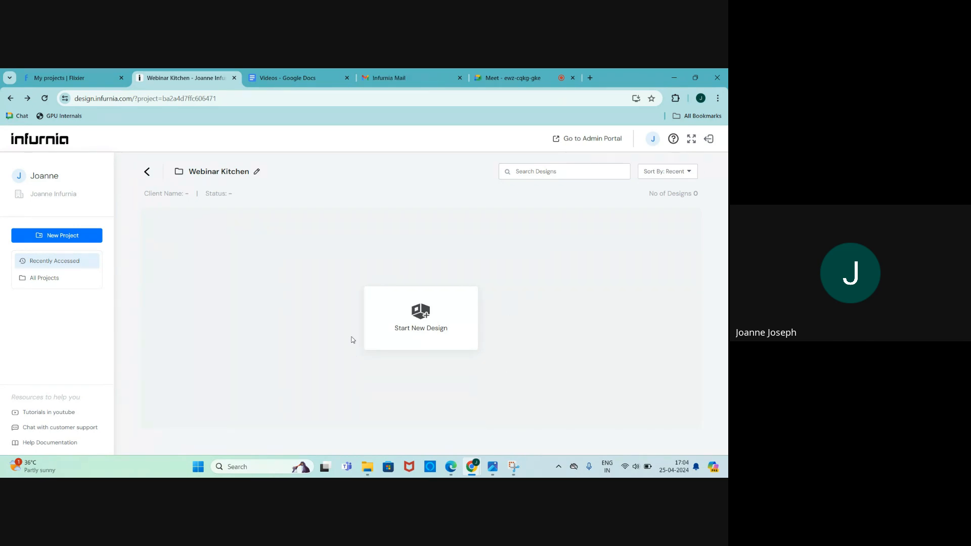
Step: Start a new design in the Webinar Kitchen project
click(407, 330)
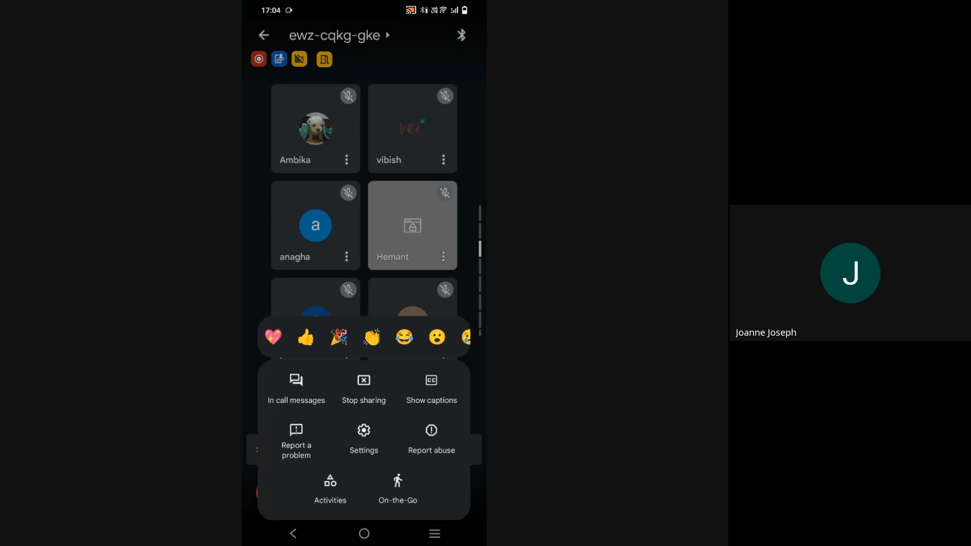
Step: Mute the microphone in the Google Meet call
click(292, 534)
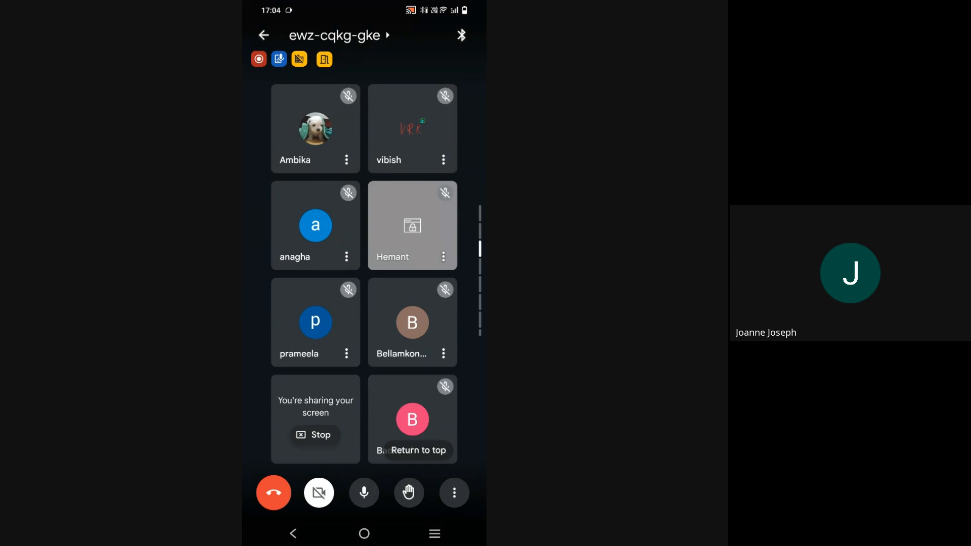
click(454, 493)
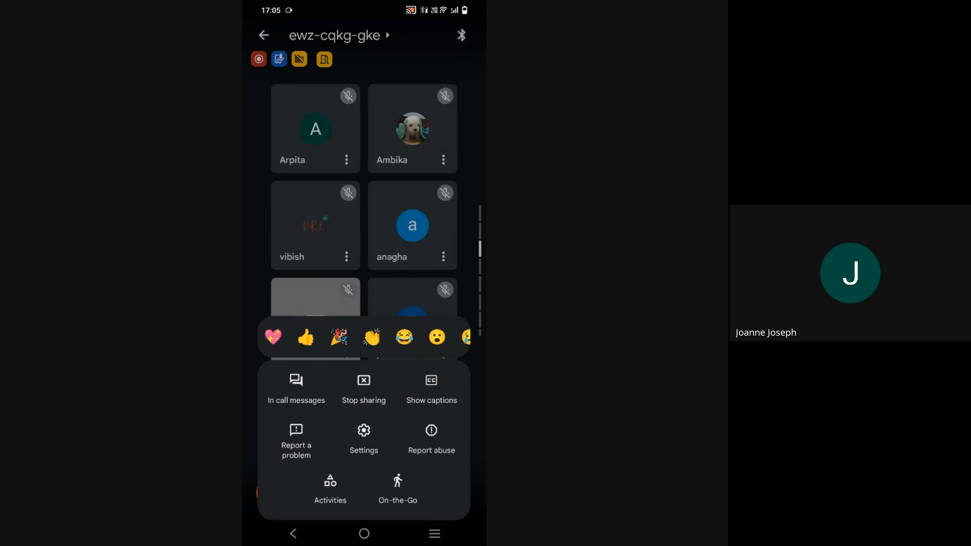
click(293, 534)
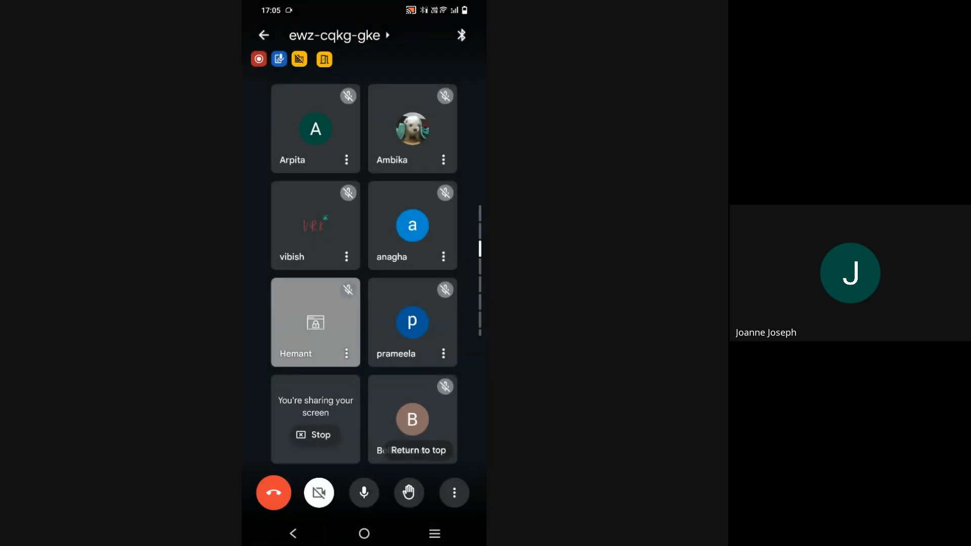
click(364, 493)
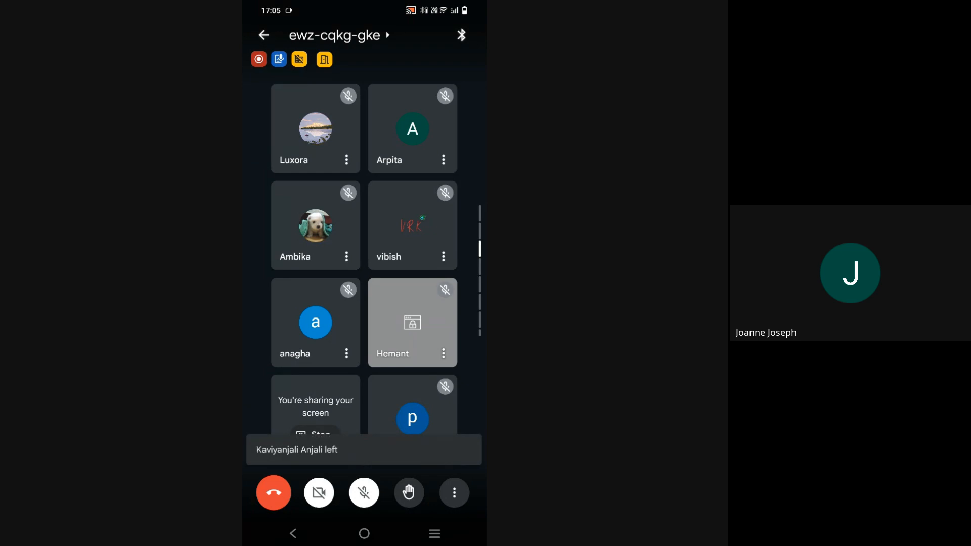
scroll(364, 250, down, 3)
scroll(364, 251, down, 3)
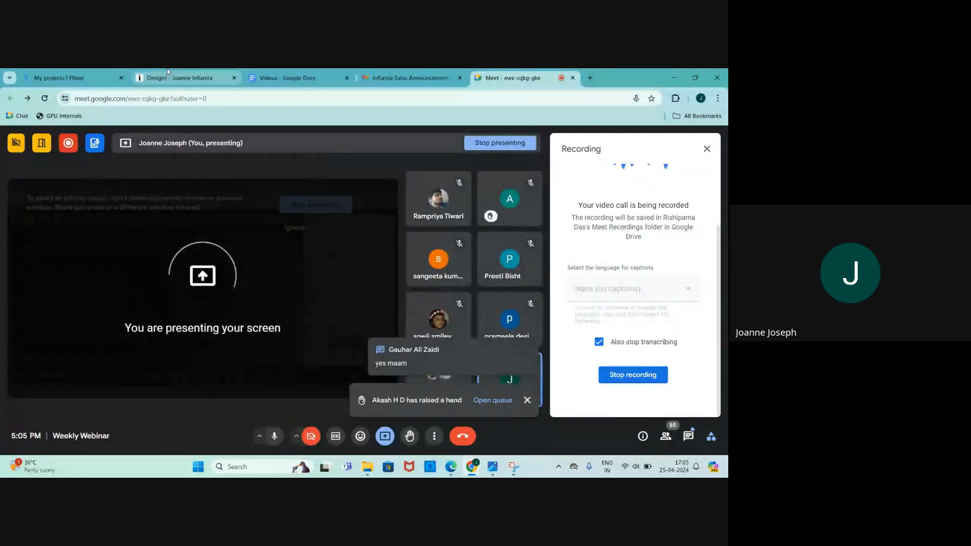
Step: Switch to the Infurnia design and examine the kitchen in the floor plan and in 3D
click(167, 75)
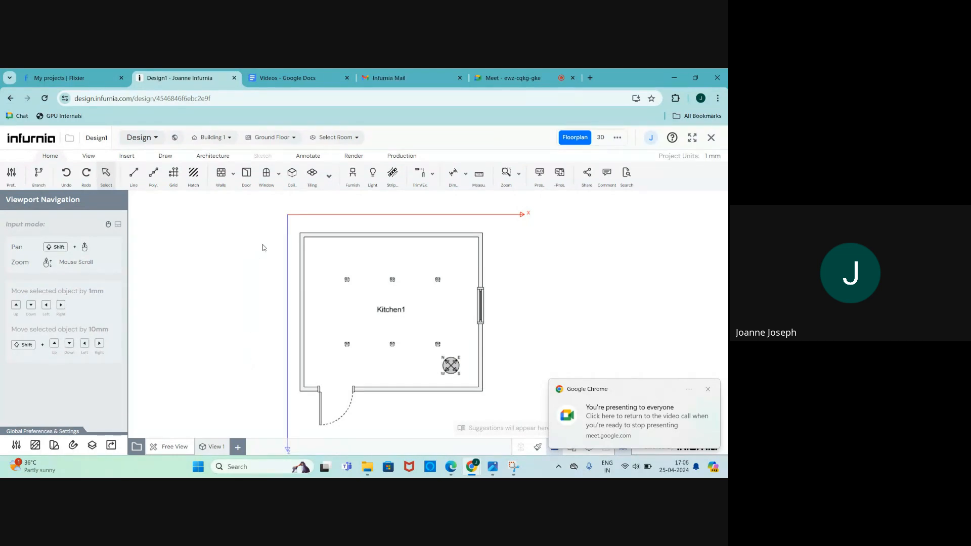
scroll(230, 320, down, 1)
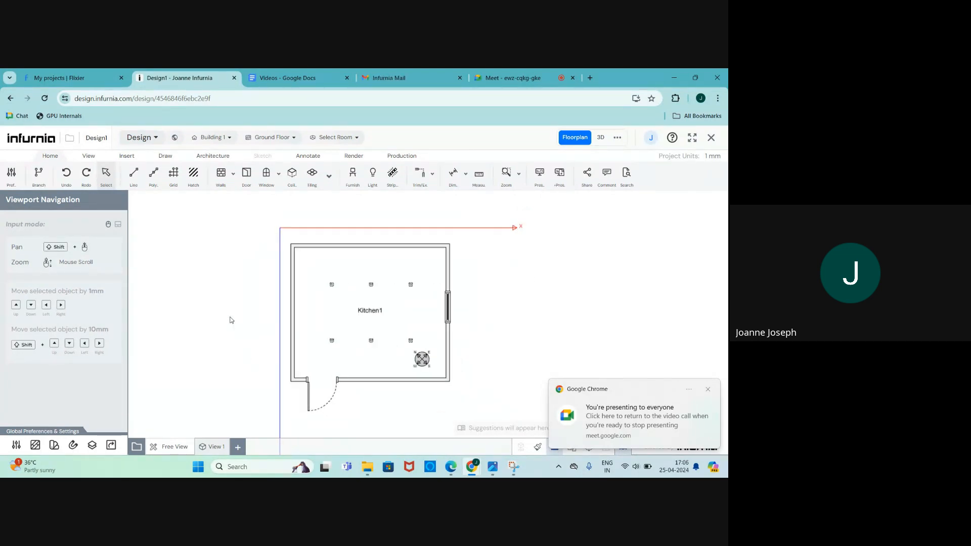
scroll(308, 311, up, 1)
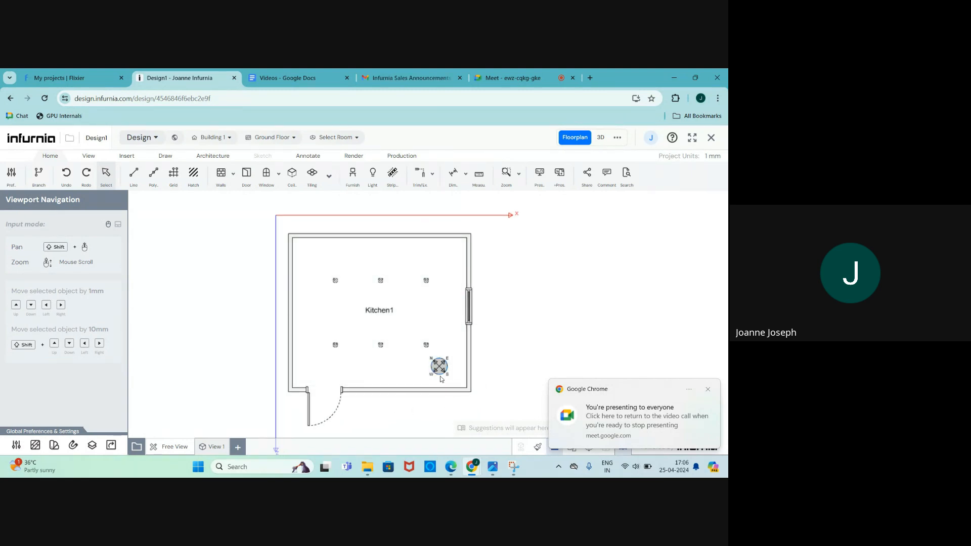
scroll(418, 373, up, 1)
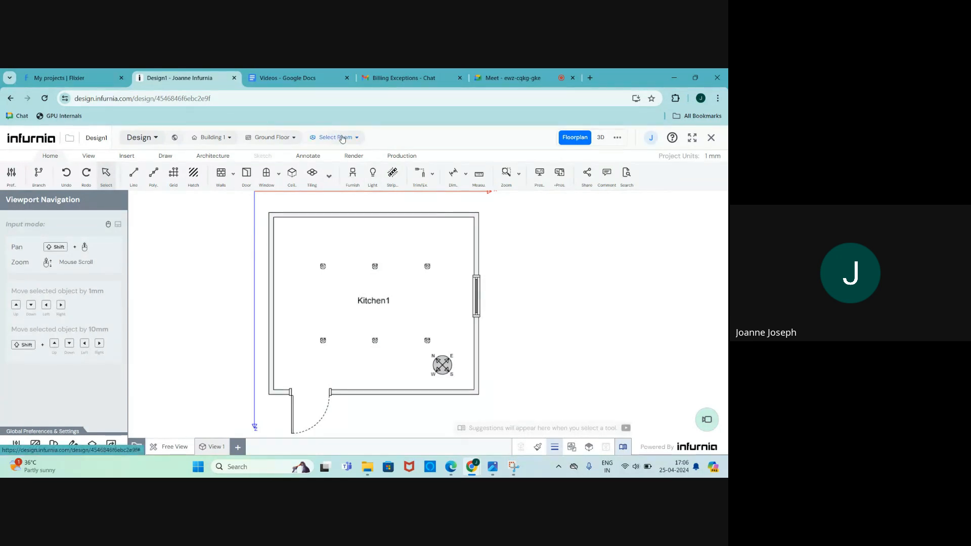
click(601, 137)
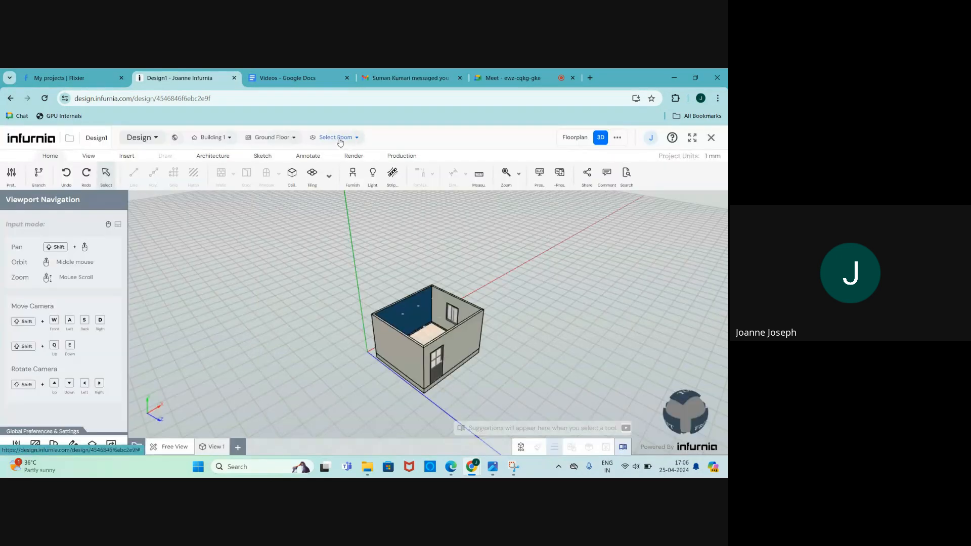
middle_drag(358, 214, 354, 331)
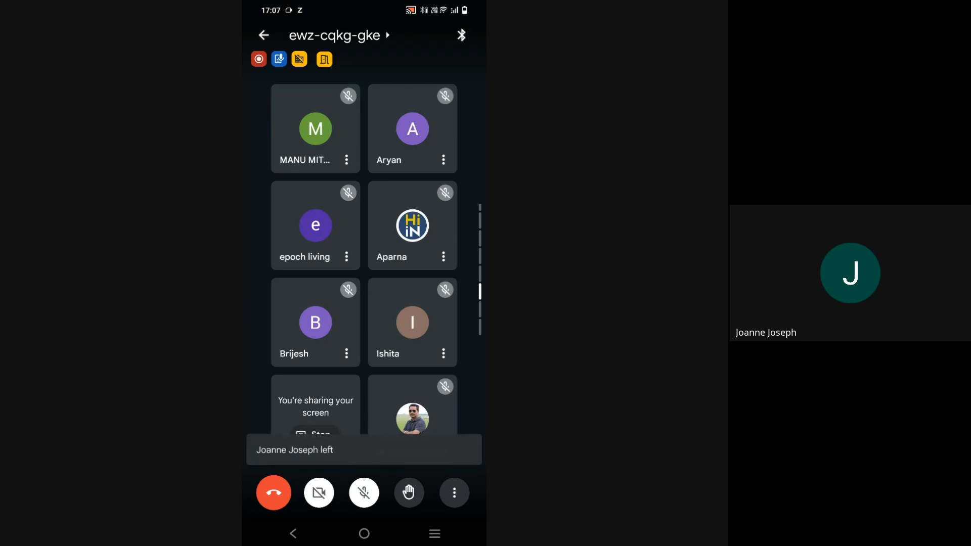
scroll(365, 273, down, 5)
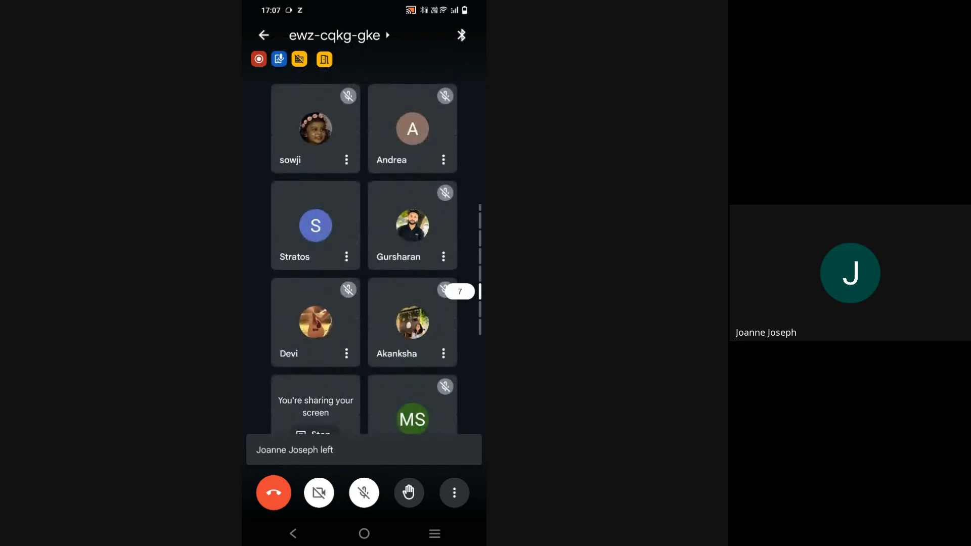
scroll(364, 273, down, 5)
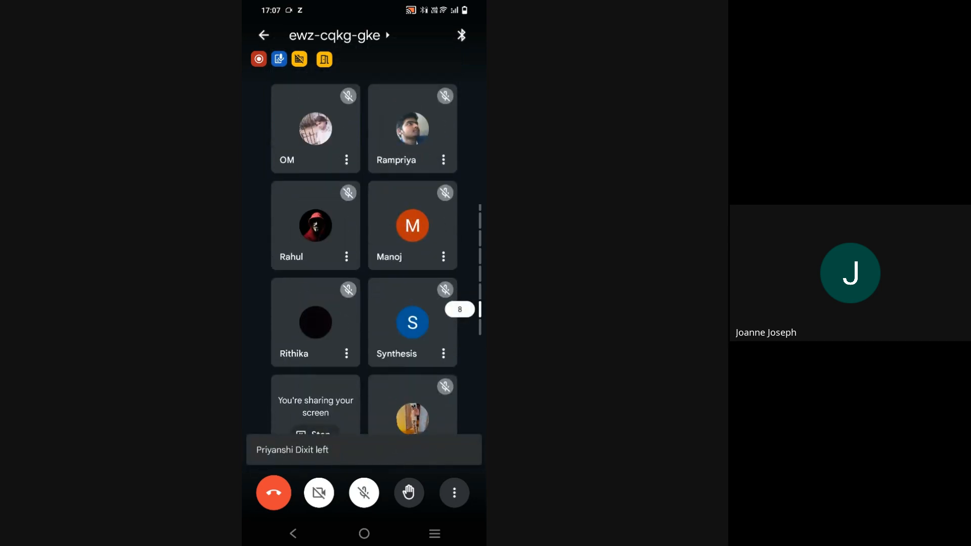
scroll(364, 258, down, 5)
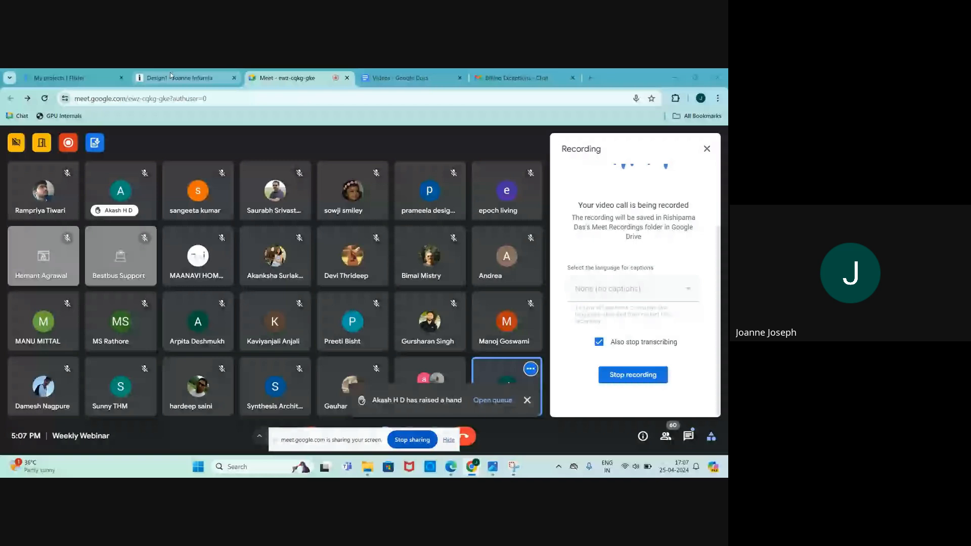
Step: Return to Infurnia, close the open design and permanently delete Design1 from the Webinar Kitchen project
click(171, 75)
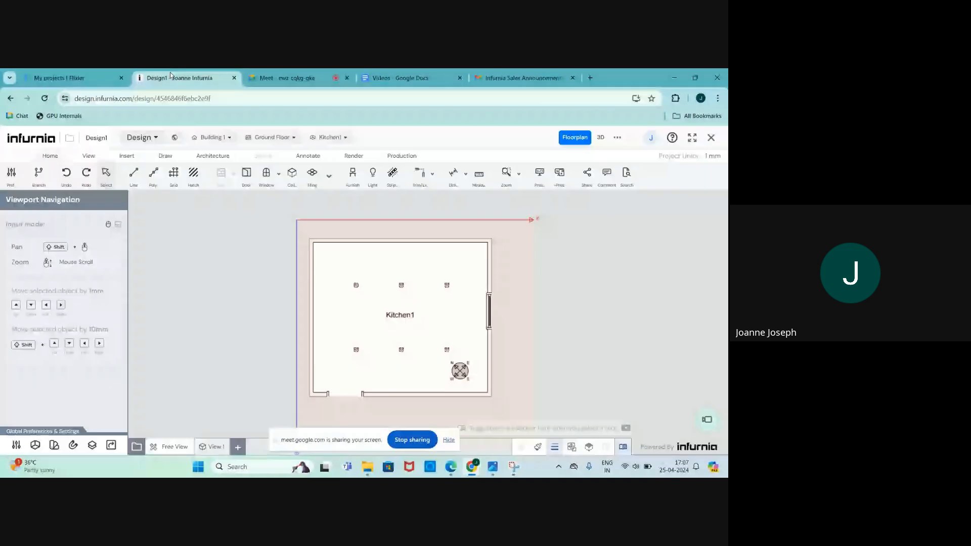
click(710, 138)
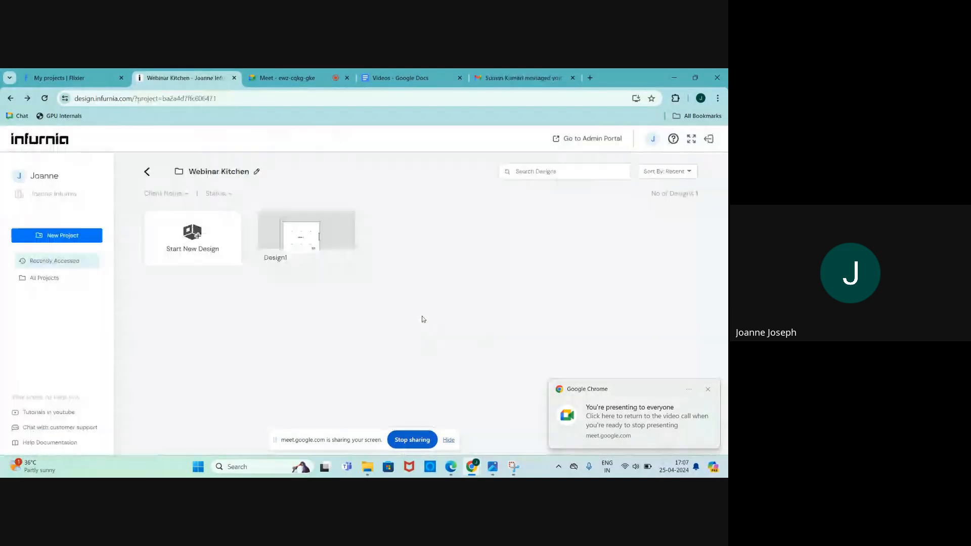
click(345, 223)
click(353, 335)
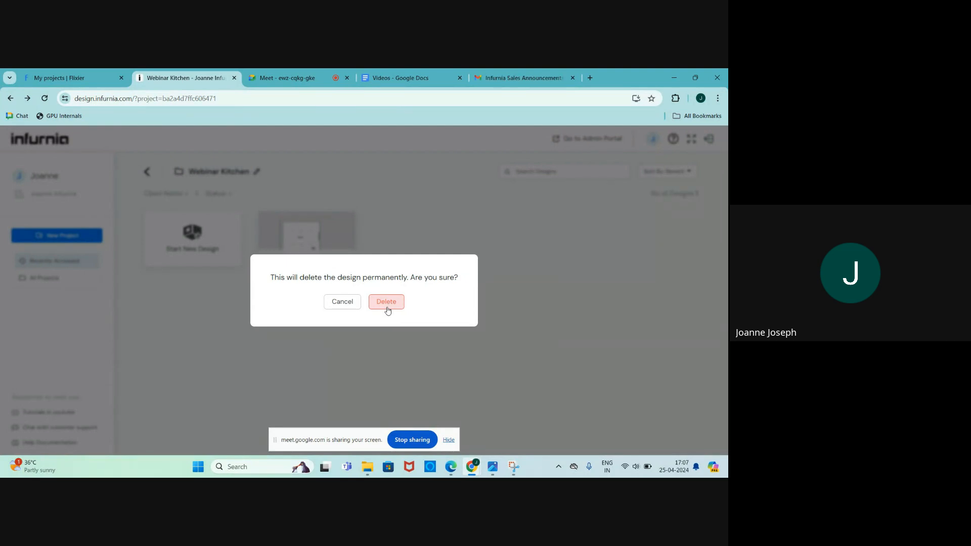
click(387, 306)
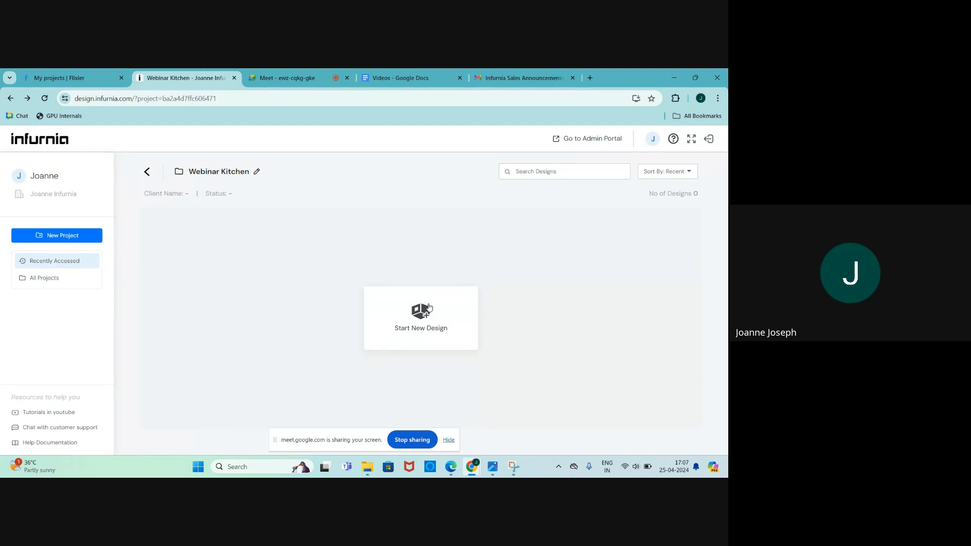
Step: Create a new design in the Webinar Kitchen project from the Room template and hide the screen-sharing notice
click(429, 307)
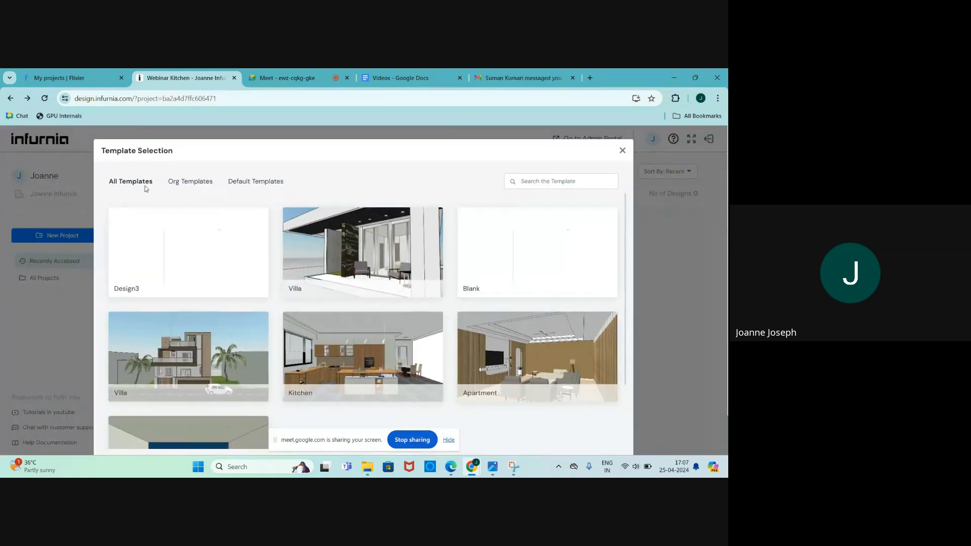
scroll(158, 237, down, 2)
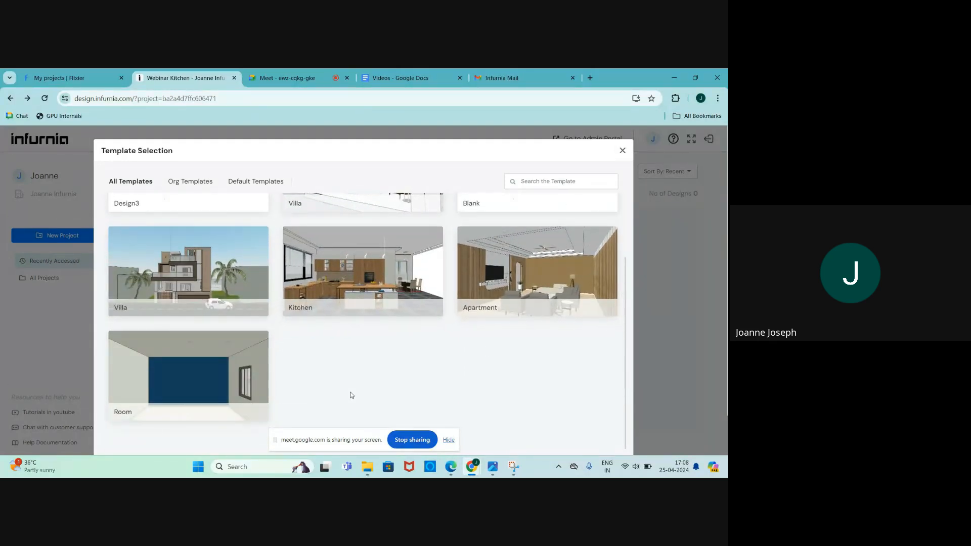
scroll(292, 409, up, 3)
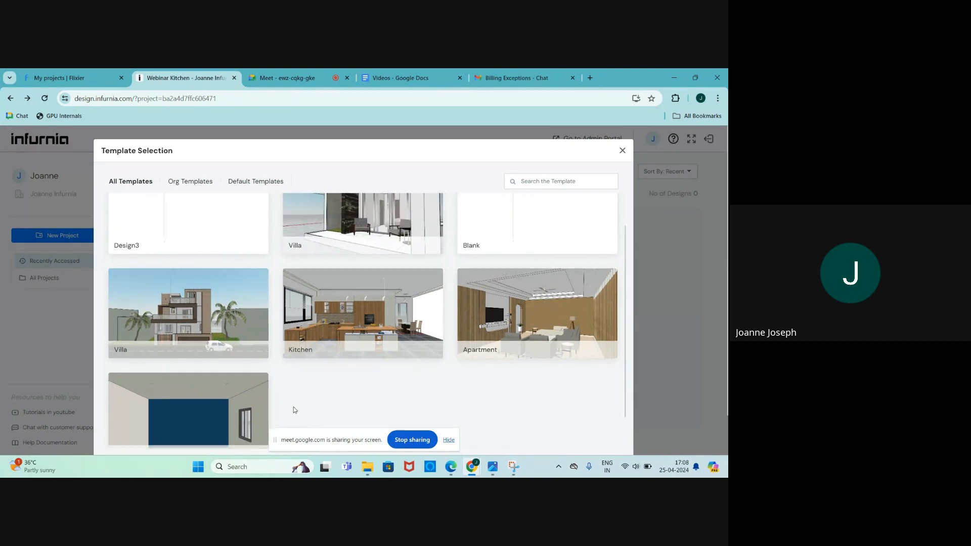
scroll(283, 364, down, 3)
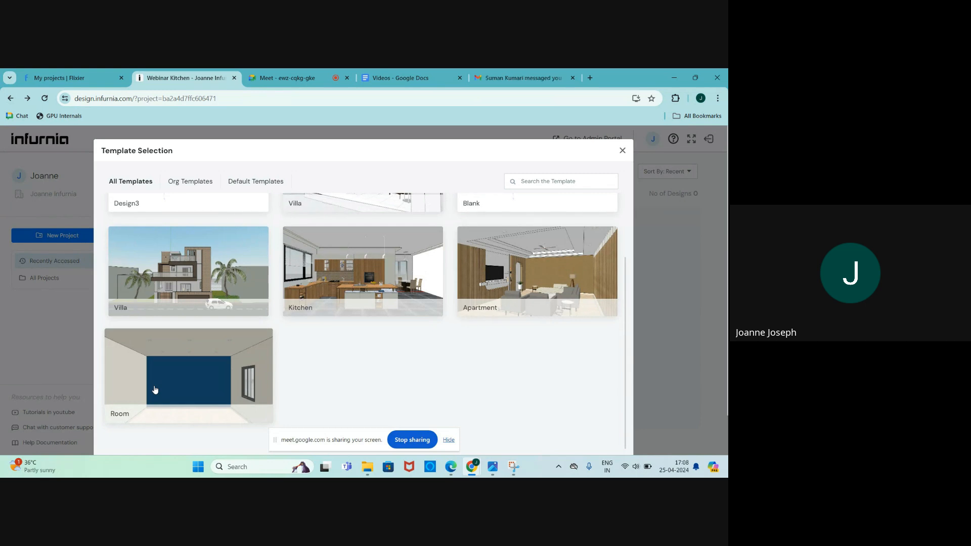
click(225, 372)
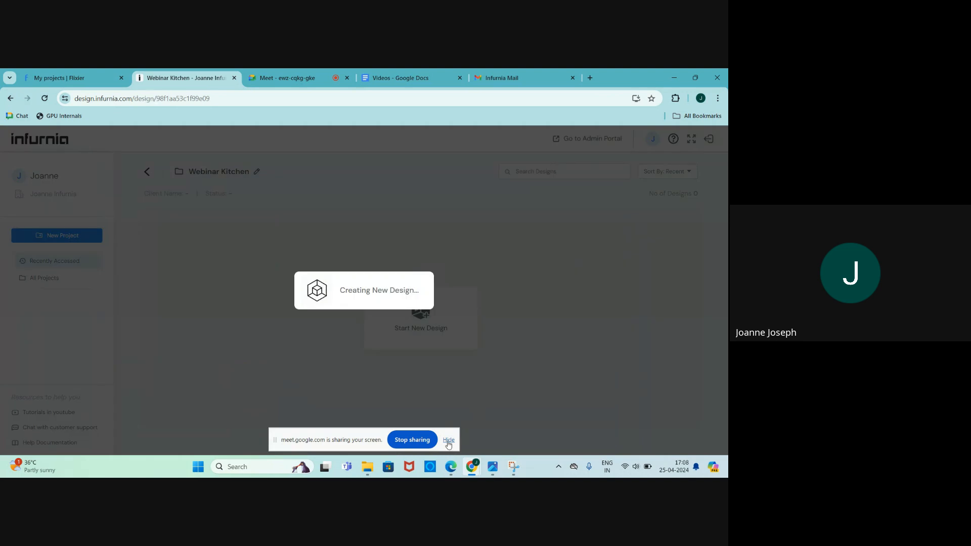
click(448, 441)
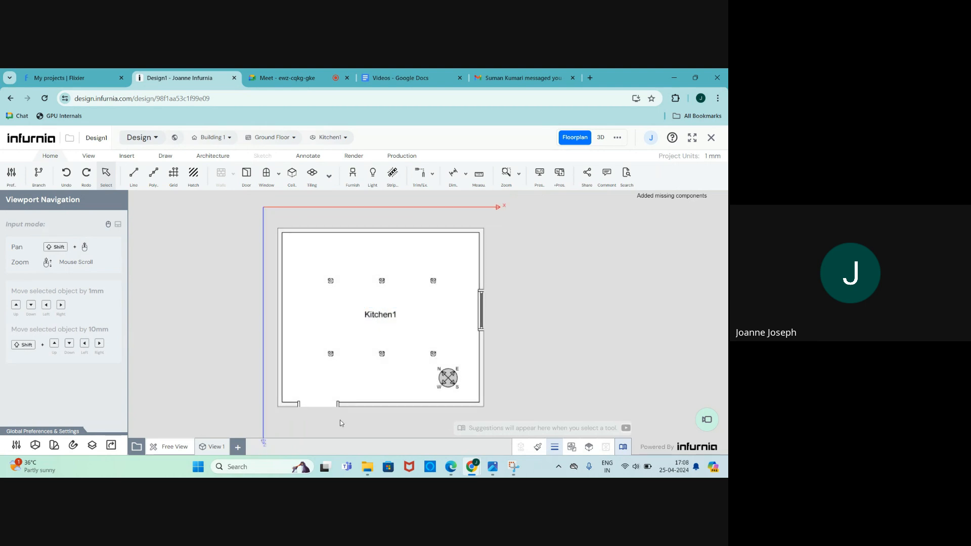
Step: Switch from the single room to the whole Ground Floor and set the room's type to kitchen
click(272, 137)
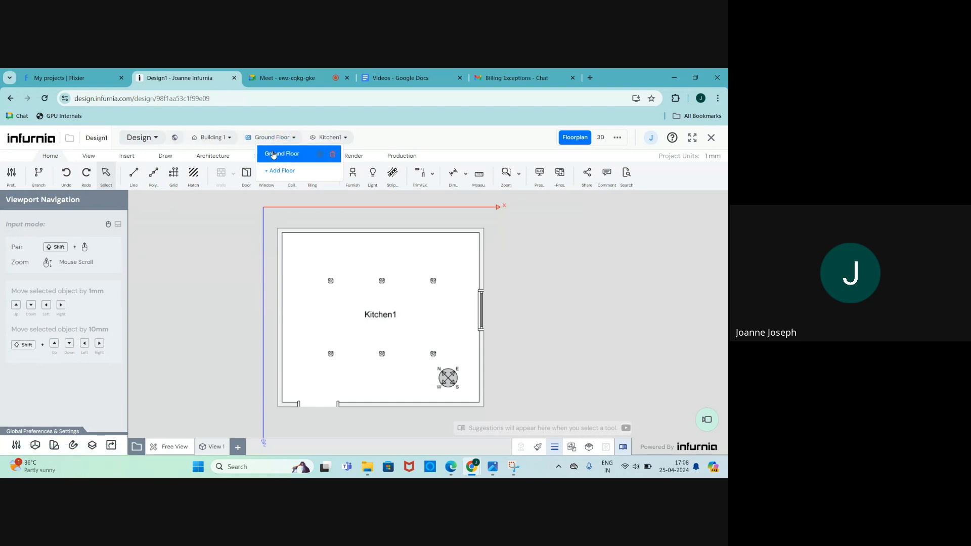
click(282, 153)
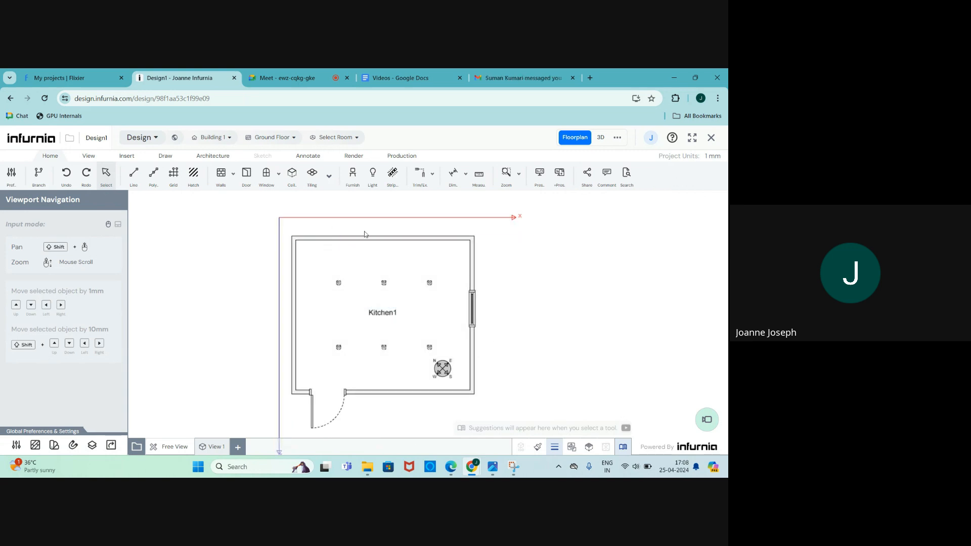
click(415, 312)
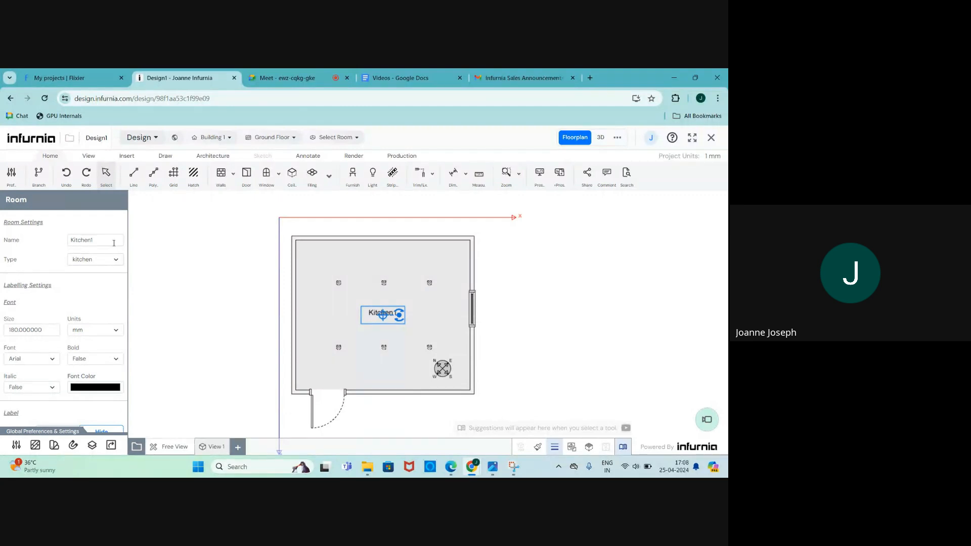
click(89, 260)
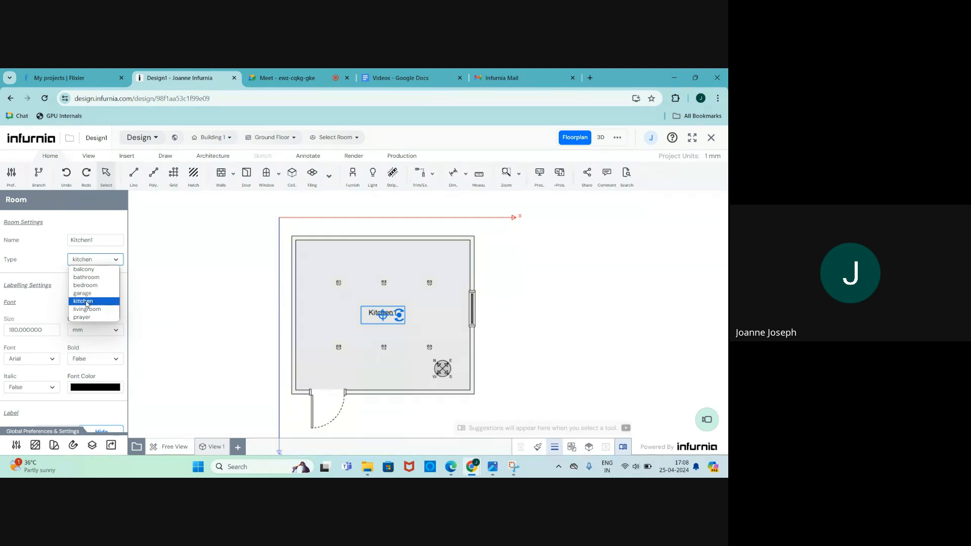
click(87, 302)
click(95, 259)
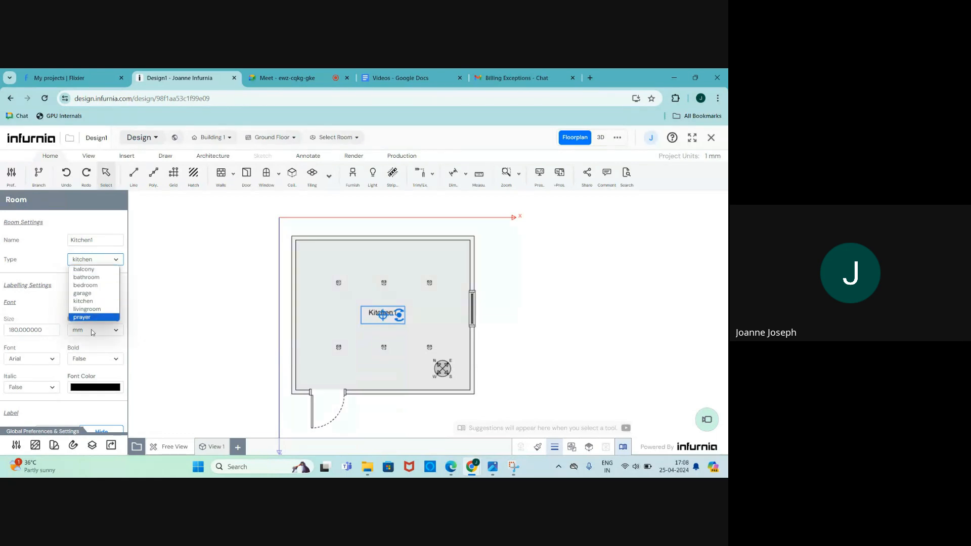
click(89, 302)
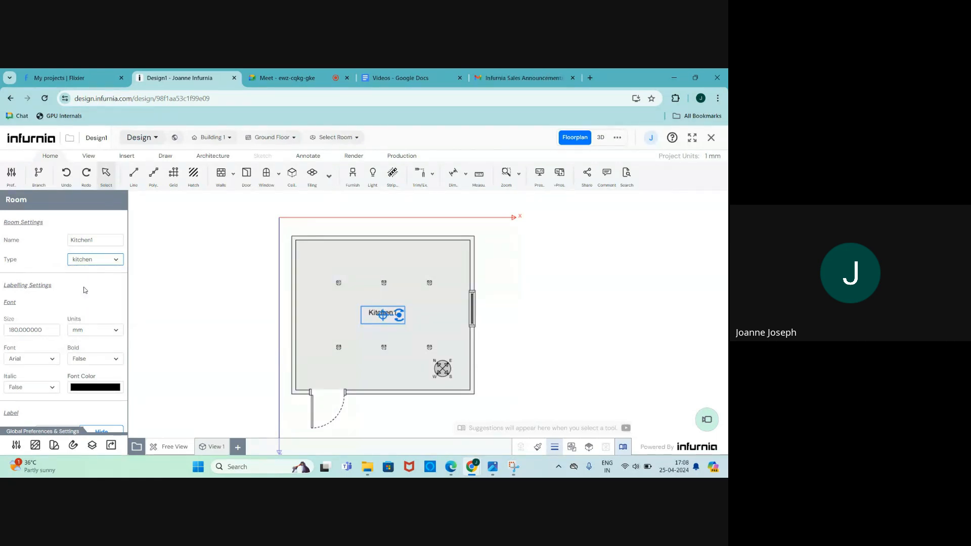
Step: Rename the room as KITCHEN in its room settings
drag(97, 240, 69, 240)
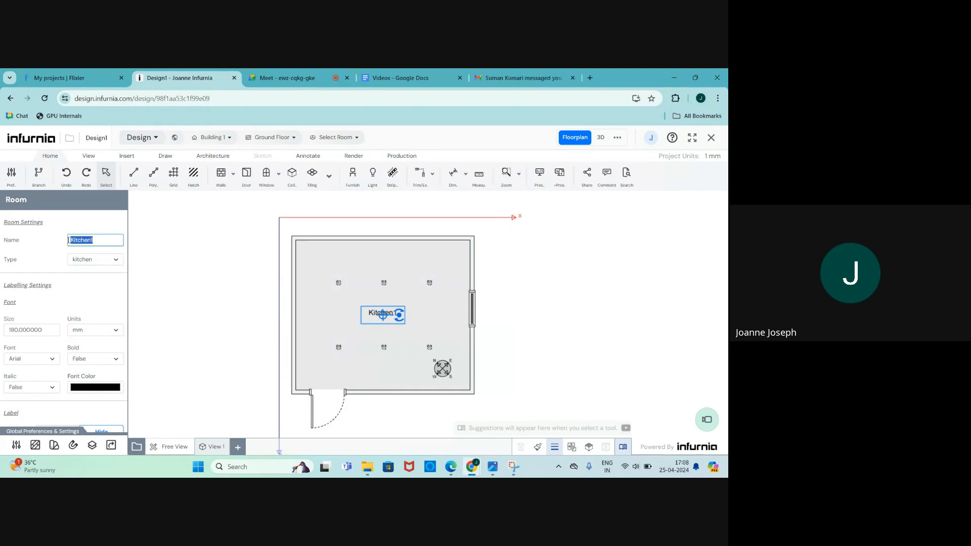
text(Ki)
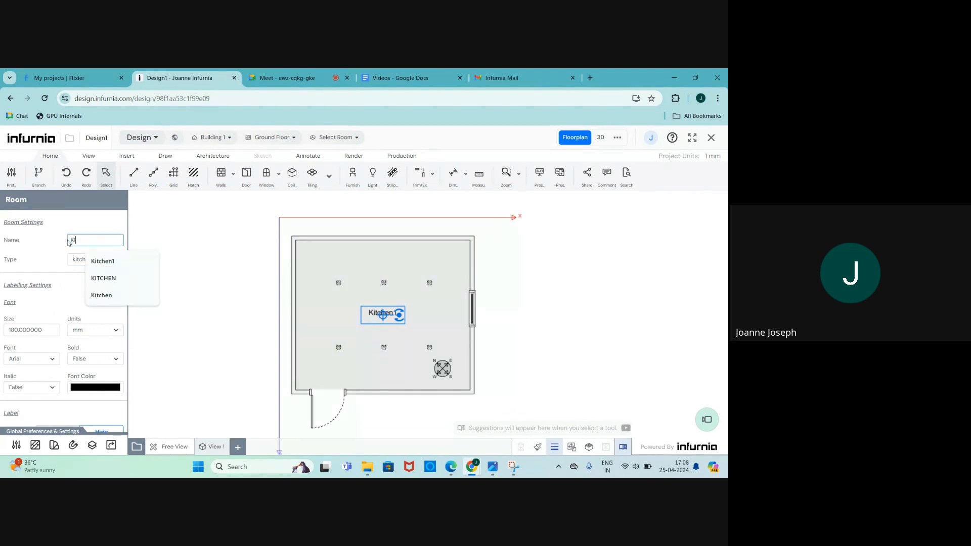
text(TCHEN)
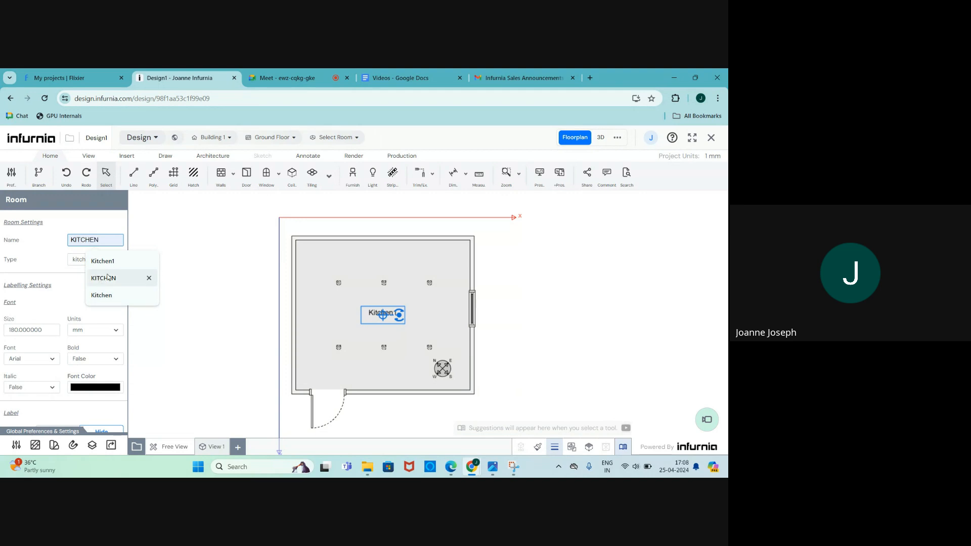
click(108, 277)
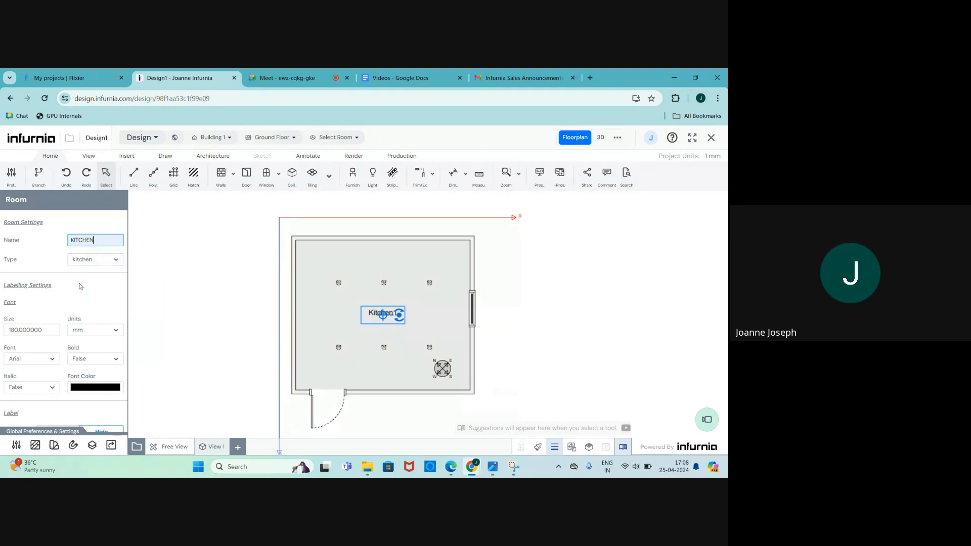
Step: Apply the name KITCHEN to the room and deselect it
click(57, 269)
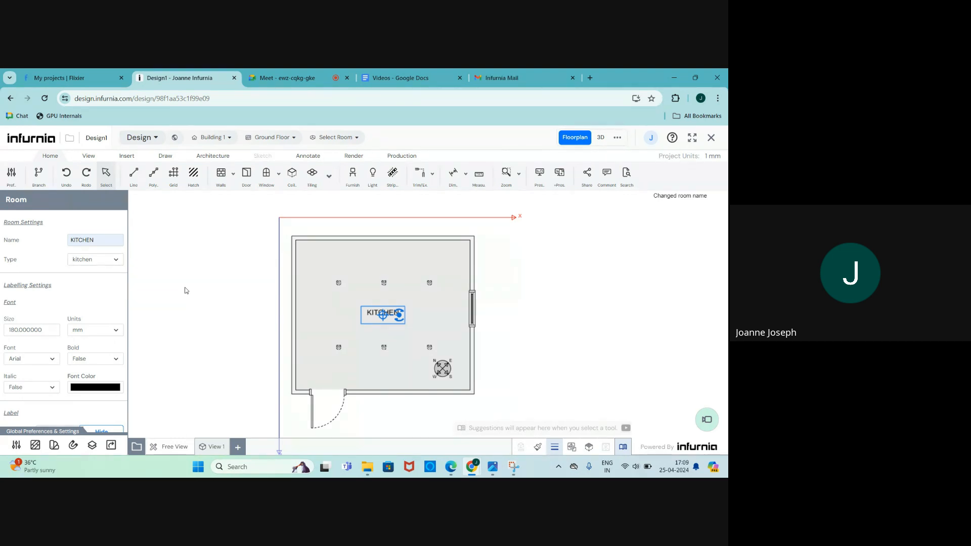
click(186, 290)
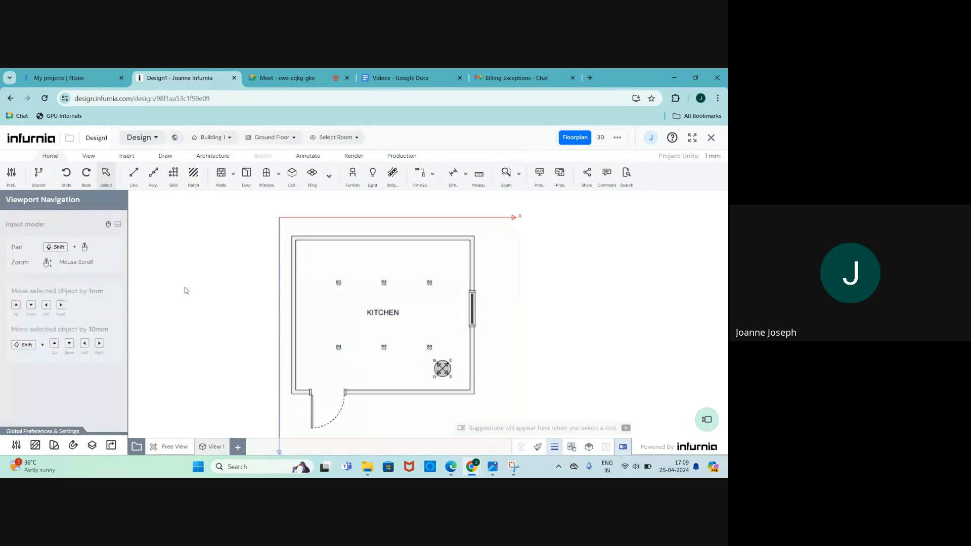
click(332, 292)
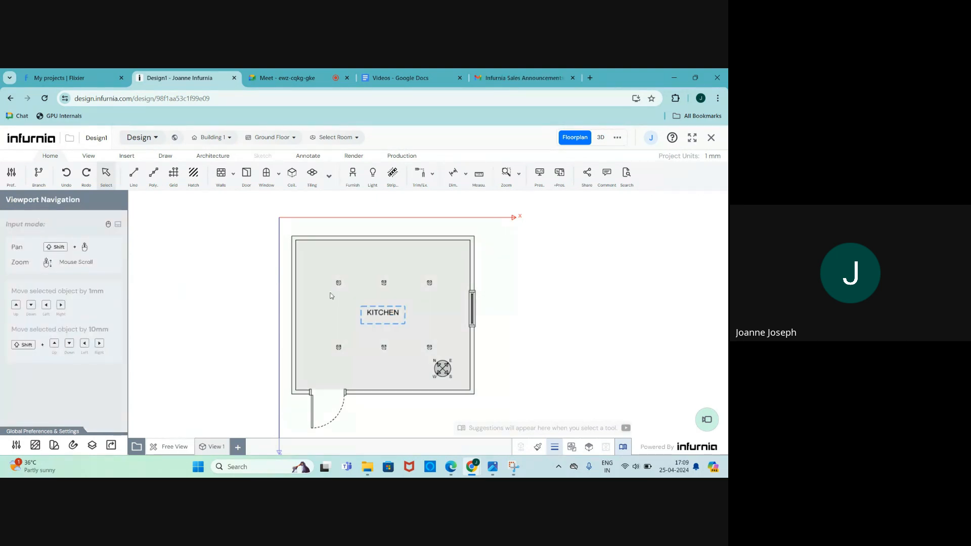
scroll(350, 292, up, 2)
scroll(311, 278, down, 1)
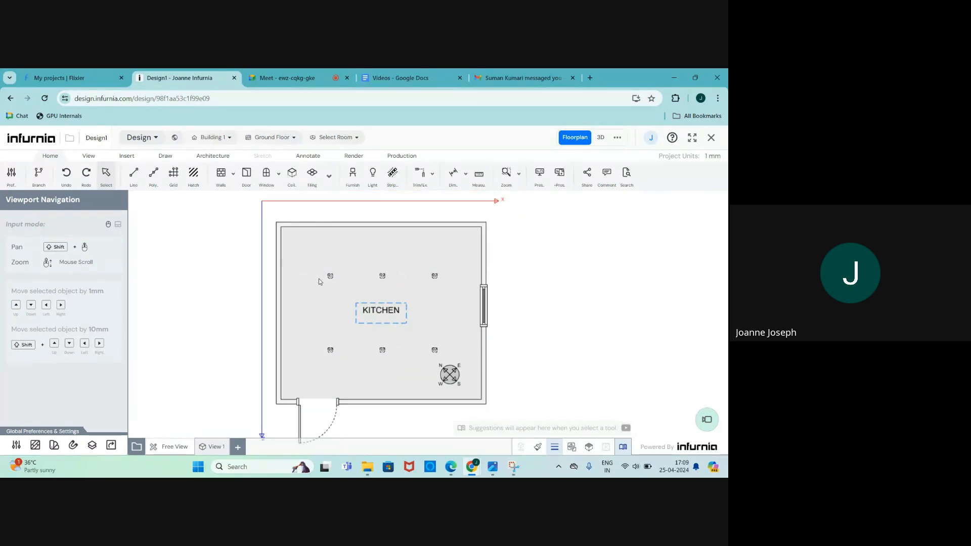
Step: Set the distance between the kitchen's window wall and the opposite wall to 4500 mm
click(487, 262)
scroll(397, 345, up, 2)
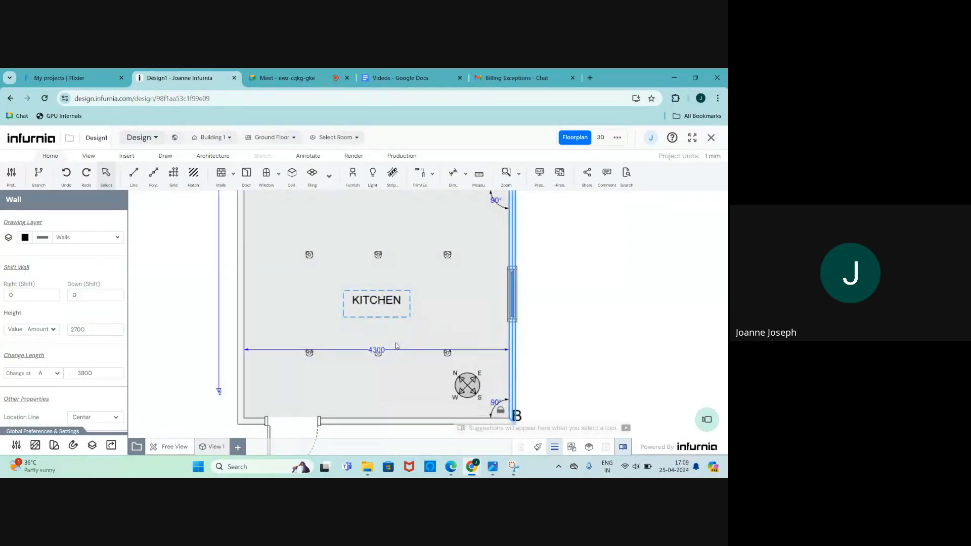
scroll(363, 350, up, 1)
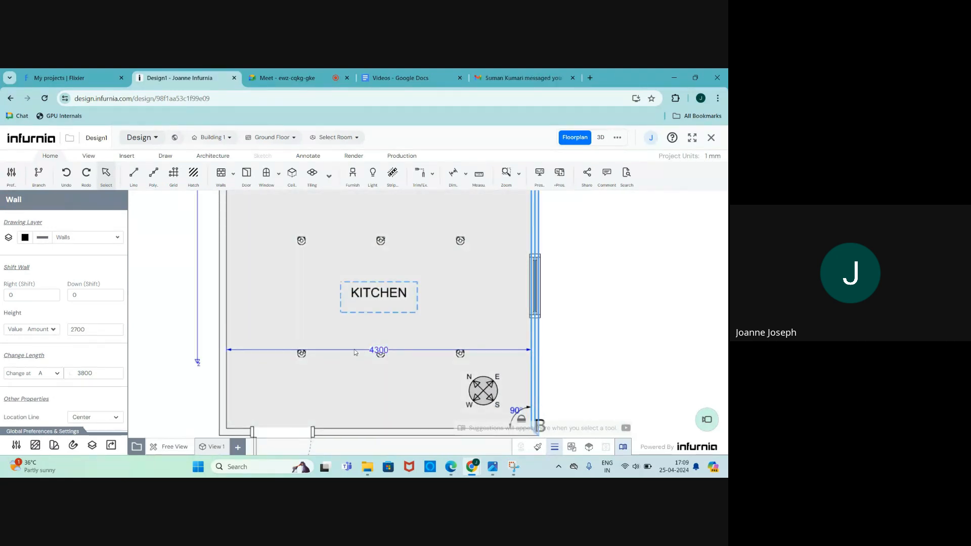
scroll(465, 356, down, 2)
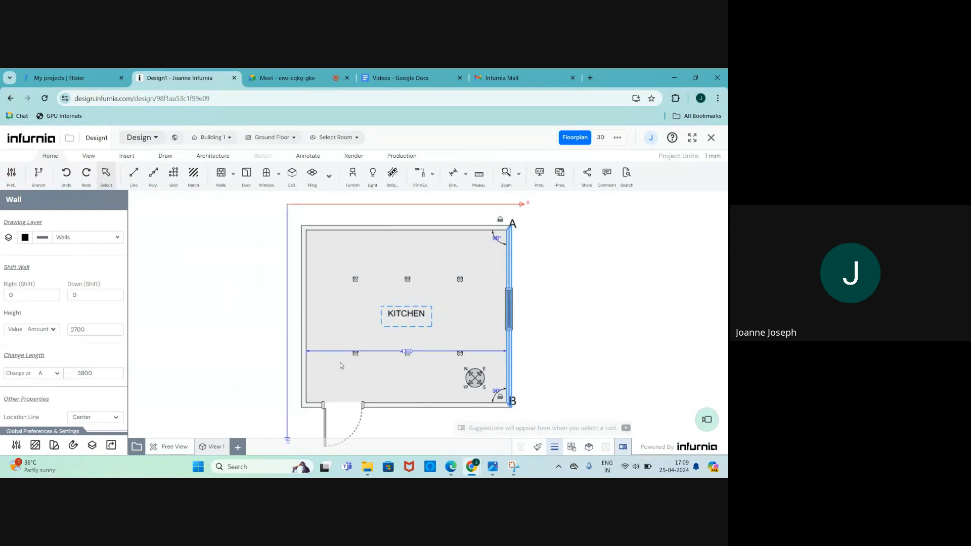
click(444, 410)
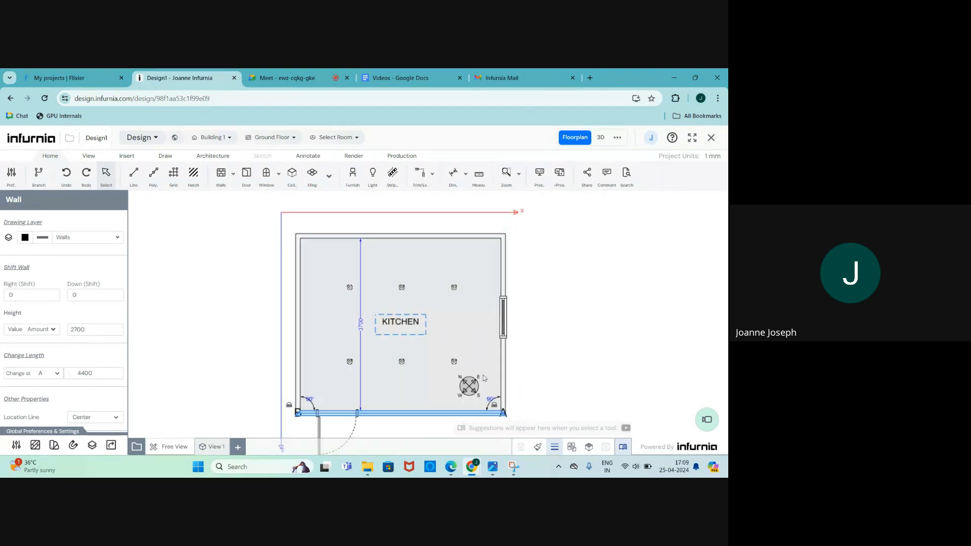
click(505, 368)
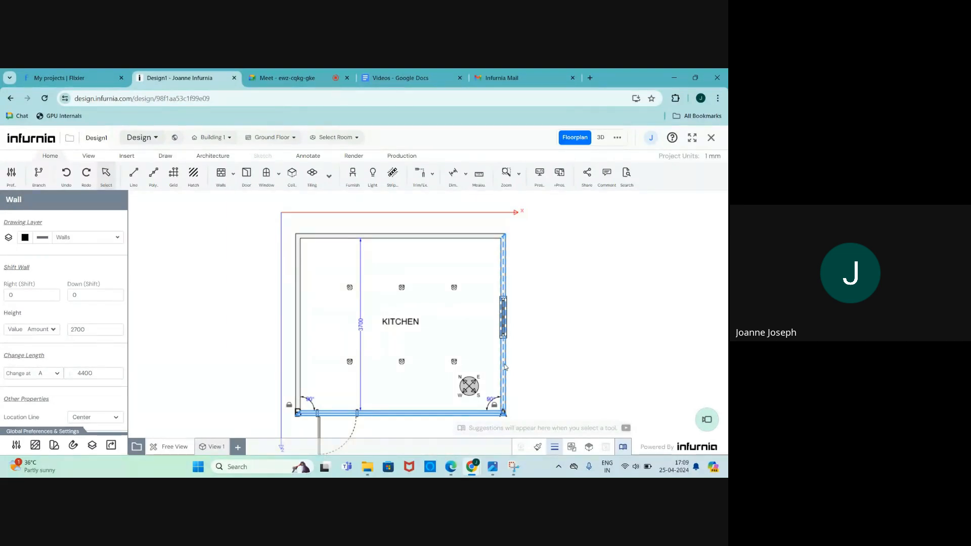
click(505, 366)
scroll(405, 369, up, 3)
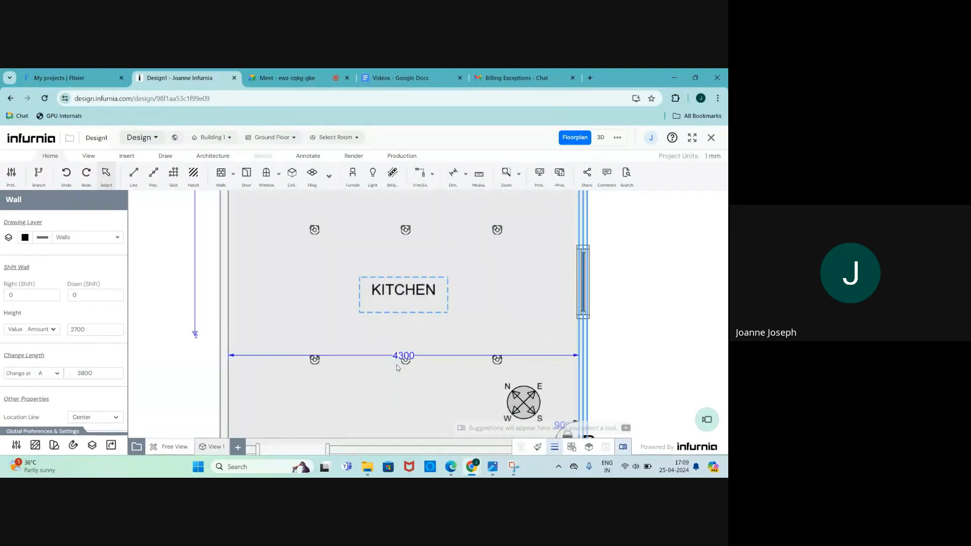
scroll(397, 366, down, 3)
scroll(396, 369, up, 4)
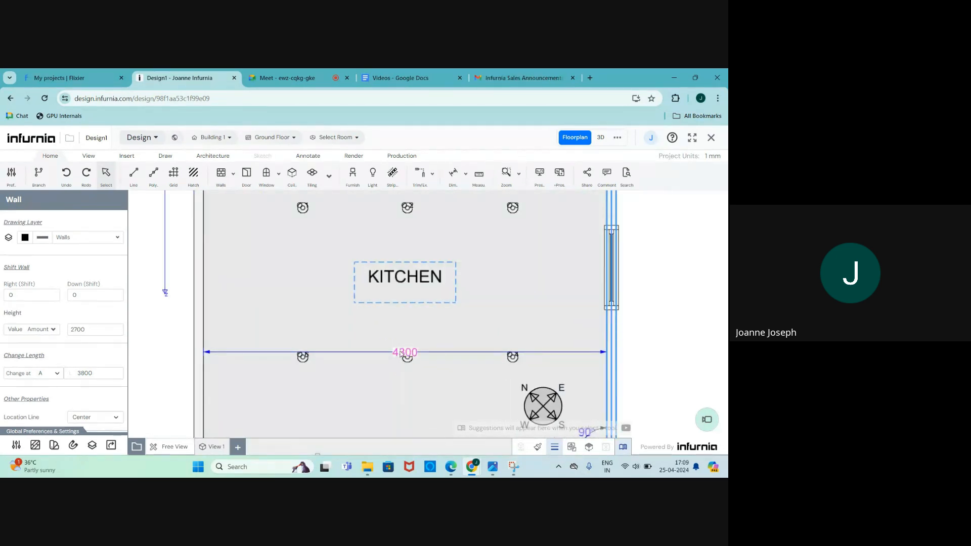
click(401, 353)
text(4500)
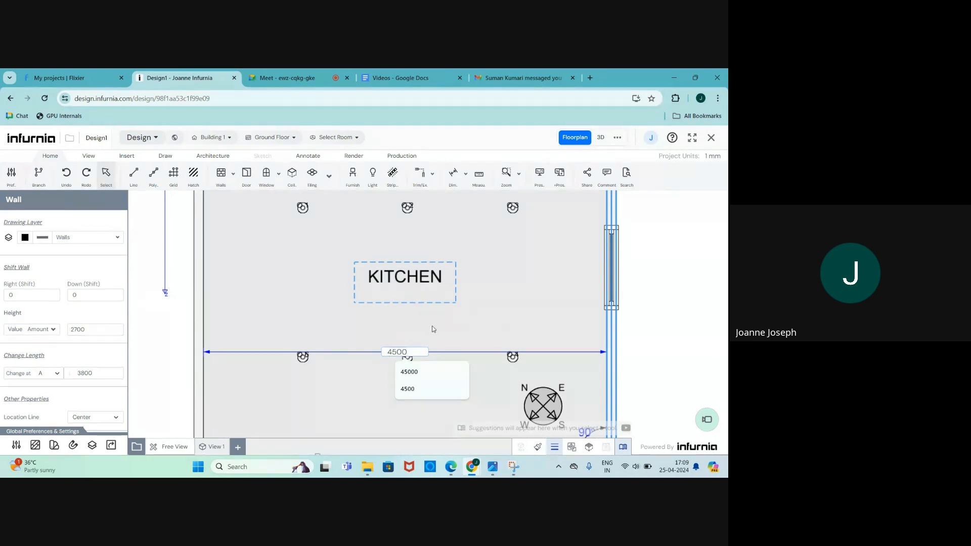
key(Return)
Step: Set the distance between the kitchen's door wall and the opposite wall to 4500 mm, and deselect the wall
scroll(408, 329, down, 3)
click(413, 395)
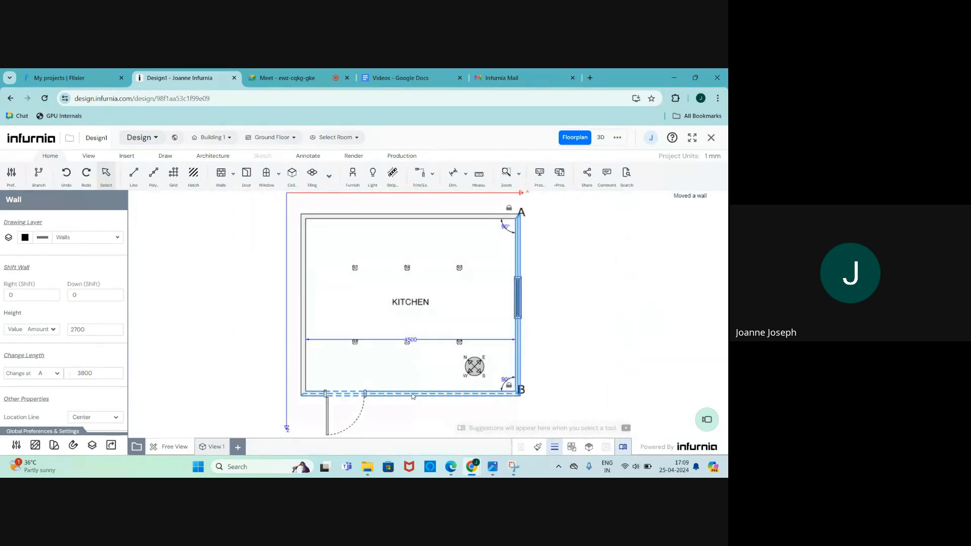
click(414, 396)
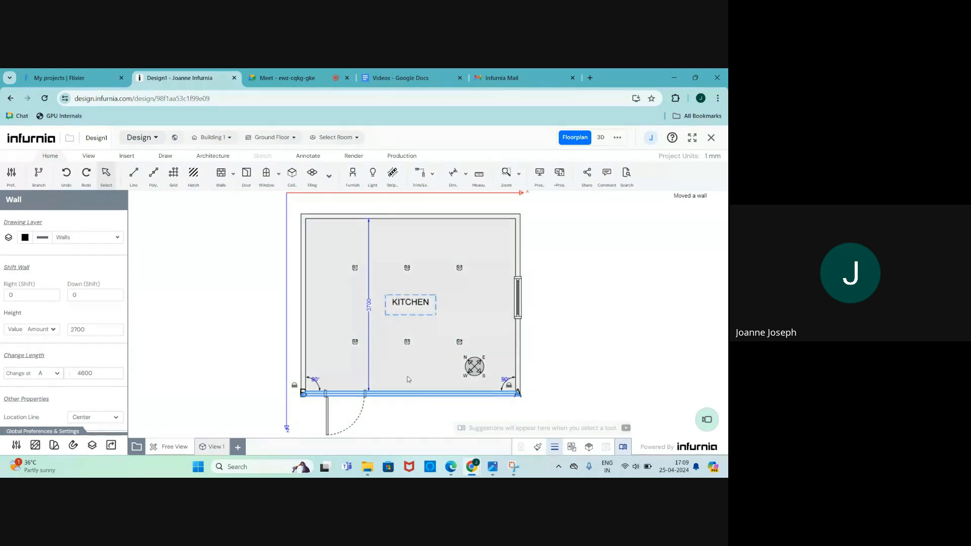
click(370, 307)
text(4500)
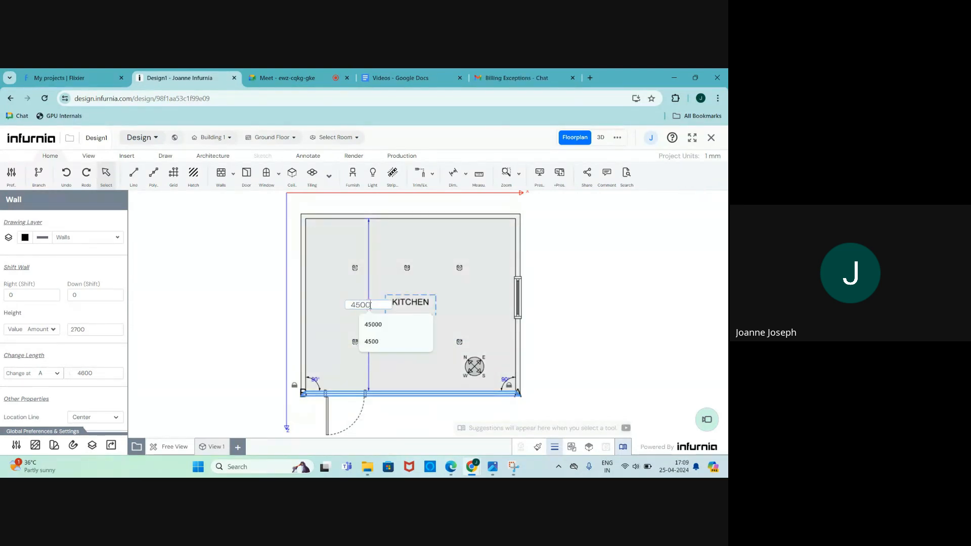
key(Return)
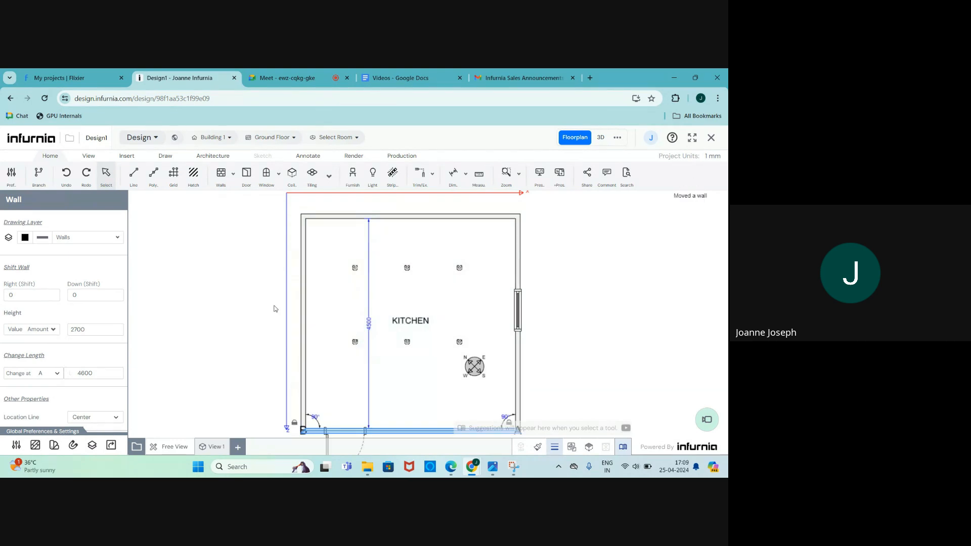
click(260, 303)
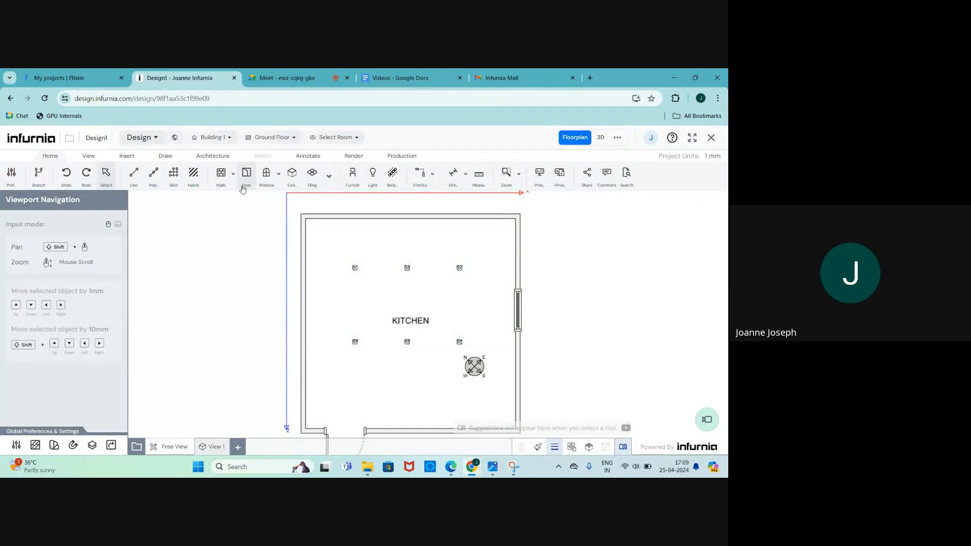
Step: Draw a horizontal 4500 mm wall outside the kitchen beside the window wall, switching its location line to one edge, and delete that wall
click(221, 173)
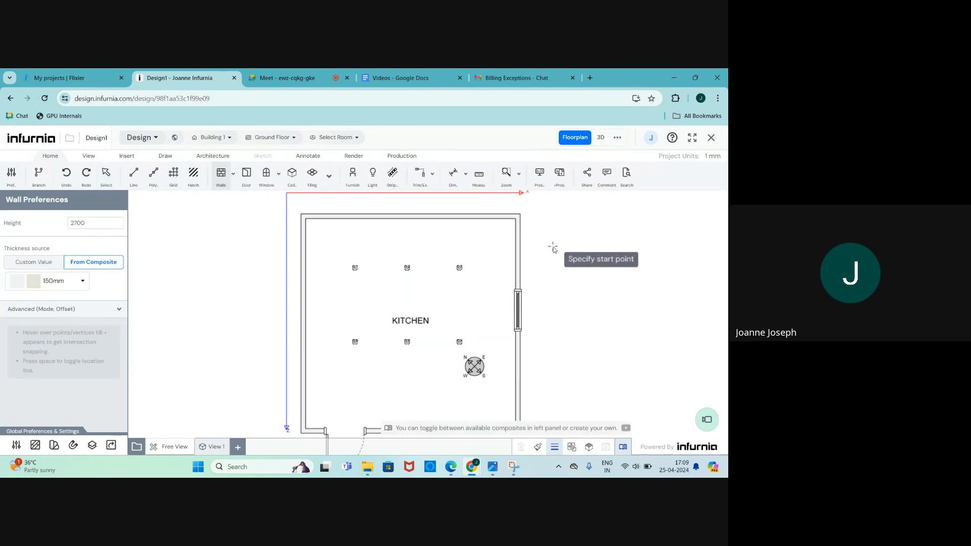
click(551, 243)
scroll(639, 246, up, 3)
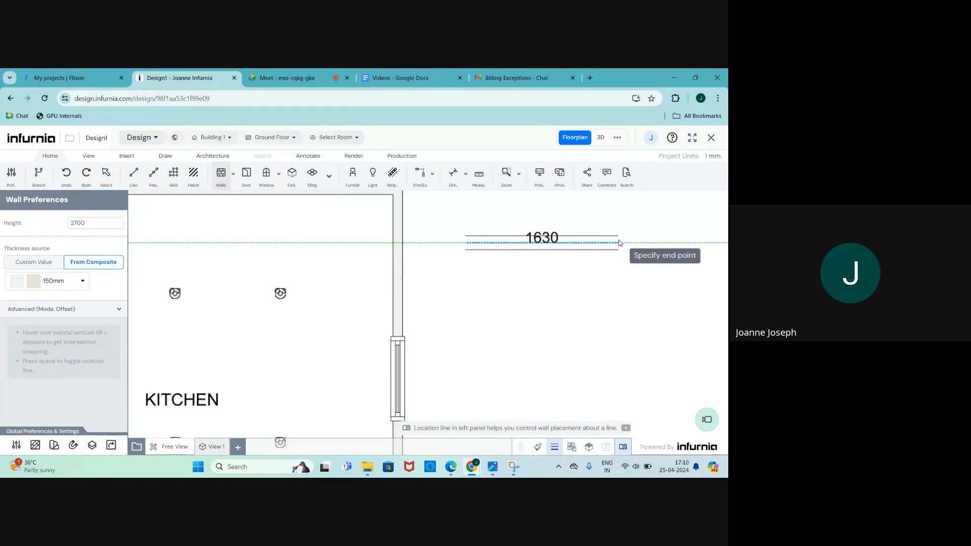
key(space)
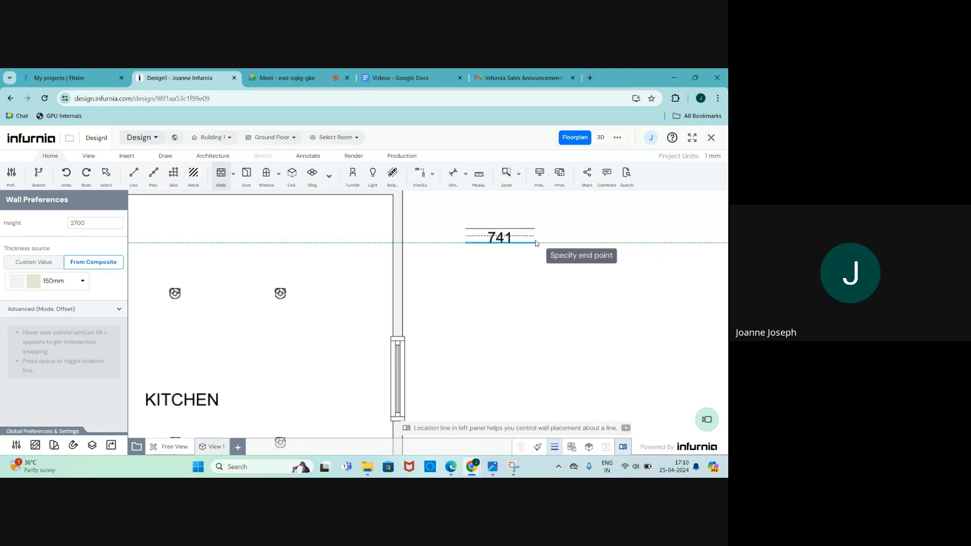
scroll(605, 243, down, 3)
scroll(632, 244, up, 3)
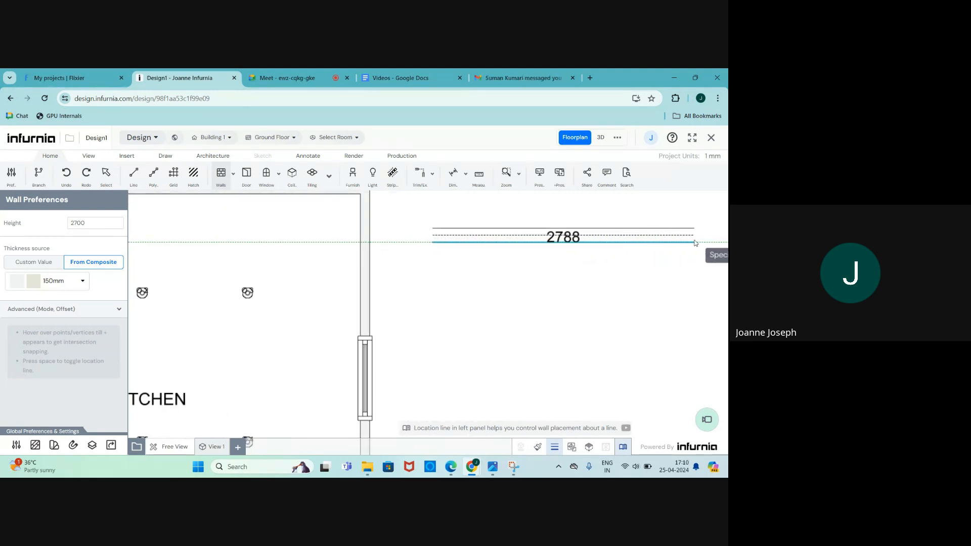
text(4500)
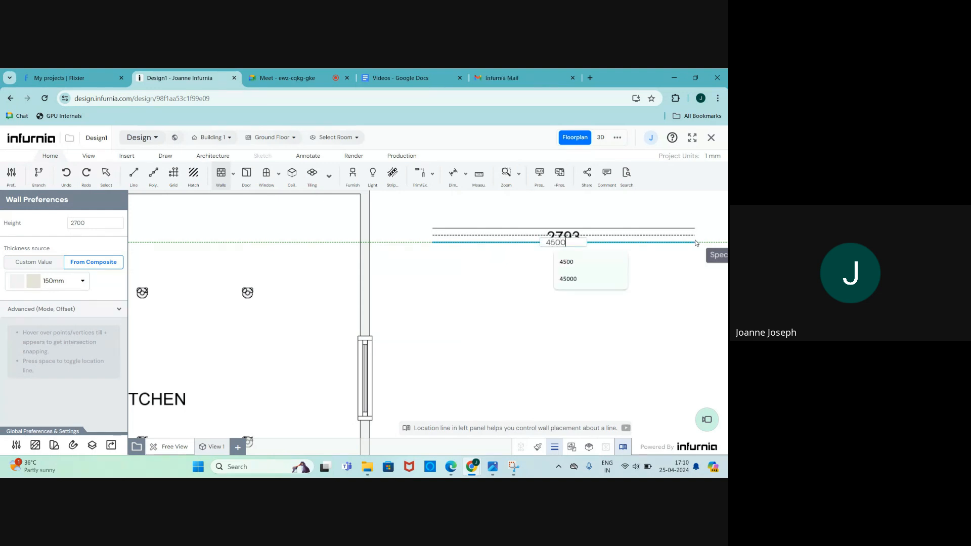
key(Return)
scroll(614, 323, down, 3)
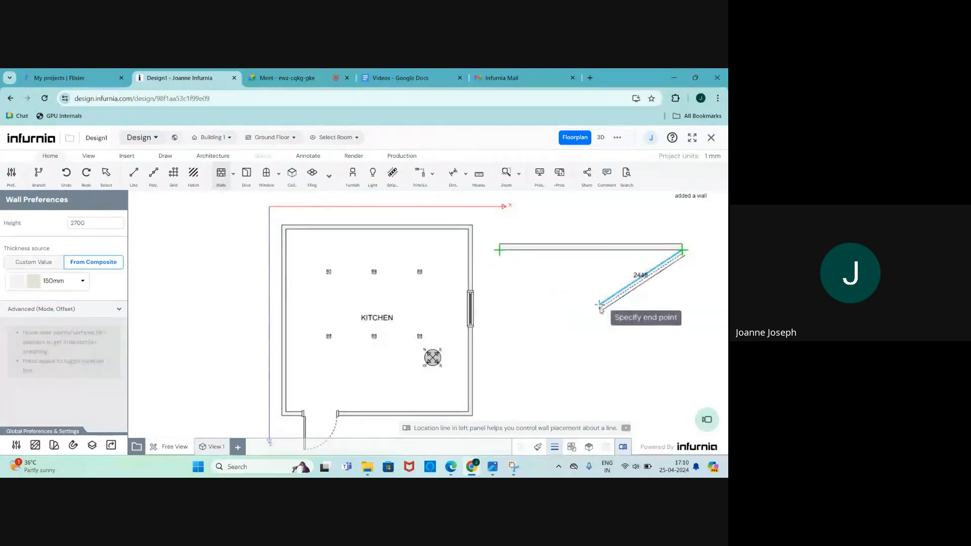
key(Escape)
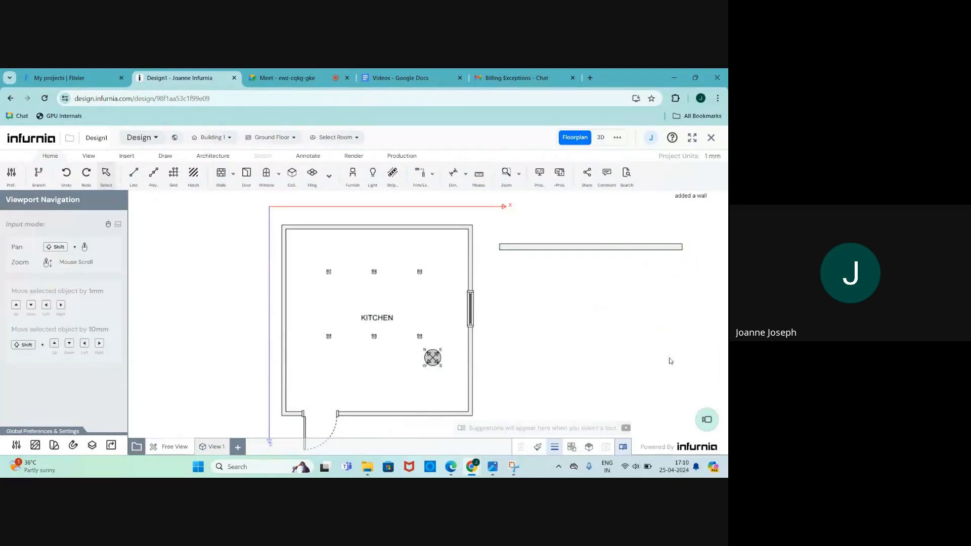
click(600, 250)
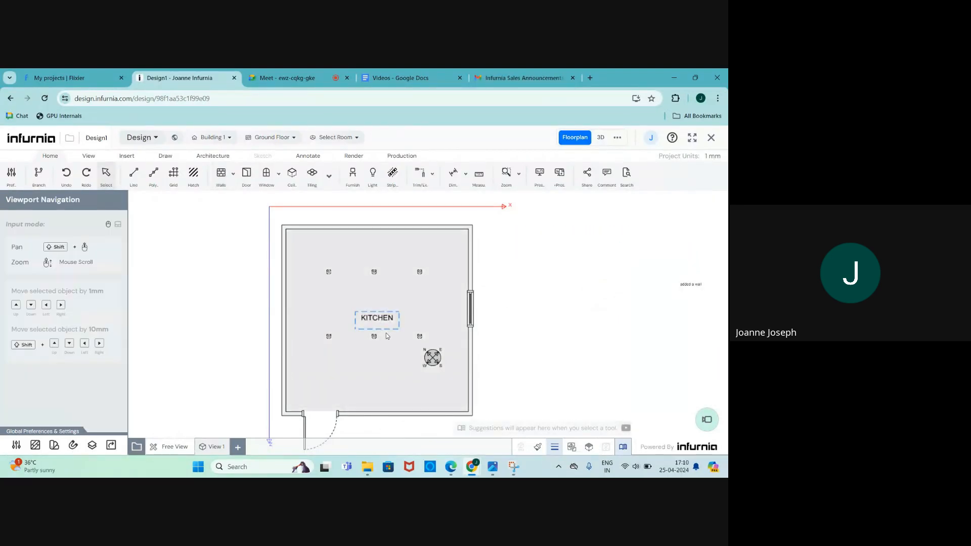
key(Delete)
Step: Delete the compass symbol inside the kitchen
scroll(461, 268, up, 1)
click(469, 271)
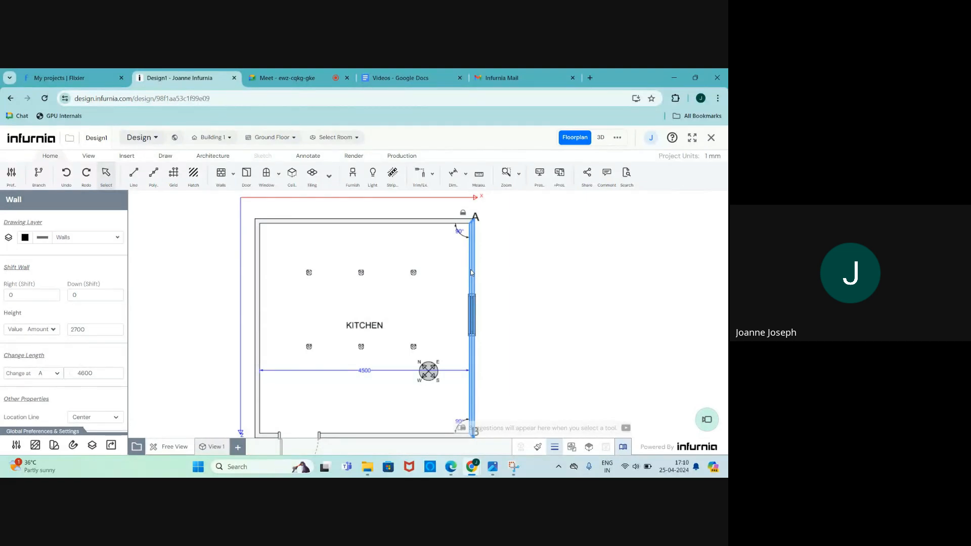
click(211, 257)
click(428, 373)
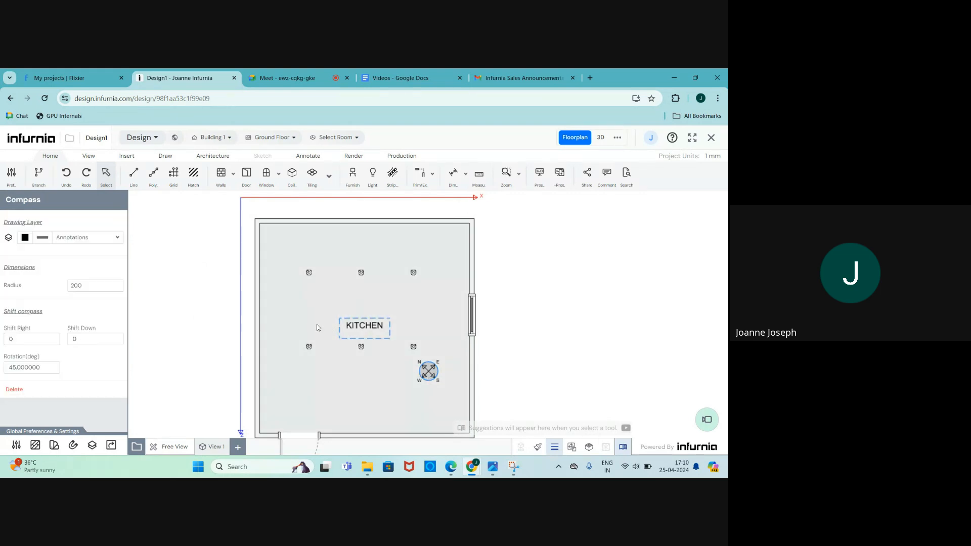
key(Delete)
Step: Select all six ceiling lights in the kitchen together and remove them
click(310, 274)
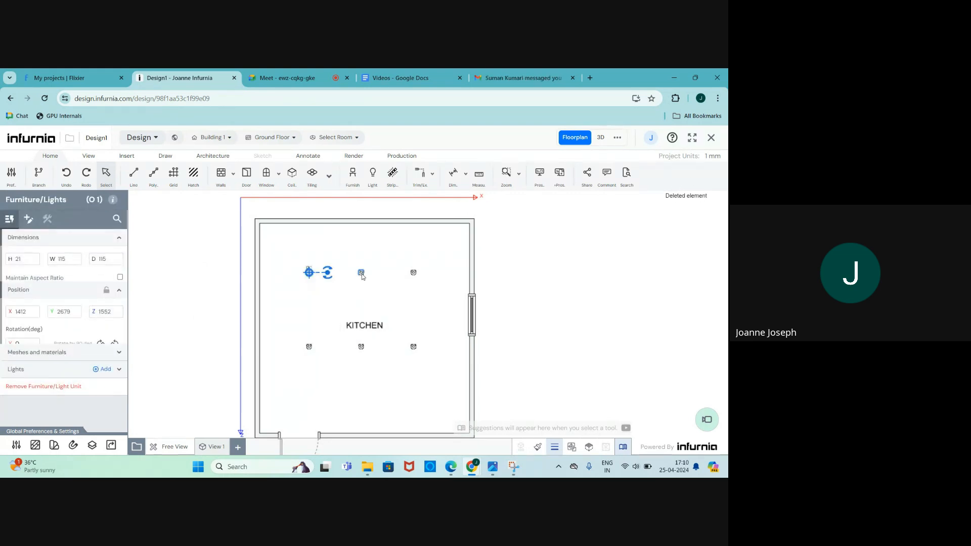
click(362, 274)
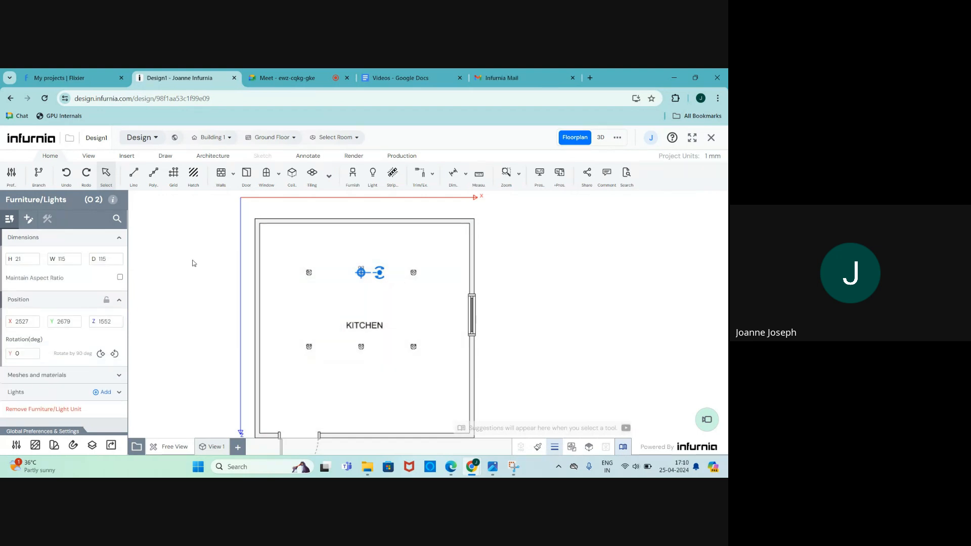
click(190, 252)
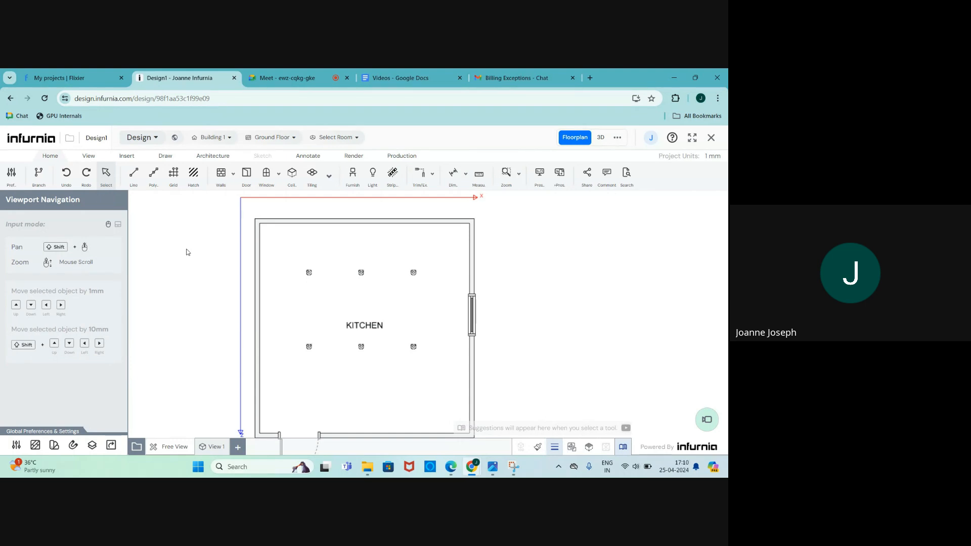
drag(187, 250, 459, 374)
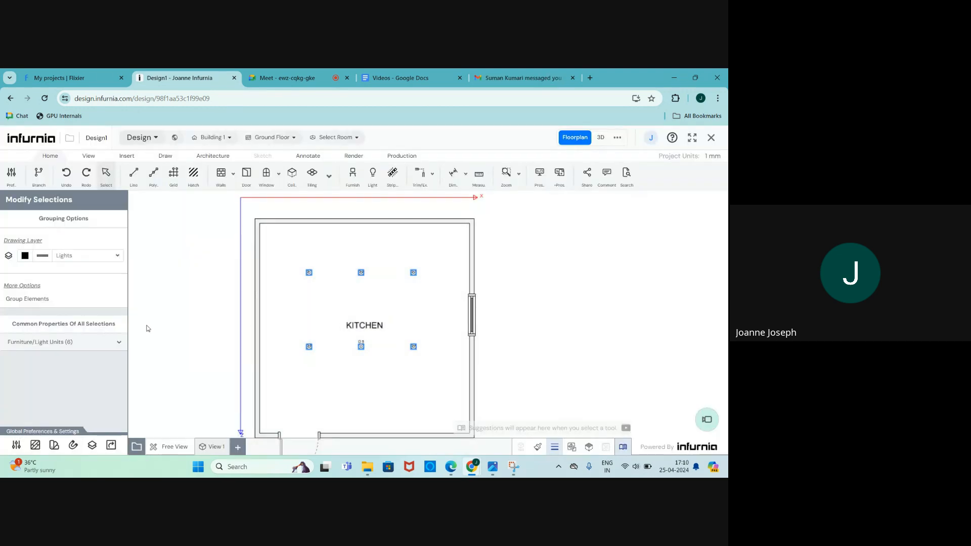
click(84, 344)
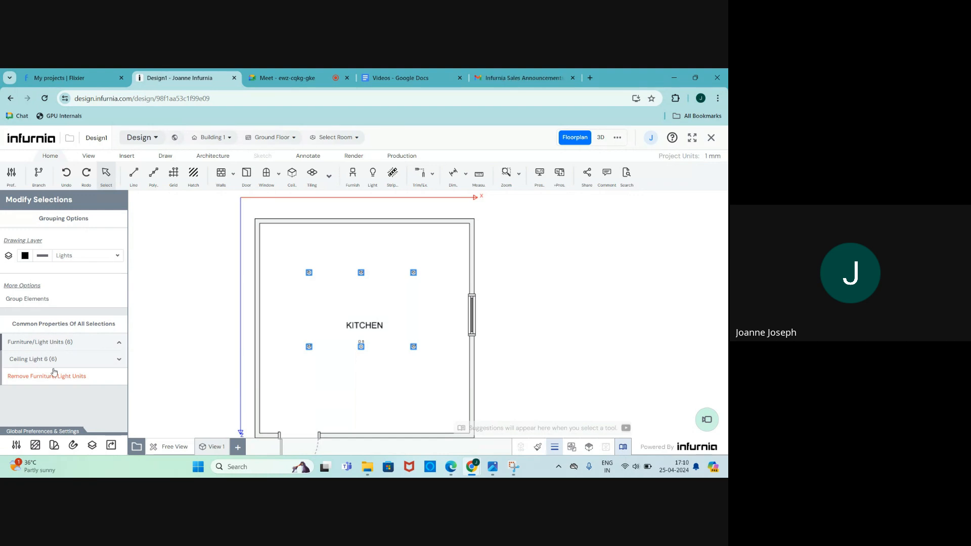
click(21, 377)
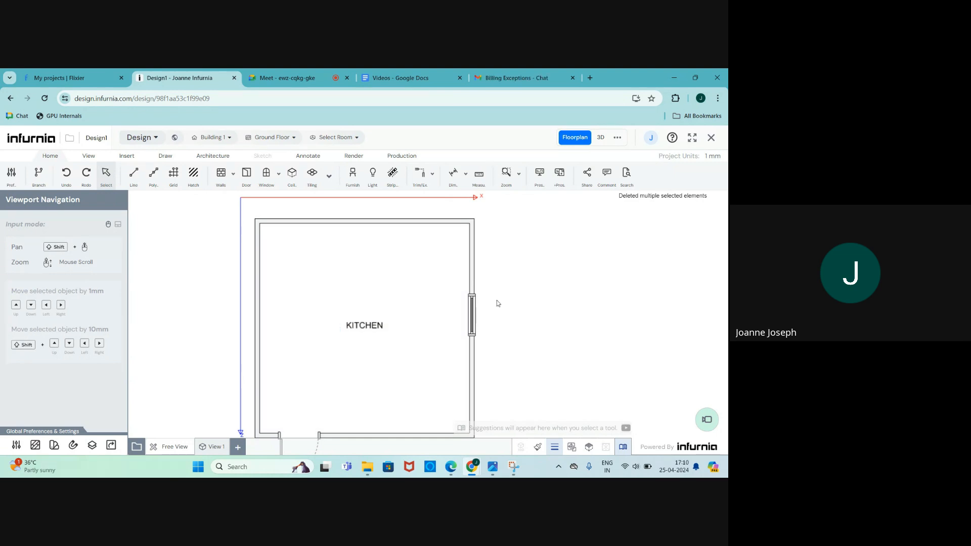
Step: Set the width of the kitchen window to 1500 mm
scroll(459, 296, down, 1)
scroll(367, 427, up, 1)
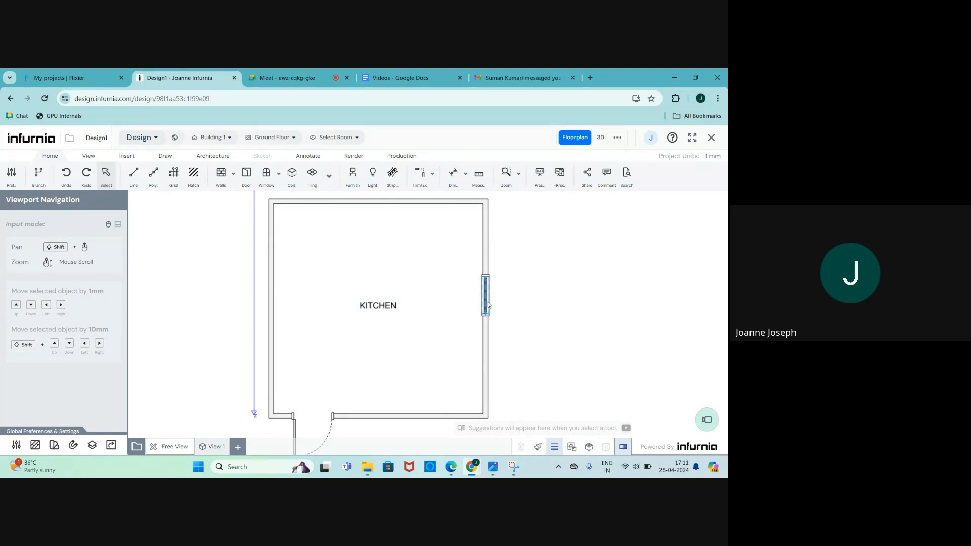
click(488, 304)
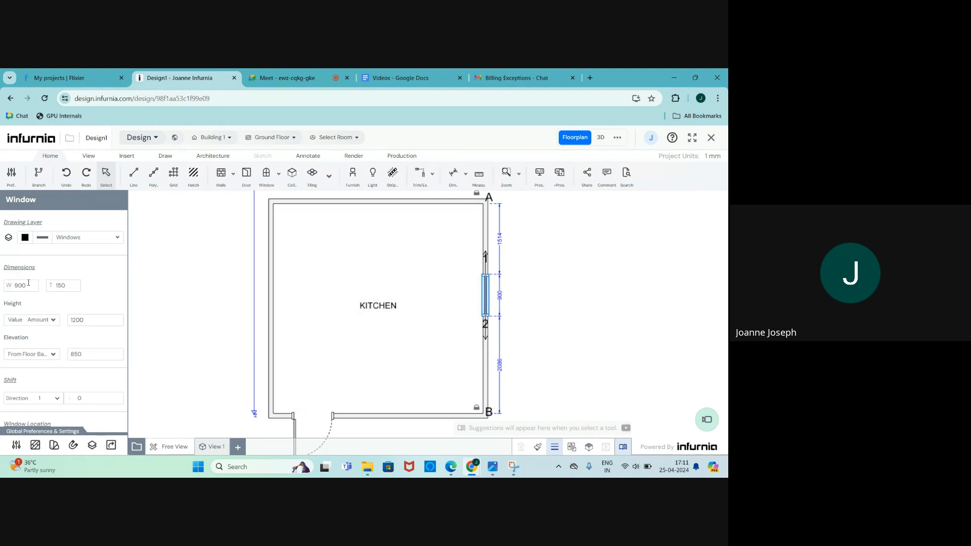
click(499, 297)
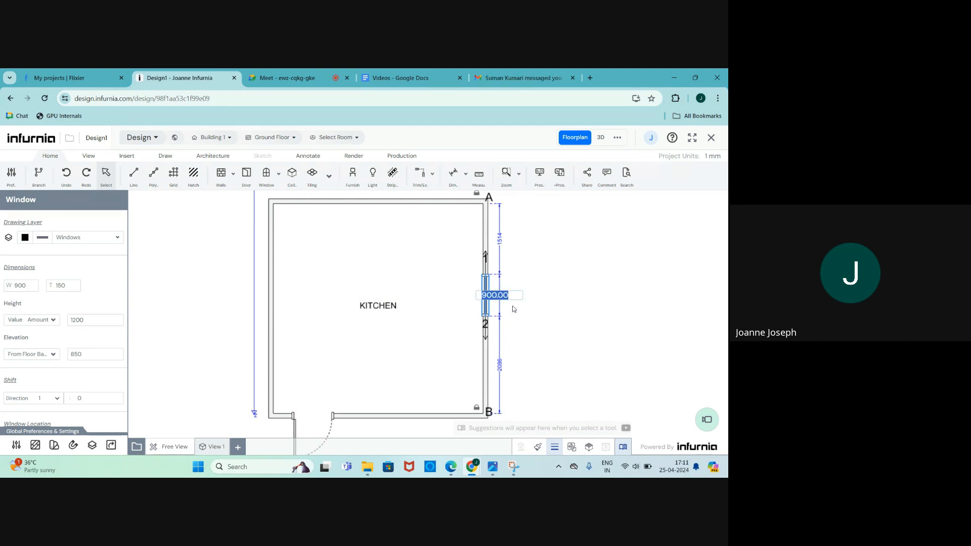
text(1500)
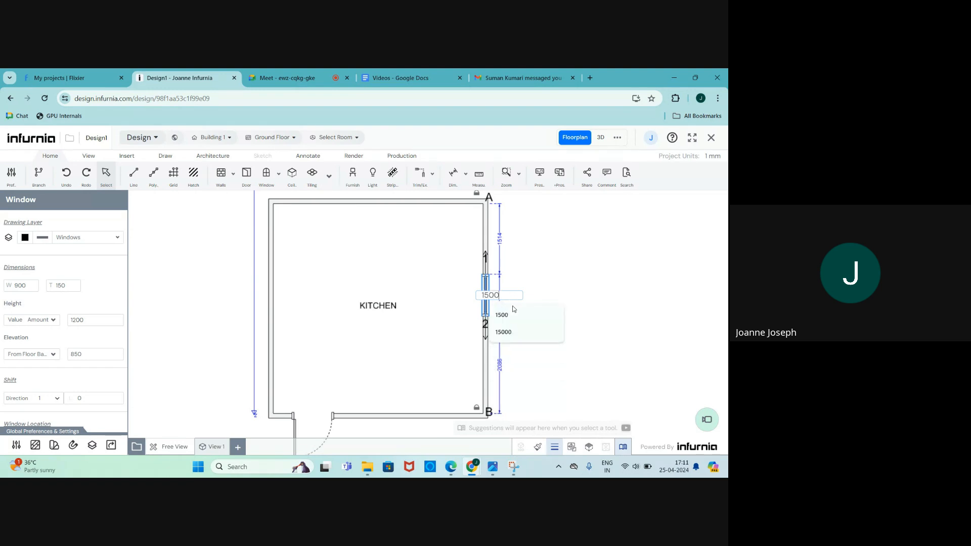
click(512, 313)
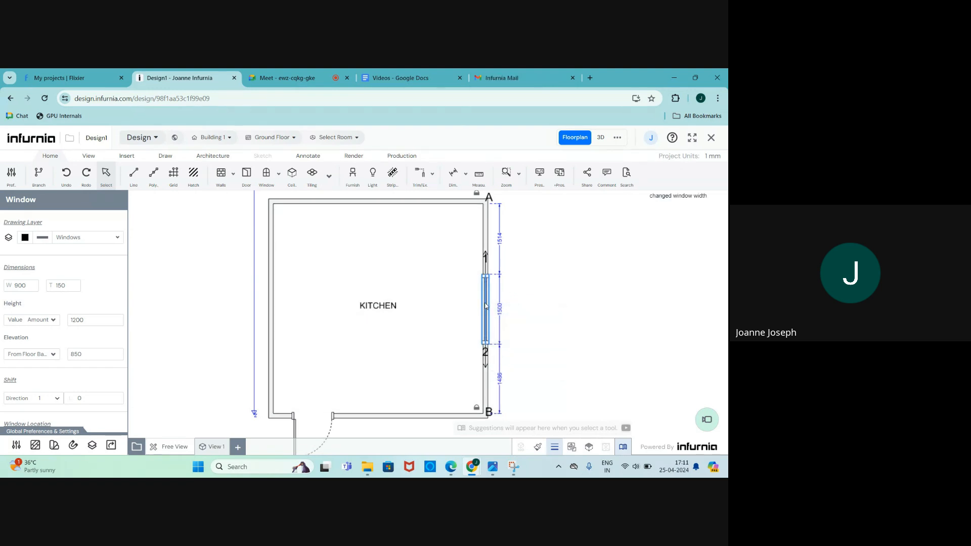
Step: Move the window along its wall away from the door wall, set its distance from corner A to 700 mm, and deselect it
drag(485, 305, 485, 262)
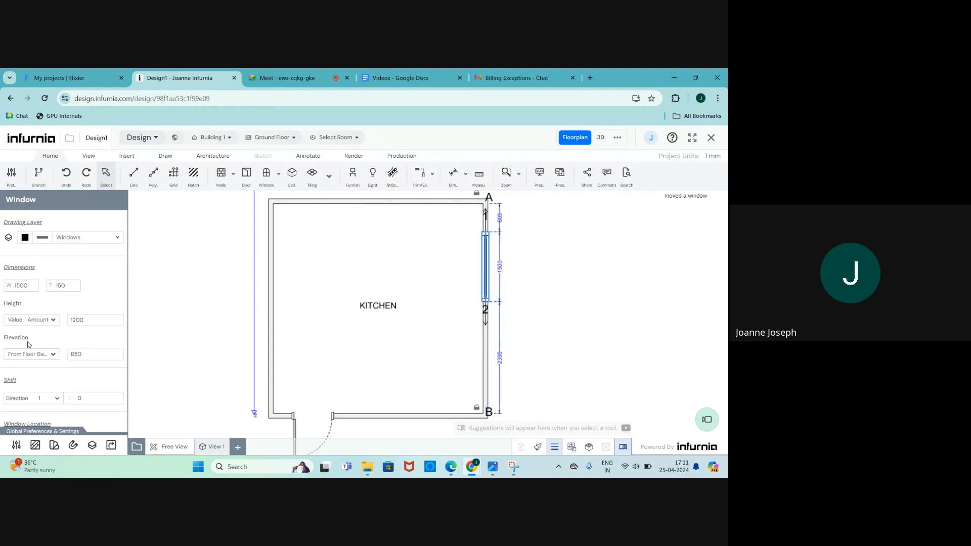
scroll(48, 373, down, 1)
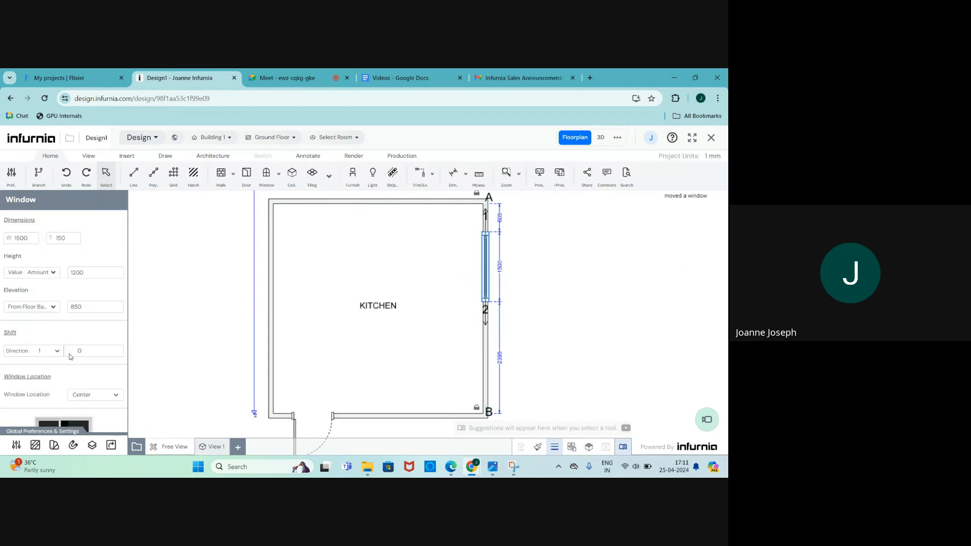
scroll(499, 217, up, 2)
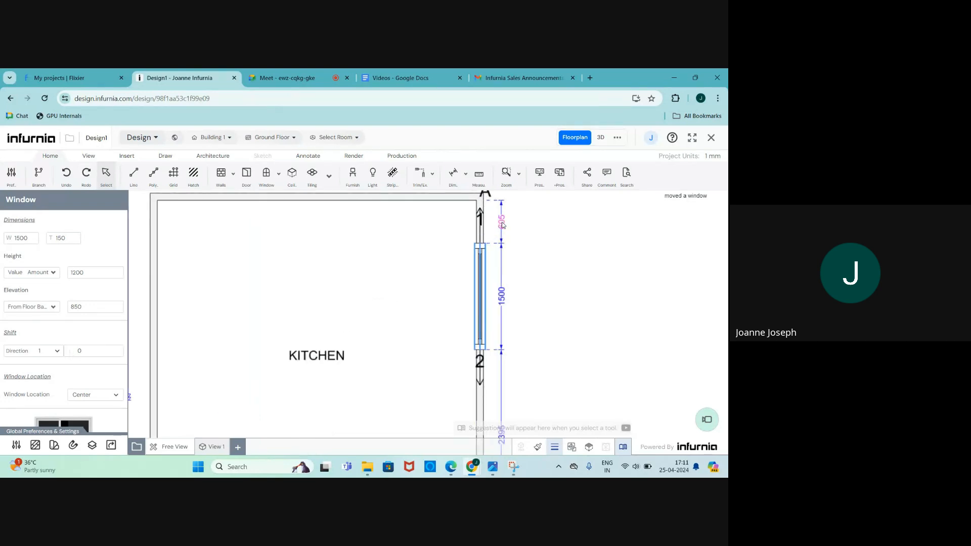
click(502, 223)
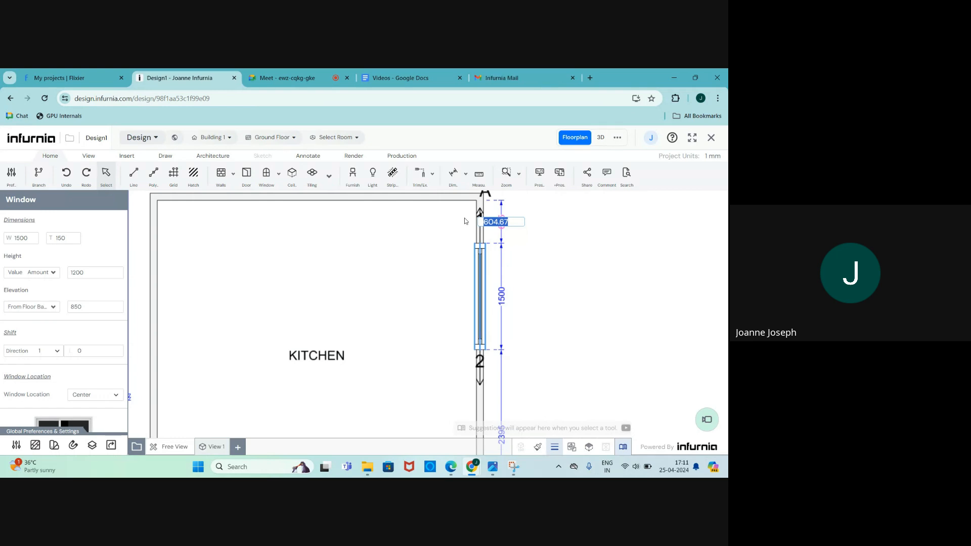
text(700)
key(Return)
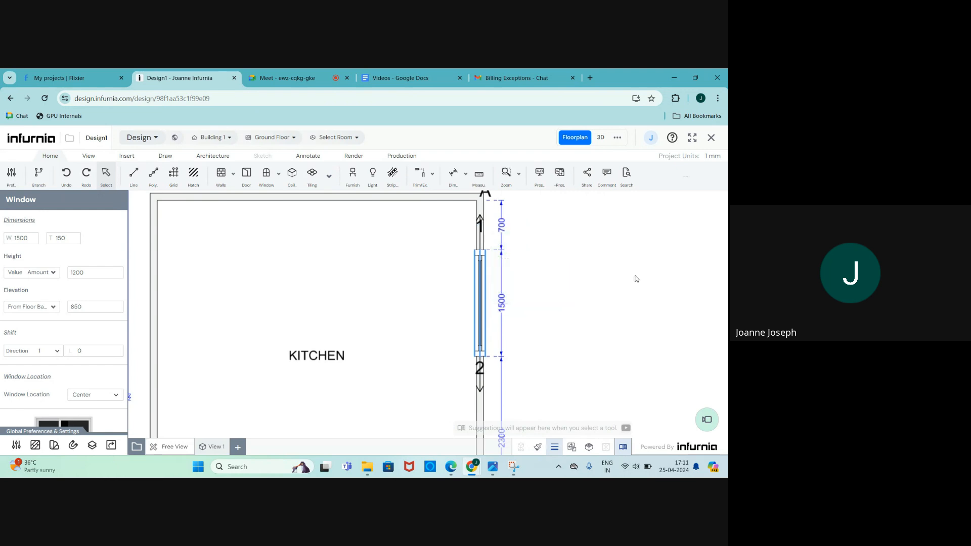
scroll(635, 278, down, 1)
click(540, 284)
scroll(535, 272, down, 1)
scroll(535, 272, up, 1)
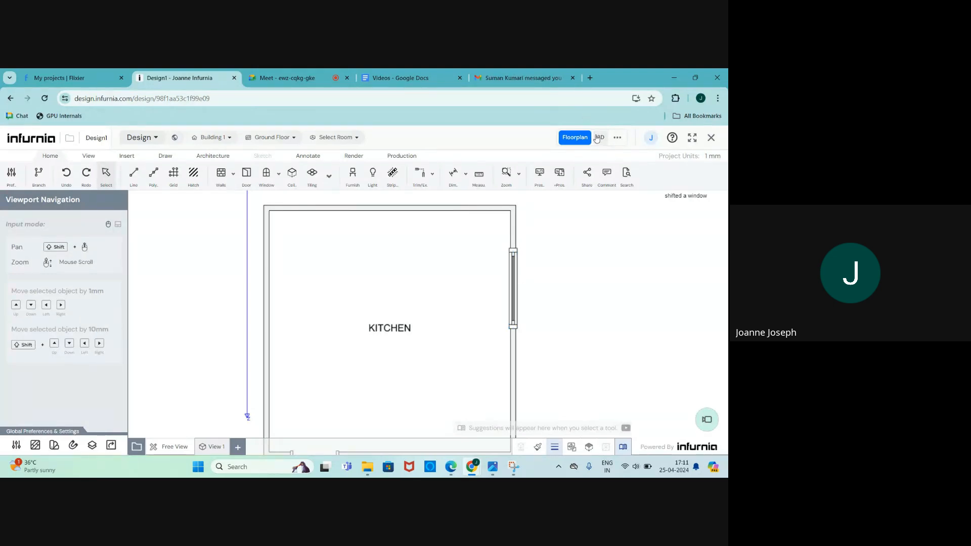
Step: Move the kitchen window along its wall towards the door wall, to about 2200 mm from corner A
scroll(472, 293, down, 1)
click(472, 293)
scroll(416, 282, down, 1)
scroll(416, 281, up, 1)
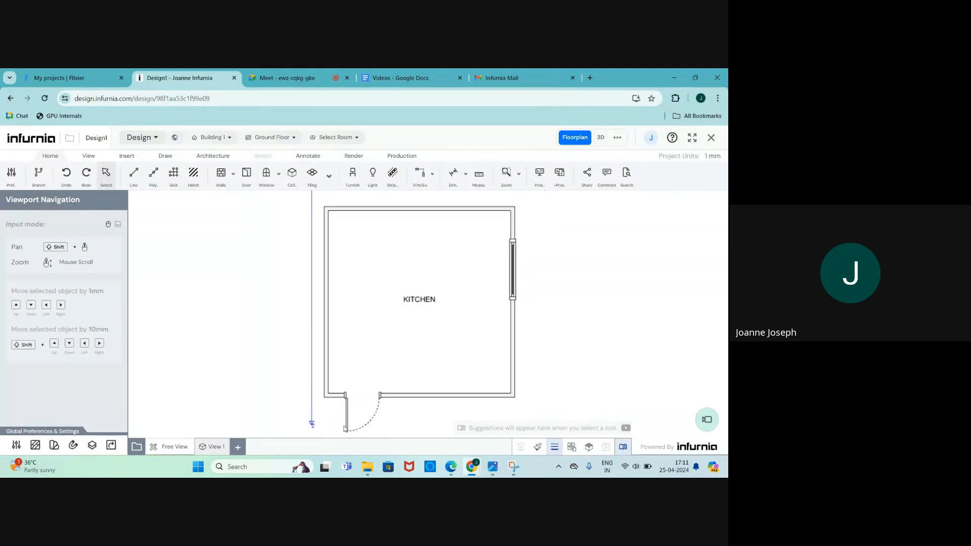
scroll(378, 370, down, 1)
scroll(415, 278, up, 1)
scroll(521, 309, down, 1)
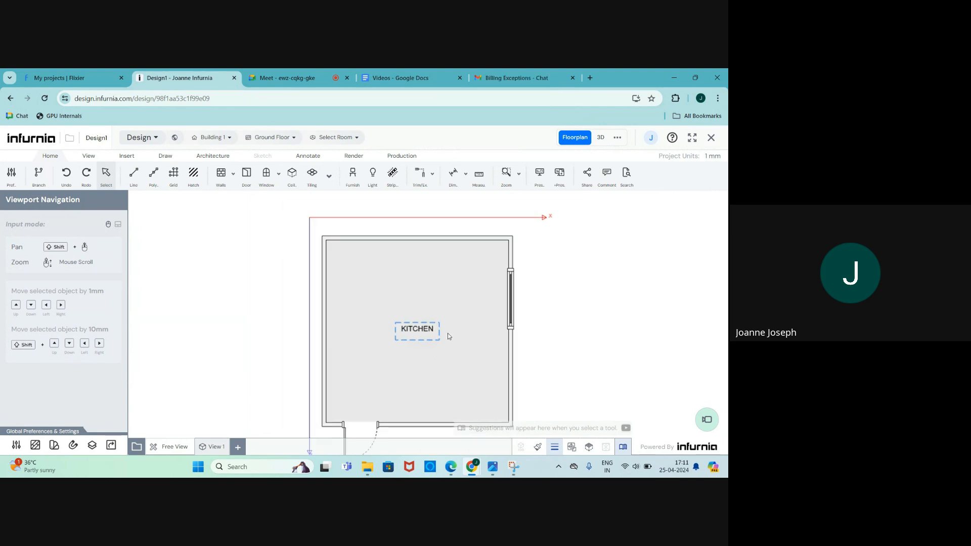
scroll(502, 293, up, 1)
scroll(472, 294, down, 2)
click(504, 300)
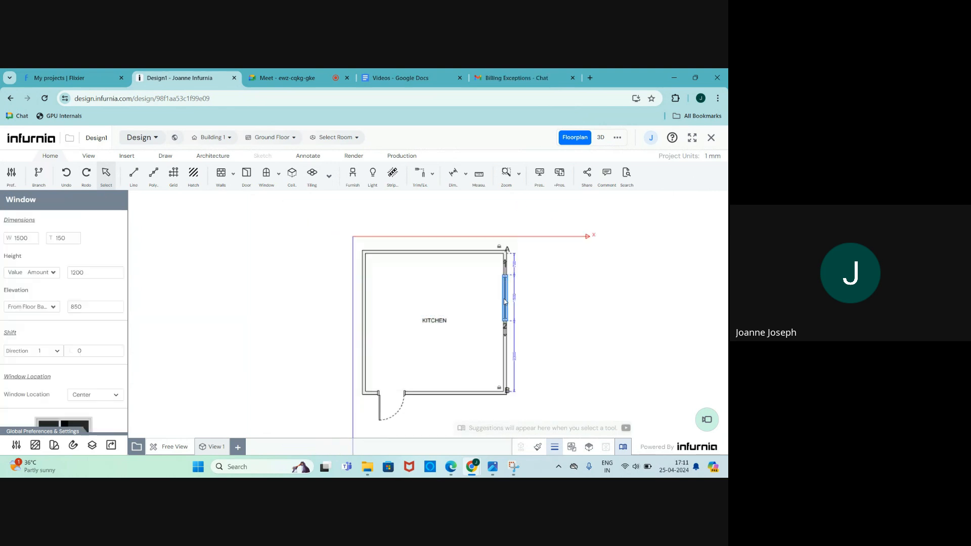
drag(504, 301, 501, 349)
scroll(500, 337, up, 1)
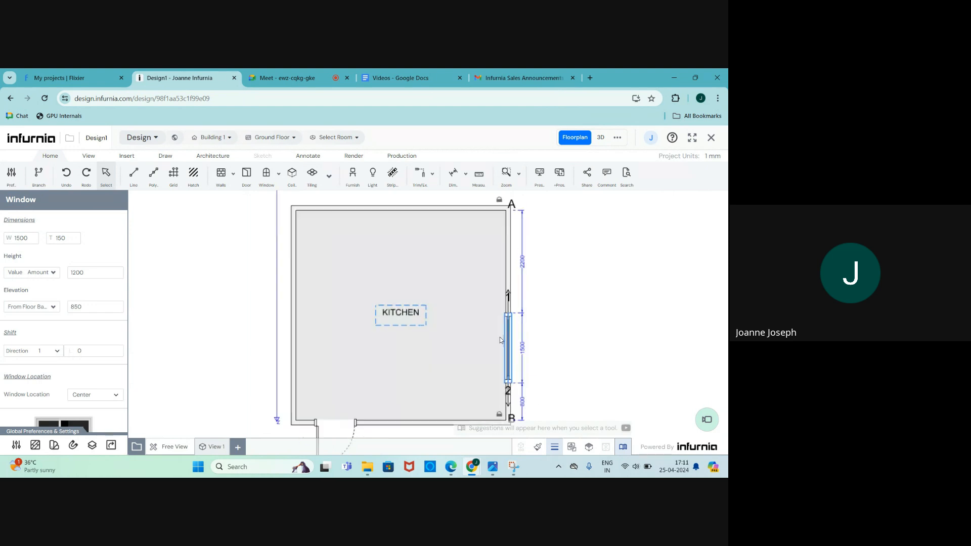
scroll(496, 386, up, 1)
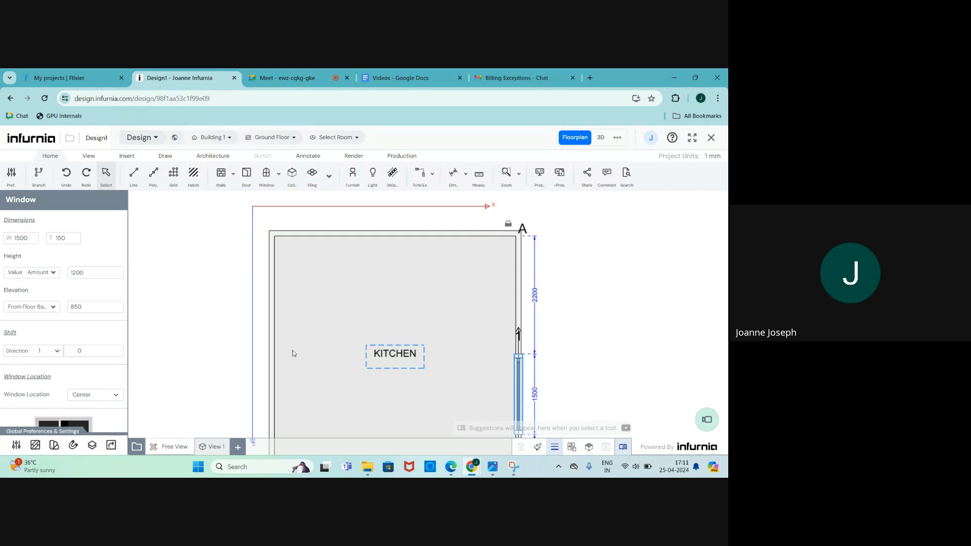
scroll(363, 315, down, 2)
scroll(390, 271, up, 1)
scroll(429, 245, down, 1)
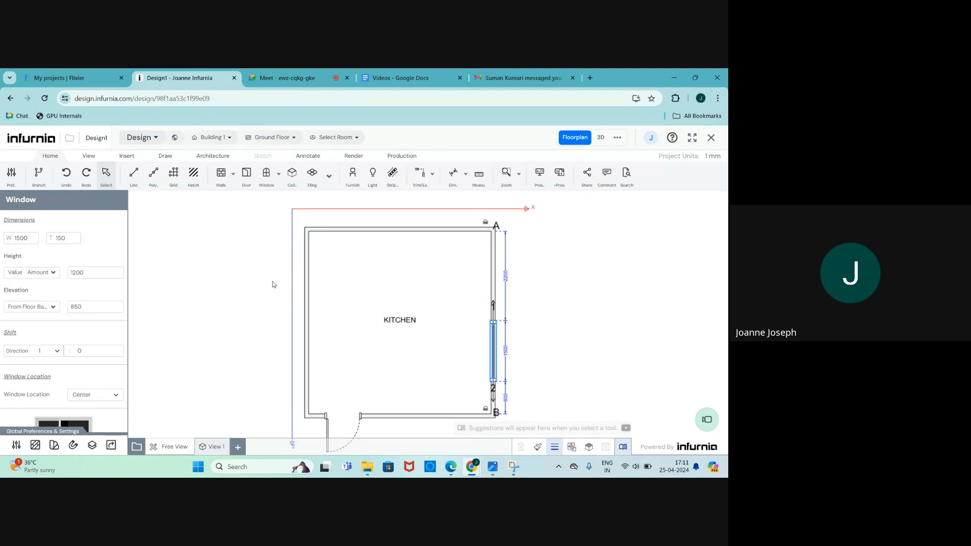
Step: Switch the design to 3D and view the whole room from outside at closer range
click(601, 137)
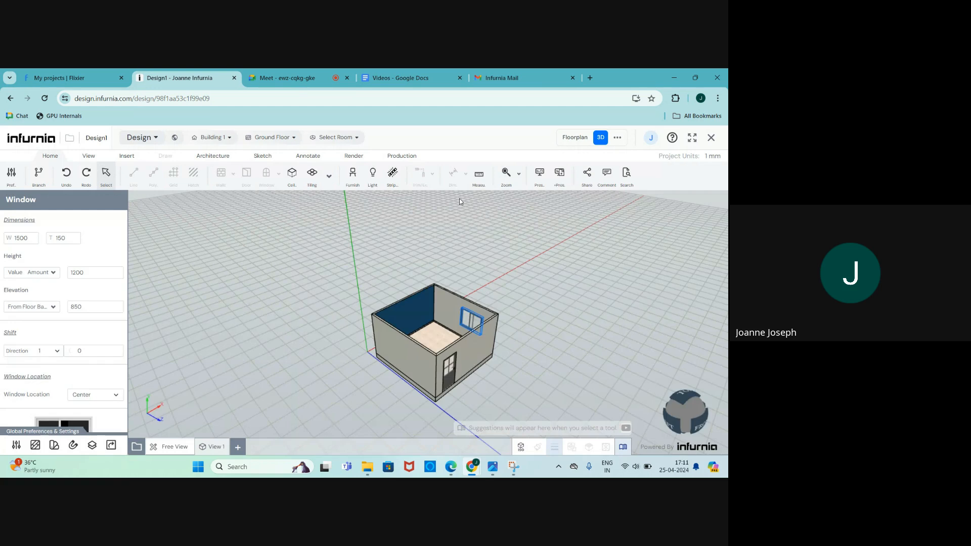
scroll(448, 363, up, 5)
scroll(449, 363, down, 3)
drag(390, 316, 401, 377)
scroll(486, 314, up, 3)
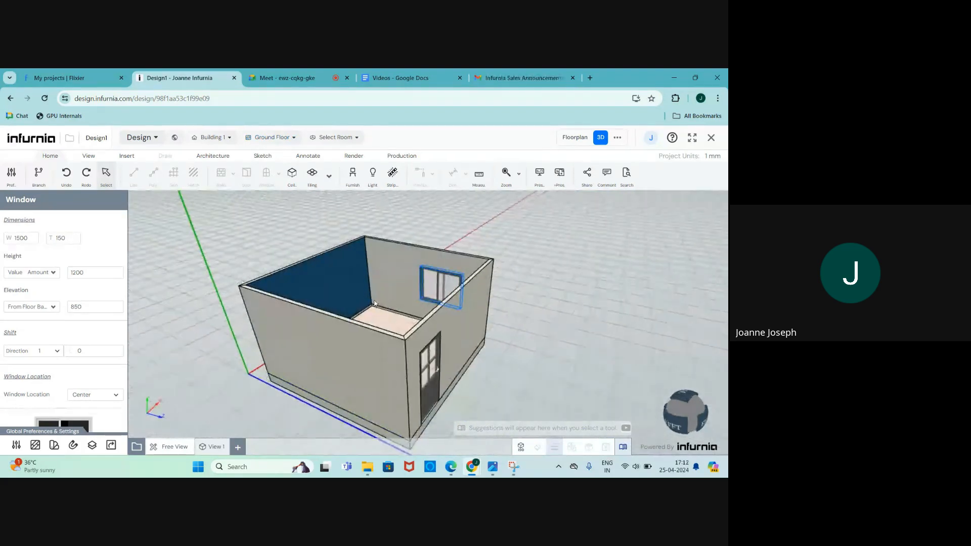
Step: Switch to the KITCHEN room and look around its interior, ending with a front view of the blue wall
click(336, 138)
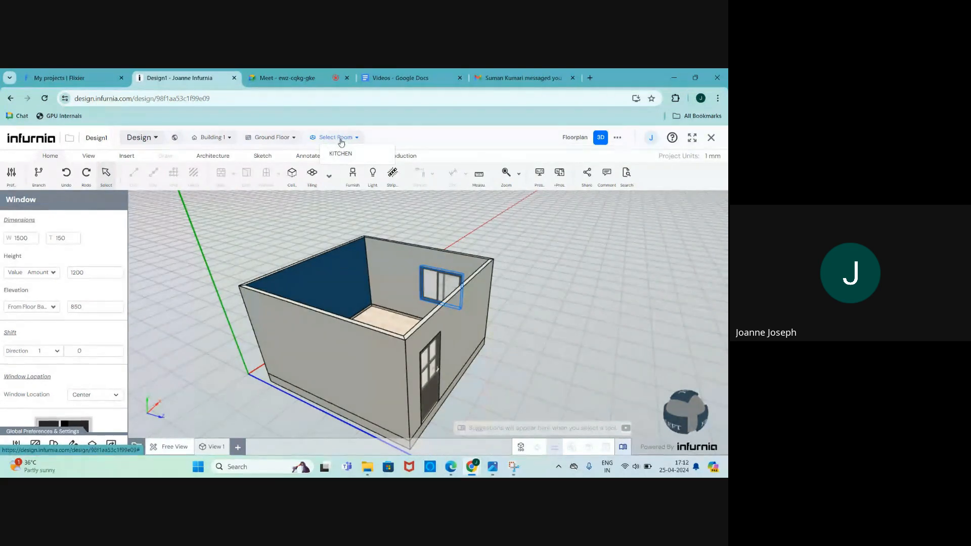
click(341, 155)
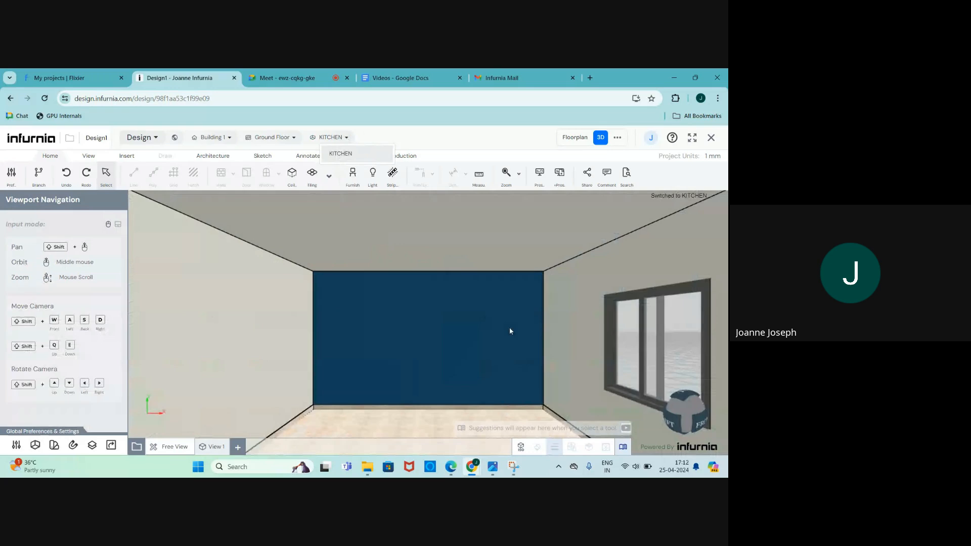
middle_drag(612, 337, 299, 356)
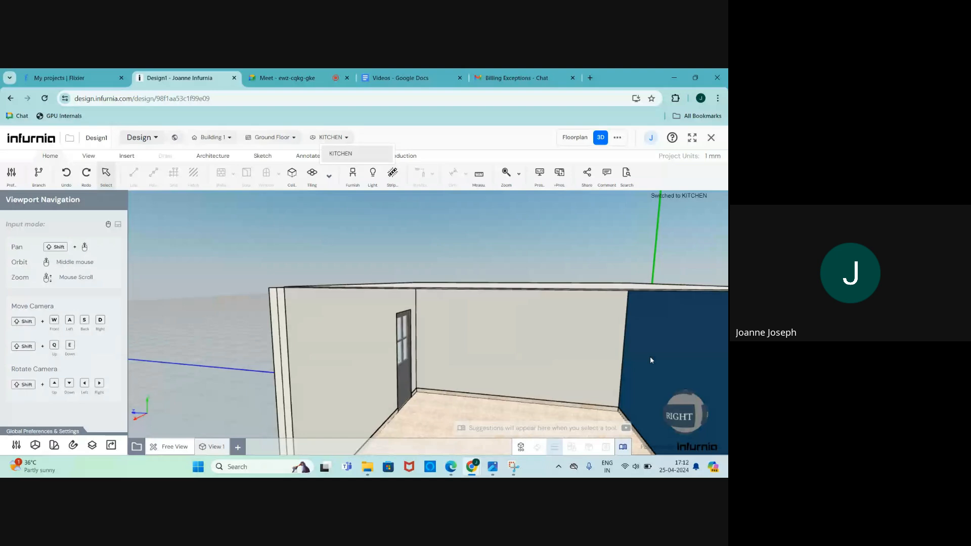
middle_drag(651, 359, 349, 299)
middle_drag(633, 351, 353, 360)
scroll(529, 279, down, 5)
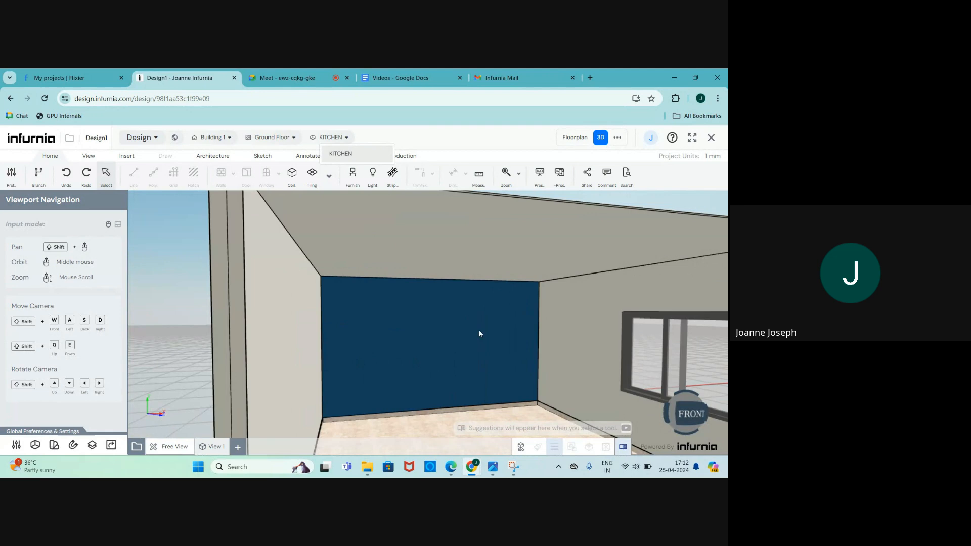
scroll(440, 337, up, 3)
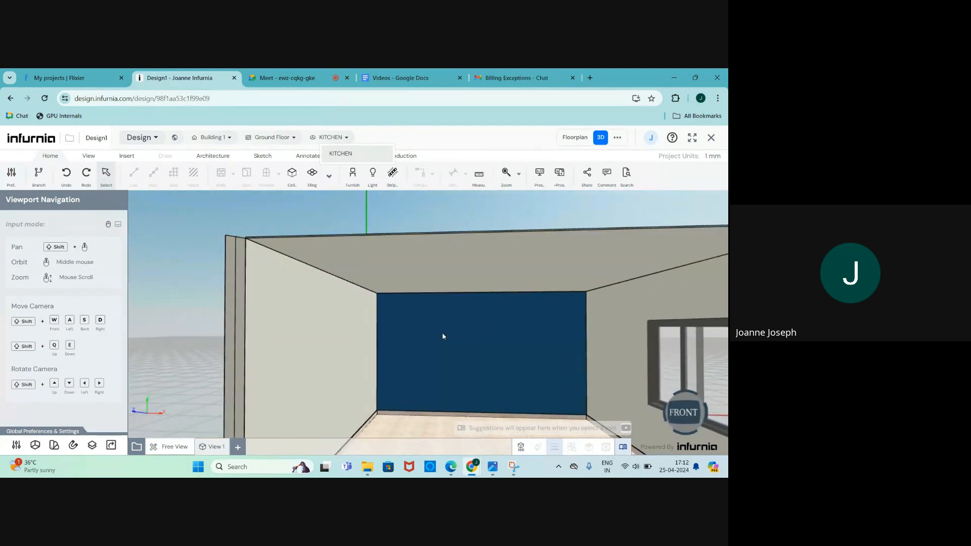
scroll(534, 382, up, 2)
middle_drag(468, 351, 476, 352)
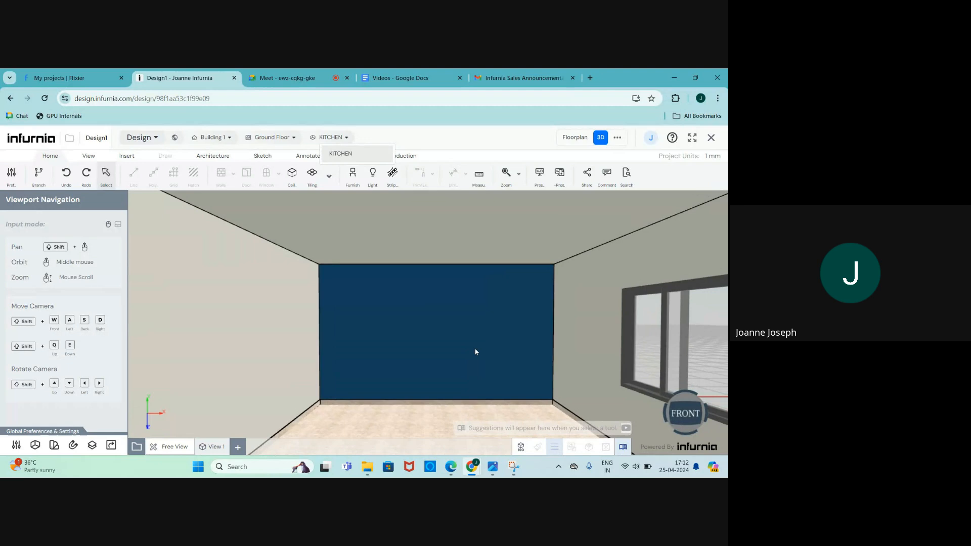
Step: Set the kitchen window's height to 2000 mm and its elevation from the floor to 300 mm, and deselect it
click(679, 354)
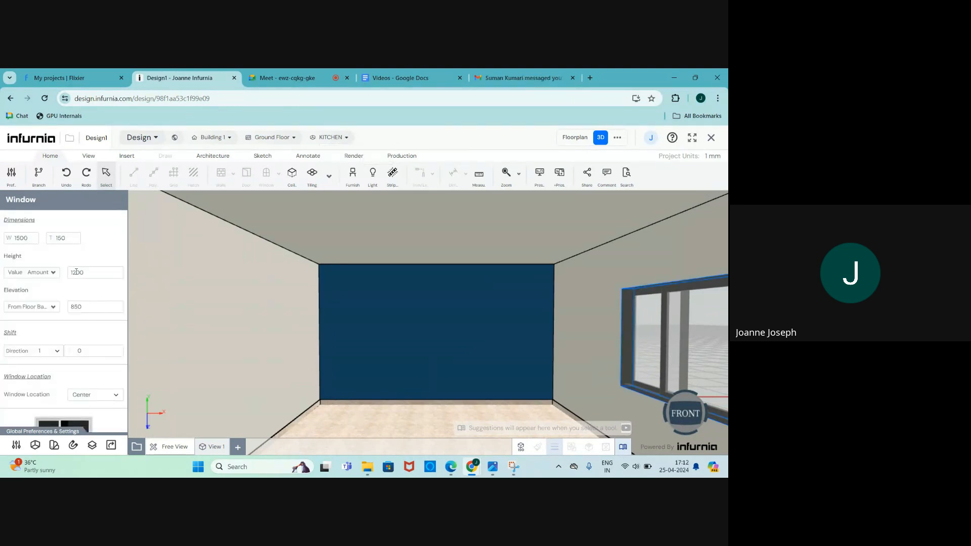
click(93, 273)
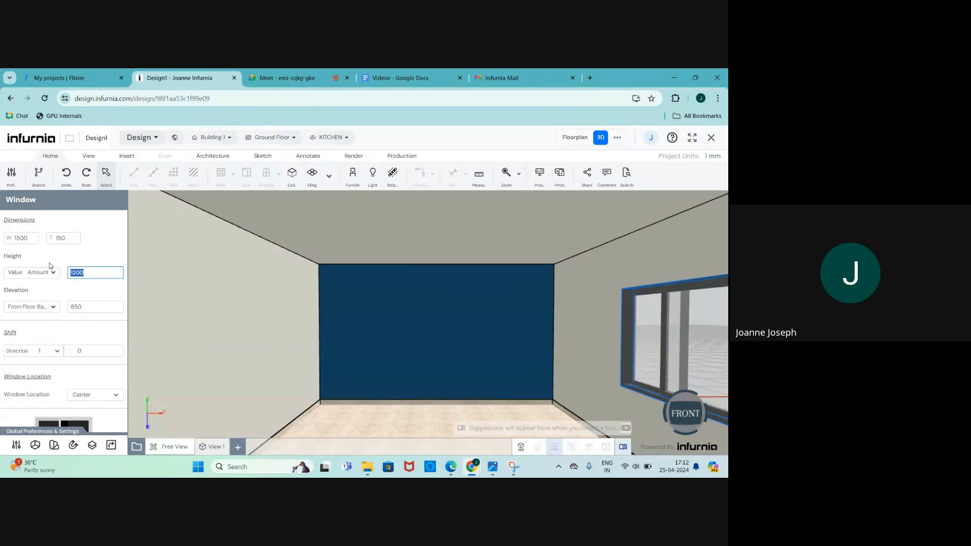
text(2000)
key(Return)
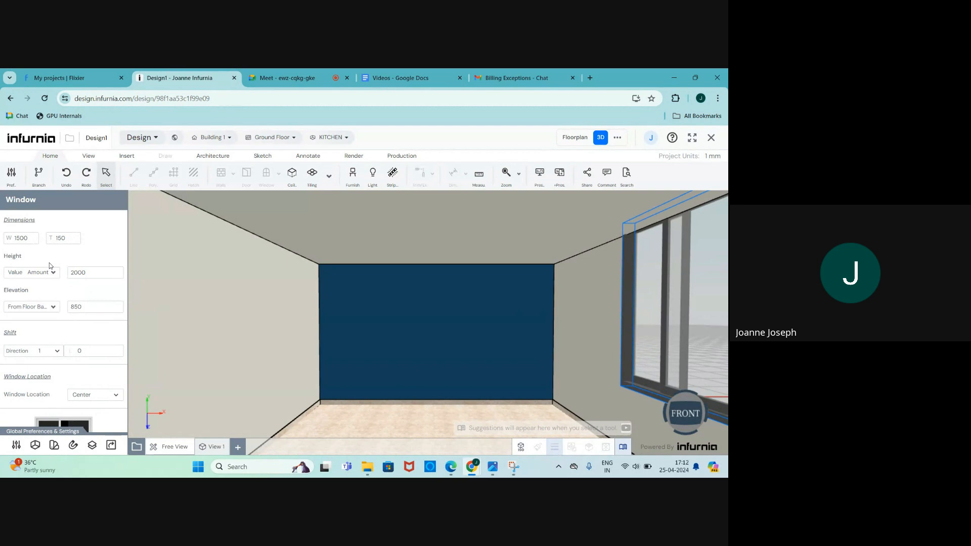
drag(87, 307, 71, 306)
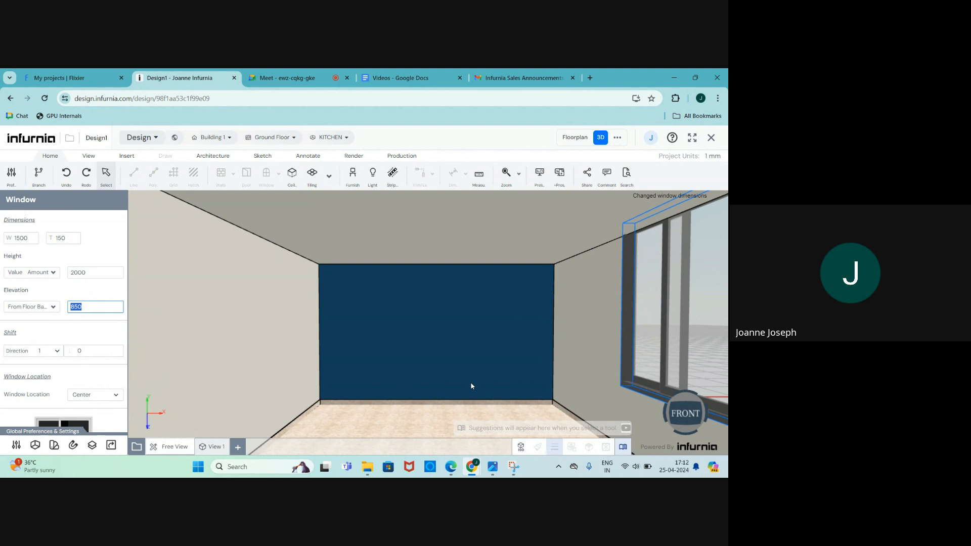
text(300)
key(Return)
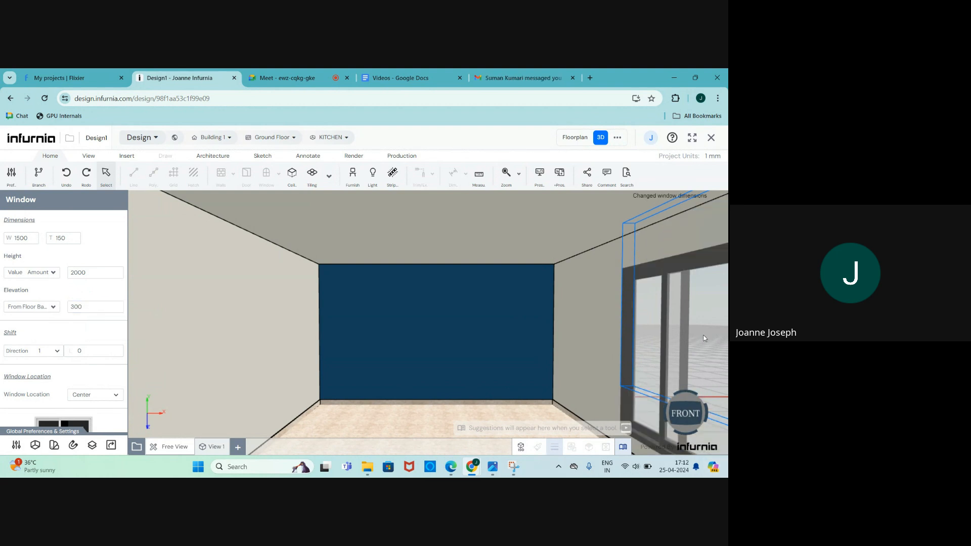
key(Escape)
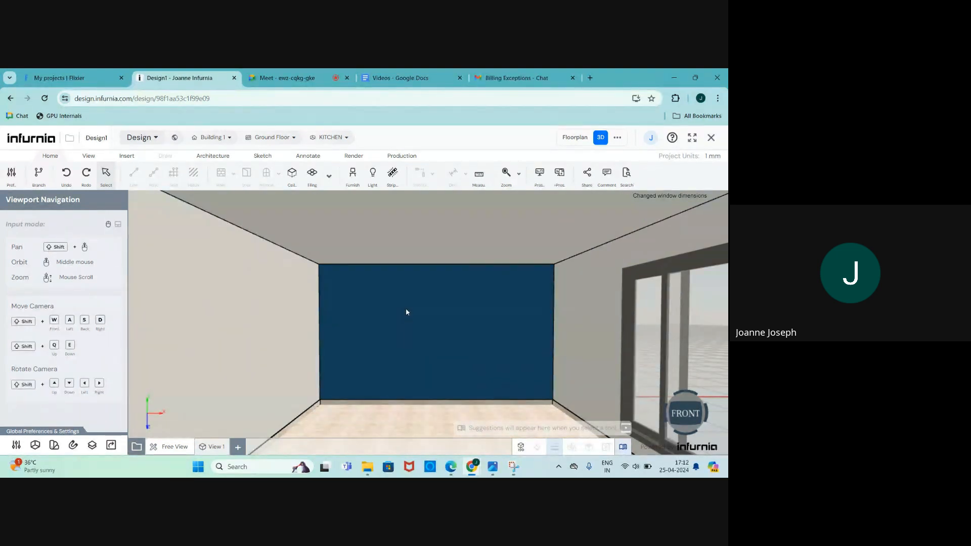
scroll(422, 299, down, 1)
scroll(433, 338, up, 1)
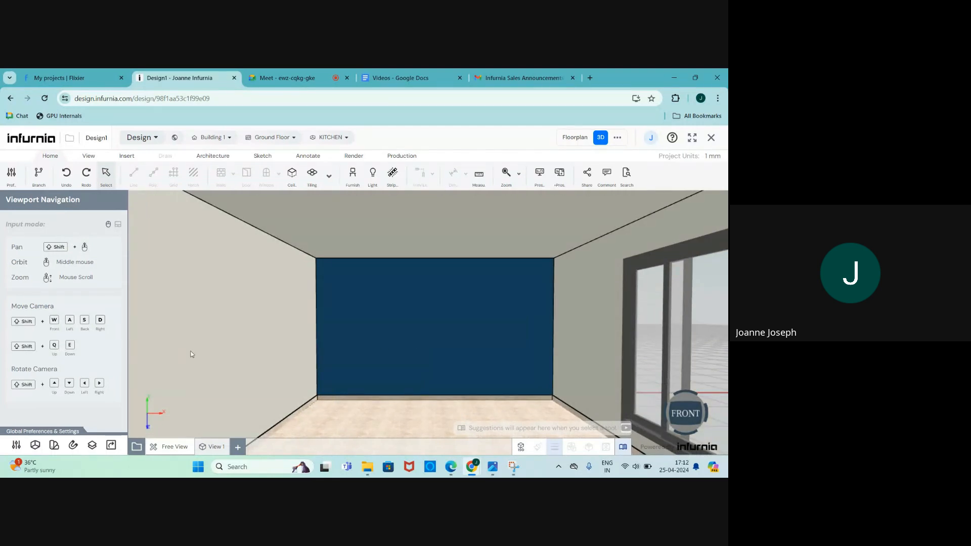
scroll(191, 351, down, 1)
scroll(353, 353, up, 1)
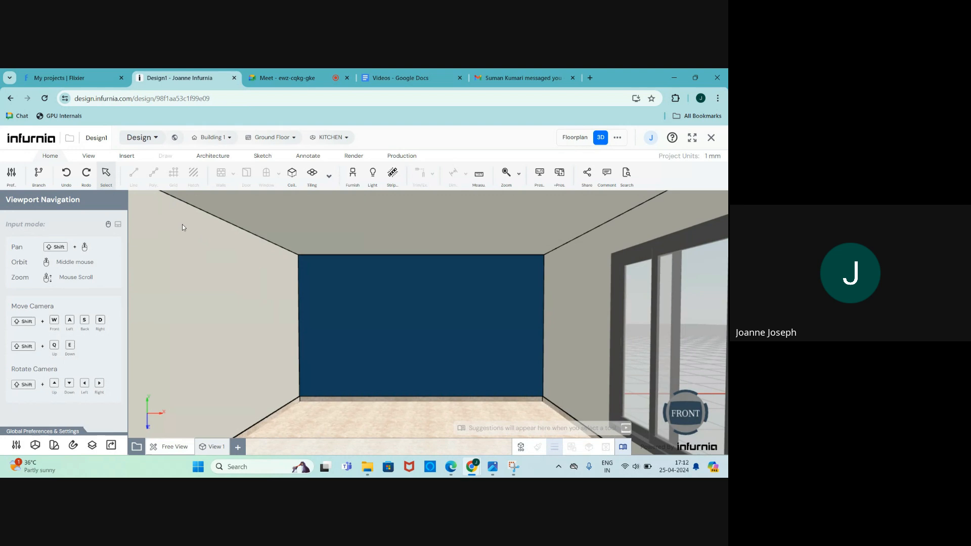
Step: Switch the project units to Feet Inch and open the inch accuracy options
click(89, 157)
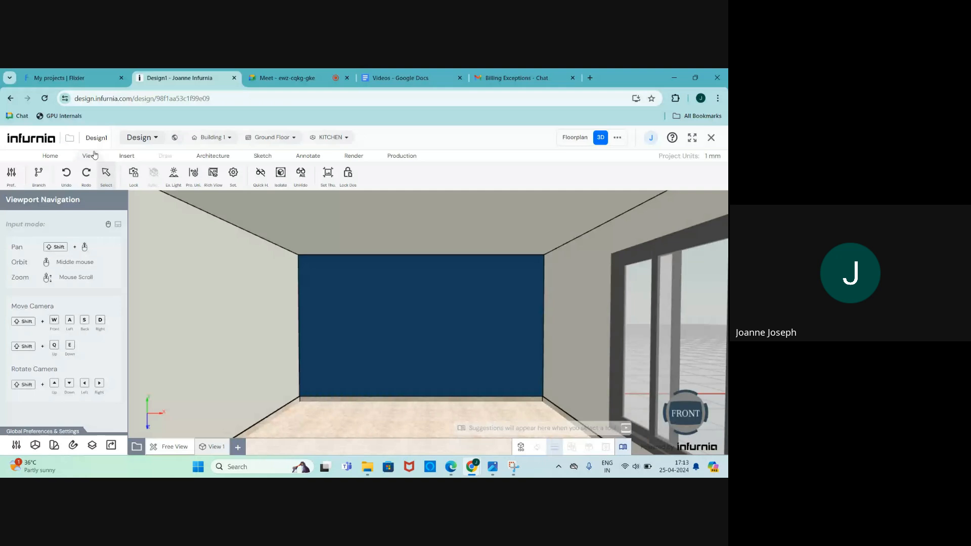
click(194, 177)
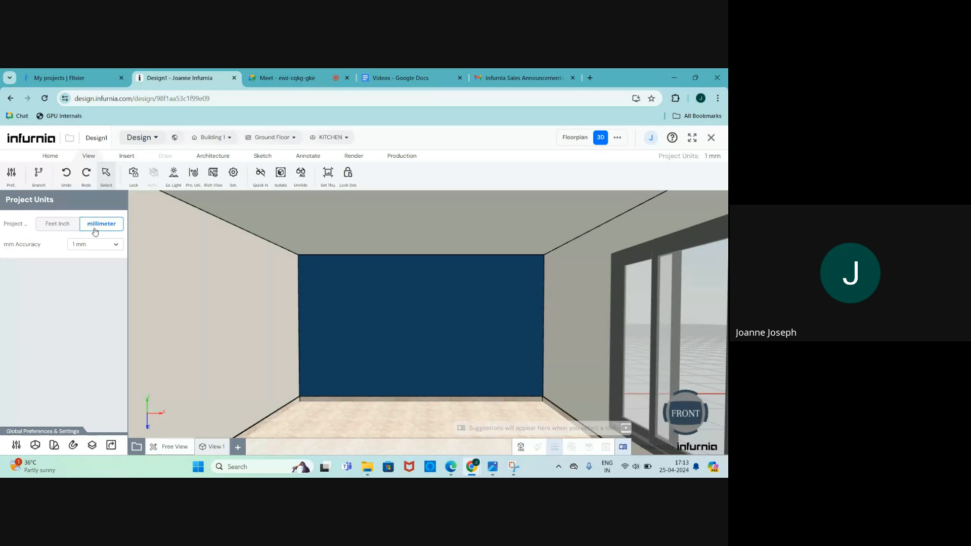
click(57, 223)
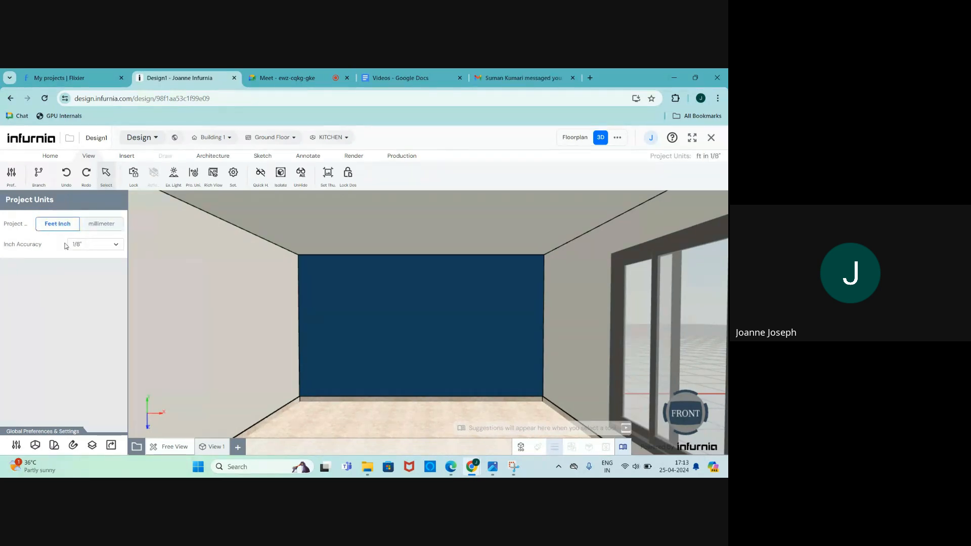
click(107, 247)
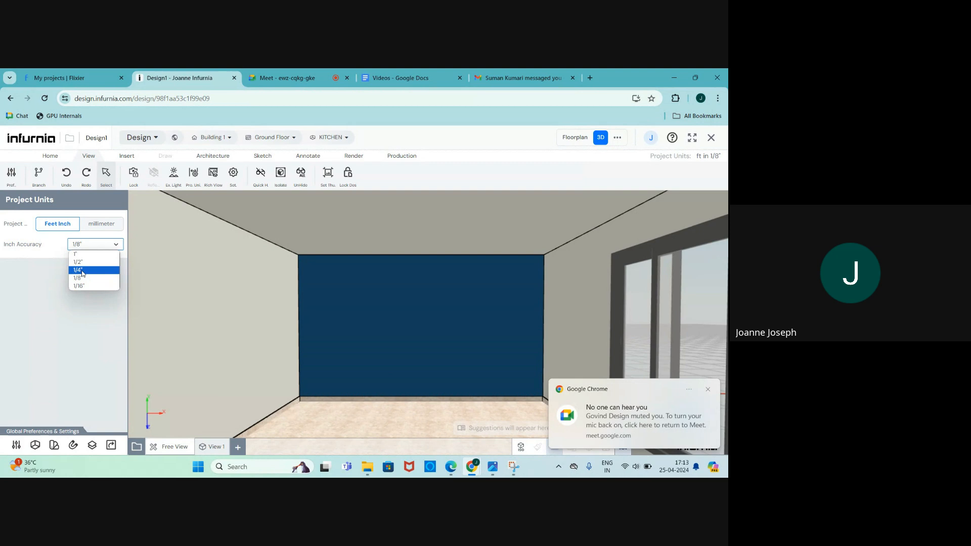
Step: Turn the microphone back on in the Google Meet call, close its Recording panel, and return to the design
click(269, 76)
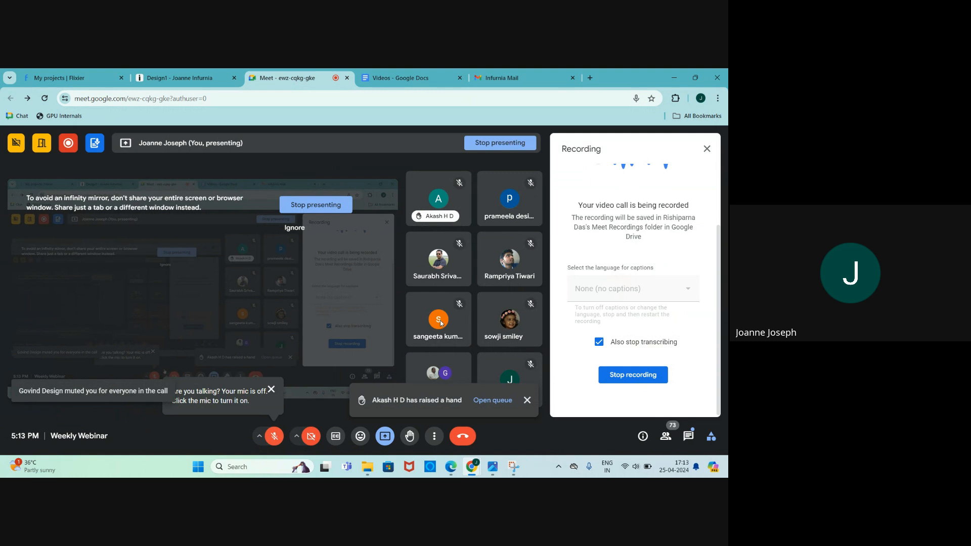
click(275, 437)
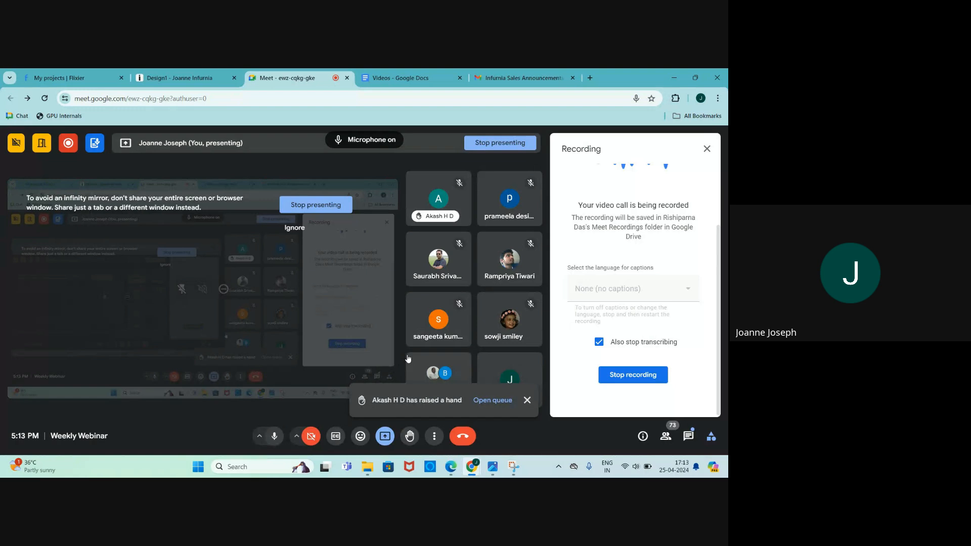
click(707, 149)
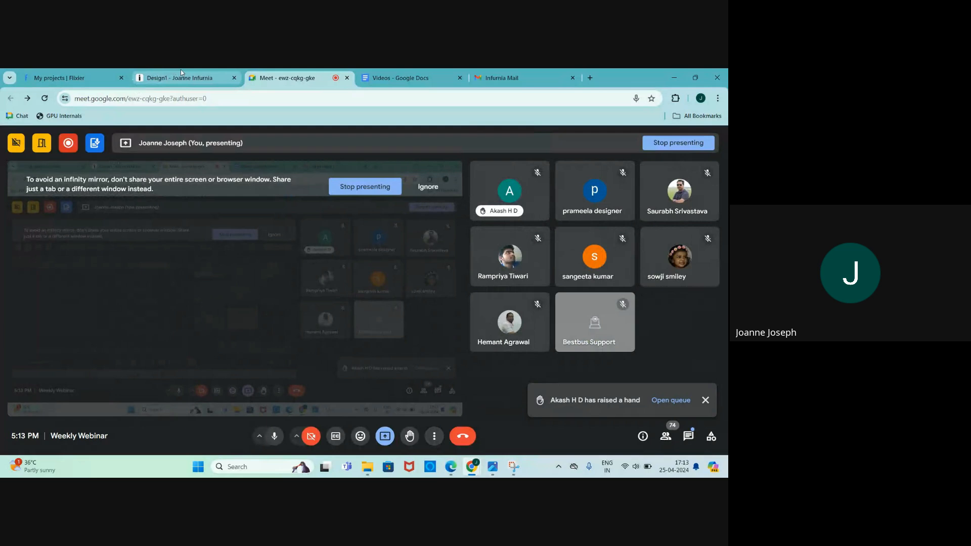
mouse_move(184, 71)
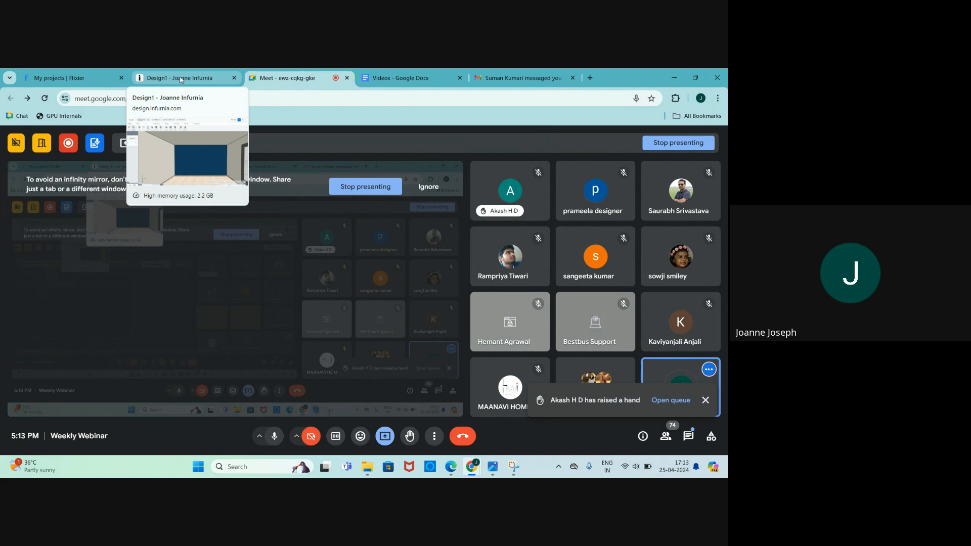
click(181, 80)
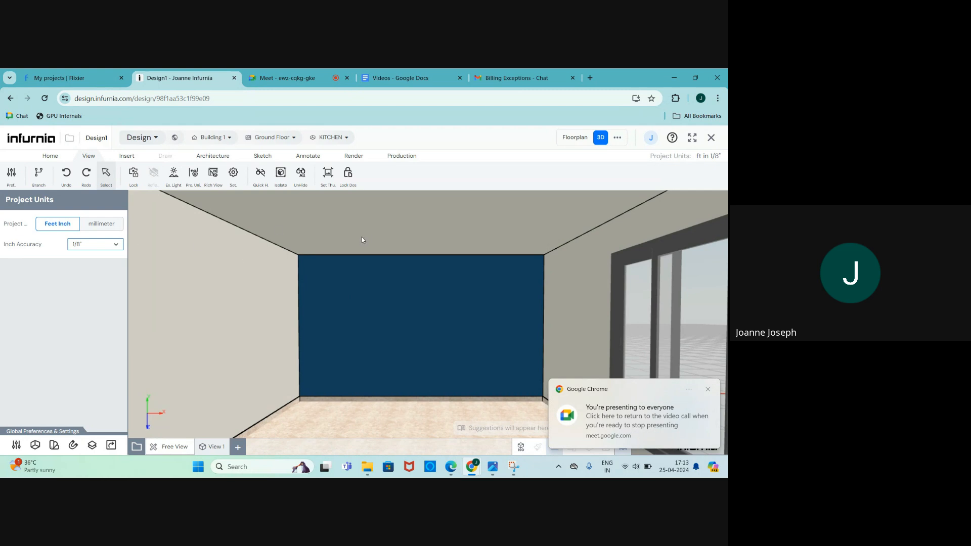
Step: Set the inch accuracy to 1/8" and close the project units settings
click(89, 158)
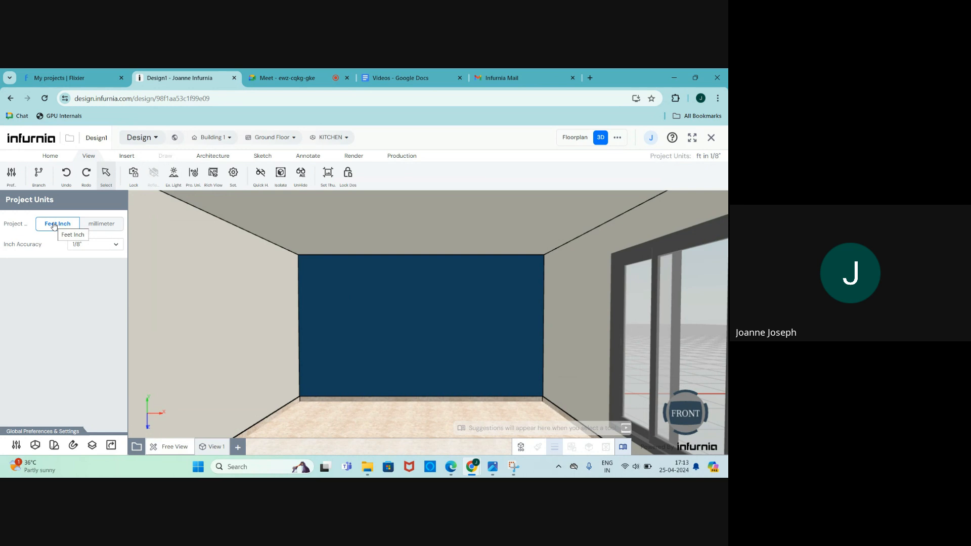
click(81, 246)
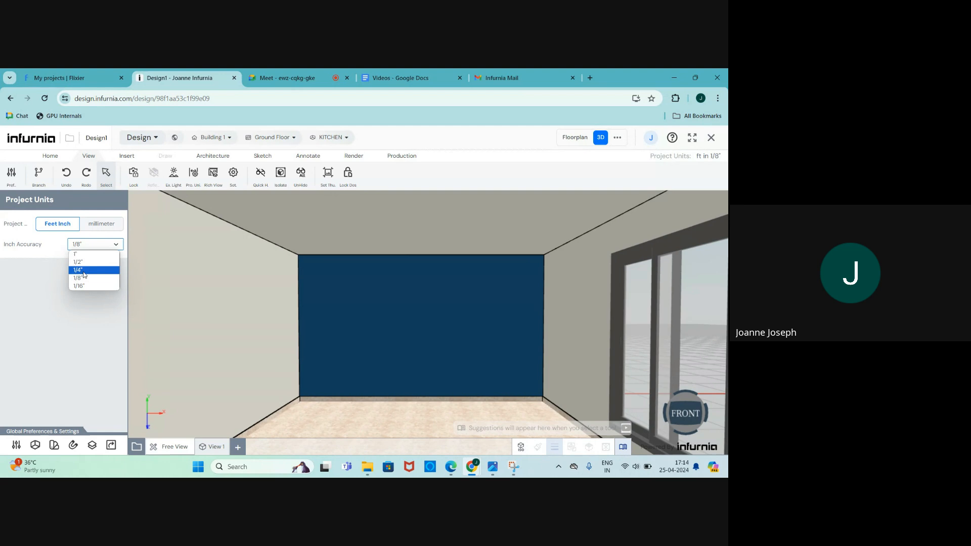
click(85, 277)
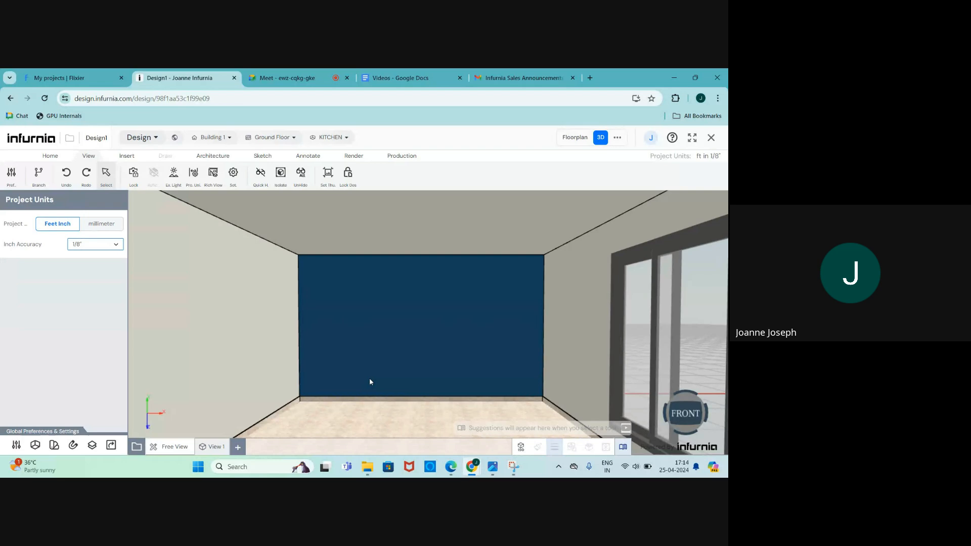
key(Escape)
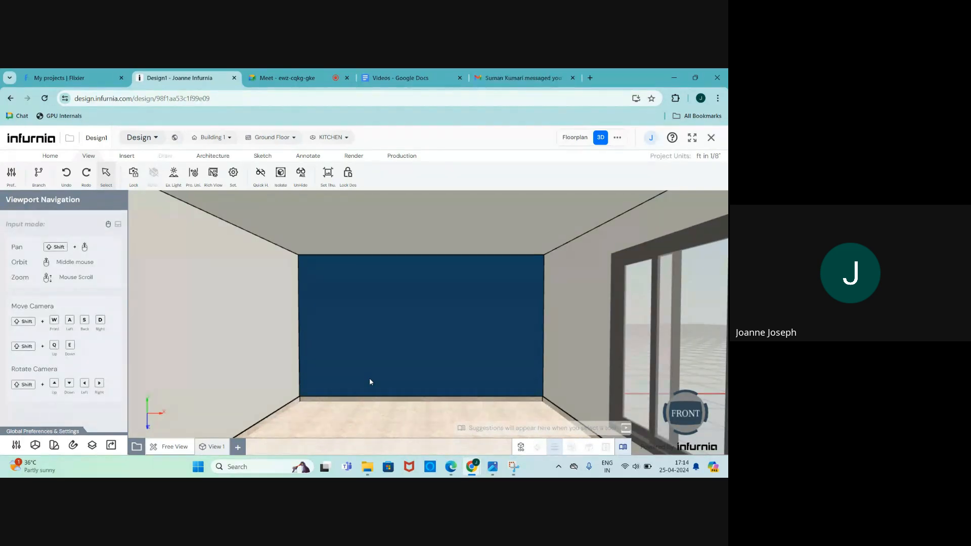
Step: Open the global preferences and bring up the Carcass settings of the Cabinet preferences
mouse_move(463, 322)
middle_down()
mouse_move(537, 304)
mouse_move(672, 308)
mouse_move(547, 326)
mouse_move(472, 307)
mouse_move(462, 330)
middle_up()
click(686, 418)
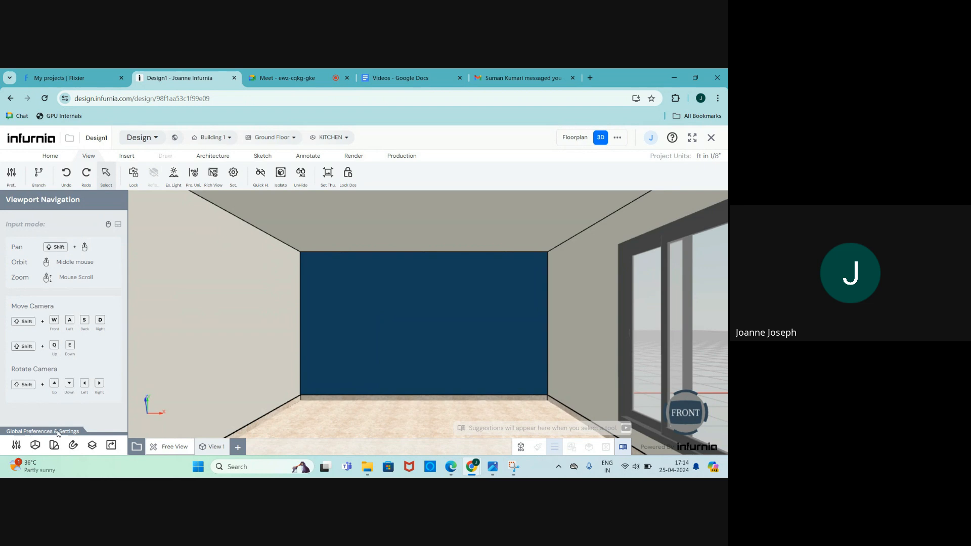
click(15, 446)
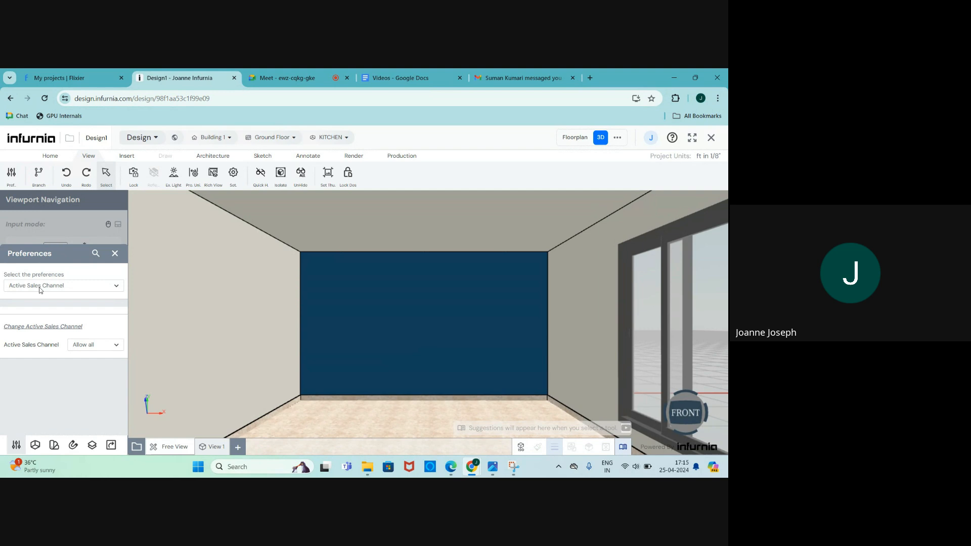
click(71, 291)
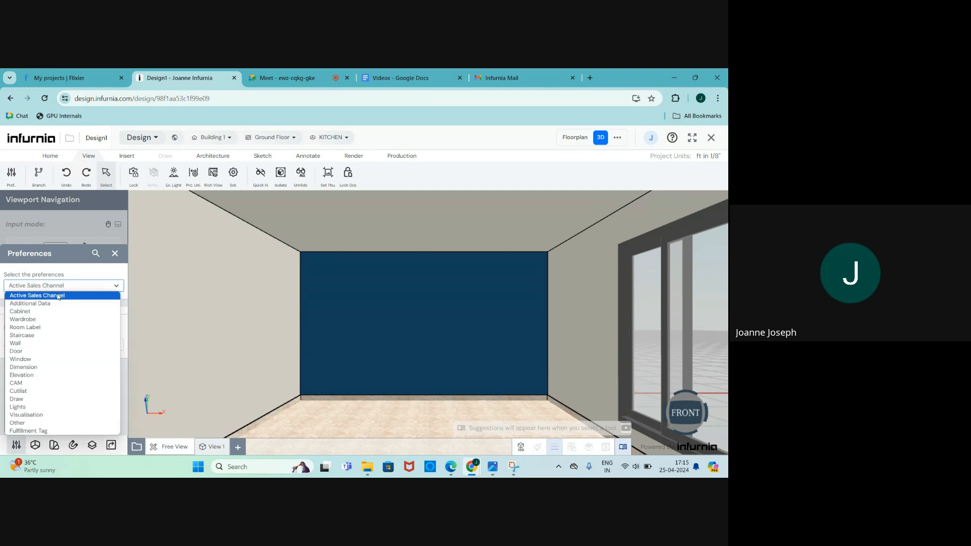
click(24, 312)
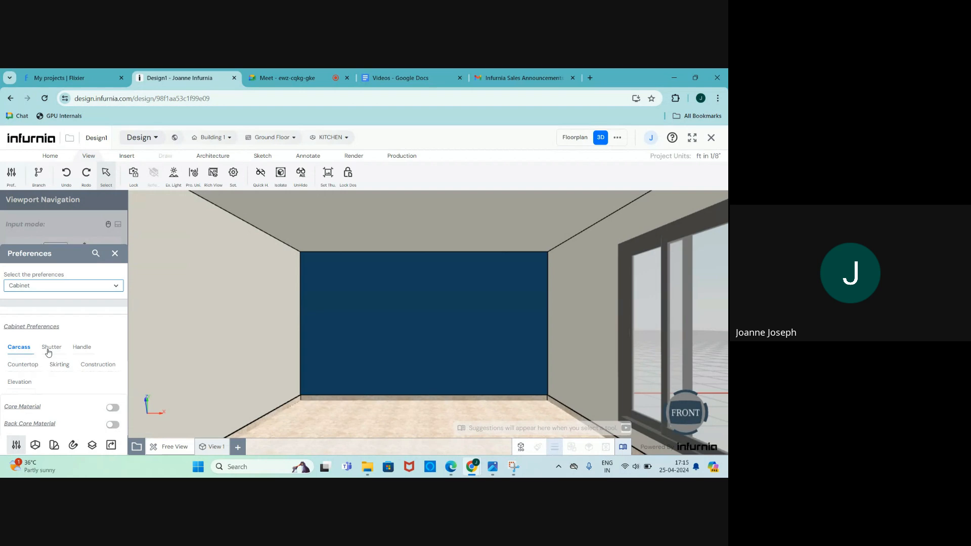
scroll(50, 306, down, 1)
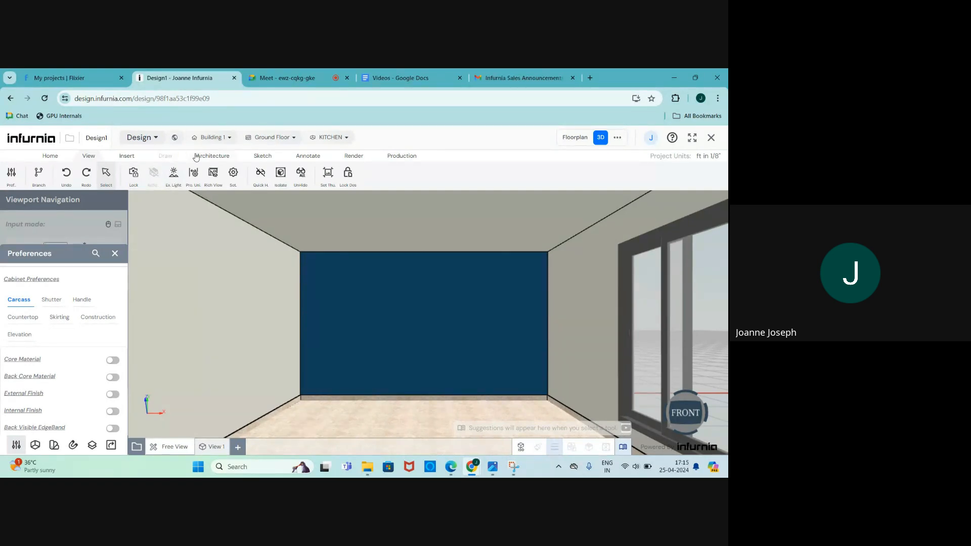
Step: Close the preferences and place a shutter base unit from Kitchen Furniture on the floor in front of the blue wall
click(127, 157)
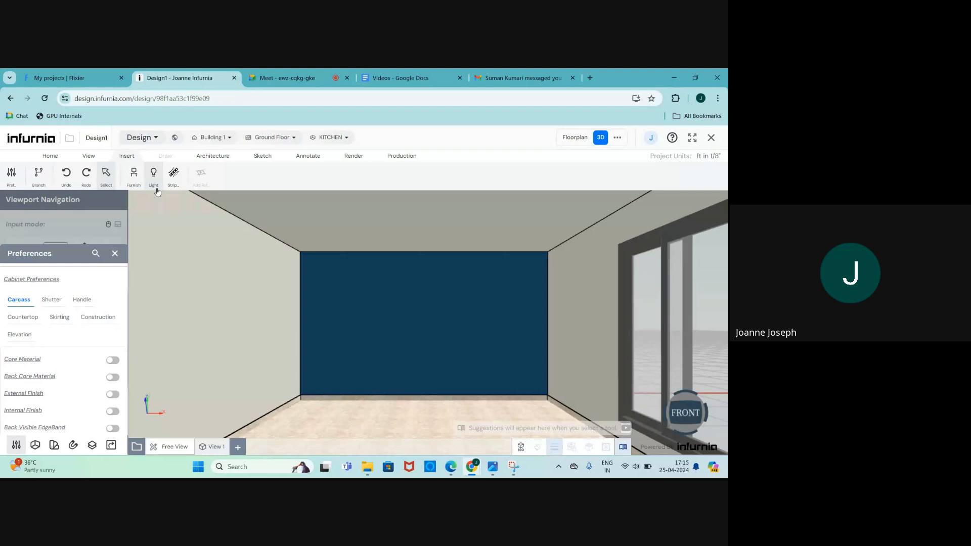
click(134, 175)
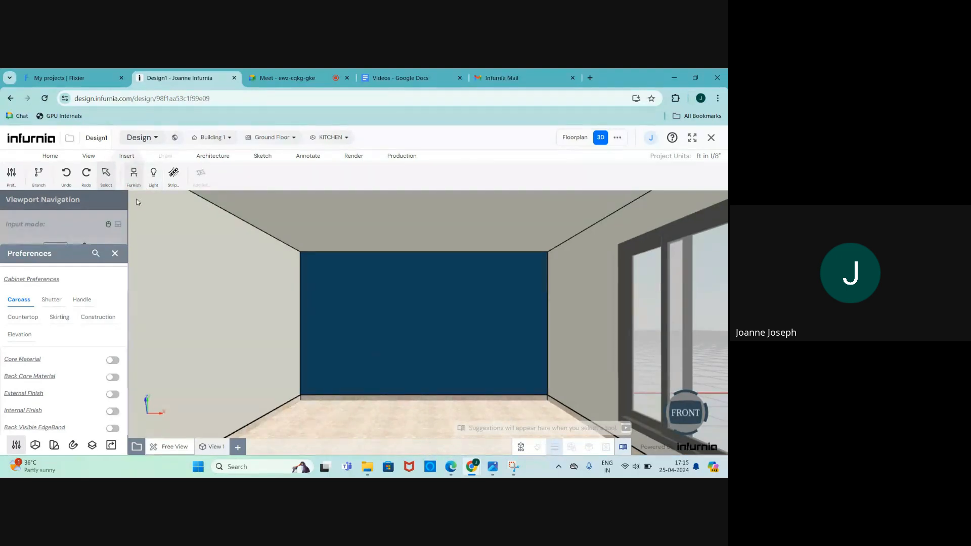
click(116, 255)
click(35, 237)
click(40, 255)
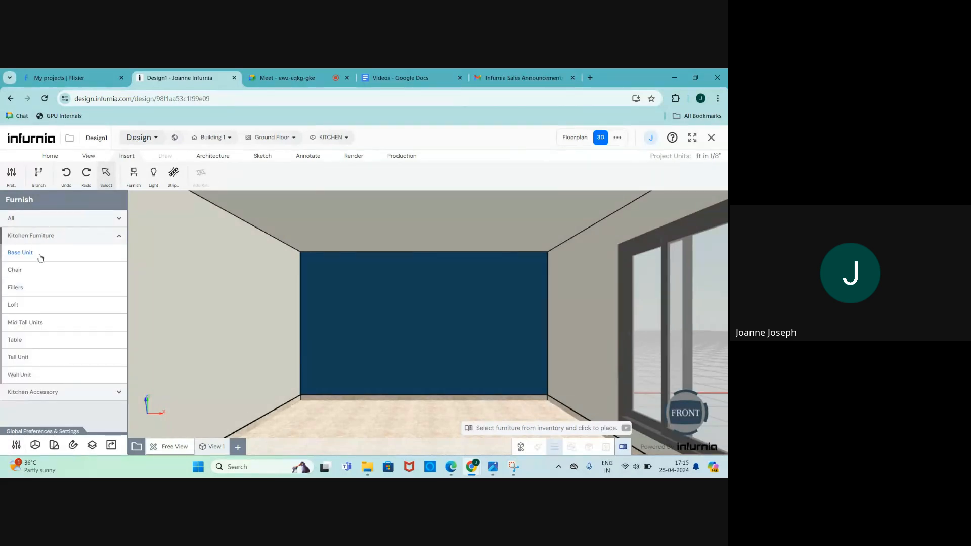
click(77, 409)
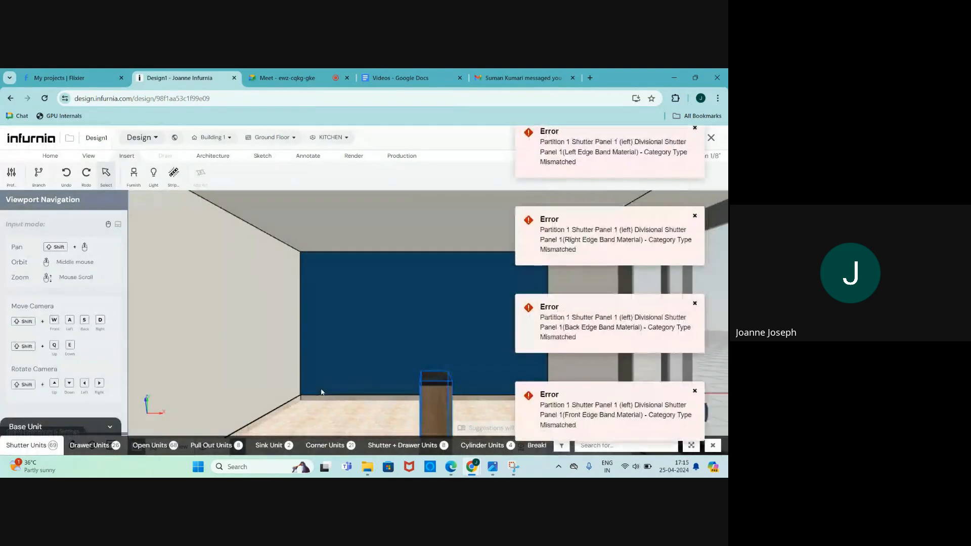
click(422, 404)
Step: Open the base cabinet's shutter to expose its interior, and close the base unit catalogue
scroll(416, 389, up, 2)
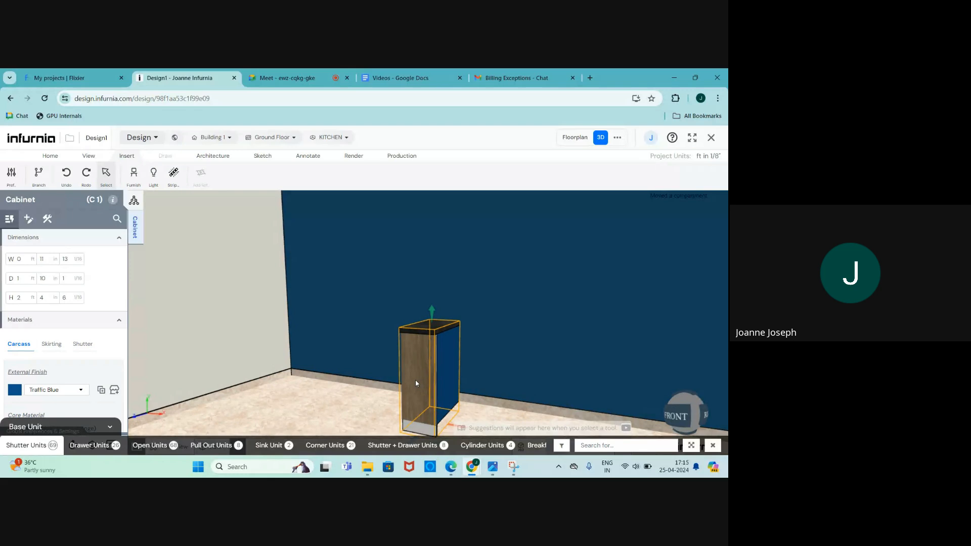
click(416, 384)
click(712, 445)
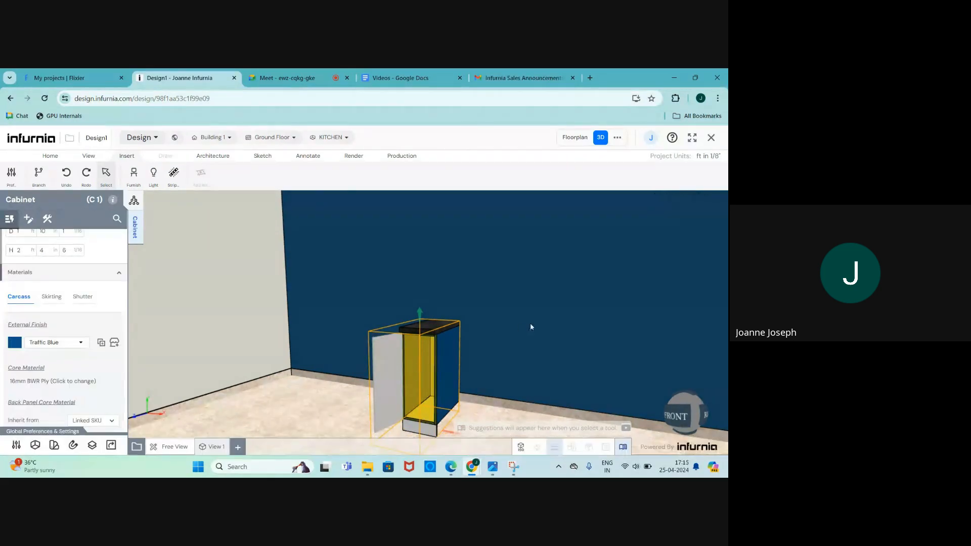
right_drag(373, 407, 383, 396)
scroll(383, 396, up, 1)
drag(383, 397, 410, 397)
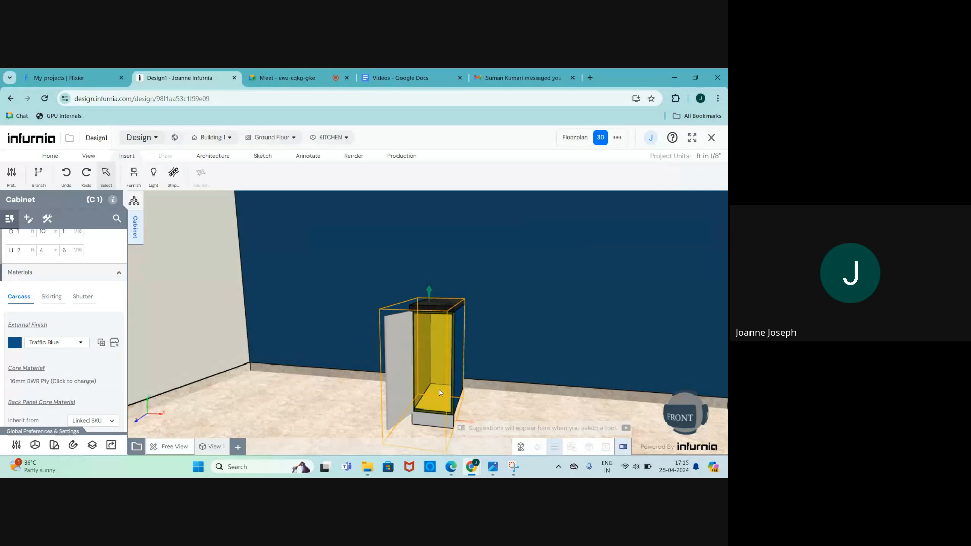
scroll(440, 393, up, 1)
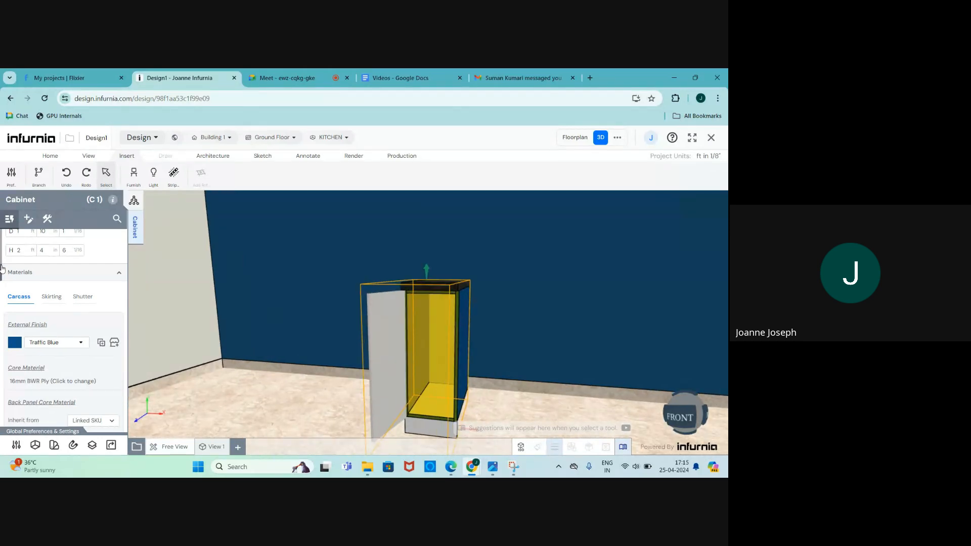
Step: Reopen the Cabinet preferences and examine the Carcass material, finish and edge band options against the open cabinet's interior and front edges
click(15, 447)
scroll(21, 360, down, 2)
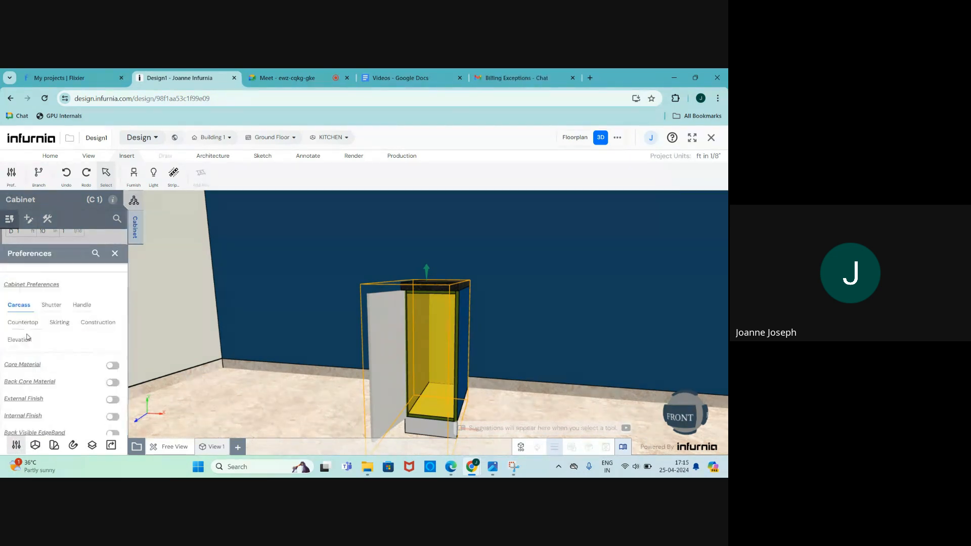
scroll(21, 324, up, 1)
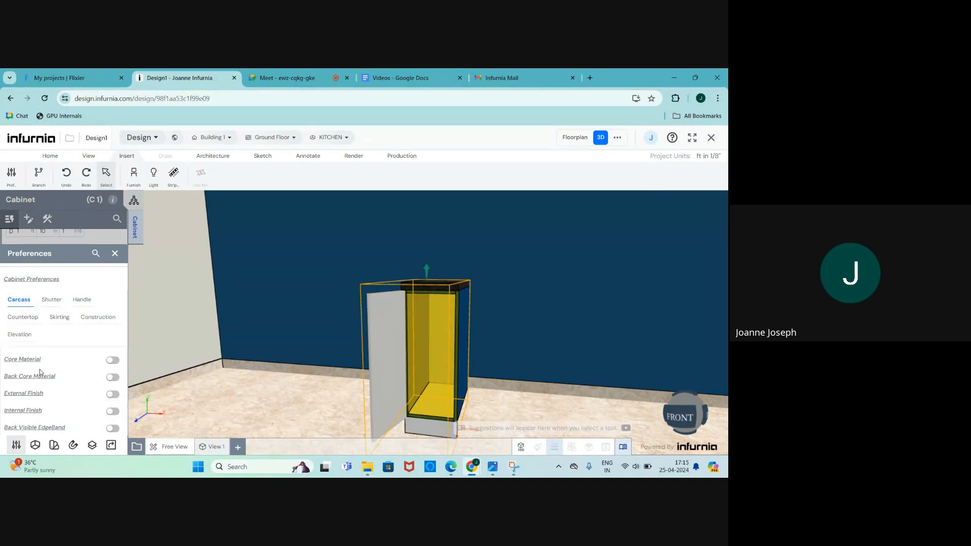
scroll(40, 372, down, 1)
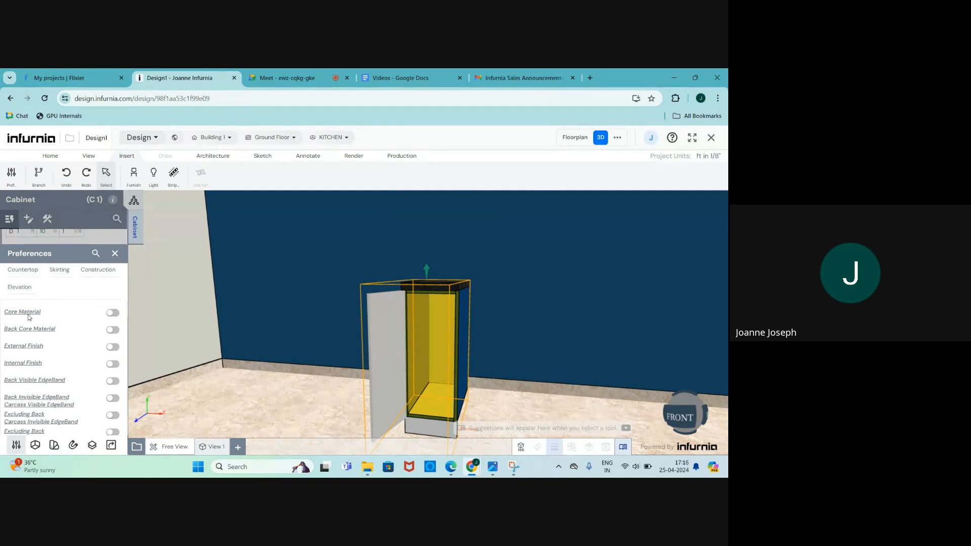
scroll(461, 314, up, 2)
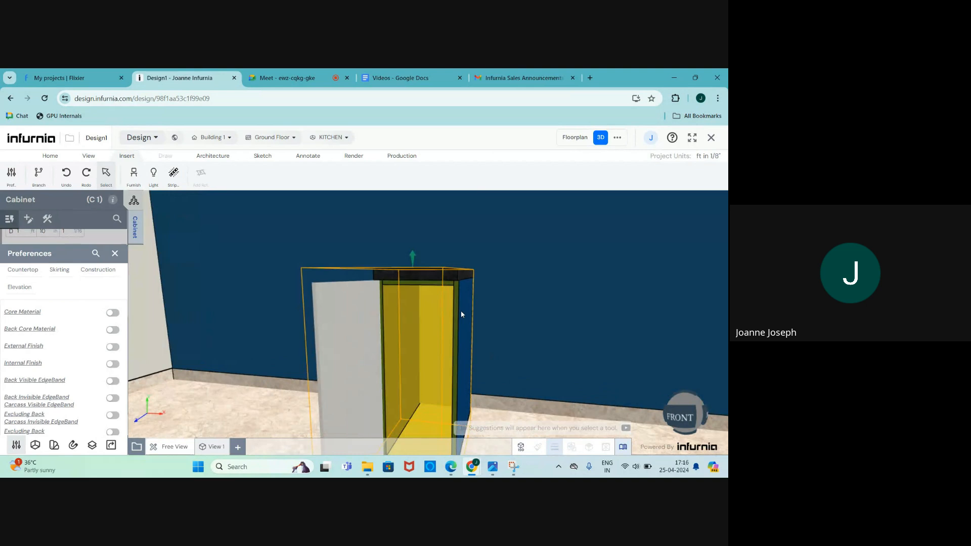
scroll(462, 314, up, 3)
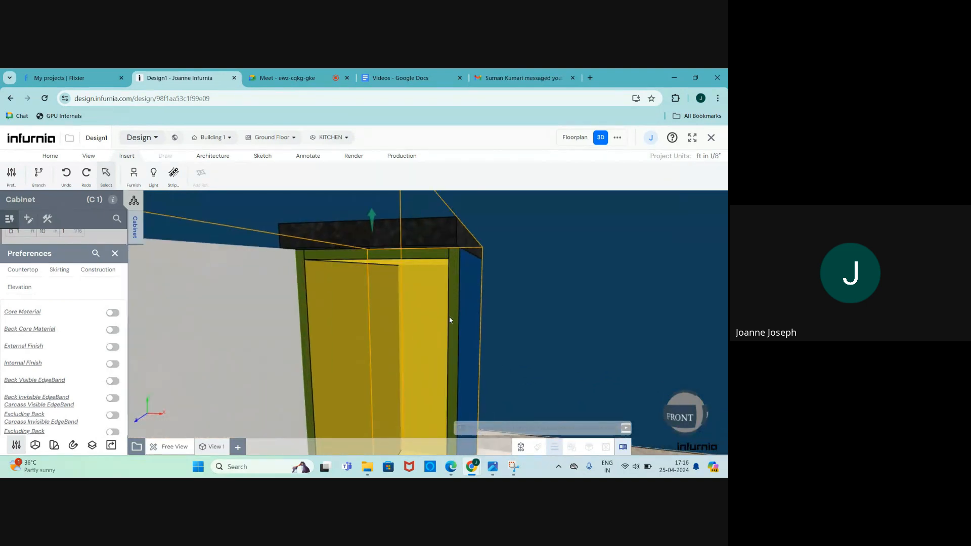
mouse_move(450, 317)
middle_down()
mouse_move(474, 327)
mouse_move(455, 324)
mouse_move(455, 334)
middle_up()
scroll(458, 324, up, 2)
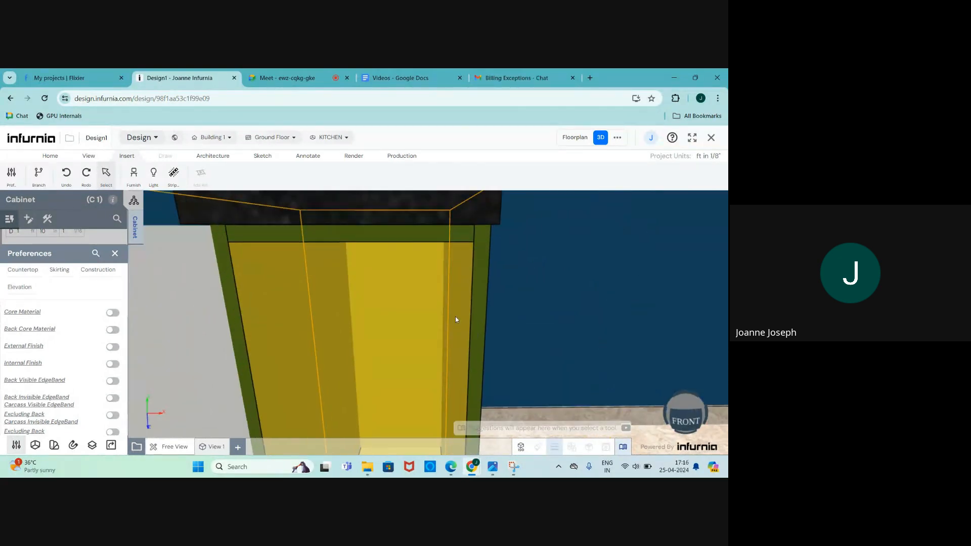
scroll(461, 334, up, 2)
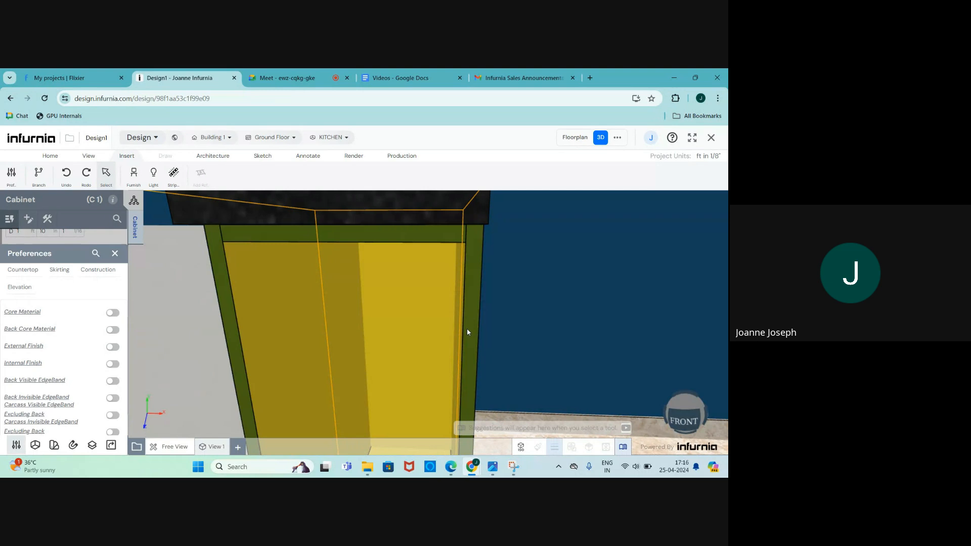
scroll(468, 332, down, 4)
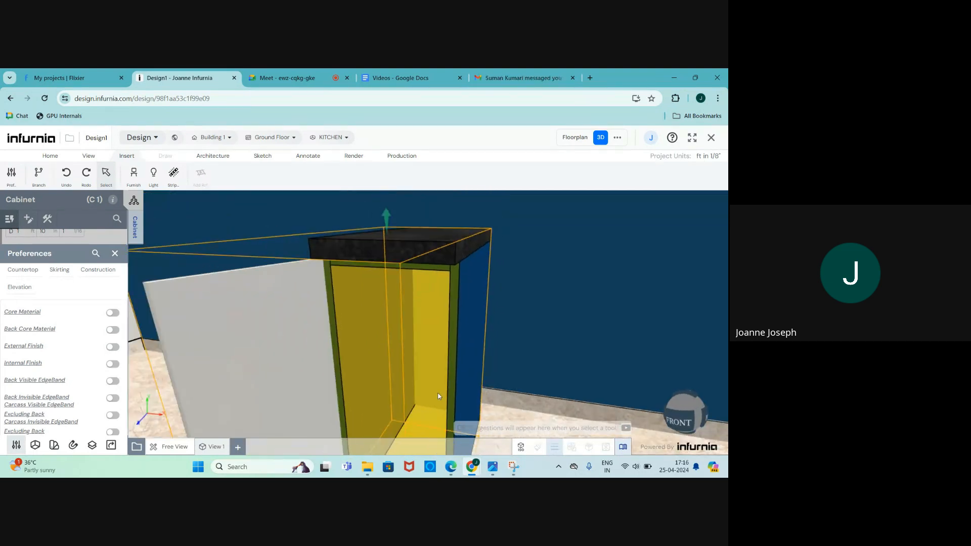
middle_drag(436, 378, 433, 371)
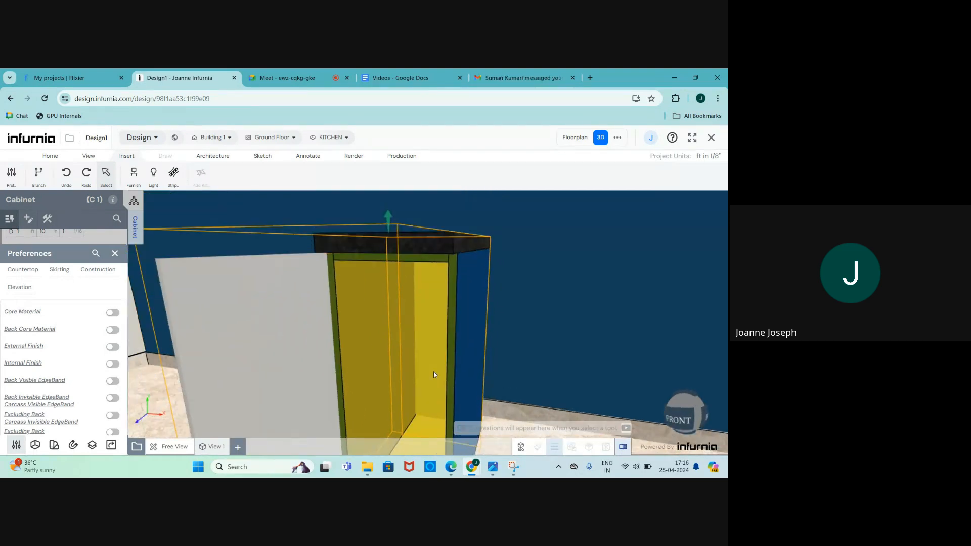
Step: Compare the ply categories for the carcass Core Material preference and set it to 12mm BWR Ply
click(112, 329)
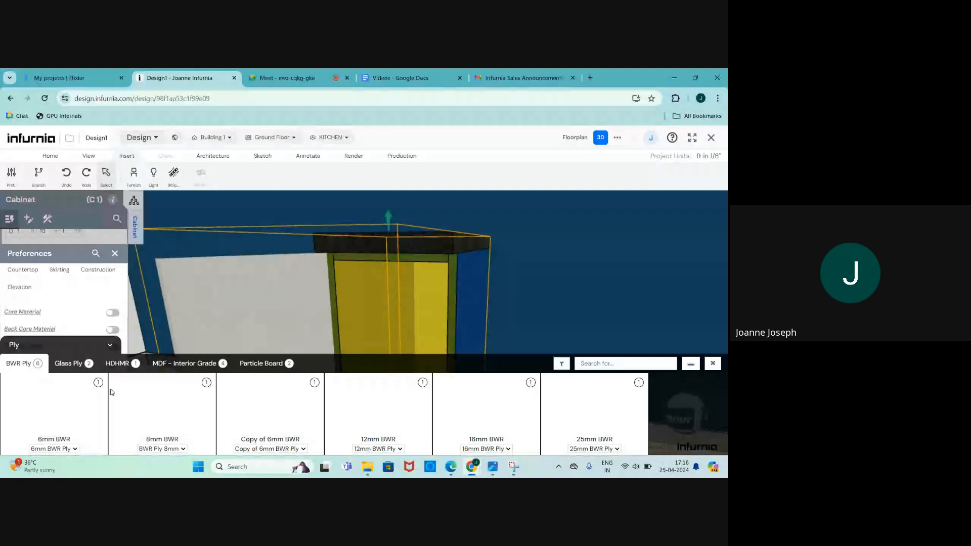
click(71, 366)
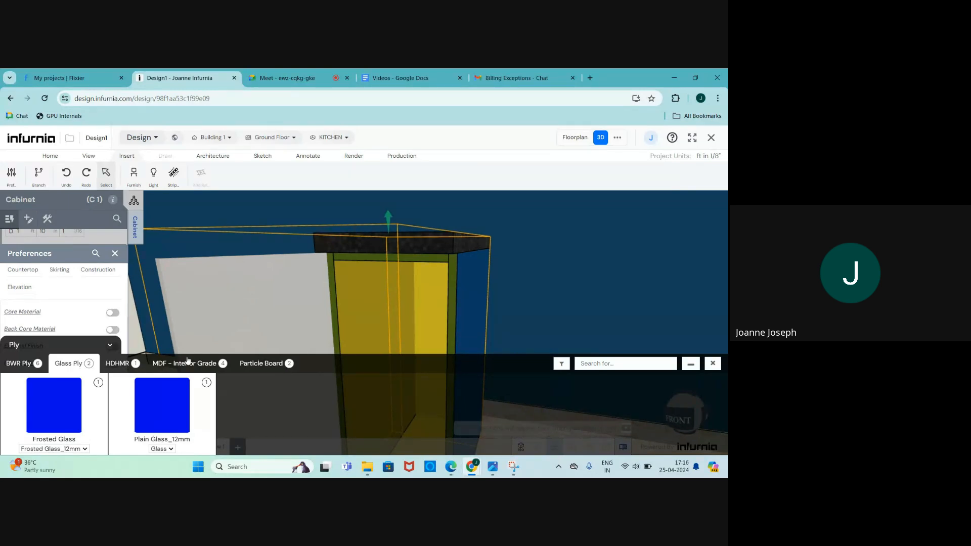
click(182, 365)
click(266, 364)
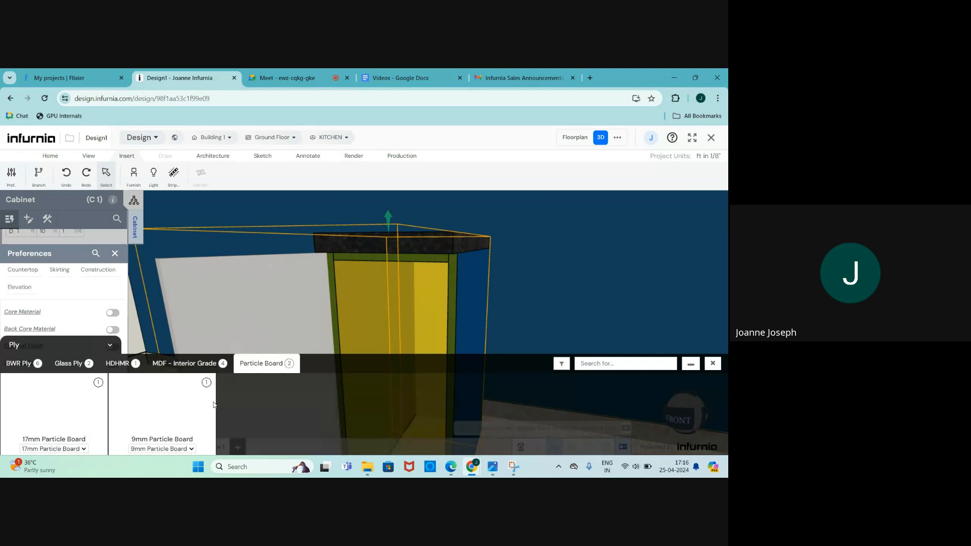
click(20, 365)
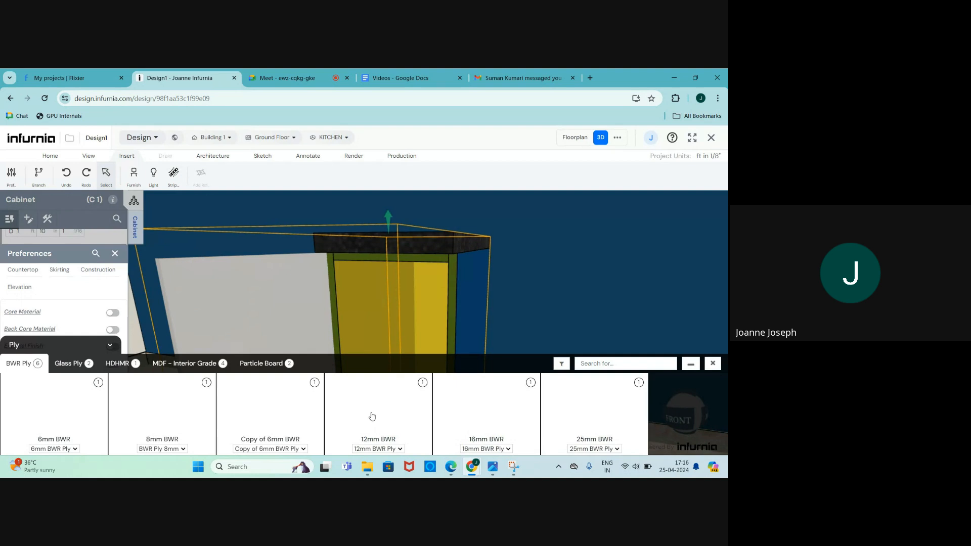
click(373, 417)
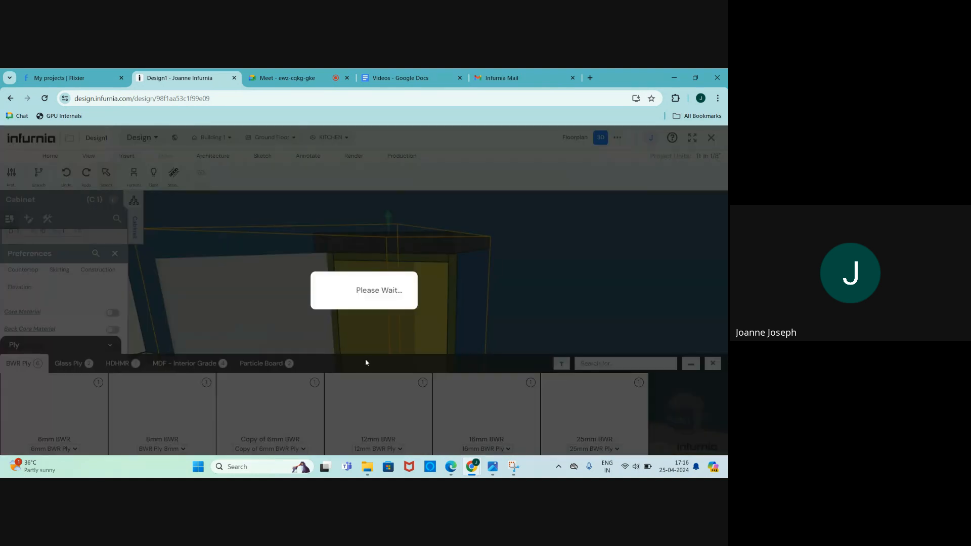
Step: Examine the open base cabinet's carcass panels alongside the Carcass material preferences
scroll(360, 324, down, 4)
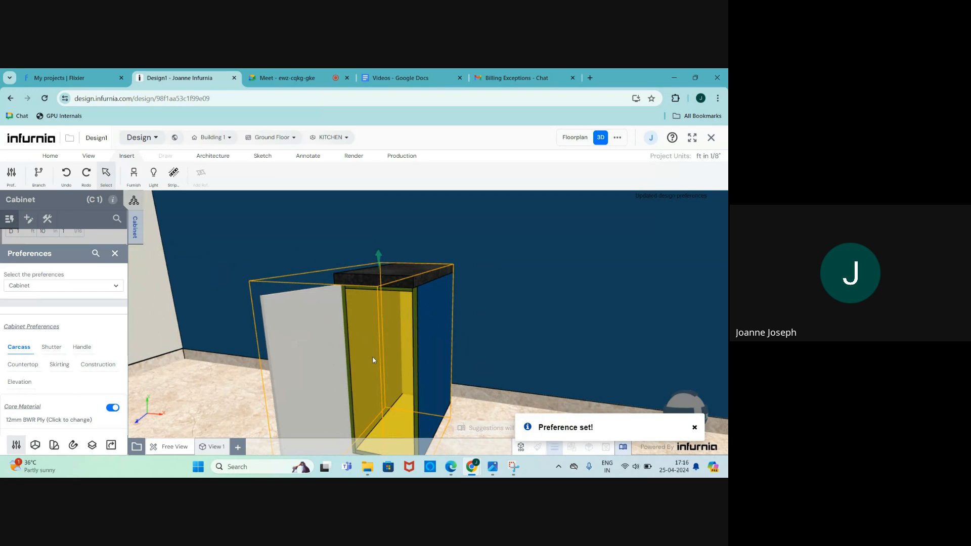
scroll(374, 365, up, 4)
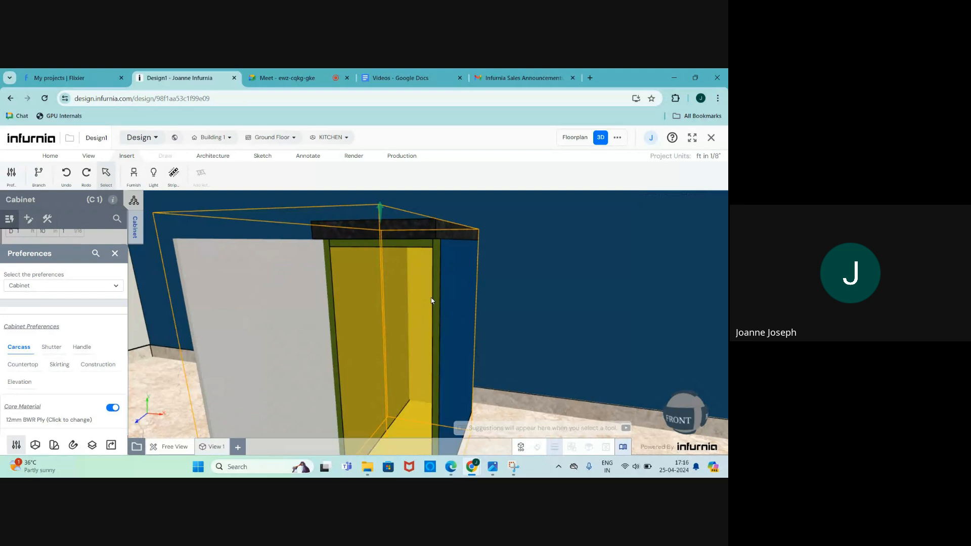
scroll(431, 298, down, 4)
scroll(431, 301, up, 4)
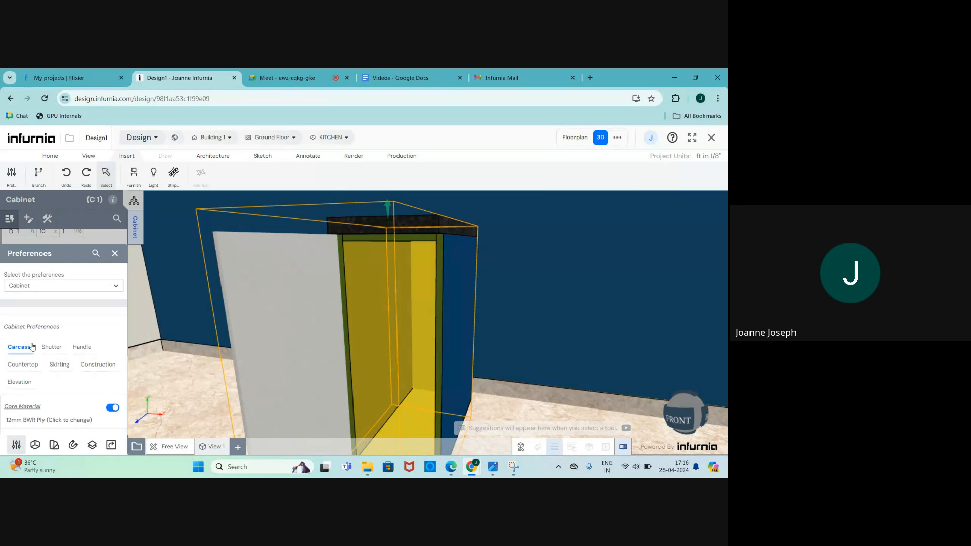
scroll(444, 269, down, 3)
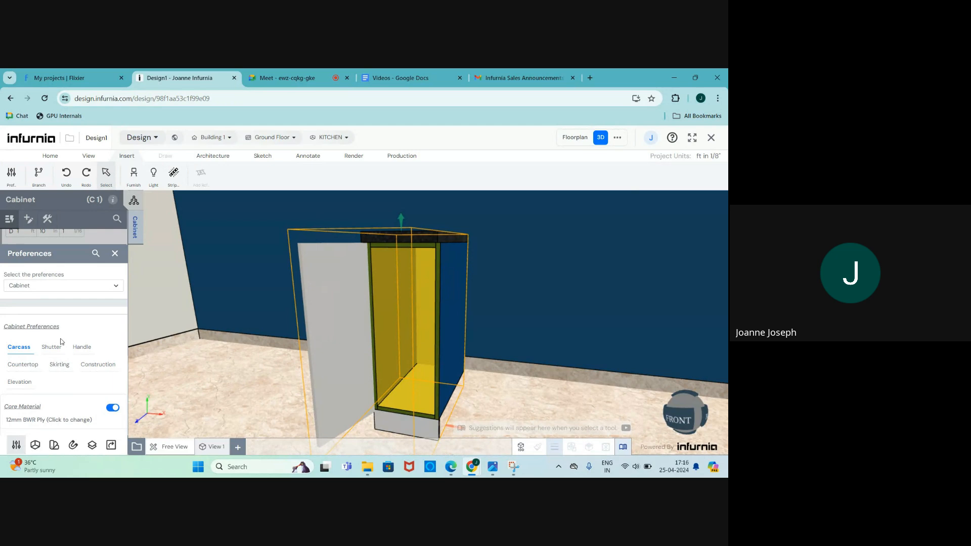
scroll(61, 342, down, 1)
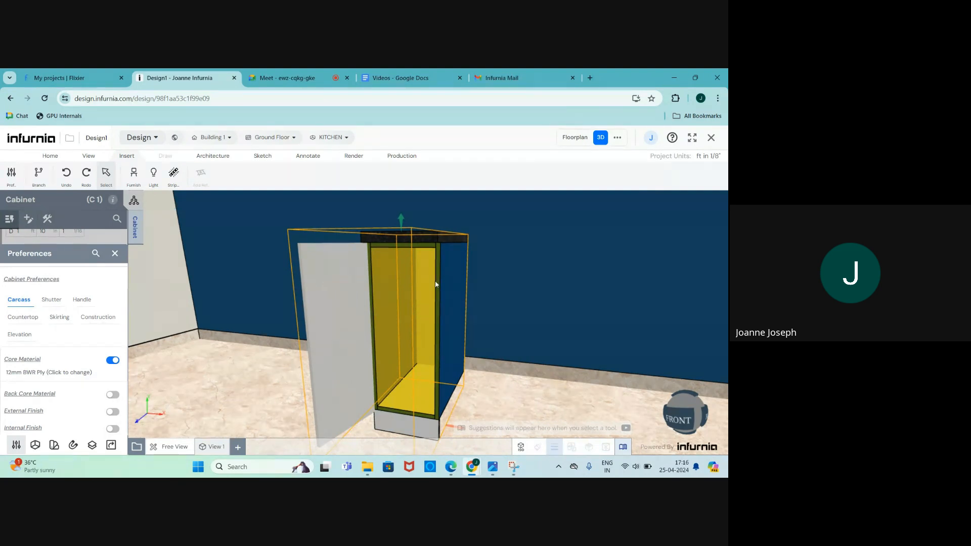
scroll(436, 284, up, 1)
scroll(26, 370, down, 1)
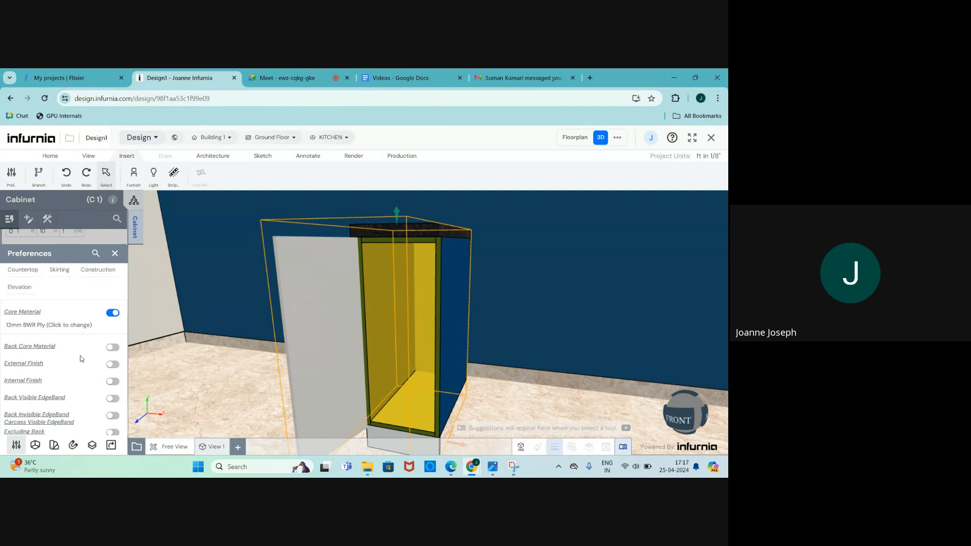
Step: Inspect the cabinet's back panel and set the carcass Back Core Material preference to 6mm BWR Ply
click(112, 348)
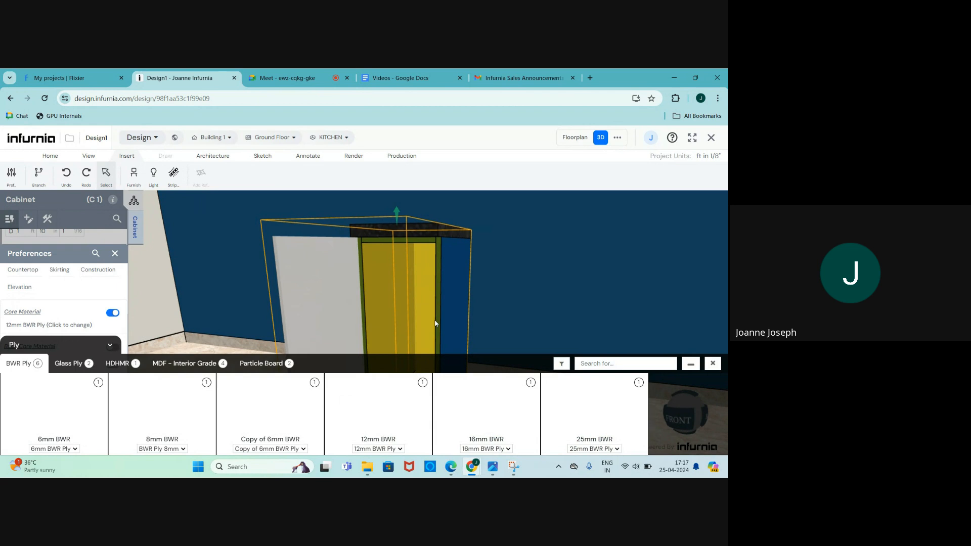
click(713, 365)
middle_drag(445, 307, 241, 311)
middle_drag(420, 233, 509, 324)
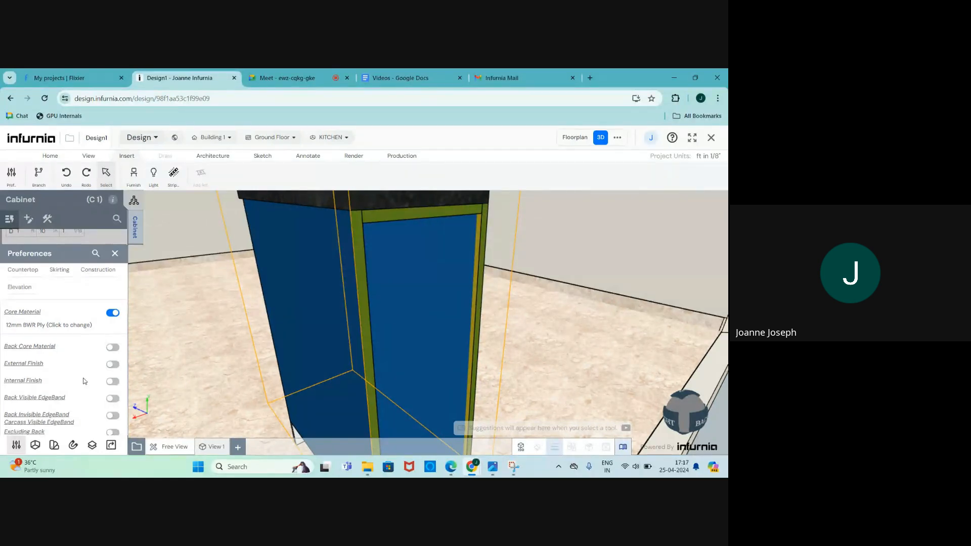
click(113, 365)
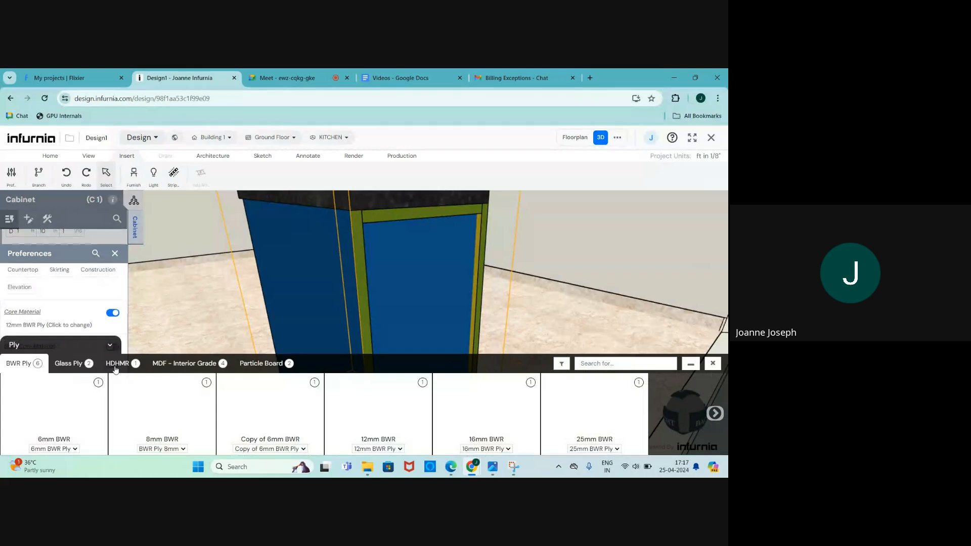
click(73, 413)
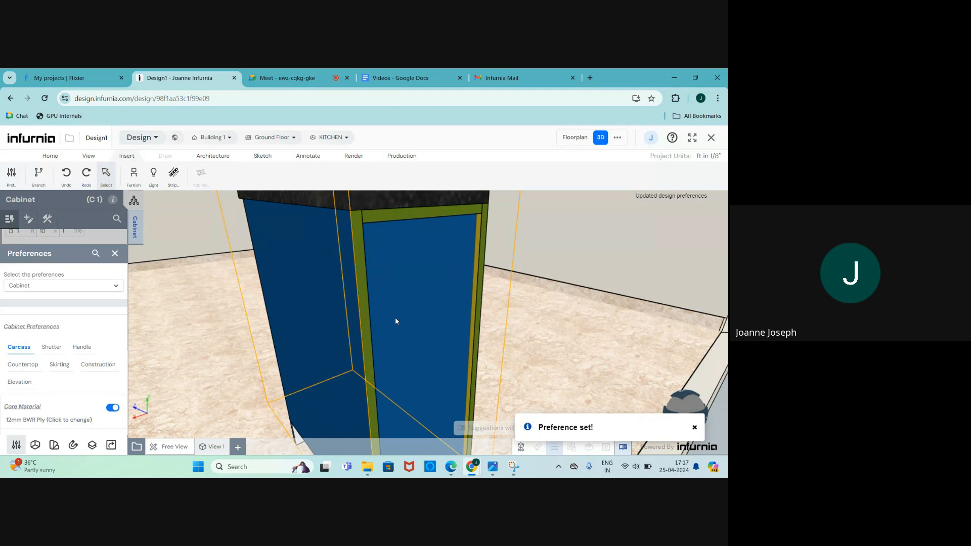
Step: Bring up the carcass External Finish choices with the cabinet's outer side in view, keeping the Veneer finish type
scroll(396, 320, down, 2)
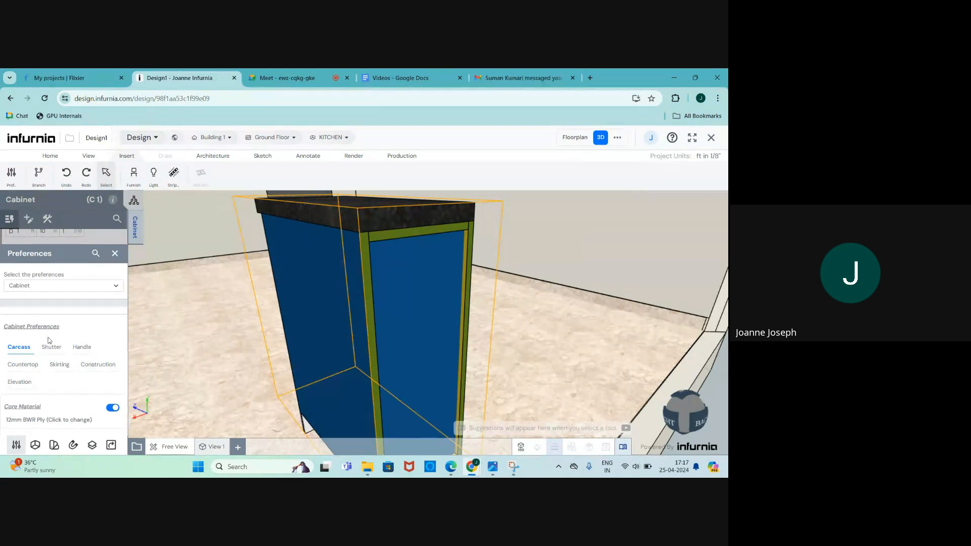
scroll(356, 313, down, 1)
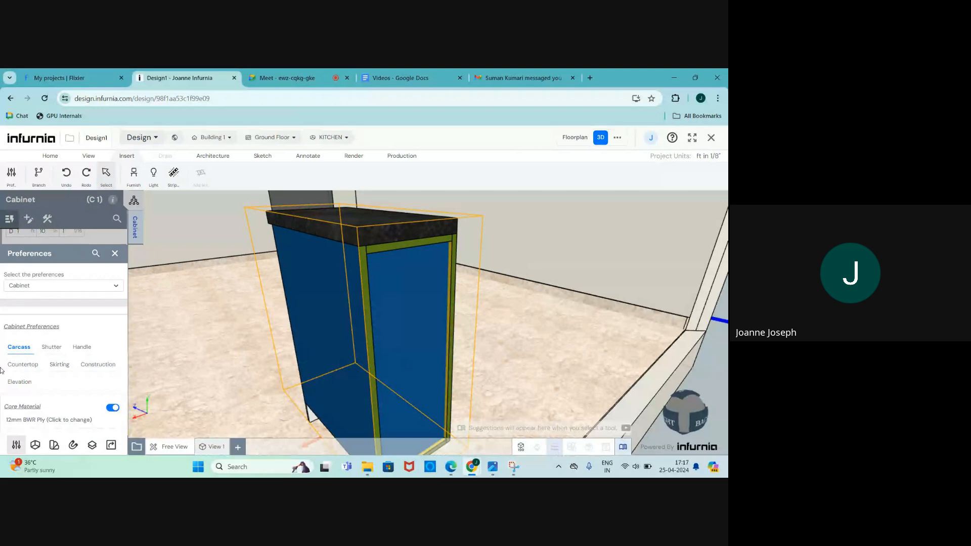
scroll(46, 376, down, 2)
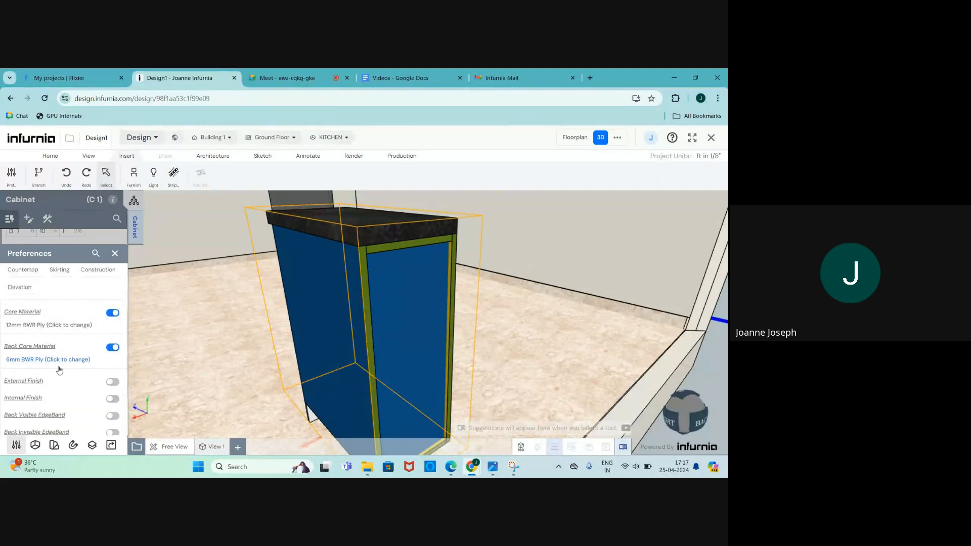
scroll(59, 370, down, 1)
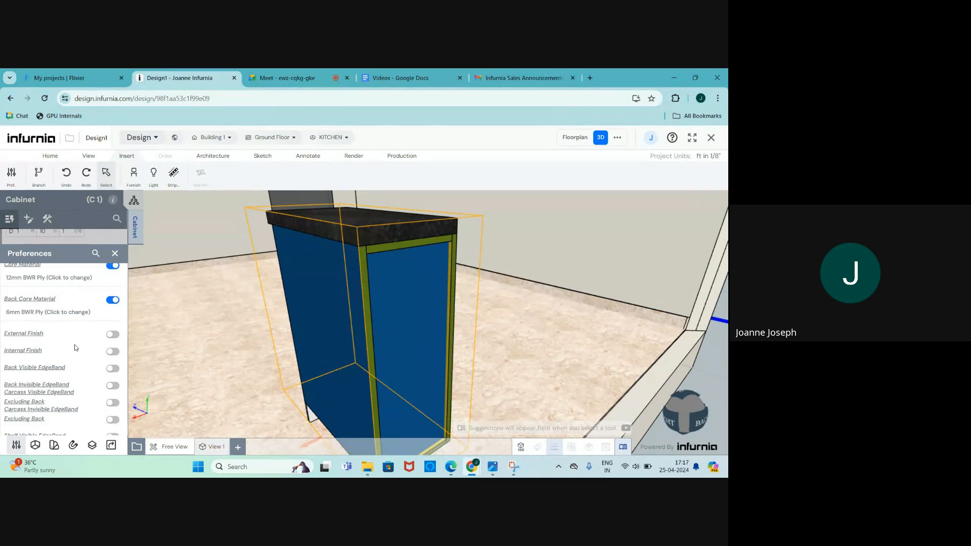
drag(260, 342, 394, 339)
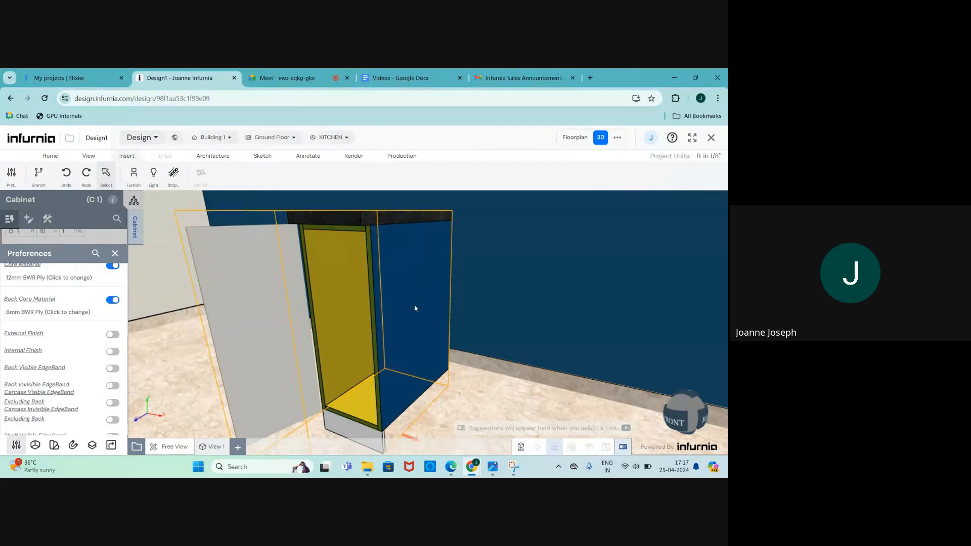
click(117, 335)
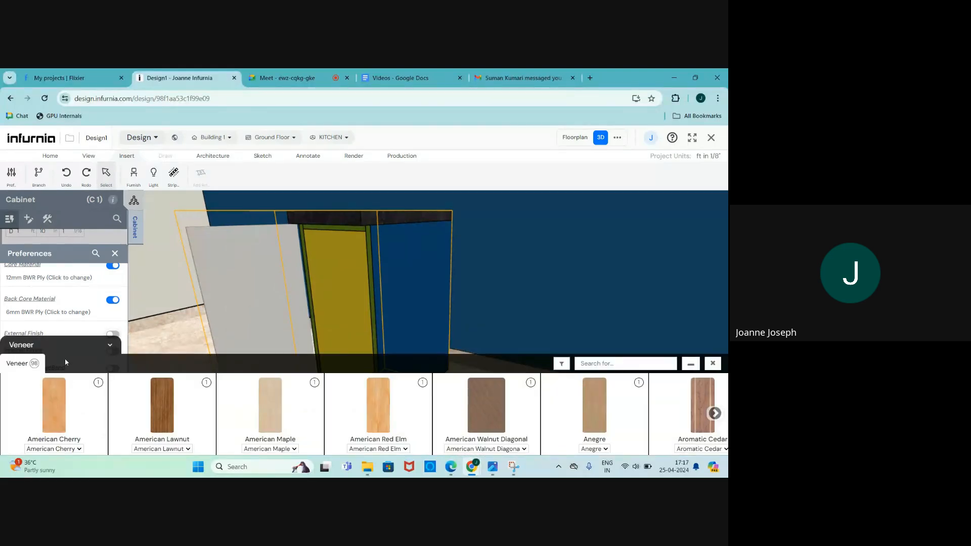
click(86, 344)
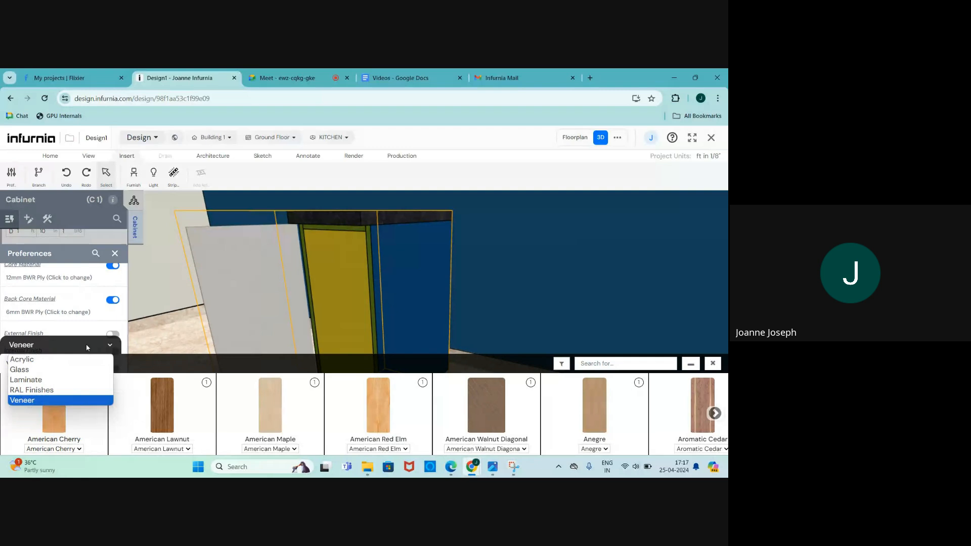
click(47, 400)
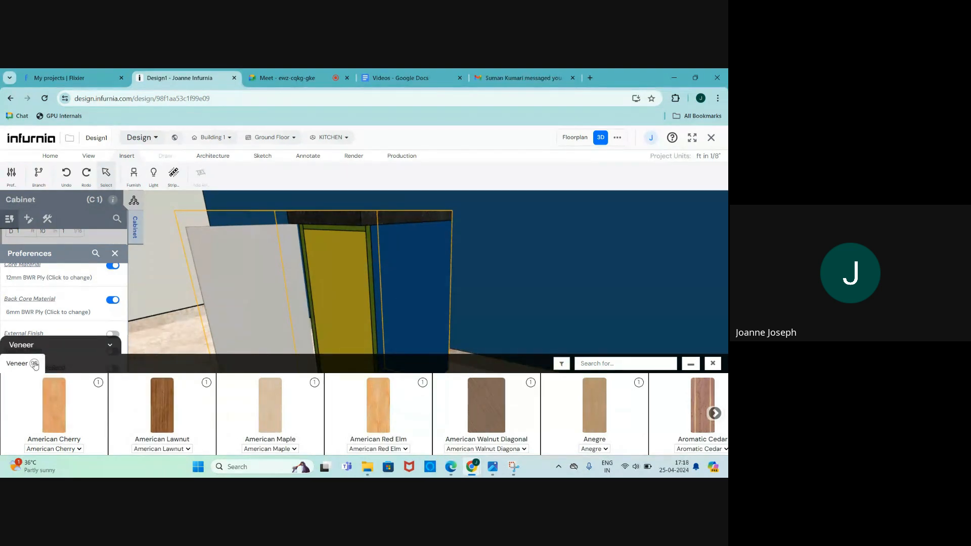
Step: Browse the Veneer finishes, search them for "si", and clear the search
scroll(220, 414, down, 8)
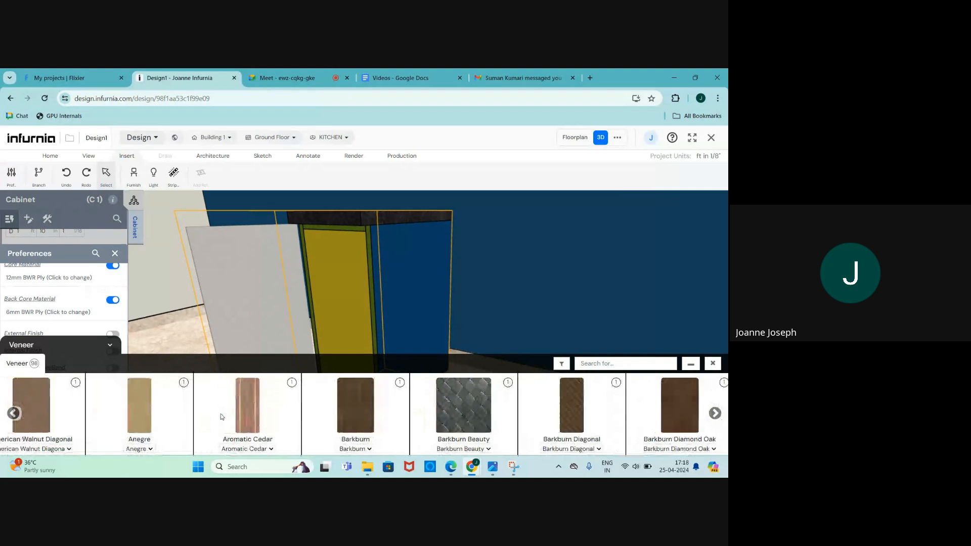
scroll(220, 414, down, 12)
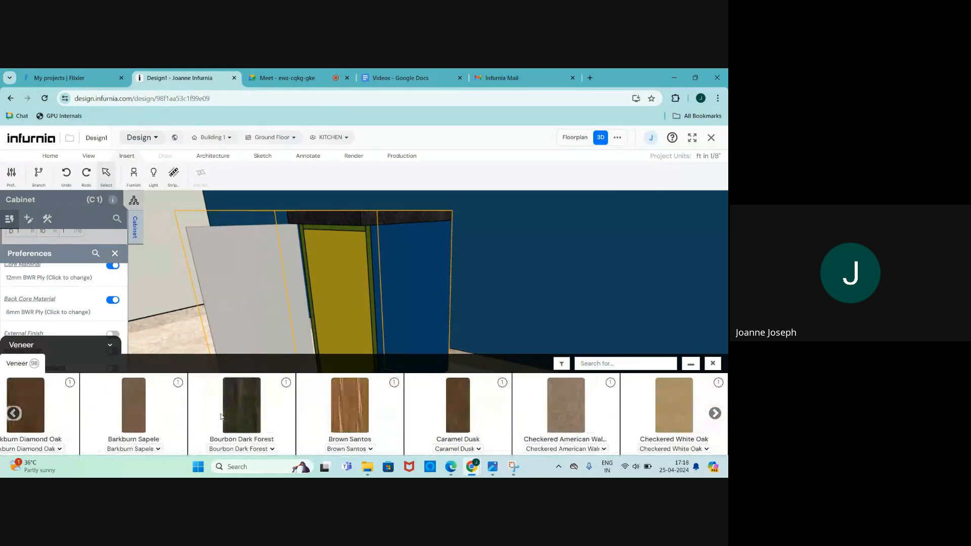
scroll(221, 416, down, 4)
scroll(504, 420, down, 4)
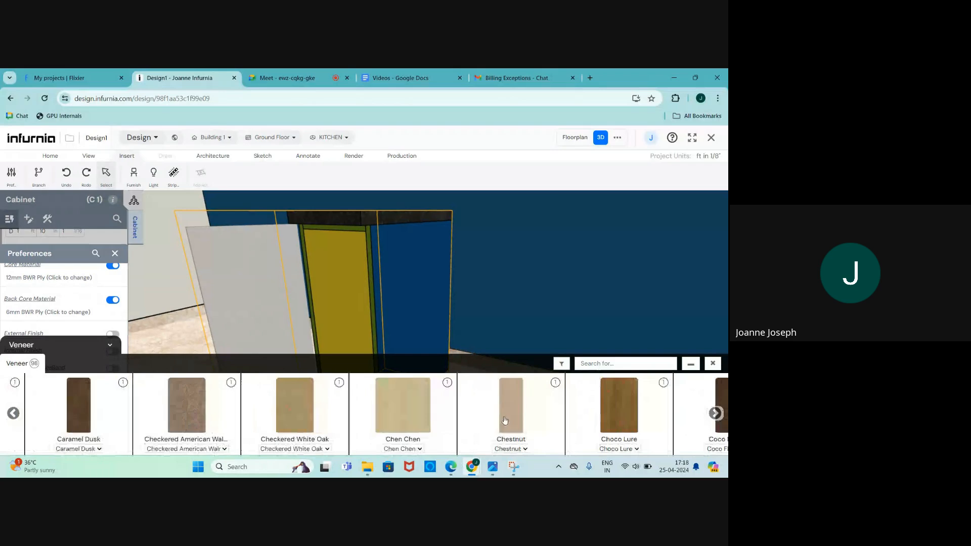
click(595, 364)
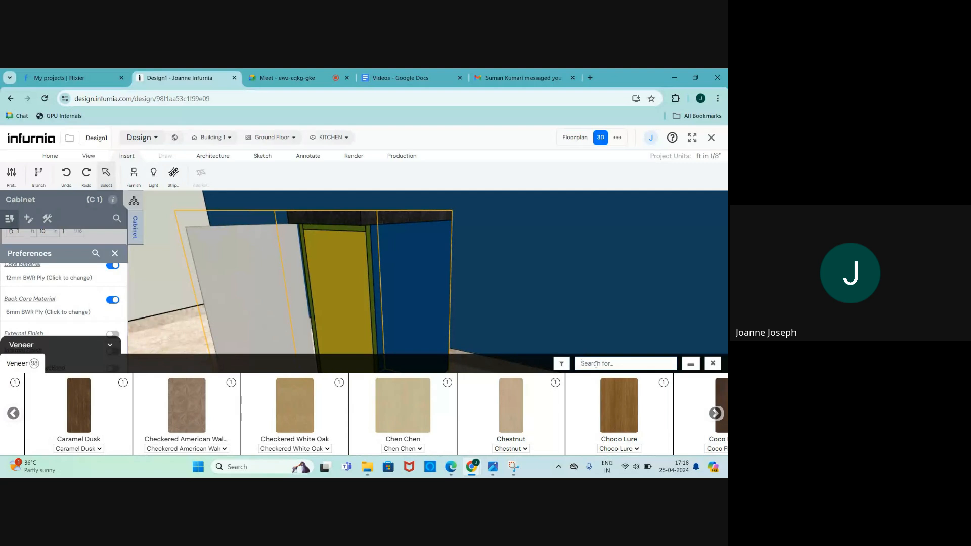
text(si)
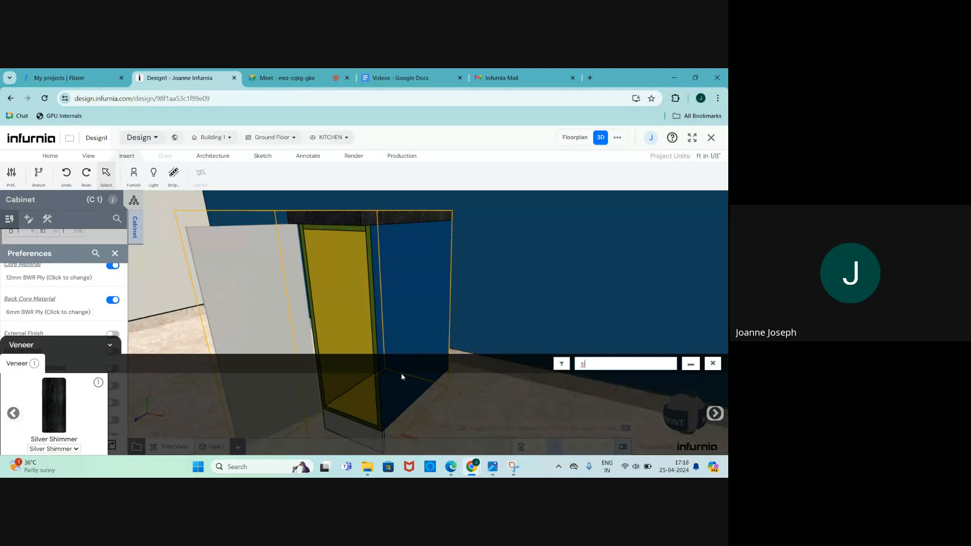
key(BackSpace)
key(BackSpace)
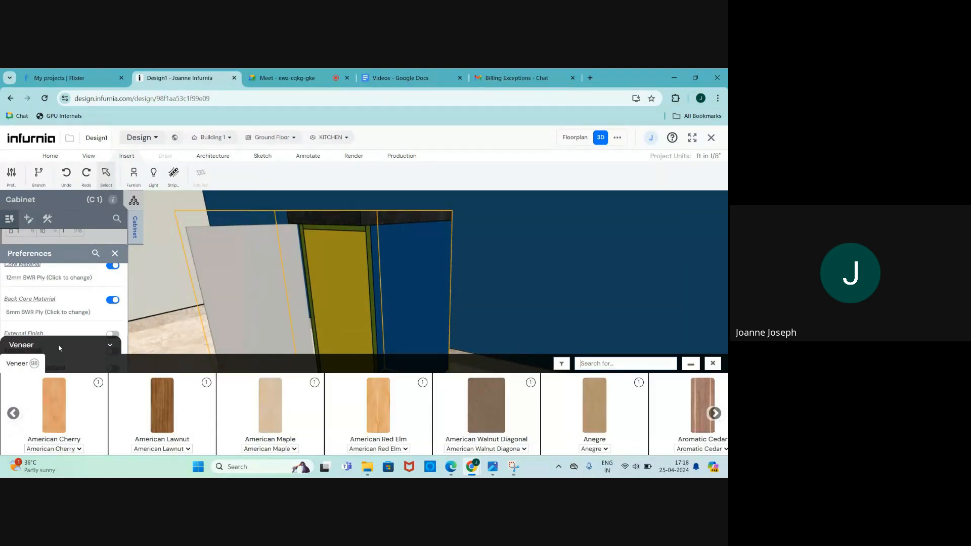
Step: Switch to Laminate finishes, search for "sib", and set the carcass External Finish to the Woodgrain laminate Siberian Oak
click(58, 344)
click(43, 379)
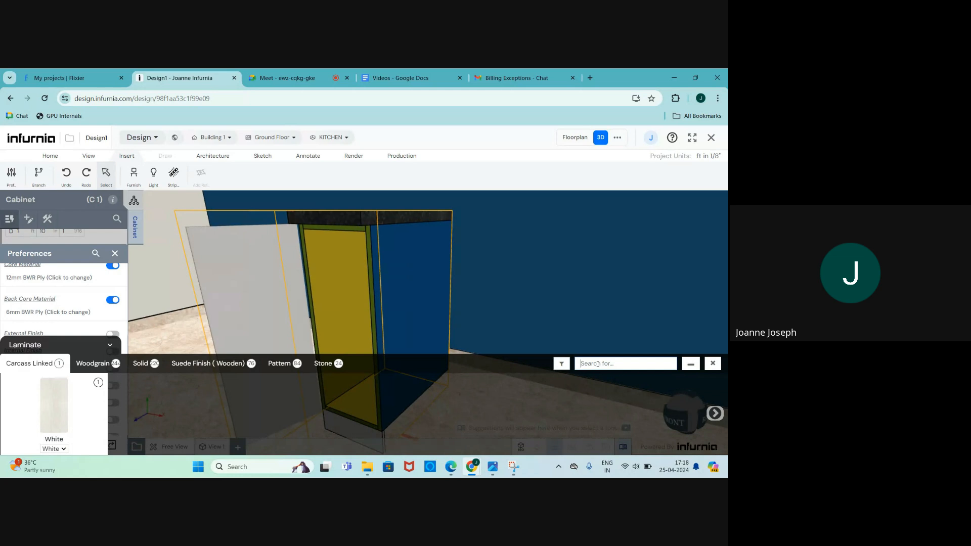
text(l)
key(BackSpace)
text(sib)
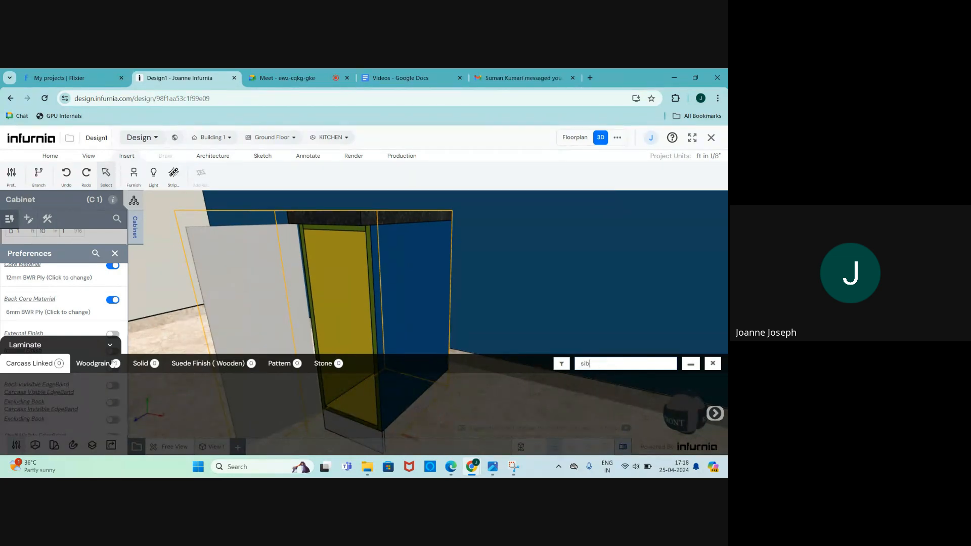
click(96, 363)
click(54, 401)
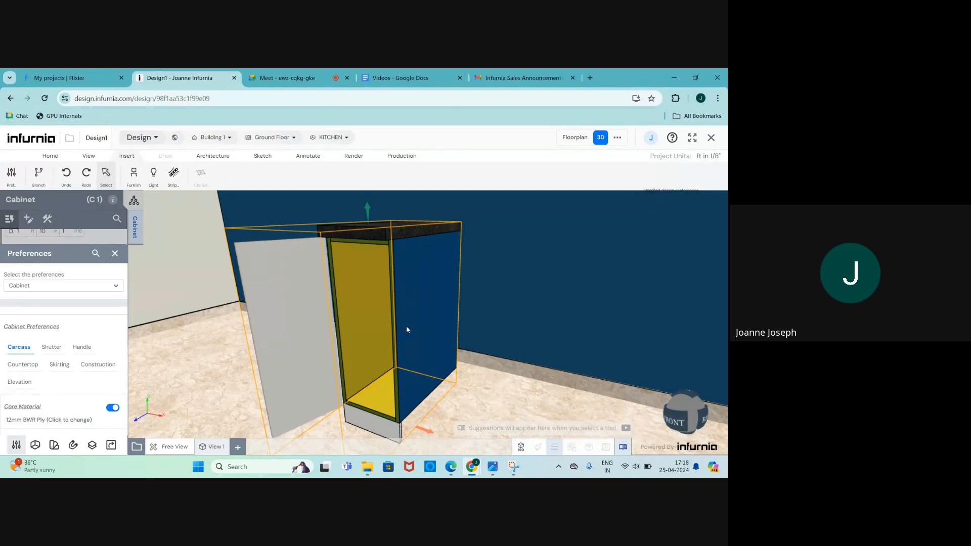
scroll(65, 351, down, 3)
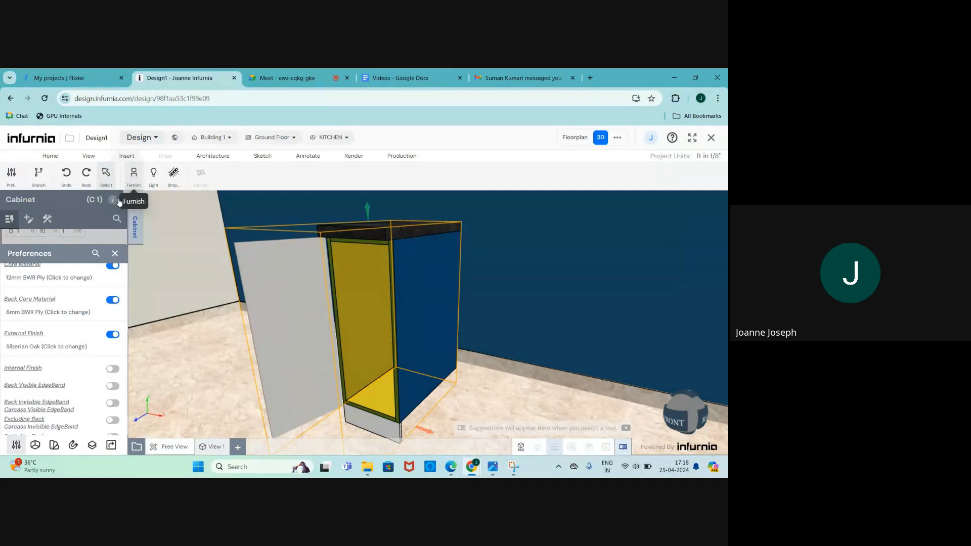
Step: Close the preferences and open the Kitchen Furniture base unit catalogue at its shutter units
click(133, 175)
click(115, 254)
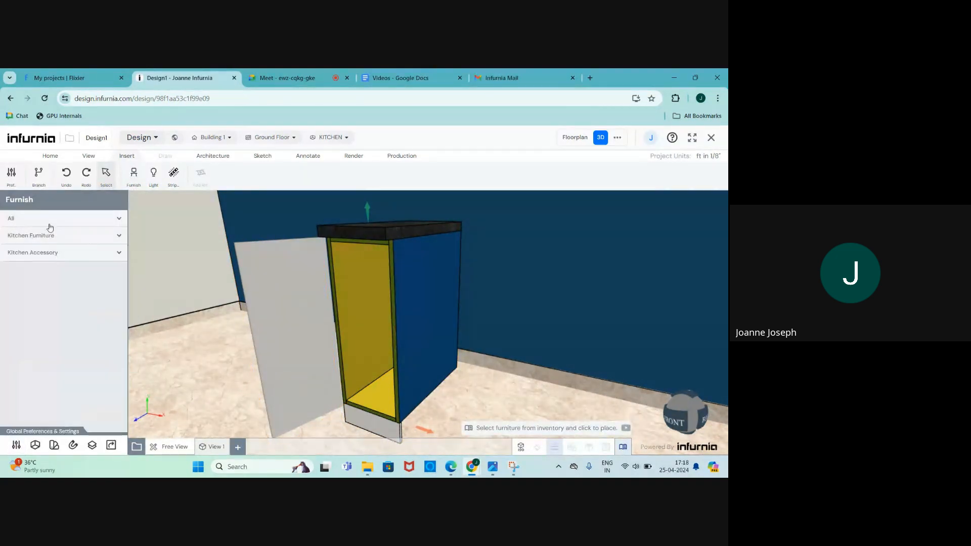
click(48, 236)
click(31, 260)
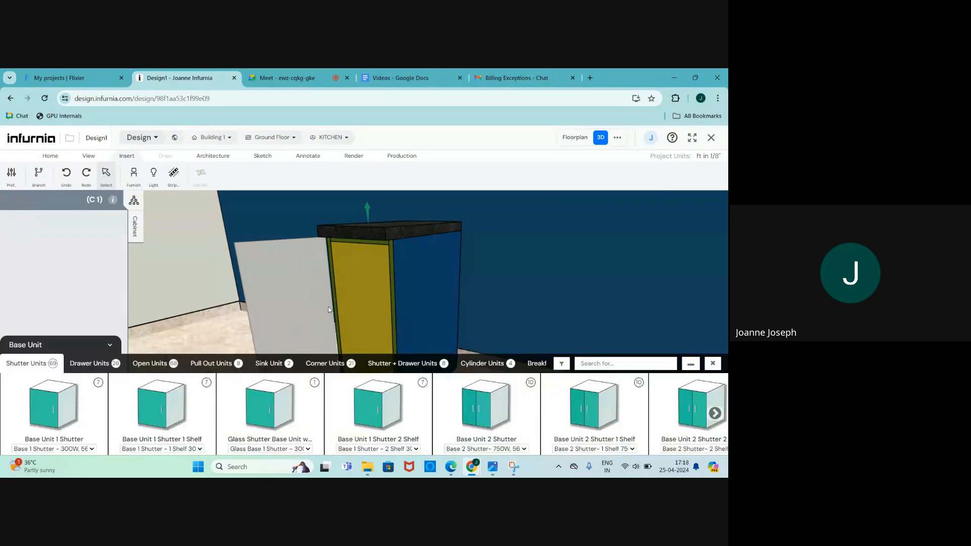
Step: Place a Base Unit 1 Shutter from the catalogue beside the existing kitchen cabinet
click(73, 409)
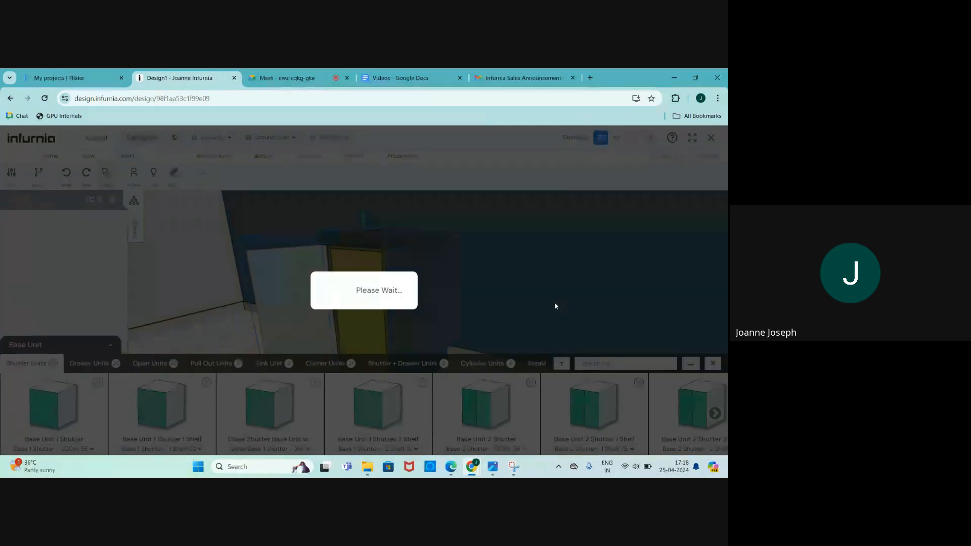
scroll(428, 350, down, 3)
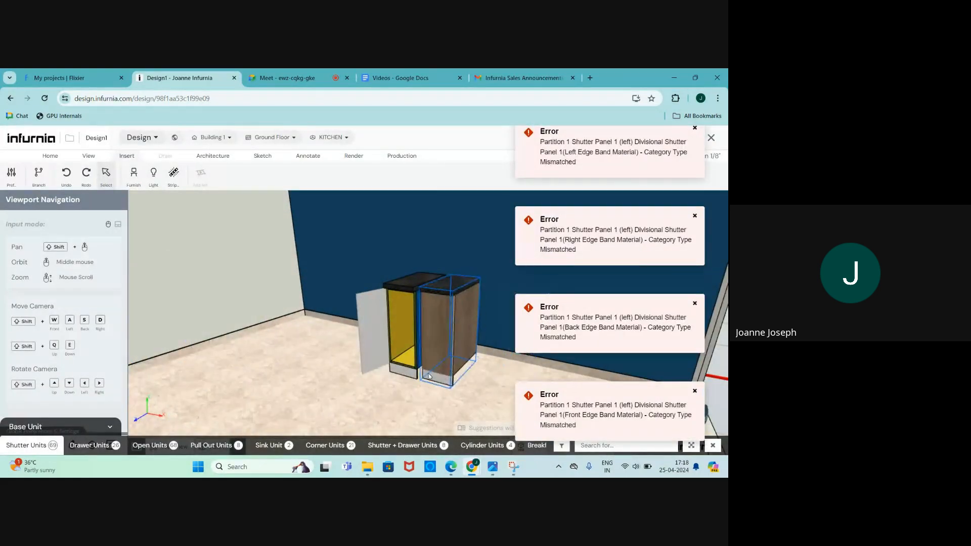
click(478, 382)
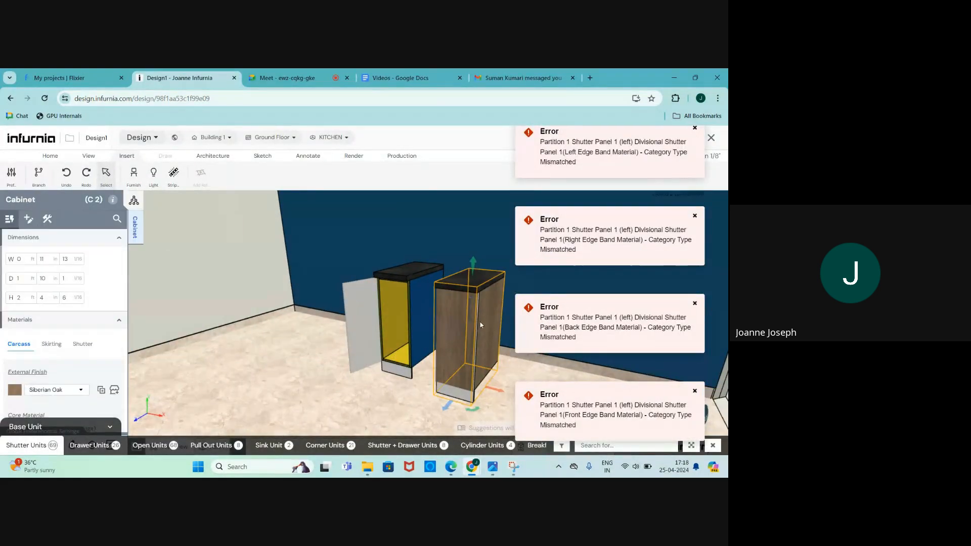
Step: Compare the new cabinet's external finish with the existing one, and close the existing cabinet's shutter
scroll(493, 323, up, 2)
scroll(436, 322, up, 5)
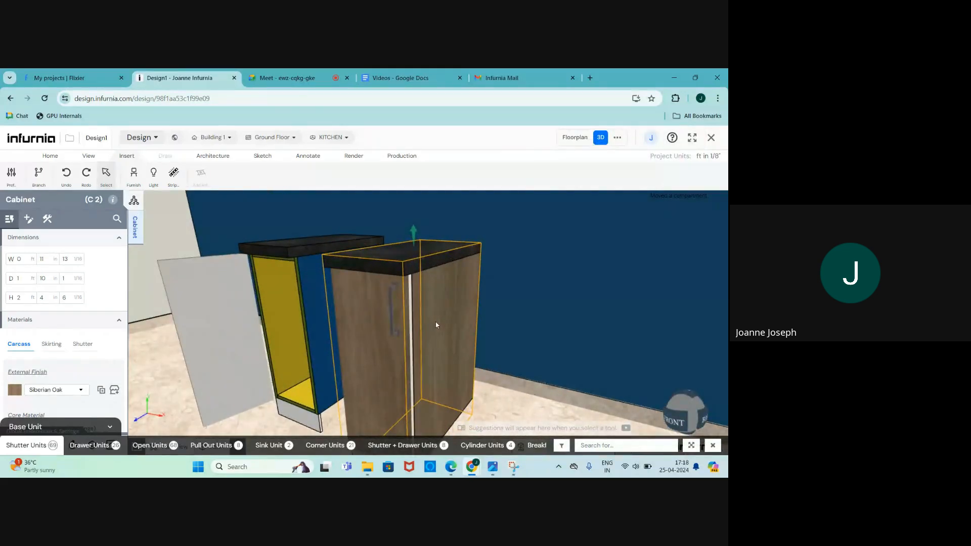
scroll(375, 304, down, 1)
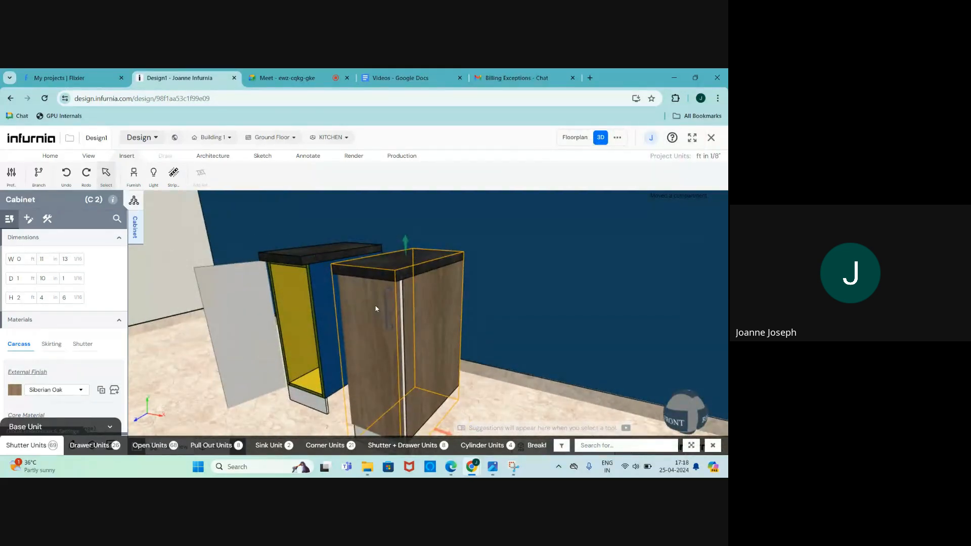
double_click(376, 305)
scroll(400, 335, up, 2)
scroll(401, 335, down, 3)
double_click(329, 349)
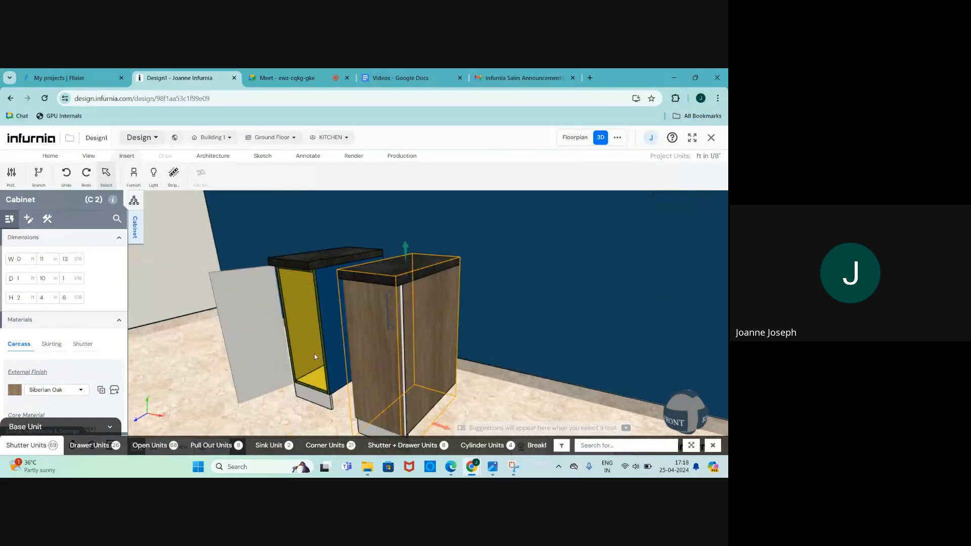
scroll(425, 356, up, 2)
scroll(396, 345, down, 1)
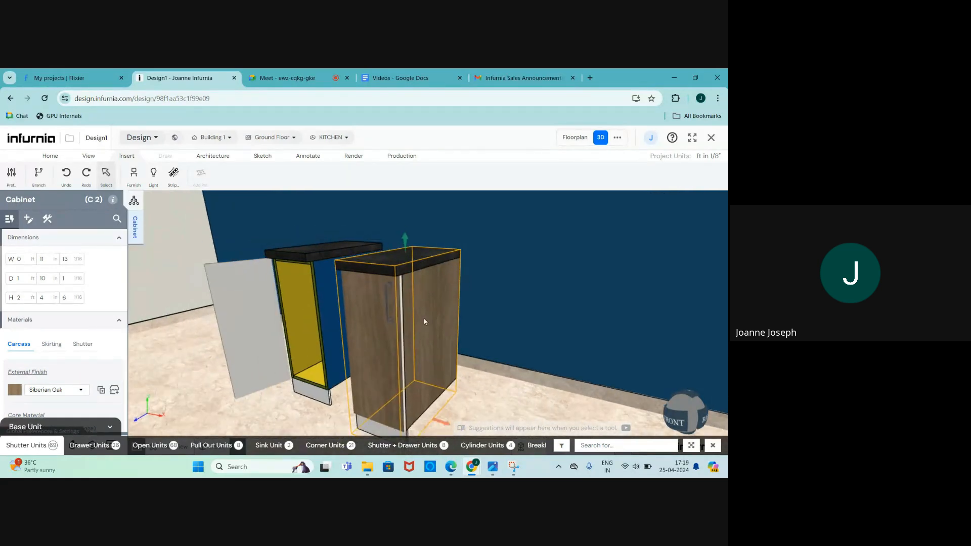
double_click(249, 332)
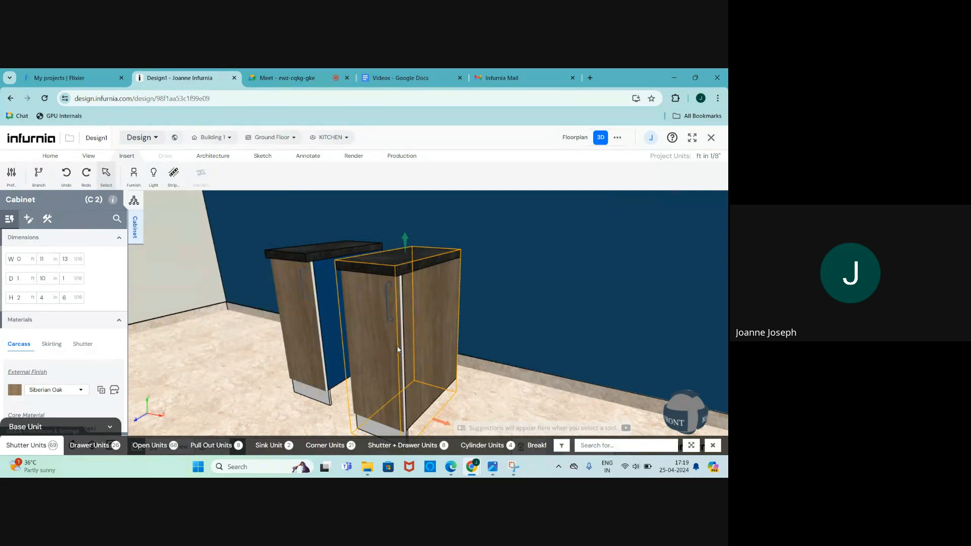
Step: Delete the newly placed base unit and close the base unit catalogue
scroll(399, 349, down, 2)
scroll(427, 430, up, 2)
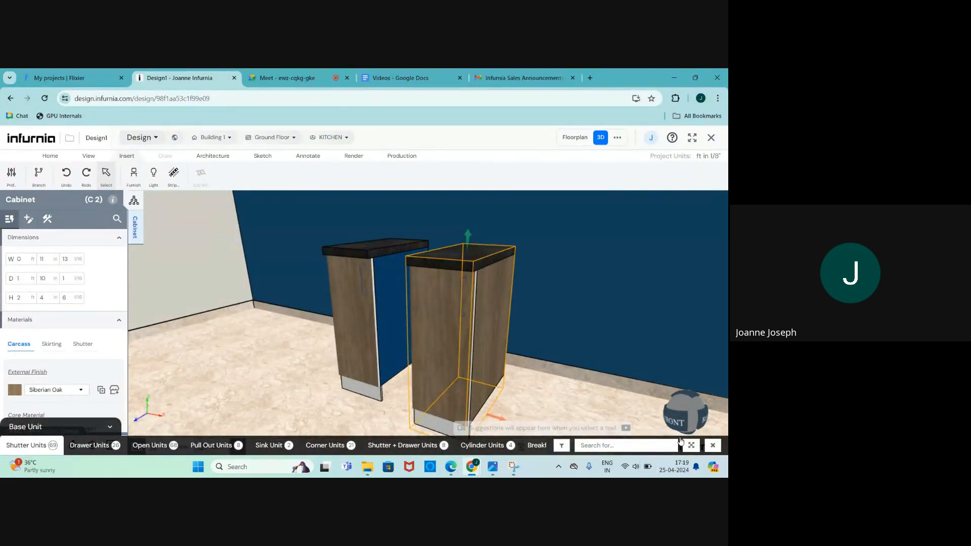
key(Delete)
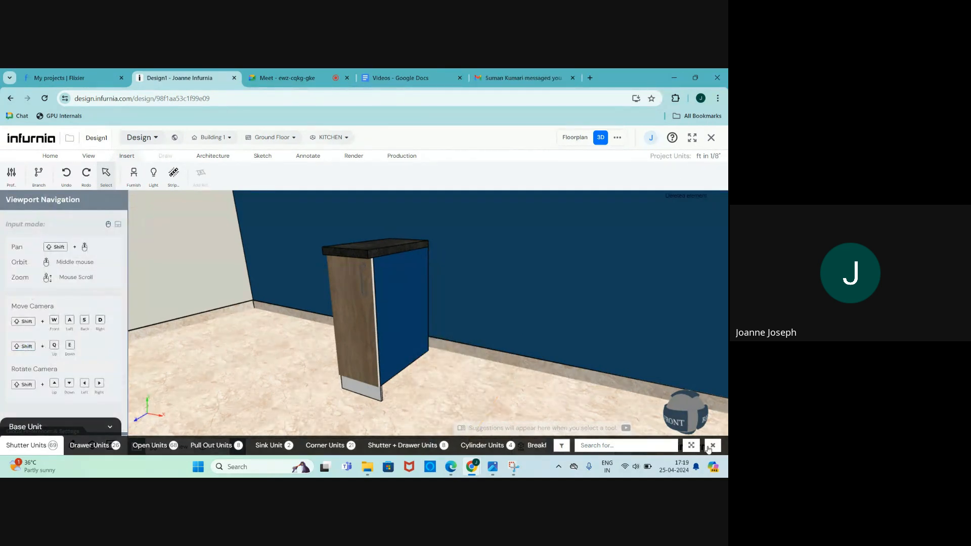
click(712, 445)
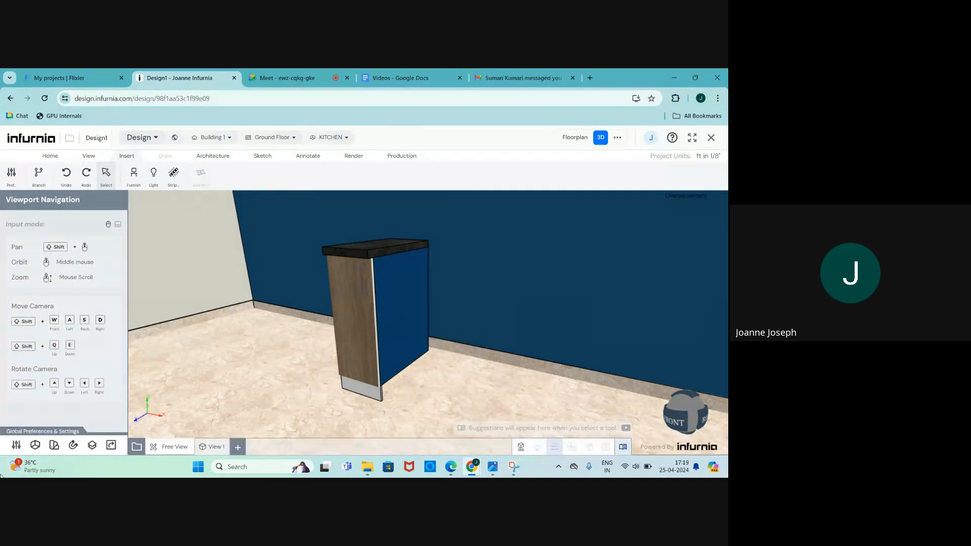
Step: Enable the carcass Internal Finish in the cabinet preferences and set it to the American Maple veneer
click(16, 445)
scroll(68, 387, down, 3)
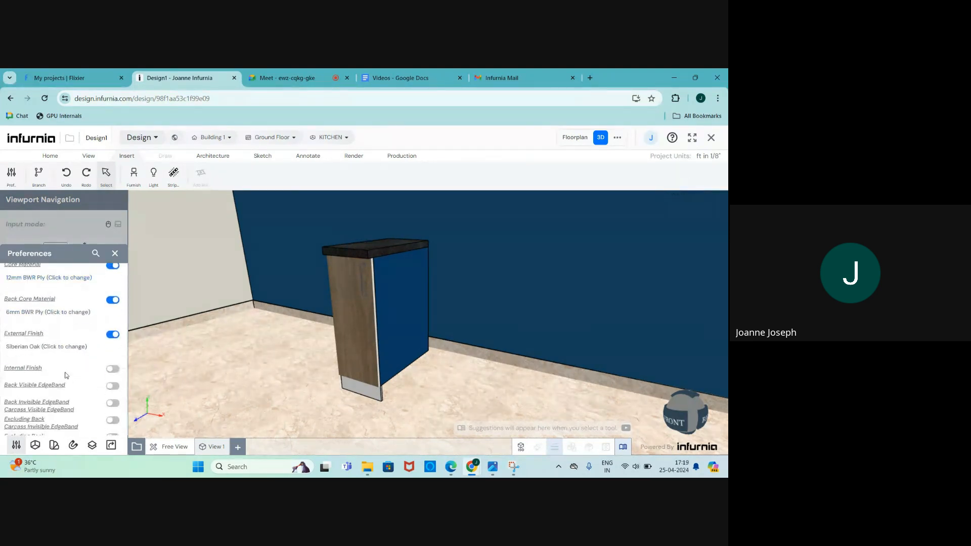
click(112, 370)
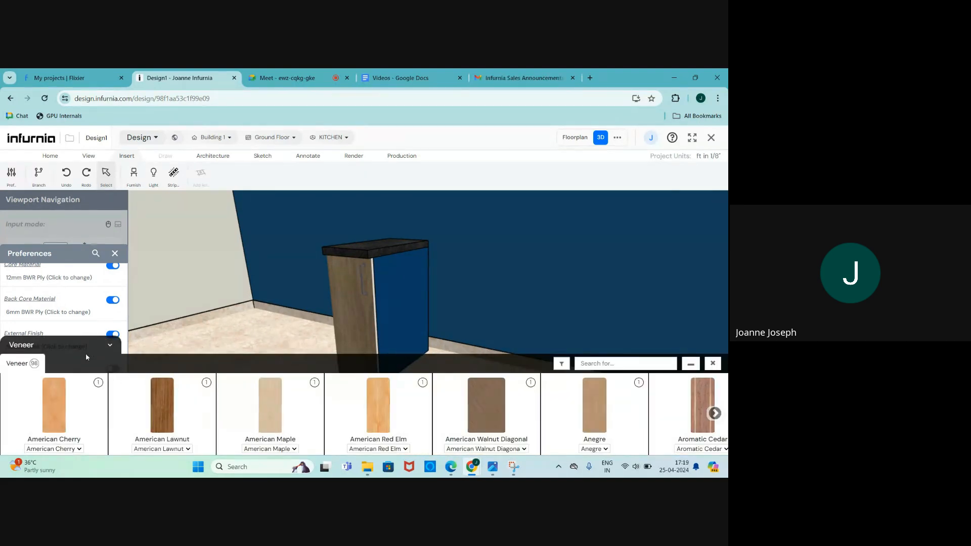
click(271, 412)
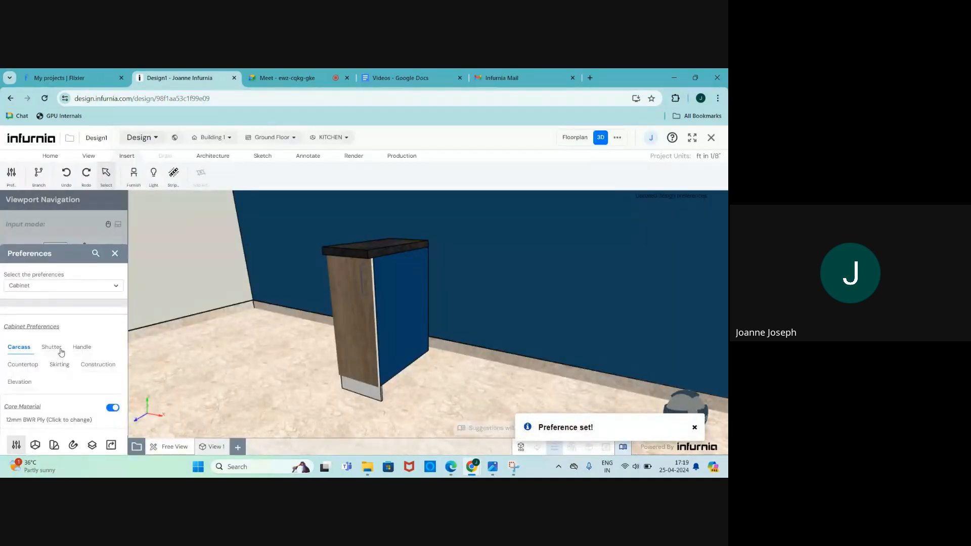
Step: Review the carcass edge band preferences and open the cabinet's shutter to view its interior
scroll(61, 372, down, 5)
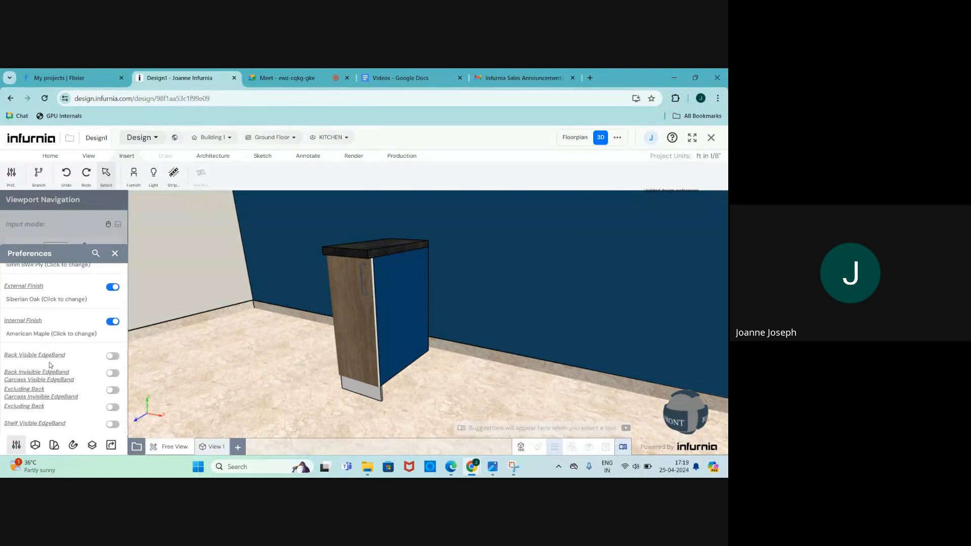
scroll(52, 365, down, 1)
scroll(299, 355, down, 2)
scroll(302, 355, up, 3)
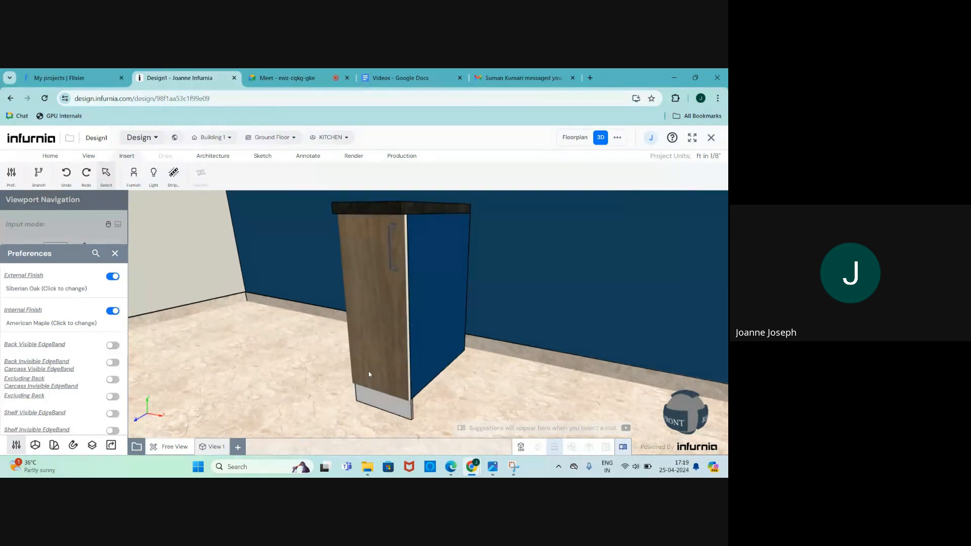
middle_drag(370, 375, 397, 375)
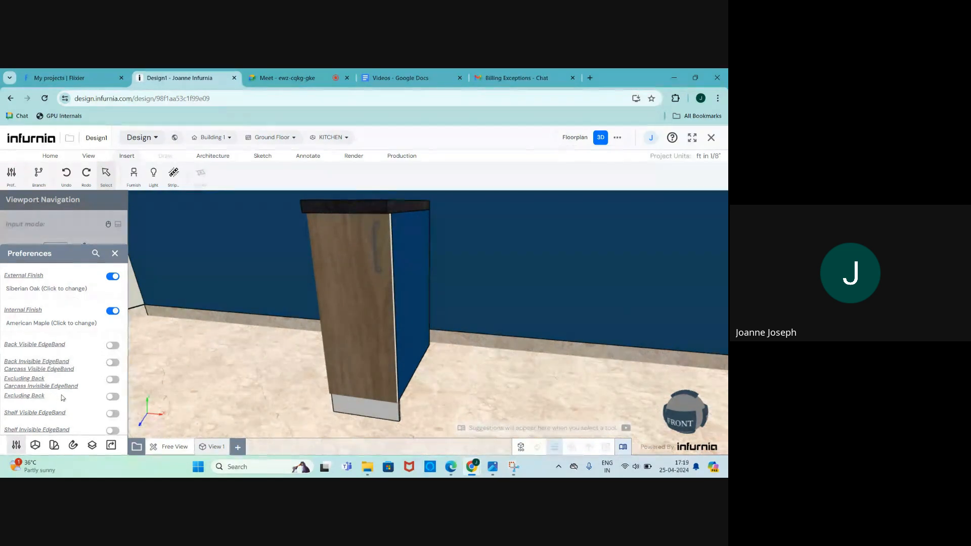
double_click(363, 365)
scroll(357, 366, up, 4)
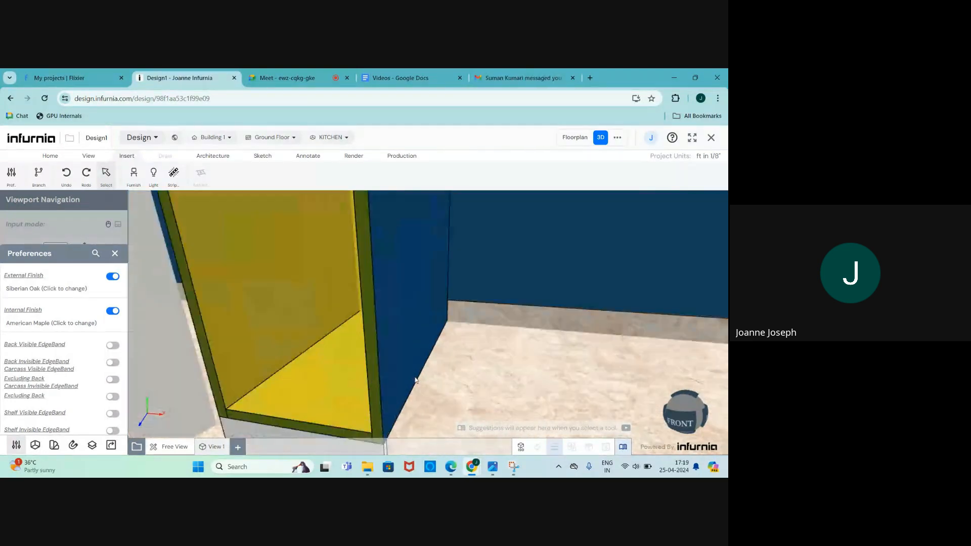
scroll(314, 400, down, 4)
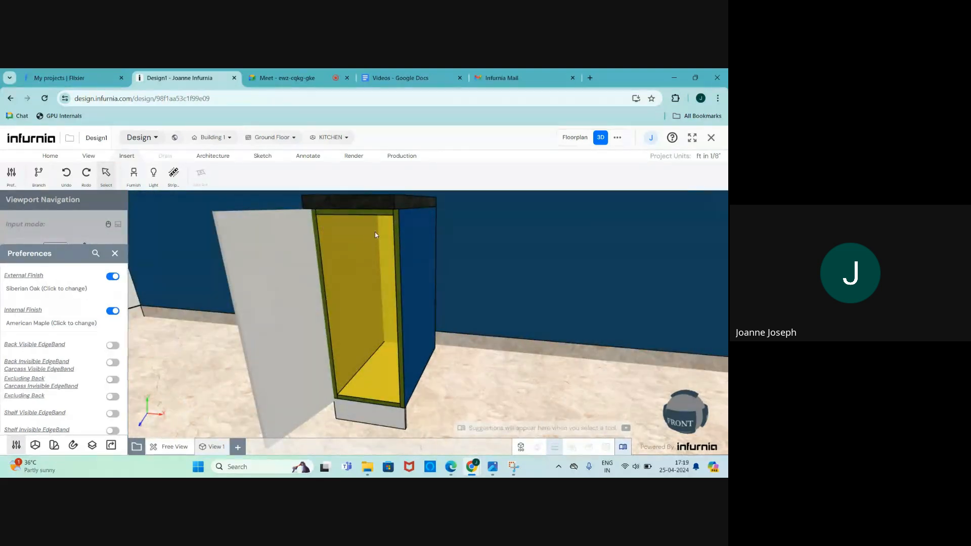
Step: Examine the front edges of the carcass panels around the cabinet opening, from the top corner to the bottom corner
scroll(379, 217, up, 3)
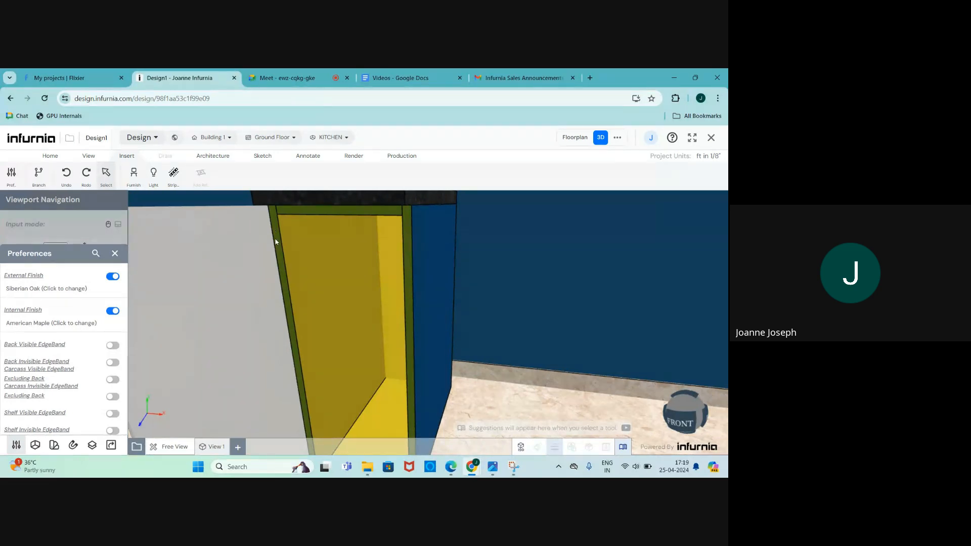
scroll(279, 260, down, 3)
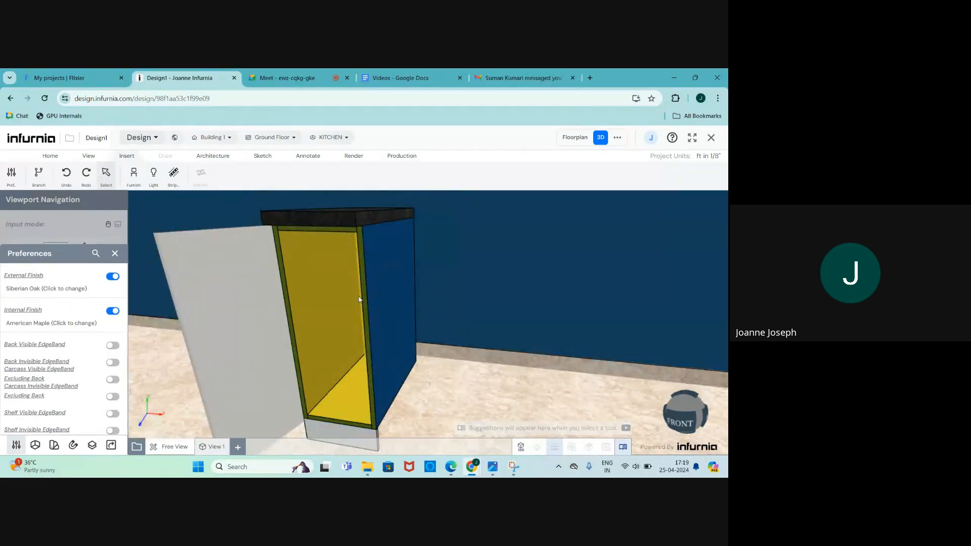
mouse_move(358, 297)
middle_down()
mouse_move(391, 284)
mouse_move(429, 288)
mouse_move(376, 294)
middle_up()
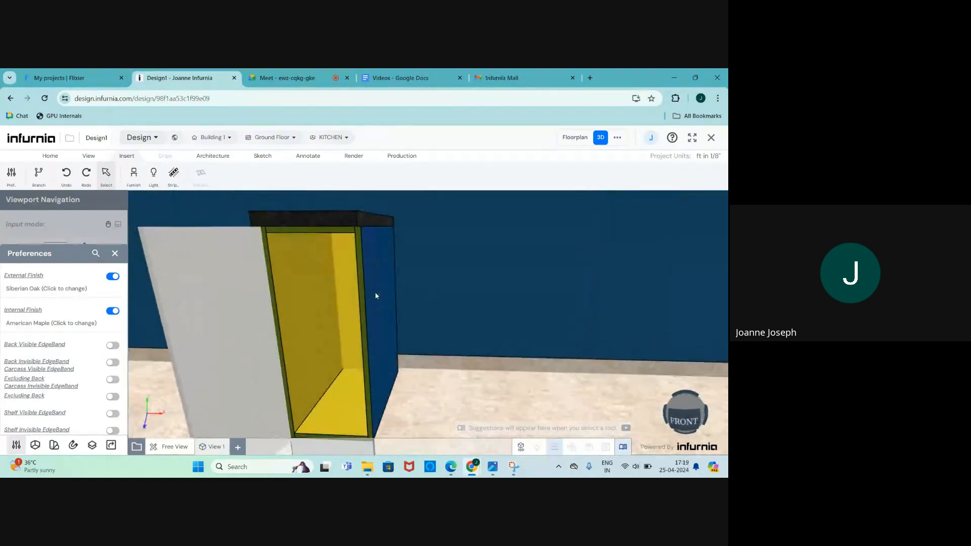
scroll(362, 231, up, 2)
scroll(347, 226, up, 2)
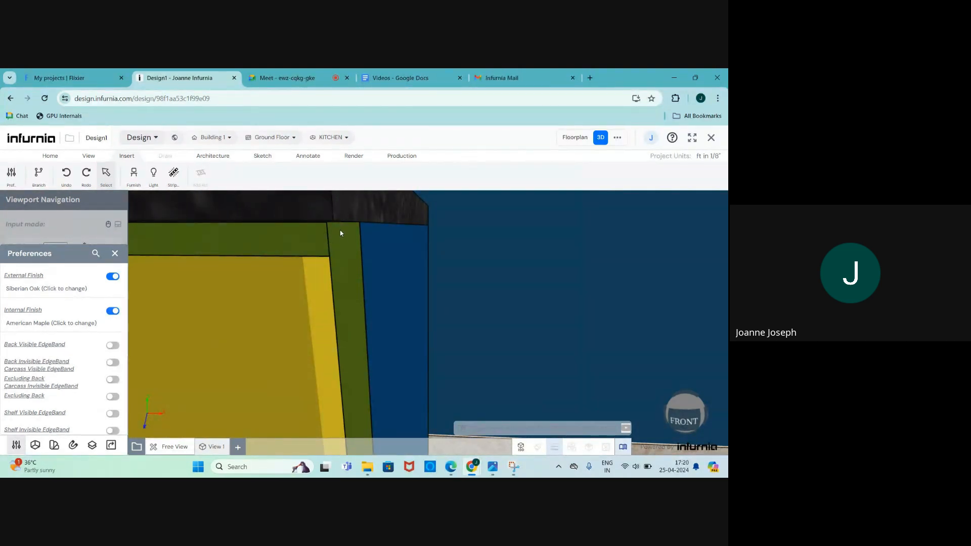
scroll(430, 243, down, 5)
scroll(424, 408, up, 5)
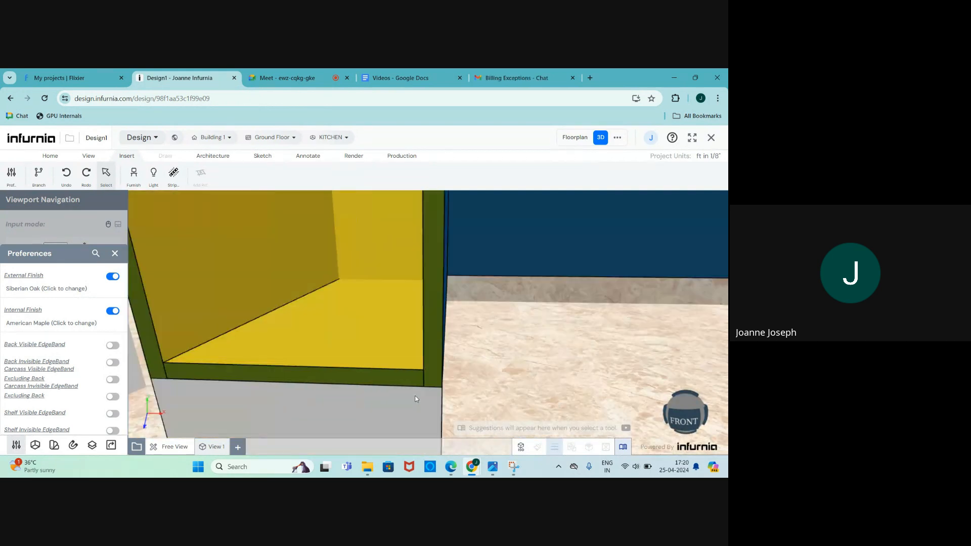
scroll(416, 399, down, 2)
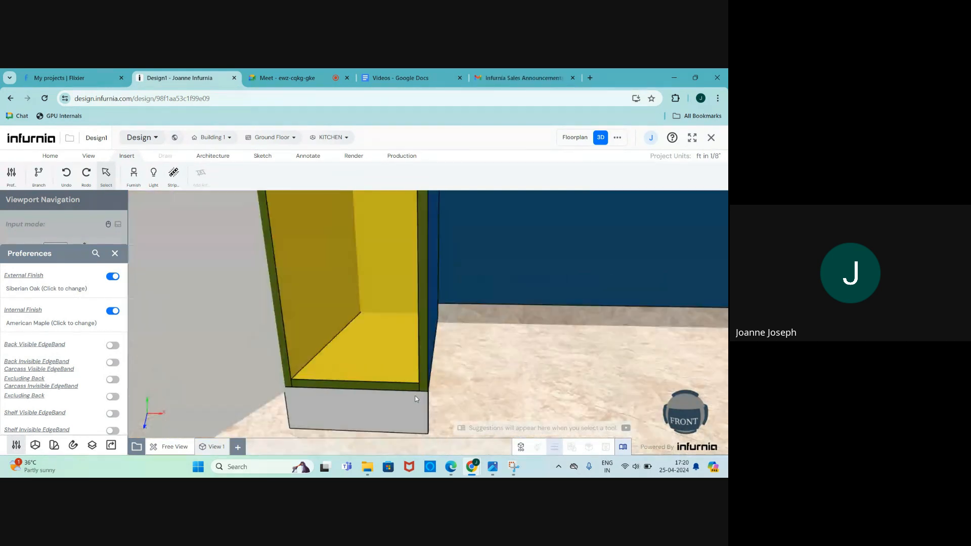
scroll(416, 399, up, 2)
scroll(412, 392, up, 3)
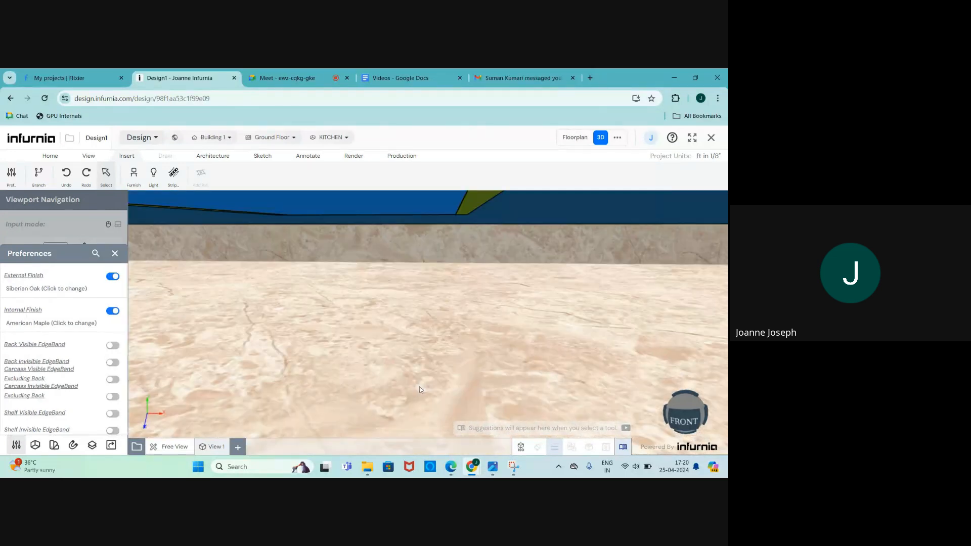
scroll(409, 388, down, 3)
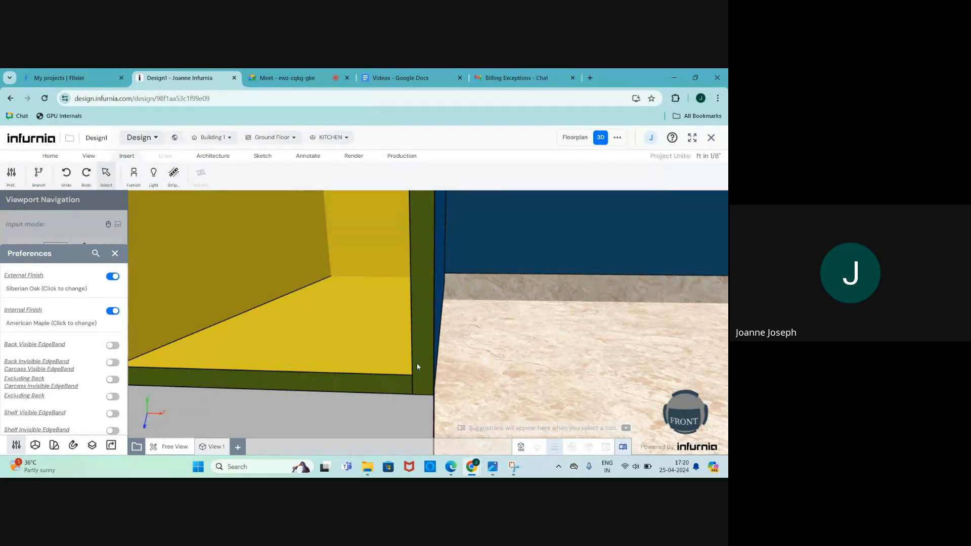
scroll(442, 347, down, 3)
scroll(431, 367, up, 3)
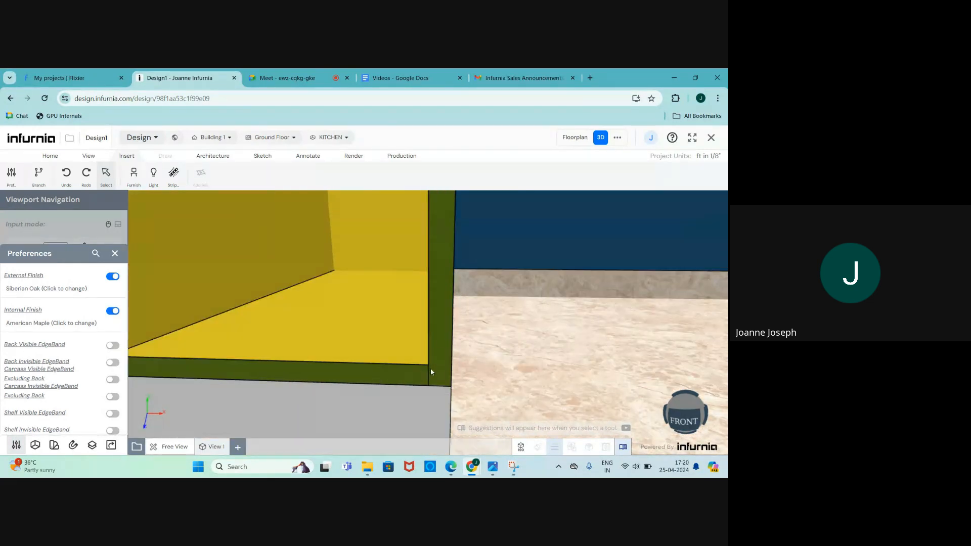
scroll(454, 388, down, 3)
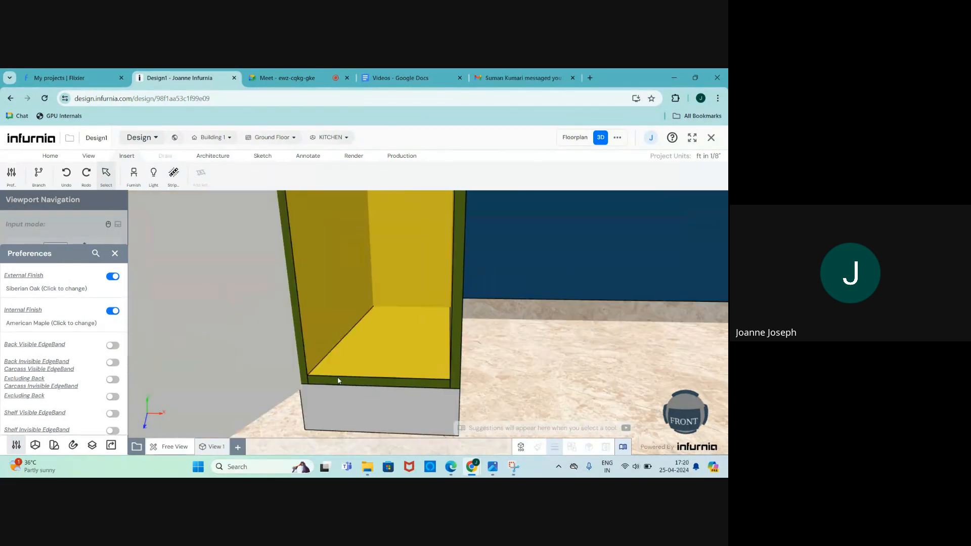
scroll(285, 388, down, 3)
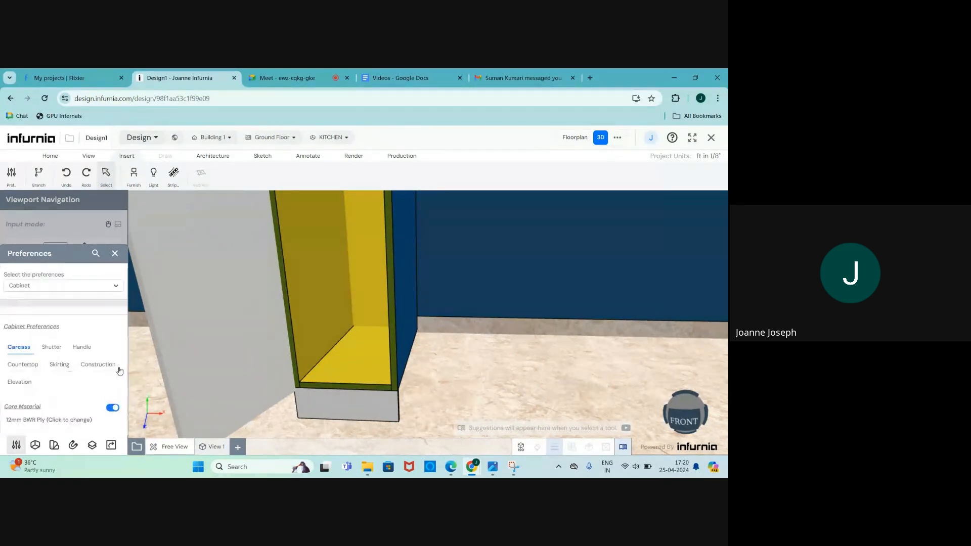
Step: Enable the Back Invisible EdgeBand preference for the cabinet carcass
click(111, 380)
scroll(61, 375, down, 5)
scroll(61, 375, down, 3)
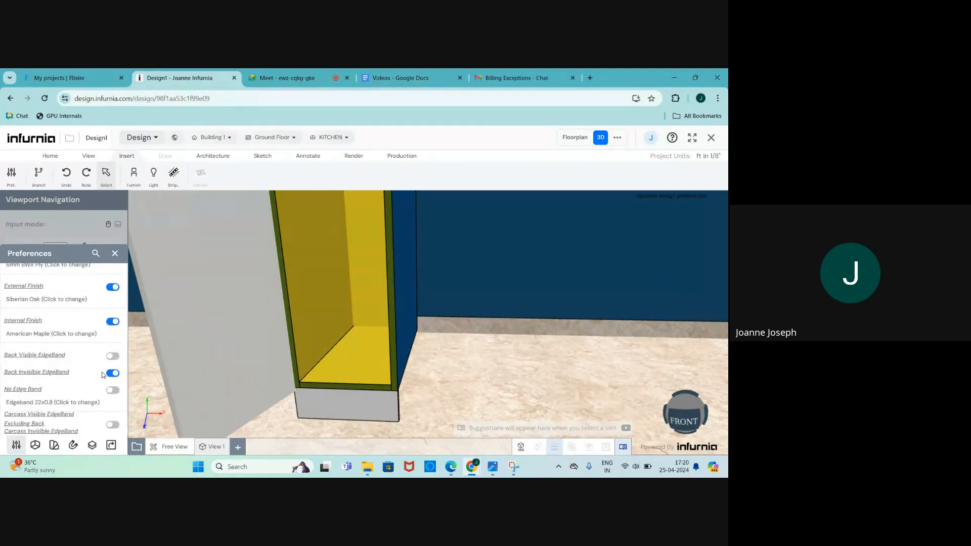
scroll(56, 339, down, 1)
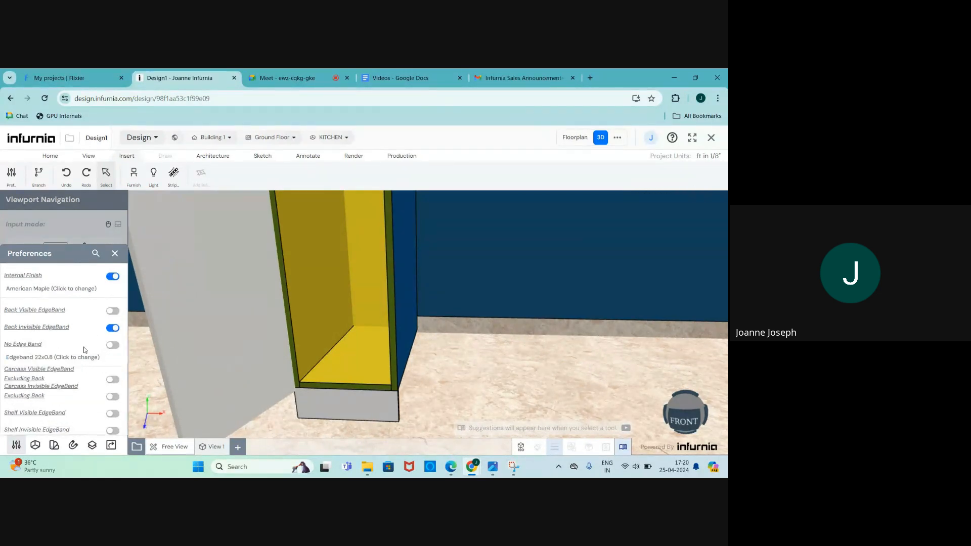
Step: Set the carcass Back Invisible EdgeBand to Dark Grey 22x0.8 from the edge band library
click(52, 358)
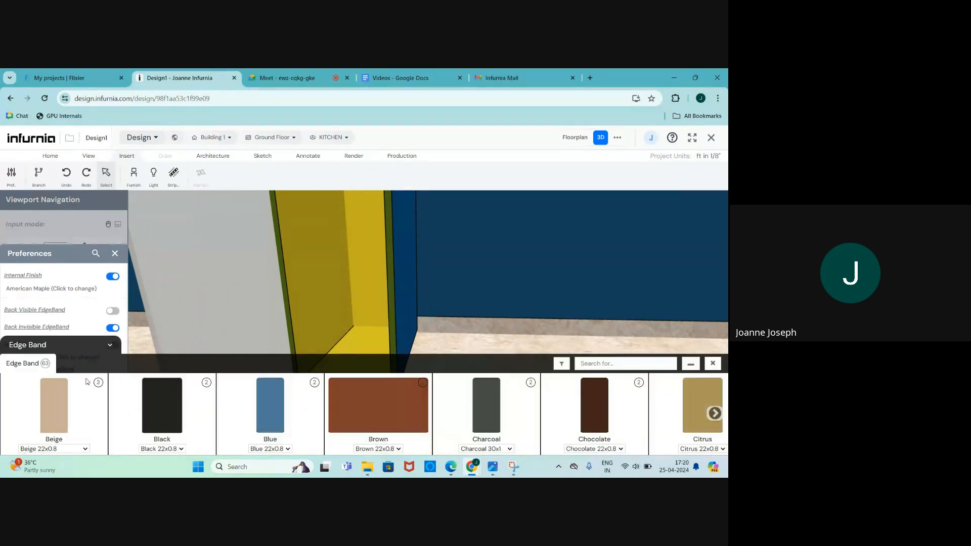
scroll(278, 422, right, 5)
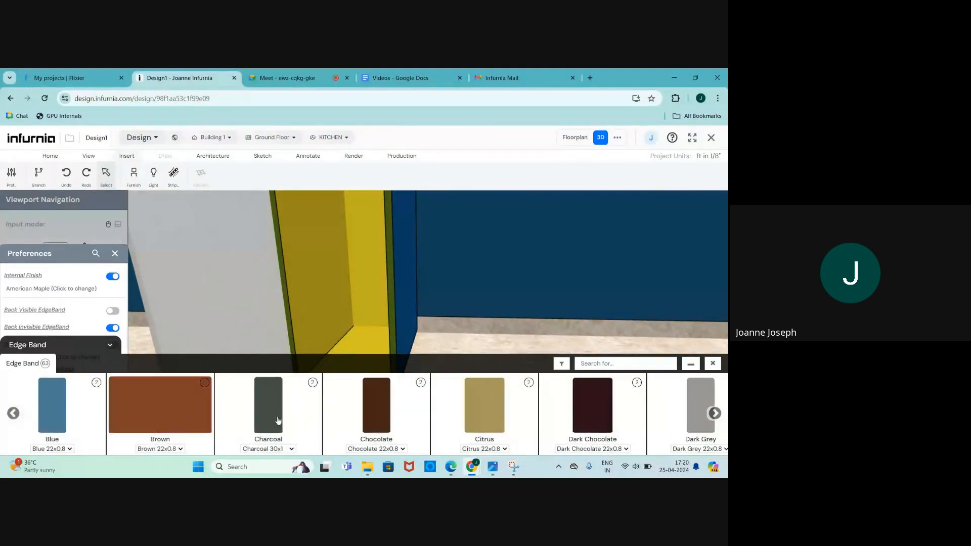
scroll(469, 421, right, 4)
scroll(414, 413, right, 2)
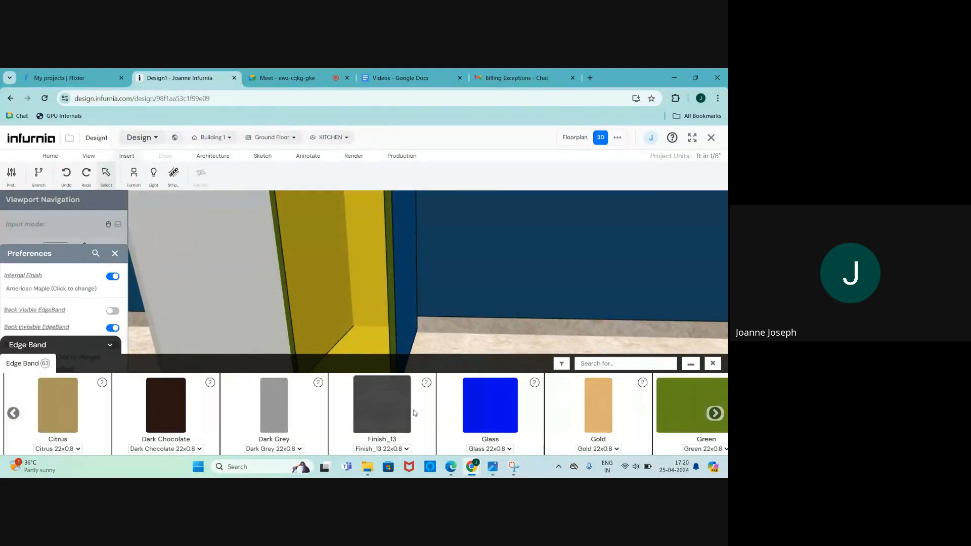
scroll(427, 448, right, 1)
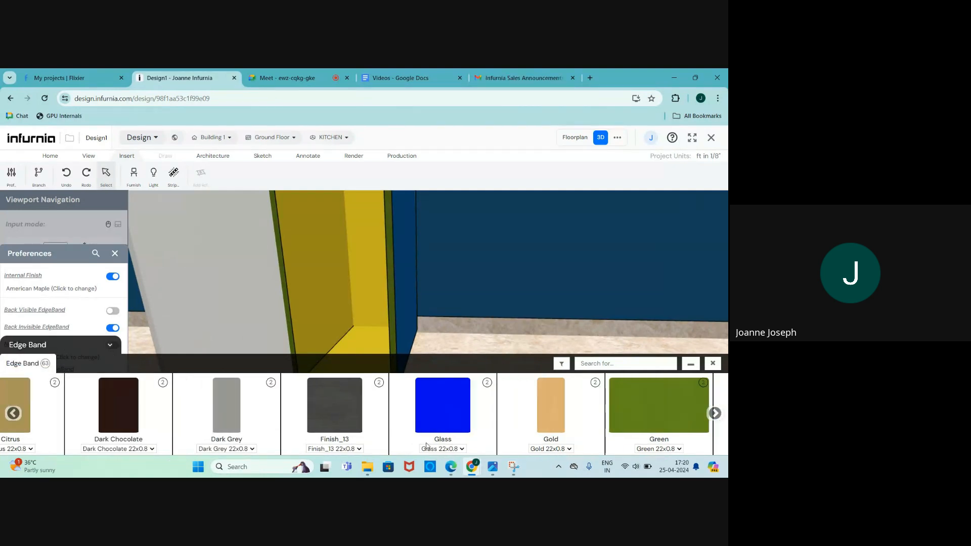
scroll(344, 444, left, 1)
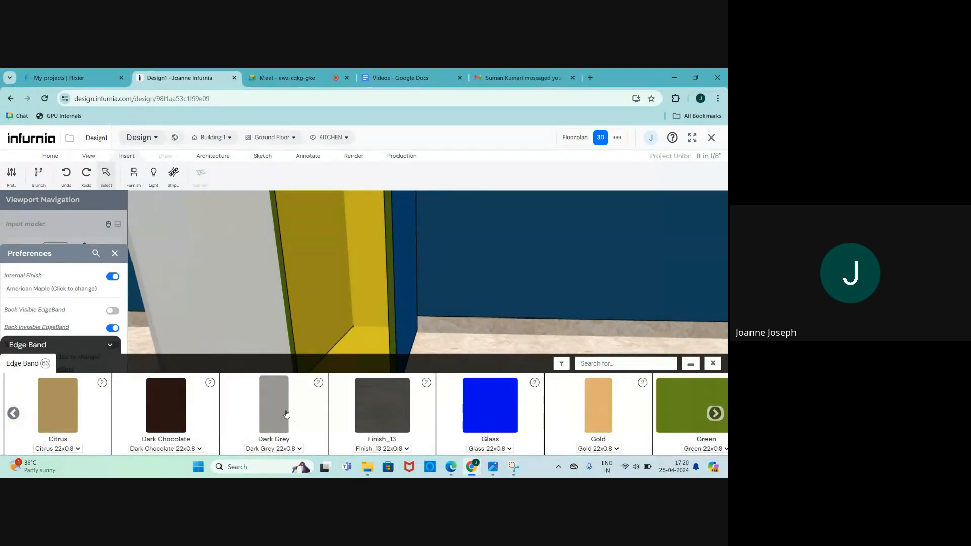
click(287, 414)
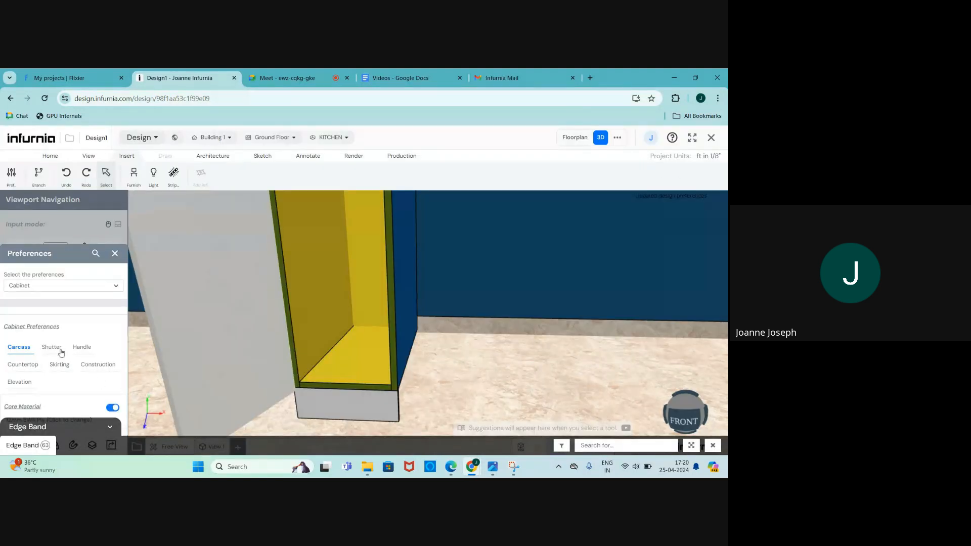
scroll(63, 365, down, 5)
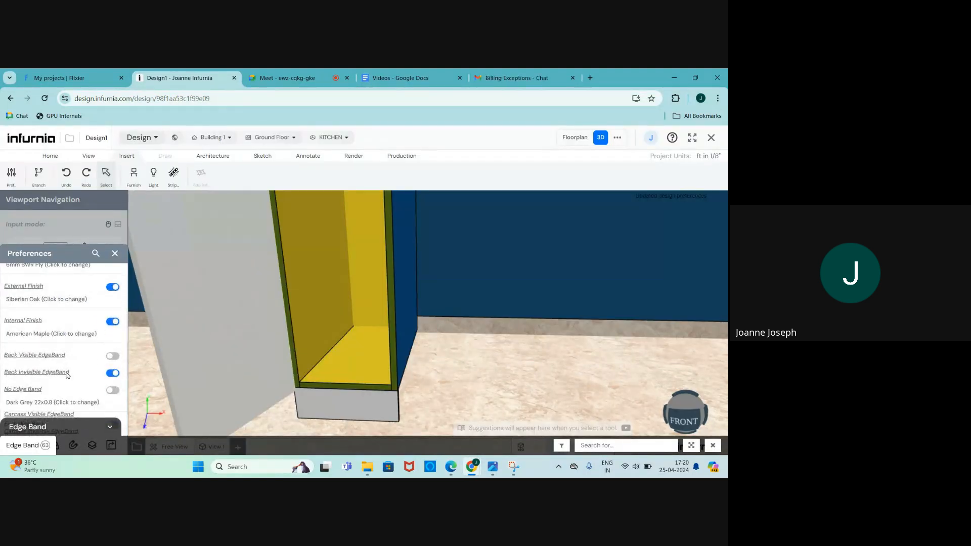
scroll(65, 369, down, 1)
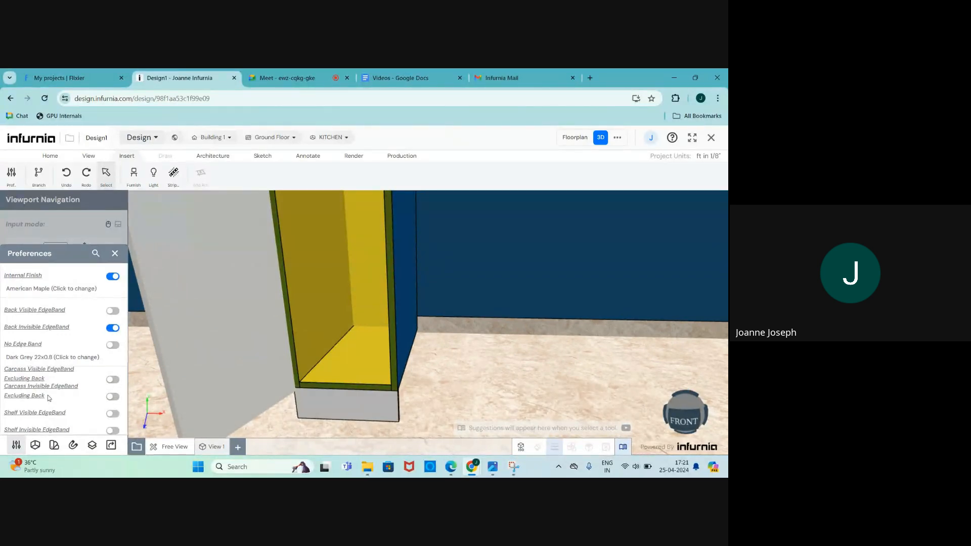
scroll(49, 398, up, 1)
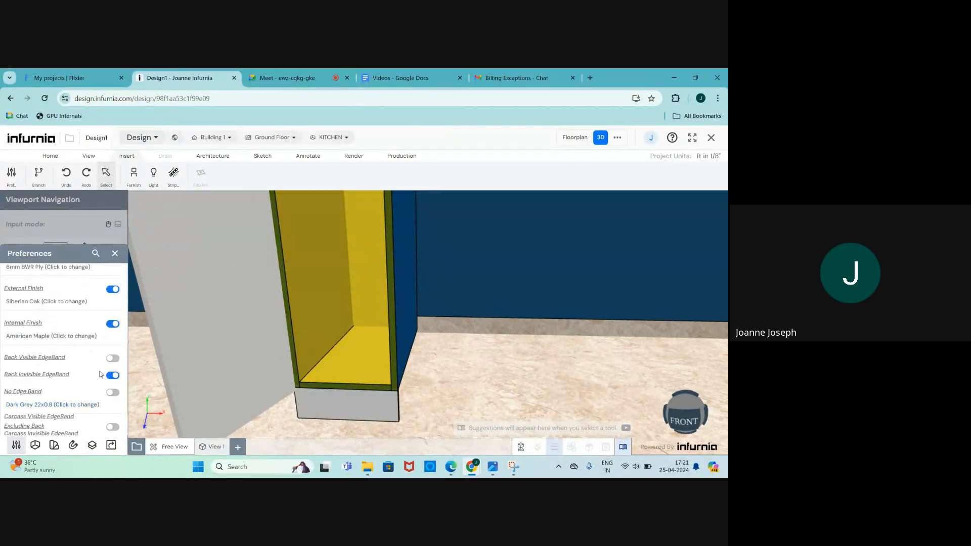
Step: Enable the Carcass Visible EdgeBand Excluding Back preference and set it to Dark Grey 22x0.8
scroll(98, 377, down, 1)
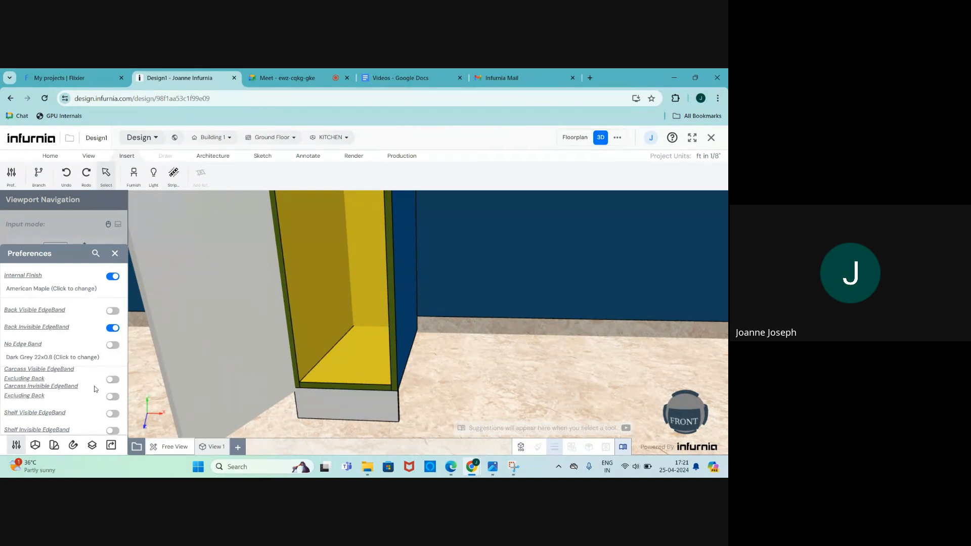
click(113, 380)
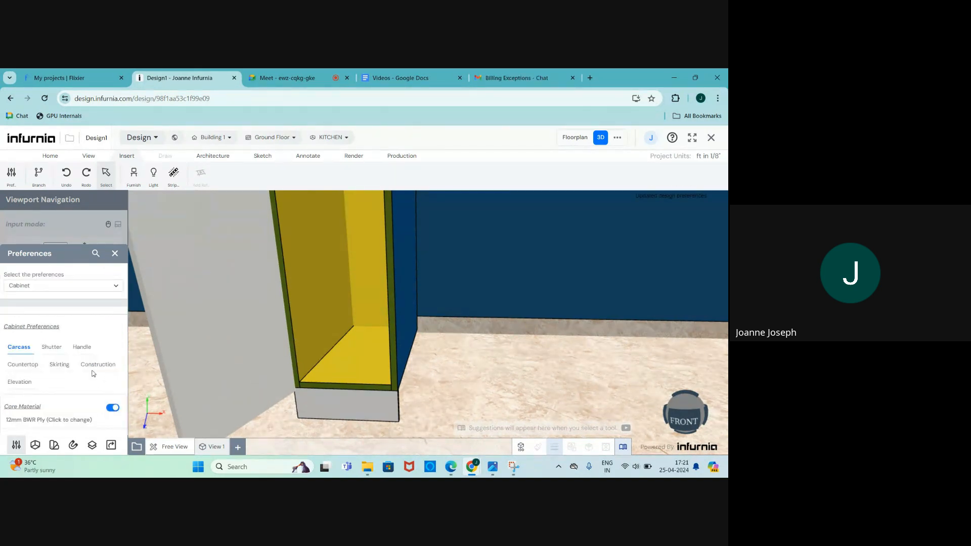
scroll(68, 390, down, 1)
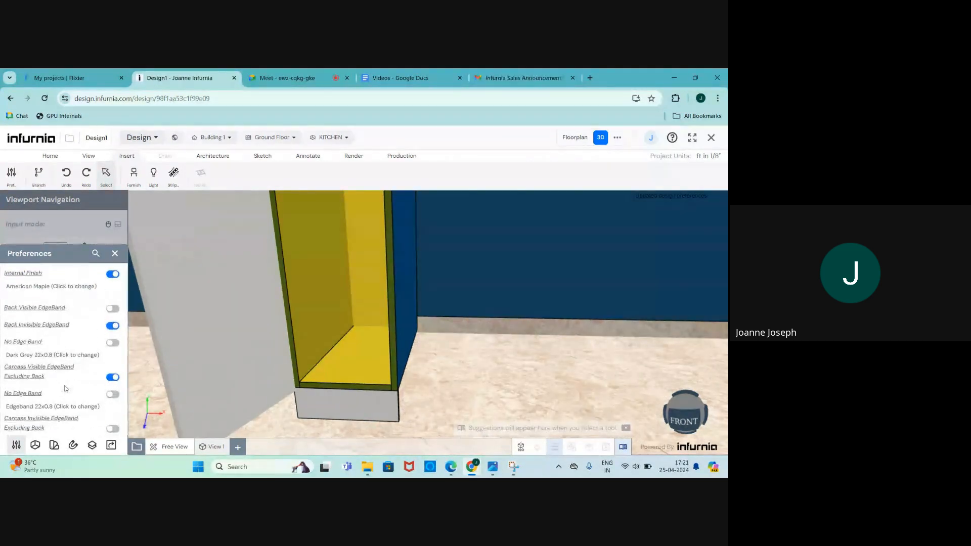
click(36, 410)
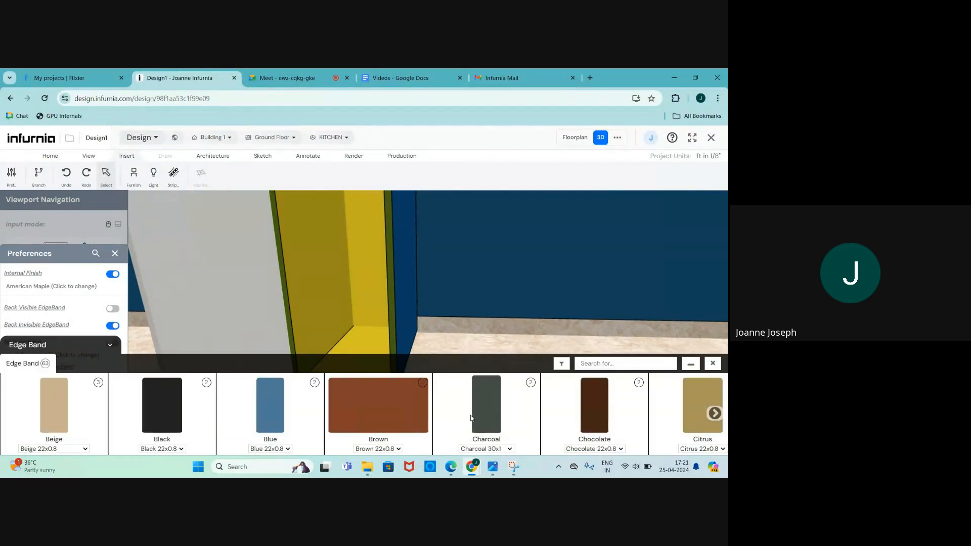
scroll(470, 418, right, 5)
click(599, 414)
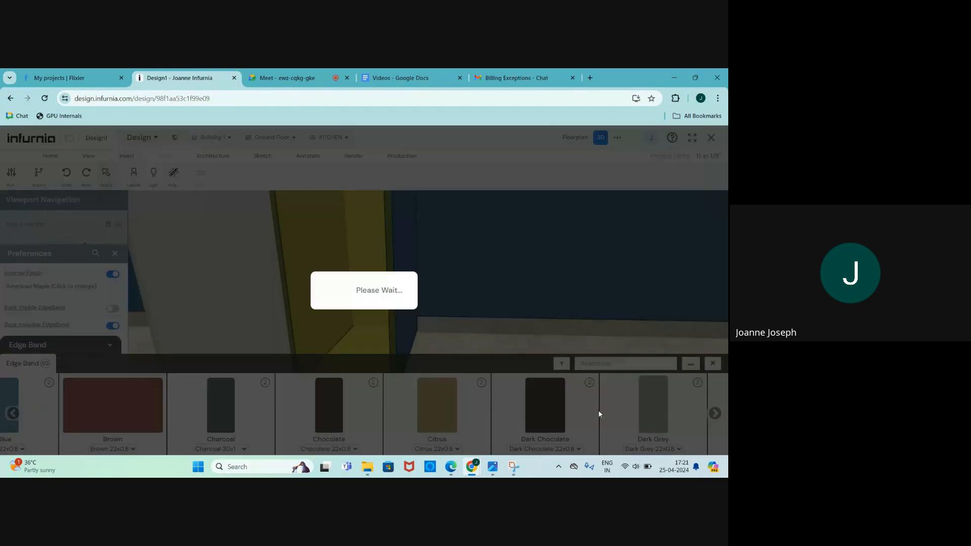
scroll(97, 349, down, 6)
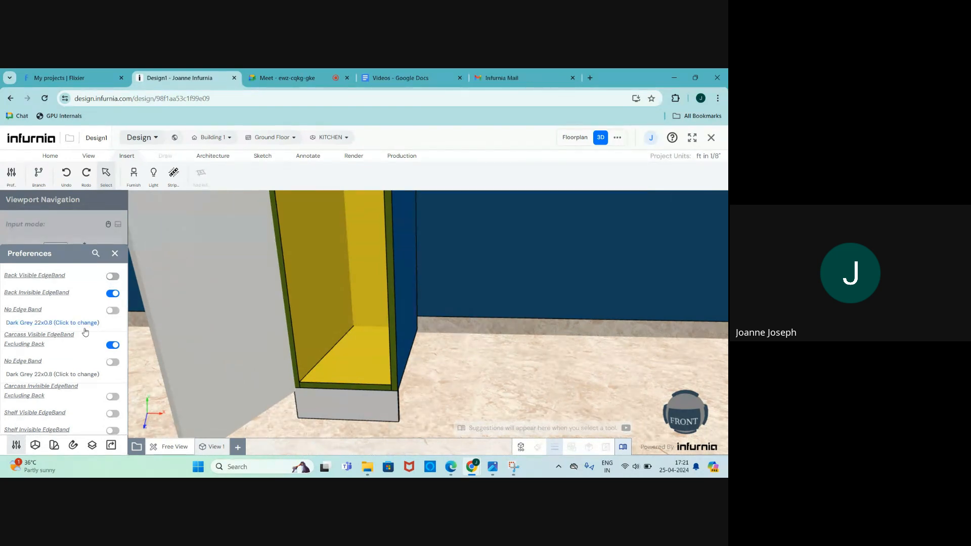
Step: Switch Visualize Edgeband to False and back to True in the Visualisation preferences to compare the carcass edges
scroll(71, 376, up, 2)
scroll(72, 377, up, 3)
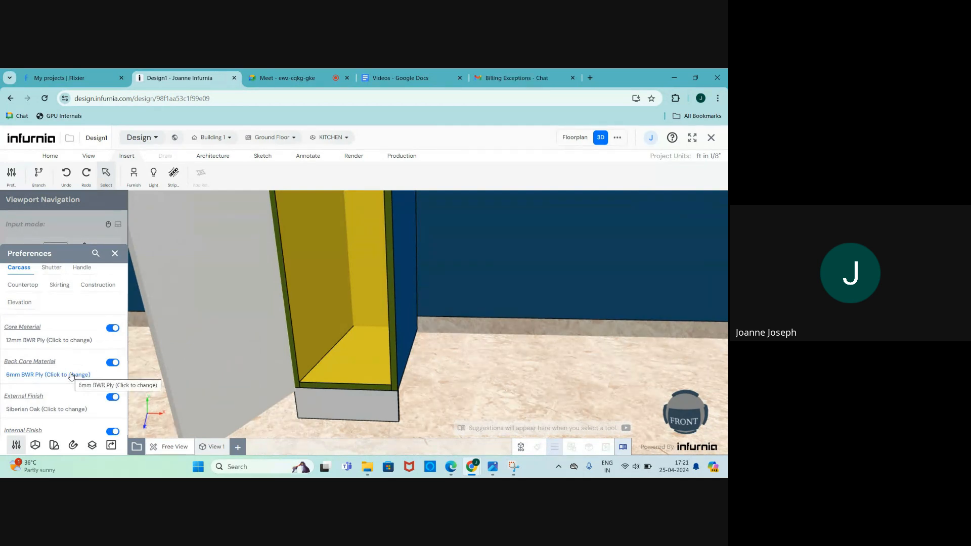
scroll(71, 375, up, 3)
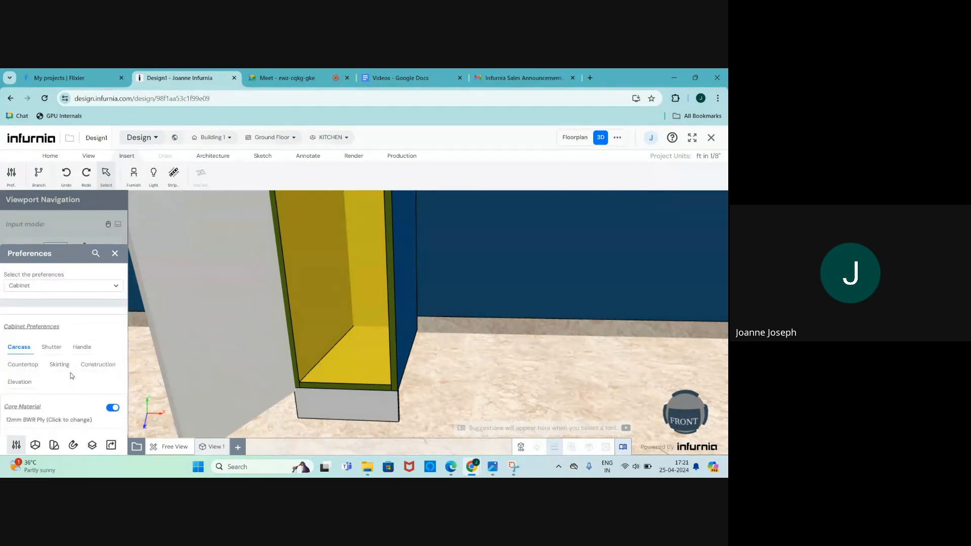
click(37, 287)
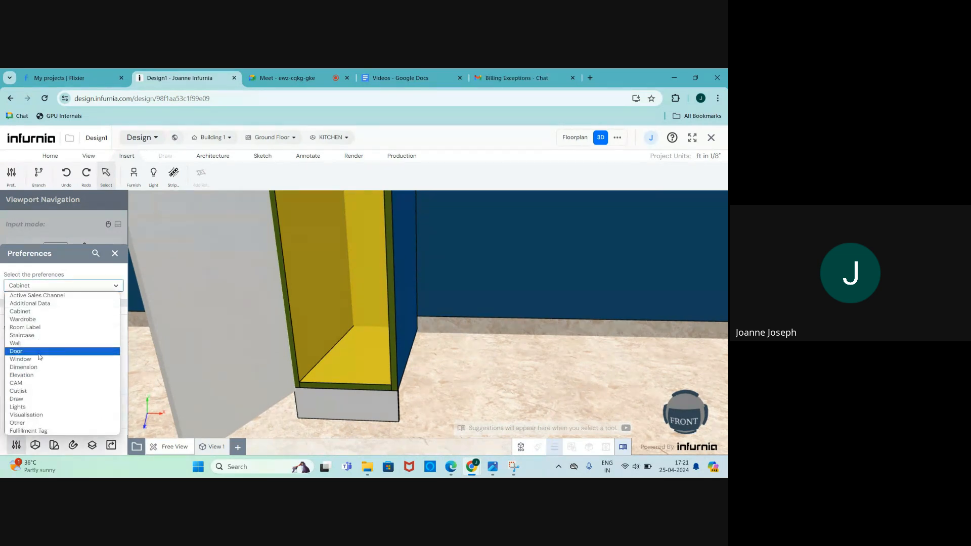
click(35, 415)
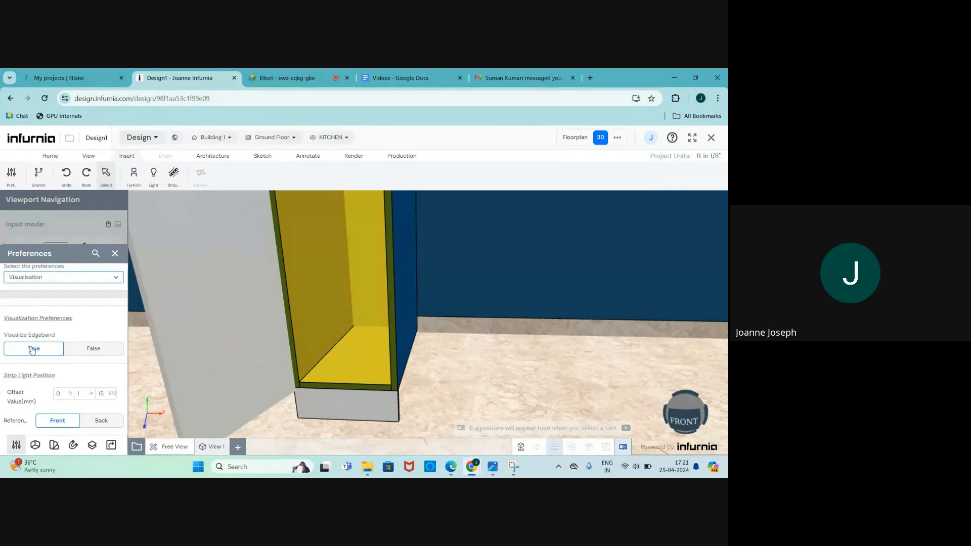
click(96, 349)
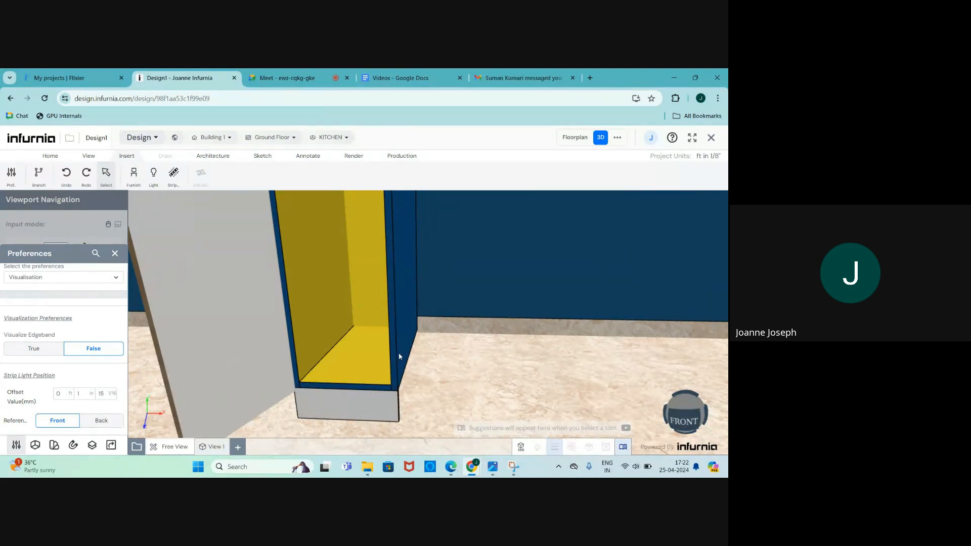
click(33, 351)
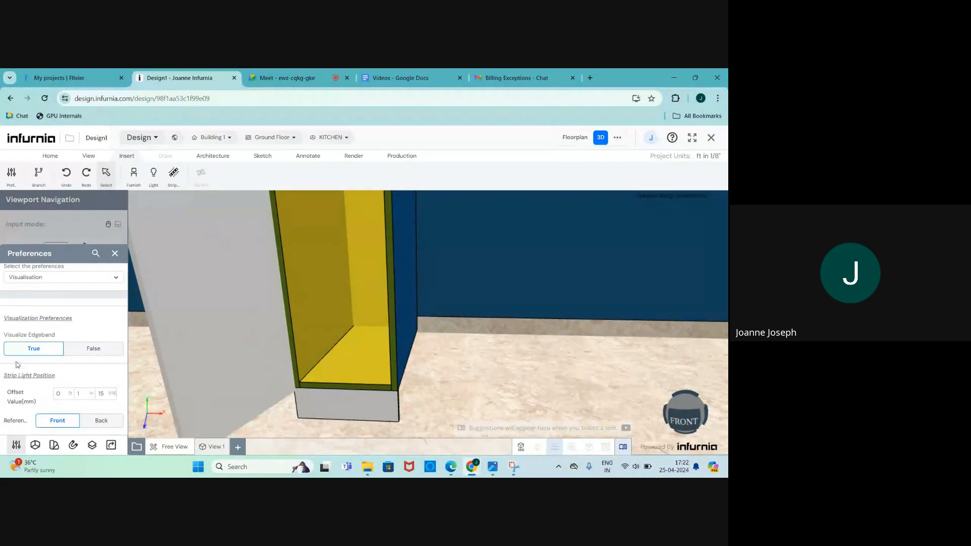
Step: Return to the Cabinet preferences and review the carcass edge band settings
scroll(295, 432, down, 5)
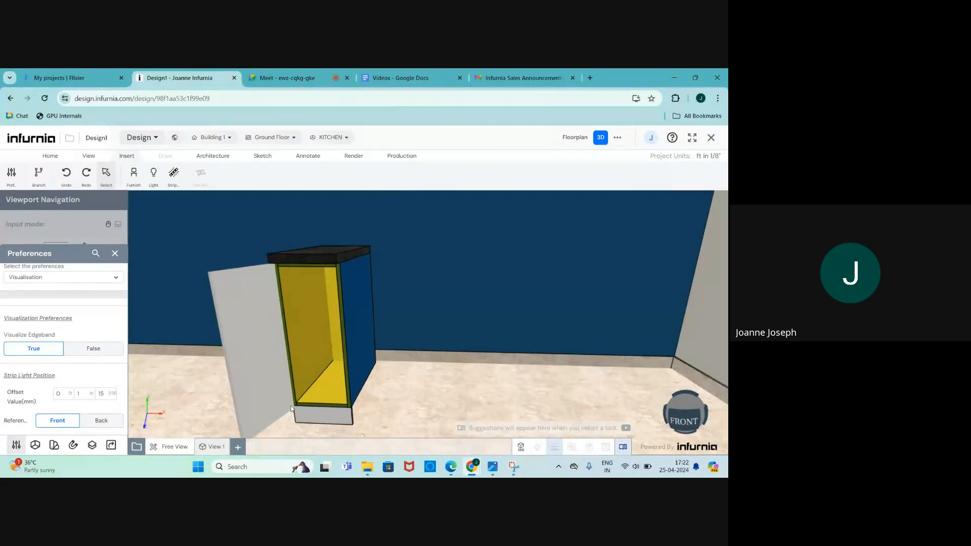
scroll(295, 425, up, 3)
click(38, 280)
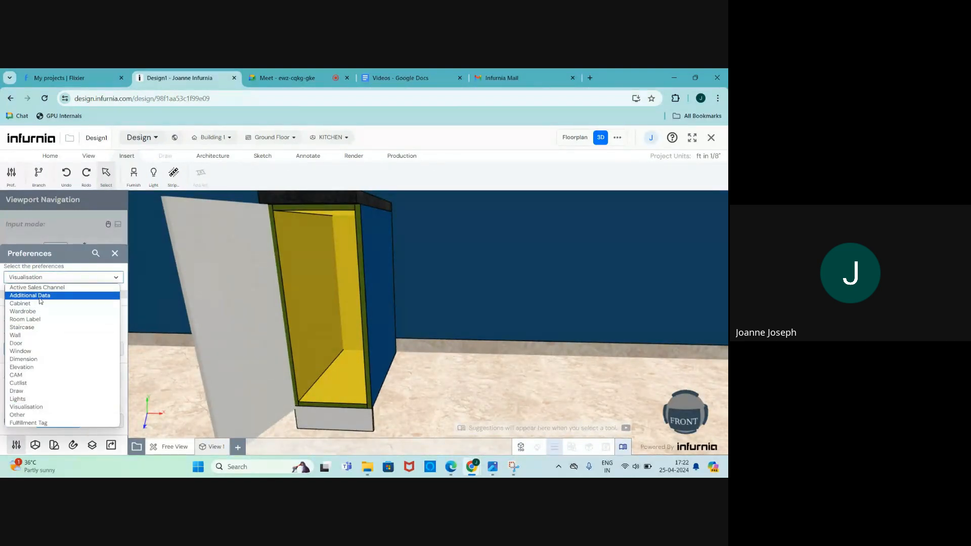
click(43, 306)
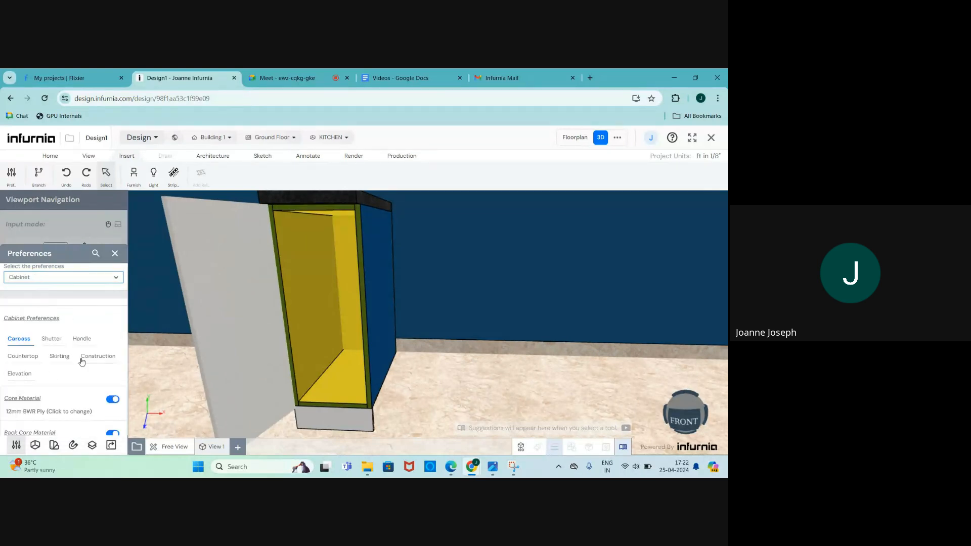
scroll(79, 361, down, 3)
scroll(77, 379, down, 1)
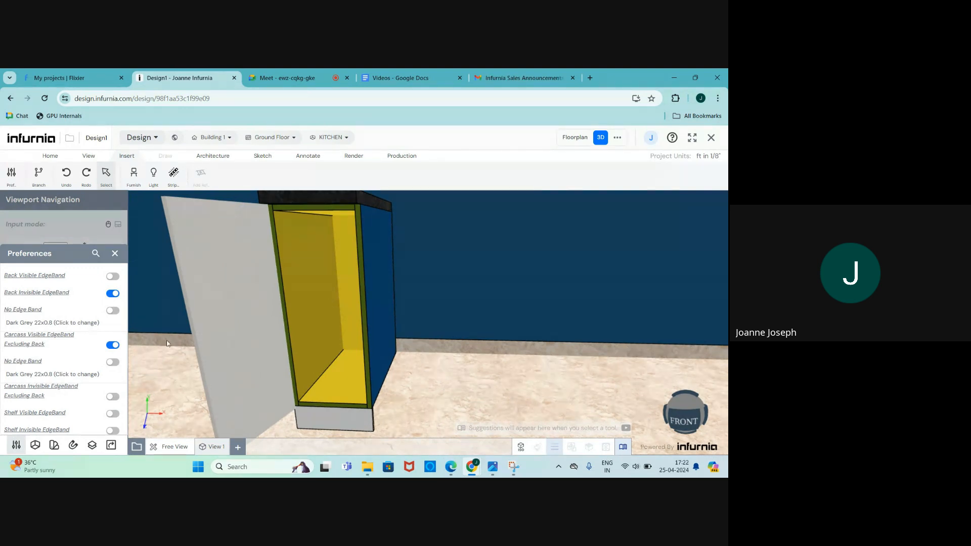
scroll(13, 289, up, 1)
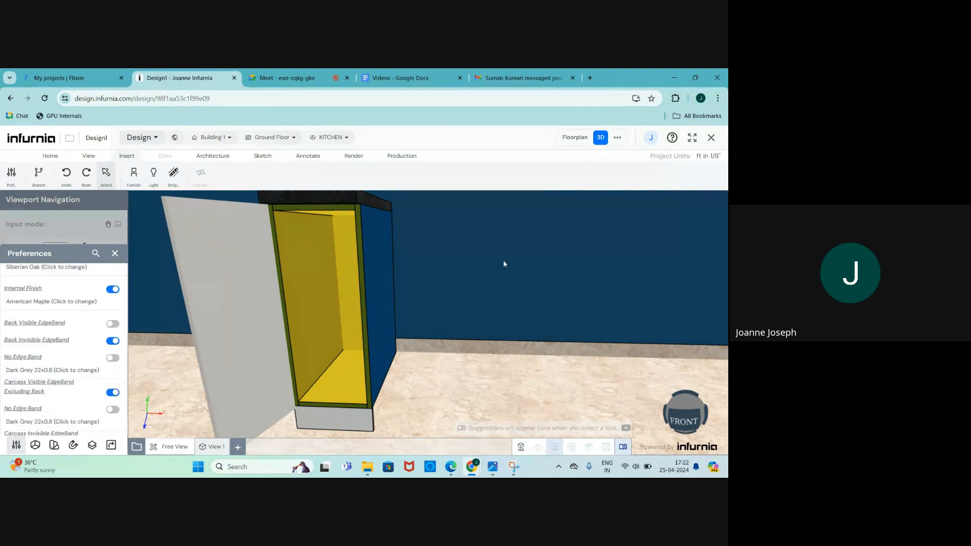
Step: Examine the outer side and rear edge of the cabinet's side panel, returning to the front view
middle_drag(388, 298, 188, 300)
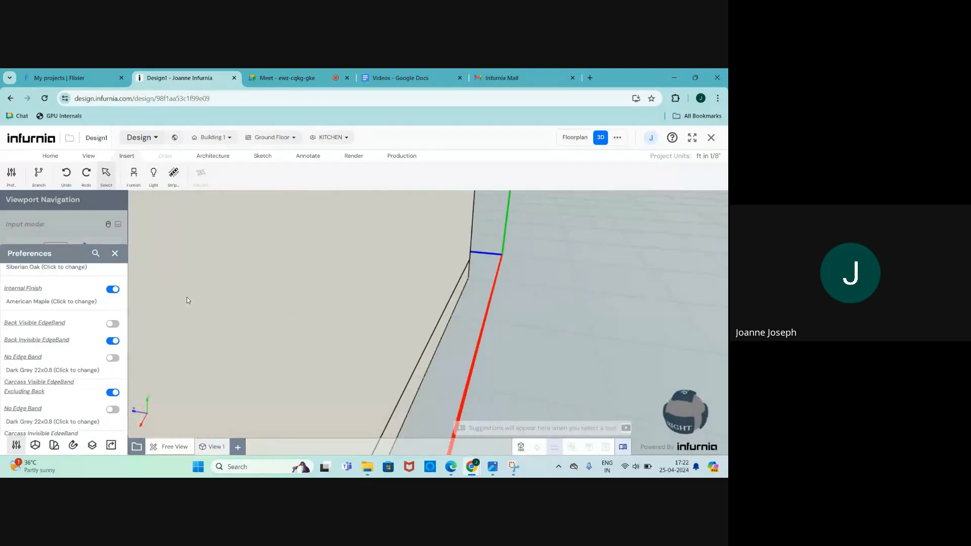
scroll(403, 324, up, 6)
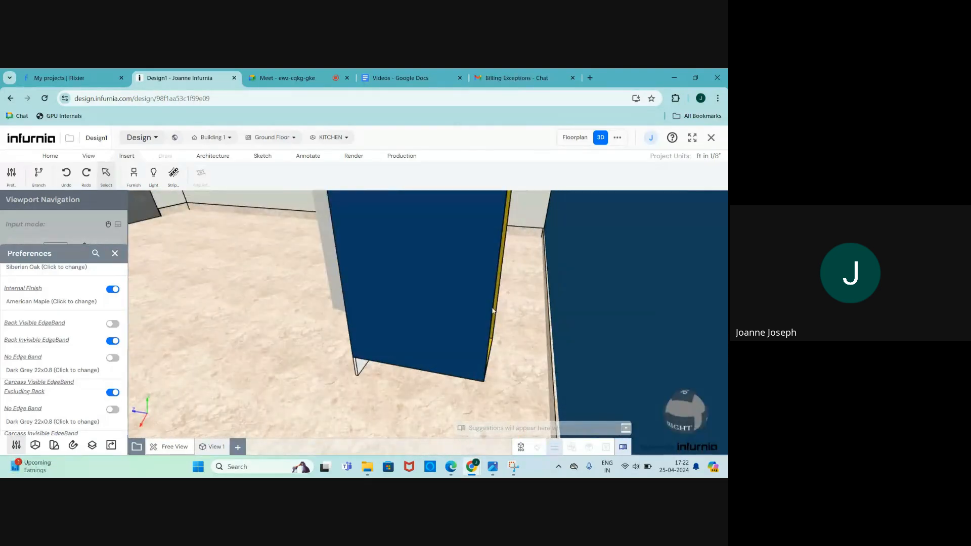
click(461, 321)
mouse_move(436, 319)
middle_down()
mouse_move(256, 315)
mouse_move(329, 348)
mouse_move(326, 330)
mouse_move(271, 319)
mouse_move(462, 304)
mouse_move(450, 307)
middle_up()
scroll(440, 294, down, 5)
scroll(53, 389, down, 1)
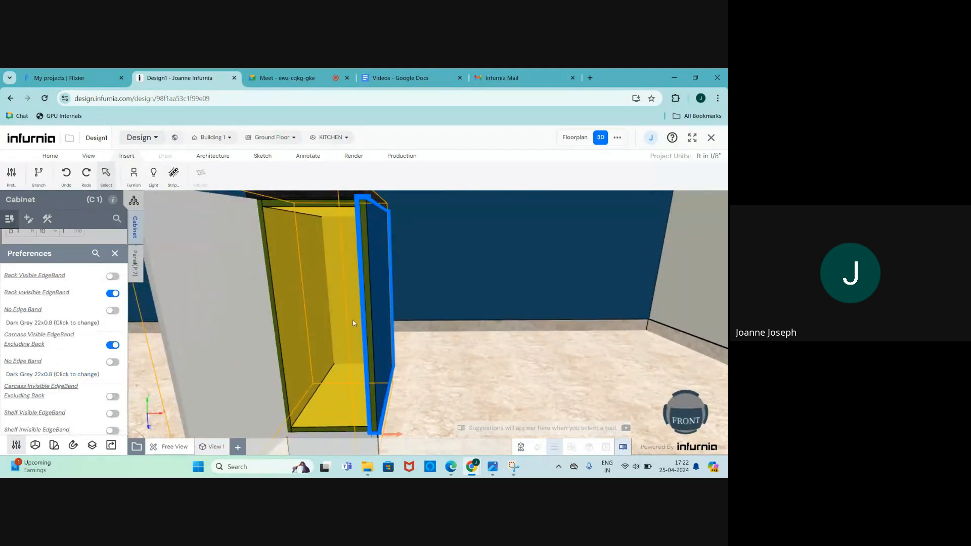
Step: Close the preferences and add one shelf to the partition inside the cabinet
click(116, 255)
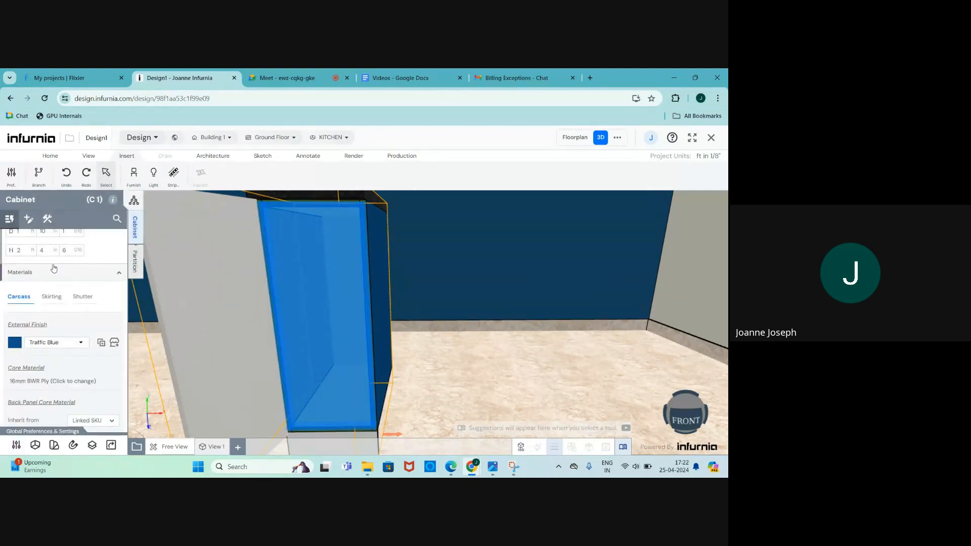
click(136, 263)
click(84, 311)
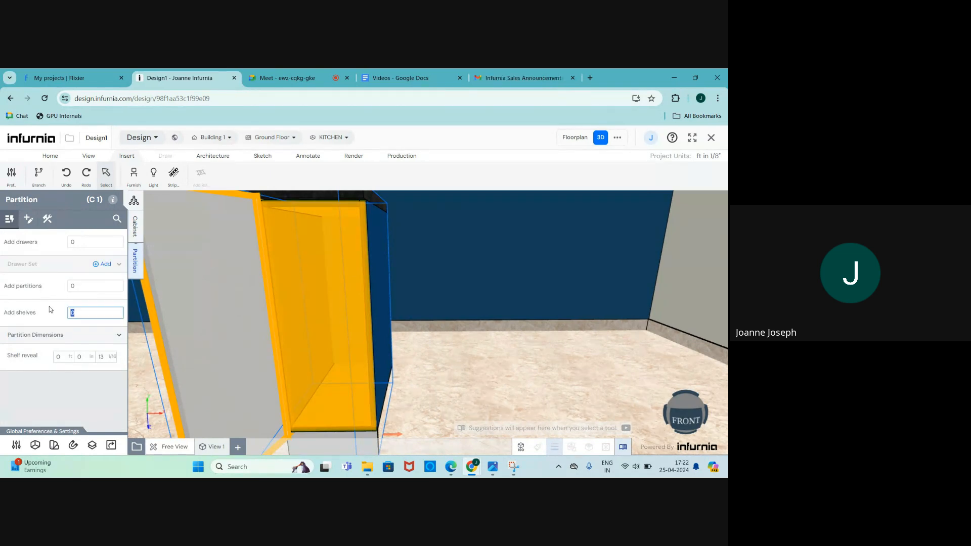
key(Return)
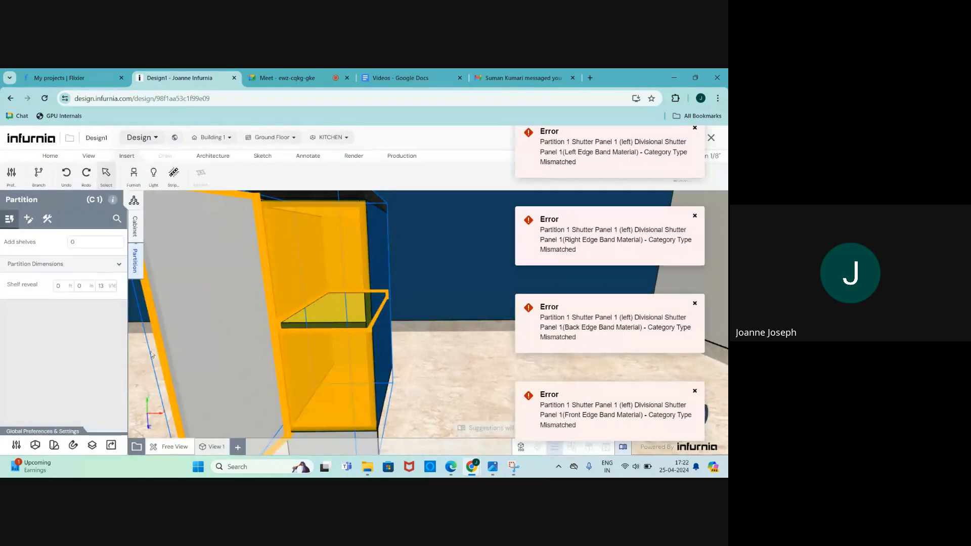
key(Escape)
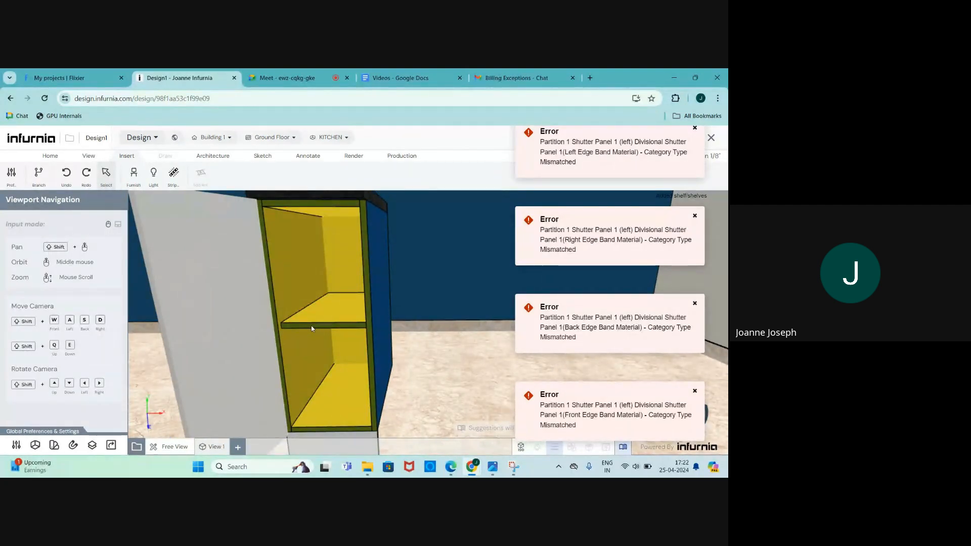
Step: Enable Shelf Visible EdgeBand in the carcass preferences and set its material to Beige 22x0.8
click(16, 445)
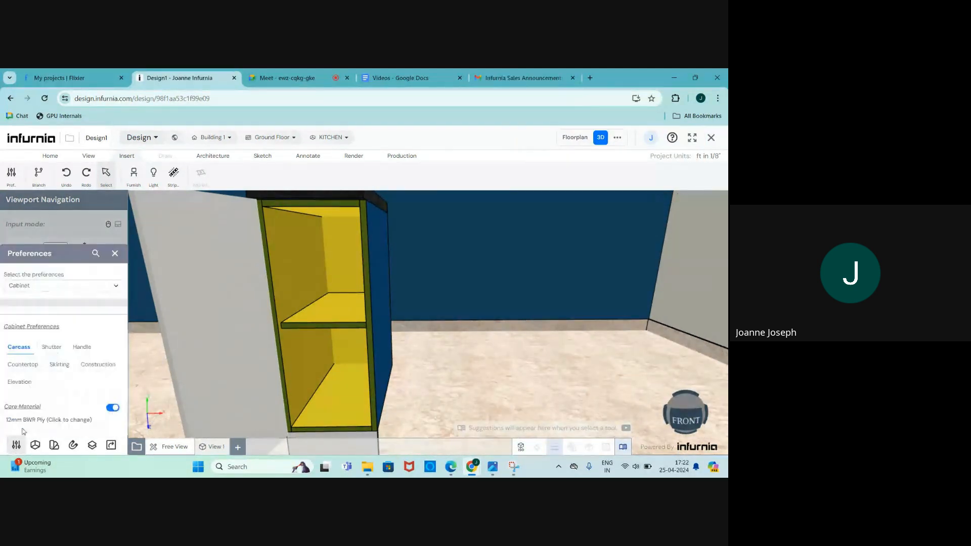
scroll(36, 369, down, 5)
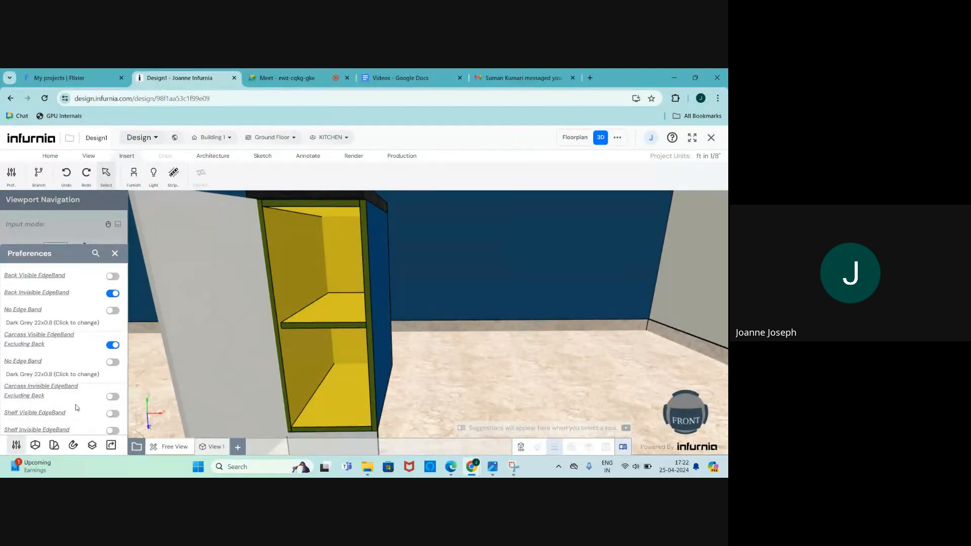
click(114, 414)
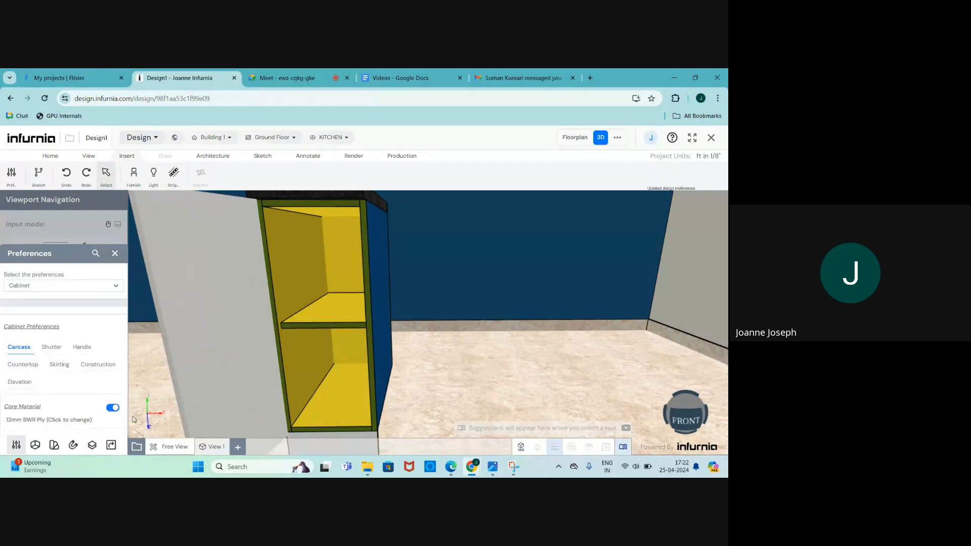
scroll(73, 377, down, 5)
scroll(71, 389, down, 2)
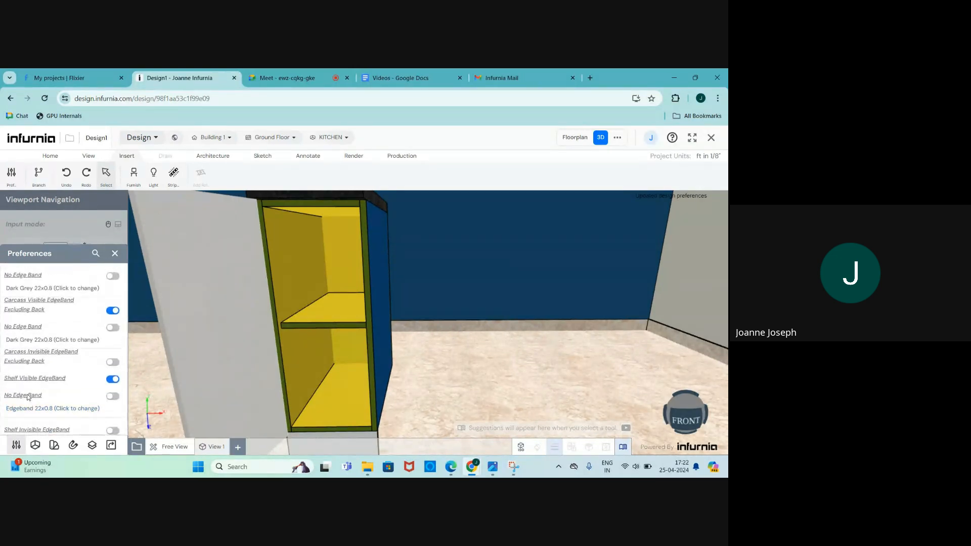
click(76, 419)
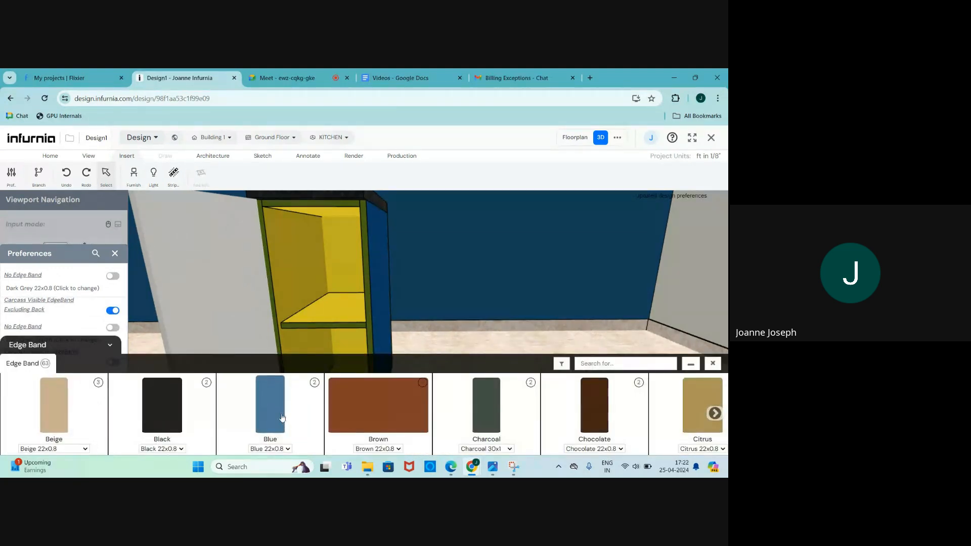
click(58, 412)
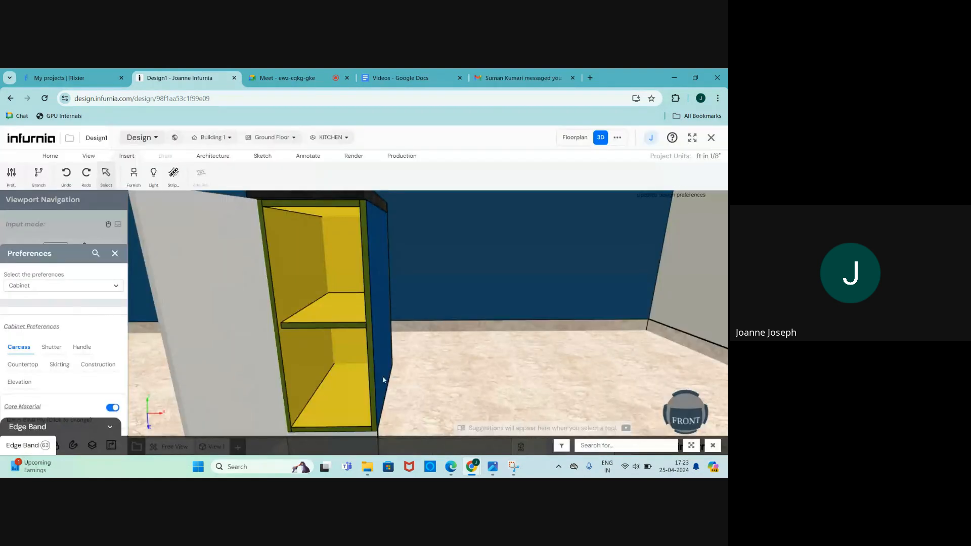
Step: Examine the cabinet's shutter from the front and side, and review the Carcass and Shutter preference settings
scroll(383, 380, down, 5)
scroll(354, 377, up, 4)
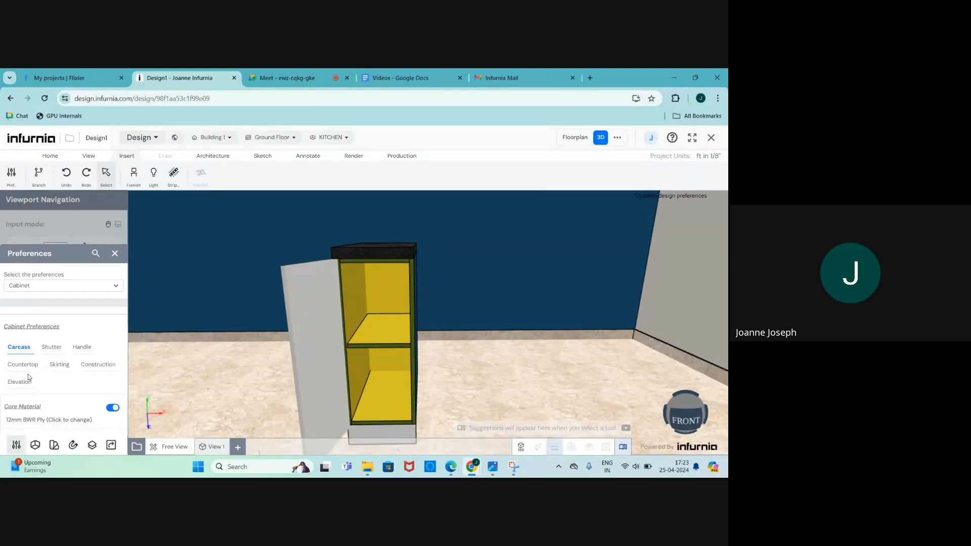
scroll(348, 312, down, 2)
scroll(338, 329, up, 3)
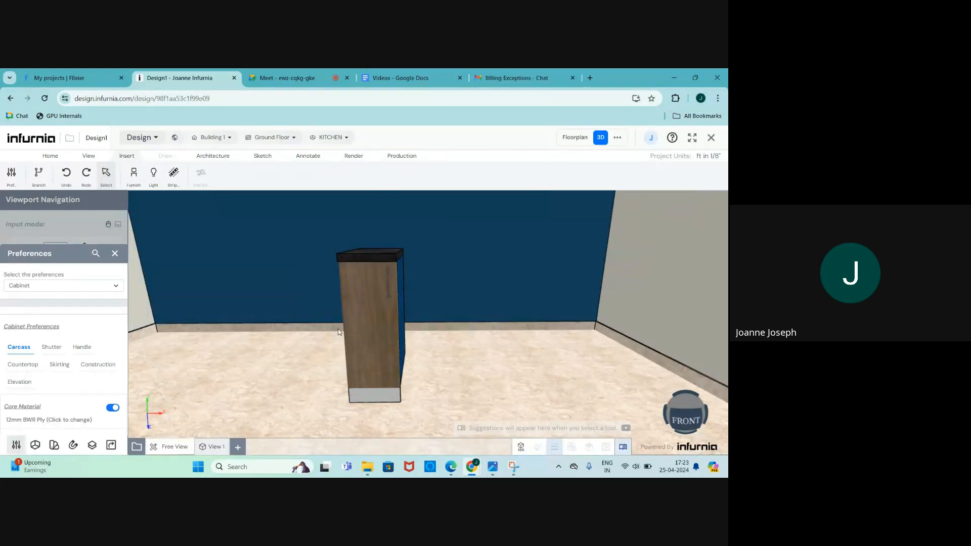
click(49, 349)
scroll(70, 333, down, 2)
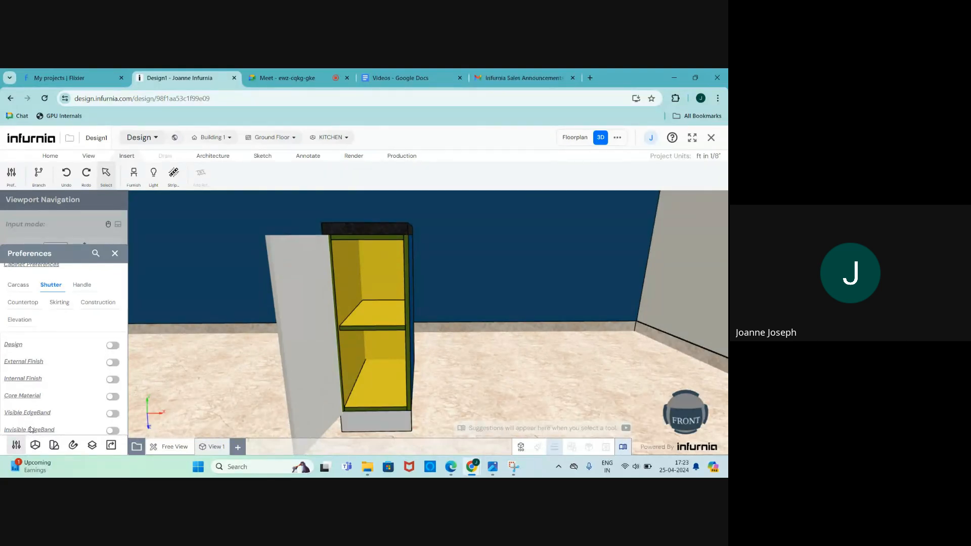
drag(377, 344, 448, 299)
scroll(447, 298, down, 3)
scroll(438, 302, up, 5)
scroll(437, 312, down, 3)
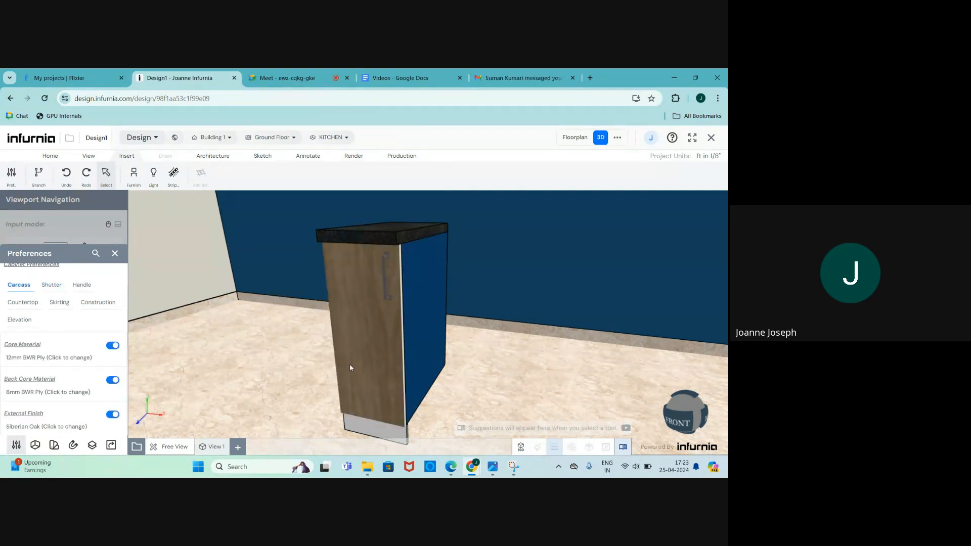
Step: Enable the Design preference for shutters and switch its catalogue from Wardrobe Drawer Shutters to Cabinet Shutter
click(52, 286)
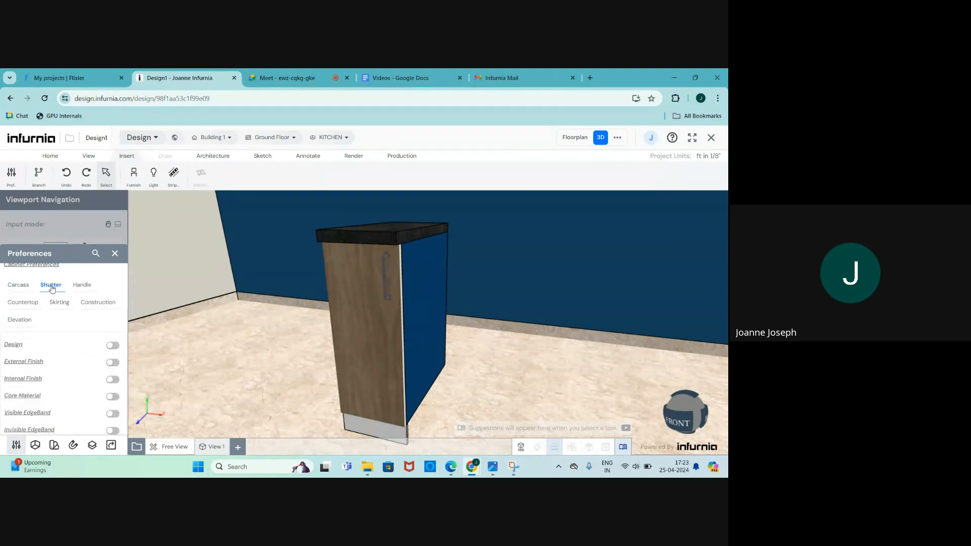
click(116, 347)
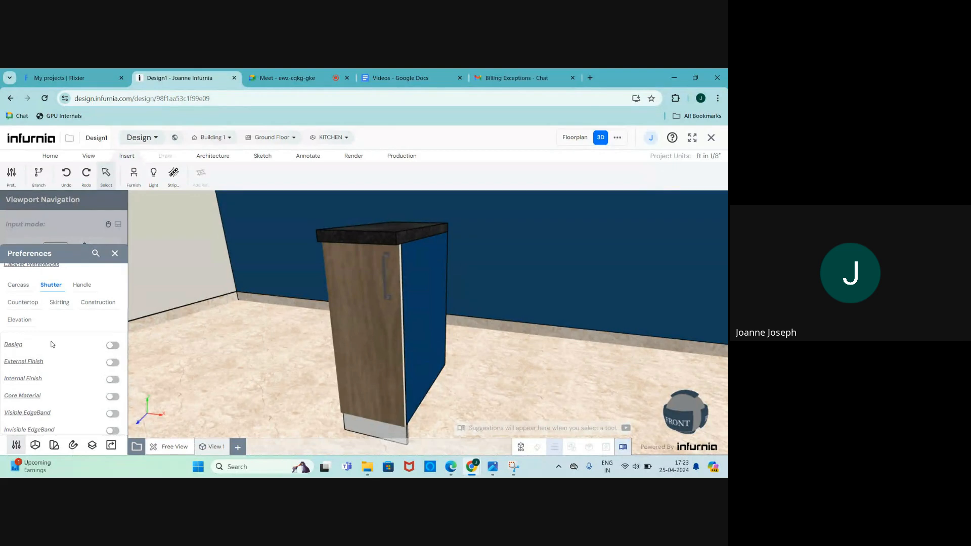
click(112, 363)
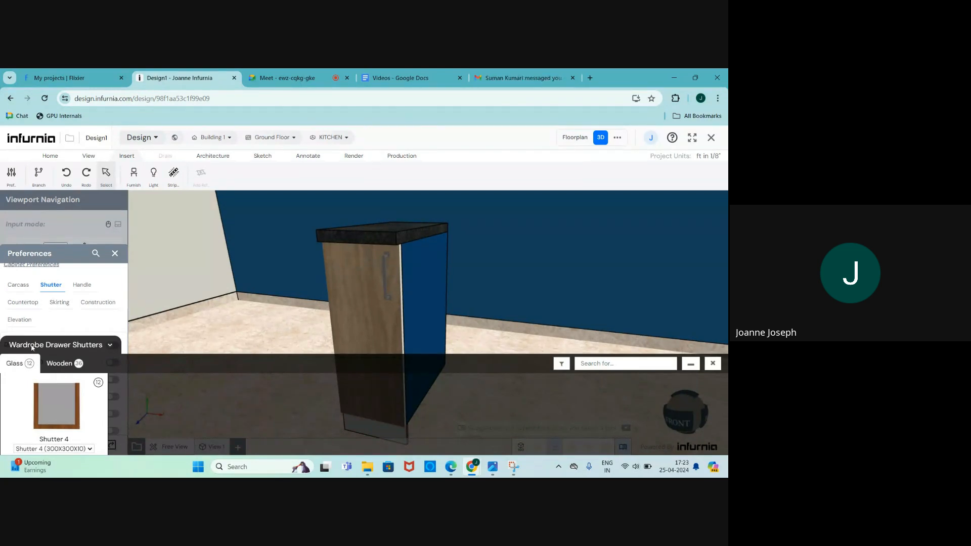
click(77, 346)
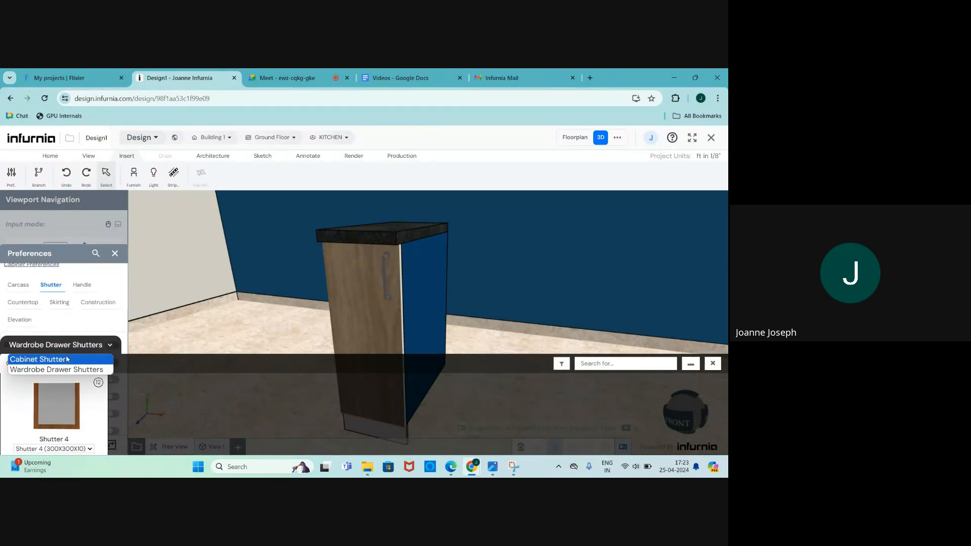
click(61, 362)
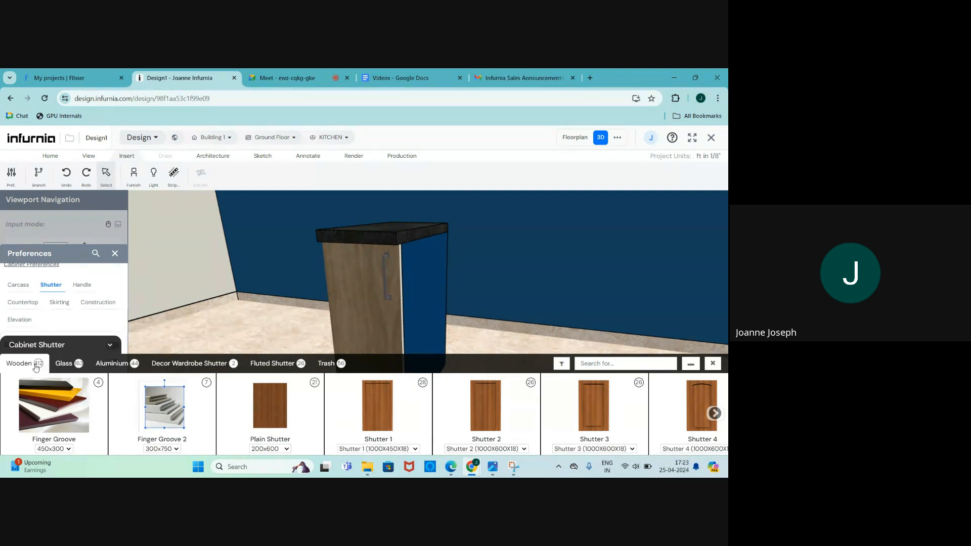
Step: Browse the glass, aluminium, decor and fluted shutters, and set the wooden Shutter 4 (1000X600X18) as the shutter design
click(64, 364)
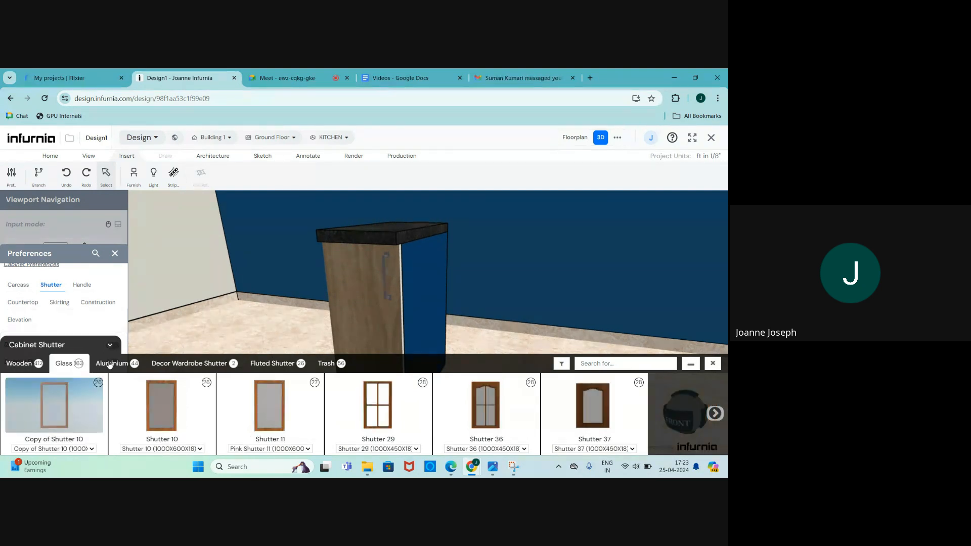
click(109, 364)
click(171, 368)
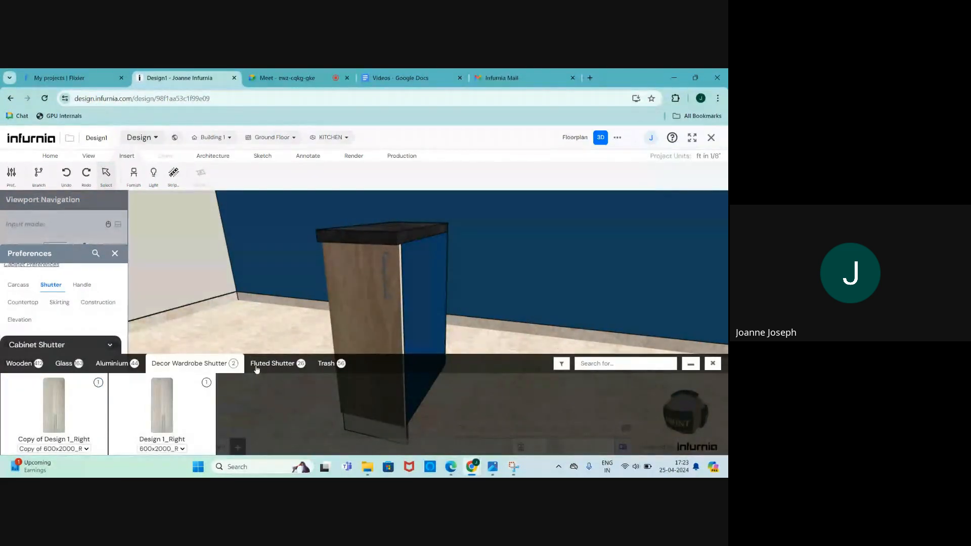
click(257, 366)
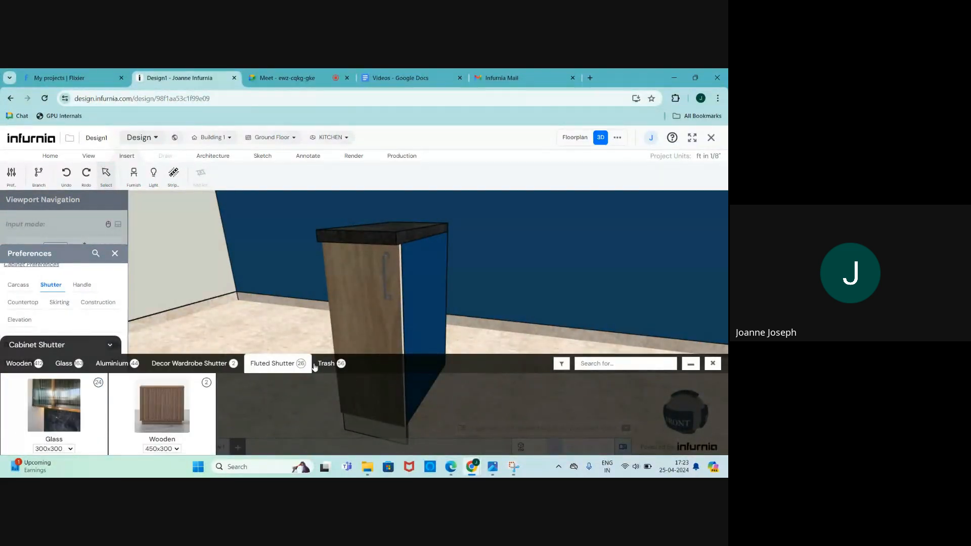
click(11, 364)
scroll(175, 423, down, 5)
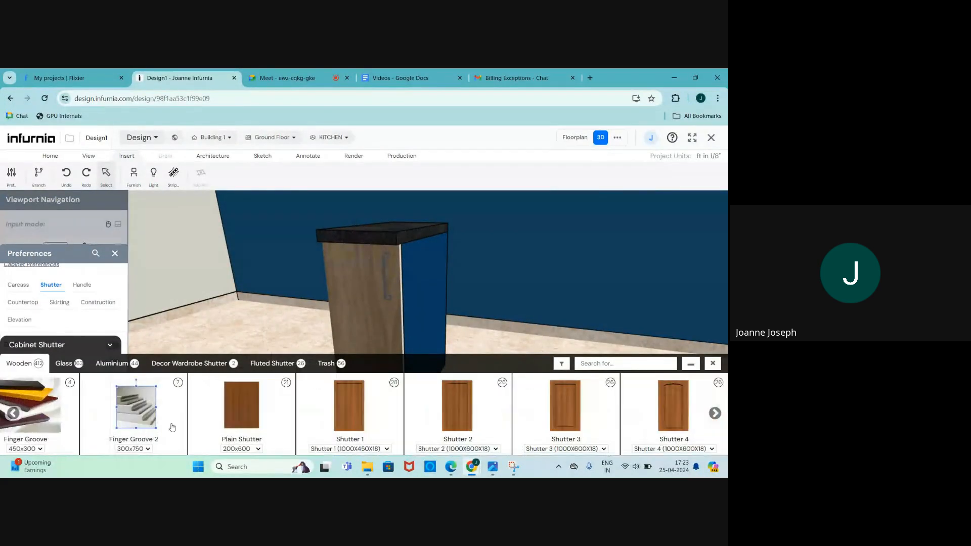
scroll(175, 424, down, 1)
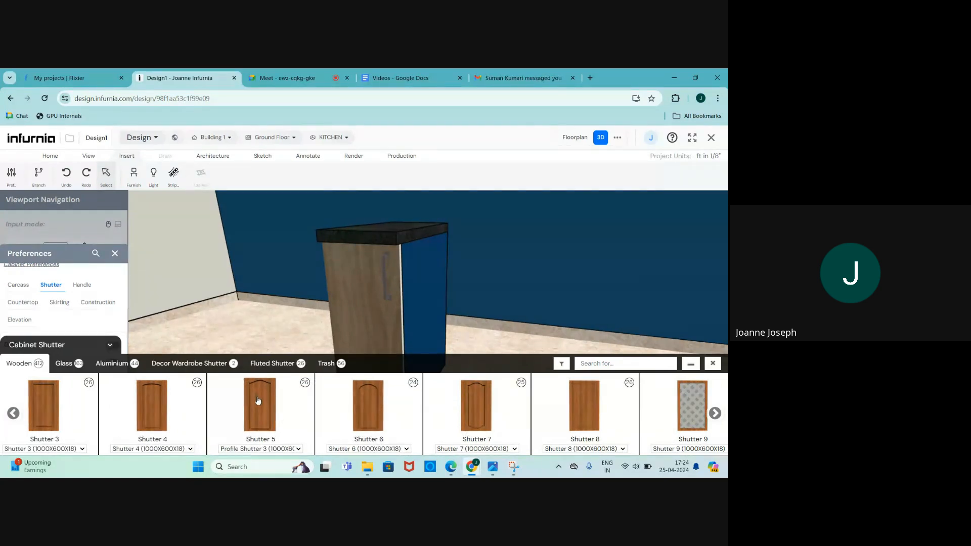
click(154, 413)
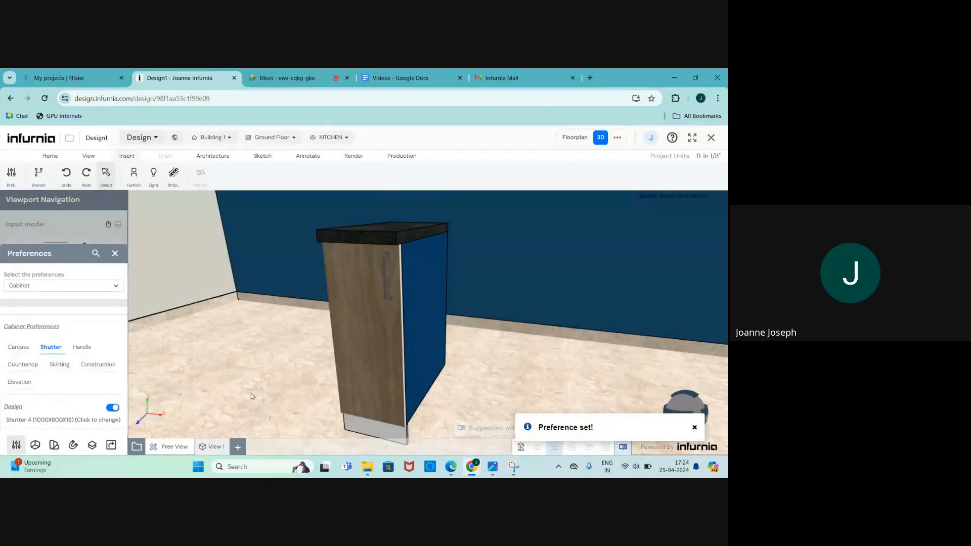
Step: Enable the shutter's External Finish preference and set it to the solid laminate Almond
scroll(59, 389, down, 2)
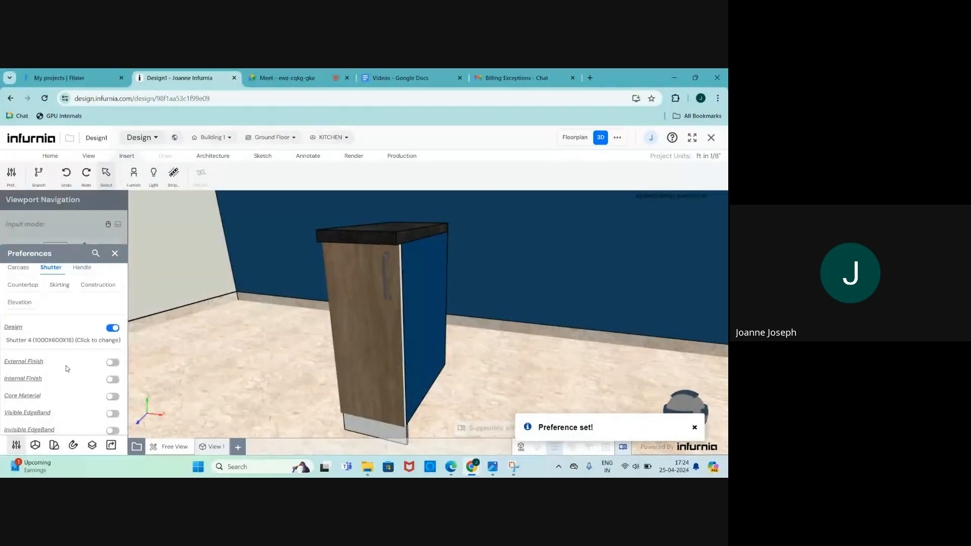
click(113, 363)
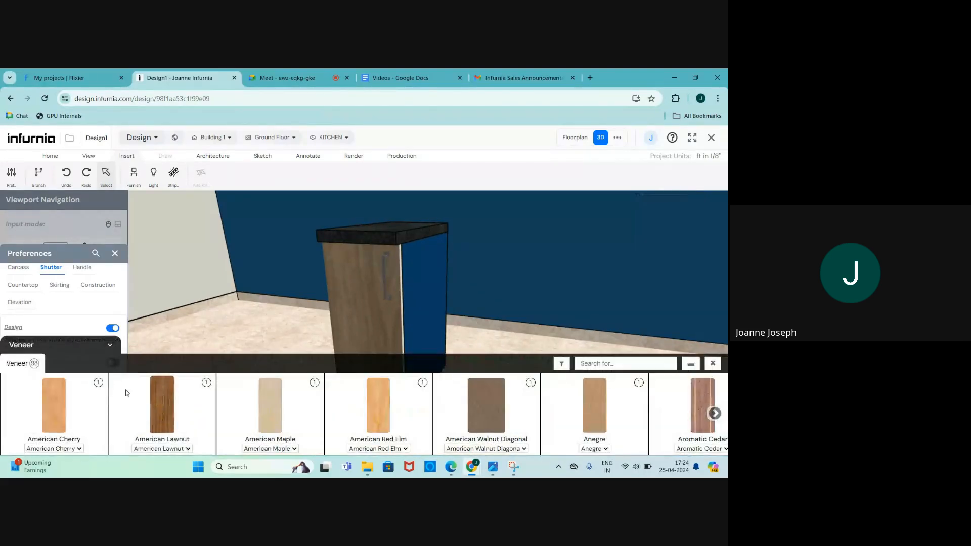
click(70, 346)
click(64, 380)
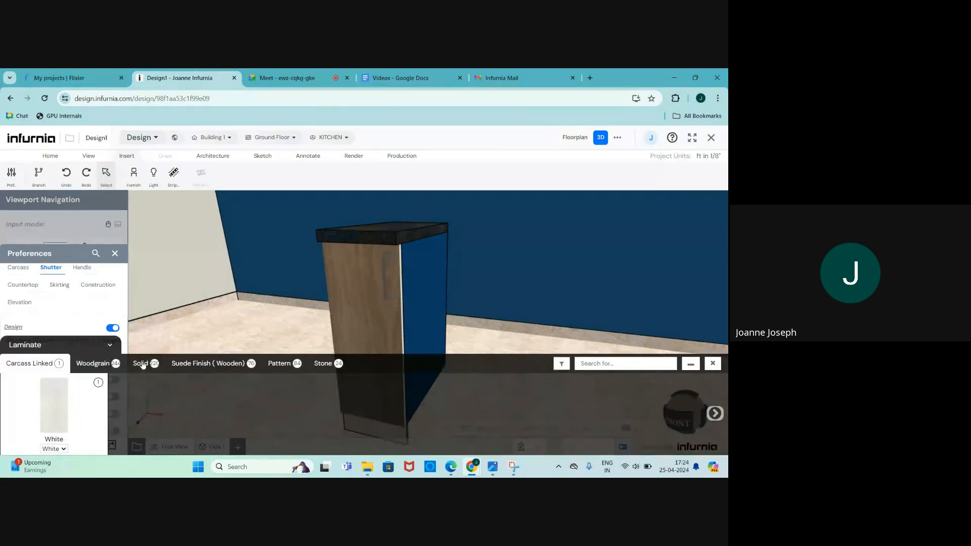
click(142, 364)
scroll(148, 414, right, 2)
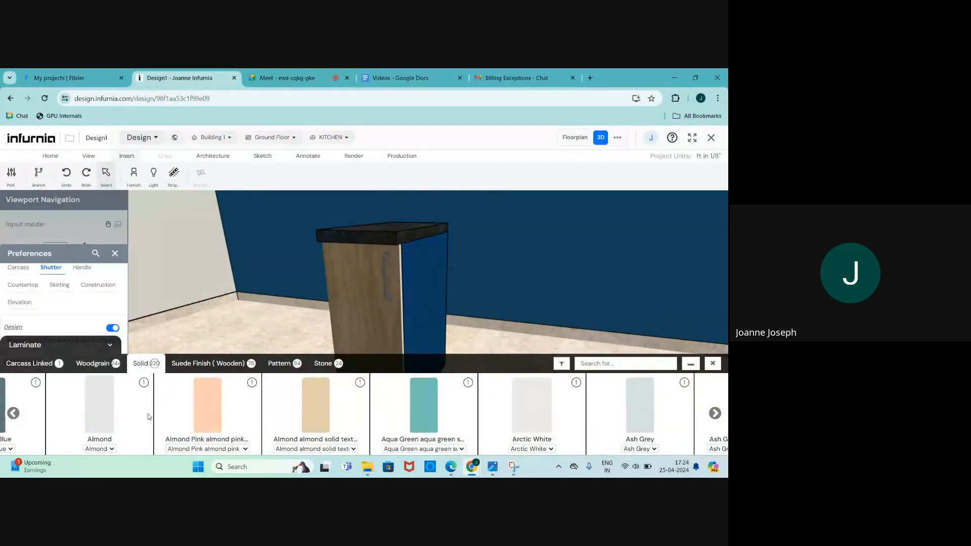
scroll(148, 414, left, 1)
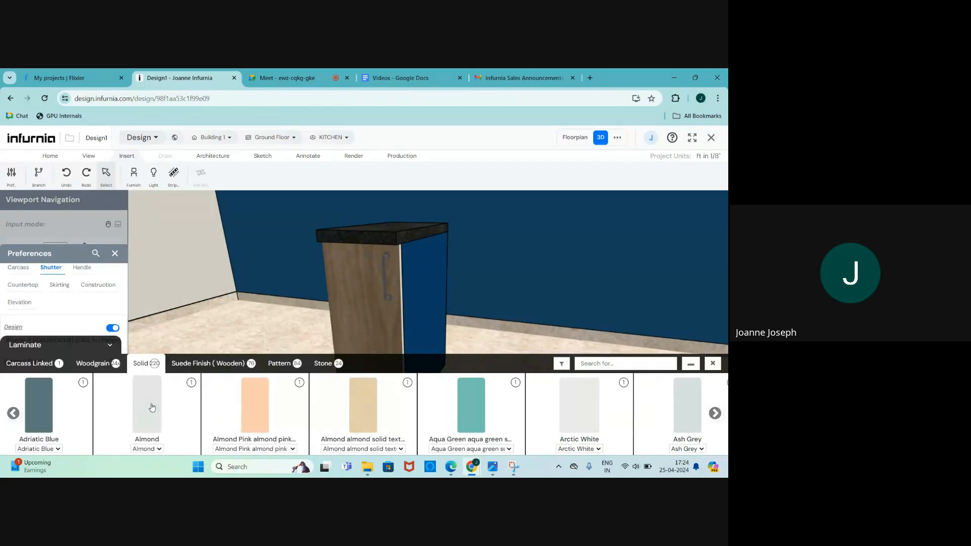
click(151, 407)
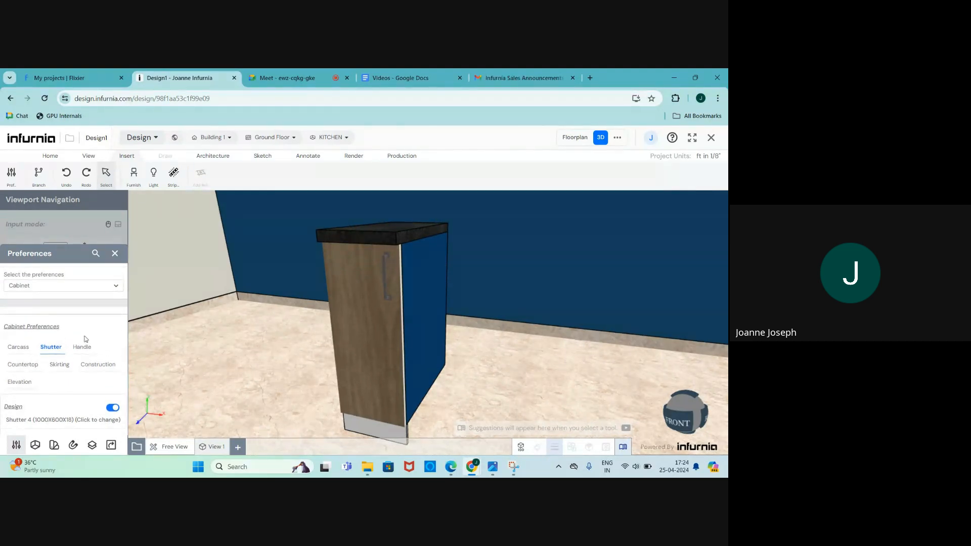
Step: Close the preferences and place a Base Unit 1 Shutter from the kitchen base units beside the existing cabinet
click(116, 254)
click(134, 174)
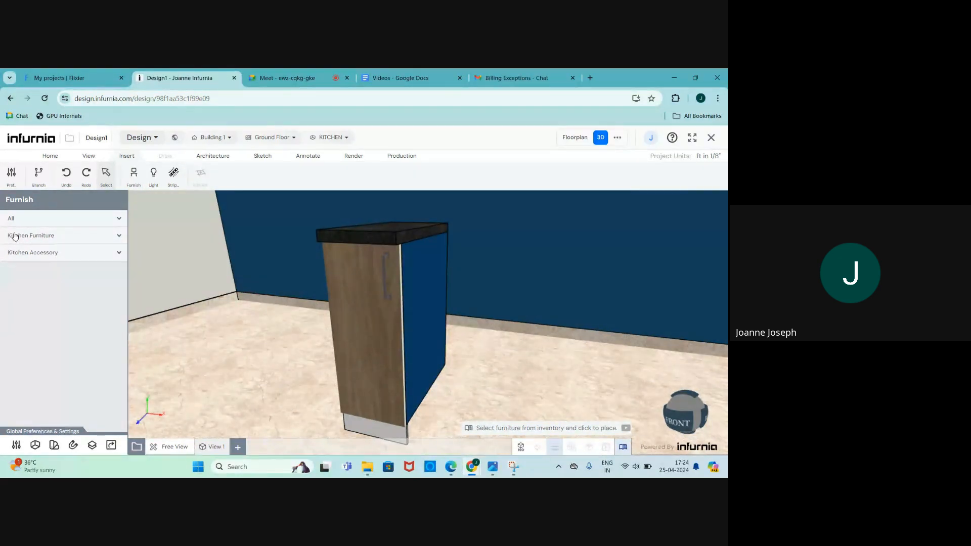
click(21, 240)
click(26, 252)
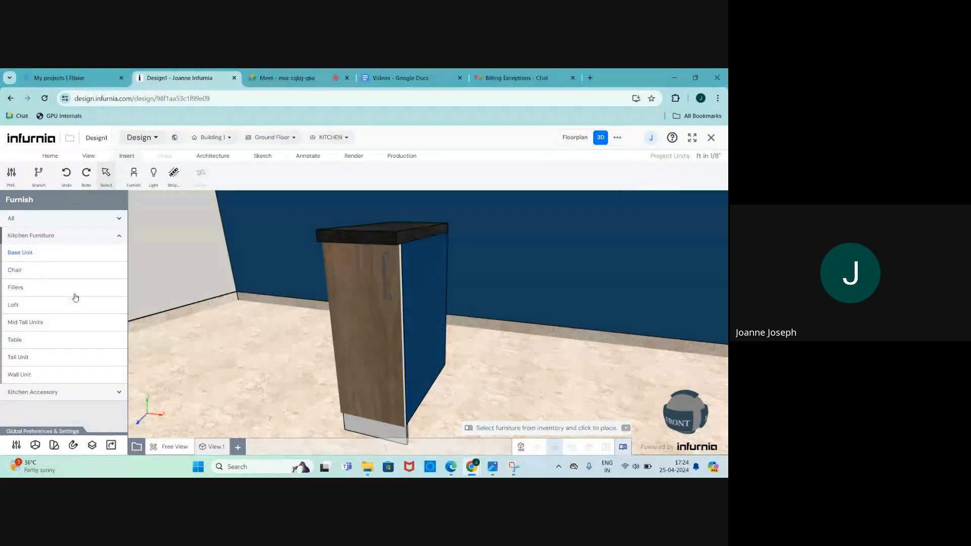
click(69, 408)
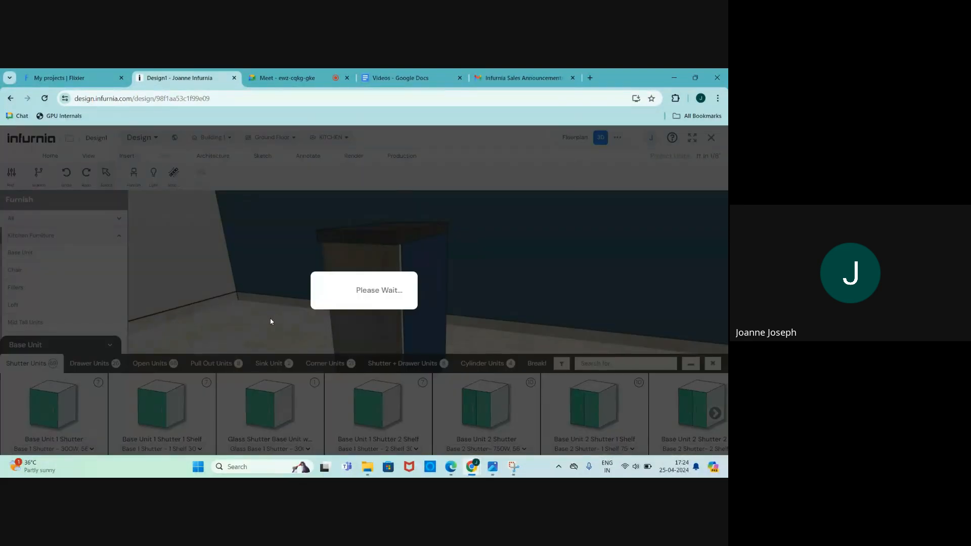
scroll(270, 322, down, 3)
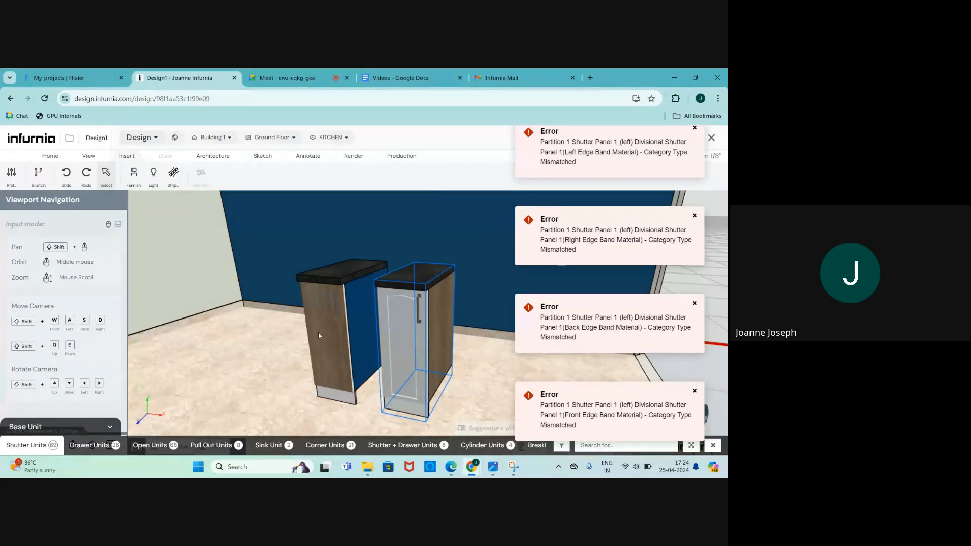
click(422, 395)
Step: Move the older cabinet toward the side wall, shift the new base unit next to it, and close the base unit catalogue
drag(329, 339, 227, 334)
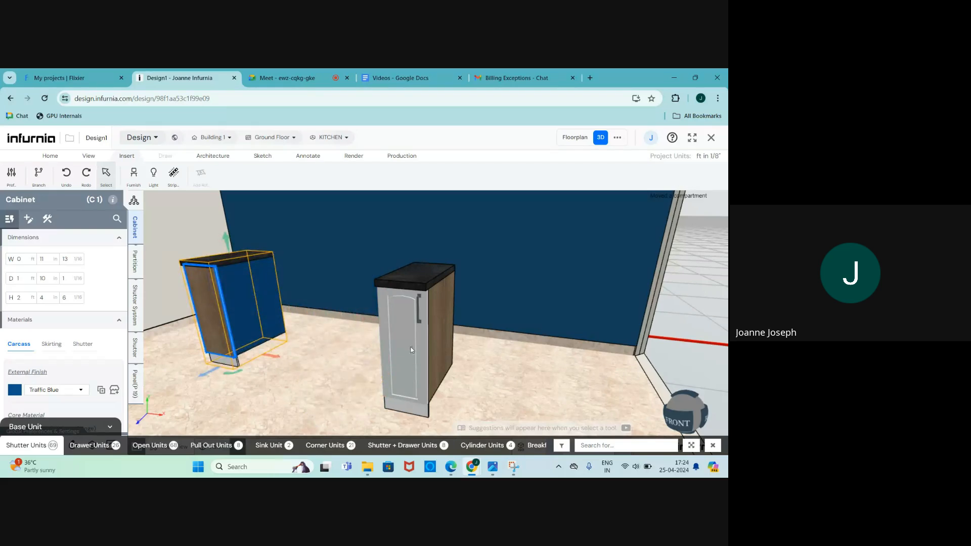
drag(412, 350, 234, 342)
scroll(245, 336, up, 4)
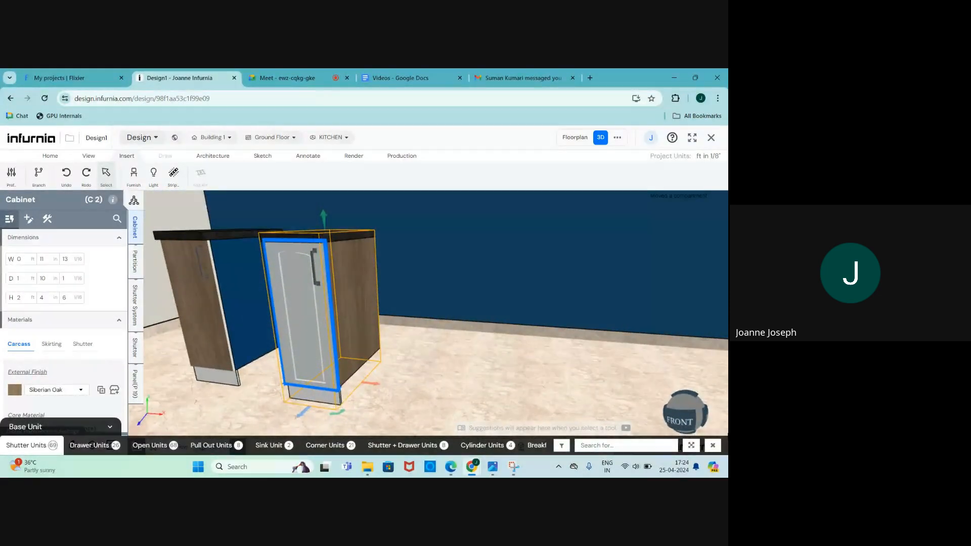
click(712, 446)
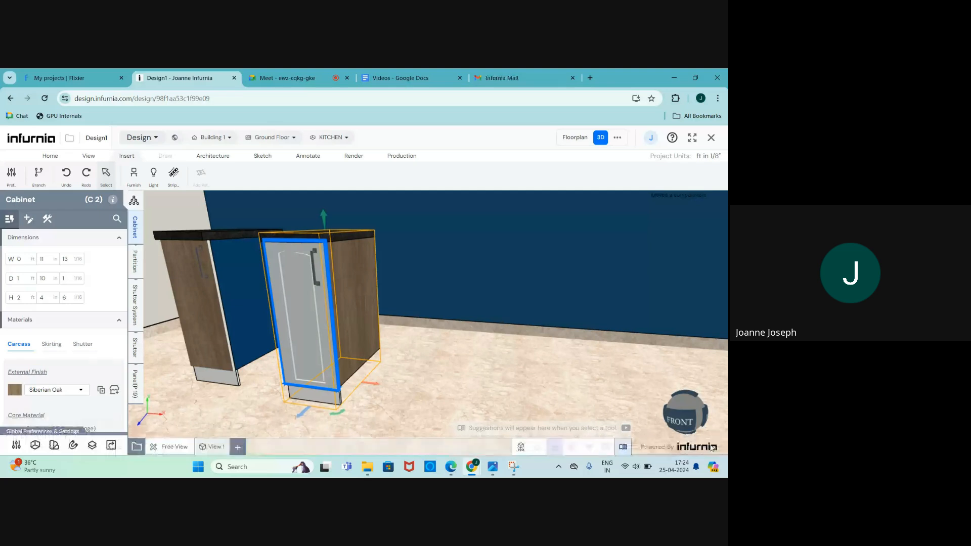
Step: Review the carcass and shutter settings in the cabinet preferences against the new base unit
click(14, 439)
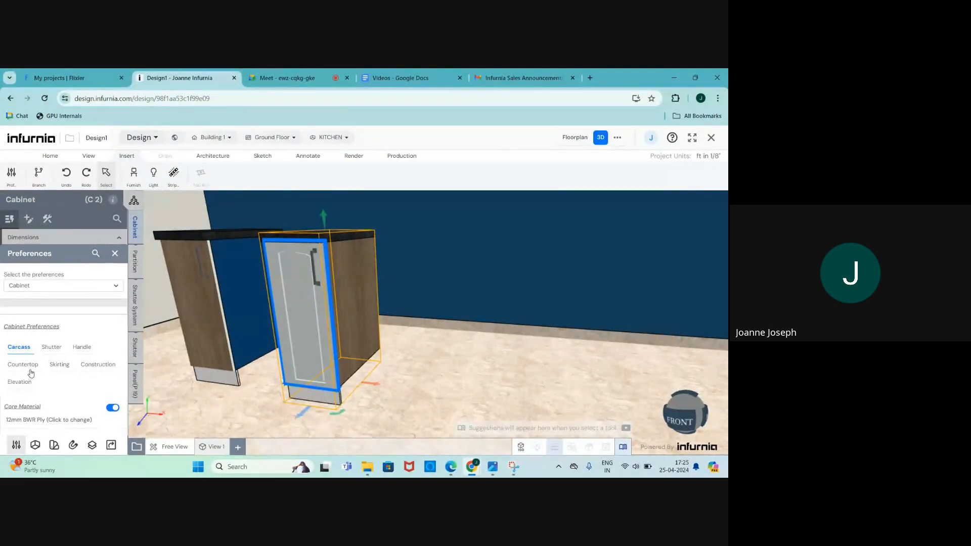
scroll(57, 357, down, 2)
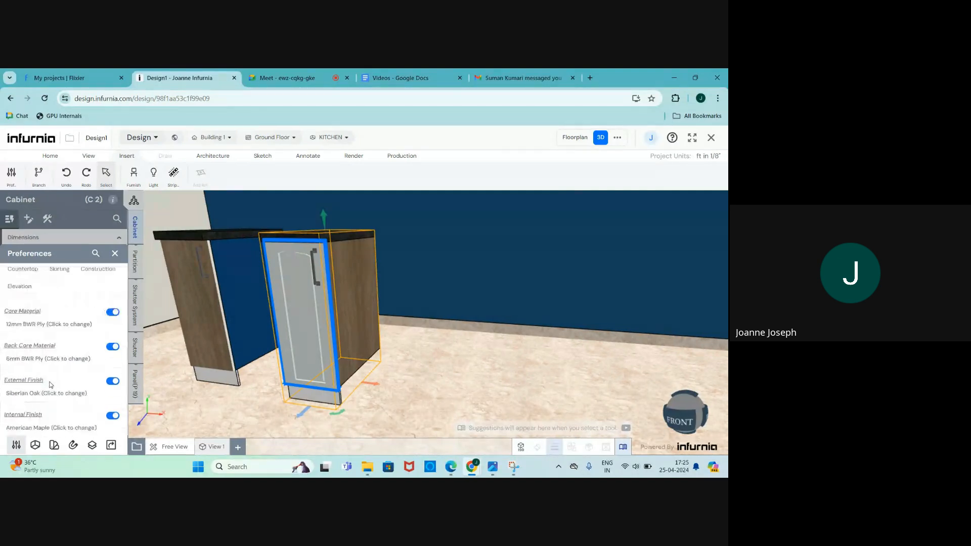
scroll(58, 287, up, 2)
click(50, 300)
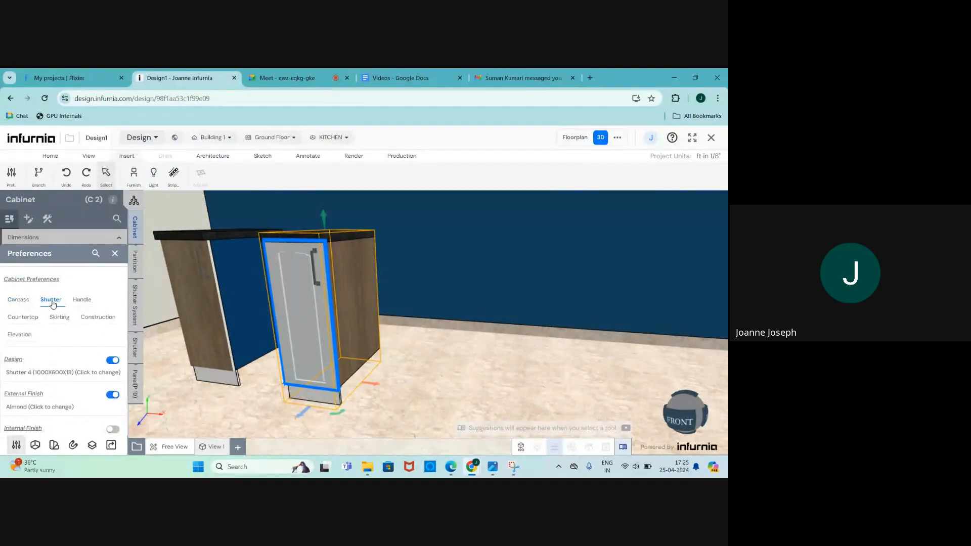
scroll(51, 394, down, 2)
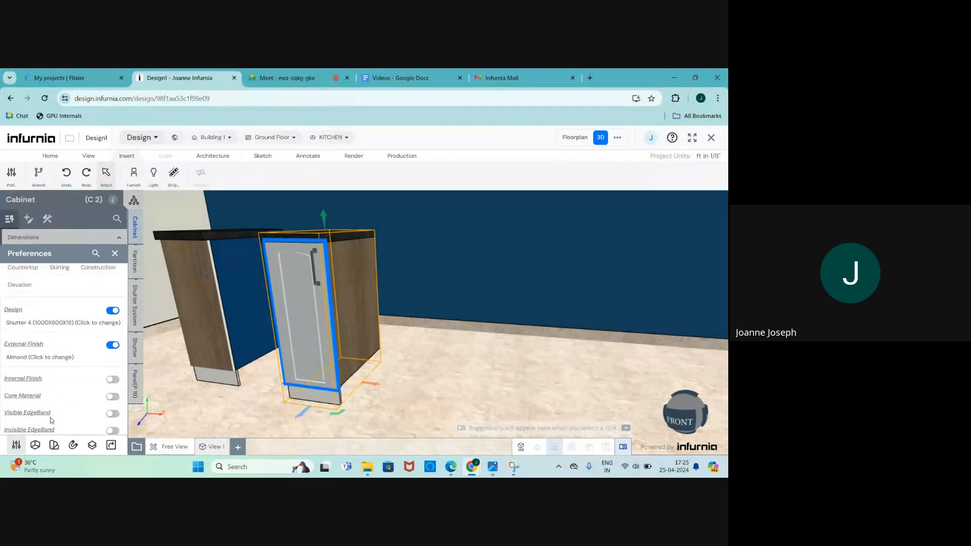
scroll(353, 364, up, 3)
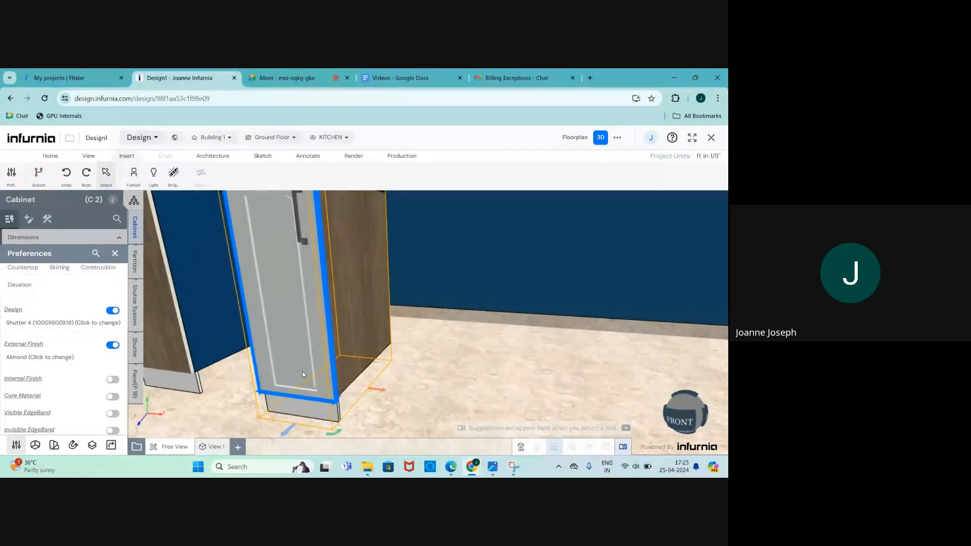
Step: Swing open the new base unit's shutter to inspect the cabinet interior, and close the shutter again
double_click(303, 372)
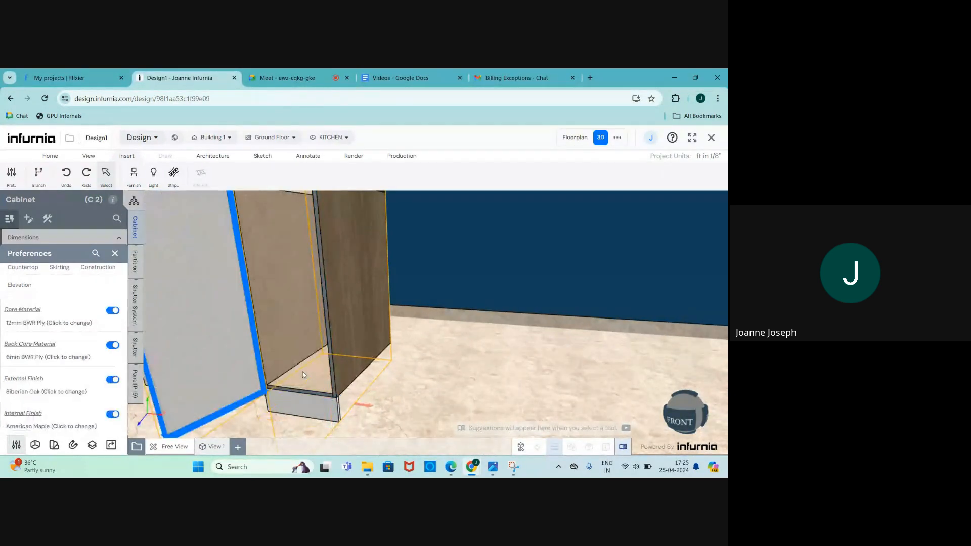
click(479, 369)
scroll(532, 362, down, 4)
scroll(357, 327, up, 5)
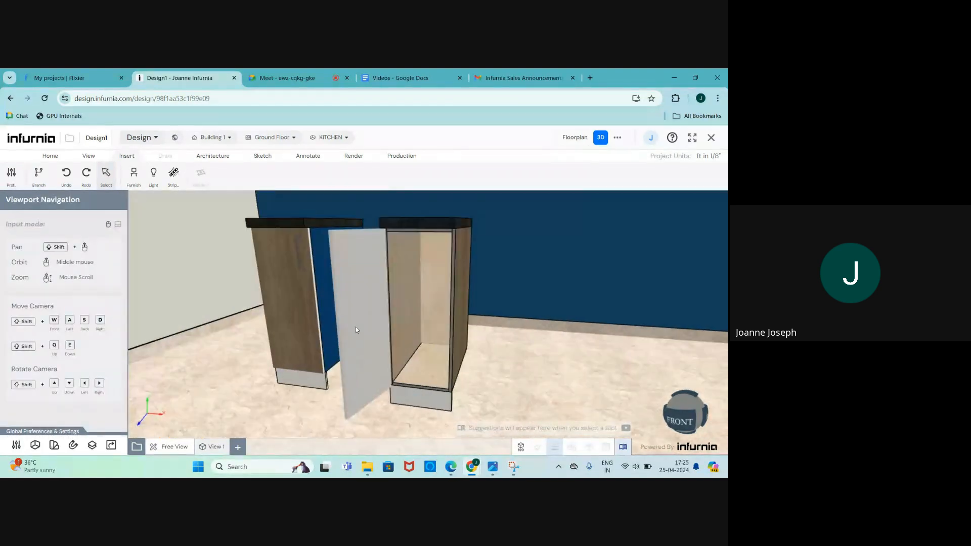
scroll(350, 411, down, 5)
double_click(348, 375)
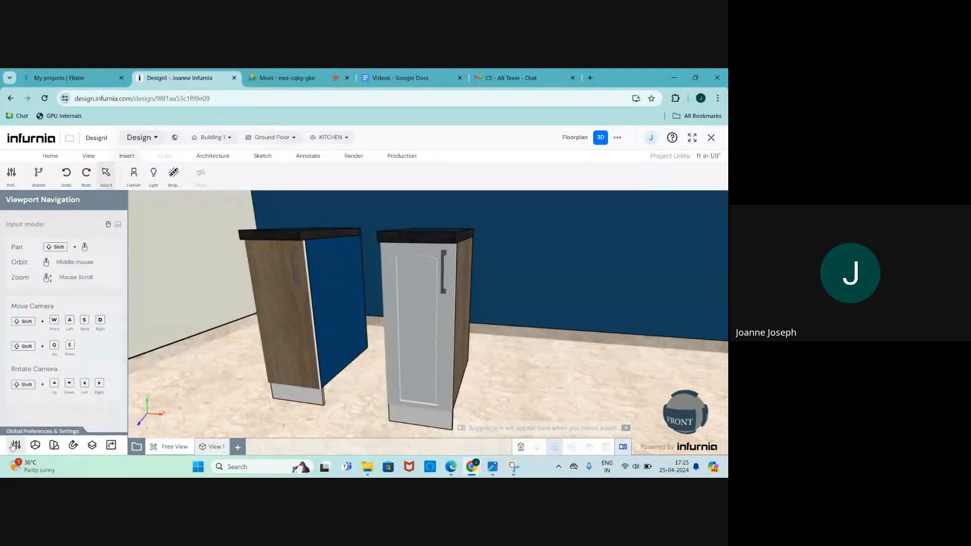
Step: Open the handle settings of the cabinet preferences and enable the Shutter Handle preference
click(17, 444)
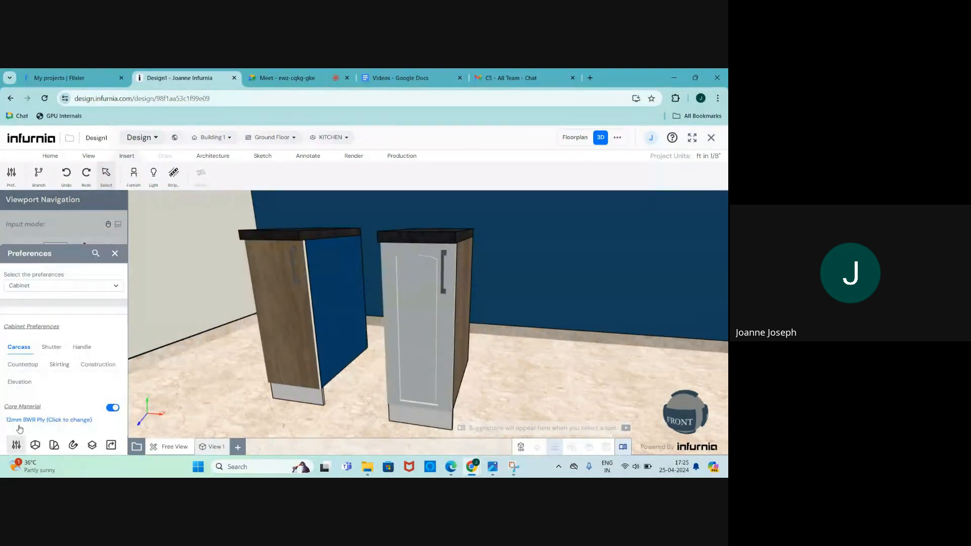
click(50, 347)
scroll(34, 360, down, 1)
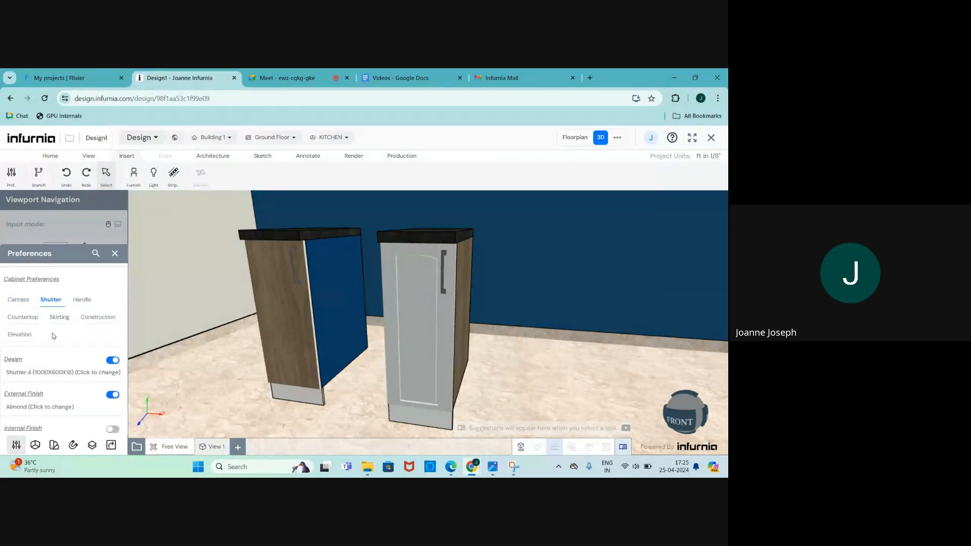
click(81, 300)
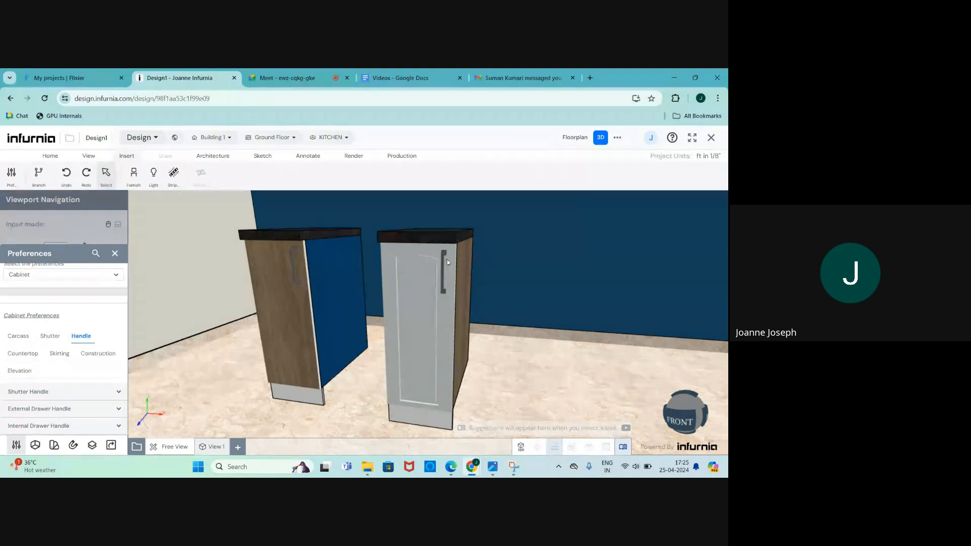
click(62, 394)
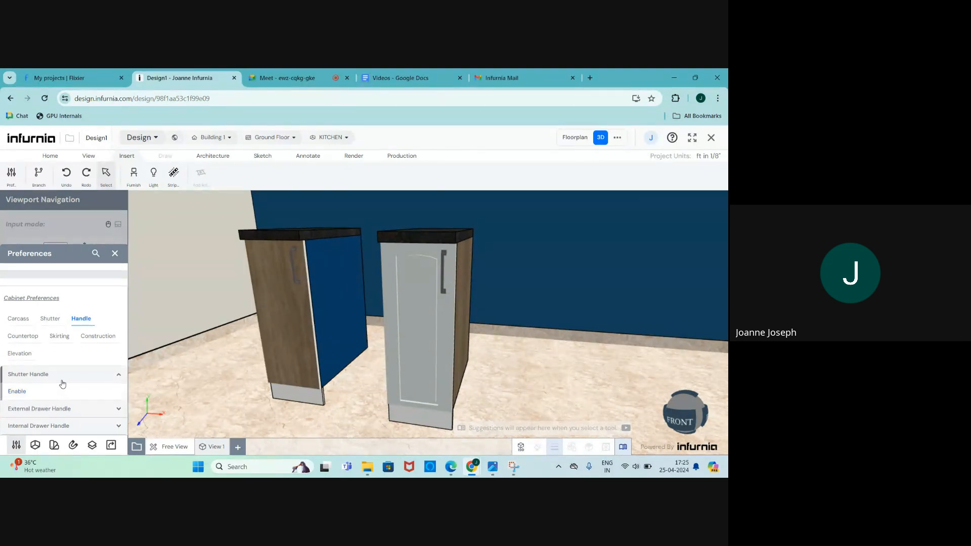
click(15, 393)
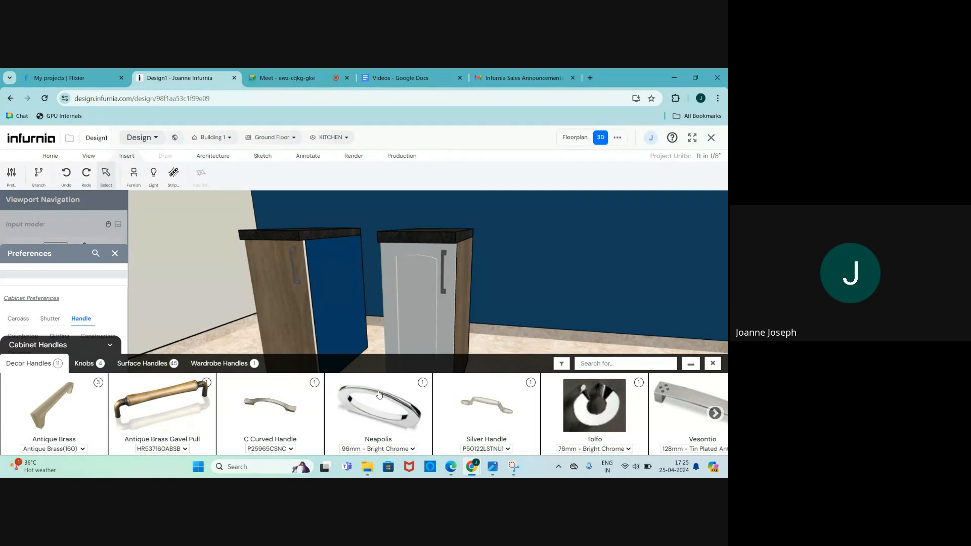
Step: Browse the decor handles, knobs, surface handles and wardrobe handles in the Cabinet Handles catalogue
scroll(374, 401, right, 2)
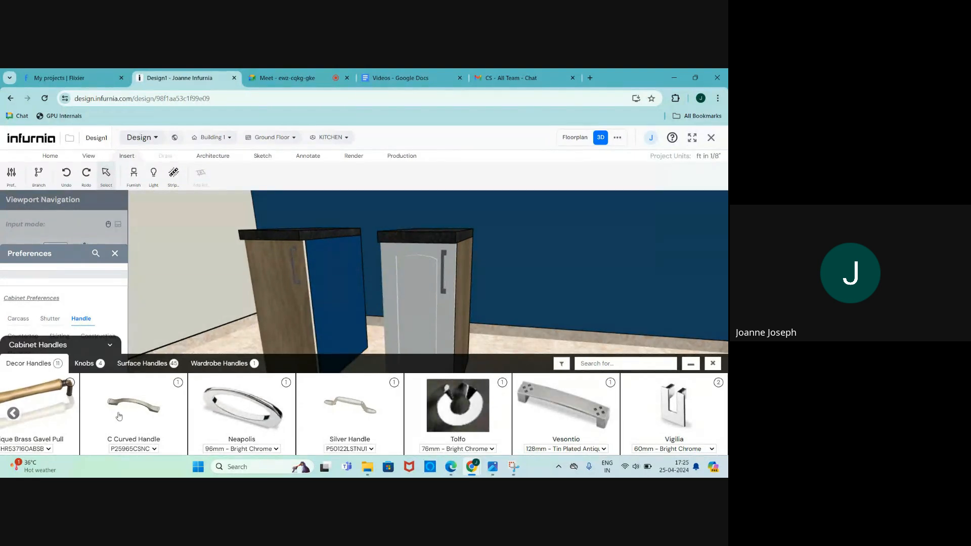
click(83, 364)
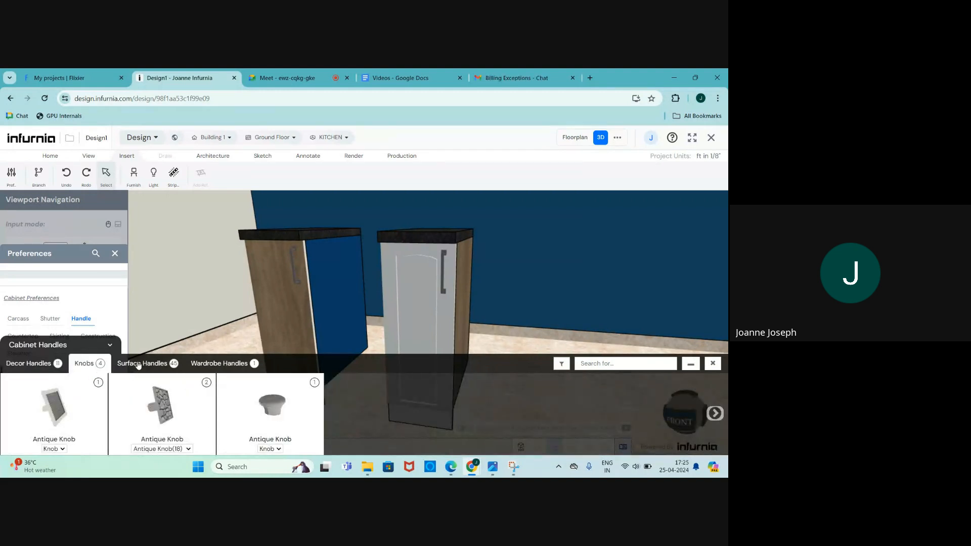
click(136, 363)
click(216, 364)
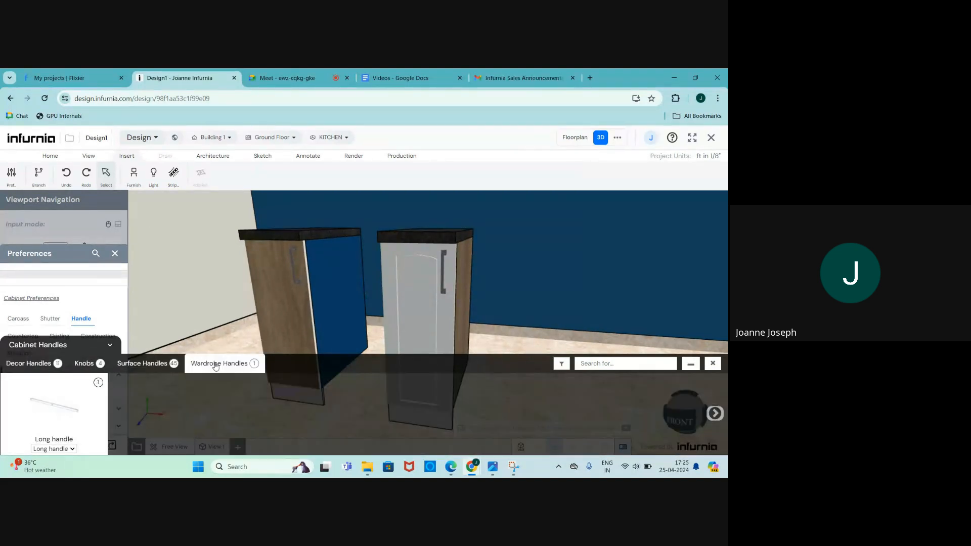
click(21, 366)
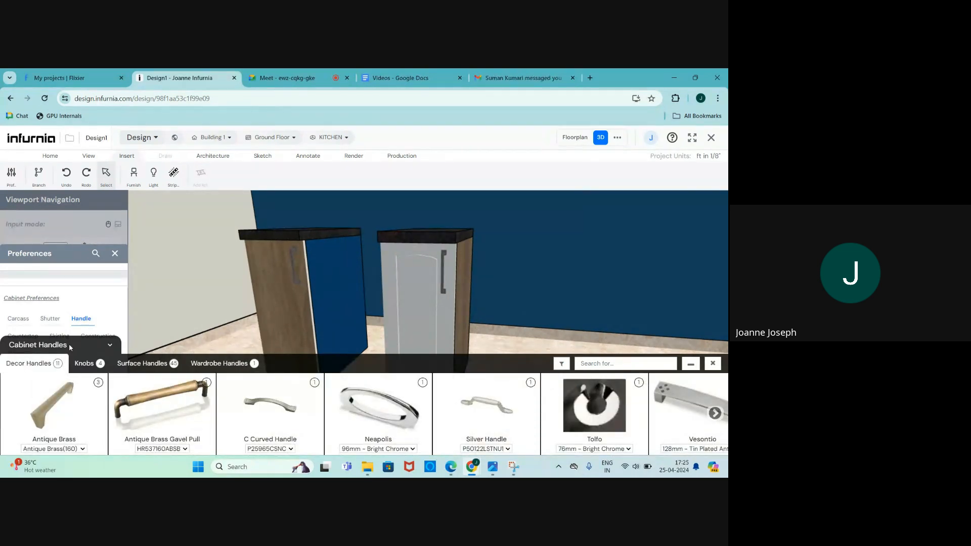
Step: Browse the Profile and Gola Handles catalogue and set the kitchen gola J Profile in Anodised Silver as the shutter handle
click(110, 346)
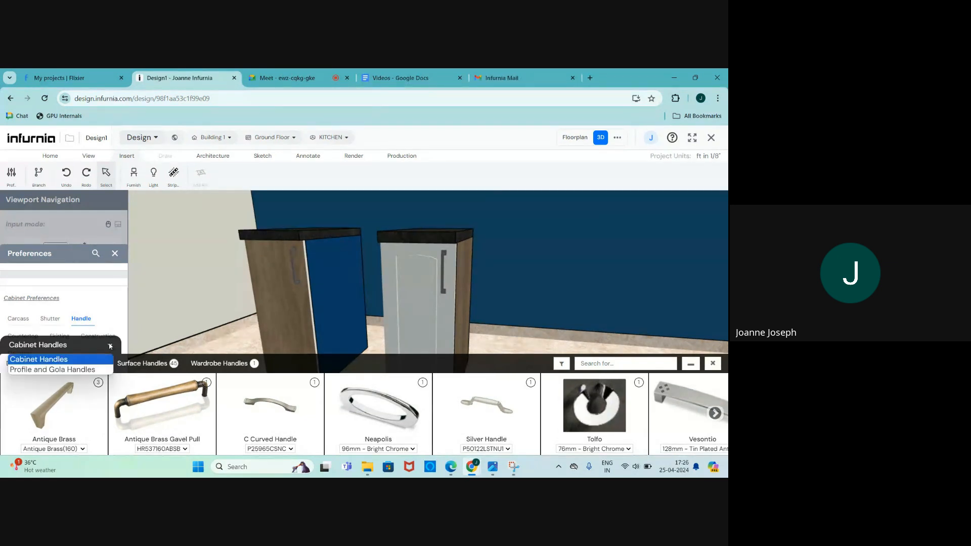
click(65, 369)
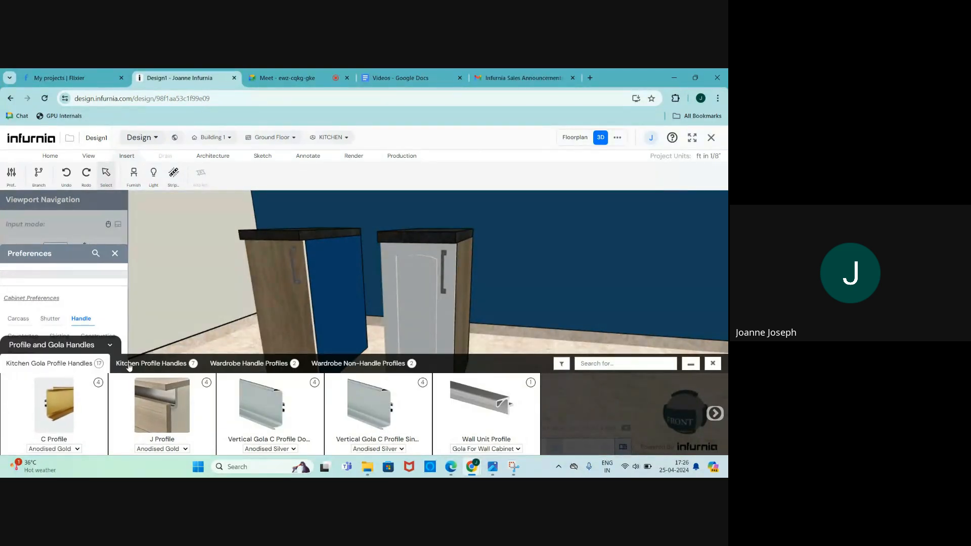
click(151, 363)
click(252, 366)
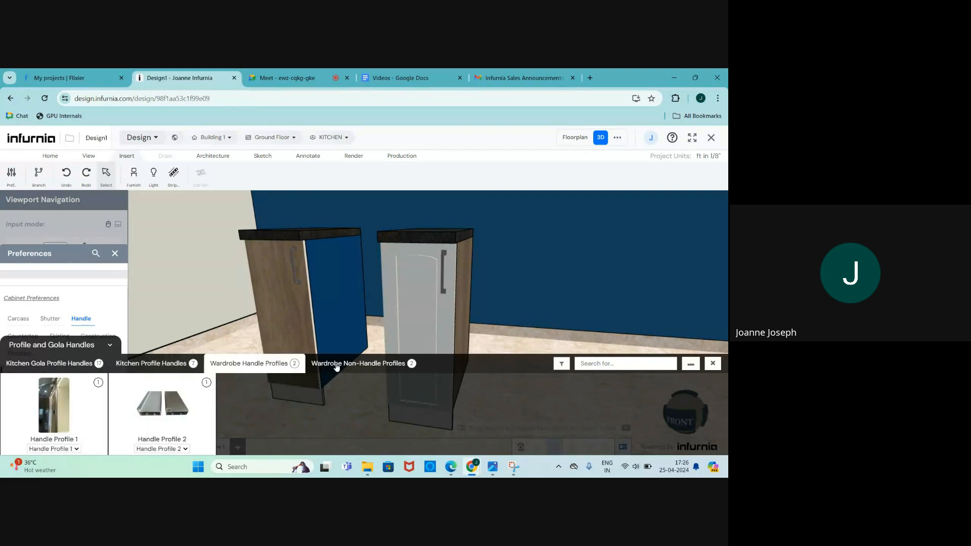
click(338, 366)
click(35, 363)
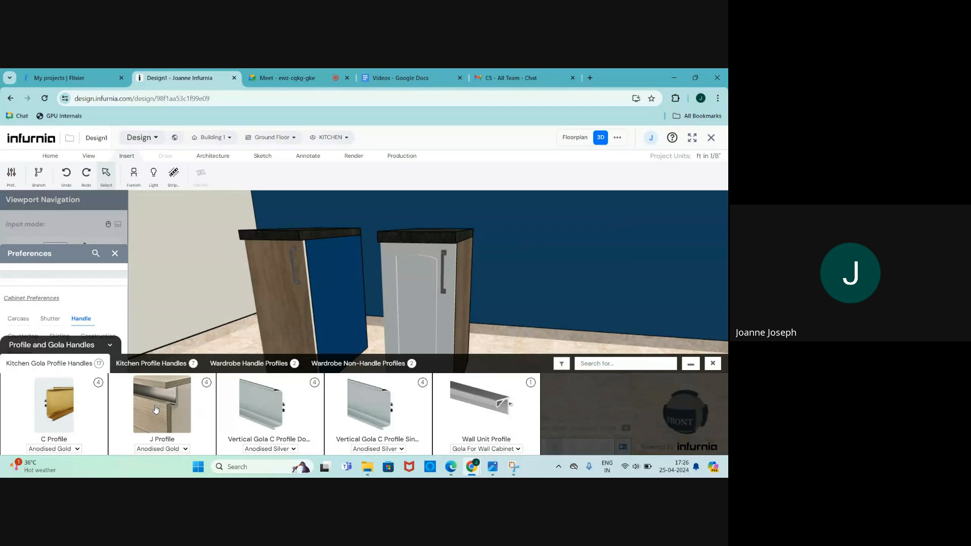
click(157, 449)
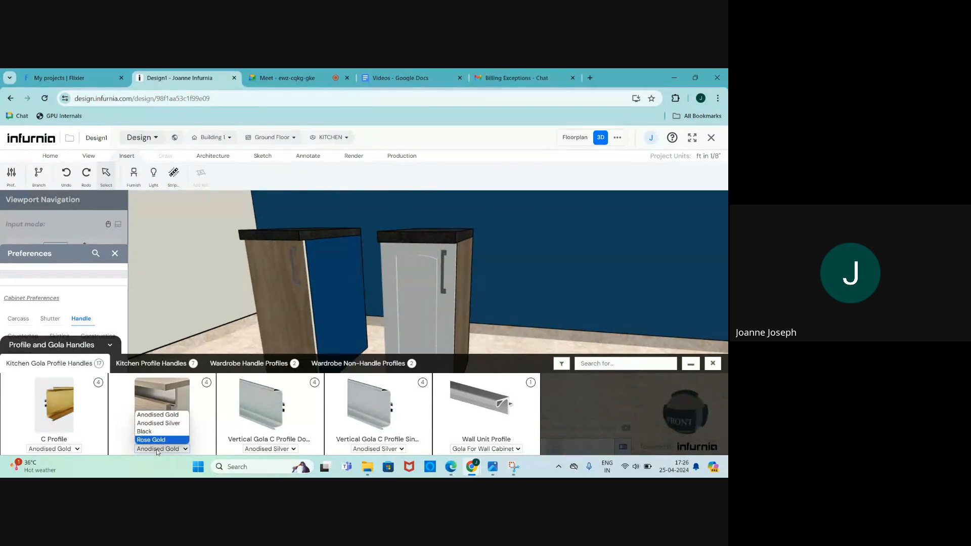
click(153, 423)
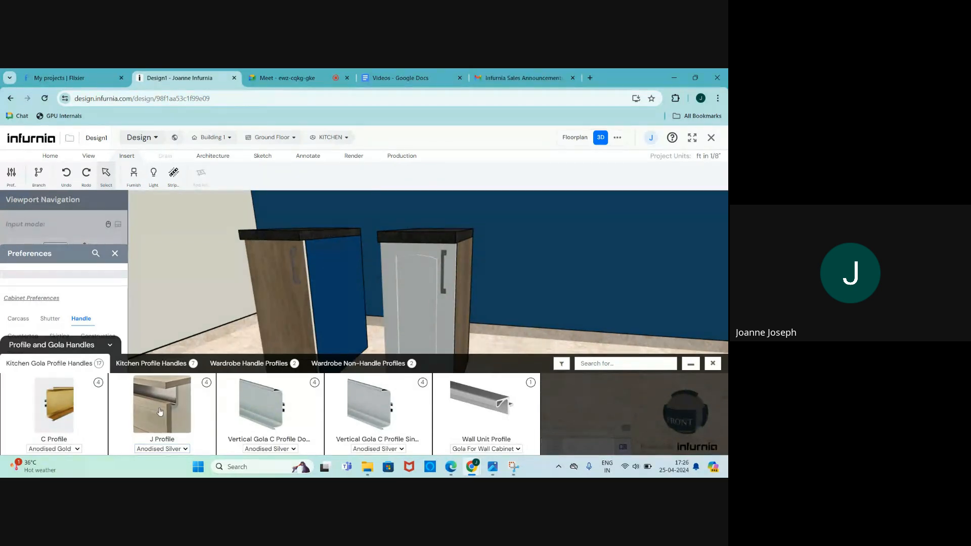
click(160, 411)
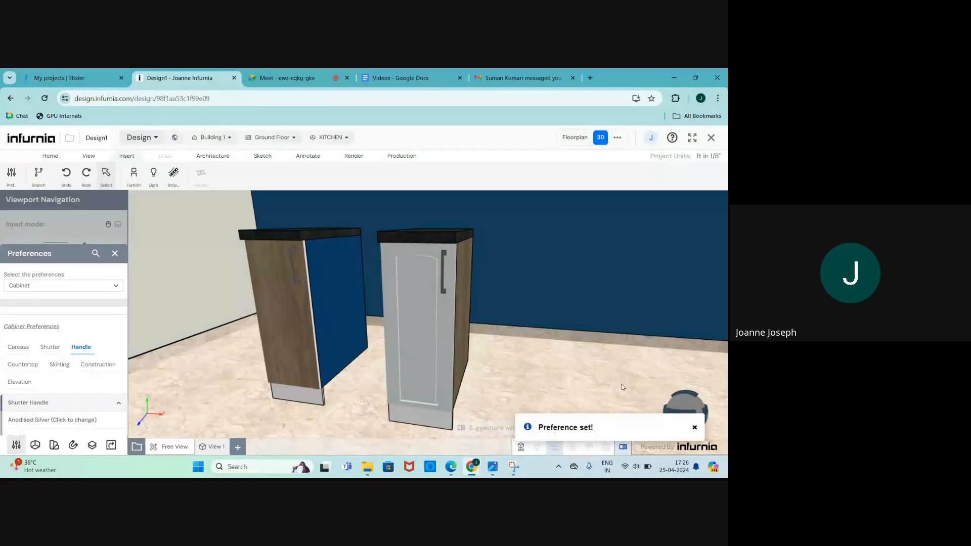
Step: Enable the External Drawer Handle preference and set it to the J Profile in Anodised Gold
scroll(49, 381, down, 1)
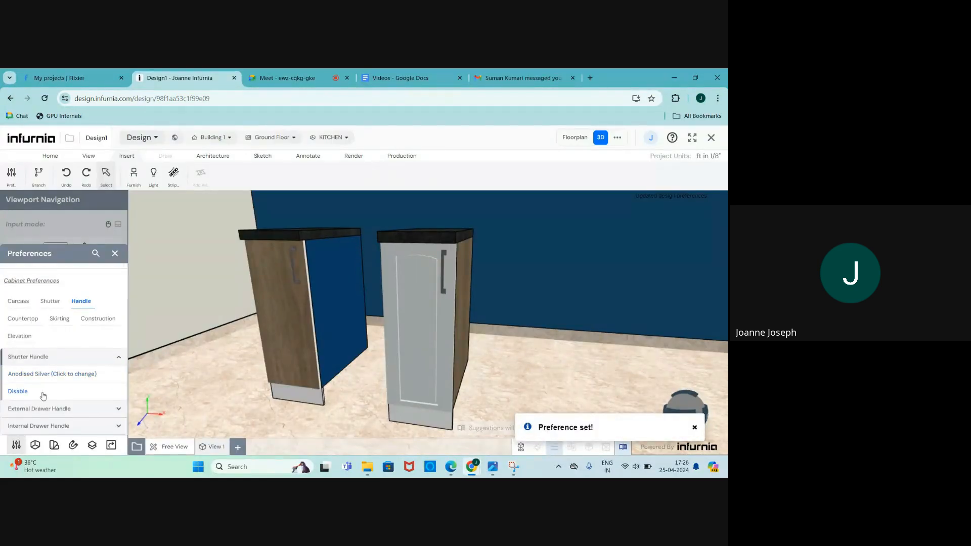
click(72, 411)
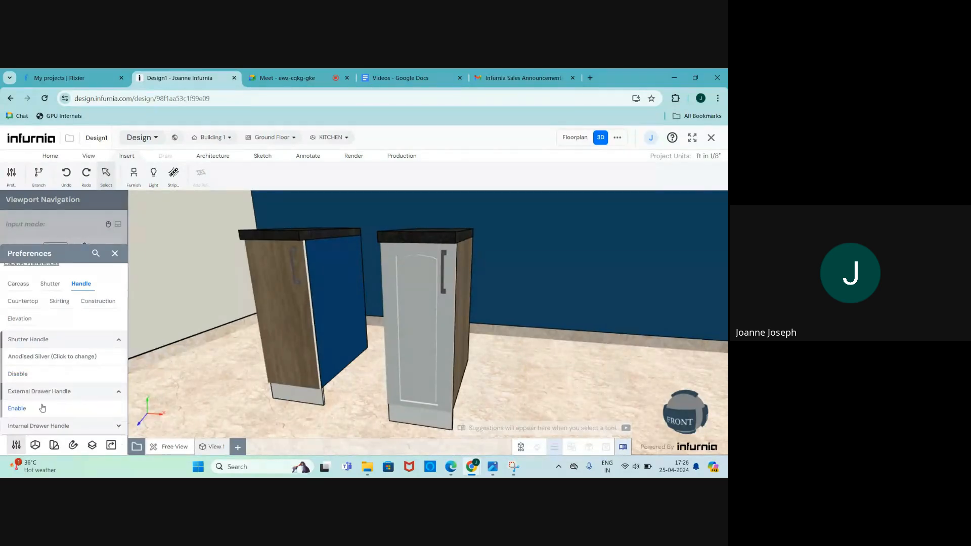
click(30, 410)
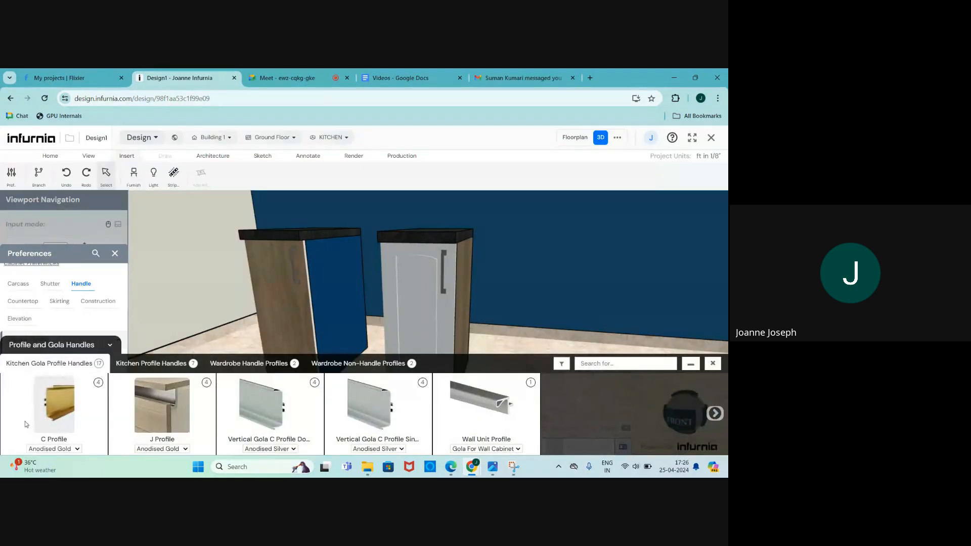
click(71, 347)
click(71, 347)
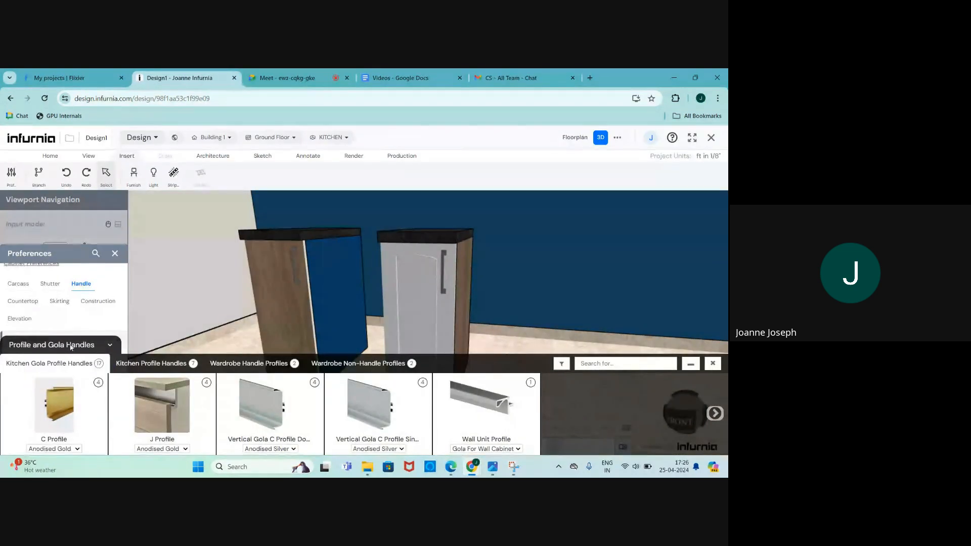
click(151, 405)
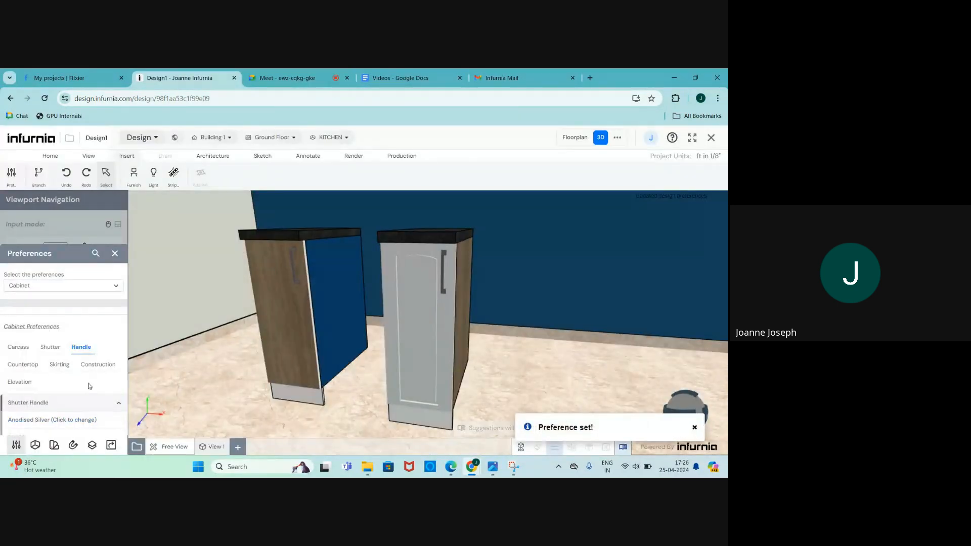
Step: Enable the Internal Drawer Handle preference and set it to a knob from the Cabinet Handles catalogue
scroll(87, 387, down, 1)
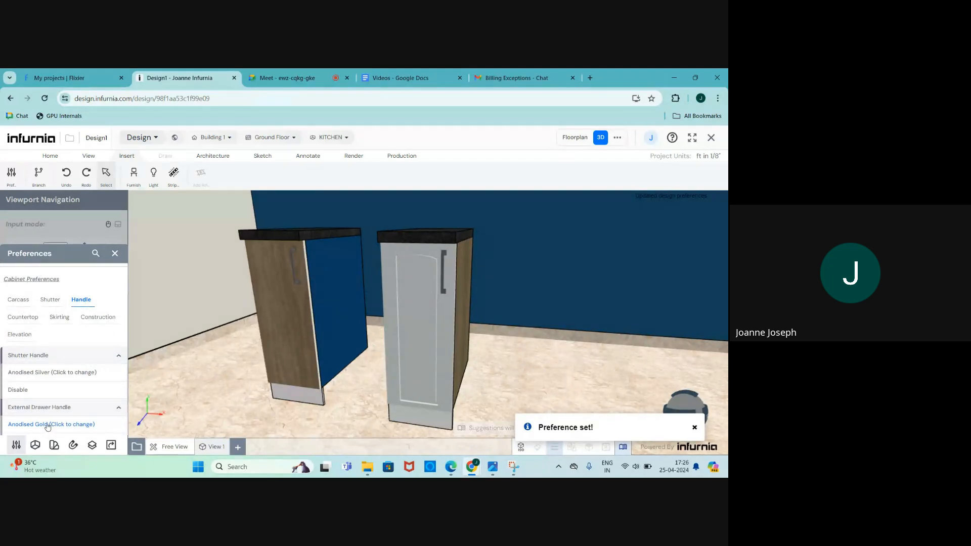
scroll(45, 425, down, 1)
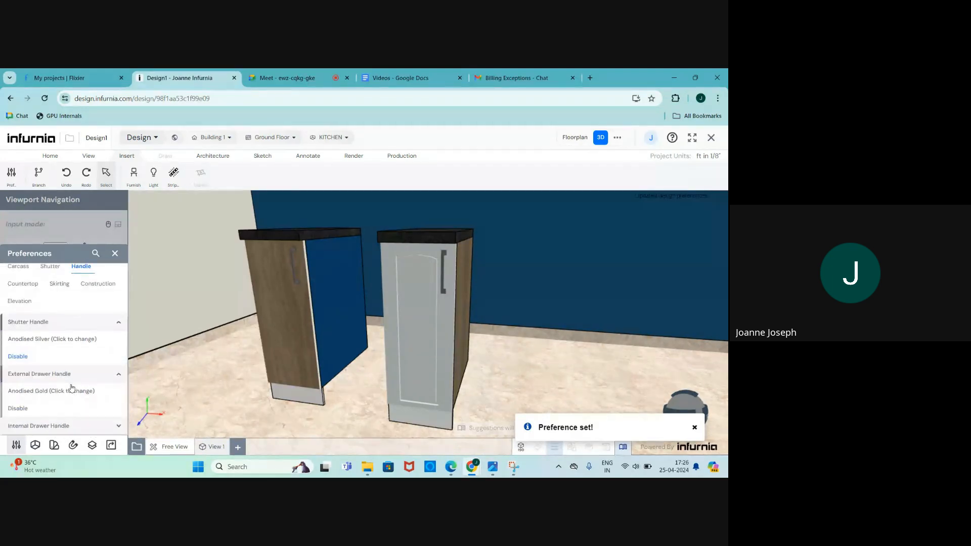
click(54, 425)
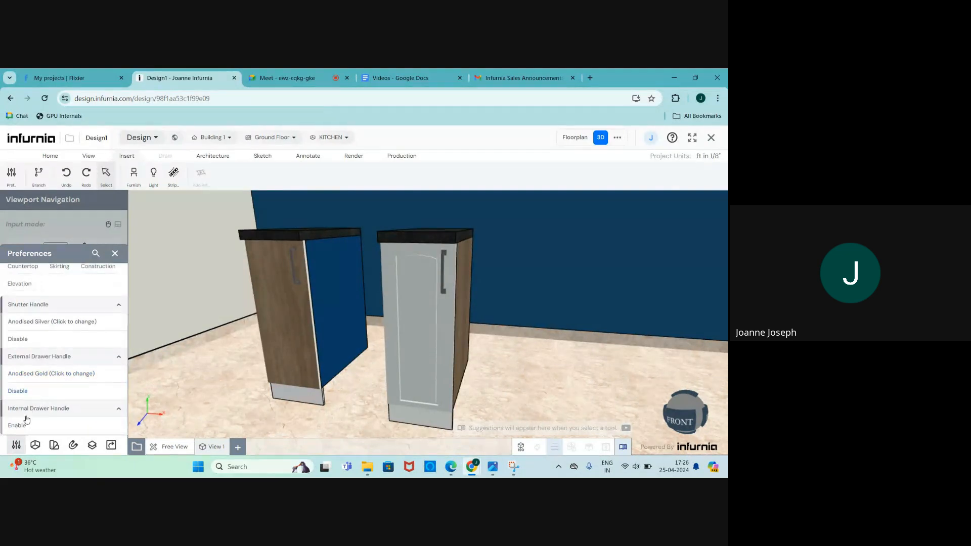
click(19, 427)
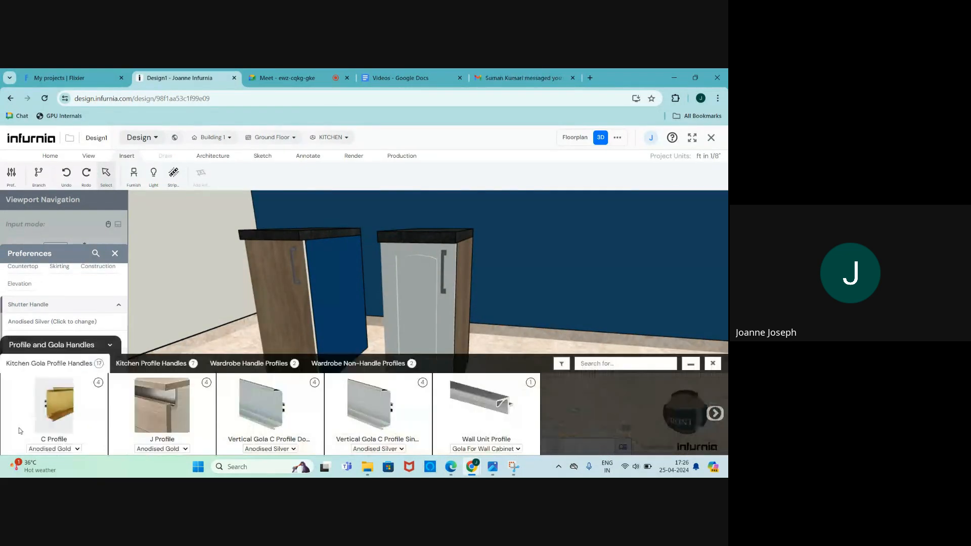
click(43, 346)
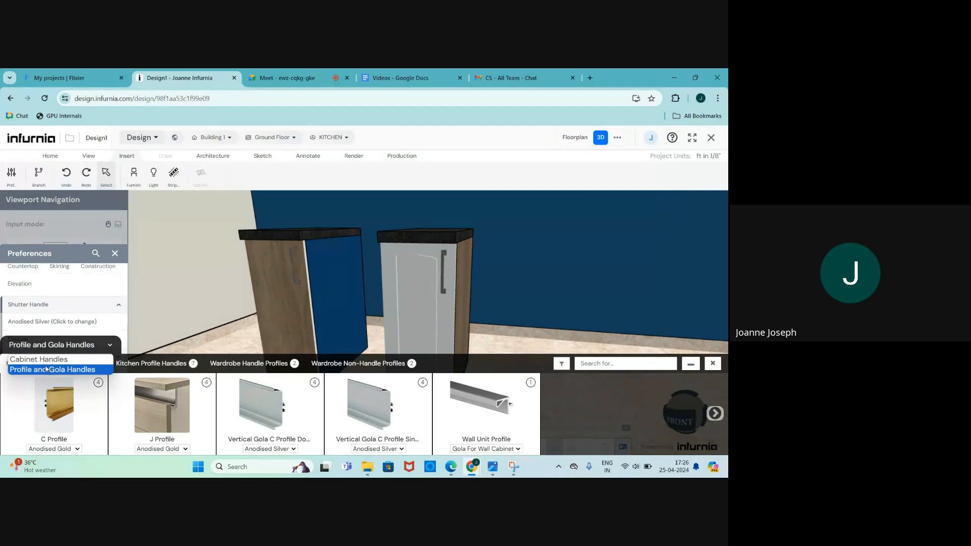
click(39, 359)
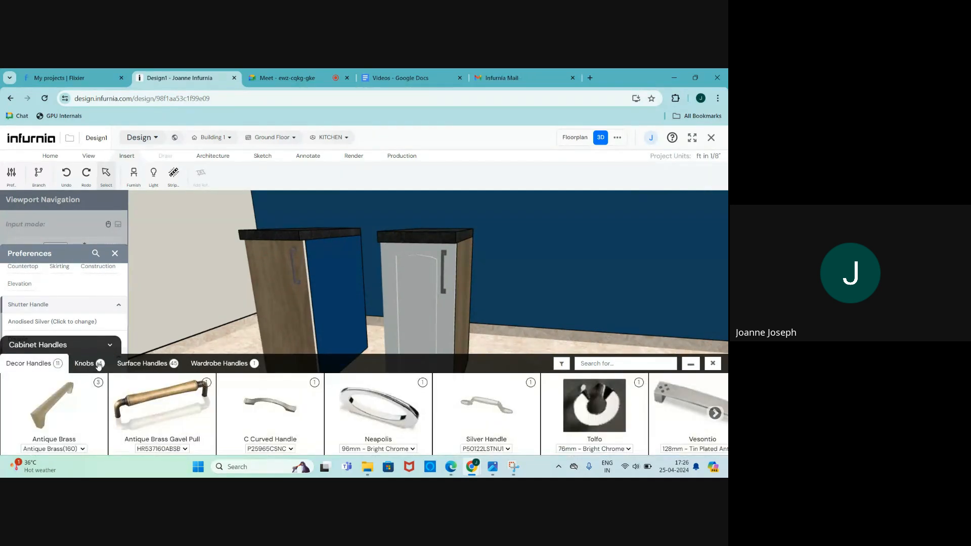
click(99, 364)
click(265, 414)
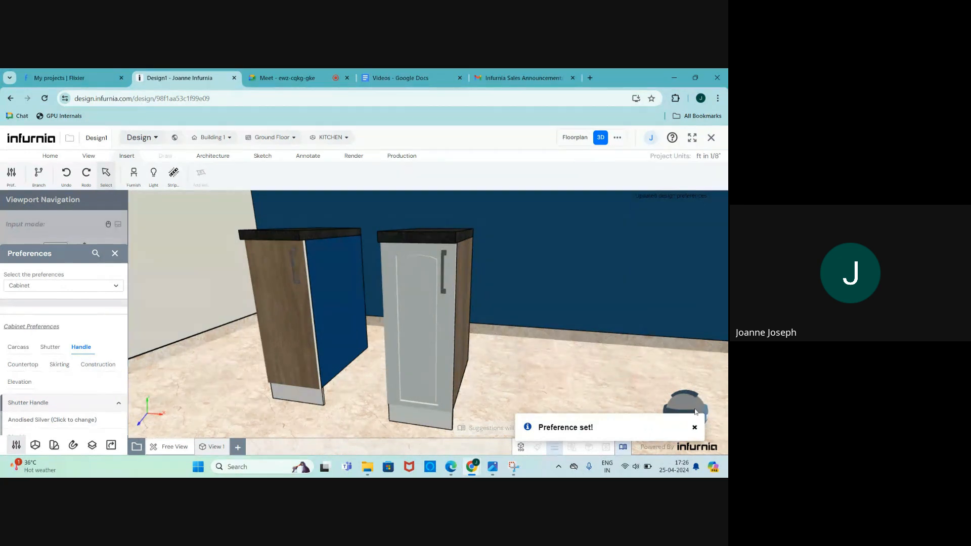
Step: Select the base unit with the panelled shutter and browse the wooden designs in the Cabinet Shutter catalogue of the shutter preferences
scroll(283, 314, down, 3)
scroll(283, 314, up, 2)
scroll(390, 324, up, 2)
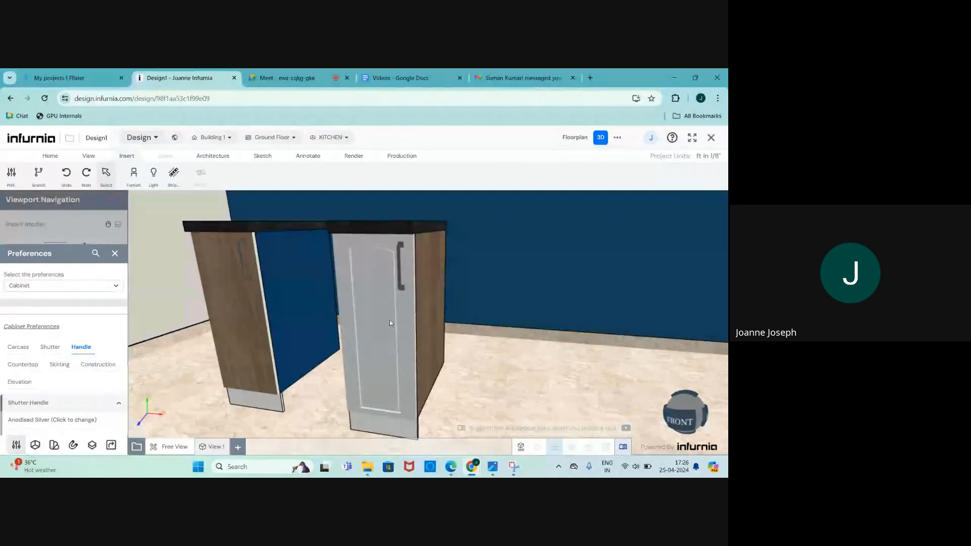
click(389, 324)
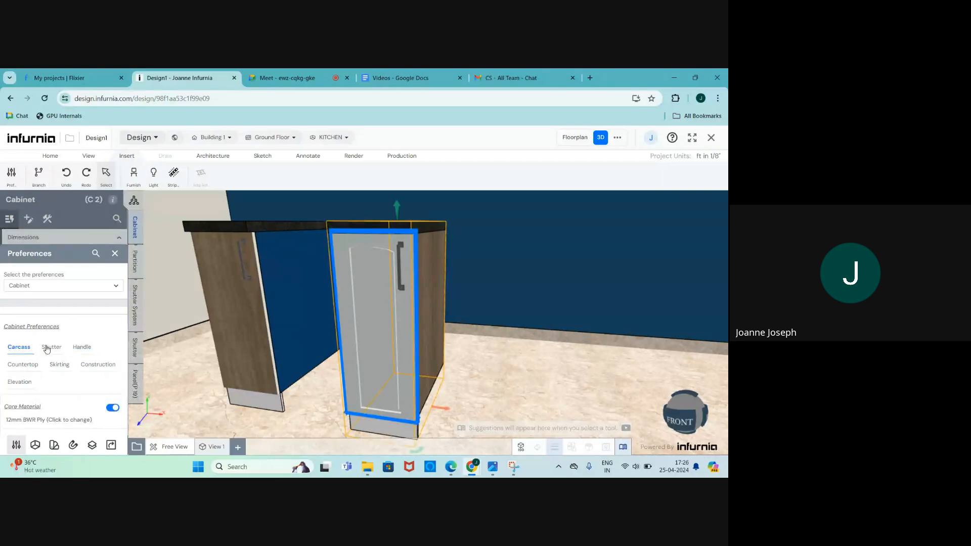
click(46, 347)
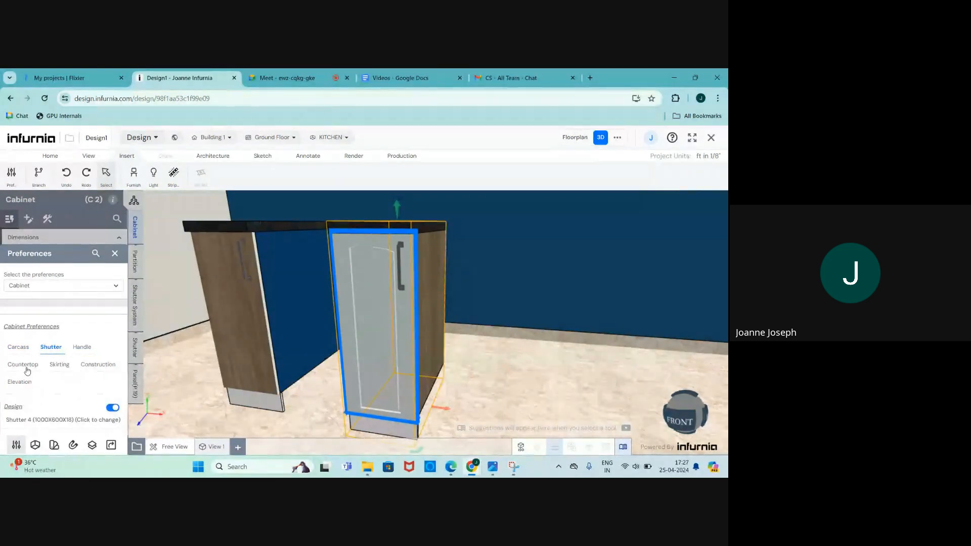
scroll(30, 397, down, 1)
click(35, 377)
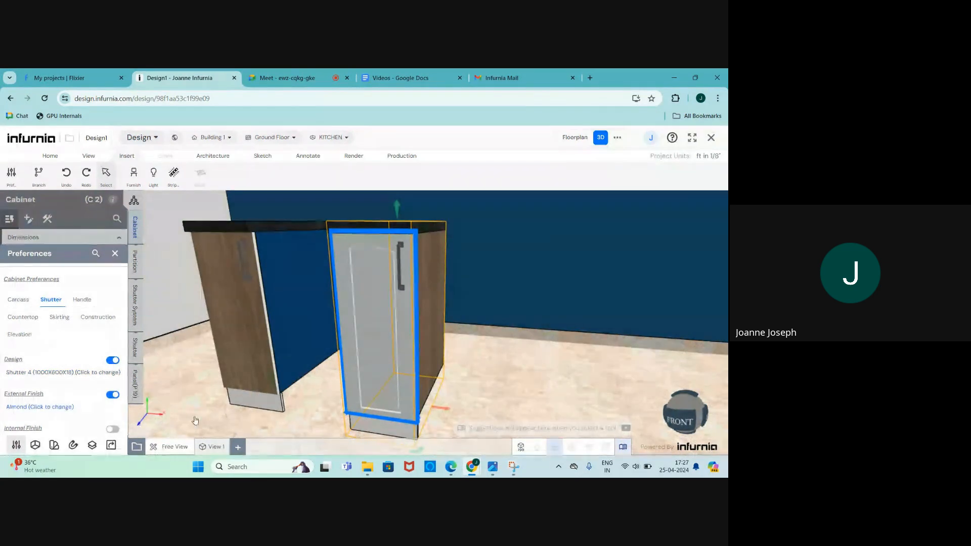
click(65, 347)
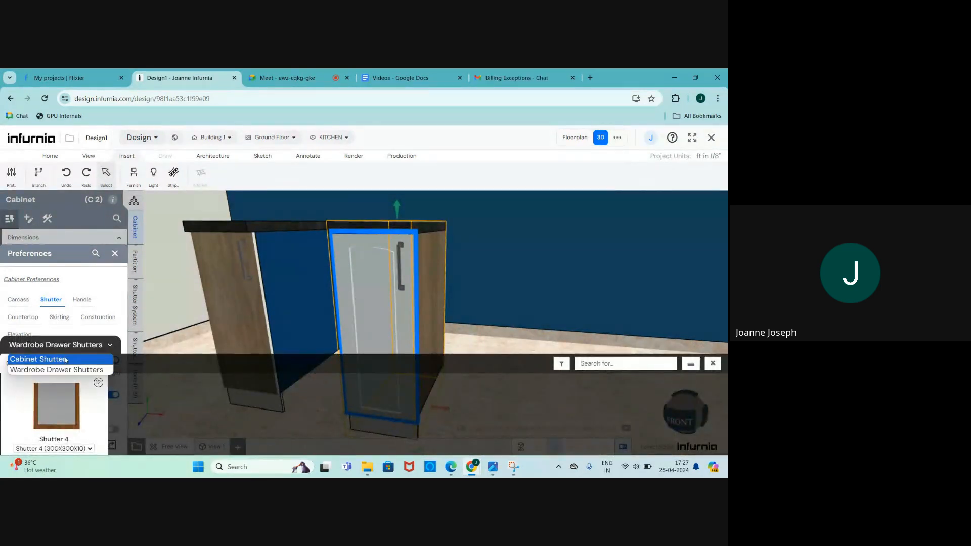
click(40, 360)
scroll(133, 418, down, 5)
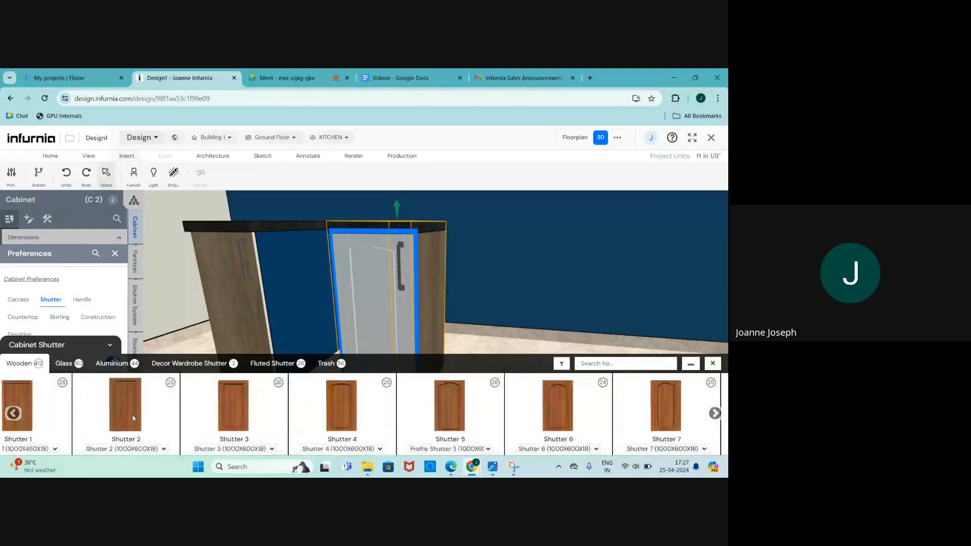
scroll(133, 419, down, 3)
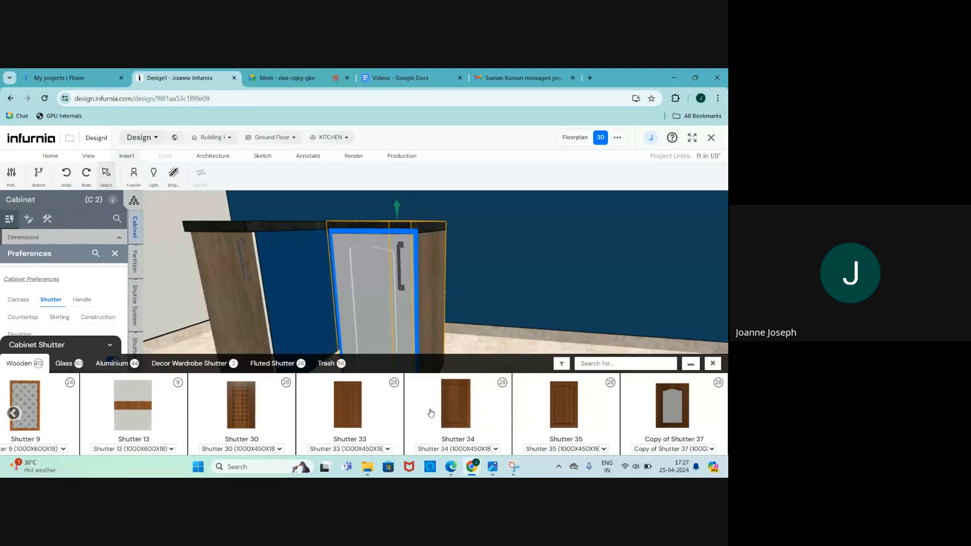
scroll(431, 412, up, 5)
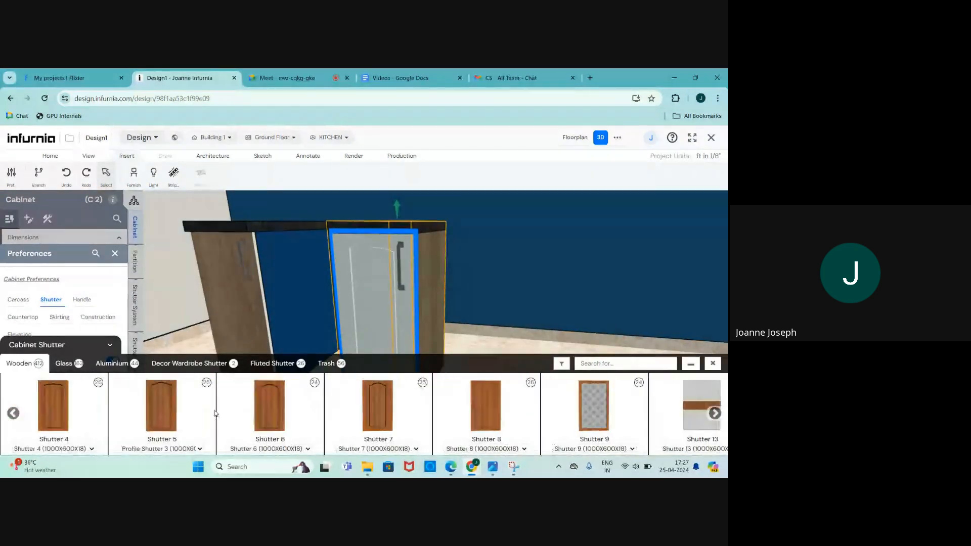
scroll(203, 414, up, 3)
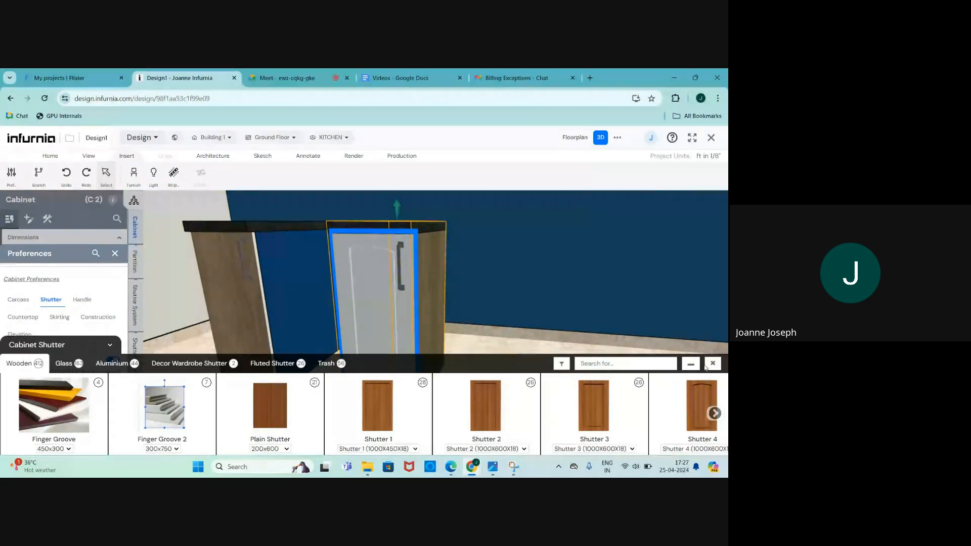
click(713, 364)
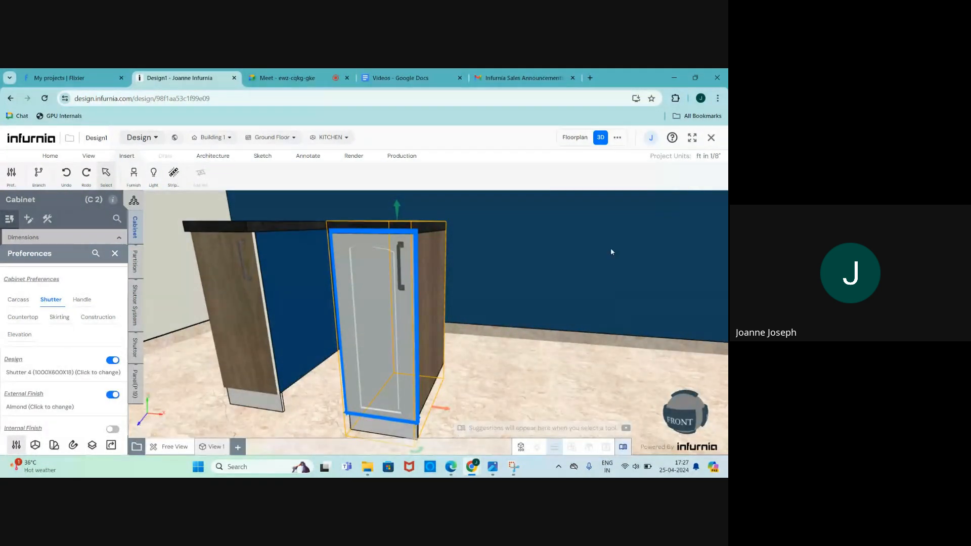
Step: Open a conversation with Infurnia Support and send the question "HOW TO ADD FROM WAREHOUSE"
click(673, 139)
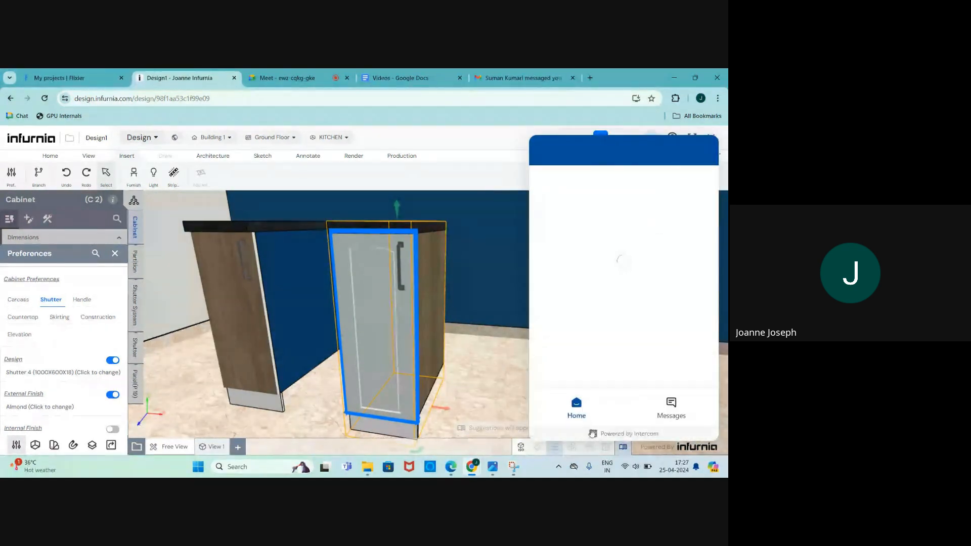
click(597, 286)
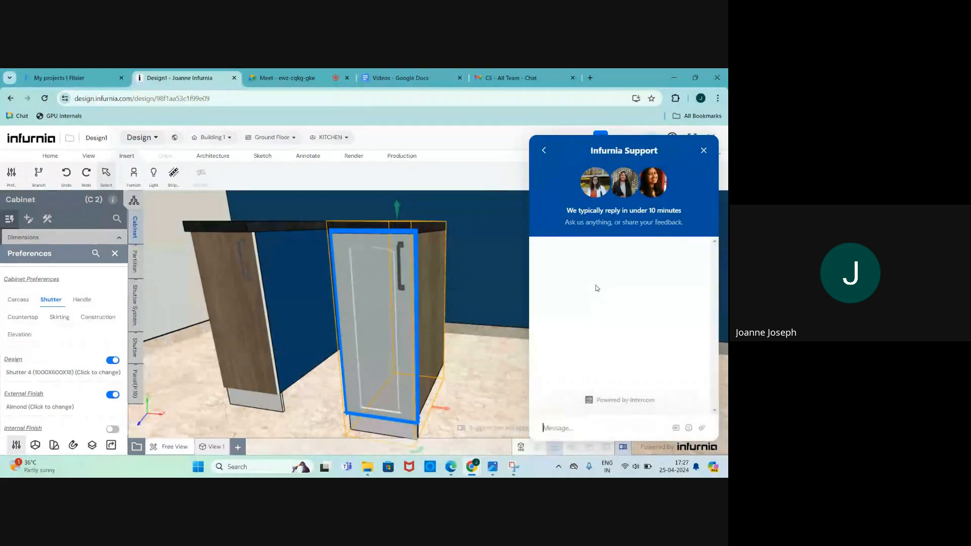
text(HOW TO ADD F)
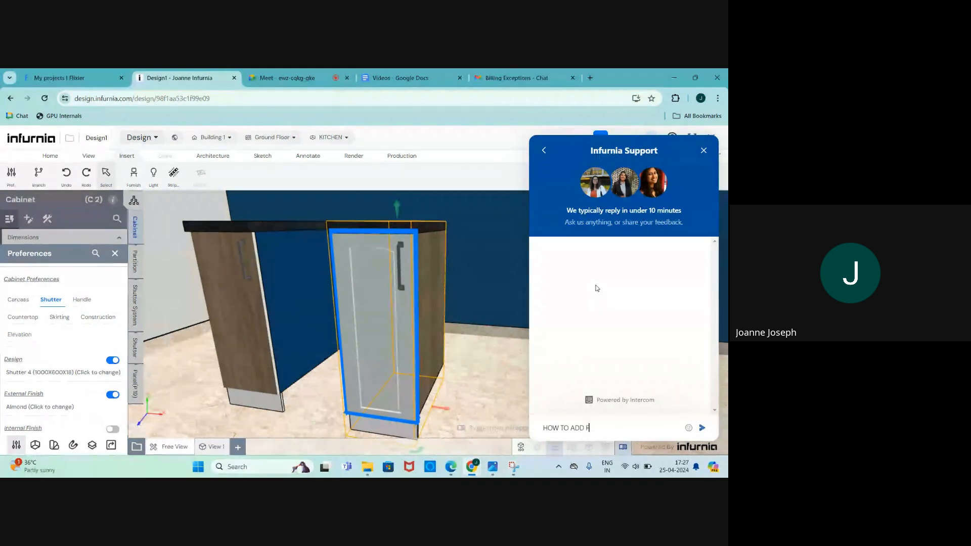
text(OM WA)
text(EHOUSE)
key(Return)
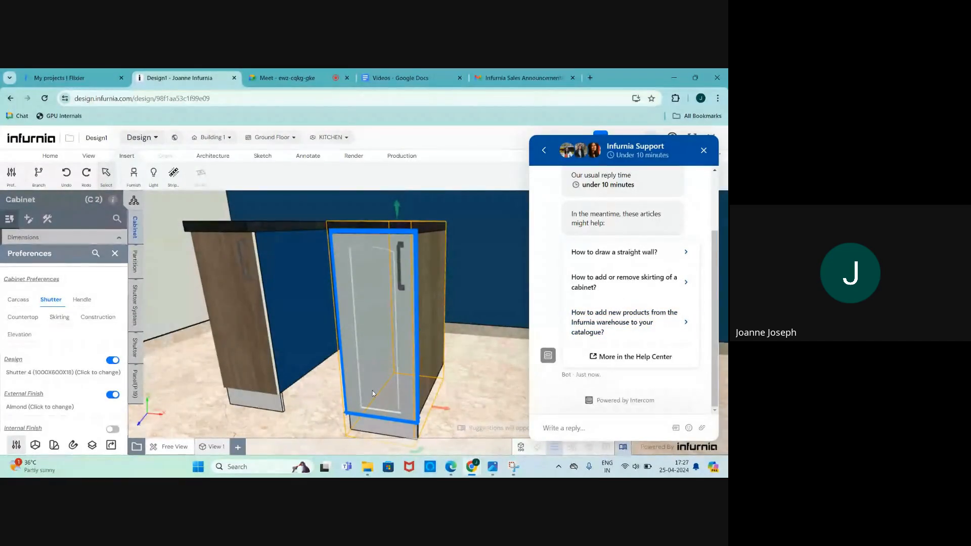
Step: Read the suggested help article on adding new products from the Infurnia warehouse to the catalogue
click(616, 328)
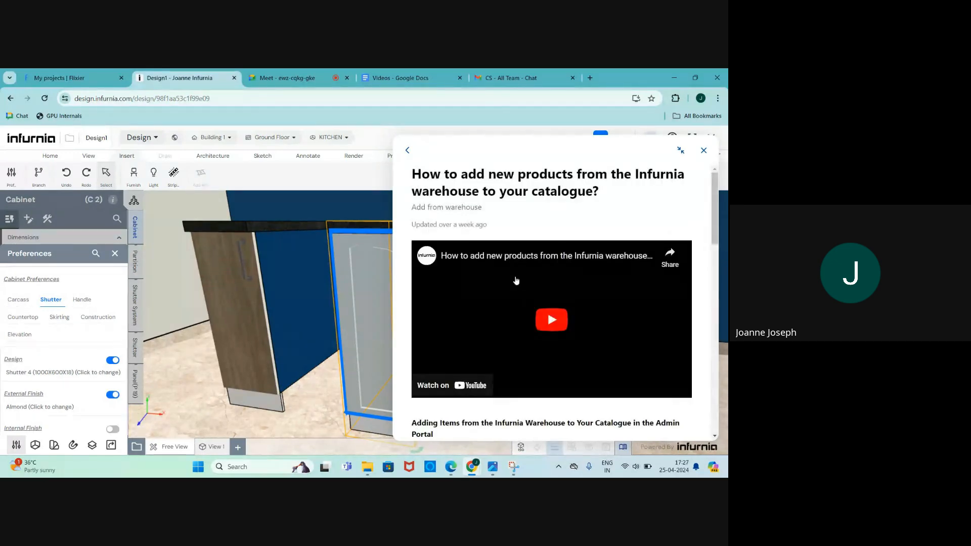
scroll(517, 287, down, 2)
scroll(517, 286, down, 4)
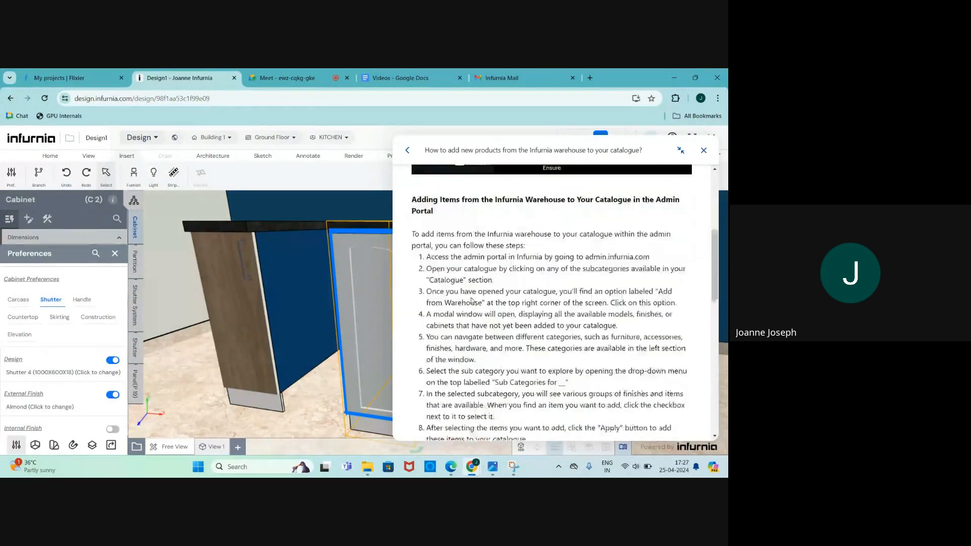
scroll(469, 292, down, 5)
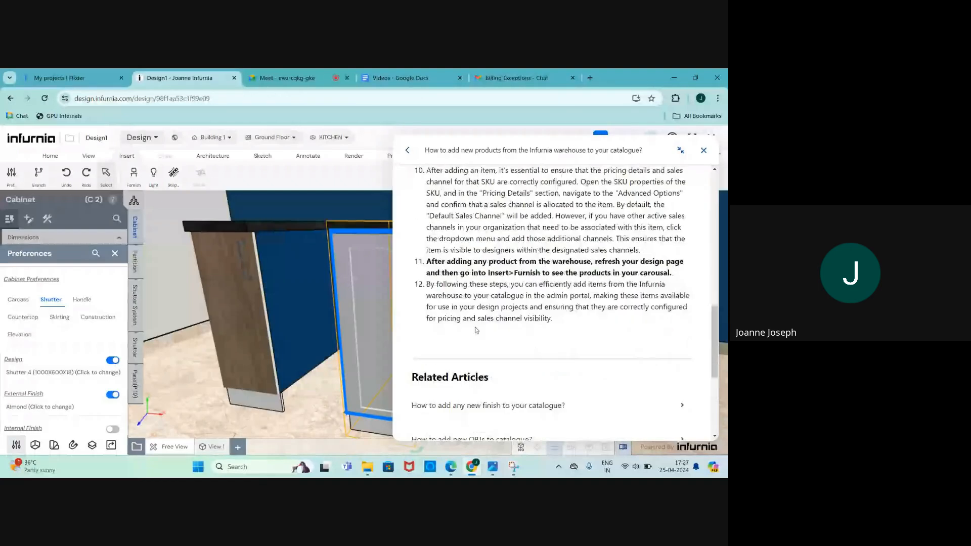
scroll(475, 331, up, 4)
scroll(475, 330, up, 4)
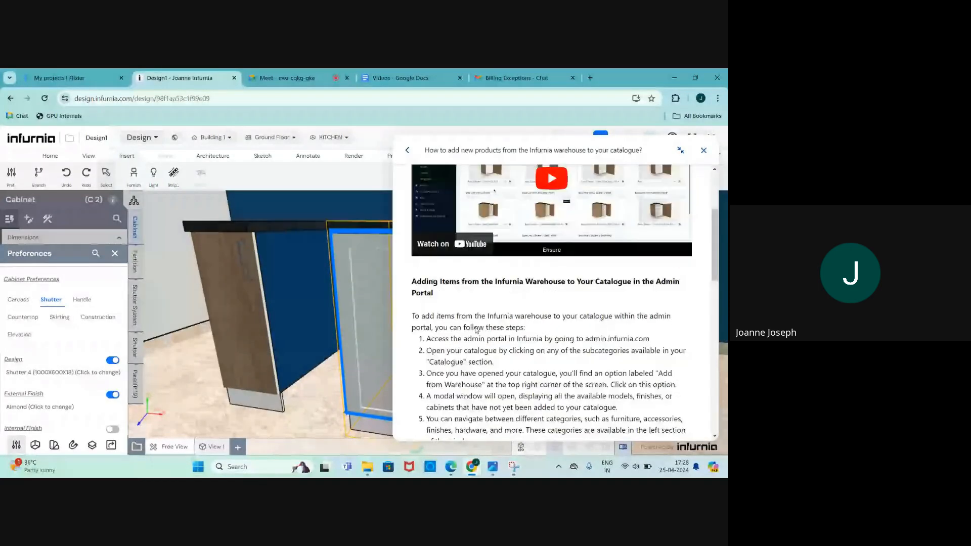
scroll(476, 331, up, 3)
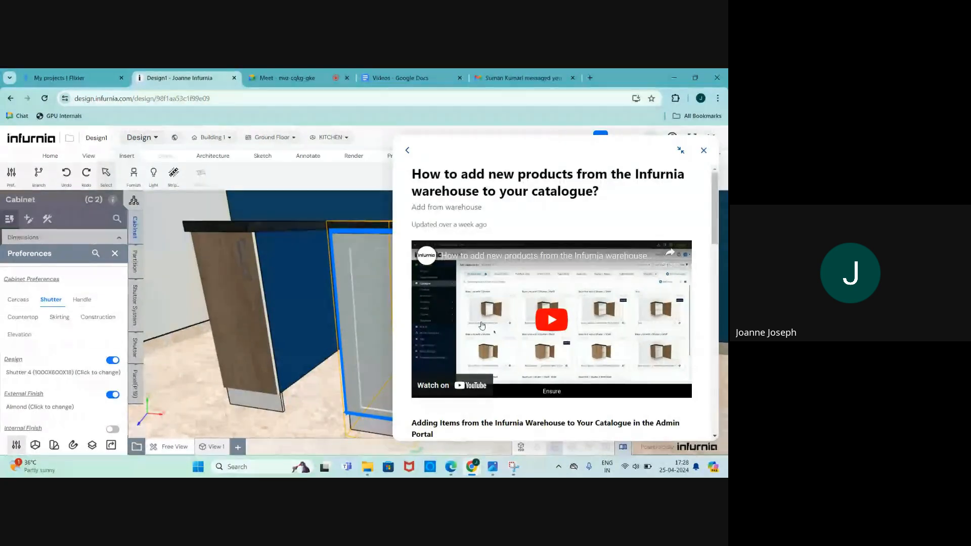
scroll(482, 325, down, 2)
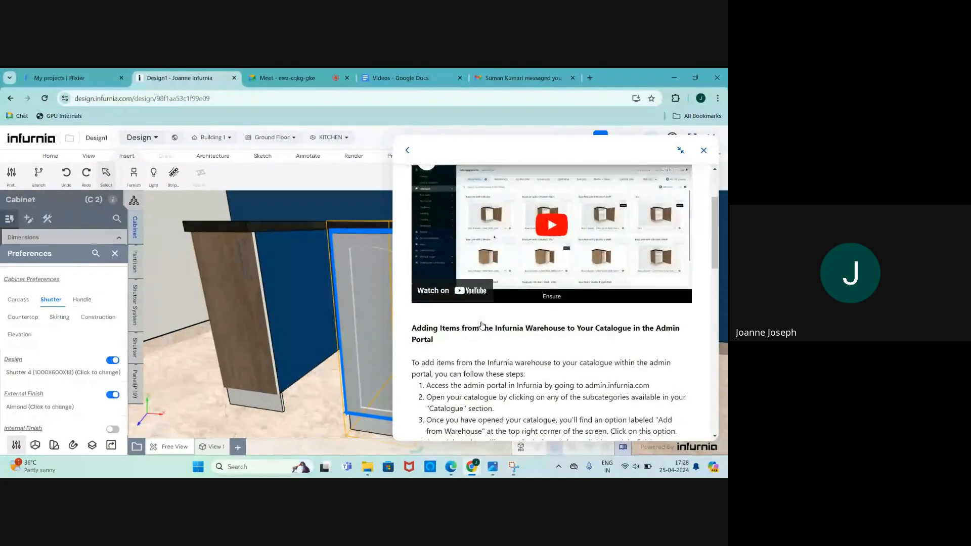
Step: Close the help article on adding warehouse products and open the countertop preferences to examine the selected cabinet's countertop options
scroll(482, 325, up, 2)
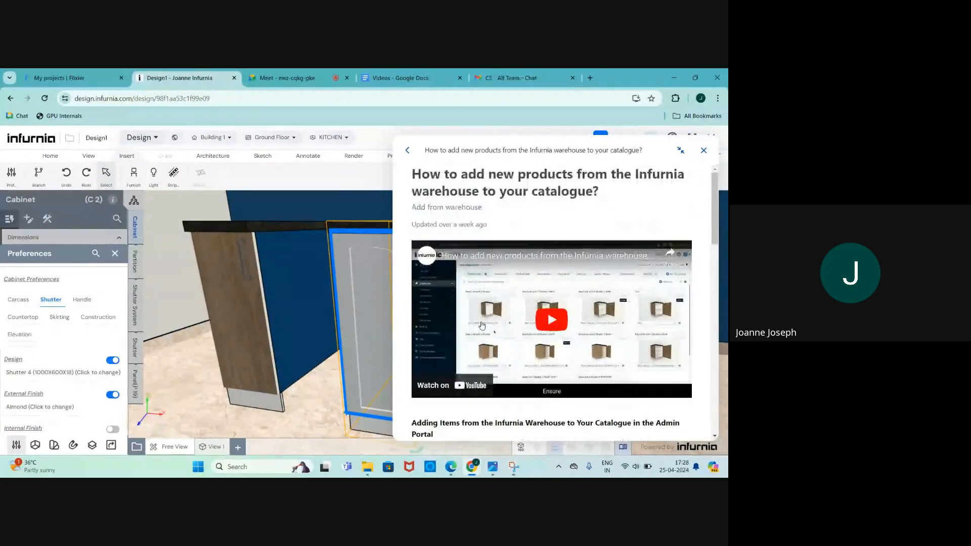
click(704, 152)
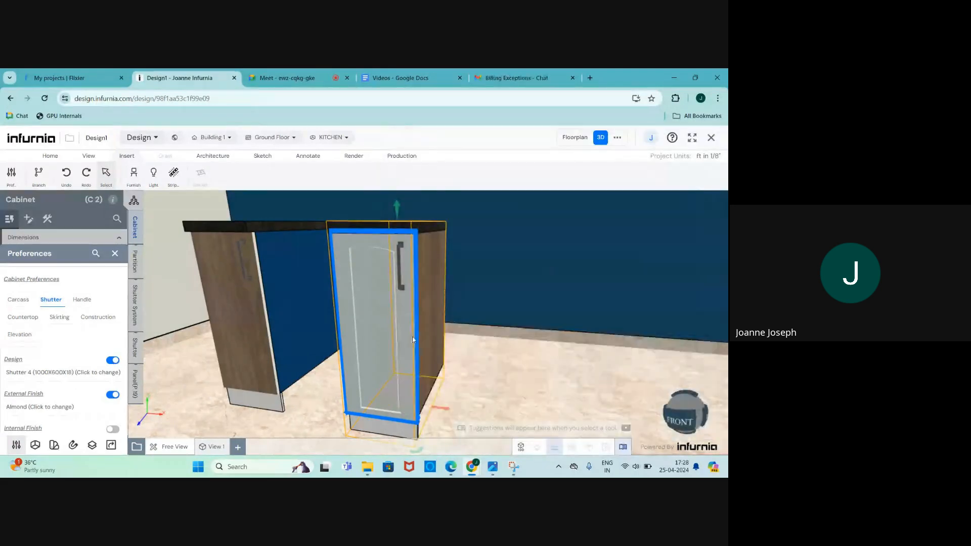
scroll(412, 339, down, 2)
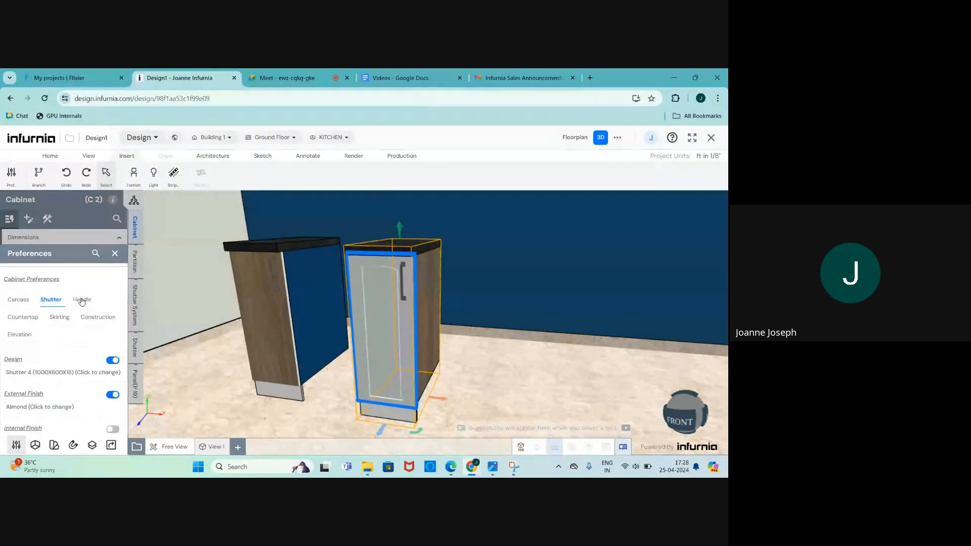
click(18, 319)
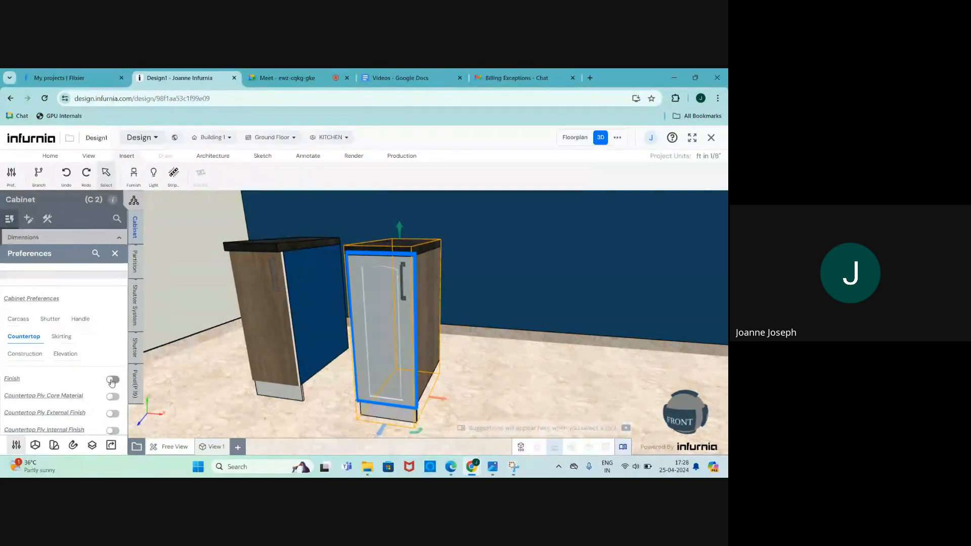
drag(413, 284, 408, 291)
scroll(409, 217, up, 5)
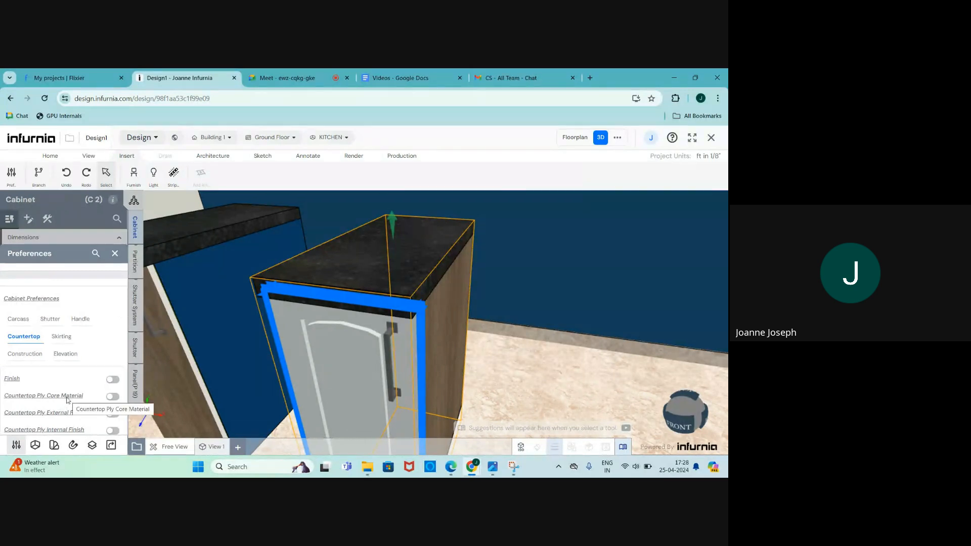
Step: Close the preferences, hide the selected cabinet's countertop in its properties, and select the exposed top panel
click(406, 276)
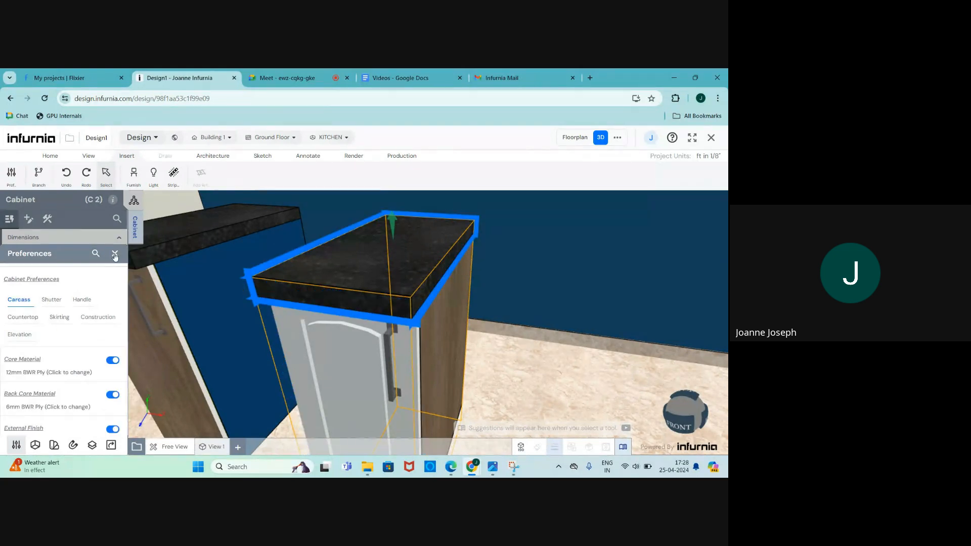
click(115, 255)
scroll(55, 354, down, 5)
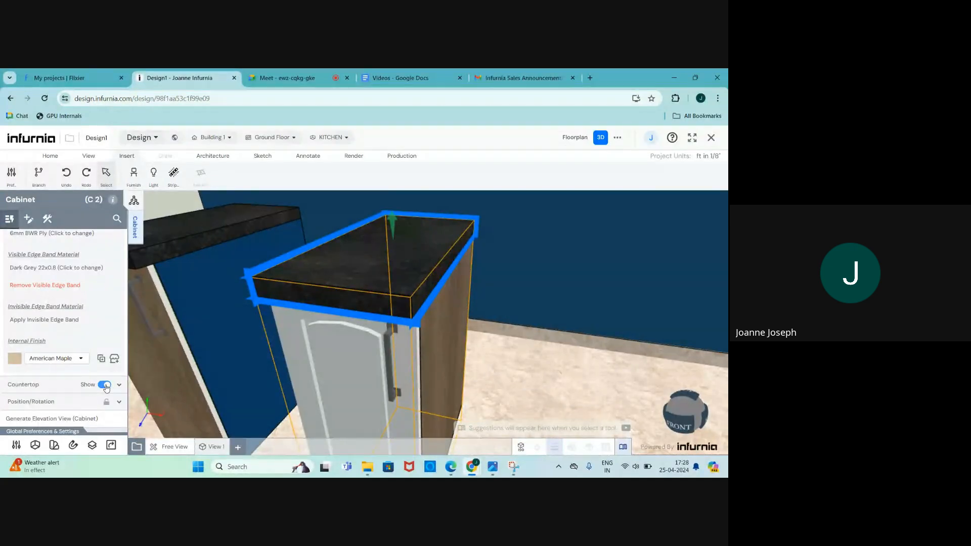
click(105, 386)
click(373, 280)
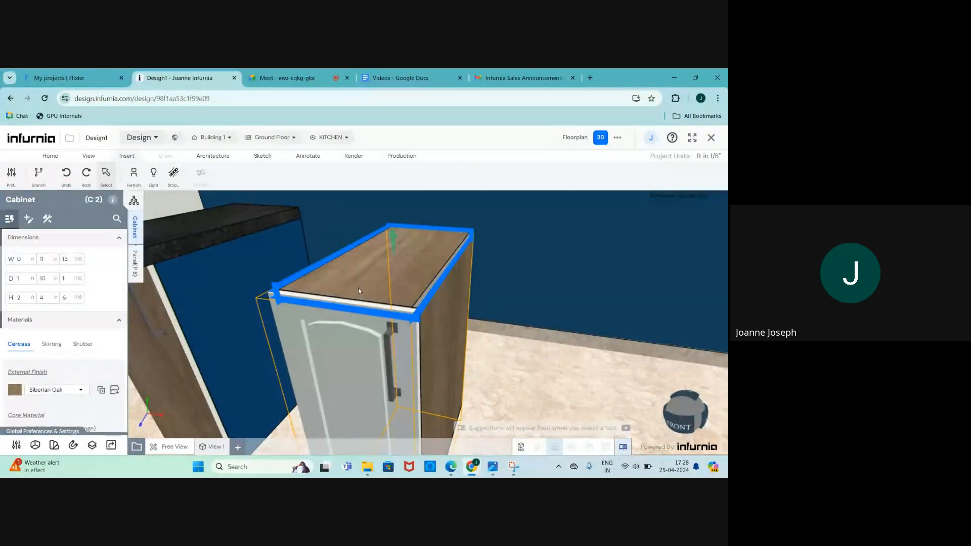
Step: Reopen the global cabinet preferences and display the countertop options again
scroll(41, 362, down, 1)
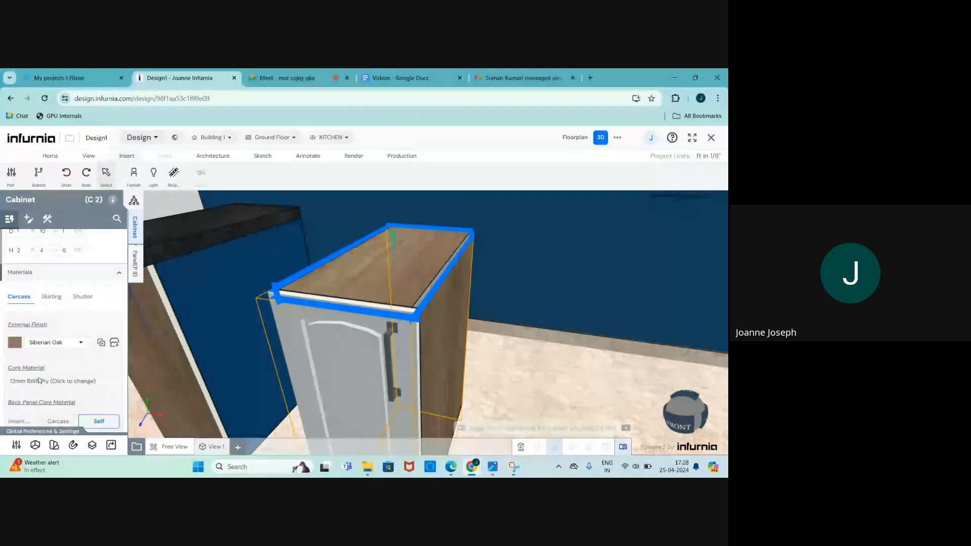
click(17, 446)
click(23, 364)
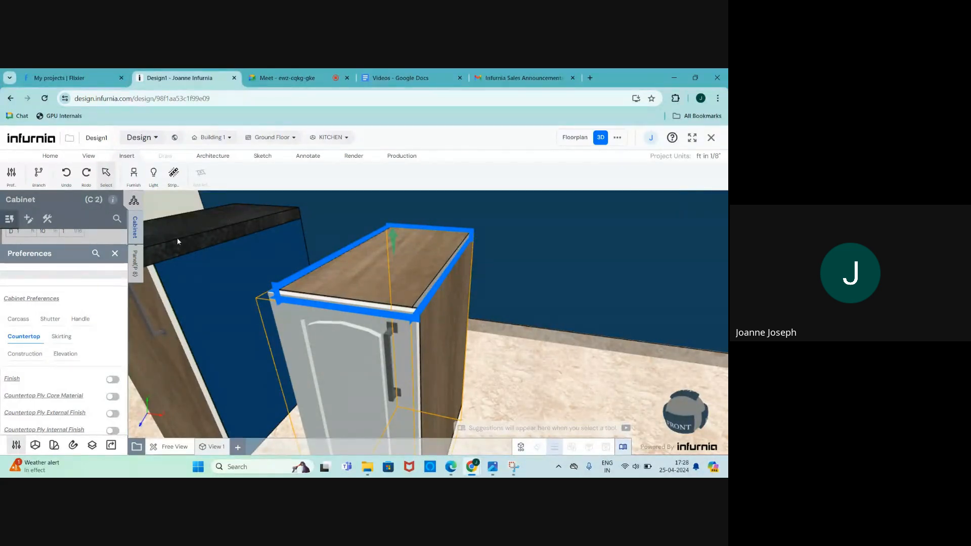
scroll(557, 247, down, 5)
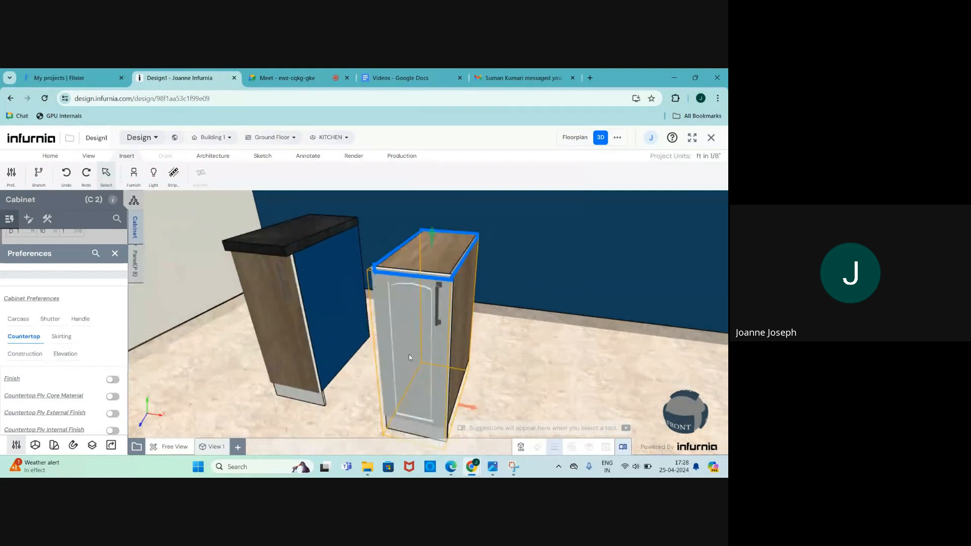
Step: Set the cabinet skirting preference to Non Wooden type with the 100mm Brushed Steel PVC skirting
scroll(431, 240, up, 1)
click(59, 337)
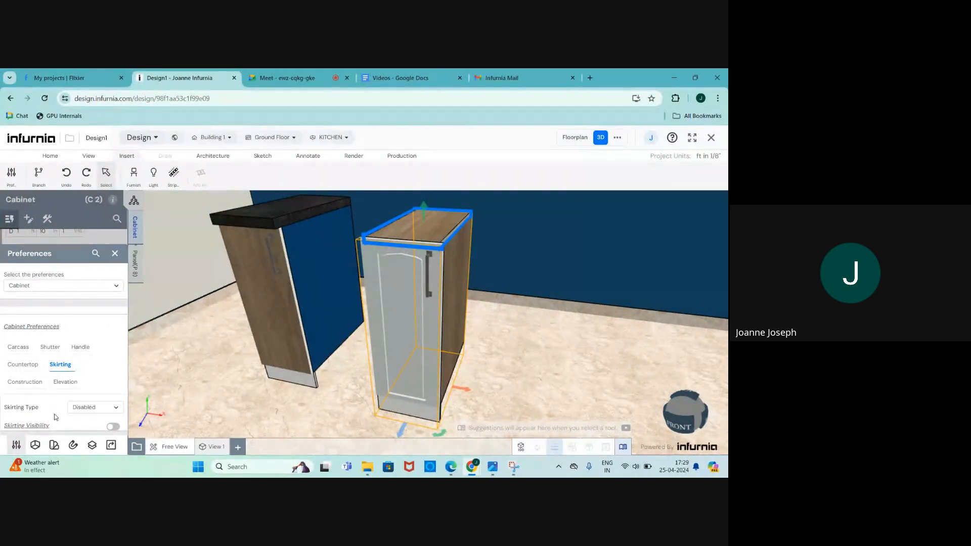
click(99, 411)
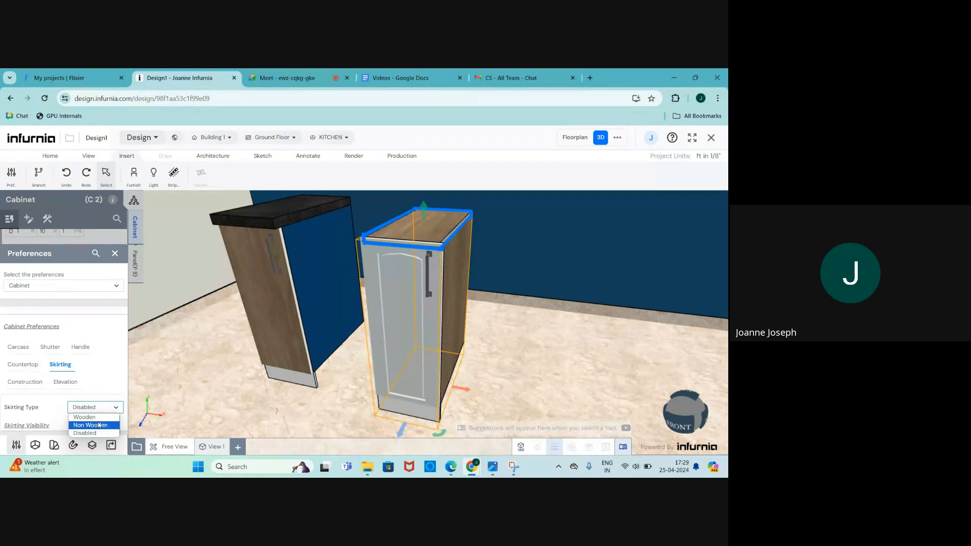
click(98, 407)
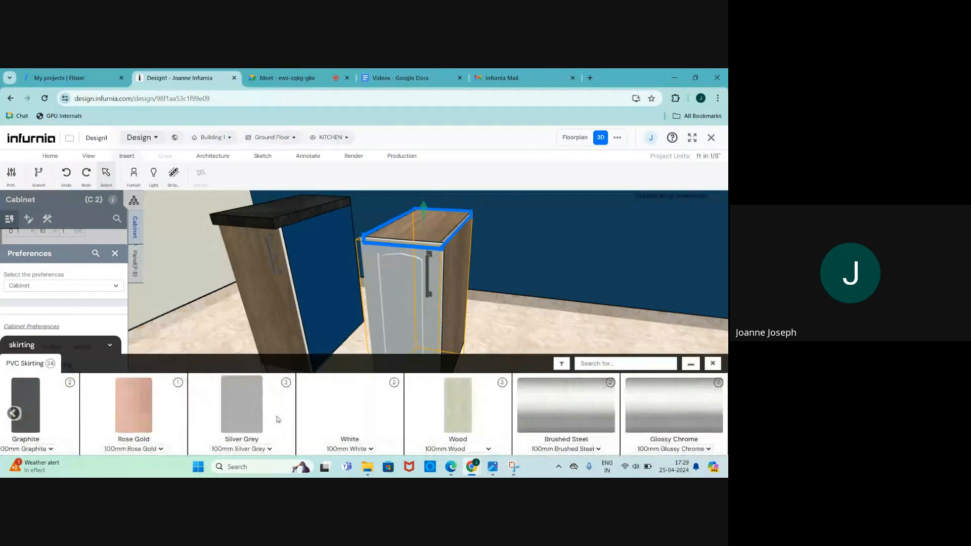
scroll(219, 427, left, 1)
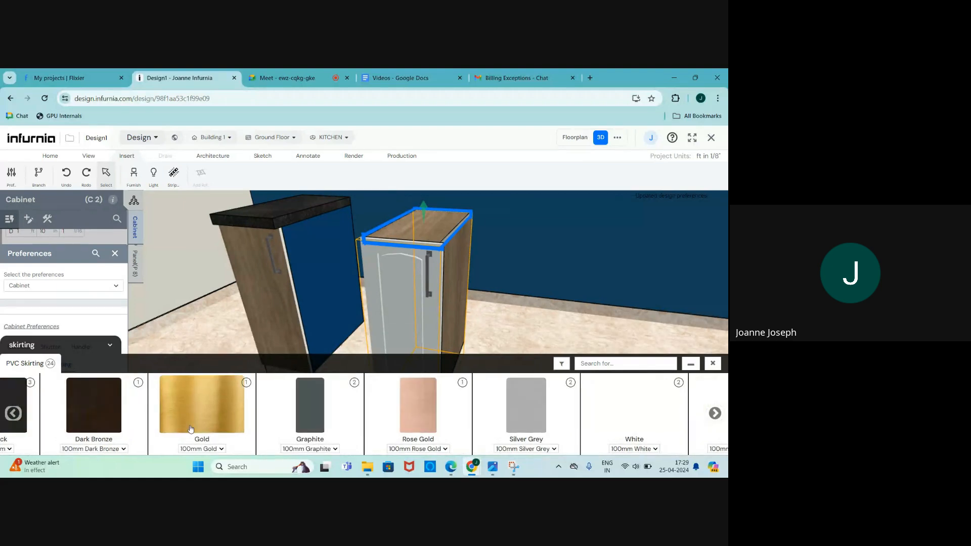
scroll(191, 429, right, 5)
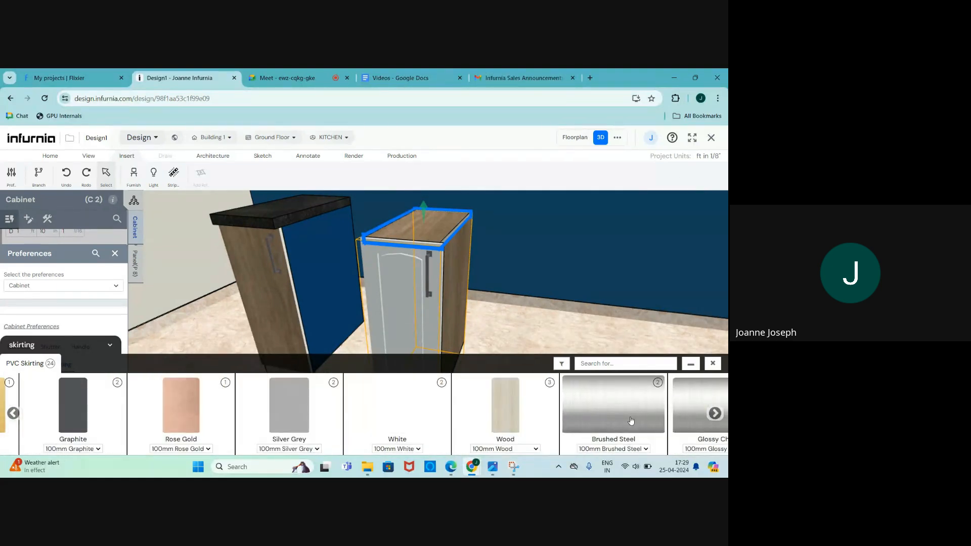
click(631, 421)
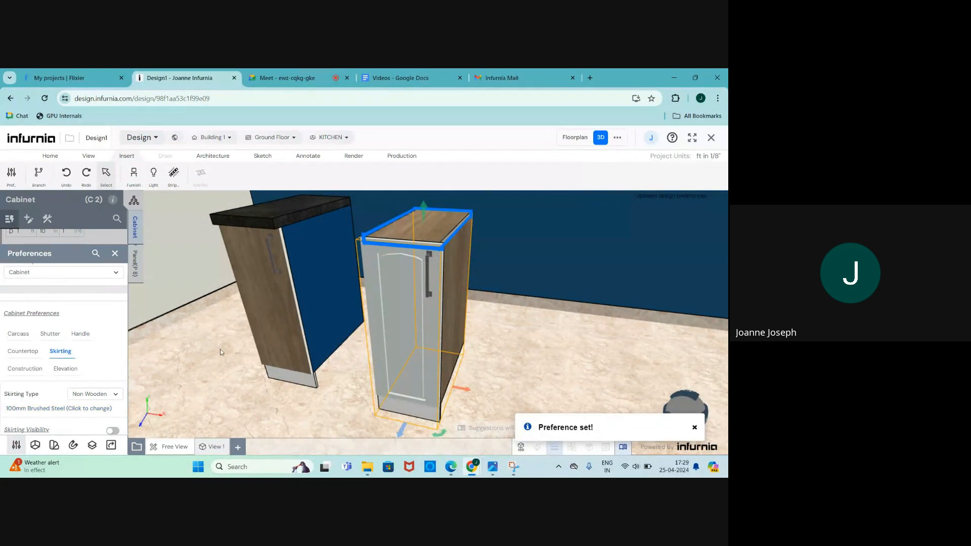
Step: Enable the skirting visibility preference and turn on skirting for the Front side of the cabinets
click(112, 431)
scroll(101, 415, down, 1)
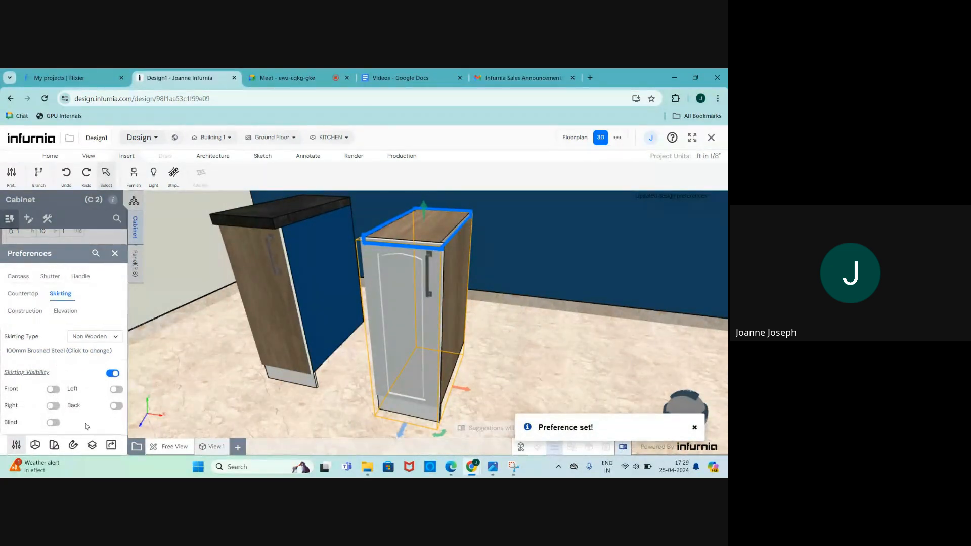
scroll(409, 401, up, 5)
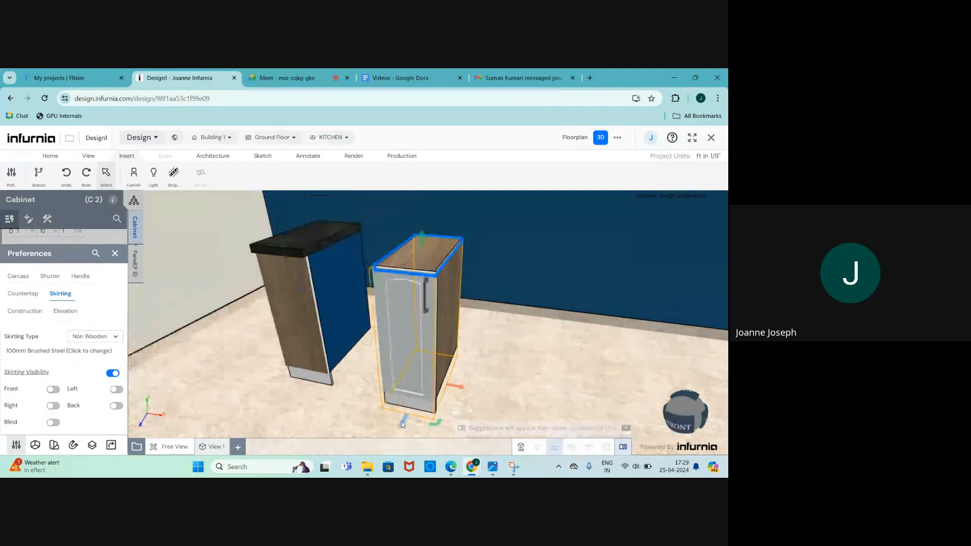
middle_drag(408, 401, 385, 402)
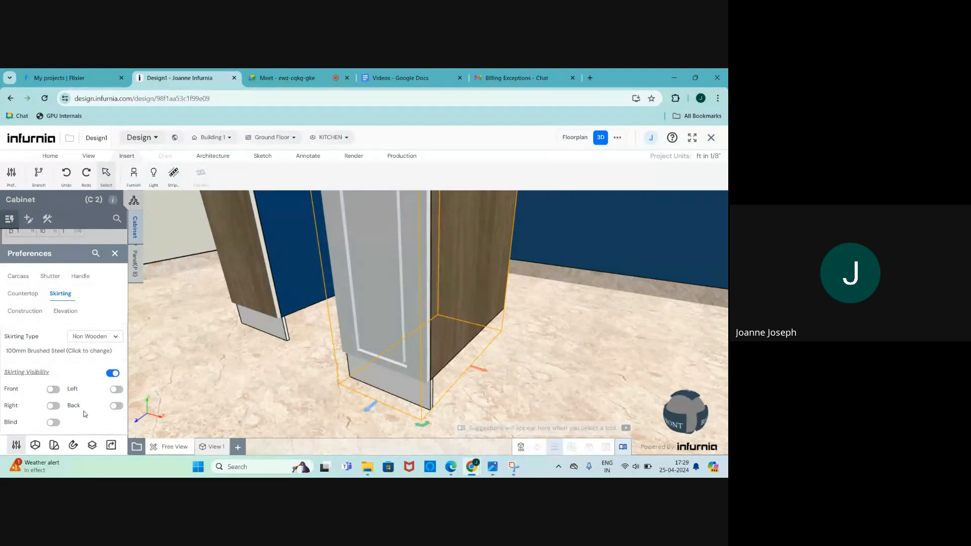
scroll(291, 404, down, 3)
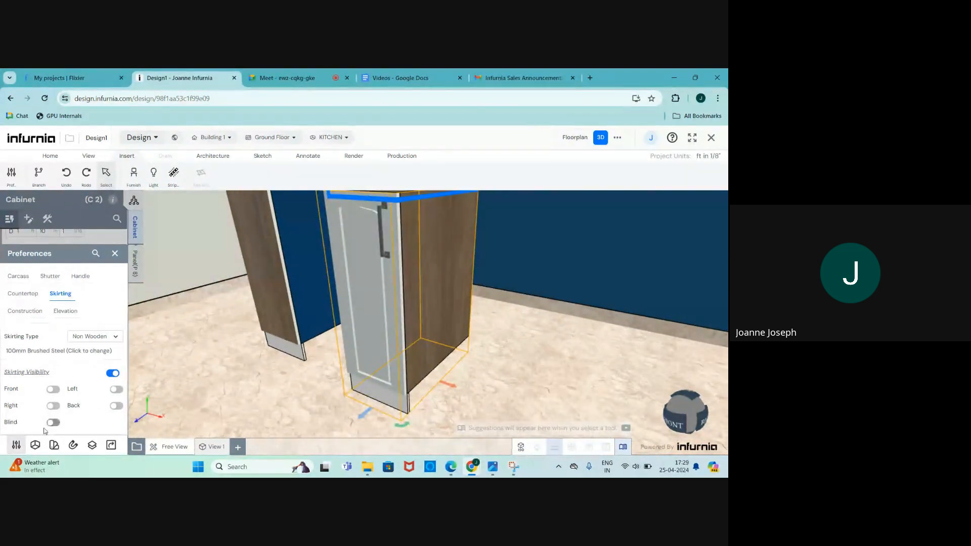
scroll(291, 396, down, 3)
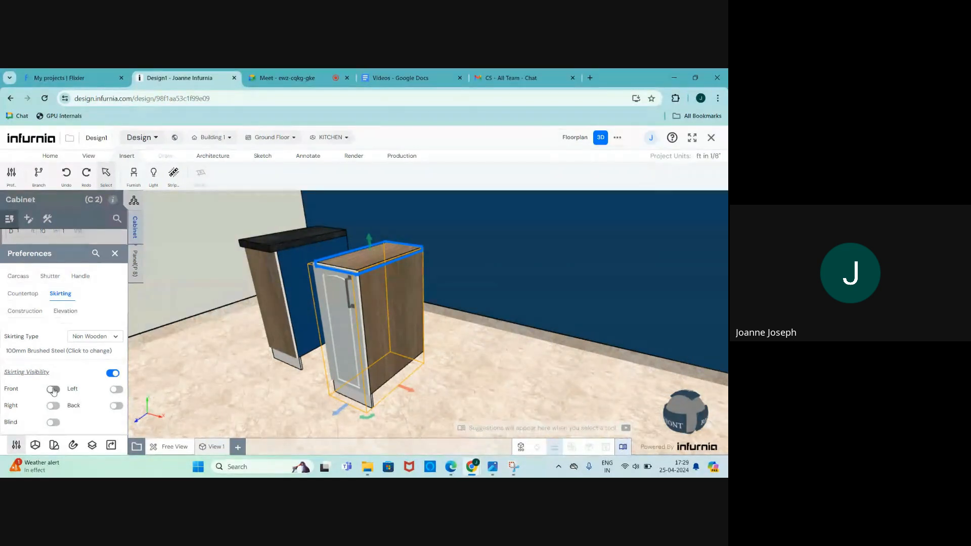
click(53, 390)
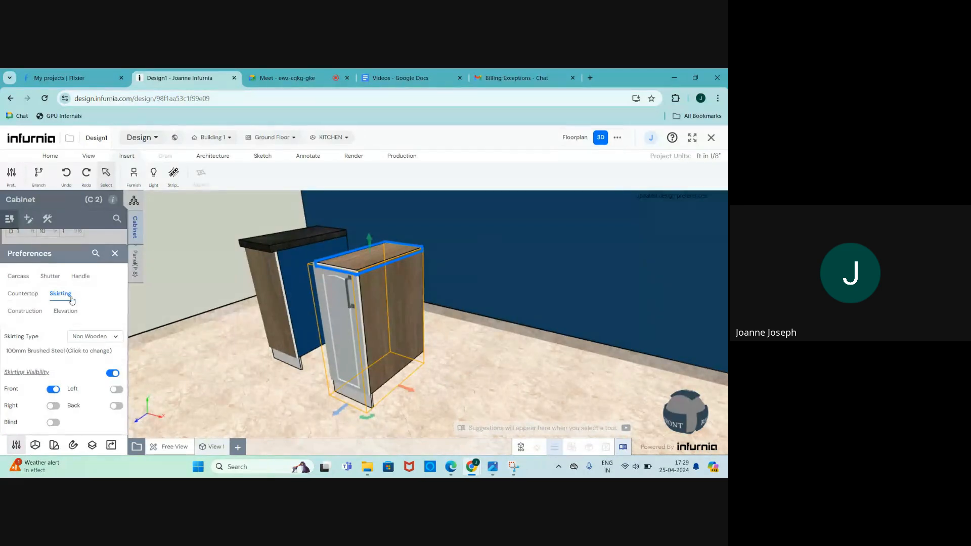
Step: Review the construction preferences, then examine the base unit elevation setting against the base of the selected cabinet
click(21, 312)
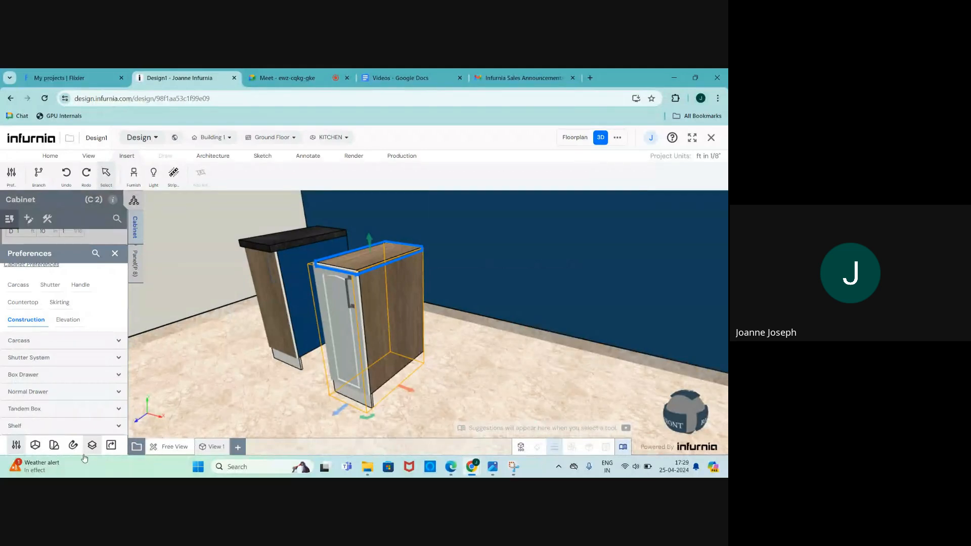
click(64, 323)
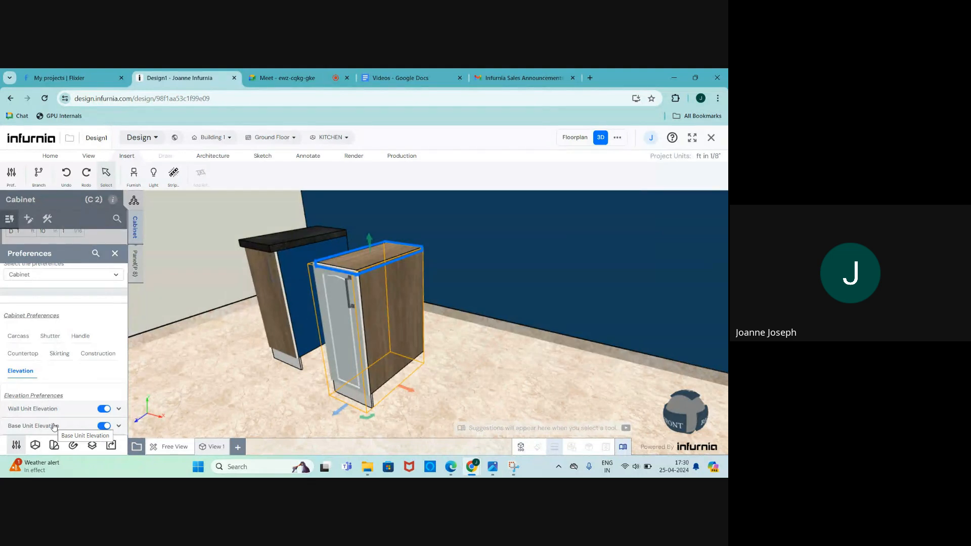
click(54, 426)
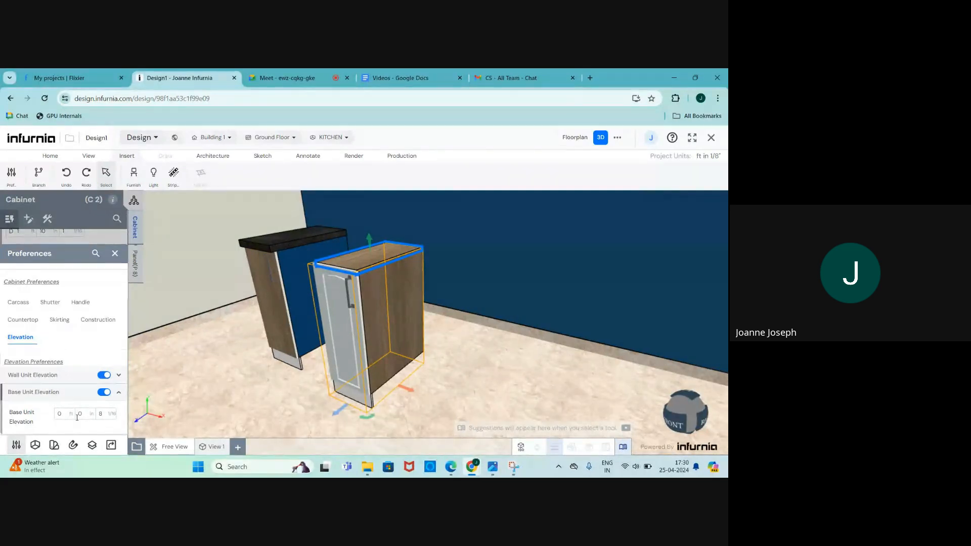
scroll(339, 415, up, 4)
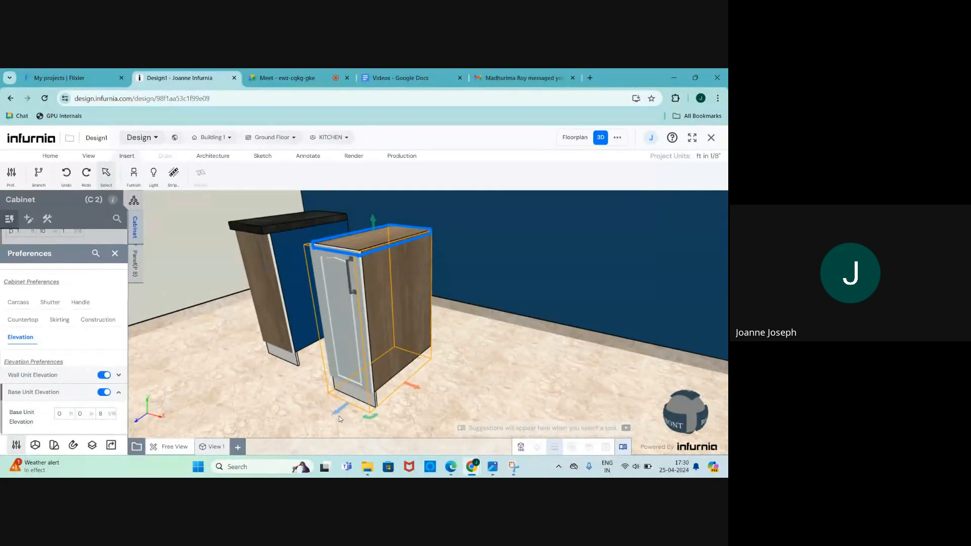
scroll(83, 414, up, 1)
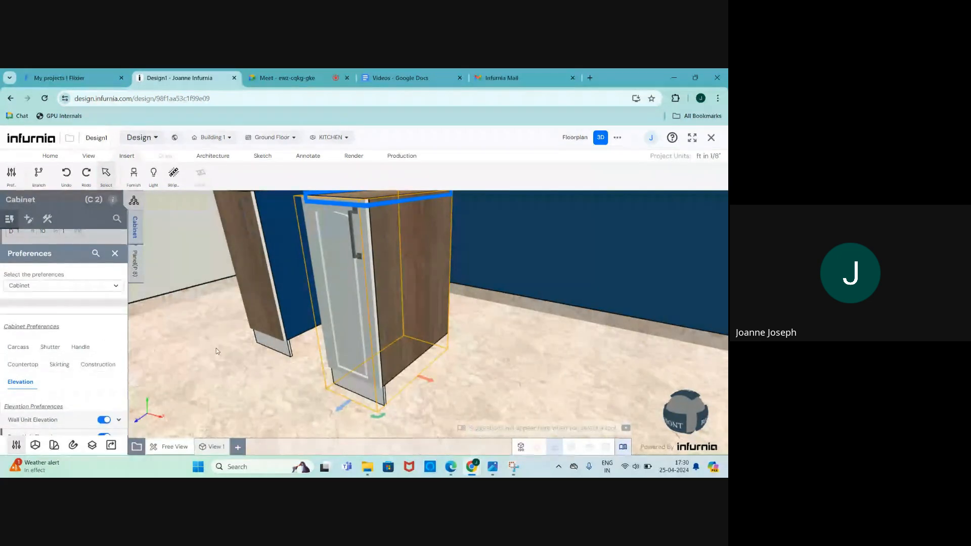
scroll(77, 413, down, 1)
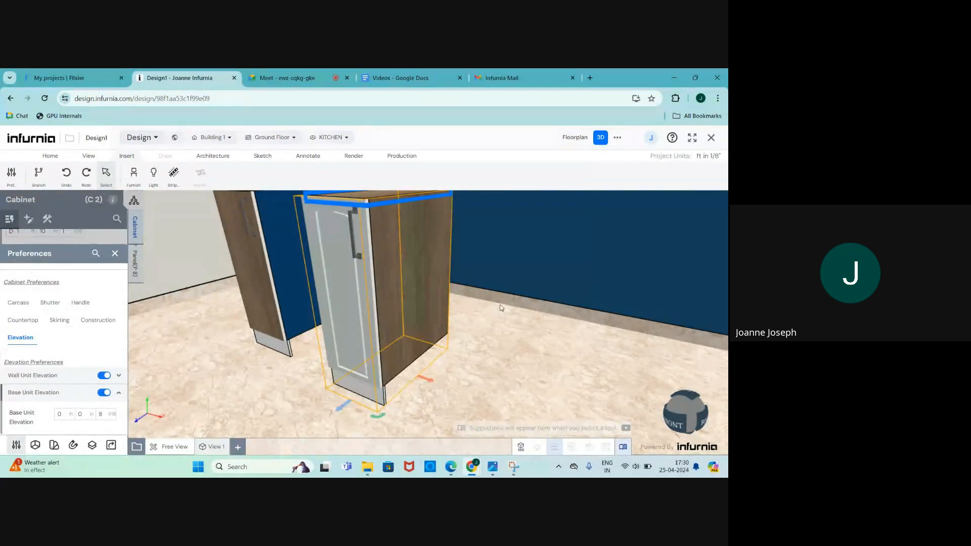
scroll(381, 386, down, 2)
scroll(381, 393, up, 2)
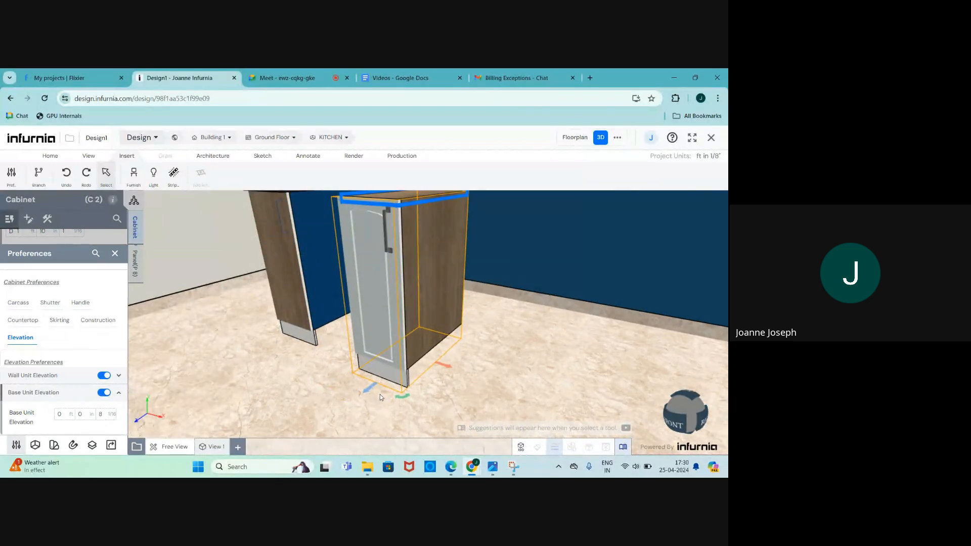
middle_drag(381, 395, 355, 397)
scroll(369, 382, down, 3)
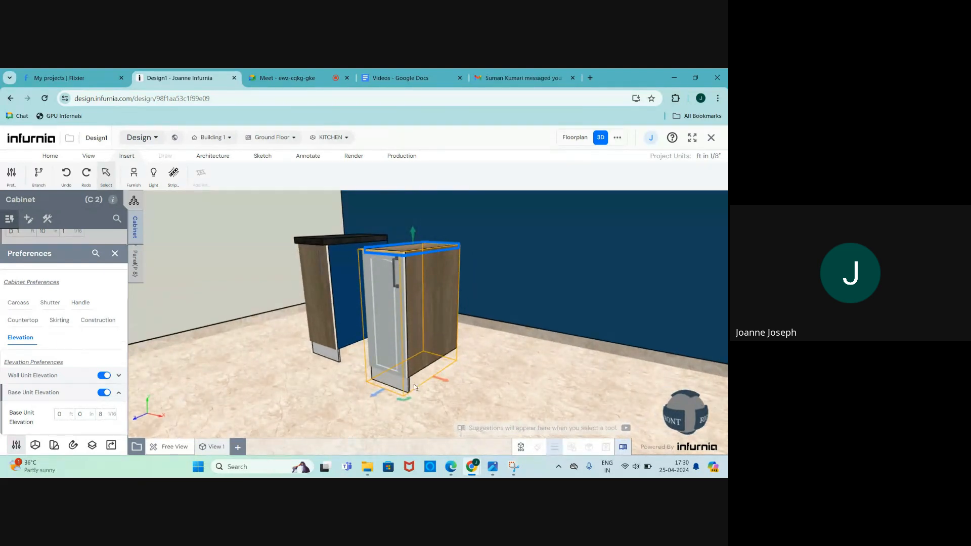
middle_drag(414, 387, 429, 392)
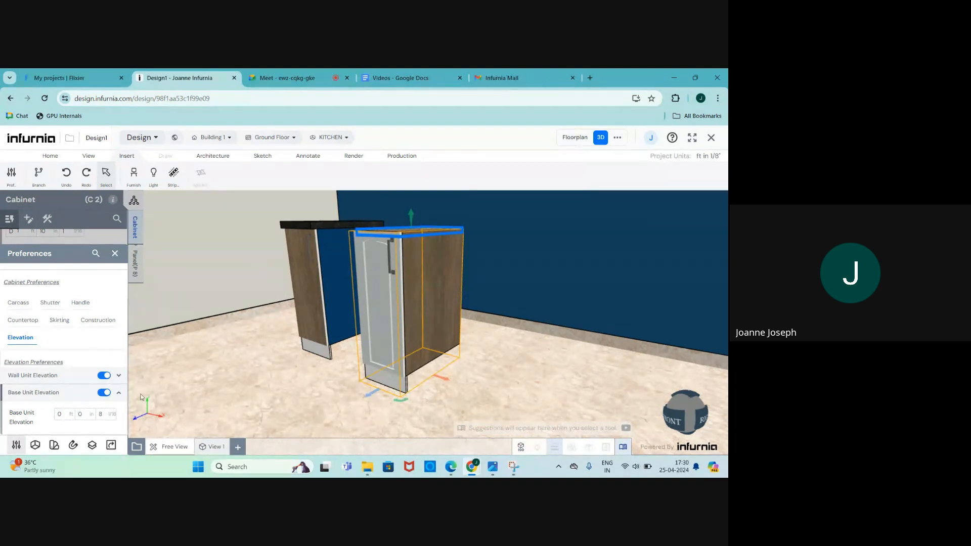
Step: Set the wall unit elevation preference to 5 ft 0 in 8/16
click(118, 392)
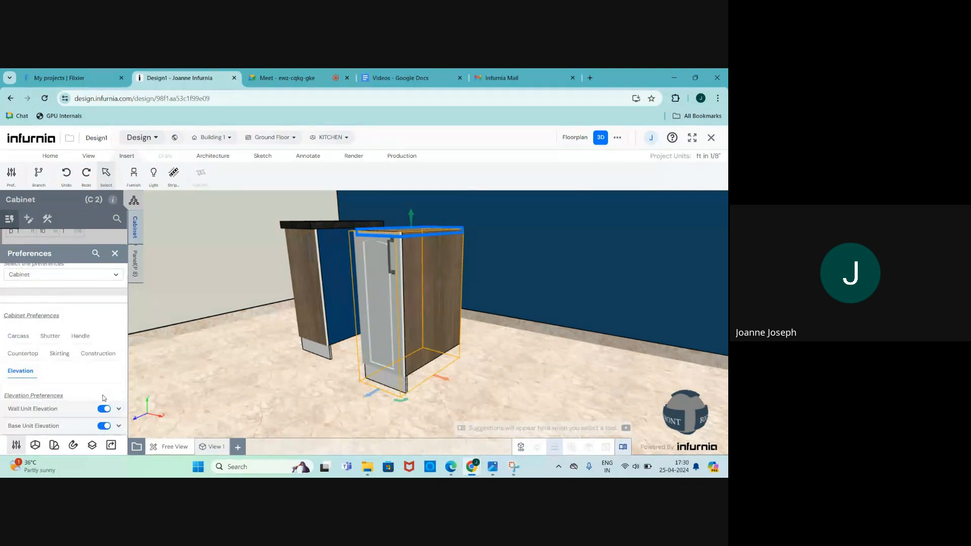
click(119, 409)
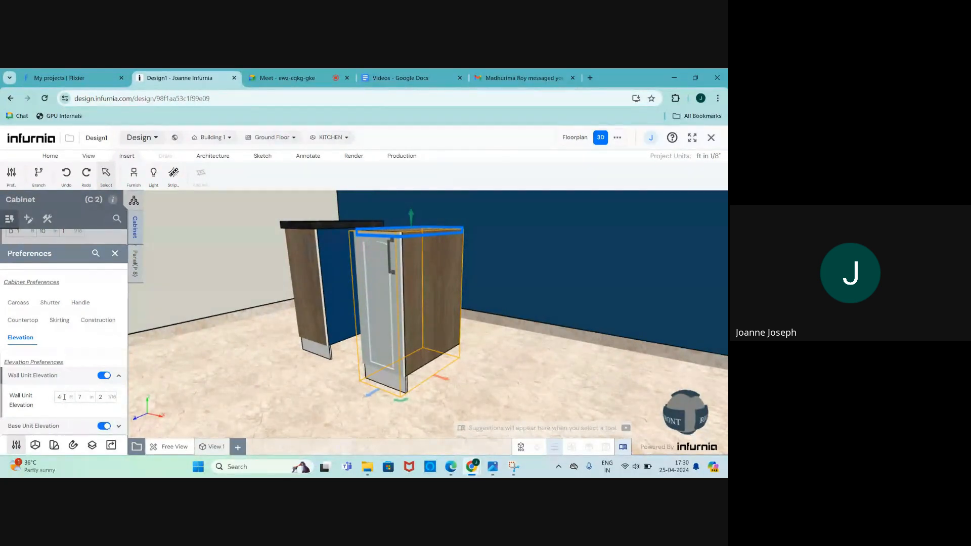
drag(66, 397, 53, 400)
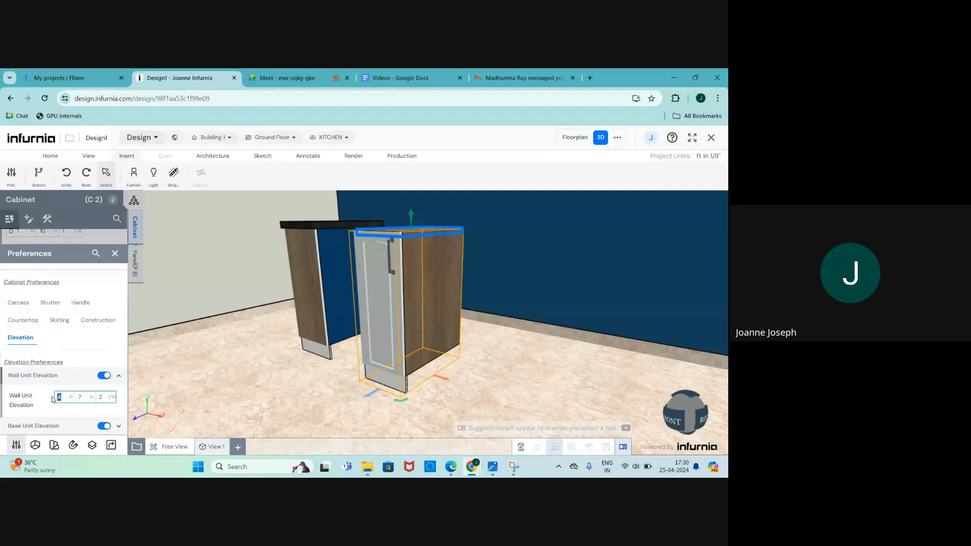
double_click(81, 397)
drag(105, 397, 98, 397)
text(8)
drag(84, 395, 73, 396)
text(0)
scroll(519, 312, down, 3)
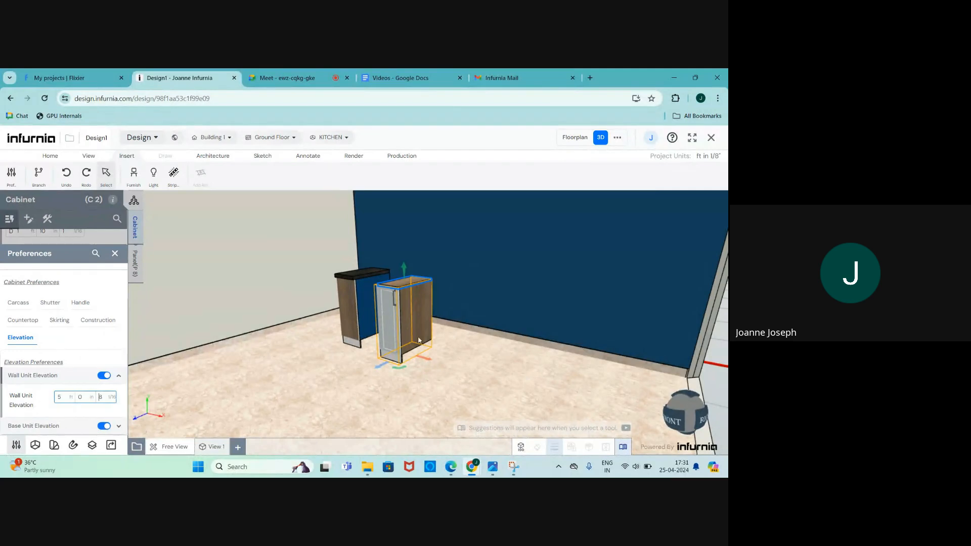
scroll(419, 340, up, 5)
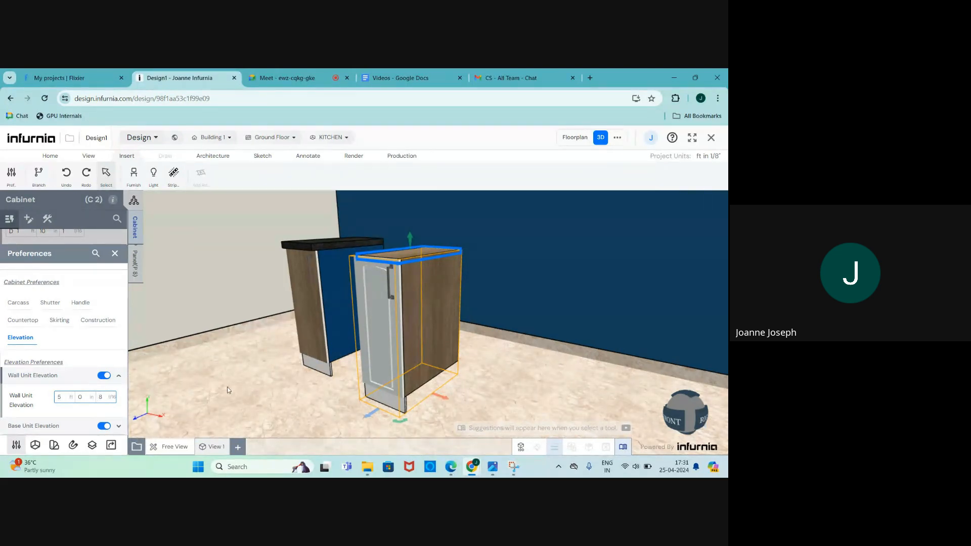
scroll(227, 390, down, 1)
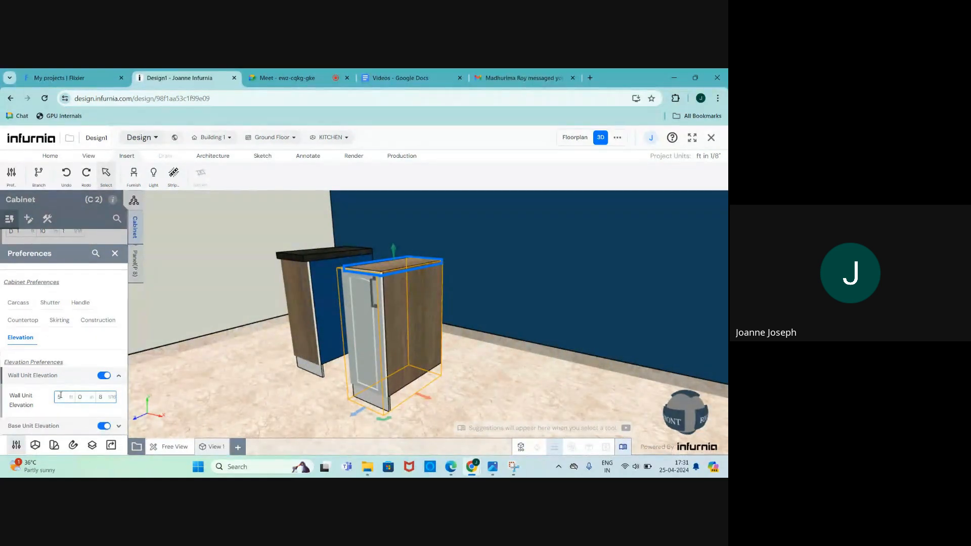
click(106, 415)
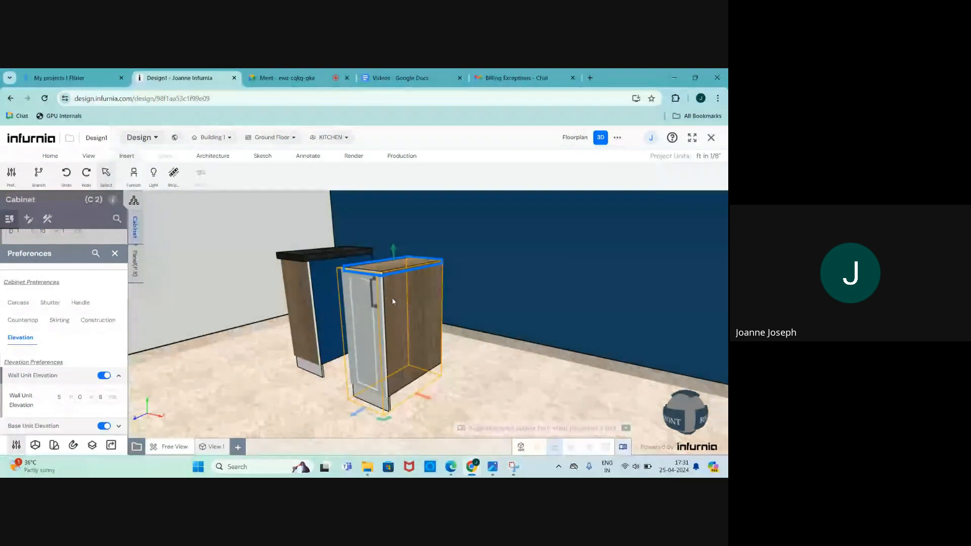
Step: Close the global preferences and delete both base cabinets from the kitchen
click(115, 254)
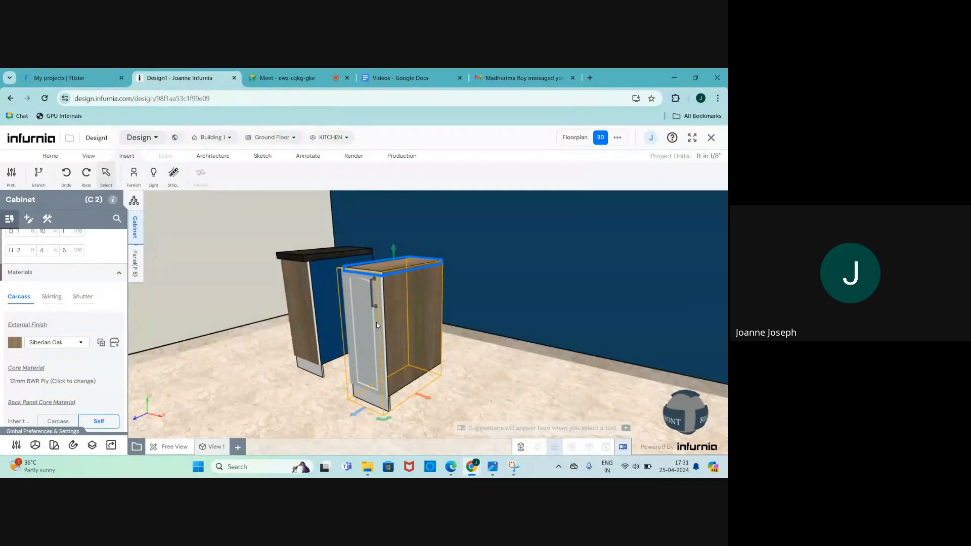
key(Delete)
click(324, 321)
key(Delete)
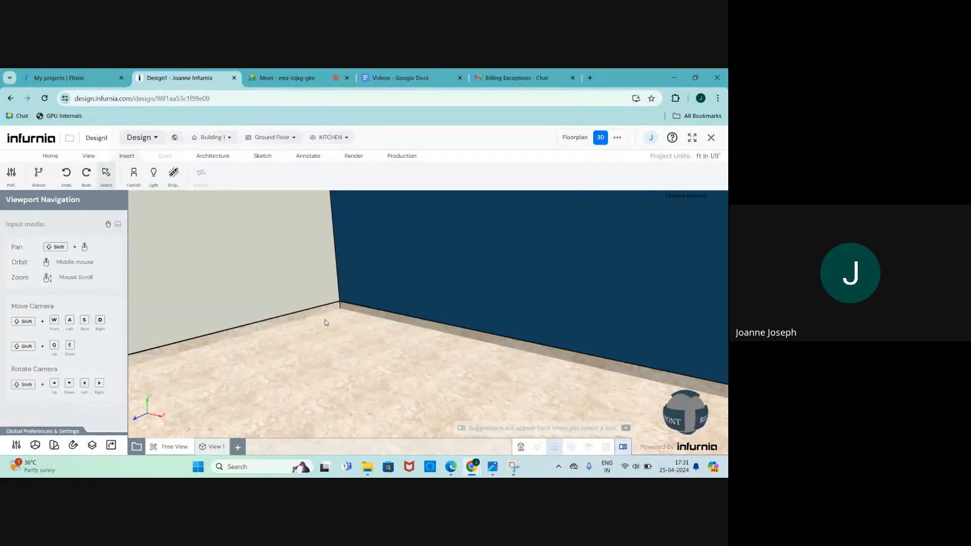
Step: Examine the empty kitchen in 3D from the front, facing the blue wall
scroll(248, 315, down, 3)
middle_drag(253, 348, 601, 334)
scroll(388, 342, up, 3)
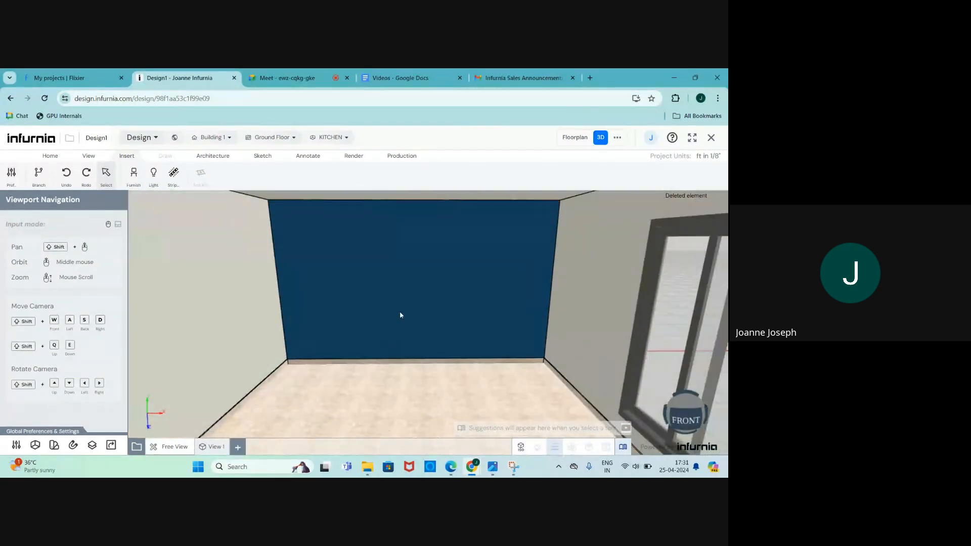
scroll(400, 315, up, 3)
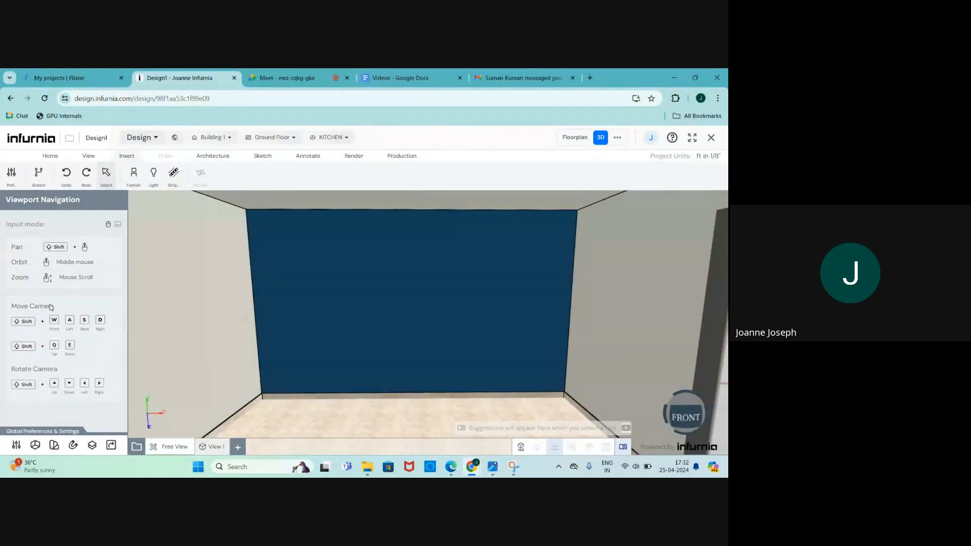
scroll(303, 328, down, 4)
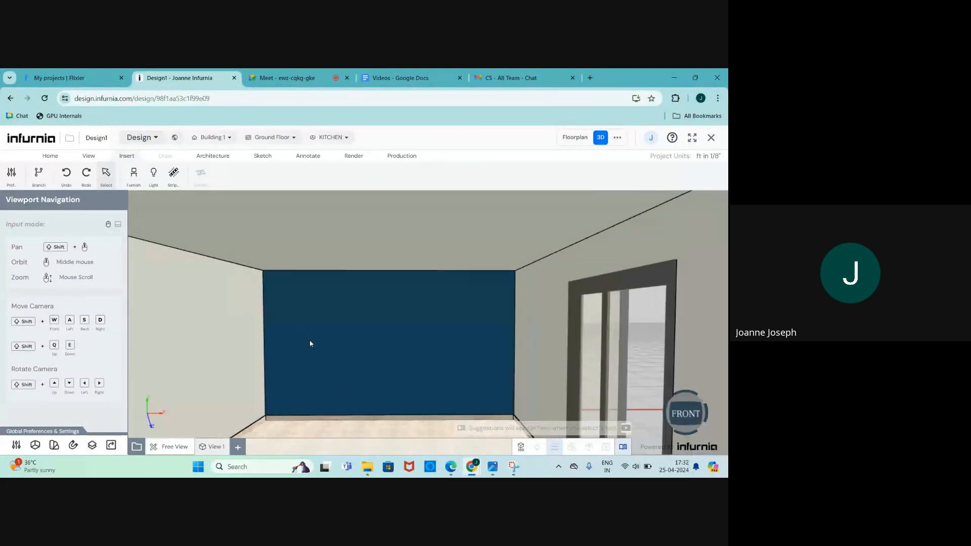
scroll(311, 346, down, 2)
scroll(245, 406, up, 3)
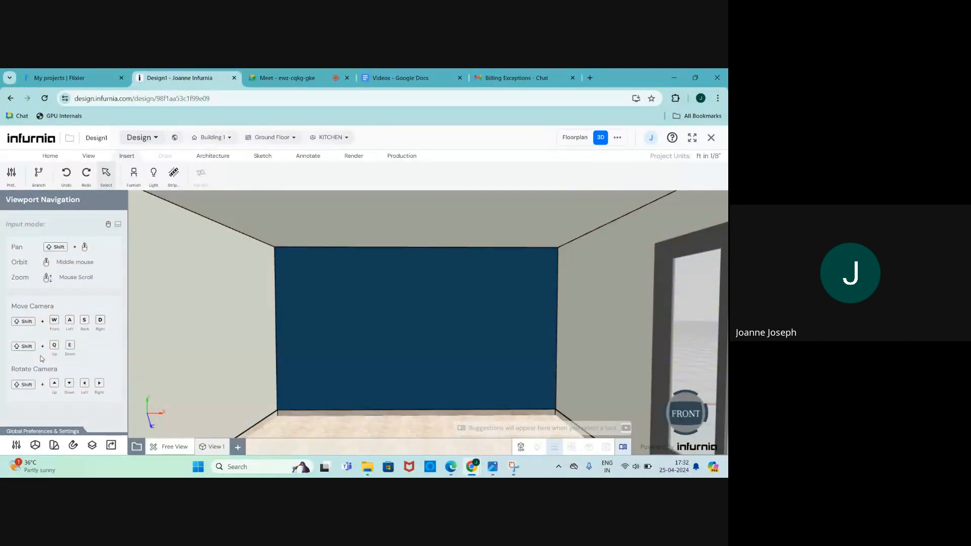
scroll(342, 324, up, 1)
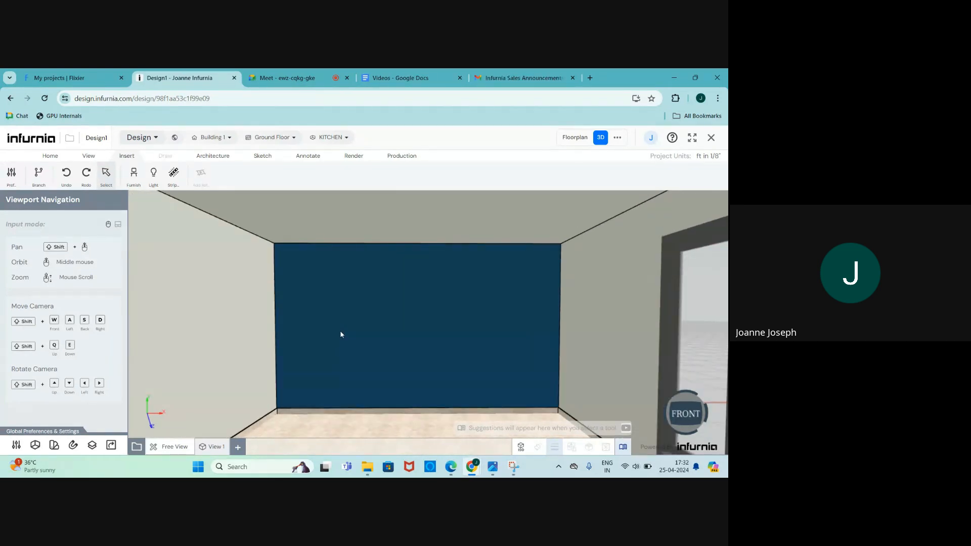
scroll(348, 326, down, 1)
scroll(347, 326, up, 1)
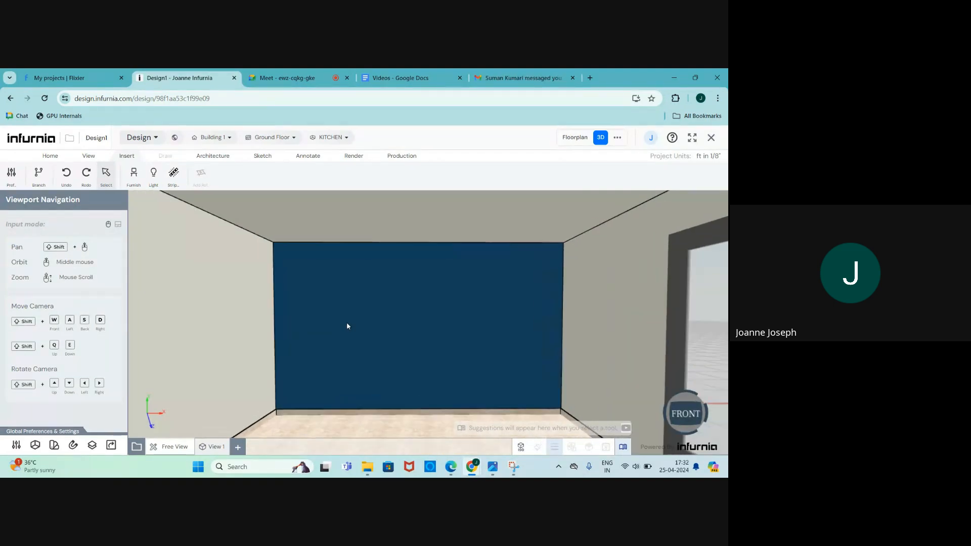
Step: Switch from 3D to the kitchen floorplan and display the architecture tools
click(573, 138)
scroll(397, 298, up, 2)
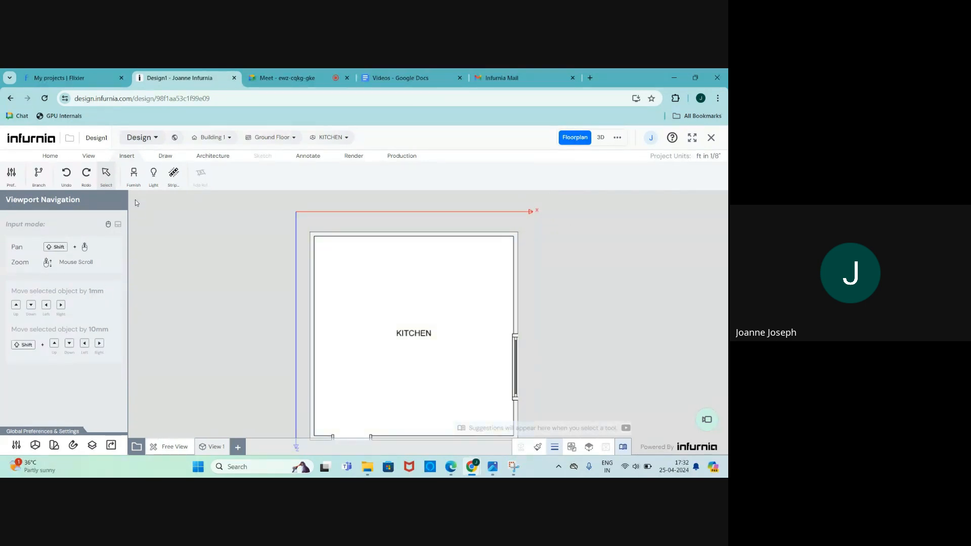
click(207, 157)
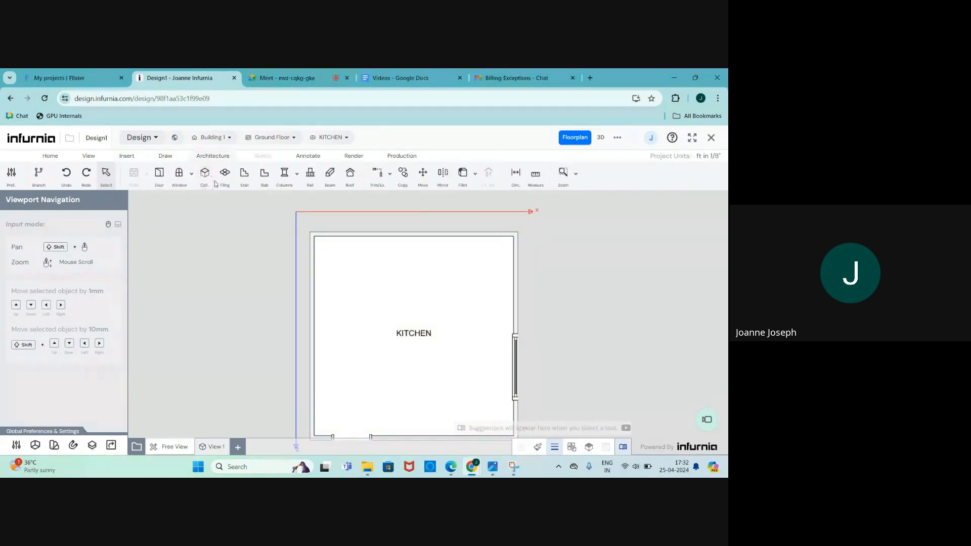
Step: Place a profile column at the upper-left outer corner of the kitchen walls
click(298, 177)
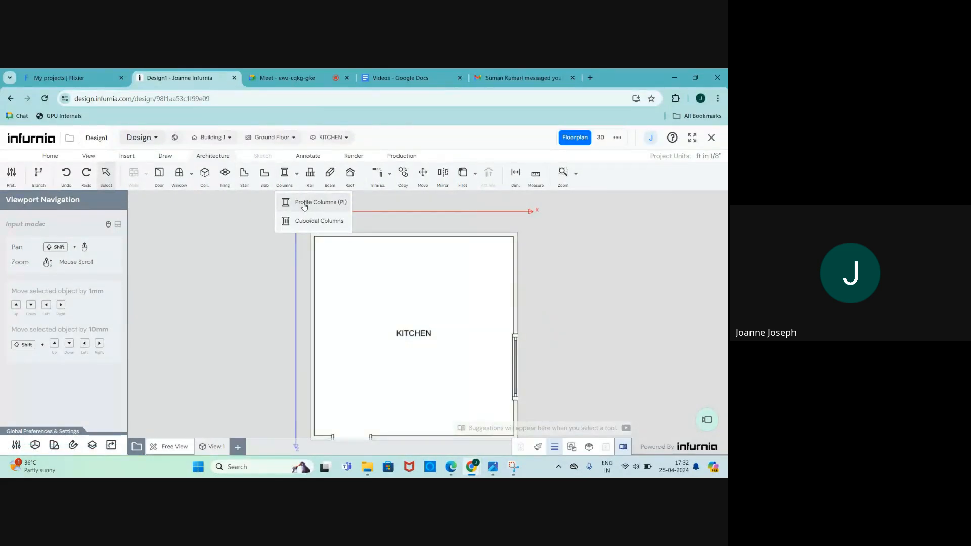
click(304, 202)
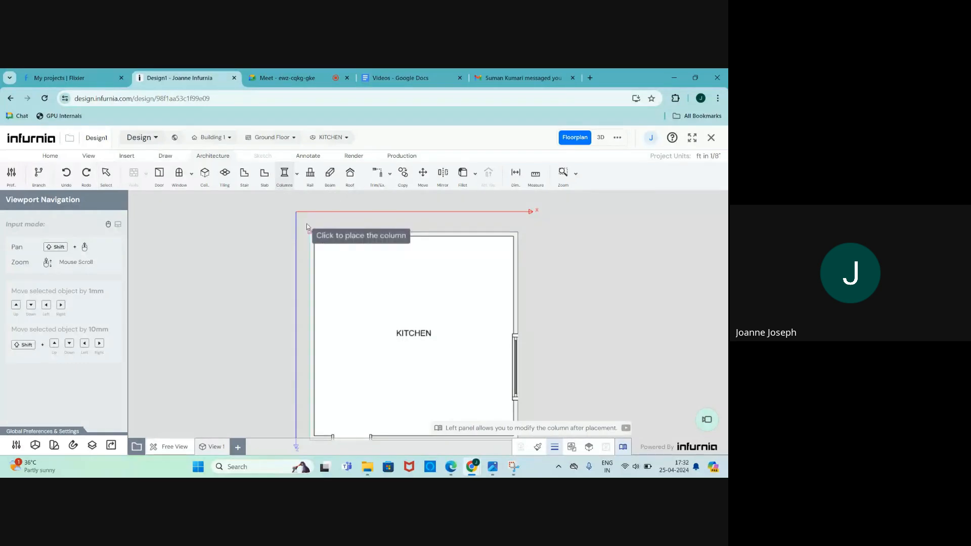
click(298, 174)
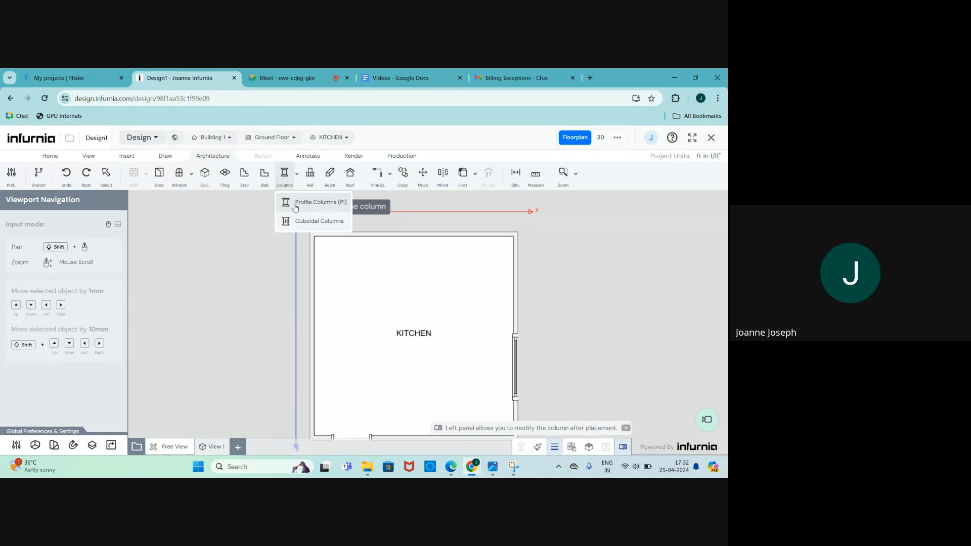
click(296, 208)
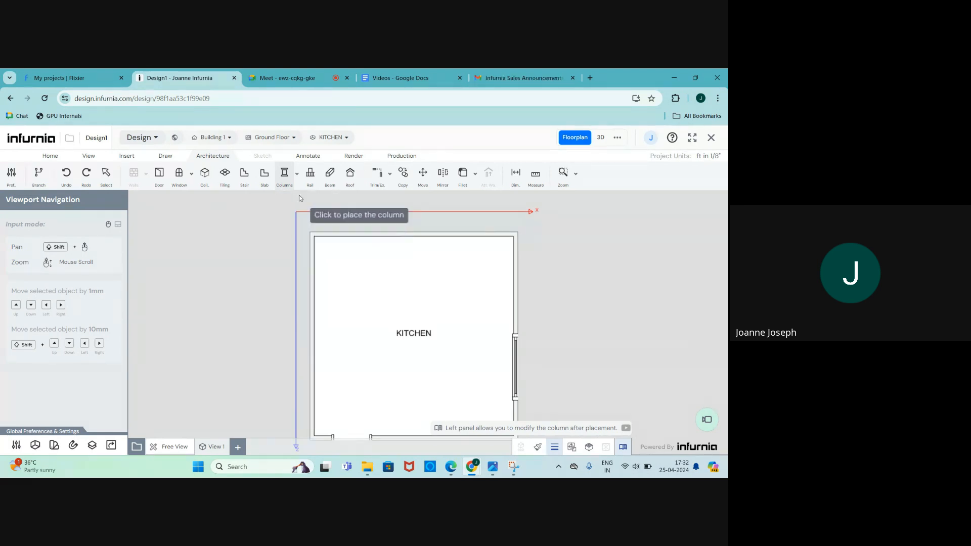
click(298, 174)
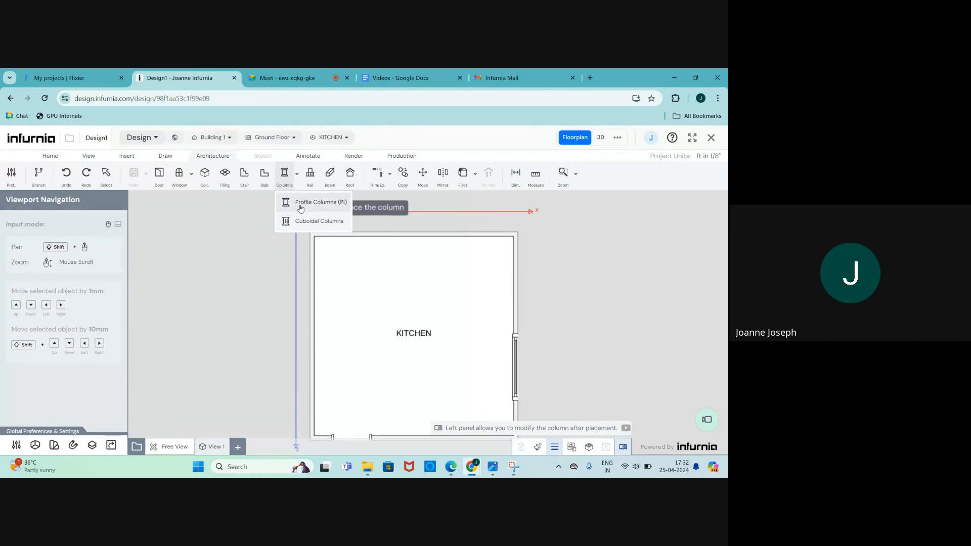
click(300, 208)
scroll(324, 253, up, 5)
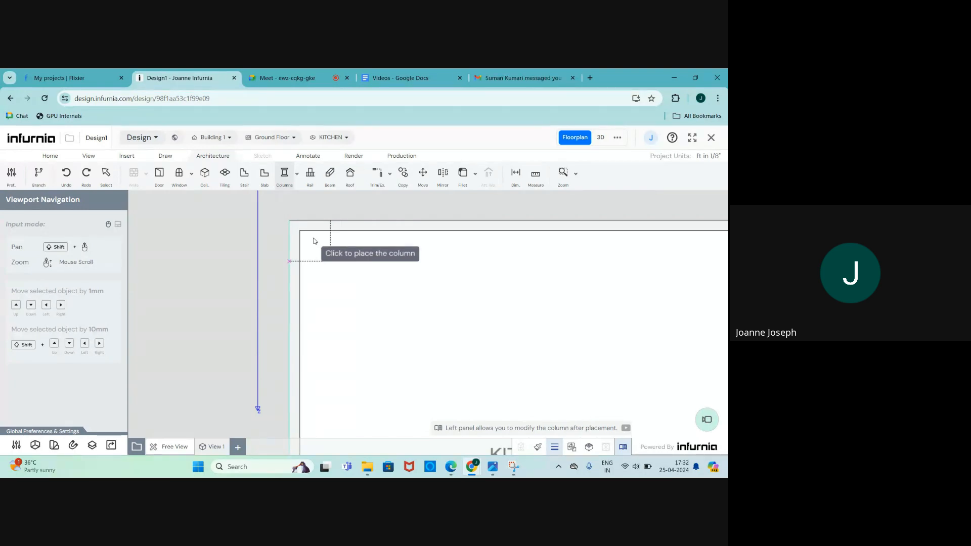
click(313, 242)
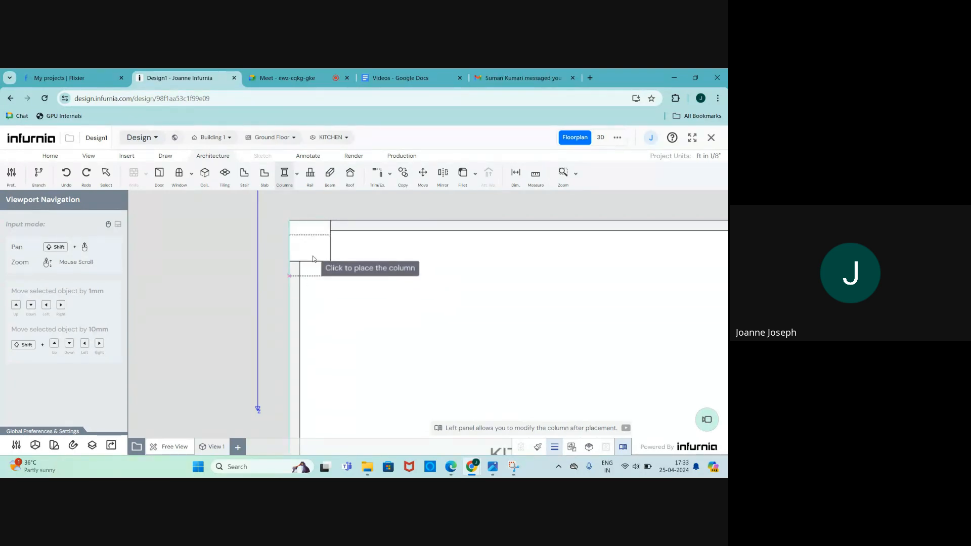
key(Escape)
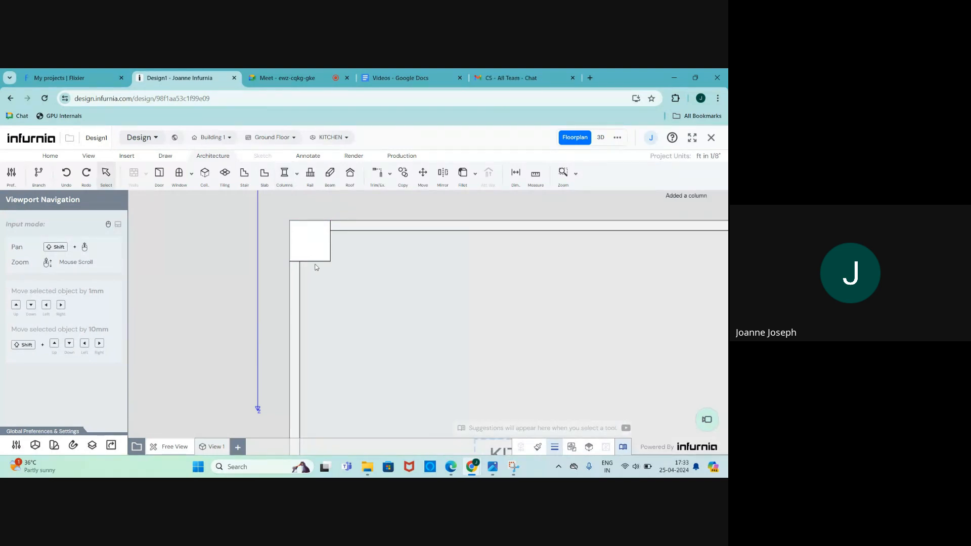
Step: Select the profile column, review its height, shift and material settings, and delete it
click(317, 260)
scroll(223, 275, down, 2)
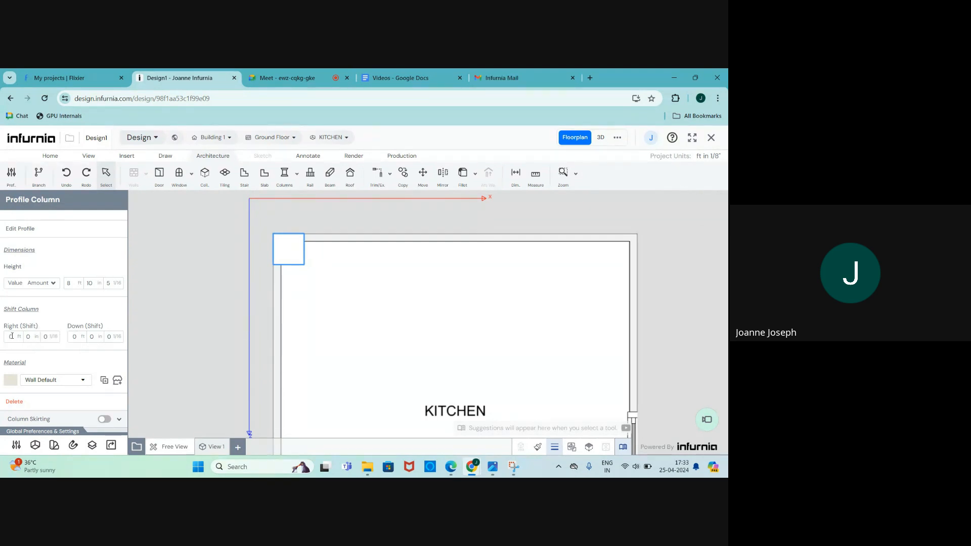
scroll(27, 269, up, 1)
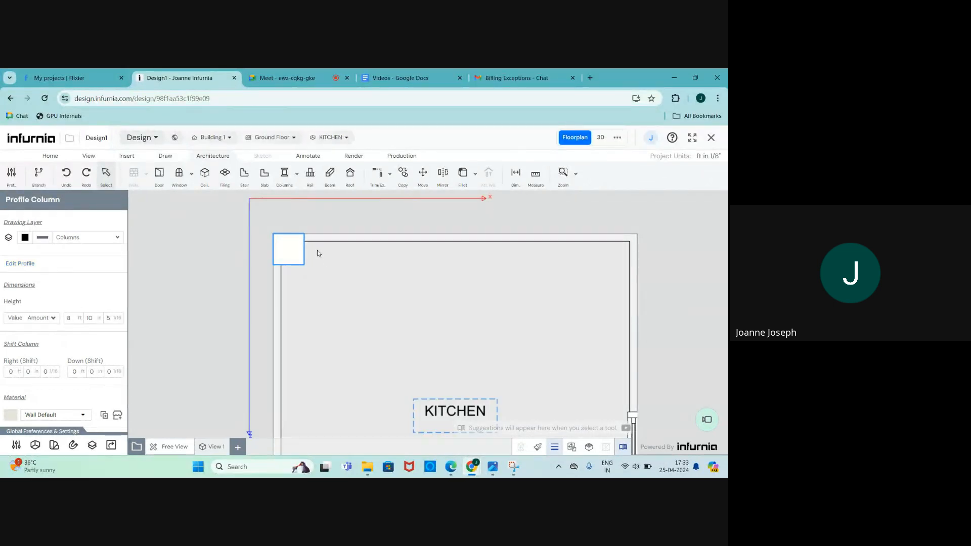
key(Delete)
Step: Place a cuboidal column at the upper-left outer corner of the kitchen walls
click(297, 173)
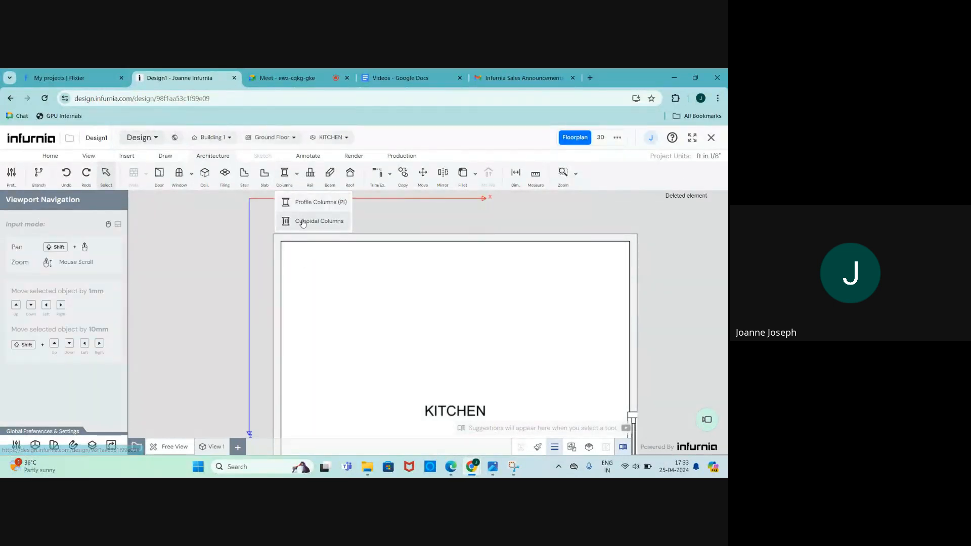
click(302, 221)
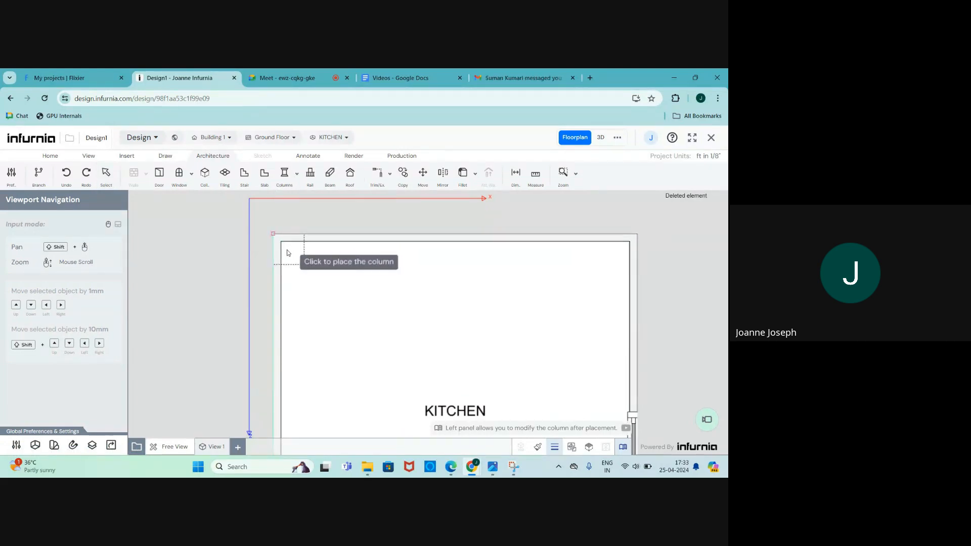
click(288, 253)
key(Escape)
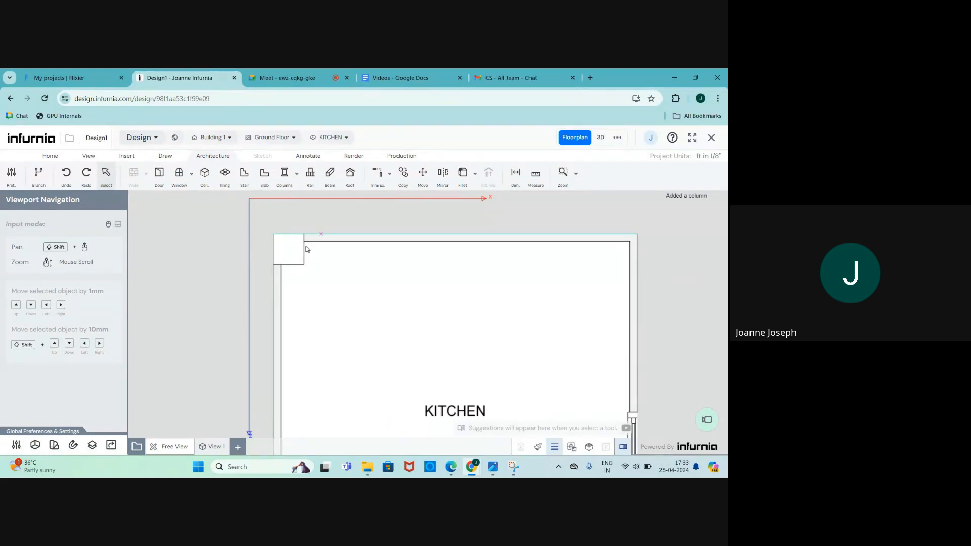
Step: Stretch the cuboidal column along the walls to about 2 ft 3 in wide and 1 ft 8 in long
click(300, 251)
scroll(303, 251, up, 3)
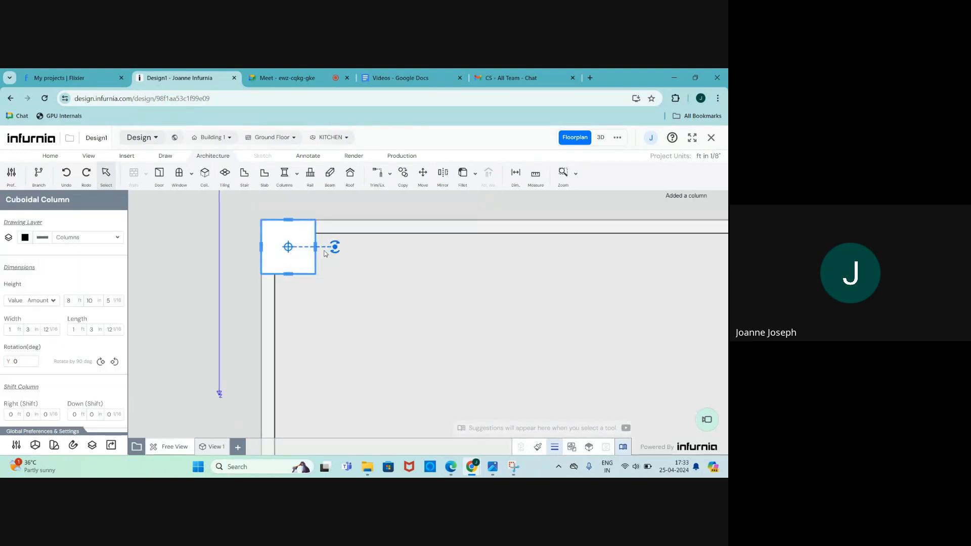
drag(316, 247, 354, 247)
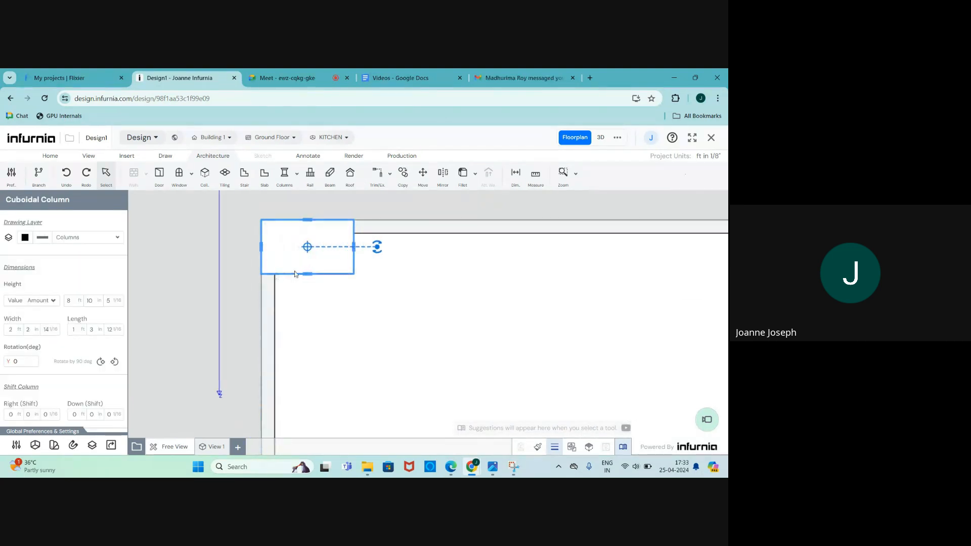
drag(306, 276, 306, 297)
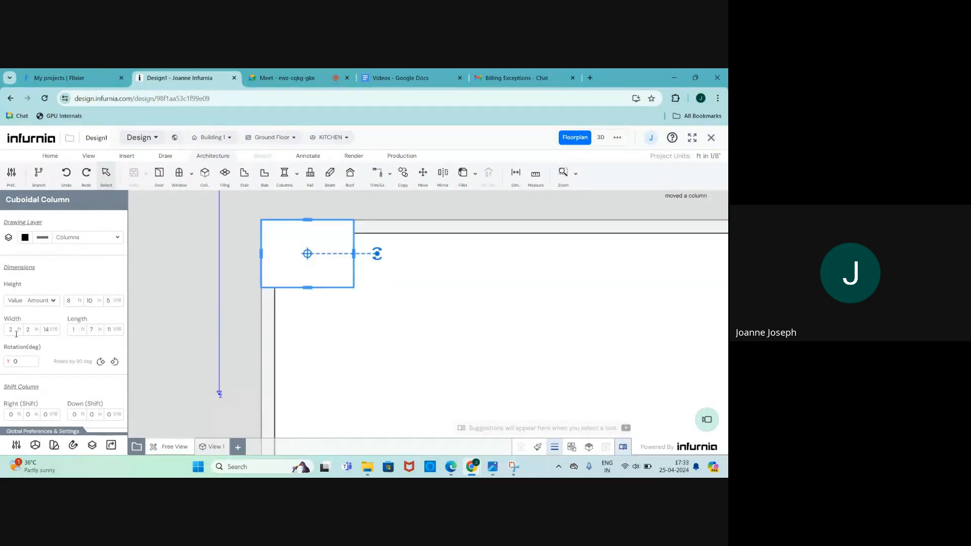
Step: Set the cuboidal column's width to 2 ft 0 in and its length to 1 ft 0 in
double_click(30, 329)
text(0)
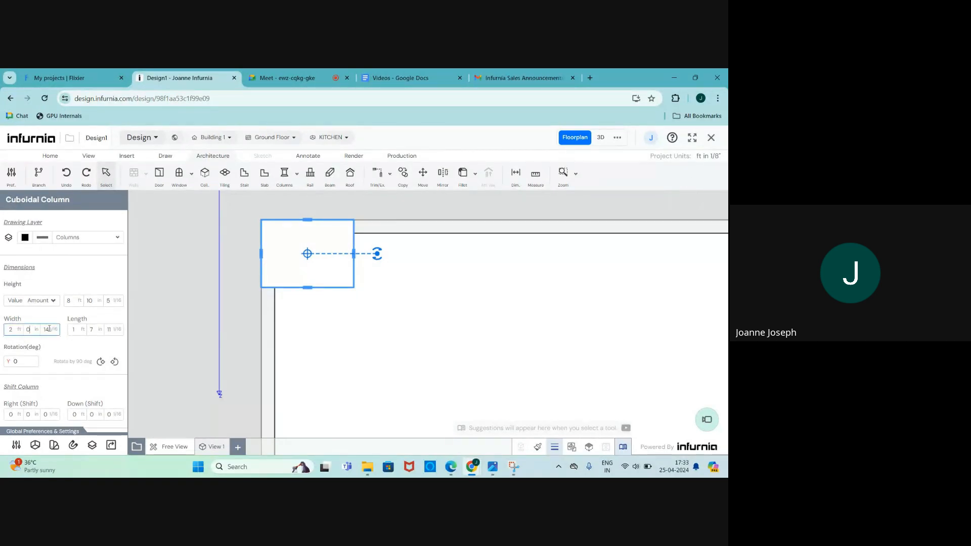
double_click(49, 329)
text(0)
double_click(94, 329)
text(0)
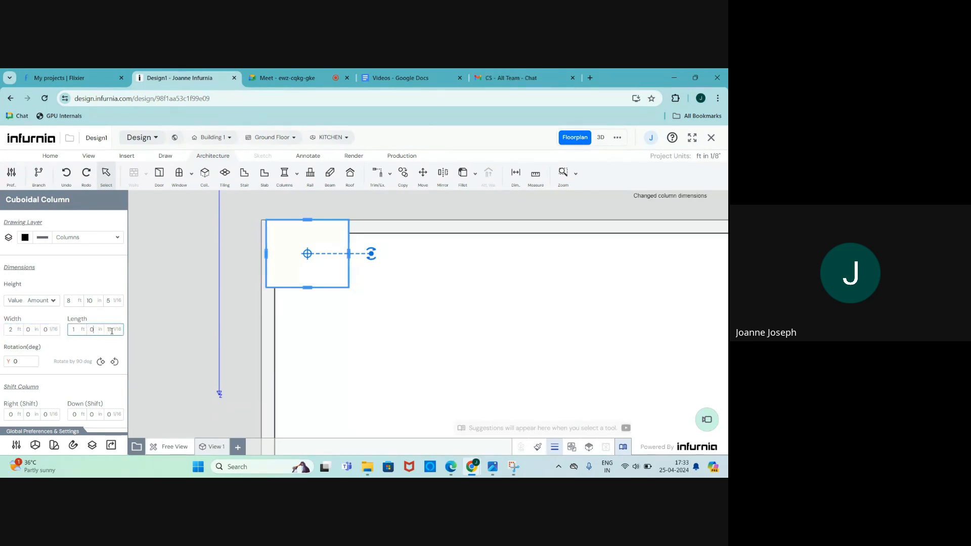
double_click(108, 329)
text(0)
key(Return)
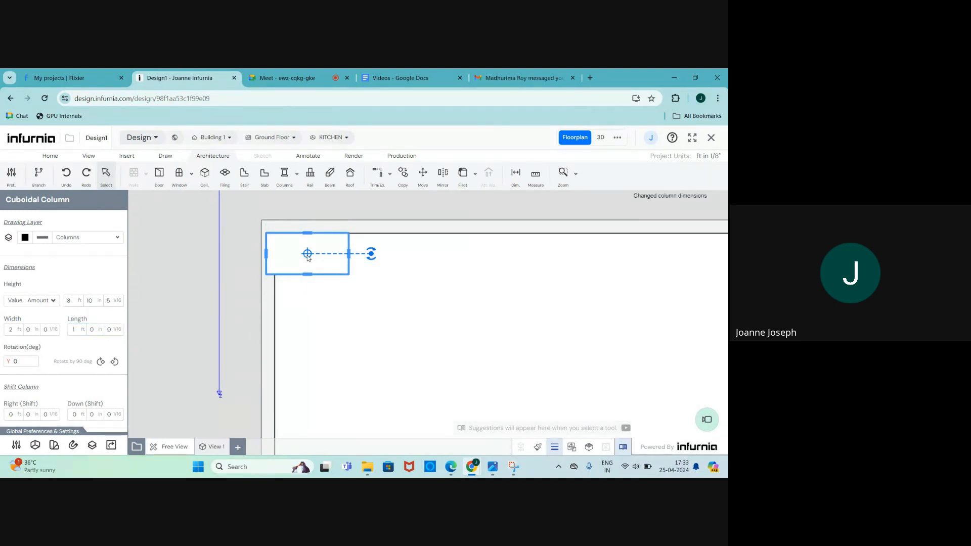
Step: Align the resized column flush with the upper-left outer corner of the kitchen walls and check it in 3D
mouse_move(307, 255)
mouse_down()
mouse_move(320, 262)
mouse_move(305, 262)
mouse_move(303, 251)
mouse_up()
click(601, 138)
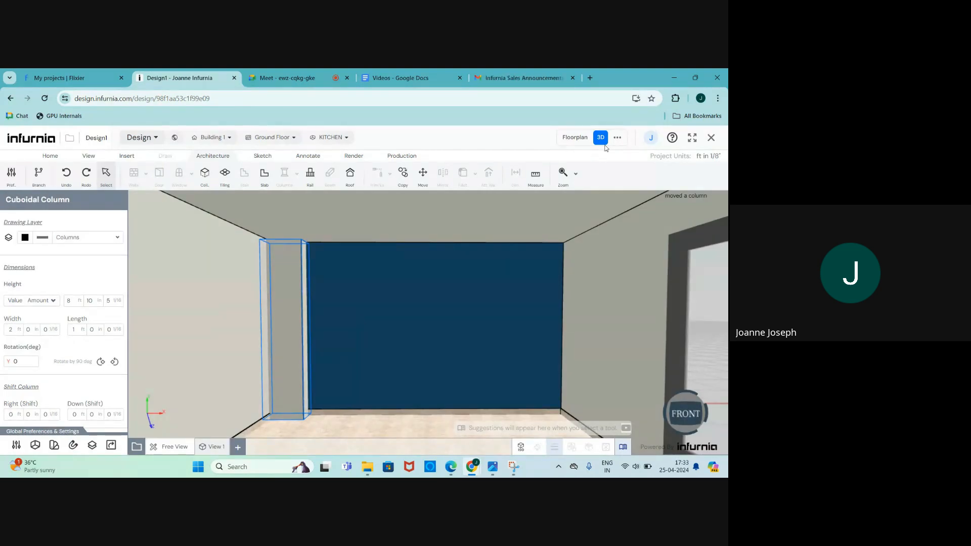
click(575, 138)
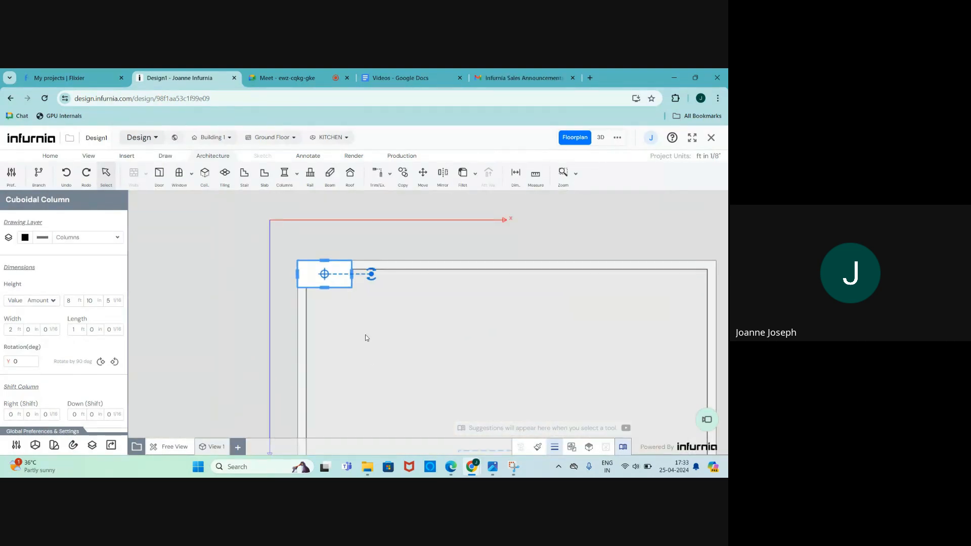
click(365, 336)
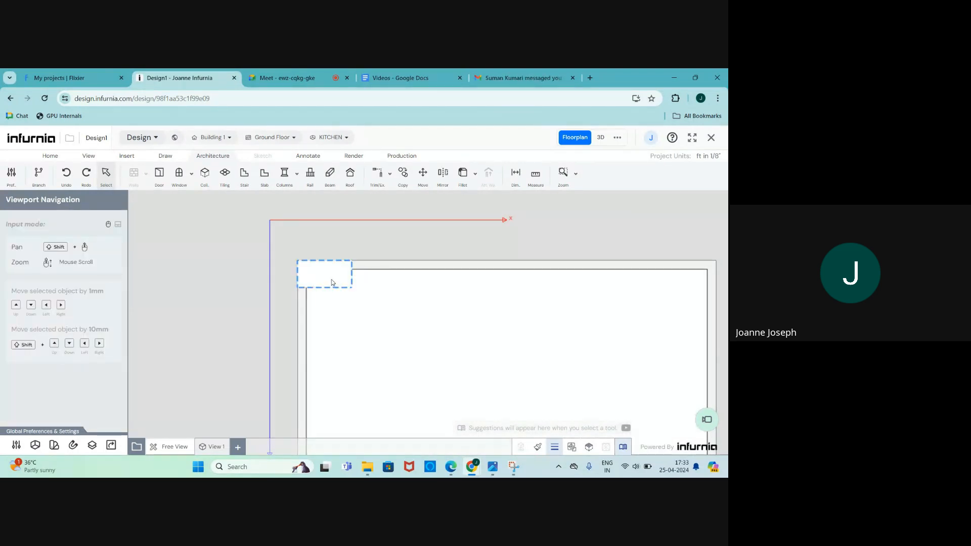
Step: Duplicate the upper-left column and place the copy flush in the upper-right outer corner of the kitchen
click(333, 283)
scroll(324, 283, down, 2)
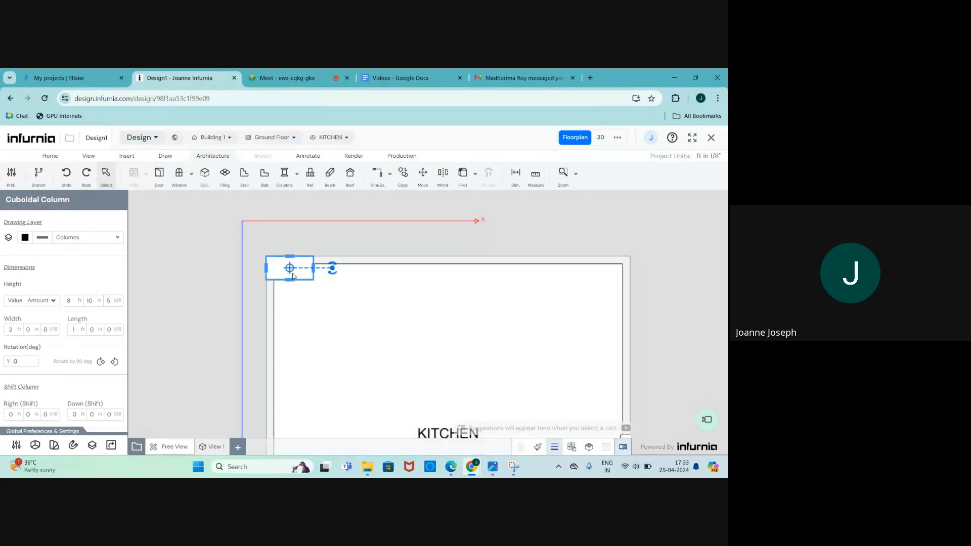
drag(289, 270, 470, 314)
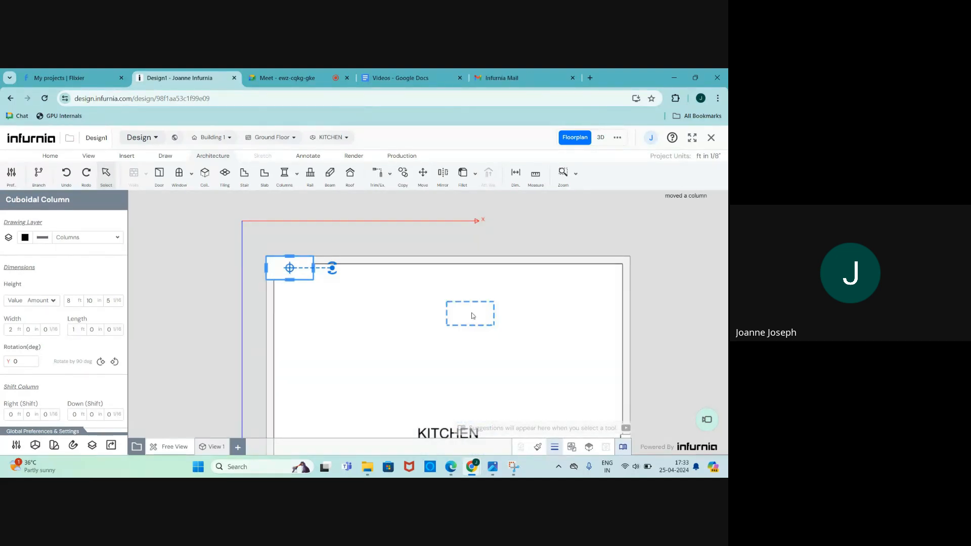
click(469, 313)
drag(613, 277, 611, 274)
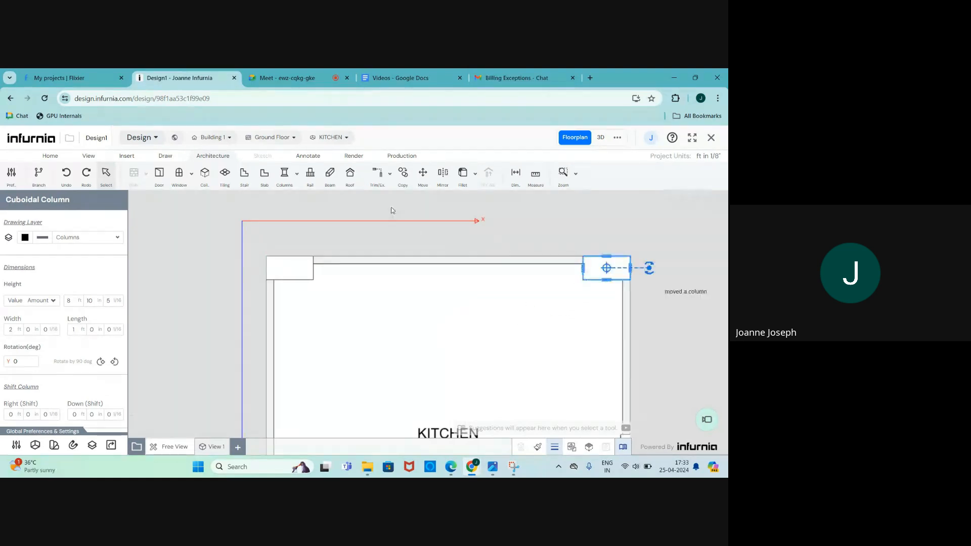
Step: Copy the upper-right column to the lower-right outer corner with the Copy tool, using its lower-right corner as base point
scroll(393, 207, down, 5)
scroll(423, 307, up, 2)
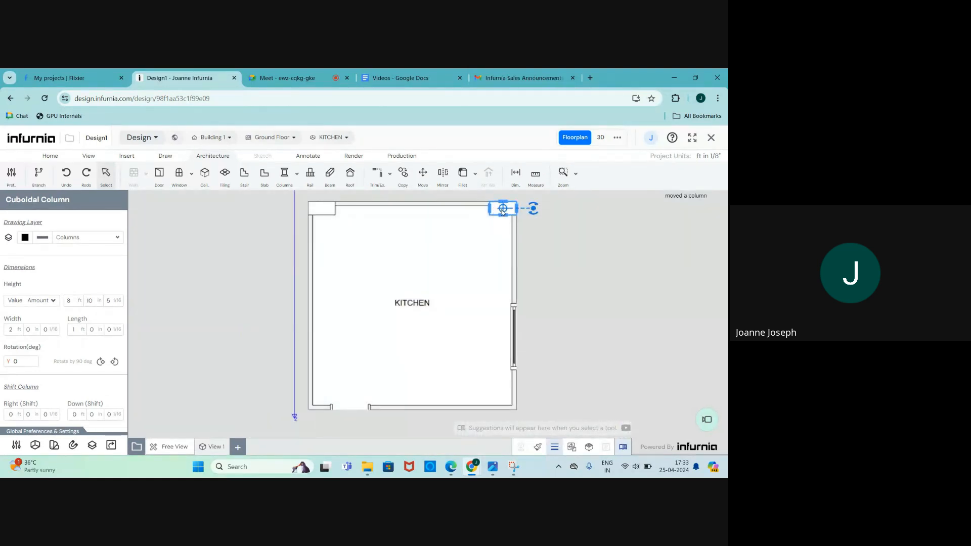
scroll(509, 198, up, 3)
scroll(508, 196, up, 1)
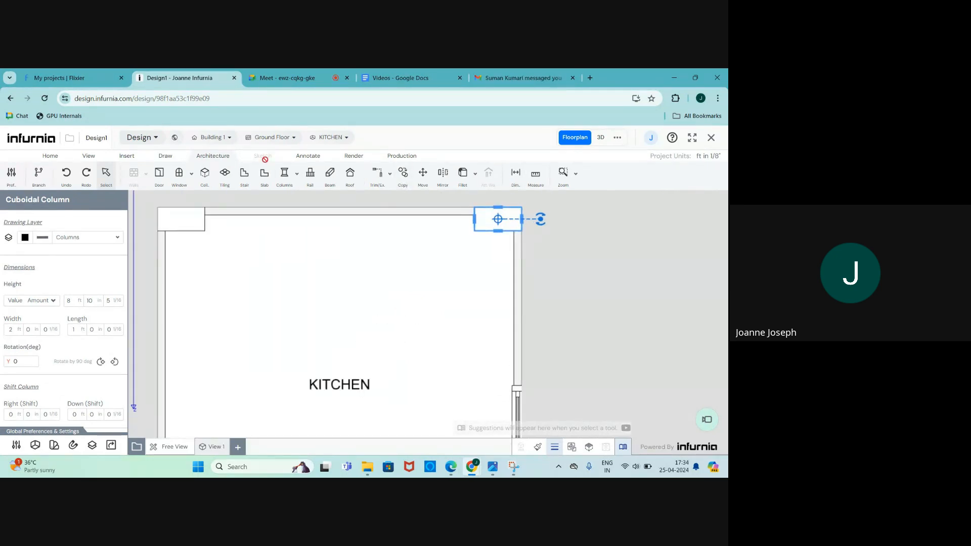
click(403, 173)
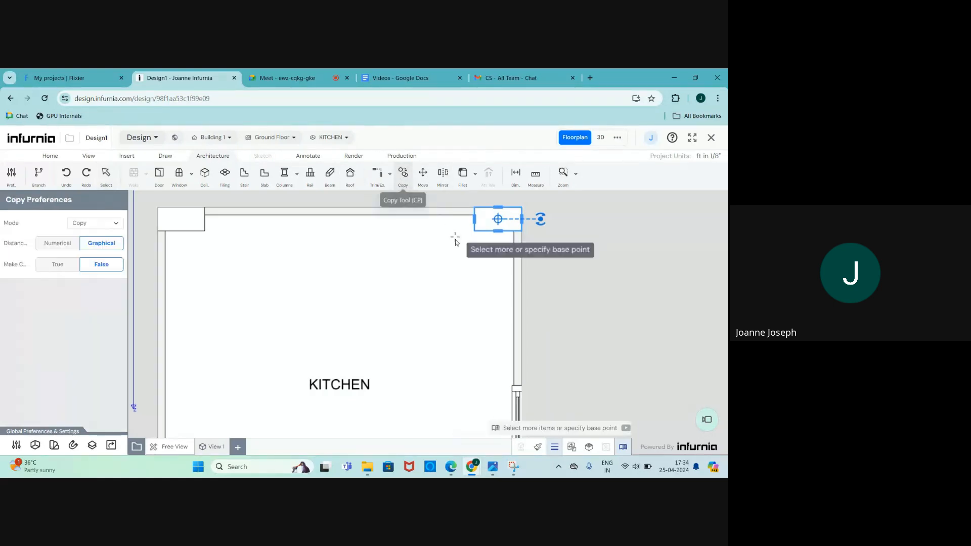
click(522, 232)
scroll(578, 220, down, 3)
scroll(564, 256, up, 2)
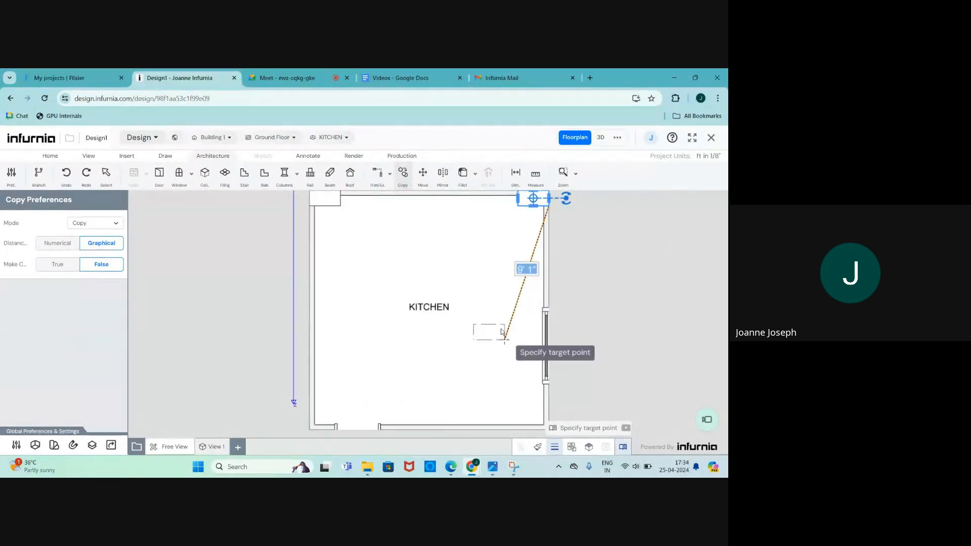
scroll(503, 333, down, 2)
scroll(527, 390, up, 3)
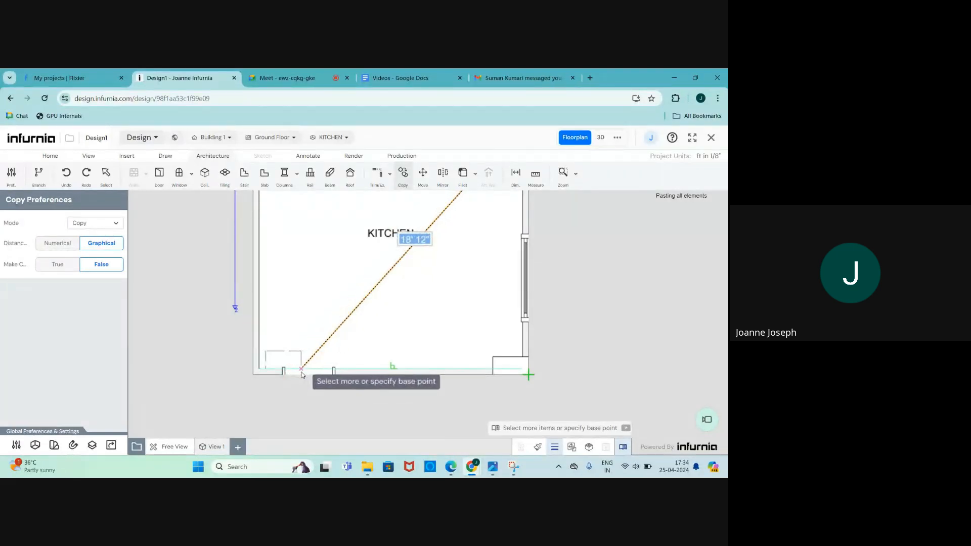
key(Escape)
Step: Move the door along the kitchen's lower wall, away from the lower-left corner
scroll(409, 423, down, 2)
scroll(326, 383, up, 2)
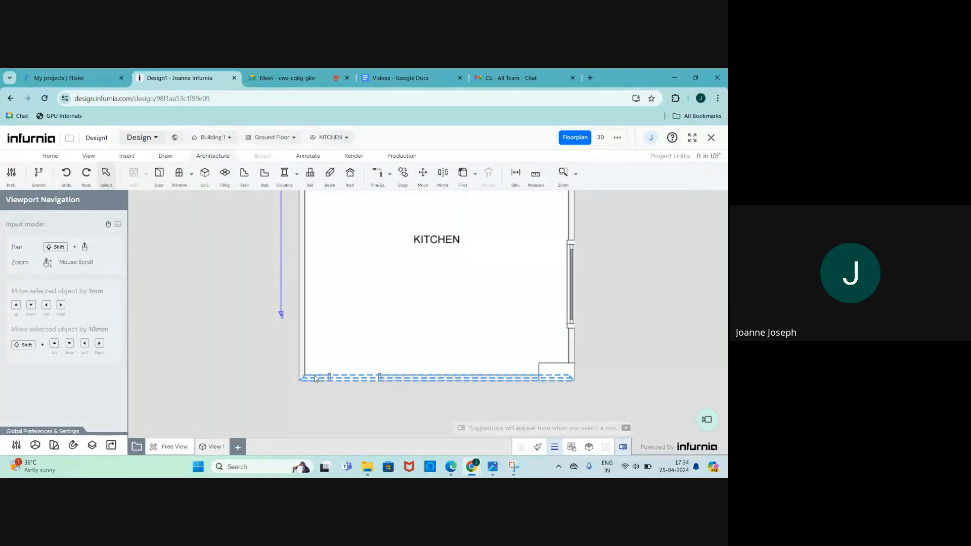
drag(352, 383, 427, 378)
Step: Duplicate the lower-right column and place the copy flush in the lower-left outer corner
click(549, 379)
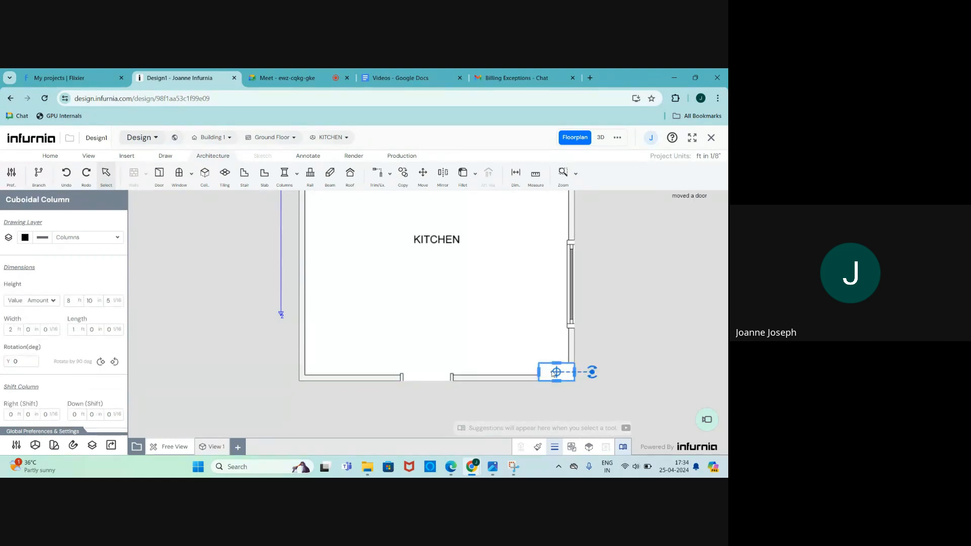
drag(556, 373, 326, 371)
scroll(438, 332, down, 3)
scroll(432, 317, up, 2)
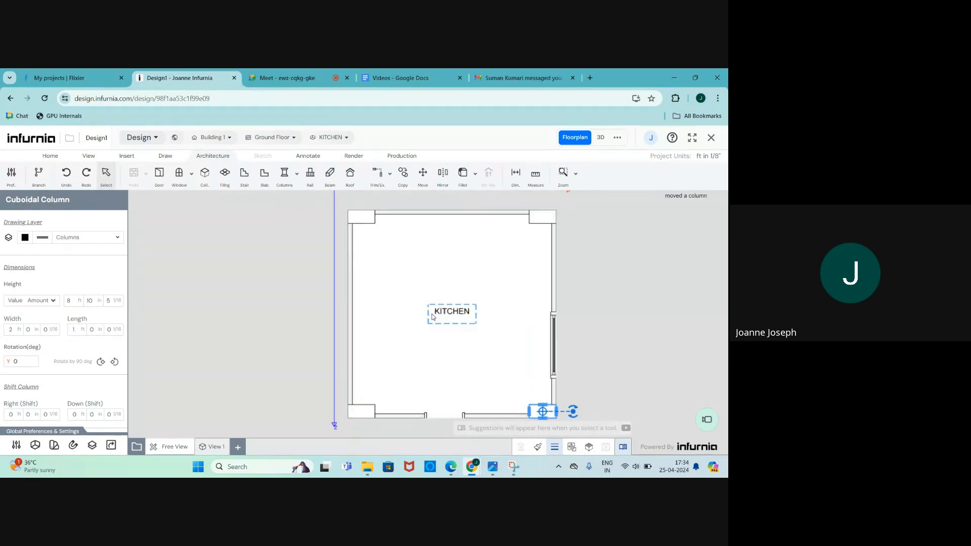
key(Escape)
Step: Delete the column in the upper-right corner of the kitchen
scroll(463, 283, down, 2)
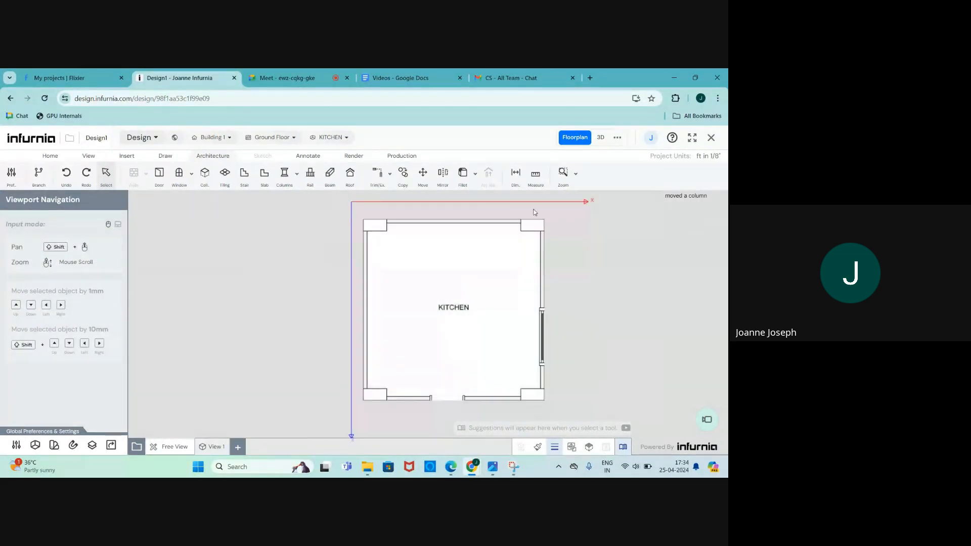
scroll(533, 232, up, 4)
click(533, 232)
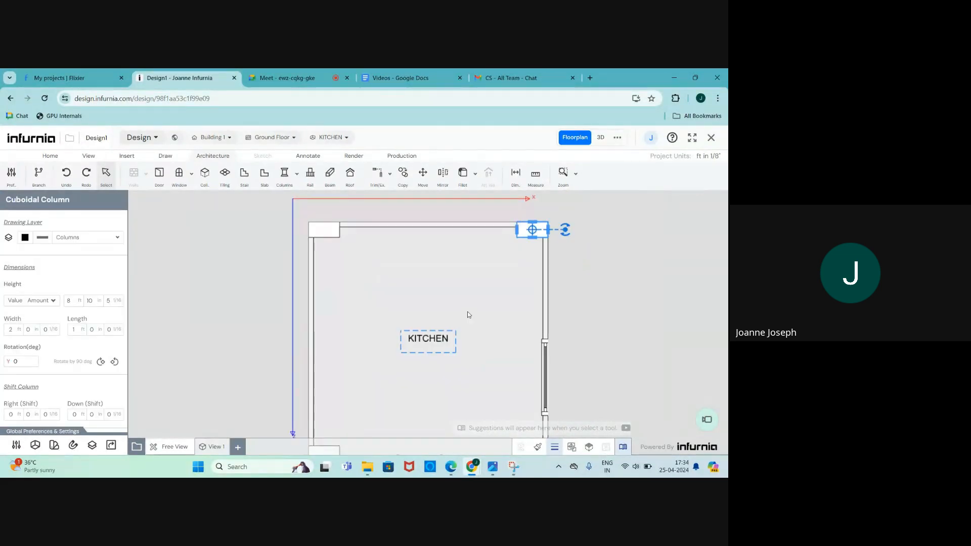
key(Delete)
scroll(402, 247, up, 1)
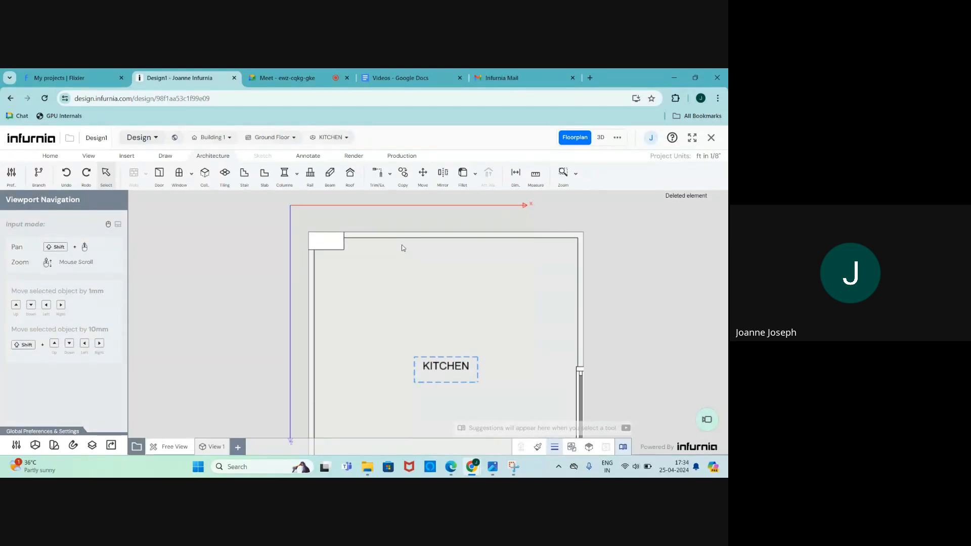
Step: Place a beam near the kitchen's upper-left column and rotate it about 90 degrees so it runs parallel to the left wall
scroll(279, 195, down, 2)
scroll(275, 195, up, 1)
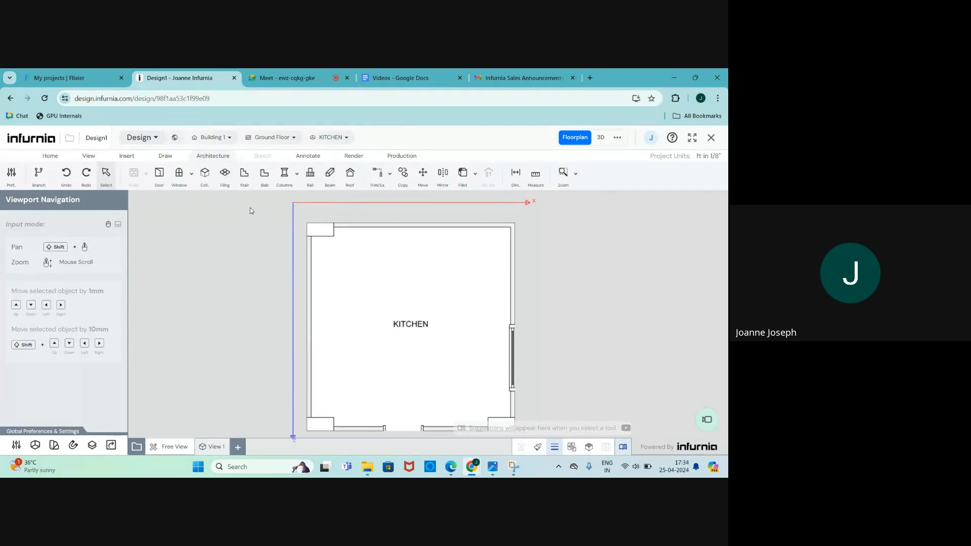
click(330, 173)
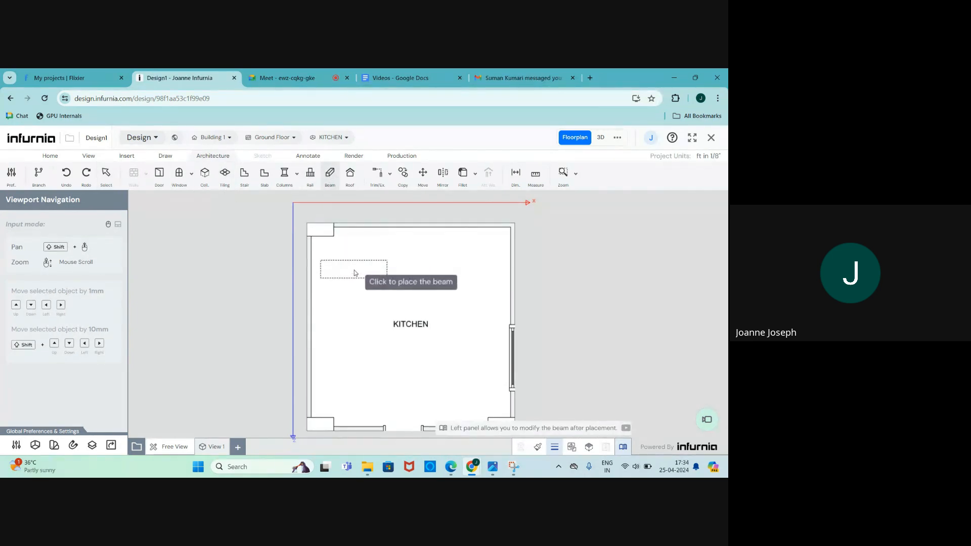
click(359, 259)
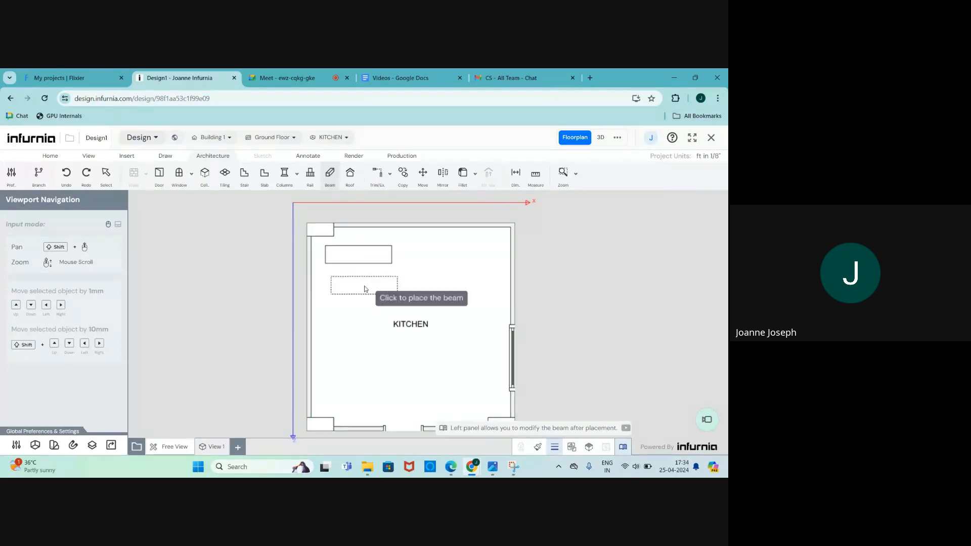
key(Escape)
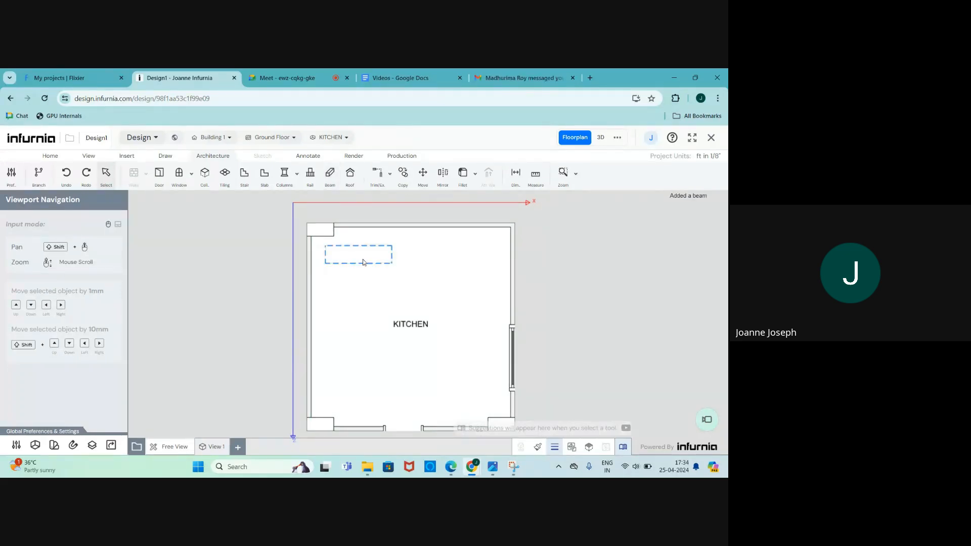
click(364, 258)
drag(413, 255, 358, 329)
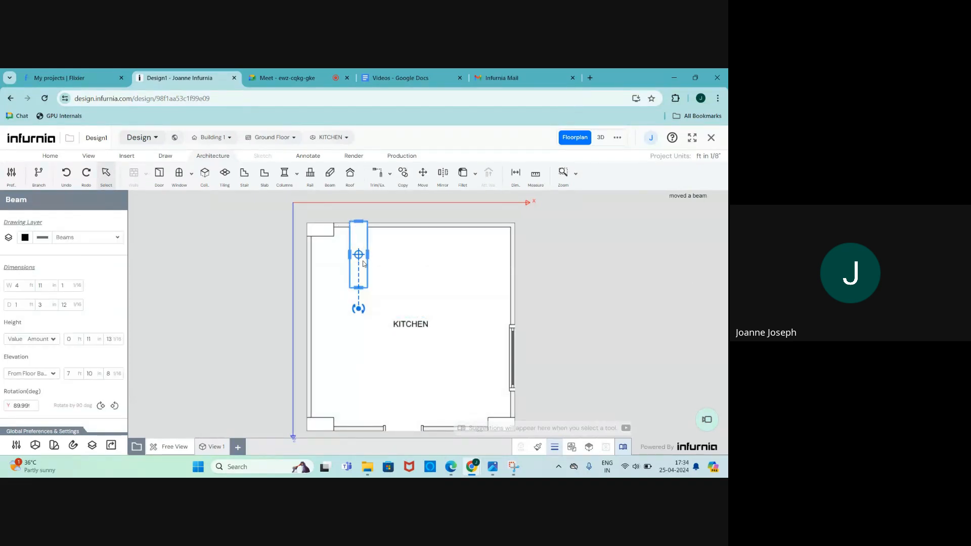
Step: Move the beam onto the left wall directly below the upper-left column and stretch its depth to 2 ft 0 in
drag(333, 275, 320, 271)
scroll(324, 265, up, 1)
scroll(324, 265, down, 1)
scroll(329, 264, up, 1)
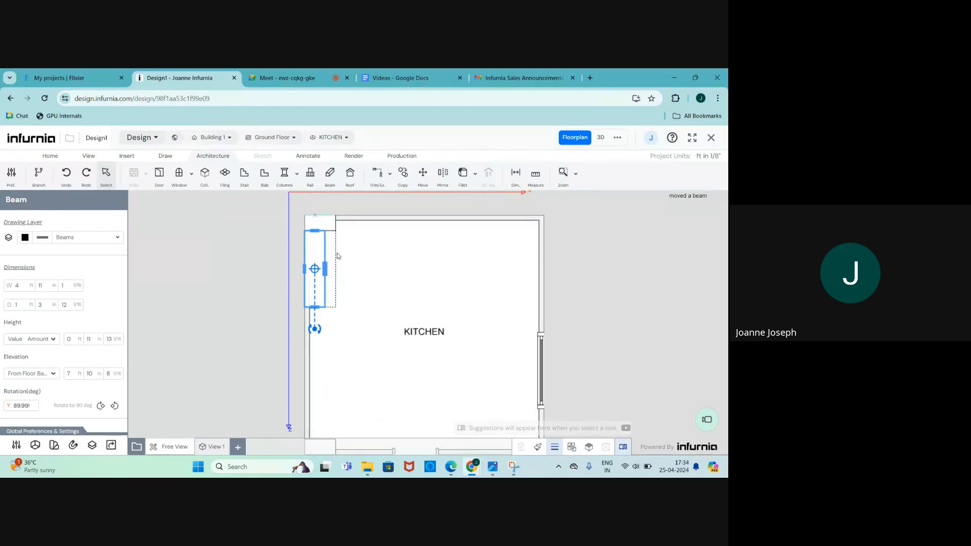
scroll(340, 251, down, 1)
scroll(334, 299, up, 1)
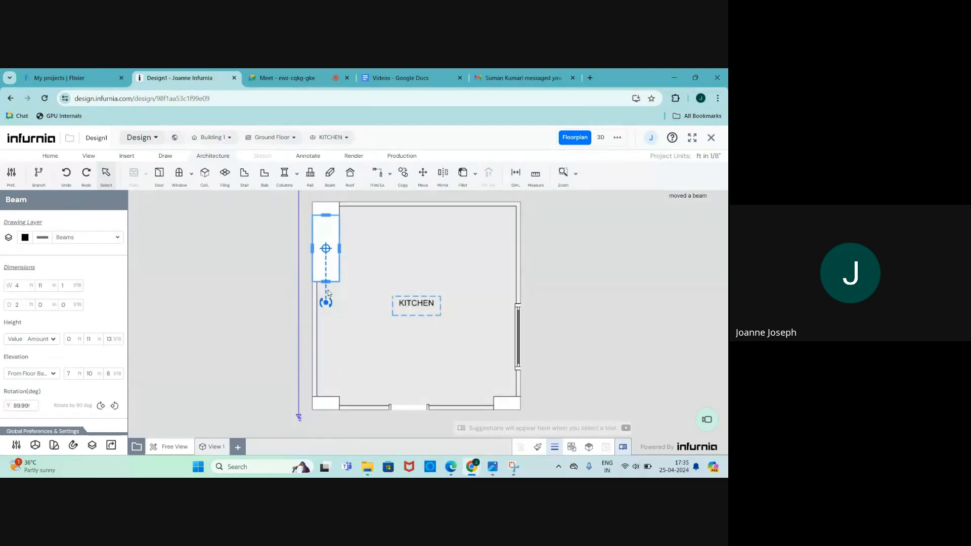
Step: Extend the beam along the left wall to the lower-left column, making it about 13 ft 5 in long
drag(329, 346, 328, 407)
click(367, 317)
scroll(366, 313, up, 2)
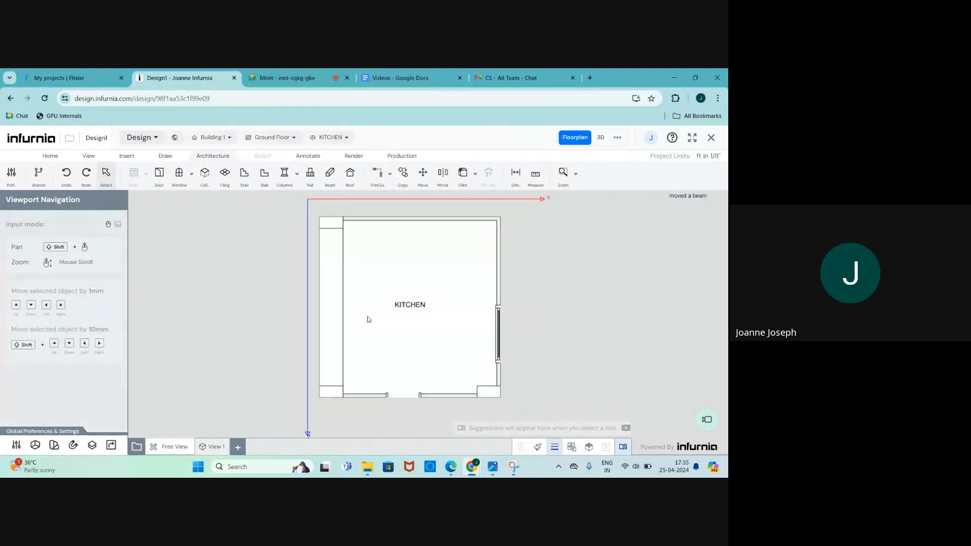
Step: Examine the beam between the columns in 3D, including its height and elevation settings, and return to the front view
click(601, 138)
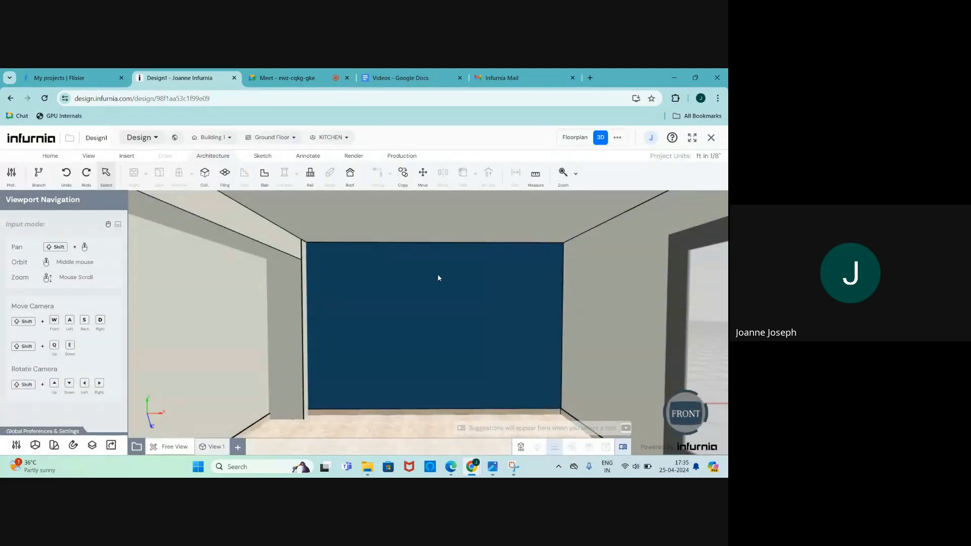
click(255, 246)
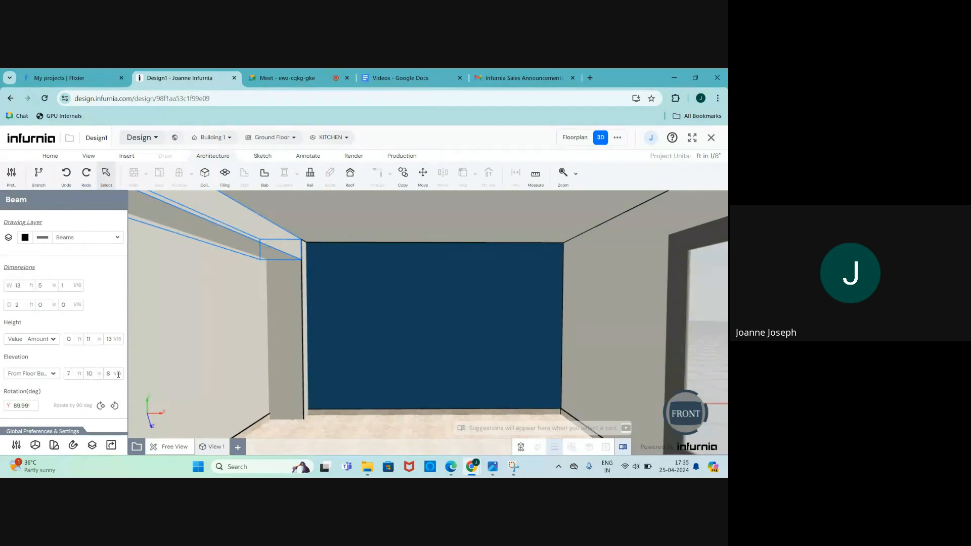
scroll(291, 334, down, 1)
scroll(263, 285, down, 1)
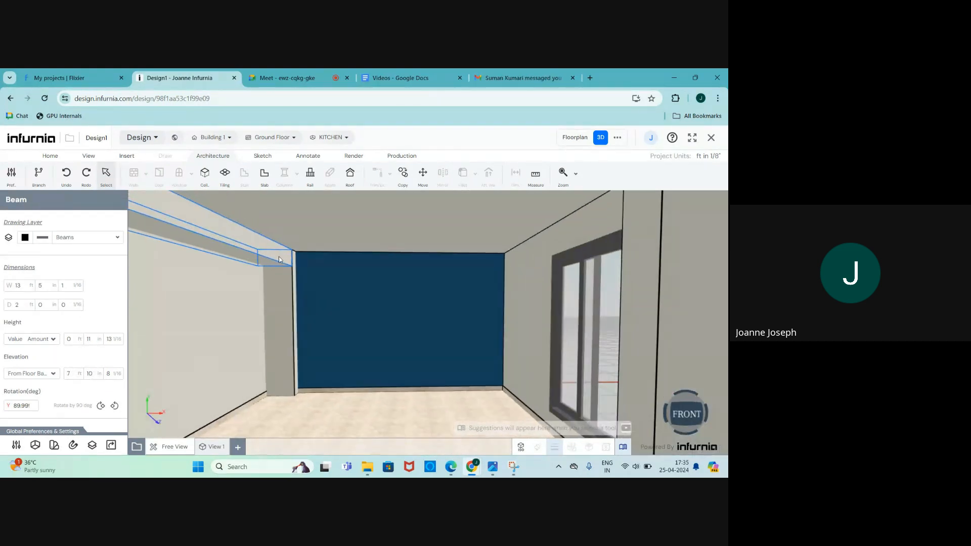
middle_drag(263, 282, 278, 256)
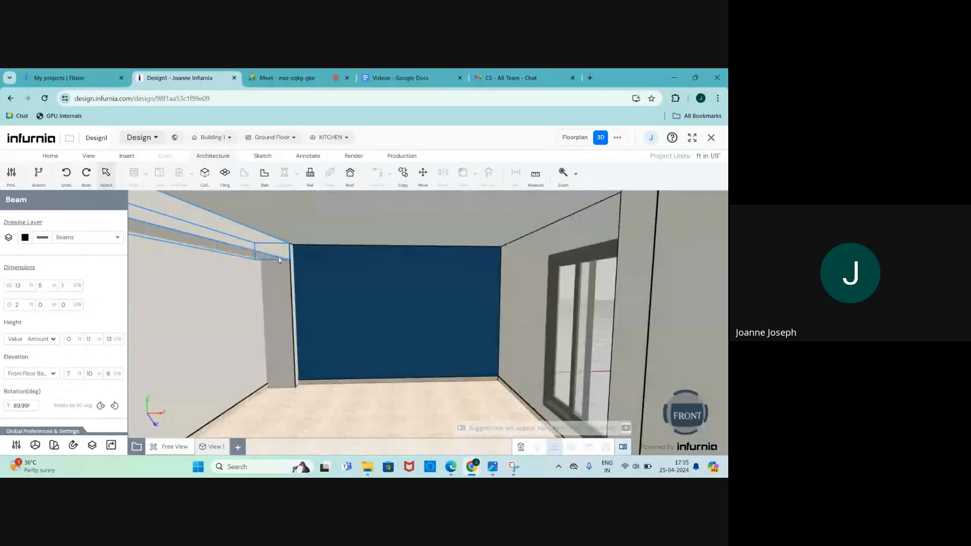
scroll(310, 275, down, 1)
scroll(311, 275, up, 2)
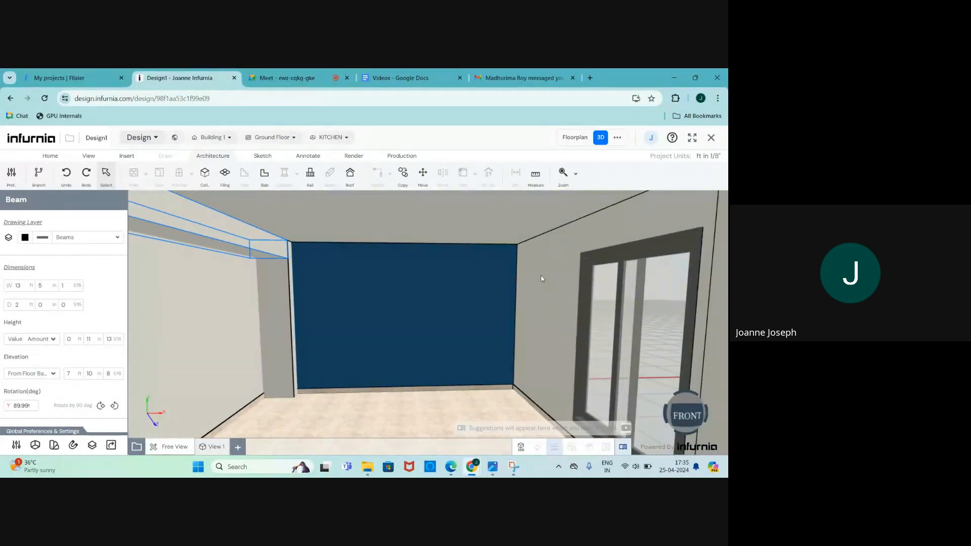
click(688, 415)
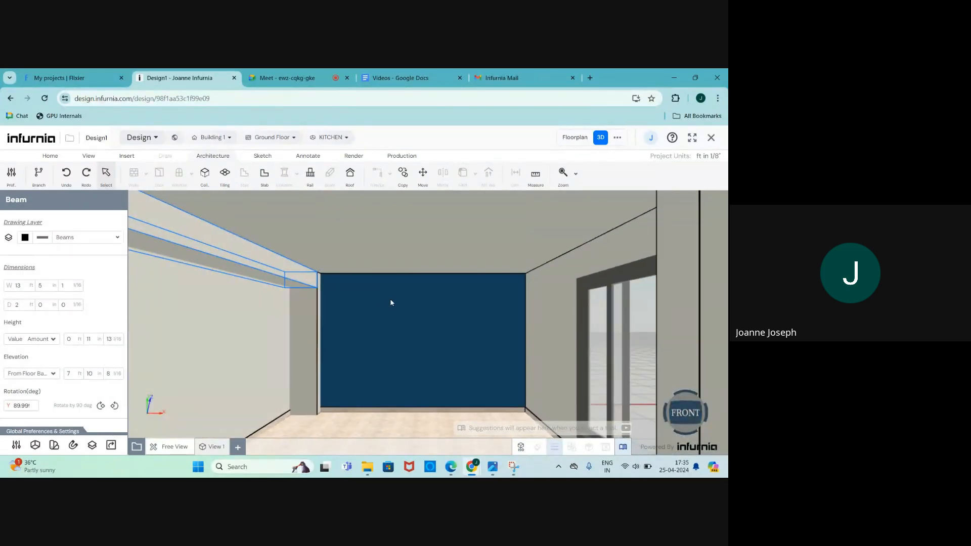
key(Escape)
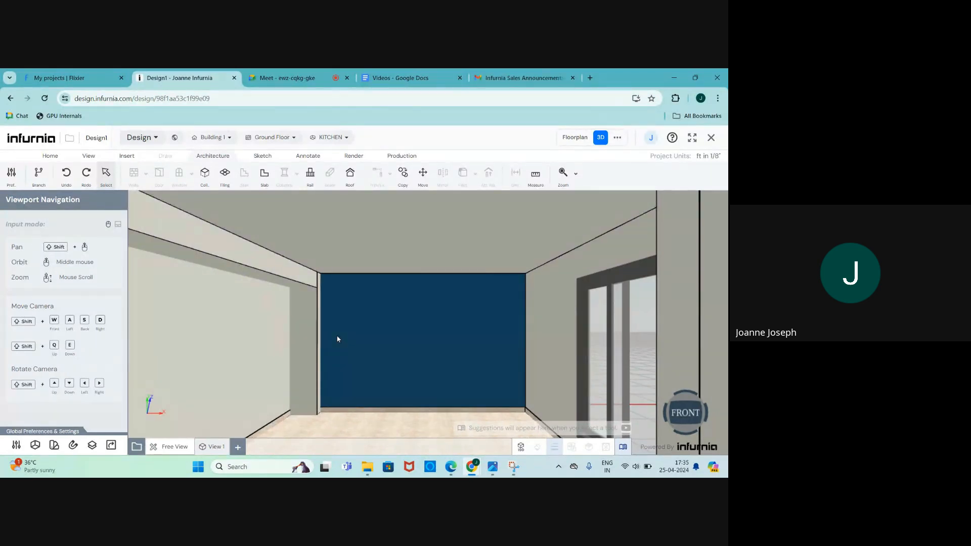
Step: Examine the furniture categories that can be inserted in the kitchen from the floor plan, including the full list for all rooms
click(572, 139)
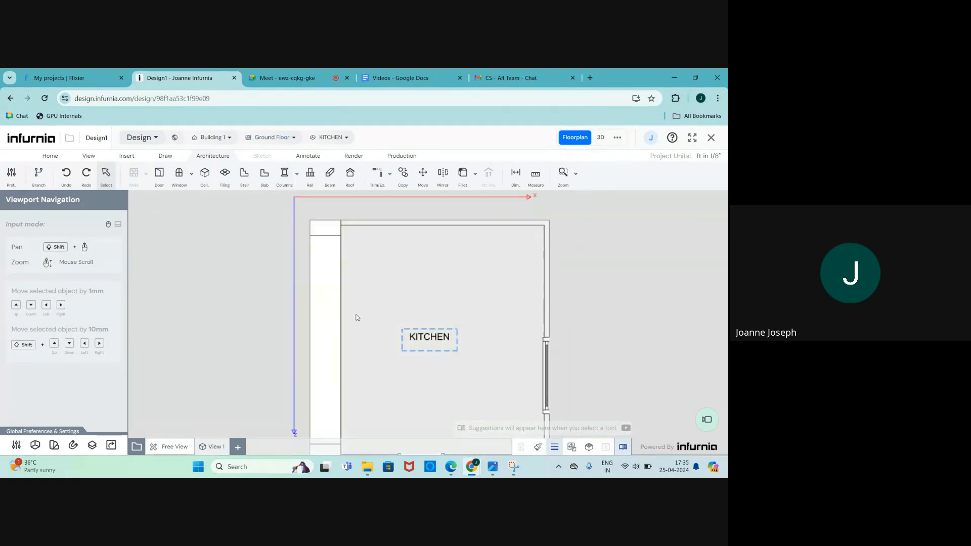
scroll(476, 269, up, 1)
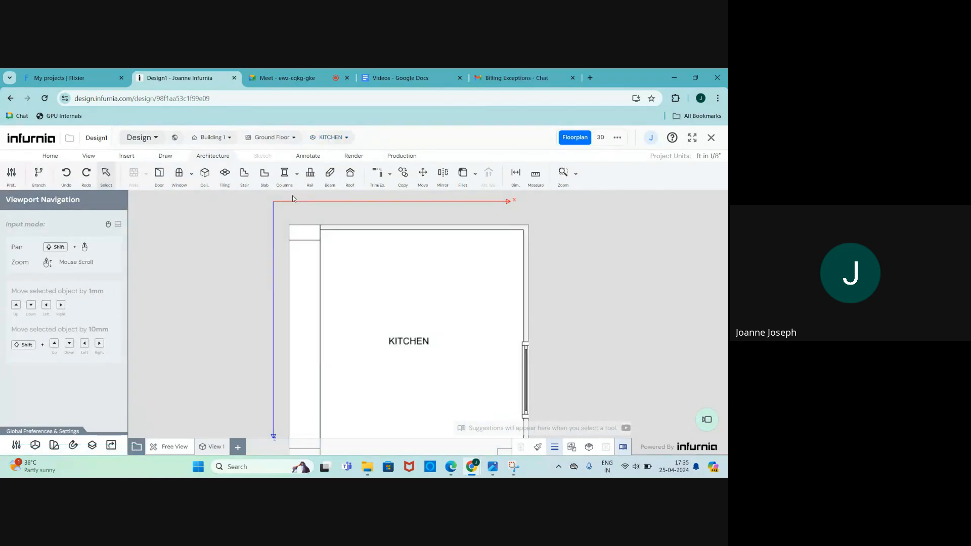
click(125, 156)
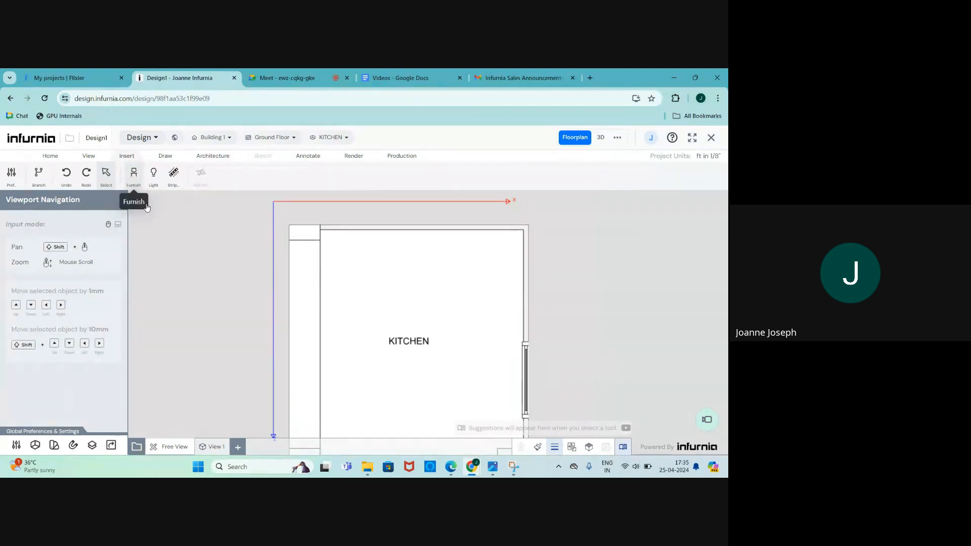
click(133, 172)
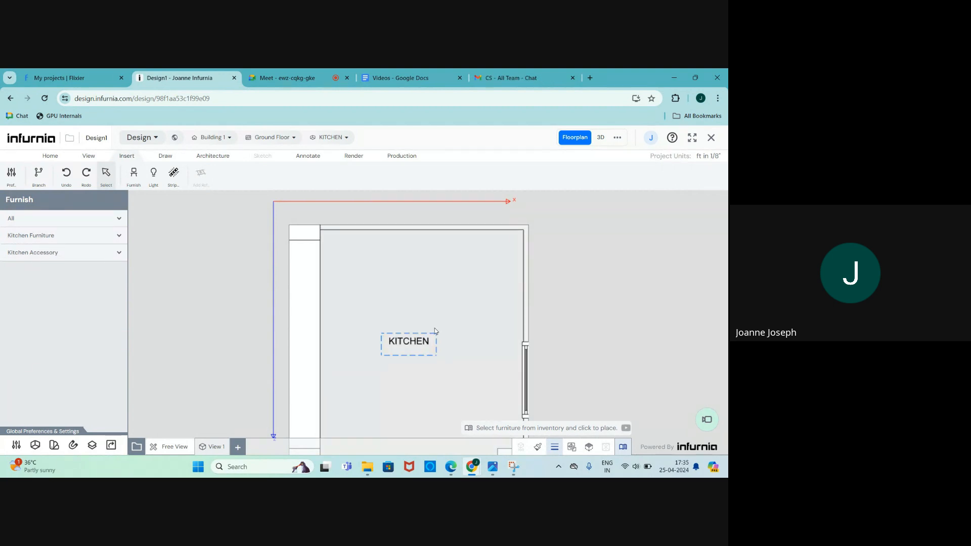
click(401, 379)
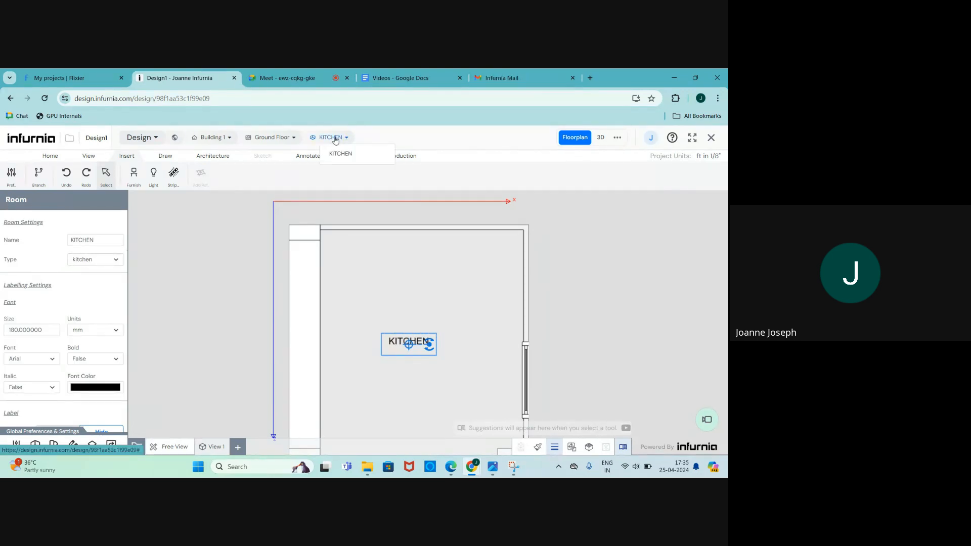
click(133, 175)
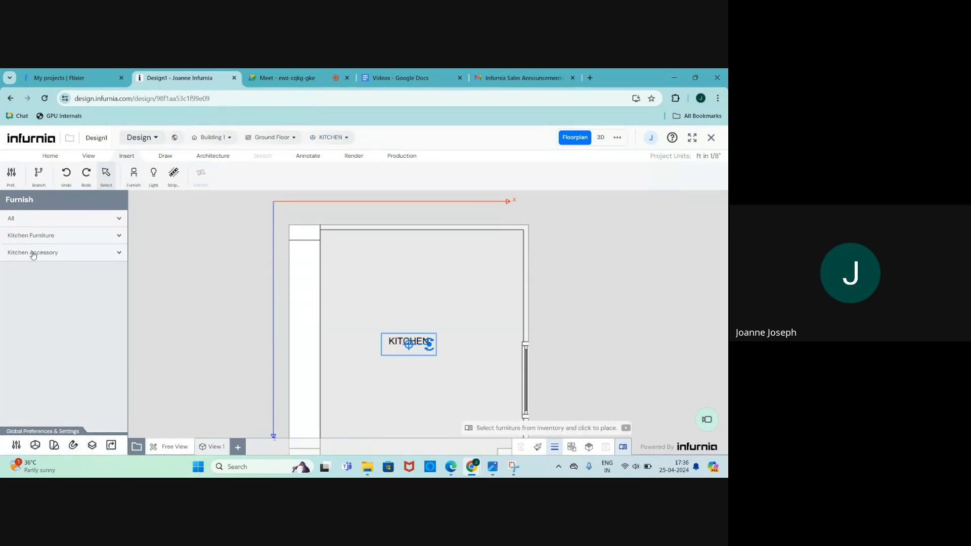
click(33, 224)
scroll(44, 299, down, 5)
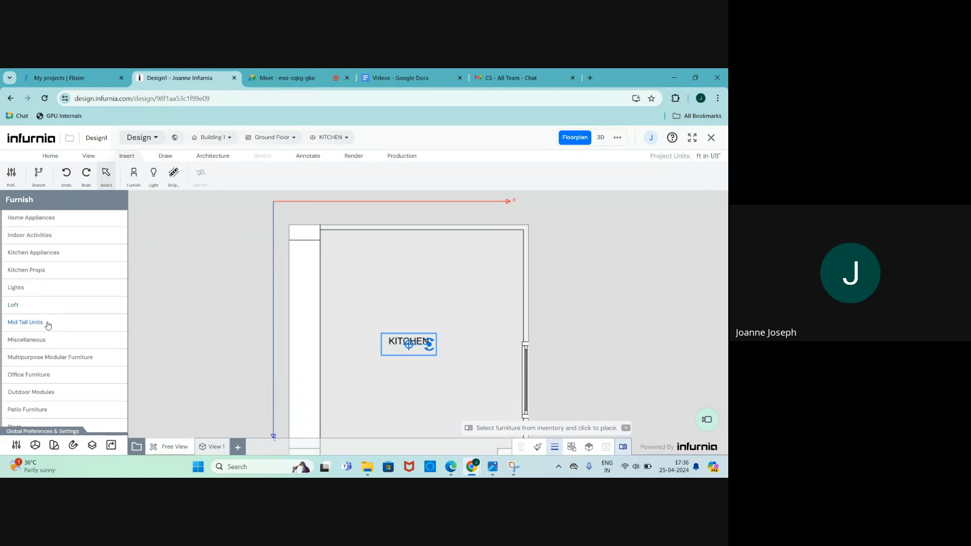
scroll(48, 323, up, 5)
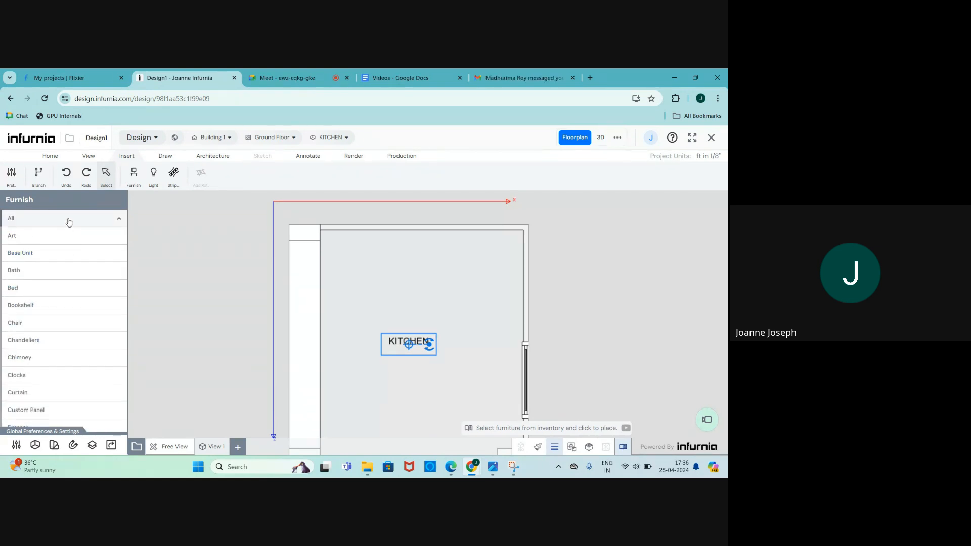
click(69, 223)
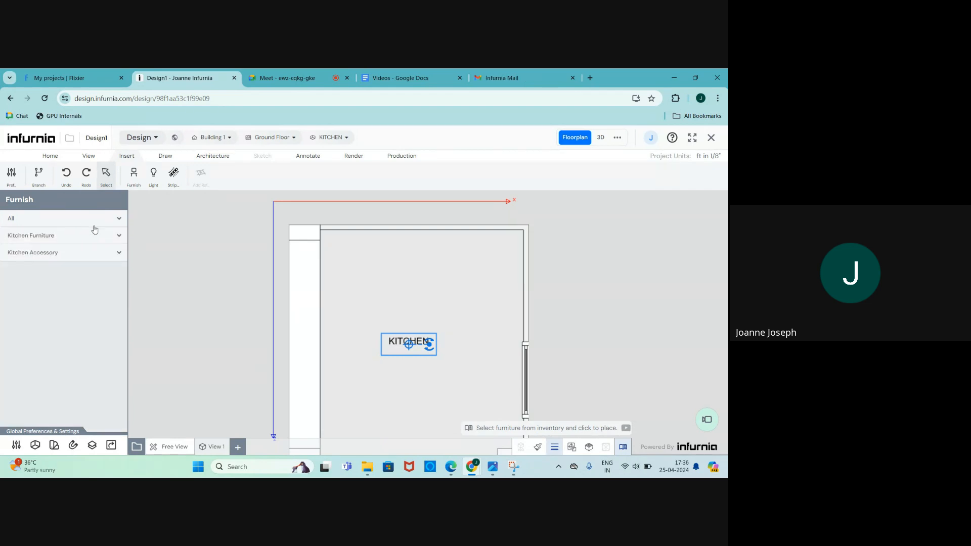
Step: Place an Oven + Microwave Unit from the kitchen's tall appliance units against the blue back wall in the 3D view
click(95, 235)
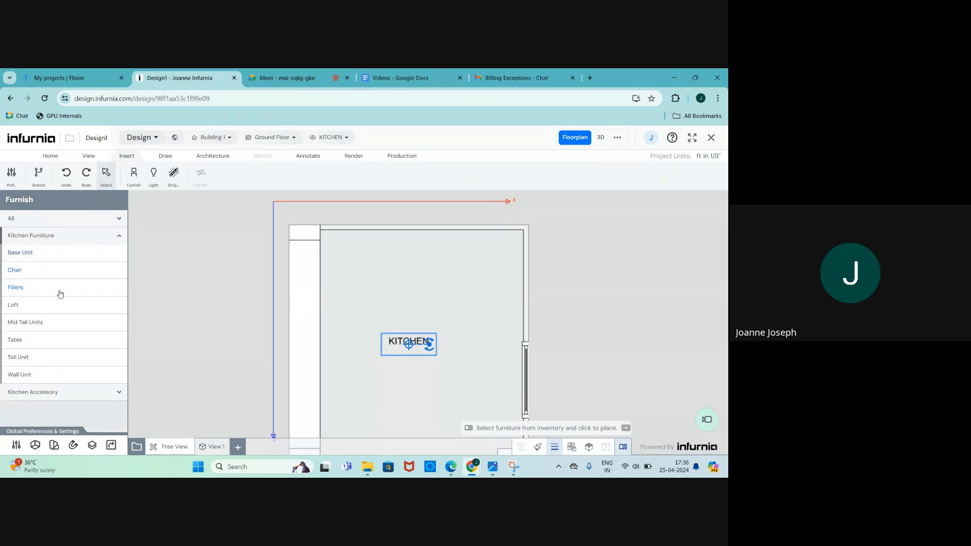
click(29, 359)
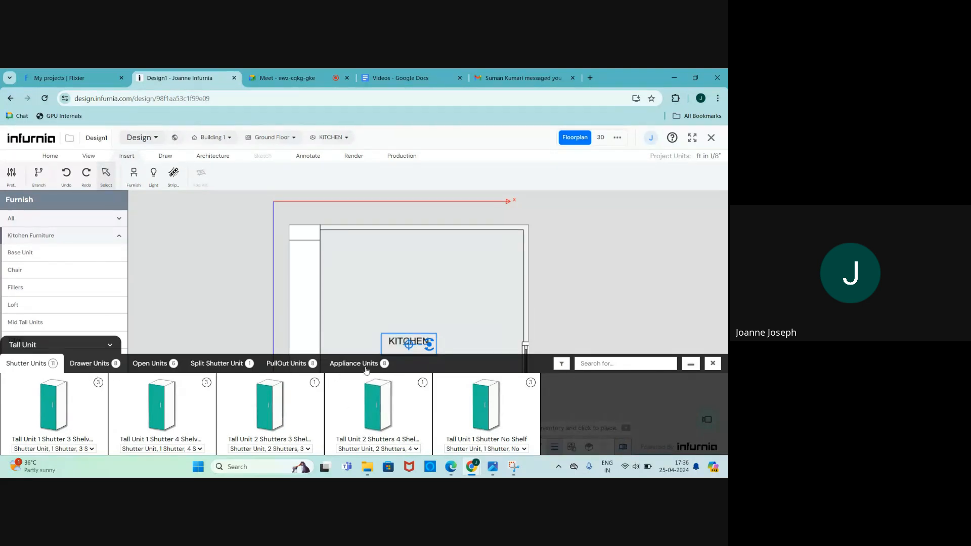
click(88, 364)
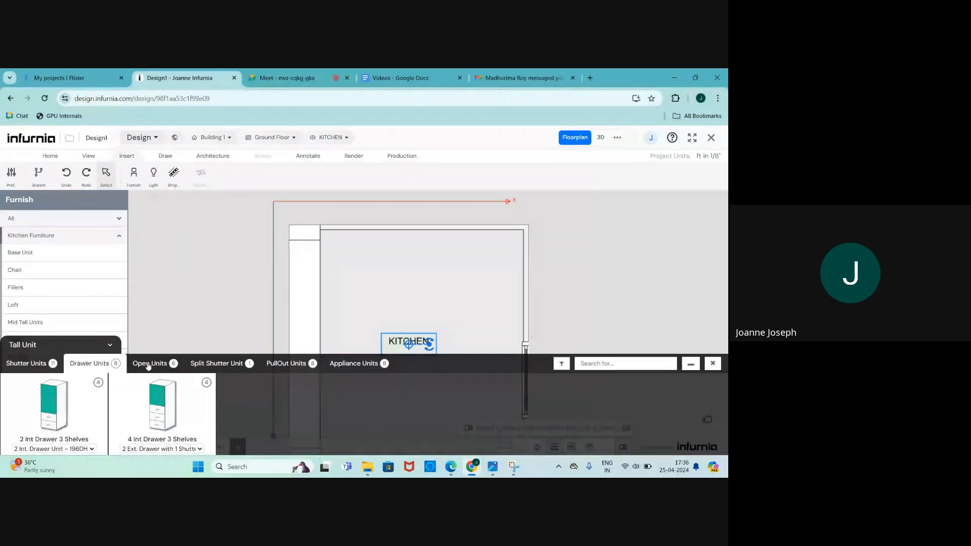
click(149, 364)
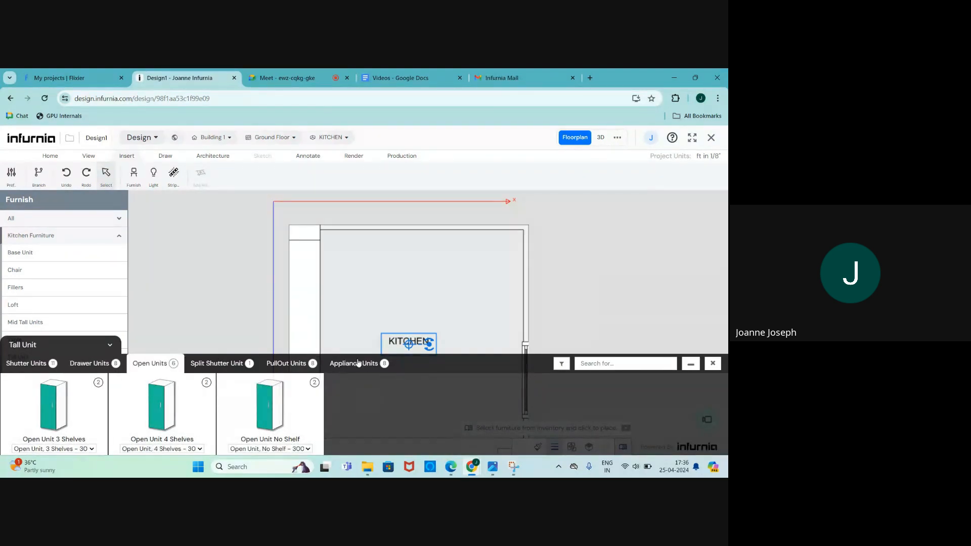
click(359, 364)
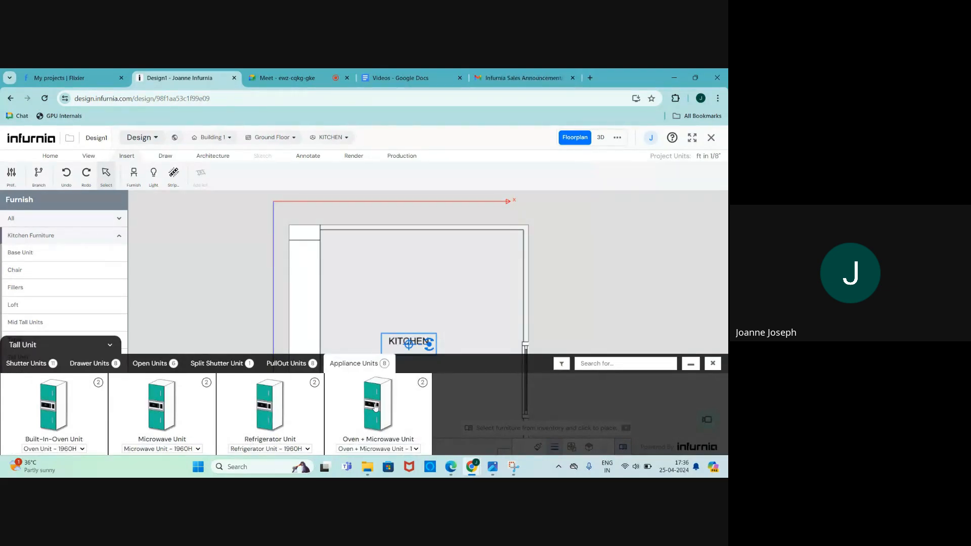
click(601, 138)
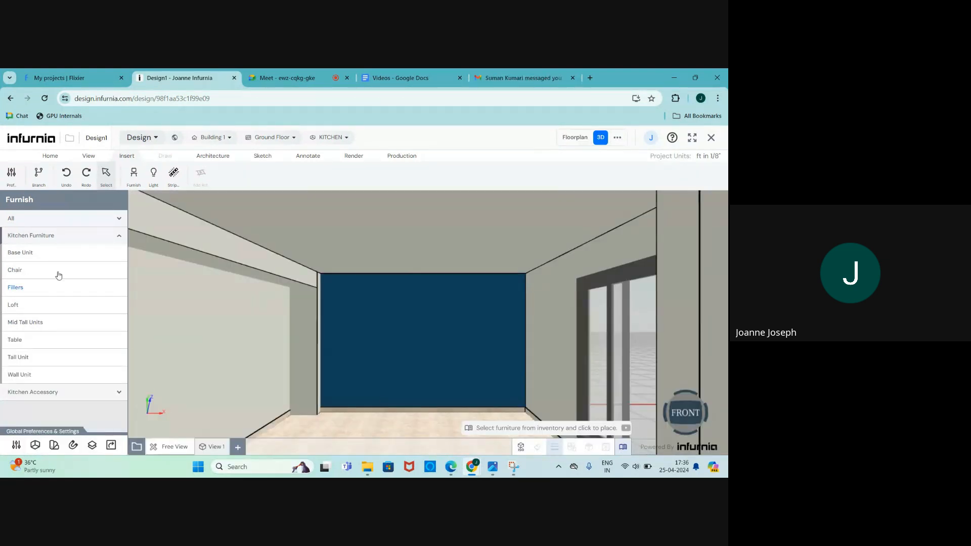
click(29, 256)
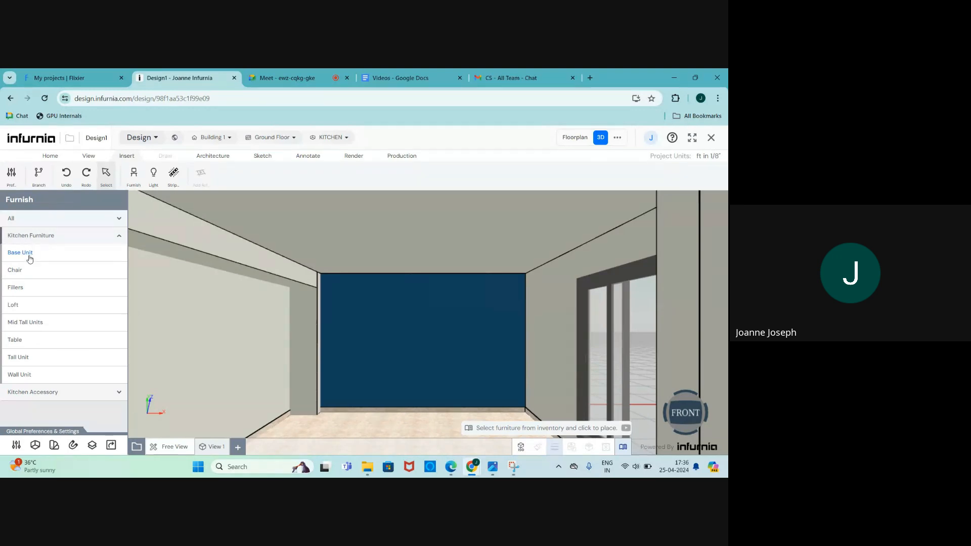
click(28, 363)
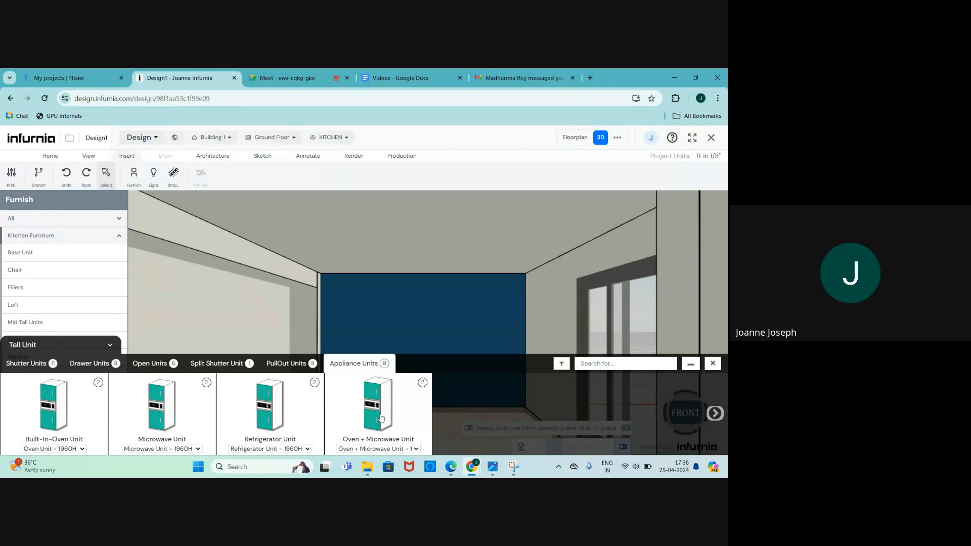
click(381, 416)
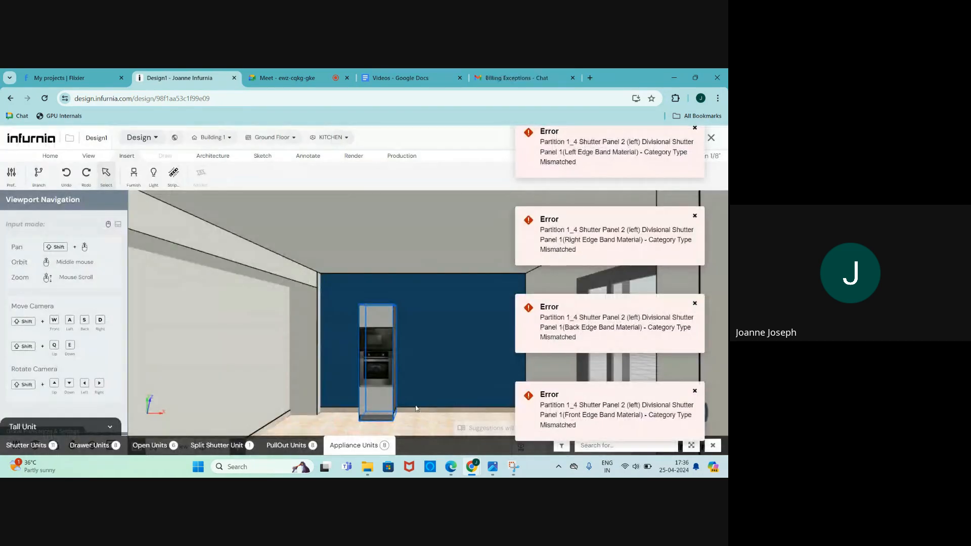
Step: Examine the tall oven and microwave unit up close in 3D, including its cabinet settings and the interior behind its lower shutter
scroll(354, 388, up, 5)
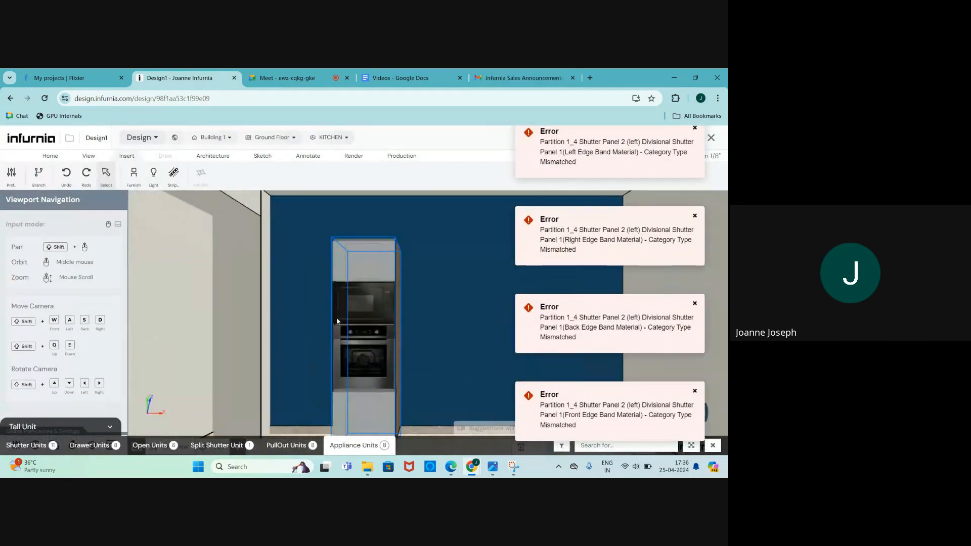
scroll(367, 324, up, 4)
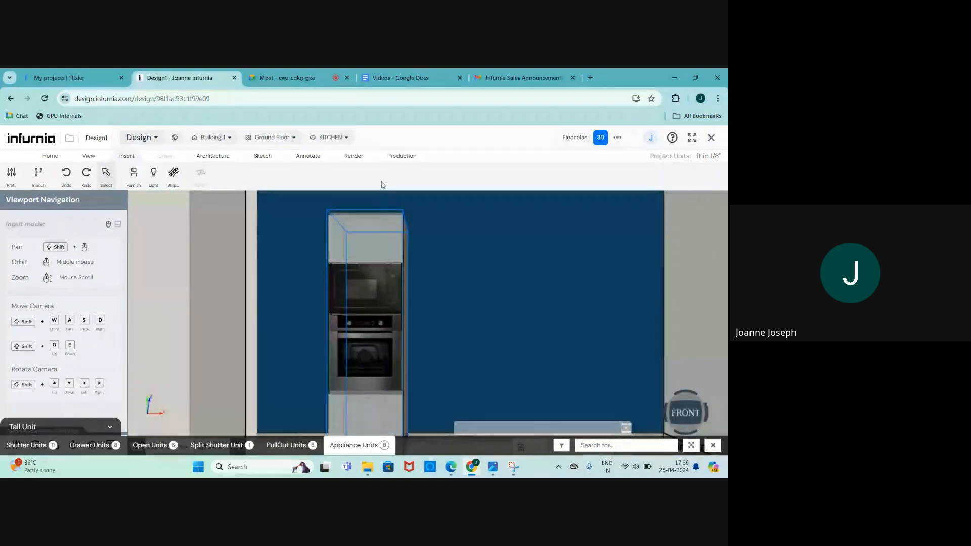
scroll(357, 218, up, 2)
middle_drag(356, 217, 378, 256)
scroll(372, 286, down, 4)
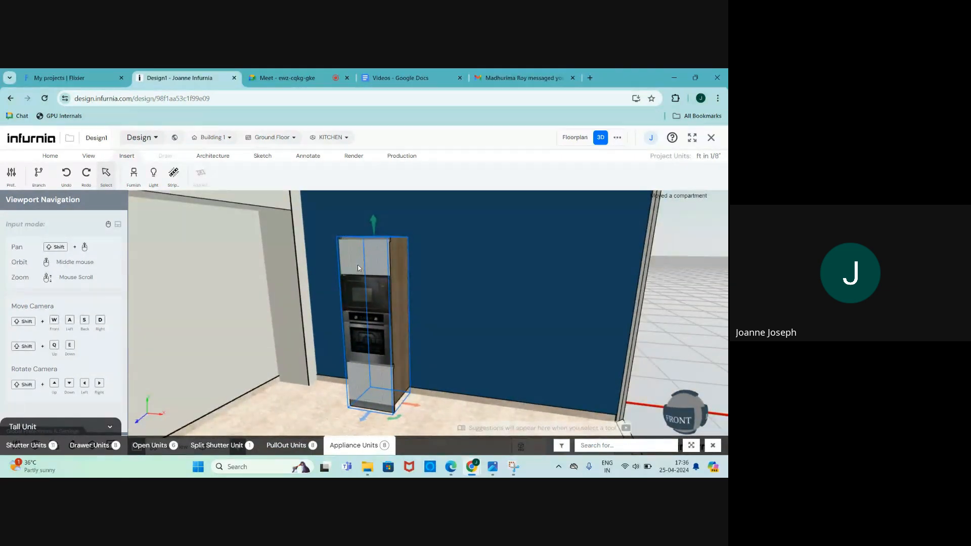
click(357, 265)
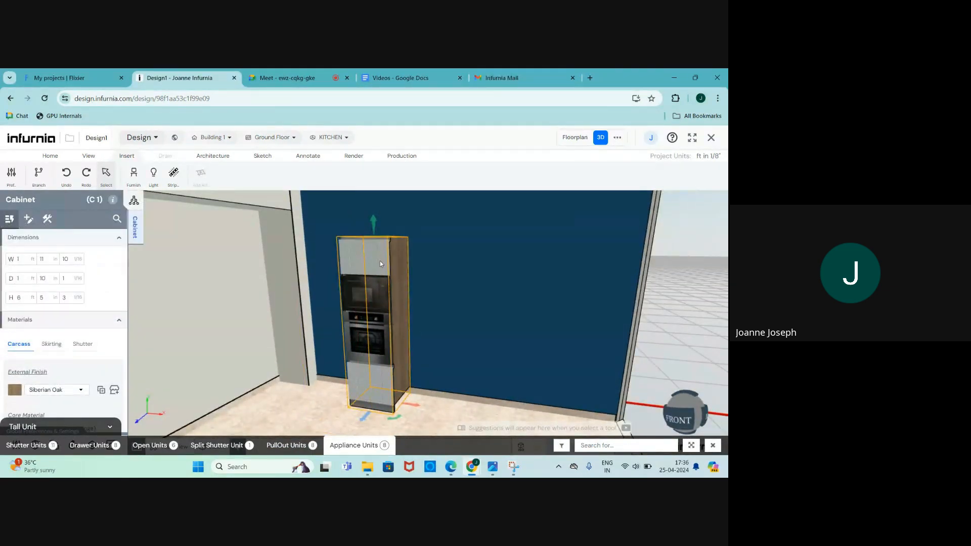
middle_drag(381, 264, 380, 355)
click(375, 375)
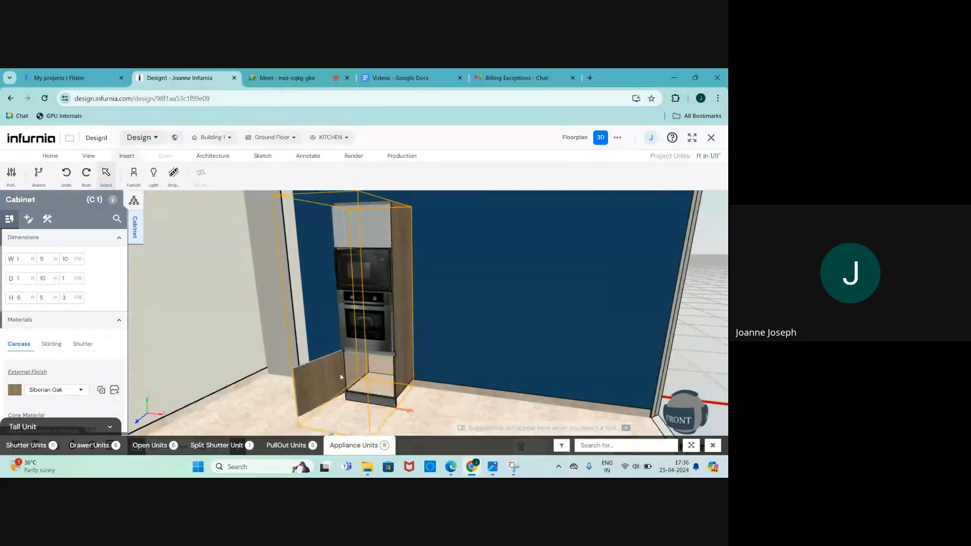
scroll(370, 346, down, 2)
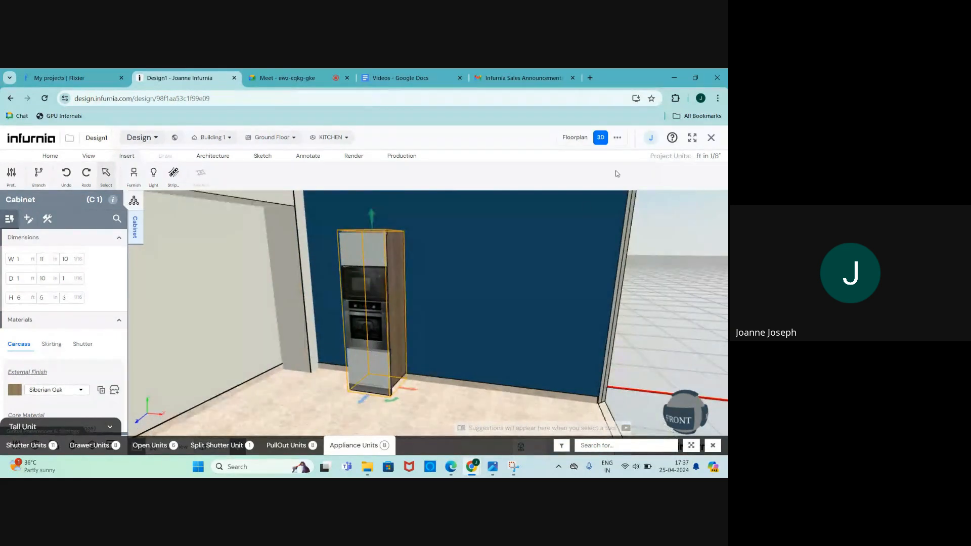
Step: Move the tall oven unit towards the right end of the back wall in plan and rotate it in 90-degree steps
click(575, 137)
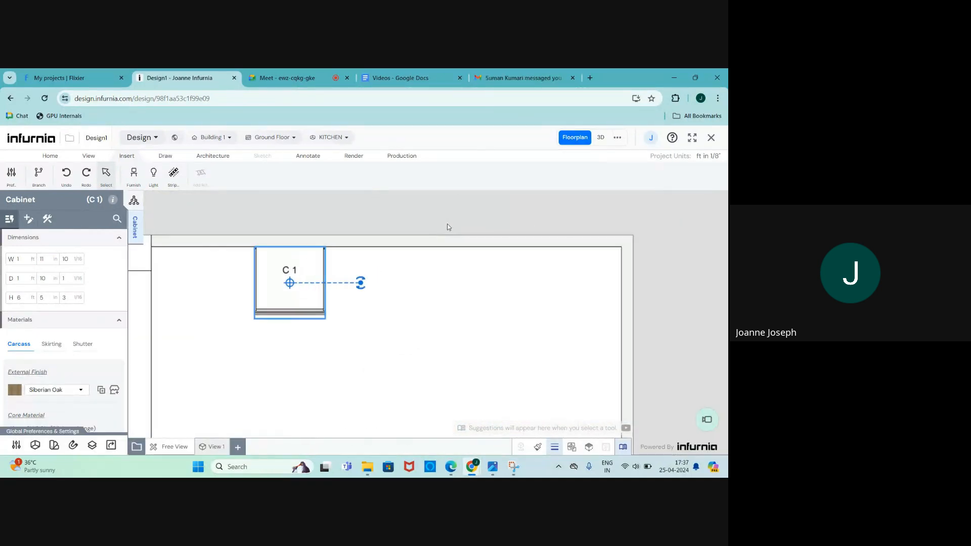
drag(291, 288, 492, 298)
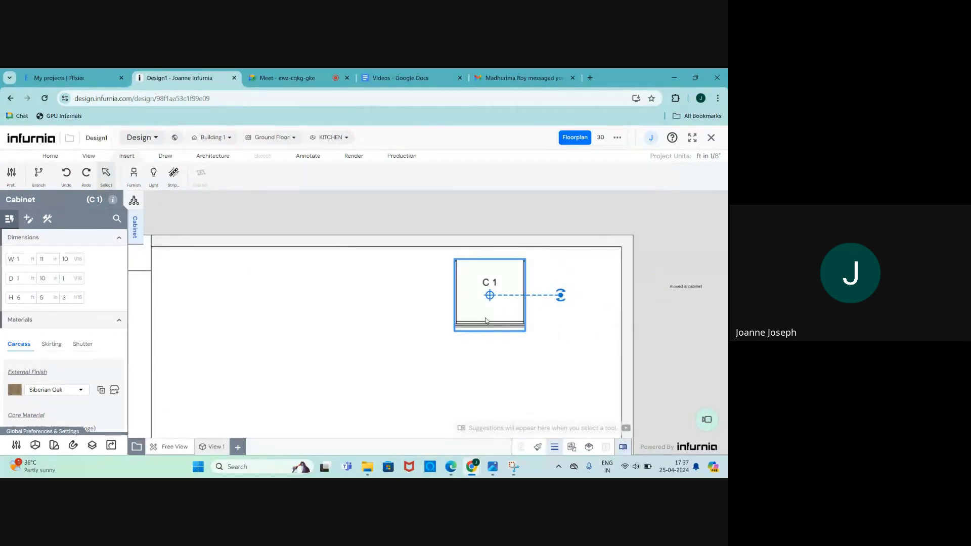
scroll(90, 313, down, 2)
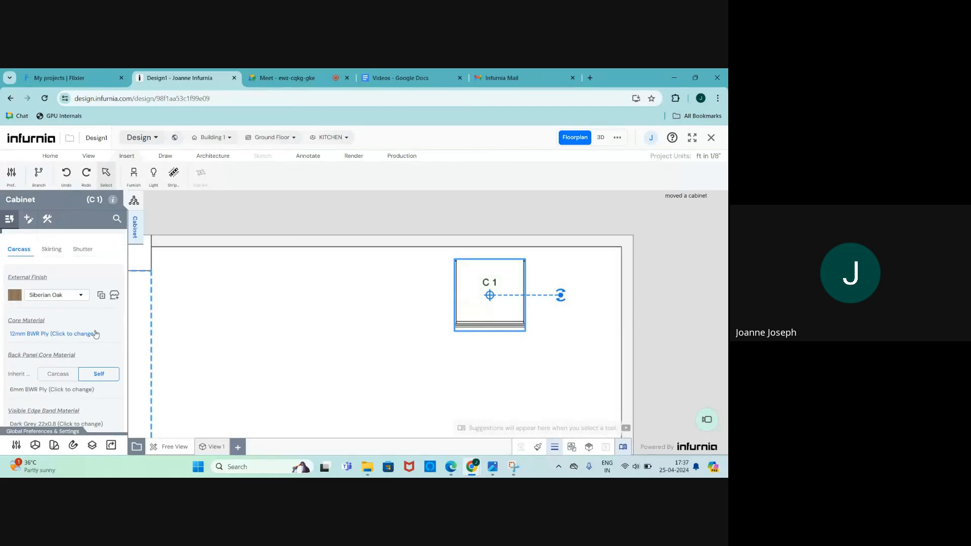
key(space)
key(space)
key(space)
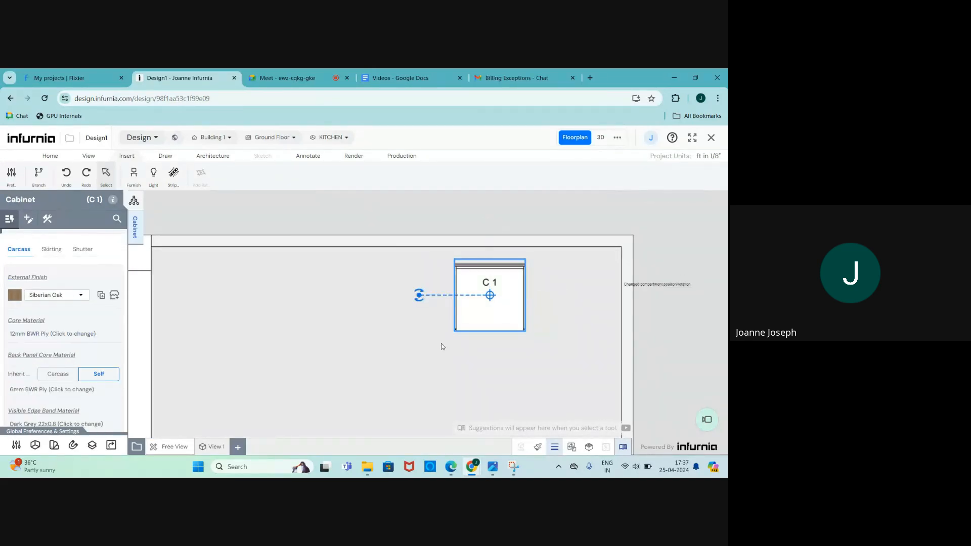
key(space)
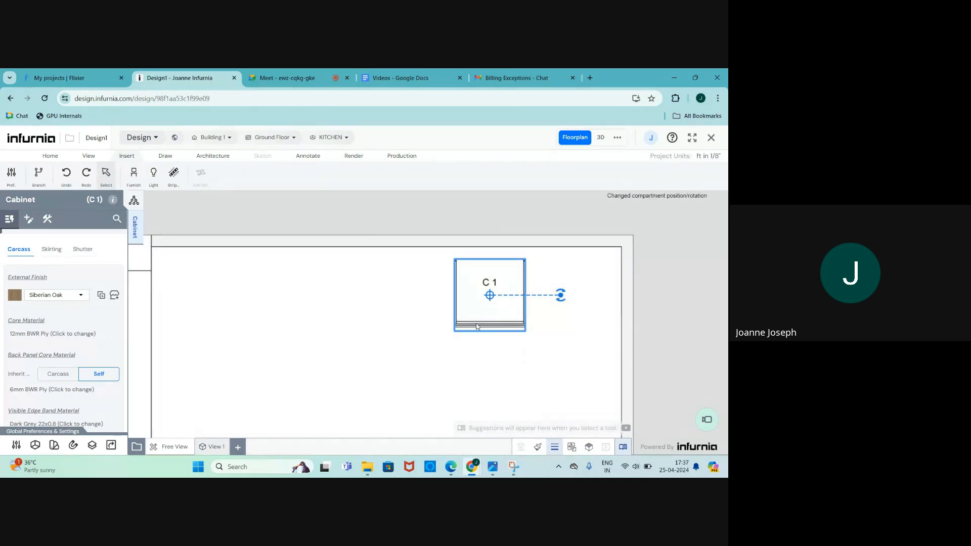
Step: Place the tall oven unit in the kitchen's back-right corner, facing into the room, and show it in 3D
click(601, 137)
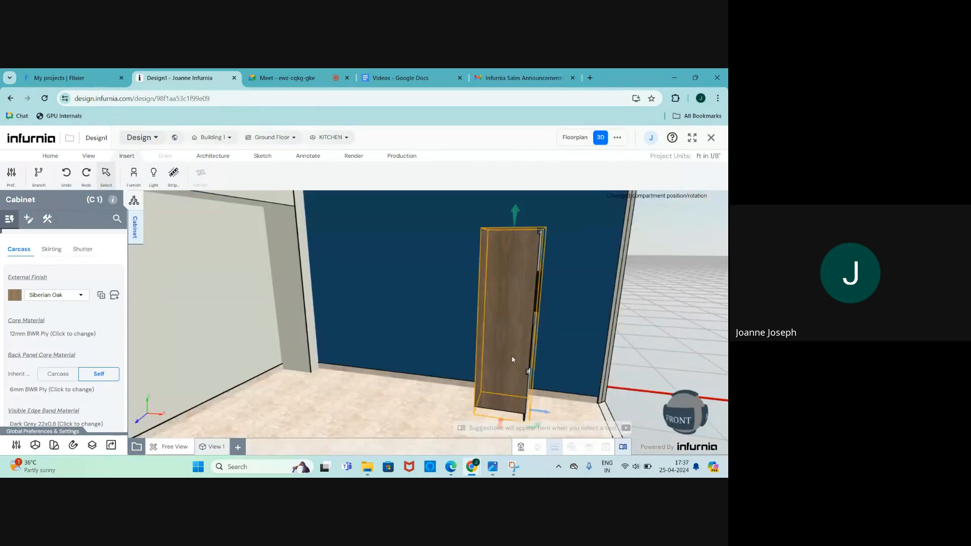
drag(393, 288, 464, 301)
drag(514, 270, 566, 271)
click(570, 138)
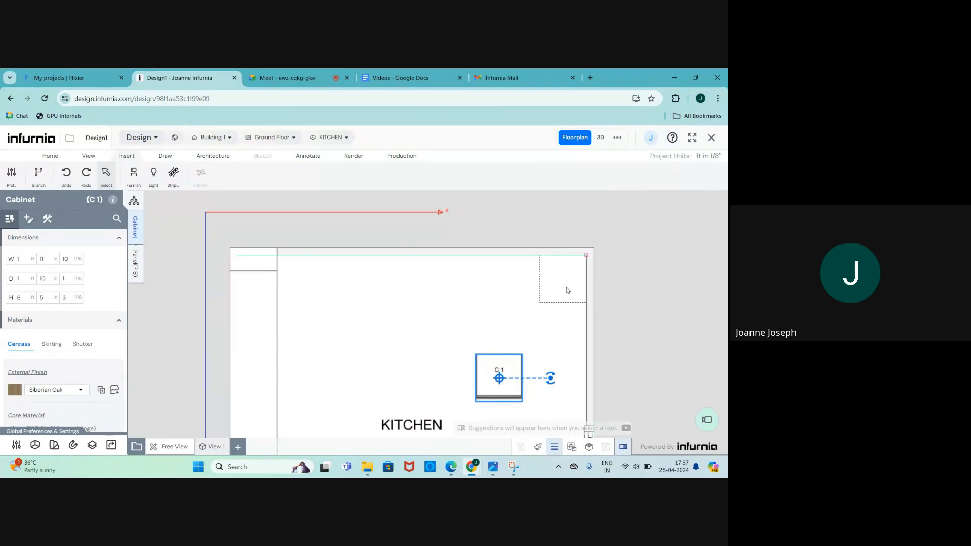
click(600, 137)
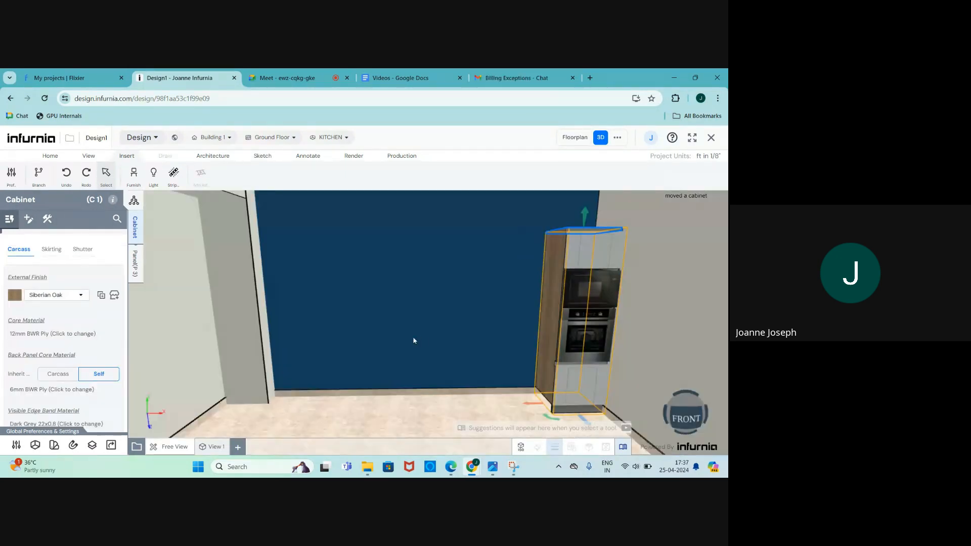
Step: Examine the tall oven unit in the room's corner and review its width, depth and height
scroll(414, 341, down, 3)
drag(464, 295, 451, 276)
scroll(488, 284, up, 3)
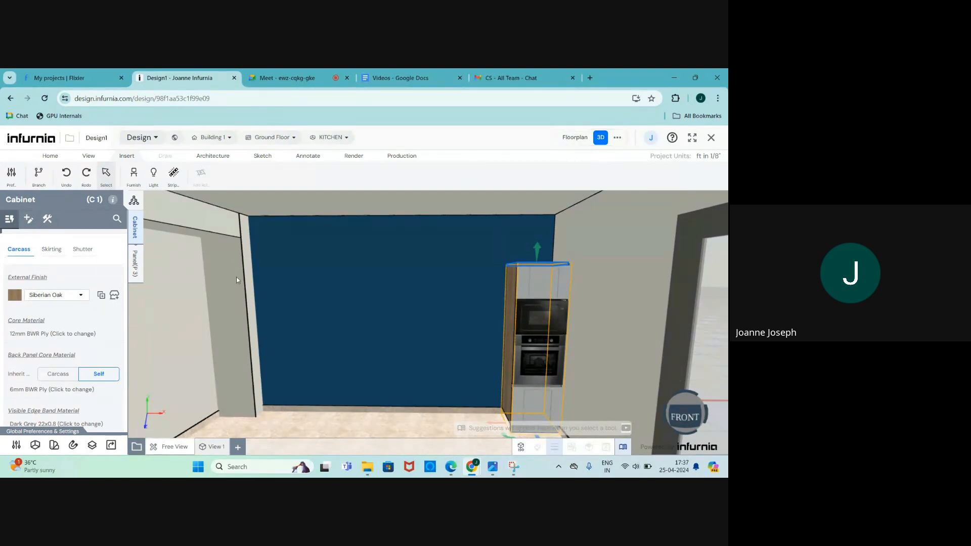
click(548, 286)
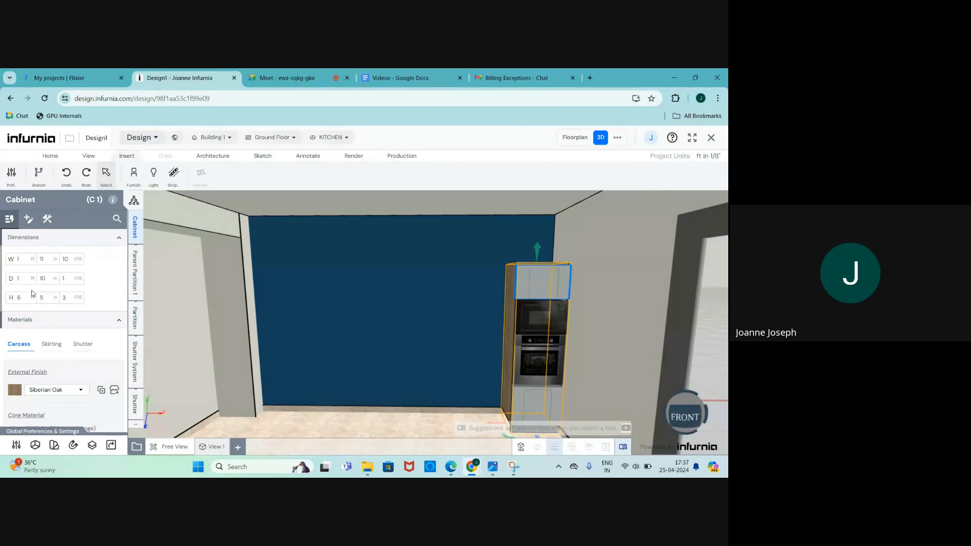
scroll(484, 217, down, 3)
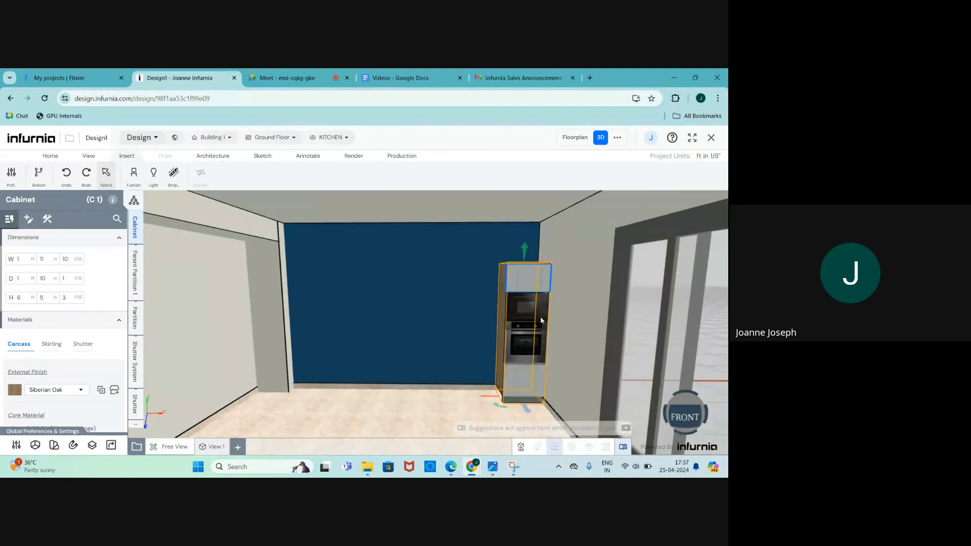
Step: Review the tall oven unit in 3D and in the floor plan, including its material and position settings
scroll(558, 383, up, 4)
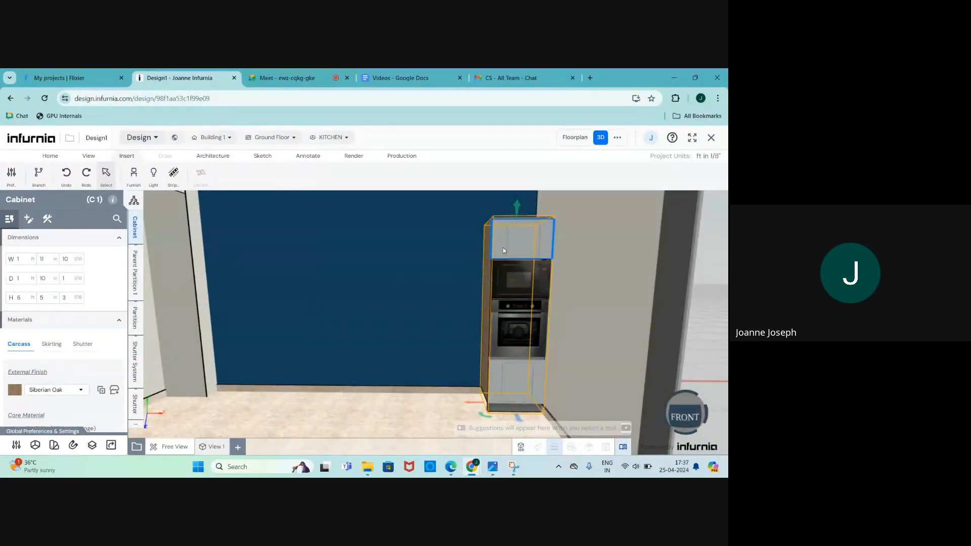
click(569, 141)
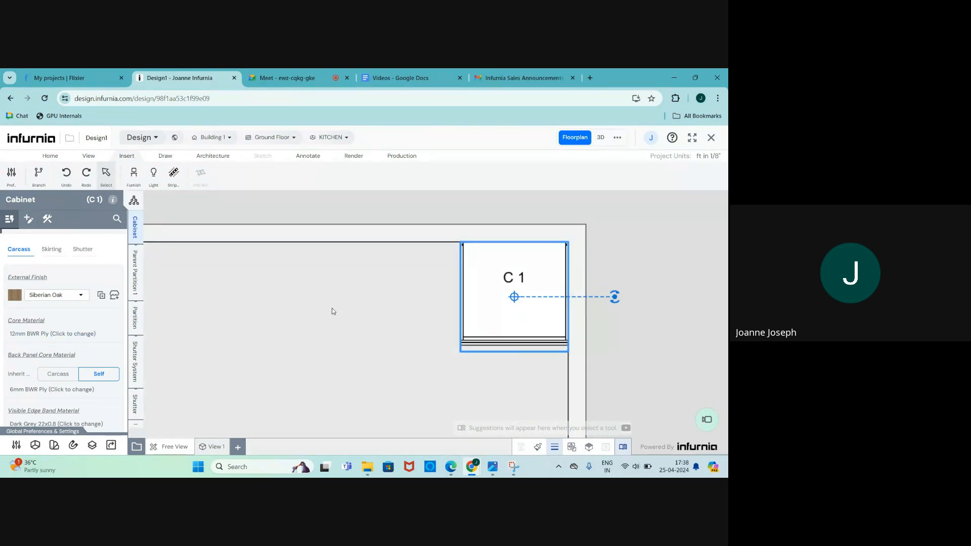
scroll(52, 310, down, 2)
scroll(46, 326, up, 4)
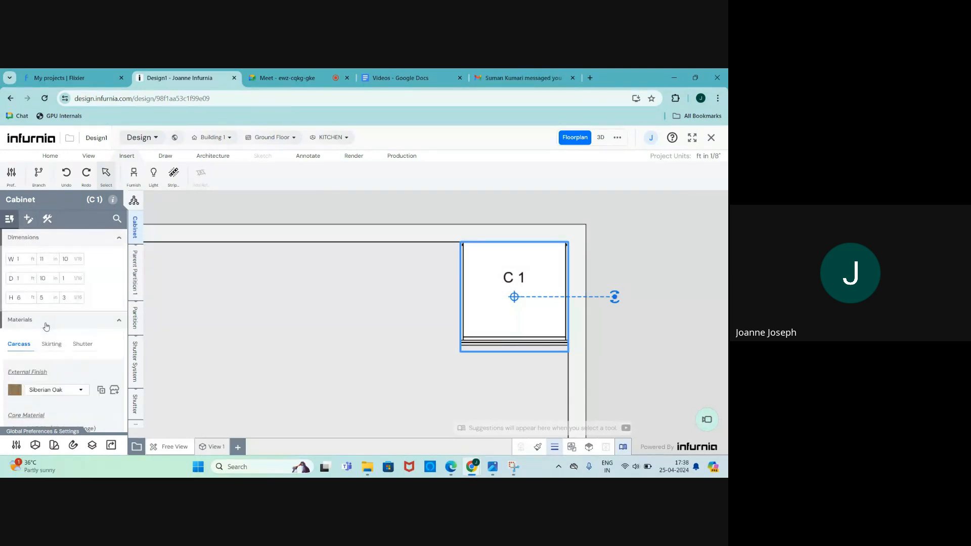
click(48, 320)
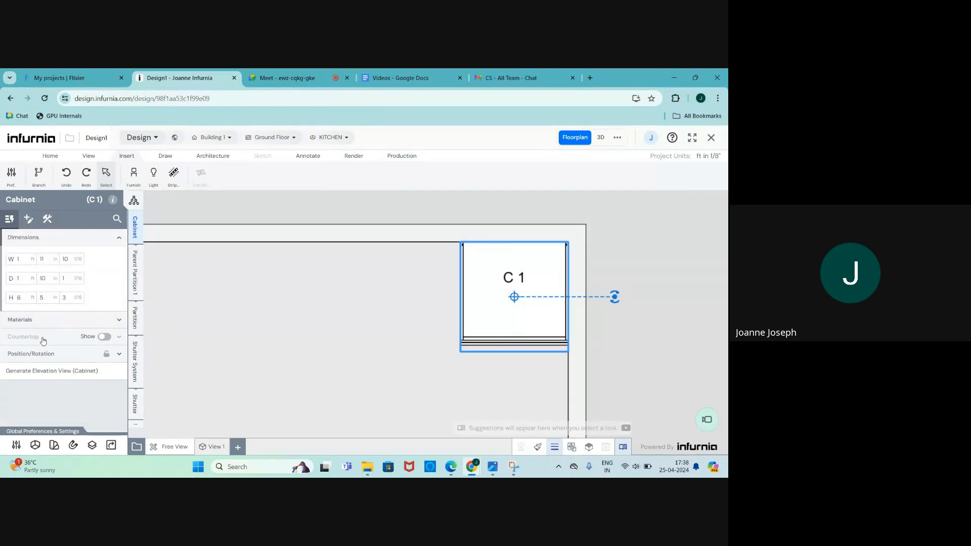
click(49, 354)
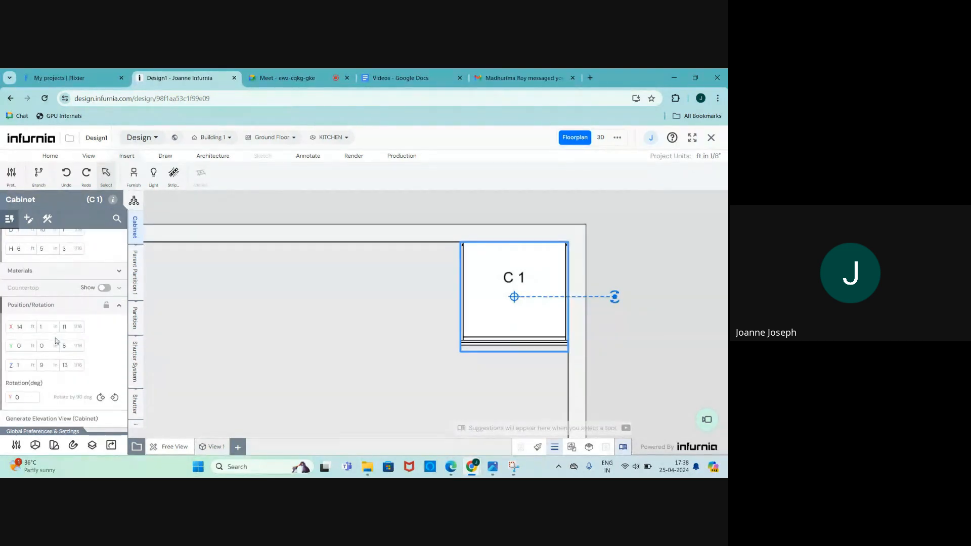
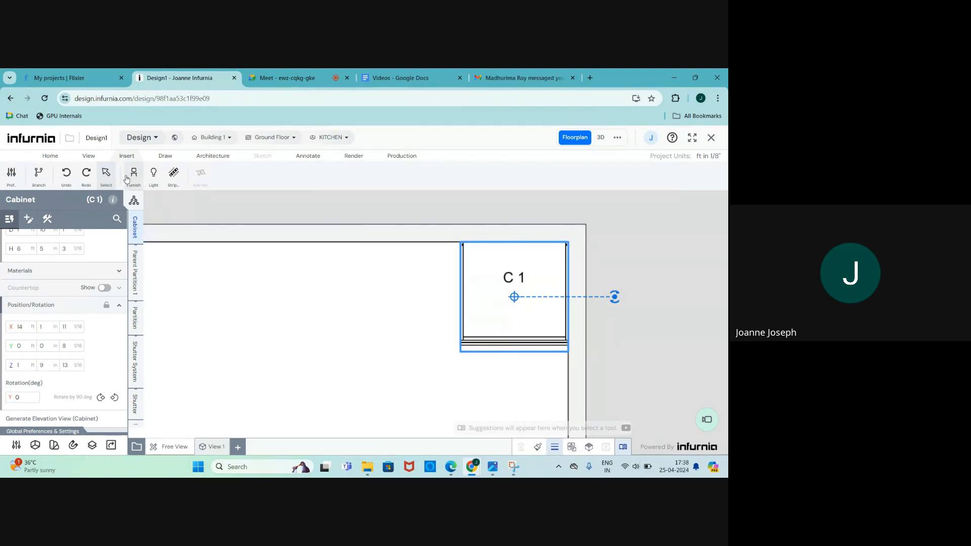
Step: Move the tall oven unit 2 inches along the back wall, away from the adjacent side wall, in the floor plan
click(205, 160)
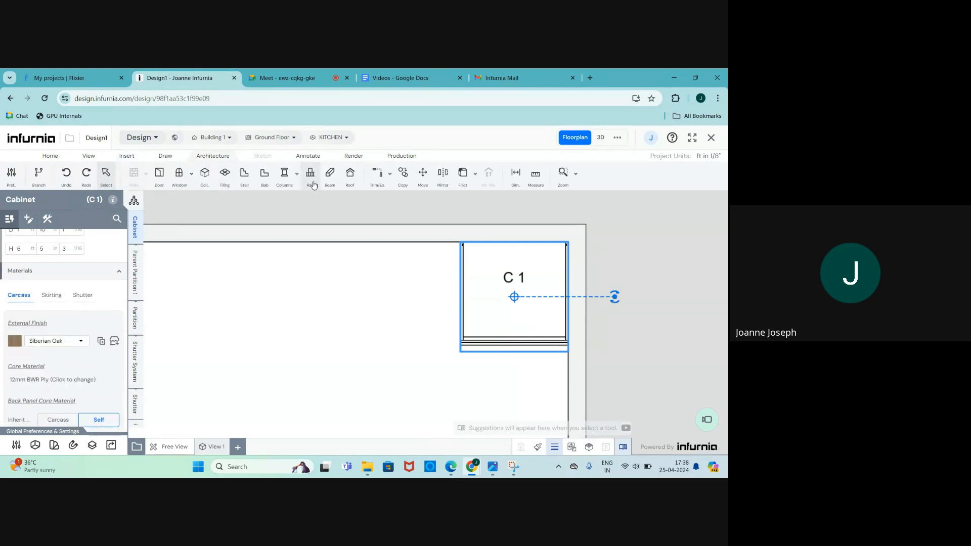
click(423, 173)
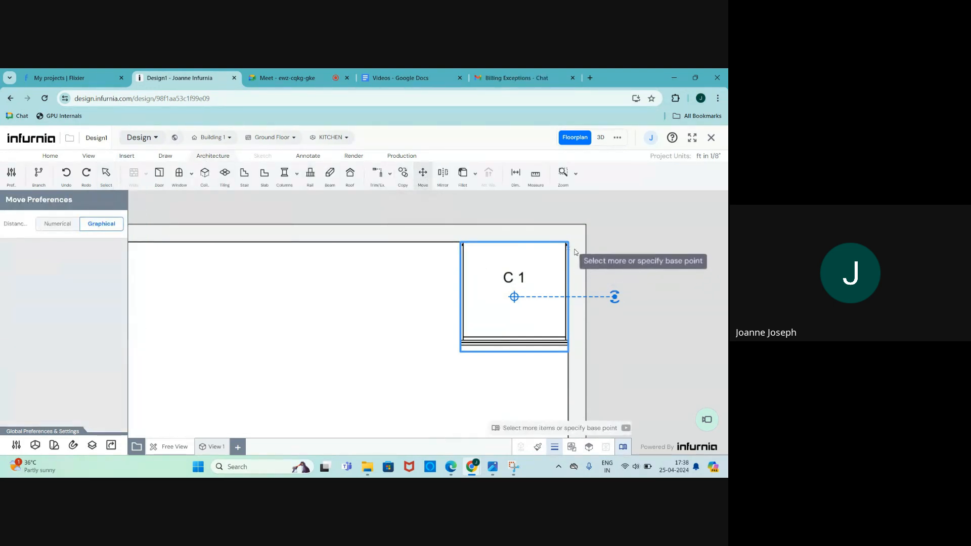
scroll(568, 247, up, 3)
scroll(570, 249, up, 1)
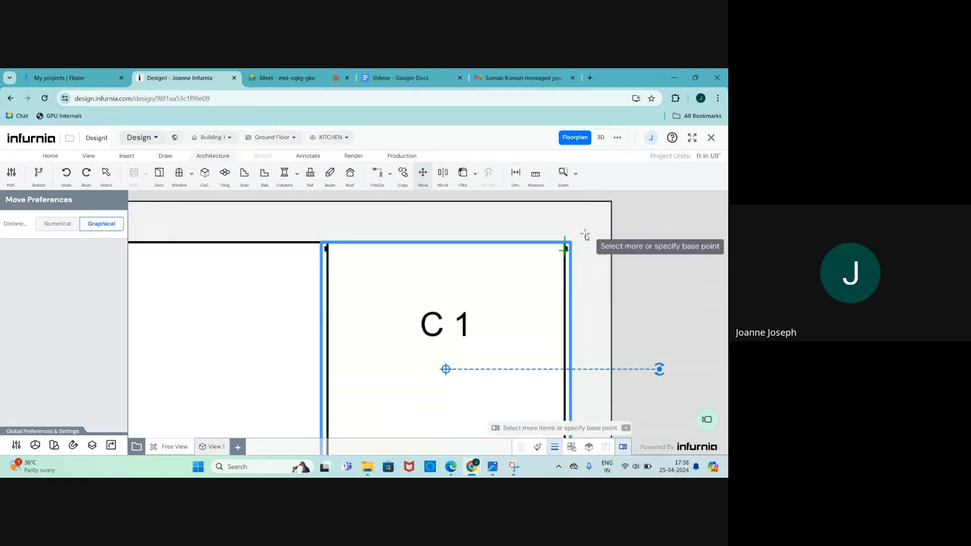
scroll(563, 250, up, 2)
scroll(572, 238, down, 4)
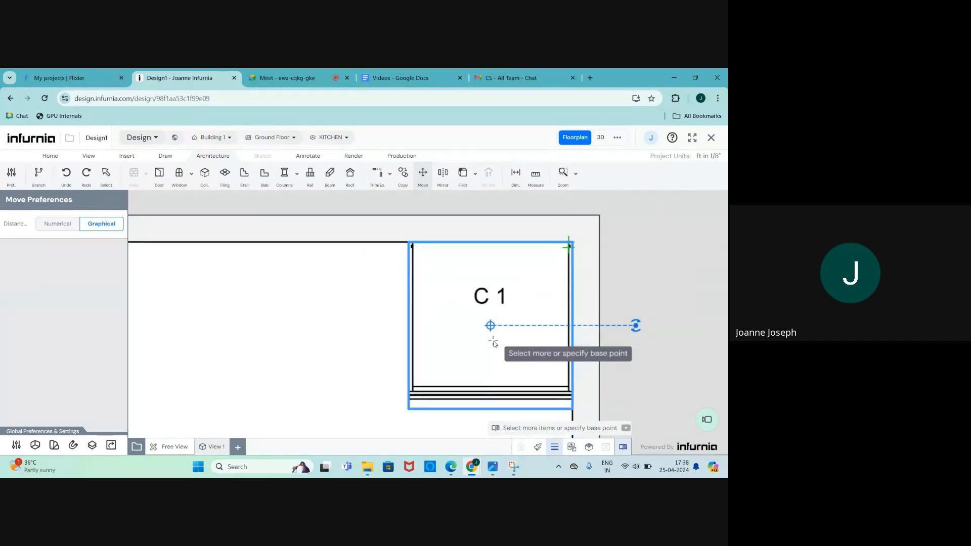
click(495, 368)
scroll(501, 362, down, 2)
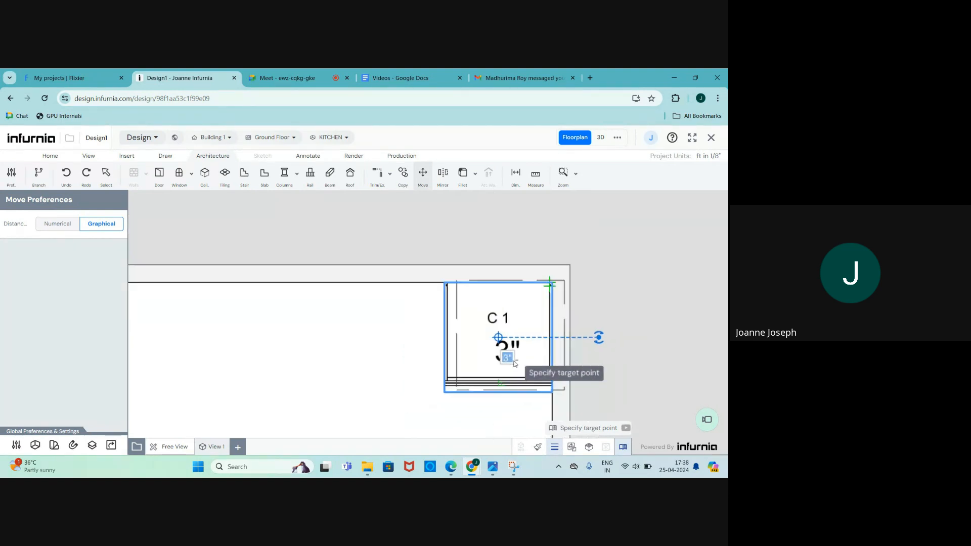
scroll(486, 352, down, 2)
scroll(354, 377, up, 2)
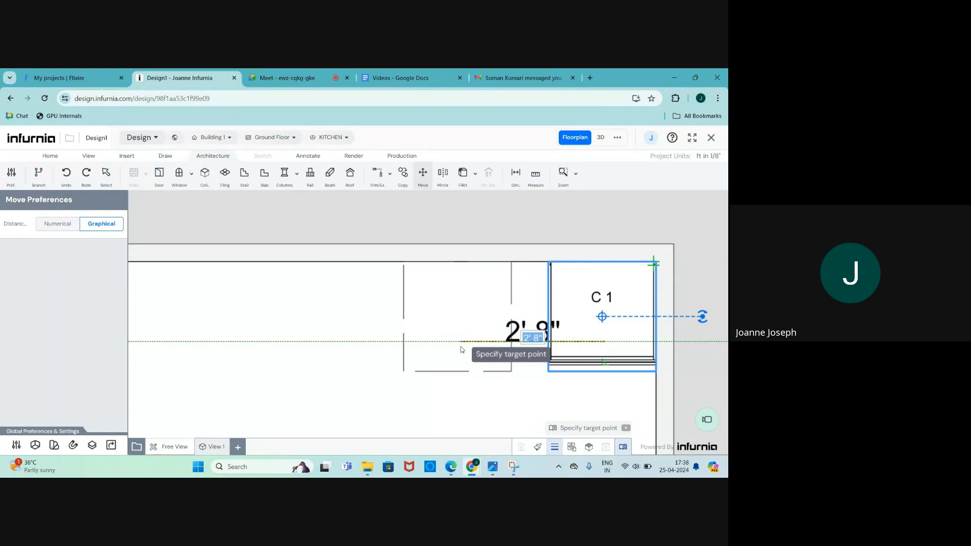
text(2)
key(Return)
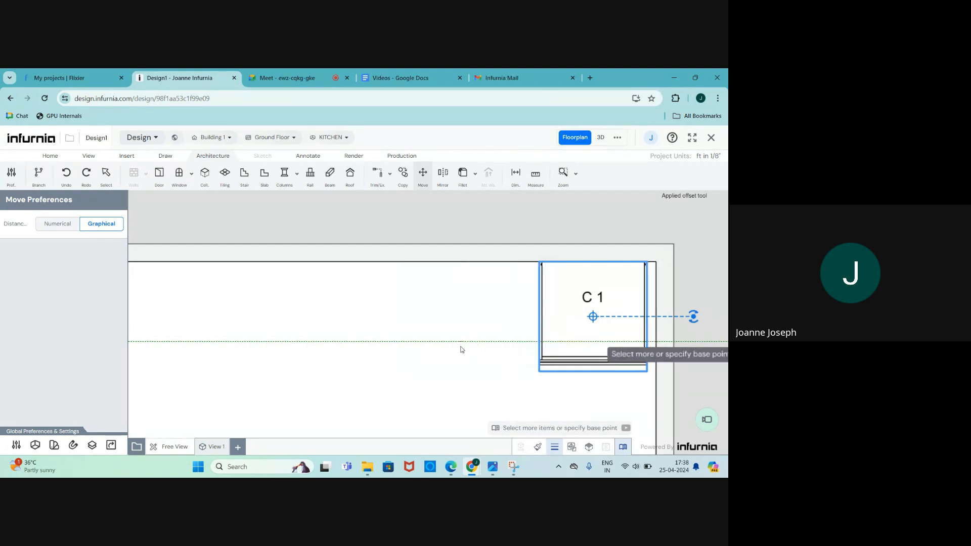
key(Escape)
scroll(317, 310, down, 2)
scroll(575, 305, up, 4)
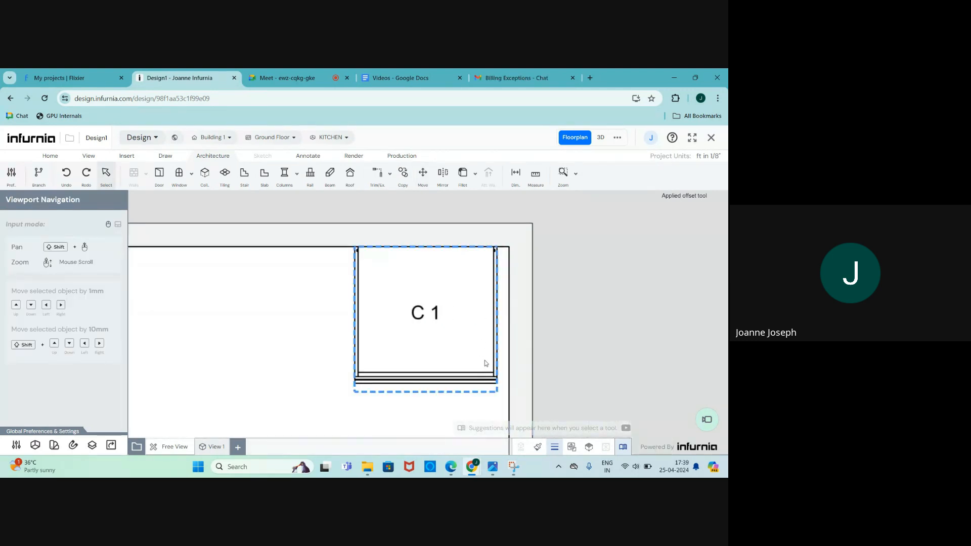
click(346, 350)
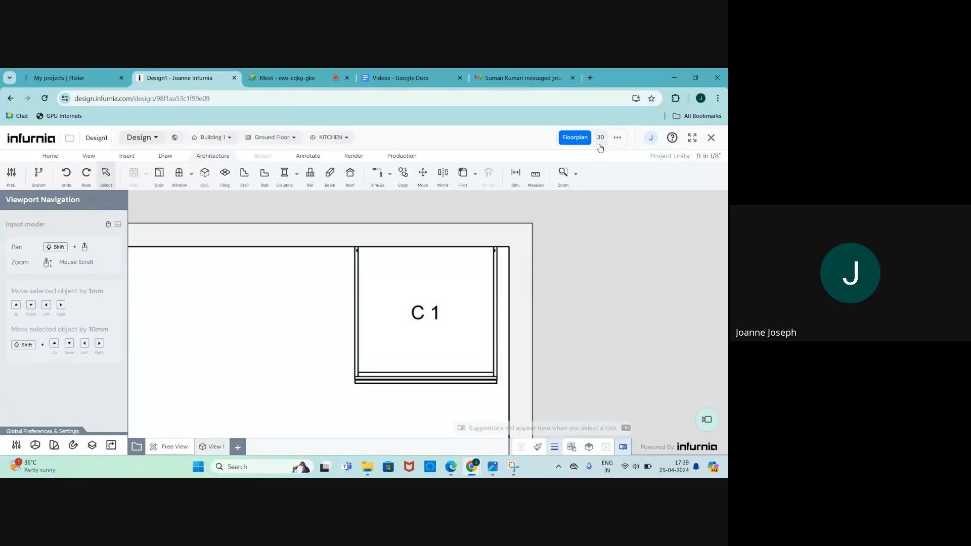
Step: Browse the kitchen furniture fillers in the Furnish catalogue, including the wall unit and tall unit fillers
click(129, 158)
click(133, 174)
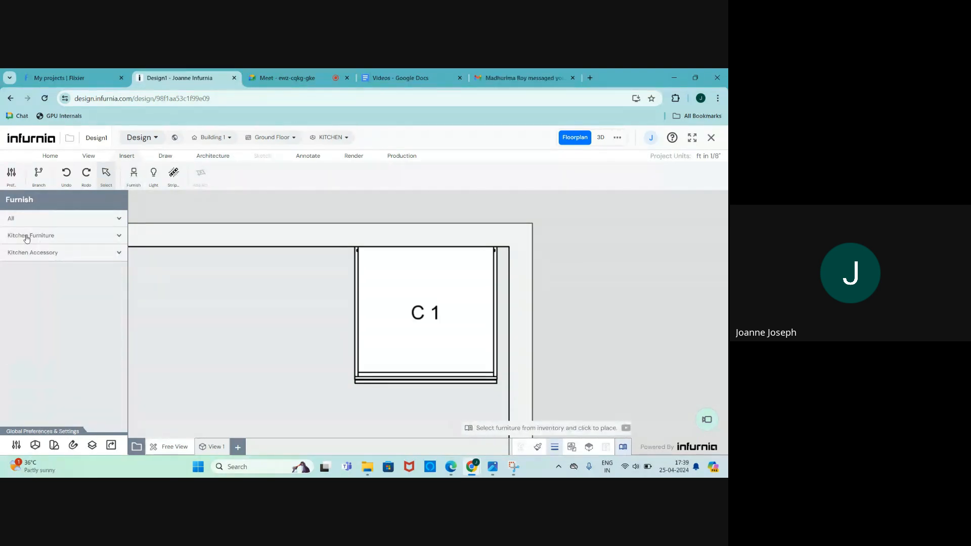
click(28, 237)
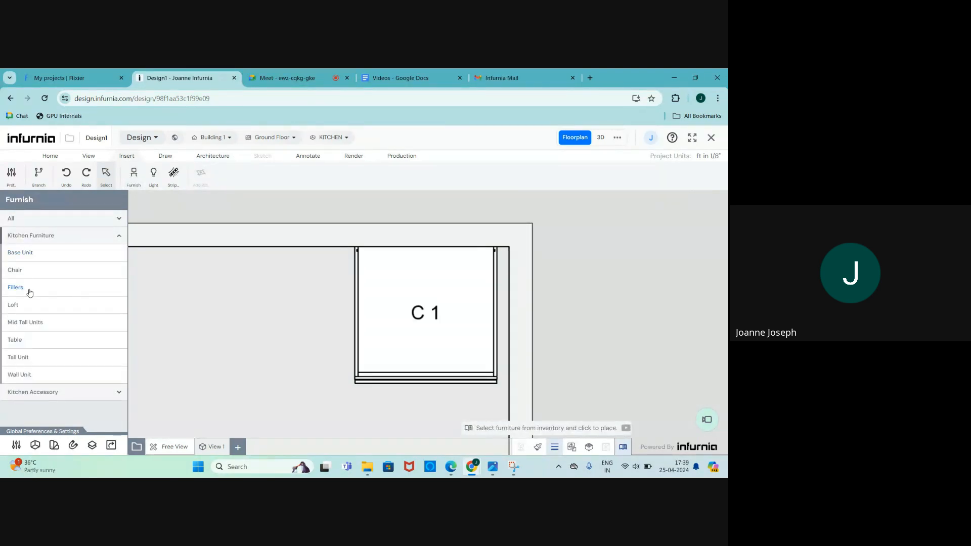
click(30, 292)
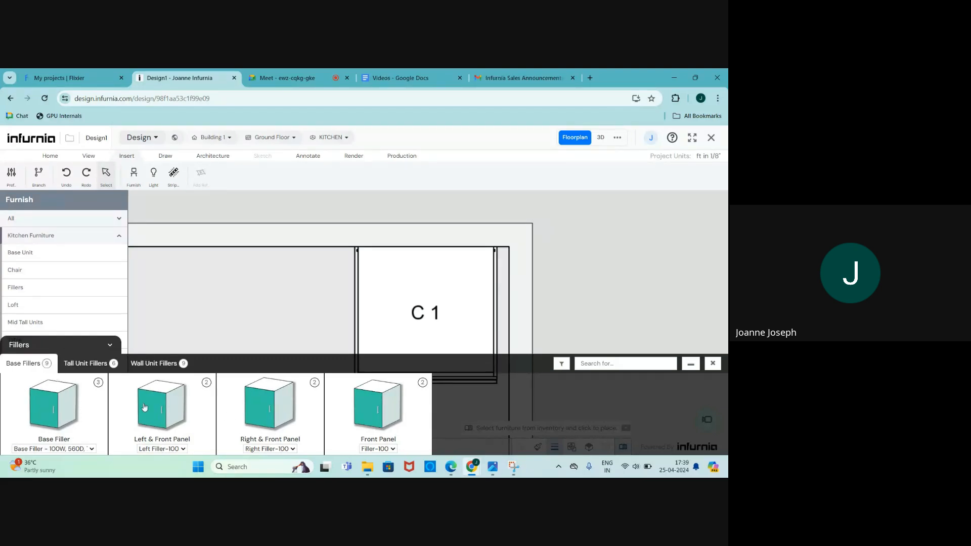
click(149, 365)
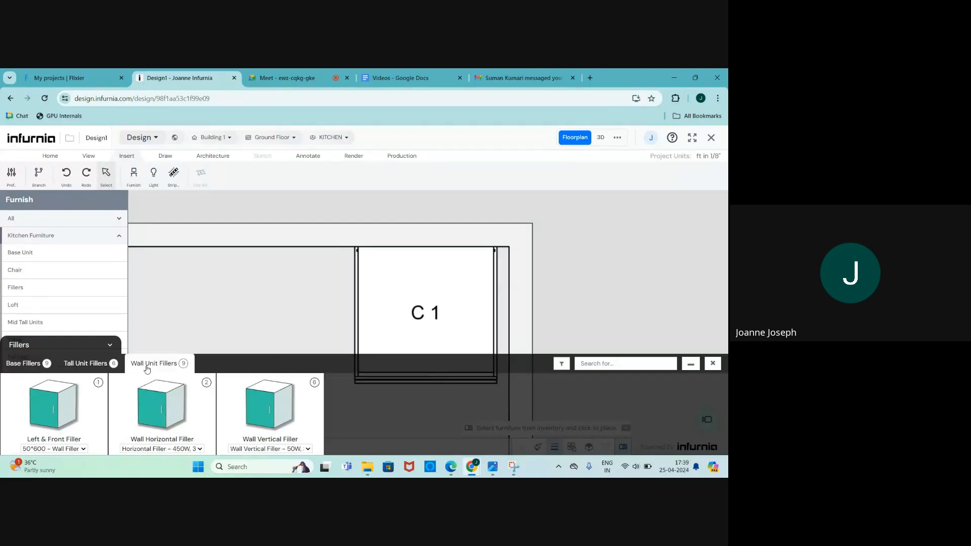
click(72, 366)
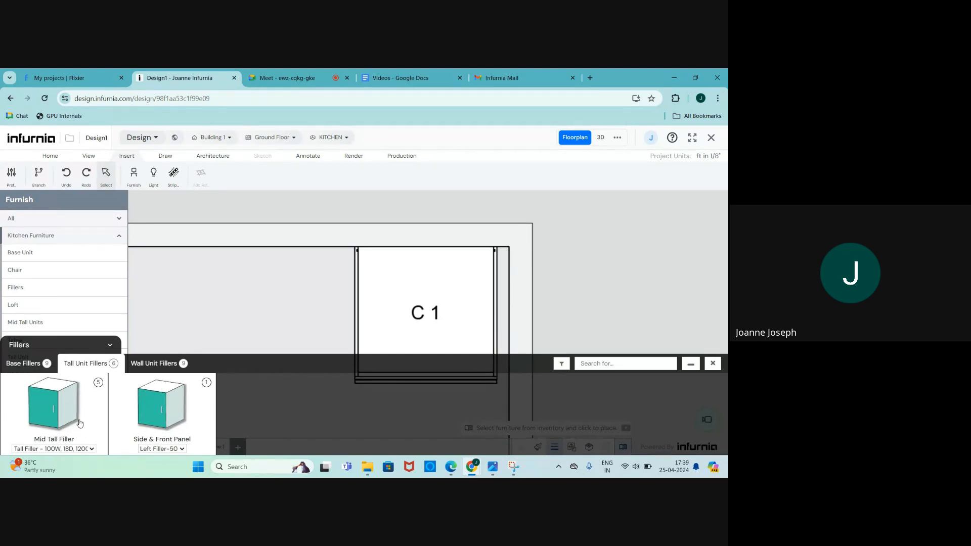
Step: Place a Mid Tall Filler from the tall unit fillers on the kitchen floor in 3D and select it
click(600, 137)
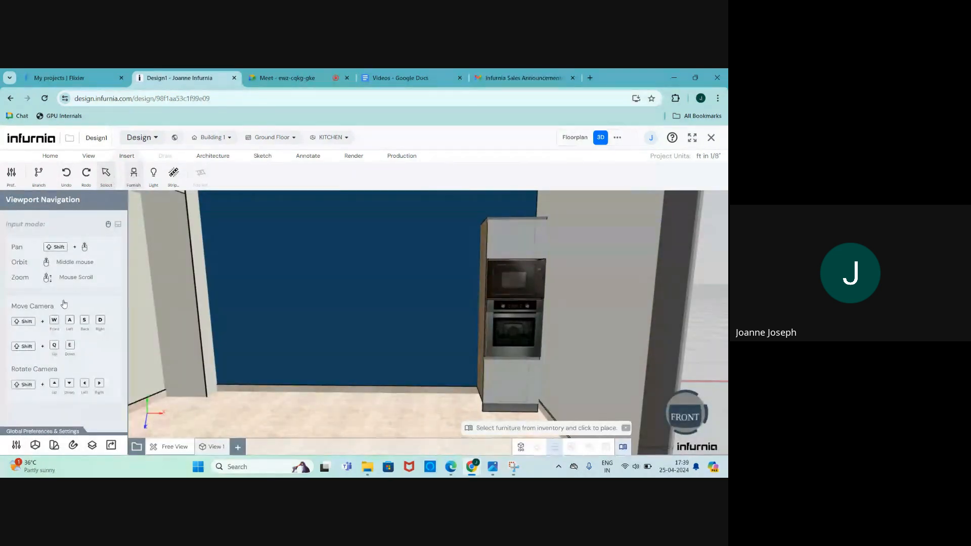
click(134, 174)
click(33, 238)
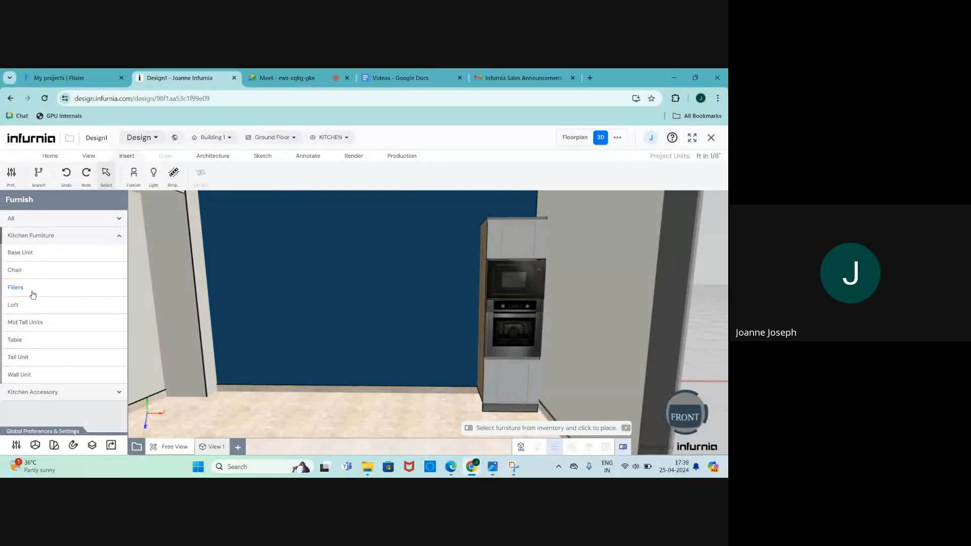
click(31, 290)
click(48, 413)
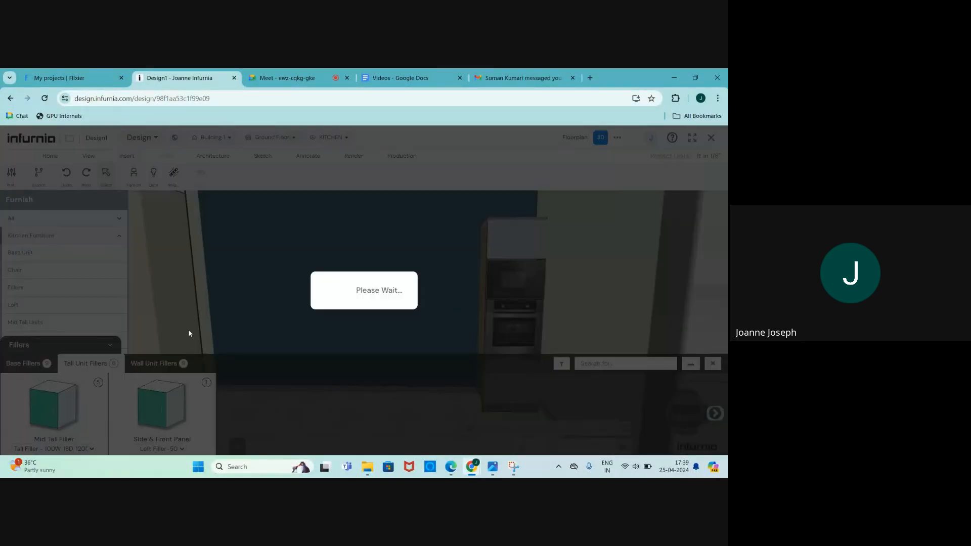
click(233, 318)
scroll(308, 292, down, 5)
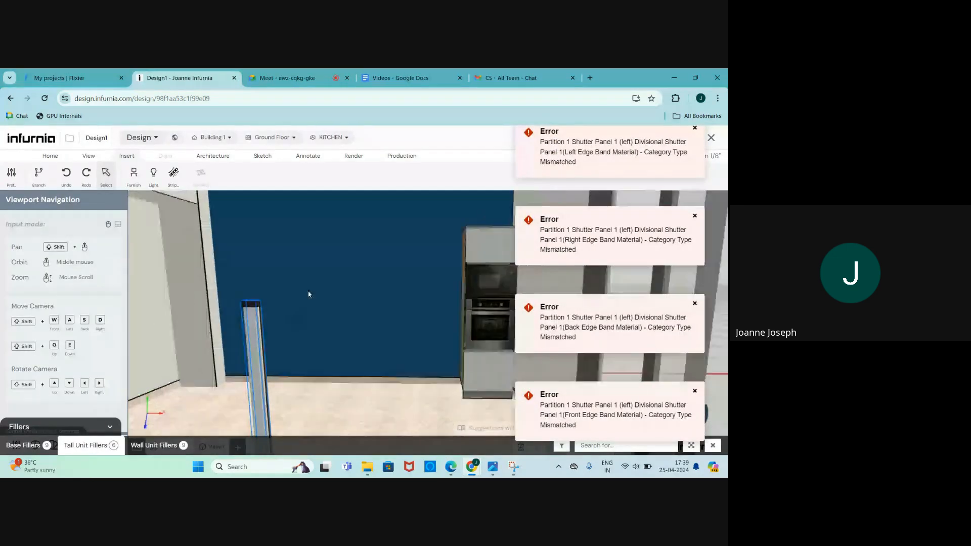
scroll(255, 335, up, 3)
middle_drag(255, 335, 271, 342)
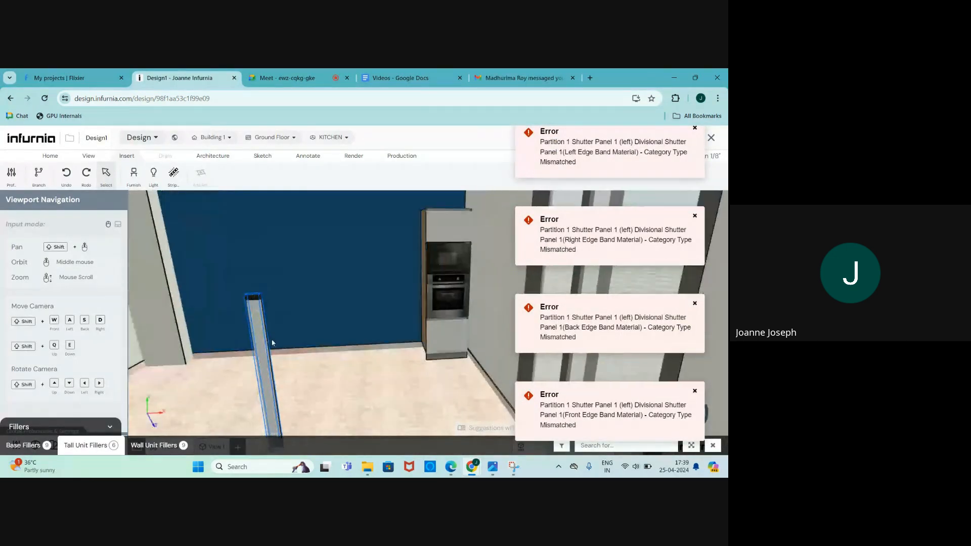
click(252, 317)
scroll(253, 316, up, 1)
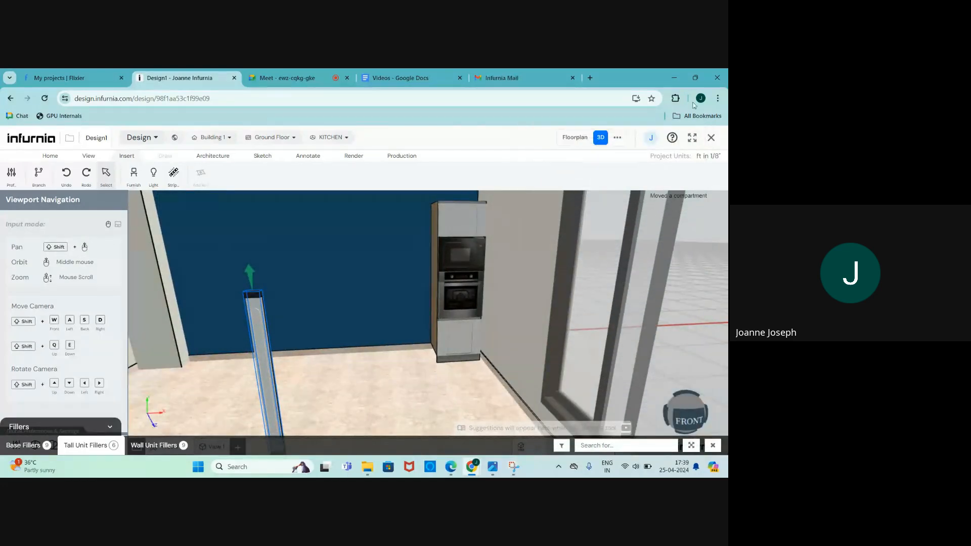
Step: Move the tall filler in the floor plan away from the KITCHEN label, towards the tall oven unit
click(573, 143)
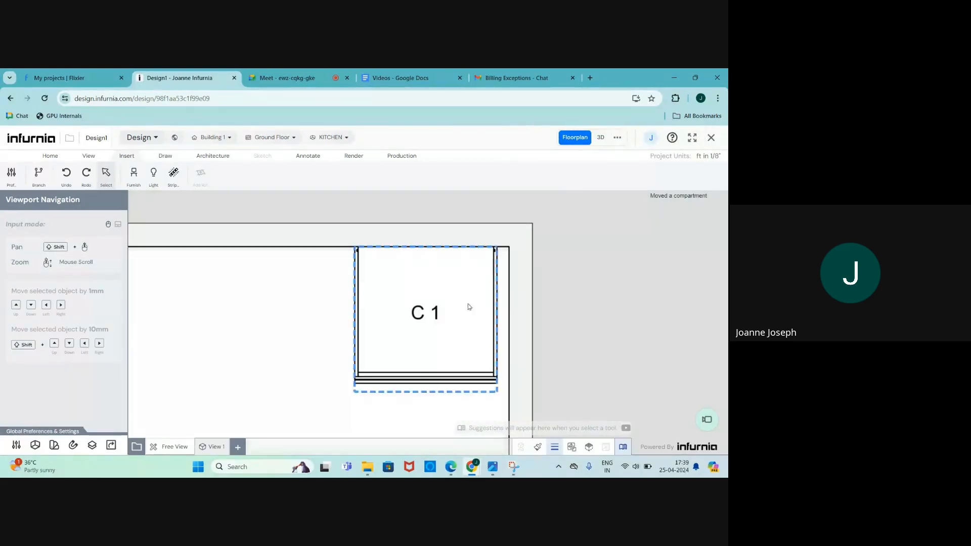
scroll(344, 245, down, 6)
scroll(299, 377, up, 2)
scroll(298, 377, up, 4)
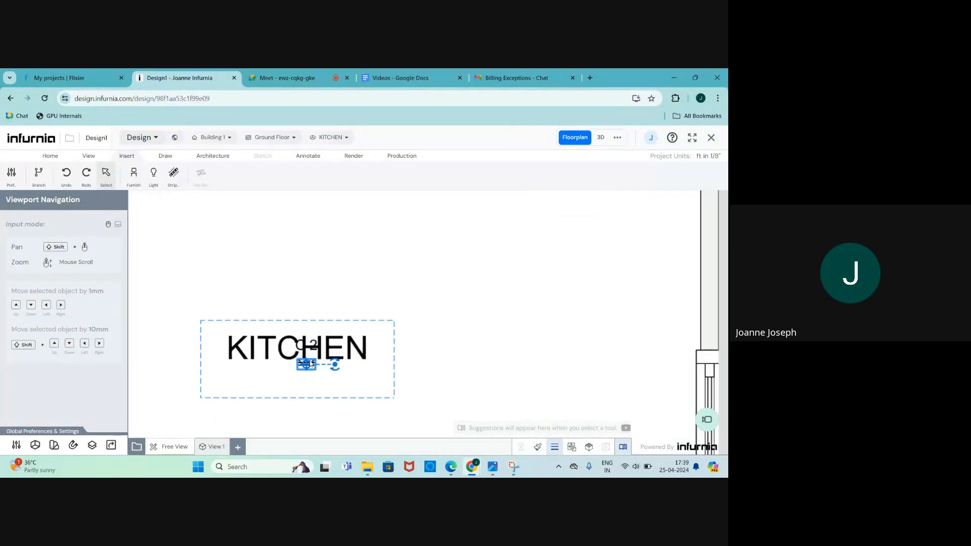
drag(307, 367, 502, 286)
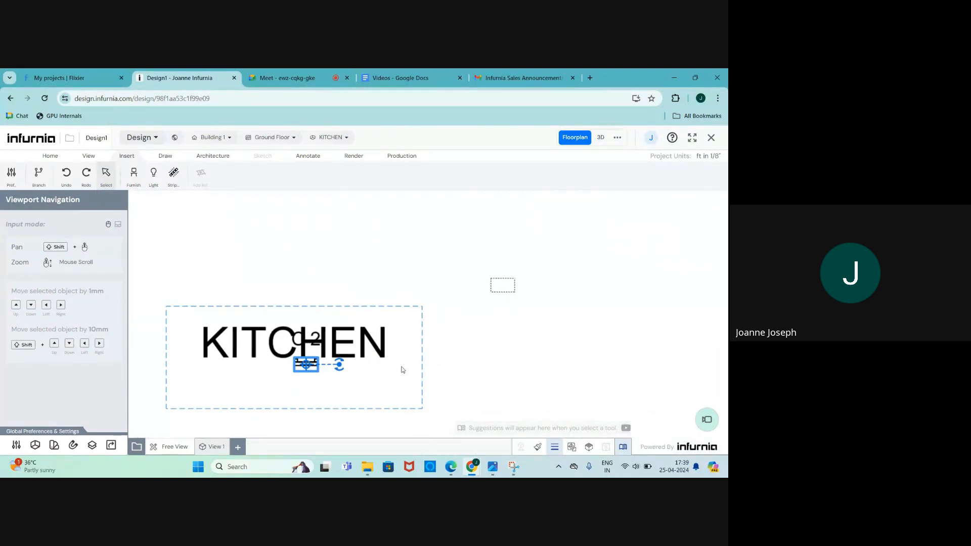
scroll(399, 372, down, 2)
scroll(347, 434, down, 3)
scroll(397, 341, up, 3)
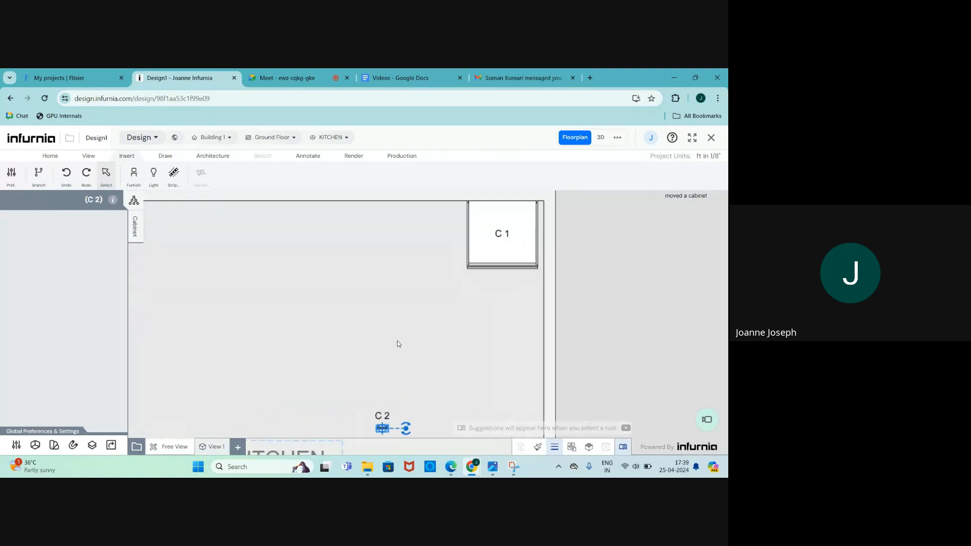
scroll(375, 404, up, 1)
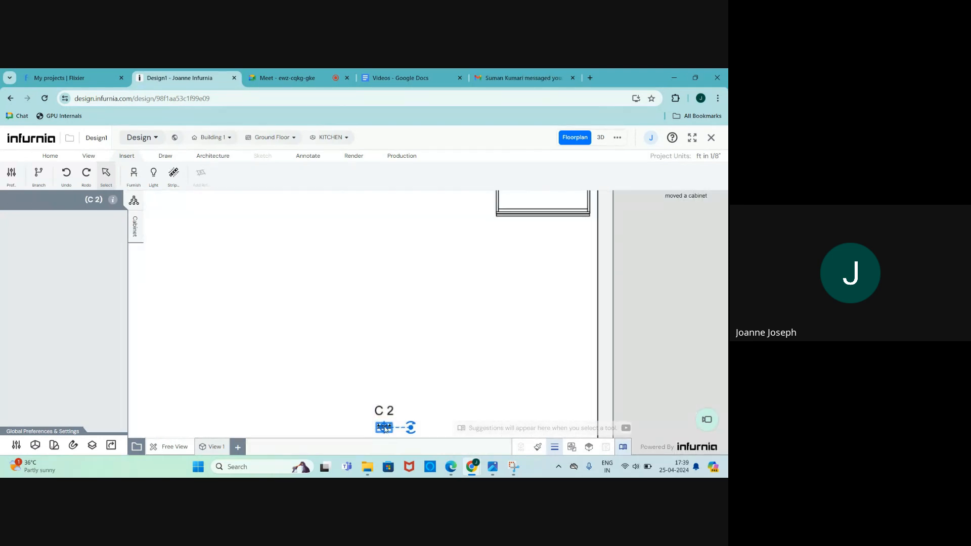
scroll(372, 347, down, 2)
Step: Select the tall filler in plan and set the inches value of its width to 2
click(373, 402)
scroll(378, 410, up, 4)
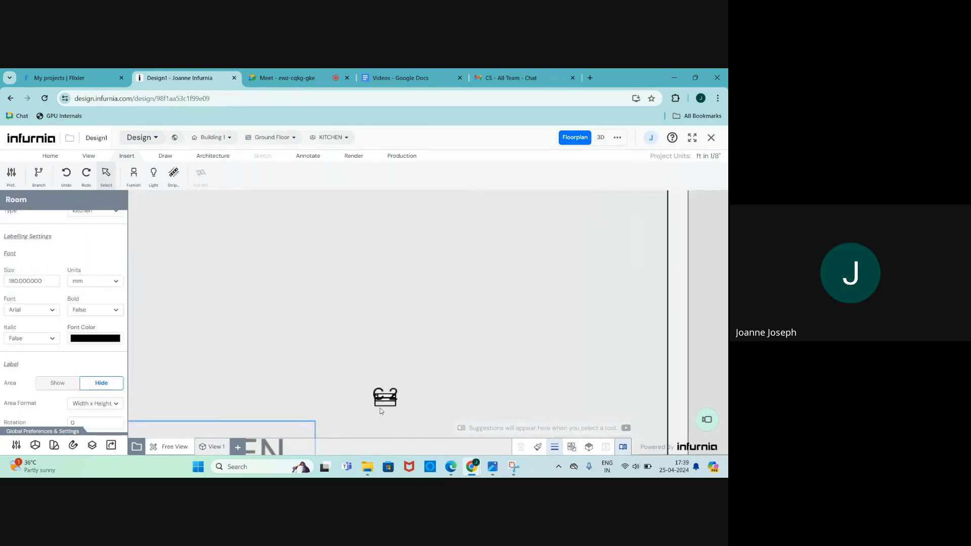
click(386, 401)
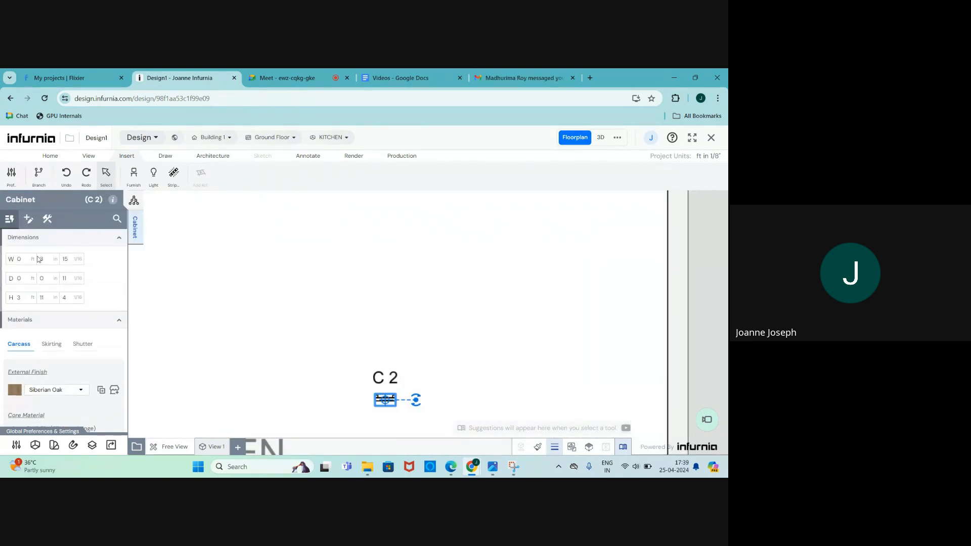
click(9, 261)
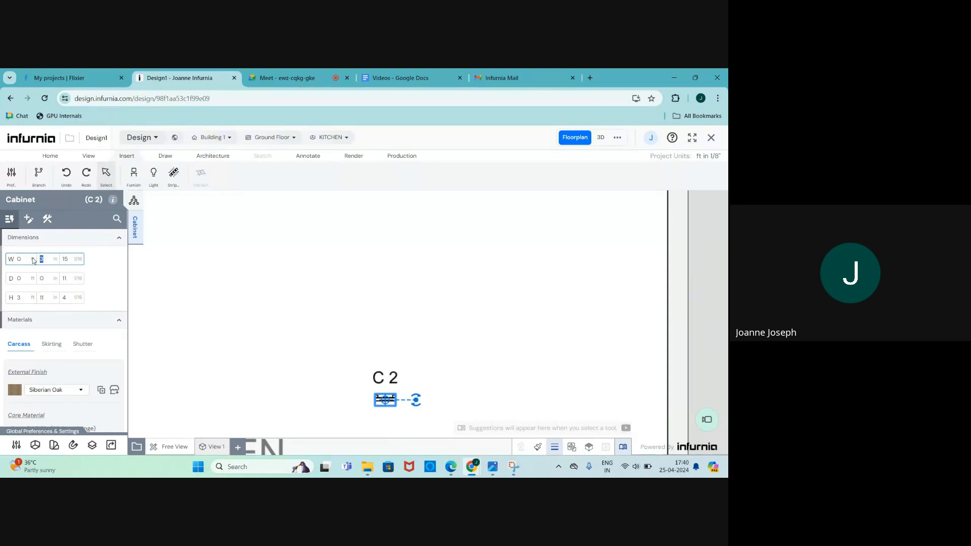
text(2)
key(Return)
scroll(52, 256, down, 1)
scroll(279, 406, down, 4)
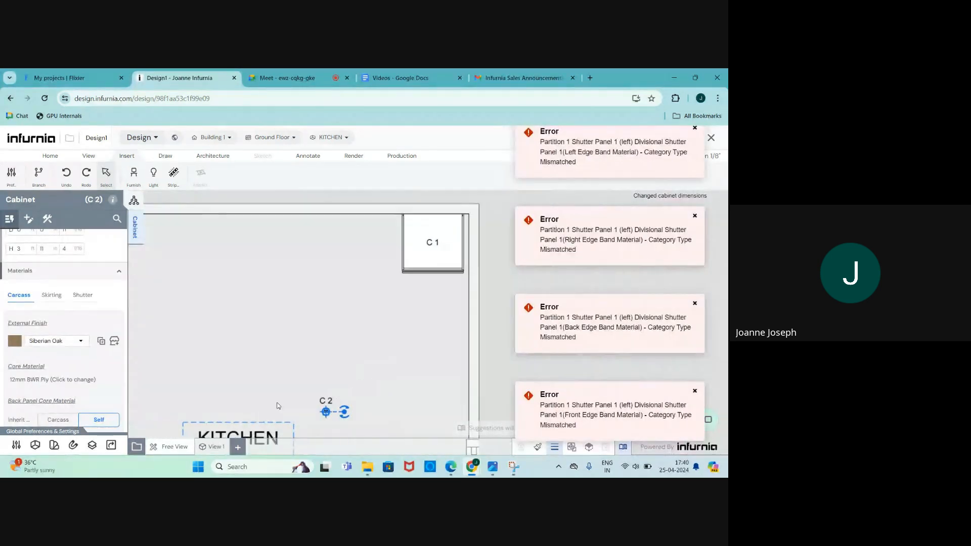
Step: Move the tall filler freehand in plan to just in front of the tall oven unit's corner near the wall
scroll(304, 410, up, 4)
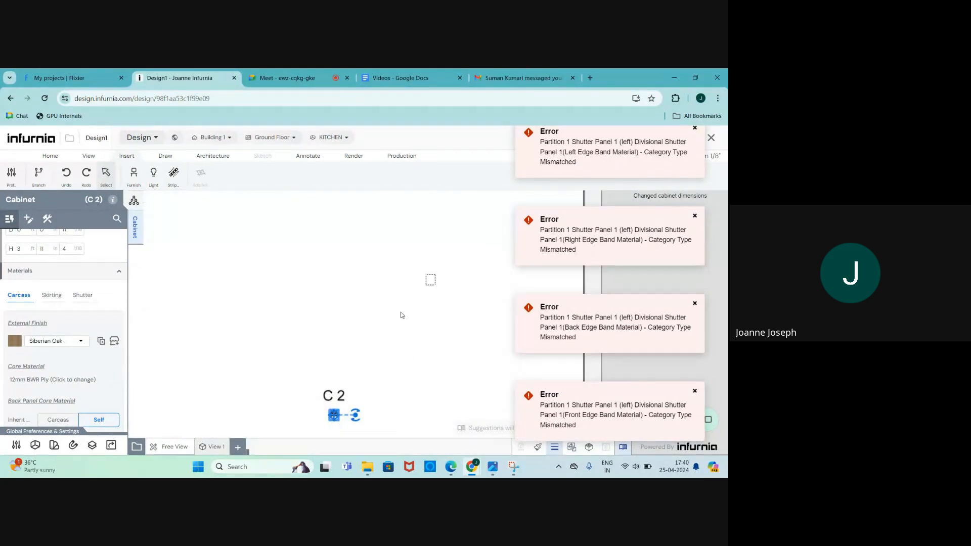
drag(403, 316, 431, 280)
scroll(251, 410, down, 5)
scroll(392, 310, up, 4)
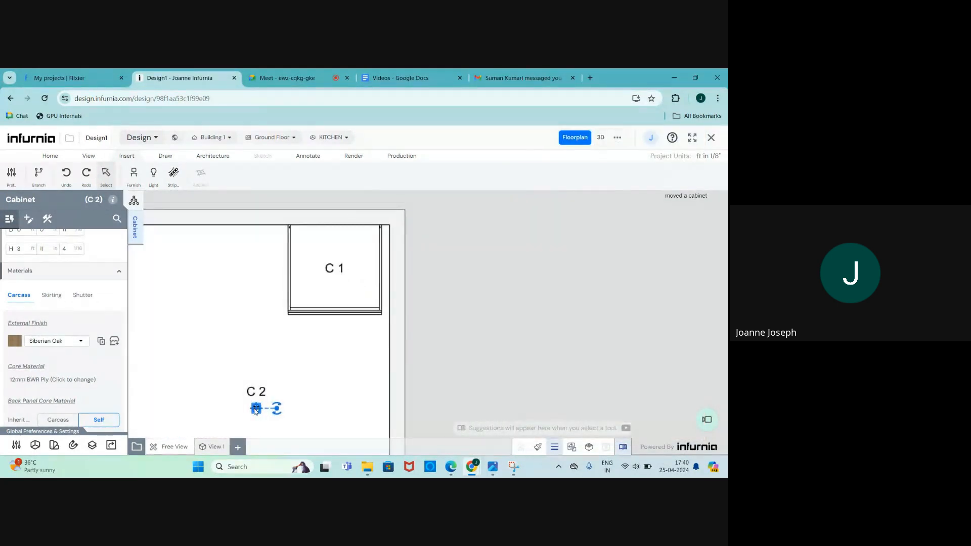
drag(256, 411, 387, 307)
scroll(388, 307, up, 2)
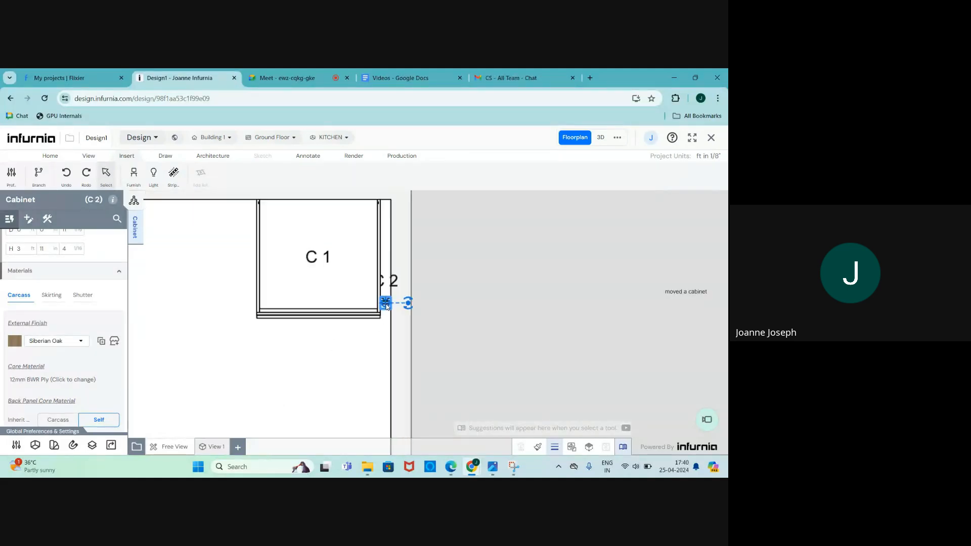
scroll(386, 306, up, 3)
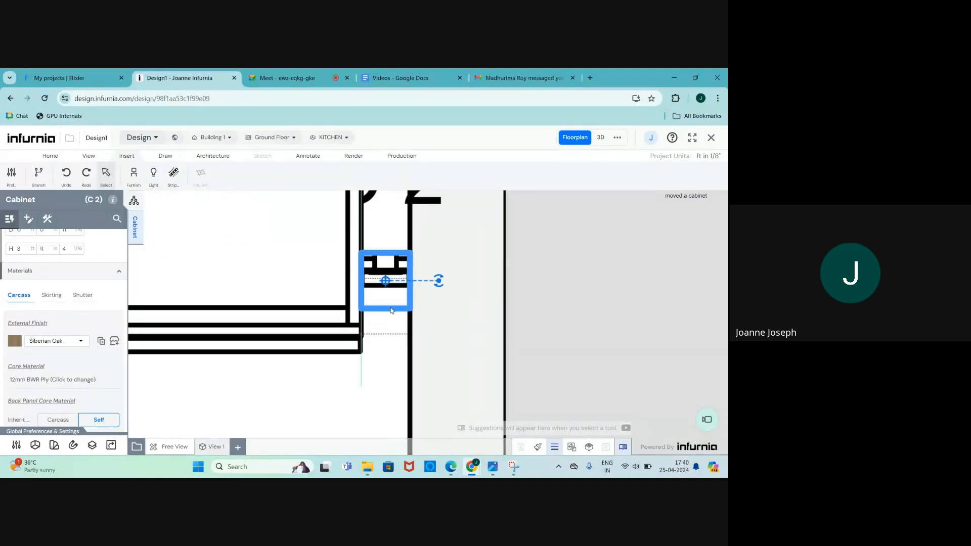
drag(393, 327, 304, 396)
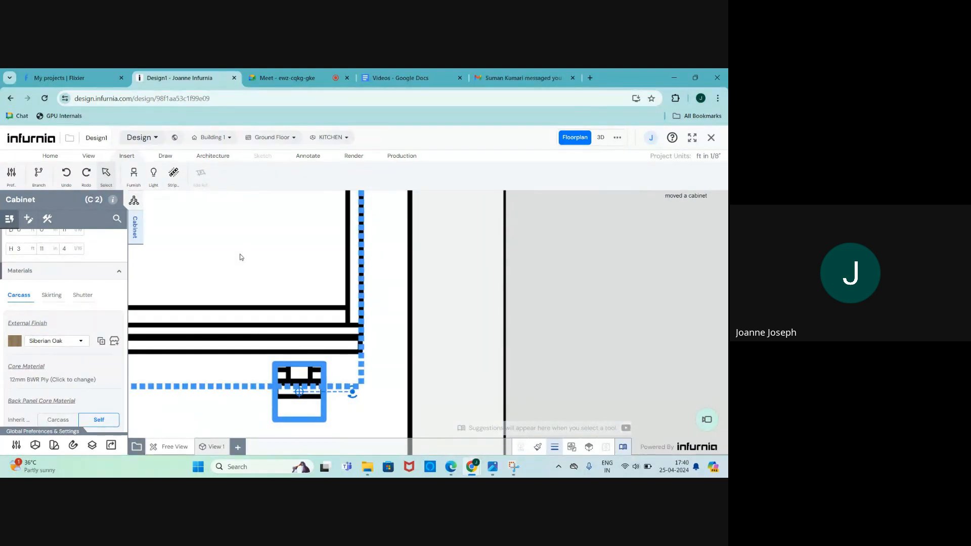
Step: Use the Move tool to snap the tall filler to the oven unit's front corner, filling the gap to the wall
text(MO)
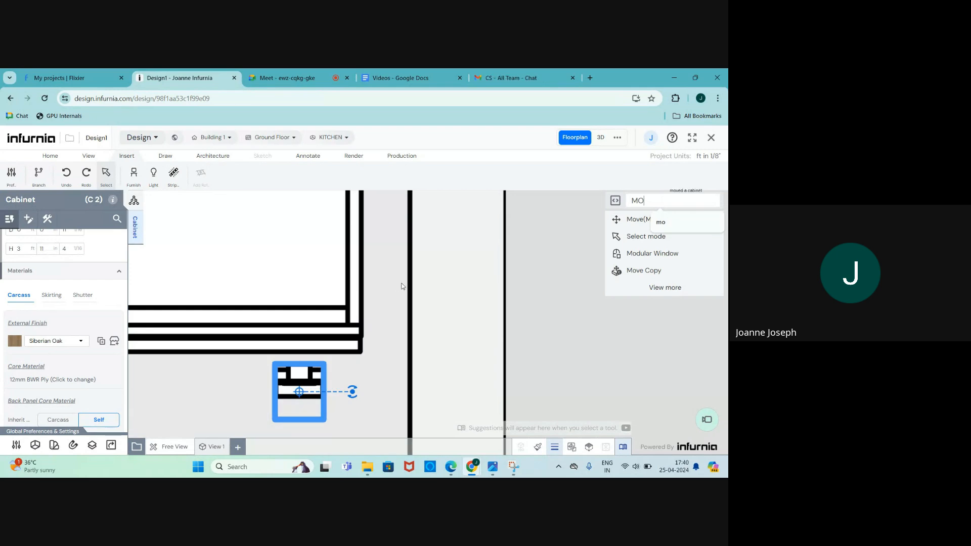
click(637, 221)
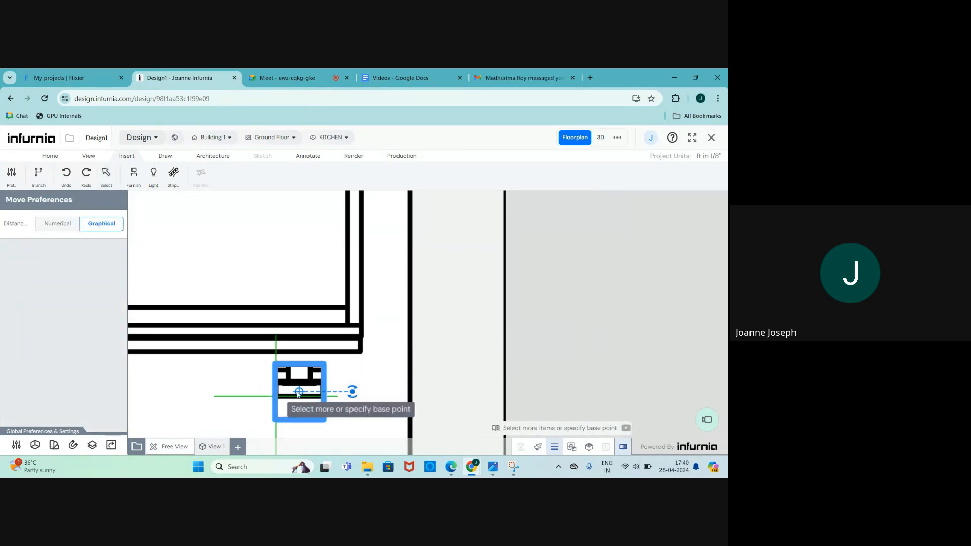
click(298, 395)
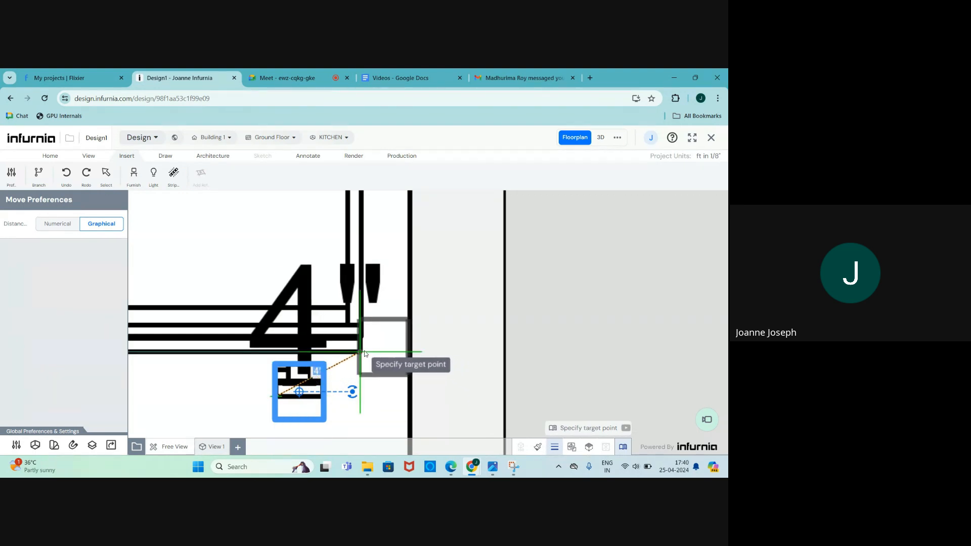
click(362, 352)
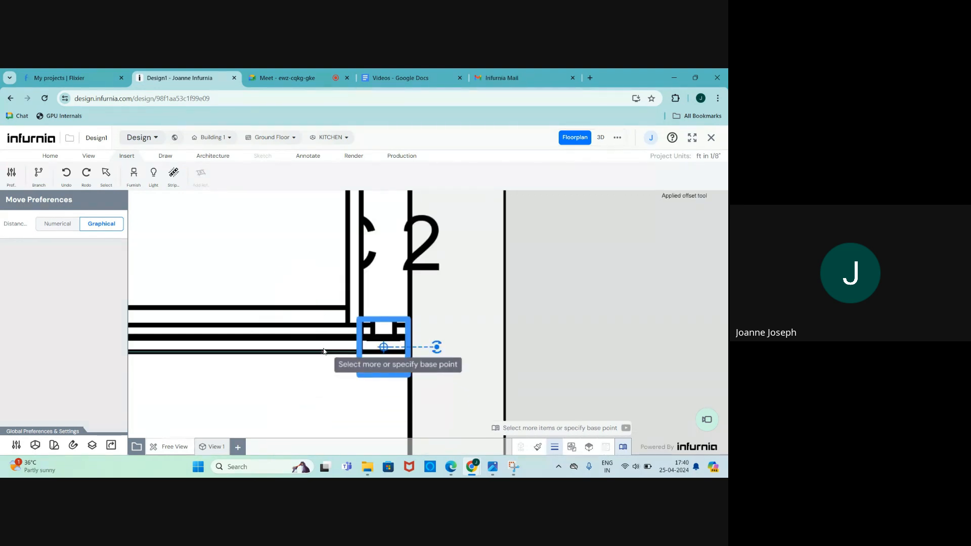
key(Escape)
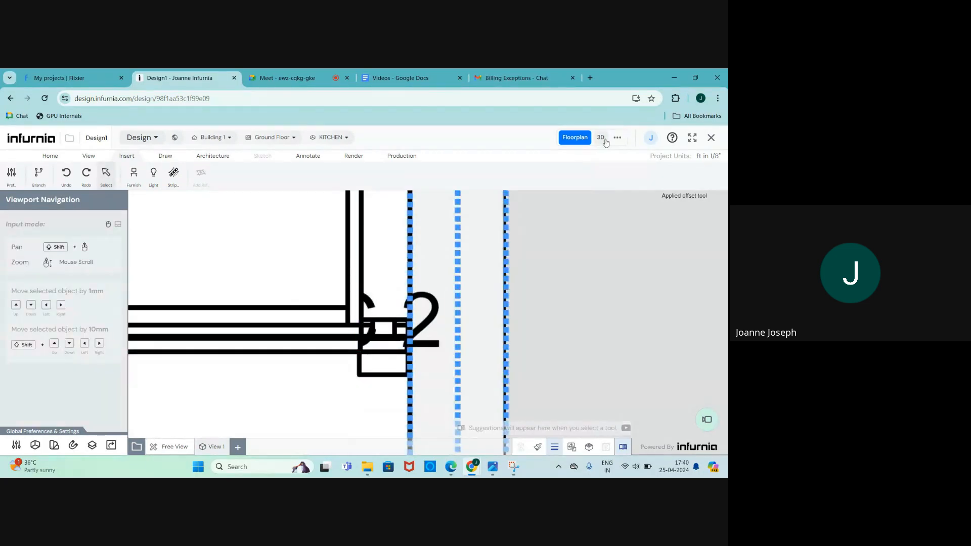
Step: In 3D, select the tall filler beside the oven unit and hide its countertop
click(601, 138)
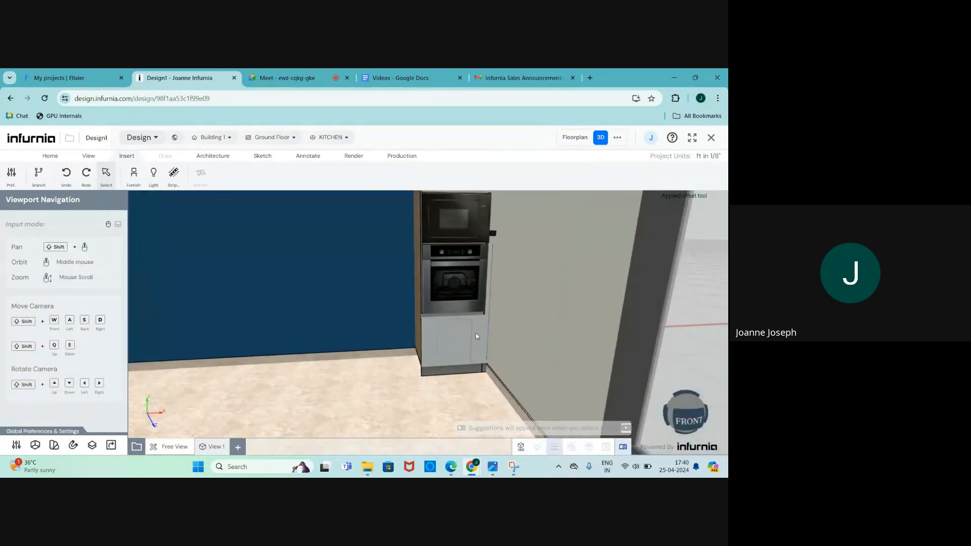
shift+middle_drag(476, 336, 454, 358)
scroll(455, 349, down, 3)
scroll(459, 283, up, 4)
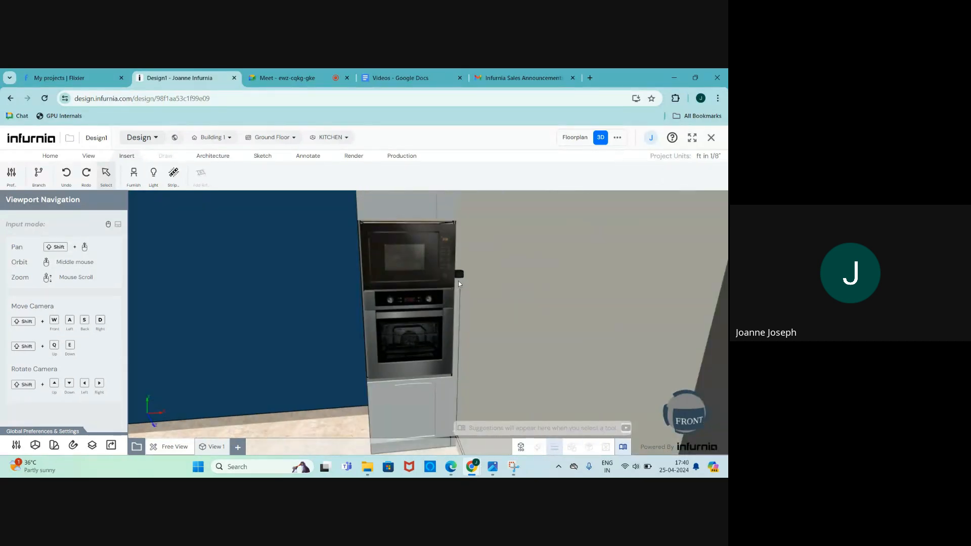
click(458, 283)
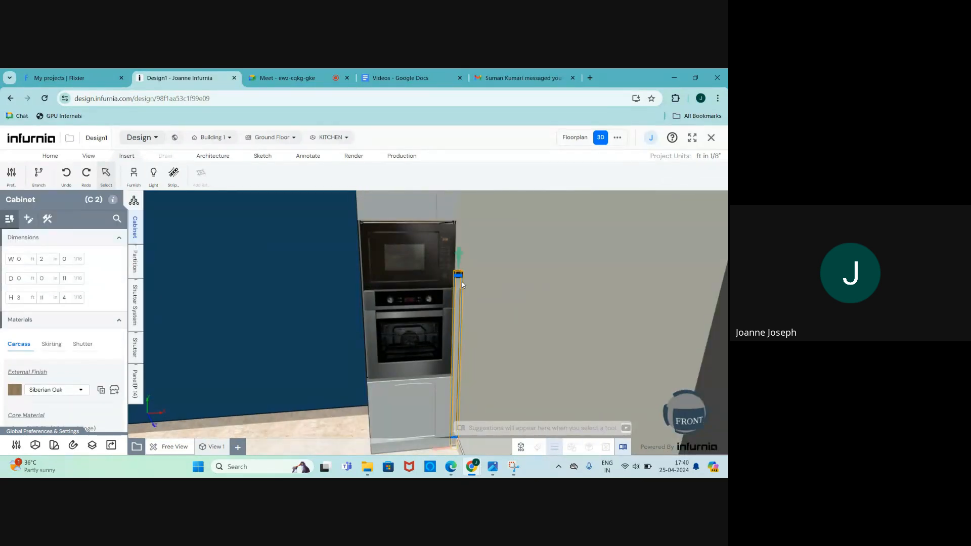
scroll(463, 281, up, 5)
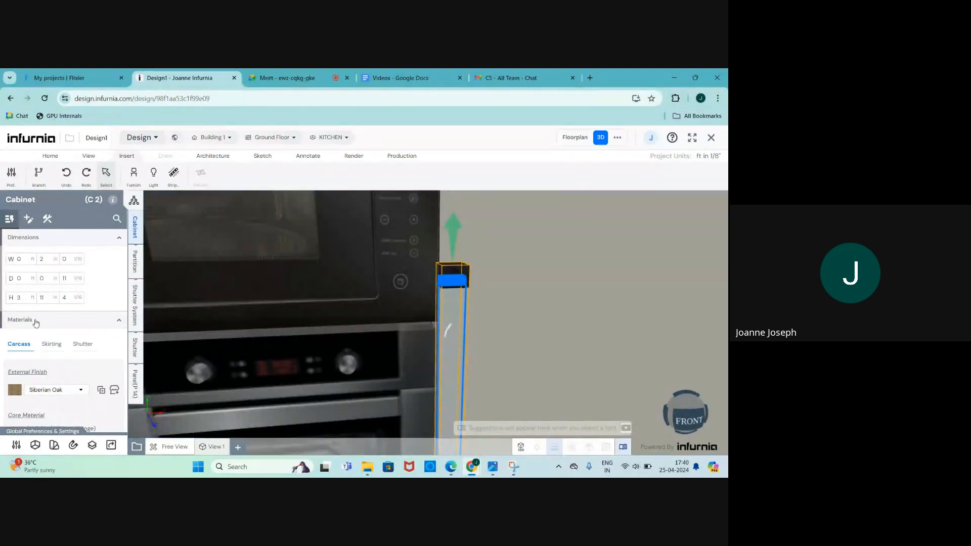
scroll(45, 354, down, 4)
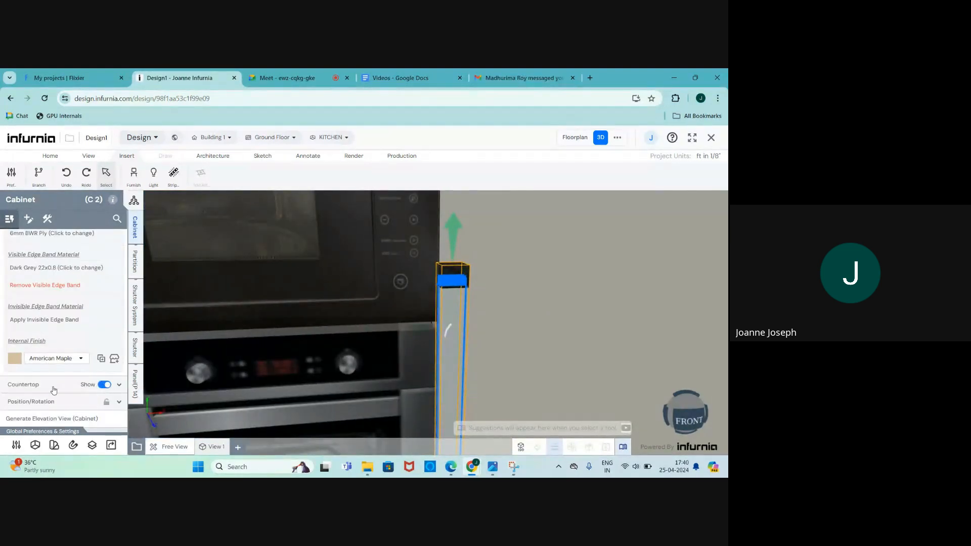
click(104, 385)
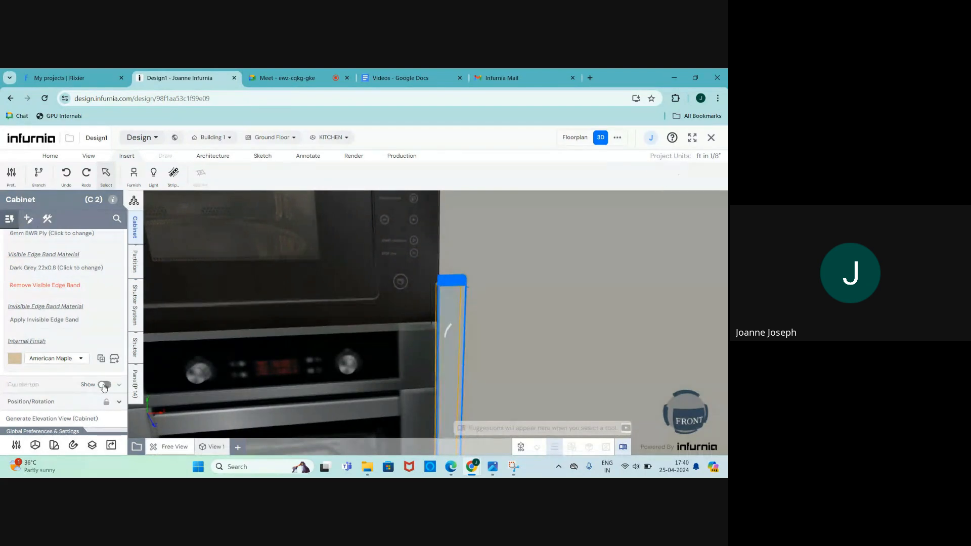
Step: Select the tall oven unit and increase its overall cabinet height
scroll(442, 347, down, 5)
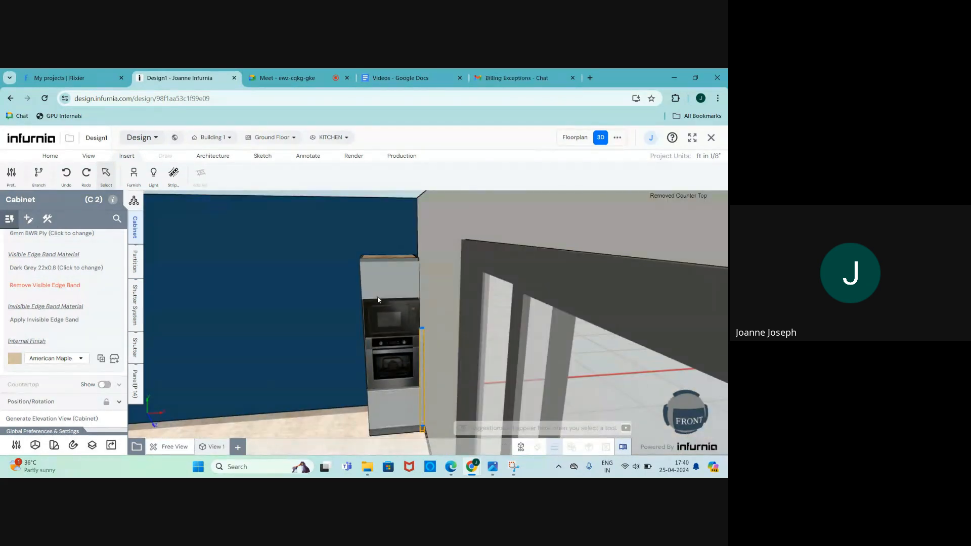
click(393, 323)
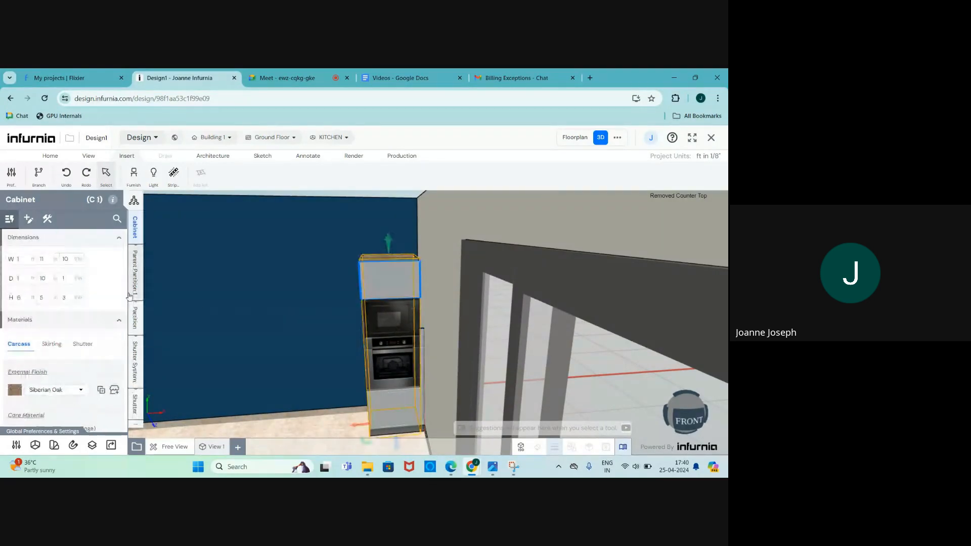
click(28, 297)
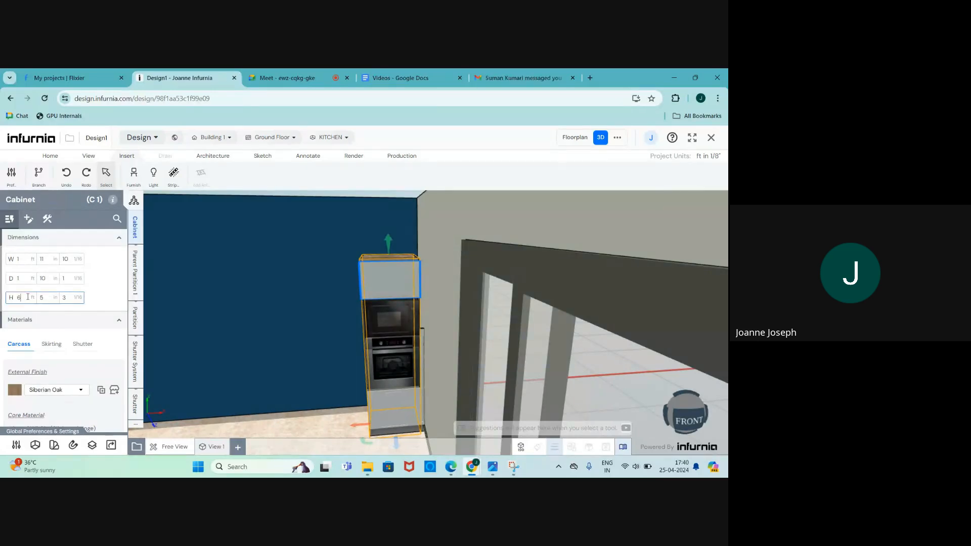
click(48, 297)
drag(72, 298, 65, 297)
key(Return)
scroll(89, 322, down, 5)
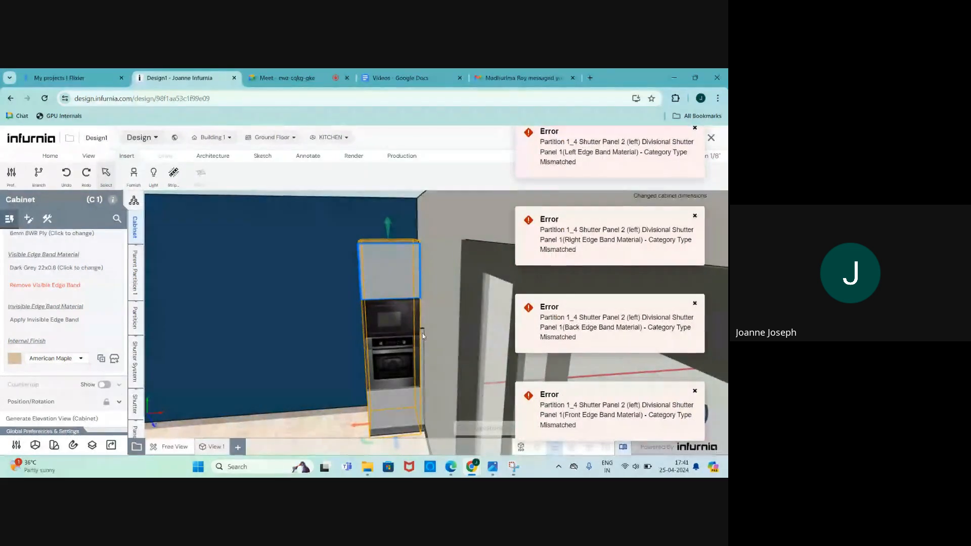
Step: Select the tall filler and set its height to 7 ft 0 in
click(423, 333)
mouse_move(23, 298)
mouse_down()
mouse_move(11, 300)
mouse_move(37, 298)
mouse_up()
text(7 ft 0)
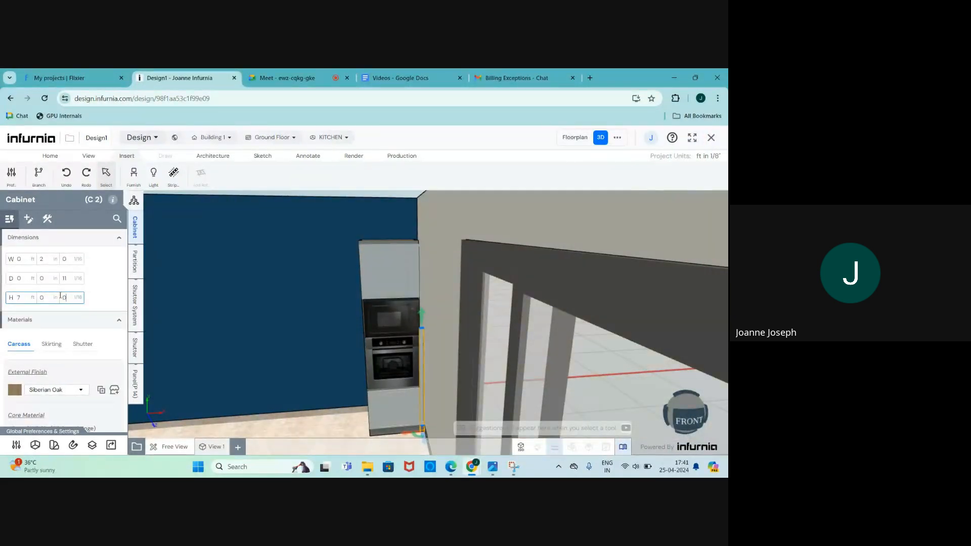
key(Return)
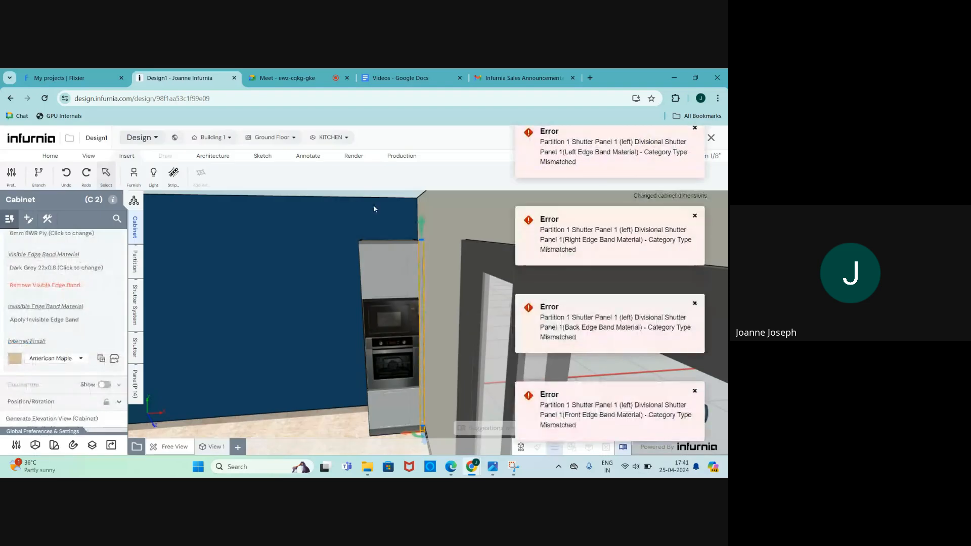
Step: Reselect the tall filler at its upper end in 3D and show its shutter properties
middle_drag(374, 198, 403, 238)
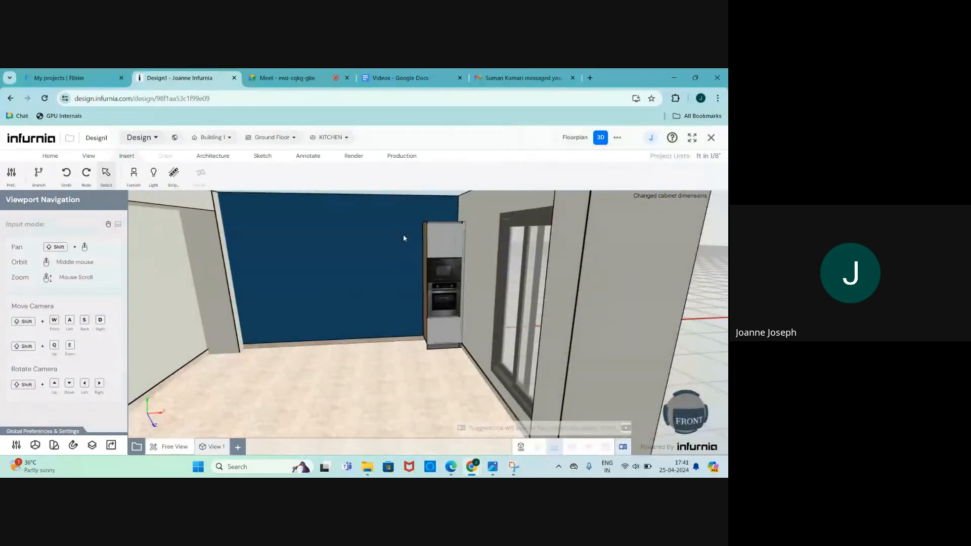
scroll(404, 238, up, 2)
scroll(473, 232, up, 2)
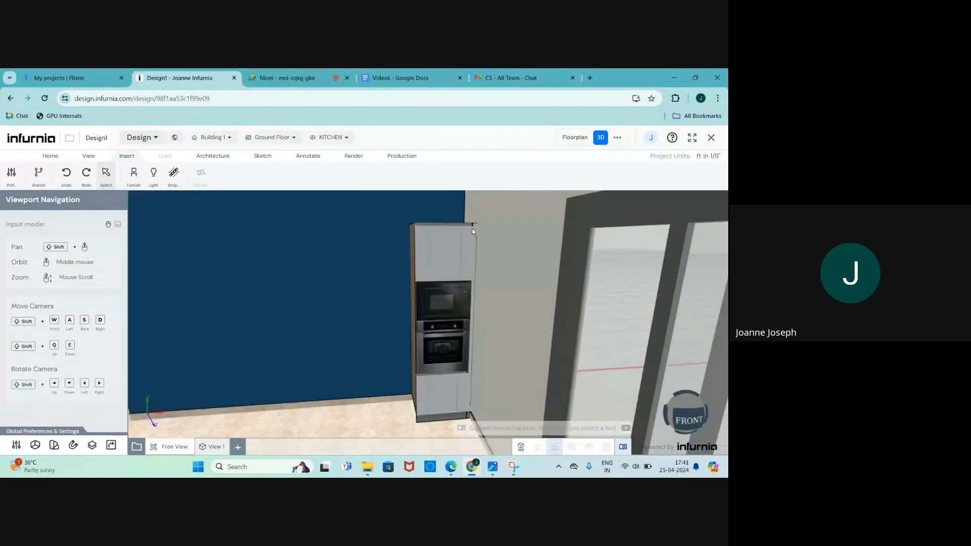
scroll(472, 228, up, 4)
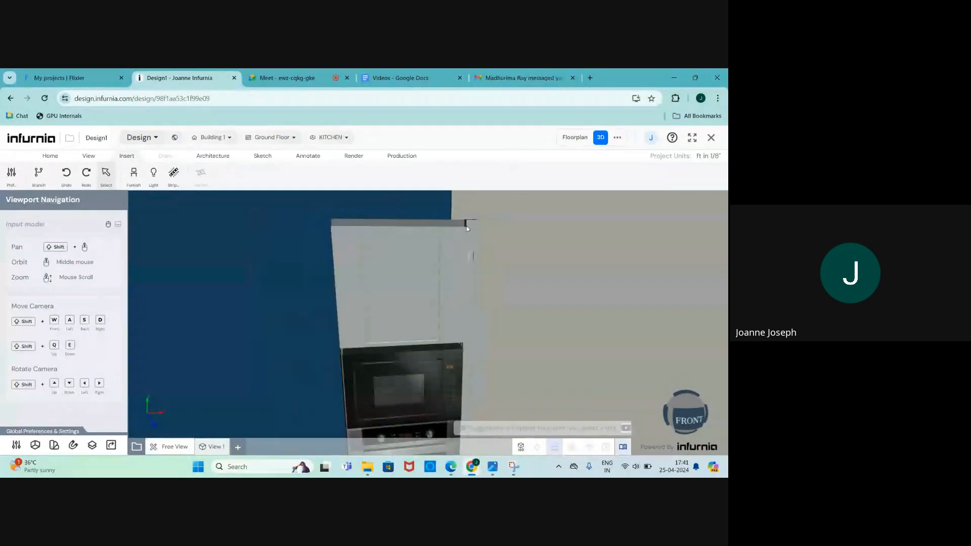
click(475, 226)
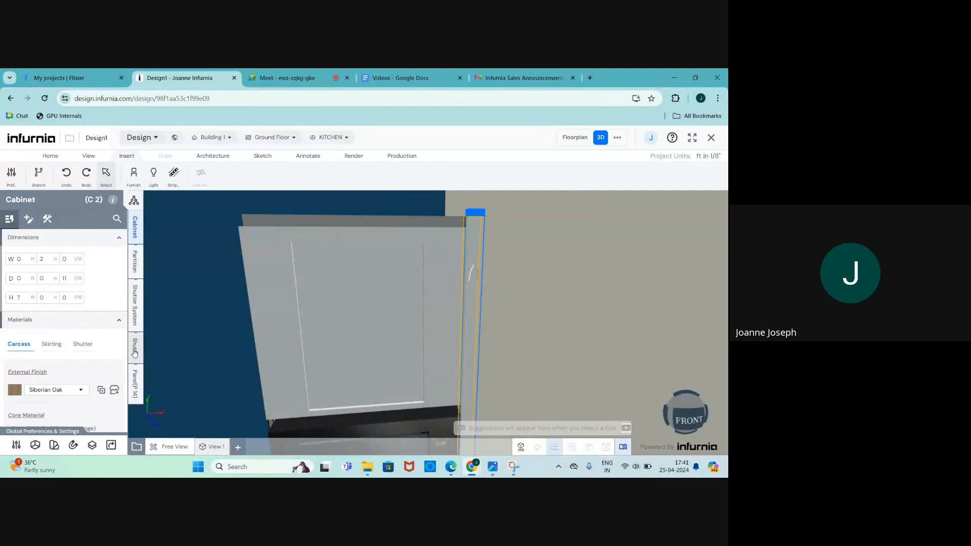
click(134, 349)
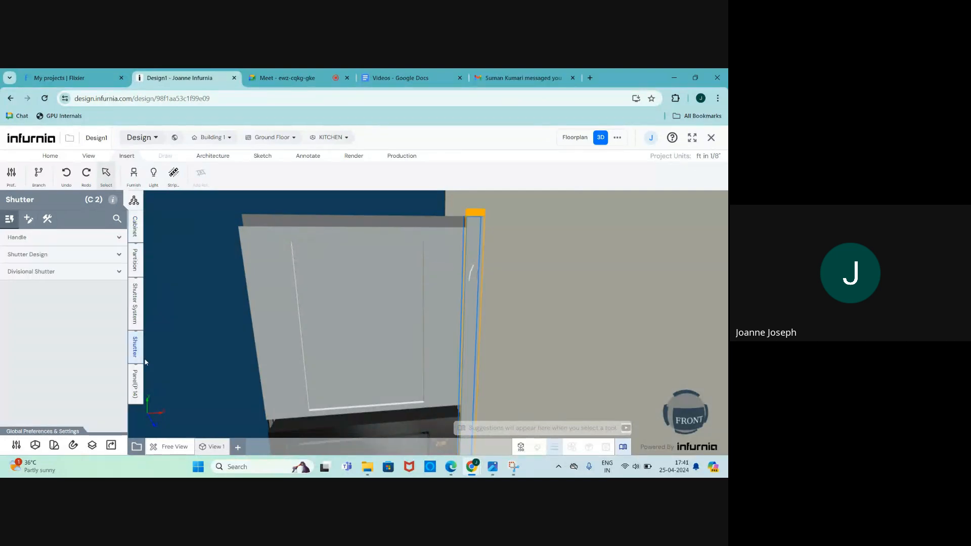
Step: Apply an Anodised Silver handle from the Kitchen Gola Profile Handles to the filler's shutter and inspect it up close
click(20, 239)
click(28, 255)
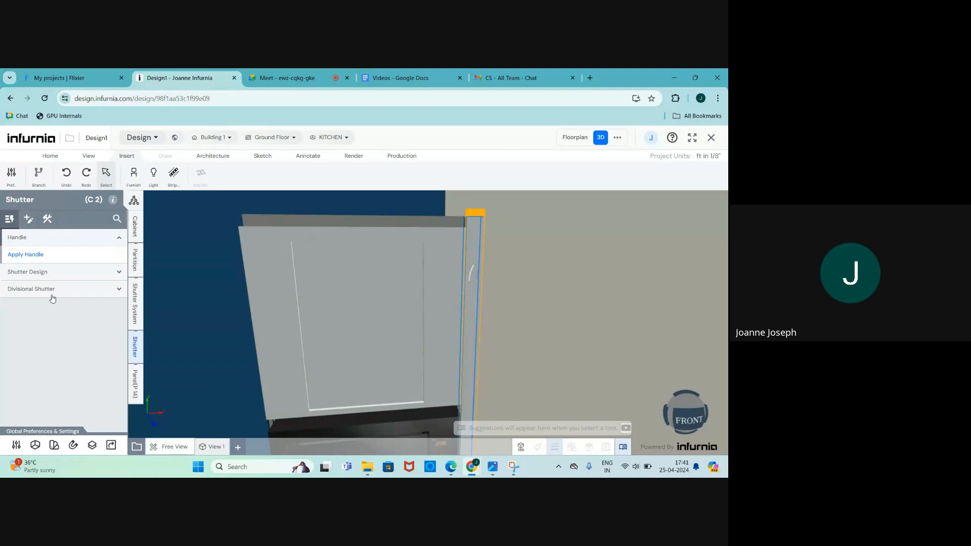
click(83, 344)
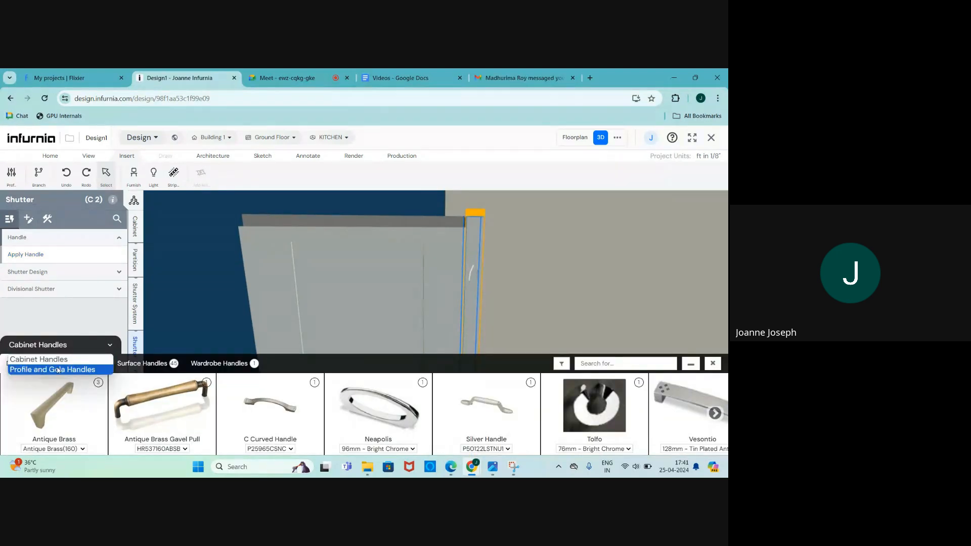
click(40, 369)
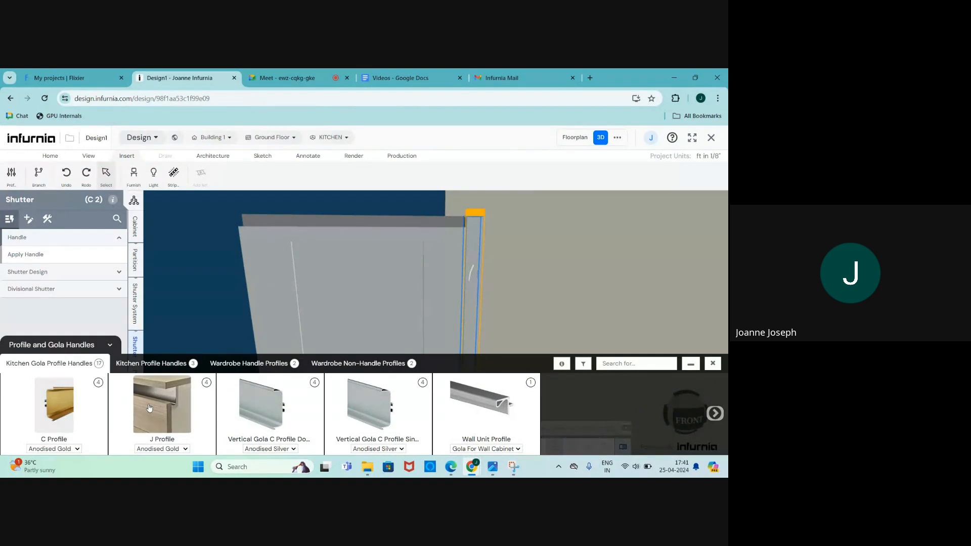
click(167, 449)
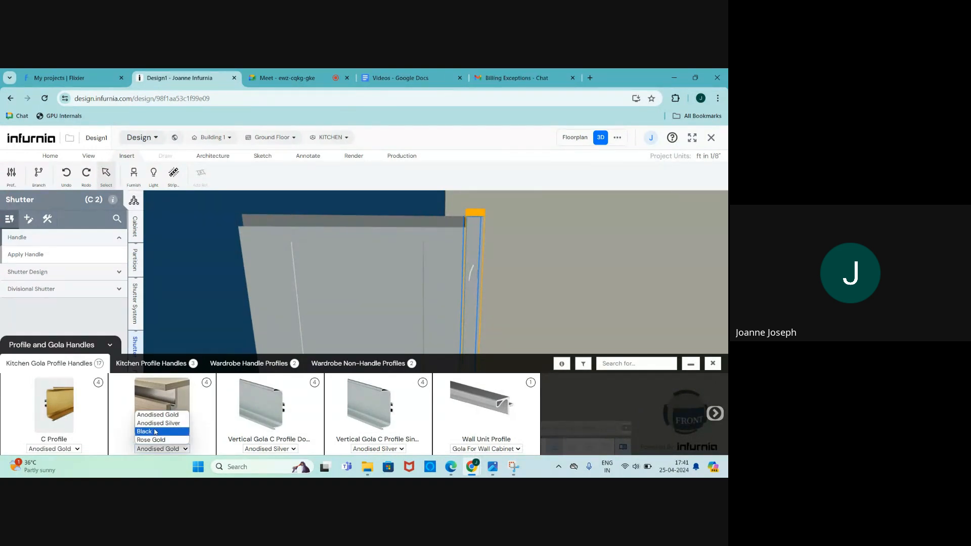
click(156, 432)
click(162, 402)
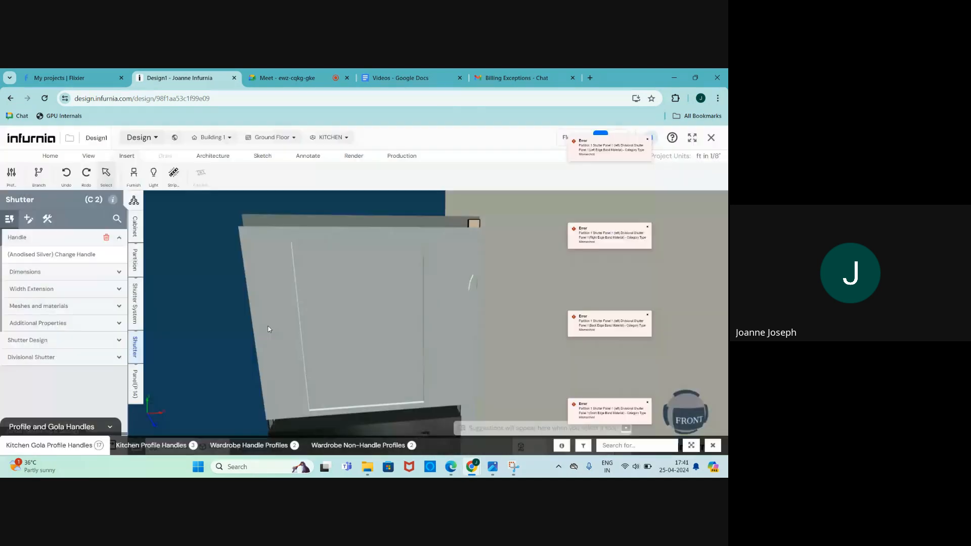
scroll(475, 250, up, 2)
scroll(452, 271, down, 4)
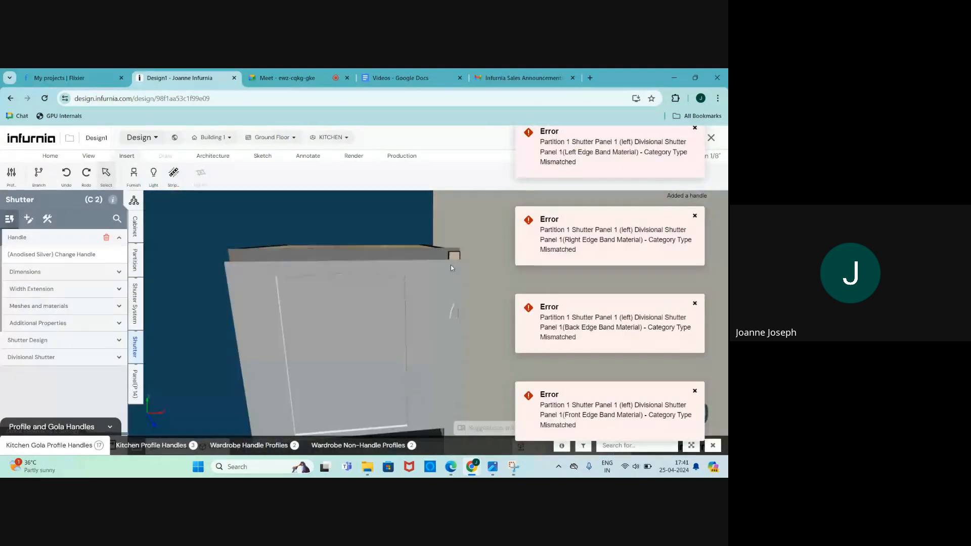
click(453, 272)
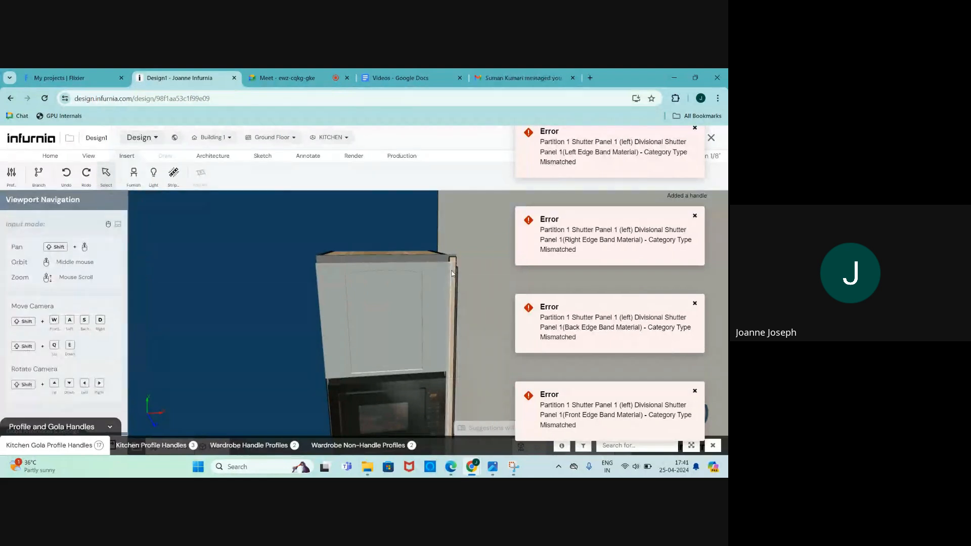
scroll(453, 273, up, 3)
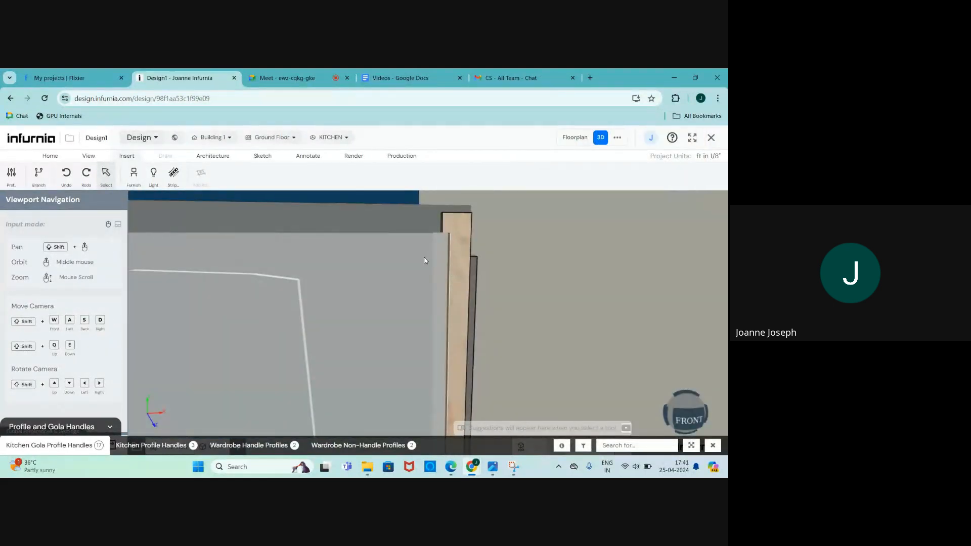
Step: Examine the tall filler's upper end with its gola profile up close, and view the oven unit within the kitchen
click(451, 268)
scroll(371, 258, down, 3)
scroll(328, 256, up, 3)
scroll(336, 263, down, 4)
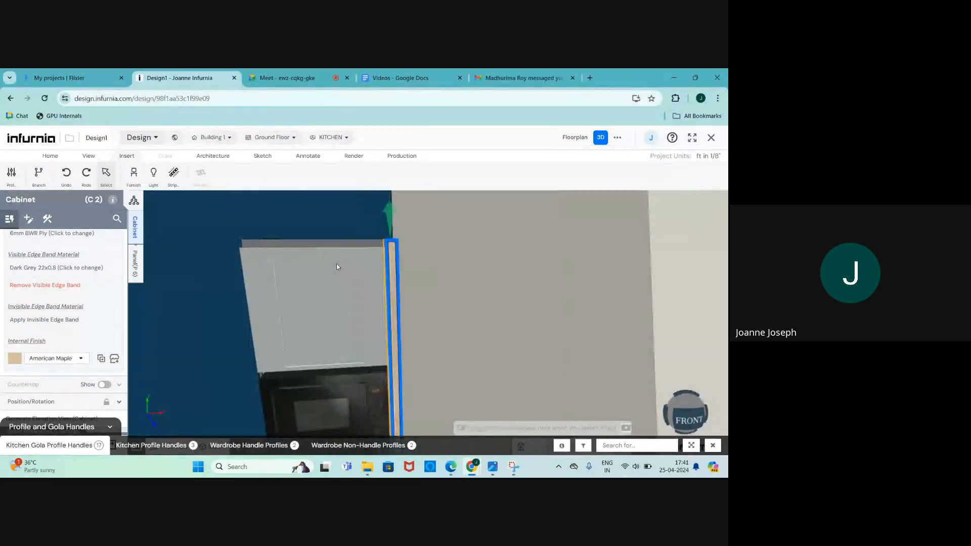
scroll(375, 253, up, 5)
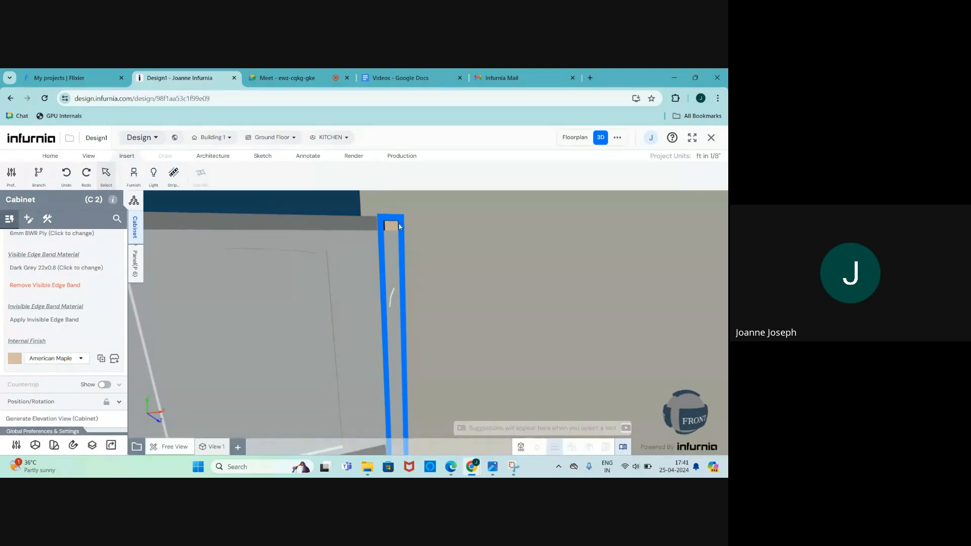
scroll(404, 221, down, 5)
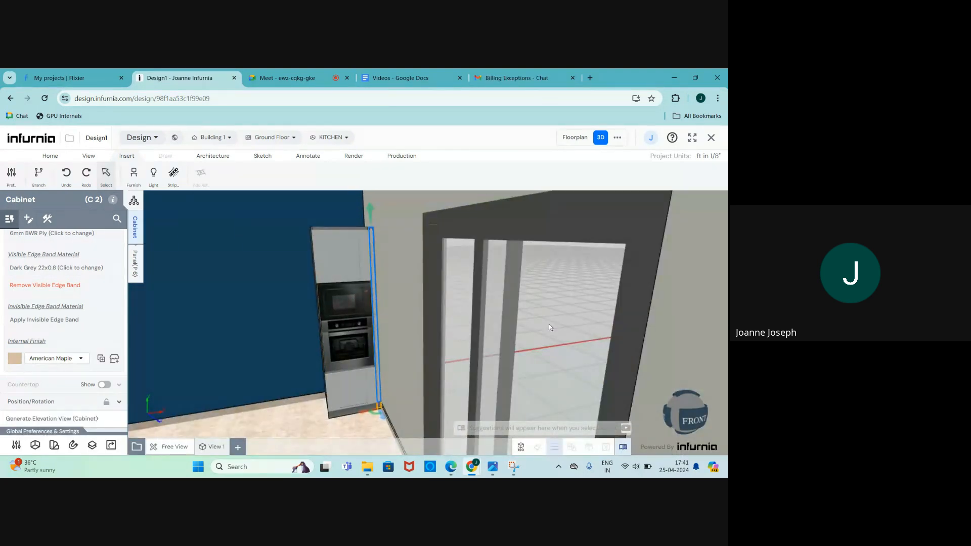
click(549, 327)
scroll(506, 303, down, 5)
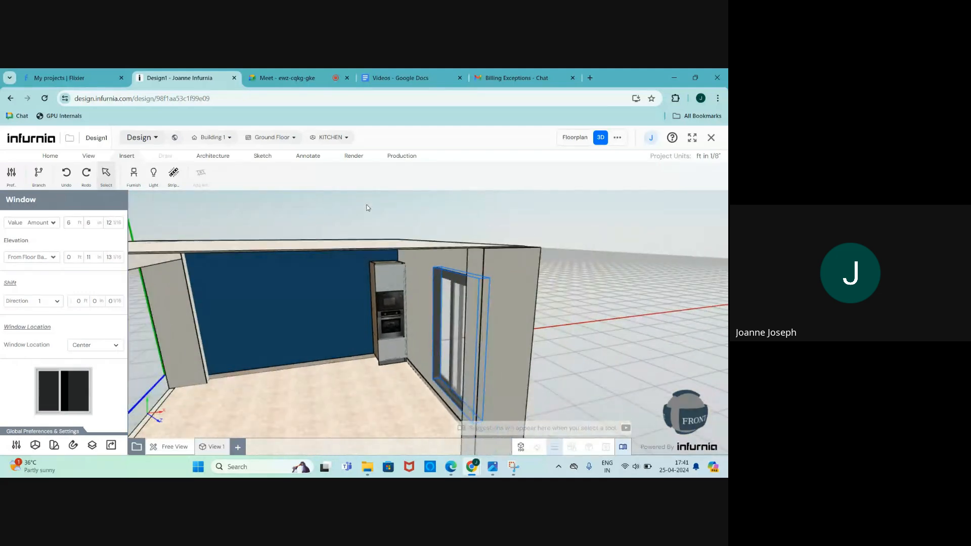
click(368, 208)
scroll(343, 304, up, 5)
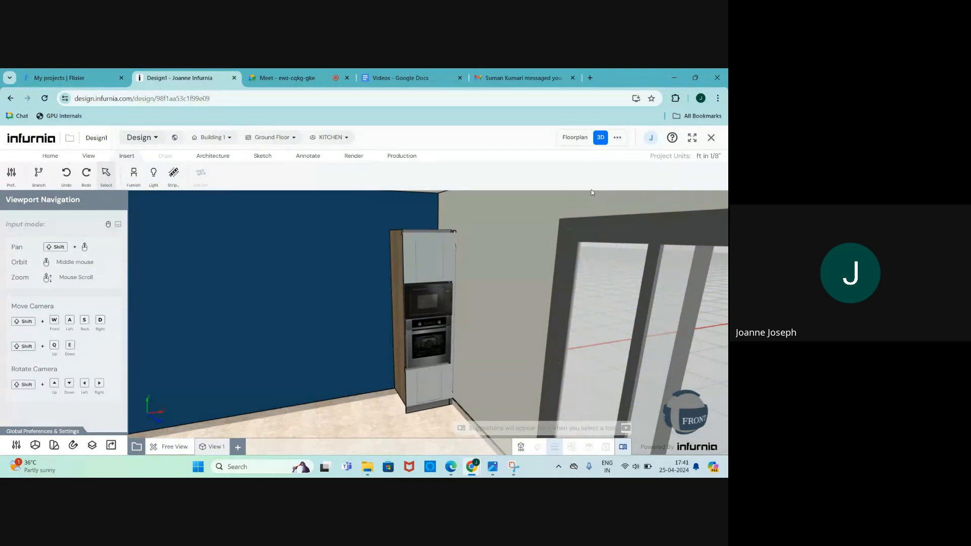
scroll(456, 291, down, 3)
scroll(336, 396, up, 3)
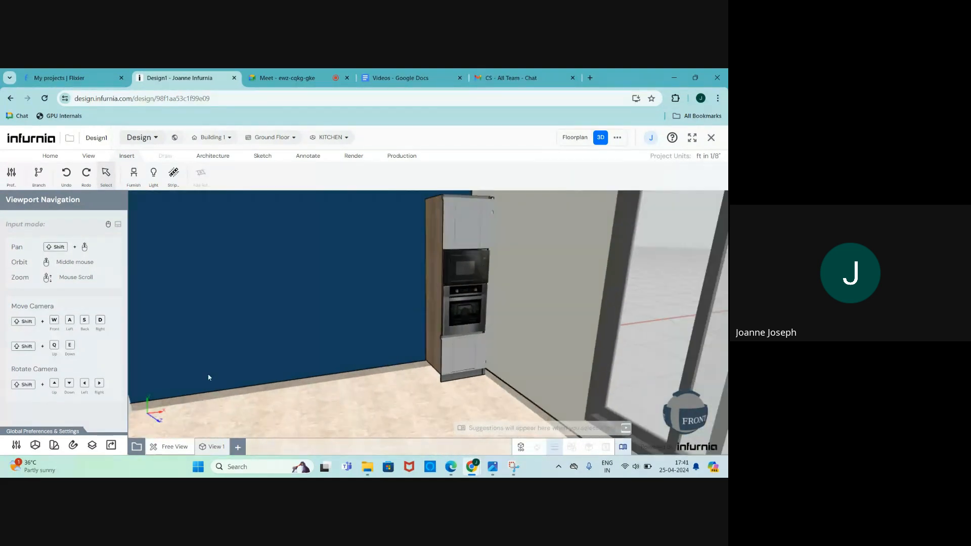
scroll(209, 378, down, 2)
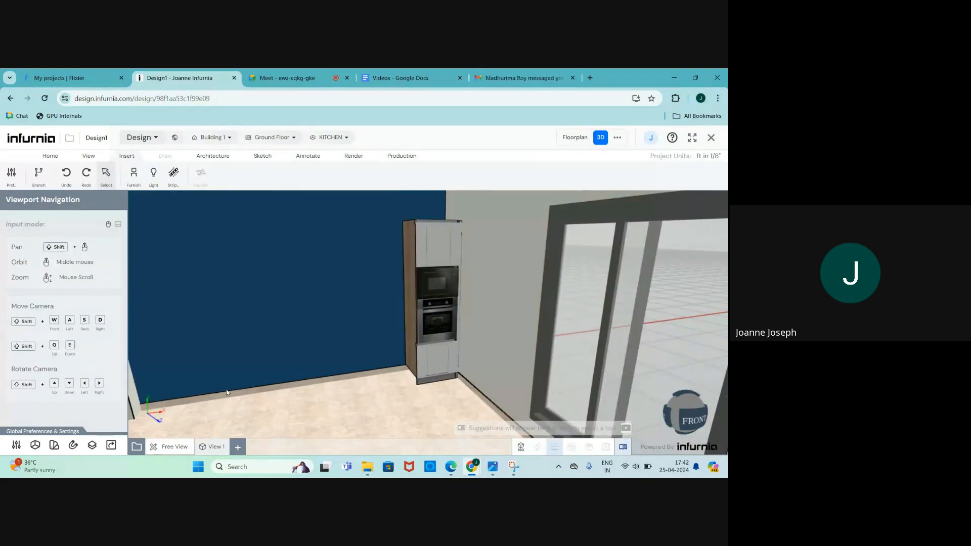
Step: Place a Spice Pullout Unit - 3 Tier from the kitchen base units on the floor near the tall oven unit
click(134, 175)
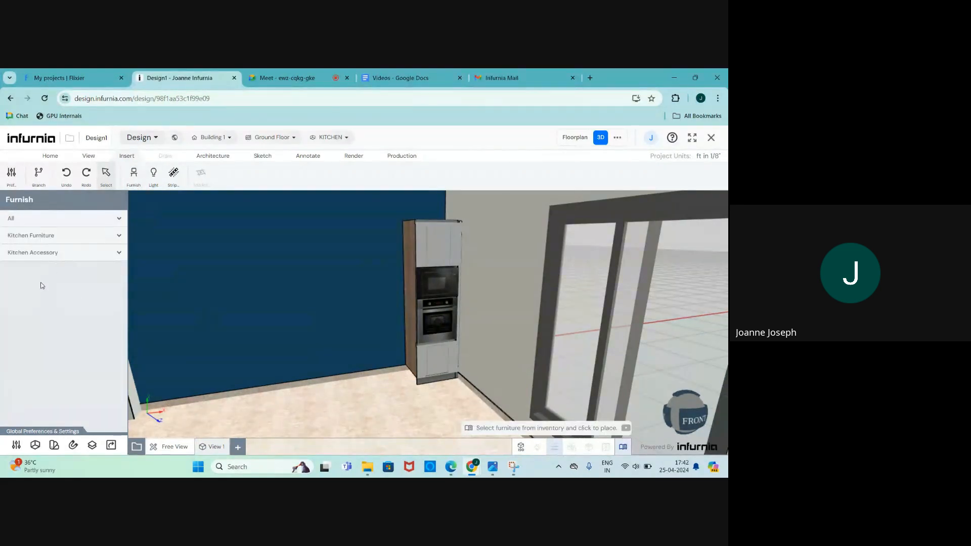
click(66, 235)
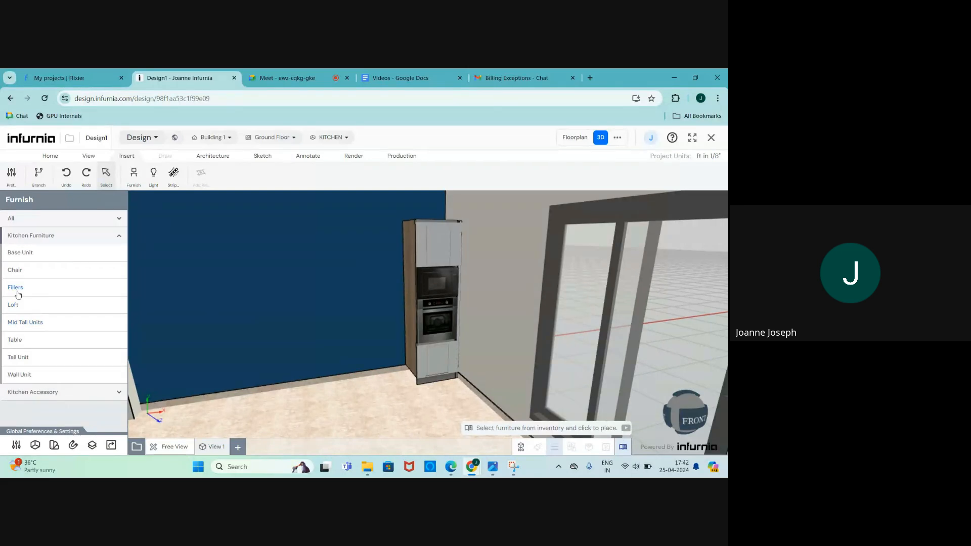
click(23, 255)
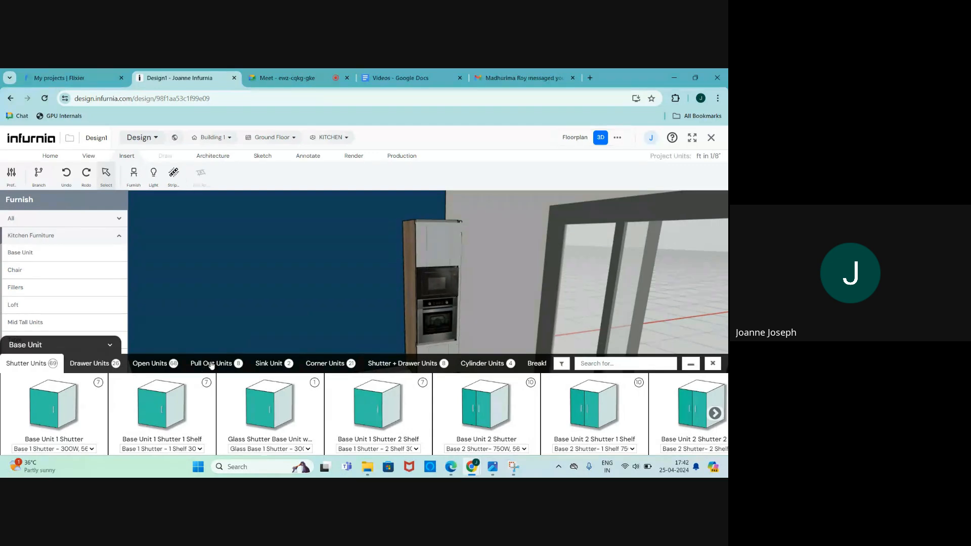
click(211, 365)
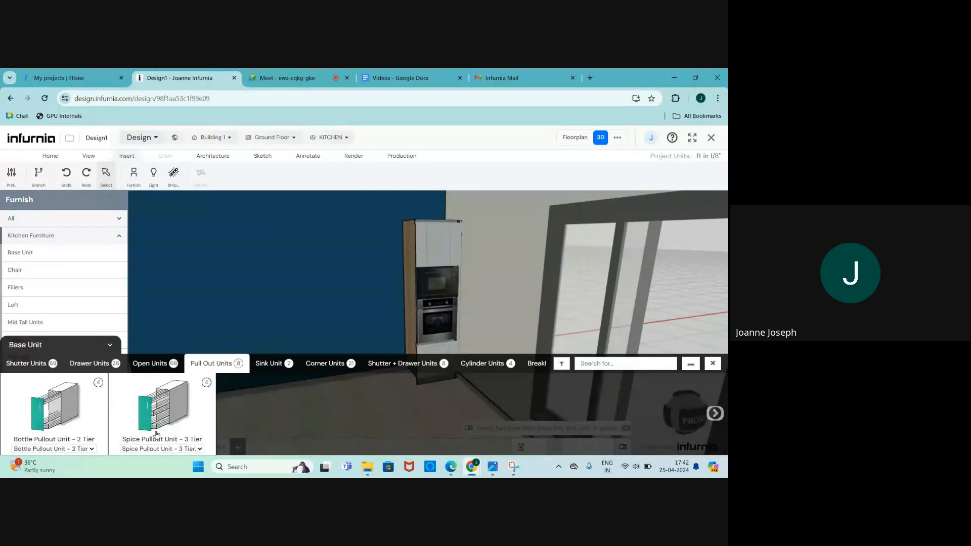
click(175, 401)
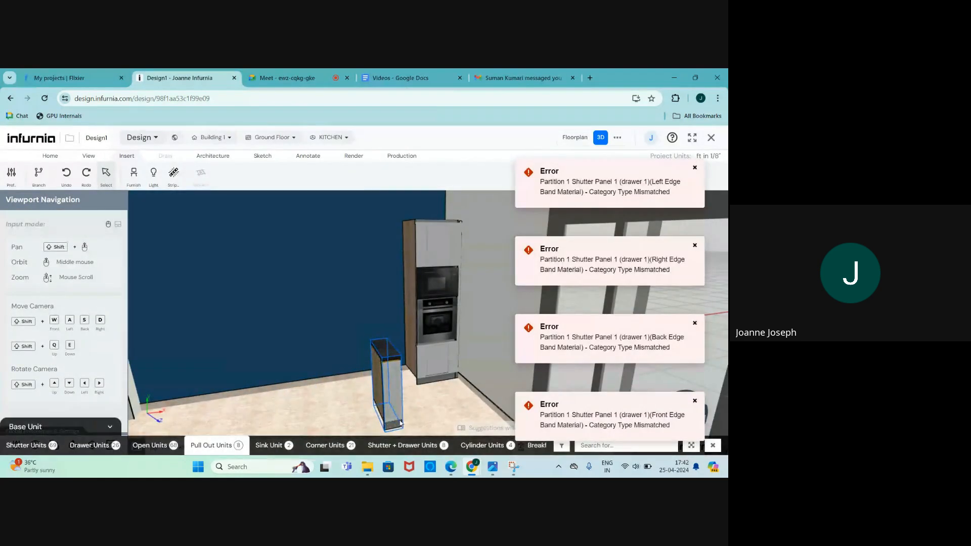
scroll(376, 345, down, 2)
scroll(376, 346, down, 2)
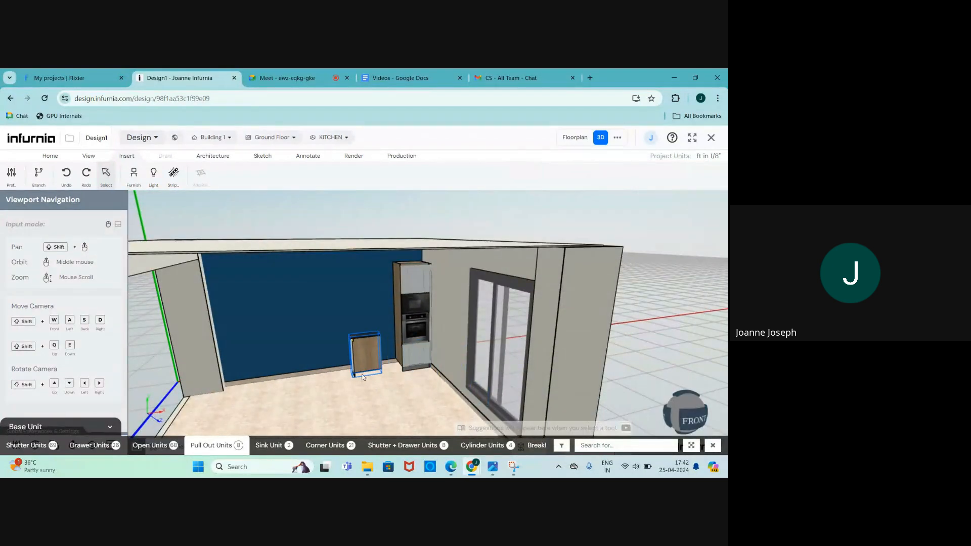
click(430, 374)
scroll(377, 367, up, 3)
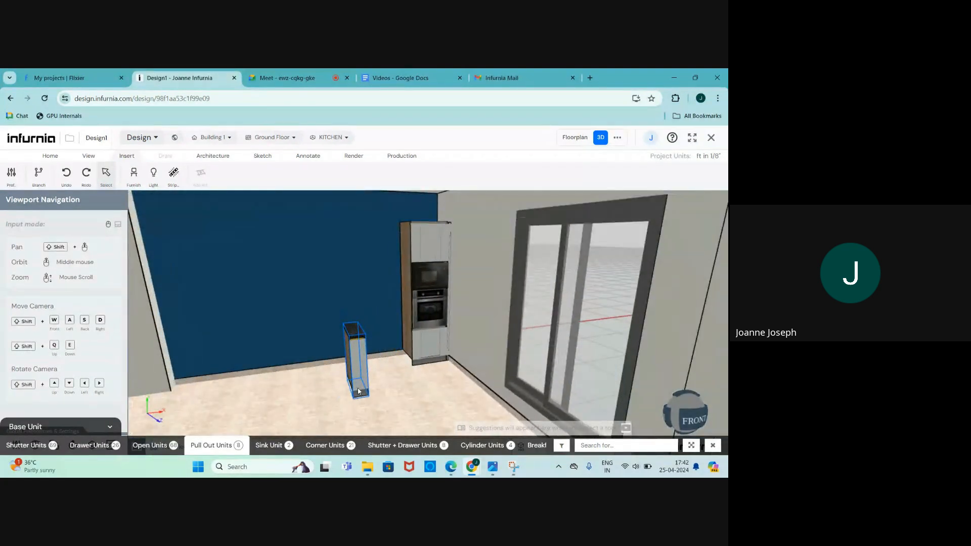
scroll(362, 354, up, 1)
click(360, 389)
Step: Move the spice pullout unit back against the blue wall
scroll(362, 415, up, 2)
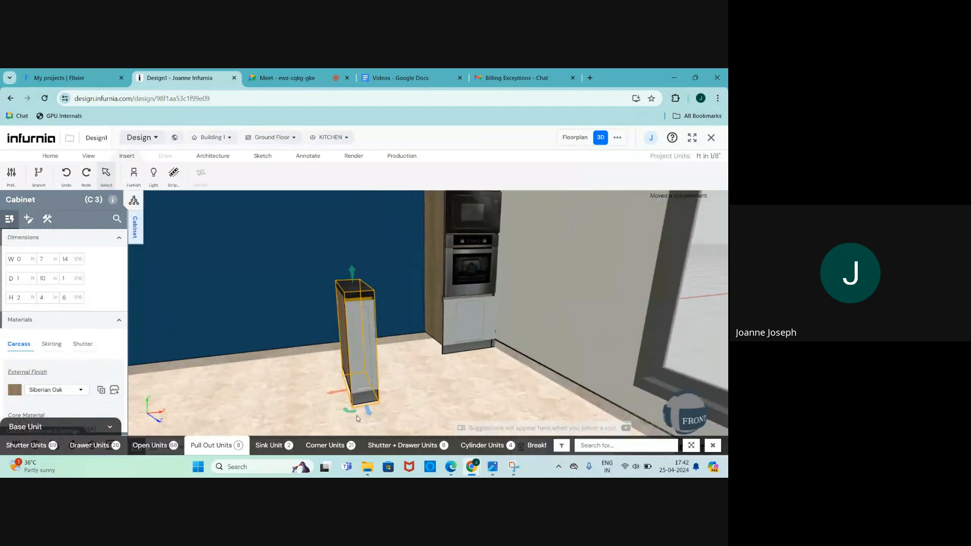
scroll(367, 412, up, 1)
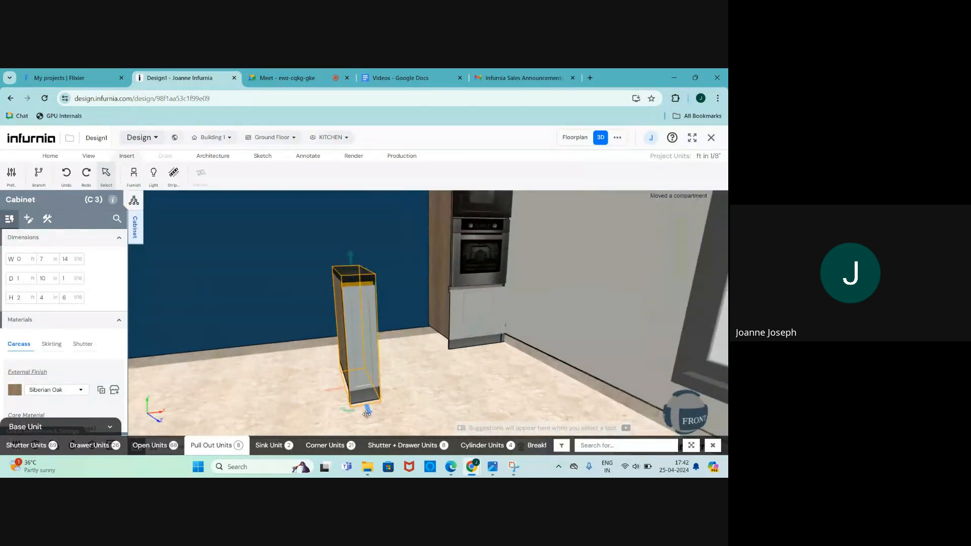
drag(369, 411, 316, 265)
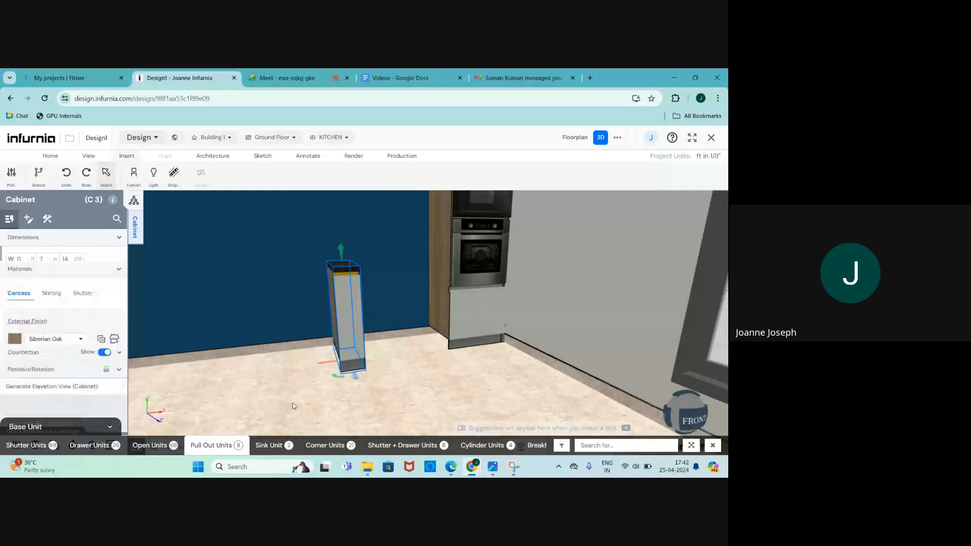
drag(298, 390, 374, 343)
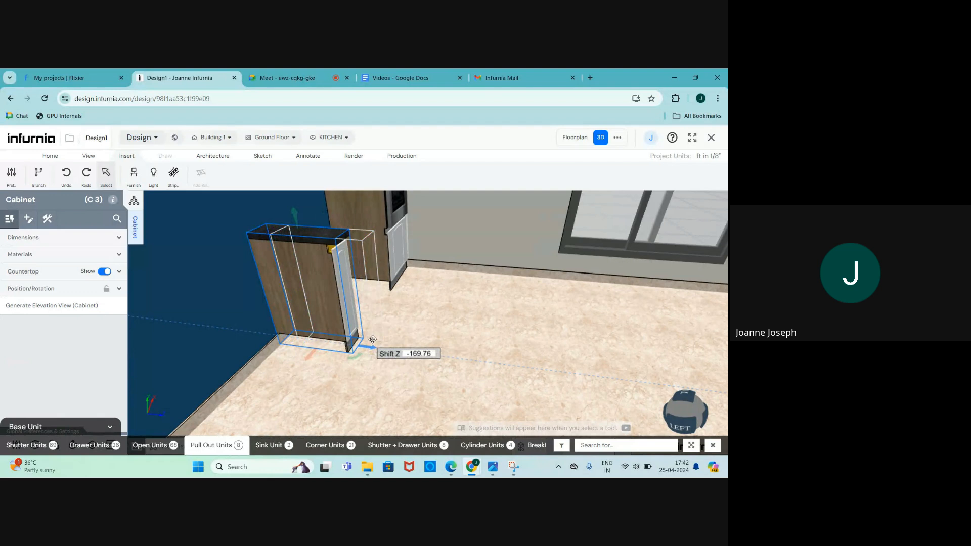
drag(373, 340, 373, 341)
drag(399, 374, 380, 380)
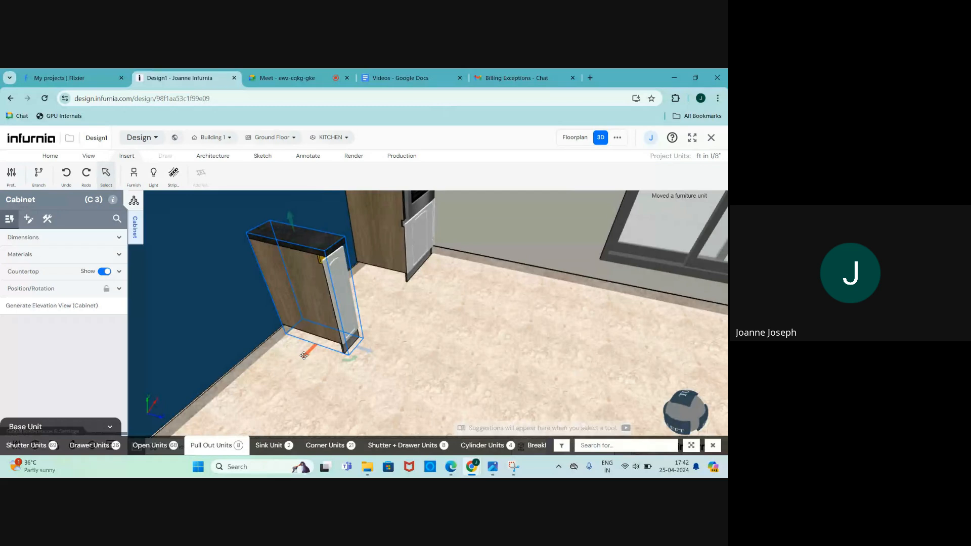
Step: Slide the spice pullout unit along the blue wall until it sits against the tall oven unit
drag(304, 356, 396, 271)
scroll(384, 354, up, 4)
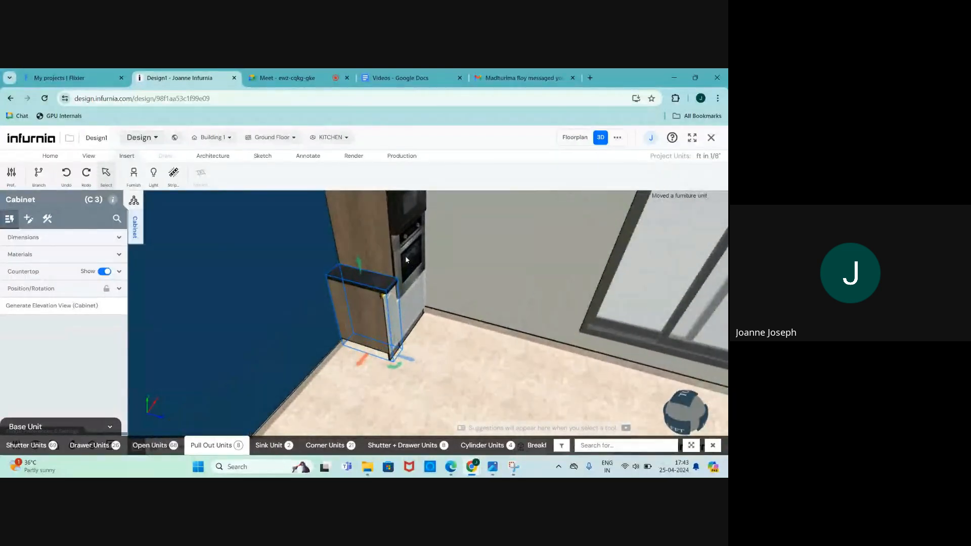
drag(379, 364, 492, 363)
scroll(361, 357, up, 1)
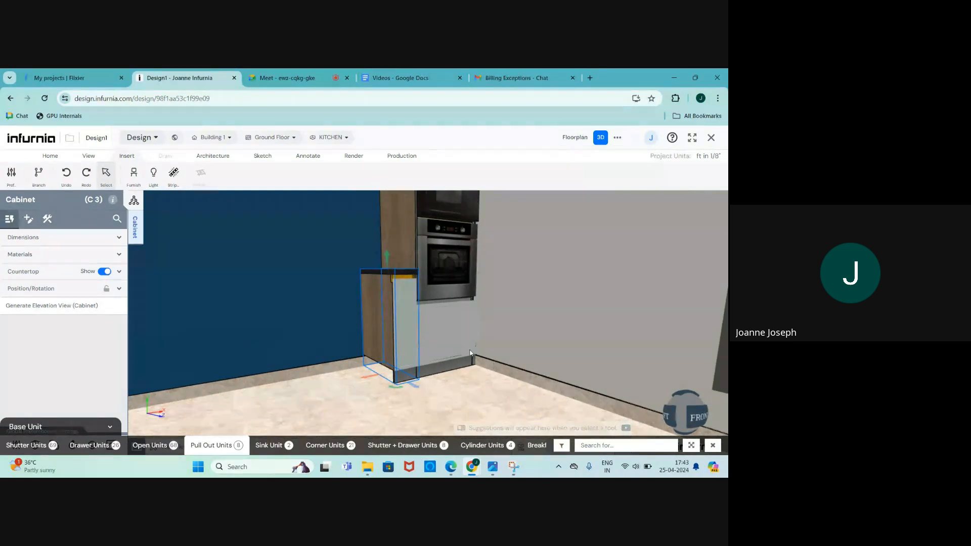
middle_drag(470, 352, 411, 346)
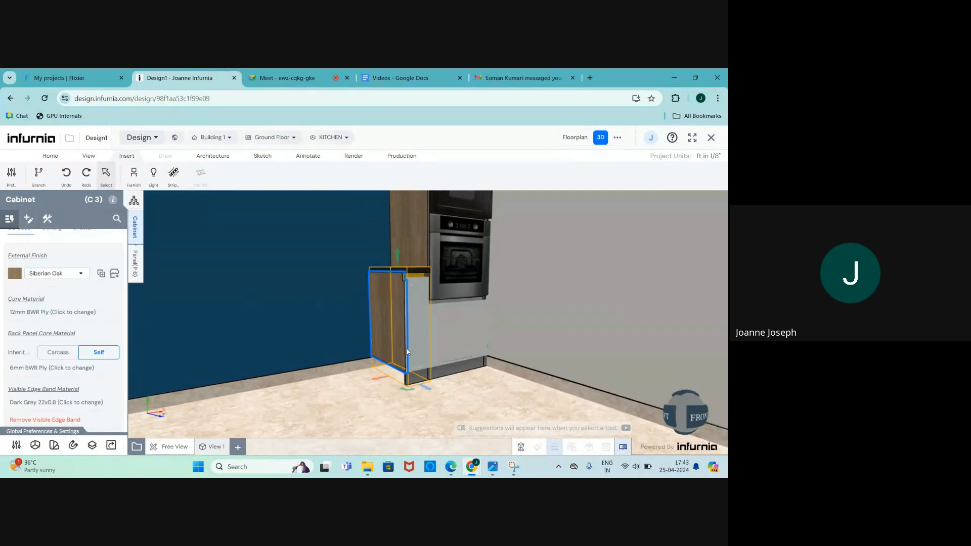
key(Escape)
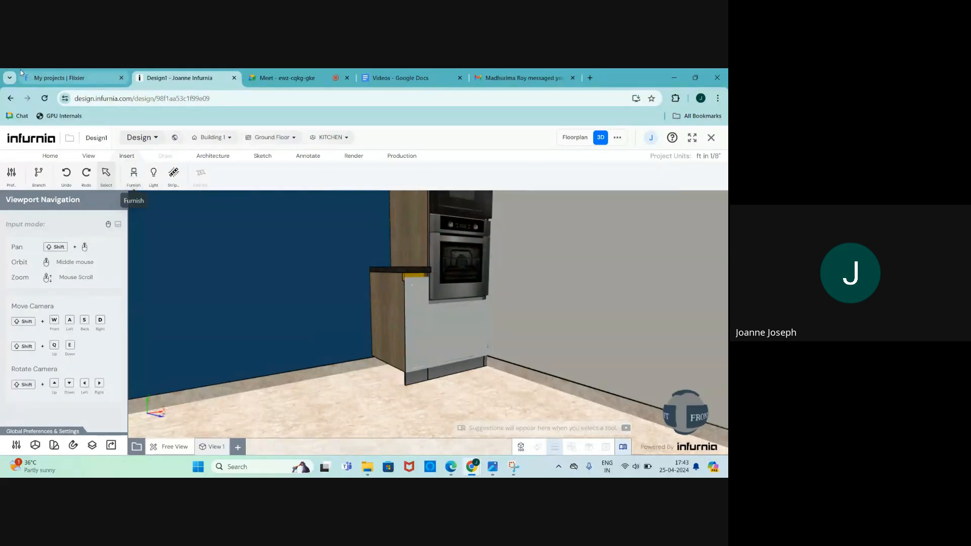
Step: Place a 2 Drawer Unit - M,XL base unit beside the spice pullout and slide it flush against it
click(134, 174)
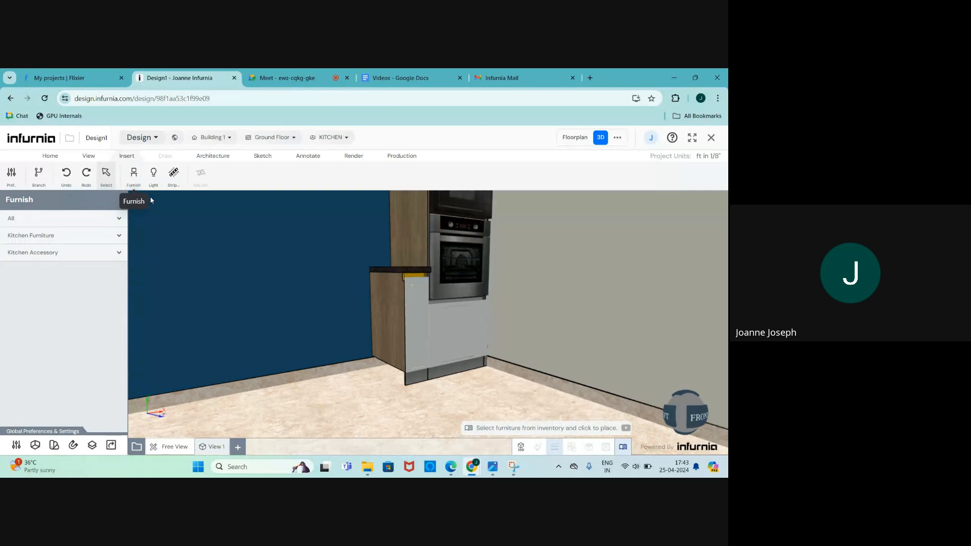
click(28, 236)
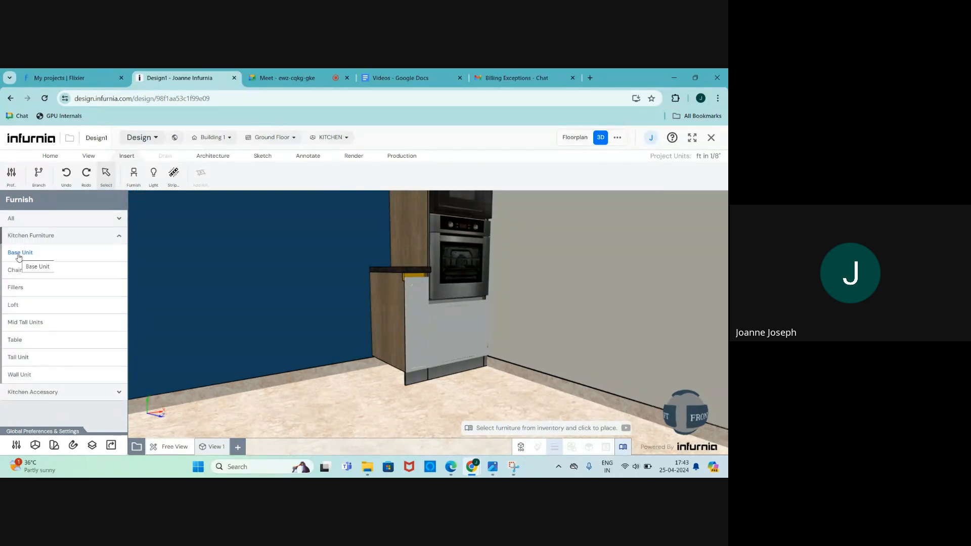
click(19, 256)
click(89, 365)
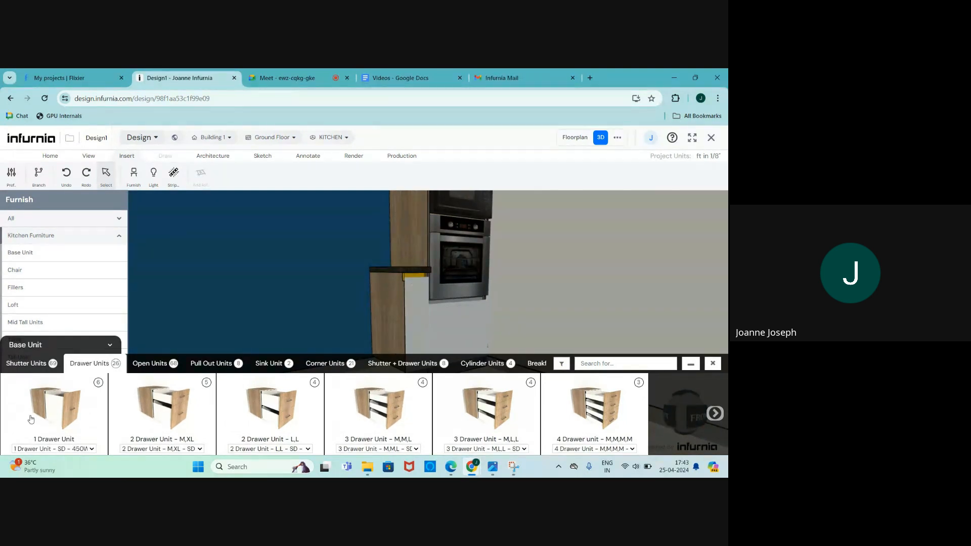
click(165, 410)
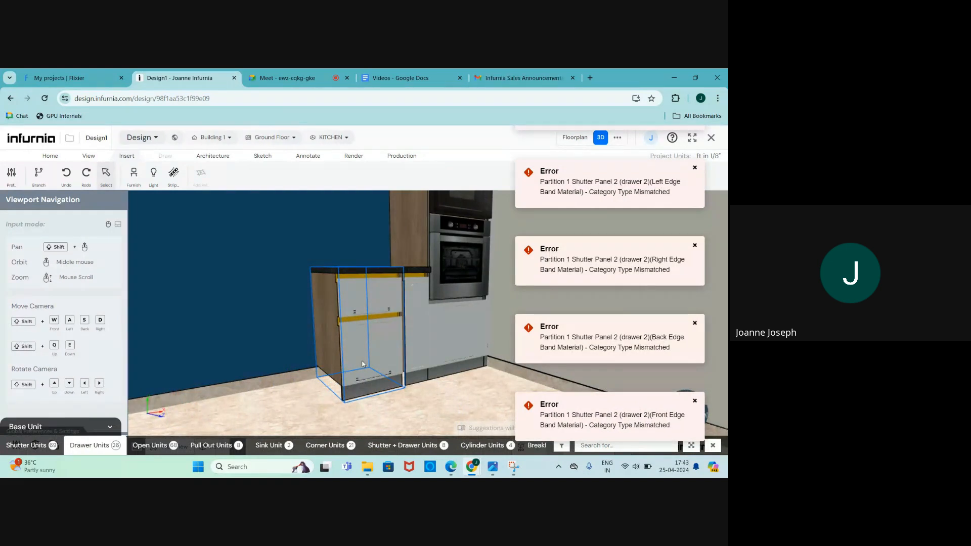
click(312, 414)
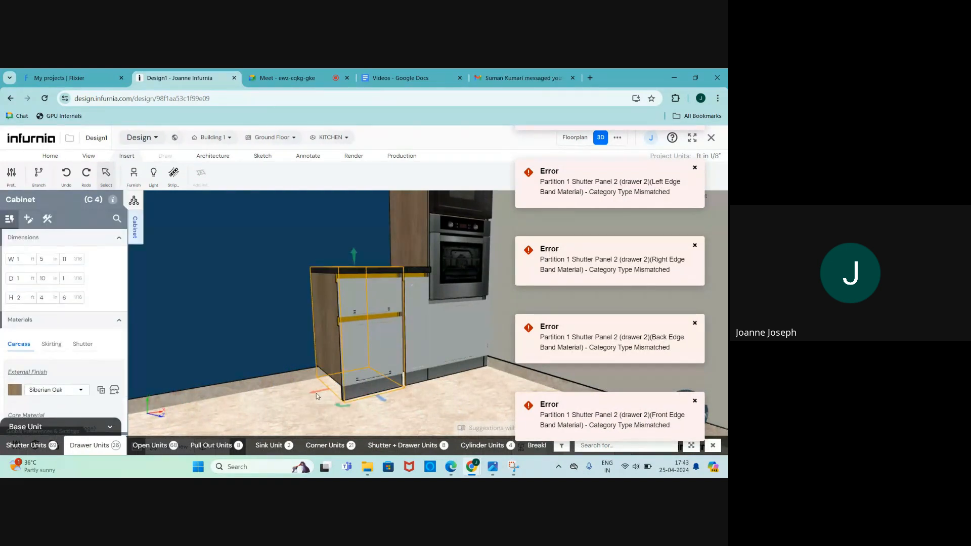
drag(316, 396, 313, 372)
click(356, 375)
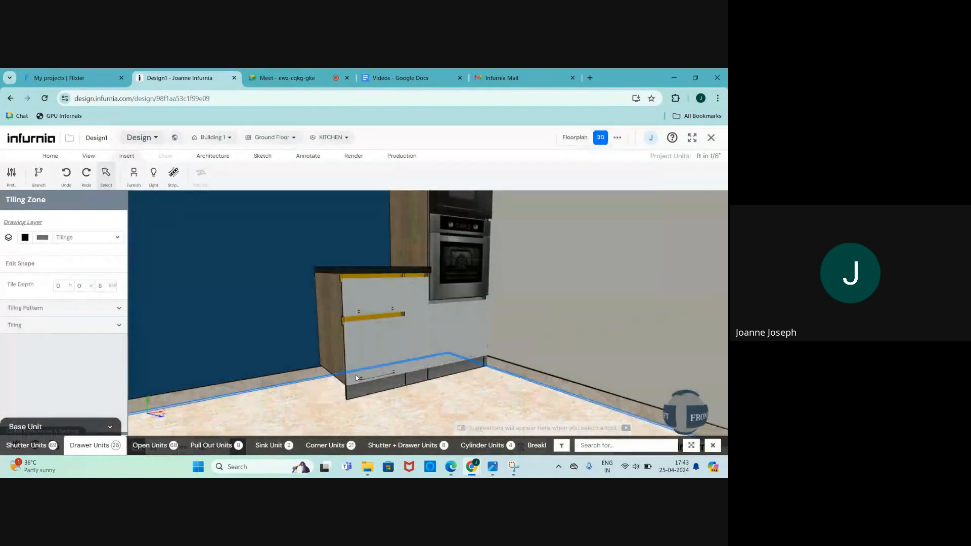
Step: Examine how the drawer unit and the spice pullout line up, from above and from the front
click(378, 304)
mouse_move(378, 304)
middle_down()
mouse_move(390, 308)
mouse_move(394, 330)
mouse_move(374, 300)
middle_up()
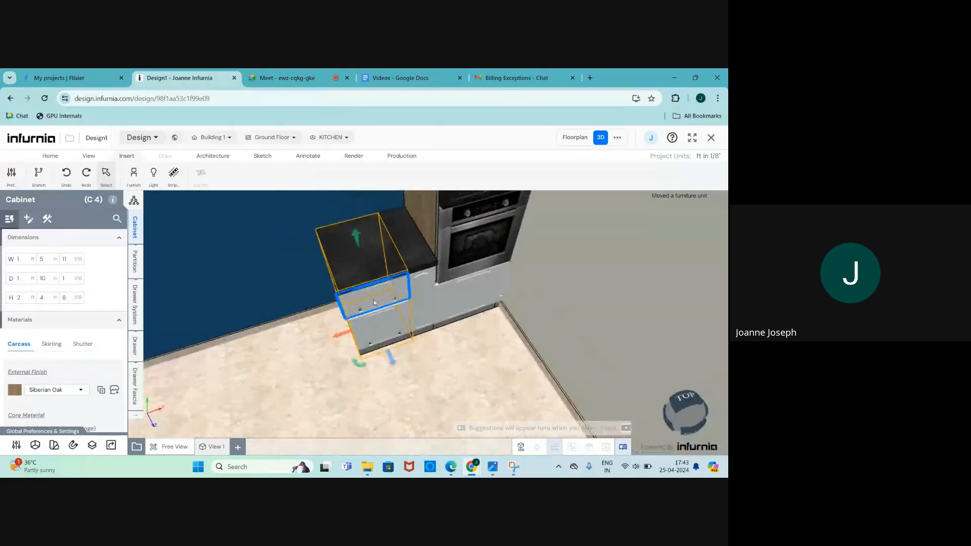
click(419, 248)
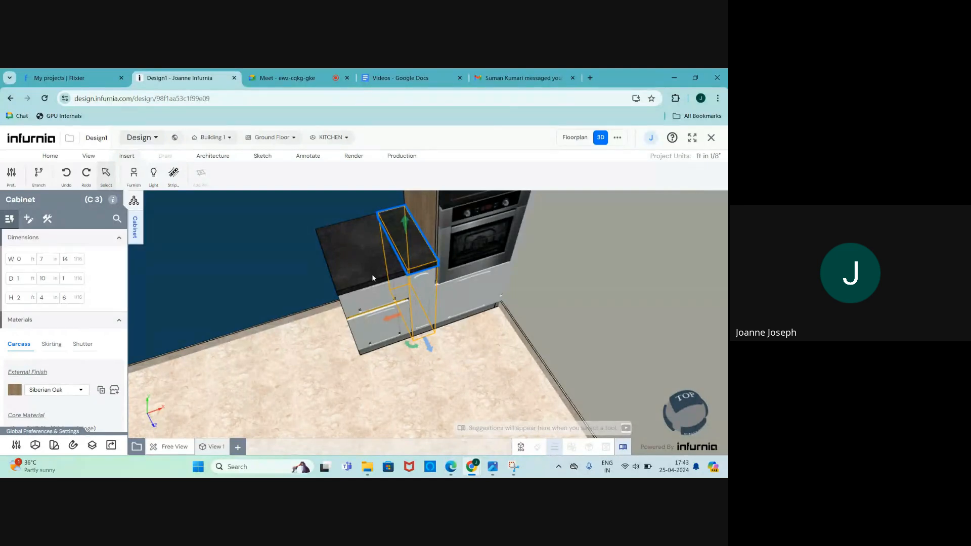
key(Escape)
scroll(342, 301, down, 5)
scroll(342, 300, up, 4)
middle_drag(342, 300, 348, 276)
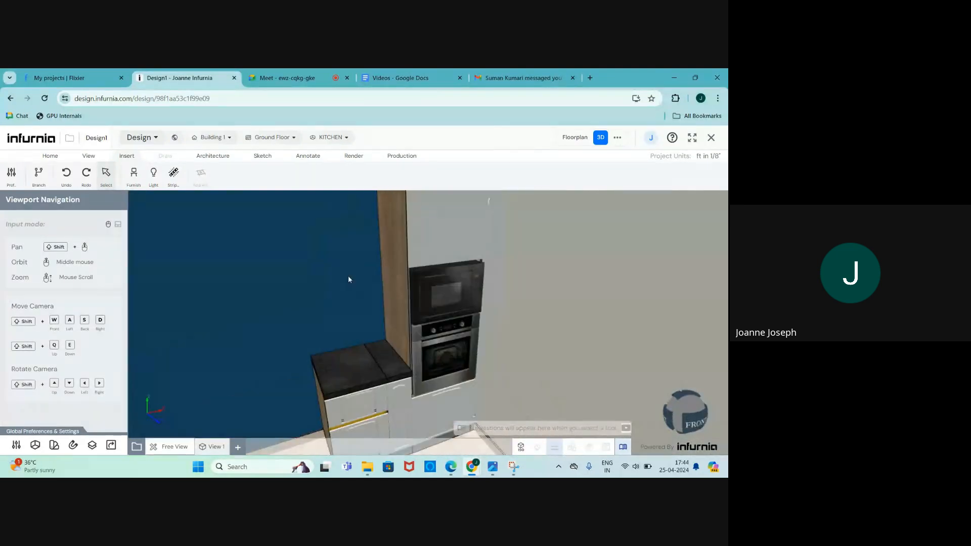
scroll(387, 353, down, 4)
scroll(386, 356, up, 5)
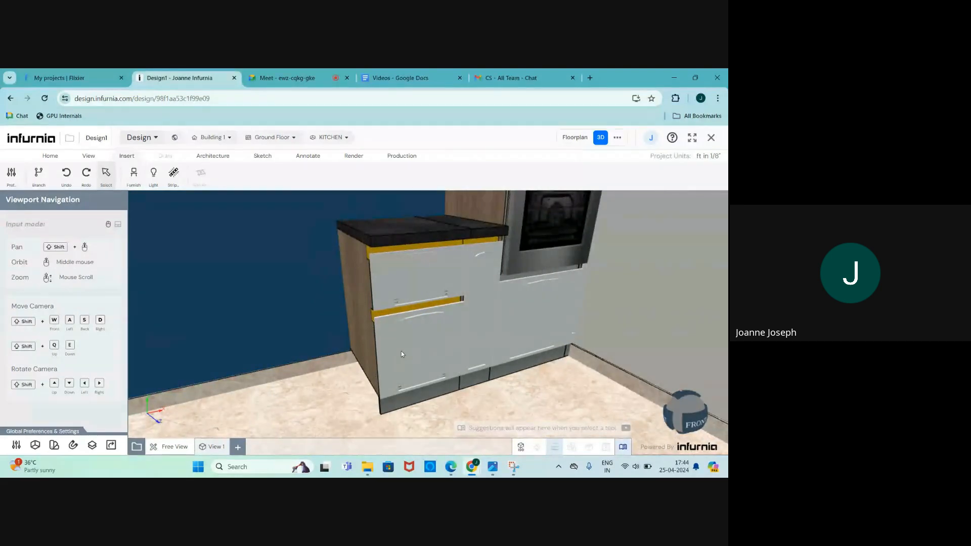
Step: Select the two-drawer base unit and widen it, entering 2 as the feet value of its width
click(402, 354)
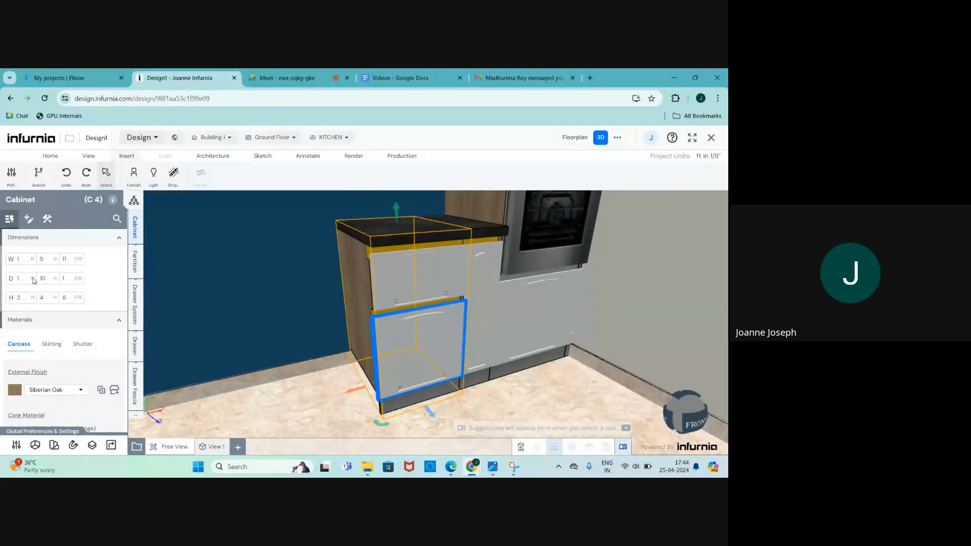
double_click(16, 259)
text(2)
drag(71, 259, 61, 261)
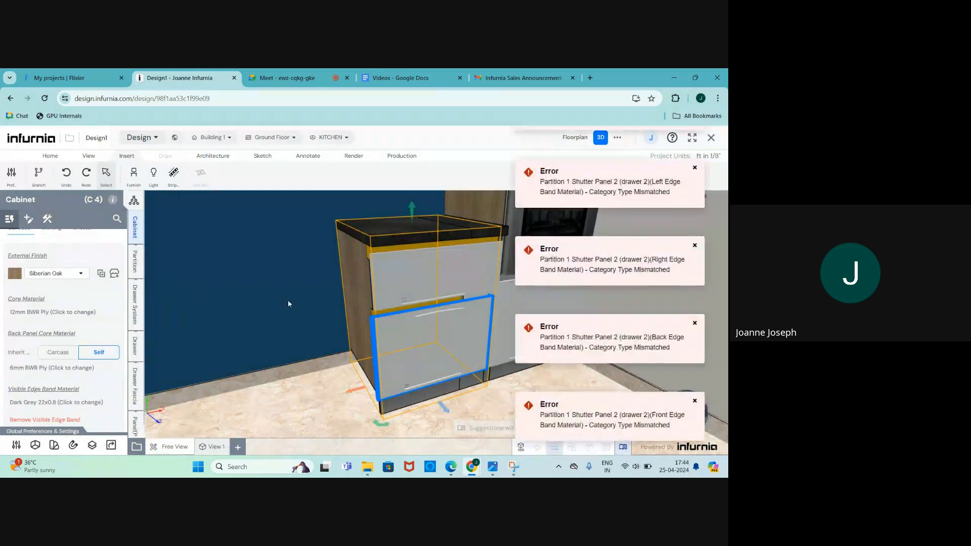
Step: Move the widened two-drawer base unit along the blue wall until it sits flush beside the spice pullout
click(569, 141)
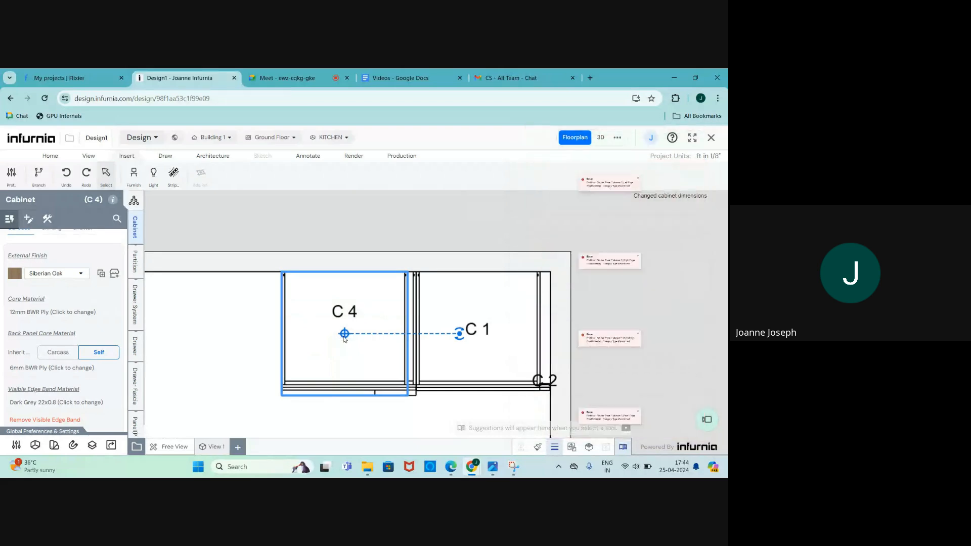
drag(344, 334, 252, 366)
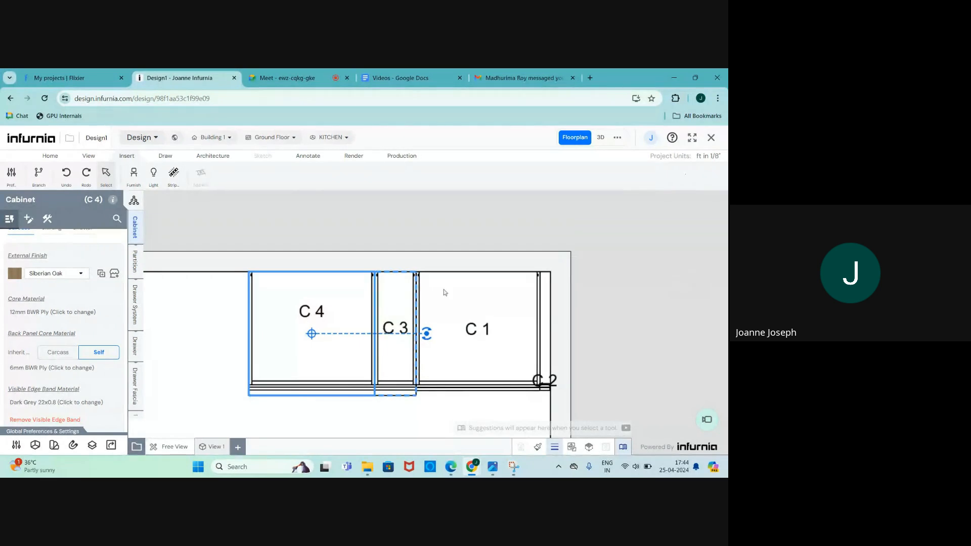
click(600, 137)
scroll(515, 266, down, 3)
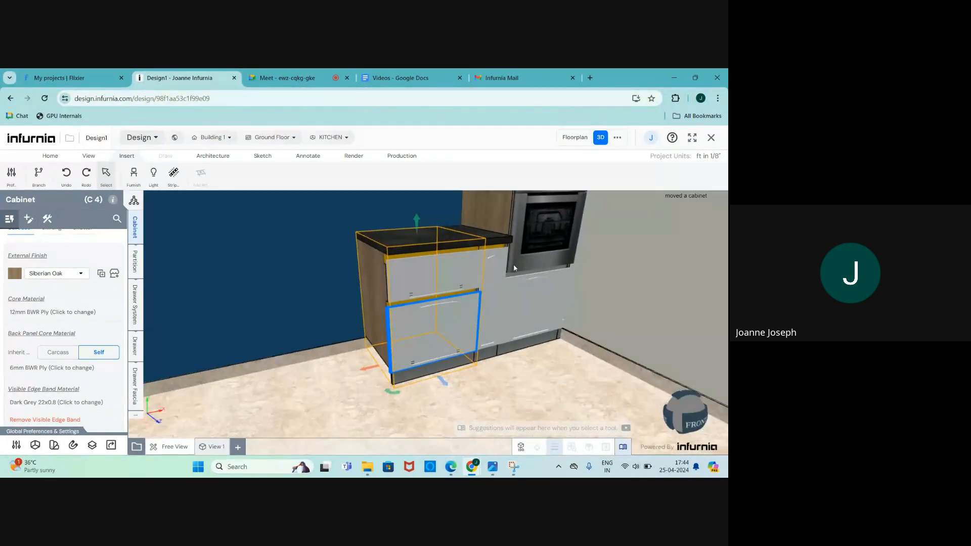
key(Escape)
scroll(297, 284, down, 4)
scroll(297, 286, up, 3)
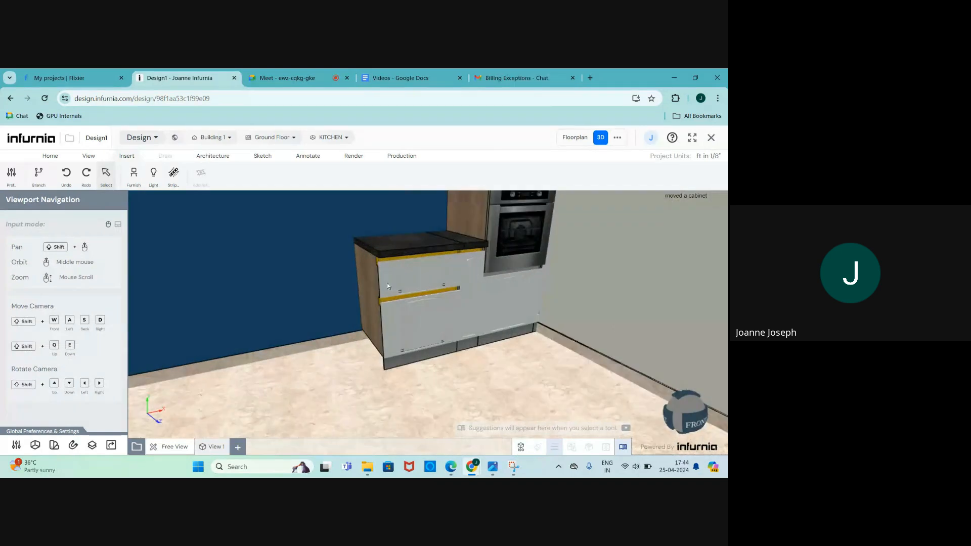
scroll(521, 284, down, 4)
scroll(325, 288, up, 2)
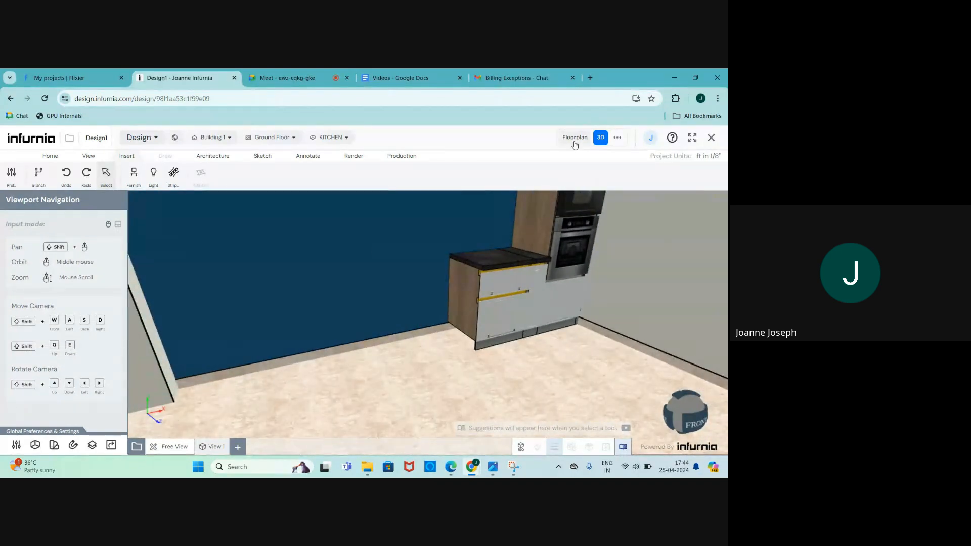
Step: Insert a Base Unit 1 Shutter from the kitchen base units and place it near the blue wall, beyond the two-drawer unit
click(133, 175)
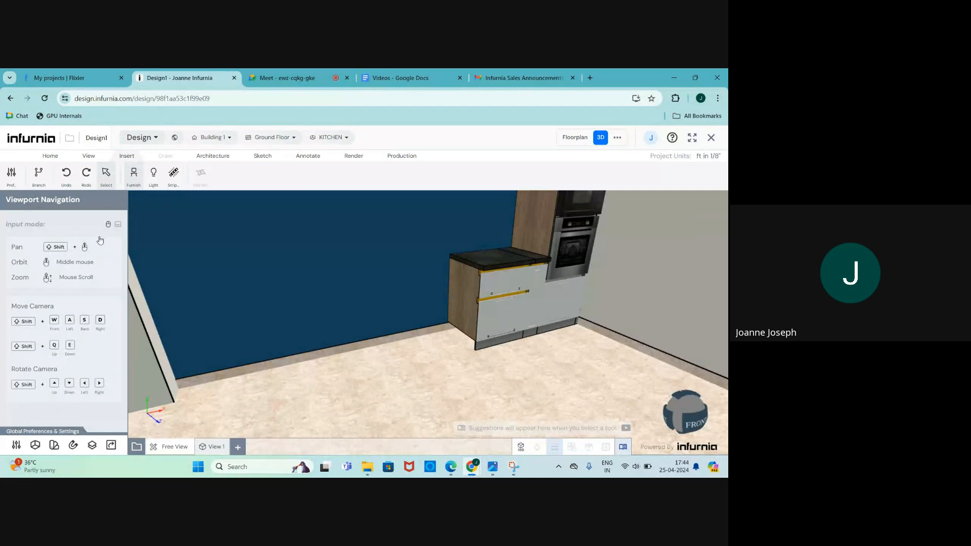
click(23, 236)
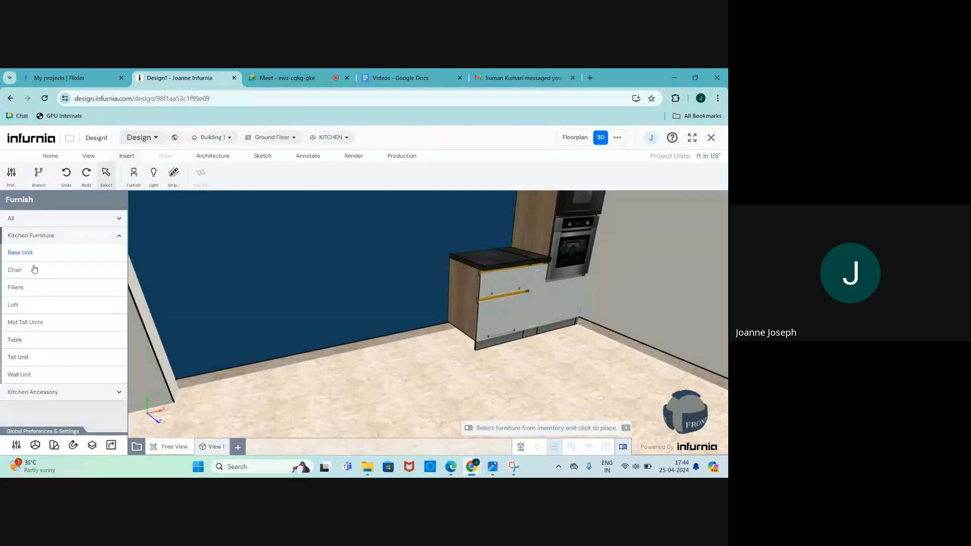
click(30, 254)
click(36, 365)
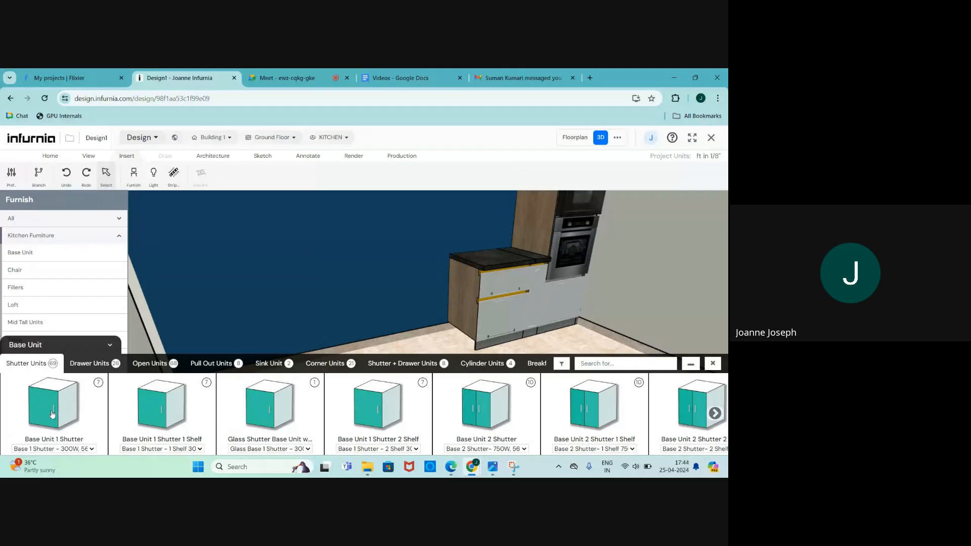
click(51, 411)
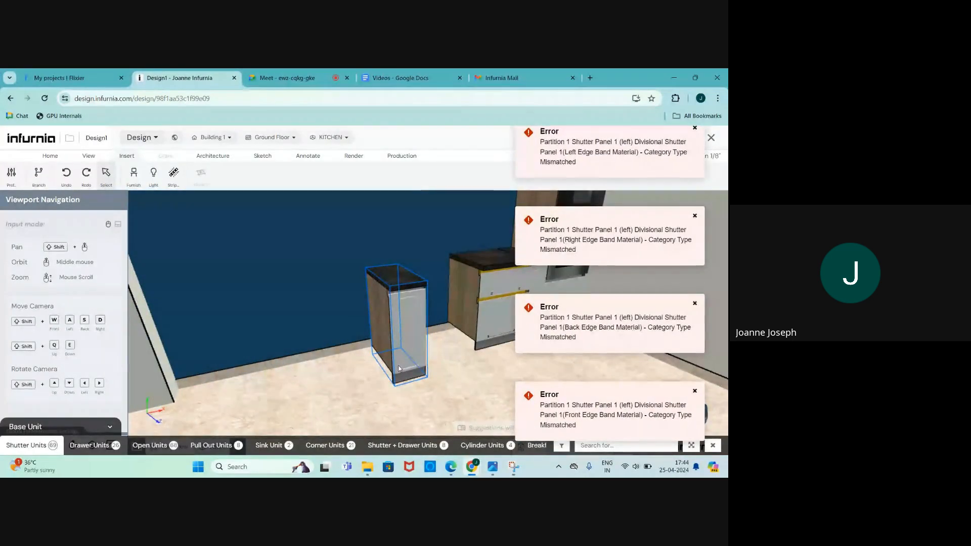
click(399, 368)
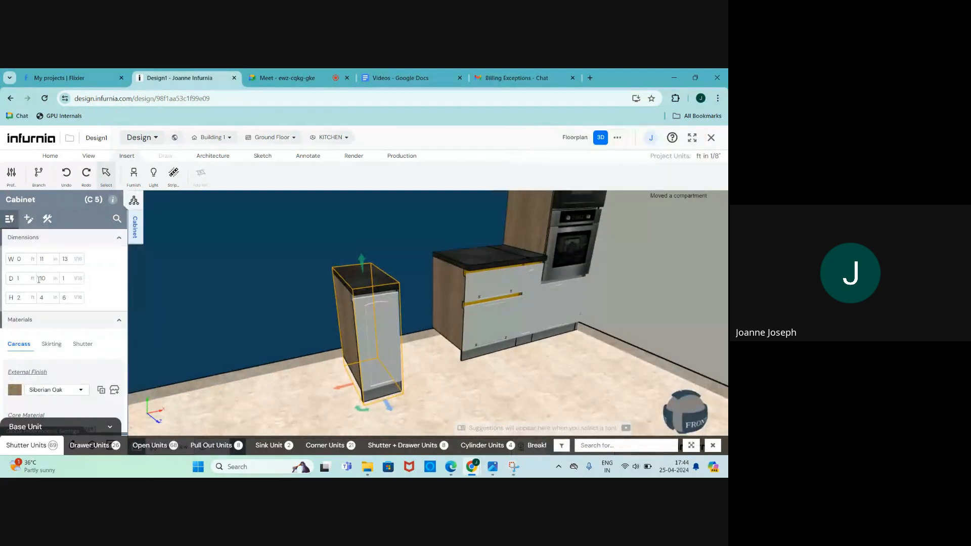
Step: Set the width of the single-shutter base unit to 2 ft 0 in
scroll(366, 363, down, 2)
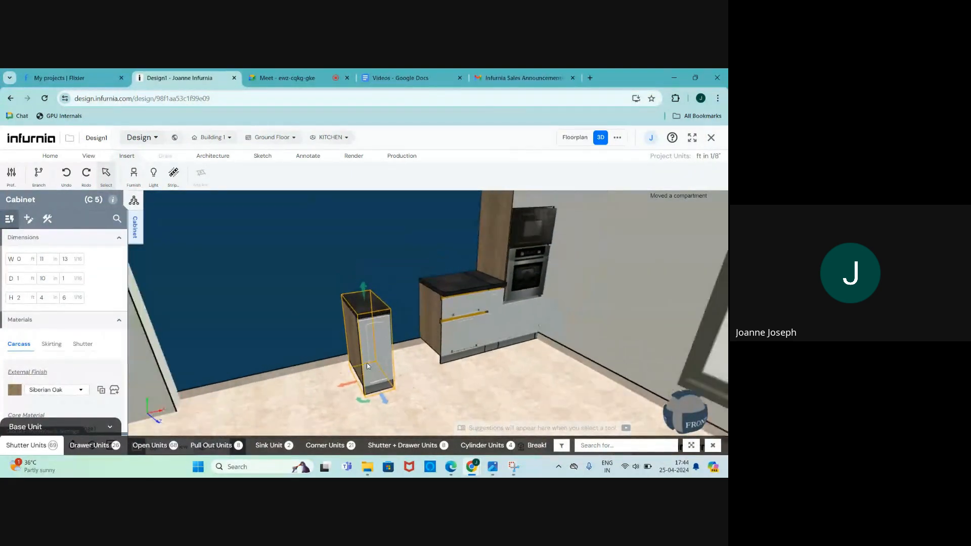
scroll(366, 362, up, 3)
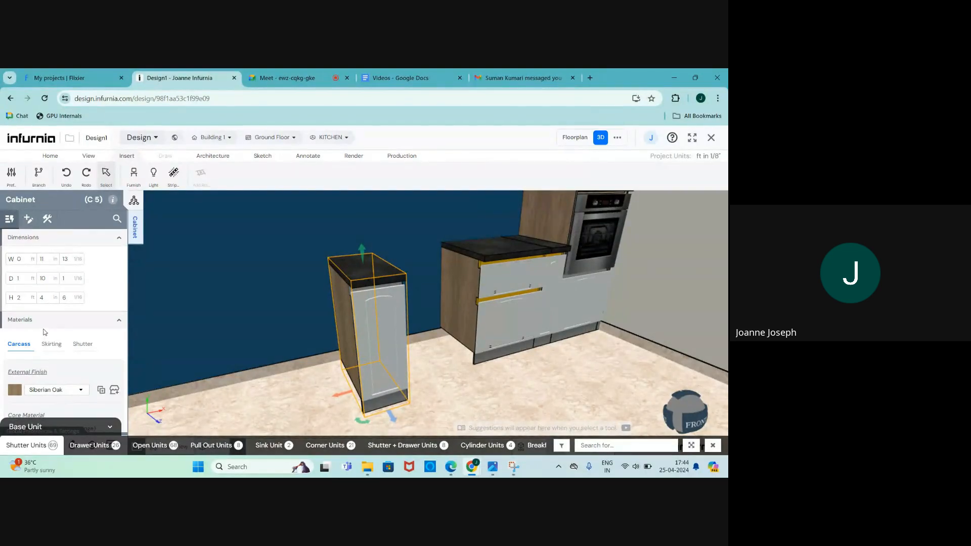
click(25, 259)
text(2)
key(Return)
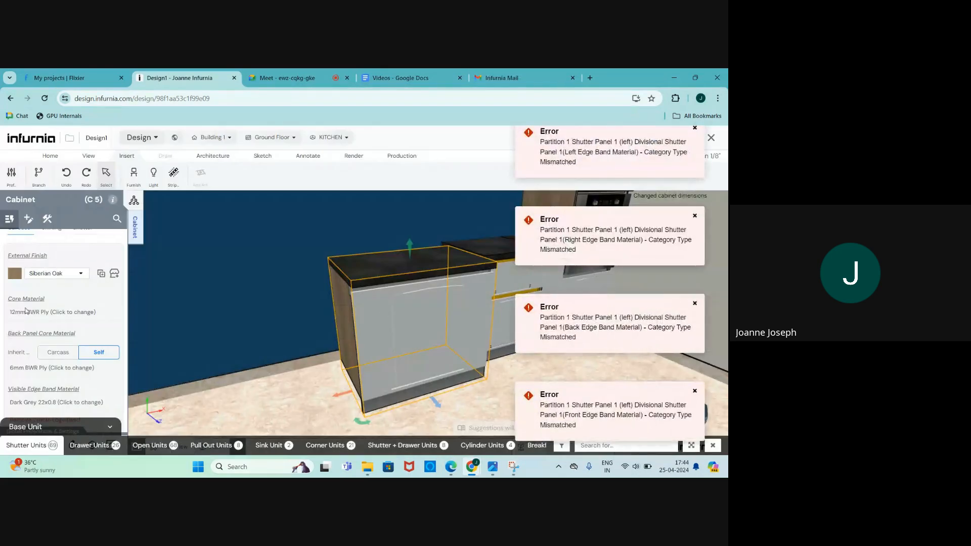
scroll(25, 311, up, 3)
click(51, 259)
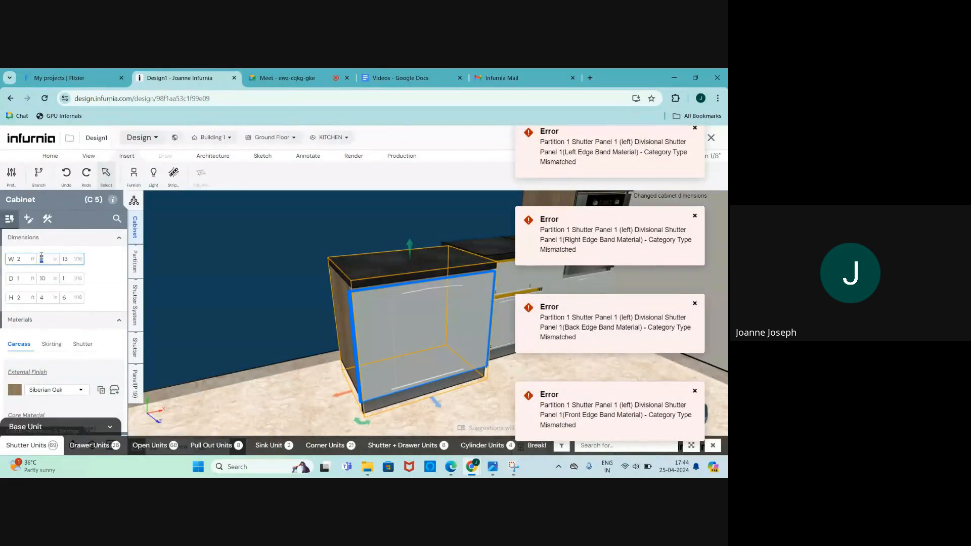
text(0)
double_click(68, 259)
text(0)
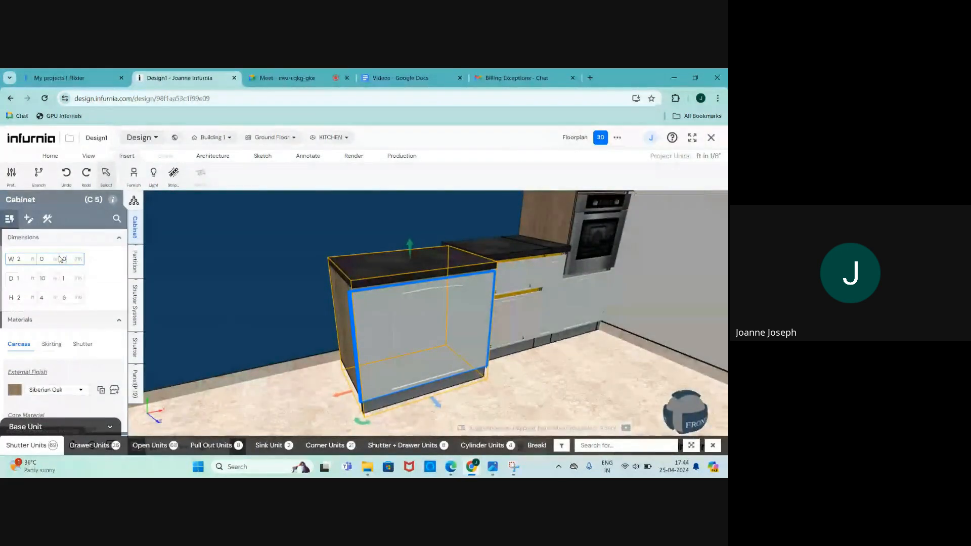
key(Return)
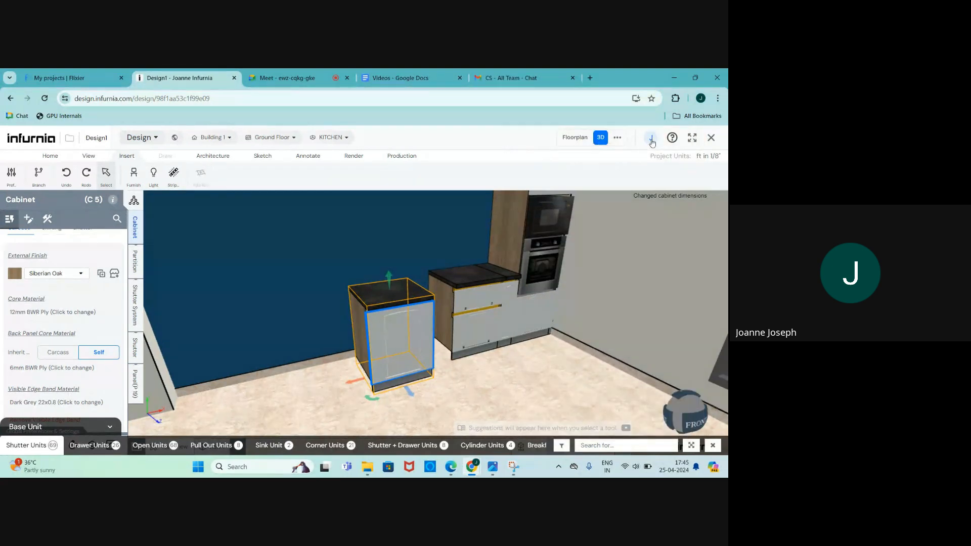
Step: Move the single-shutter base unit against the blue wall, flush beside the two-drawer unit, and check the row in 3D
click(575, 138)
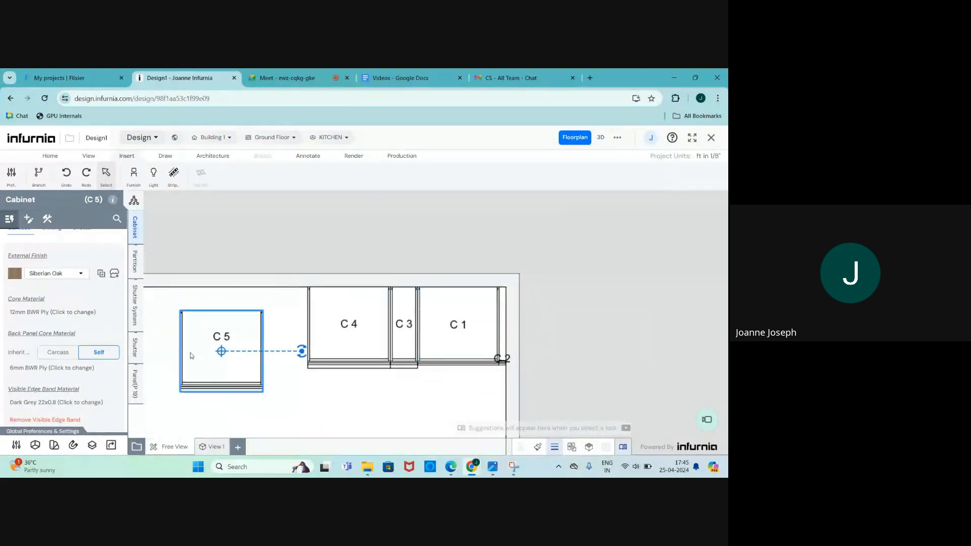
drag(235, 353, 295, 323)
scroll(645, 196, down, 4)
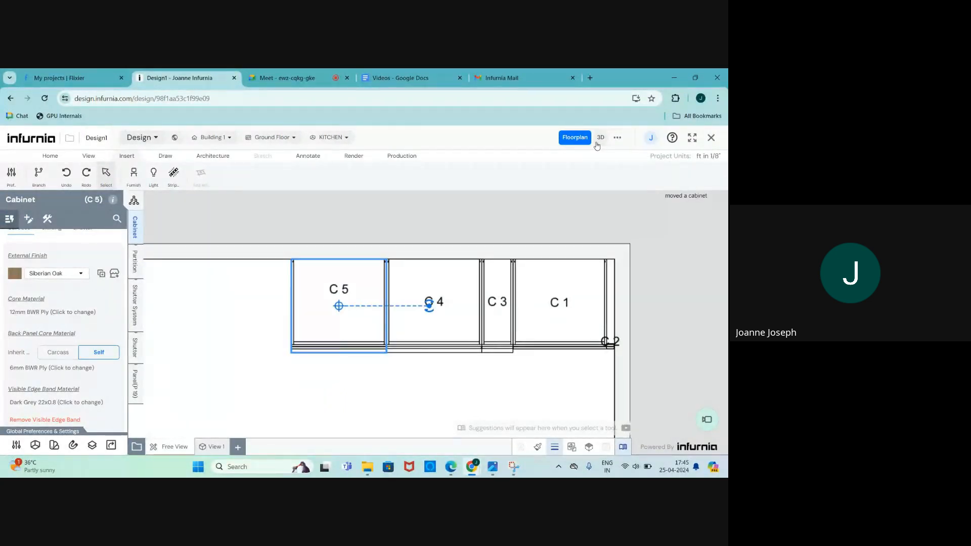
scroll(320, 281, up, 3)
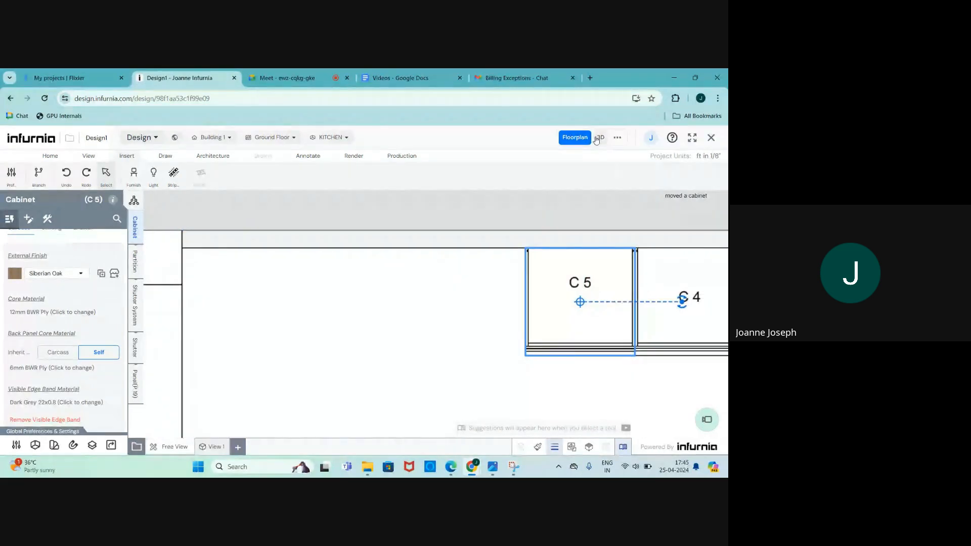
click(601, 138)
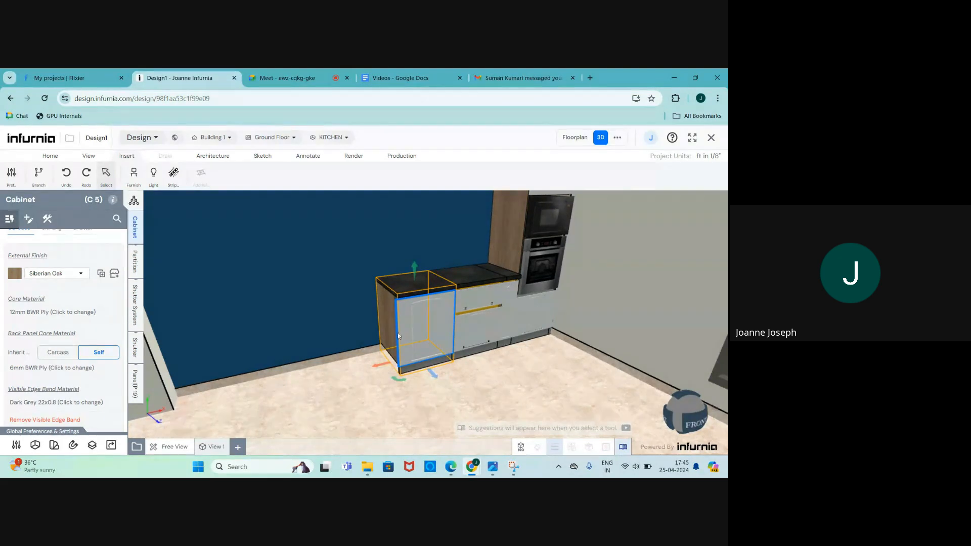
scroll(398, 335, up, 2)
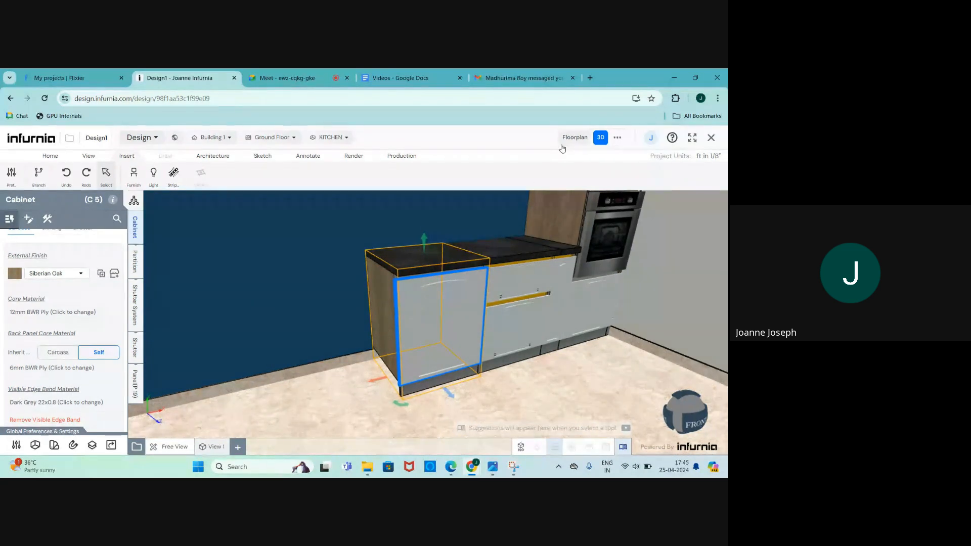
click(342, 305)
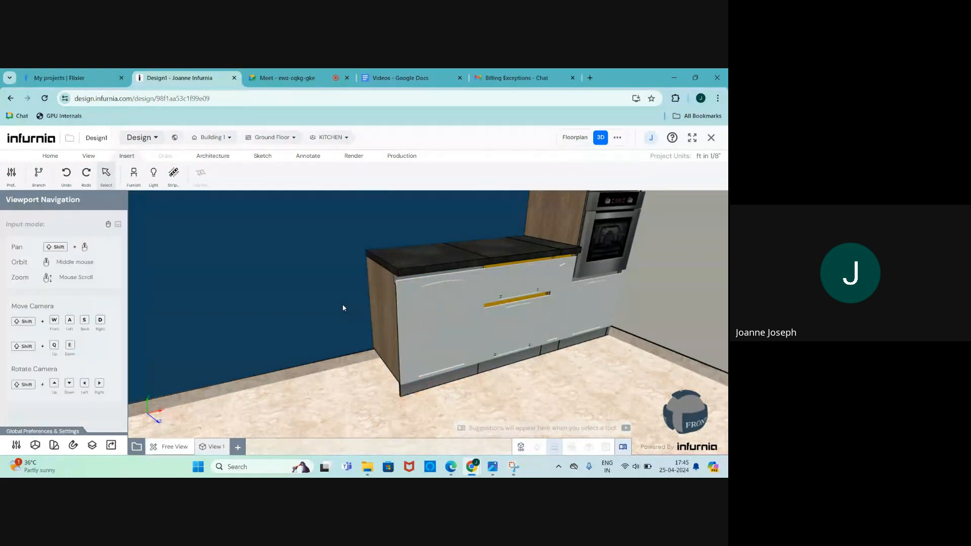
Step: Start copying the single-shutter unit in the floor plan with the Multiply(Straight) Fixed Distance mode and a distance of 2 ft 0 in
click(445, 318)
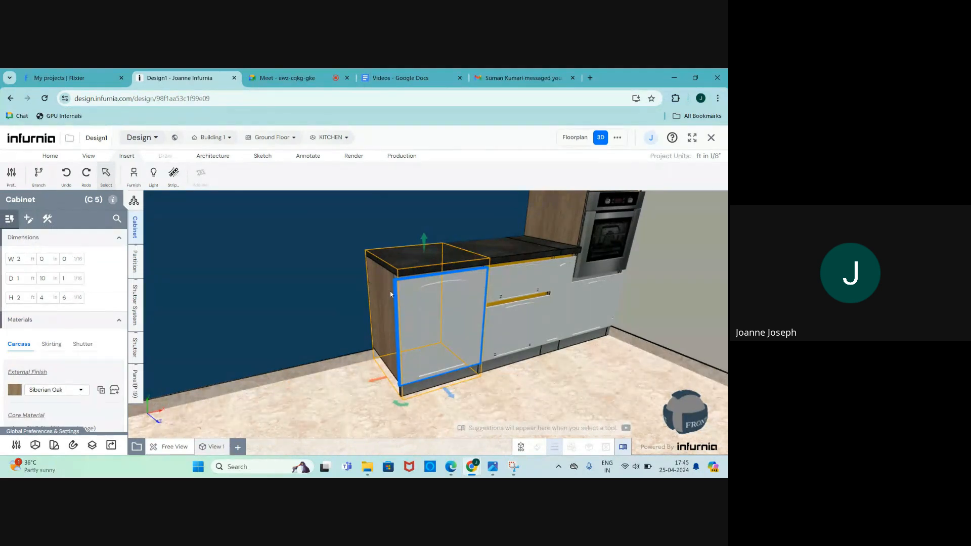
click(575, 141)
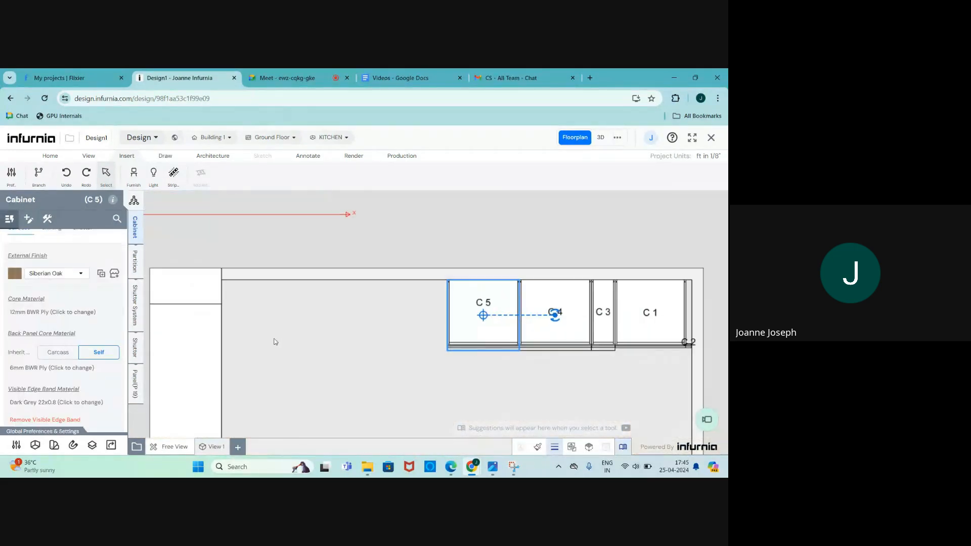
click(211, 159)
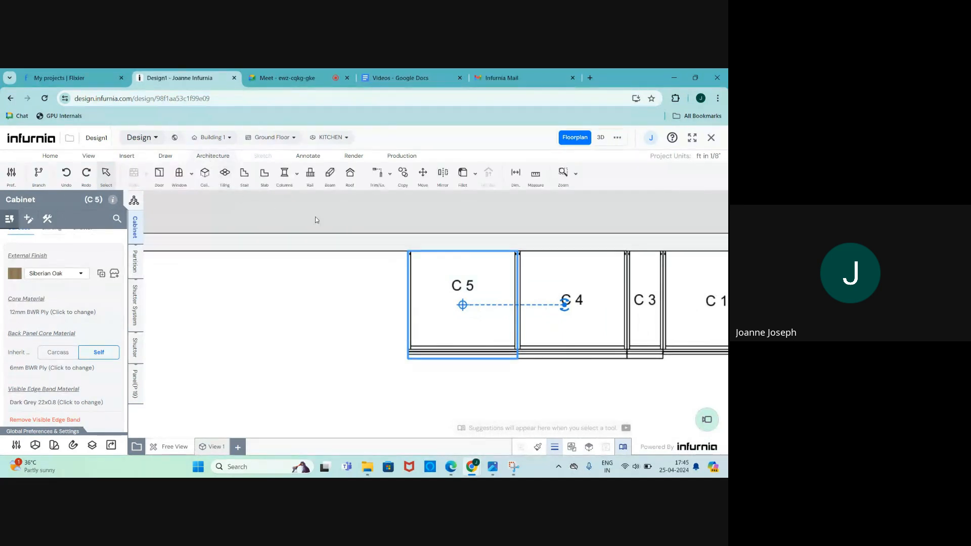
click(403, 174)
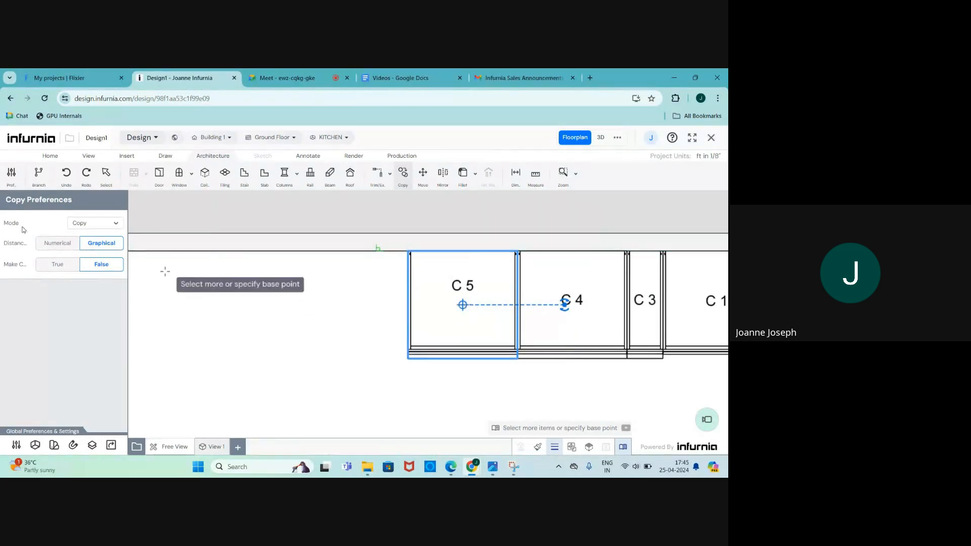
click(100, 226)
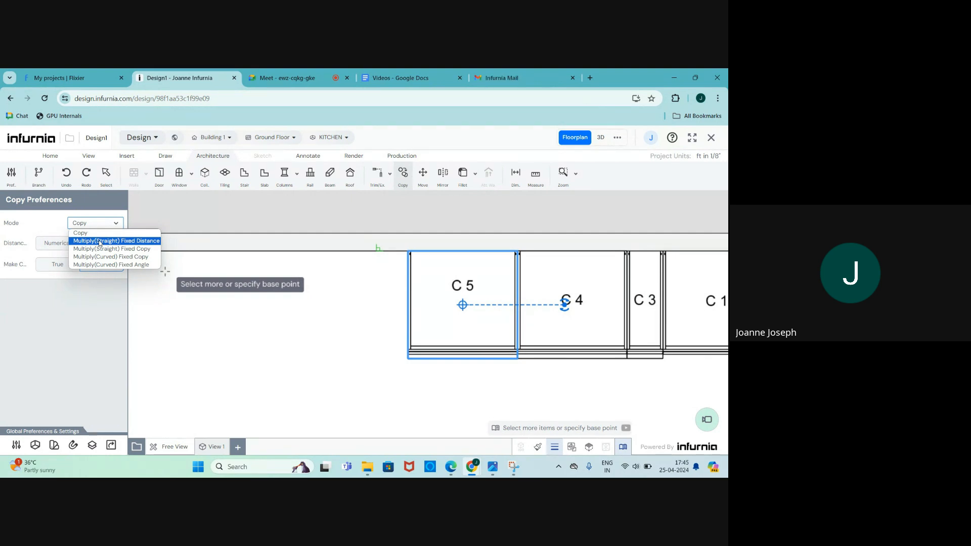
click(100, 241)
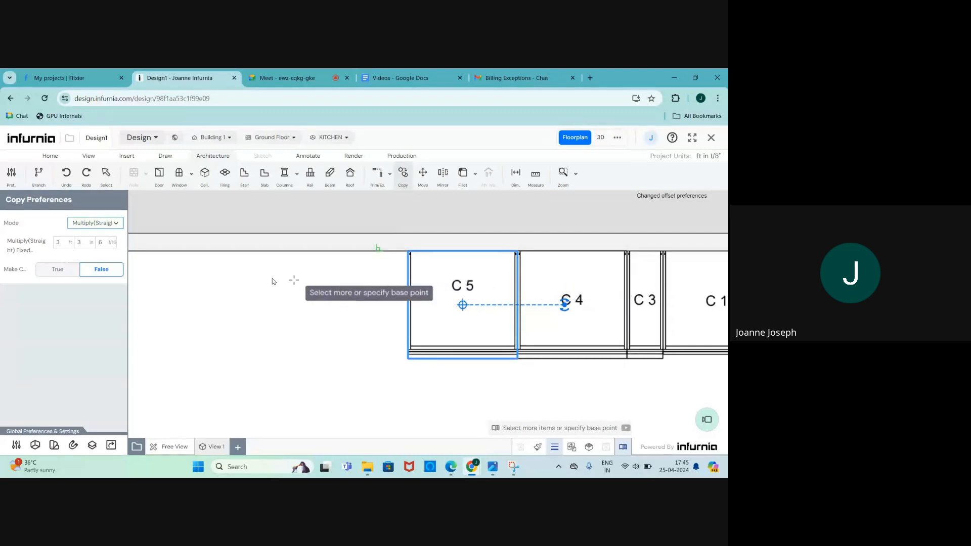
click(100, 224)
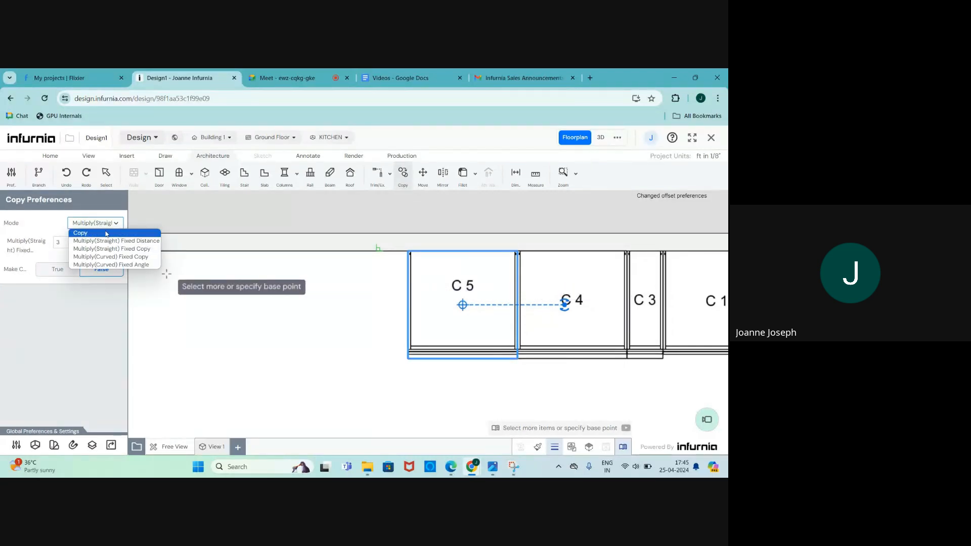
click(107, 245)
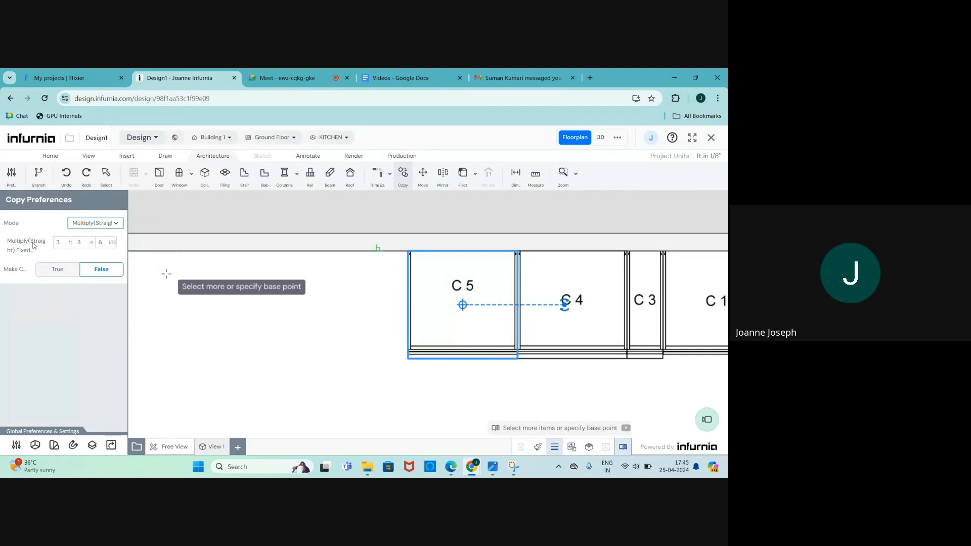
click(67, 242)
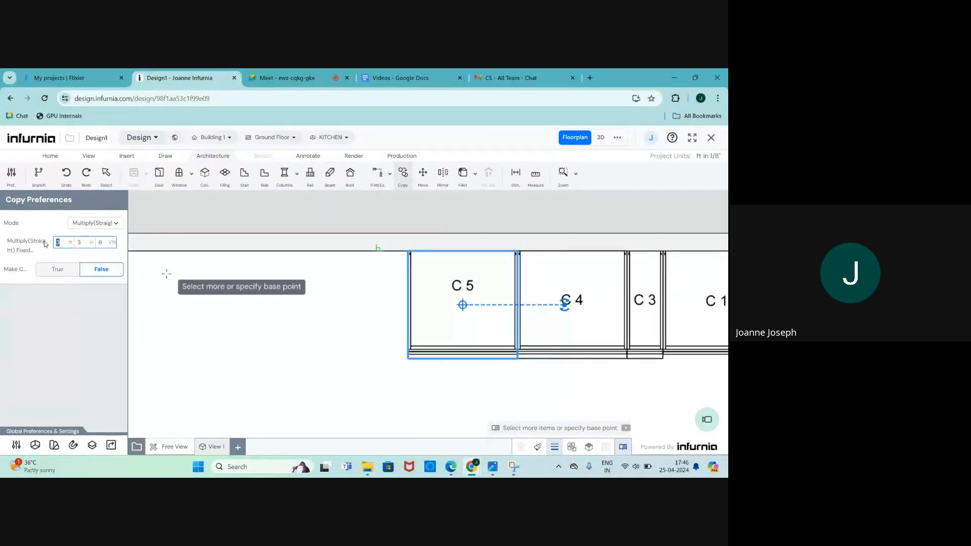
text(2 ft 0)
key(Return)
Step: Place two copies of the single-shutter unit along the blue wall, extending the row toward the corner, and check them in 3D
scroll(453, 296, up, 2)
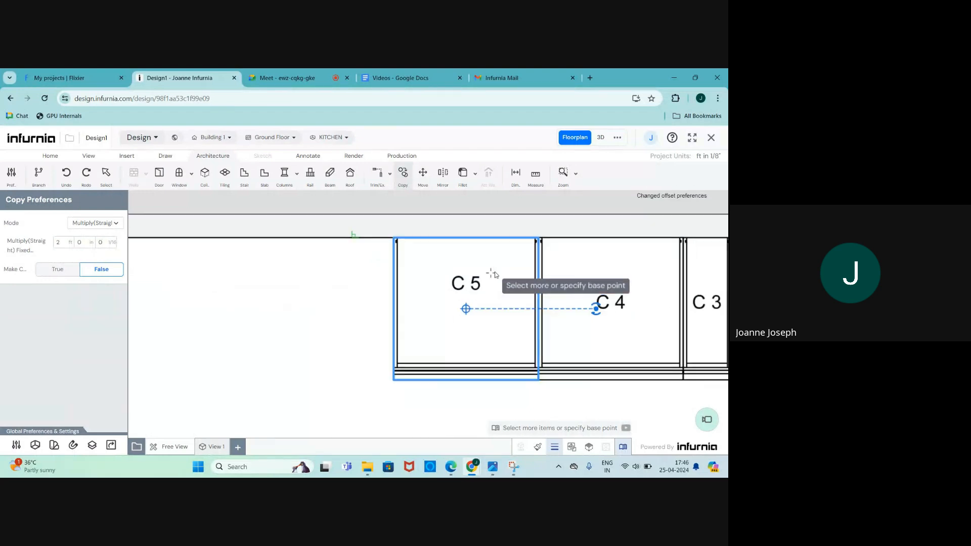
scroll(543, 241, up, 3)
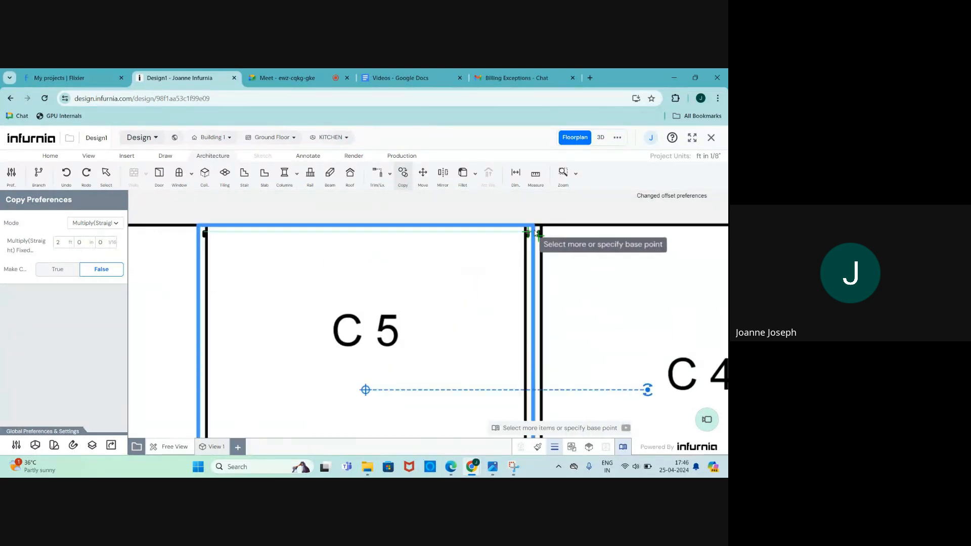
scroll(566, 238, down, 3)
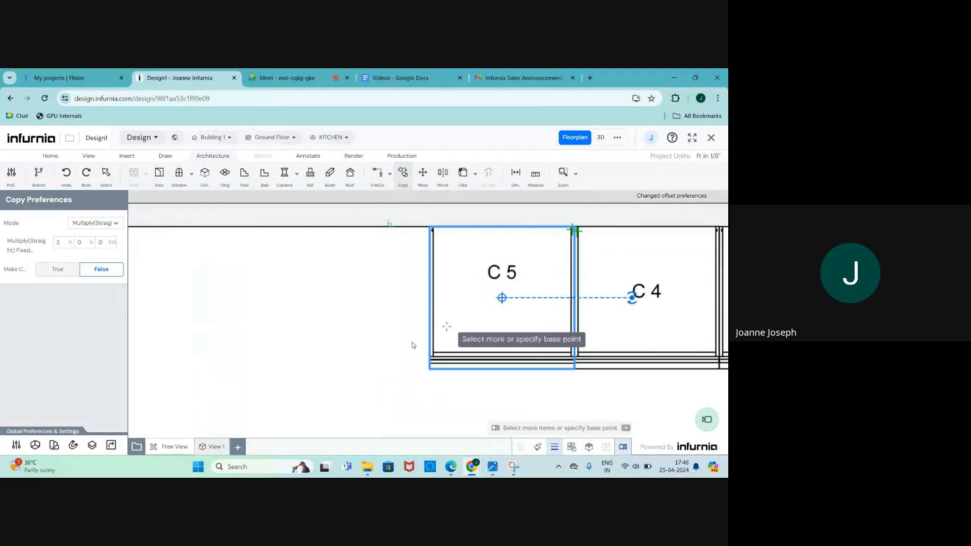
click(537, 328)
scroll(546, 324, down, 2)
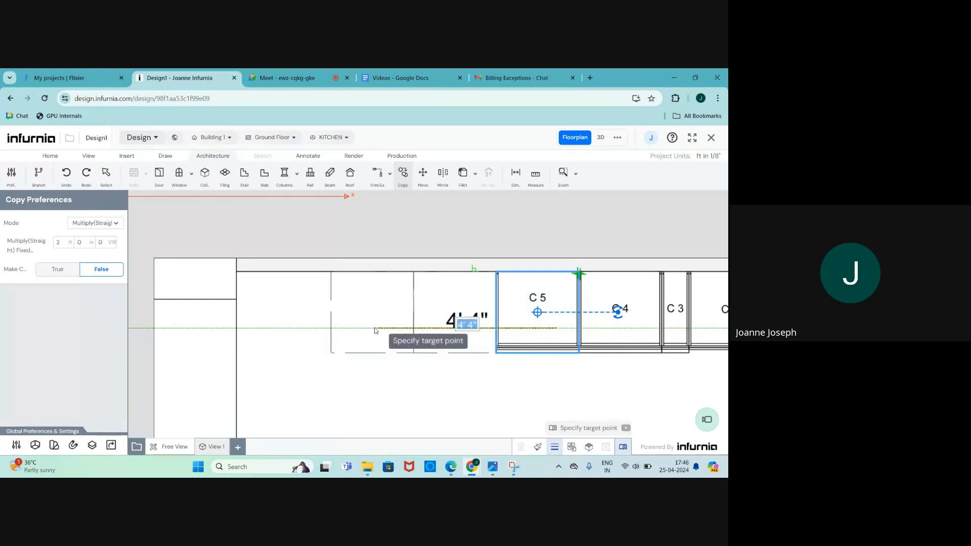
click(312, 331)
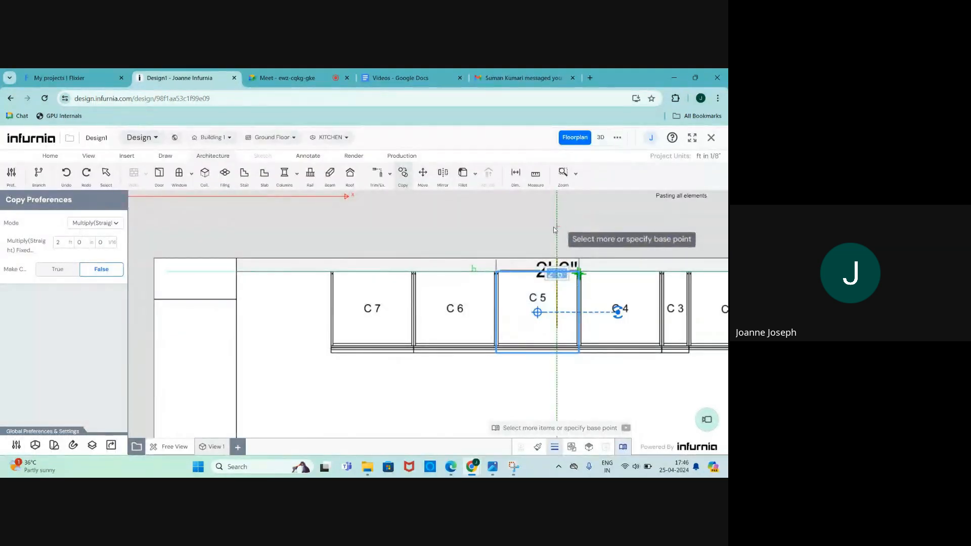
key(Escape)
click(600, 137)
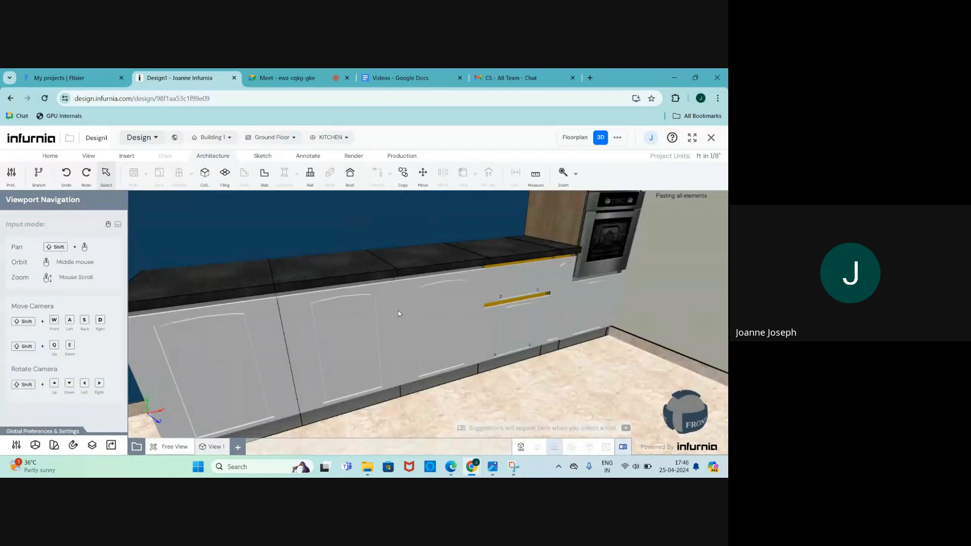
scroll(399, 312, down, 4)
scroll(299, 332, up, 3)
scroll(397, 284, down, 3)
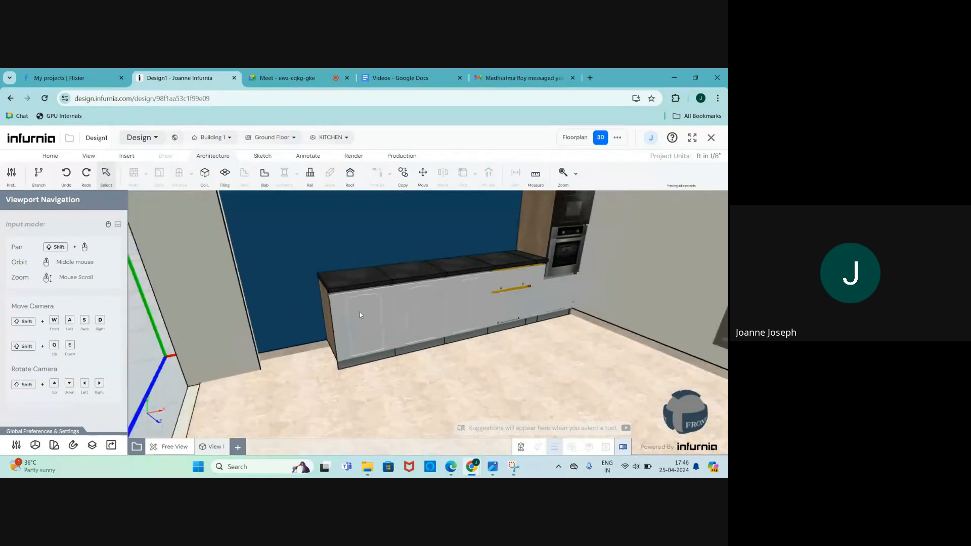
scroll(360, 315, down, 2)
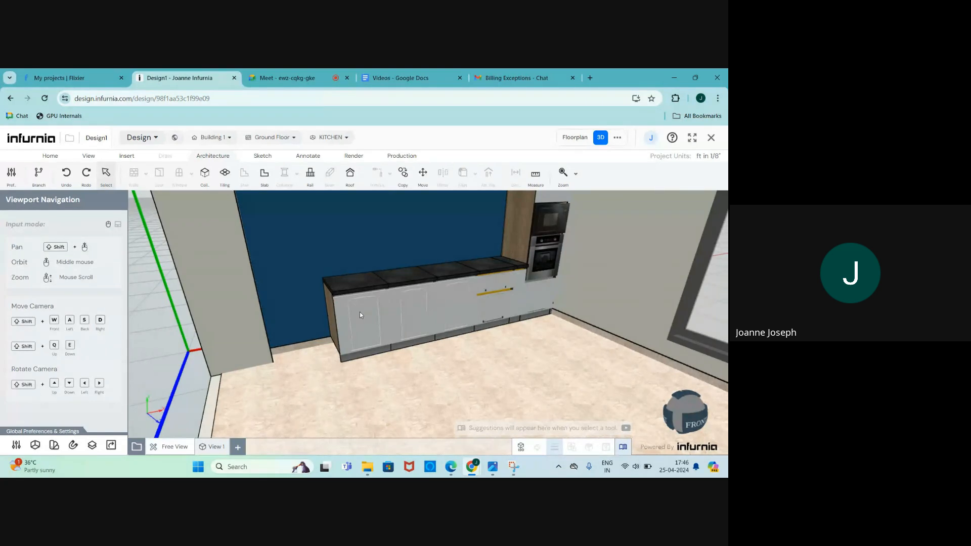
Step: Insert the first Base L Corner 1 Shelf unit from the kitchen base corner units in the floor plan, flush beside the last shutter unit
click(575, 137)
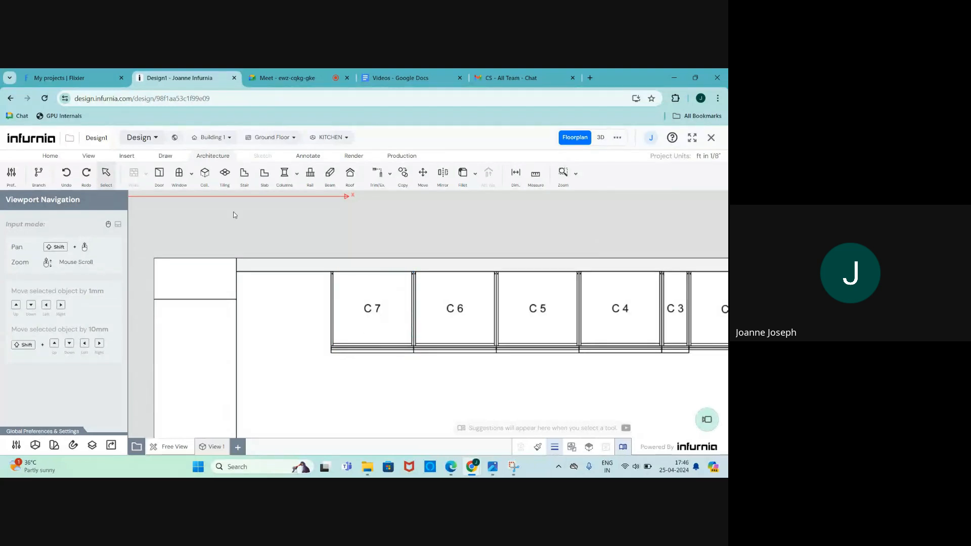
click(127, 156)
click(134, 174)
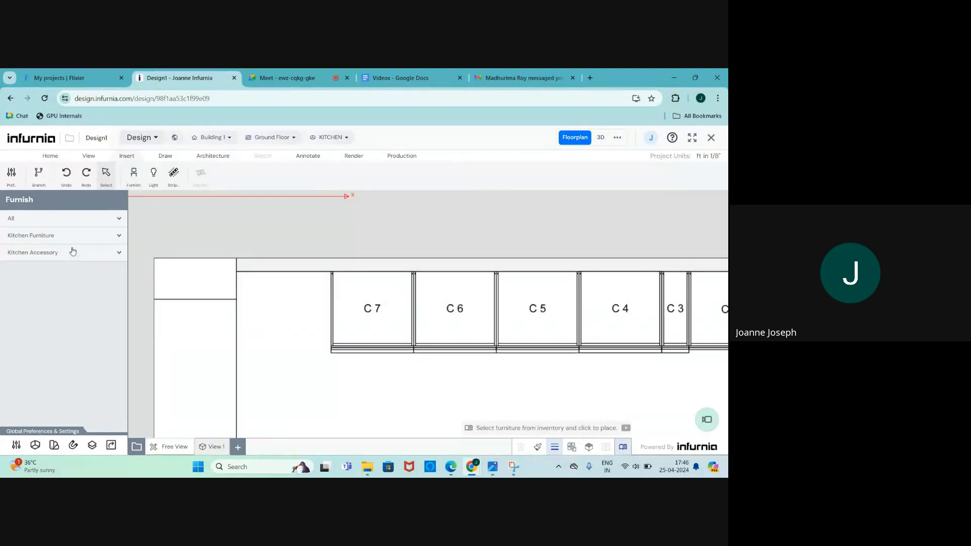
click(23, 234)
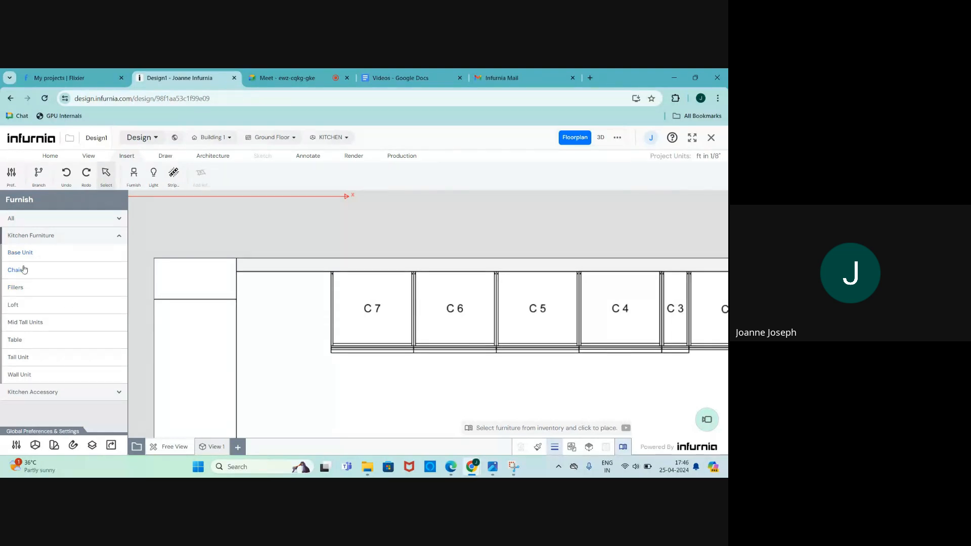
click(23, 253)
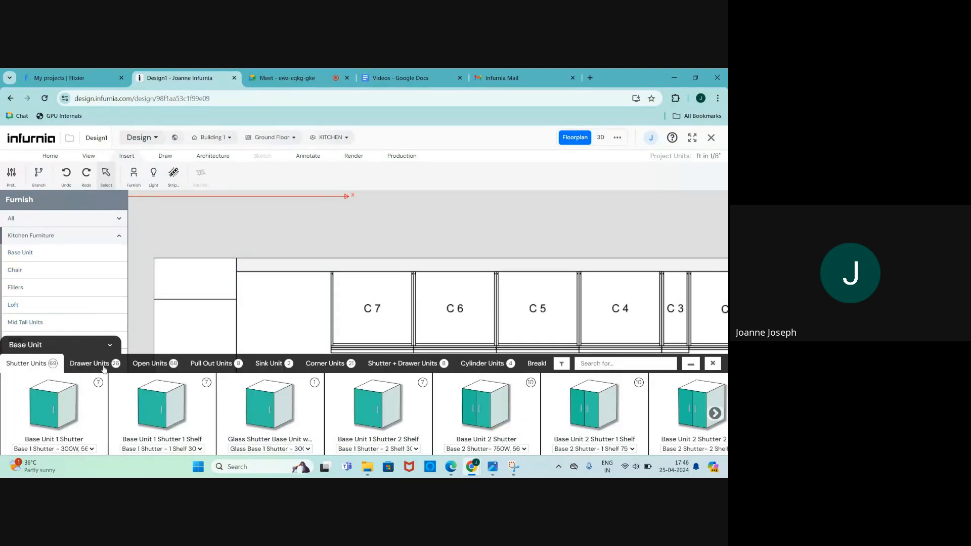
click(329, 365)
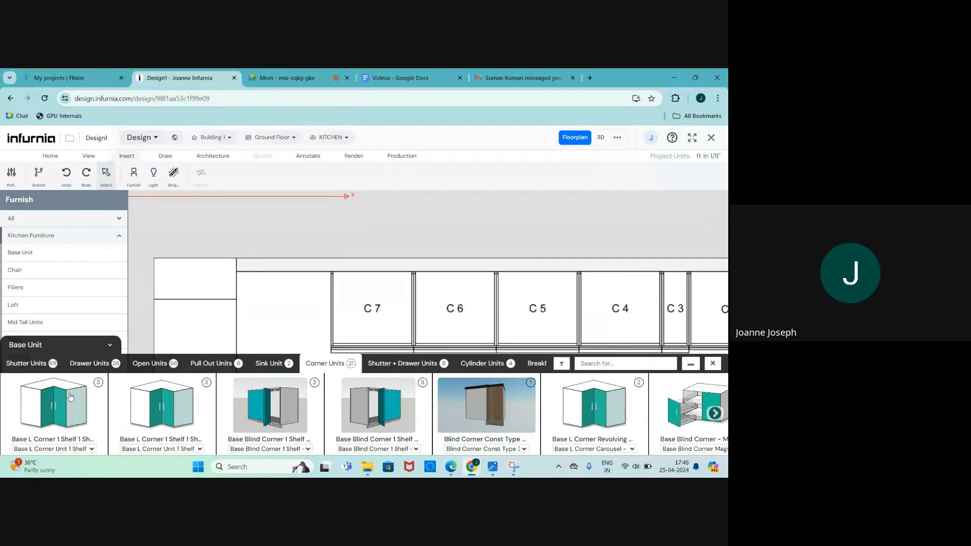
click(43, 397)
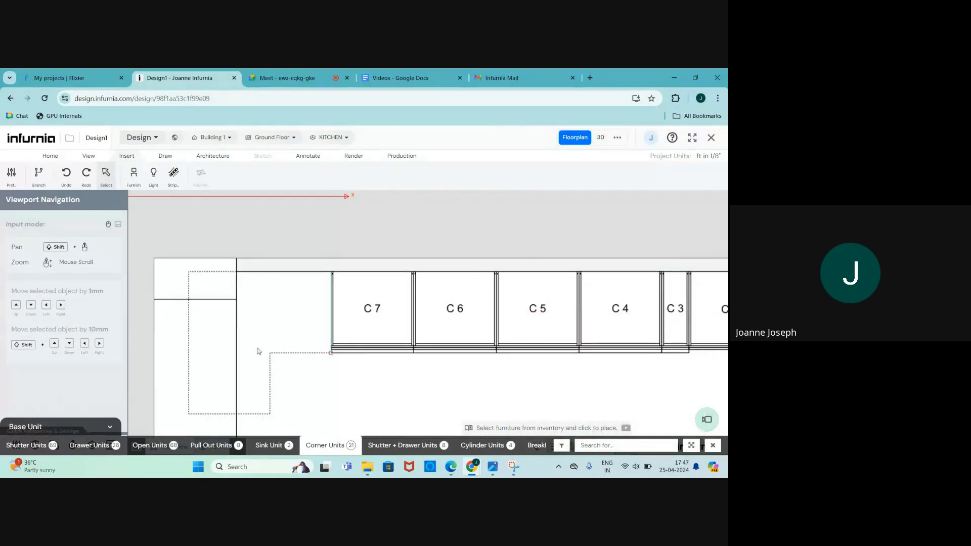
click(286, 346)
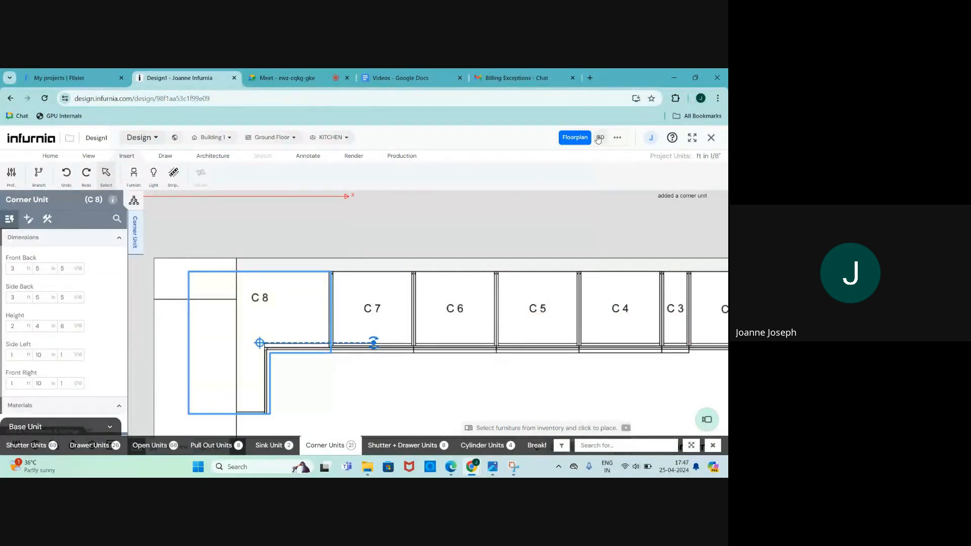
Step: Examine in 3D how the L corner unit fits against the shutter row and the adjacent side wall
click(599, 137)
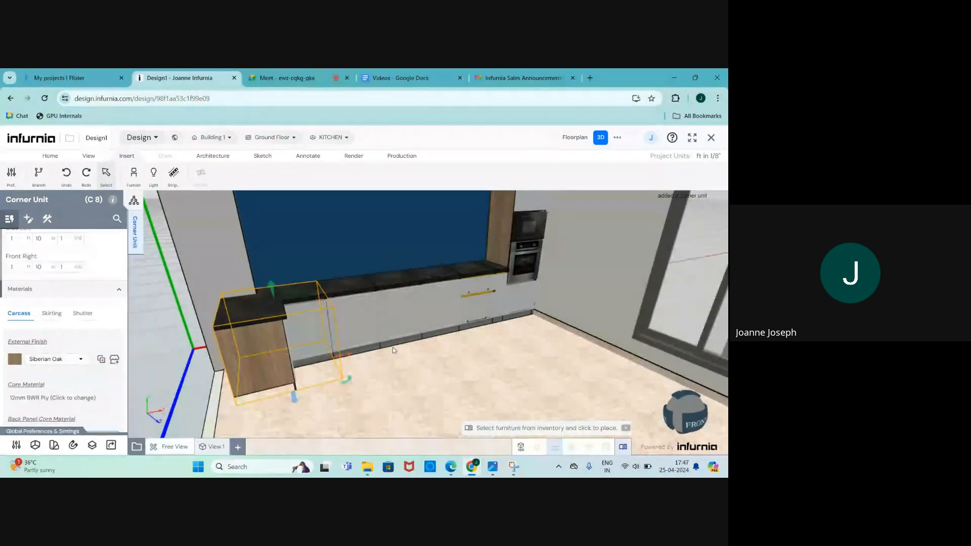
drag(392, 347, 323, 344)
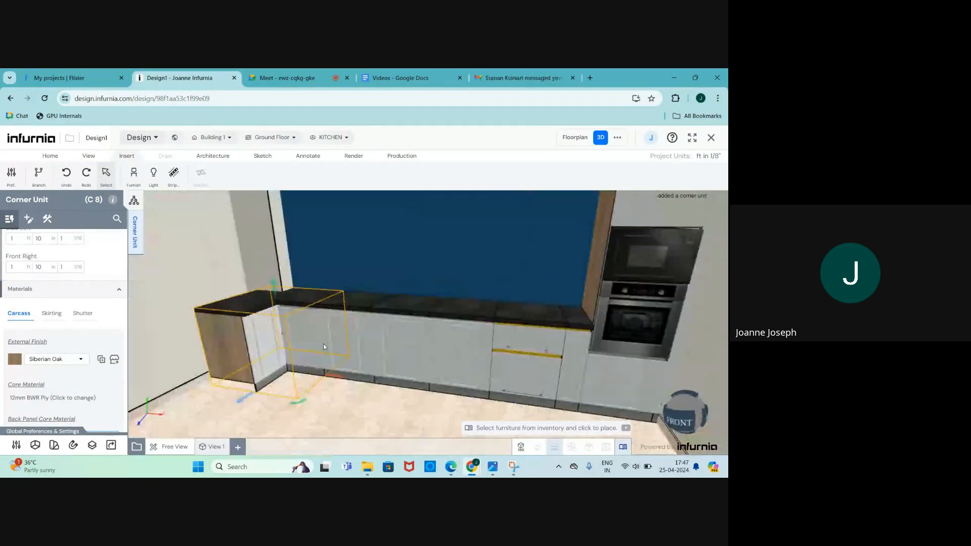
scroll(323, 344, down, 3)
scroll(238, 327, up, 4)
scroll(324, 344, down, 3)
scroll(254, 346, up, 3)
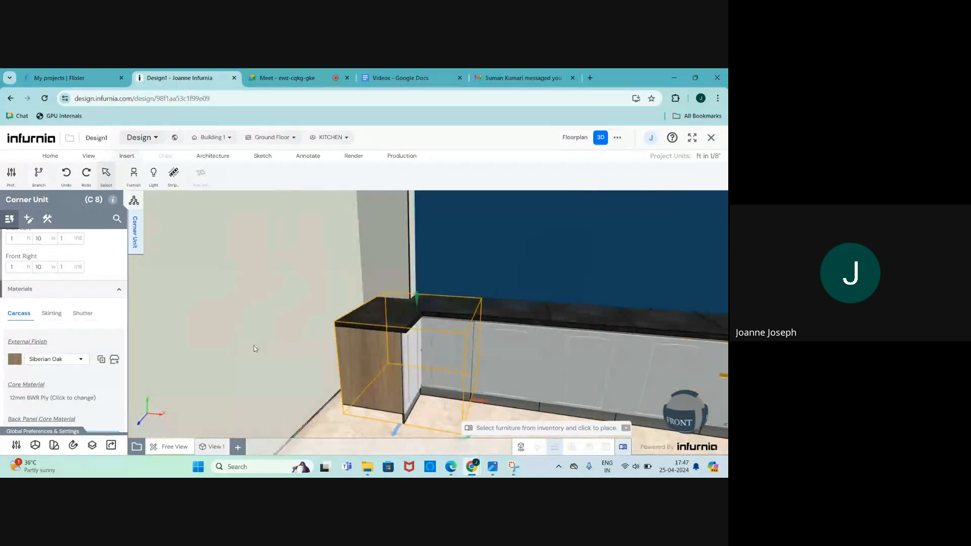
scroll(438, 310, up, 1)
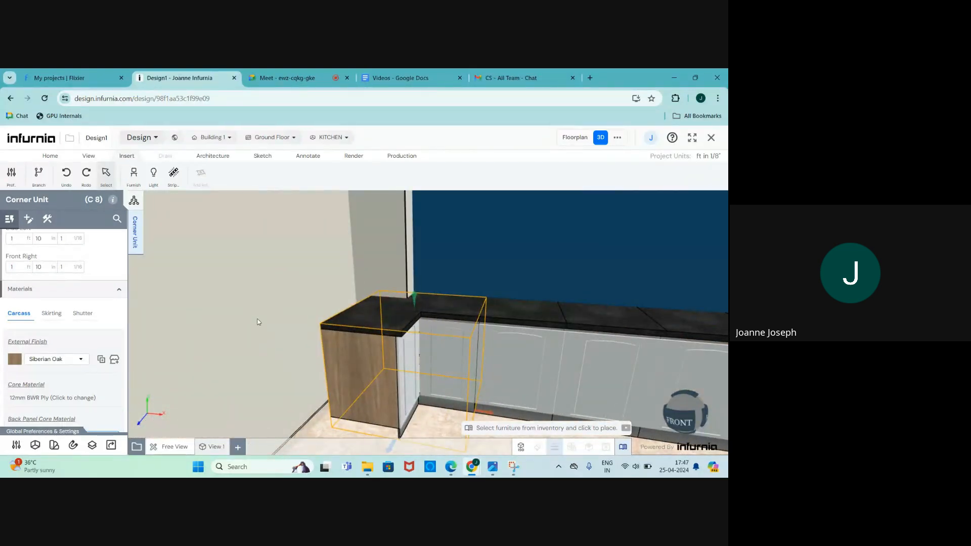
scroll(70, 376, down, 1)
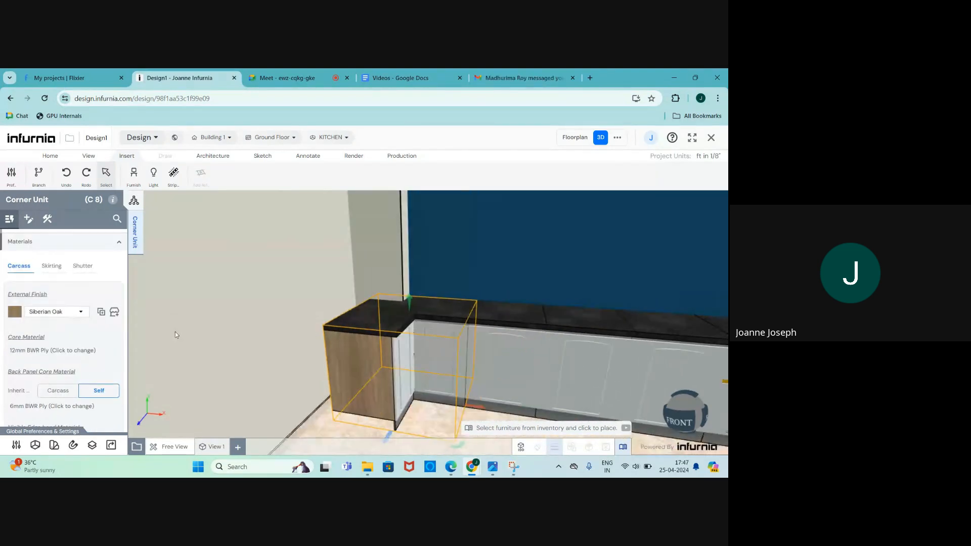
scroll(8, 338, up, 2)
drag(266, 335, 305, 345)
scroll(29, 287, up, 2)
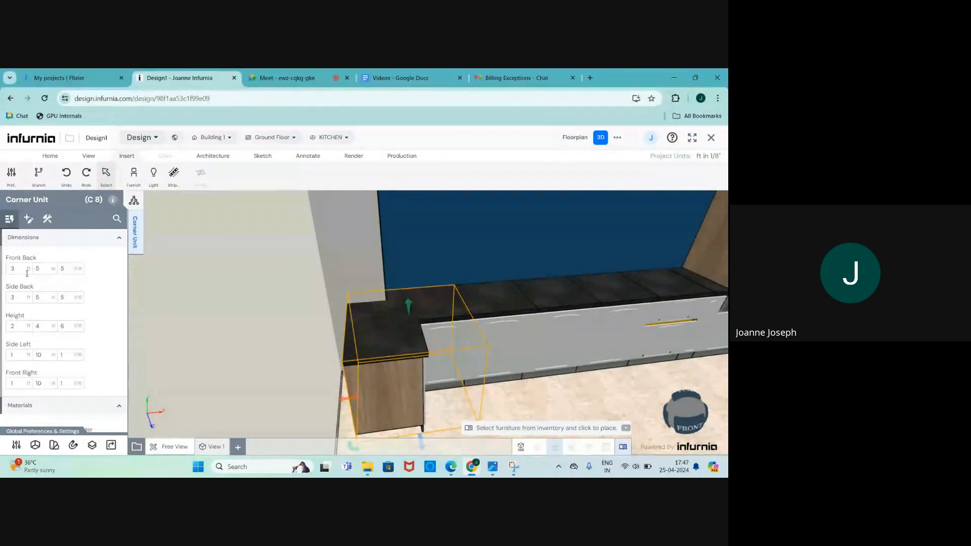
scroll(291, 330, down, 5)
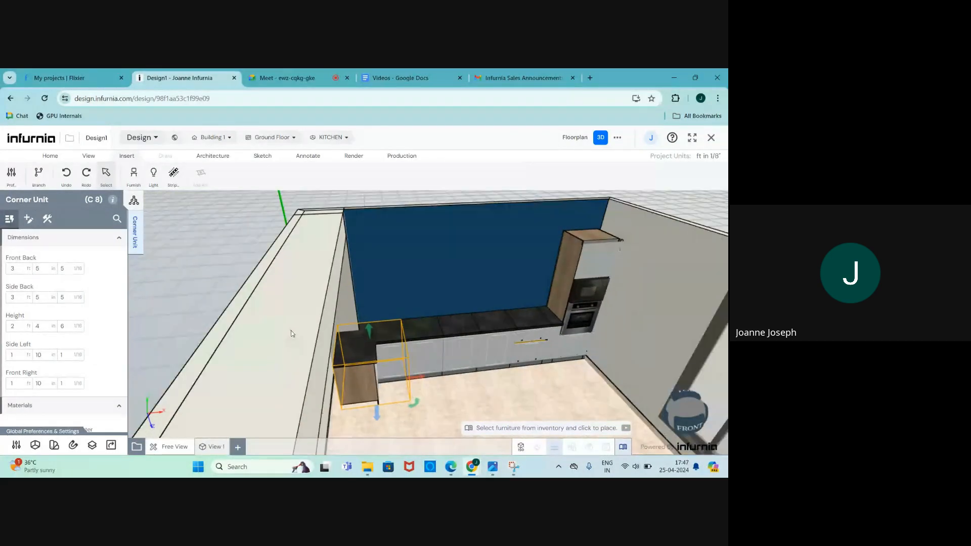
Step: Delete the thick wall block running along the side wall by the corner unit and return to the floor plan
click(291, 338)
key(Delete)
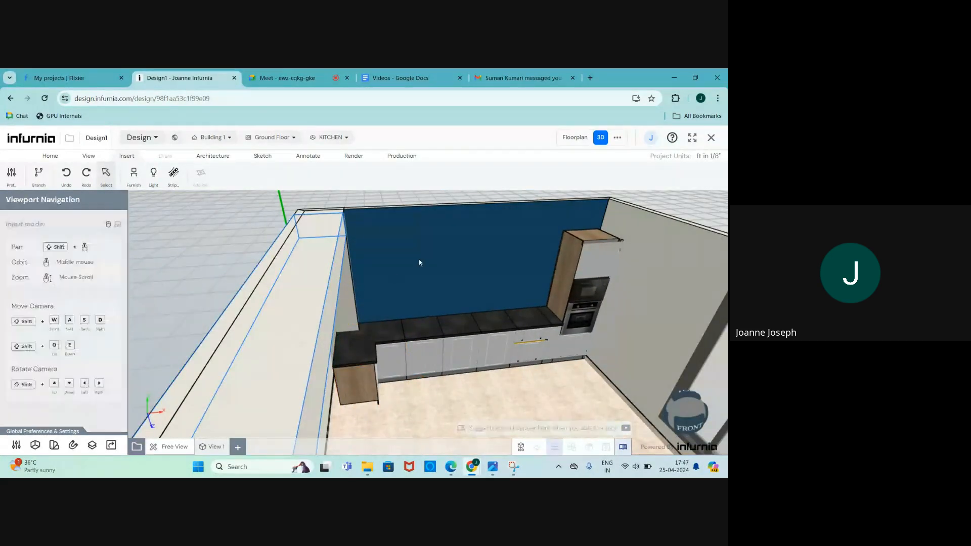
click(583, 139)
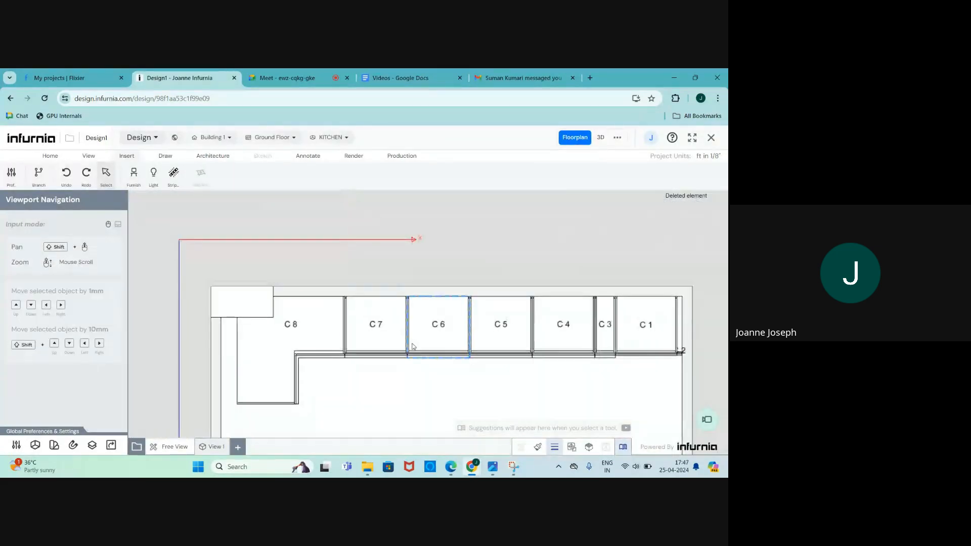
Step: Try the L corner unit's Front Back dimension at 4 ft, keeping its inches, and set it back to 3 ft
click(260, 375)
scroll(380, 354, up, 4)
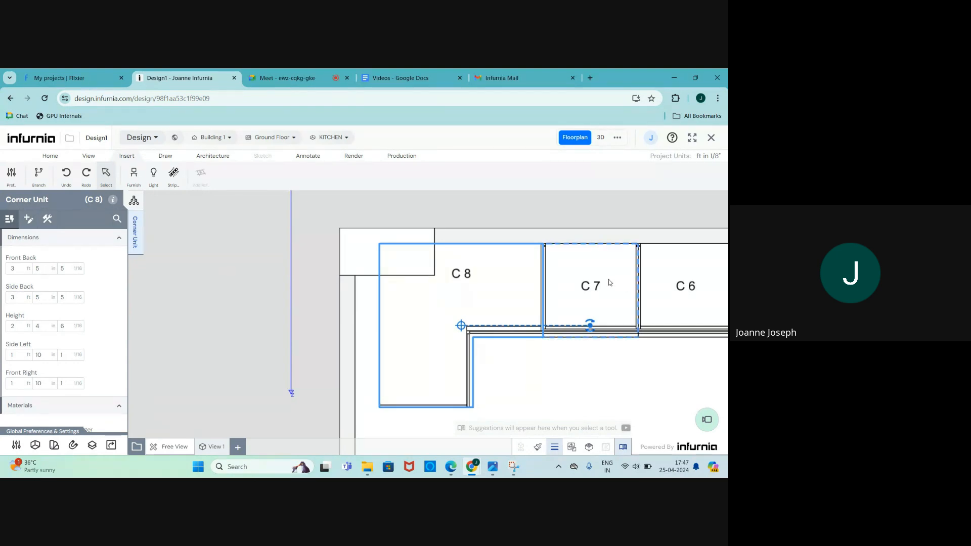
click(12, 266)
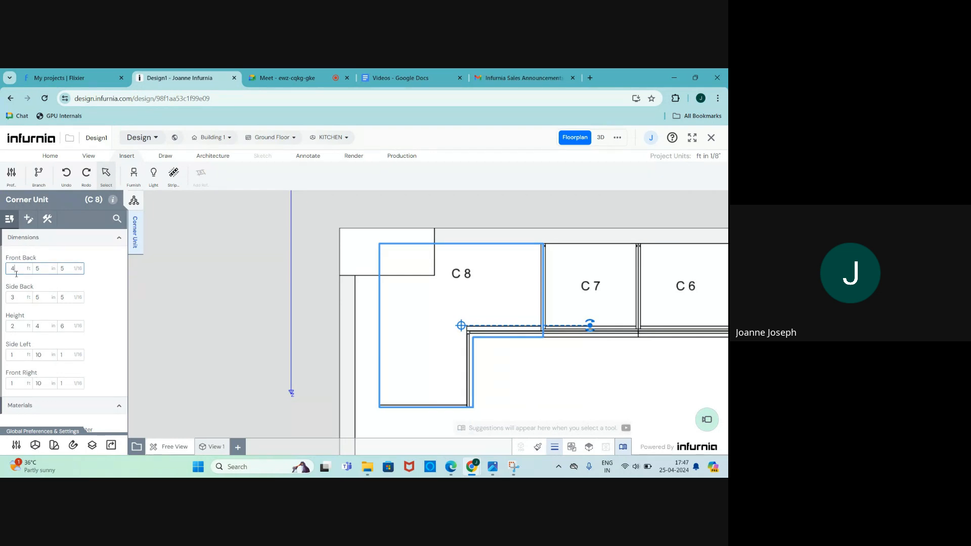
text(4)
key(Return)
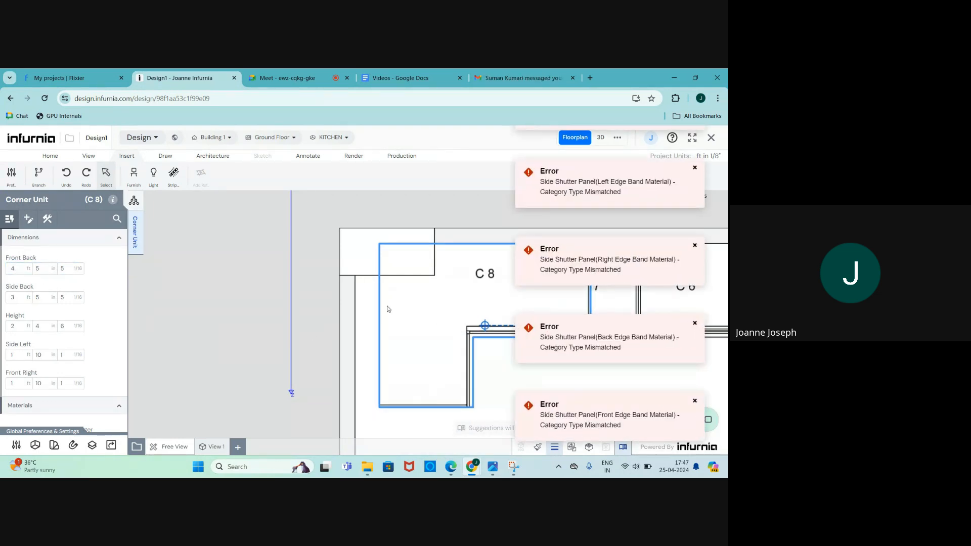
click(11, 268)
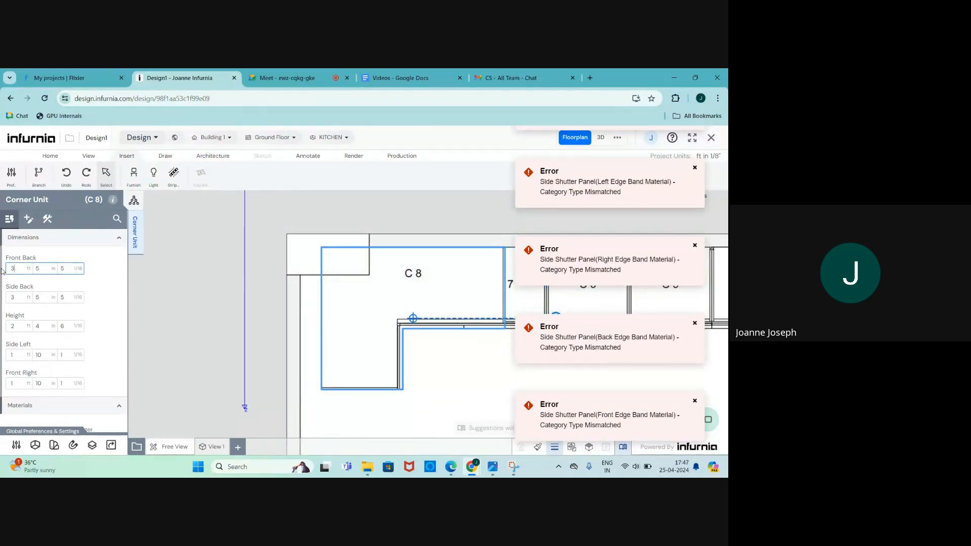
text(3)
key(Return)
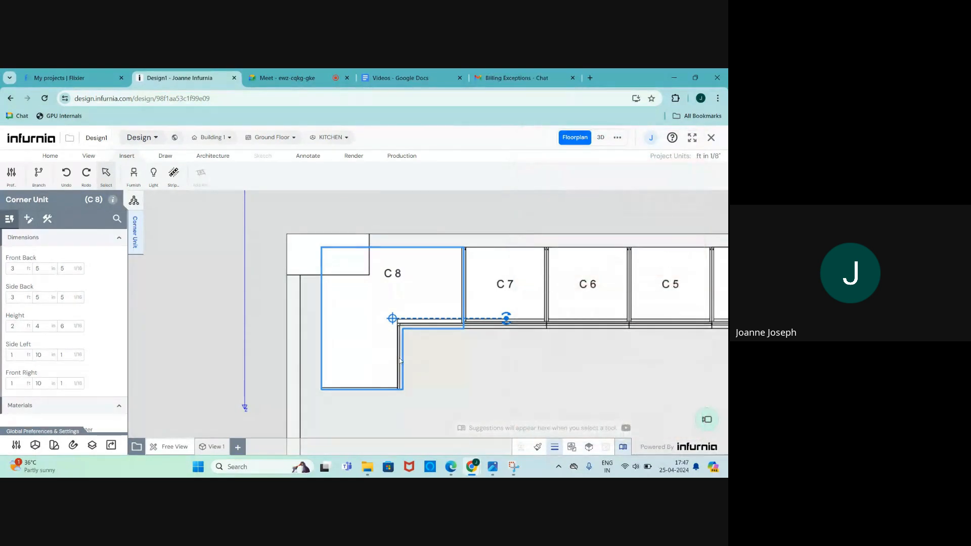
Step: Try the L corner unit's Side Back dimension at 4 ft, keeping its inches, and set it back to 3 ft
scroll(356, 342, up, 1)
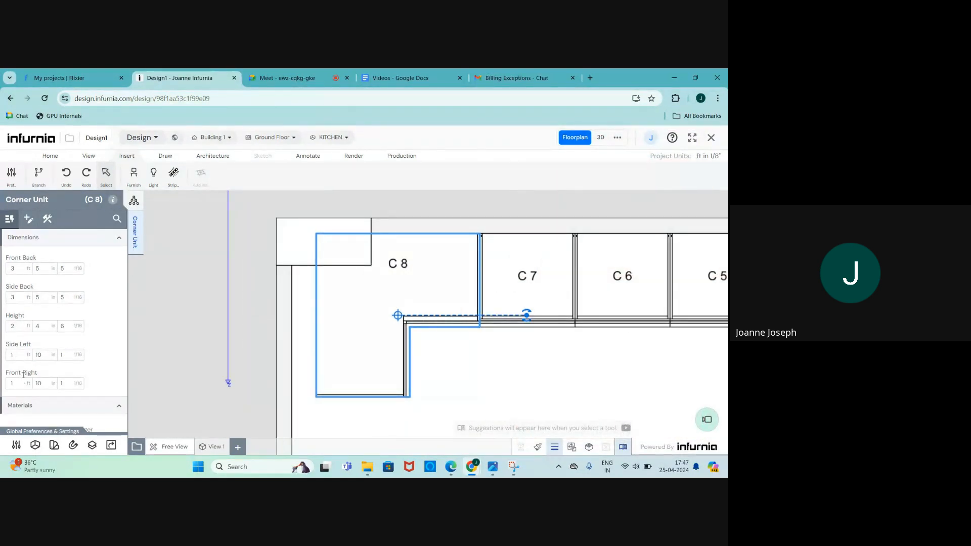
double_click(8, 299)
text(4)
key(Return)
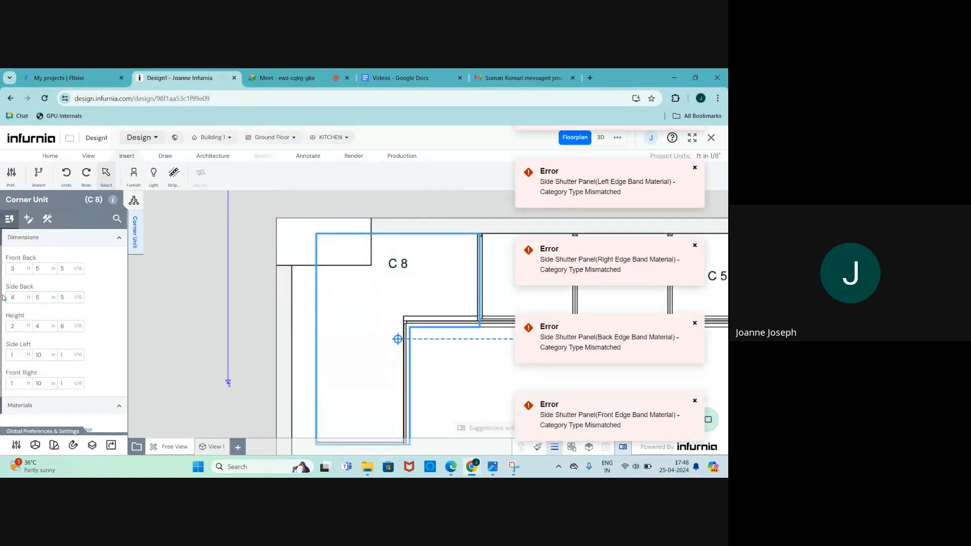
double_click(10, 297)
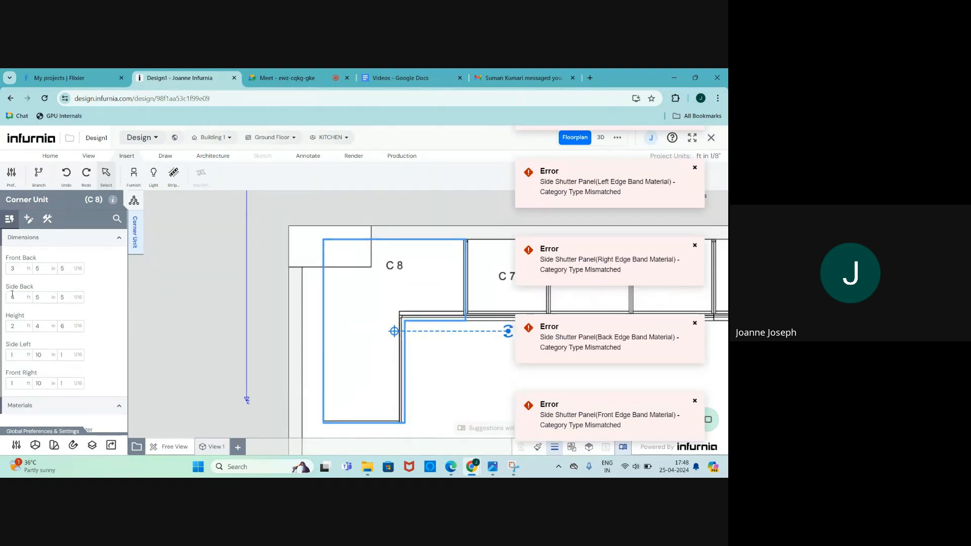
text(3)
key(Return)
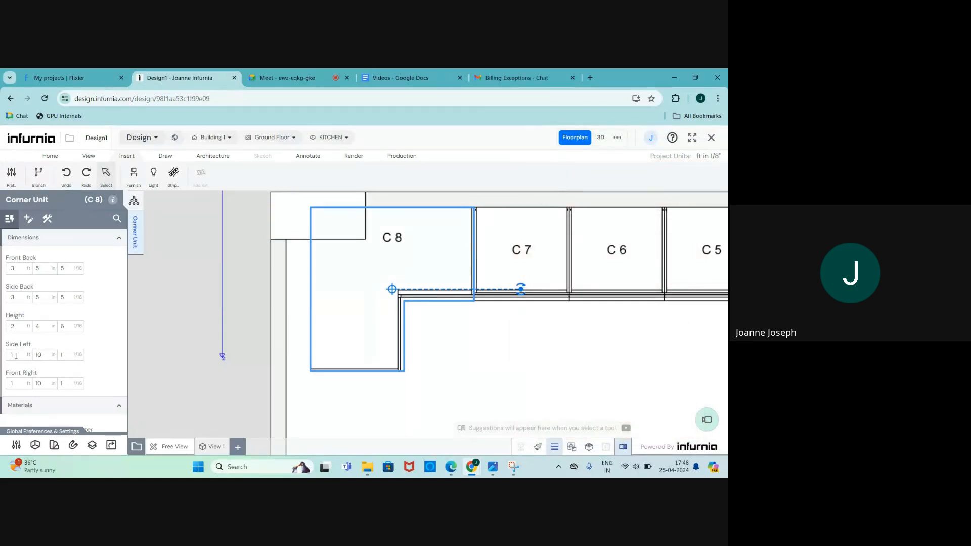
Step: Try the L corner unit's Side Left dimension at 2 ft, keeping its inches, and set it back to 1 ft
click(7, 356)
text(2)
key(Return)
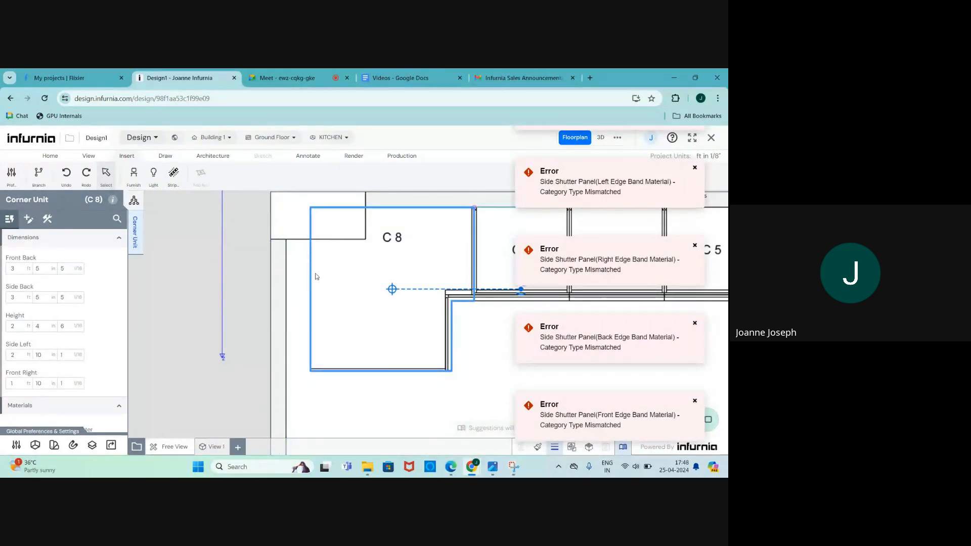
click(7, 355)
text(1)
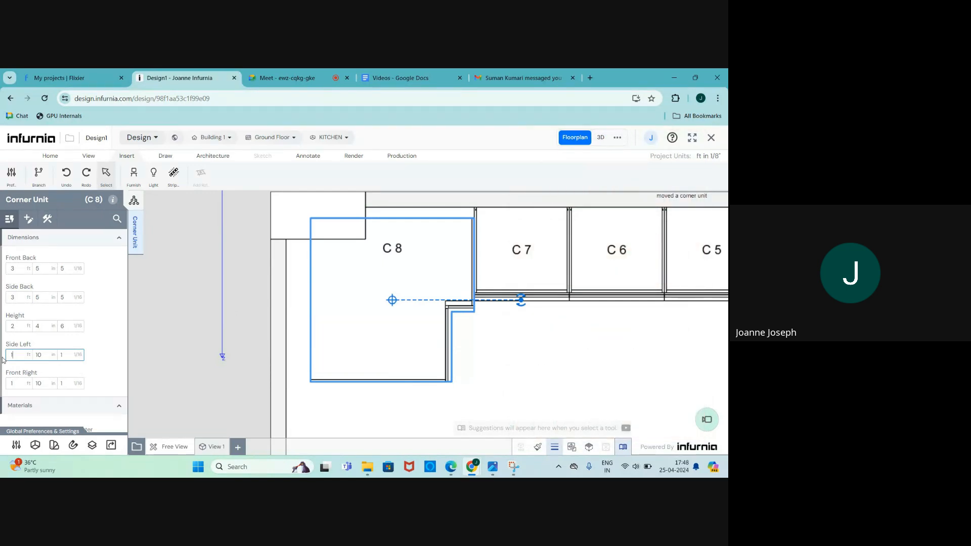
key(Return)
Step: Try the L corner unit's Front Right dimension at 2 ft, keeping its inches, and set it back to 1 ft
click(18, 384)
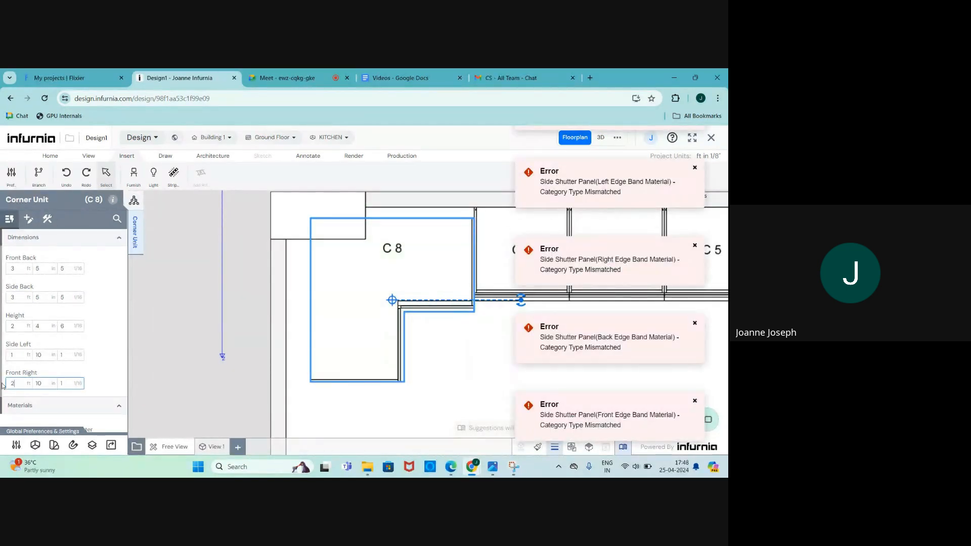
text(2)
key(Return)
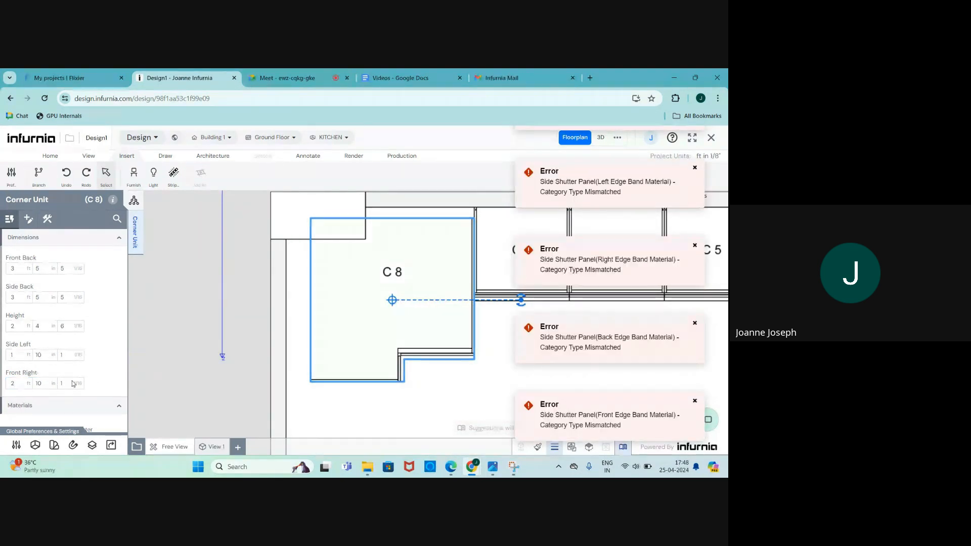
click(12, 383)
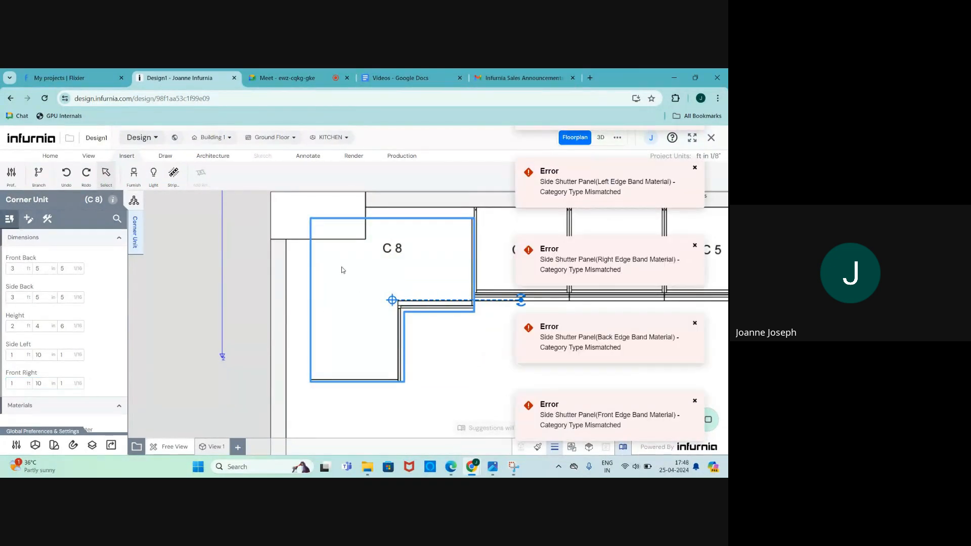
Step: Move the L corner unit into the room corner against both walls and measure the gap between it and unit C 7
drag(341, 269, 315, 261)
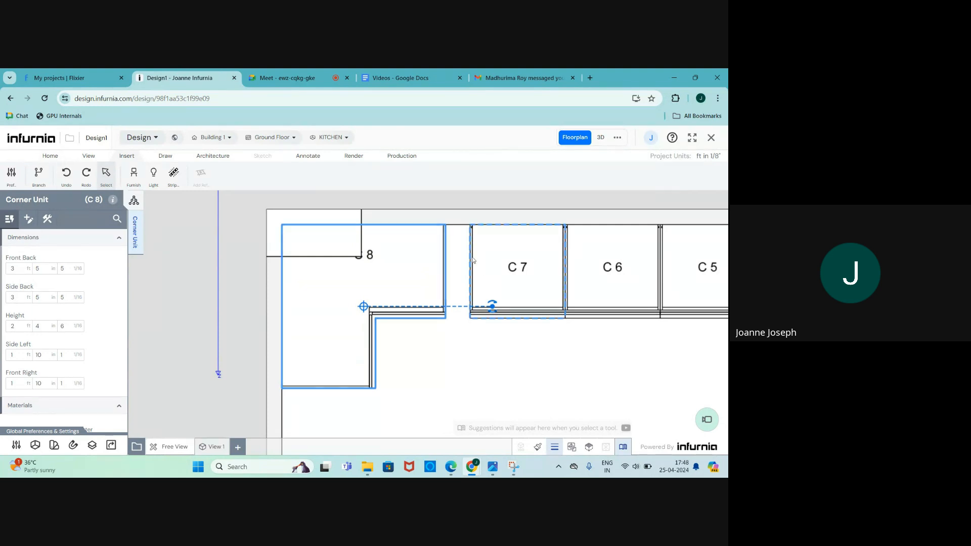
scroll(454, 248, up, 3)
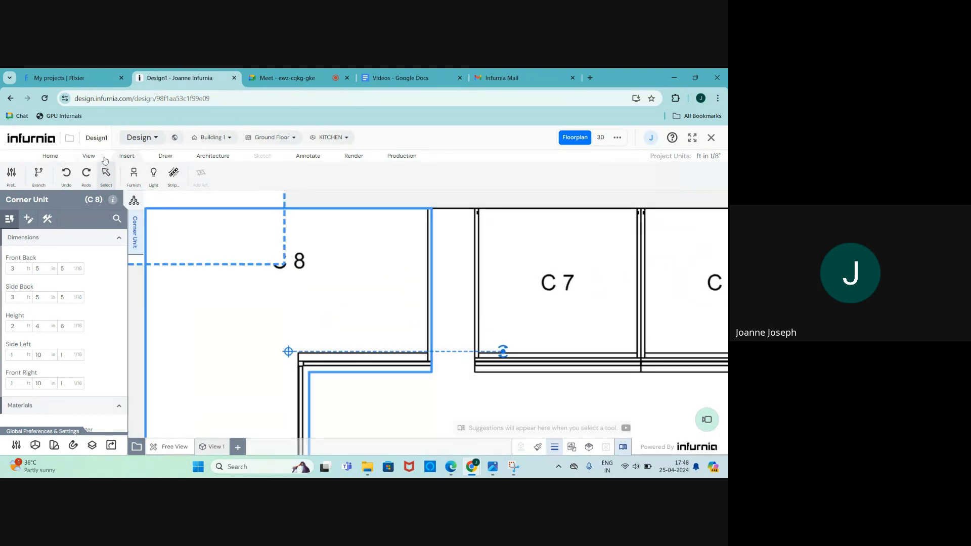
click(479, 175)
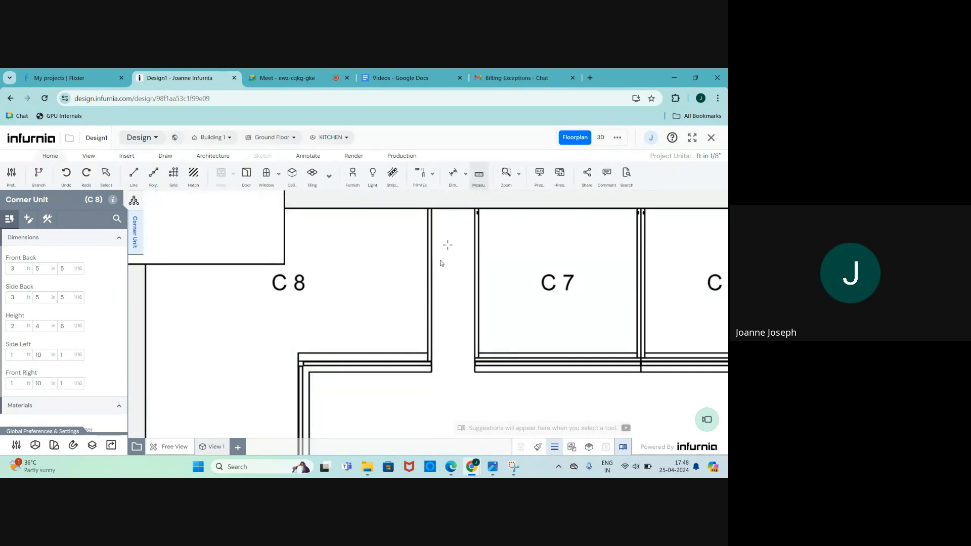
scroll(432, 271, up, 2)
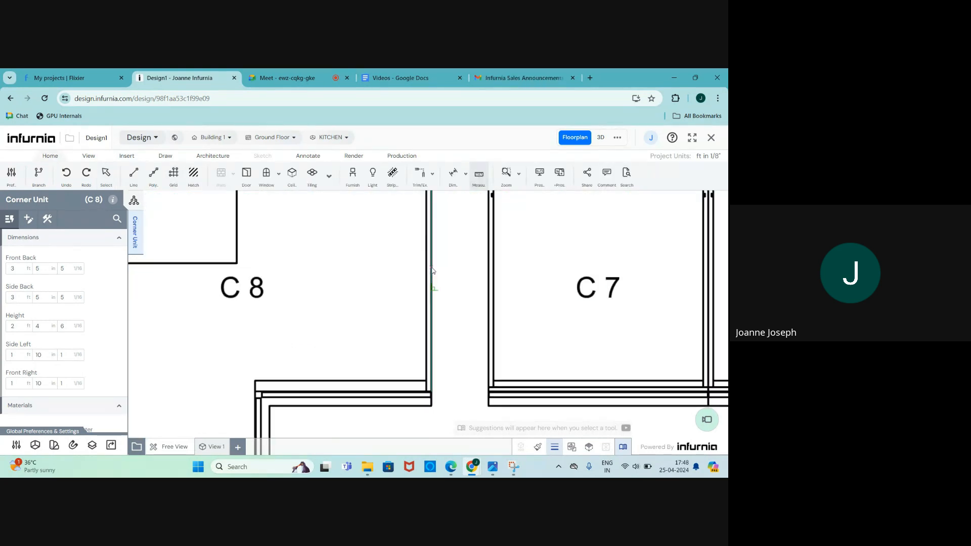
click(433, 268)
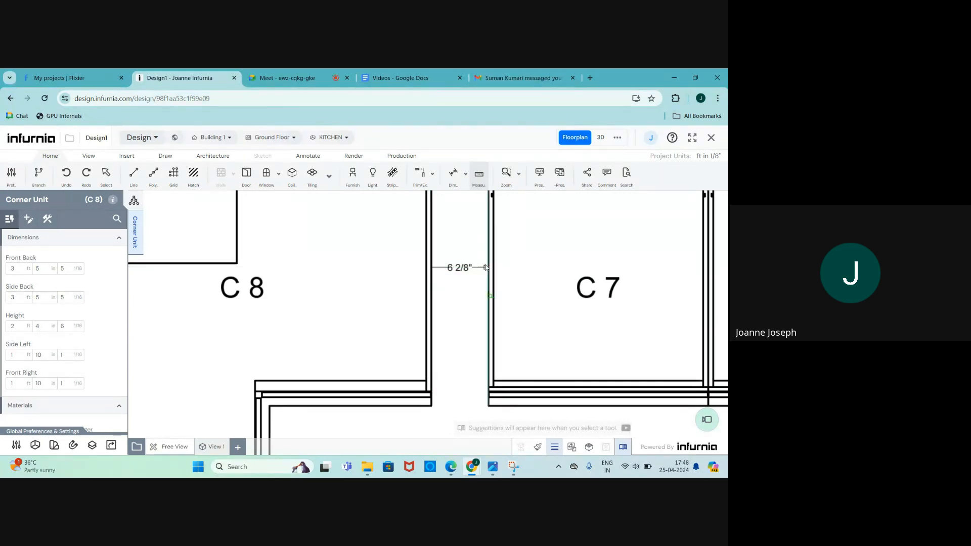
key(Escape)
Step: Extend the L corner unit towards C 7 by setting its Front Back dimension to 3 ft 11 9/16 in
scroll(416, 348, down, 3)
click(353, 371)
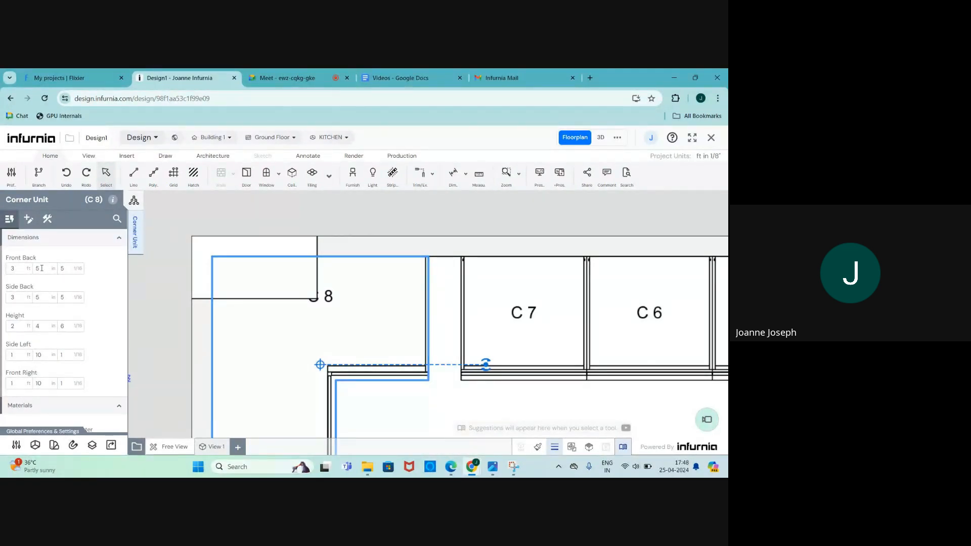
click(40, 269)
key(BackSpace)
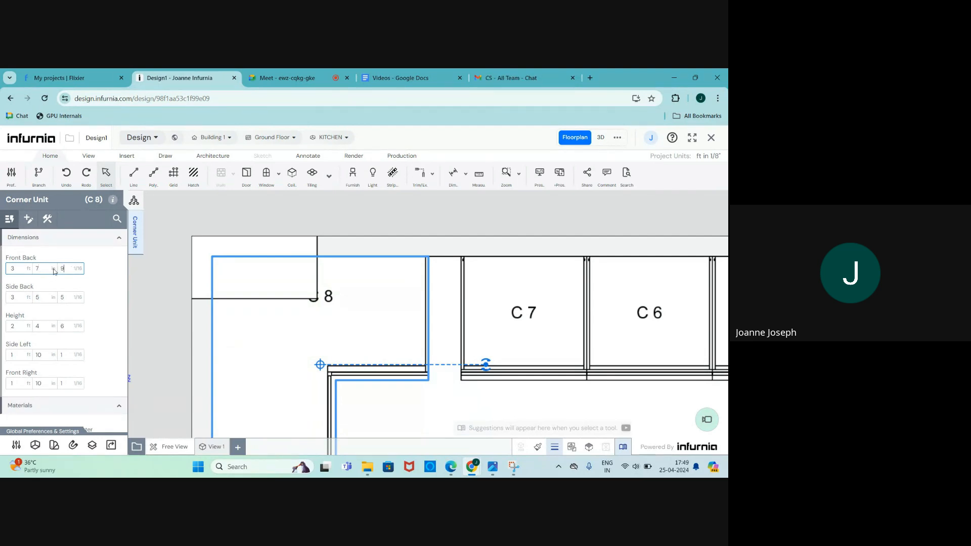
key(Return)
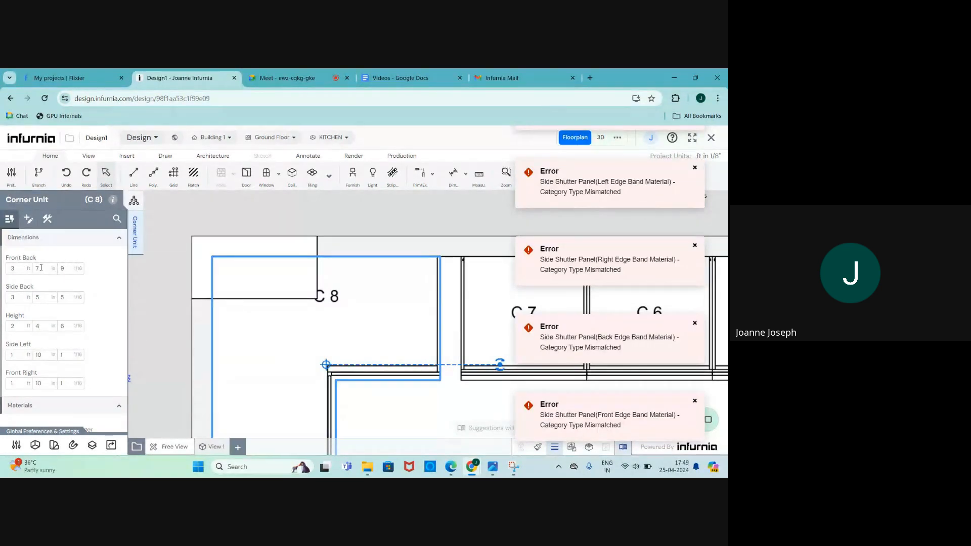
double_click(37, 268)
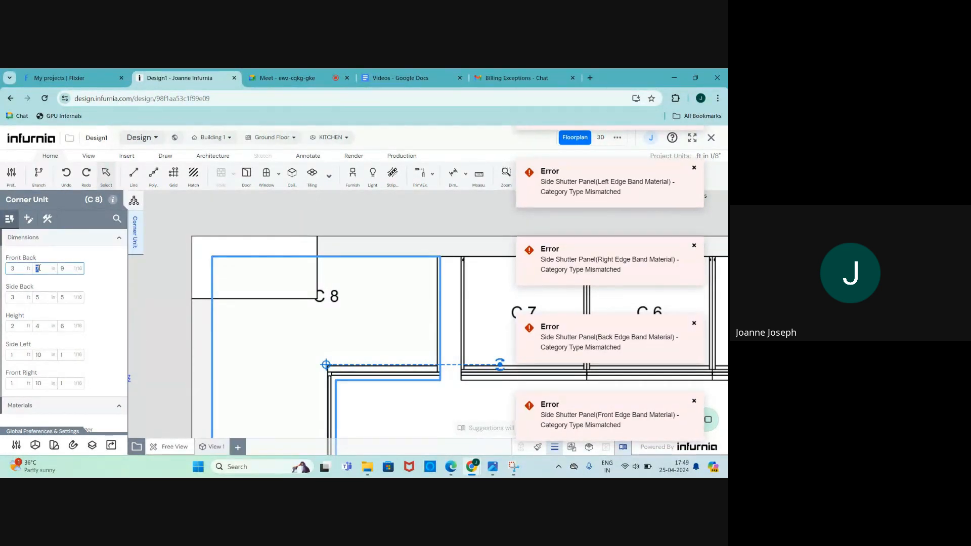
text(11)
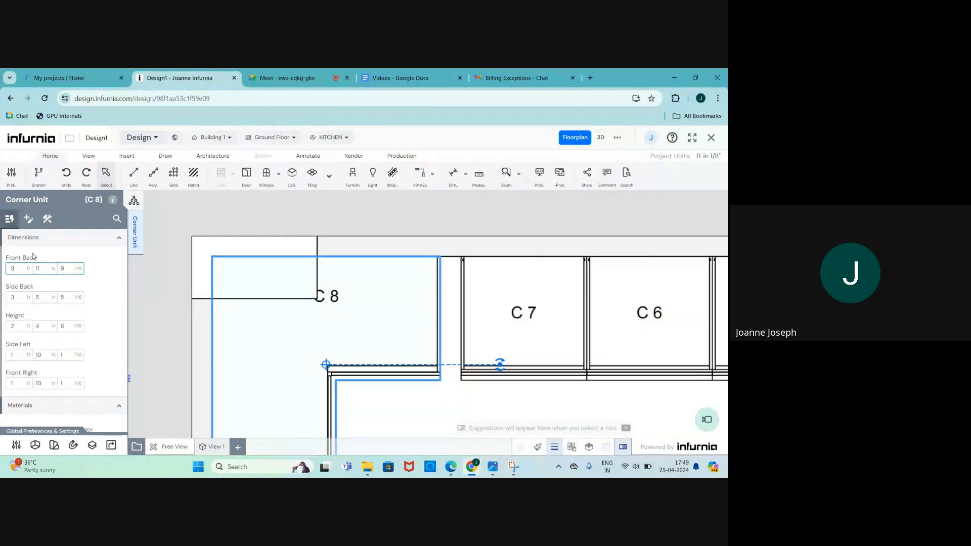
key(Return)
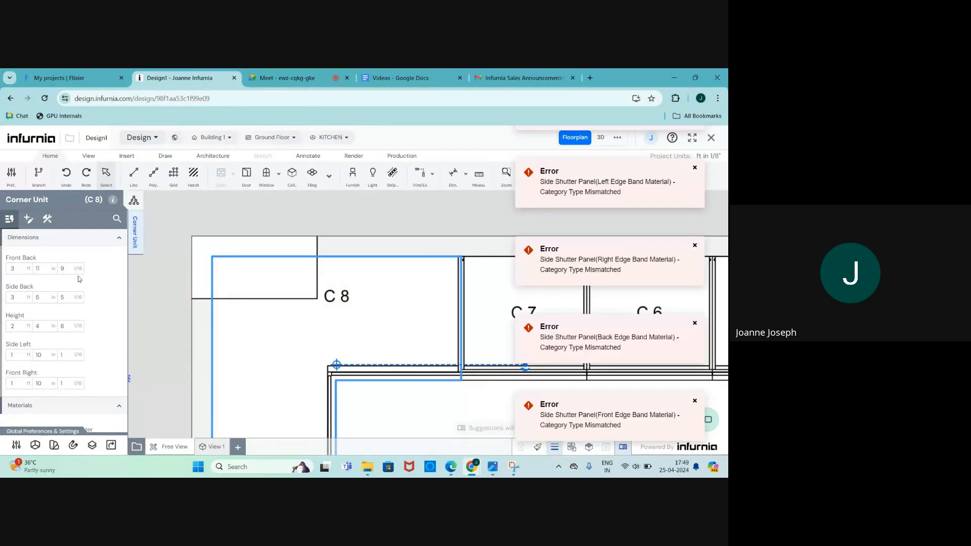
Step: Examine how the extended L corner unit meets unit C 7 and the side wall, and reselect the corner unit
scroll(374, 256, down, 2)
scroll(392, 308, up, 1)
key(Escape)
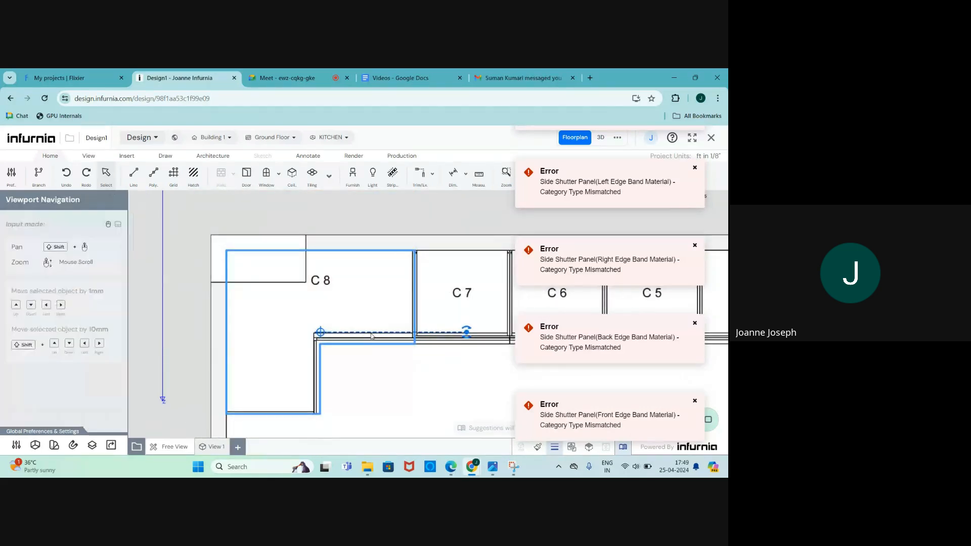
scroll(339, 306, down, 2)
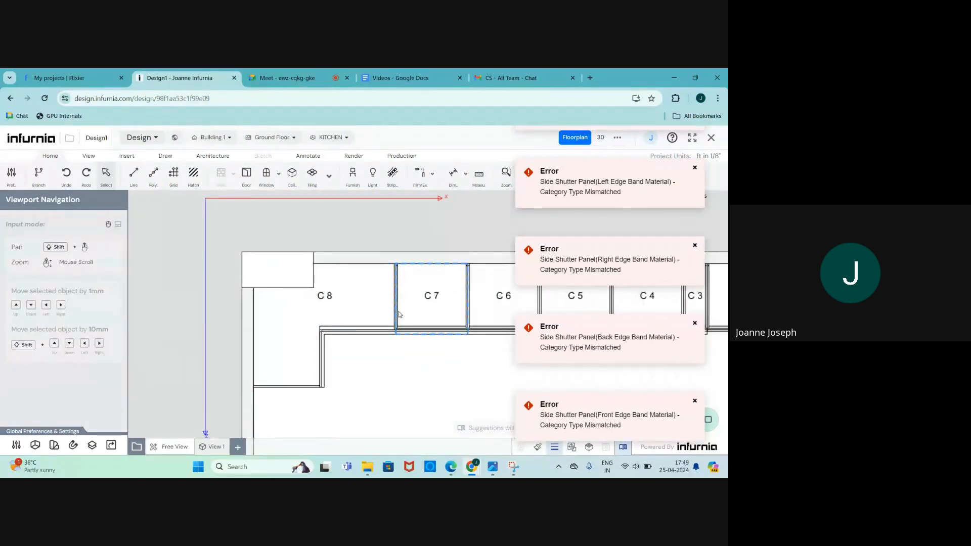
scroll(400, 311, up, 1)
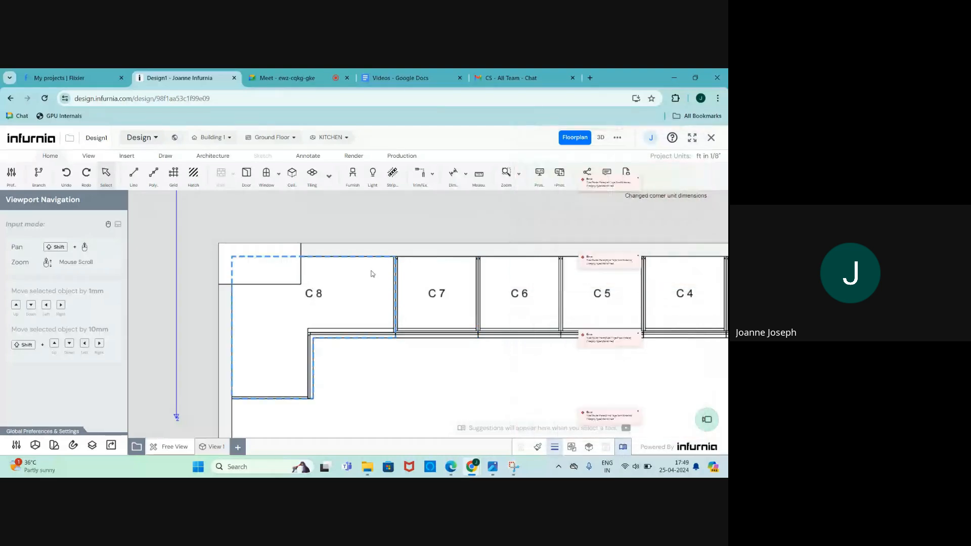
click(339, 305)
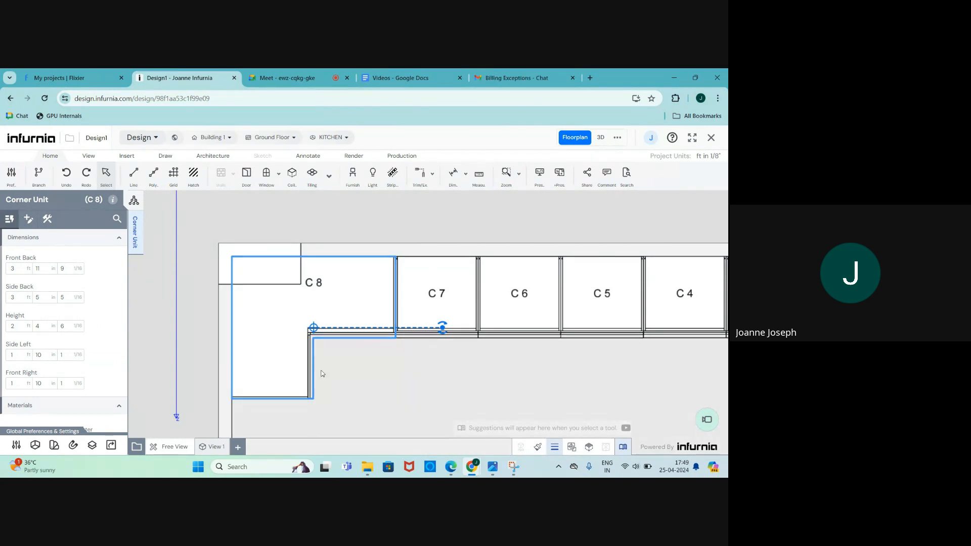
scroll(324, 338, up, 2)
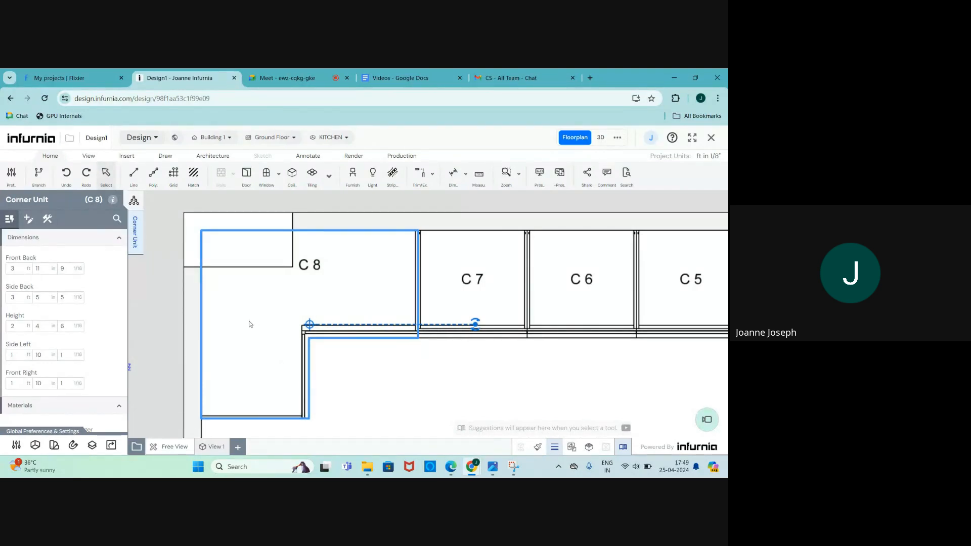
scroll(298, 285, down, 3)
scroll(295, 291, up, 2)
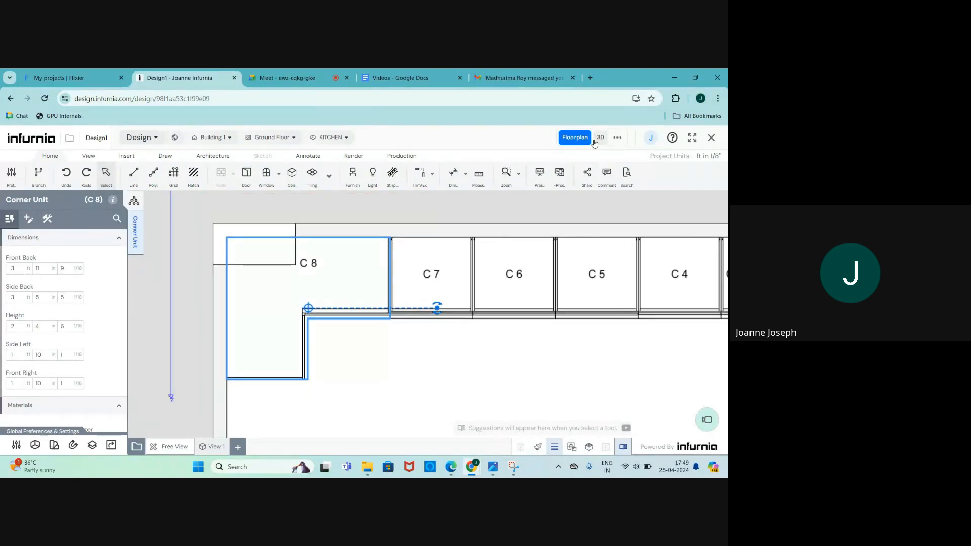
click(601, 138)
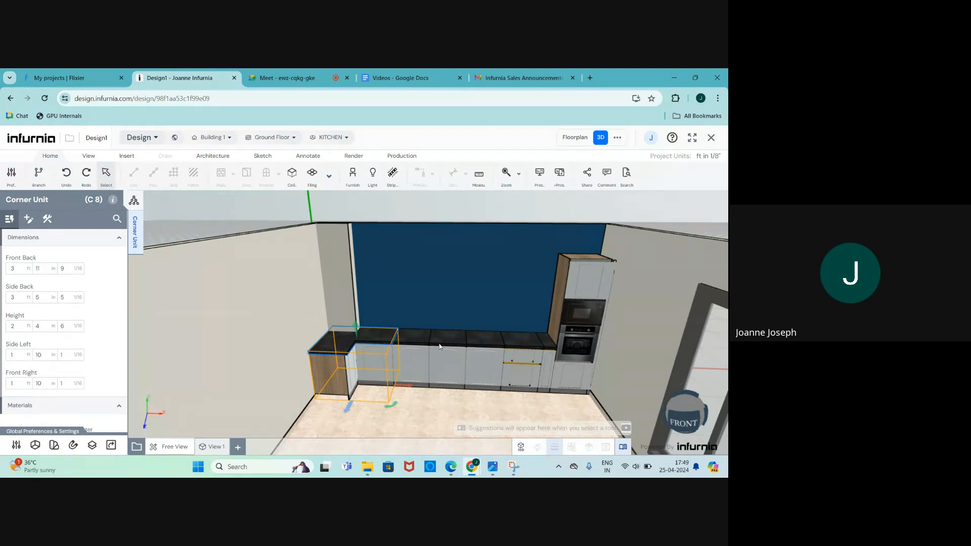
click(575, 137)
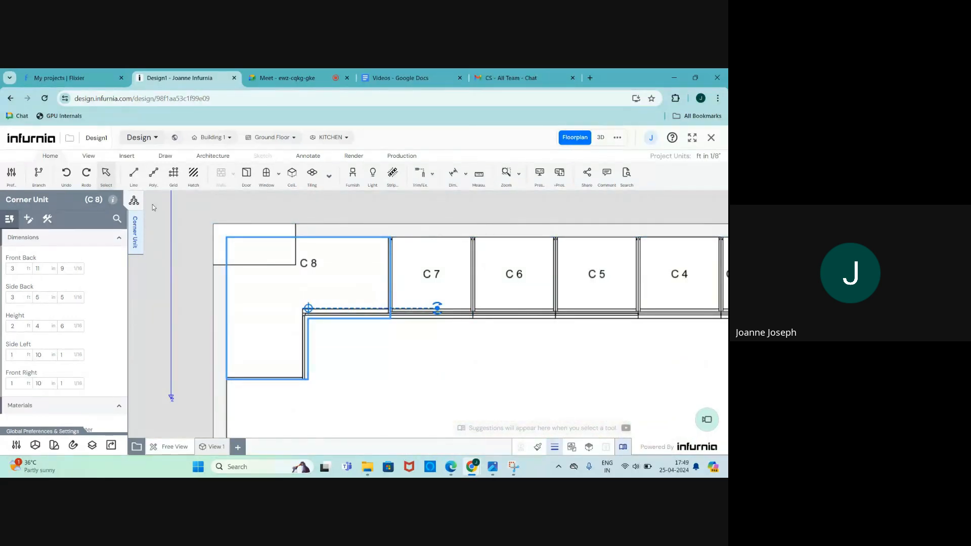
Step: Place a single-shutter wall unit from the kitchen furniture library on the back wall beside tall cabinet C 1
click(130, 157)
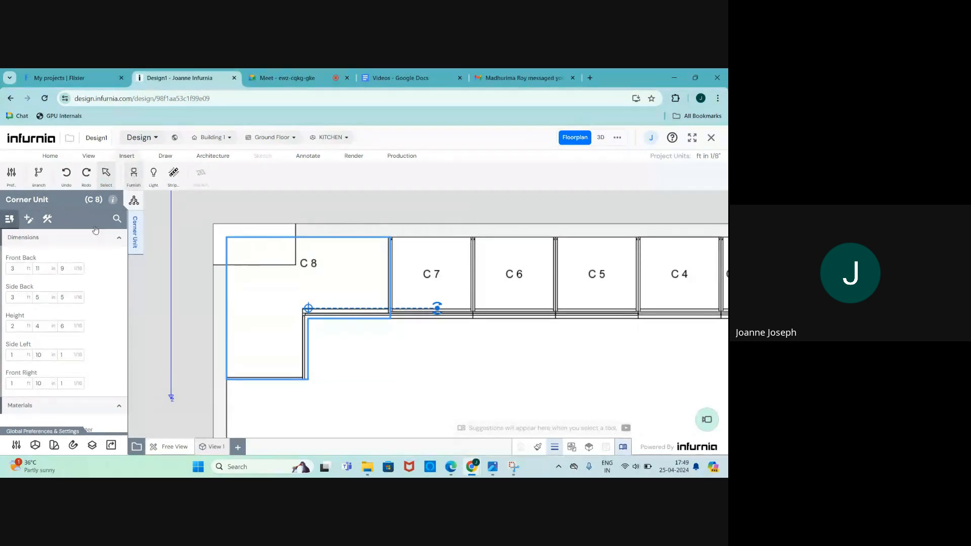
click(36, 235)
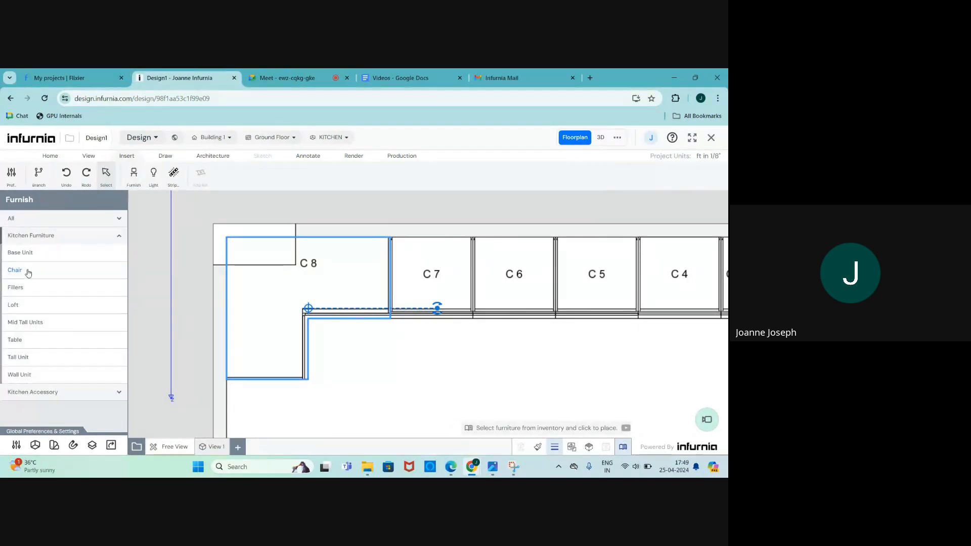
click(23, 375)
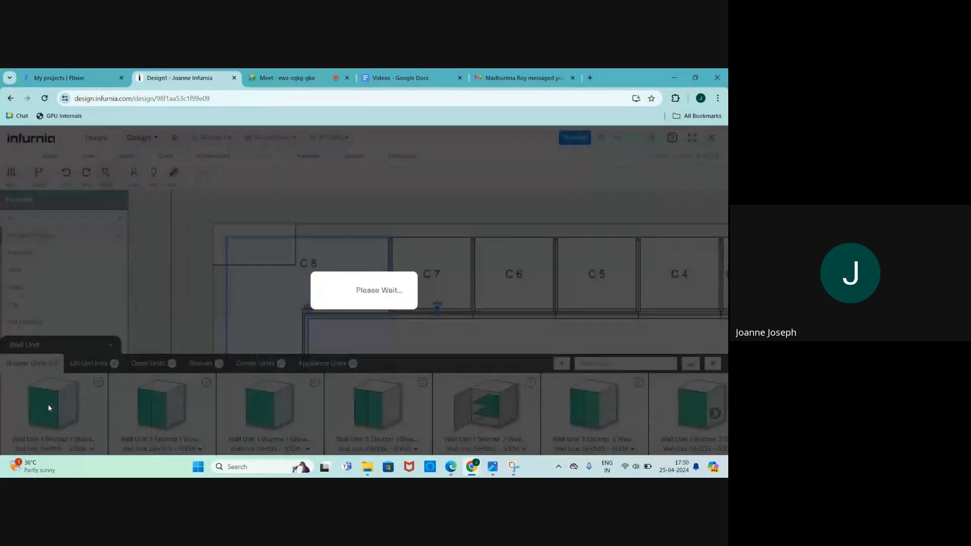
click(50, 409)
scroll(215, 385, down, 3)
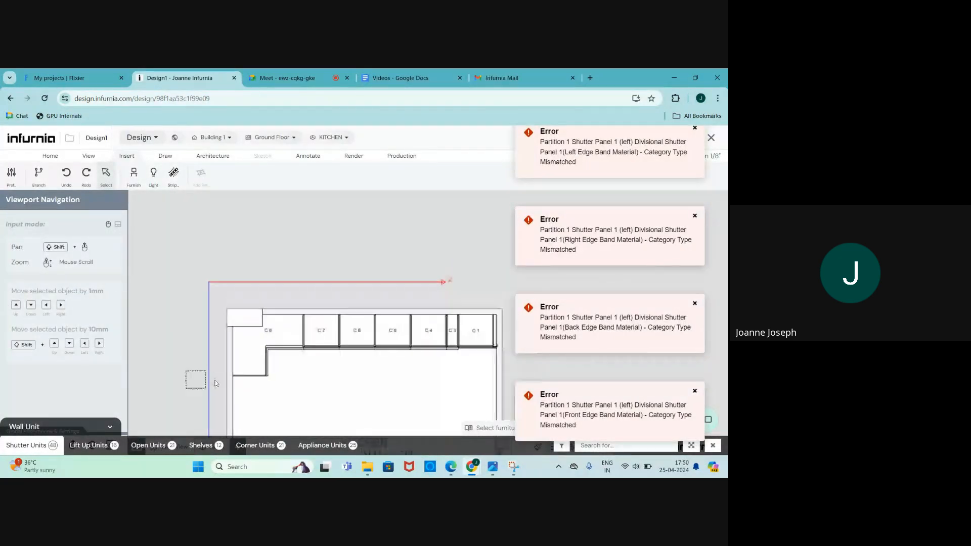
scroll(442, 357, up, 2)
scroll(442, 354, down, 2)
scroll(430, 334, up, 2)
scroll(445, 329, down, 2)
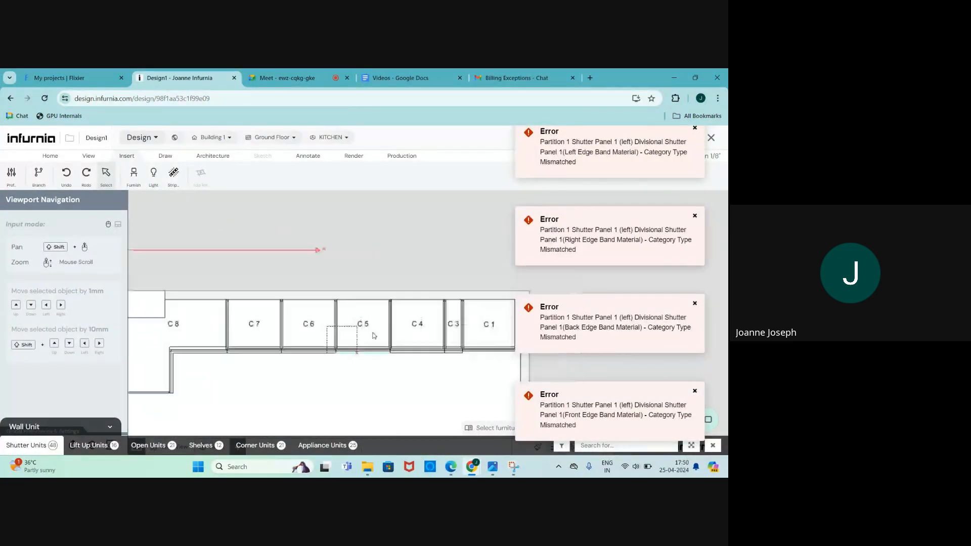
scroll(468, 317, up, 1)
scroll(468, 317, up, 3)
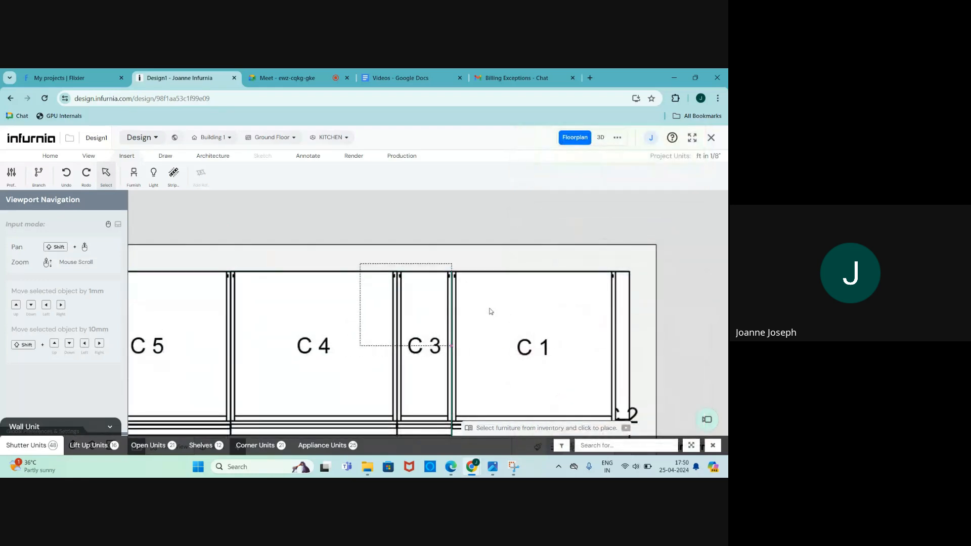
click(491, 321)
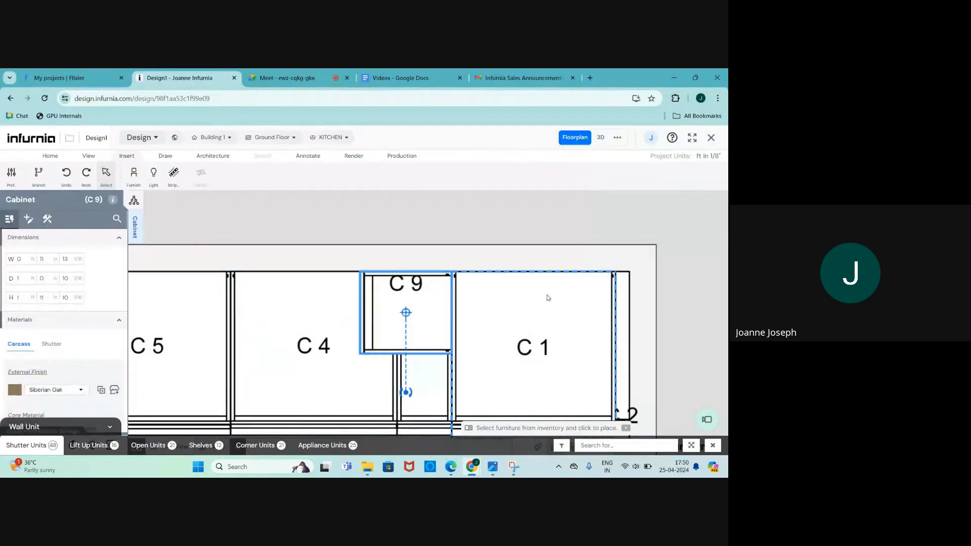
Step: Rotate the new wall cabinet in the 3D view so its shutter faces the front of the kitchen
click(600, 138)
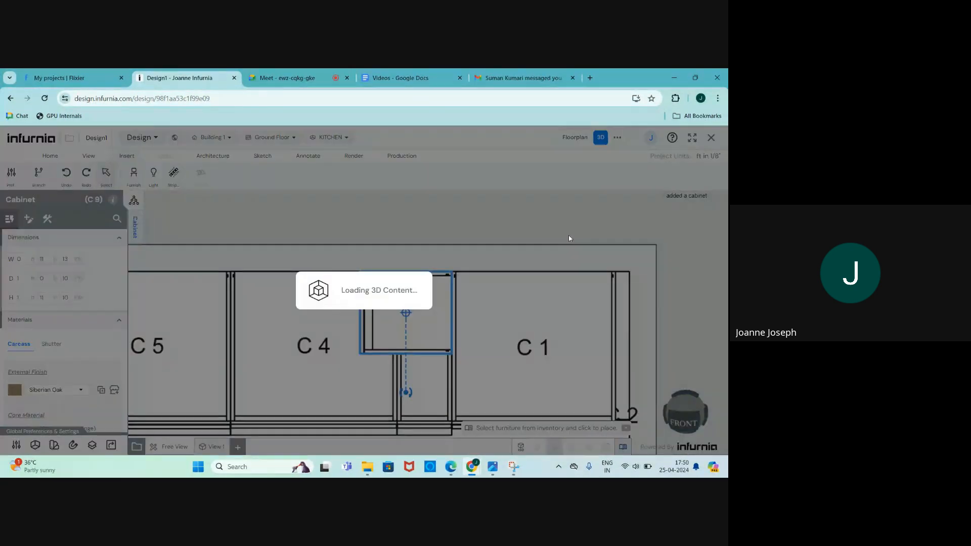
scroll(571, 267, up, 3)
drag(558, 268, 510, 266)
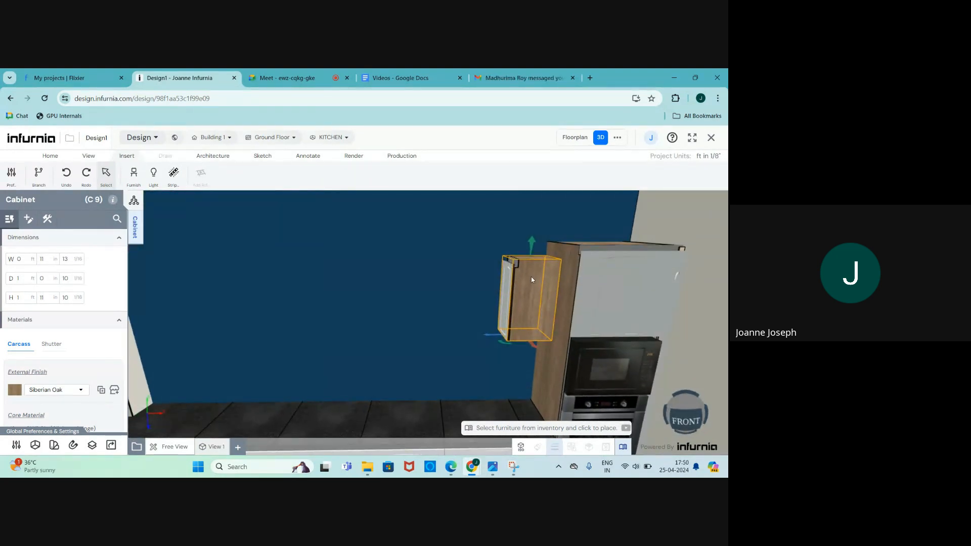
key(space)
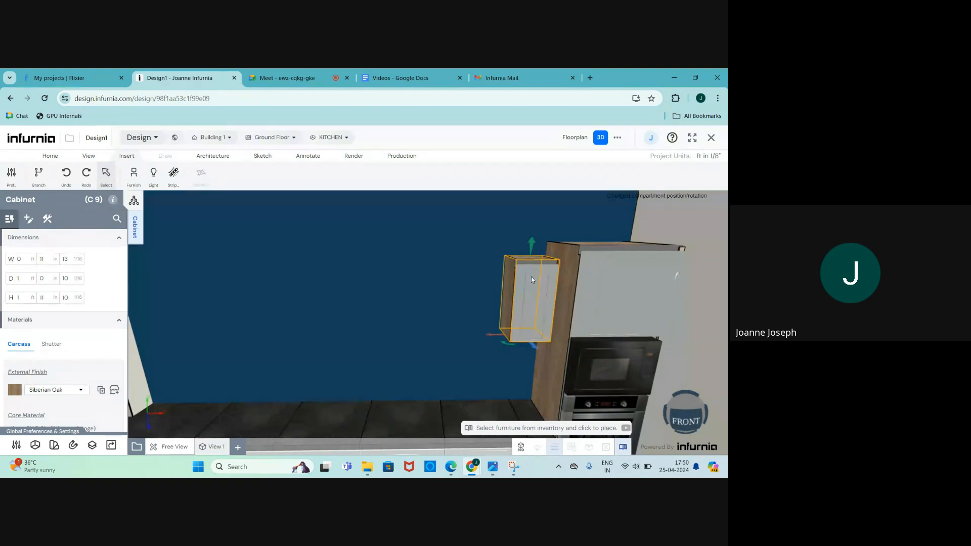
Step: Move the rotated wall cabinet in the floor plan so its back sits flush with the wall beside tall cabinet C 1
click(576, 139)
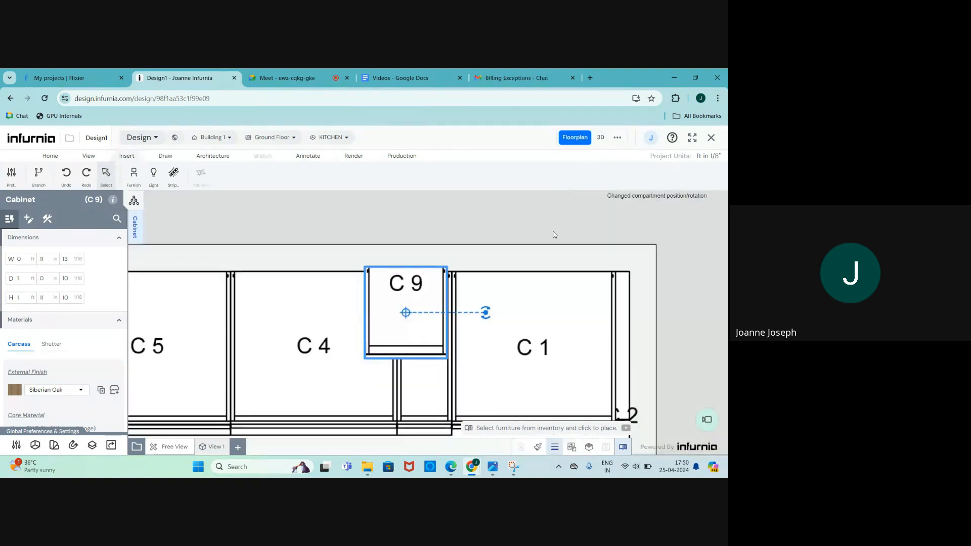
scroll(405, 315, up, 2)
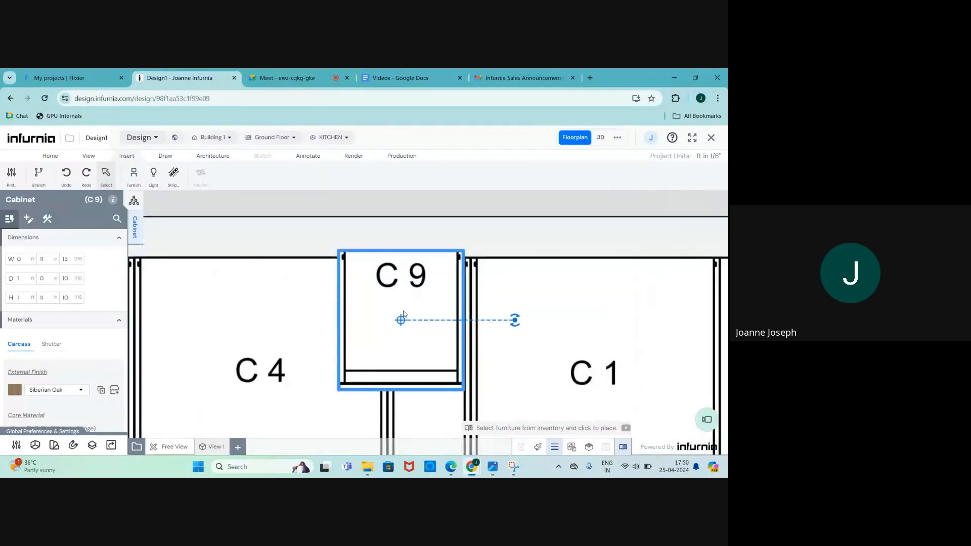
click(404, 318)
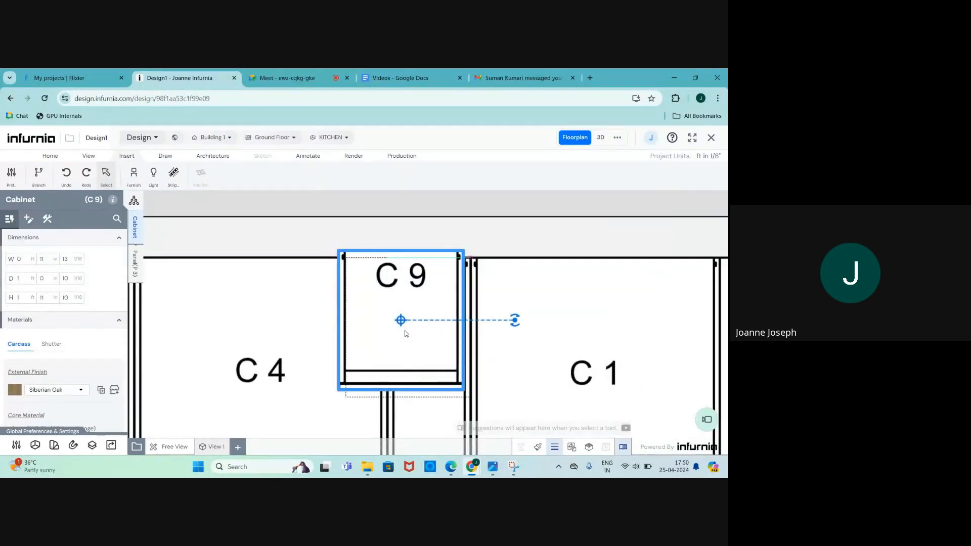
drag(405, 334, 412, 341)
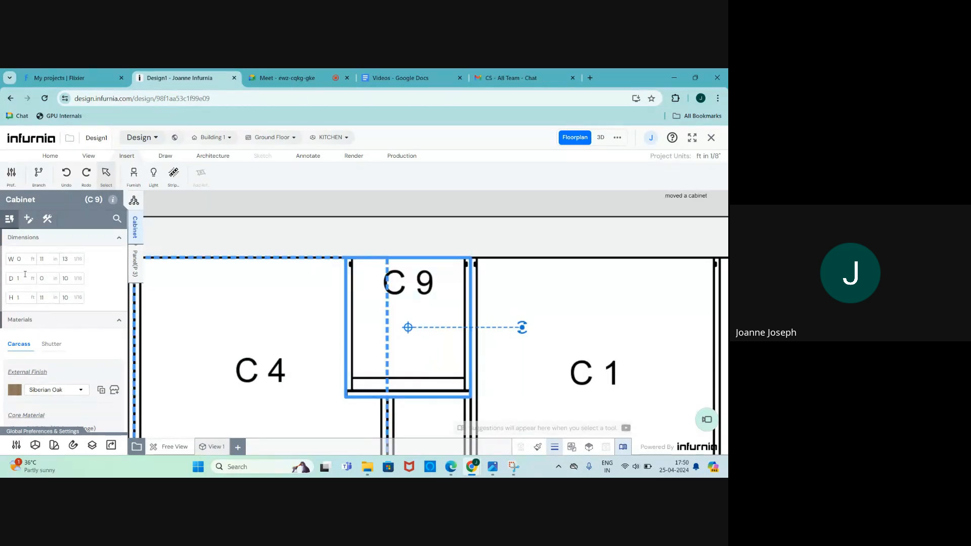
Step: Set the wall cabinet's width to 2 ft 0 in and move it back flush against tall cabinet C 1
click(24, 258)
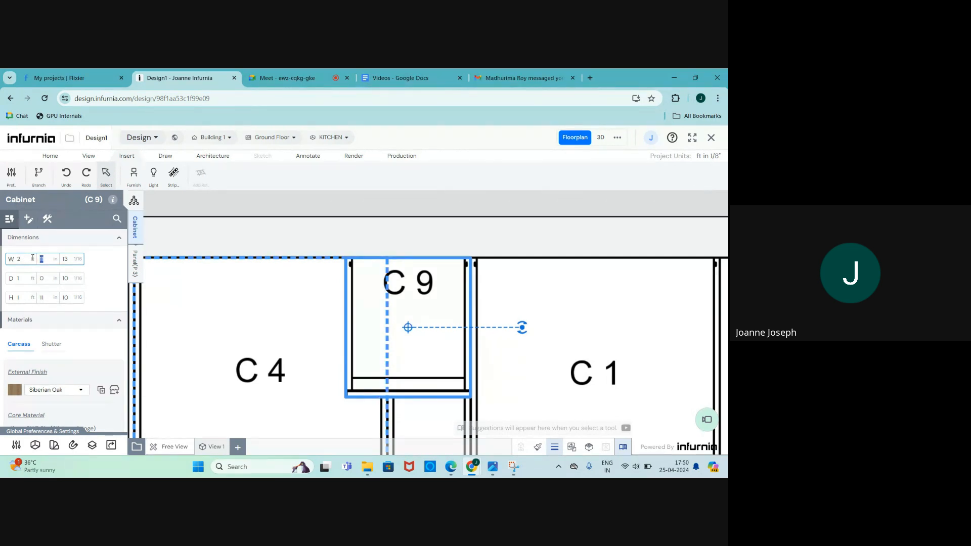
text(0)
click(68, 259)
text(0)
key(Return)
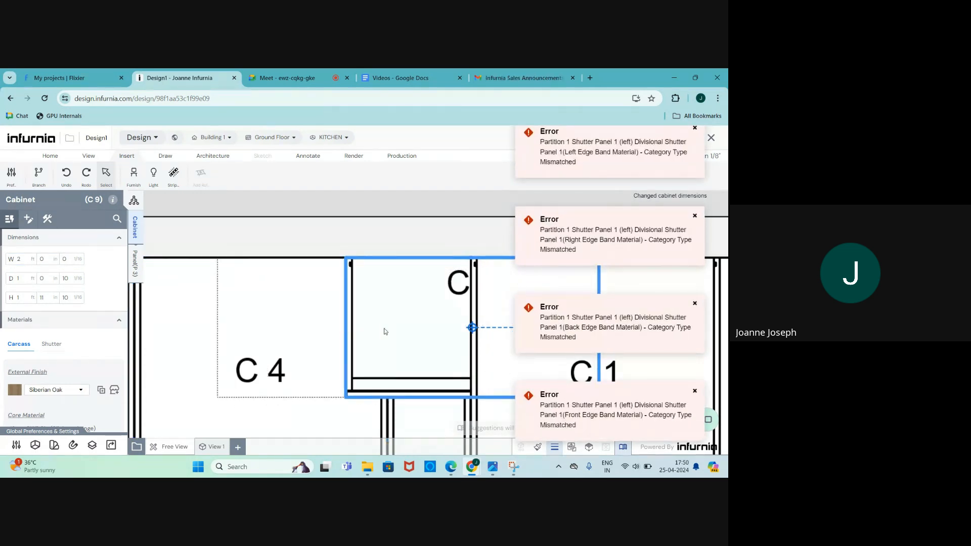
drag(385, 332, 386, 332)
scroll(490, 333, down, 3)
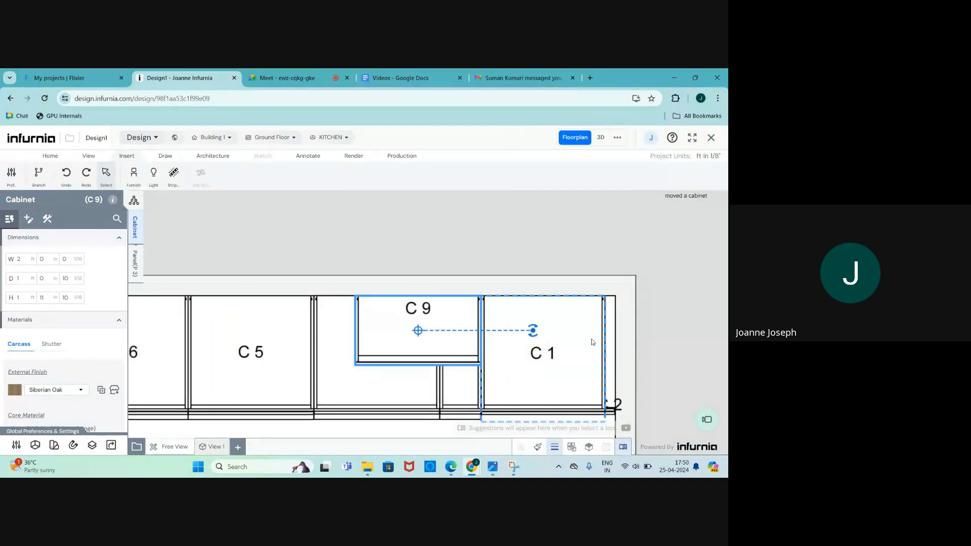
Step: Make four copies of the wall cabinet along the back wall toward C 8 using Copy and Array, Multiply(Straight) Fixed Distance, at 2 ft spacing
scroll(276, 342, down, 3)
scroll(275, 343, up, 4)
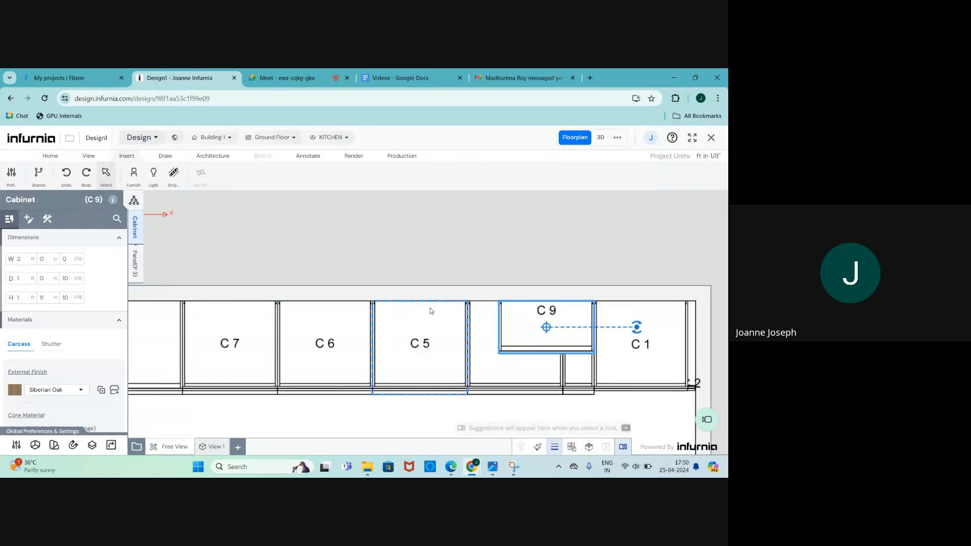
text(COPY)
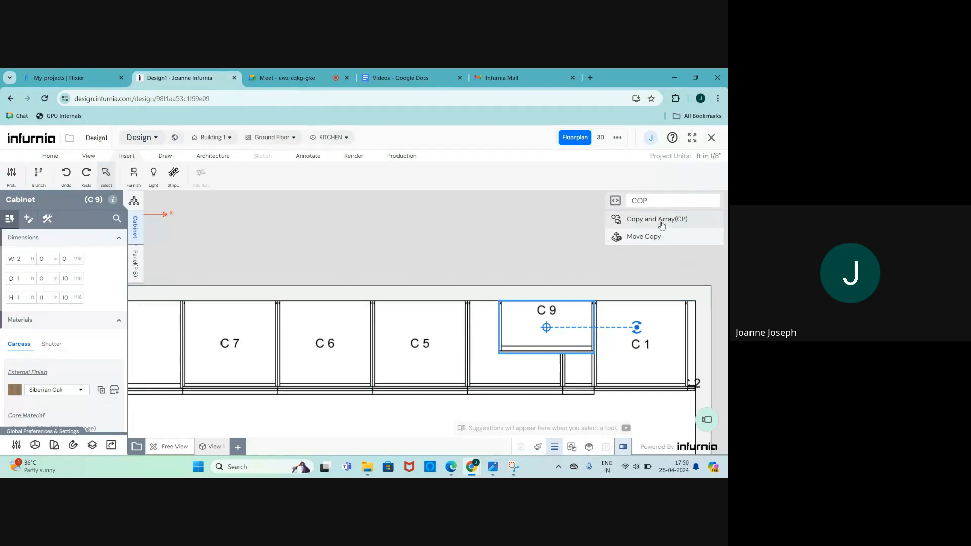
key(Return)
click(95, 223)
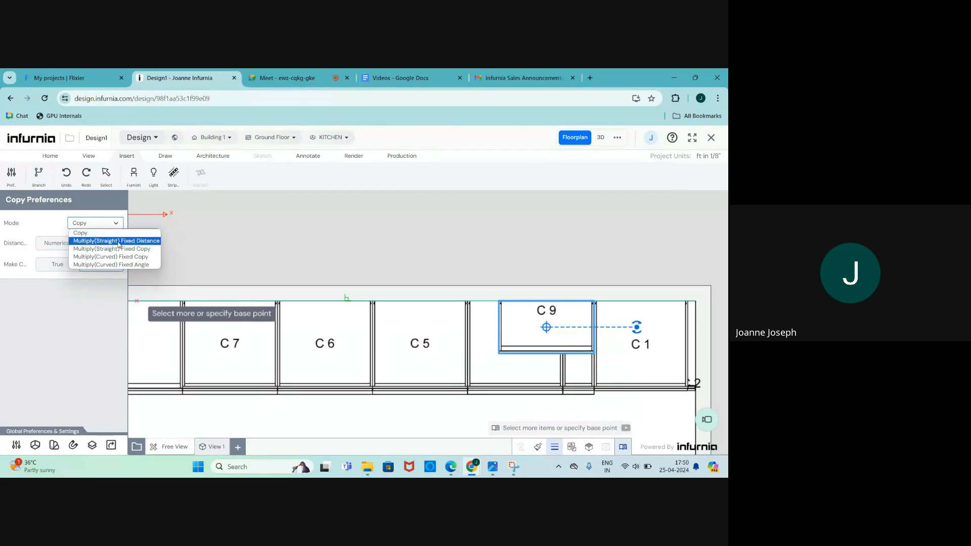
click(118, 240)
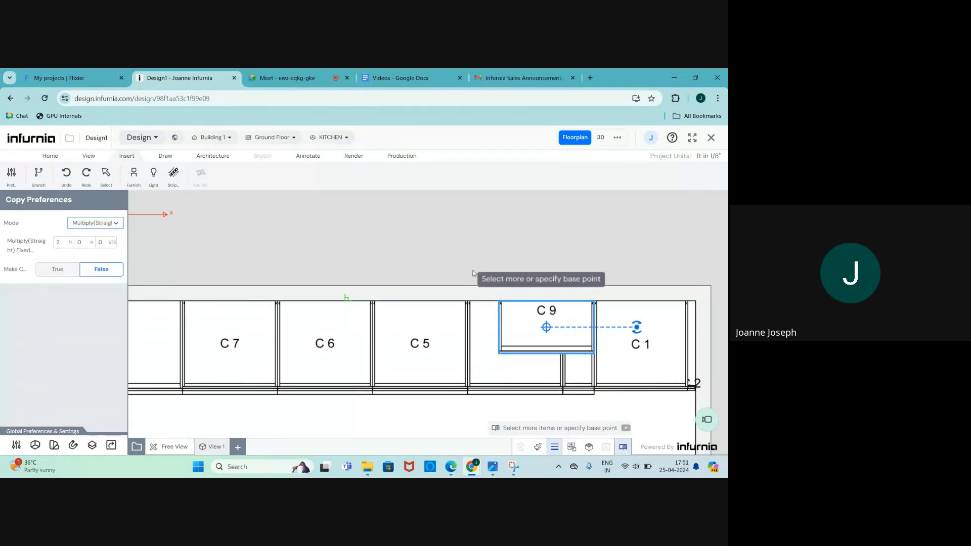
scroll(490, 289, up, 3)
scroll(646, 317, up, 2)
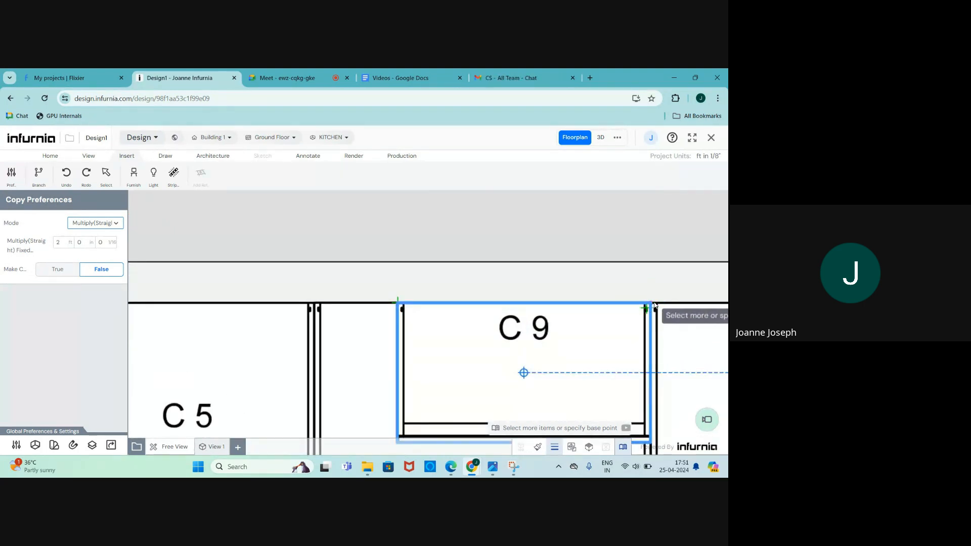
click(653, 307)
scroll(650, 305, down, 4)
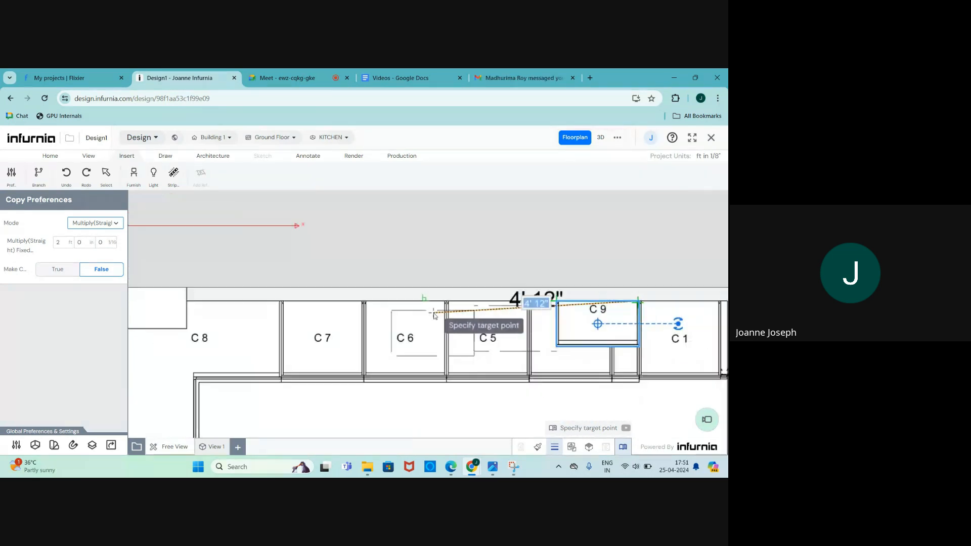
scroll(434, 315, down, 2)
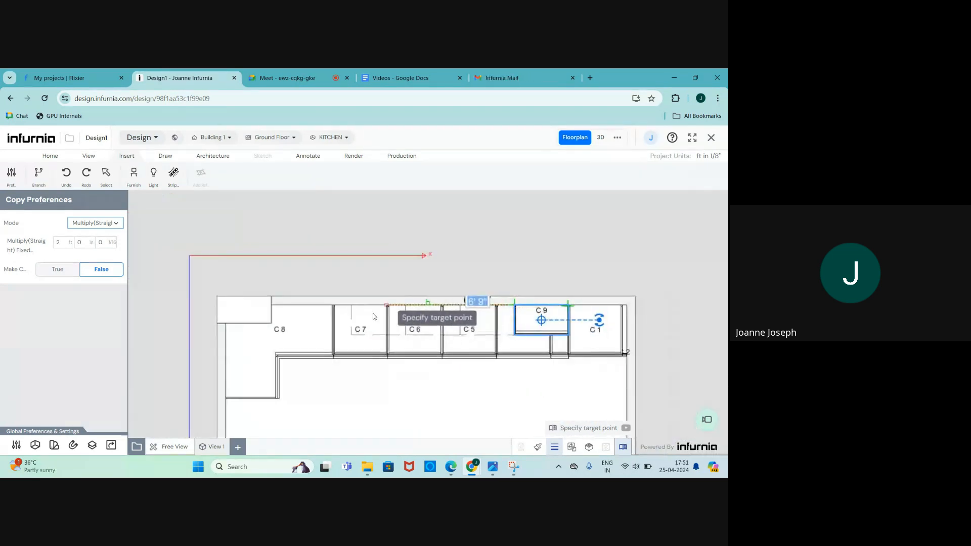
click(298, 319)
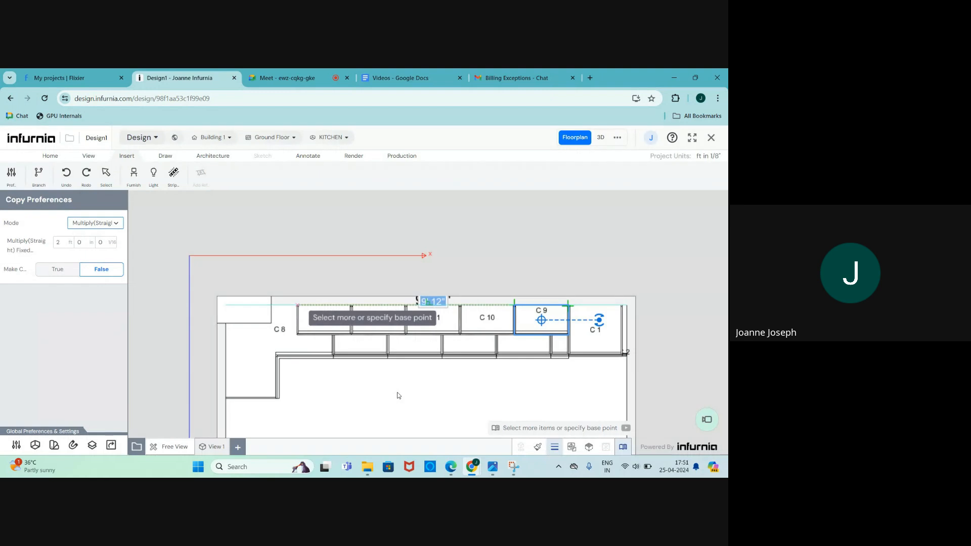
key(Escape)
Step: Set the height of the tall oven cabinet to 7 ft in the 3D view
click(600, 137)
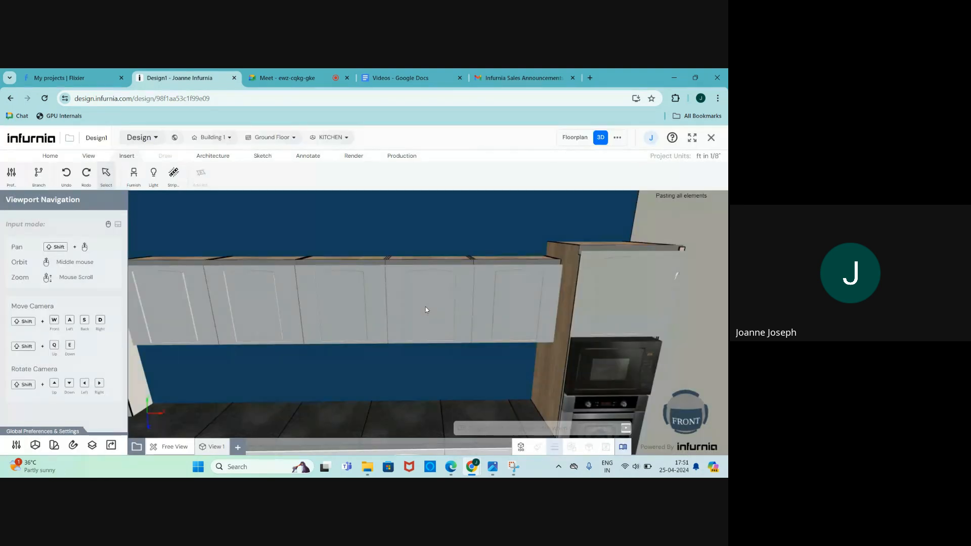
scroll(425, 309, down, 5)
middle_drag(373, 321, 434, 303)
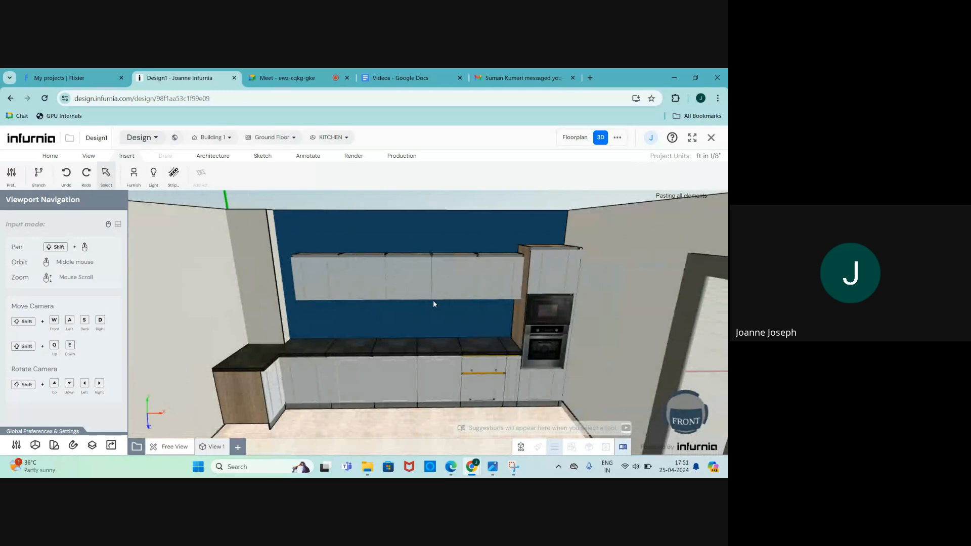
scroll(418, 293, up, 5)
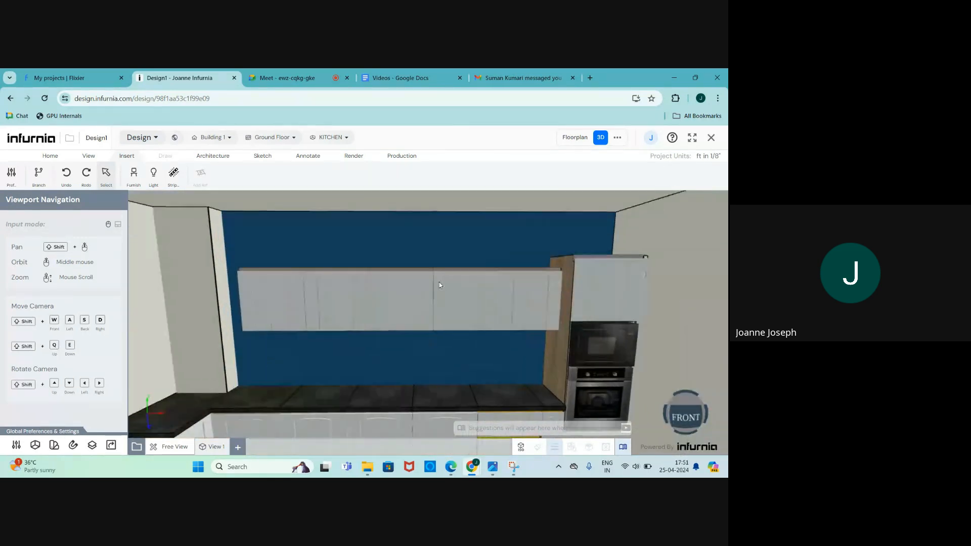
scroll(628, 250, up, 3)
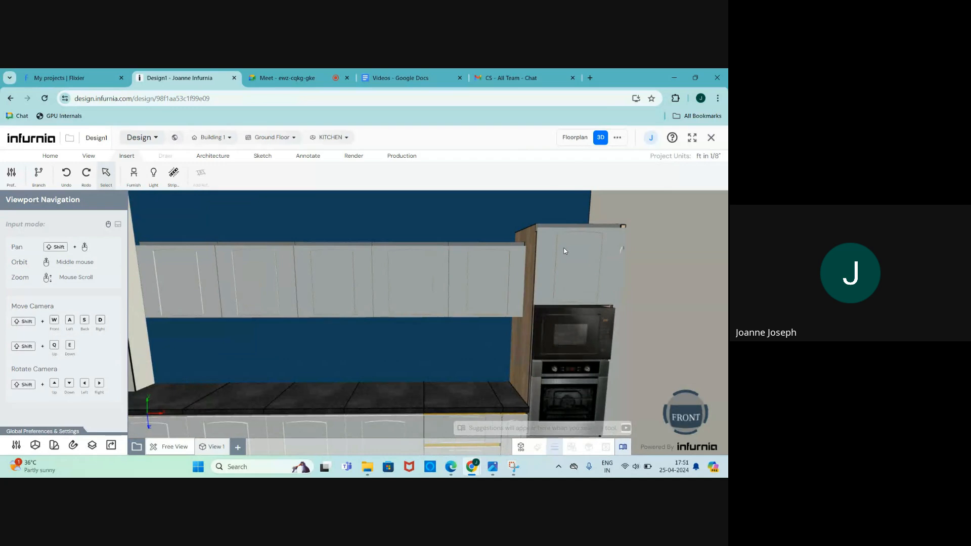
click(565, 252)
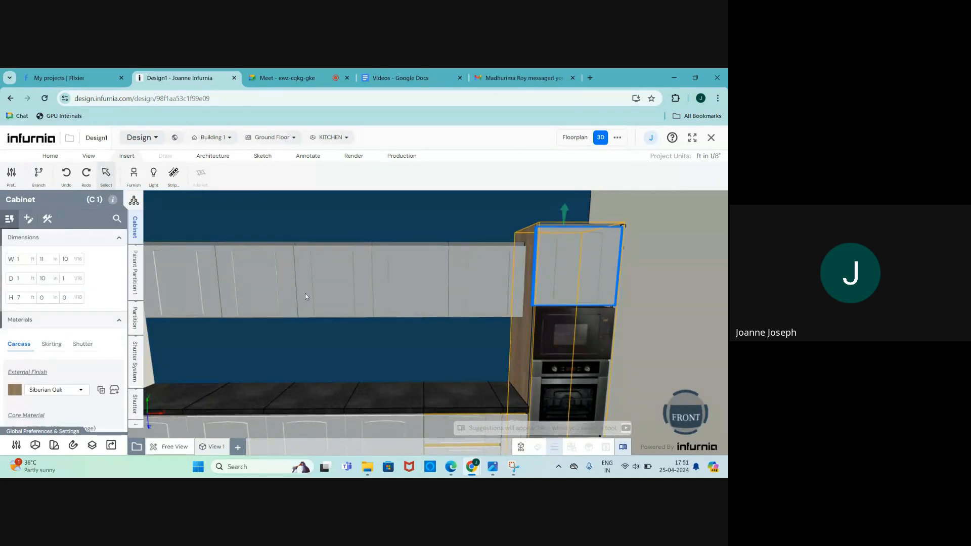
click(24, 298)
scroll(503, 253, down, 2)
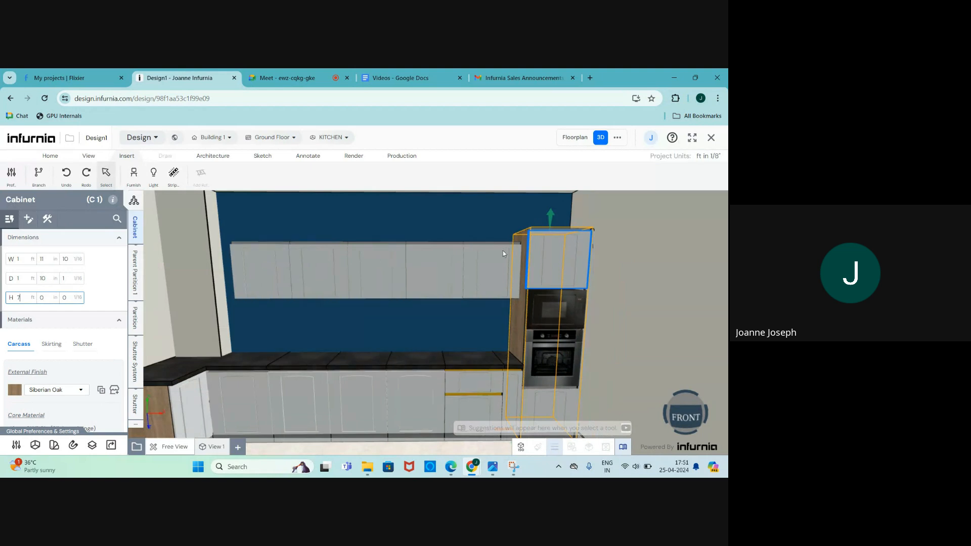
key(Return)
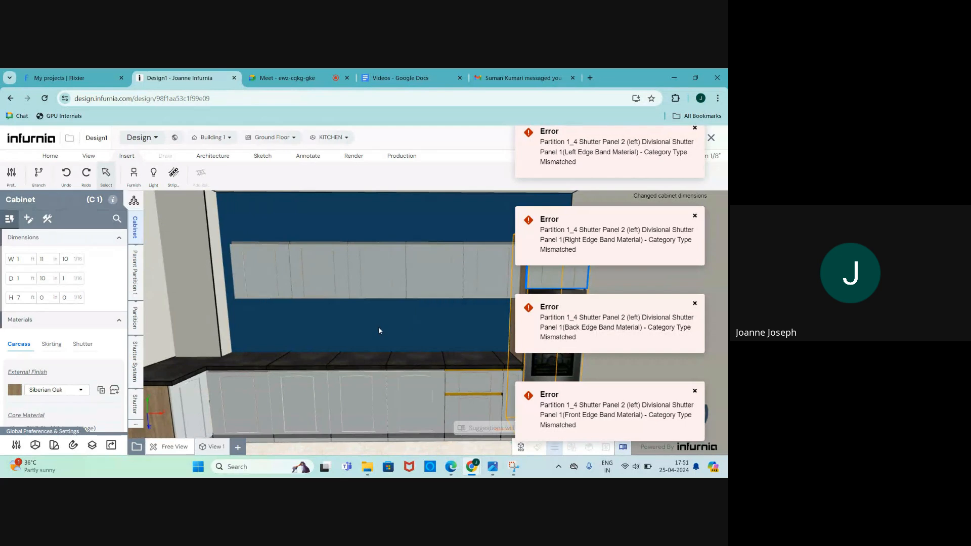
Step: Switch to the Google Meet call, mute the participant whose microphone is open for everyone, and return to the Infurnia design
click(291, 71)
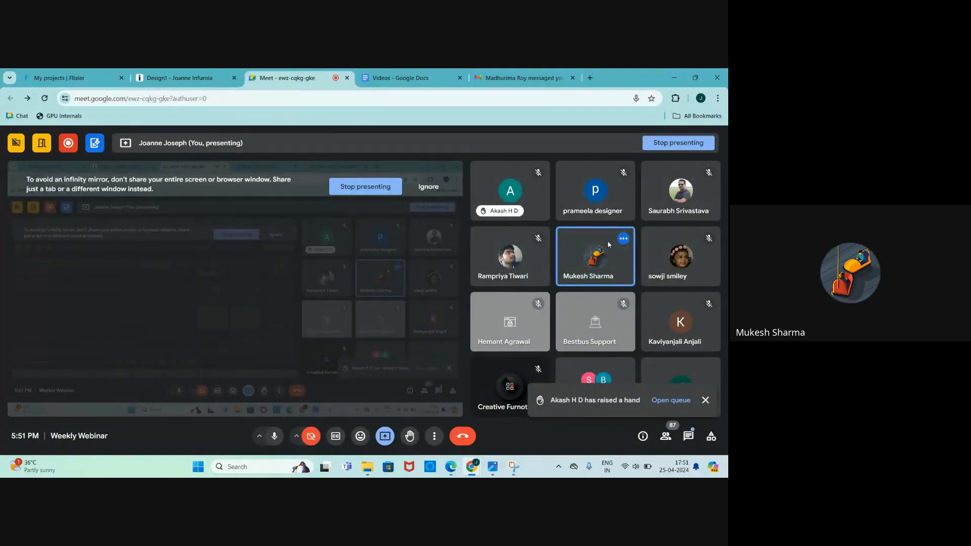
click(576, 257)
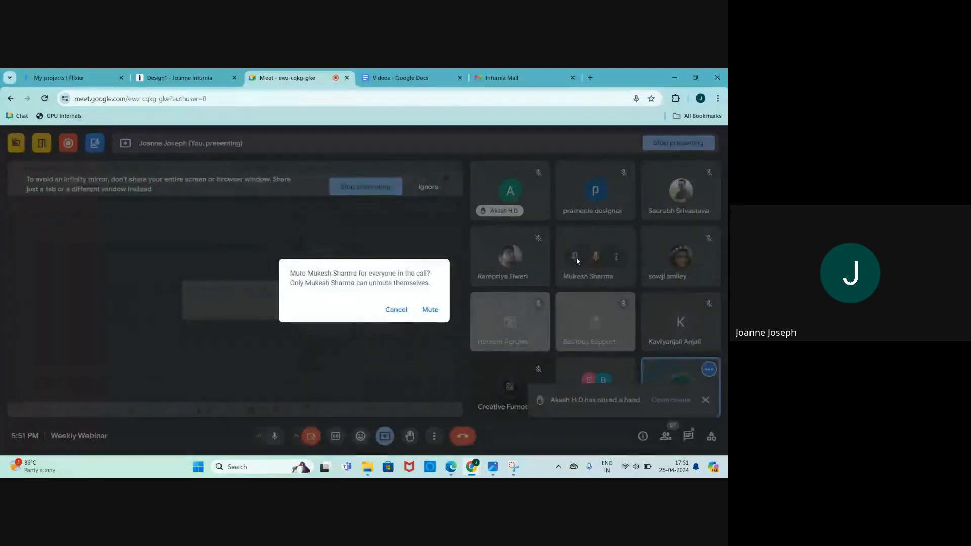
click(430, 310)
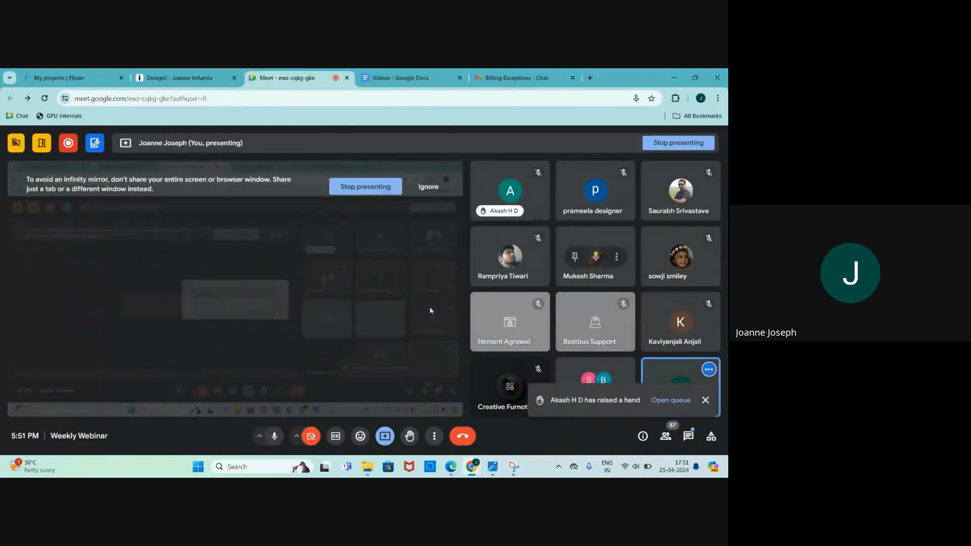
click(160, 71)
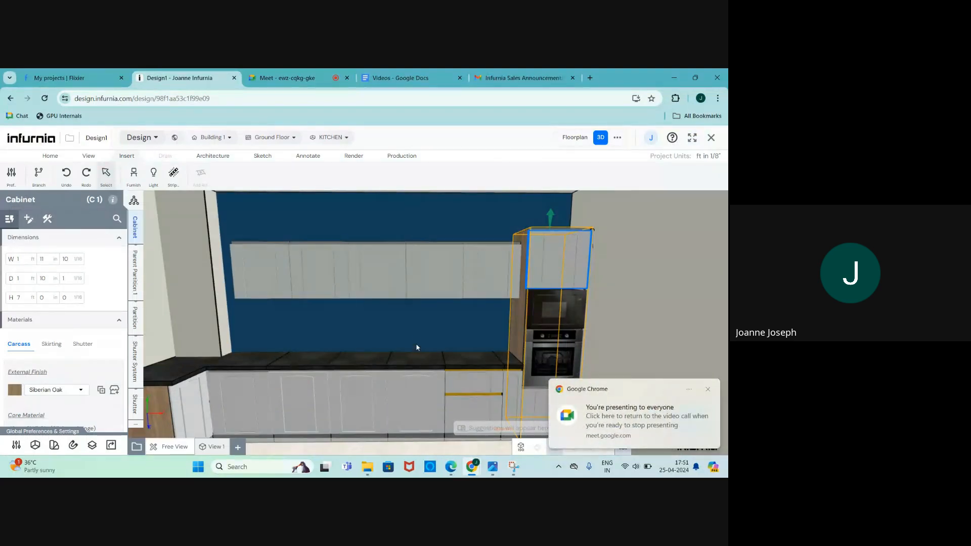
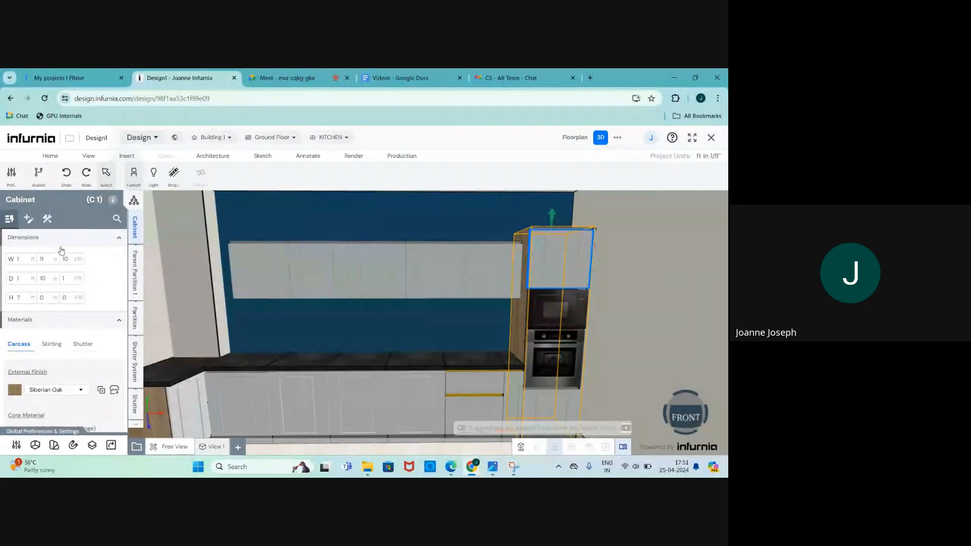
Step: Insert a Two Shelves wall unit on the back wall below wall cabinet C 13, above the countertop
click(133, 174)
click(46, 236)
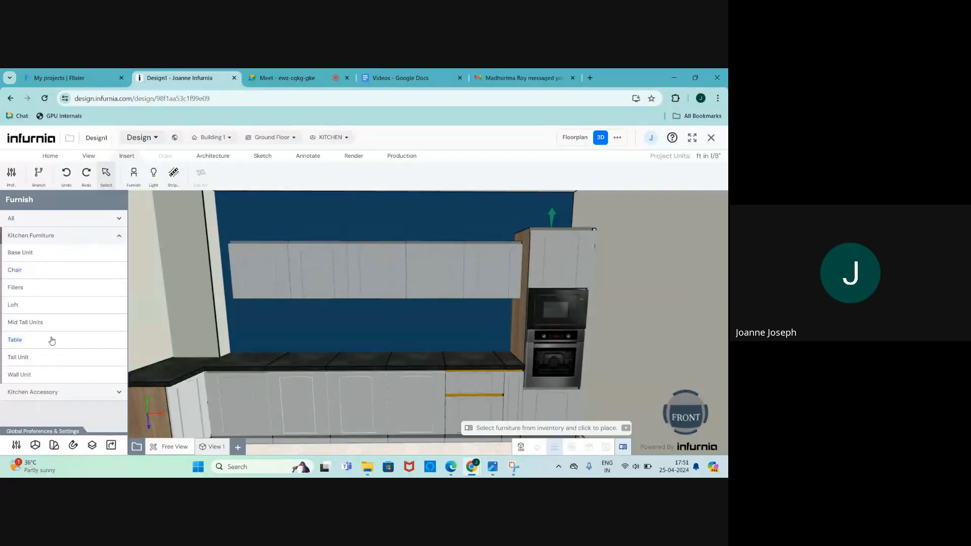
click(19, 375)
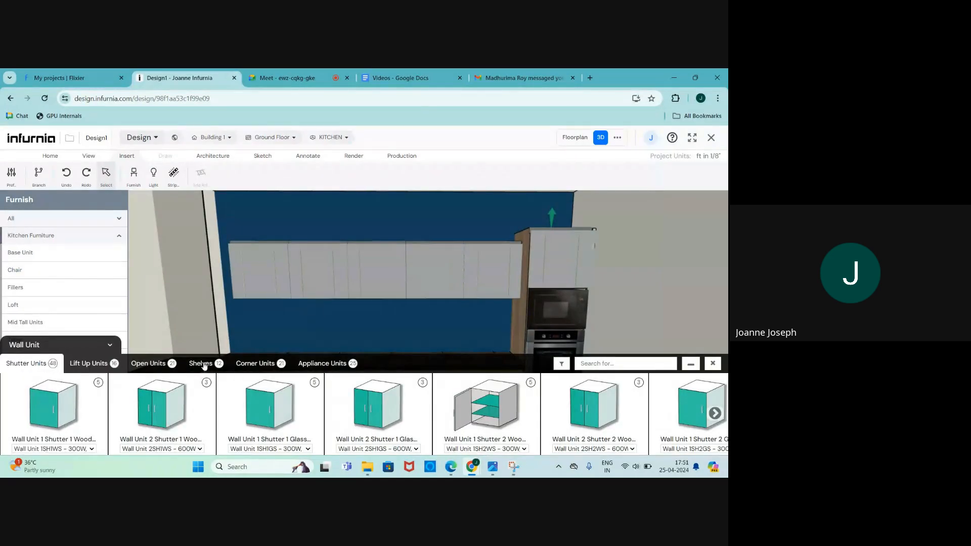
click(204, 364)
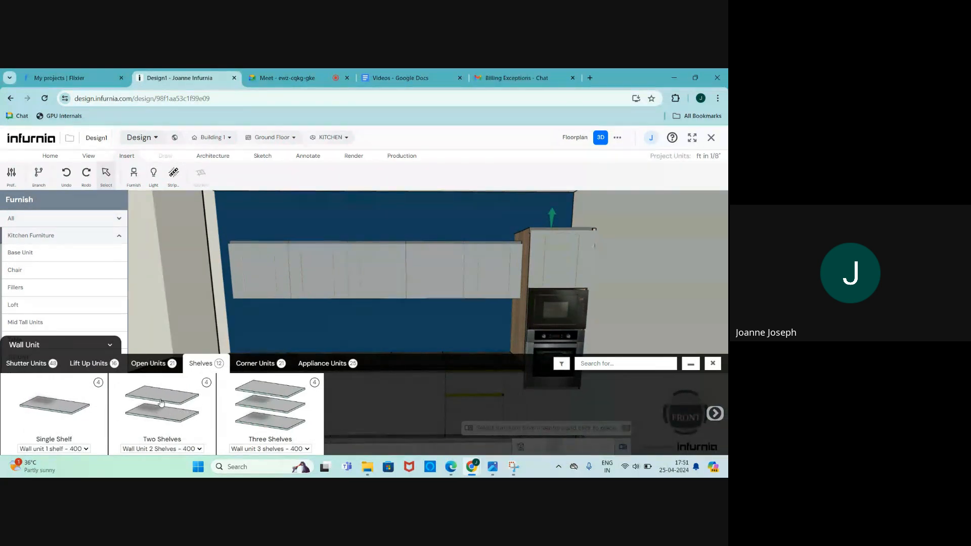
click(160, 403)
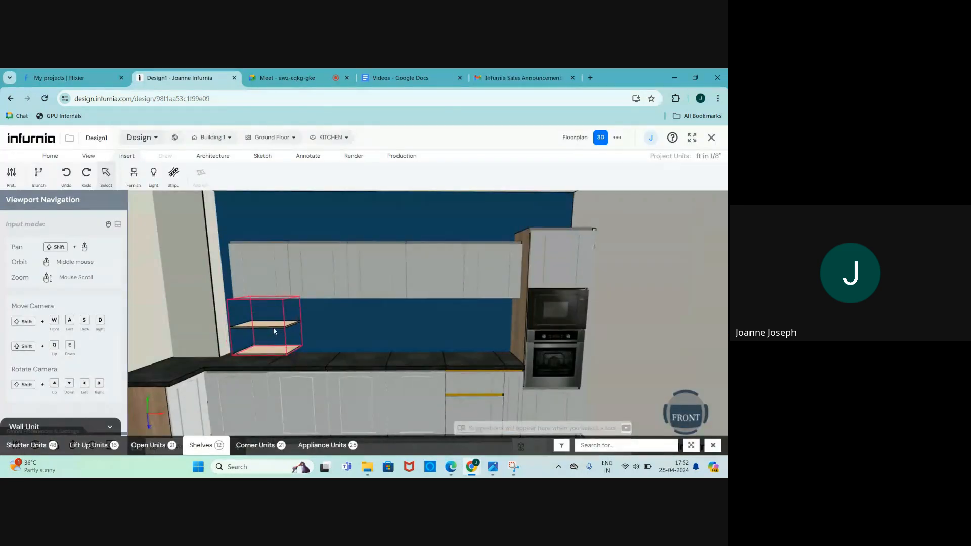
scroll(274, 327, up, 1)
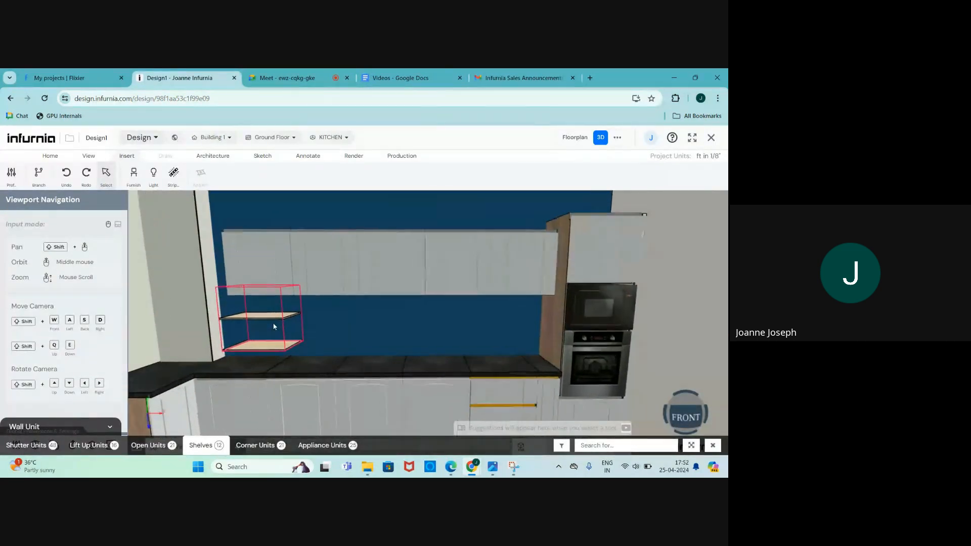
scroll(275, 326, up, 1)
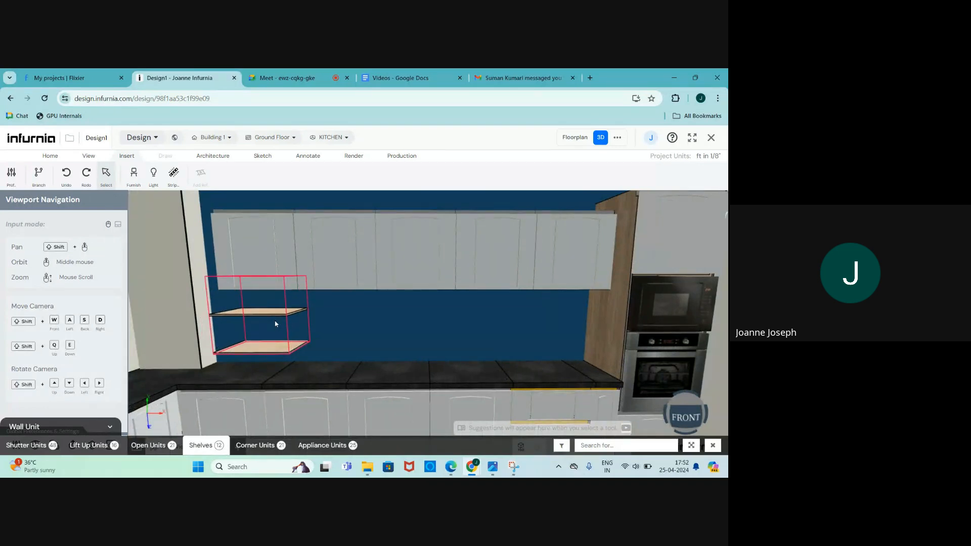
click(249, 347)
mouse_move(283, 338)
middle_down()
mouse_move(325, 330)
mouse_move(303, 342)
mouse_move(272, 339)
middle_up()
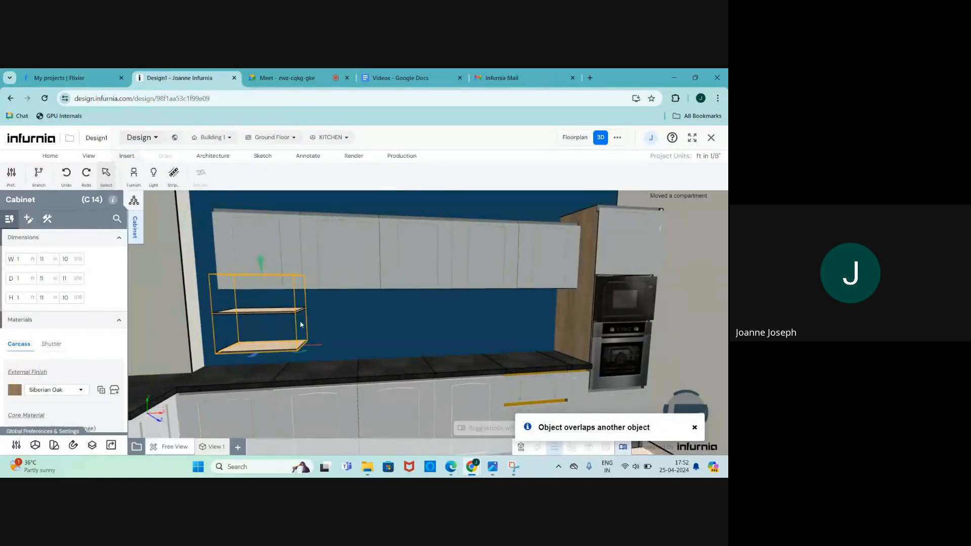
Step: Check the shelf unit's position against the back wall and cabinet C 13 in the floor plan, and return to 3D
click(575, 137)
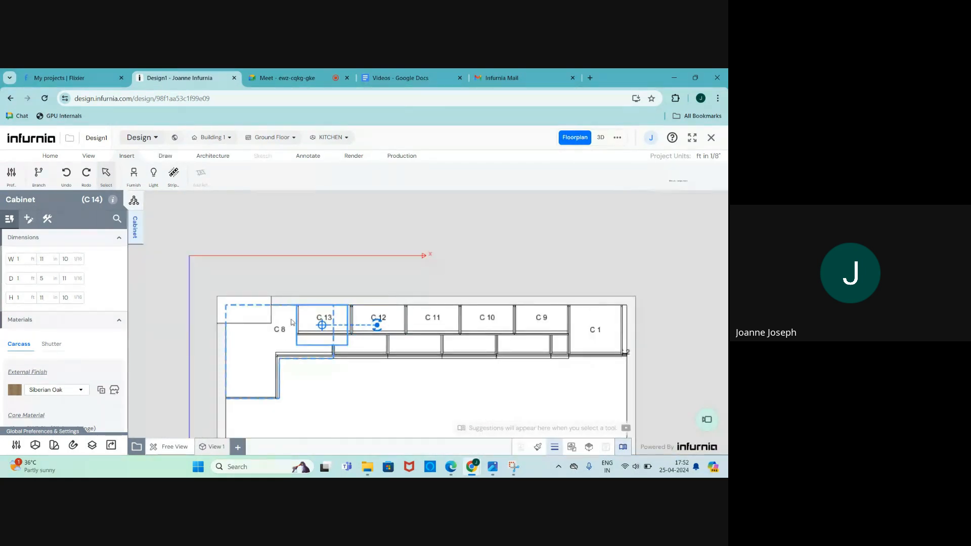
scroll(292, 322, up, 5)
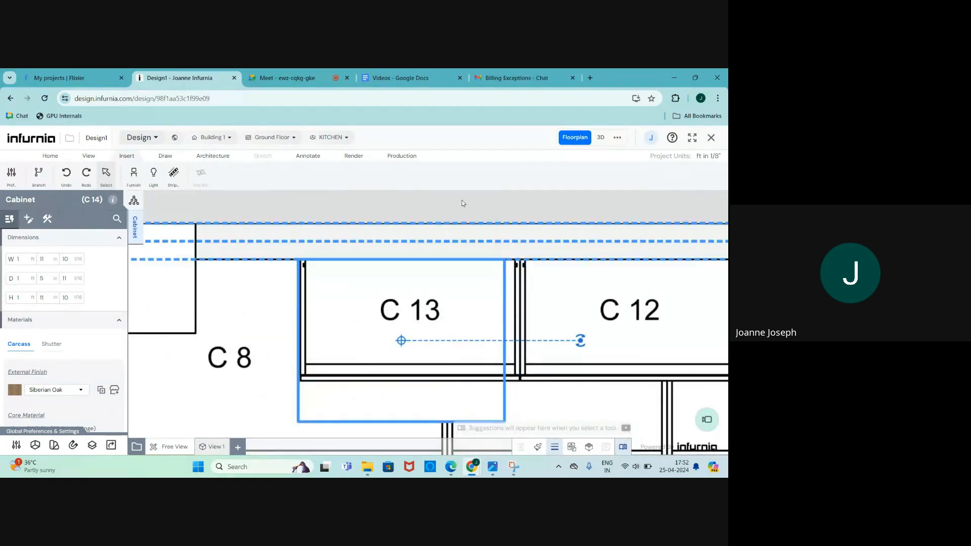
click(601, 138)
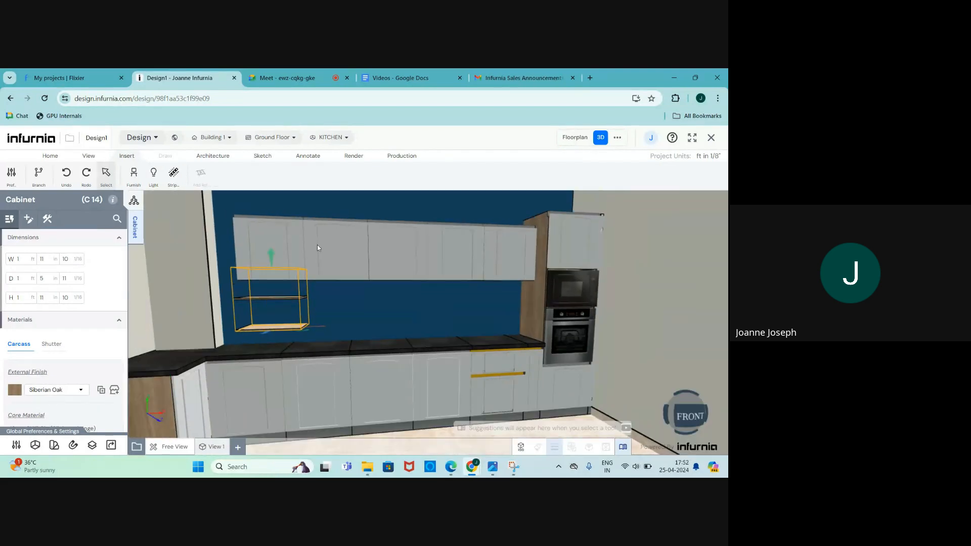
click(389, 324)
Step: Set the end panel depth of wall cabinet C 13 to Carcass Depth With Shutter
scroll(389, 324, down, 4)
scroll(287, 273, up, 5)
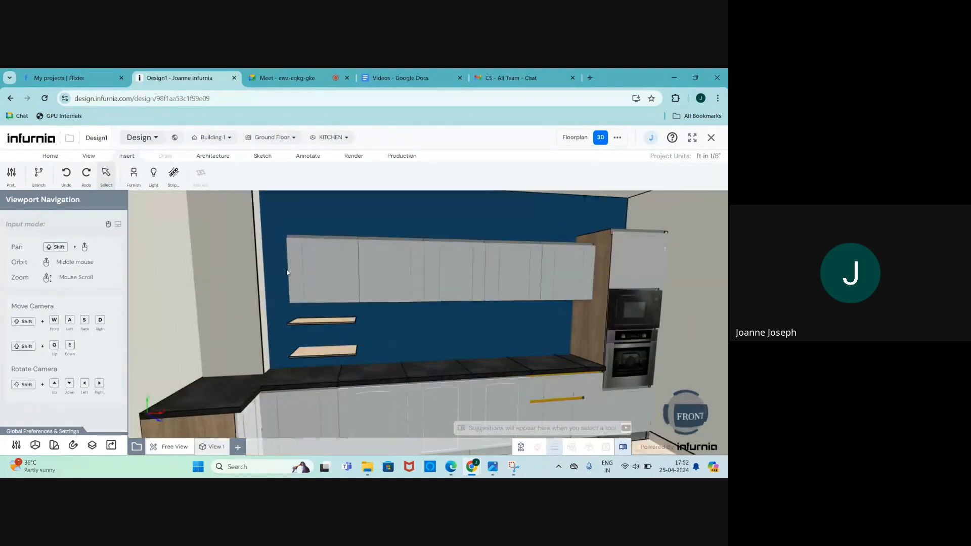
middle_drag(289, 271, 371, 280)
scroll(349, 259, up, 3)
scroll(367, 273, up, 2)
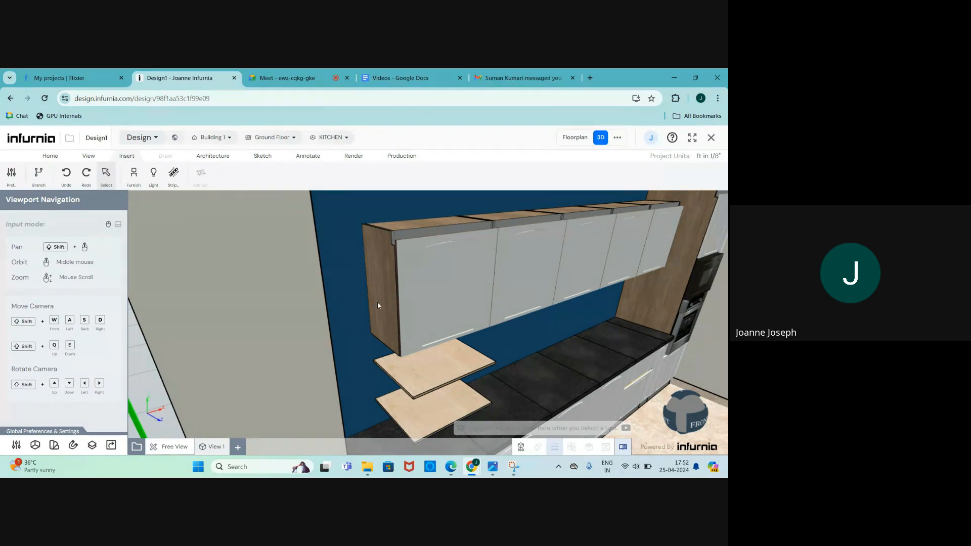
scroll(375, 300, down, 2)
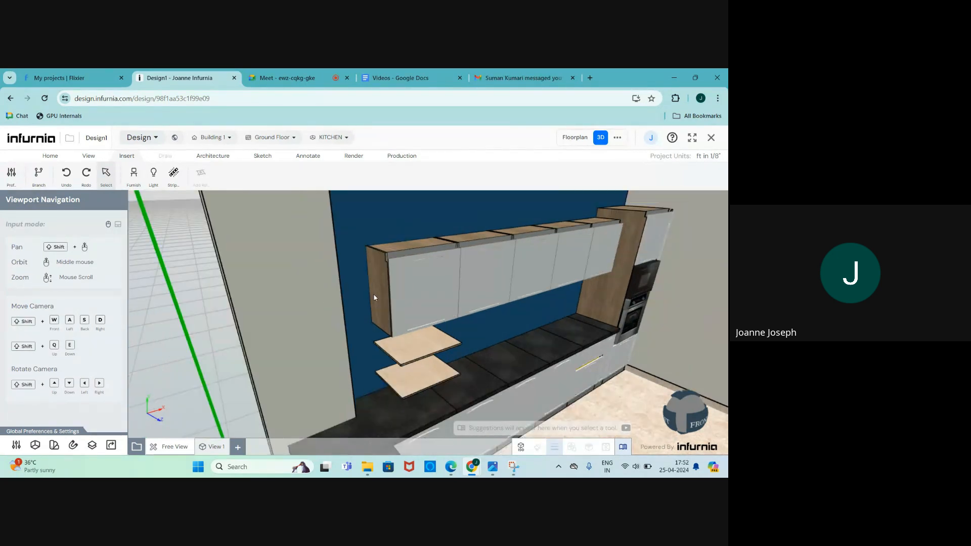
scroll(367, 298, up, 2)
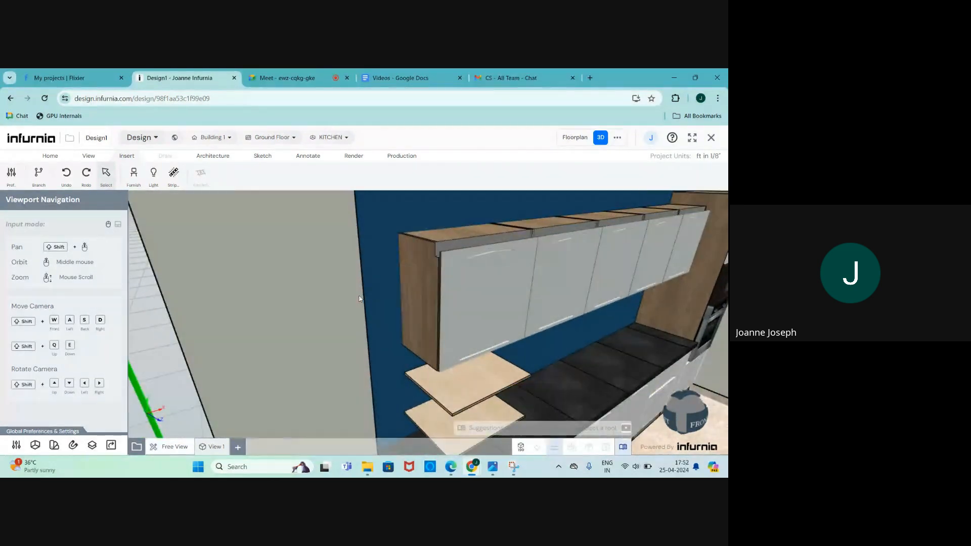
scroll(379, 300, down, 1)
scroll(399, 303, up, 2)
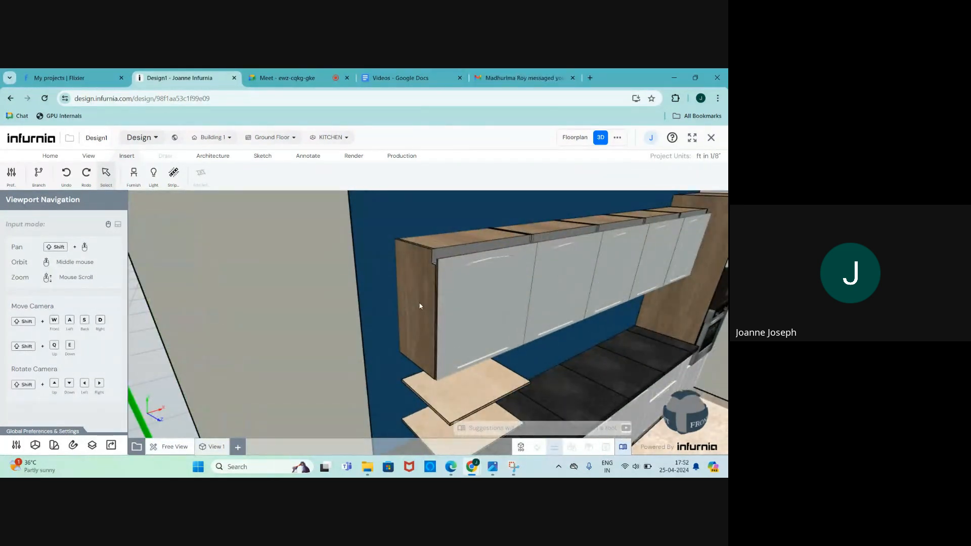
click(419, 306)
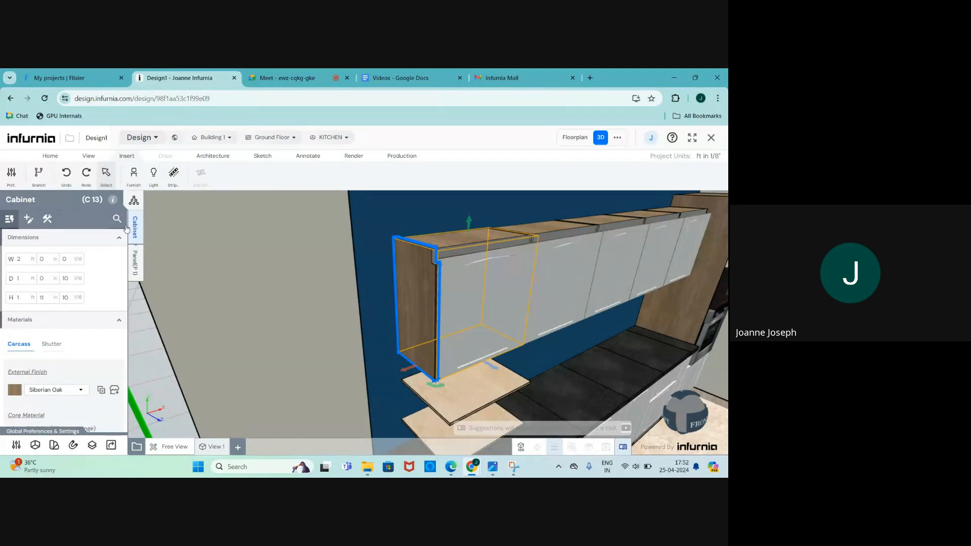
click(48, 220)
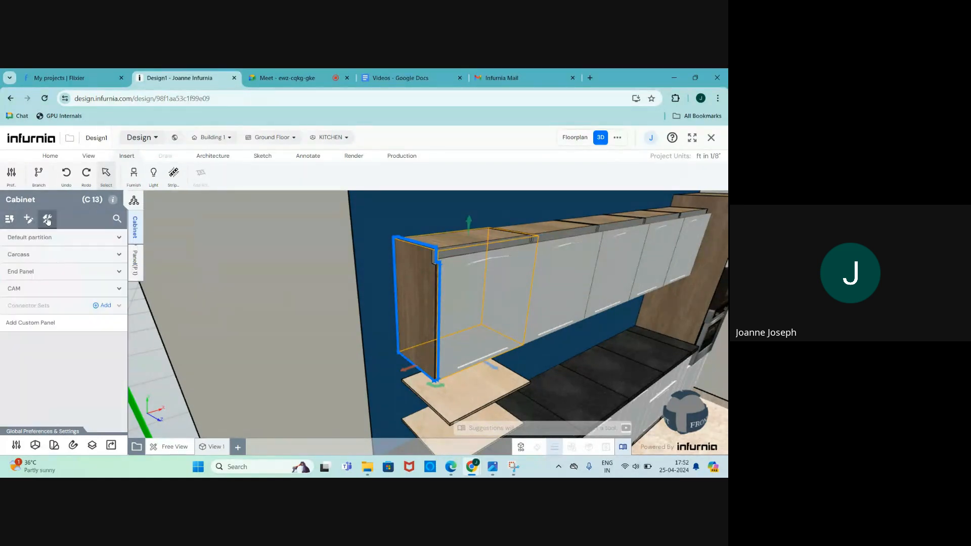
click(33, 272)
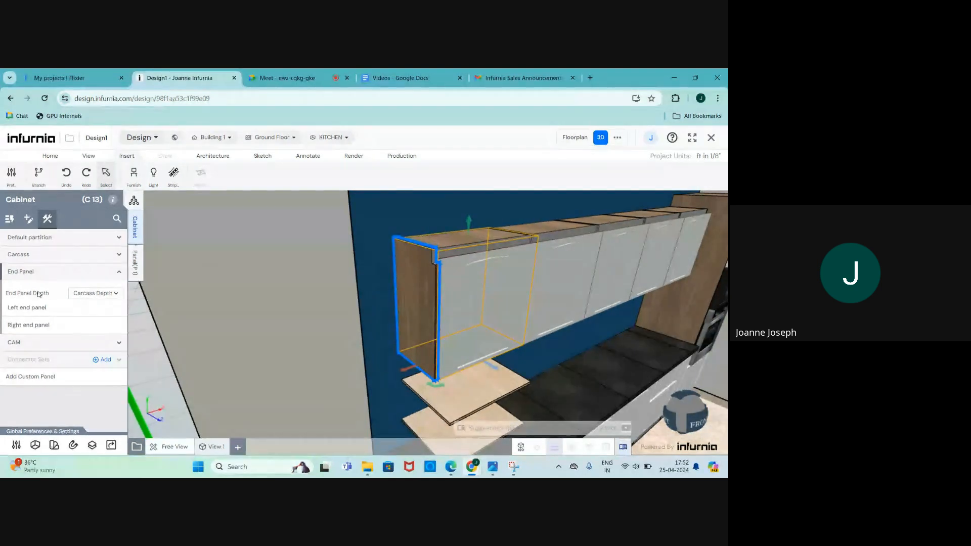
click(100, 296)
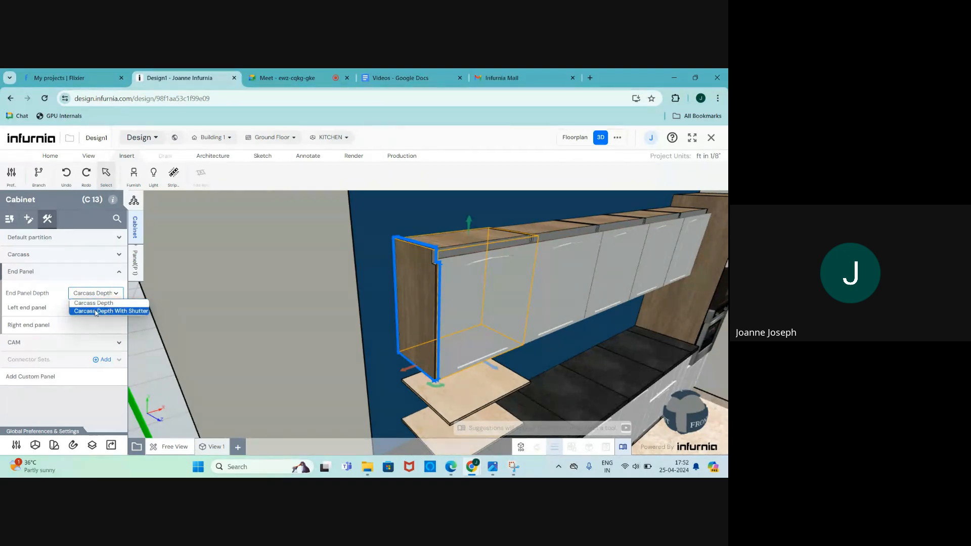
click(96, 311)
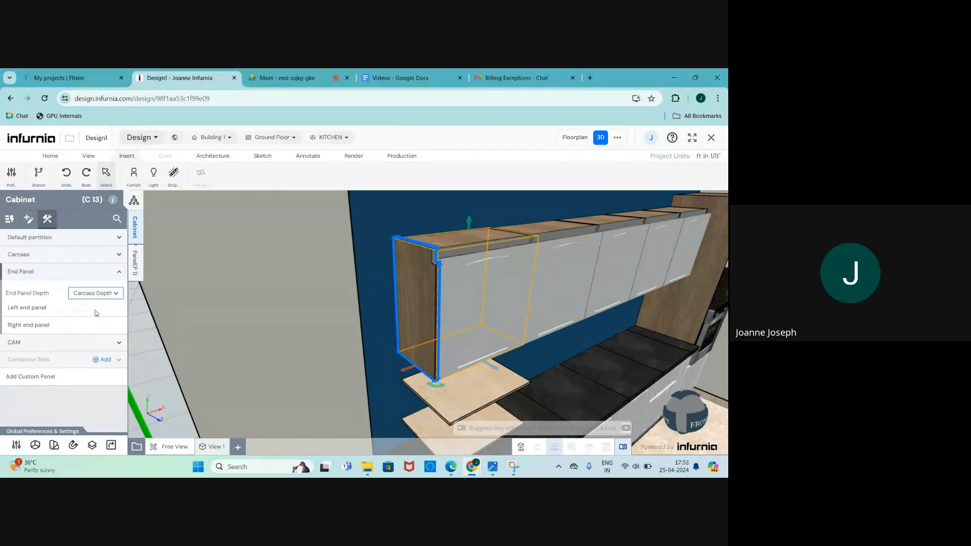
Step: Add a left end panel to wall cabinet C 13, removing and re-adding it to compare the exposed side
click(26, 308)
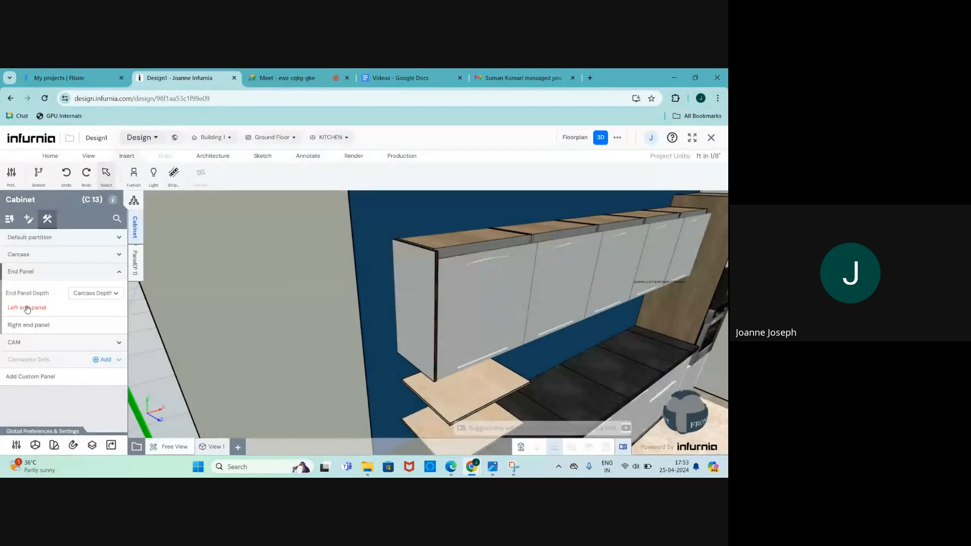
scroll(494, 299, up, 3)
middle_drag(375, 302, 346, 262)
scroll(379, 308, down, 2)
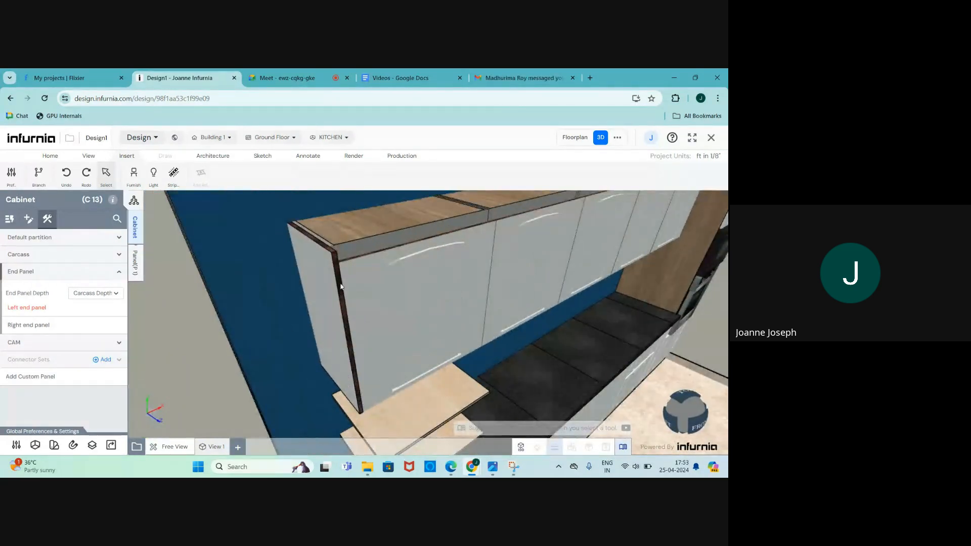
scroll(341, 286, up, 2)
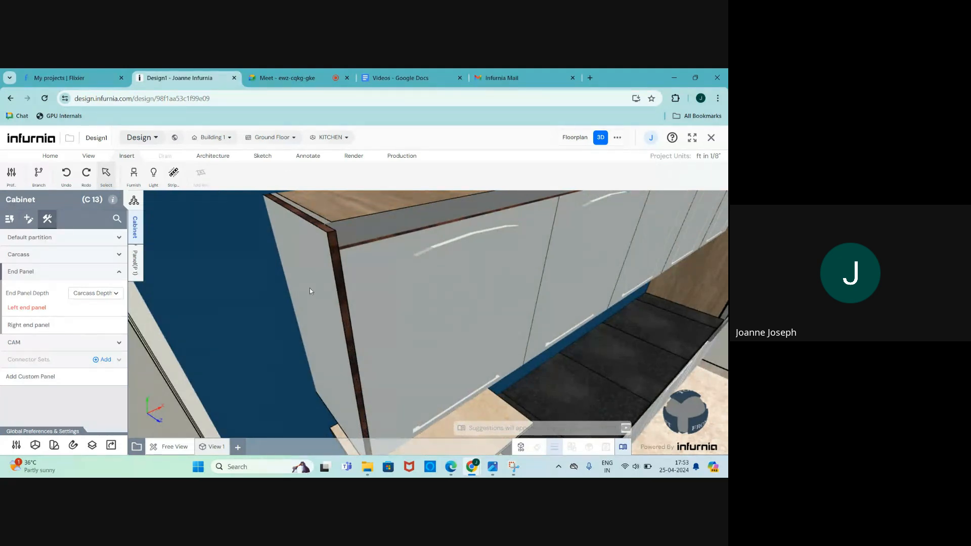
click(27, 308)
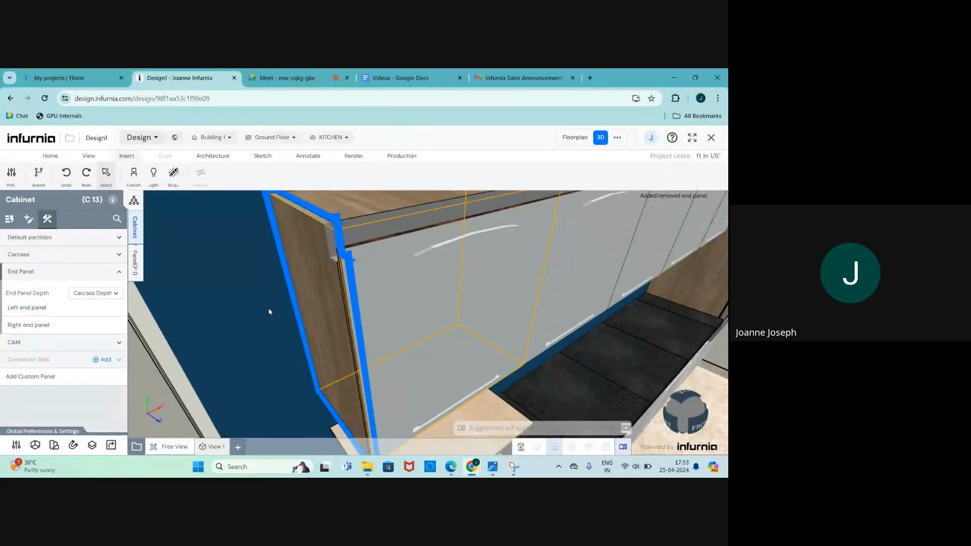
click(20, 309)
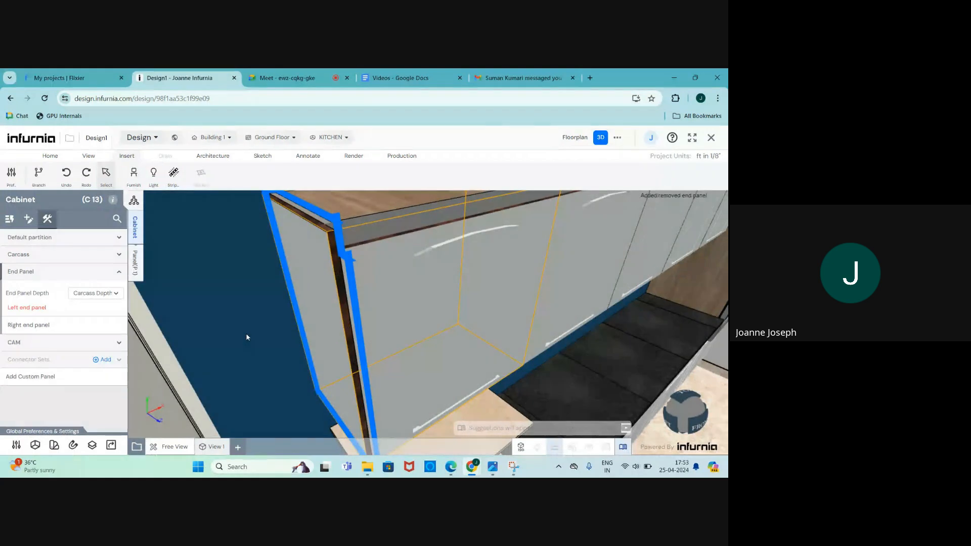
click(246, 337)
Step: Examine the wall cabinets, the new end panel and the shelves from several angles and distances in the 3D view
scroll(363, 297, down, 5)
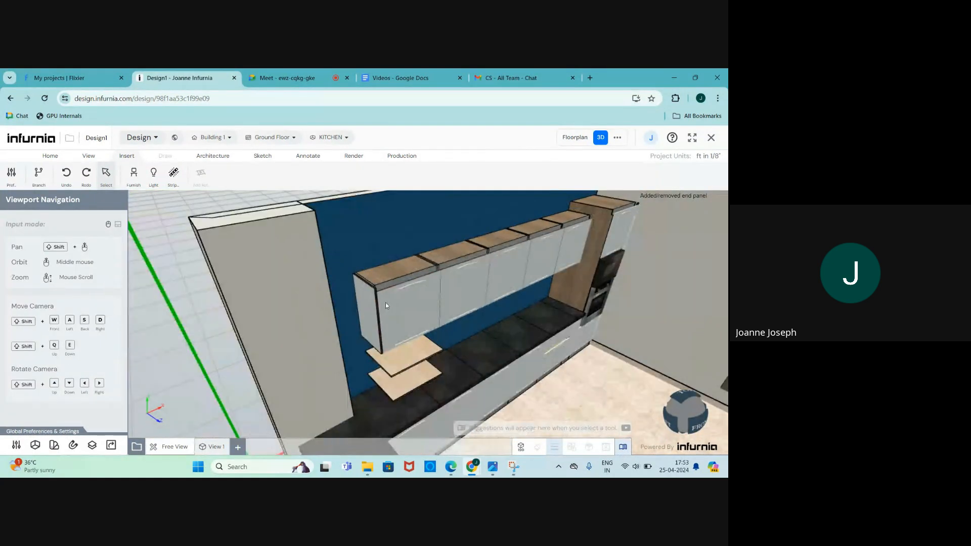
scroll(367, 299, up, 2)
middle_drag(367, 298, 349, 292)
scroll(307, 250, down, 5)
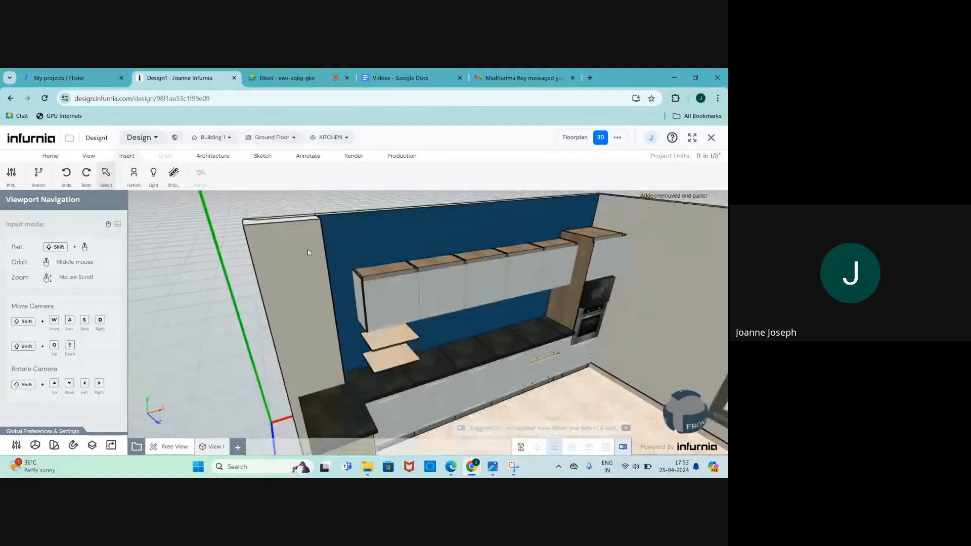
scroll(386, 301, down, 1)
scroll(456, 346, up, 2)
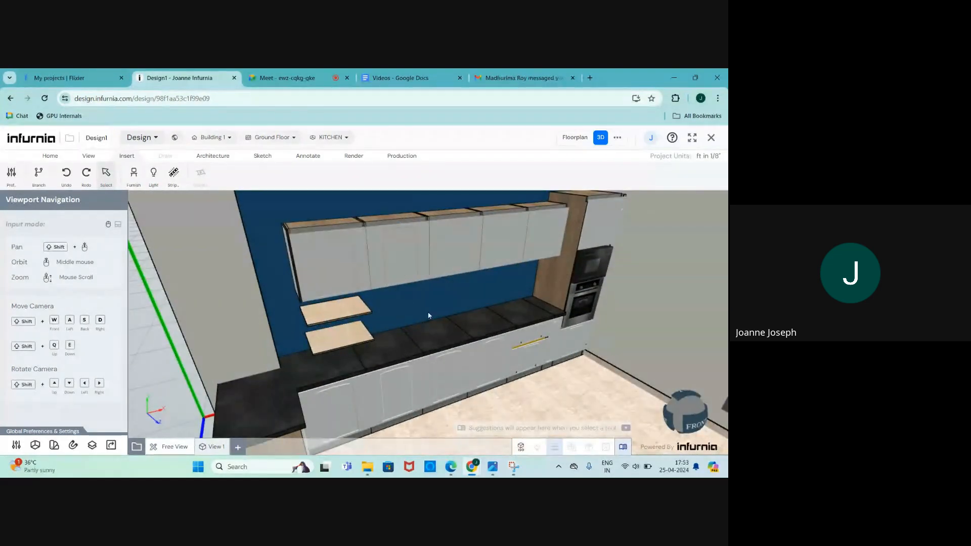
scroll(429, 316, up, 1)
middle_drag(399, 293, 360, 328)
scroll(370, 276, down, 3)
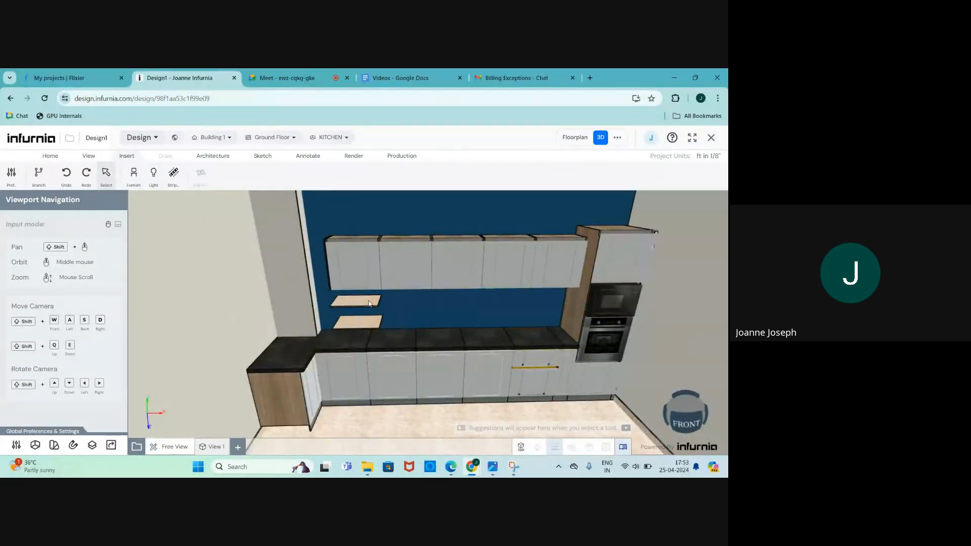
scroll(375, 269, down, 3)
scroll(375, 306, up, 3)
scroll(402, 278, down, 2)
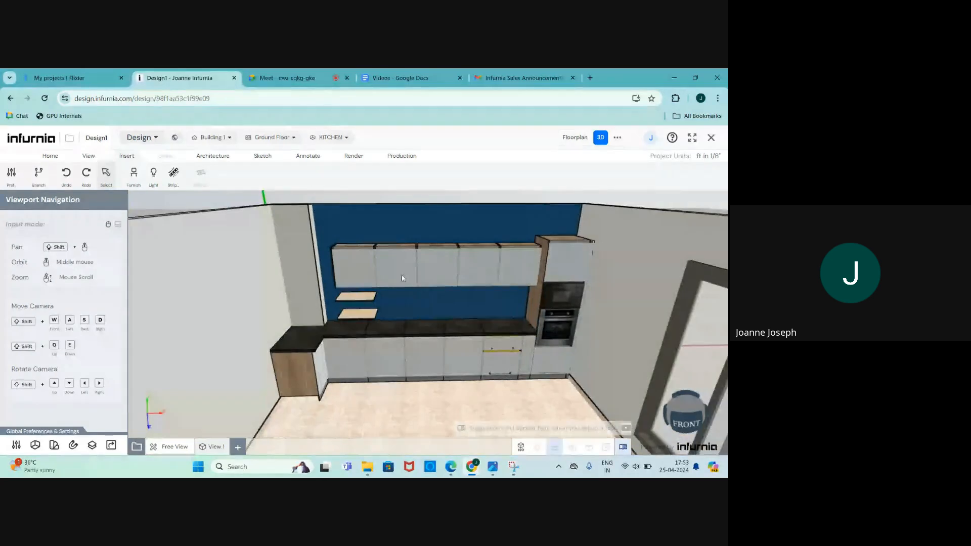
Step: Examine the wall cabinet row, its closed shutters and the base units beside the oven unit in the 3D view
scroll(399, 273, down, 2)
scroll(457, 334, up, 4)
scroll(457, 334, down, 1)
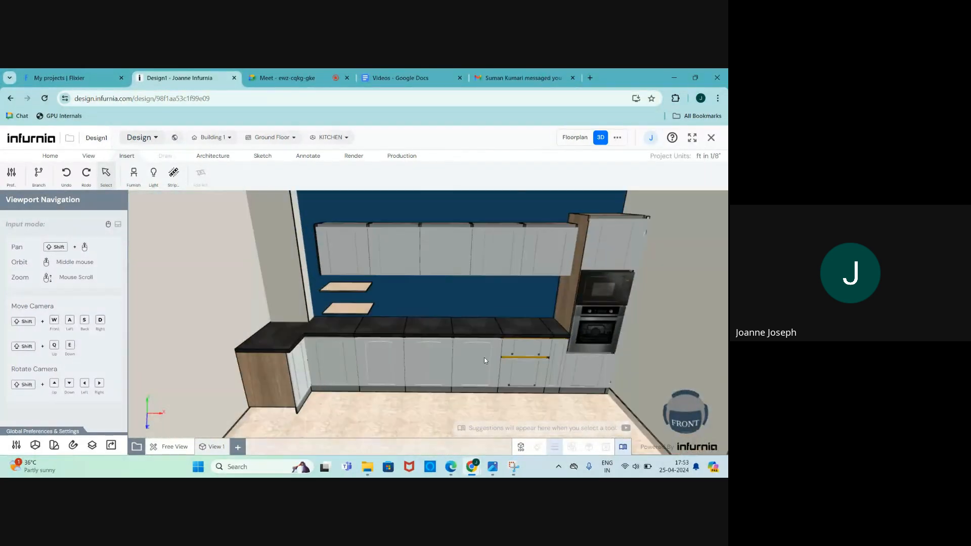
middle_drag(484, 358, 490, 290)
scroll(458, 333, up, 2)
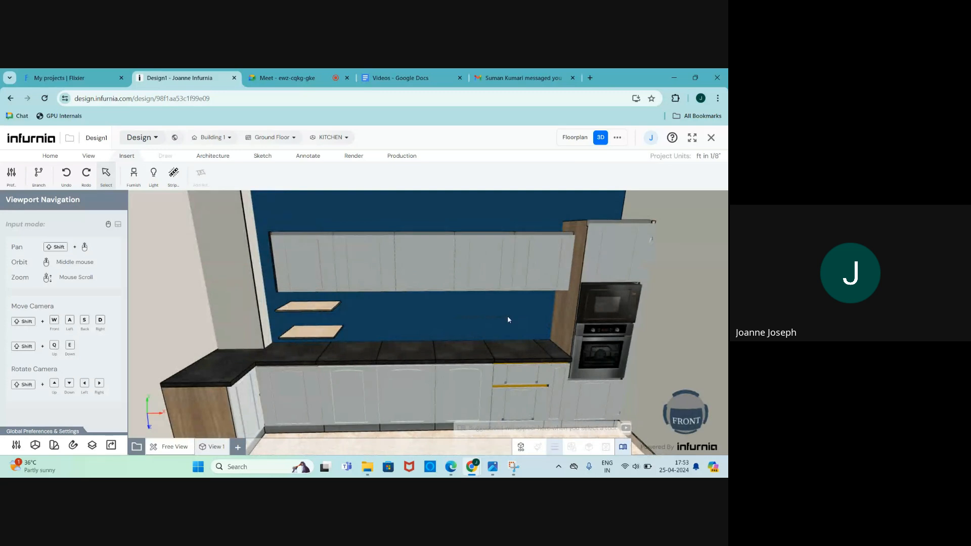
scroll(479, 300, down, 2)
scroll(464, 306, up, 3)
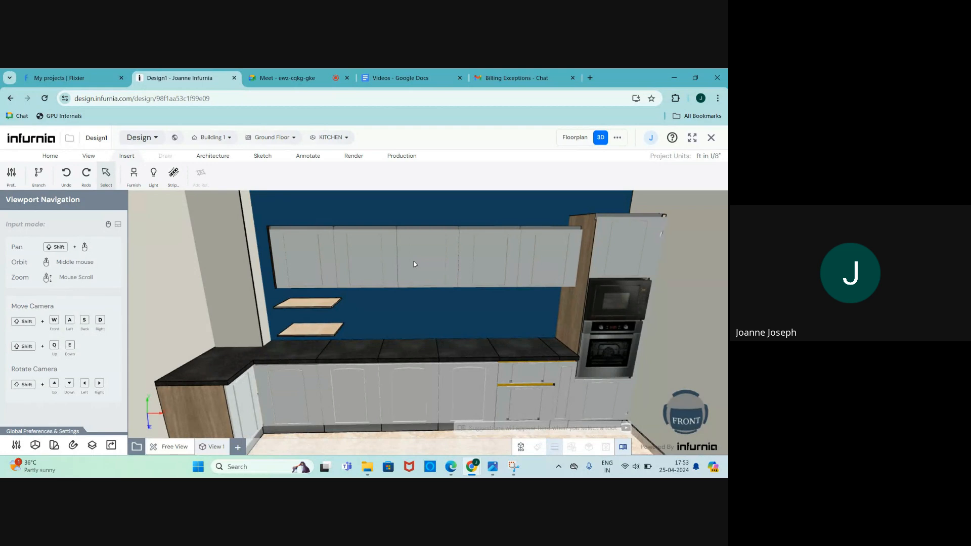
scroll(404, 257, up, 2)
scroll(403, 256, down, 1)
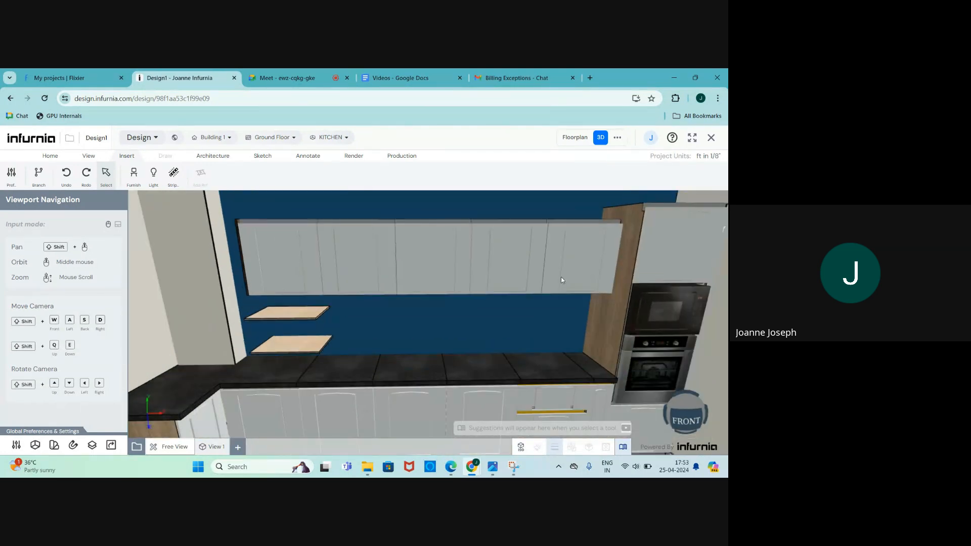
Step: Select the five wall cabinets one by one as a multiple selection, and clear the selection
click(575, 278)
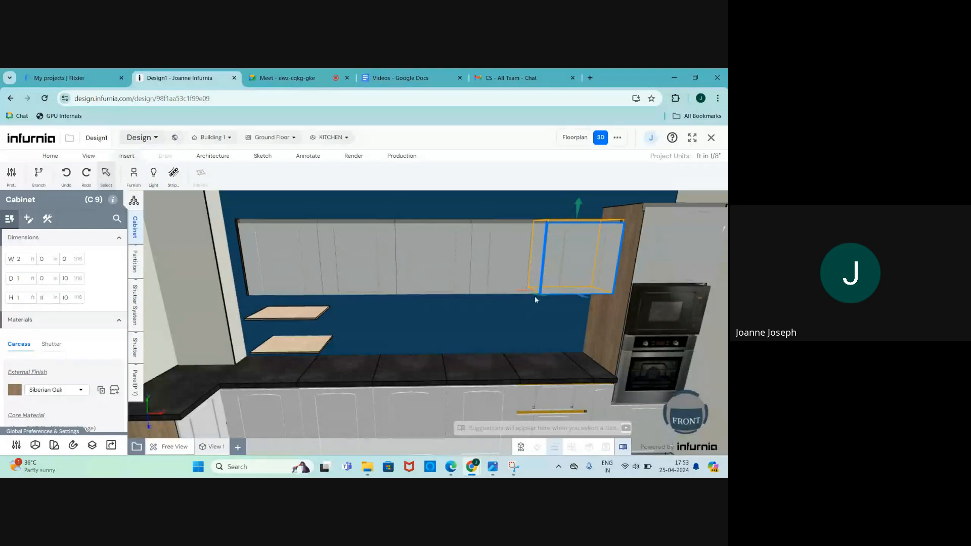
shift+click(512, 265)
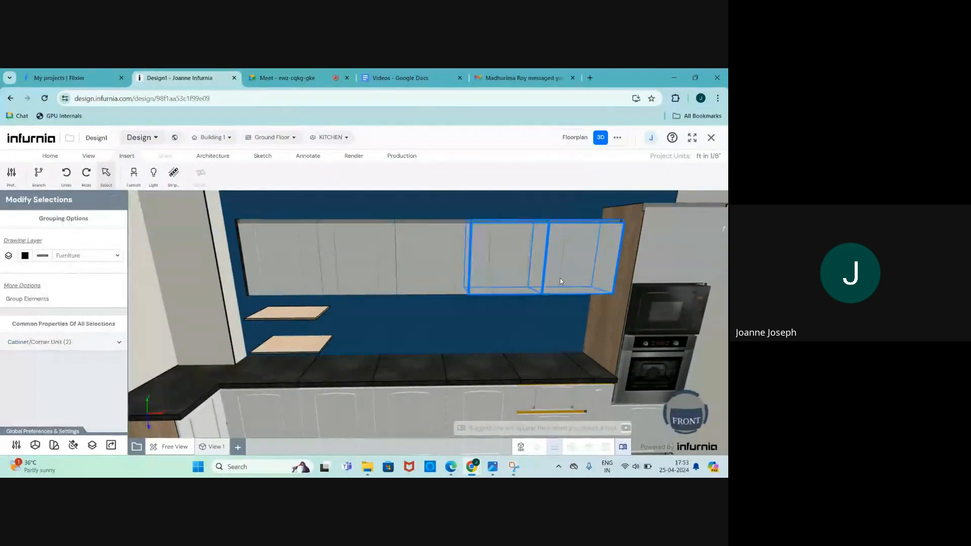
shift+click(402, 257)
shift+click(358, 271)
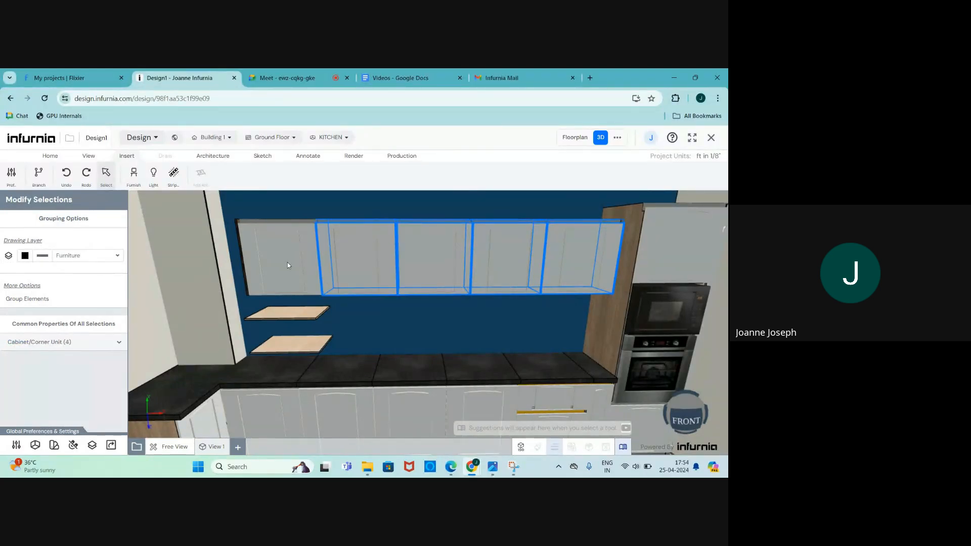
shift+click(287, 264)
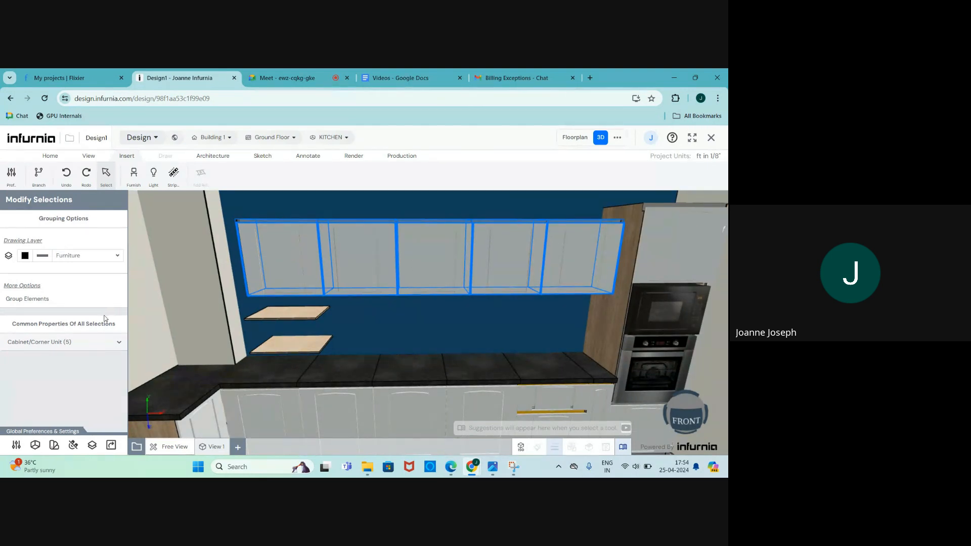
scroll(321, 312, down, 5)
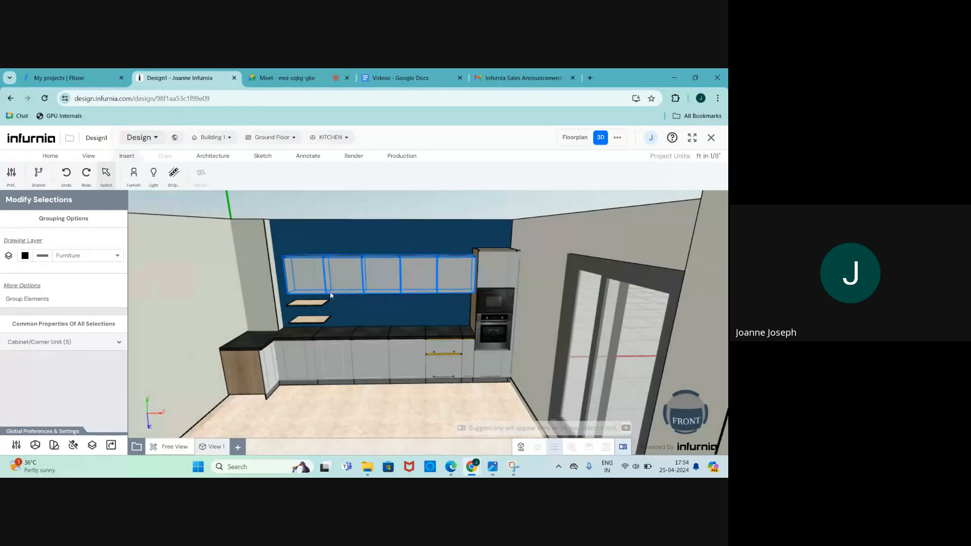
click(259, 223)
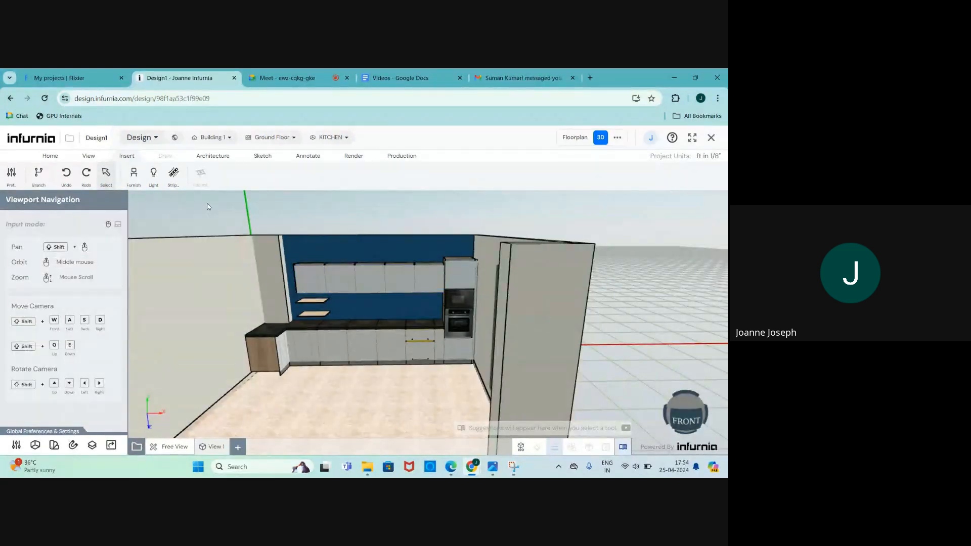
Step: Select the whole row of wall cabinets with a selection window, and clear the selection
drag(204, 201, 463, 290)
mouse_move(486, 306)
mouse_down()
mouse_move(476, 315)
mouse_move(484, 319)
mouse_move(475, 311)
mouse_up()
scroll(428, 313, up, 5)
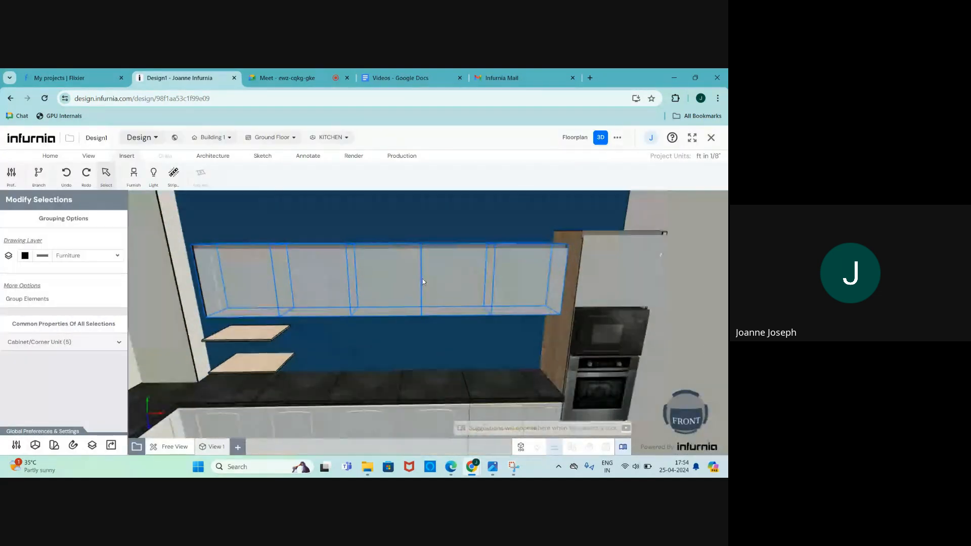
scroll(313, 309, down, 5)
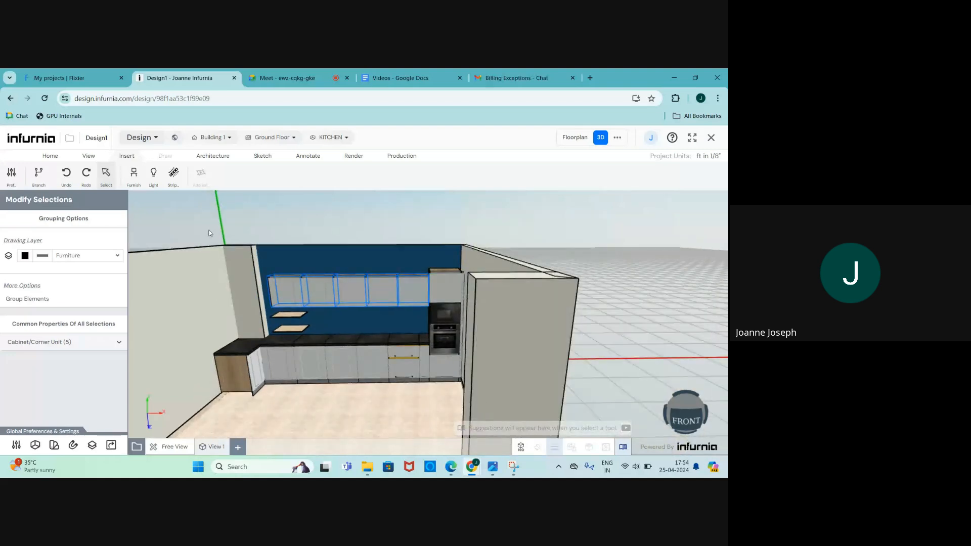
click(187, 215)
Step: Window-select the five wall cabinets with the shelf unit and change their common shutter to the glass Shutter 11
drag(186, 212, 463, 351)
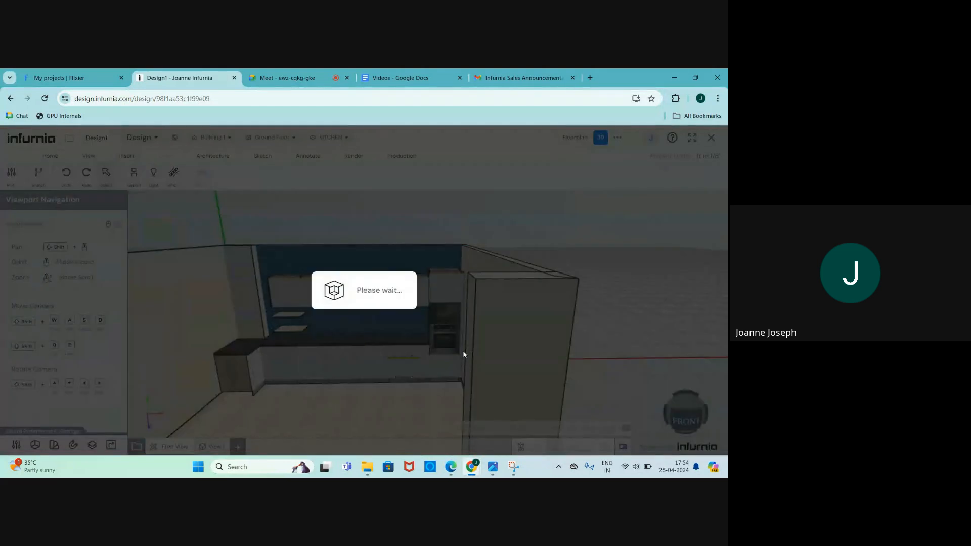
scroll(333, 303, up, 5)
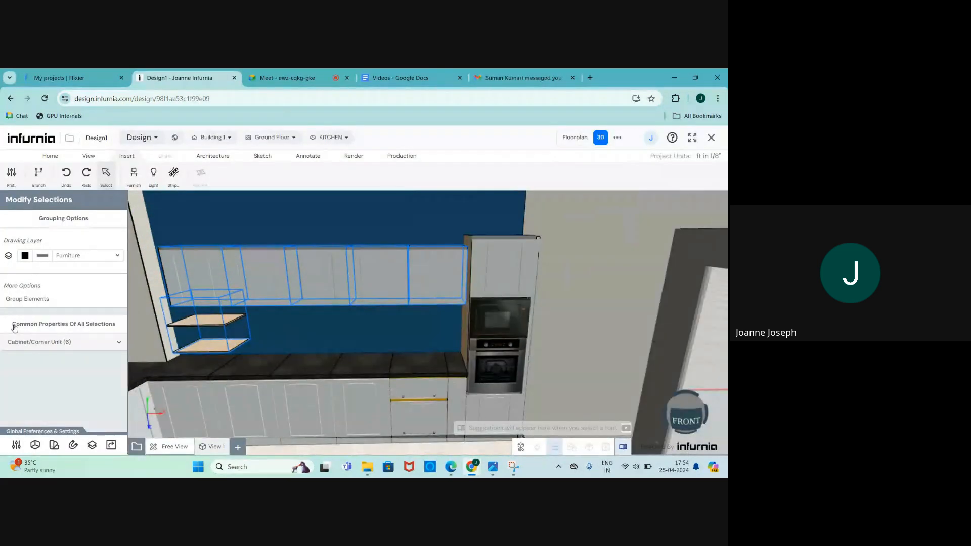
click(34, 343)
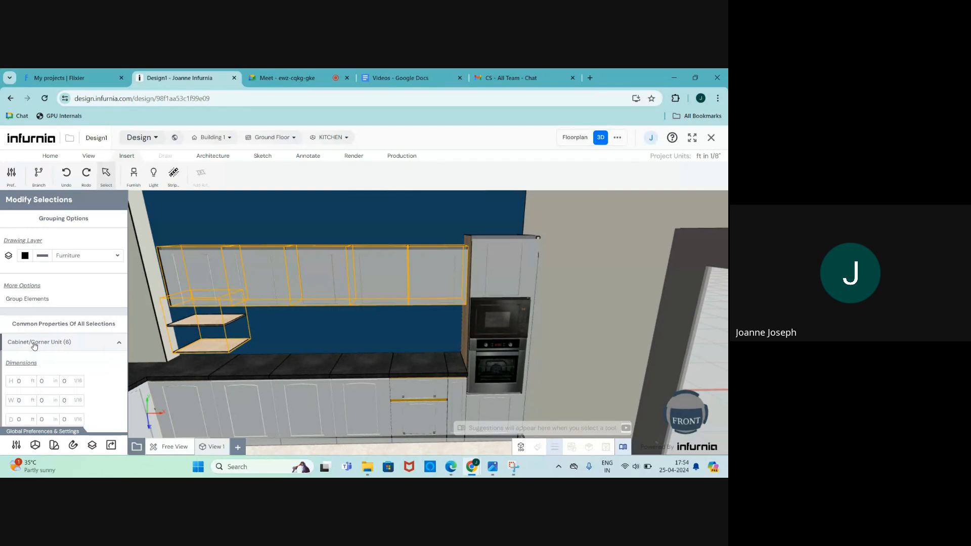
scroll(59, 304, down, 4)
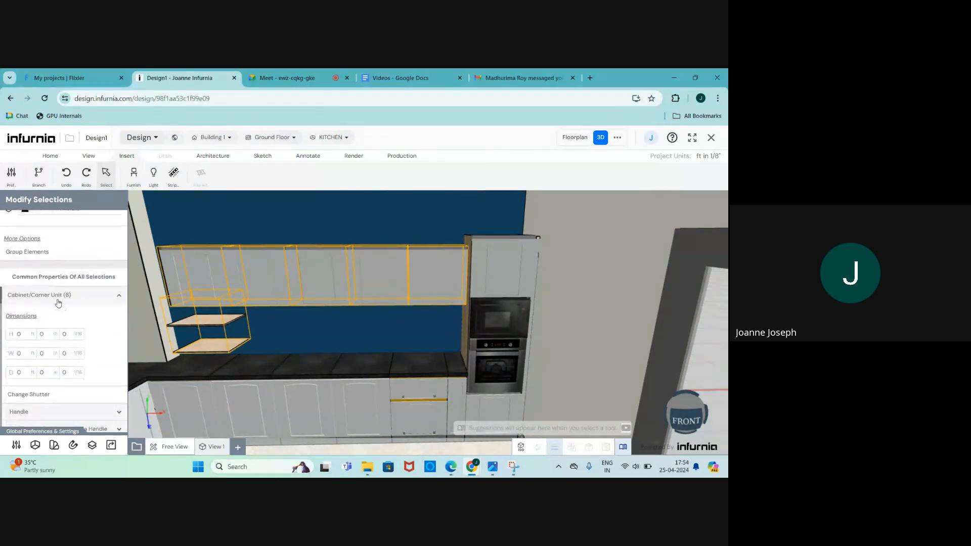
scroll(441, 271, down, 2)
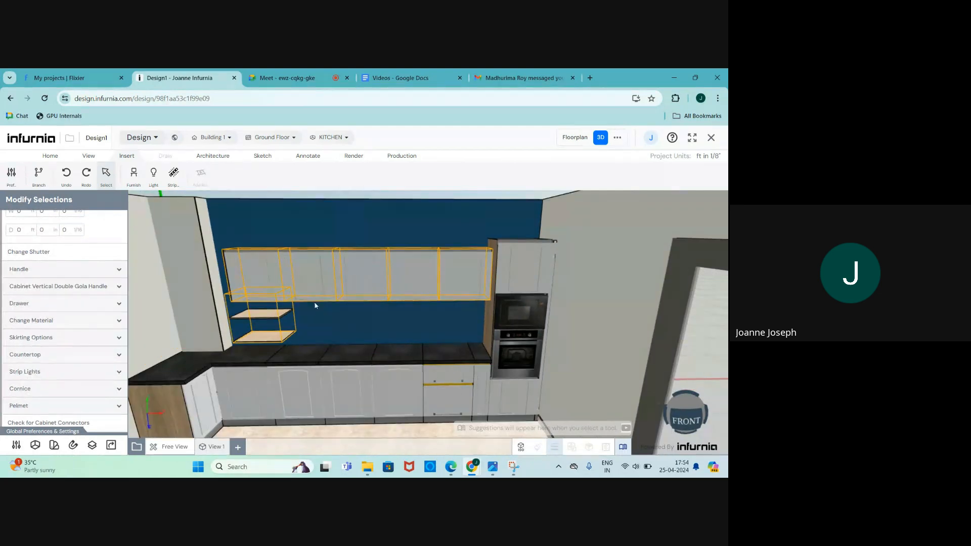
scroll(198, 304, up, 3)
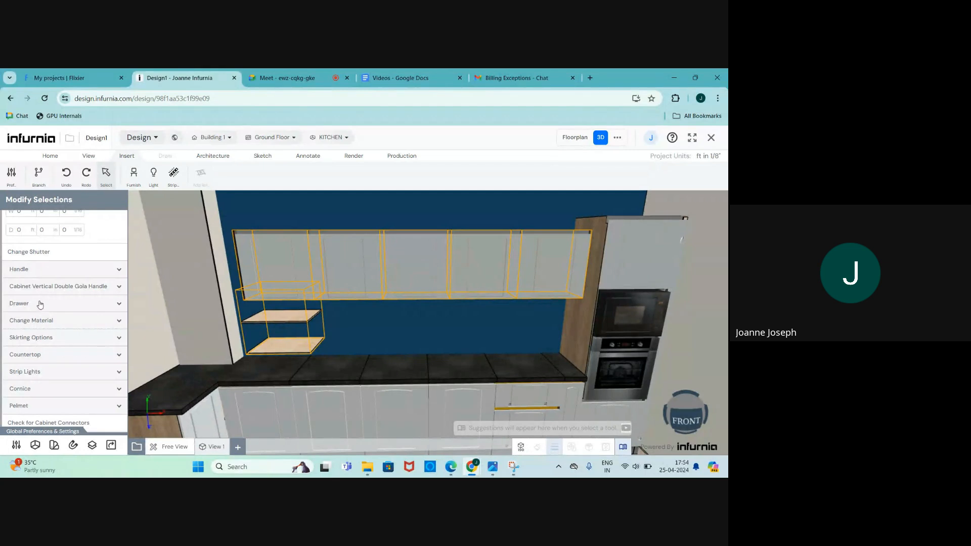
scroll(40, 304, down, 1)
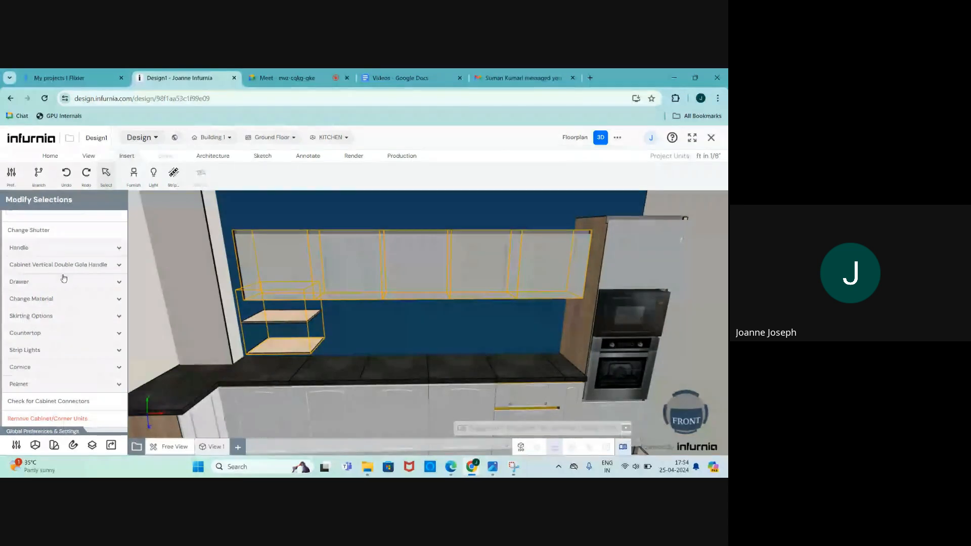
scroll(44, 230, up, 4)
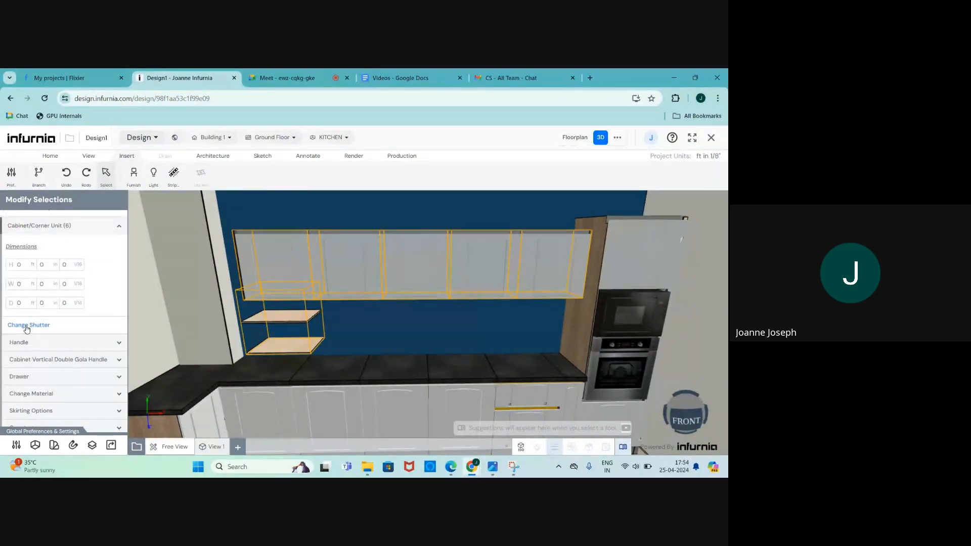
click(28, 326)
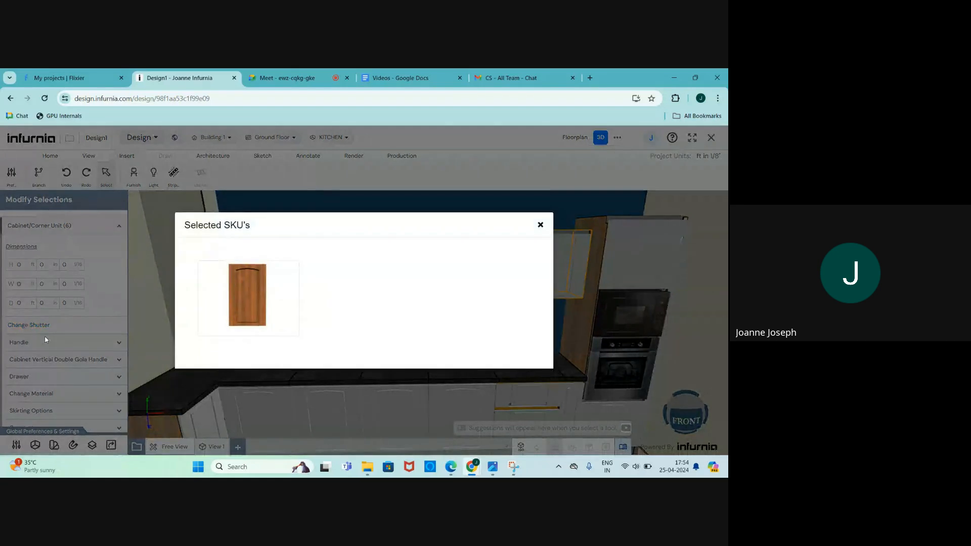
click(242, 299)
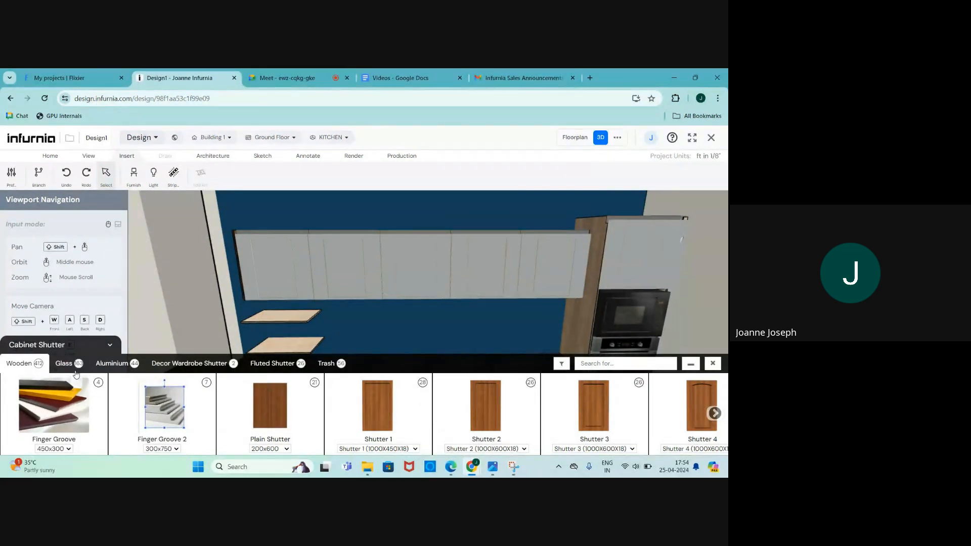
click(66, 364)
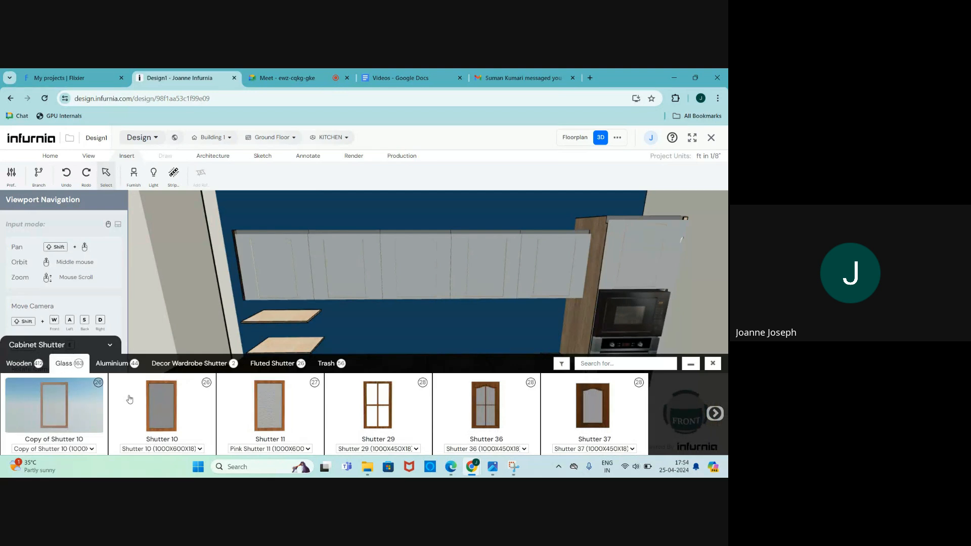
click(268, 414)
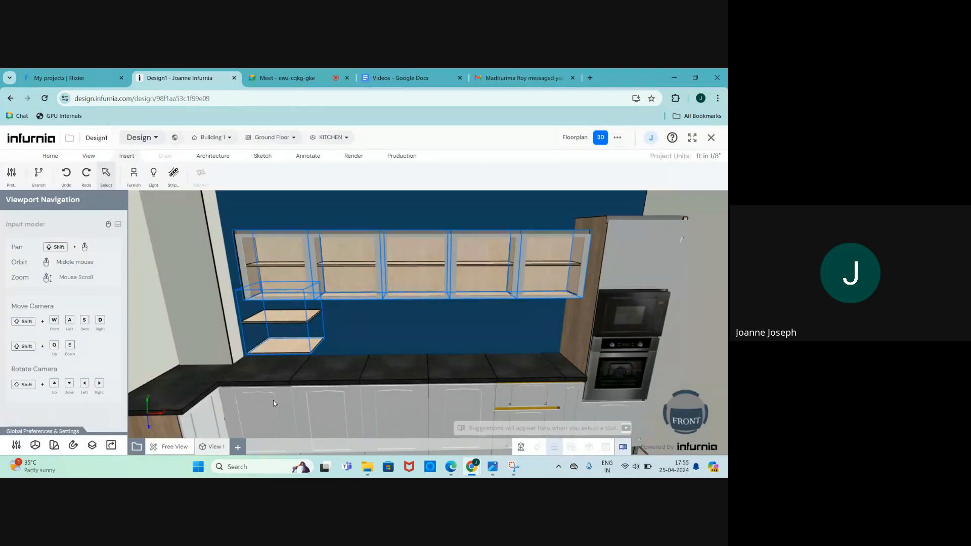
click(420, 342)
scroll(402, 335, down, 3)
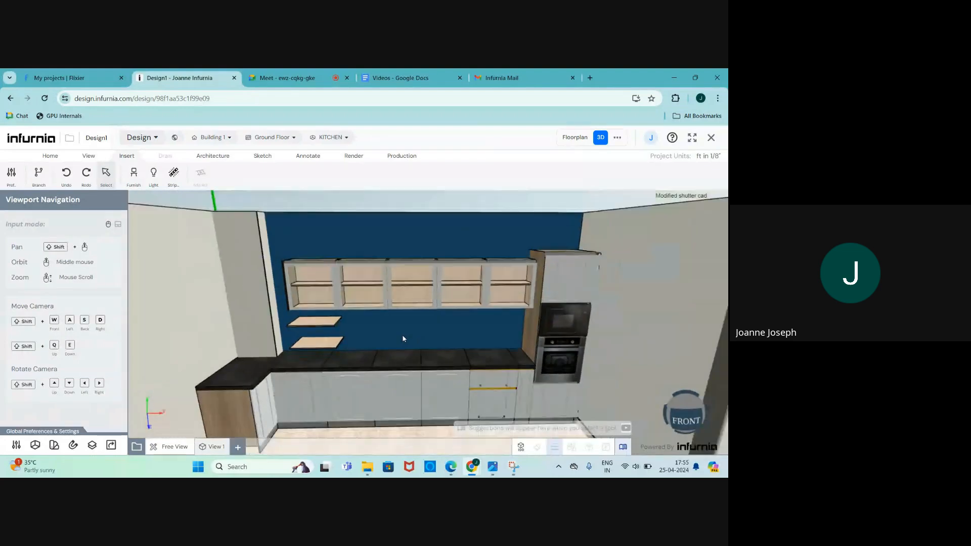
Step: Change the shutter design of wall cabinet C 12 to the glass Shutter 37
scroll(363, 294, up, 6)
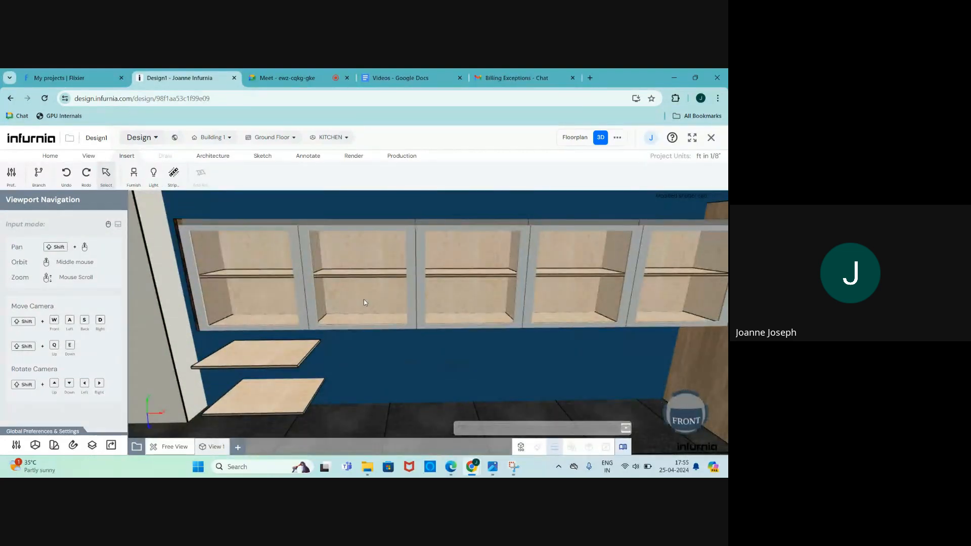
click(365, 301)
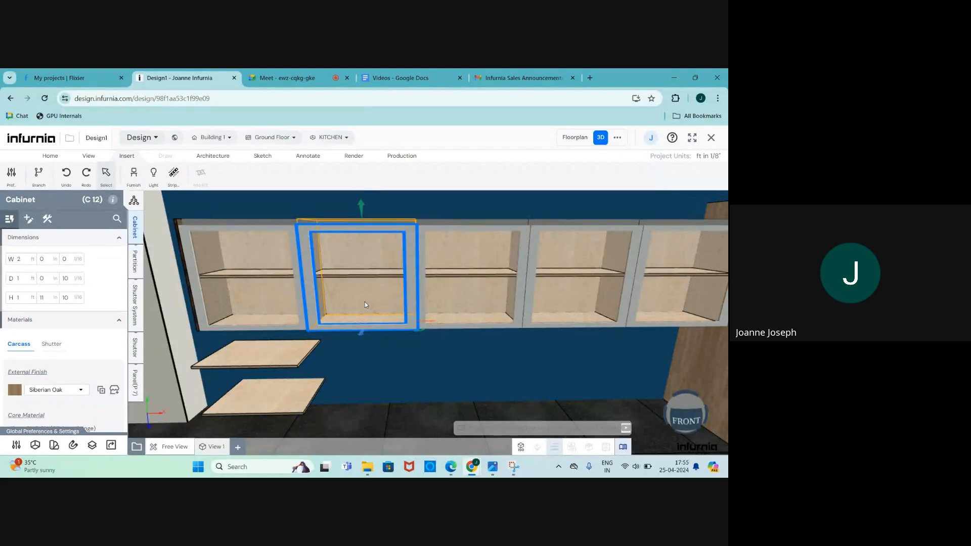
click(136, 350)
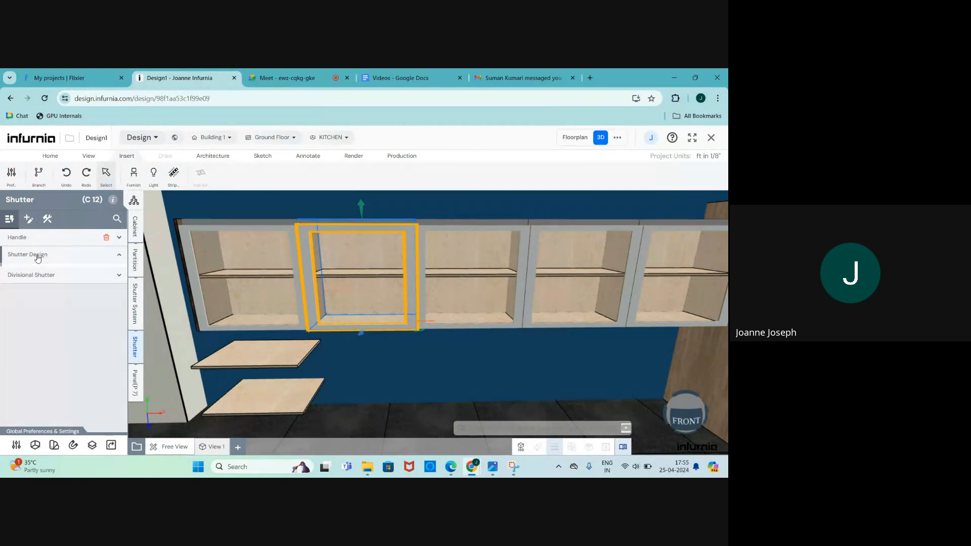
click(38, 256)
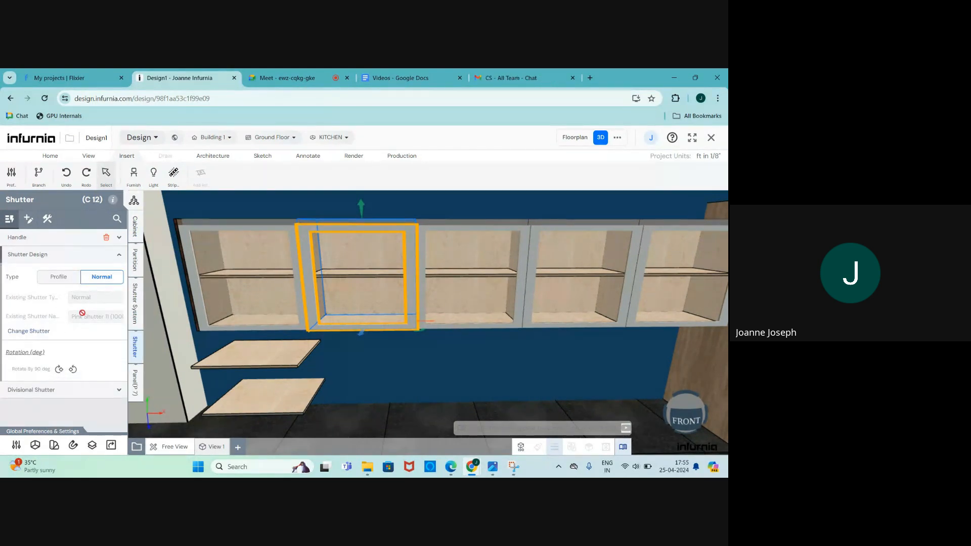
click(26, 332)
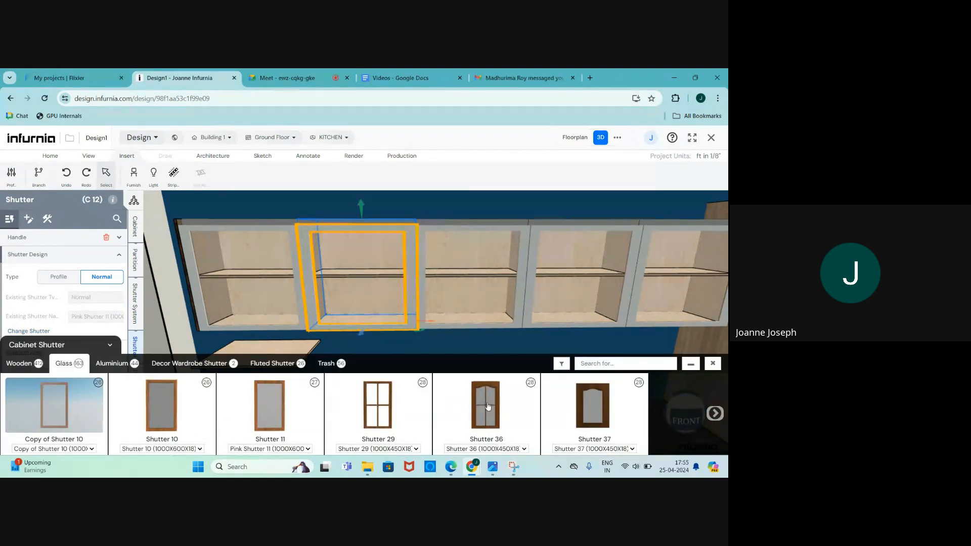
click(598, 415)
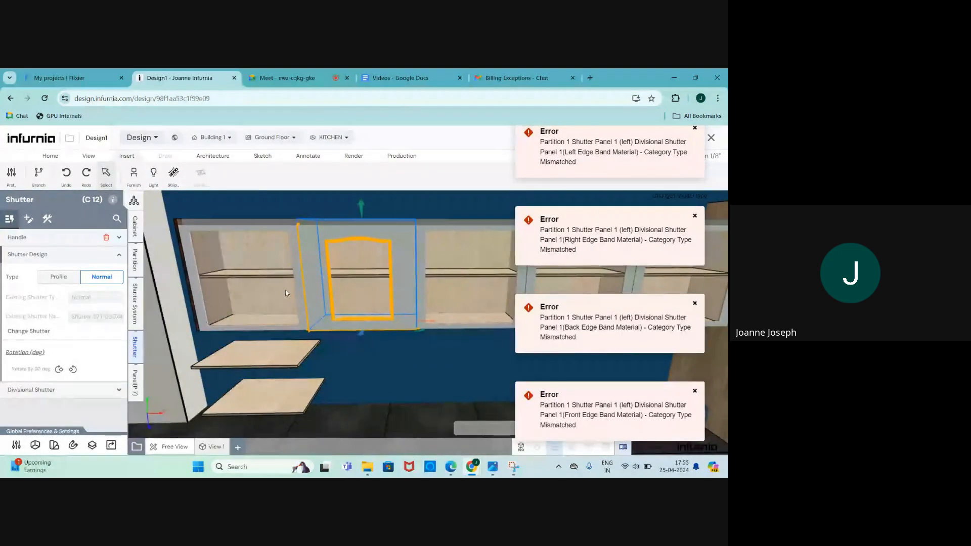
key(Escape)
Step: Examine the glass-fronted wall cabinets and compare the shutter of C 12 with its neighbours from several distances
scroll(293, 277, down, 4)
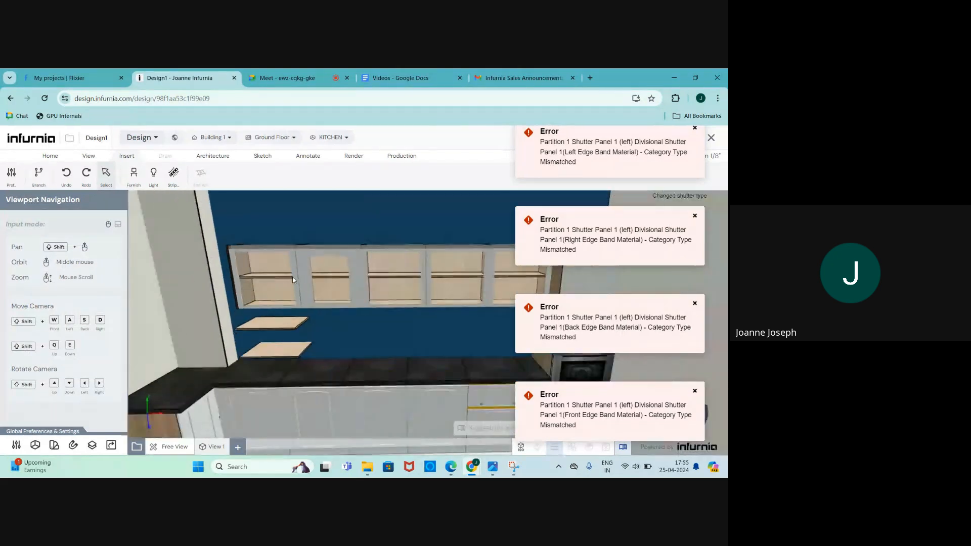
scroll(317, 277, down, 2)
scroll(321, 287, up, 4)
scroll(321, 287, down, 2)
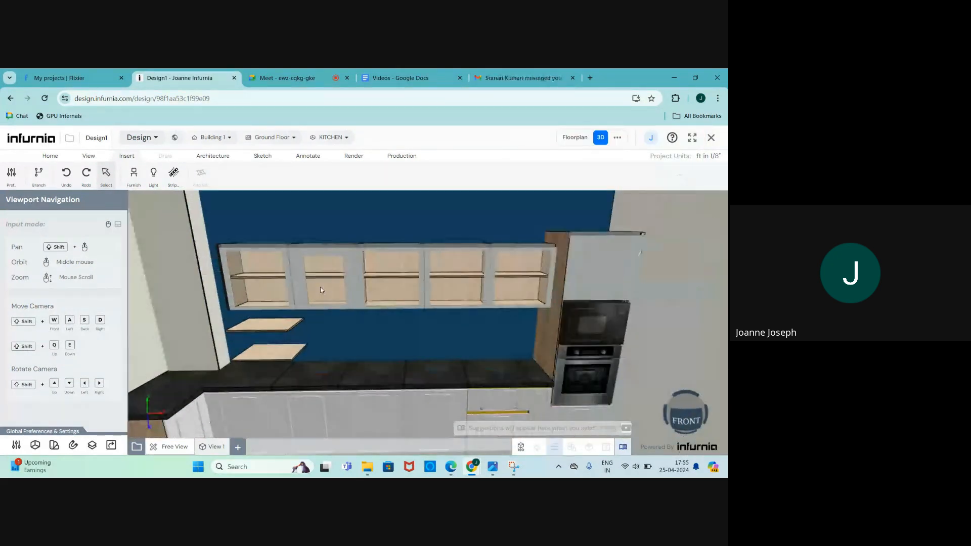
scroll(433, 264, down, 3)
scroll(398, 338, up, 3)
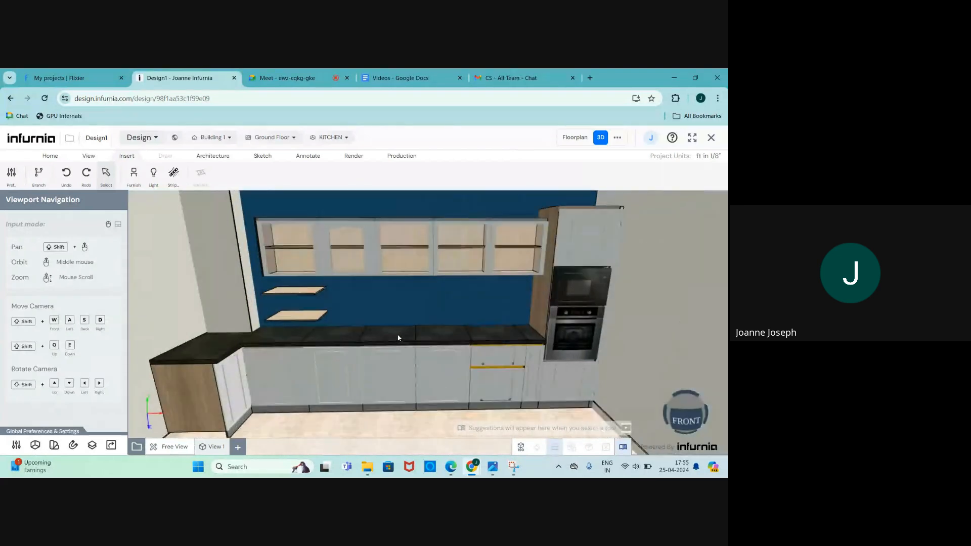
scroll(329, 339, down, 2)
scroll(286, 390, up, 1)
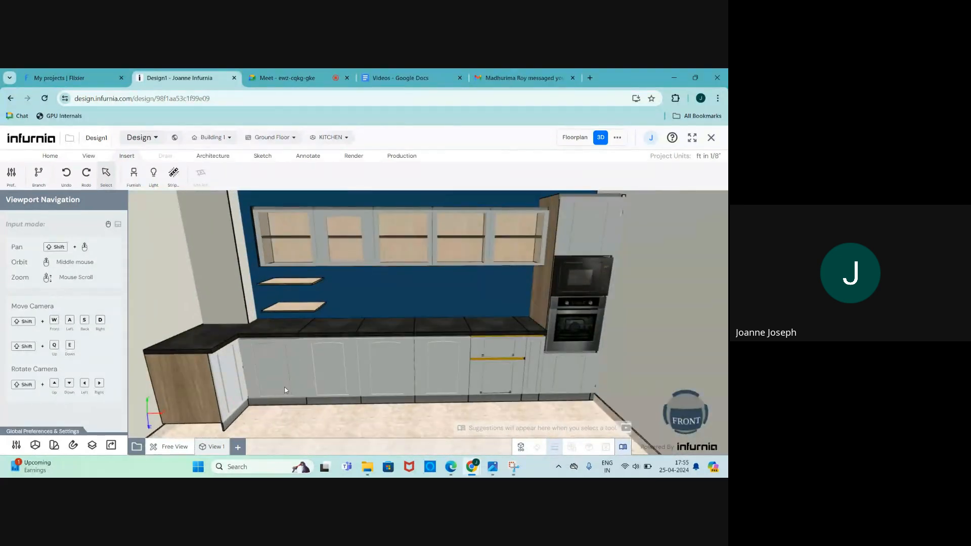
scroll(321, 360, down, 3)
scroll(259, 374, up, 1)
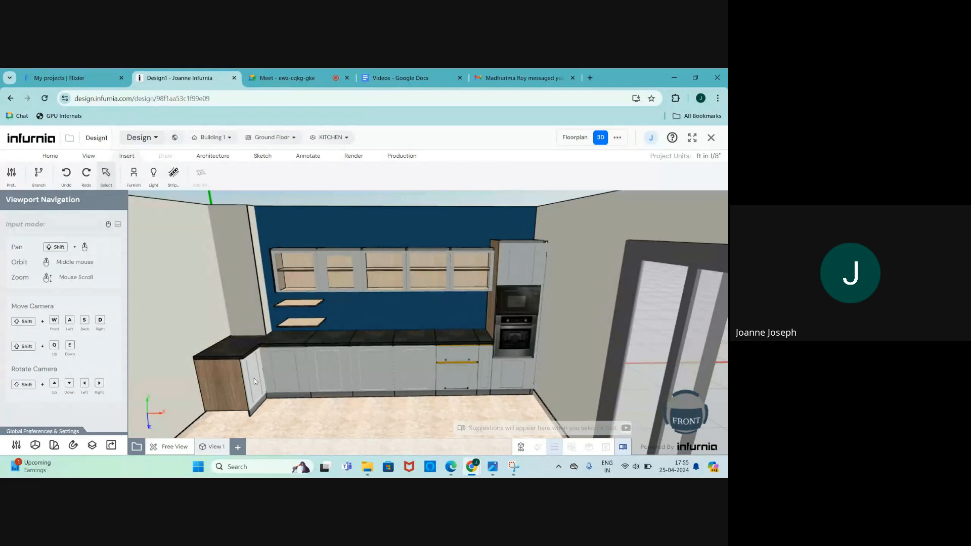
click(275, 371)
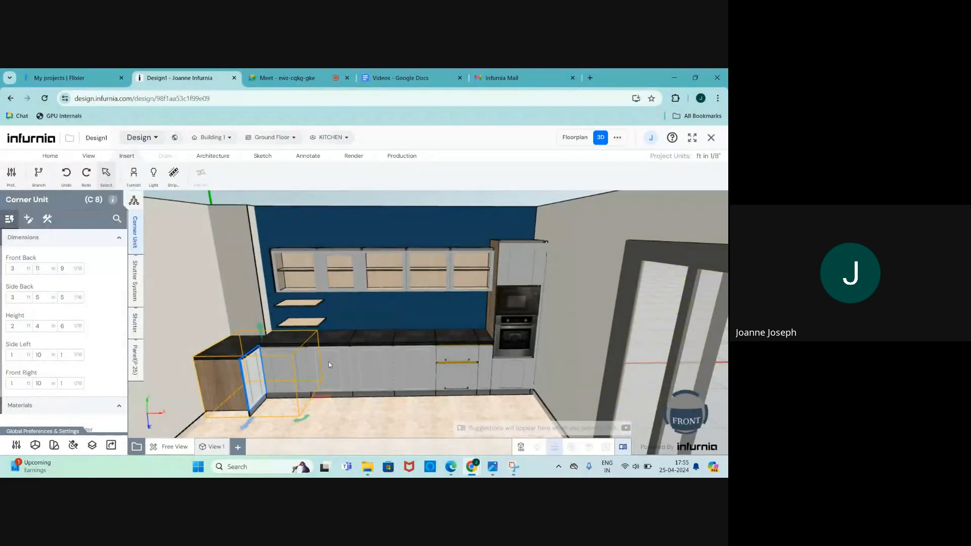
ctrl+click(336, 366)
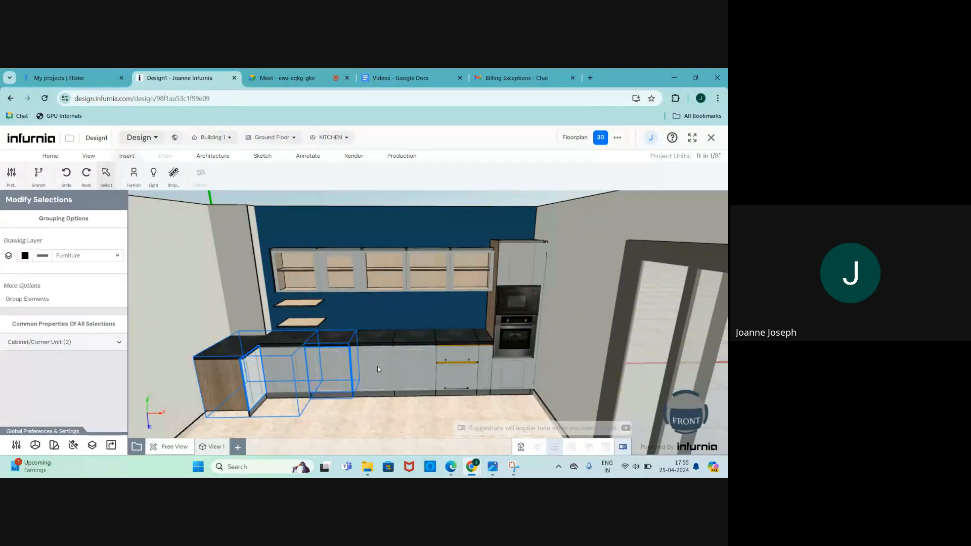
ctrl+click(378, 366)
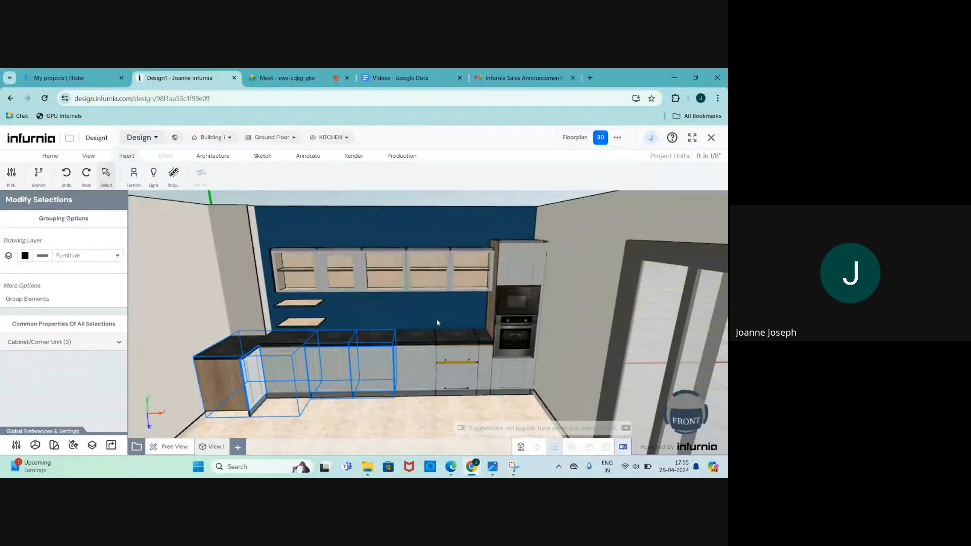
drag(437, 322, 357, 297)
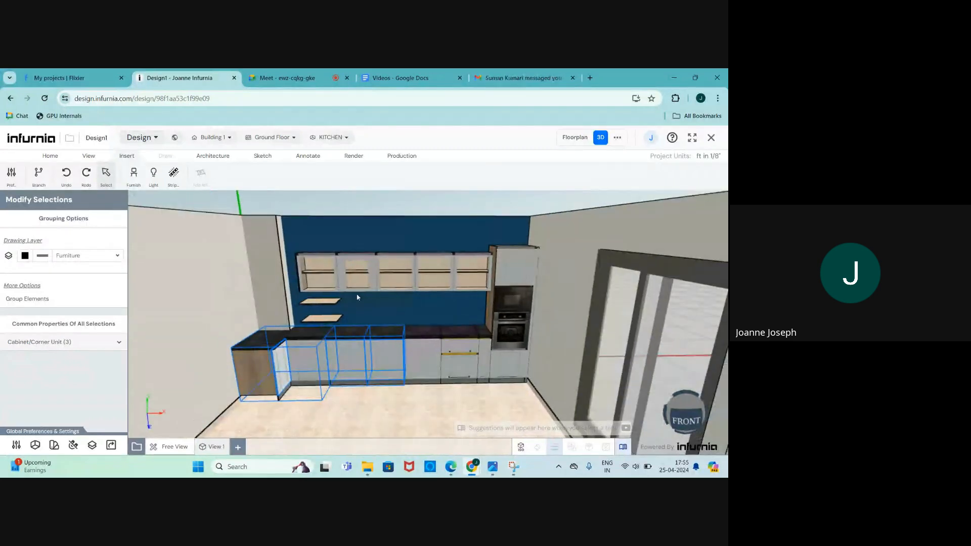
shift+click(274, 263)
scroll(372, 257, down, 2)
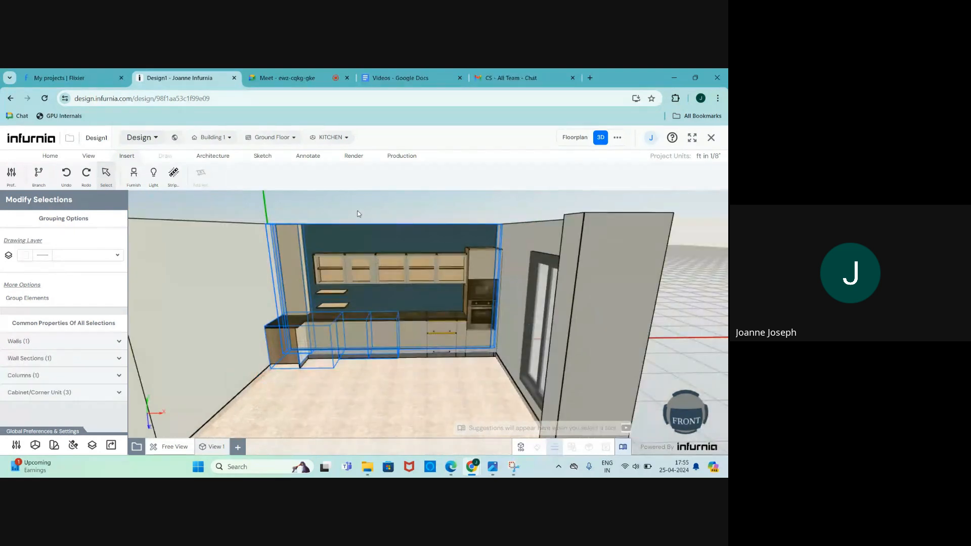
click(344, 199)
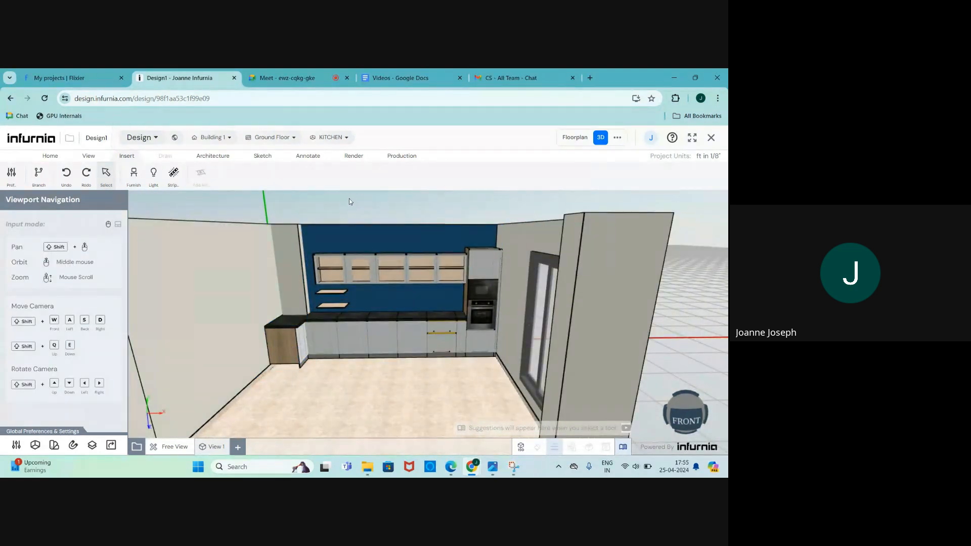
Step: Window-select the corner side of the kitchen and open the common properties of the five cabinet/corner units in the selection
drag(364, 197, 206, 393)
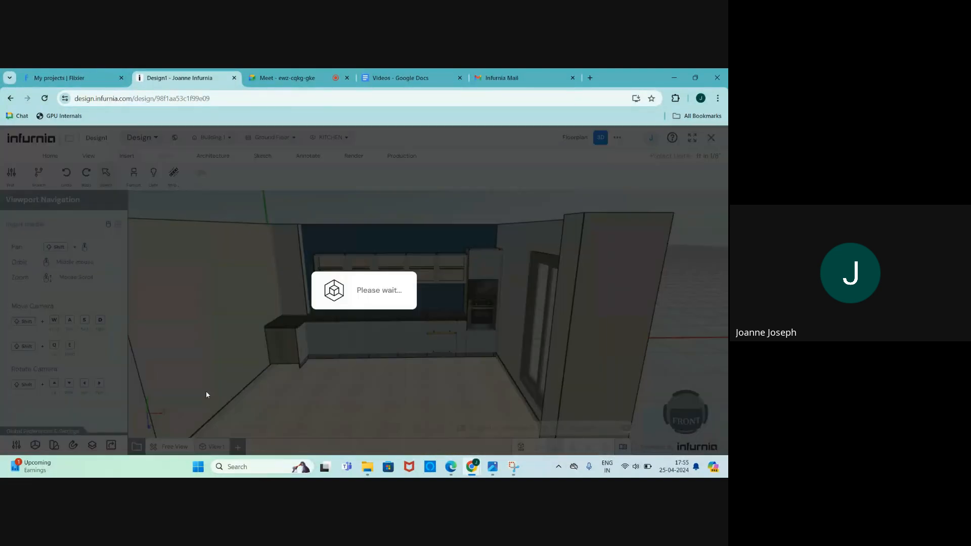
scroll(311, 291, up, 5)
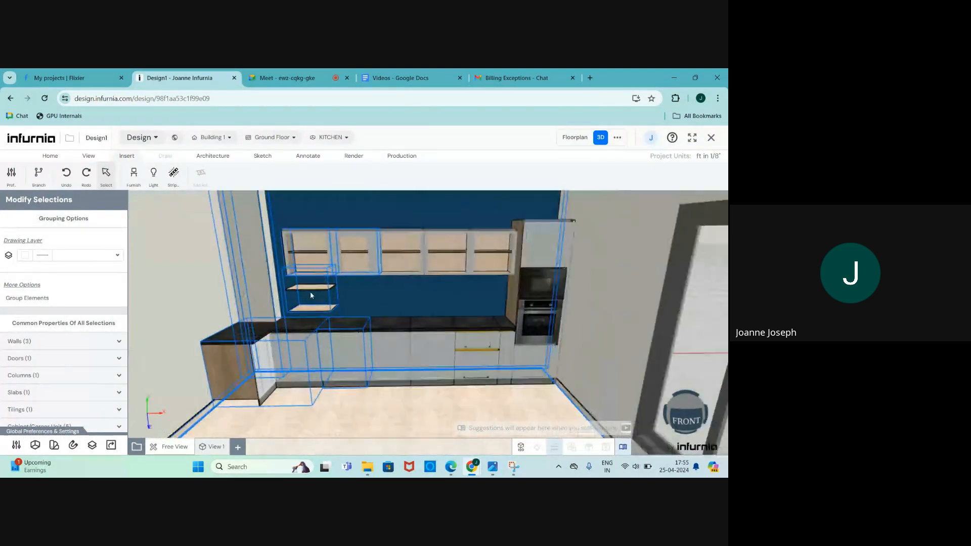
scroll(283, 293, down, 3)
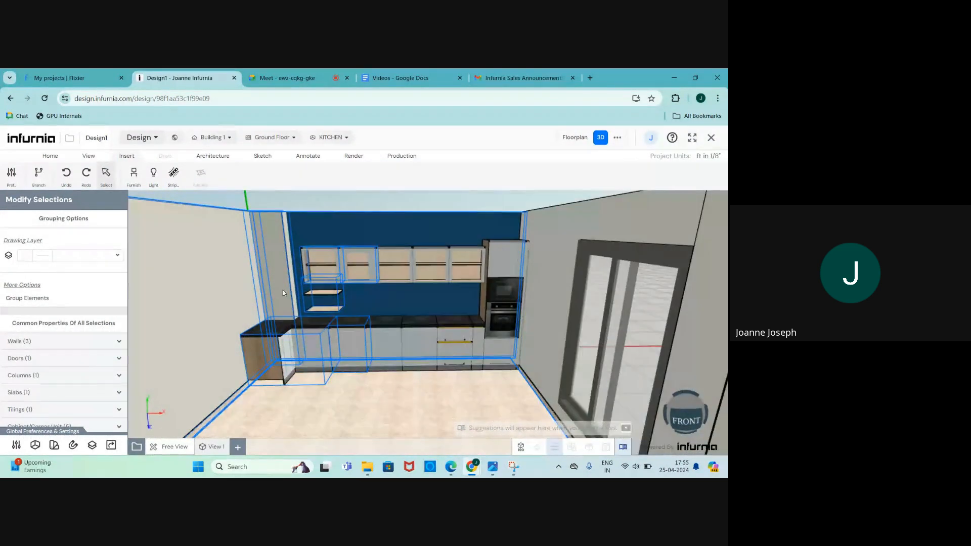
scroll(84, 331, down, 1)
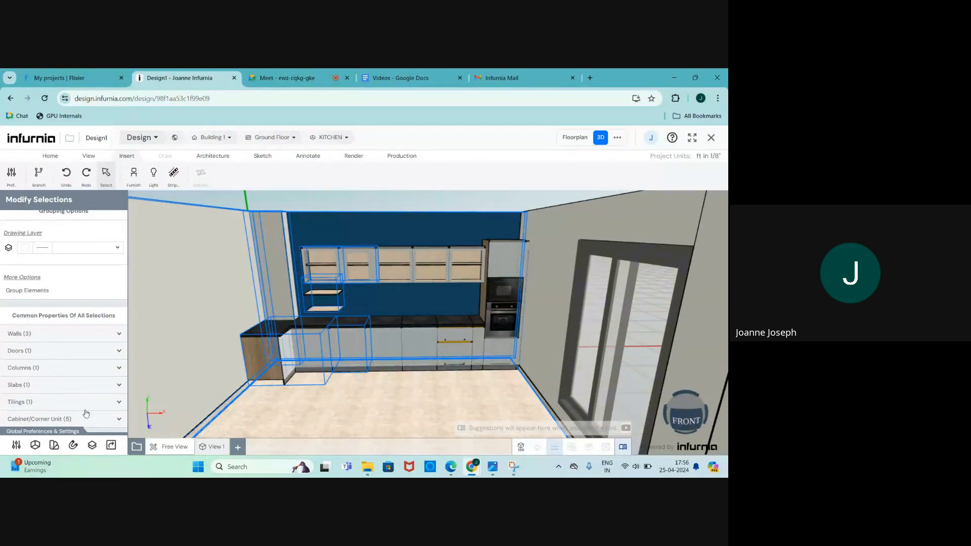
click(99, 423)
scroll(93, 364, down, 5)
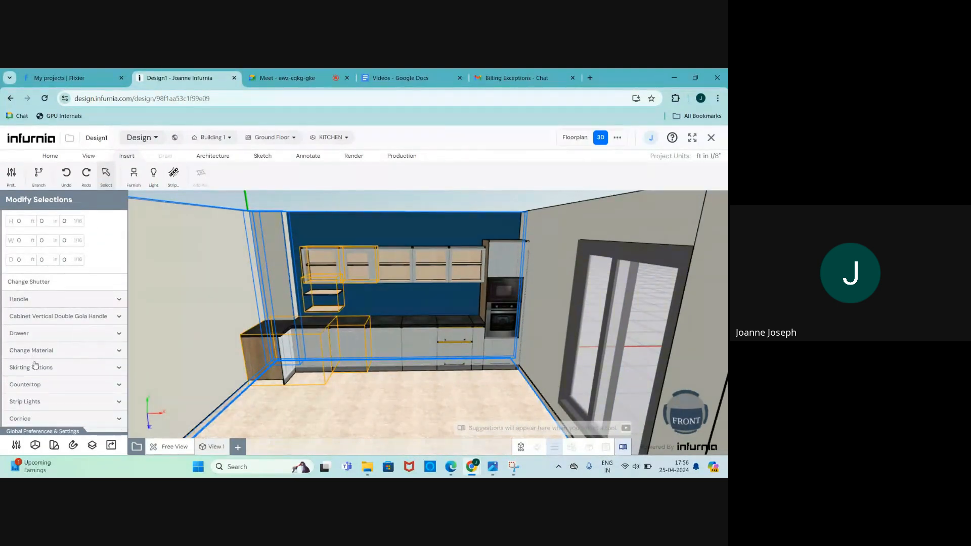
Step: Open the shutter material options of the selected cabinets and look through the store materials for the external finish
click(47, 354)
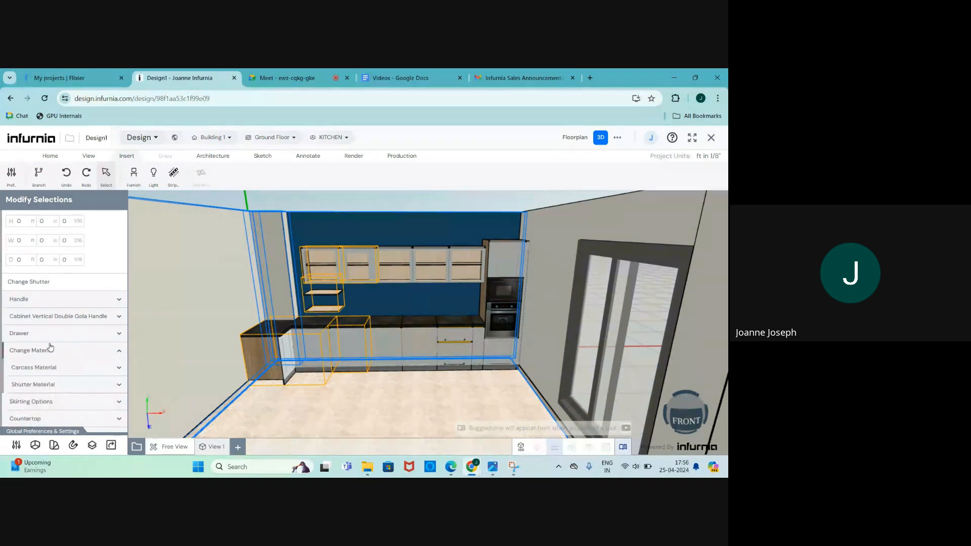
scroll(43, 344, down, 1)
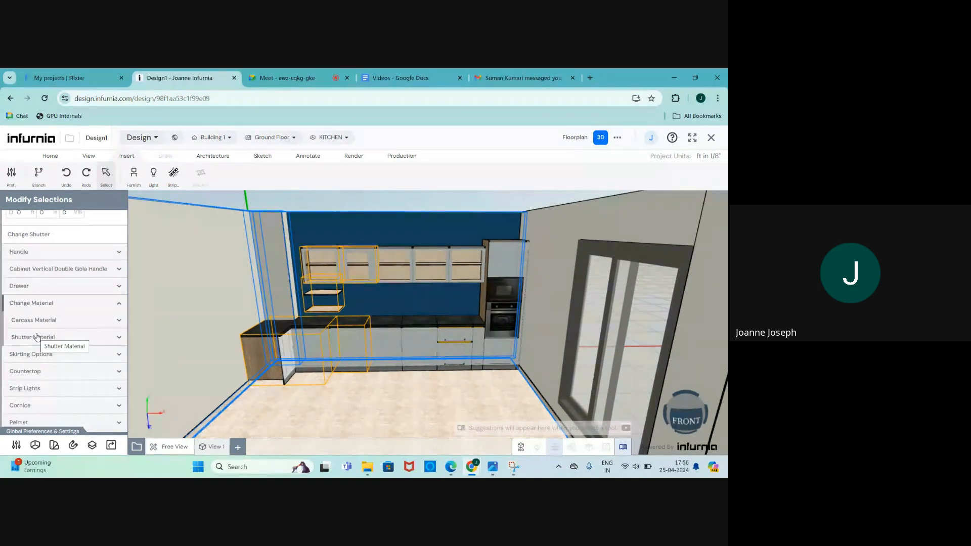
click(40, 337)
scroll(56, 343, down, 1)
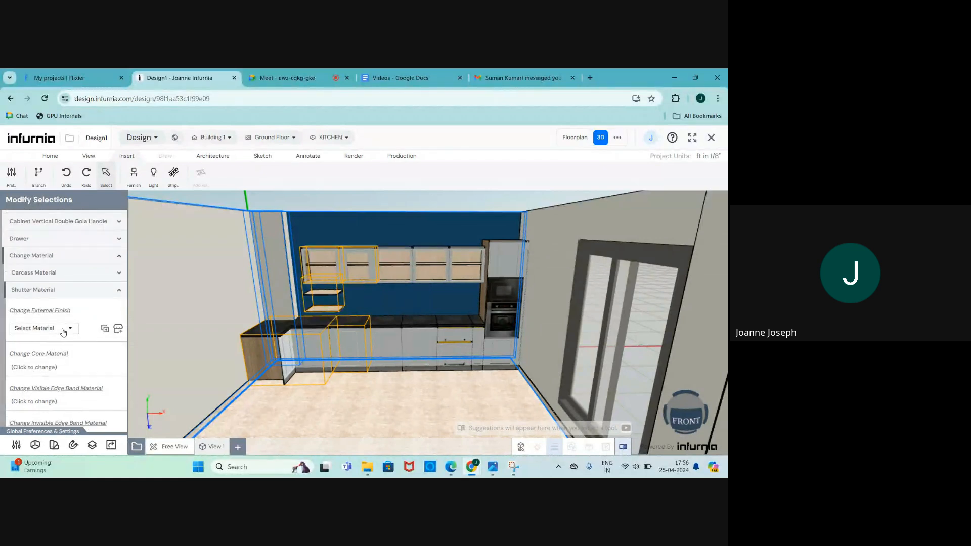
click(65, 329)
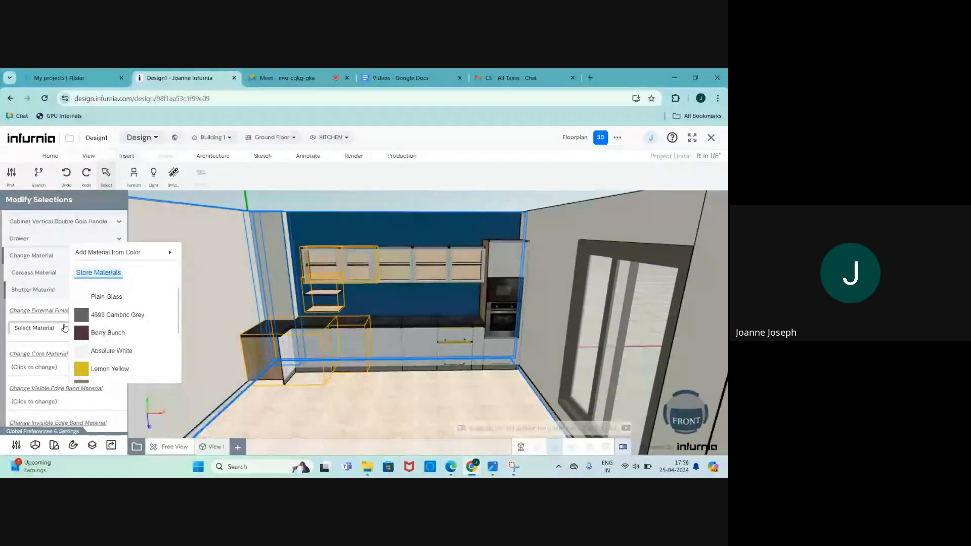
scroll(90, 325, down, 3)
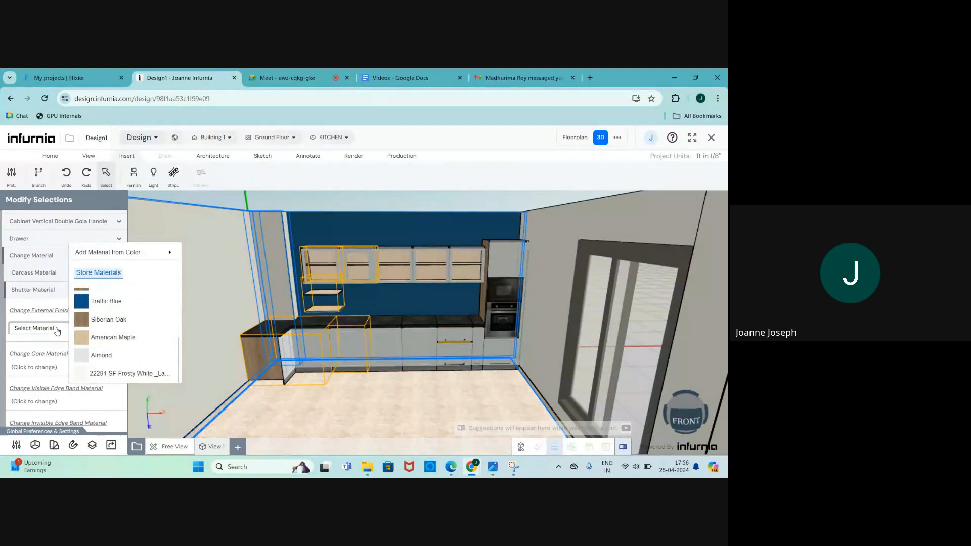
click(58, 333)
Step: Apply the solid laminate Ash Grey ash grey suede from the catalogue as the external finish of the selected cabinets' shutters
click(118, 331)
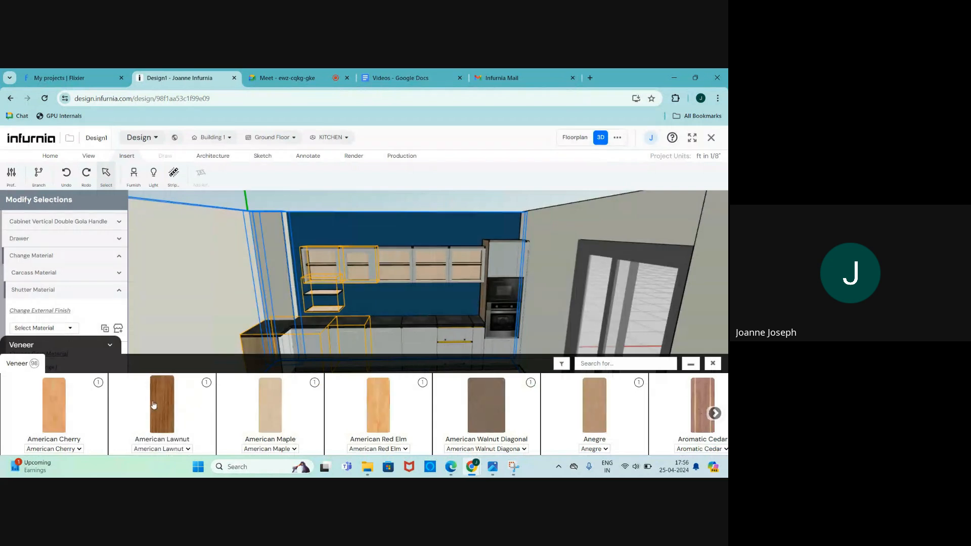
click(84, 345)
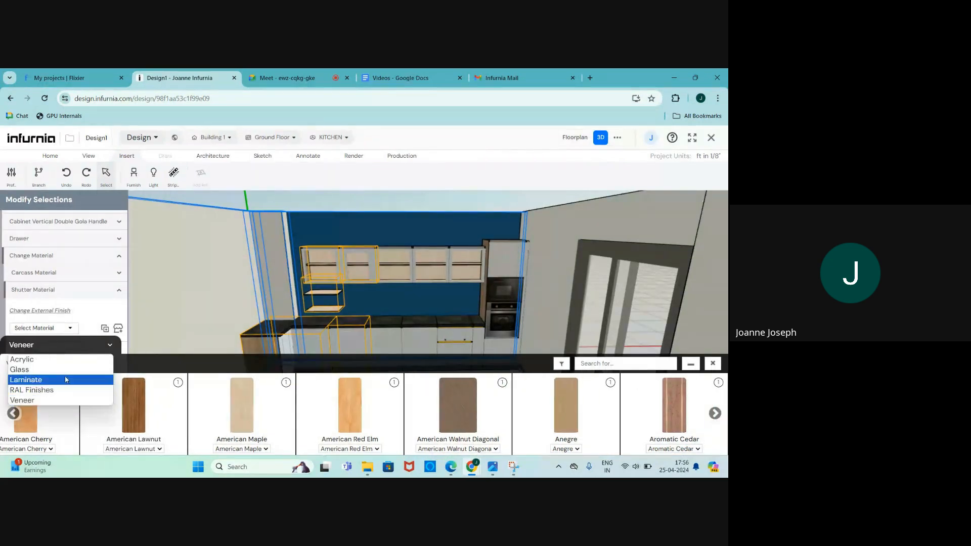
click(50, 381)
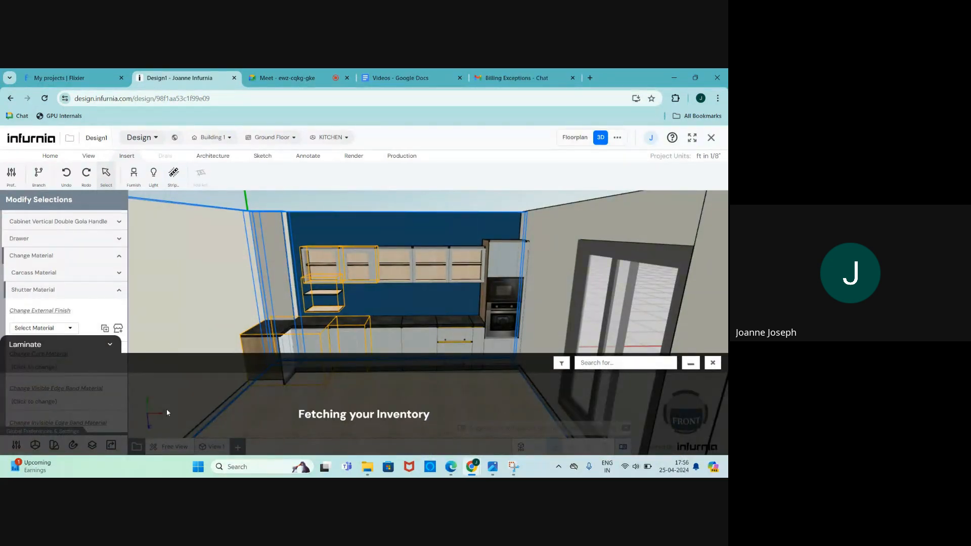
click(136, 363)
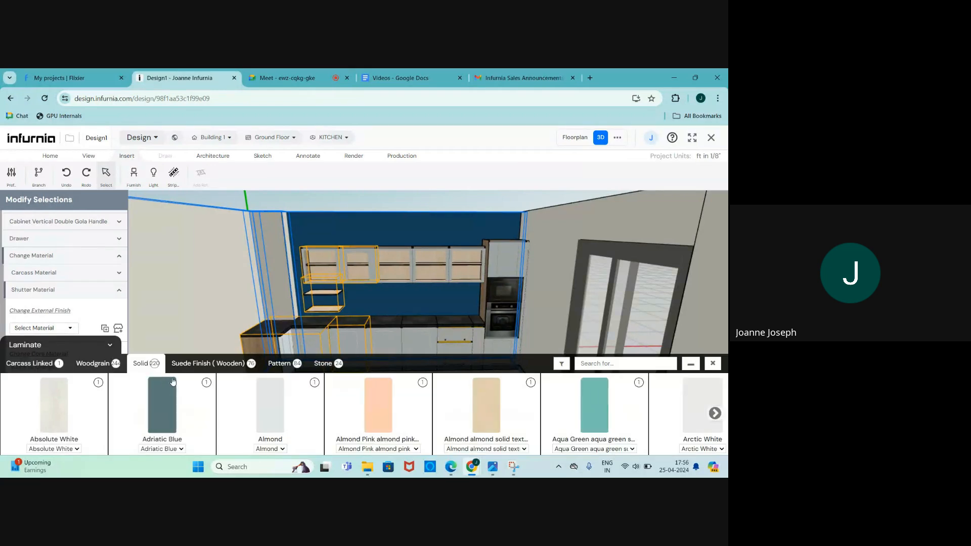
scroll(405, 412, right, 3)
scroll(353, 411, right, 1)
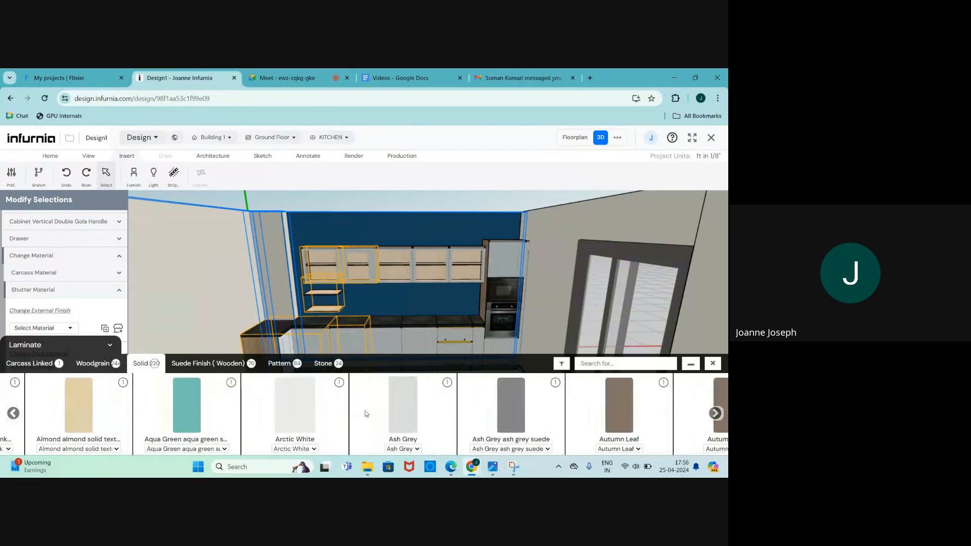
click(510, 421)
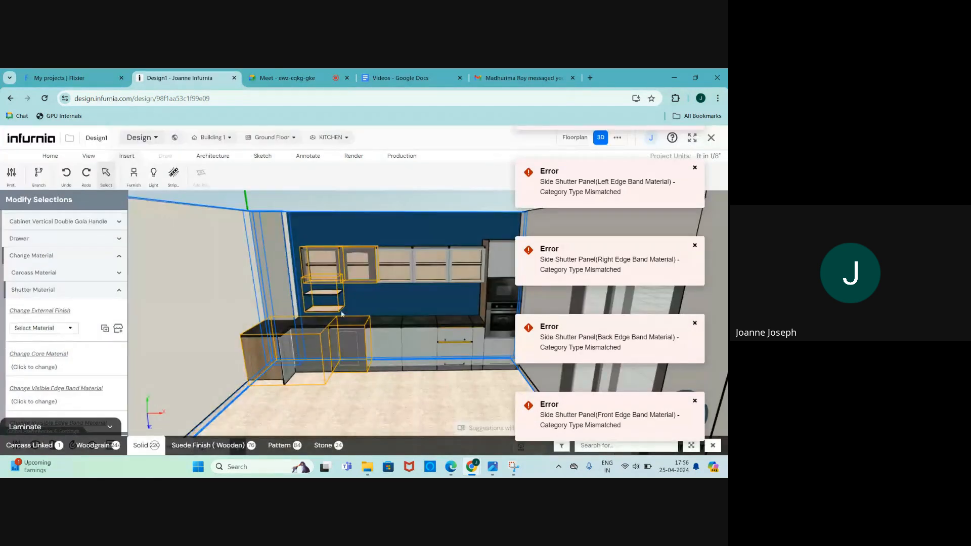
Step: Examine the refinished shutters and review the other common options of the selected cabinets, from handles and edge bands to skirting and cornice
scroll(342, 314, up, 3)
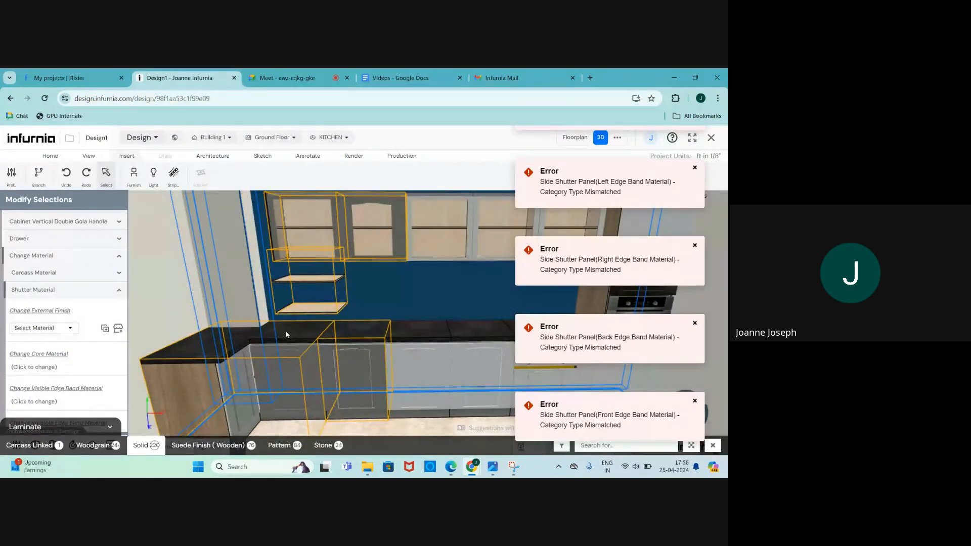
scroll(40, 299, up, 1)
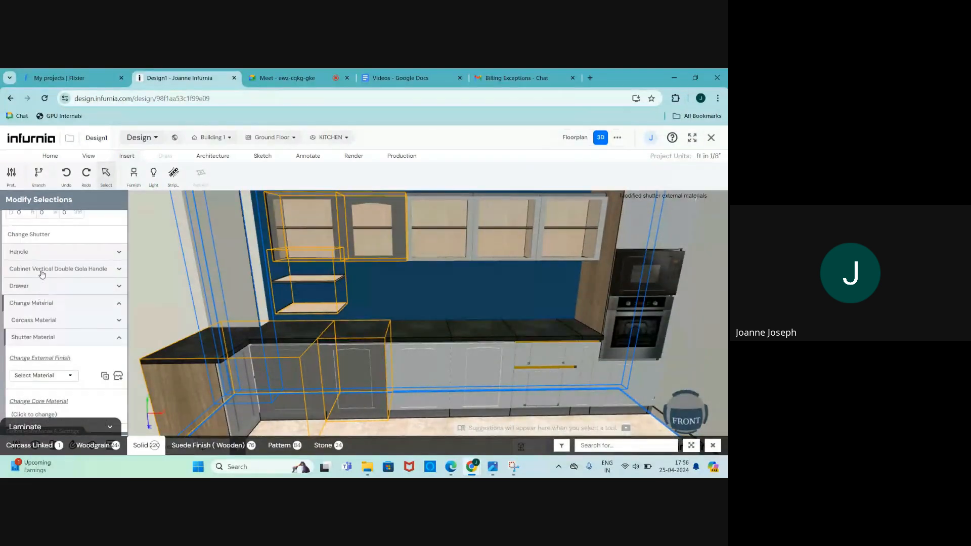
scroll(42, 274, up, 1)
scroll(43, 303, down, 1)
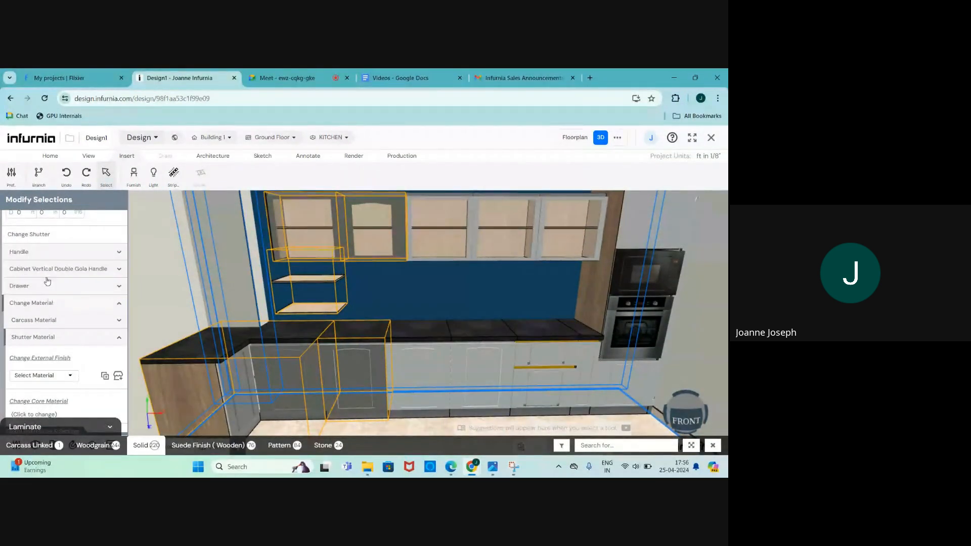
scroll(53, 283, down, 2)
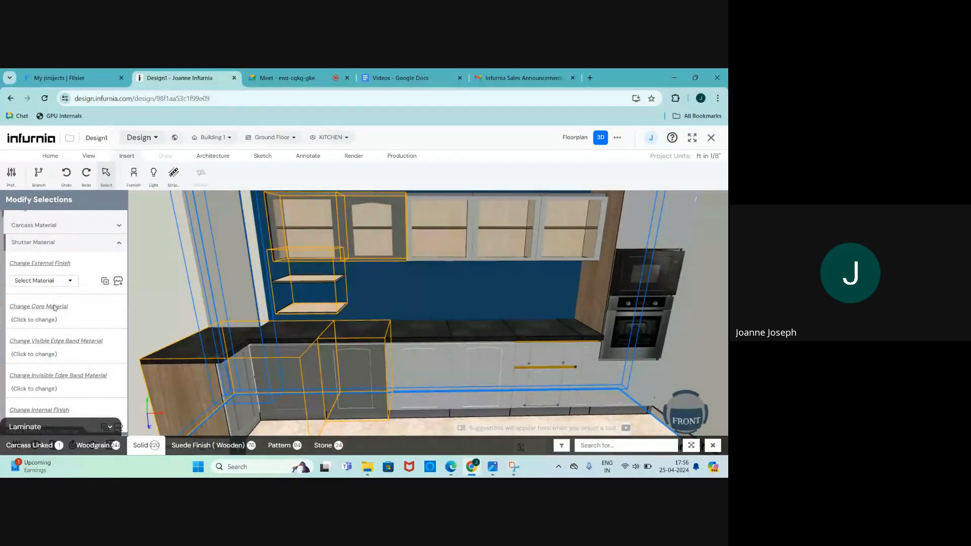
scroll(53, 306, down, 1)
scroll(51, 303, up, 3)
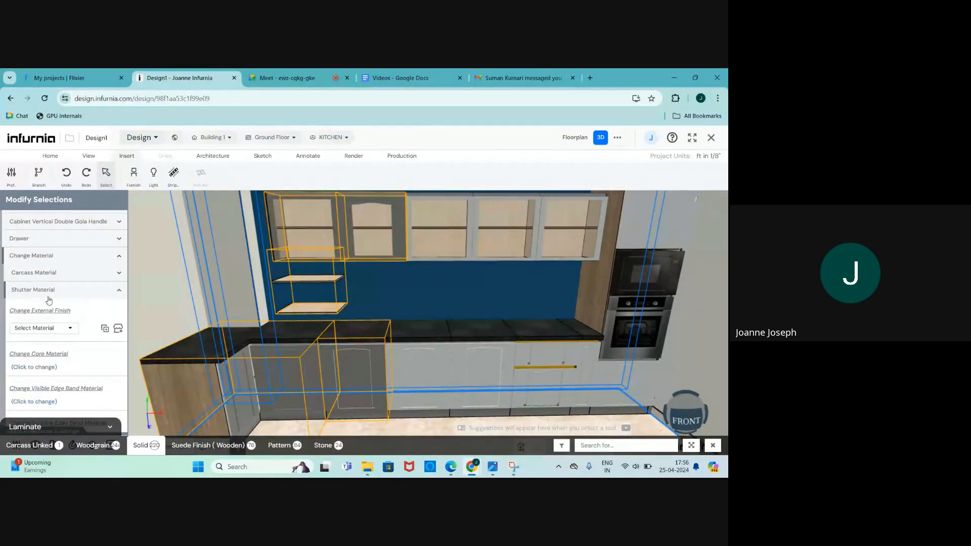
scroll(48, 301, down, 3)
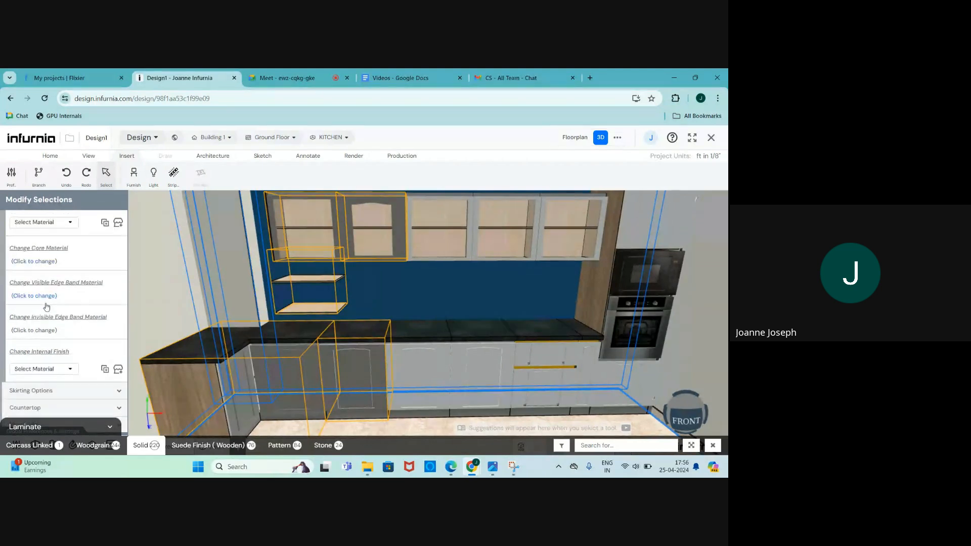
scroll(46, 308, down, 1)
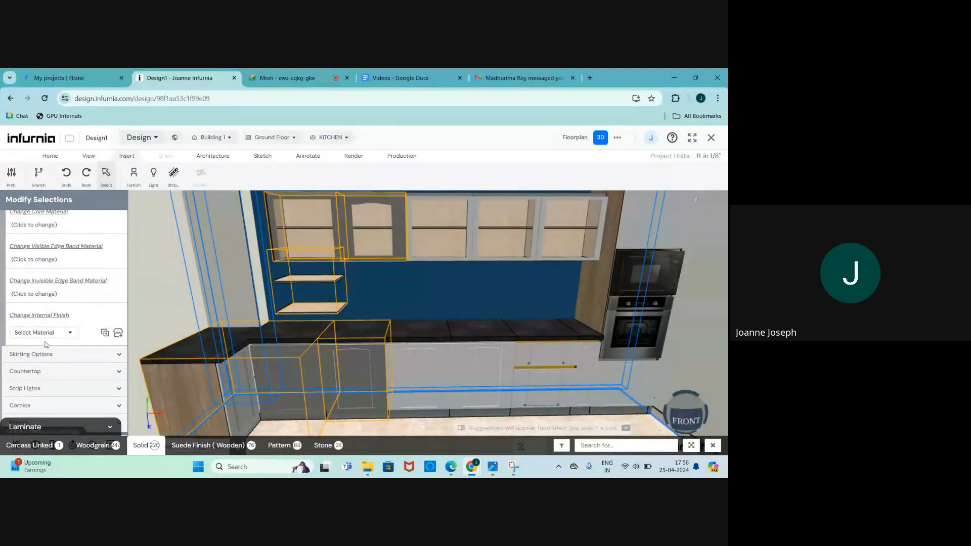
scroll(45, 344, down, 1)
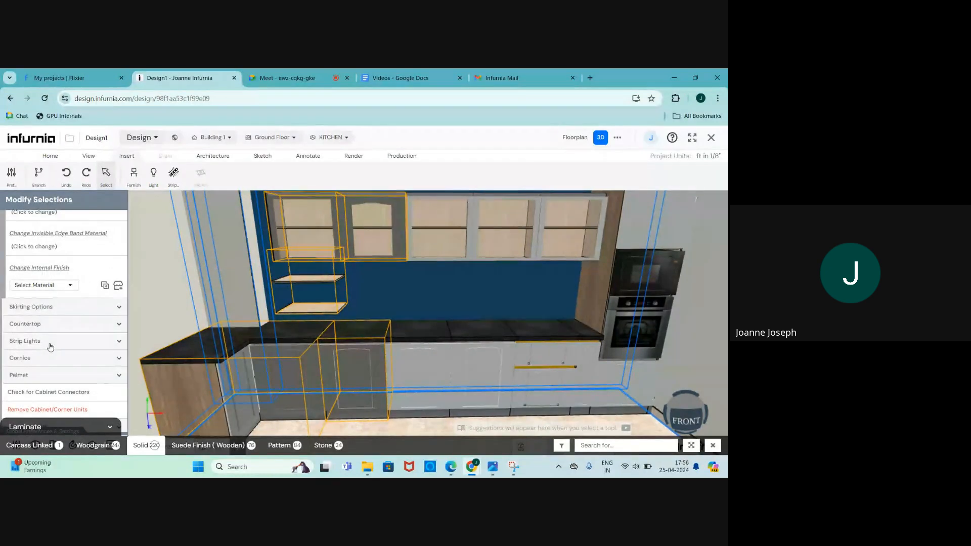
Step: Close the laminate catalogue with the selection cleared, and compare the refinished corner, base and wall cabinets with their neighbours
click(713, 446)
key(Escape)
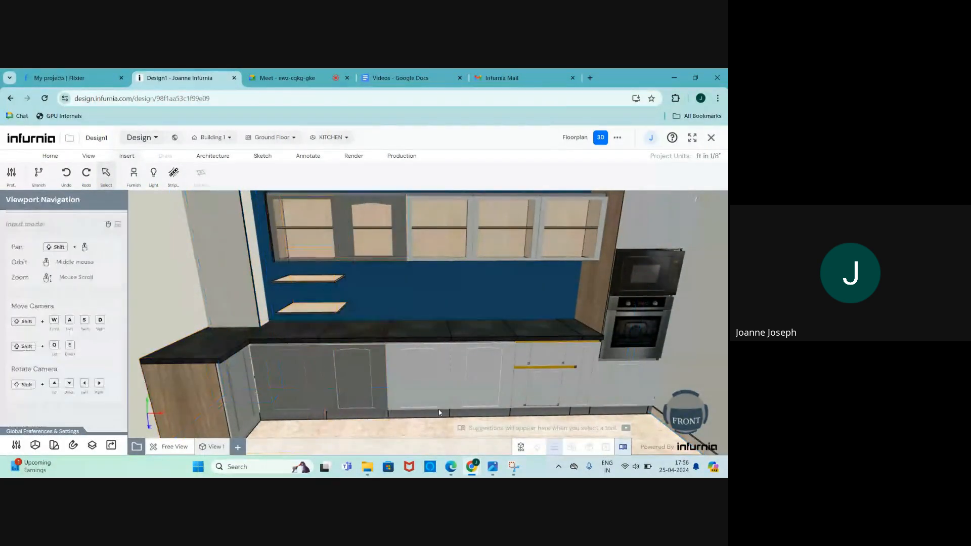
scroll(390, 372, down, 3)
scroll(389, 314, up, 2)
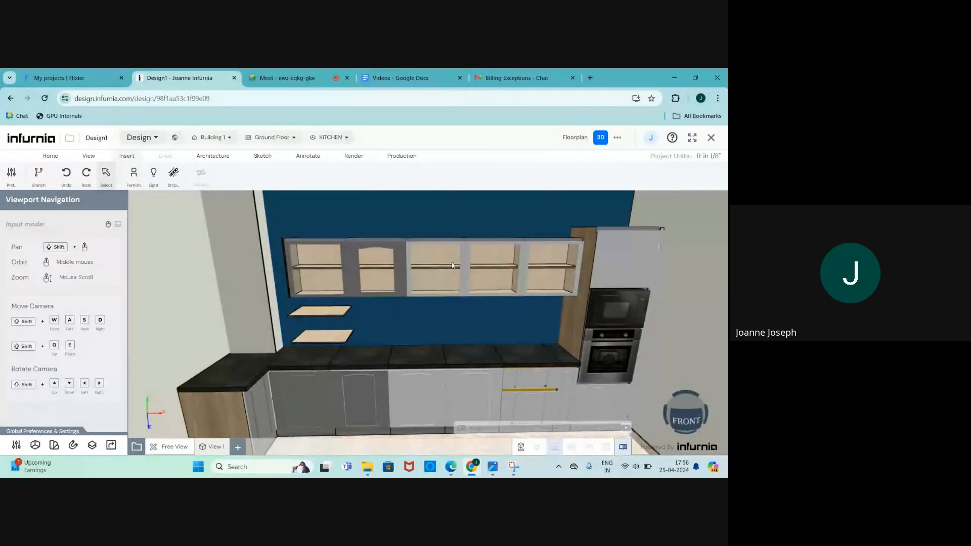
scroll(327, 350, down, 2)
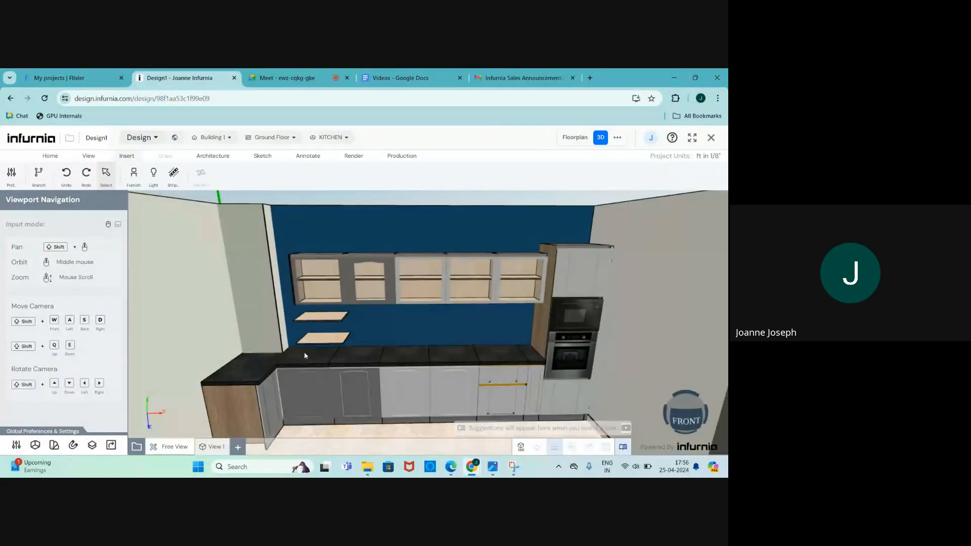
scroll(305, 352, down, 2)
scroll(377, 386, up, 2)
scroll(348, 377, up, 3)
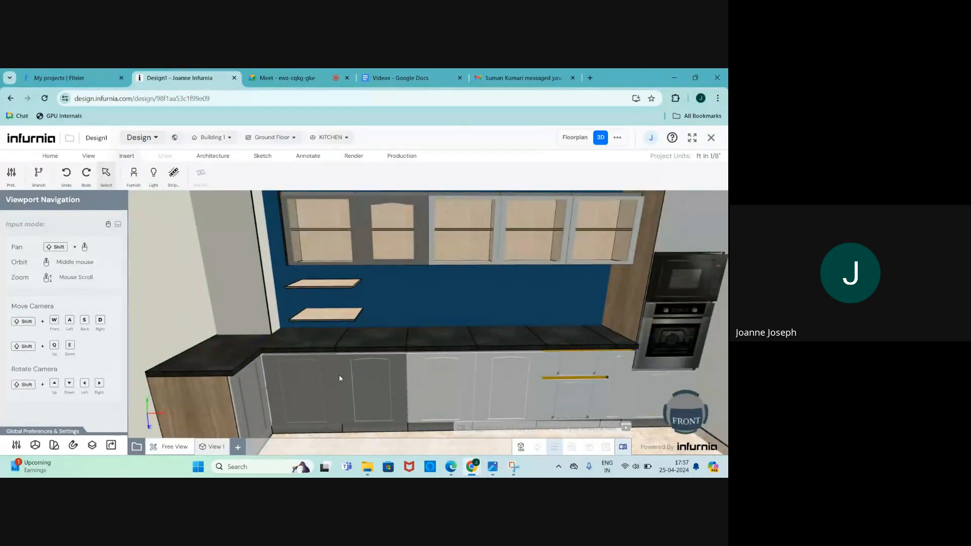
Step: Hide the Furniture layer in the current view, turn it back on and close the layer list
scroll(323, 369, down, 2)
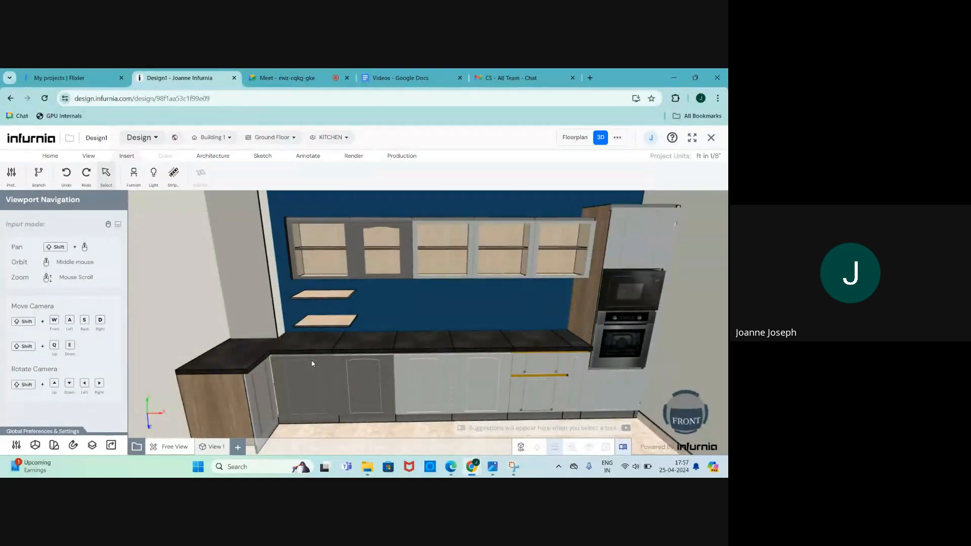
scroll(312, 360, down, 2)
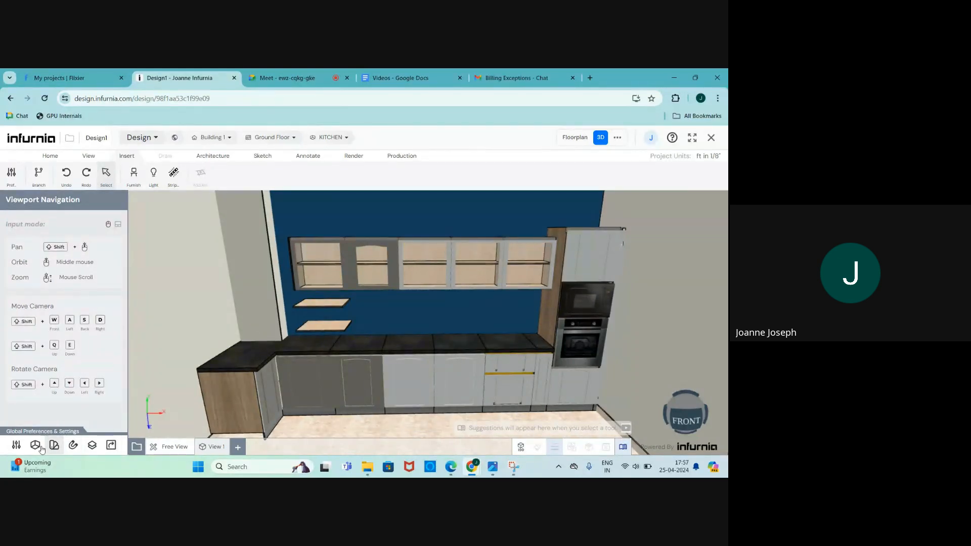
click(92, 446)
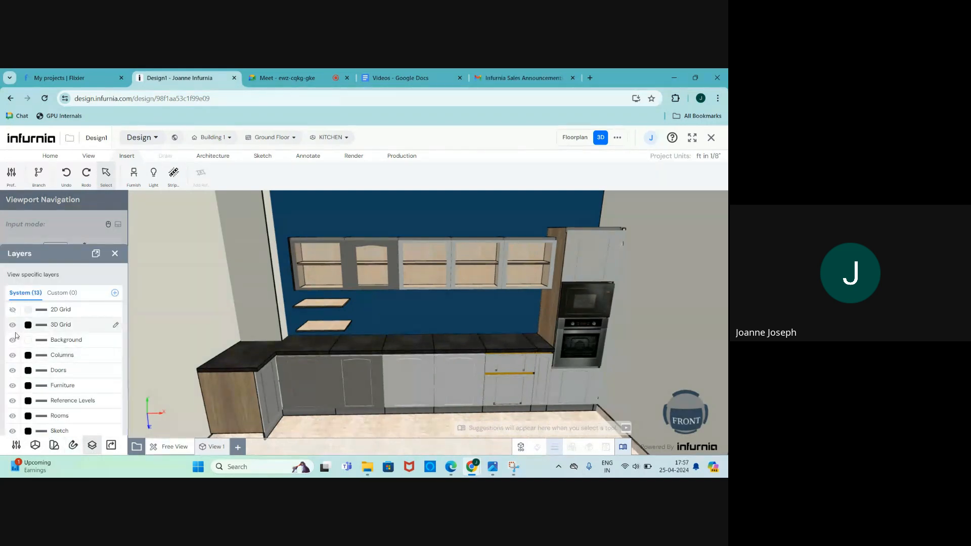
click(13, 387)
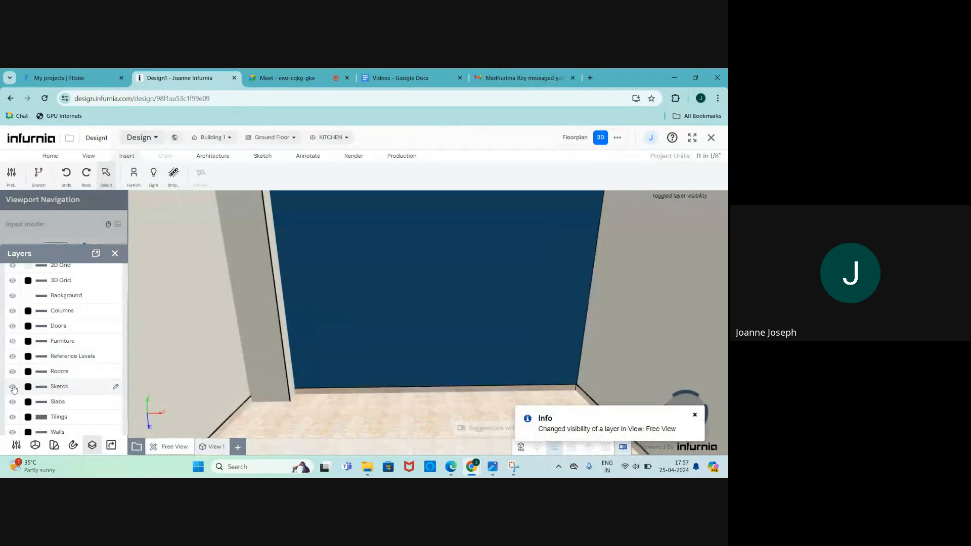
click(13, 341)
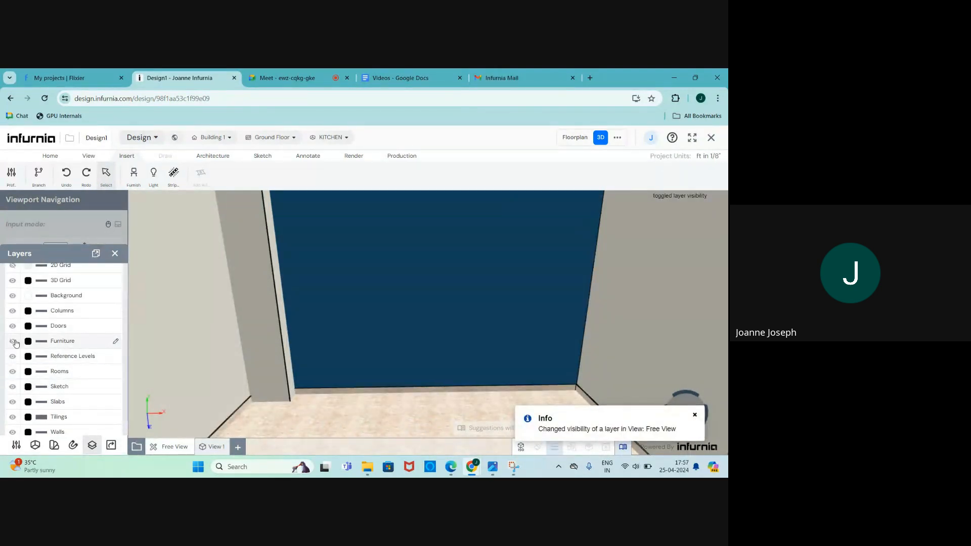
click(241, 373)
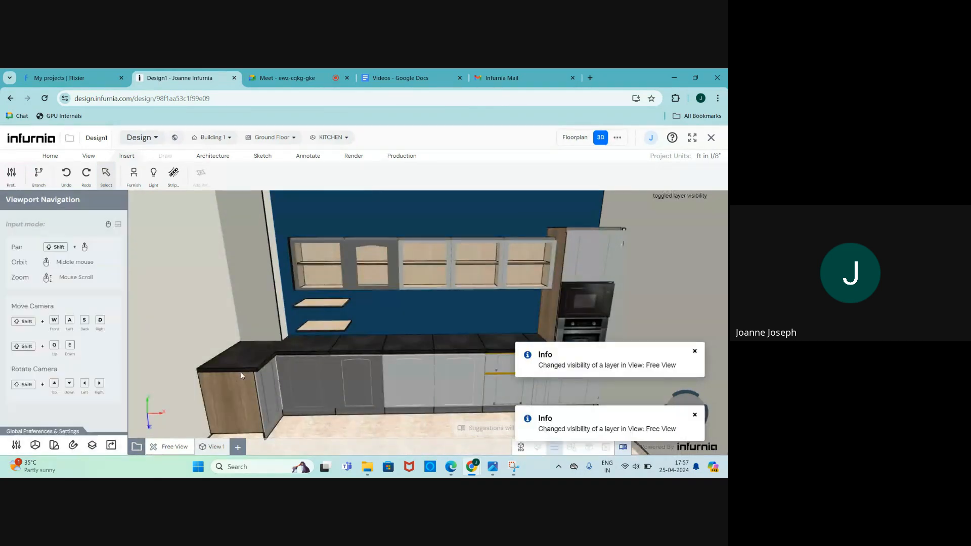
Step: Select the corner unit together with the adjacent grey base cabinet and assign both to the Hidden drawing layer
click(242, 395)
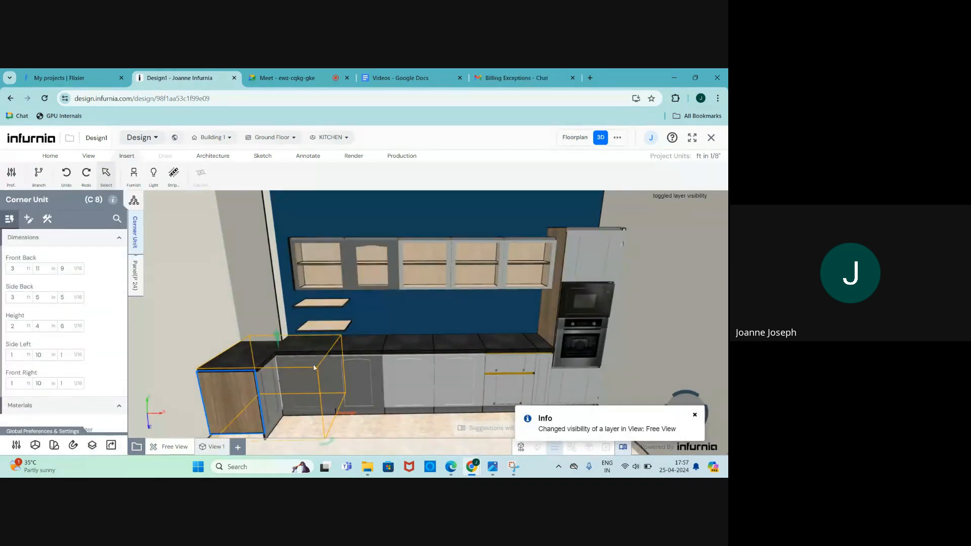
shift+click(349, 365)
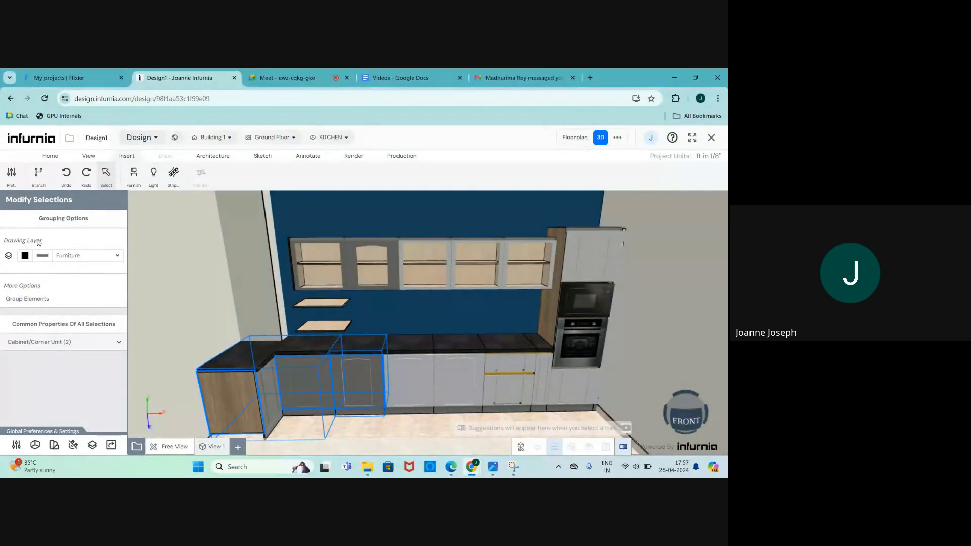
click(101, 260)
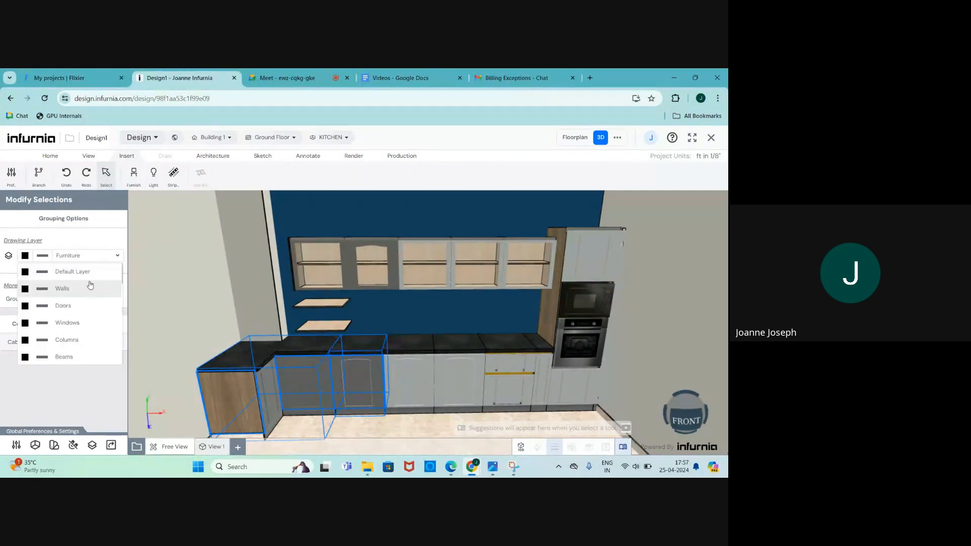
scroll(86, 304, down, 3)
scroll(86, 304, down, 3)
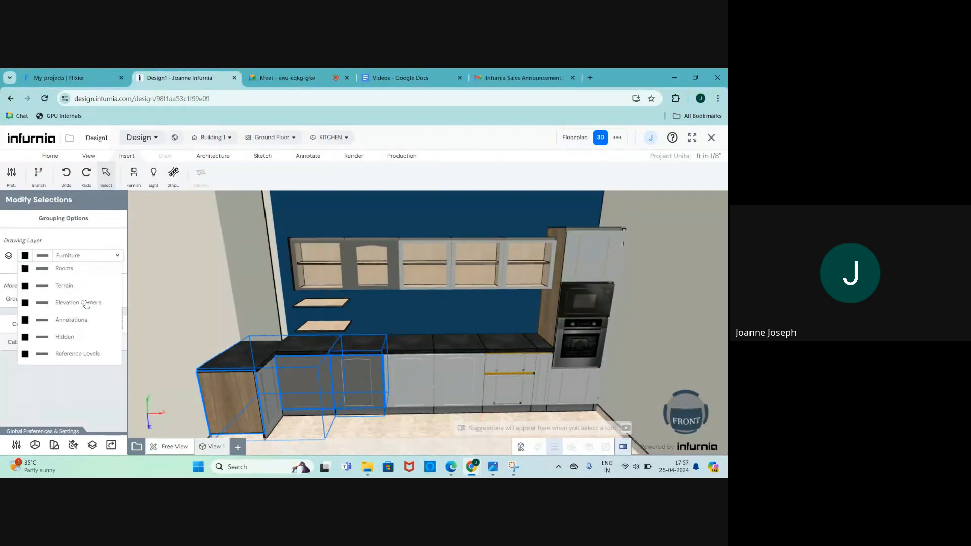
click(68, 325)
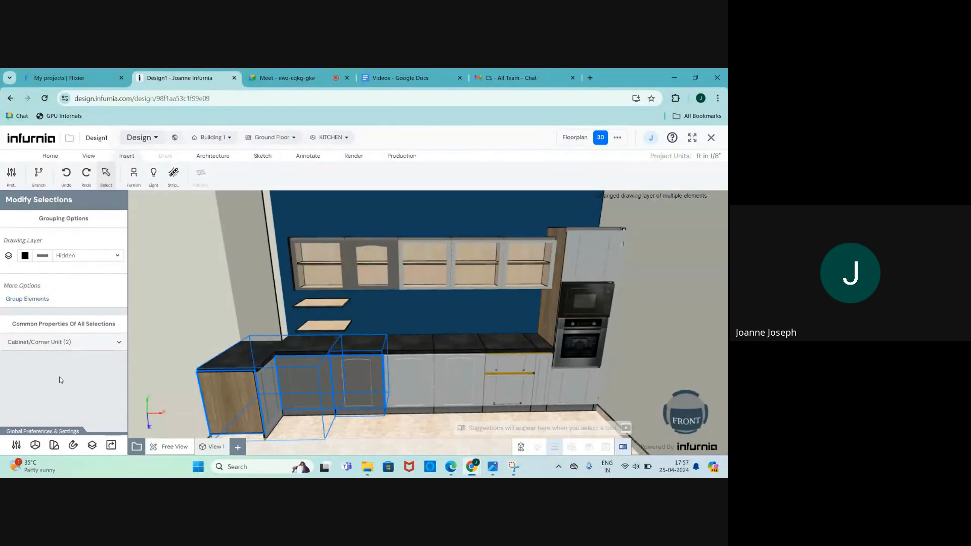
Step: Switch the Hidden layer's visibility off and on again, leaving the layer list closed and the cabinets deselected
click(96, 445)
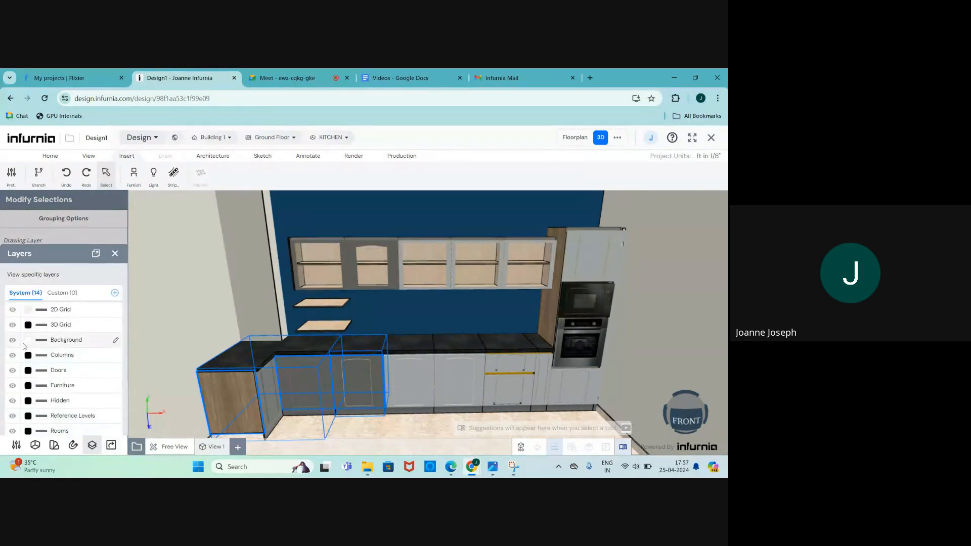
click(13, 402)
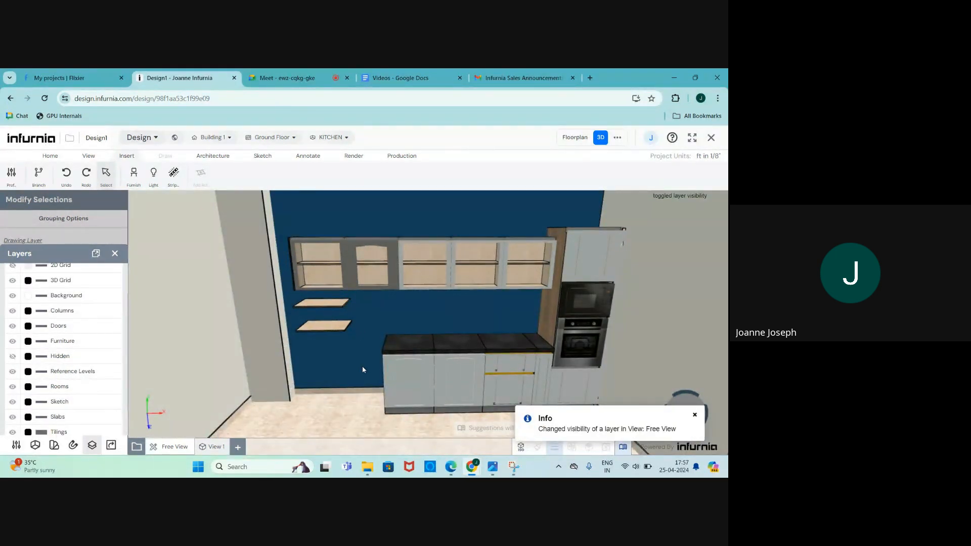
click(13, 358)
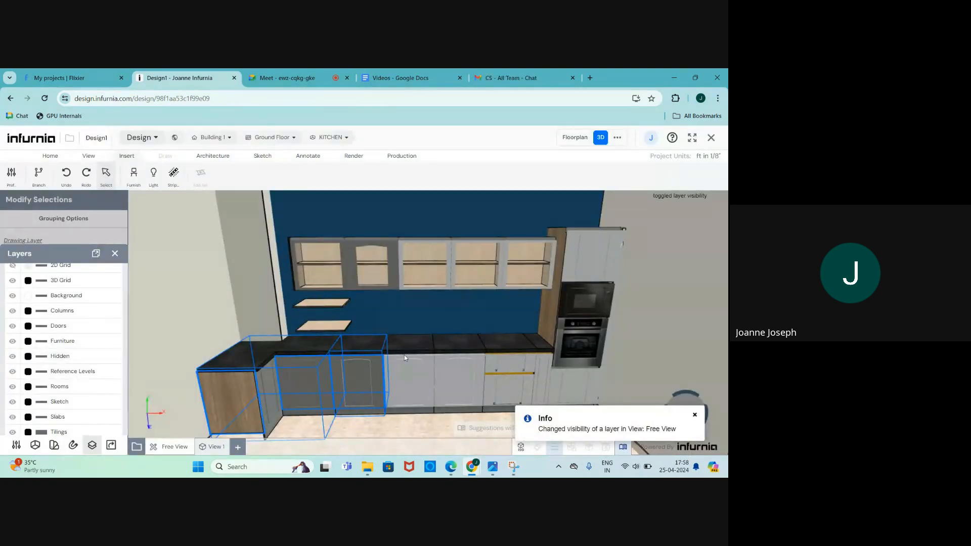
click(115, 254)
click(218, 357)
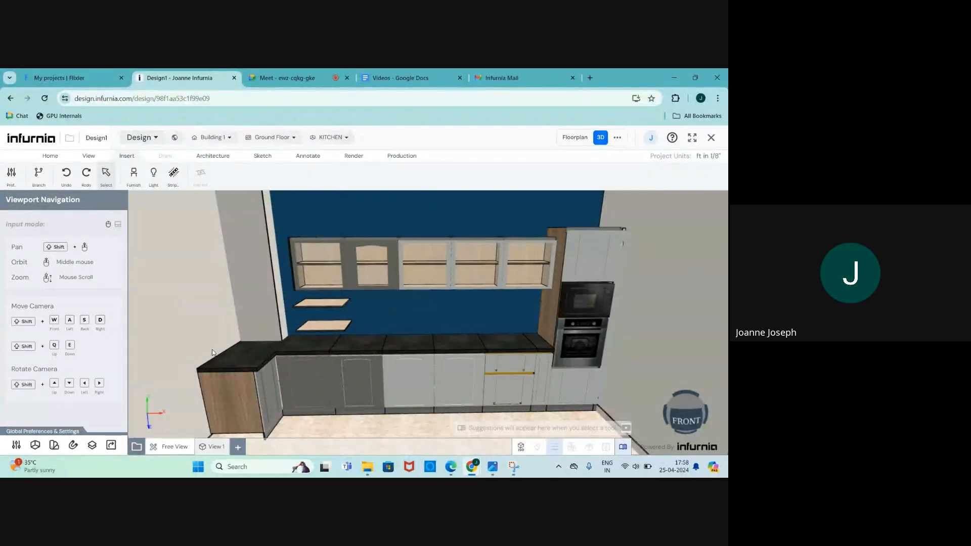
Step: Select the upper drawer of the drawer cabinet near the oven unit and review its drawer height parameters
scroll(213, 353, down, 5)
scroll(368, 377, up, 7)
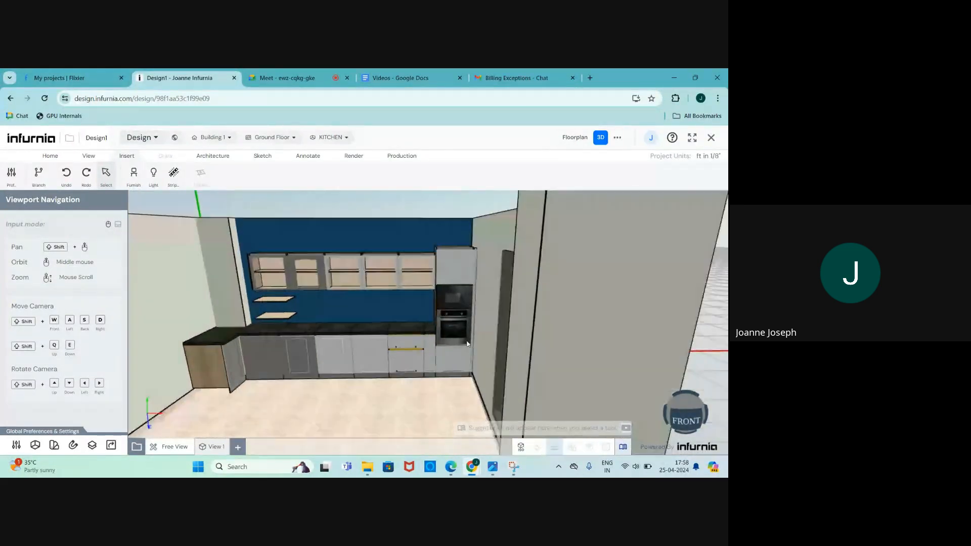
middle_drag(369, 374, 326, 381)
scroll(347, 355, down, 2)
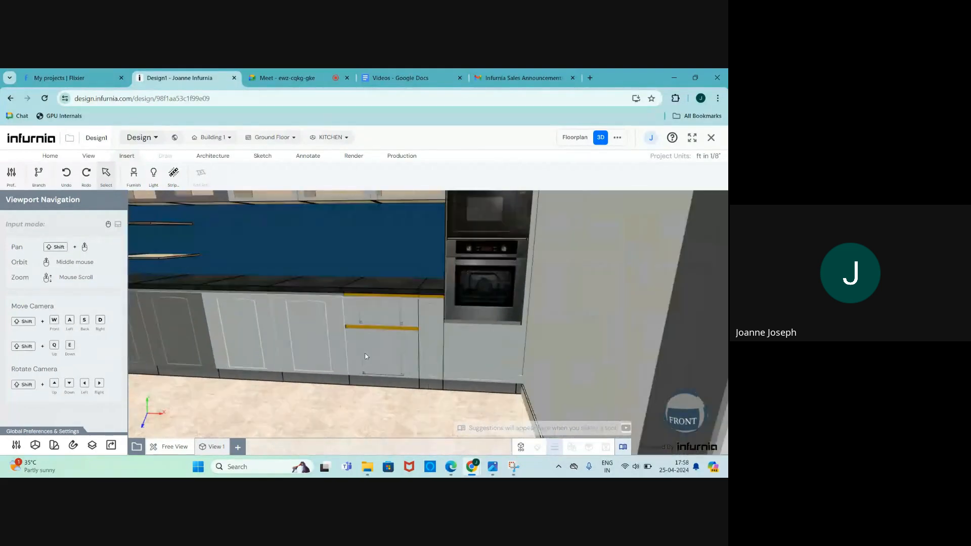
scroll(384, 319, up, 3)
scroll(372, 354, down, 2)
scroll(371, 355, up, 2)
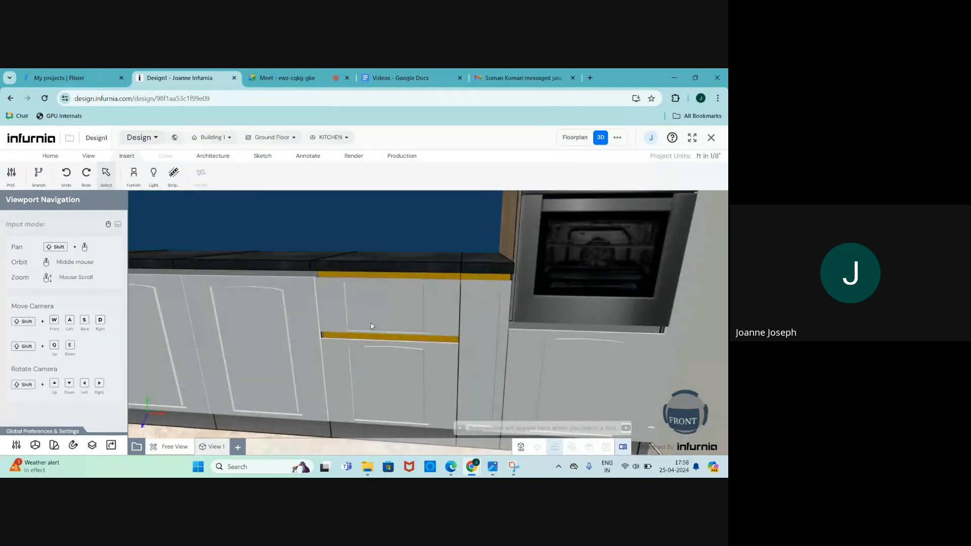
click(371, 325)
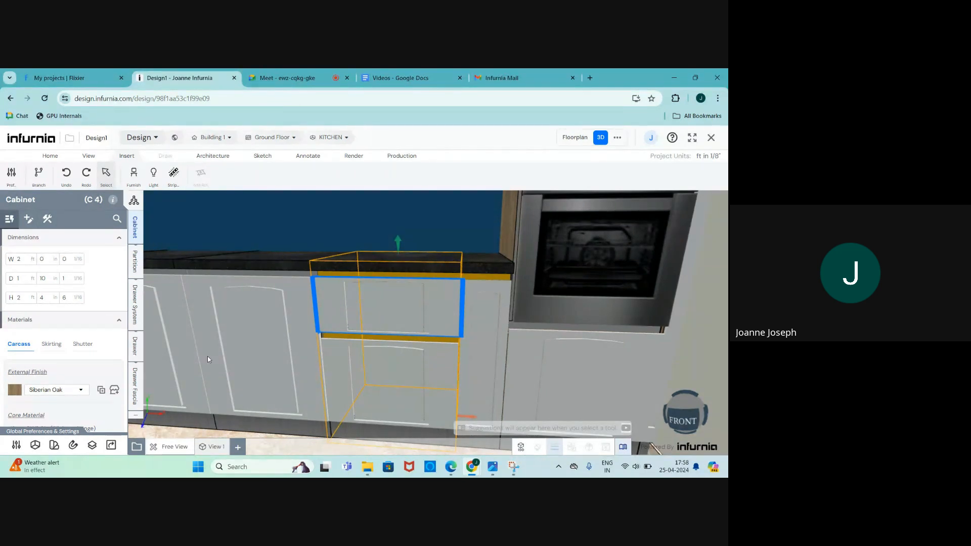
click(136, 349)
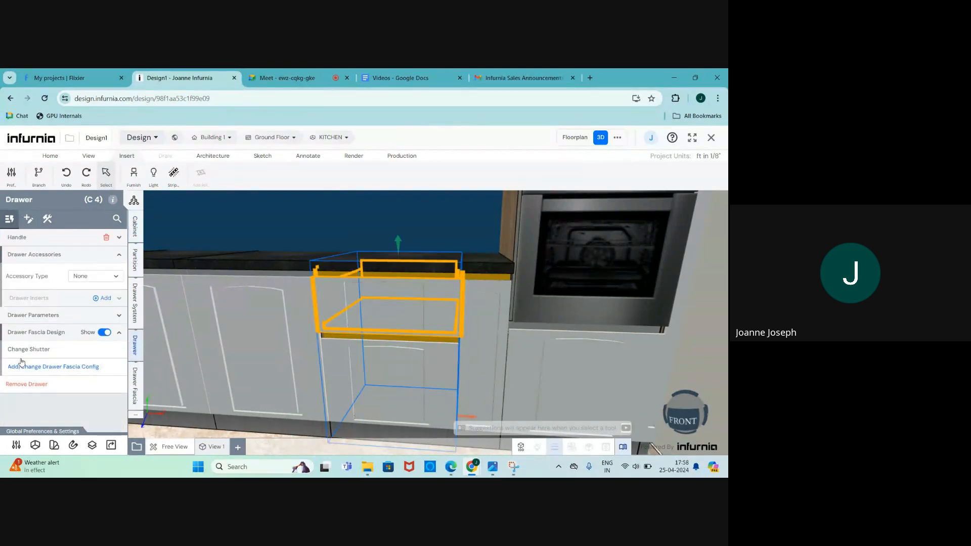
click(34, 317)
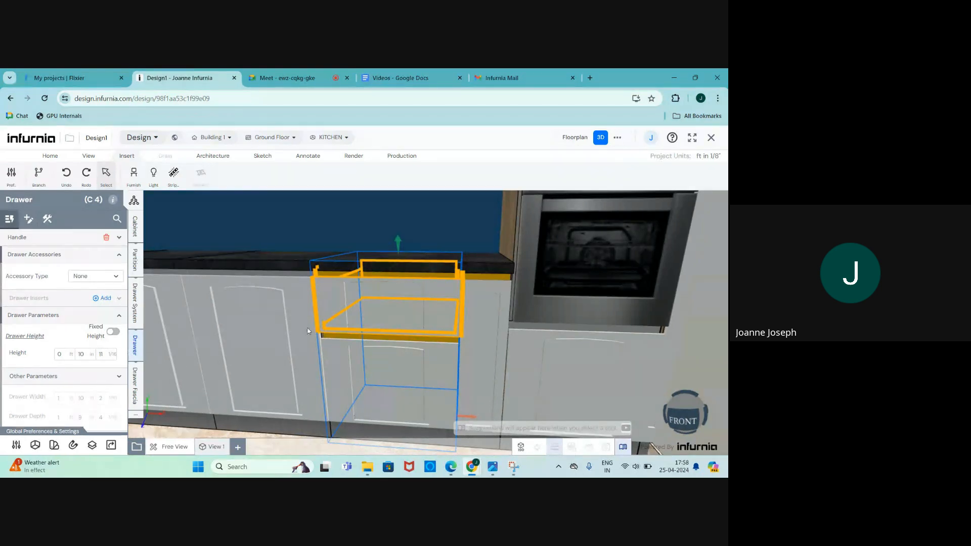
Step: Enable a fixed height for the cabinet's lower drawer and set it to 1 ft 0 in
scroll(361, 319, up, 3)
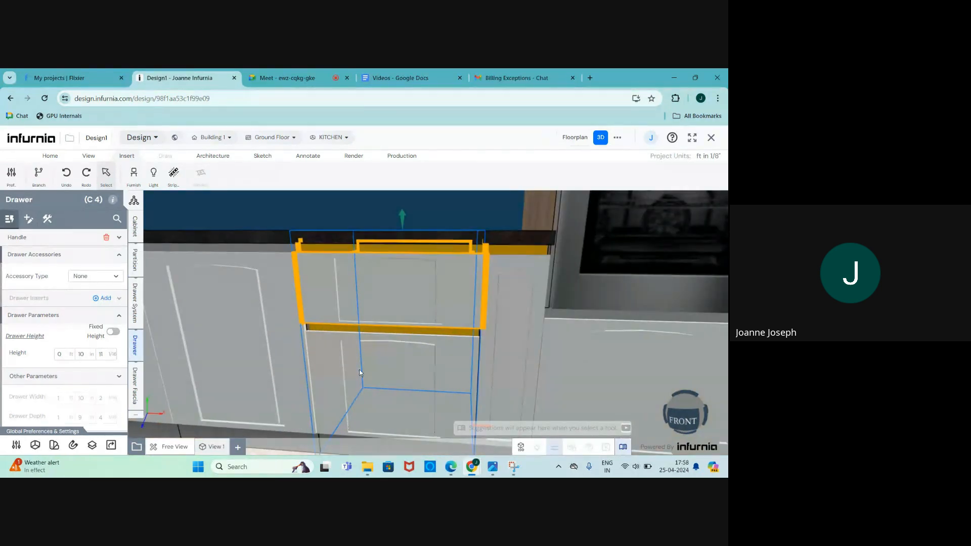
click(347, 365)
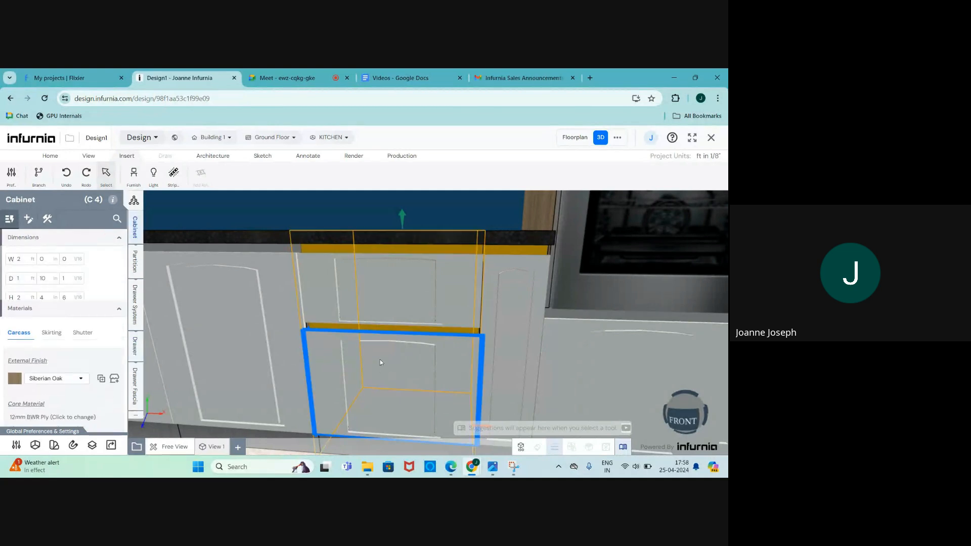
click(134, 346)
click(68, 315)
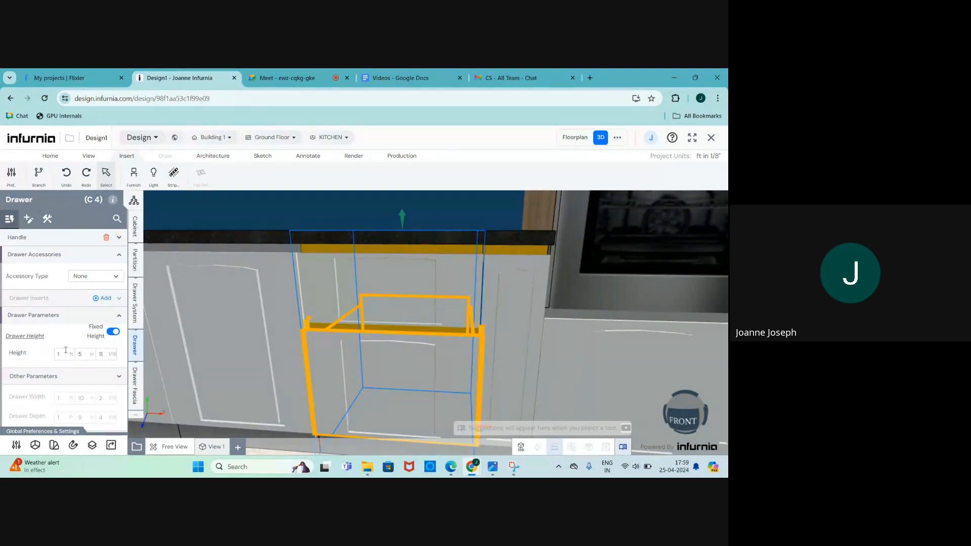
click(66, 350)
click(80, 354)
text(0)
key(Tab)
key(Return)
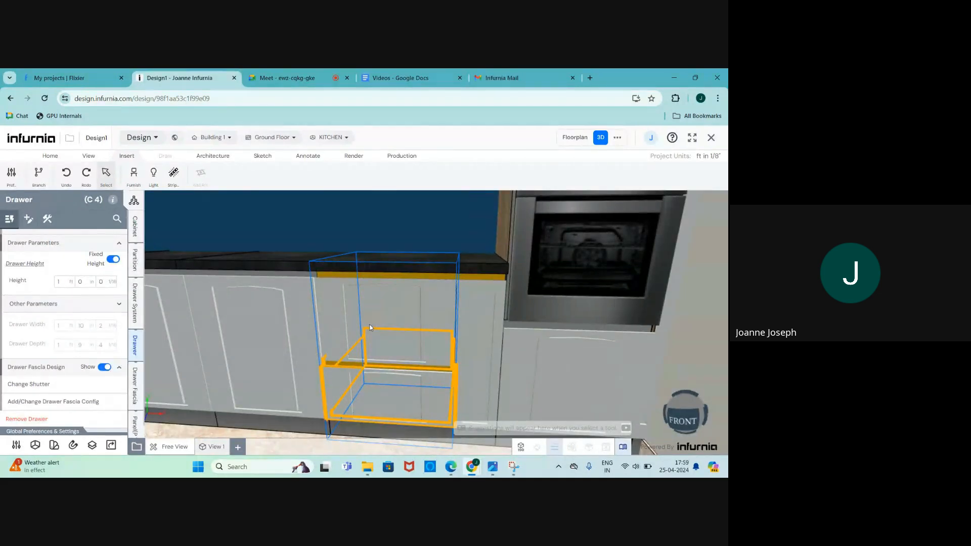
Step: Select the drawer cabinet's lower drawer and choose Basket as its drawer accessory type
scroll(370, 324, down, 4)
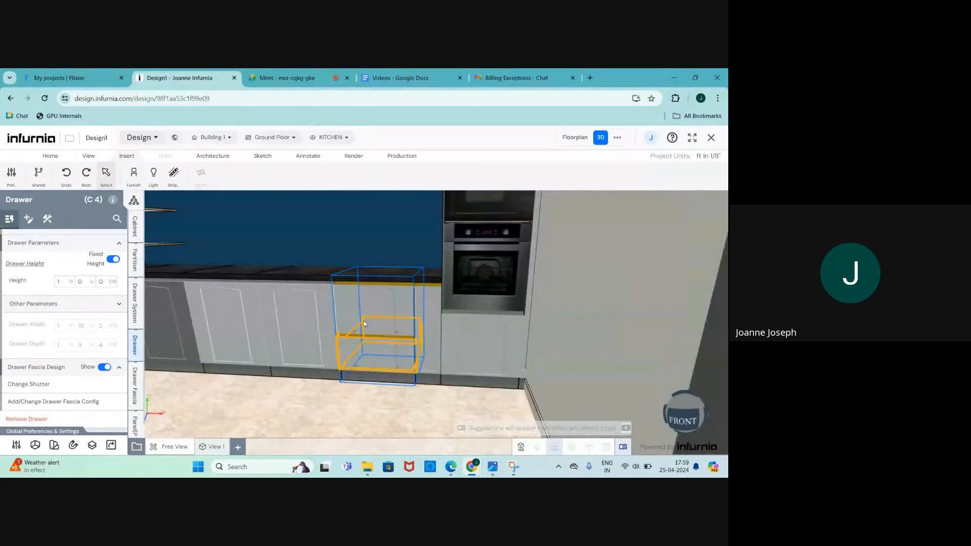
scroll(363, 329, up, 4)
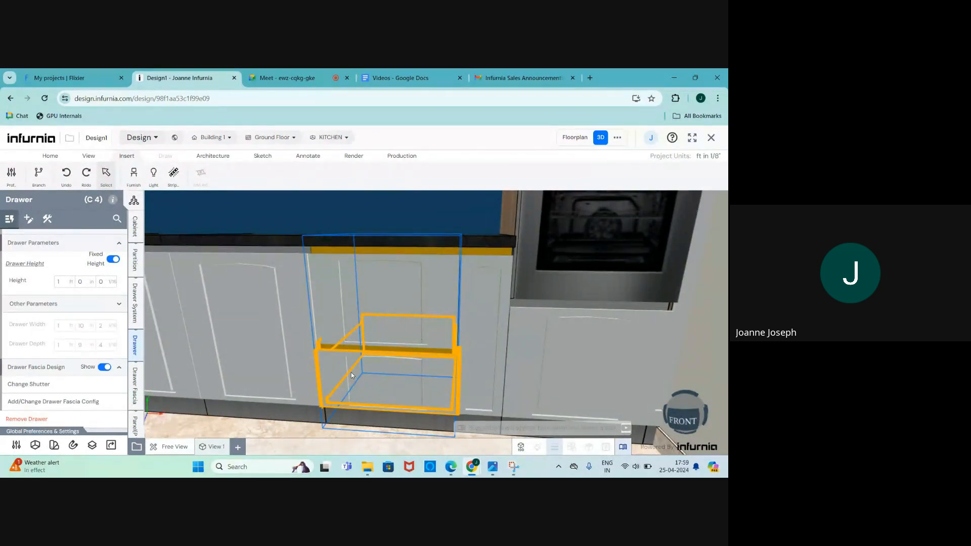
scroll(375, 381, down, 4)
scroll(375, 382, up, 4)
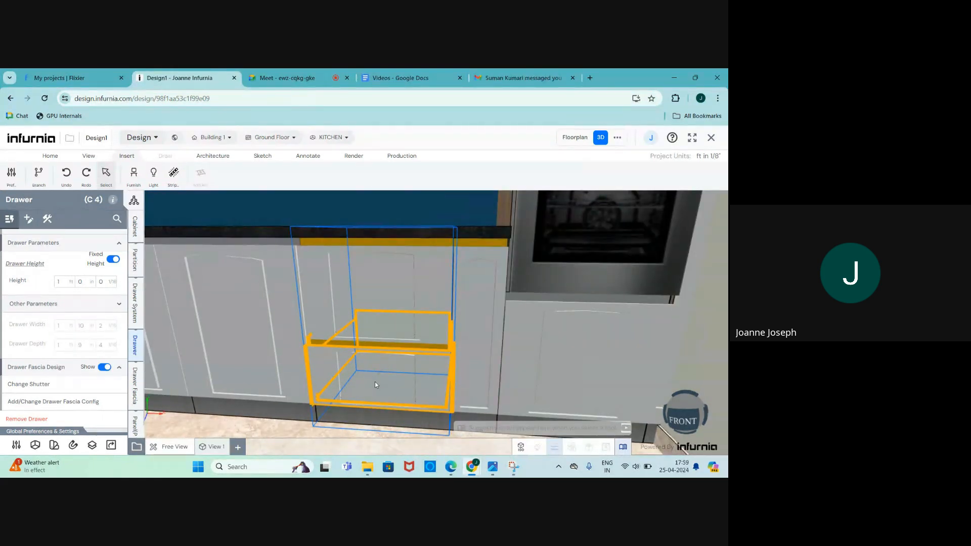
click(374, 385)
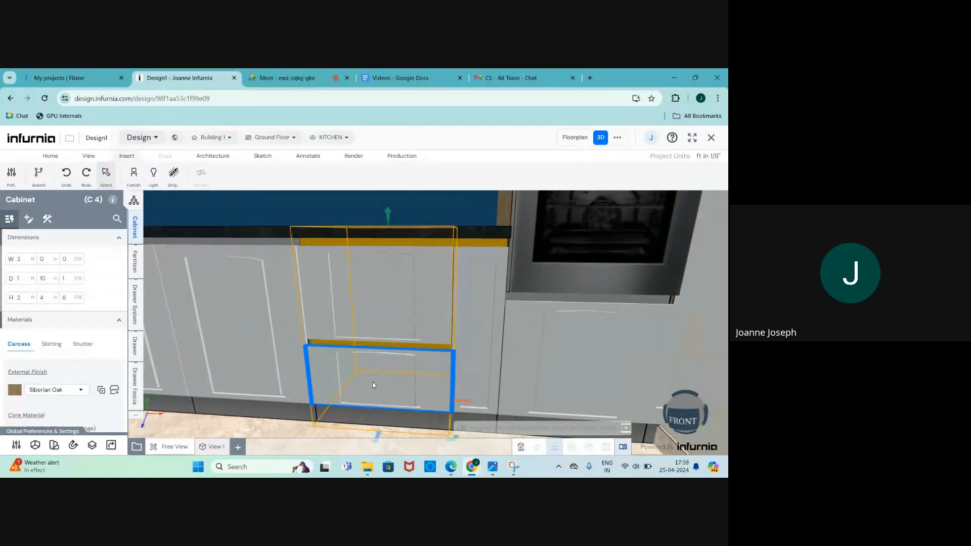
click(136, 345)
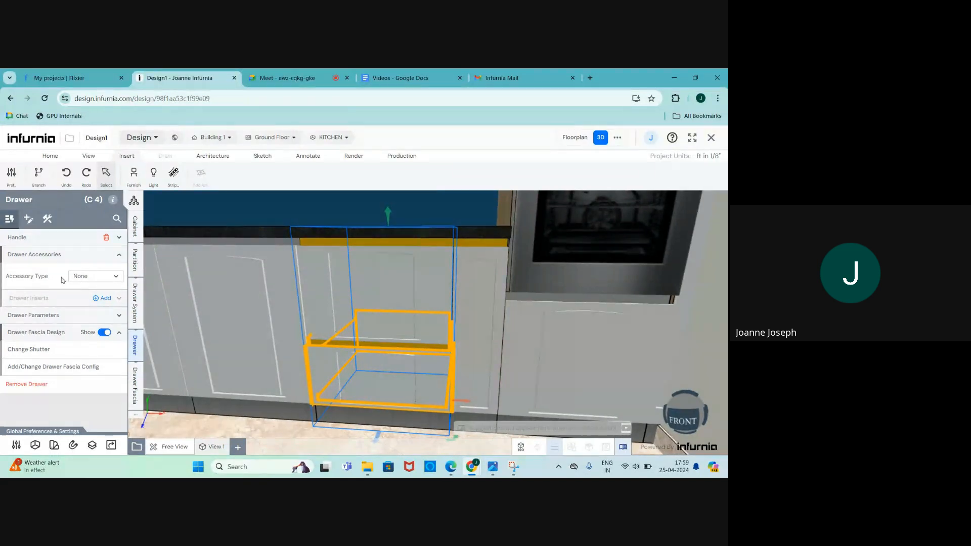
click(94, 276)
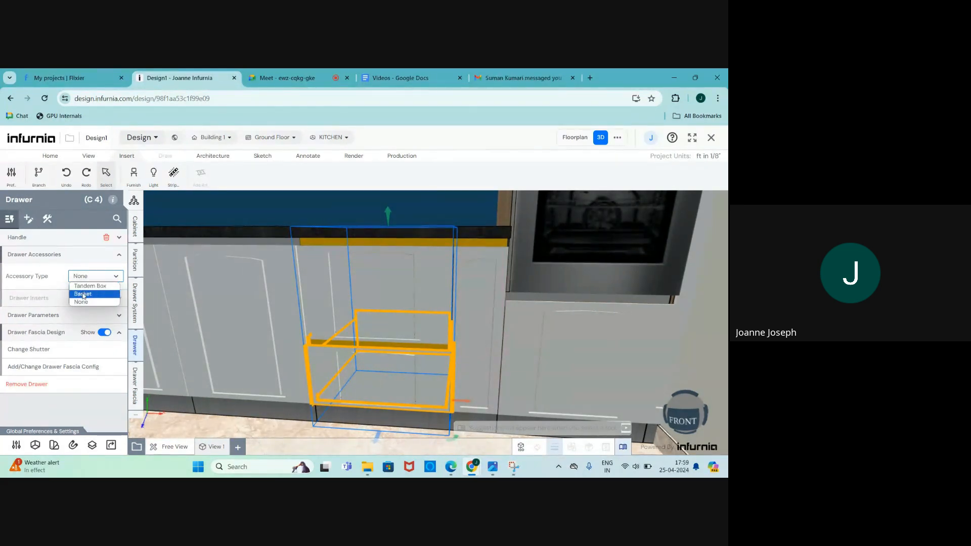
click(83, 295)
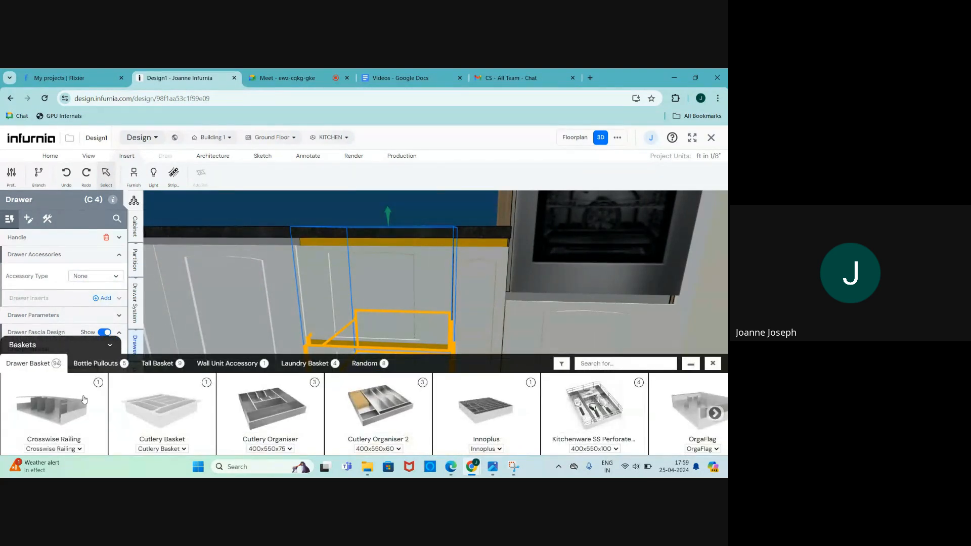
Step: Browse the basket categories, search for "wi" and add Wicker Basket_1 in size 400x550x100 to the drawer
scroll(319, 413, right, 5)
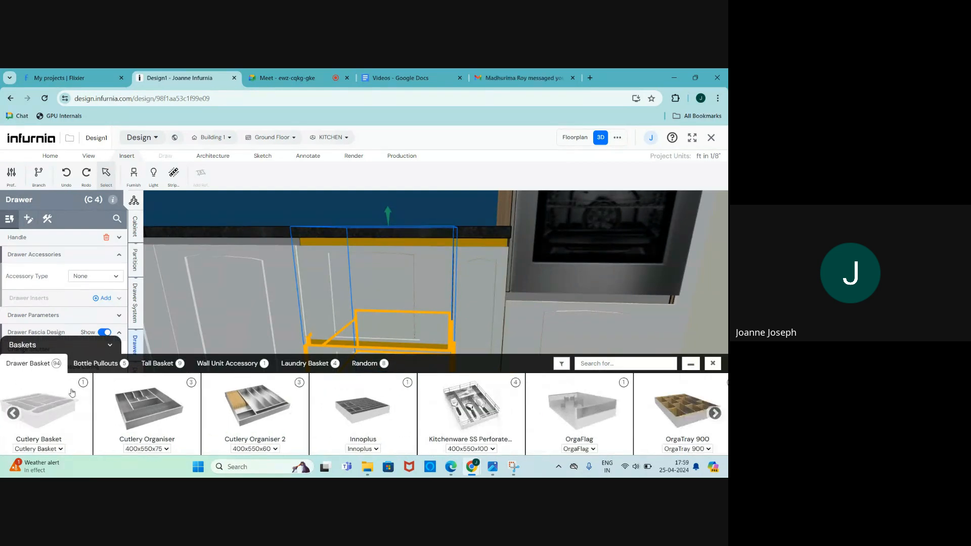
scroll(319, 414, right, 7)
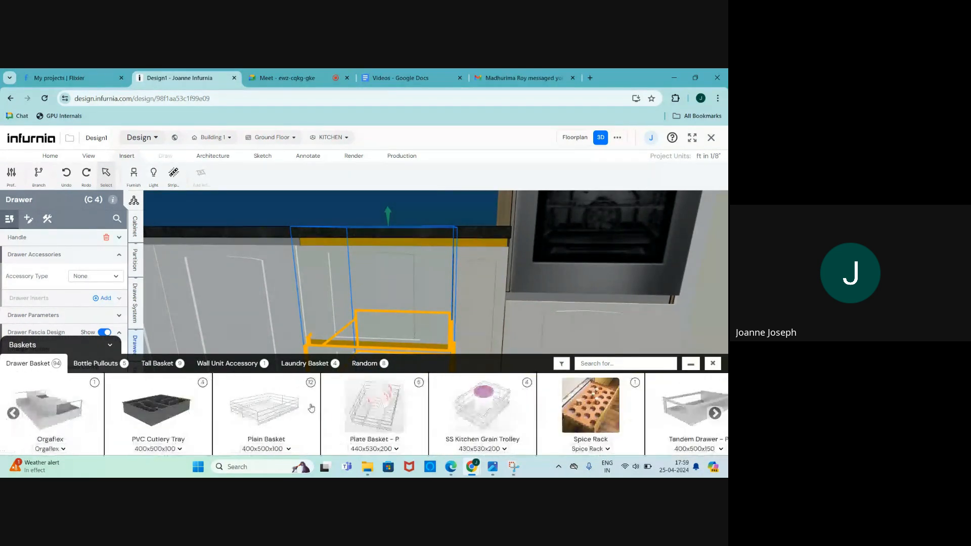
click(156, 364)
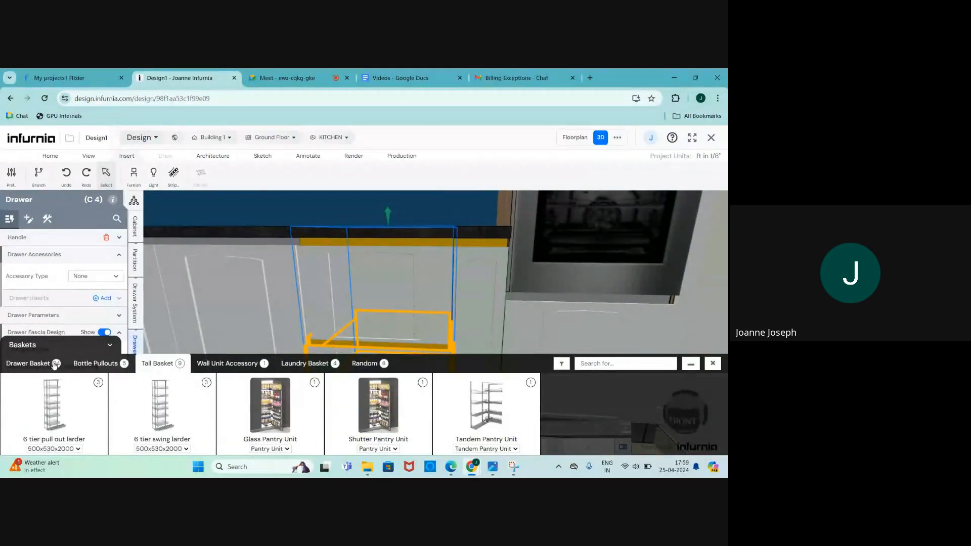
click(28, 364)
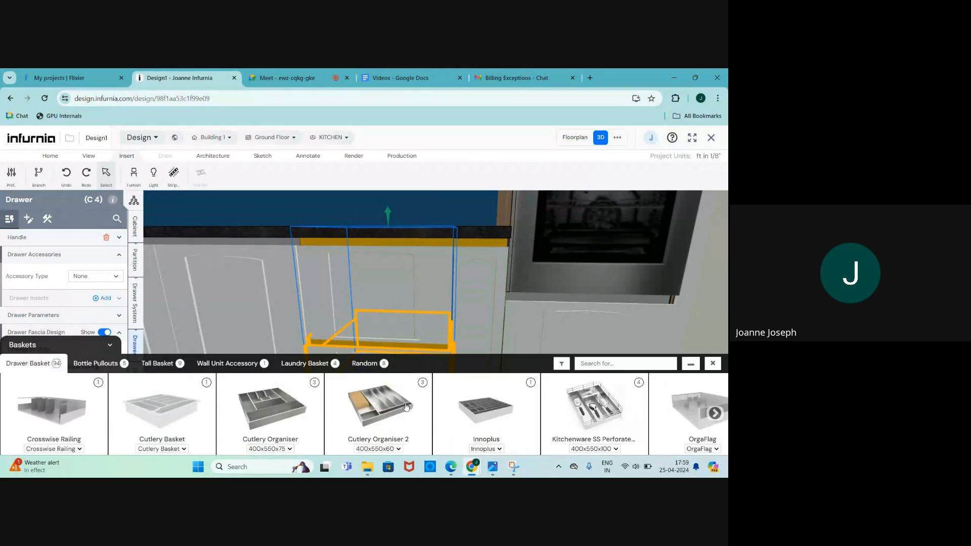
click(628, 368)
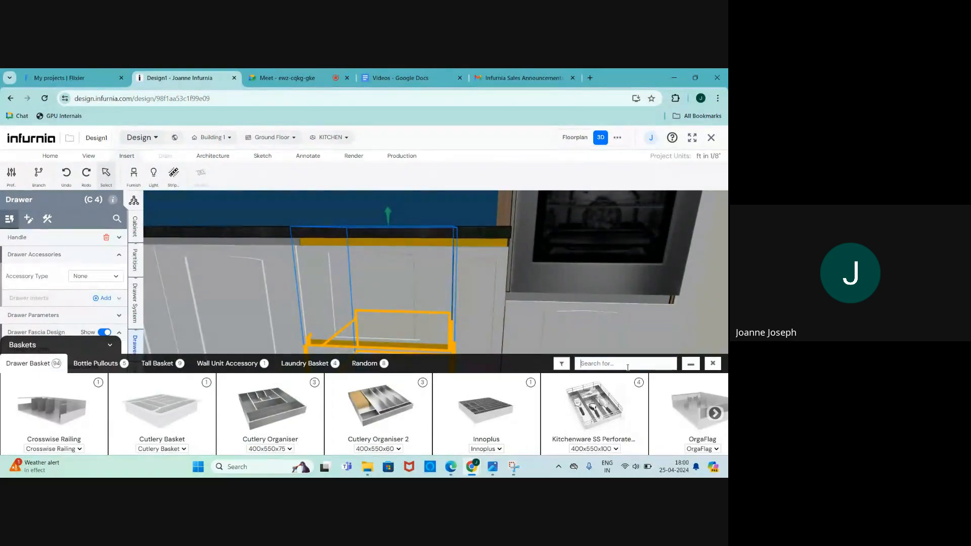
text(wi)
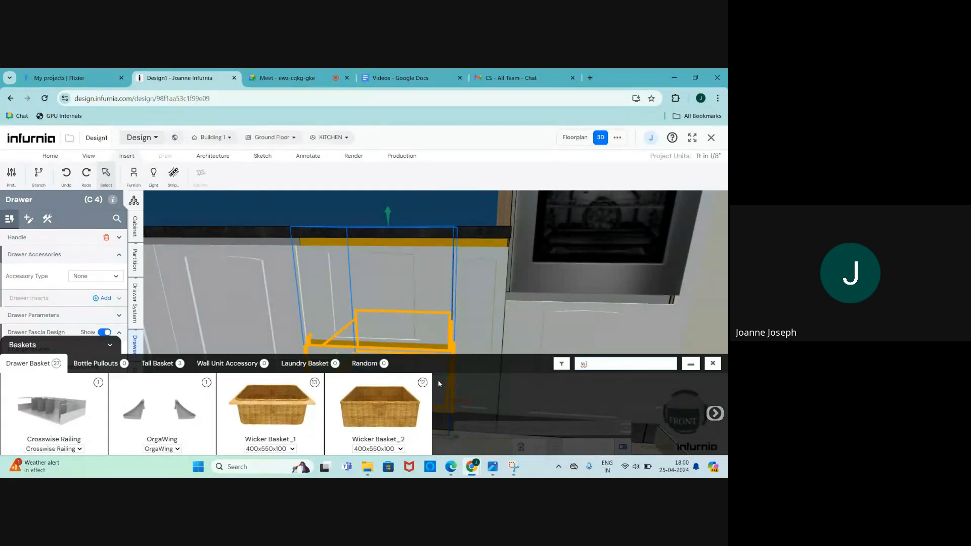
click(255, 408)
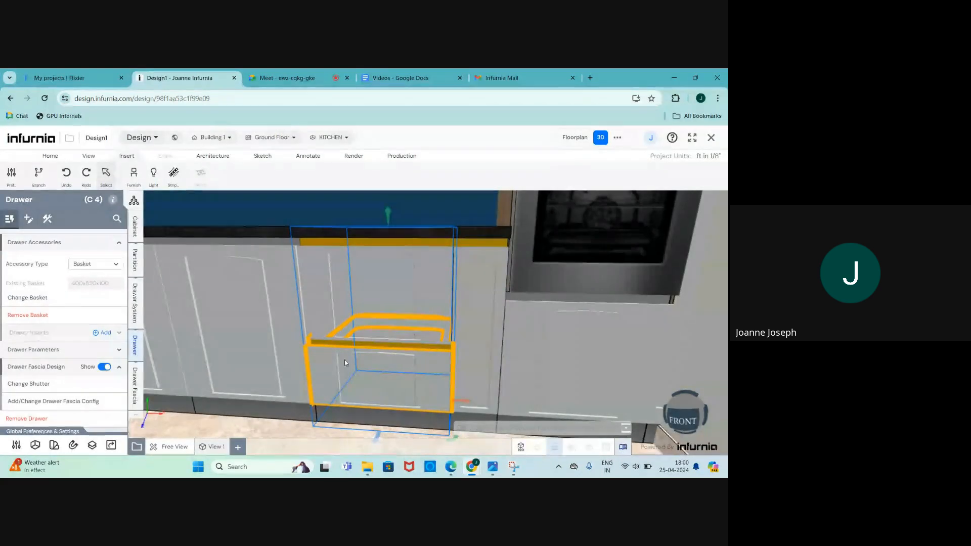
Step: Open the lower drawer for a close look at its wicker basket and turn off the display of the drawer fascia
scroll(348, 382, down, 1)
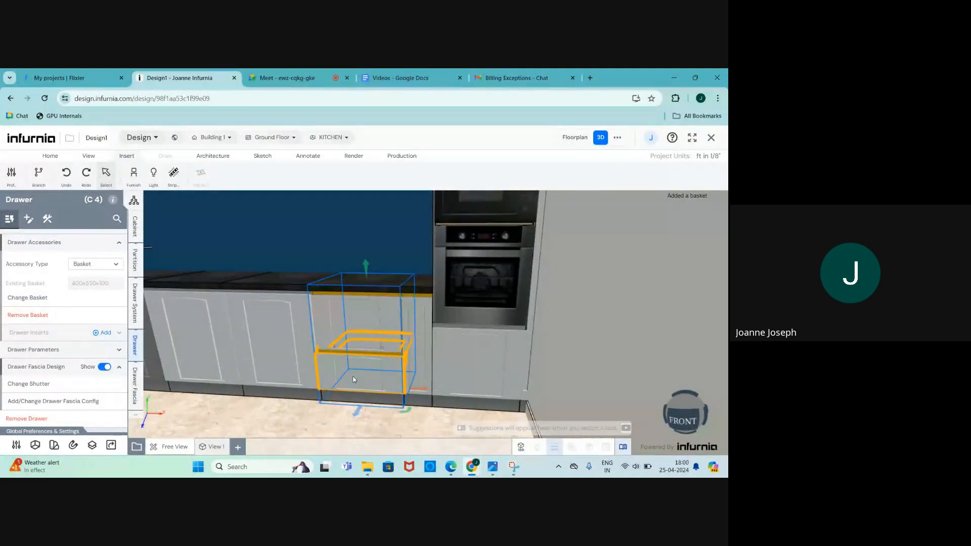
double_click(353, 377)
middle_drag(338, 406, 282, 407)
scroll(283, 407, up, 4)
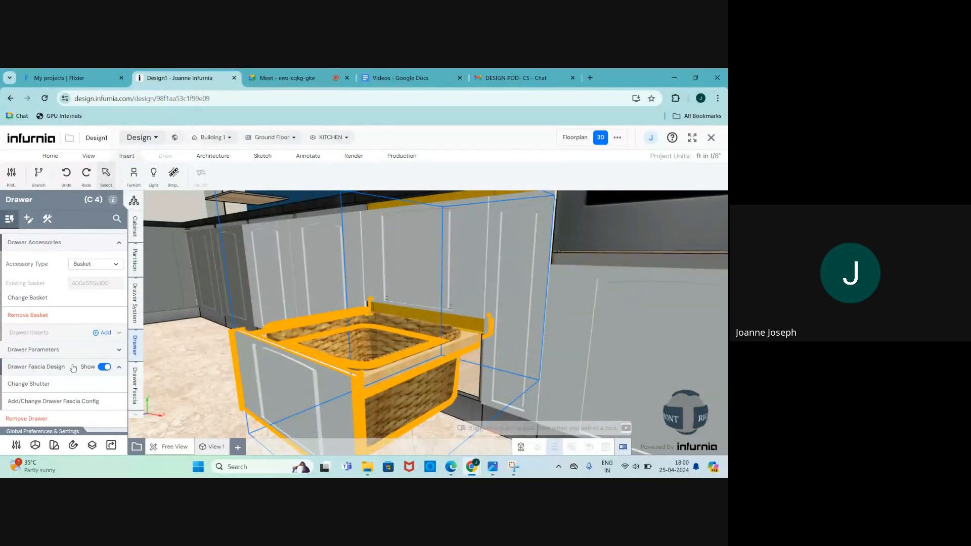
click(104, 368)
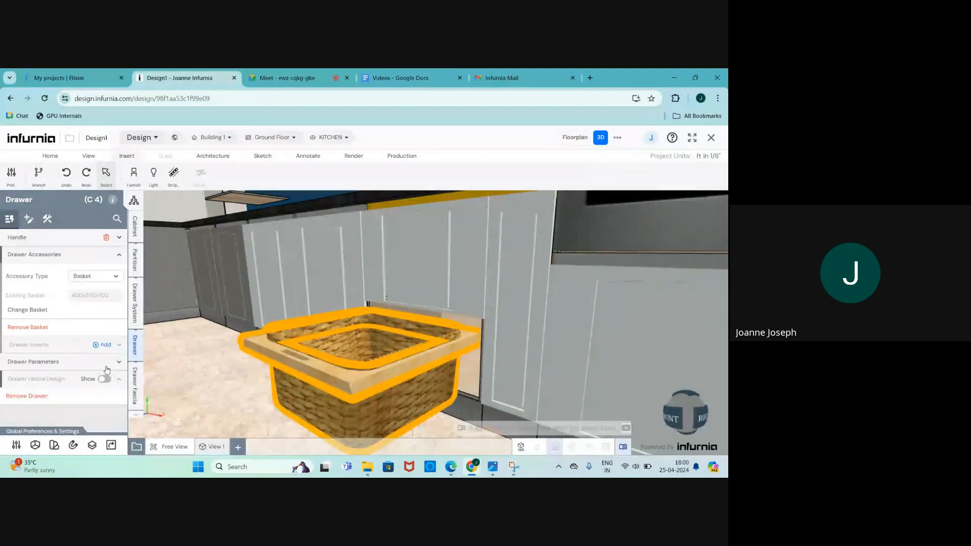
Step: Close the lower drawer so the basket sits inside the cabinet, and deselect the cabinet
scroll(451, 375, down, 5)
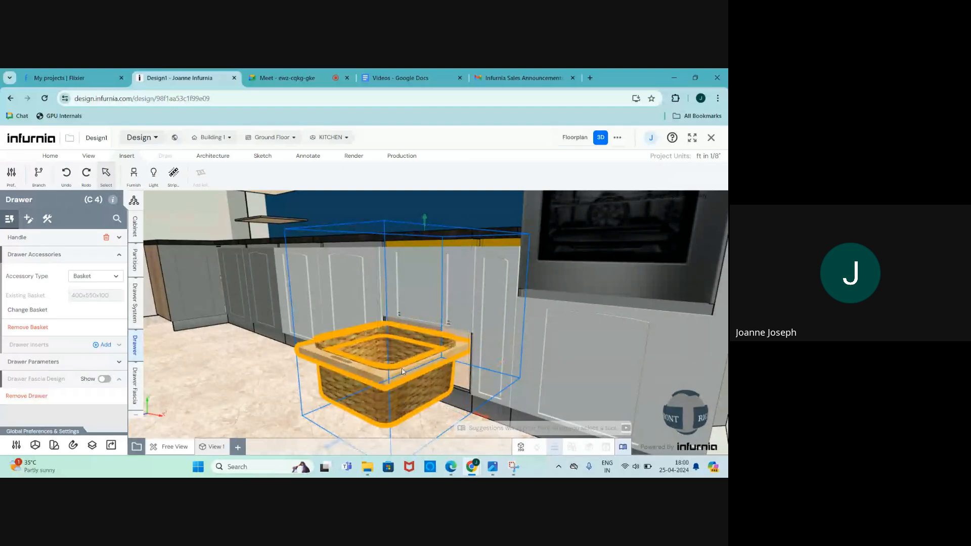
scroll(400, 371, down, 2)
scroll(400, 370, up, 5)
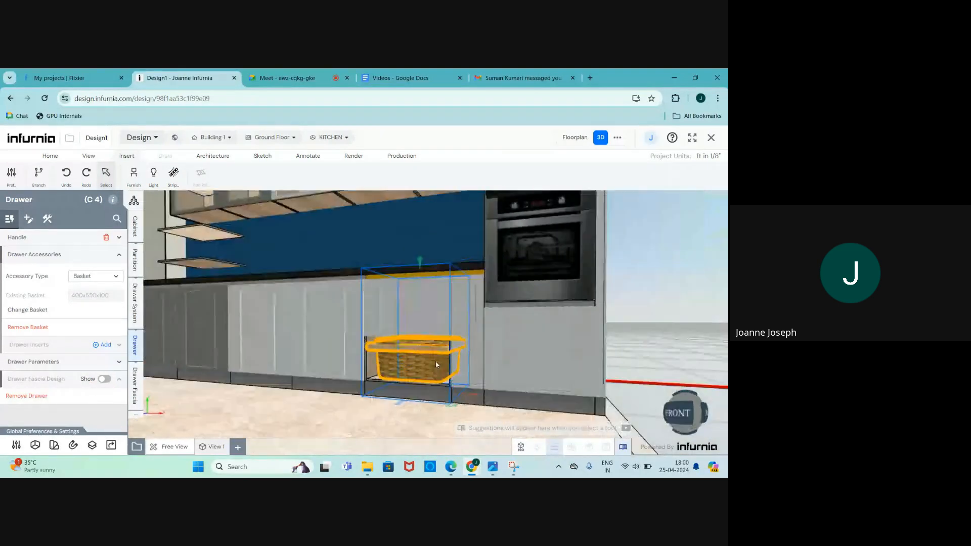
double_click(389, 382)
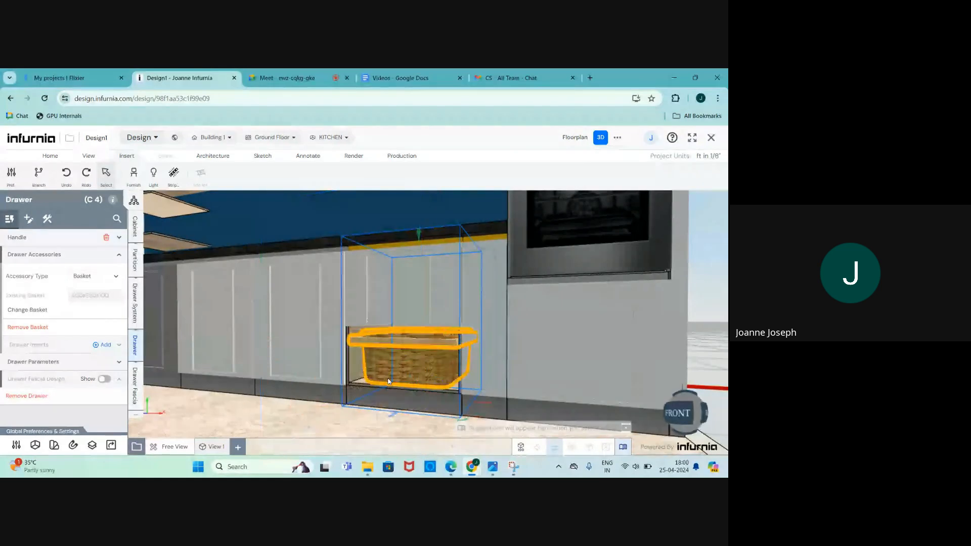
scroll(389, 381, up, 1)
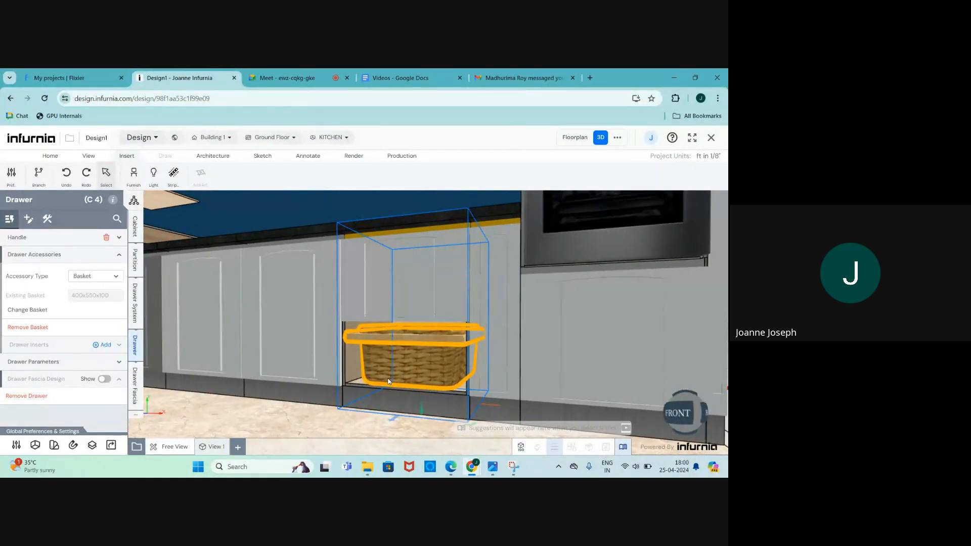
scroll(389, 382, down, 1)
click(331, 385)
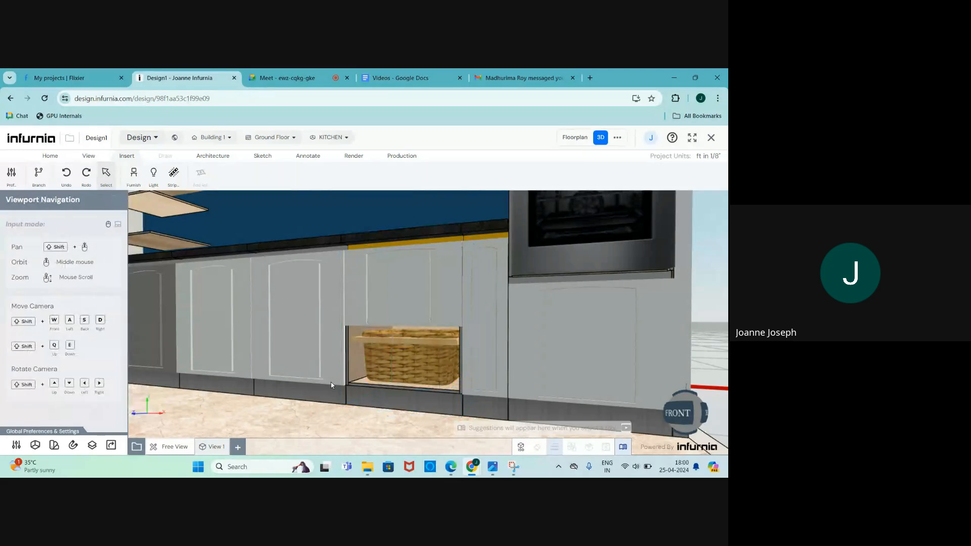
Step: Select the wicker basket itself as a furniture unit and review its dimensions
scroll(377, 406, down, 3)
scroll(334, 375, up, 3)
scroll(354, 373, up, 2)
scroll(364, 373, down, 2)
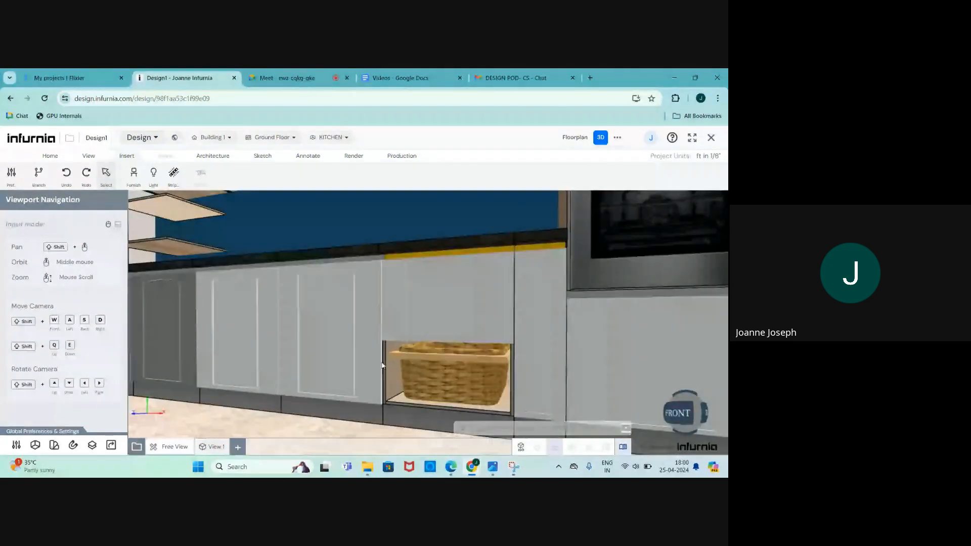
scroll(430, 378, up, 3)
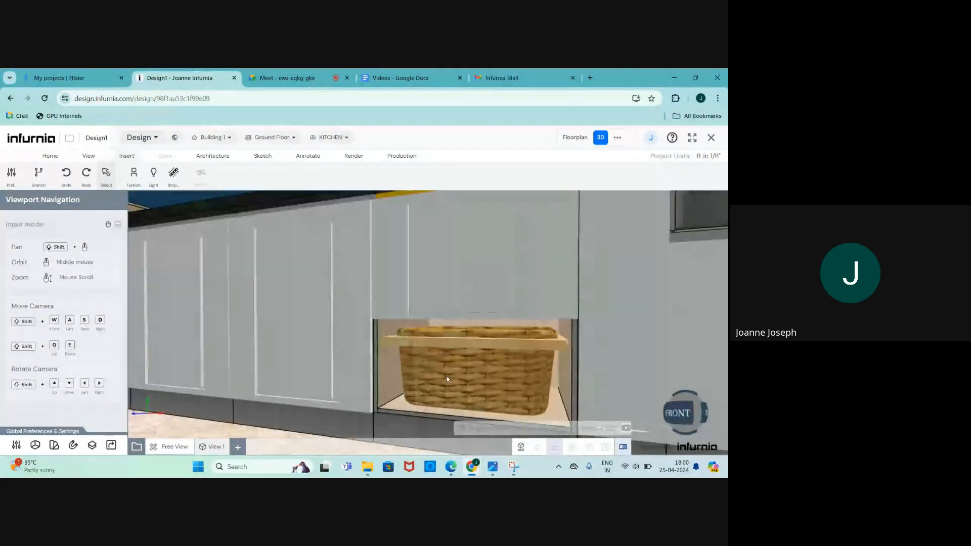
click(487, 372)
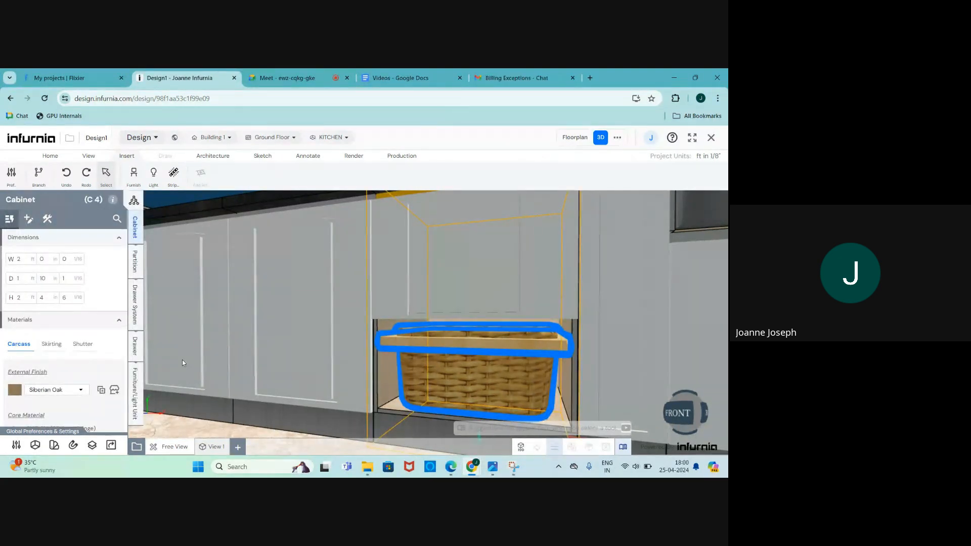
click(134, 398)
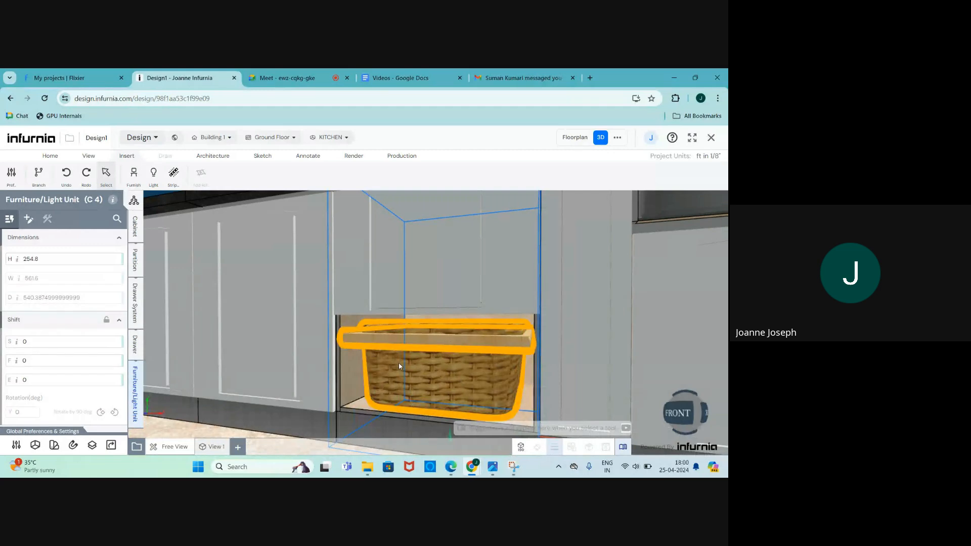
scroll(410, 374, down, 2)
scroll(409, 375, up, 1)
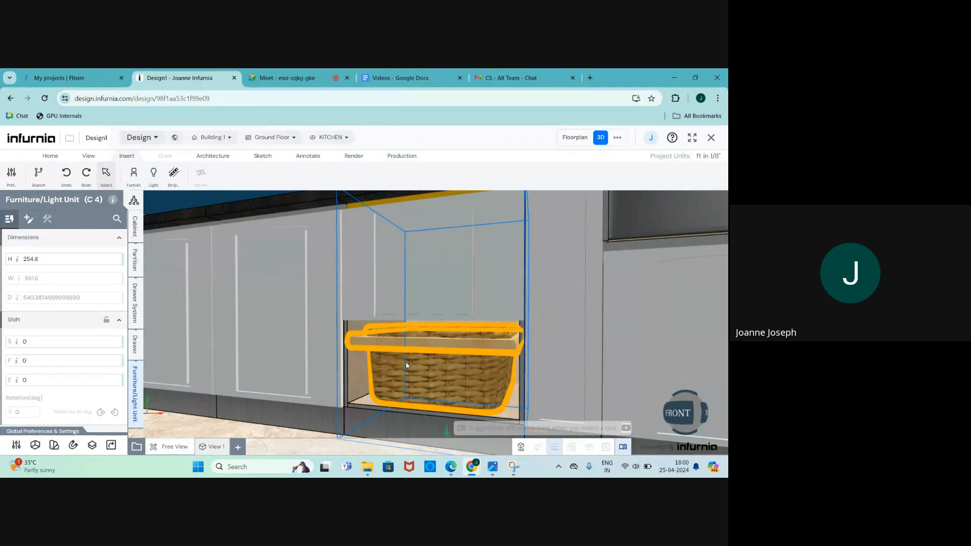
scroll(385, 385, down, 1)
scroll(382, 389, up, 1)
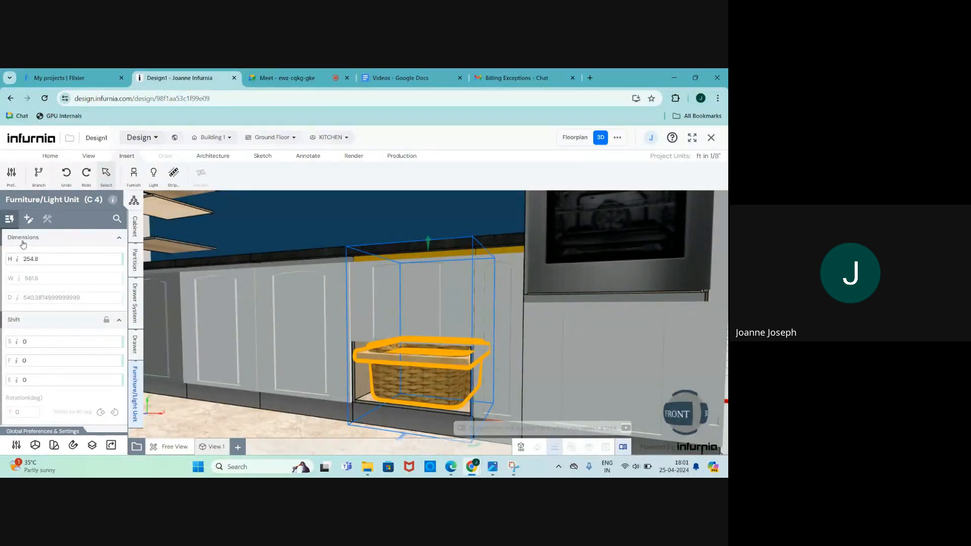
Step: Try to set the wicker basket's height to 150
click(21, 259)
text(150)
key(Return)
click(49, 264)
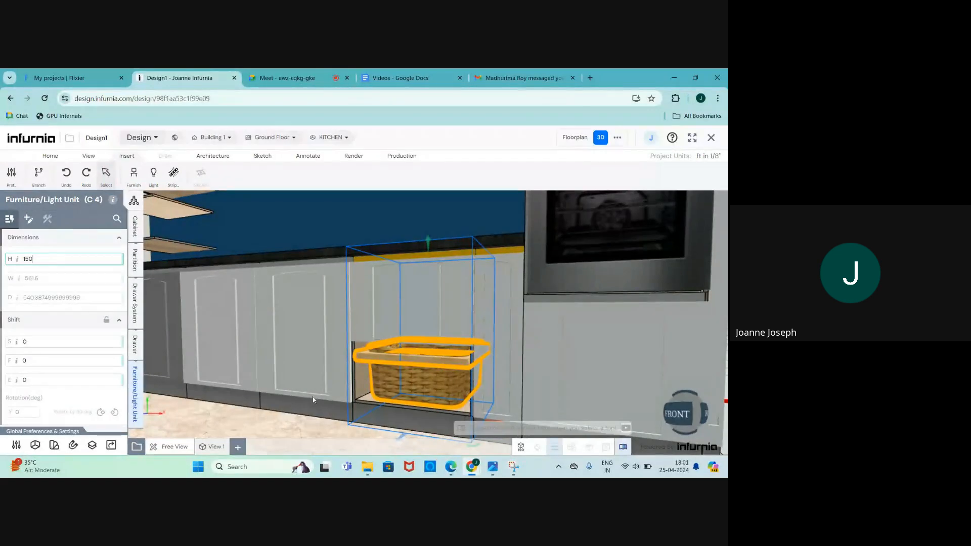
Step: Reselect the wicker basket as a furniture unit, enter a height of 150 and inspect the basket up close
click(426, 381)
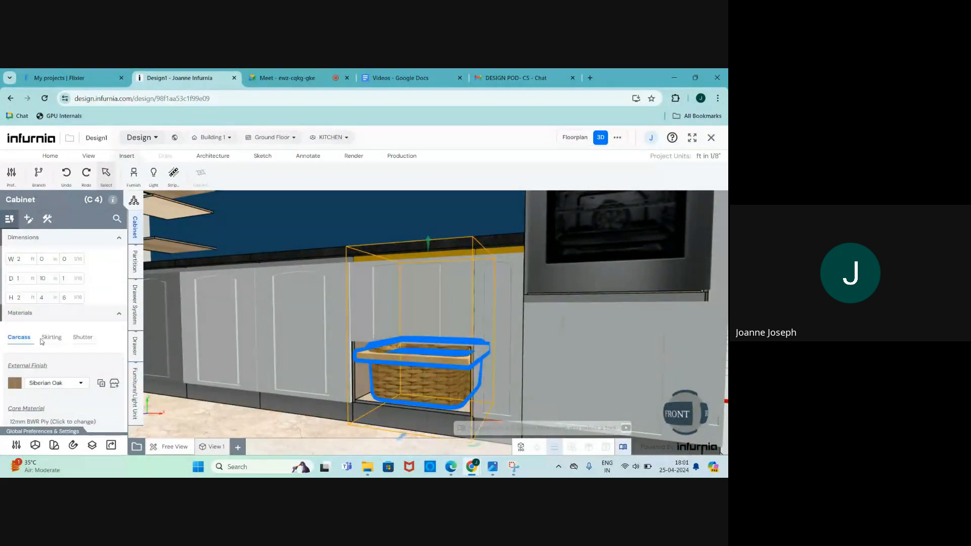
click(133, 401)
double_click(41, 259)
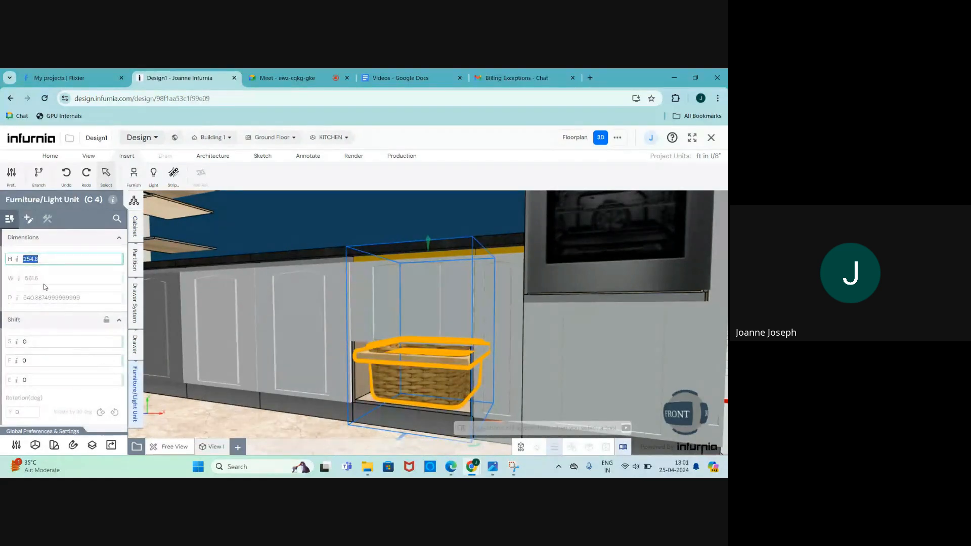
text(150)
key(Return)
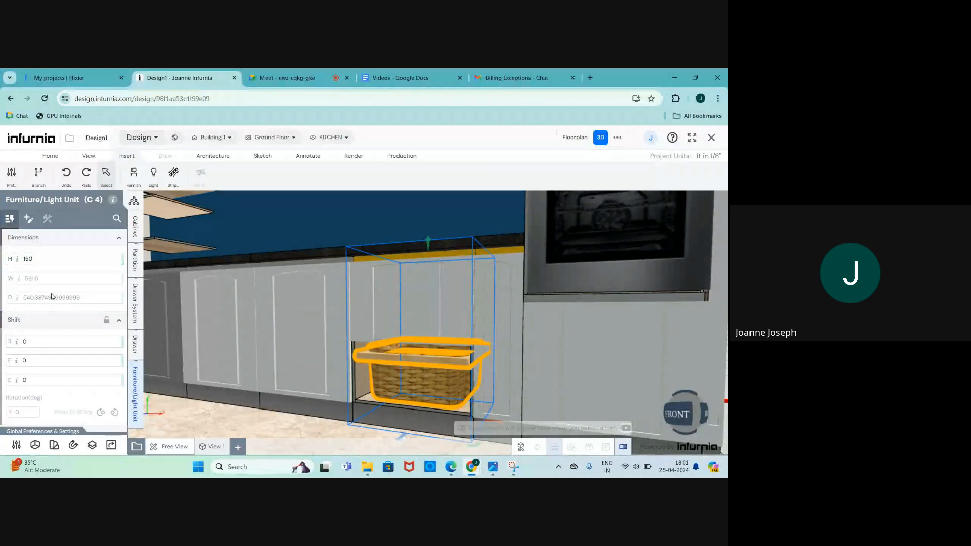
drag(398, 389, 307, 380)
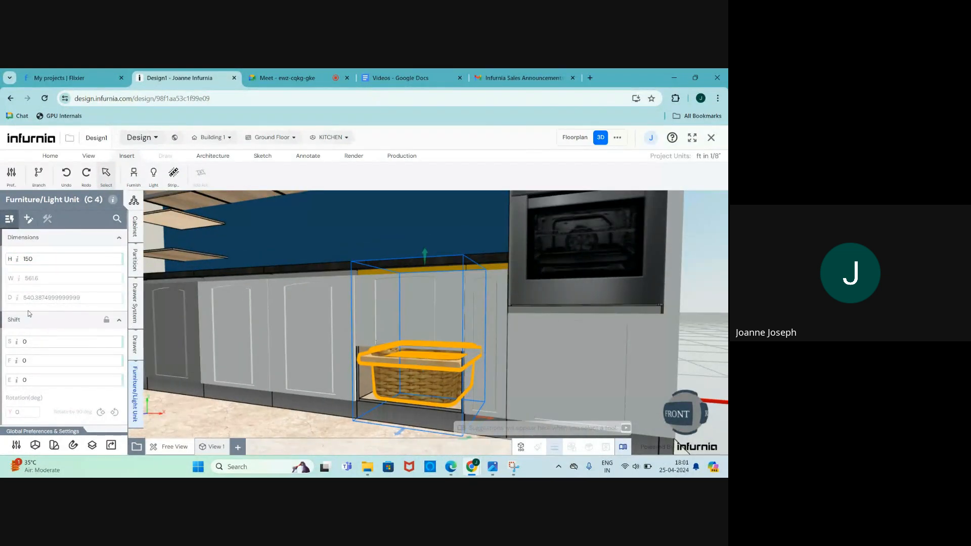
click(43, 261)
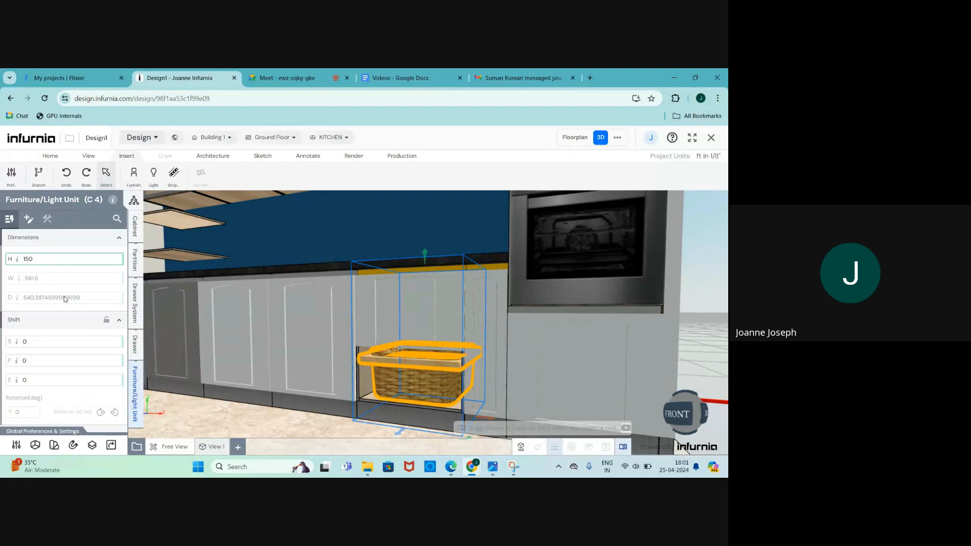
scroll(403, 375, down, 1)
scroll(406, 373, up, 3)
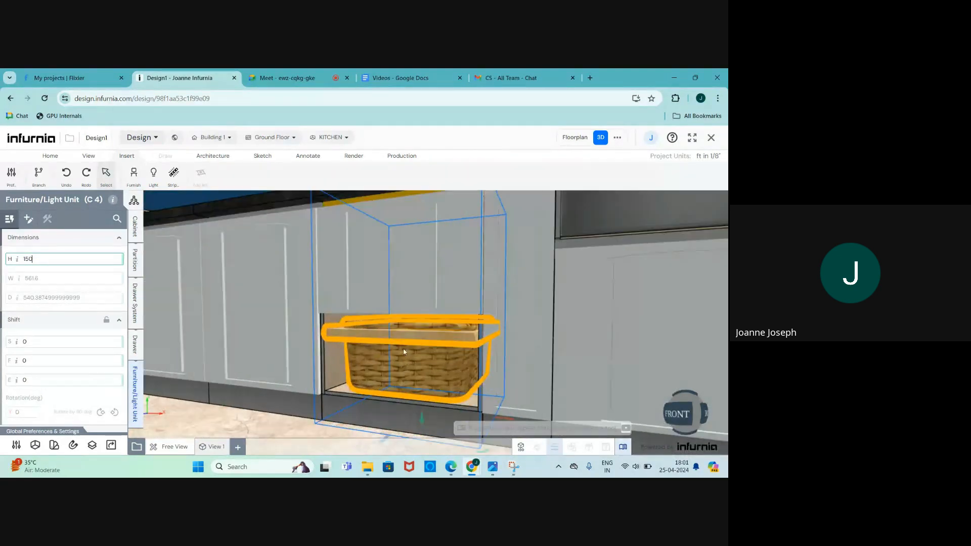
Step: Try to apply the 150 height to the wicker basket and check its fit in the cabinet
scroll(395, 395, down, 2)
scroll(400, 388, up, 2)
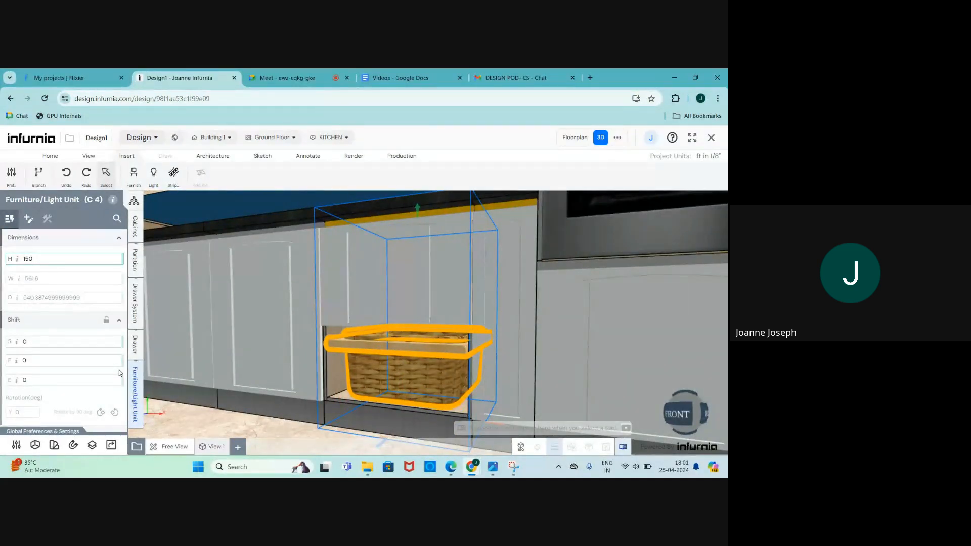
key(Return)
scroll(335, 377, down, 2)
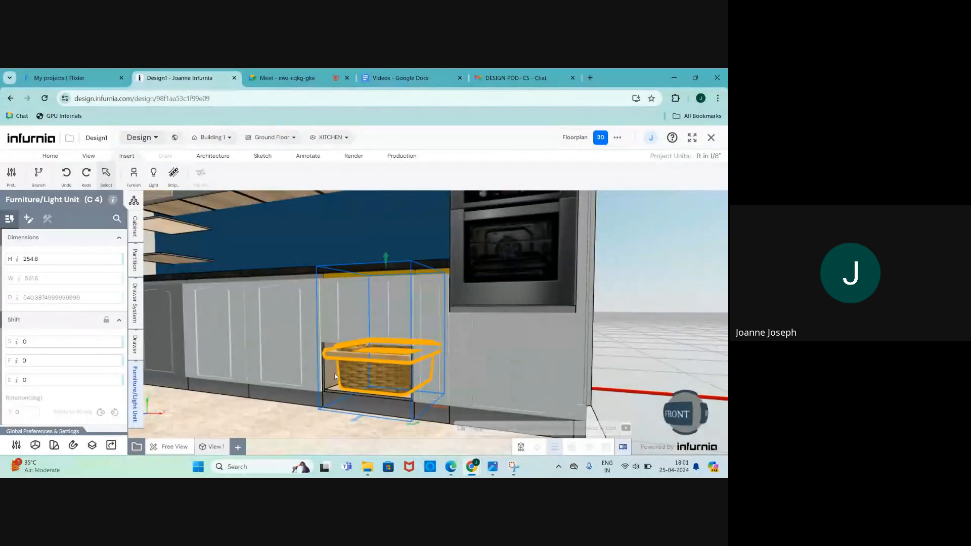
mouse_move(362, 379)
mouse_down()
mouse_move(421, 380)
mouse_move(357, 380)
mouse_up()
scroll(357, 380, up, 2)
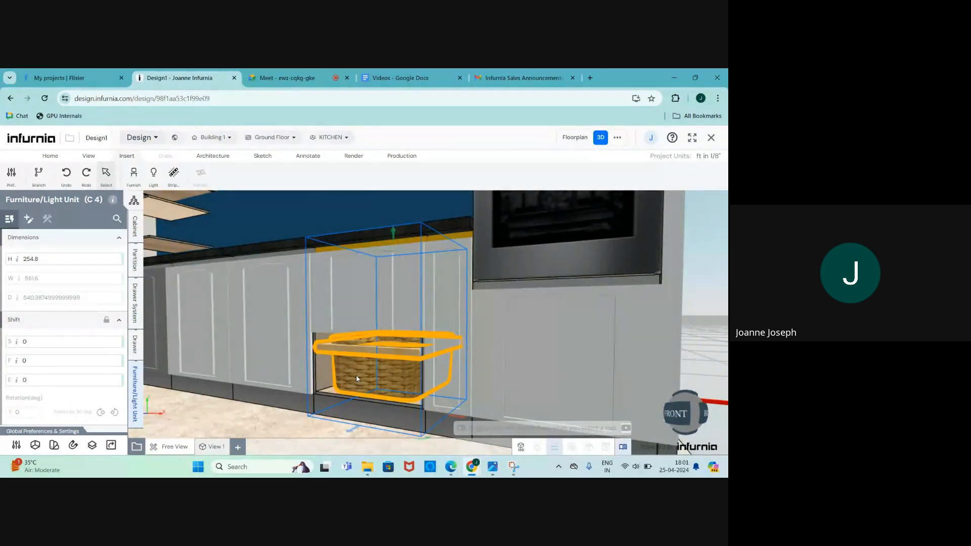
scroll(356, 378, down, 1)
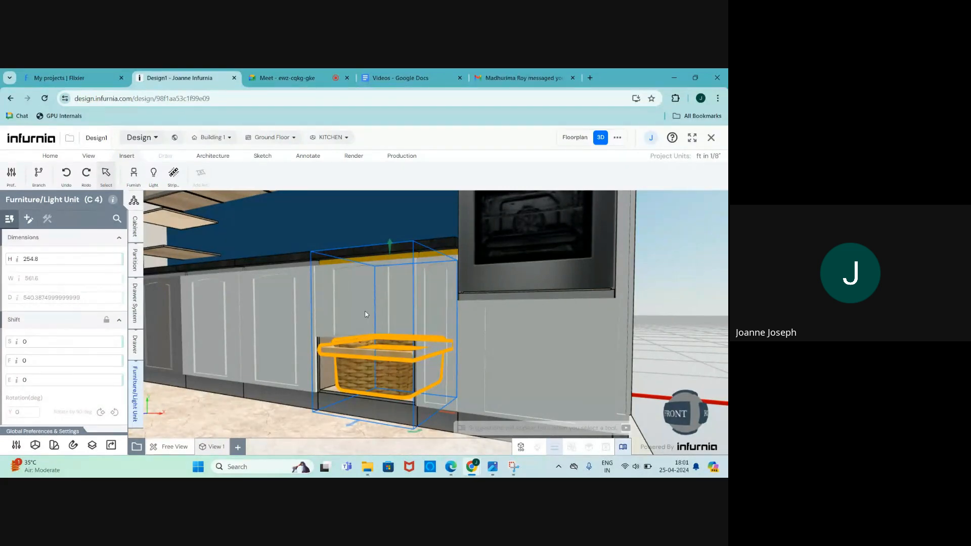
Step: Replace the fascia of the drawer above the wicker basket with the aluminium Shutter 32 design
click(348, 307)
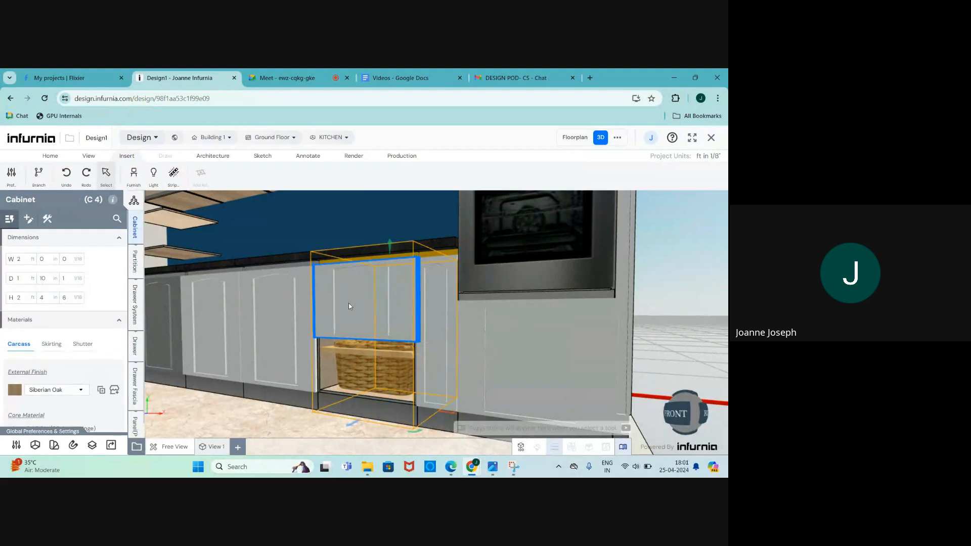
click(135, 389)
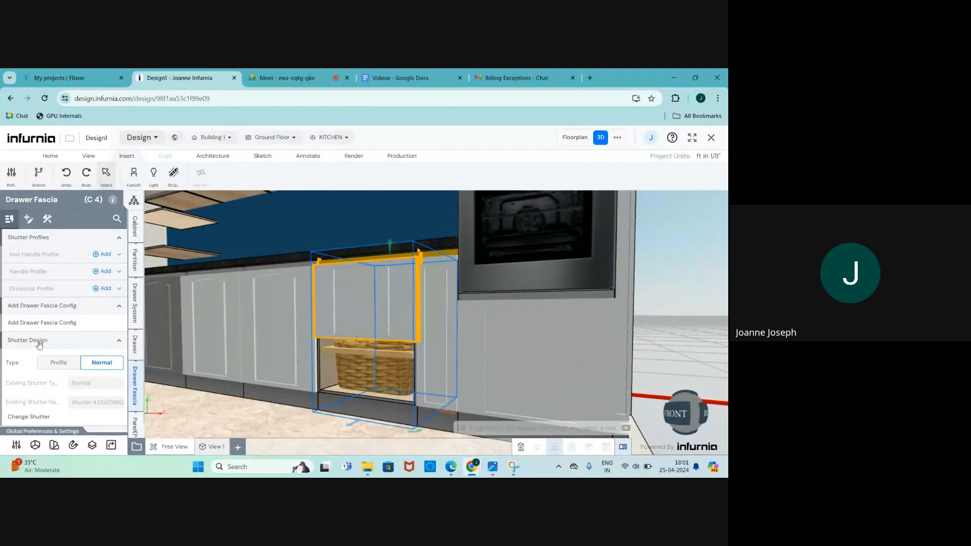
scroll(69, 348, down, 1)
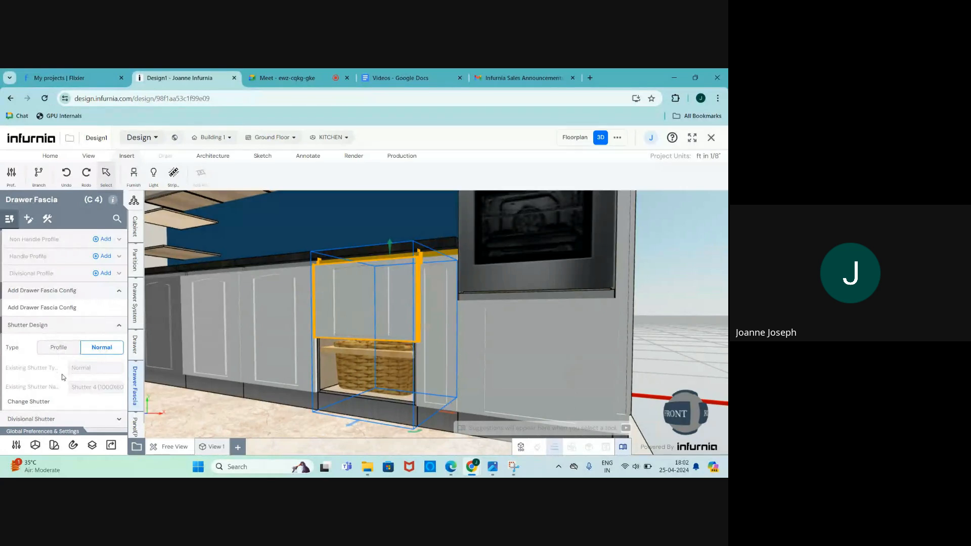
click(35, 402)
scroll(199, 399, down, 3)
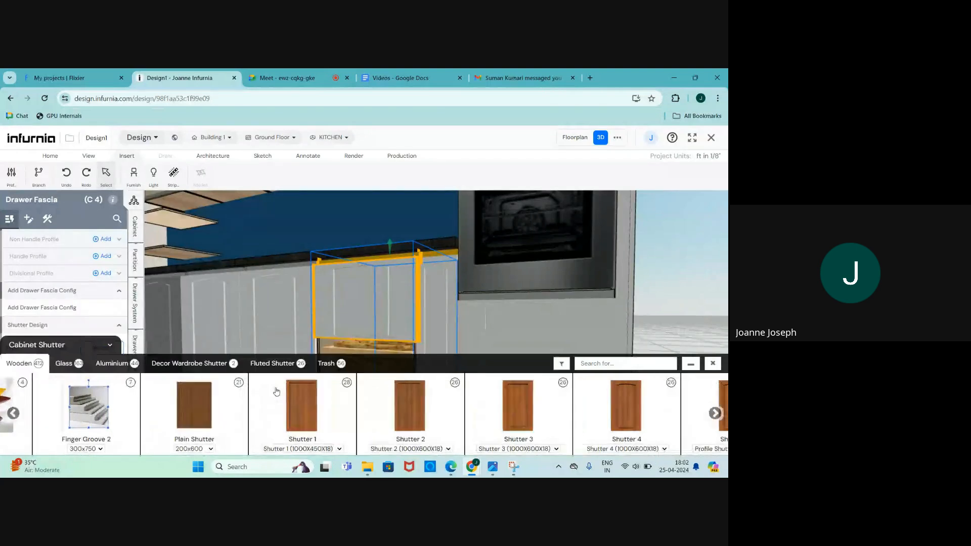
scroll(319, 410, down, 4)
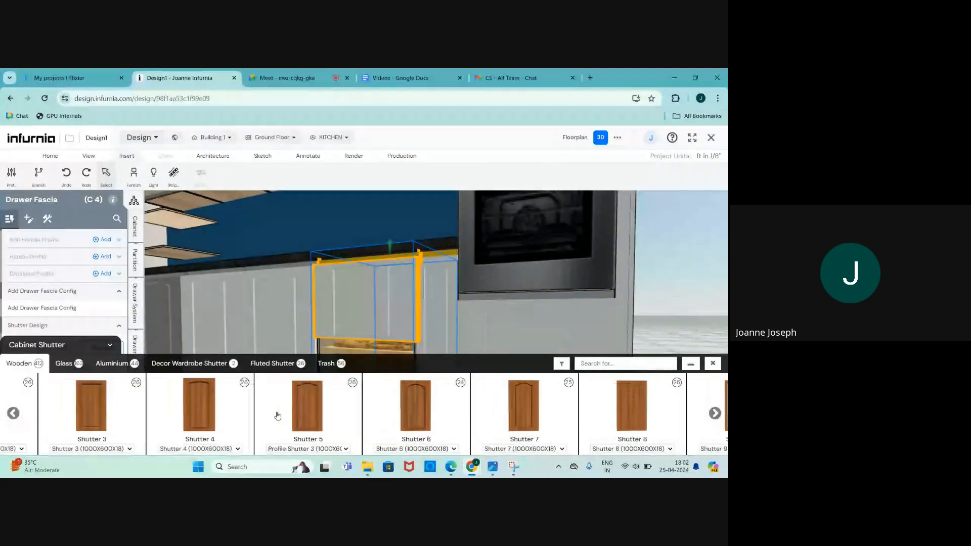
scroll(249, 416, down, 3)
scroll(463, 417, down, 1)
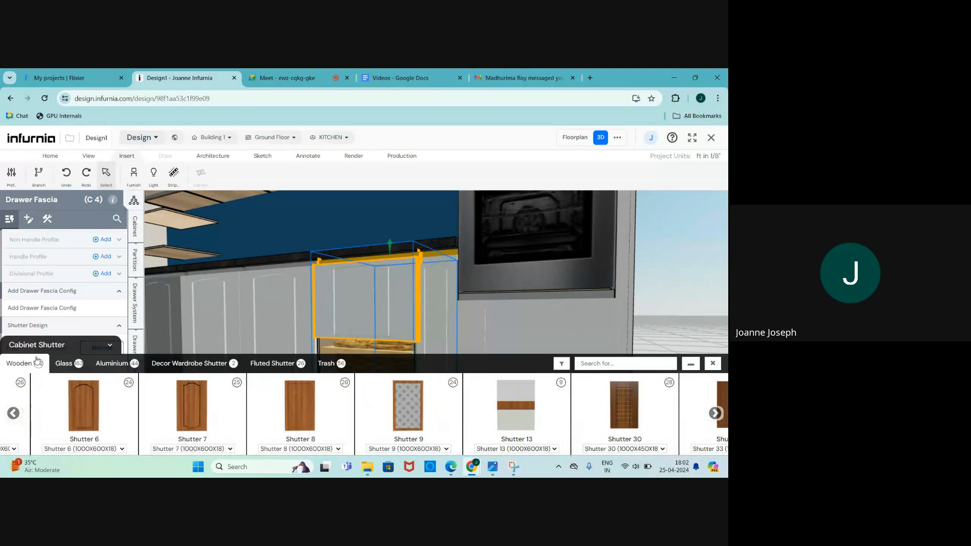
click(117, 364)
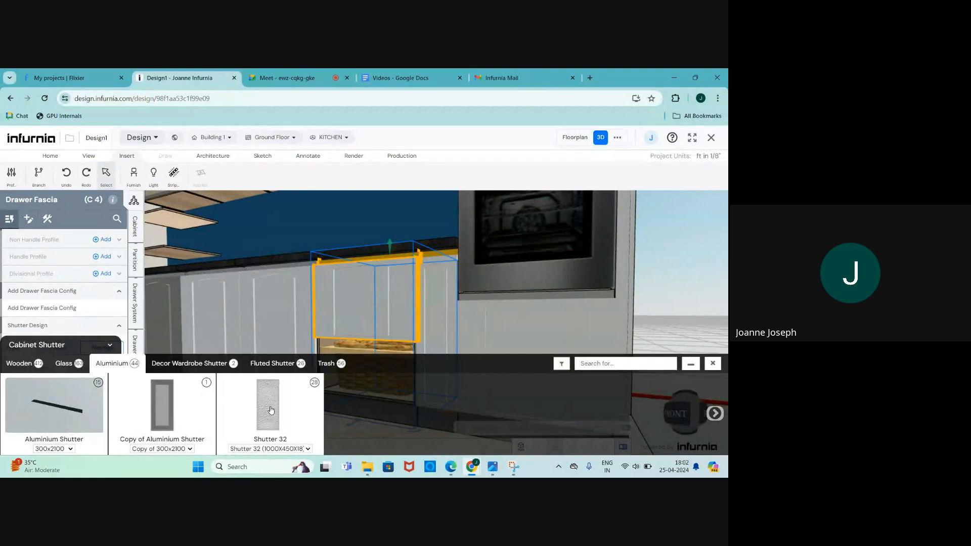
click(268, 413)
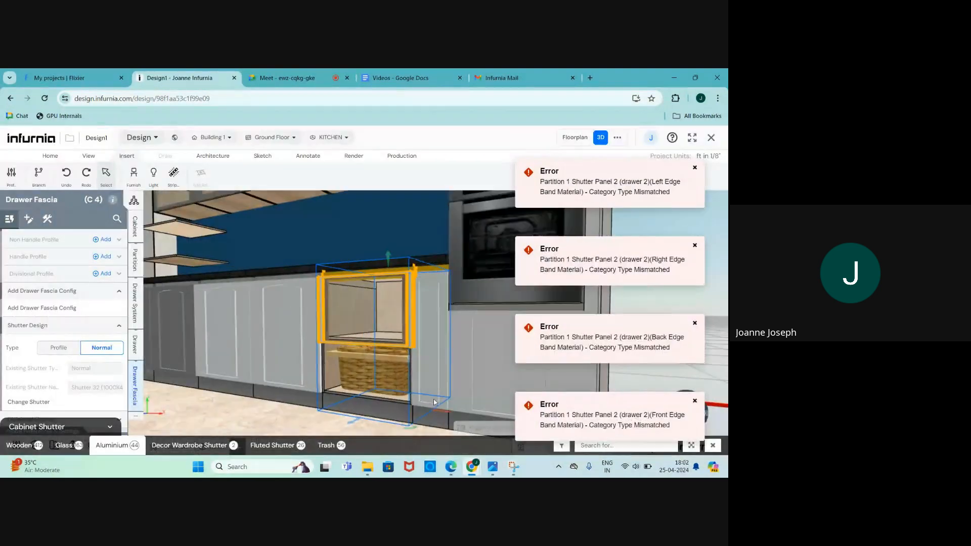
scroll(346, 368, up, 3)
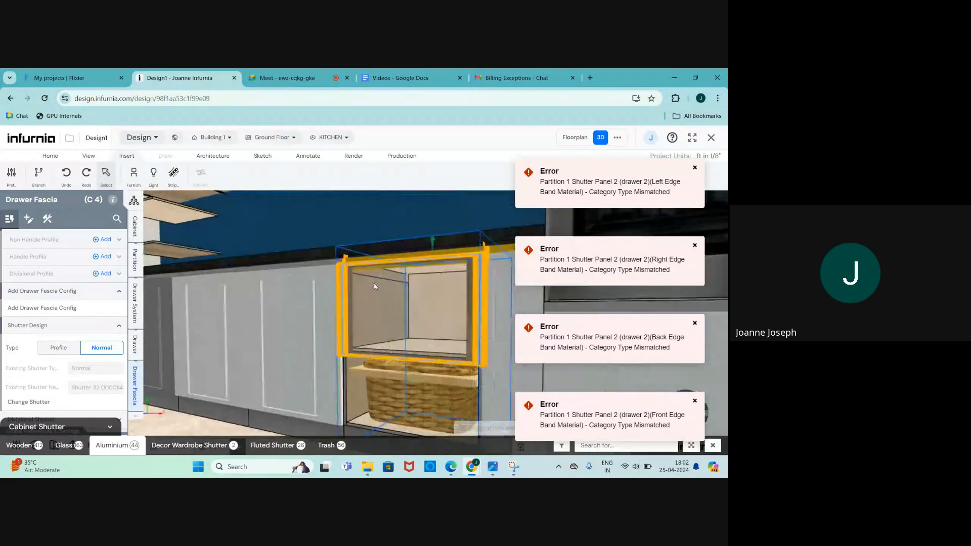
scroll(427, 291, up, 5)
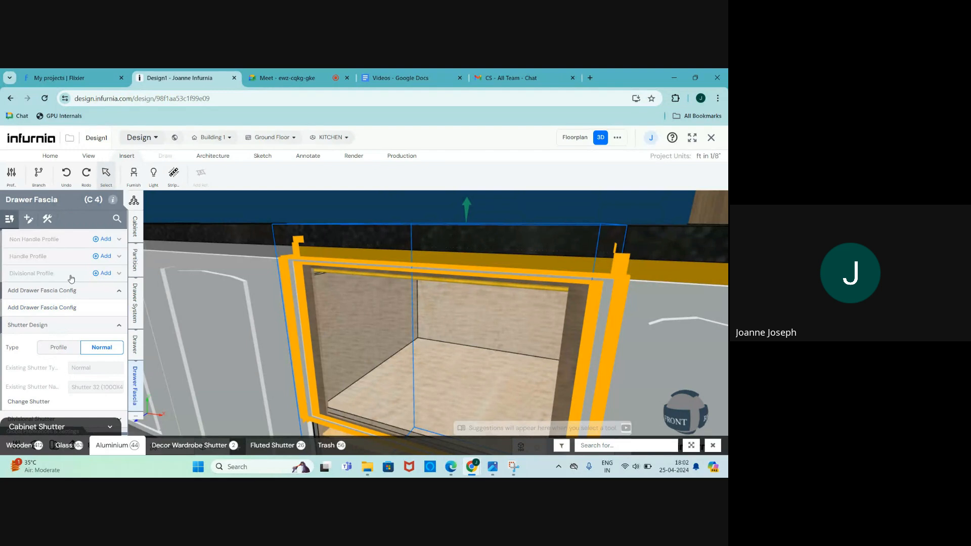
Step: Change the upper drawer's handle to the kitchen gola J Profile in Anodised Silver, inspect it and deselect the drawer
click(134, 344)
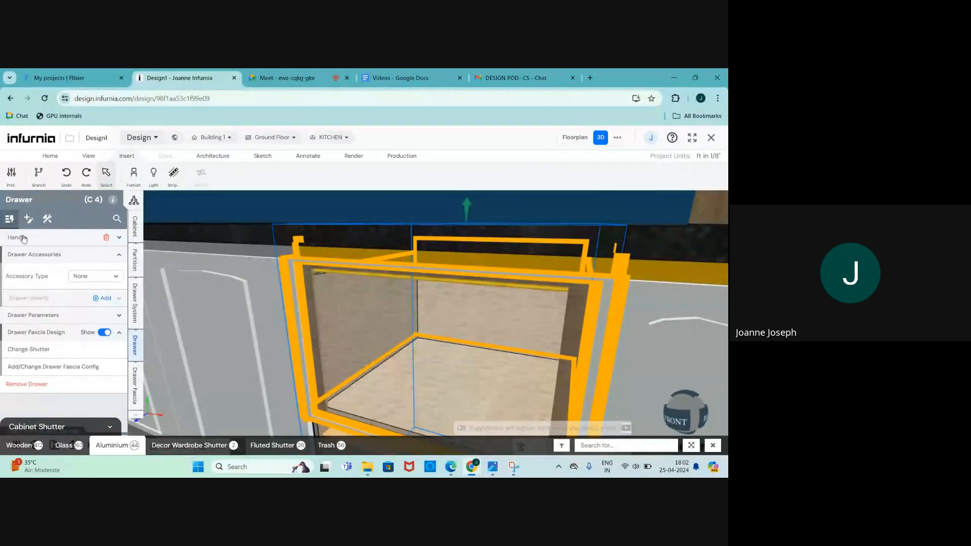
click(33, 240)
click(33, 256)
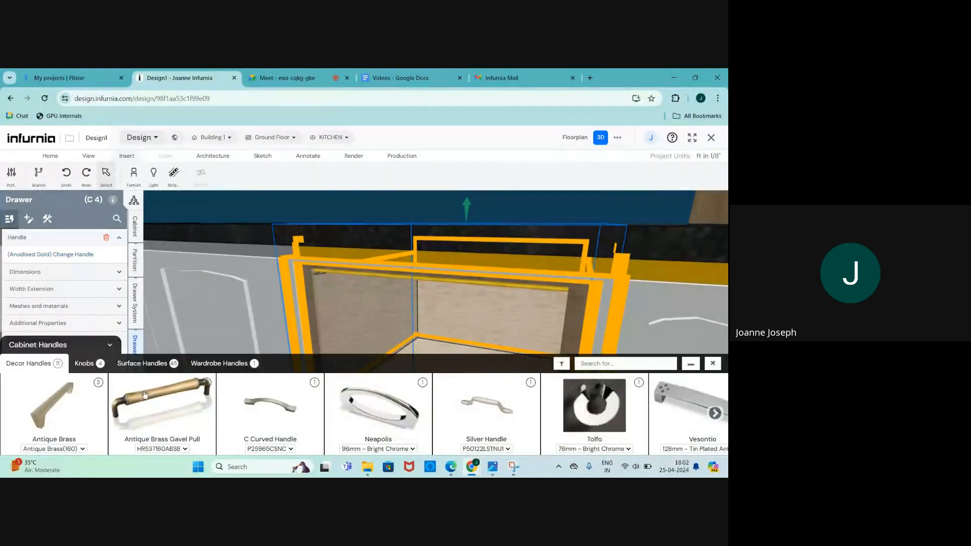
click(60, 345)
click(51, 368)
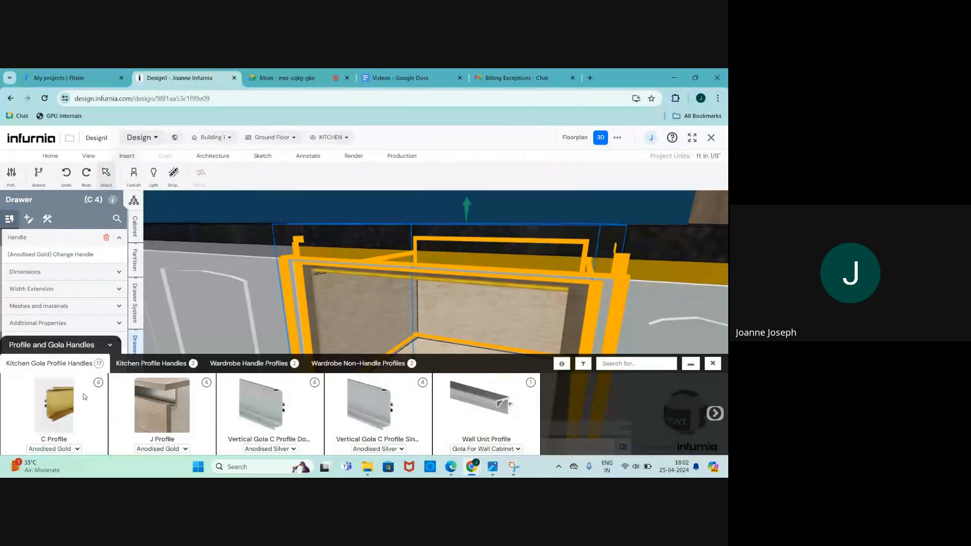
click(160, 449)
click(147, 424)
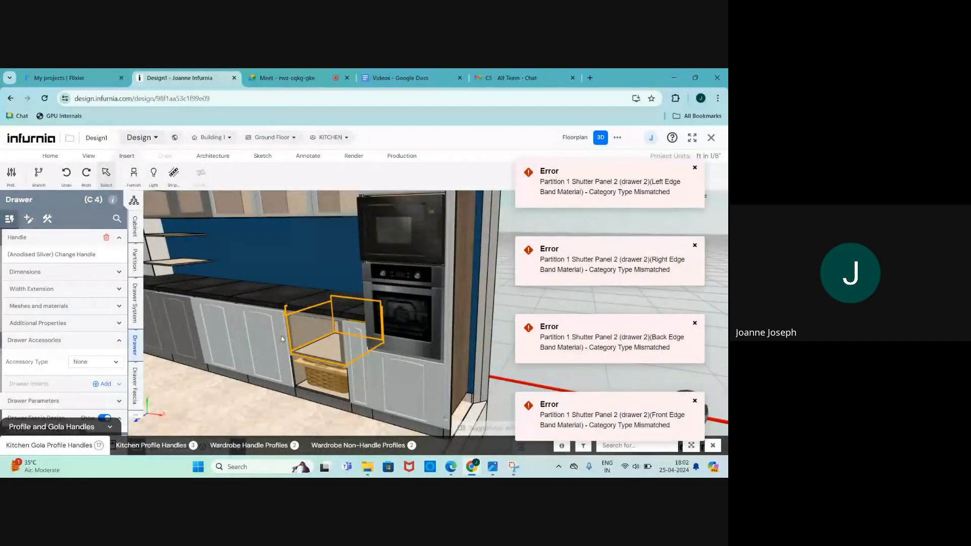
drag(282, 339, 347, 336)
scroll(347, 336, up, 3)
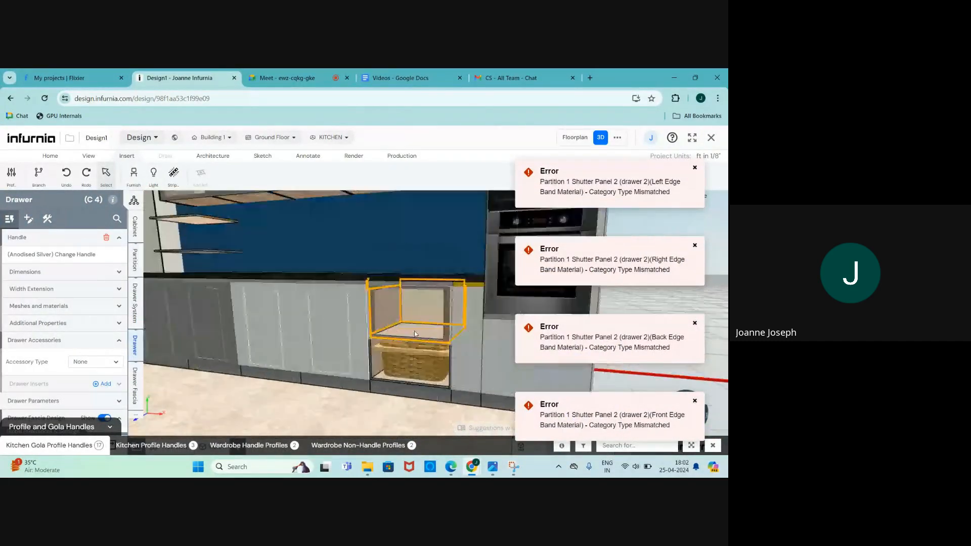
scroll(475, 303, up, 5)
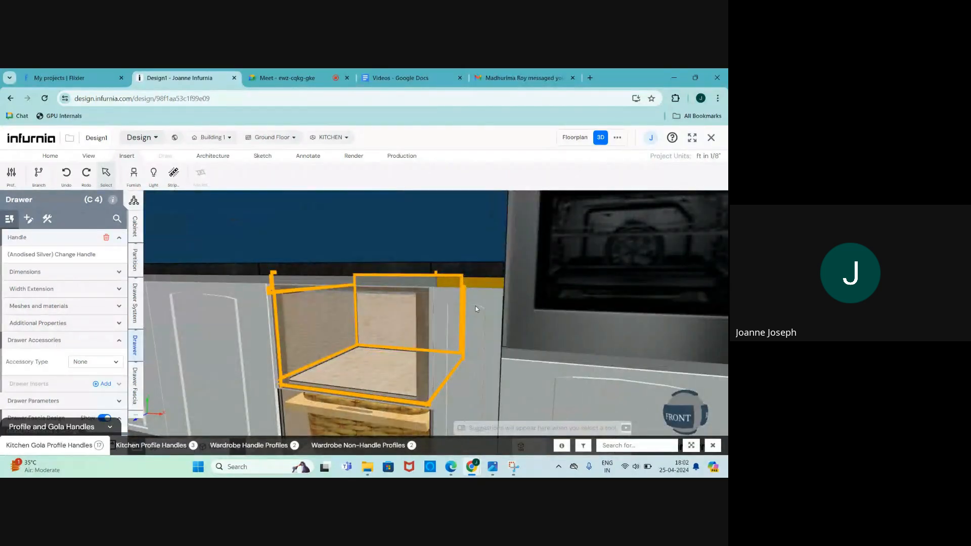
scroll(431, 277, down, 5)
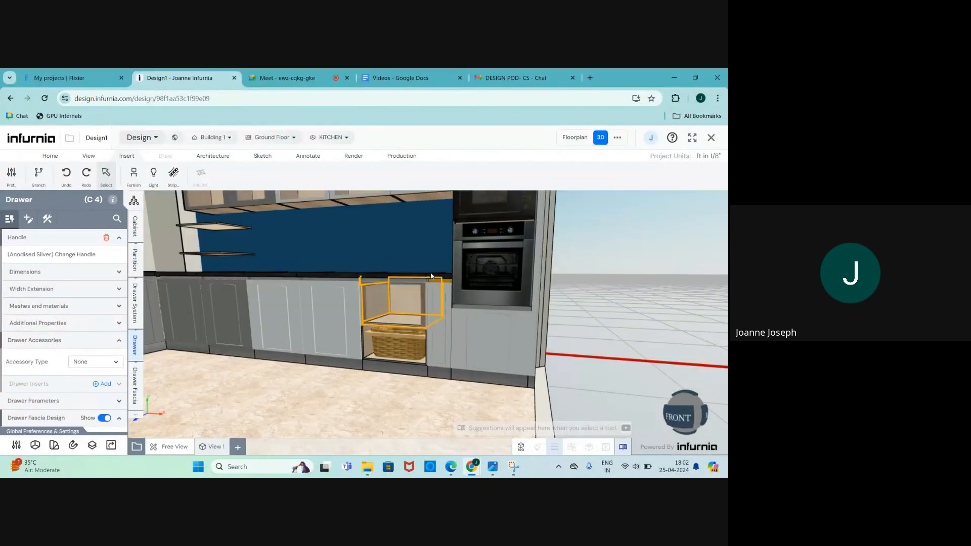
key(Escape)
Step: Examine the whole kitchen run from the front, including the base cabinets, wall cabinets and countertop
scroll(433, 275, down, 2)
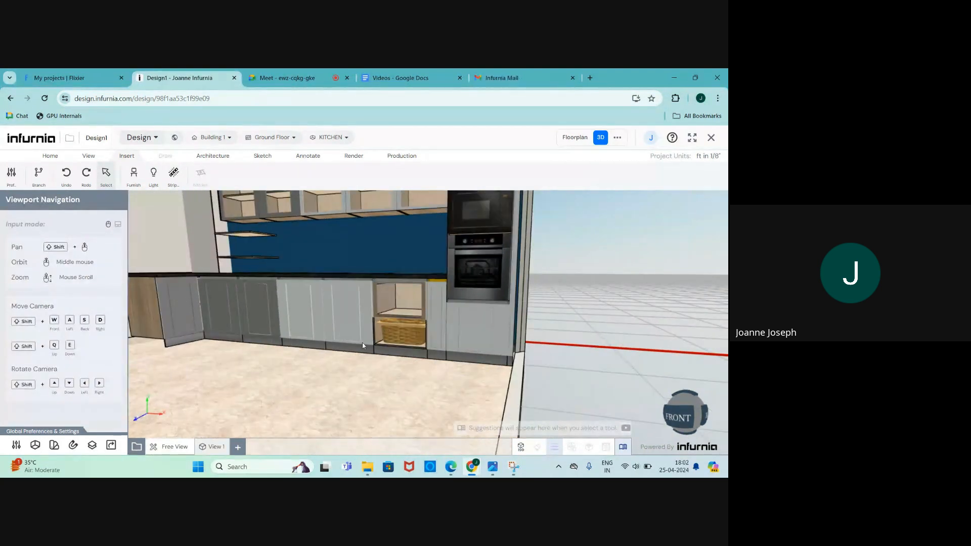
scroll(362, 346, down, 4)
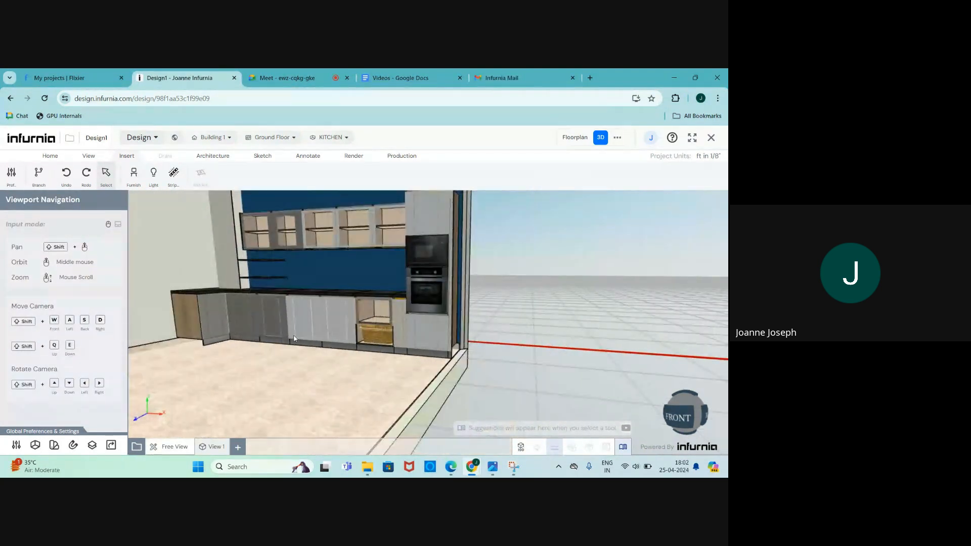
middle_drag(303, 332, 298, 341)
scroll(600, 362, down, 3)
scroll(600, 362, down, 3)
scroll(329, 287, up, 5)
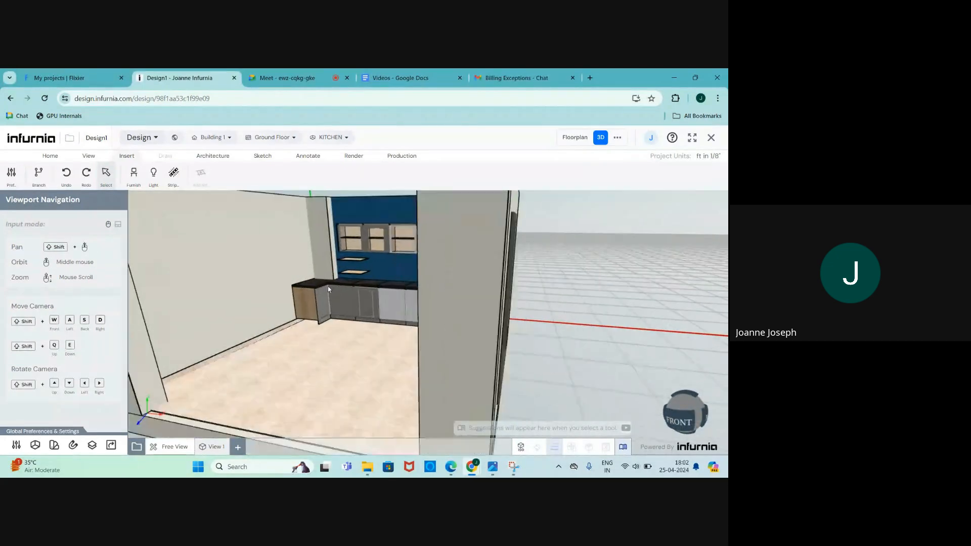
middle_drag(337, 287, 364, 289)
scroll(364, 291, down, 2)
scroll(357, 260, up, 8)
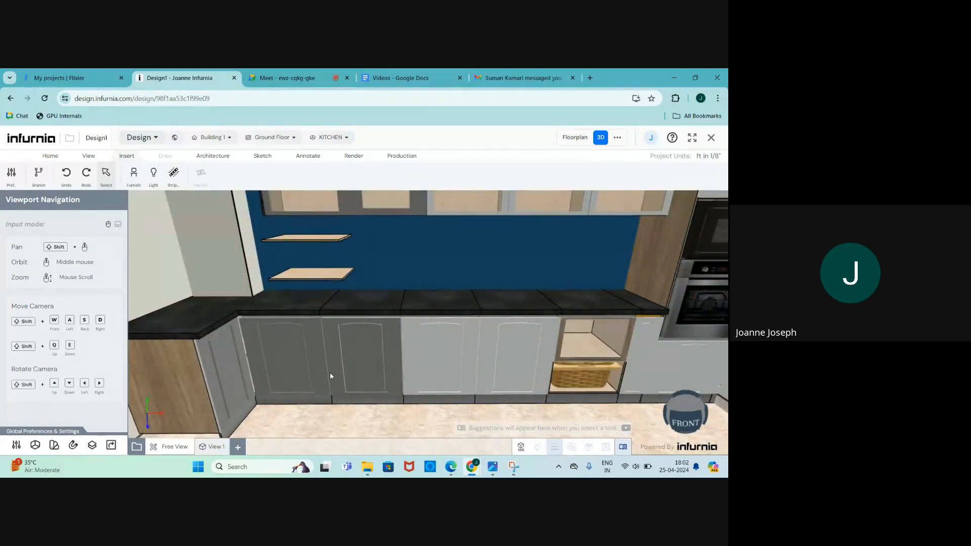
scroll(330, 373, down, 3)
scroll(354, 384, up, 5)
scroll(338, 359, down, 2)
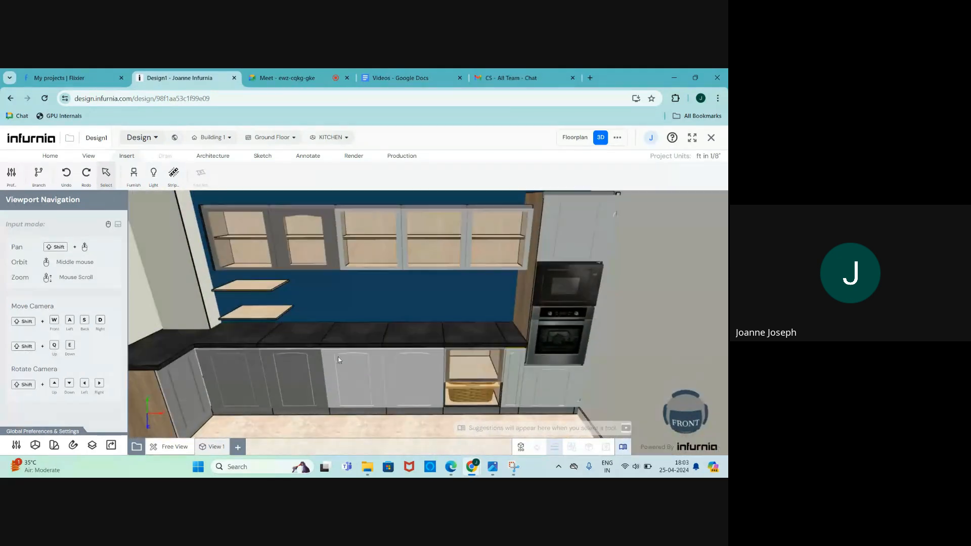
scroll(338, 360, up, 3)
scroll(330, 333, down, 2)
scroll(341, 368, up, 4)
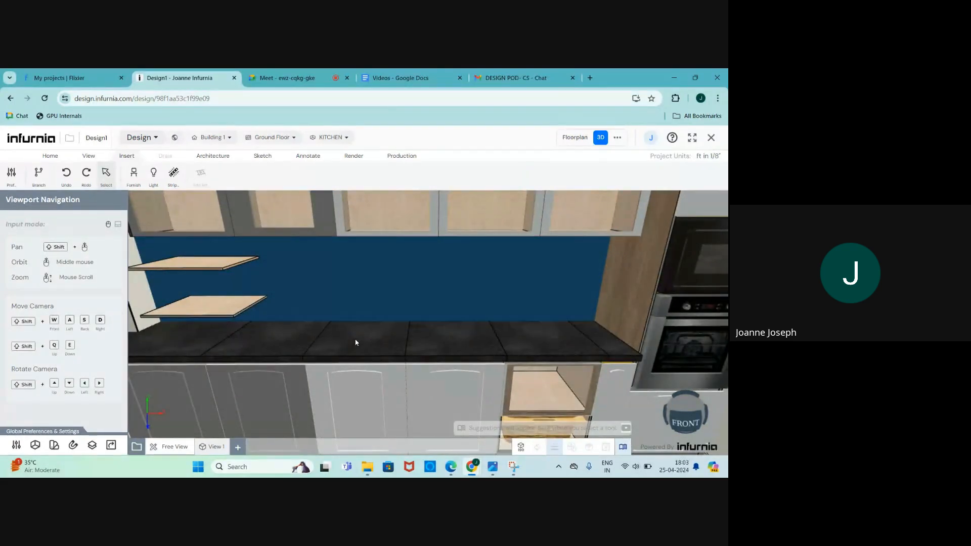
Step: Add the built-in Faber 4 Burner Hob as a countertop accessory on the middle base cabinet, the second one left of the basket cabinet
click(357, 343)
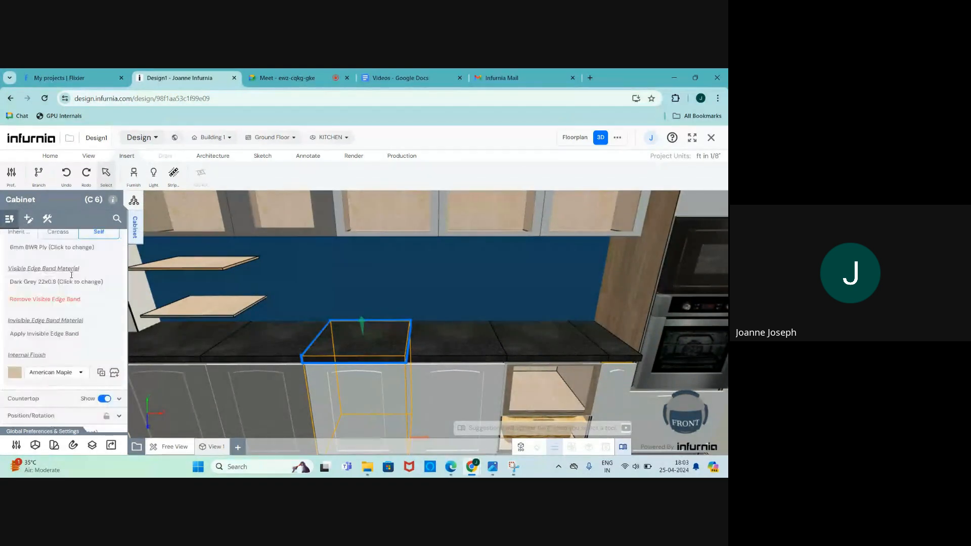
scroll(72, 278, down, 5)
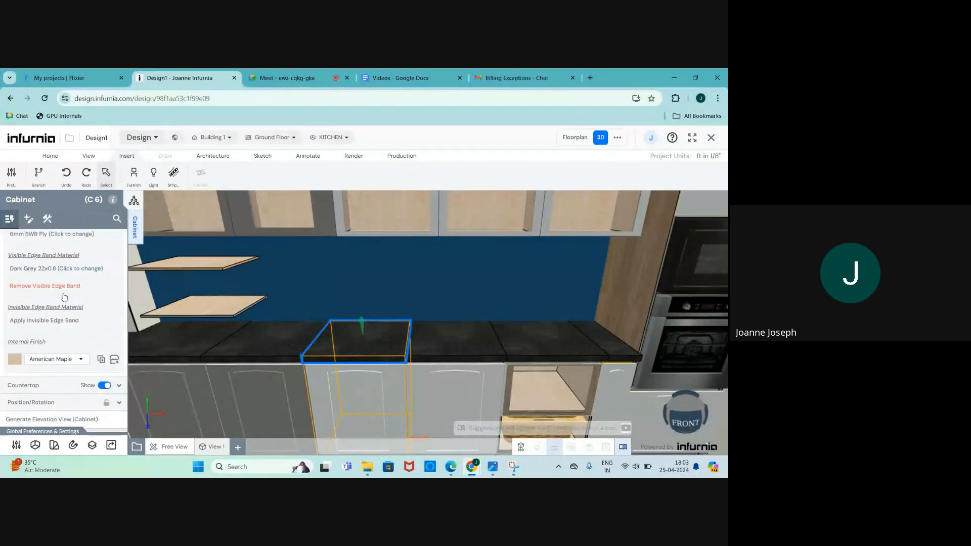
click(42, 390)
scroll(56, 364, down, 3)
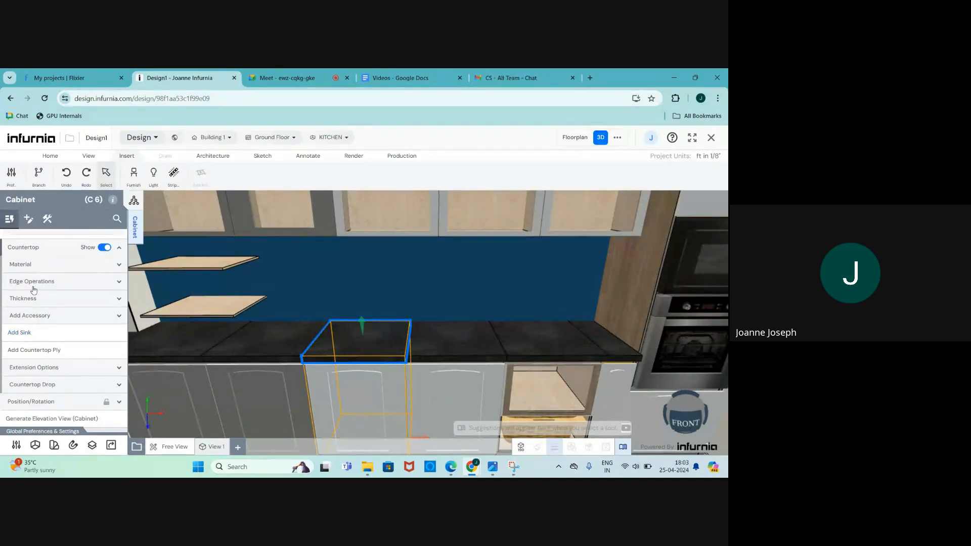
click(43, 317)
scroll(43, 319, down, 3)
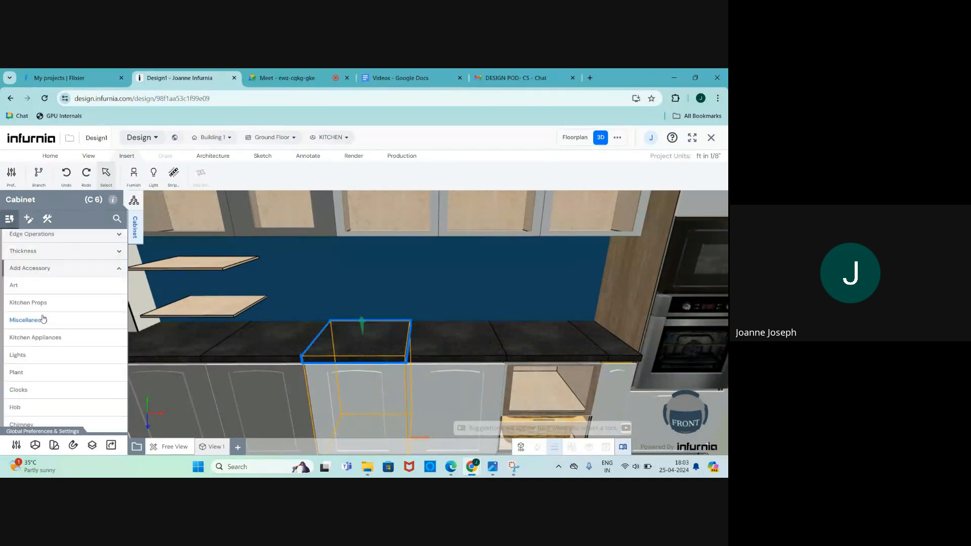
click(12, 313)
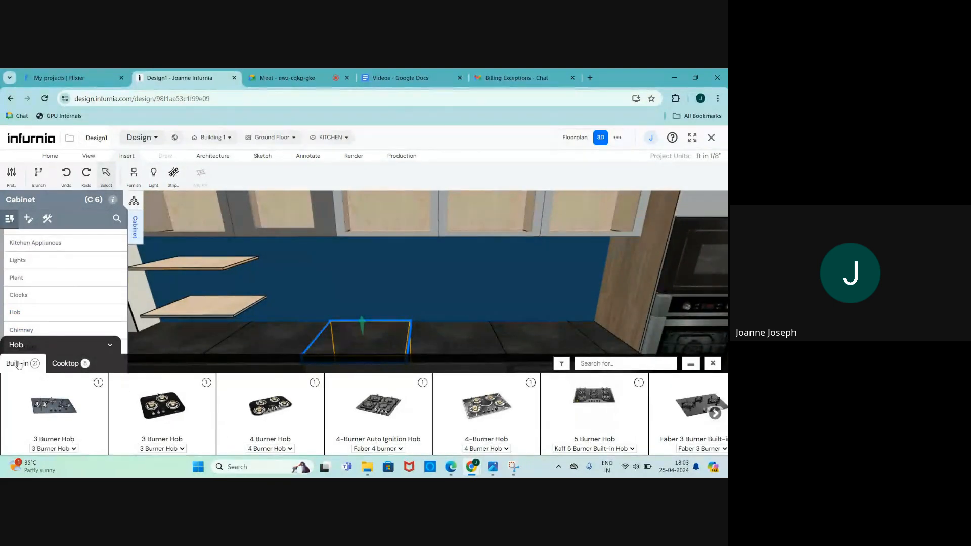
click(59, 365)
scroll(248, 435, right, 3)
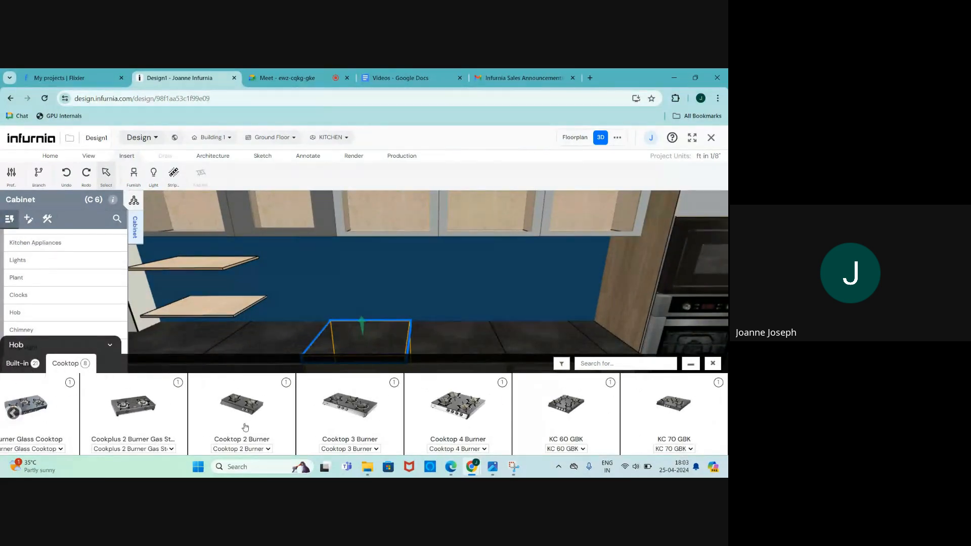
click(11, 364)
scroll(544, 411, right, 3)
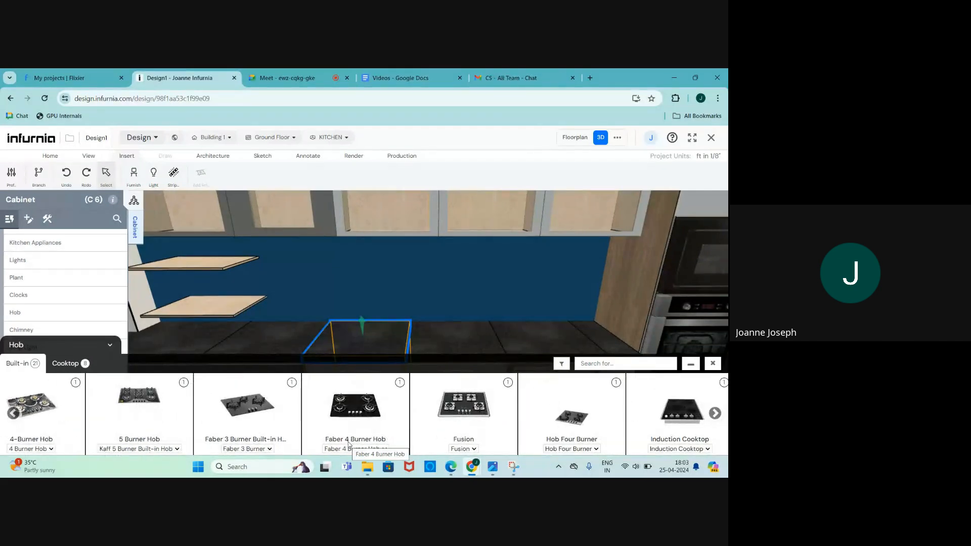
click(356, 414)
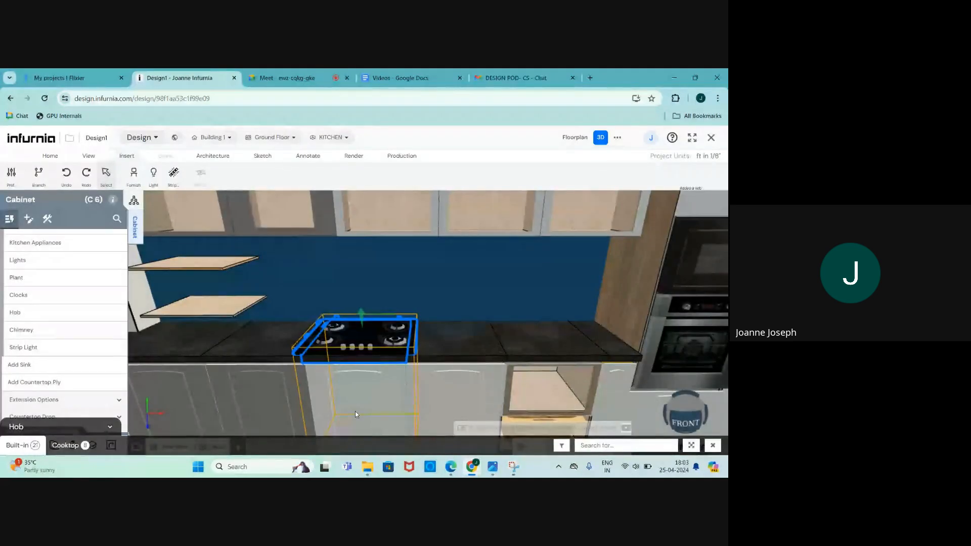
Step: Close the hob catalogue, deselect the cabinet and examine the hob on the countertop within the kitchen run
key(Escape)
key(Escape)
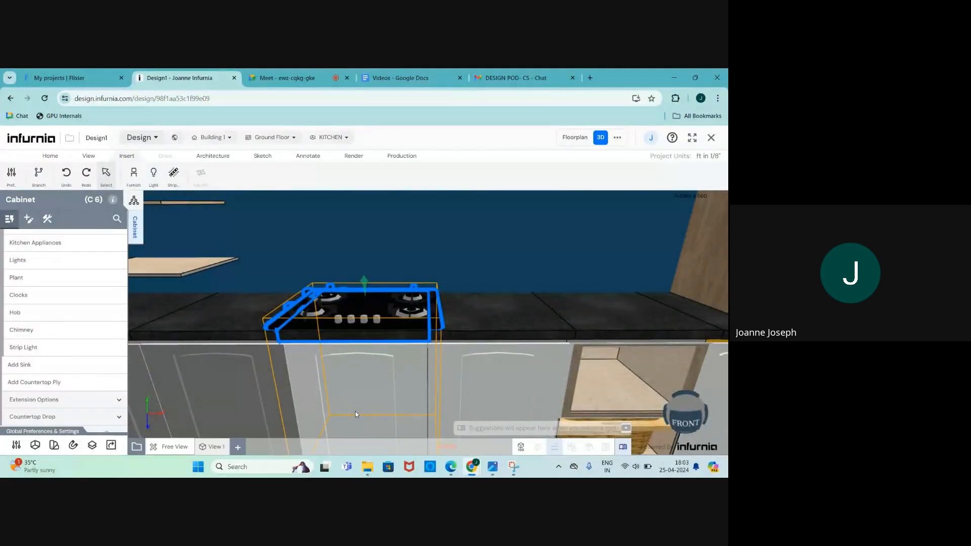
scroll(356, 415, down, 5)
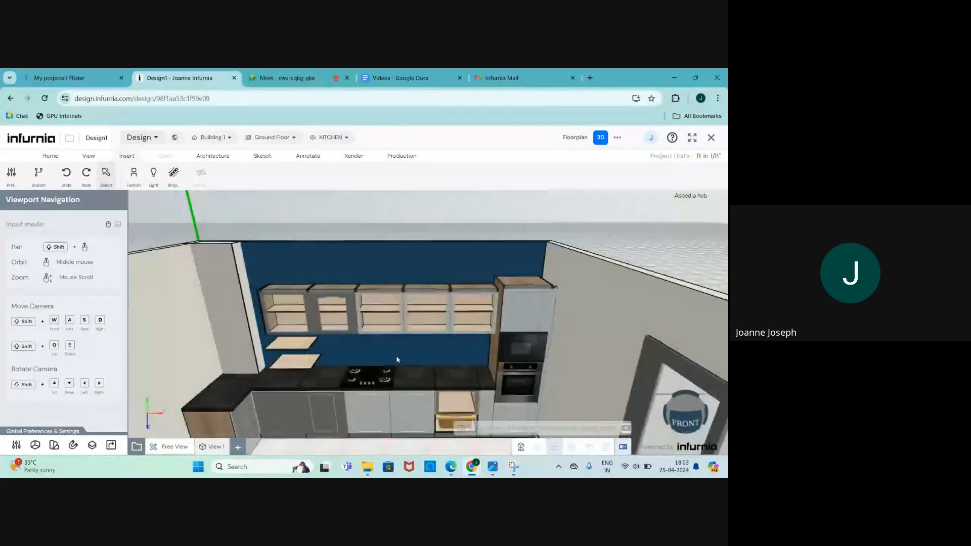
scroll(330, 402, up, 3)
scroll(328, 396, up, 4)
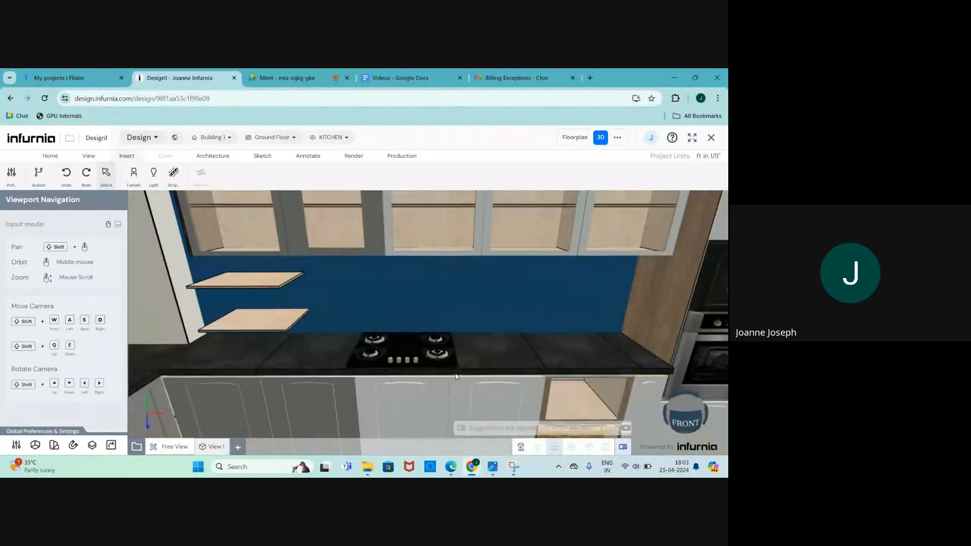
Step: Open the countertop accessory categories for the base cabinet between the hob and the wicker basket cabinet
click(492, 358)
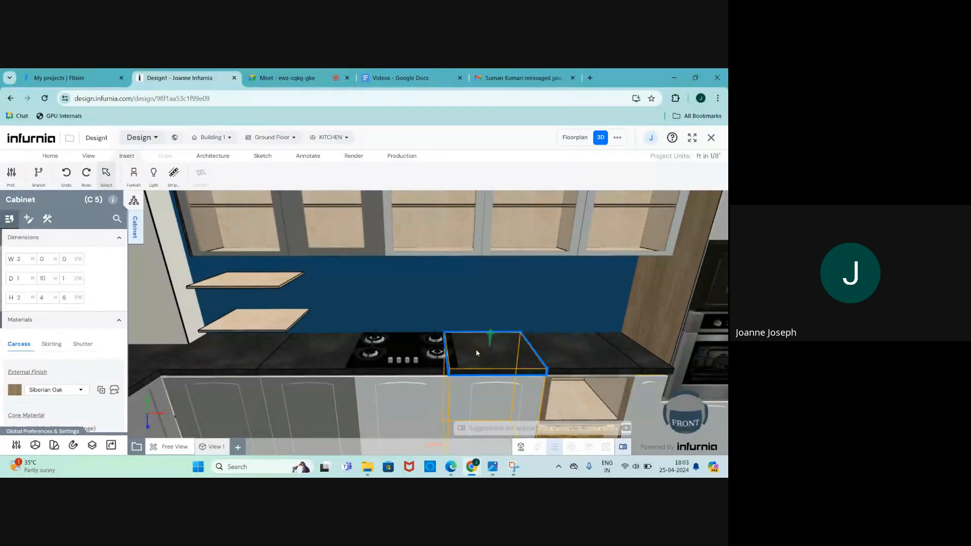
scroll(93, 356, down, 3)
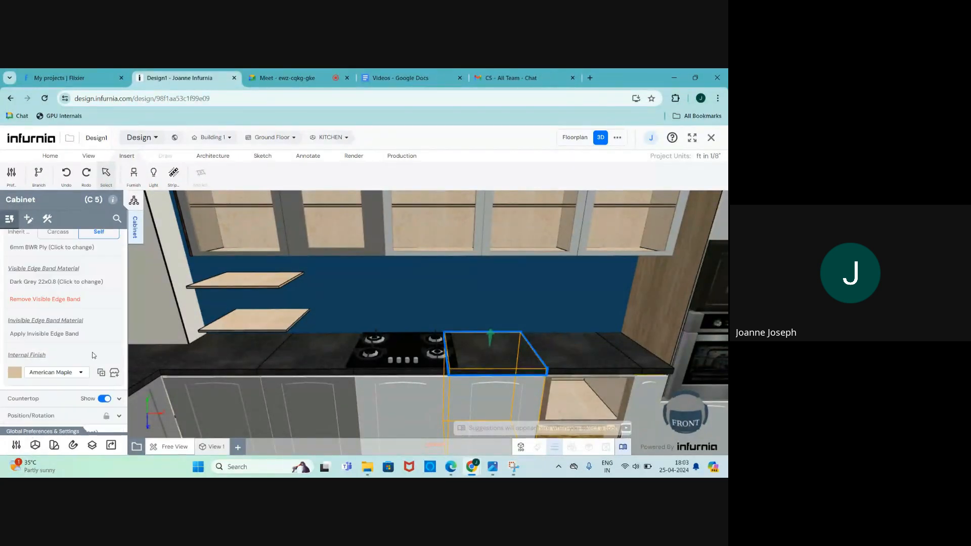
scroll(46, 386, down, 1)
click(46, 386)
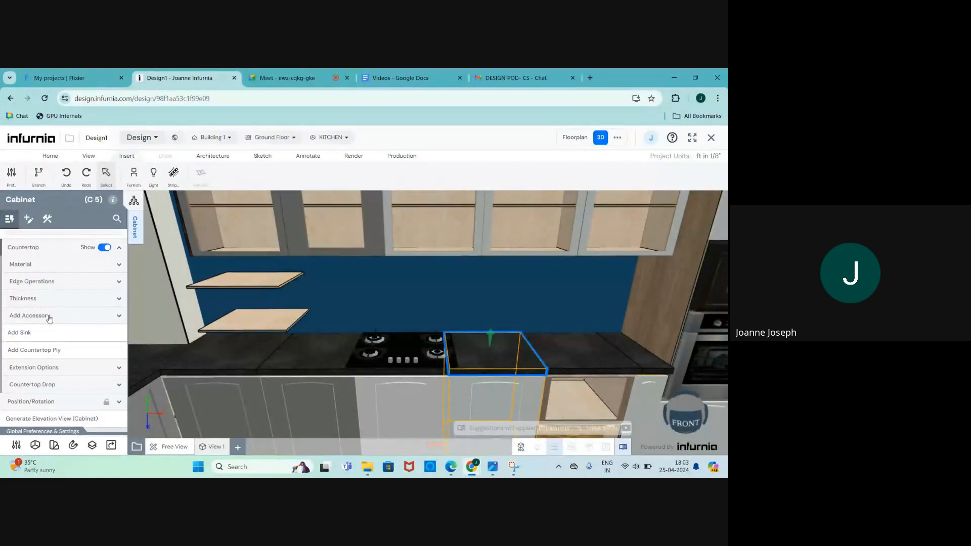
click(48, 316)
scroll(49, 316, down, 1)
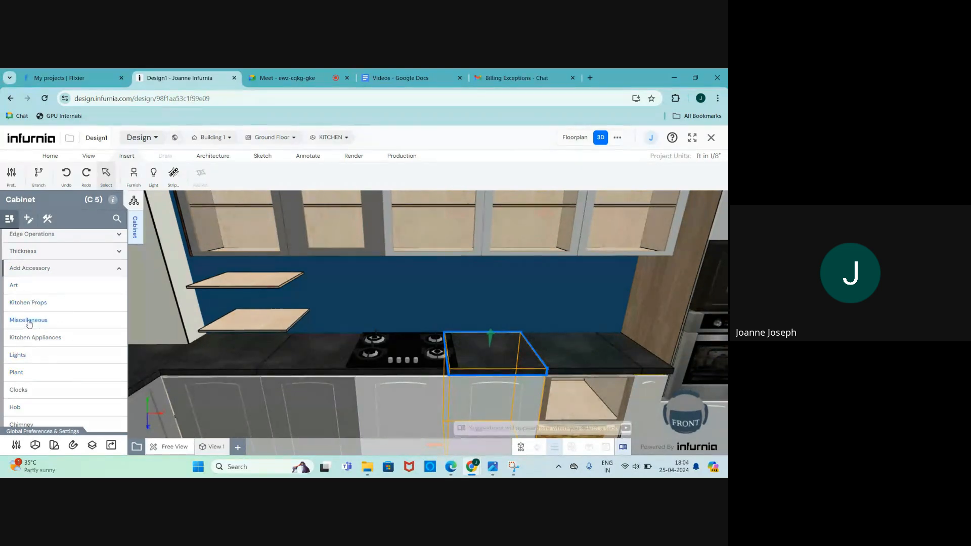
Step: Look through the Others group of the Miscellaneous accessories for something to put on the countertop
click(28, 321)
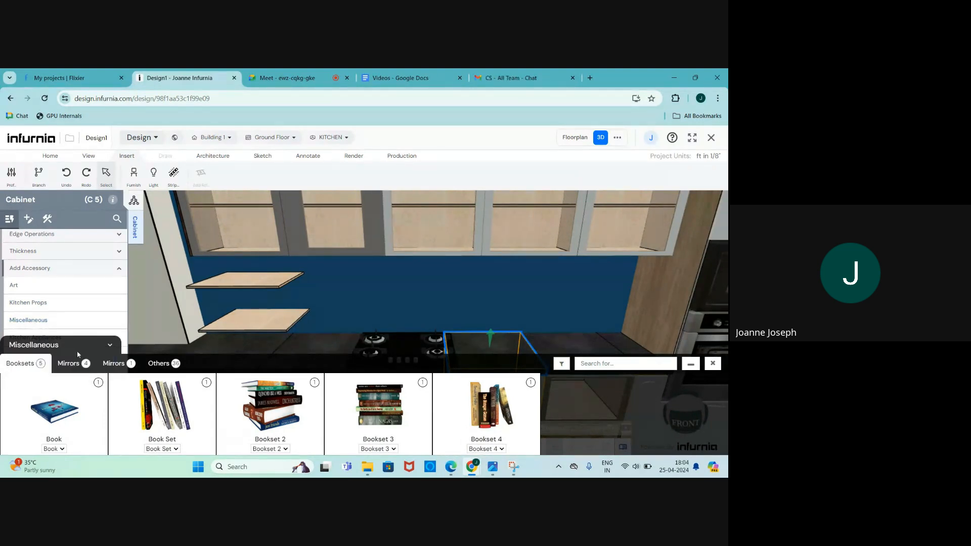
click(158, 364)
scroll(149, 403, down, 5)
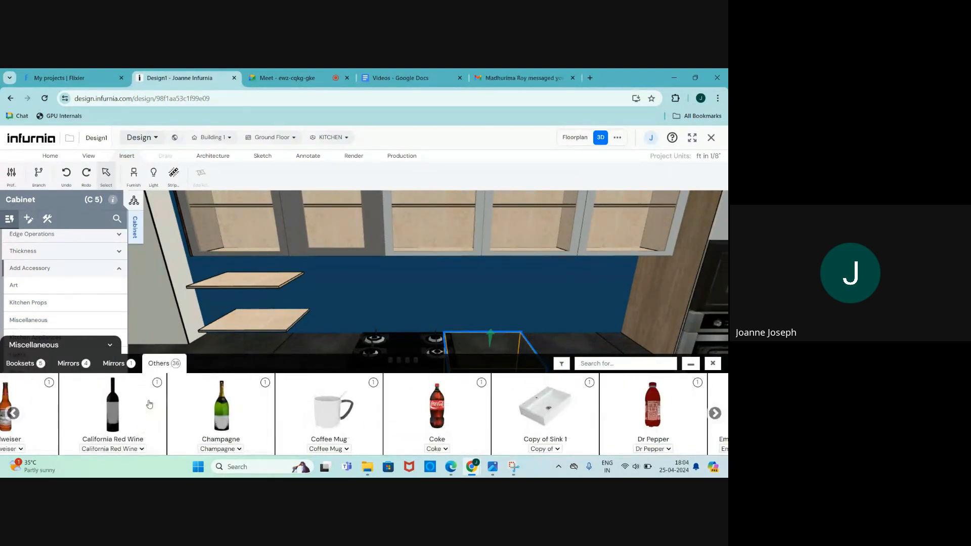
scroll(150, 403, down, 5)
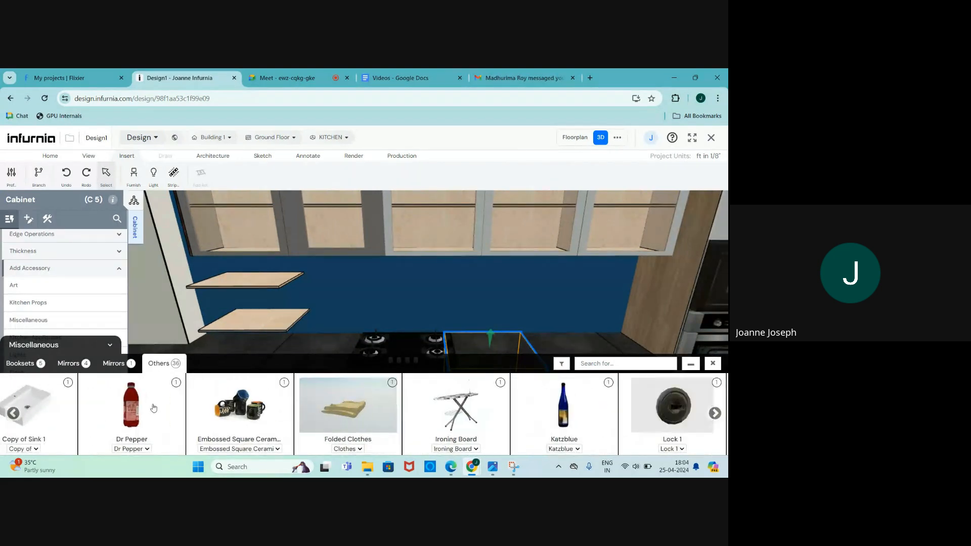
scroll(153, 407, down, 1)
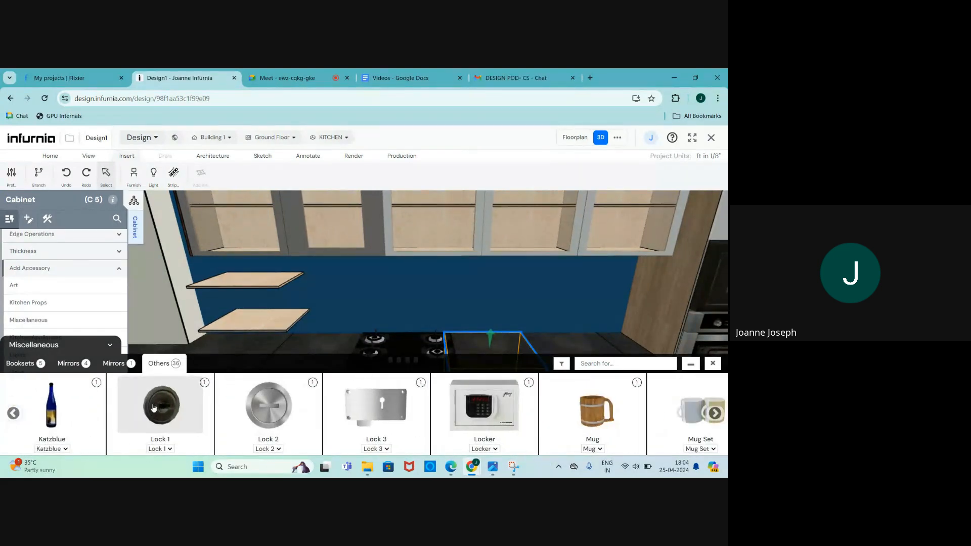
scroll(438, 414, down, 2)
scroll(438, 413, down, 5)
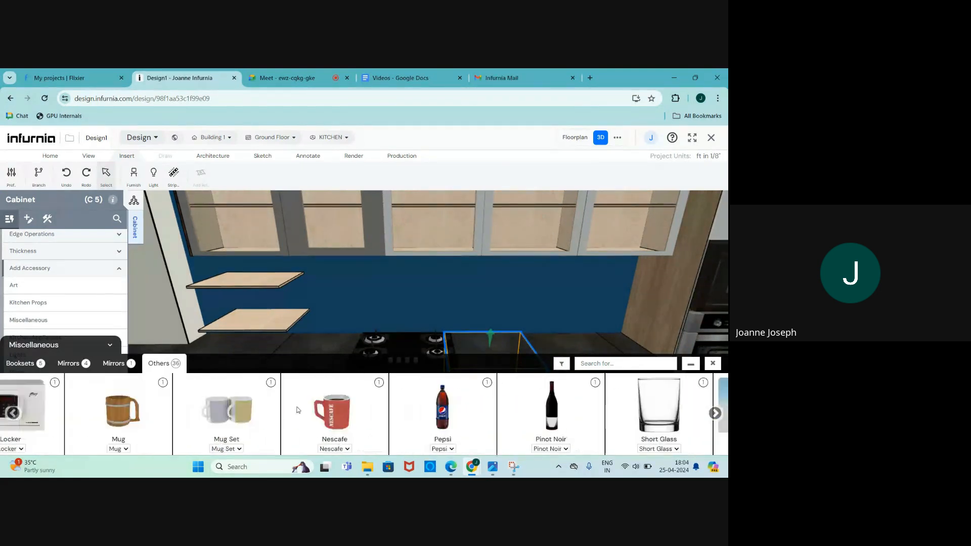
scroll(468, 416, down, 1)
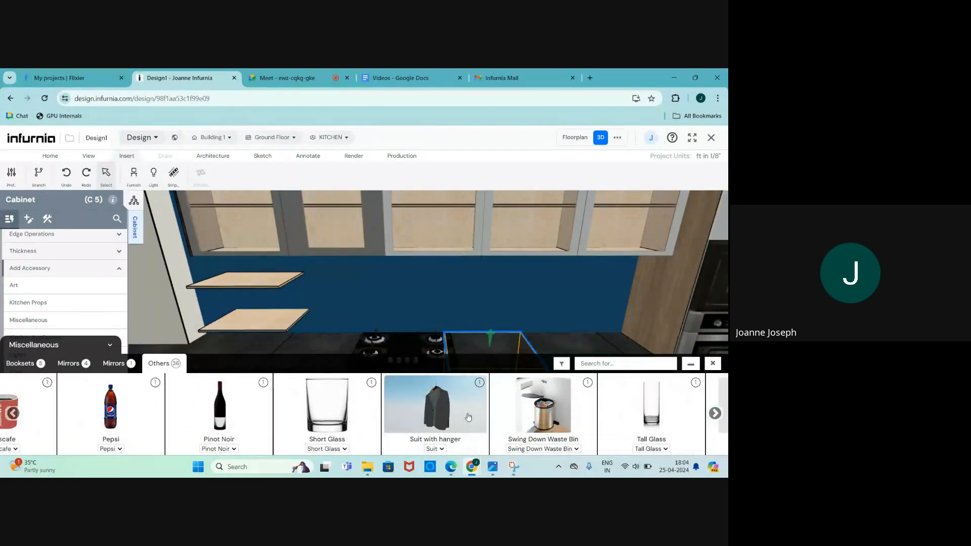
Step: Add Fruit Basket 5 from the Kitchen Props accessories to the countertop beside the hob and deselect the cabinet
click(30, 303)
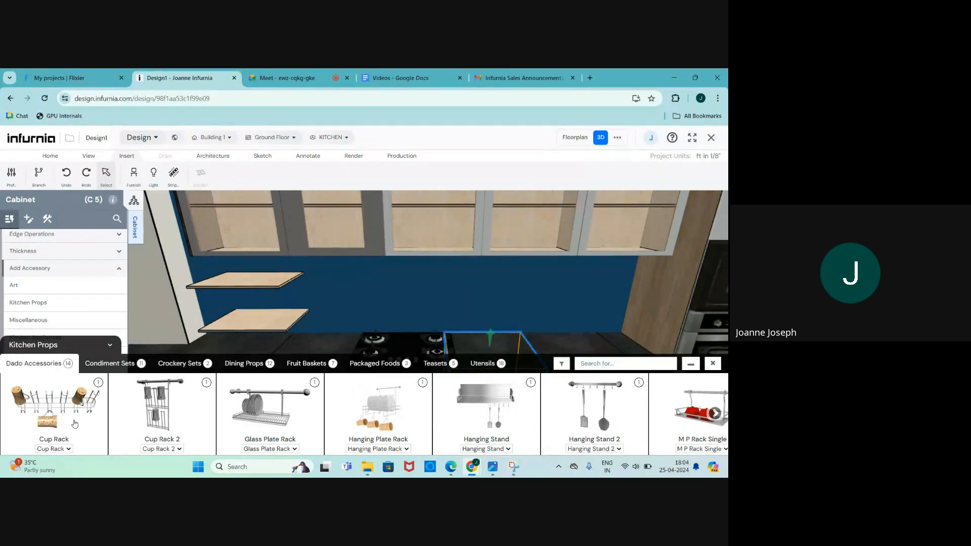
scroll(75, 424, down, 5)
scroll(283, 400, down, 1)
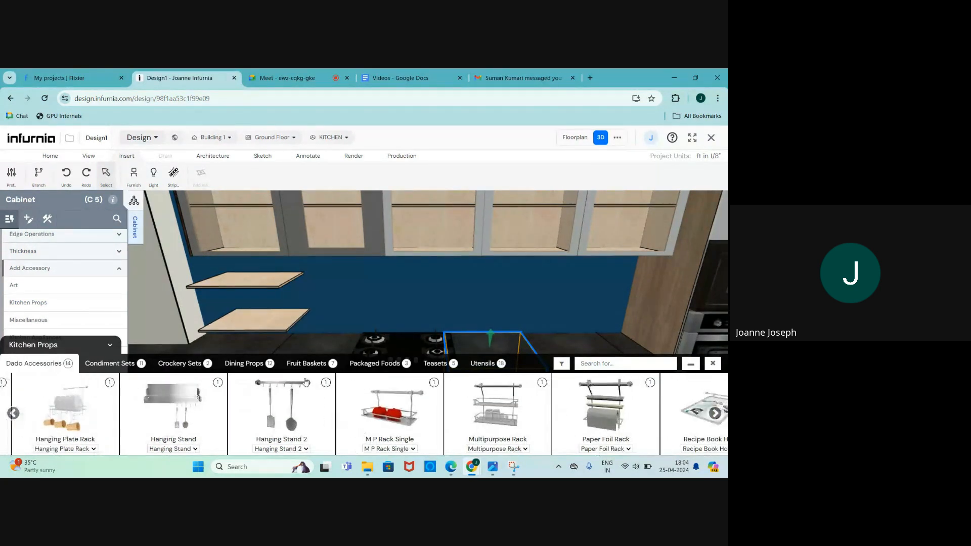
click(305, 365)
scroll(455, 415, down, 1)
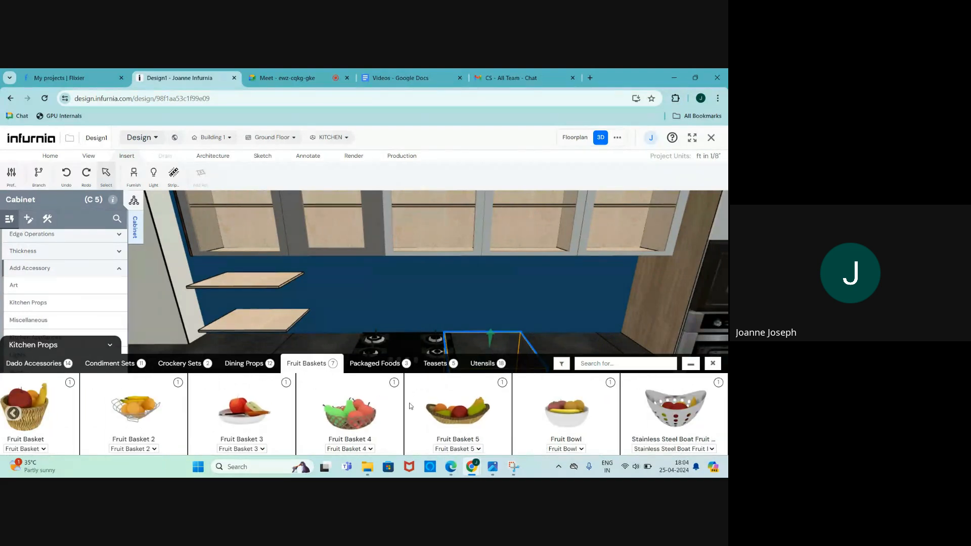
click(455, 418)
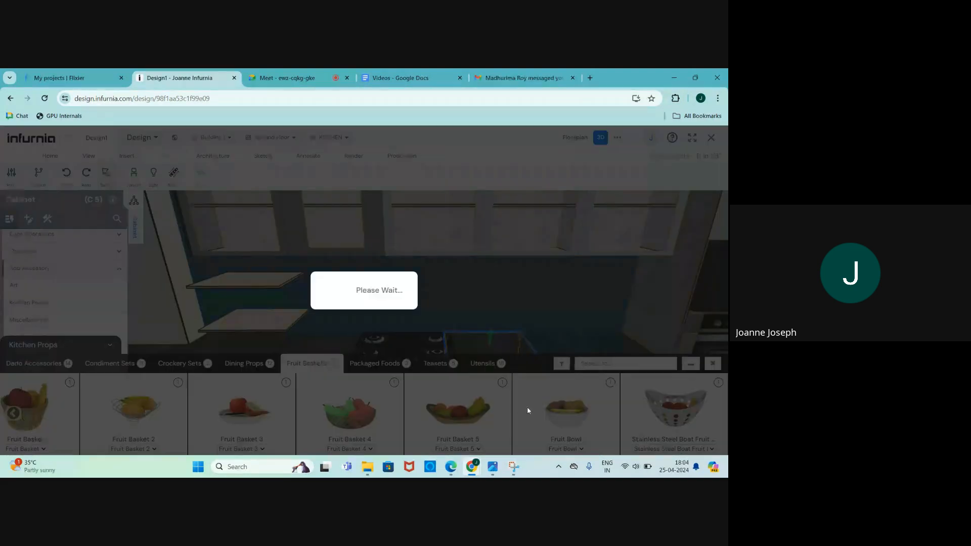
scroll(500, 357, up, 2)
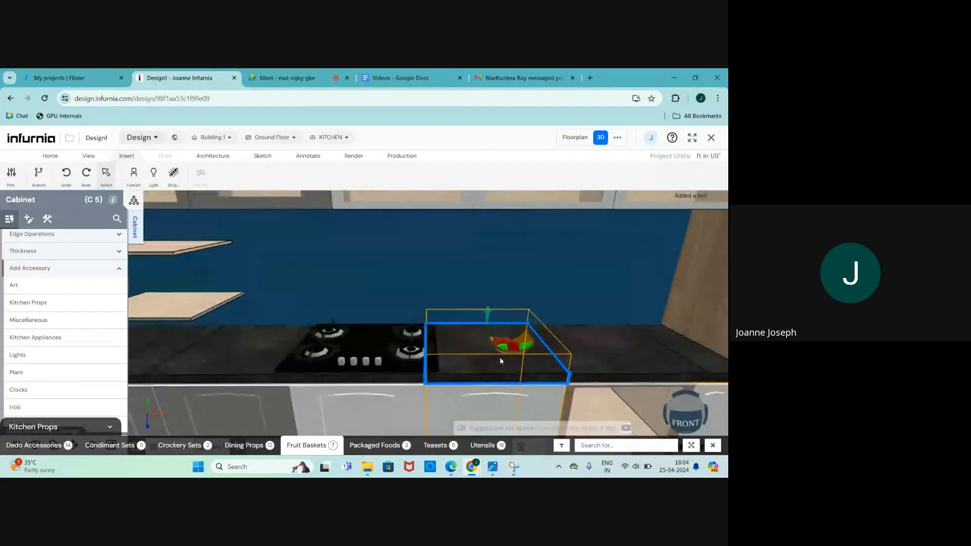
key(Escape)
key(Escape)
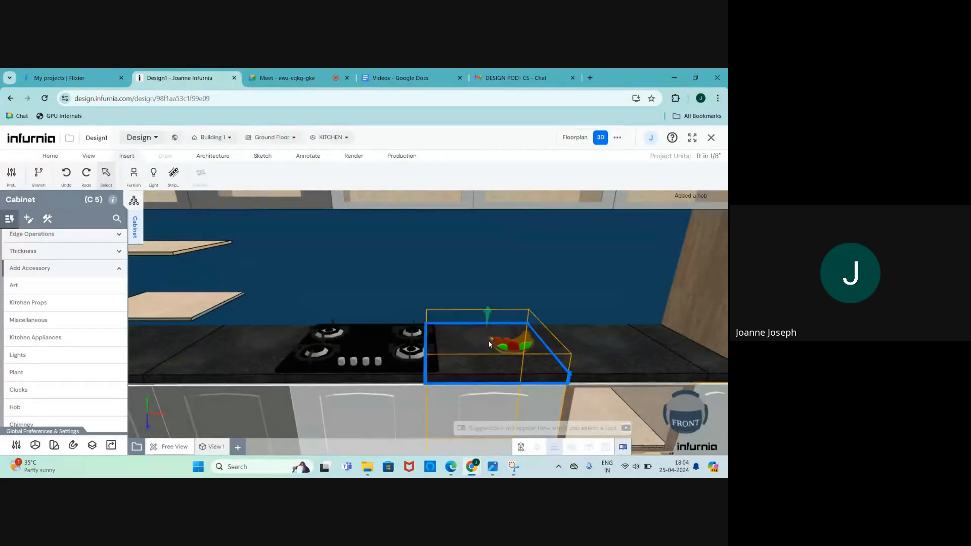
scroll(489, 344, up, 3)
scroll(503, 347, down, 2)
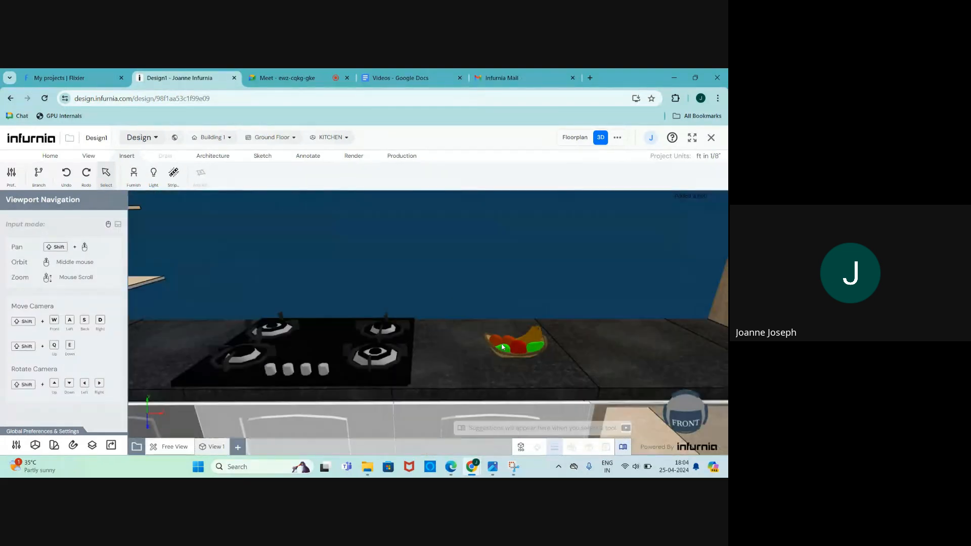
Step: Try deleting the fruit basket while its parent cabinet is the active selection, and undo the deletion
click(502, 347)
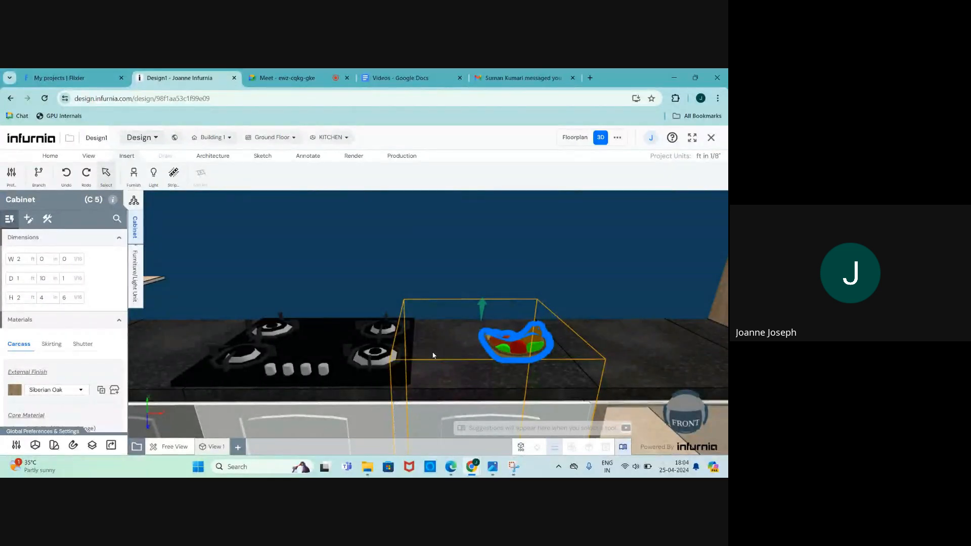
key(Delete)
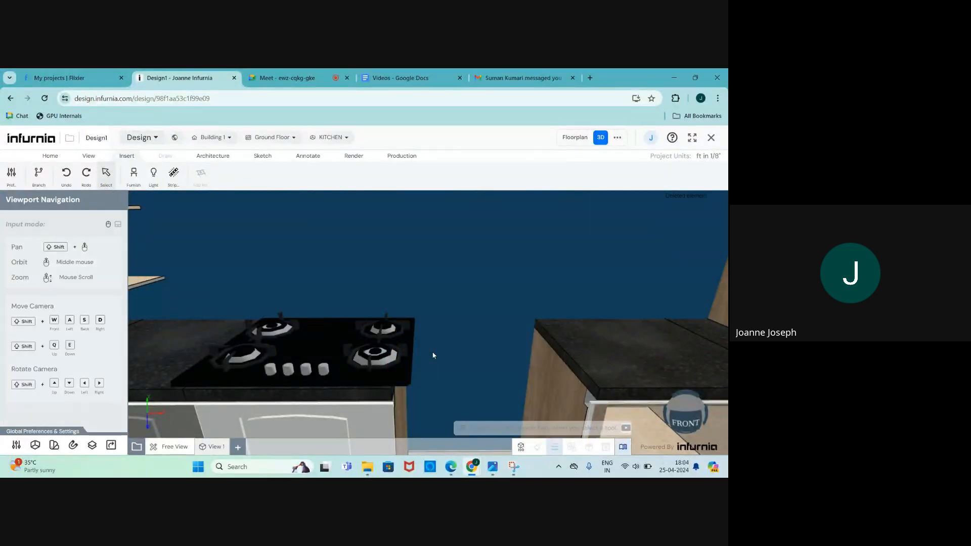
key(ctrl+z)
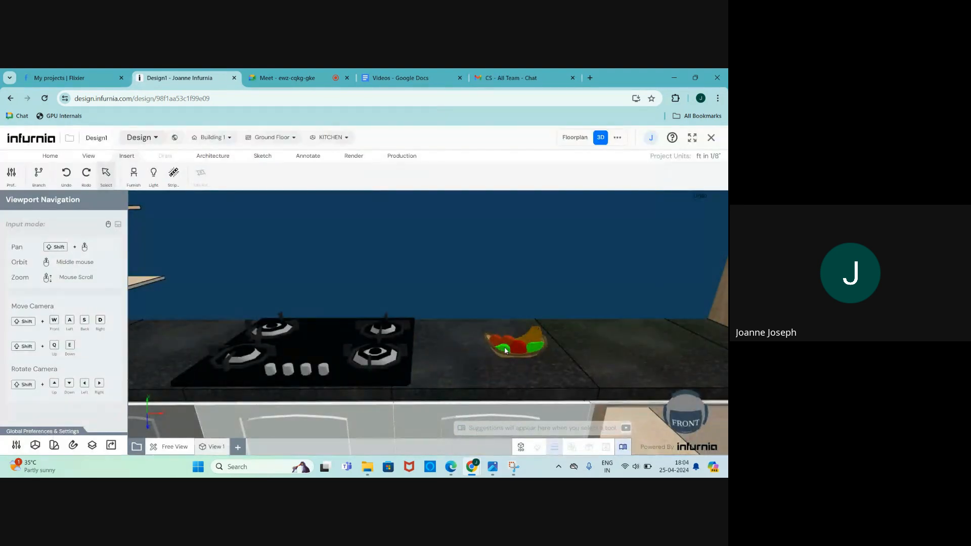
Step: Remove only the fruit basket from the countertop as a Furniture/Light Unit, keeping its cabinet
click(505, 349)
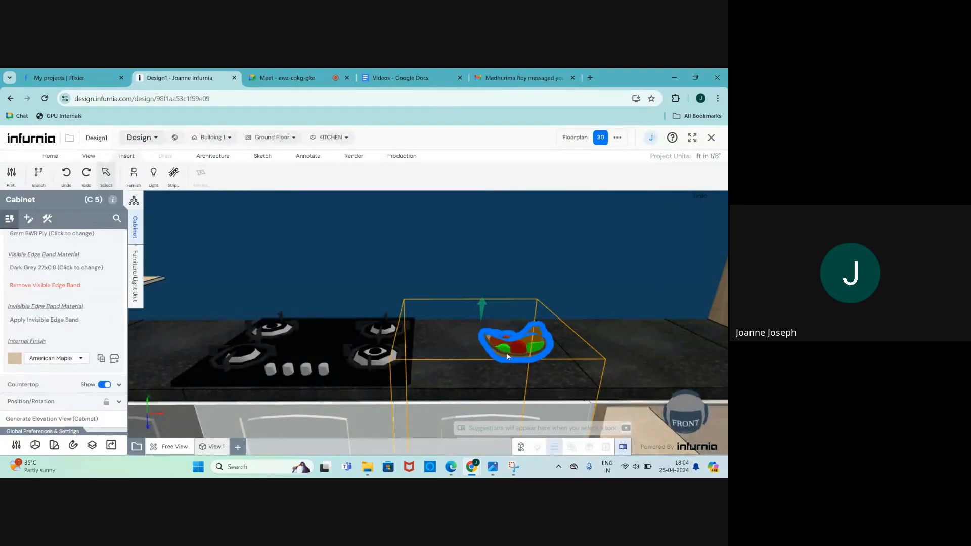
click(135, 269)
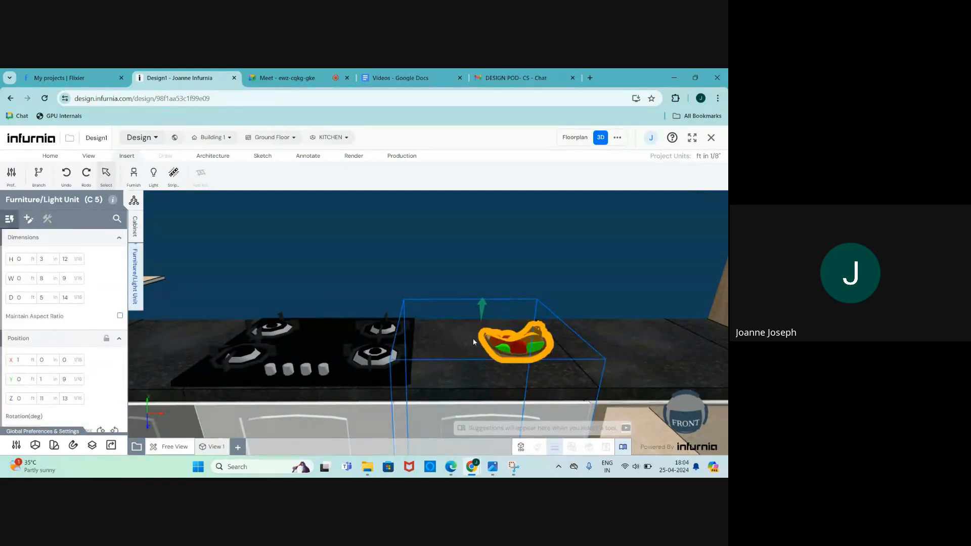
scroll(45, 332, down, 3)
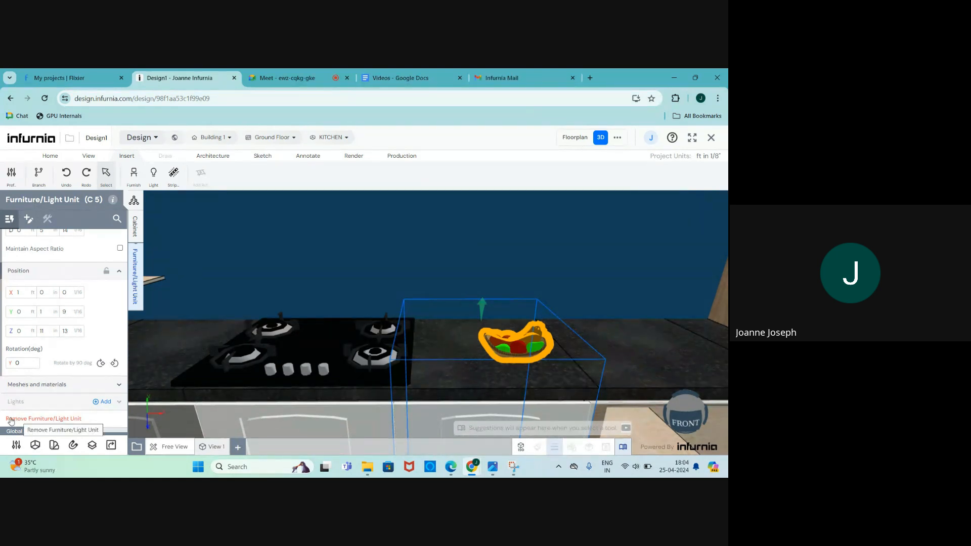
click(29, 419)
scroll(560, 290, down, 5)
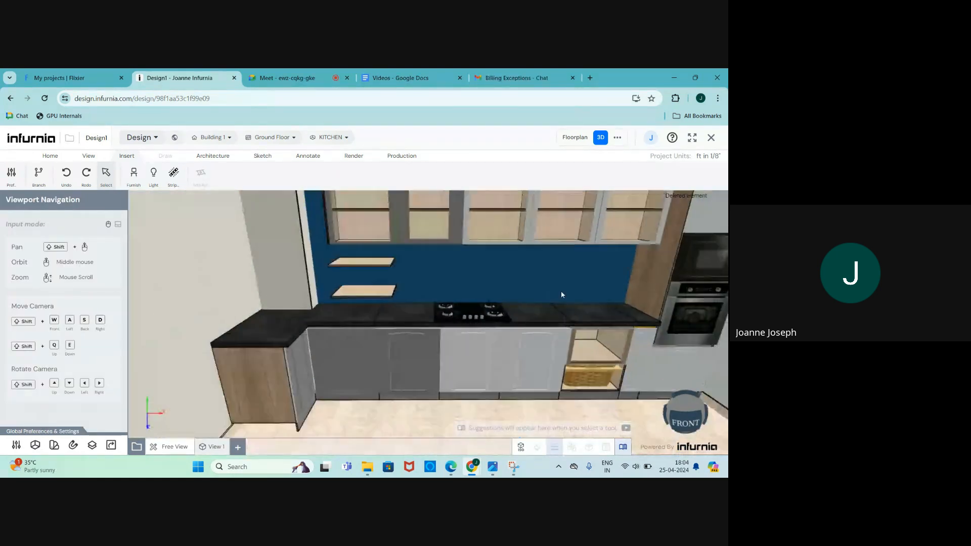
Step: Select the corner unit at the end of the base cabinet run and bring up its dimensions
scroll(478, 333, up, 3)
scroll(478, 334, down, 2)
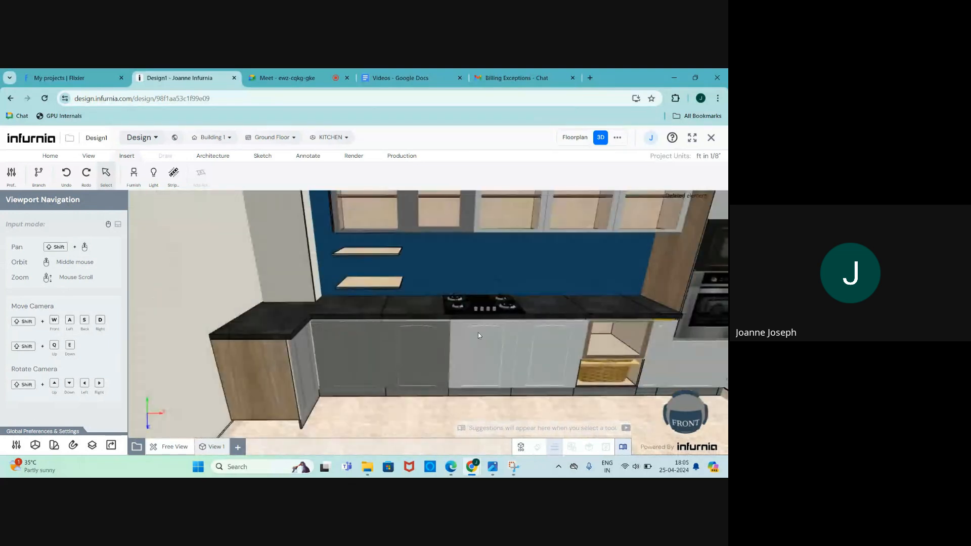
click(245, 351)
scroll(278, 342, down, 3)
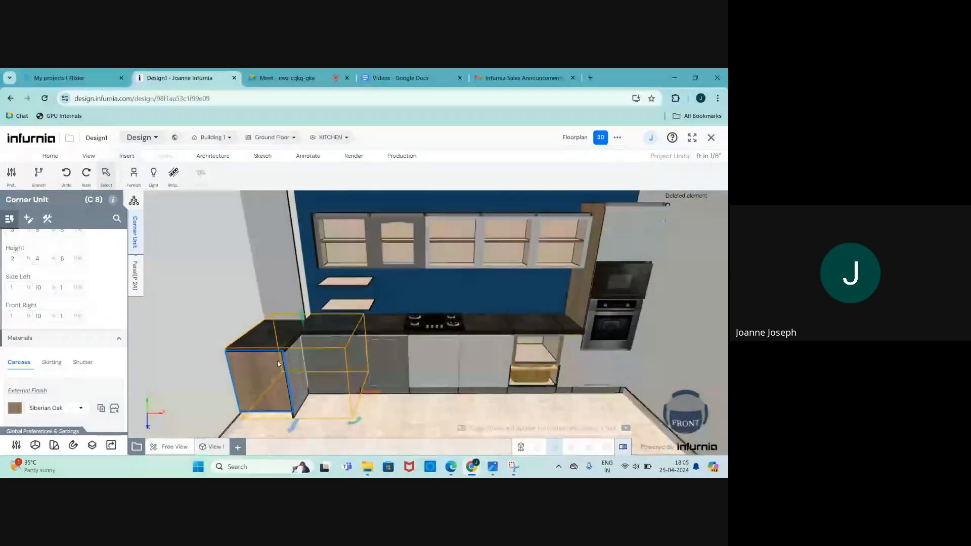
scroll(279, 360, up, 3)
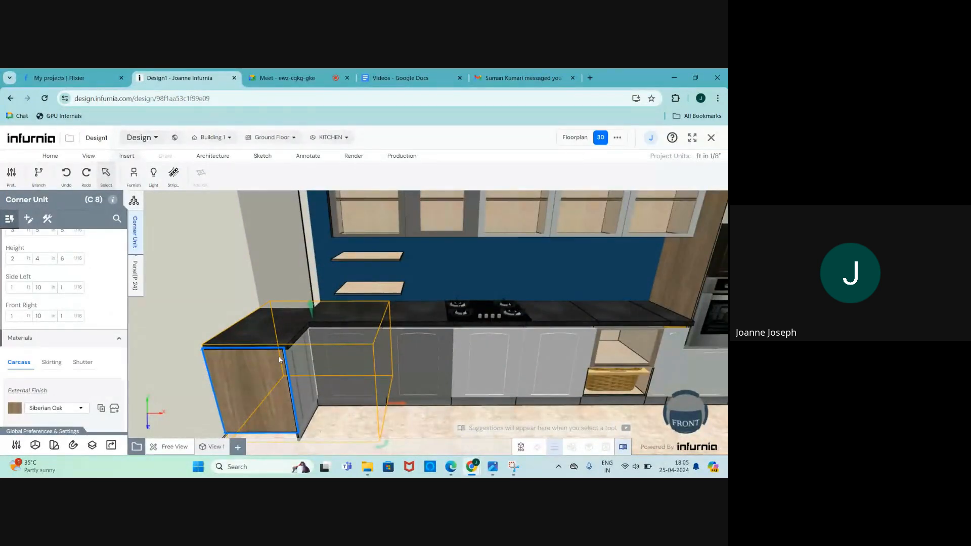
scroll(8, 353, up, 3)
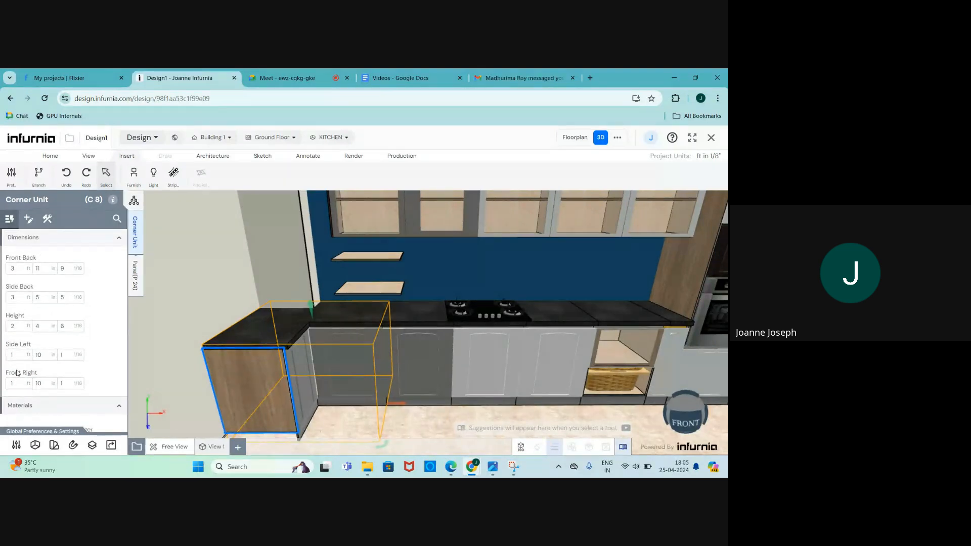
Step: Try the corner unit's Side Left dimension with a feet value of 2, and restore the feet value to 1
click(18, 354)
text(2)
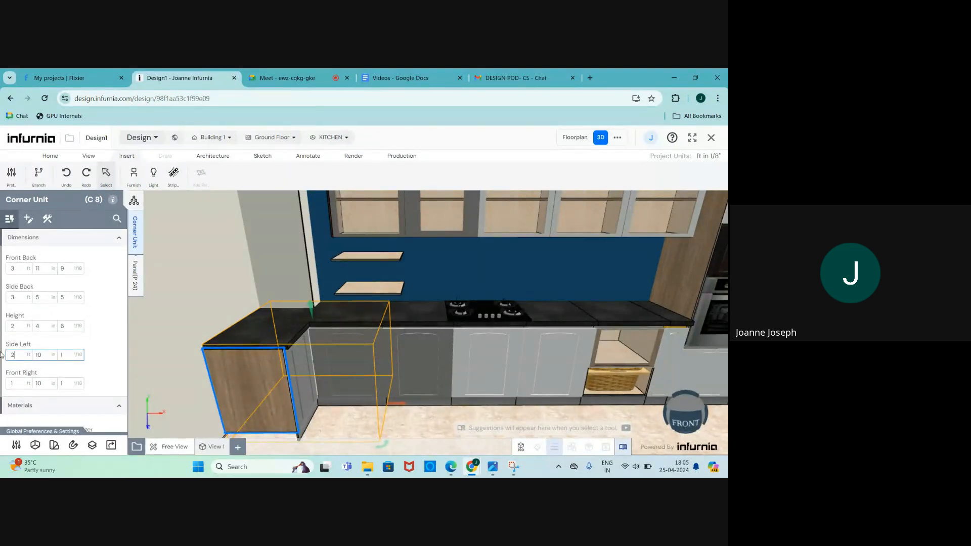
key(Return)
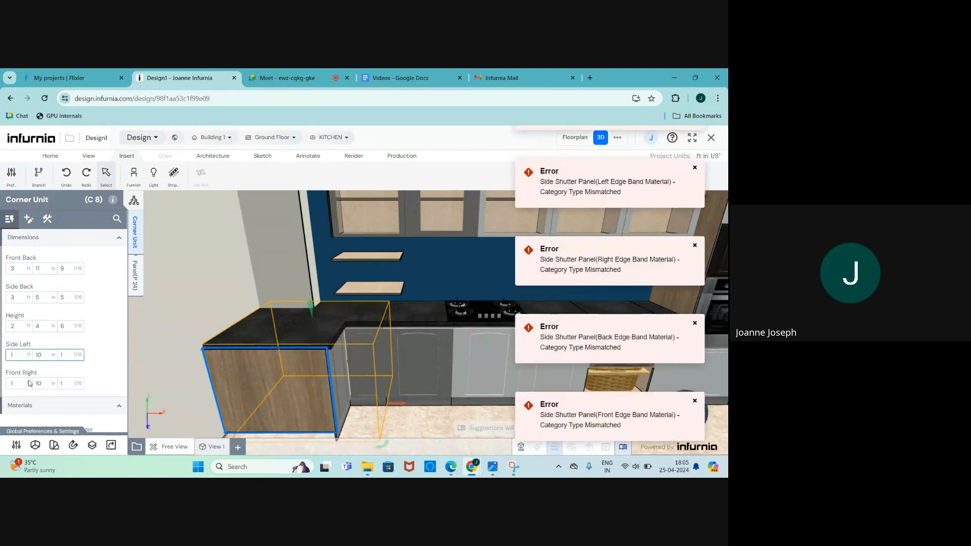
key(Return)
Step: Set the feet value of the corner unit's Side Back dimension to 4
click(17, 297)
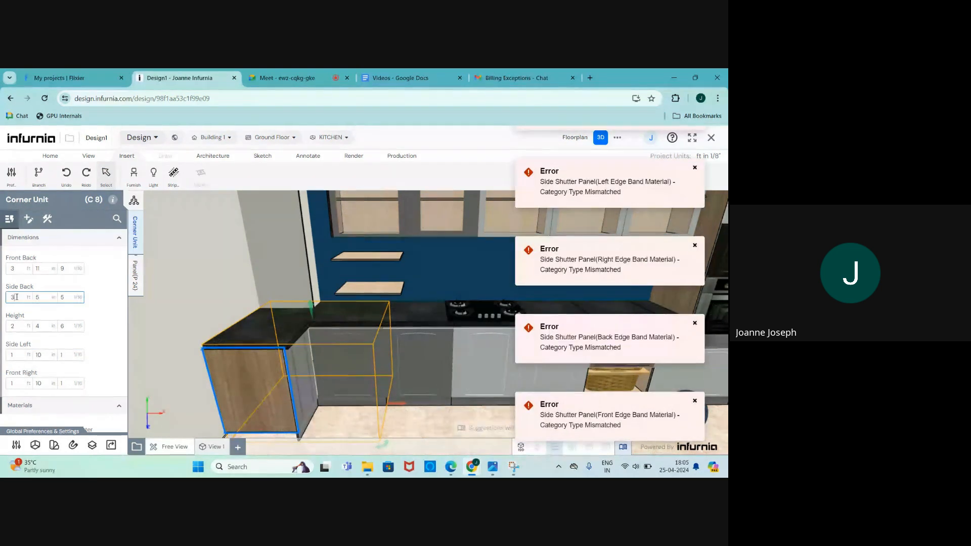
drag(17, 297, 6, 296)
text(4)
key(Return)
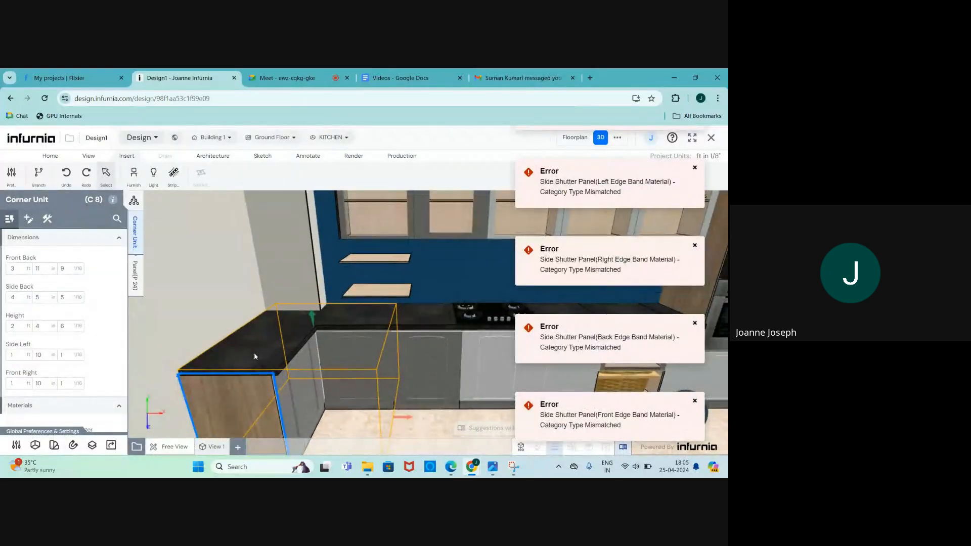
Step: Open the sink catalogue from the countertop settings of the corner unit
click(256, 354)
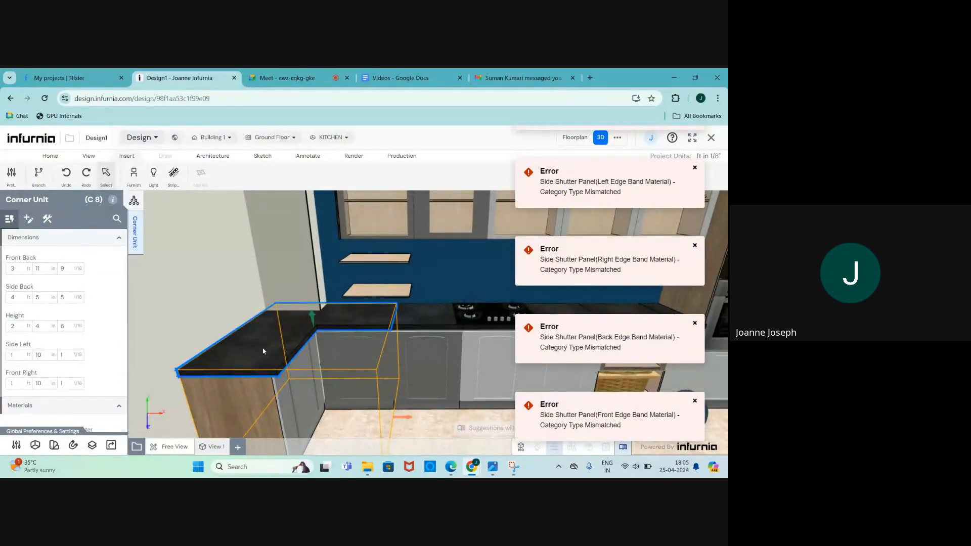
scroll(263, 351, up, 1)
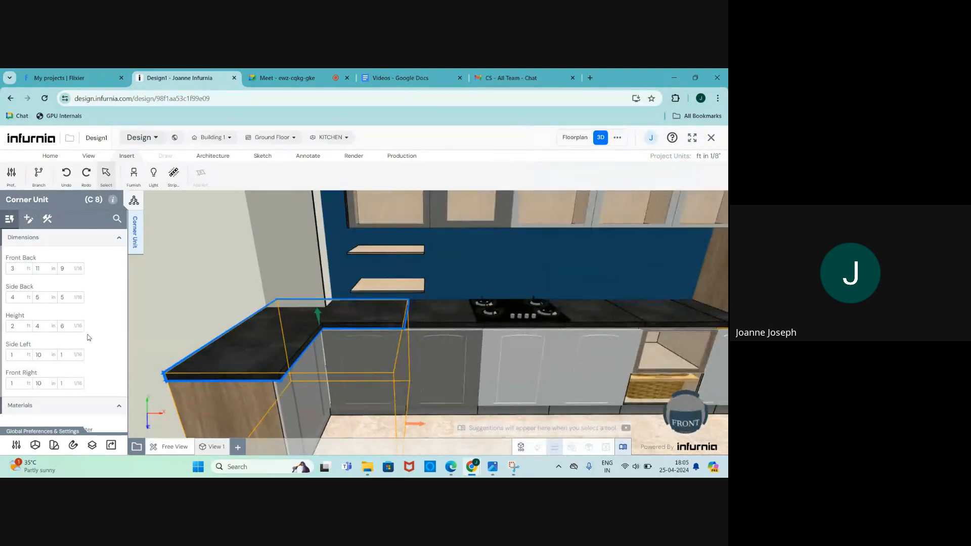
scroll(89, 337, down, 2)
scroll(51, 390, down, 2)
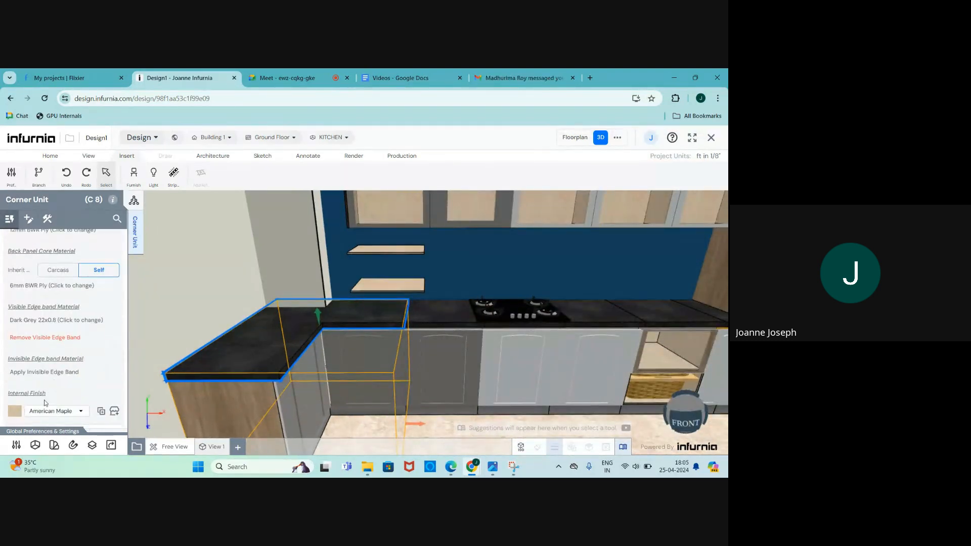
scroll(47, 420, down, 1)
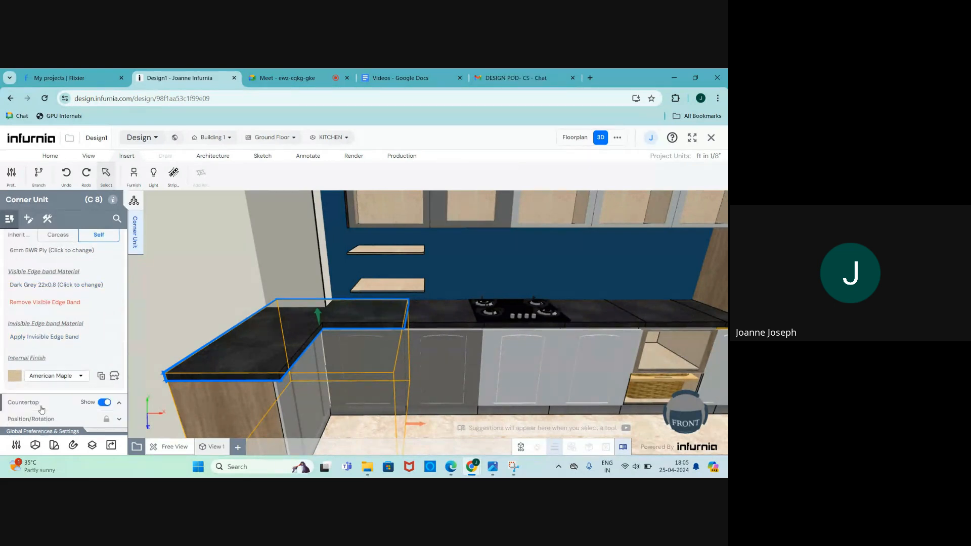
click(38, 402)
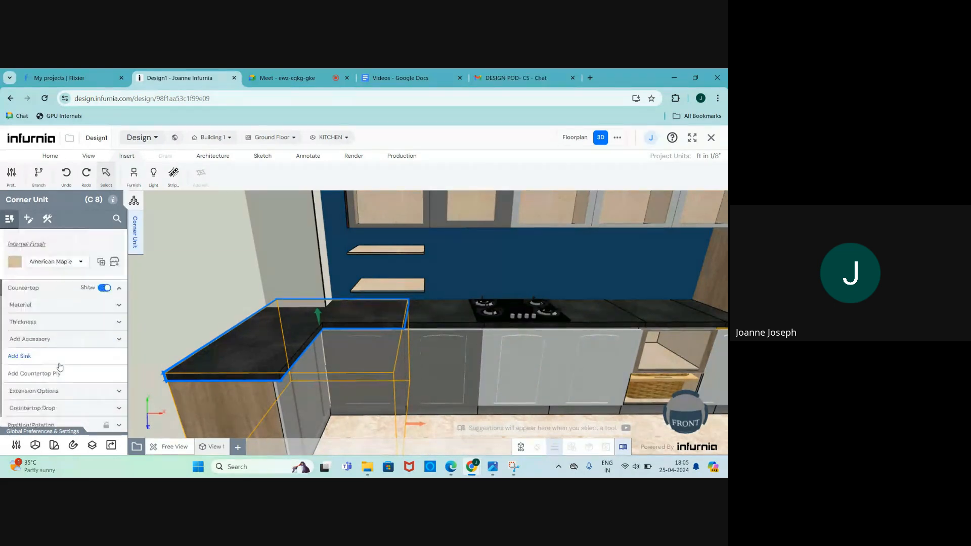
click(24, 351)
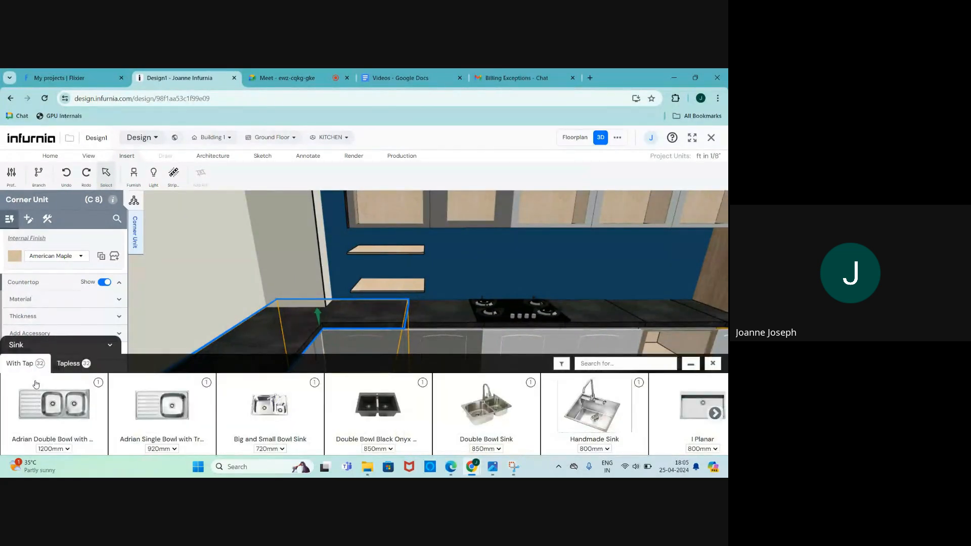
Step: Add the 800mm Handmade Sink from the Tapless category to the corner unit's countertop
scroll(116, 419, down, 5)
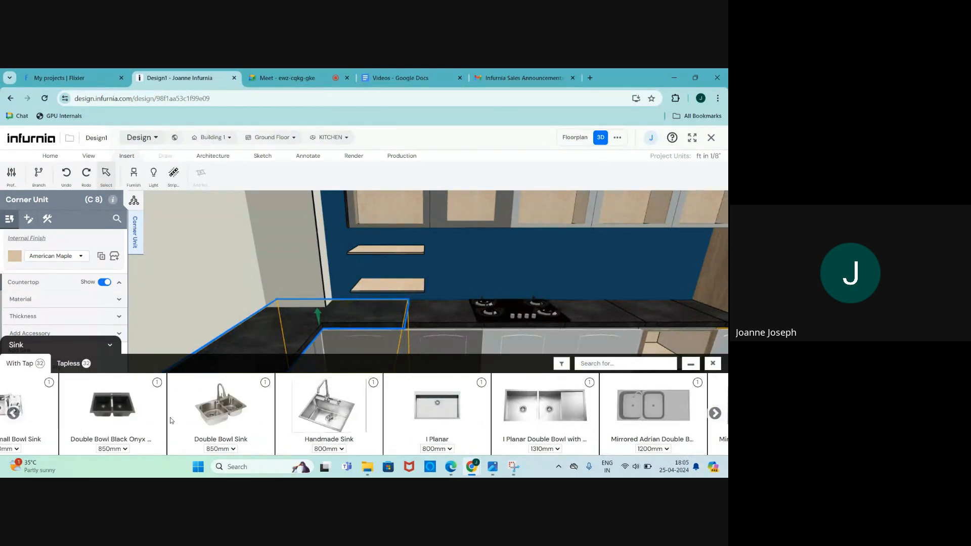
scroll(171, 421, down, 15)
scroll(20, 404, up, 10)
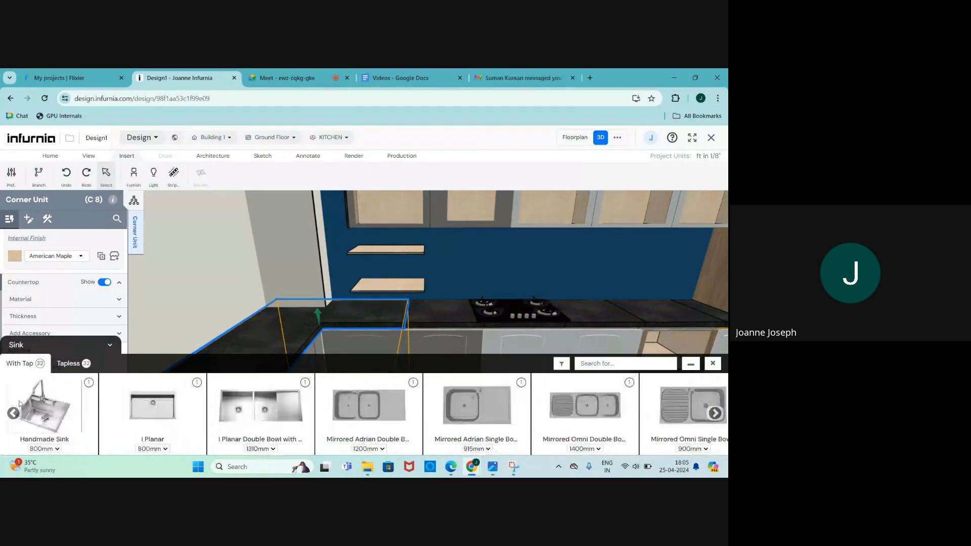
scroll(19, 404, up, 3)
click(68, 364)
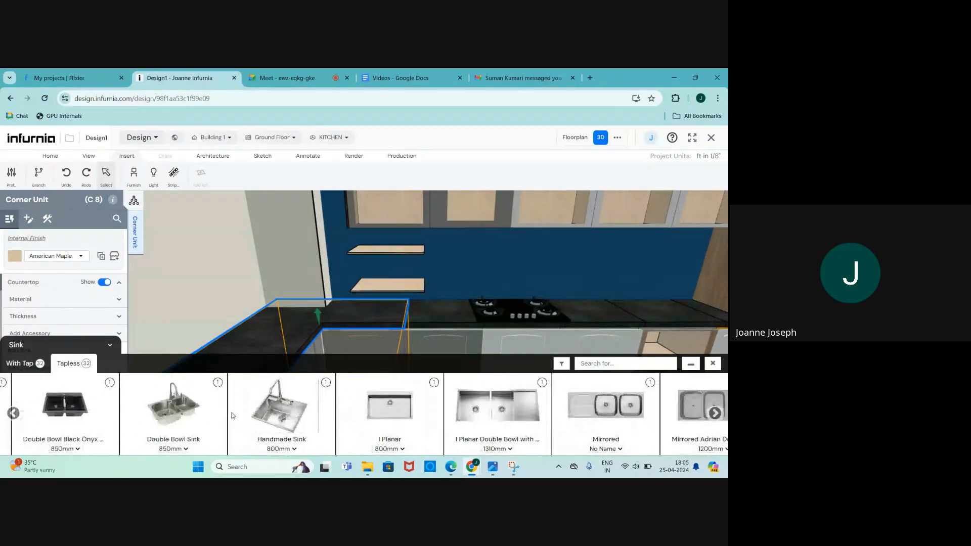
scroll(233, 415, down, 8)
scroll(276, 410, up, 13)
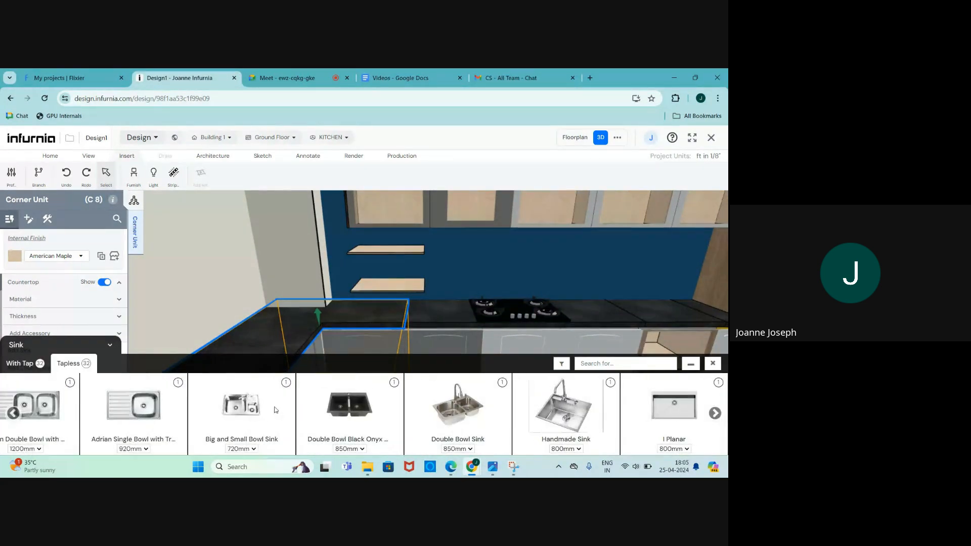
scroll(276, 410, down, 3)
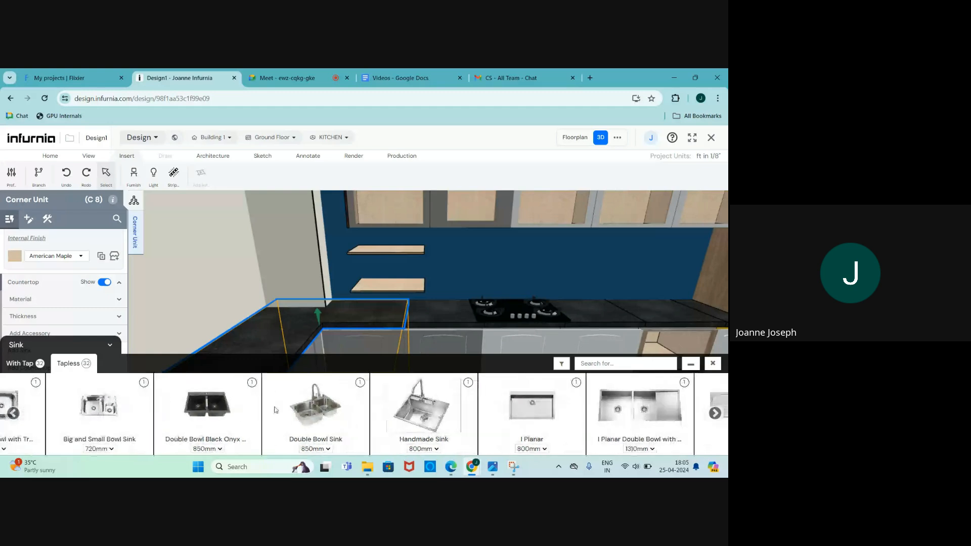
click(426, 413)
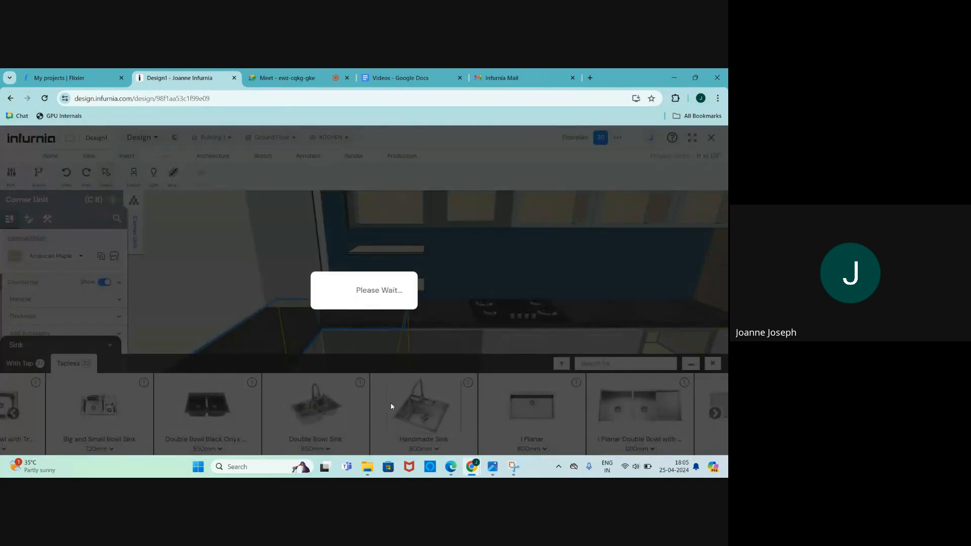
Step: Select the sink as a Furniture/Light Unit and rotate it by 90 degrees twice in the same direction
scroll(356, 339, up, 3)
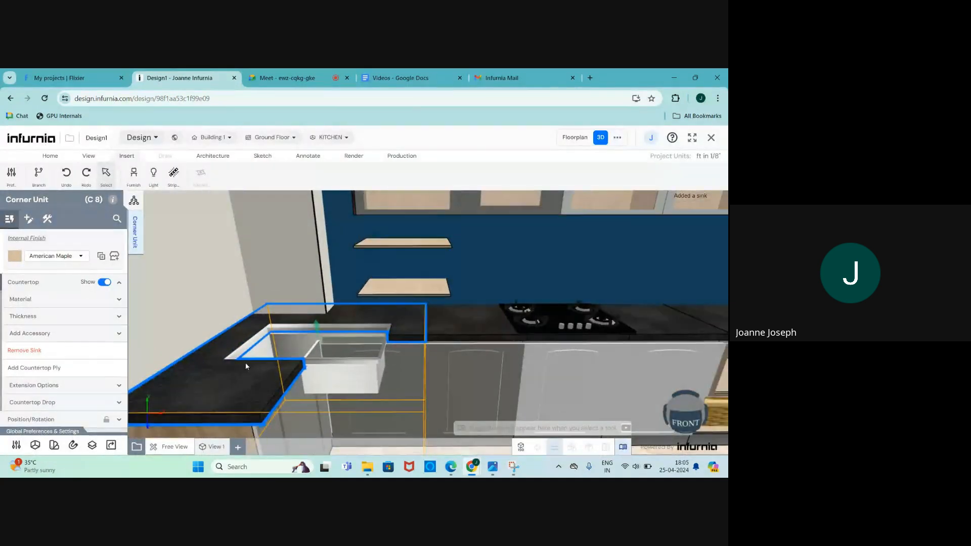
drag(278, 393, 253, 390)
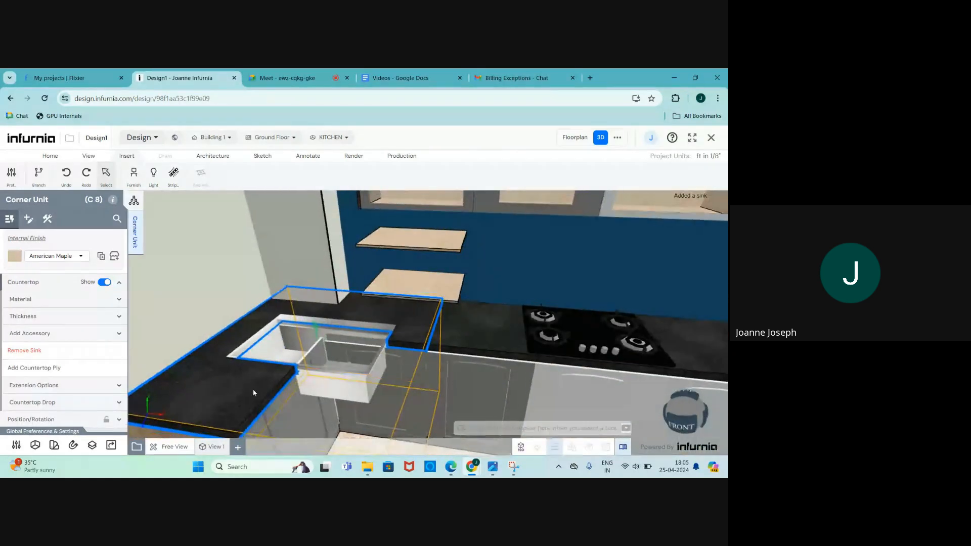
scroll(338, 346, down, 1)
scroll(337, 346, up, 1)
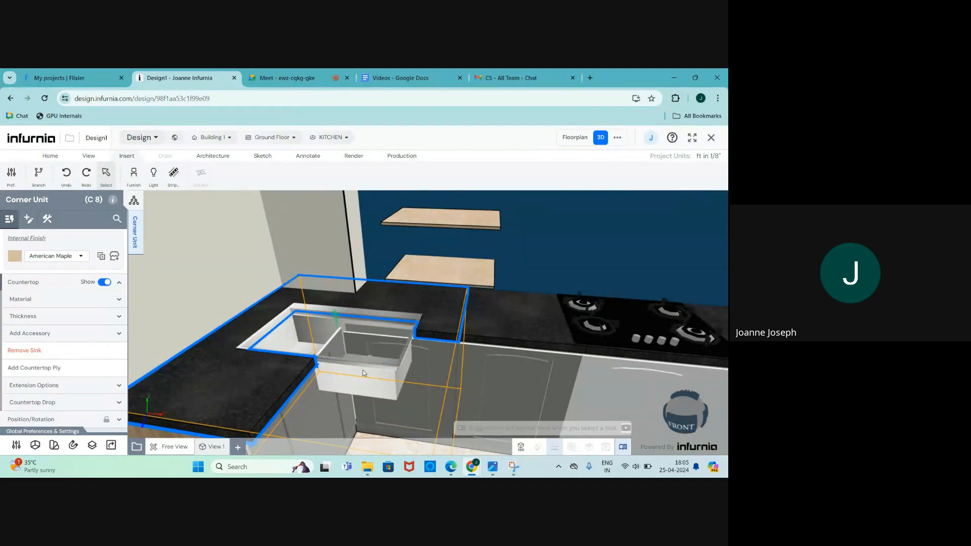
click(362, 373)
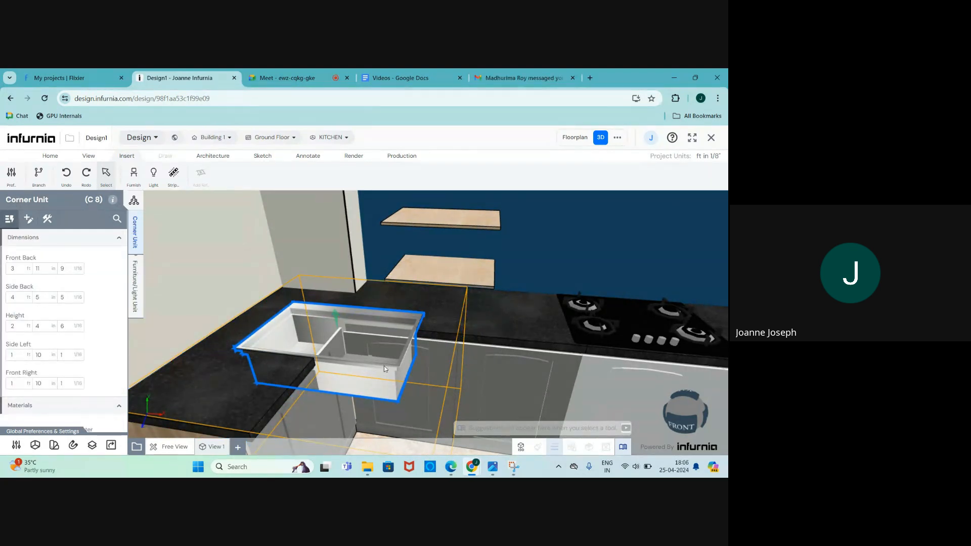
click(134, 290)
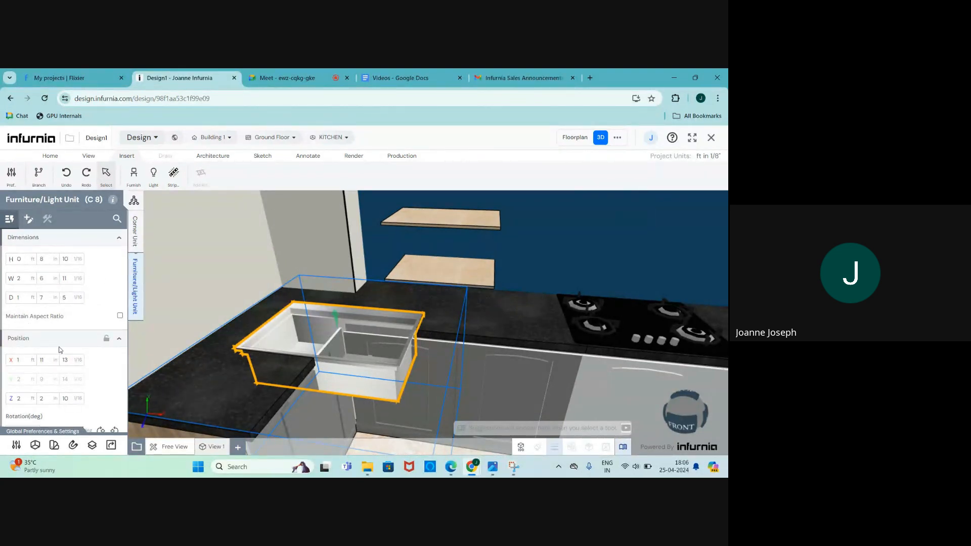
scroll(65, 349, down, 1)
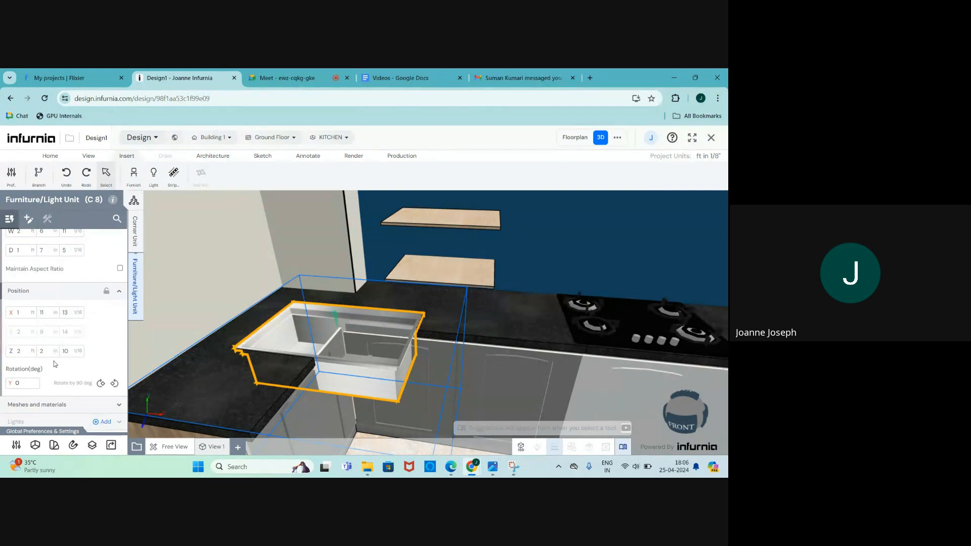
scroll(306, 332, down, 1)
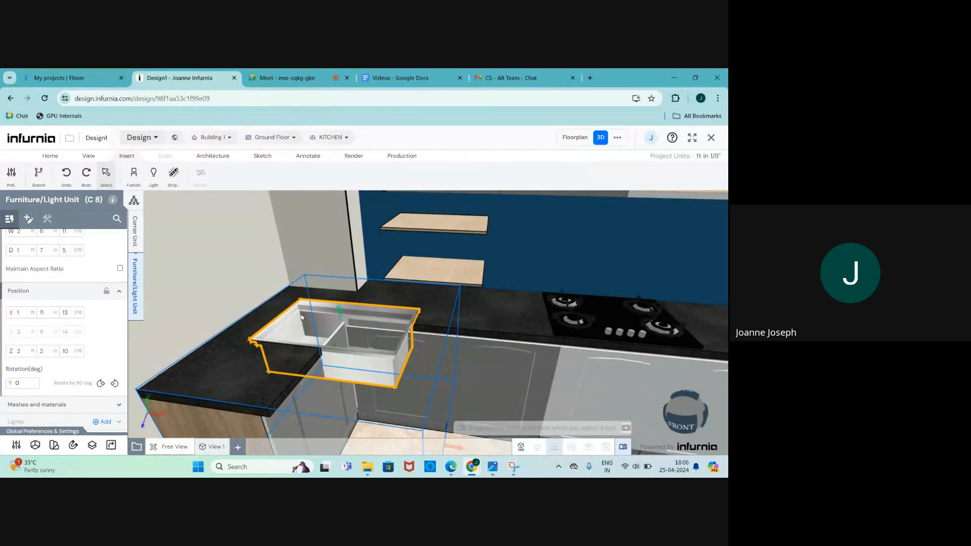
click(100, 384)
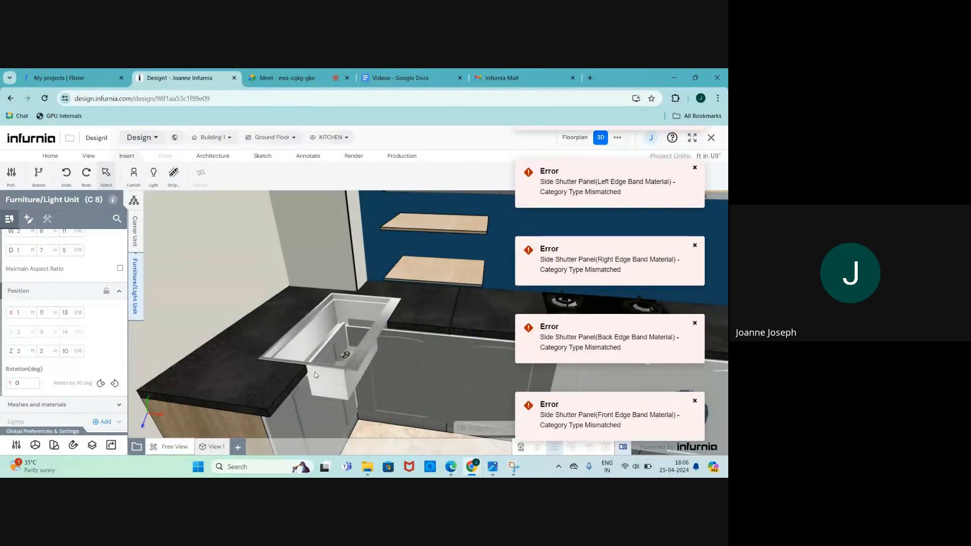
scroll(314, 373, down, 3)
scroll(286, 336, up, 3)
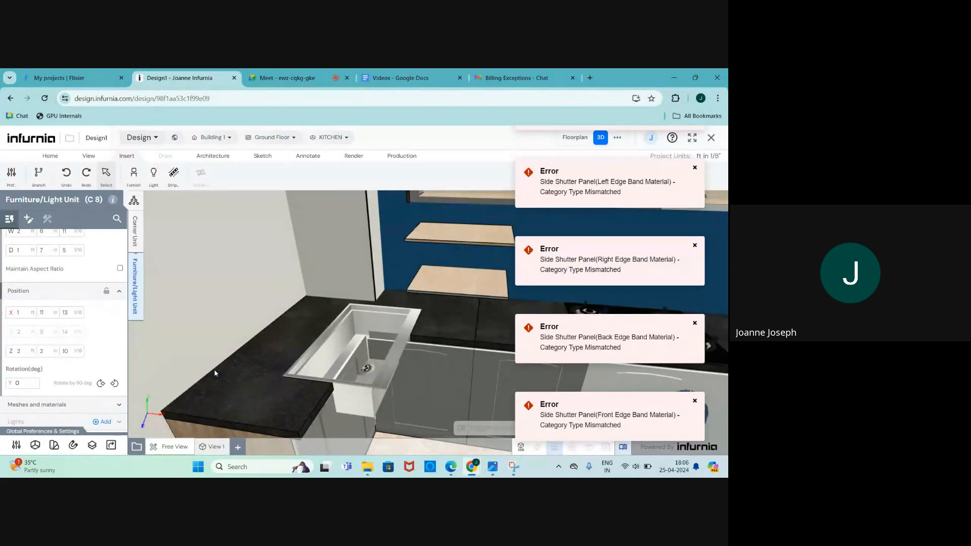
click(102, 386)
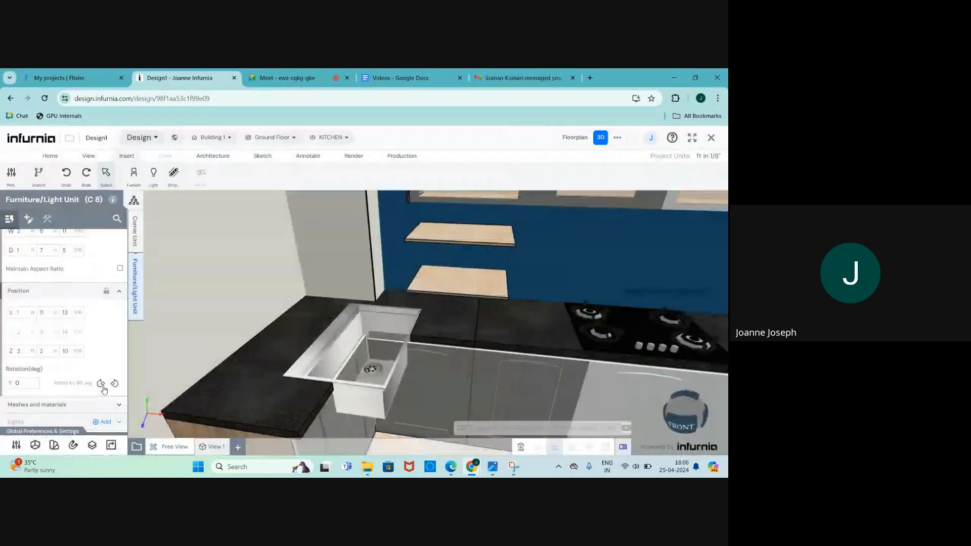
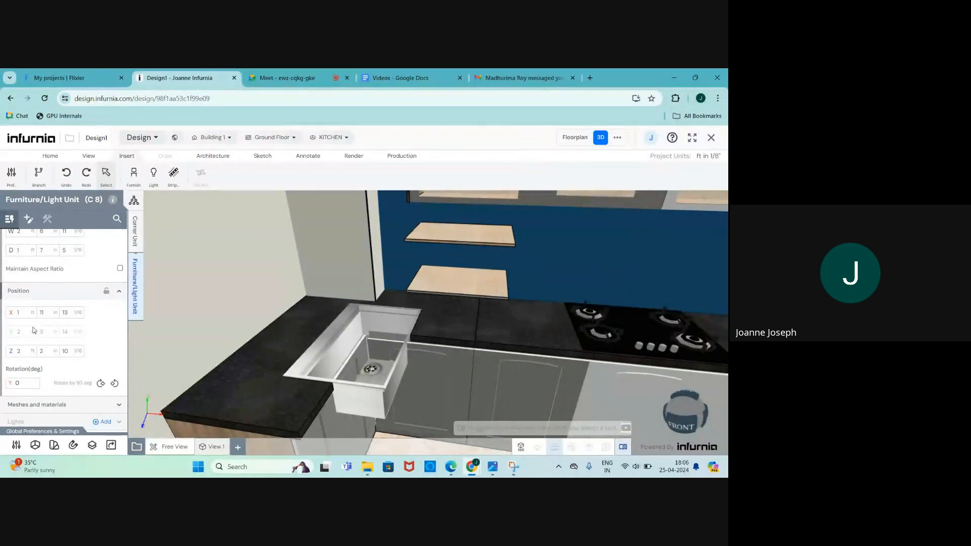
Step: Set the feet value of the sink's X position to 0
double_click(15, 313)
text(0)
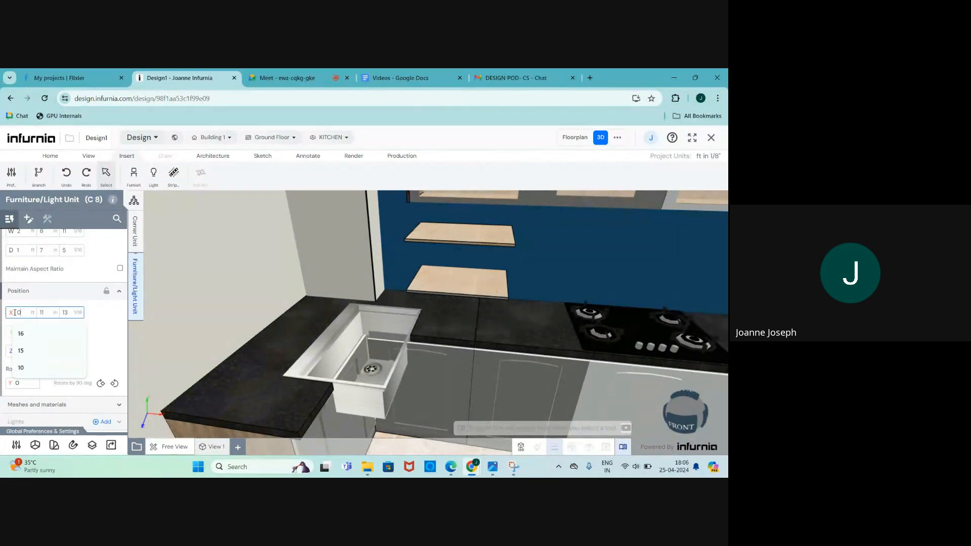
key(Return)
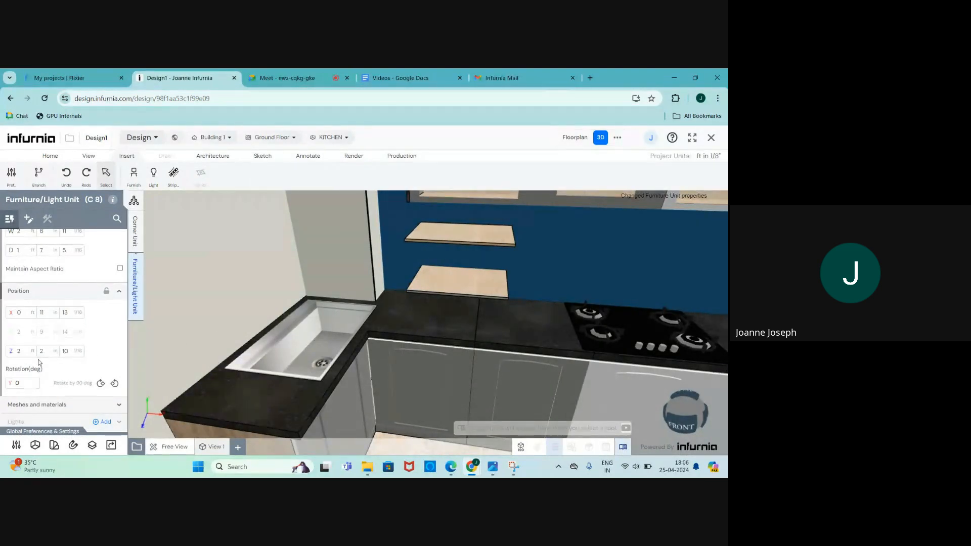
Step: Try the sink's Z position with feet values of 1 and 3
click(19, 350)
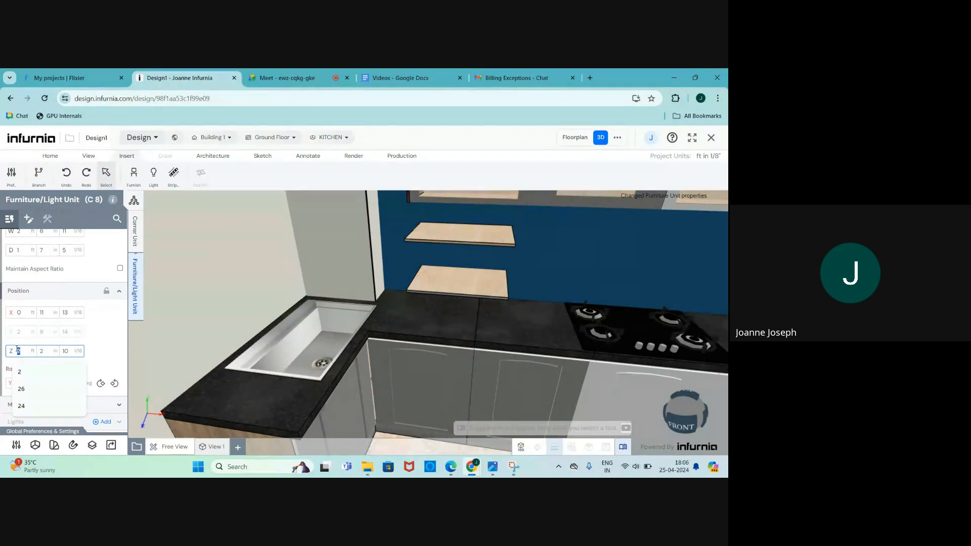
text(1)
key(Return)
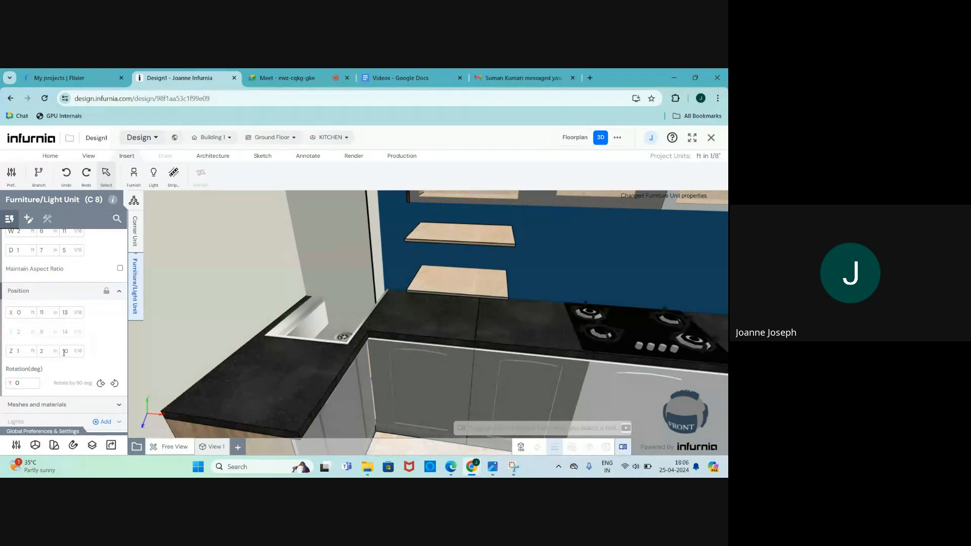
click(8, 352)
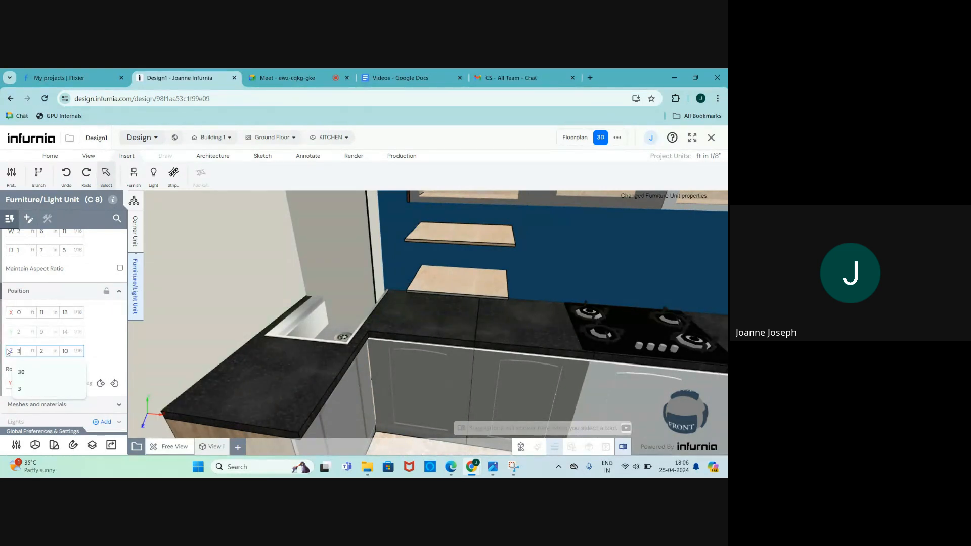
key(Return)
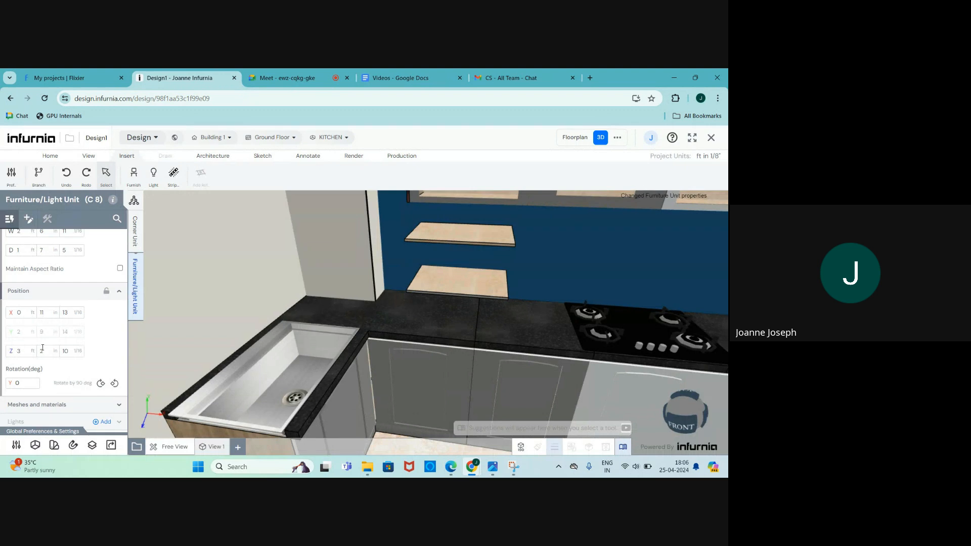
click(52, 351)
click(10, 350)
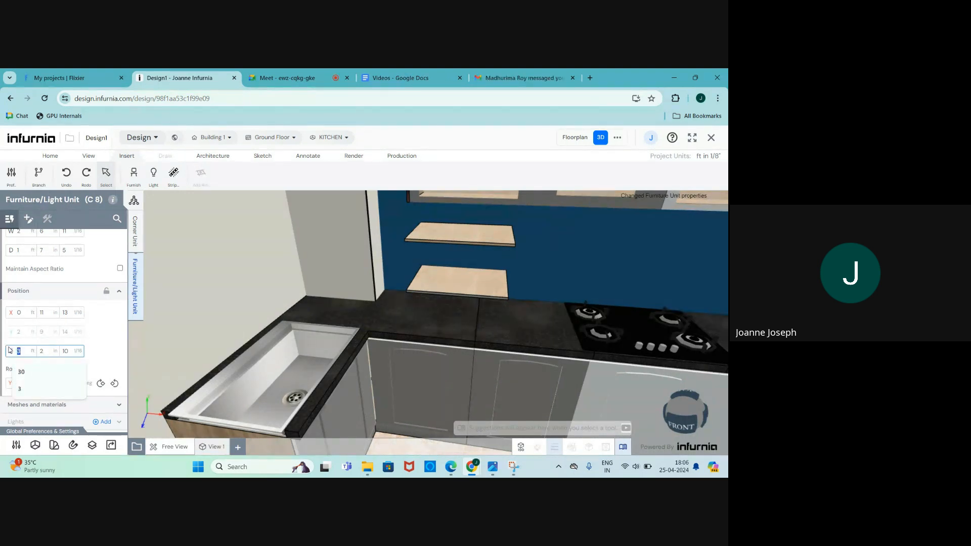
text(4)
key(BackSpace)
text(3)
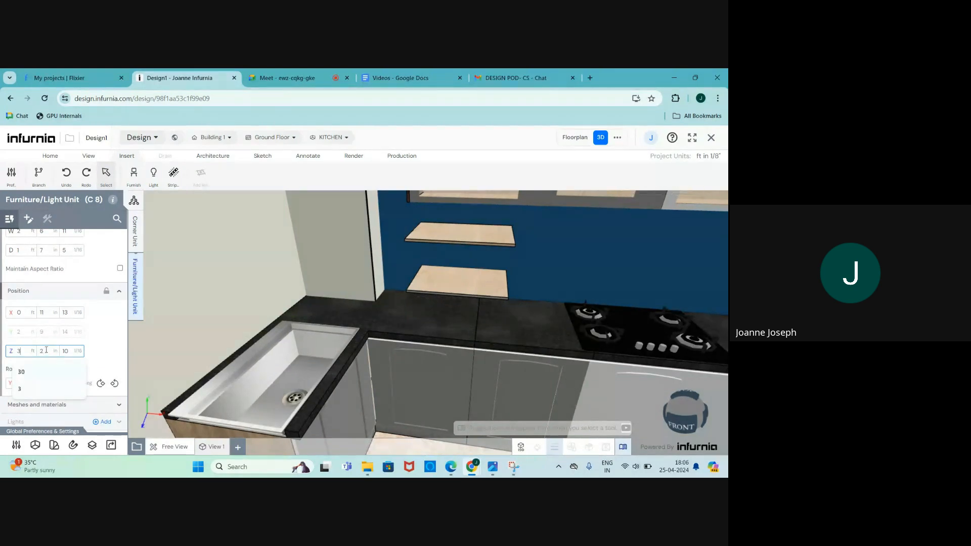
Step: Set the sink's Z position to 5 in the inches value and 2 in the feet value
drag(46, 353, 35, 348)
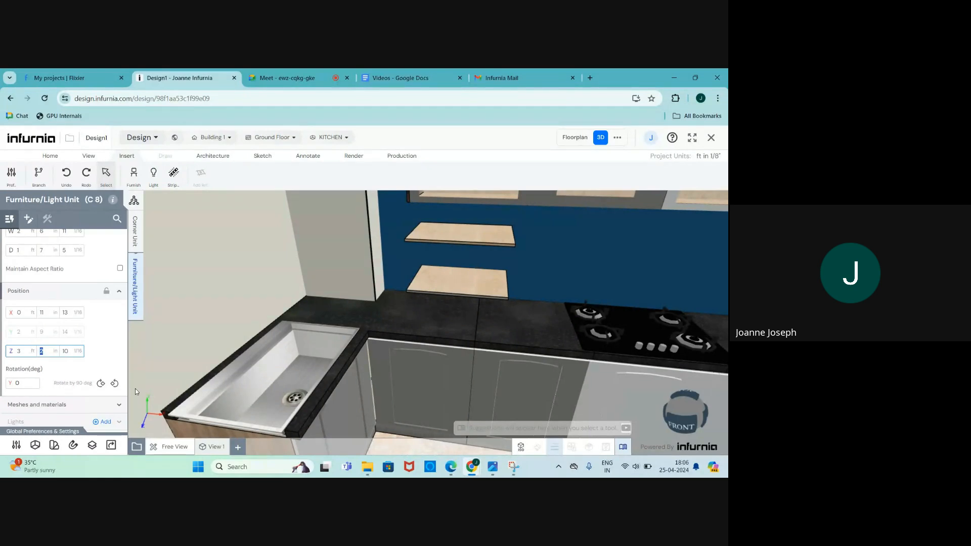
text(5)
key(Return)
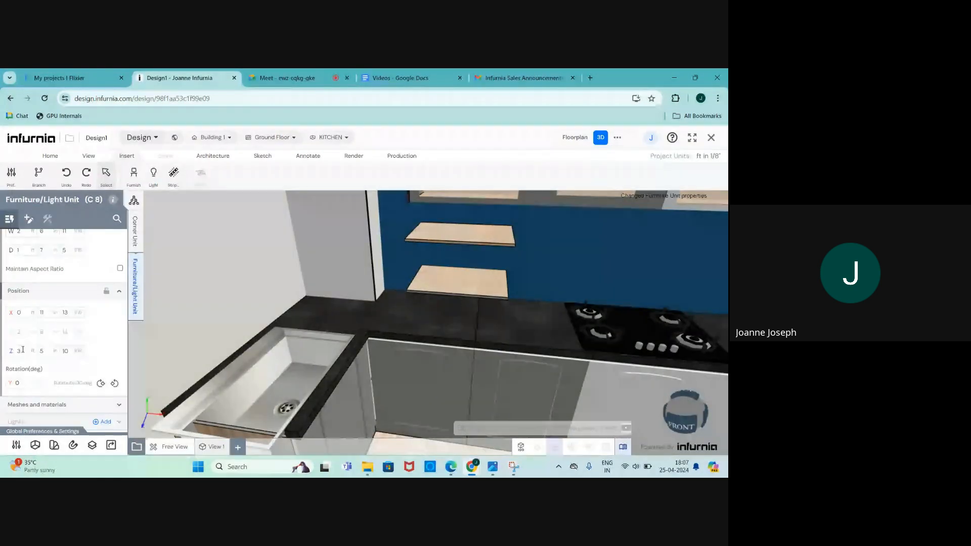
drag(22, 350, 13, 348)
text(2)
key(Return)
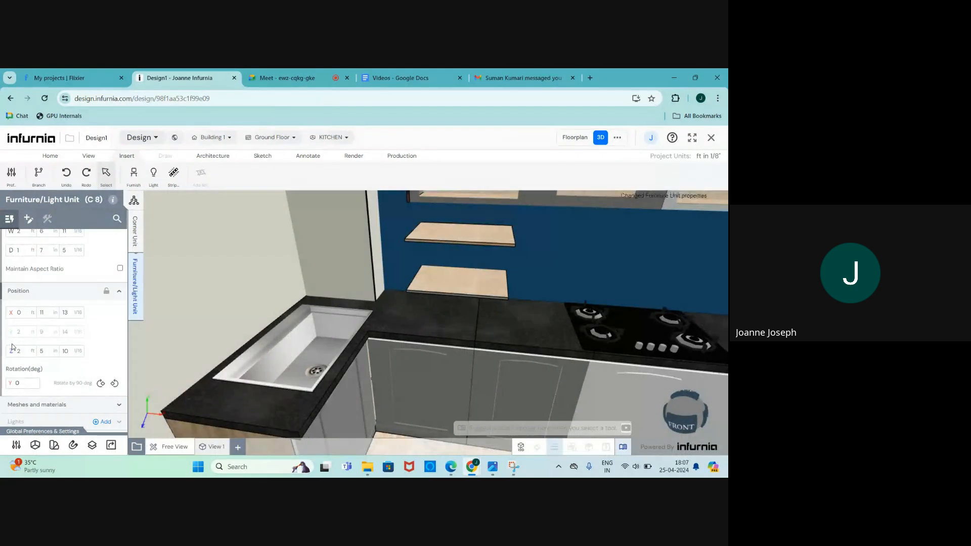
scroll(336, 316, down, 5)
scroll(336, 316, up, 3)
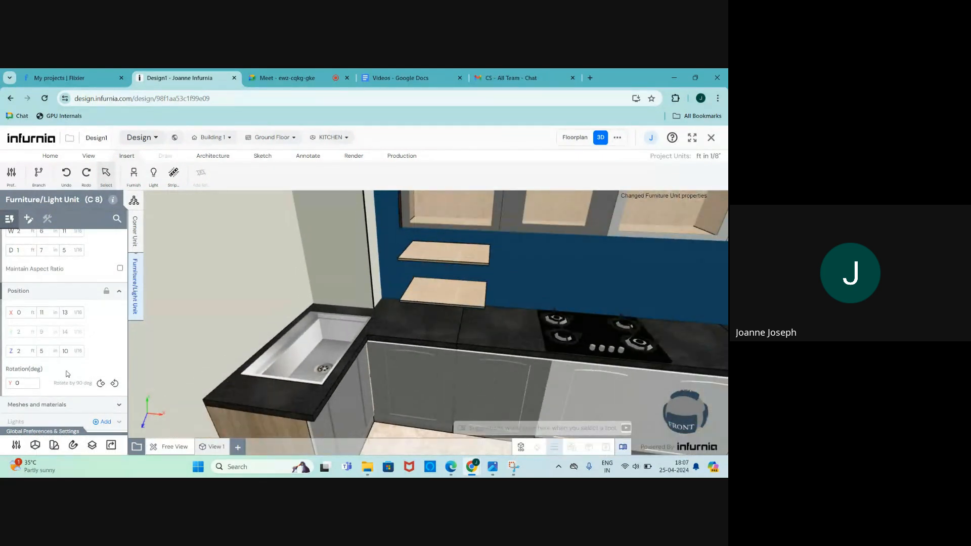
Step: Set the inches value of the sink's Z position to 9
double_click(41, 350)
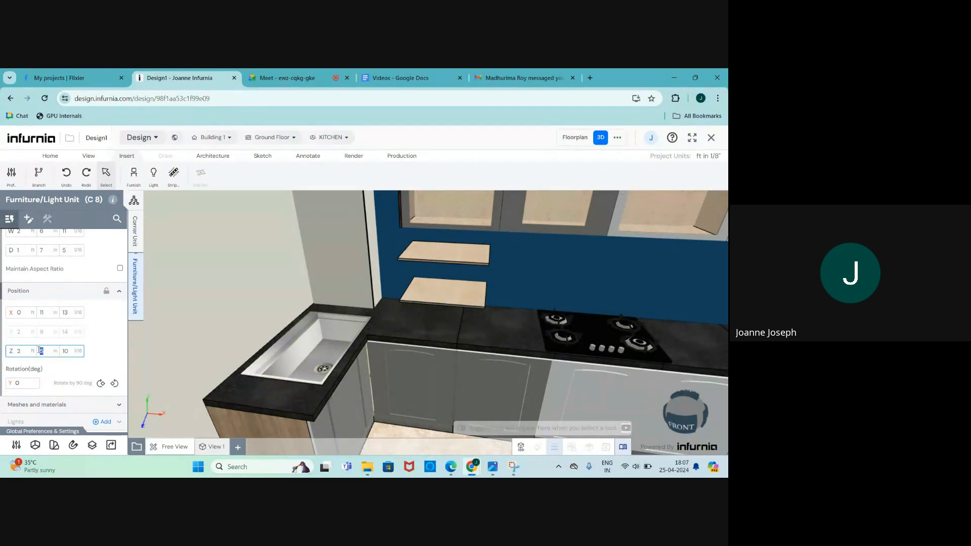
text(9)
key(Return)
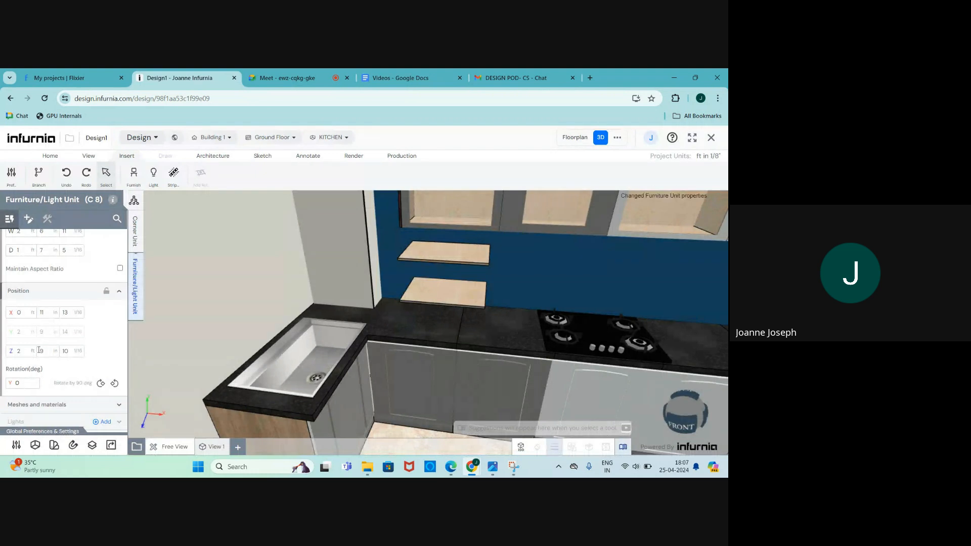
Step: Select the sink as a Furniture/Light Unit and set the feet value of its width to 1
click(282, 407)
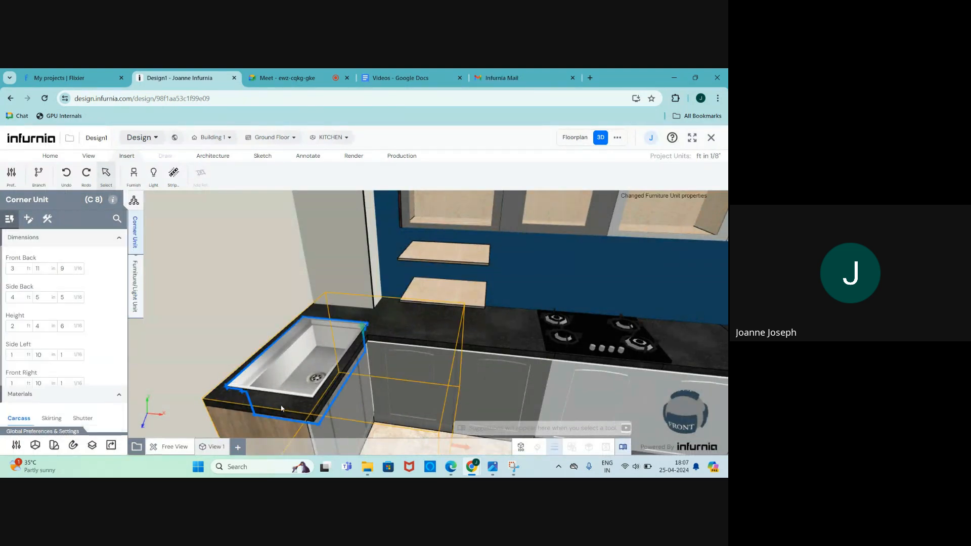
scroll(279, 394, down, 2)
scroll(277, 368, up, 4)
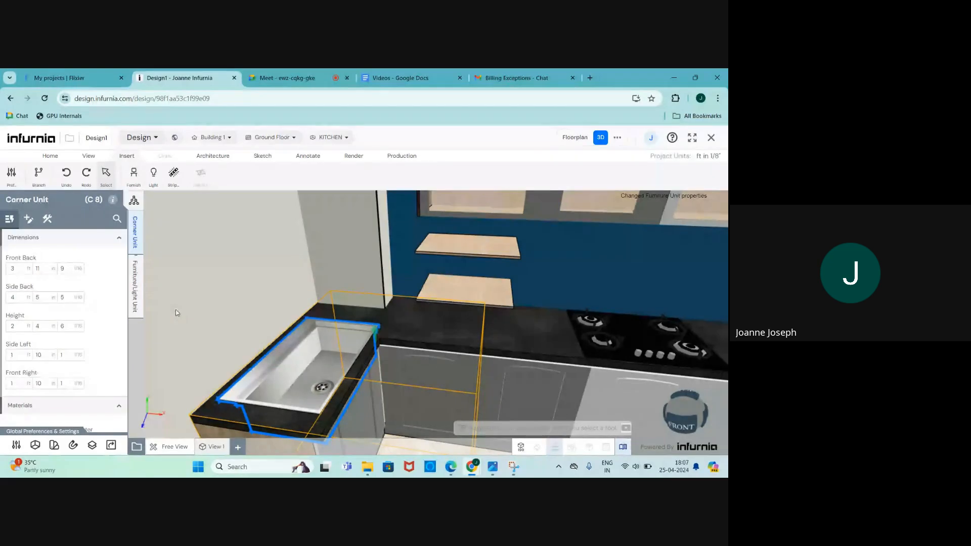
click(135, 286)
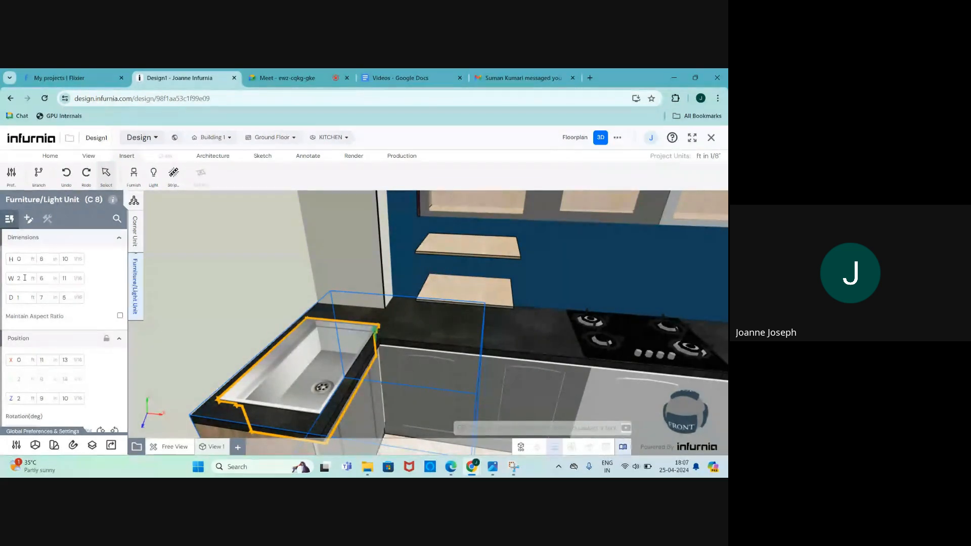
drag(24, 278, 9, 280)
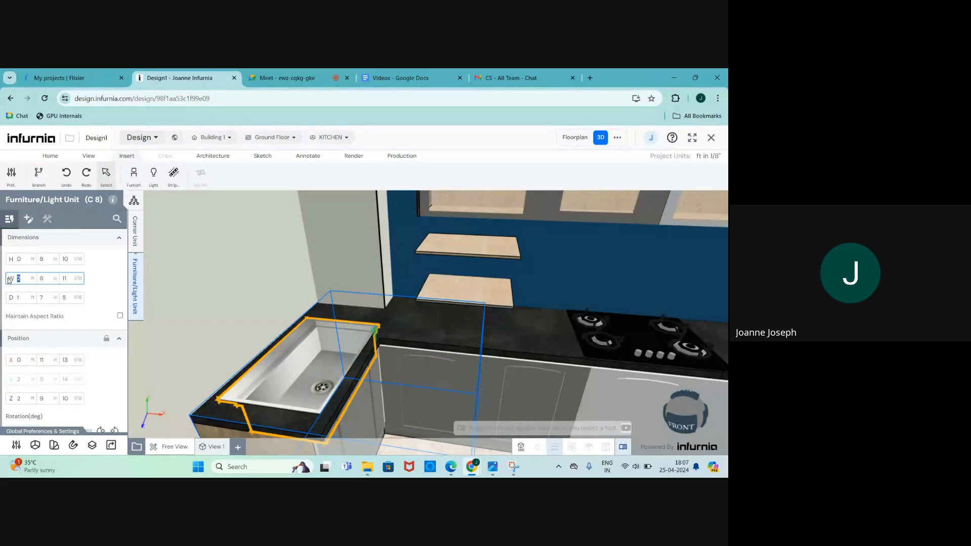
text(1)
key(Return)
scroll(9, 281, down, 1)
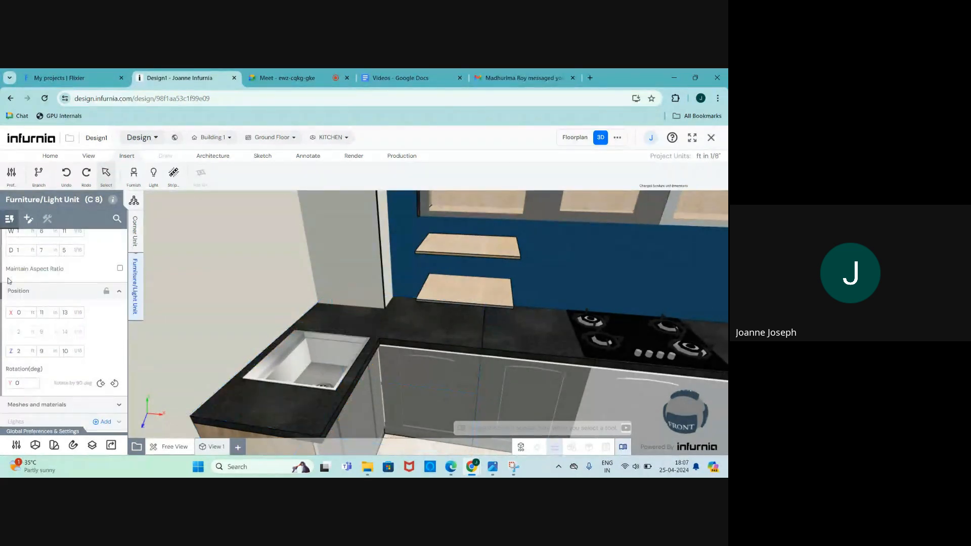
Step: Examine how the narrowed sink sits in the countertop and review its dimension and position settings
scroll(317, 365, up, 1)
scroll(316, 365, down, 2)
middle_drag(316, 368, 269, 372)
scroll(384, 346, up, 3)
scroll(385, 346, down, 2)
scroll(402, 317, up, 2)
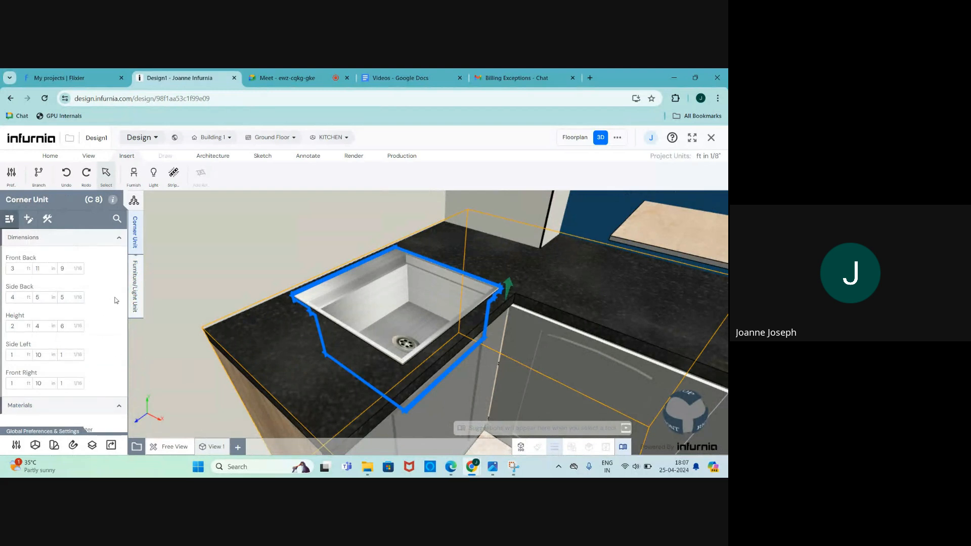
click(136, 294)
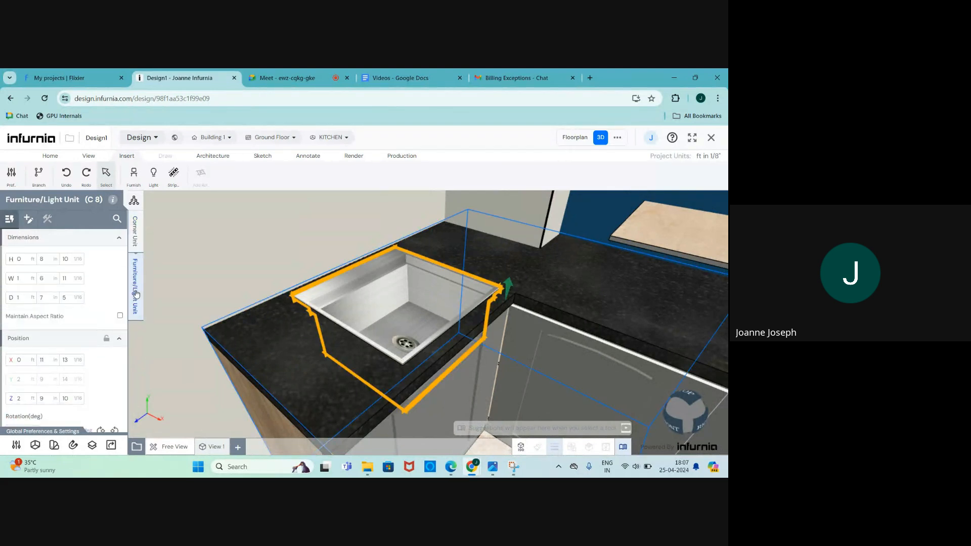
scroll(80, 356, down, 2)
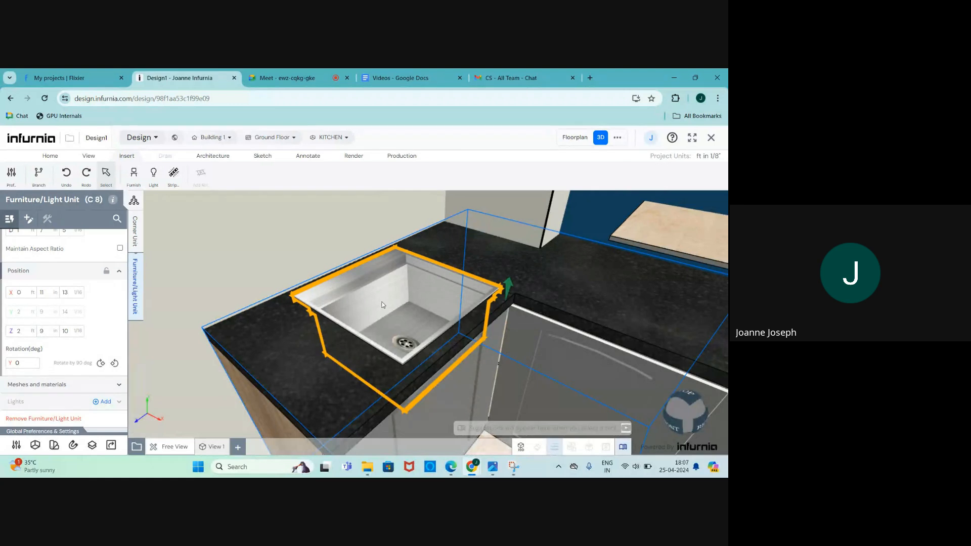
key(Escape)
scroll(383, 305, down, 2)
scroll(358, 329, up, 1)
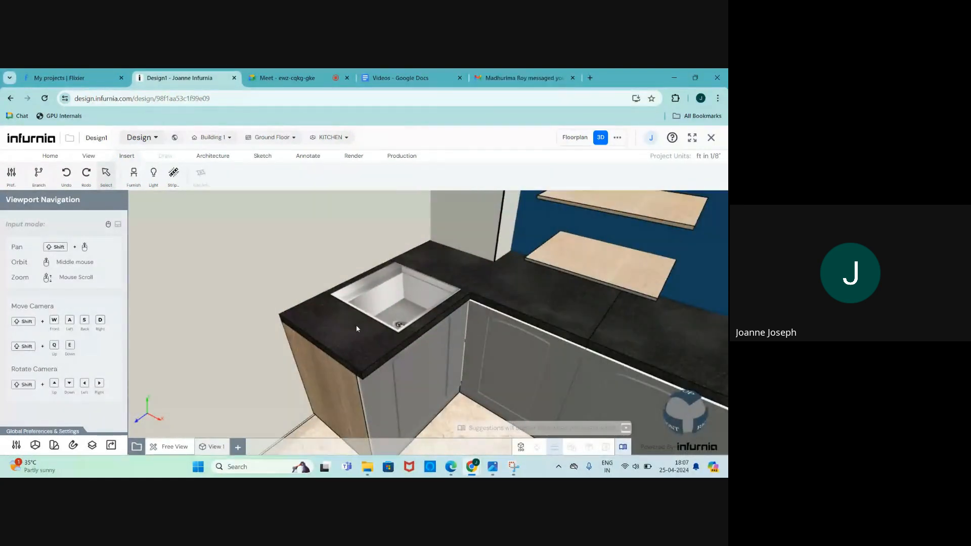
Step: Select the corner unit under the sink and turn off its countertop display
click(357, 329)
scroll(53, 351, down, 1)
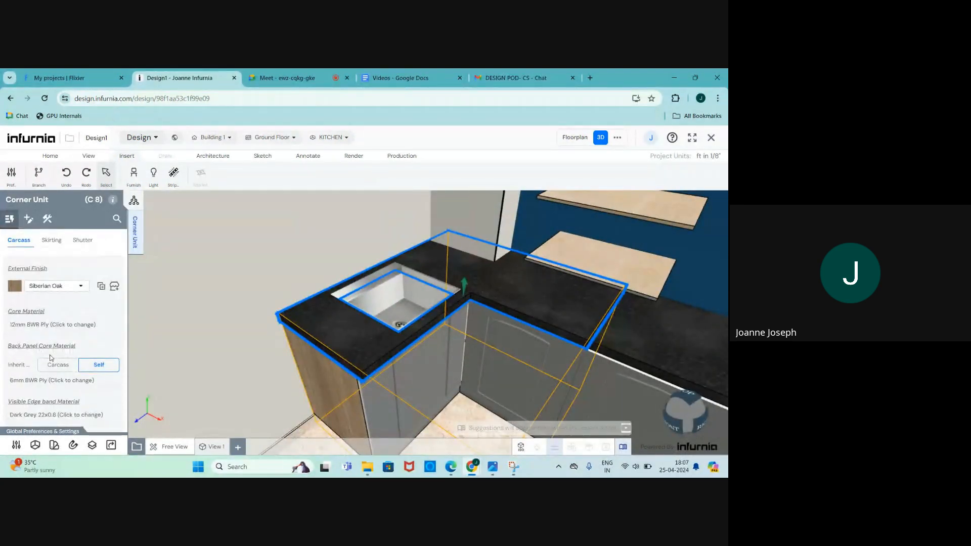
scroll(50, 358, down, 3)
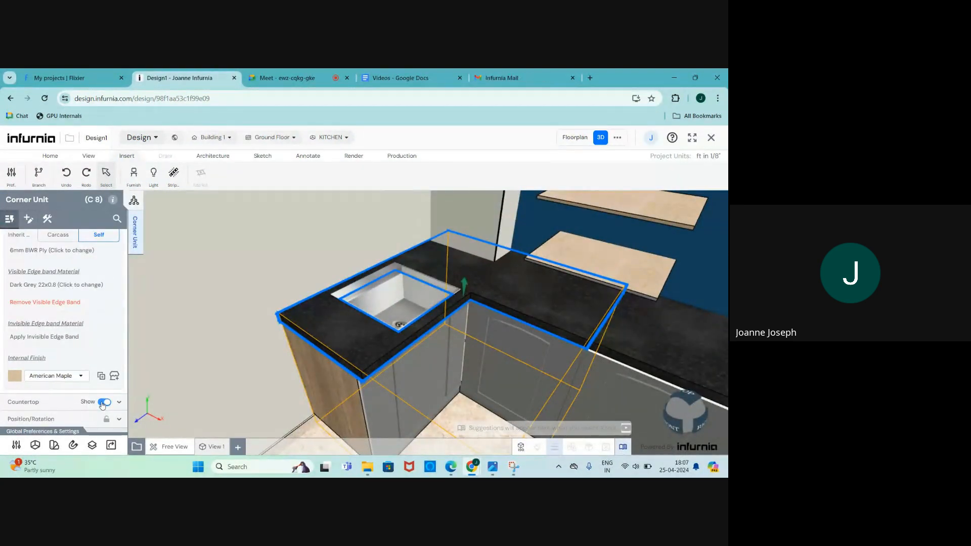
click(103, 402)
Step: Examine the sink and the corner unit's carcass top from above and from inside the cabinet
scroll(442, 274, up, 2)
scroll(276, 345, up, 1)
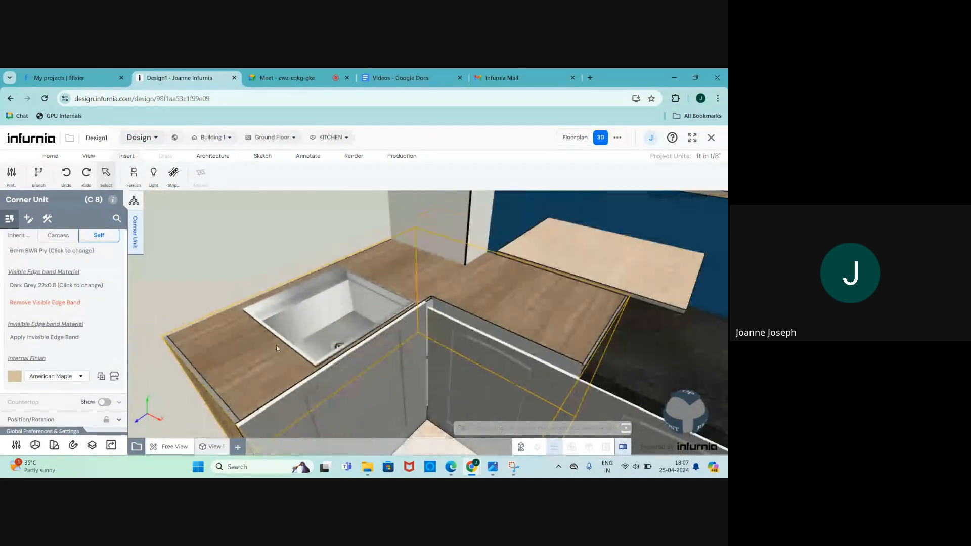
middle_drag(330, 384, 344, 445)
scroll(325, 408, up, 4)
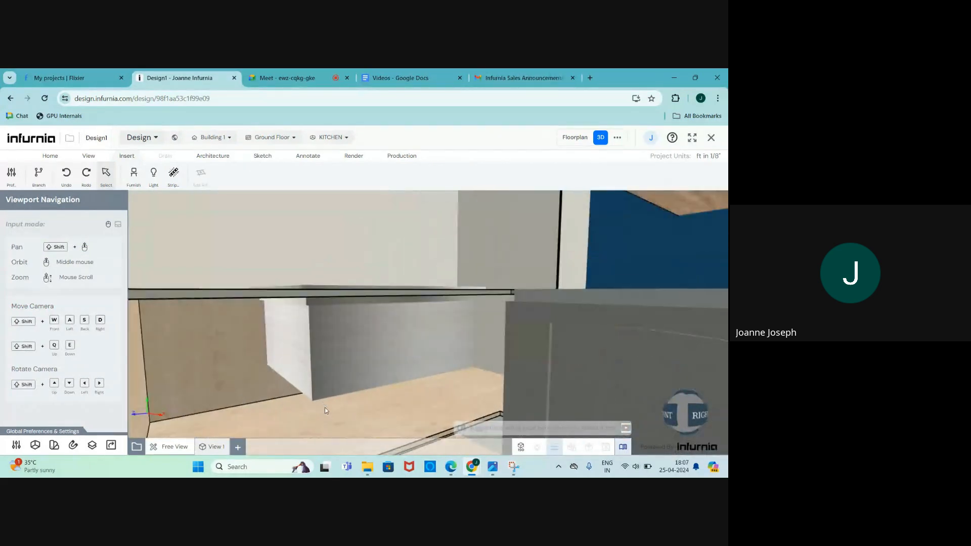
middle_drag(320, 395, 381, 445)
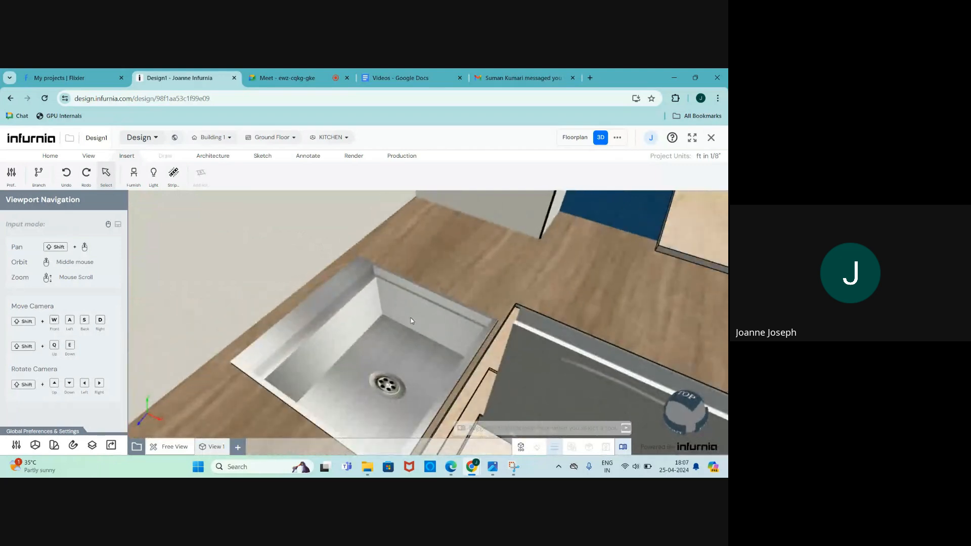
scroll(414, 353, down, 4)
scroll(414, 353, up, 3)
scroll(414, 351, down, 3)
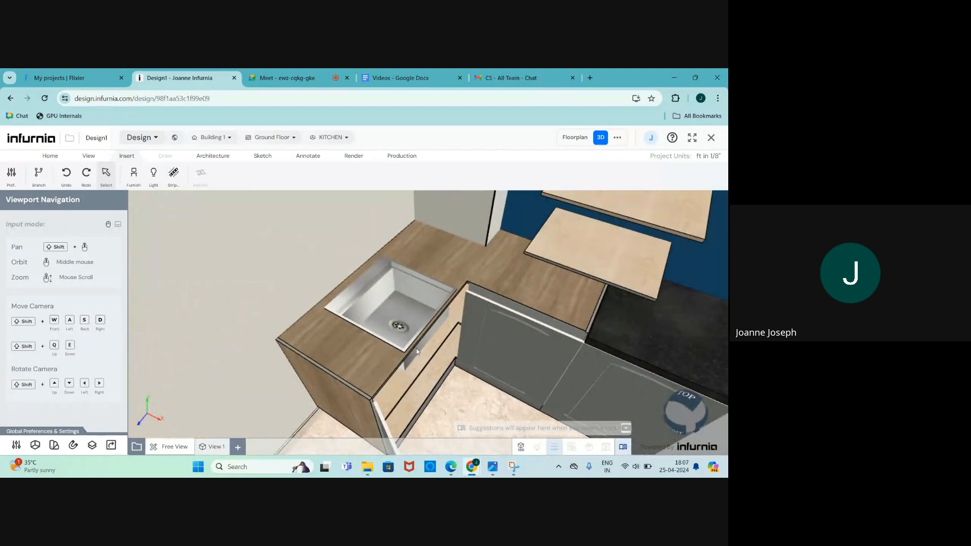
scroll(441, 315, up, 3)
scroll(349, 332, down, 3)
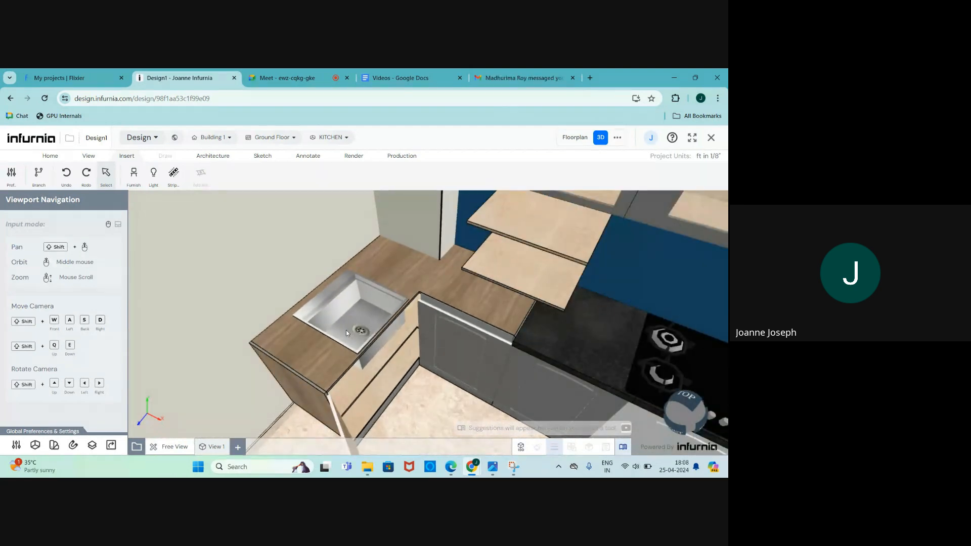
Step: Select the corner unit and open the Top railing options in its advanced Carcass settings
scroll(346, 330, up, 3)
click(319, 352)
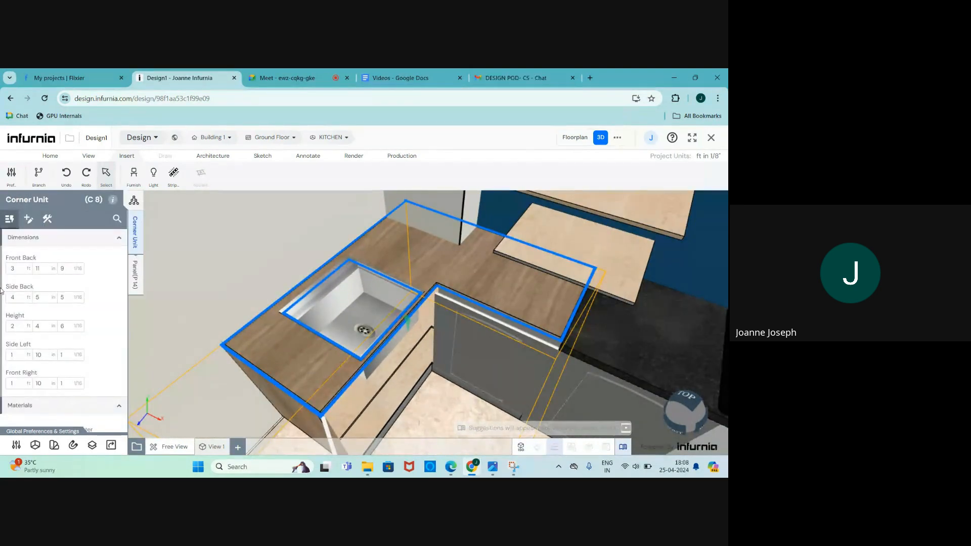
click(48, 220)
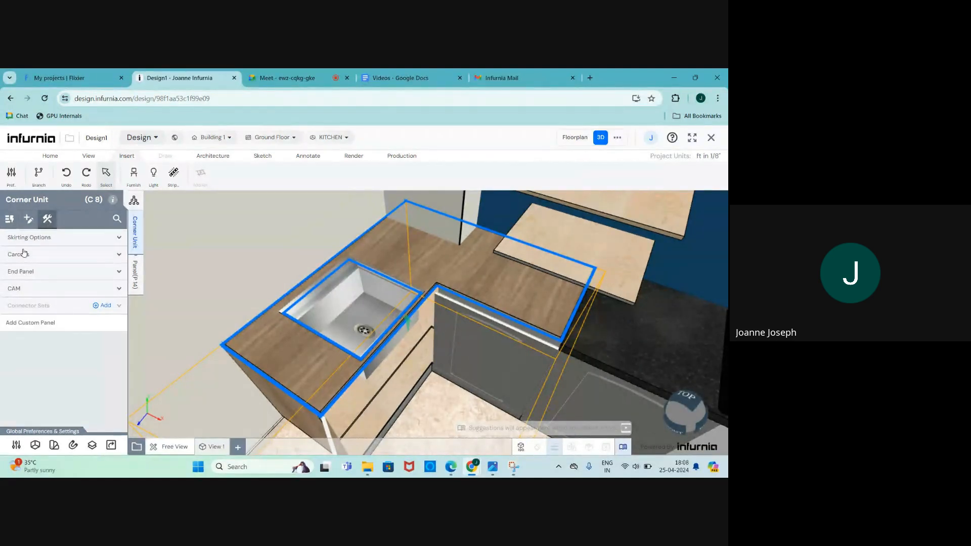
click(24, 254)
scroll(37, 314, down, 3)
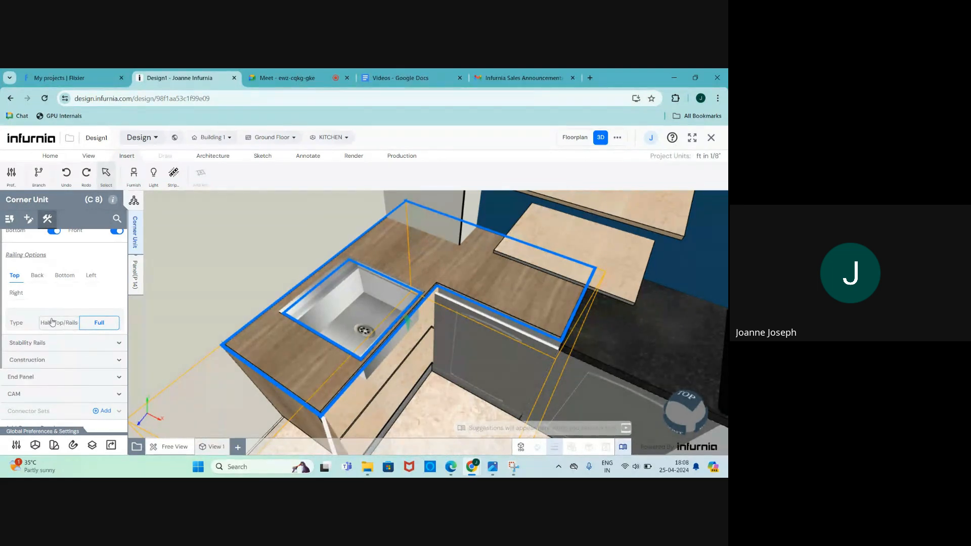
Step: Set the corner sink unit's top panel type to Half-Top/Rails
click(59, 323)
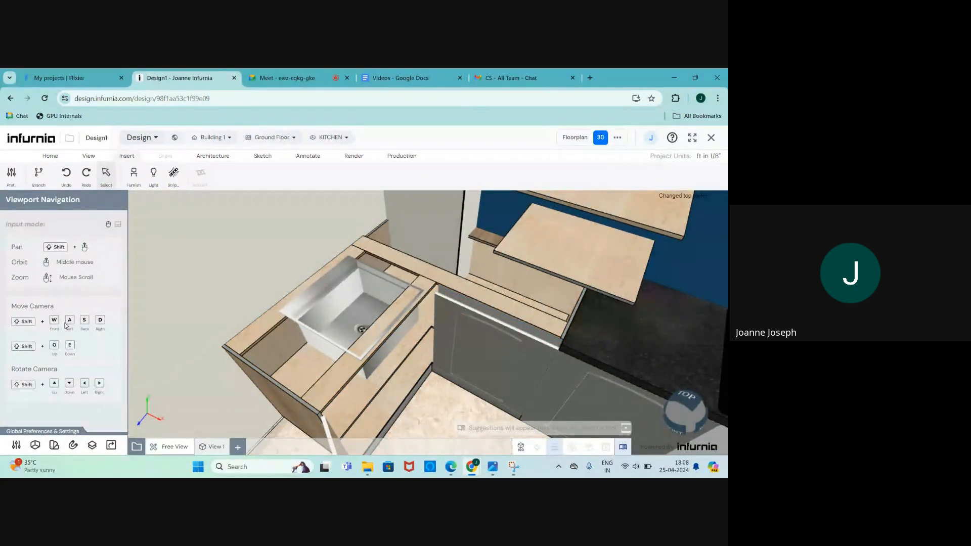
scroll(326, 355, down, 2)
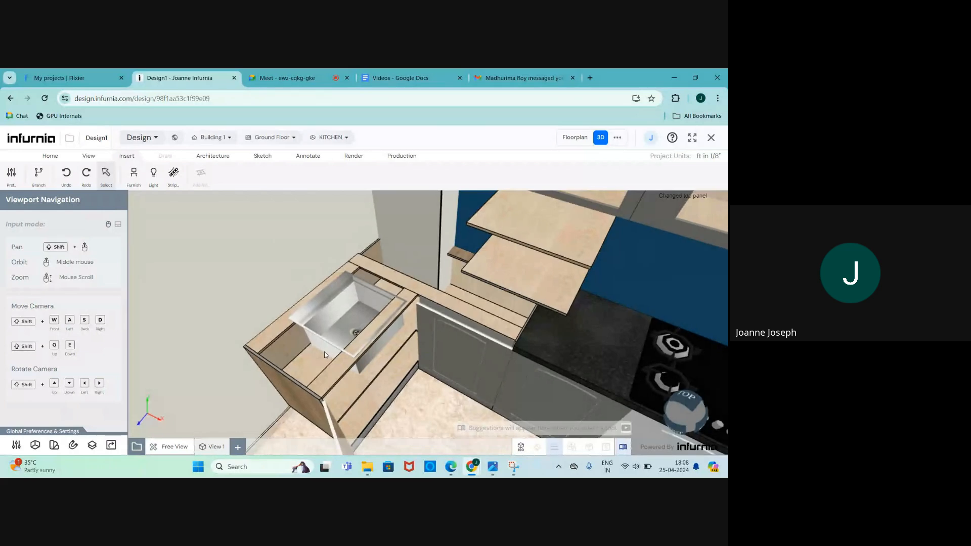
mouse_move(325, 354)
middle_down()
mouse_move(407, 352)
mouse_move(334, 364)
middle_up()
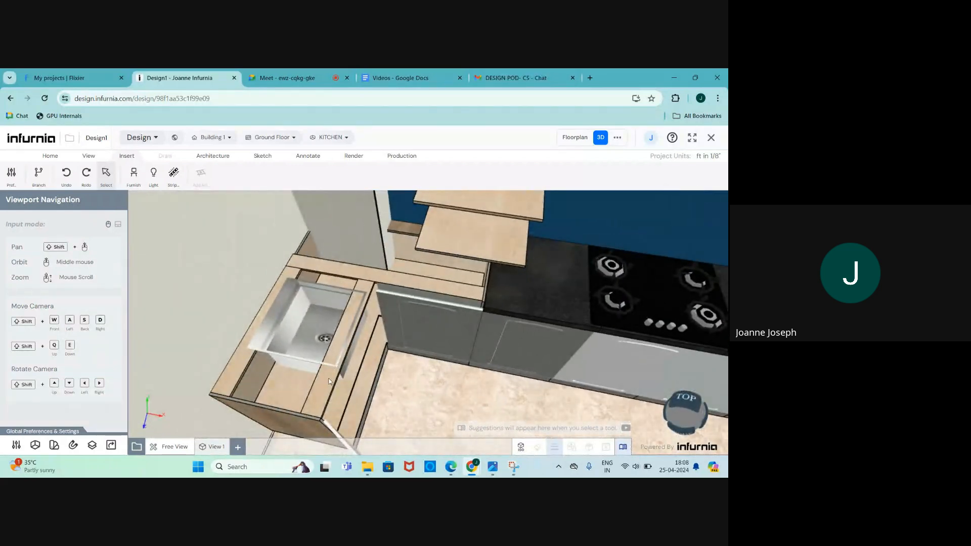
Step: Set the orientation of the corner unit's top rails to Side-Major
click(330, 380)
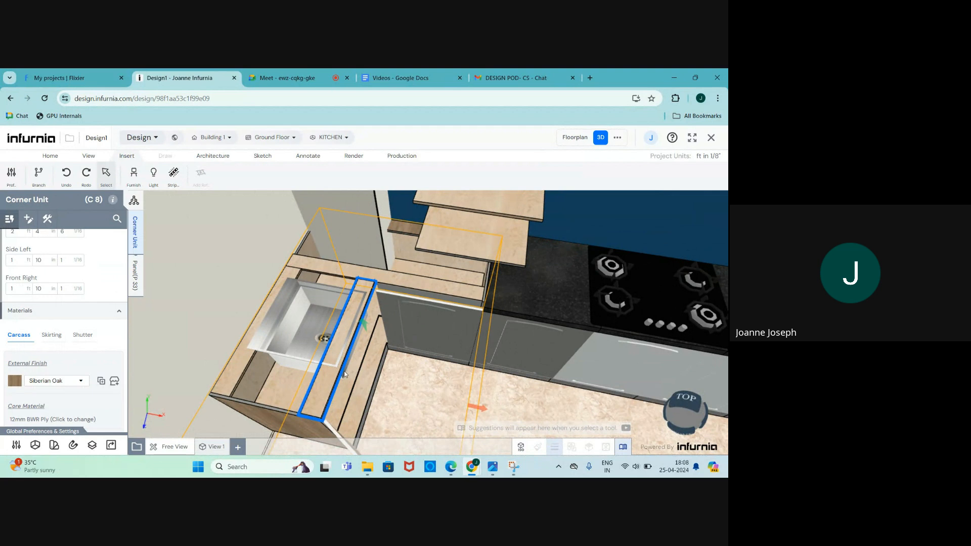
click(50, 220)
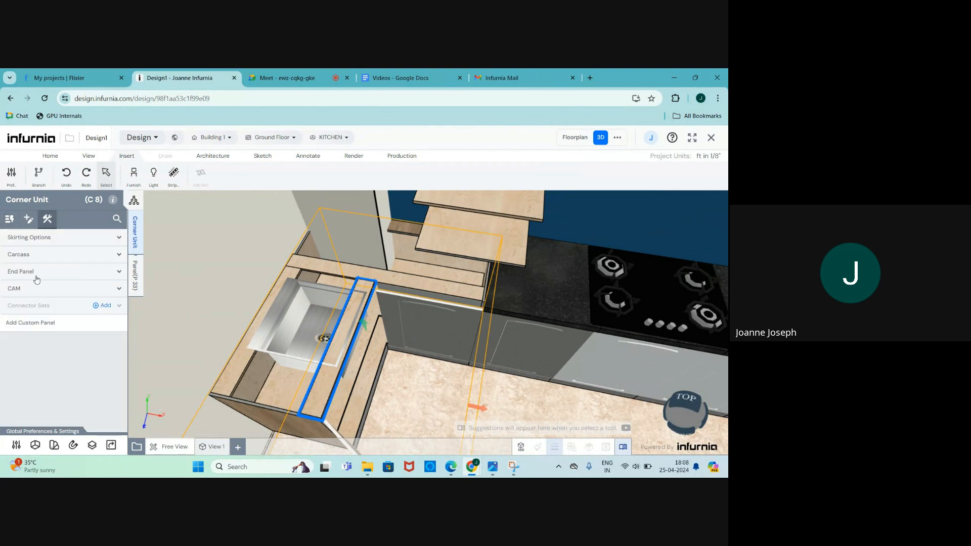
click(24, 258)
scroll(78, 341, down, 2)
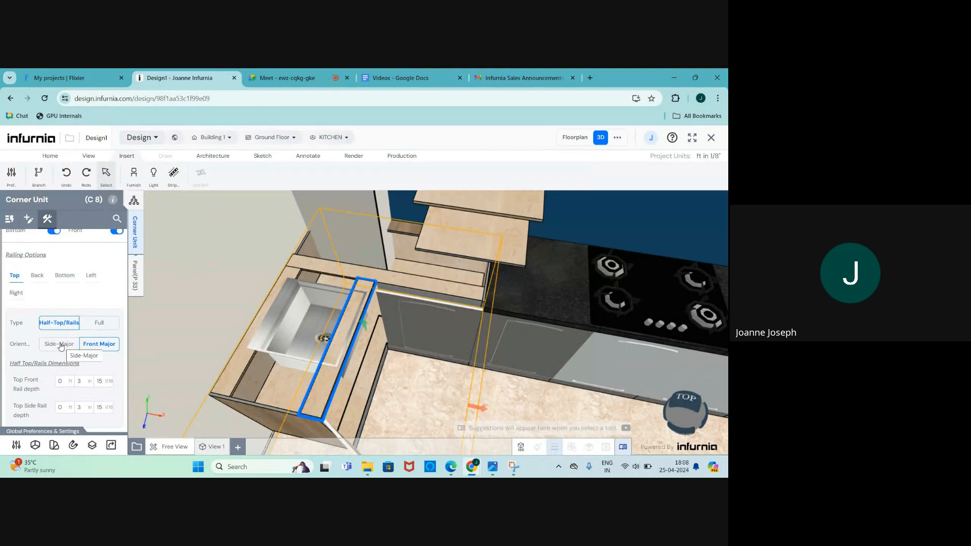
key(Escape)
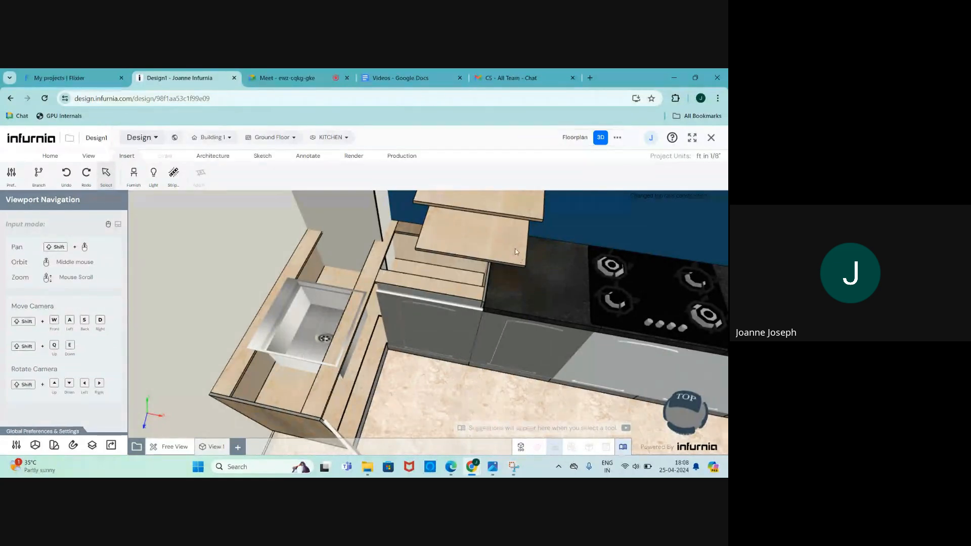
Step: Switch the corner unit's top rail orientation to Front Major in its carcass railing options
click(262, 332)
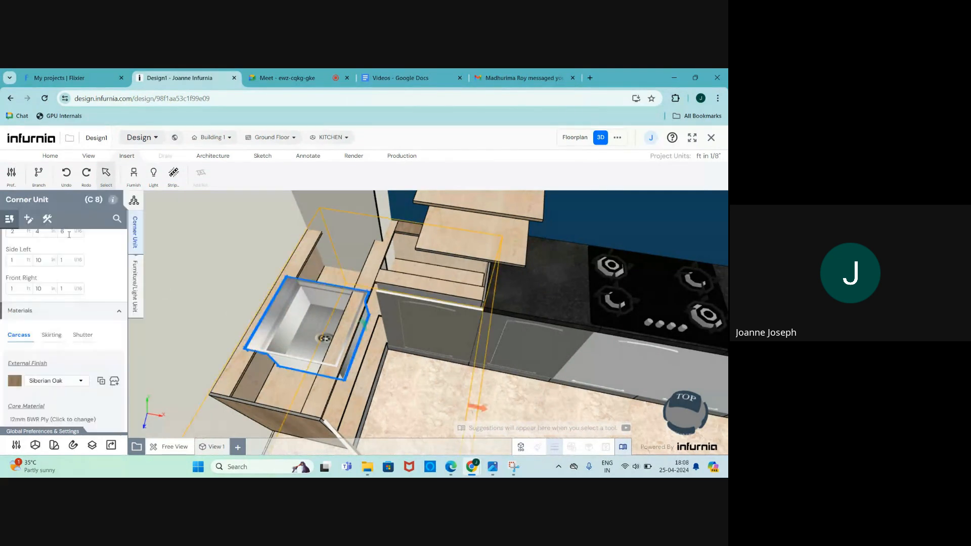
click(47, 219)
click(25, 269)
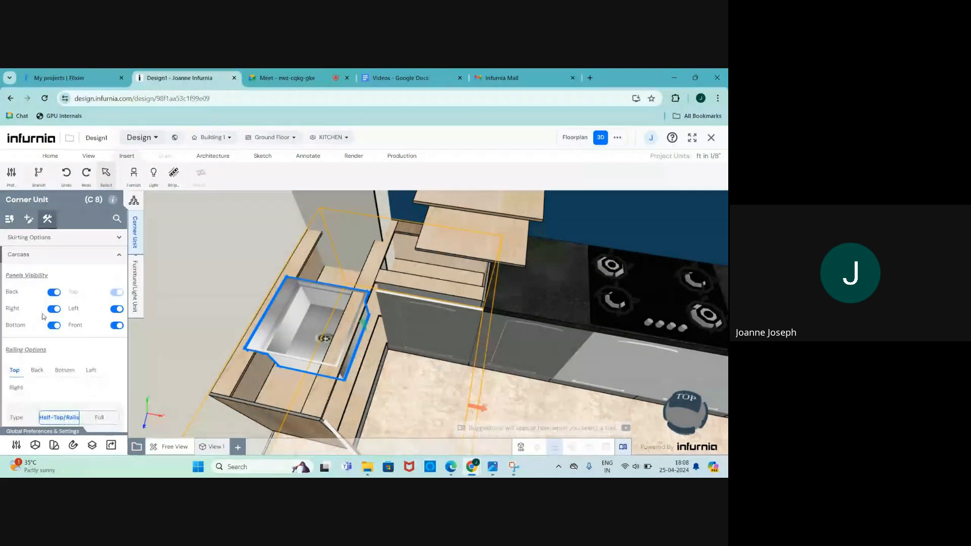
scroll(59, 364, down, 2)
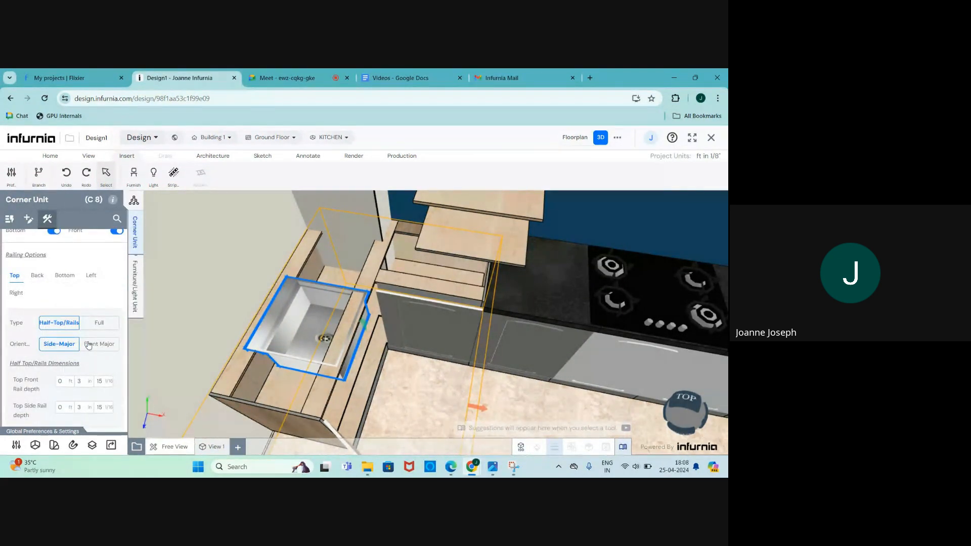
click(84, 346)
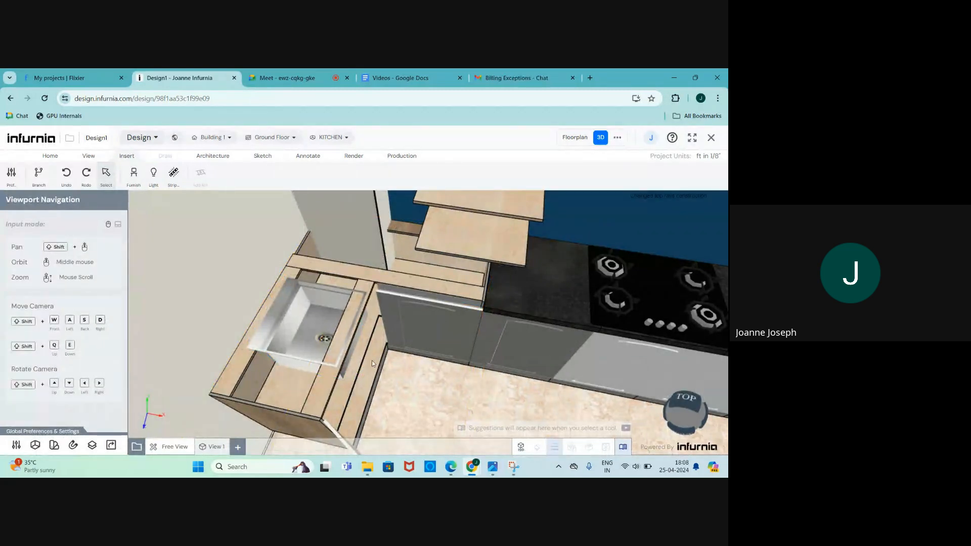
Step: Set the corner unit's top front rail depth to 0 ft 1 15/16 in
click(317, 393)
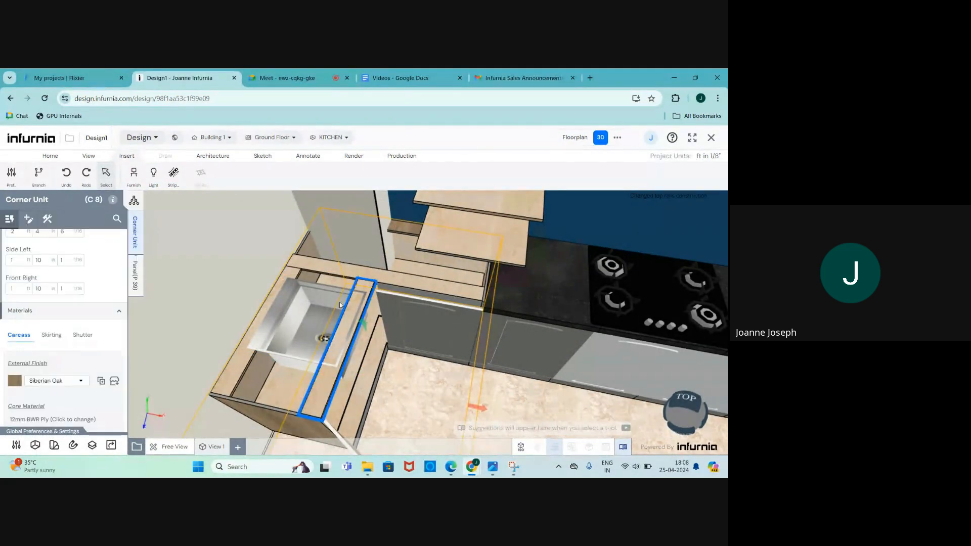
scroll(325, 336, down, 3)
scroll(331, 334, up, 3)
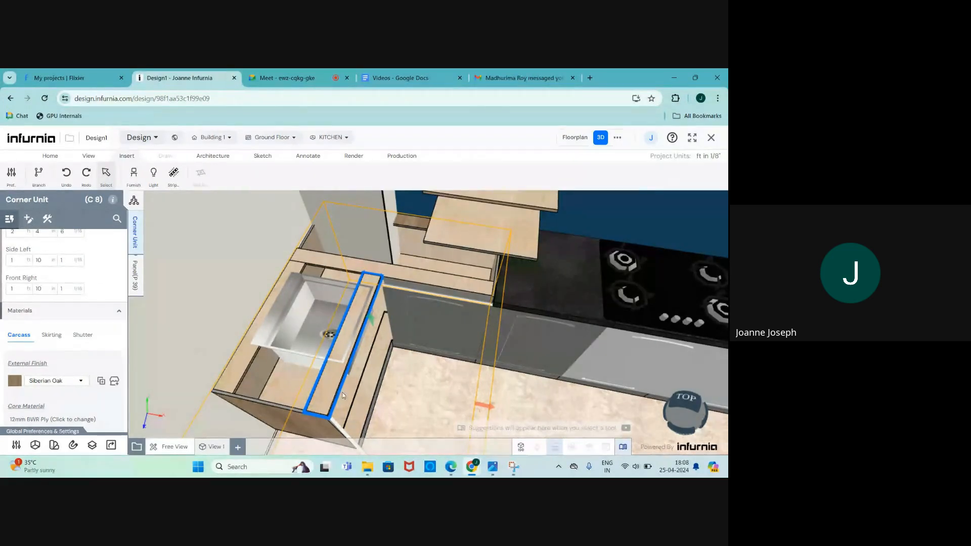
scroll(343, 395, up, 1)
click(47, 219)
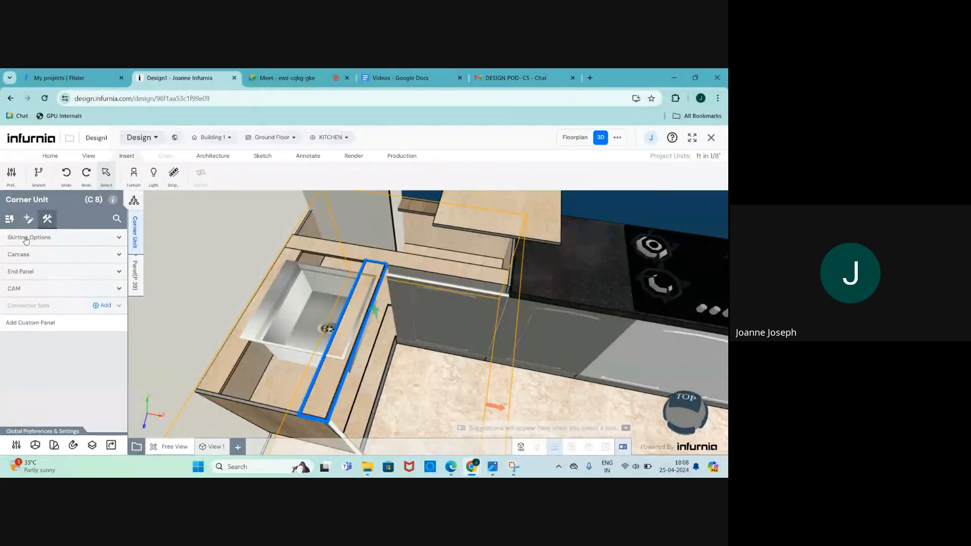
click(26, 255)
scroll(58, 299, down, 5)
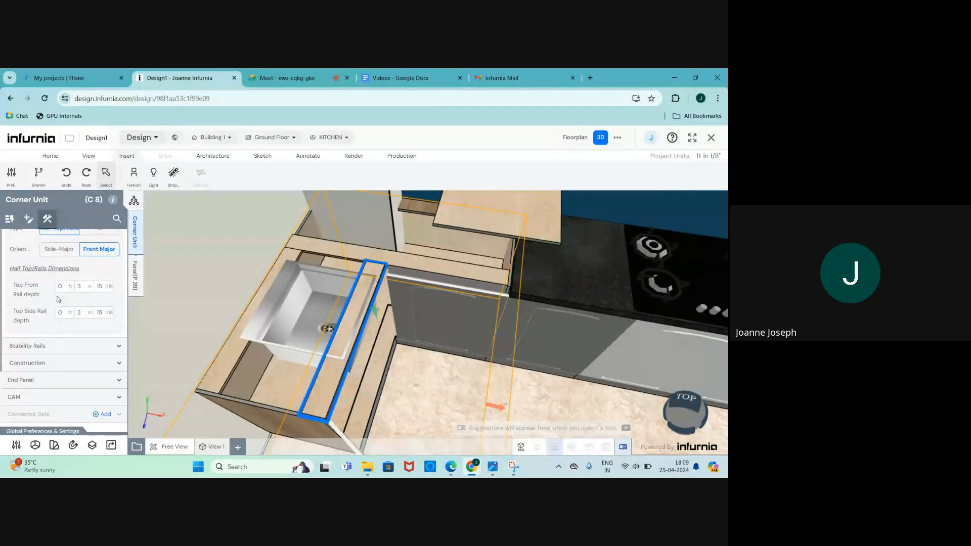
scroll(58, 299, up, 1)
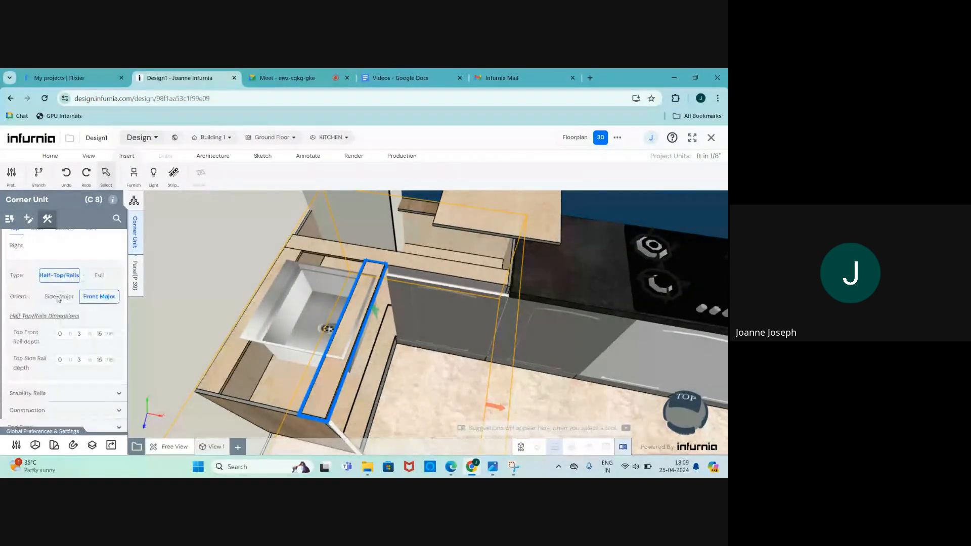
click(81, 335)
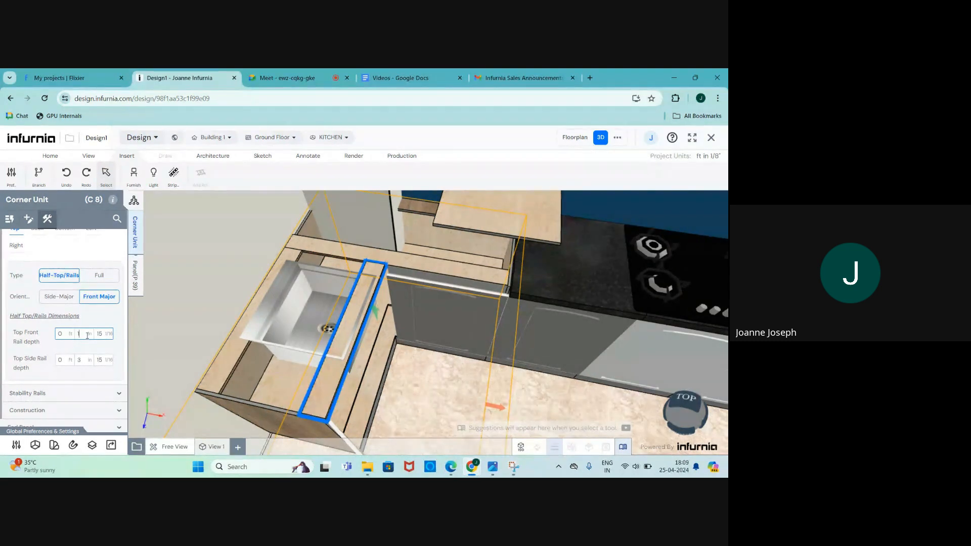
key(Return)
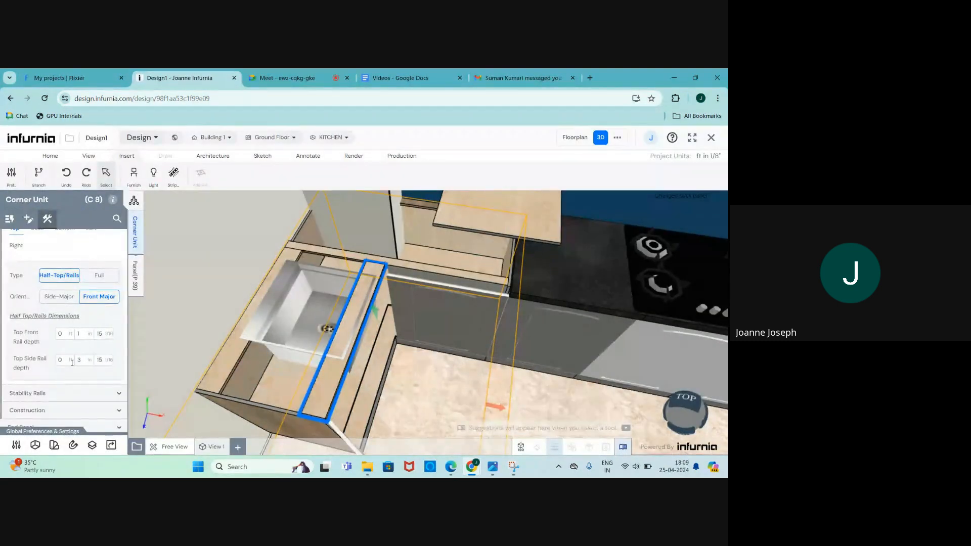
Step: Set the corner unit's top side rail depth to 0 ft 1 15/16 in
click(79, 360)
text(1)
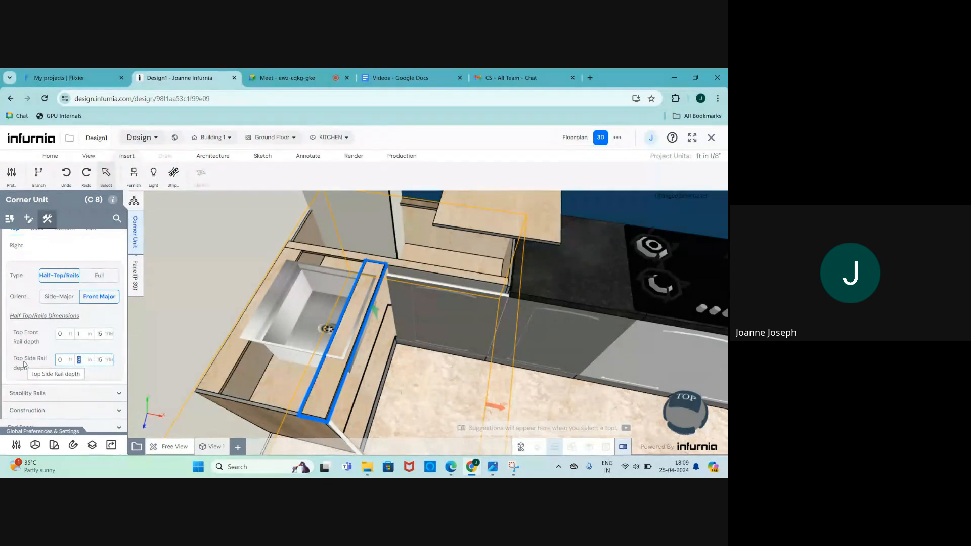
key(Return)
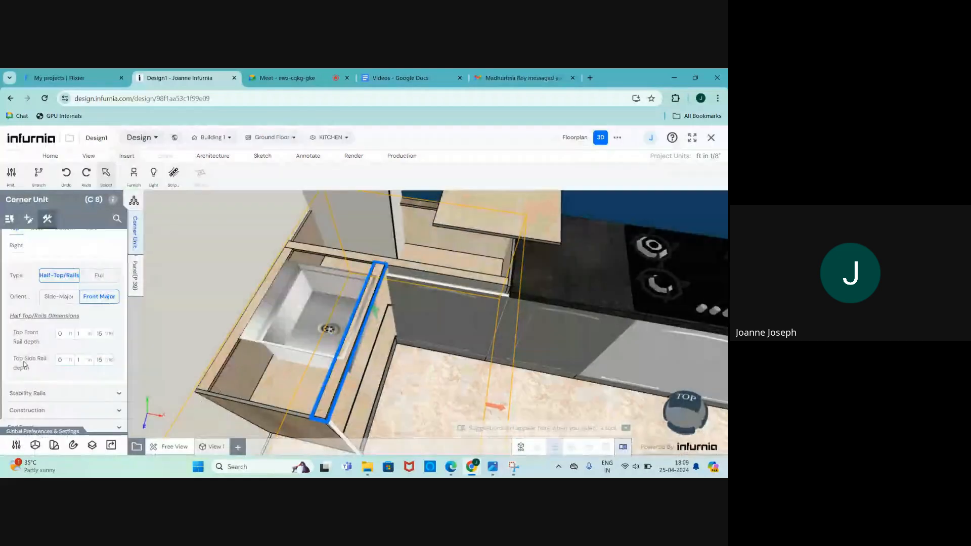
scroll(377, 301, down, 2)
scroll(342, 309, up, 1)
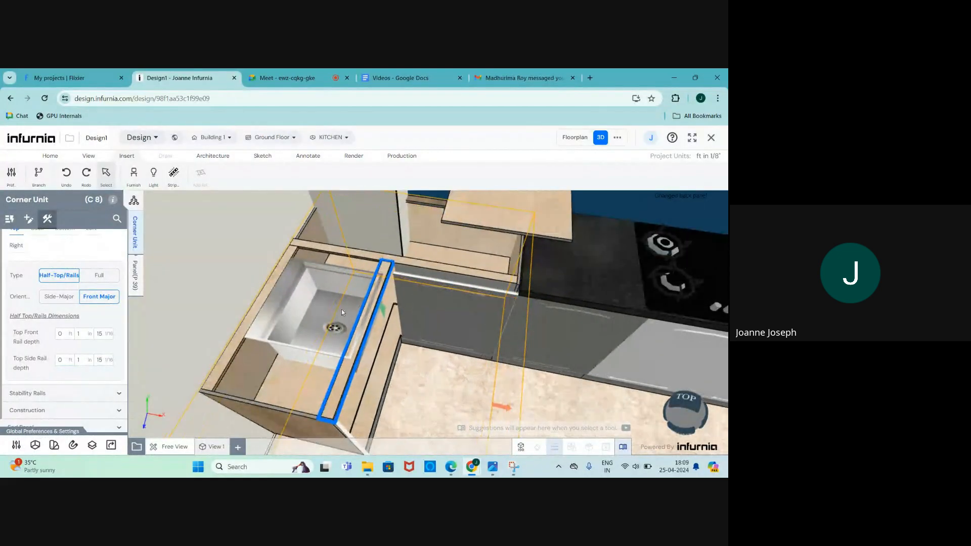
scroll(342, 308, down, 2)
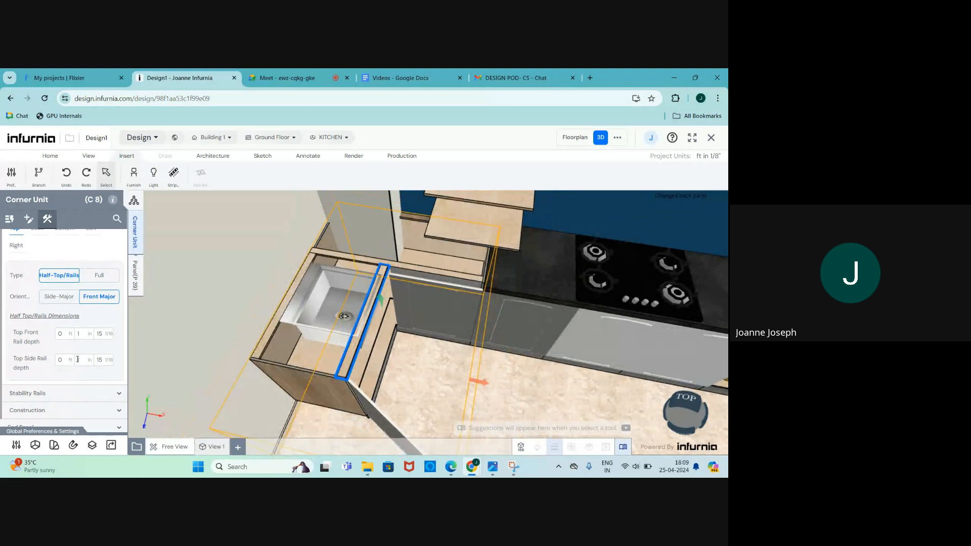
Step: Show the countertop on the corner sink unit
scroll(68, 334, up, 3)
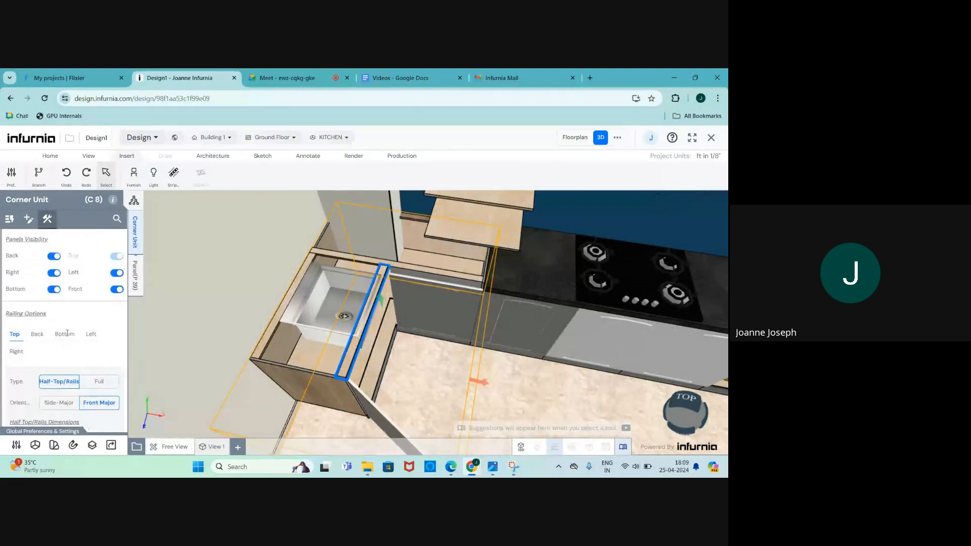
click(9, 220)
scroll(63, 329, down, 6)
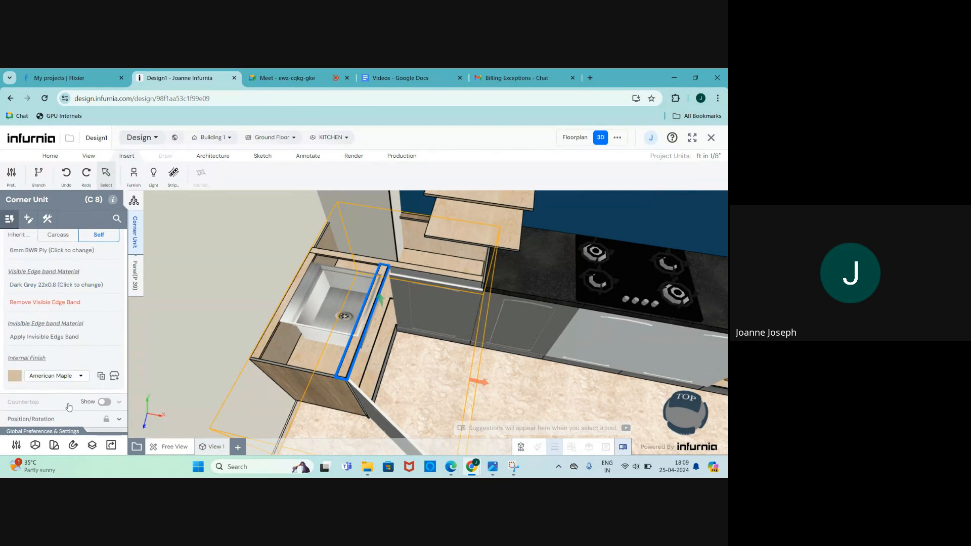
click(105, 403)
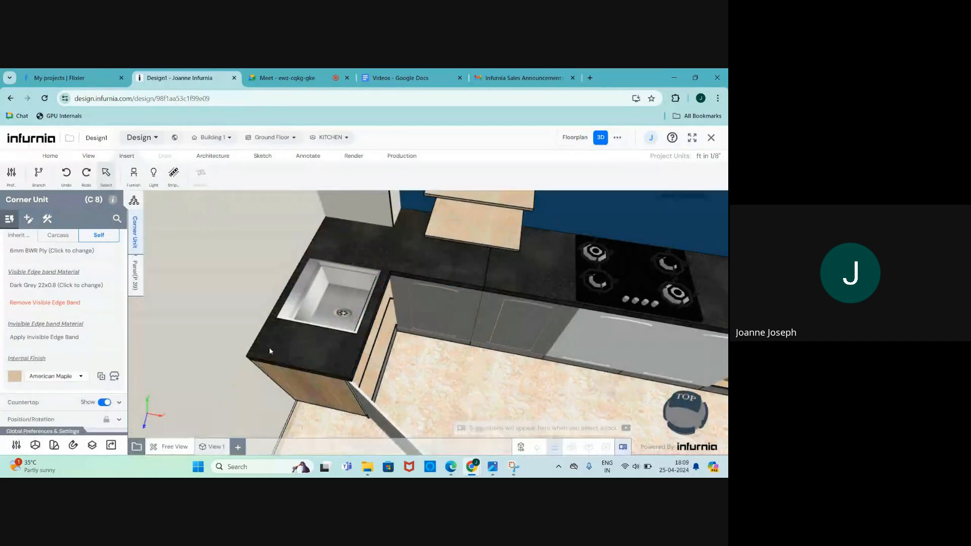
drag(270, 347, 318, 331)
scroll(329, 324, down, 4)
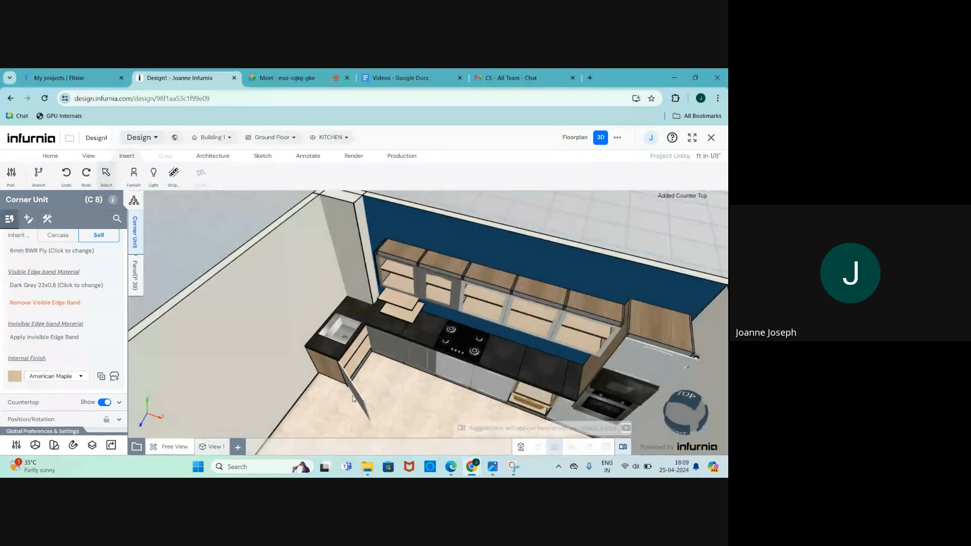
Step: Delete the adjustable shelf inside the corner sink unit, accepting the removal of its top and bottom partitions
scroll(359, 339, up, 5)
scroll(355, 336, up, 4)
scroll(315, 329, down, 1)
drag(344, 379, 327, 347)
scroll(327, 347, up, 2)
scroll(334, 350, up, 2)
click(361, 355)
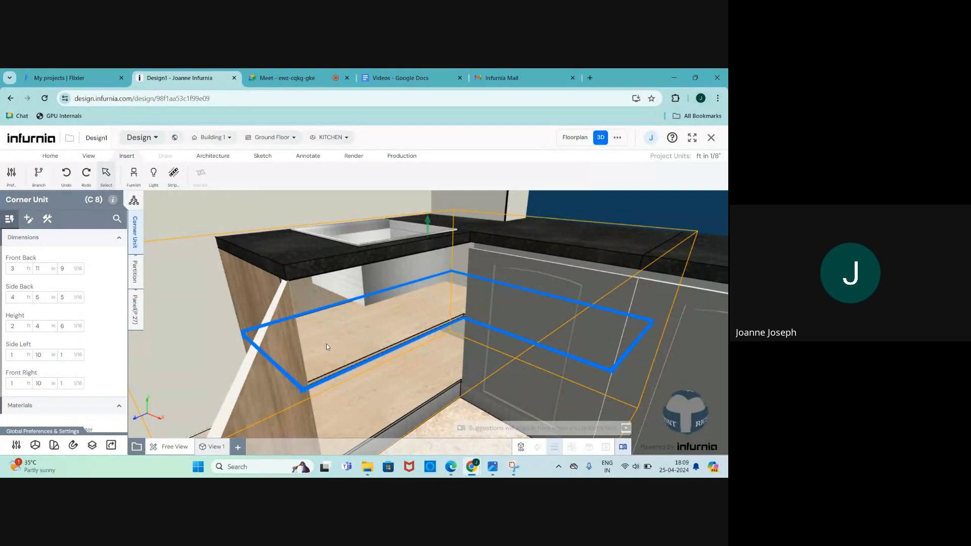
click(135, 309)
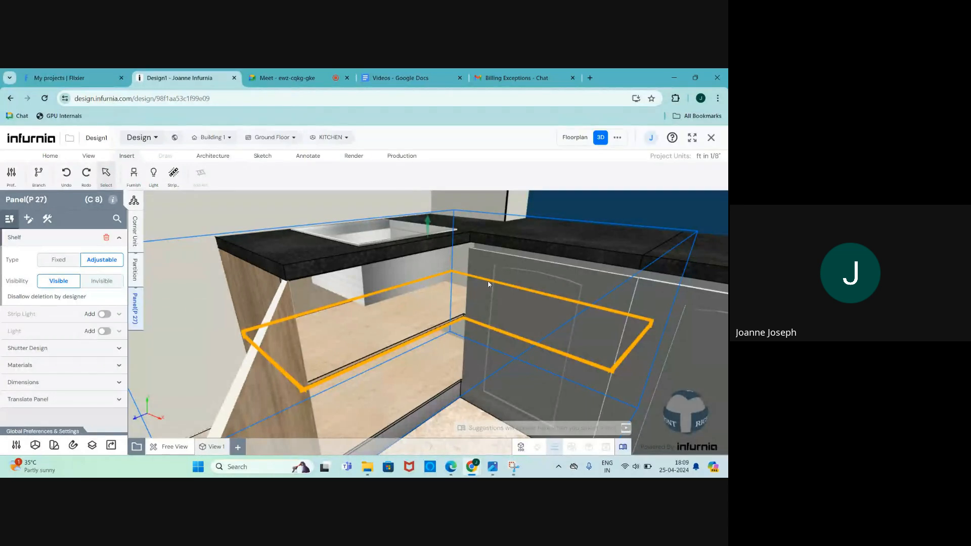
click(106, 238)
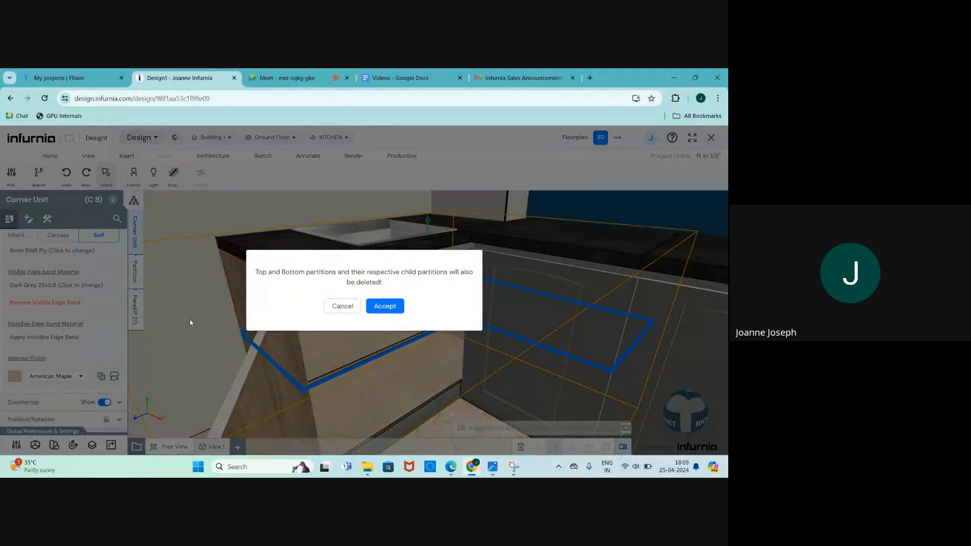
click(385, 307)
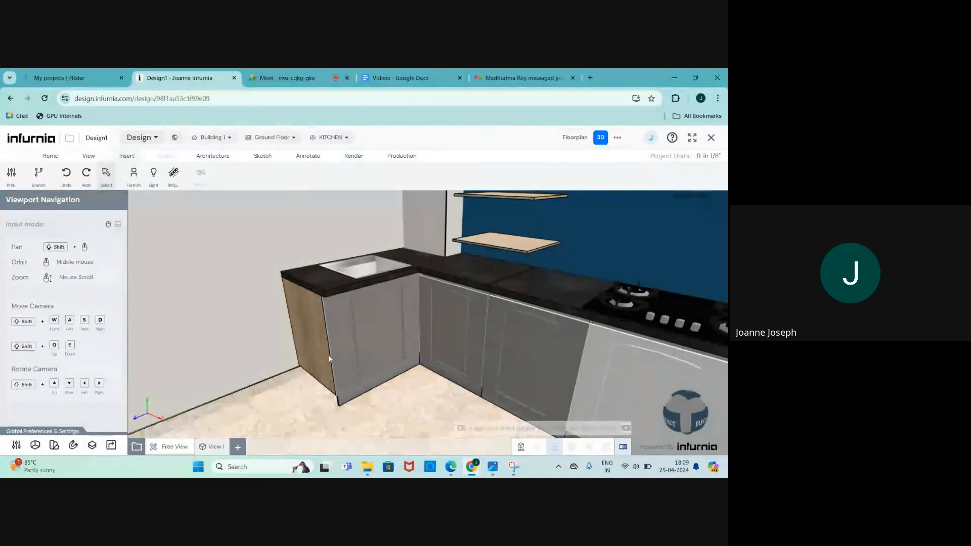
Step: Open the glass shutter of the third wall cabinet, above the hob, to expose its interior
scroll(329, 352, down, 3)
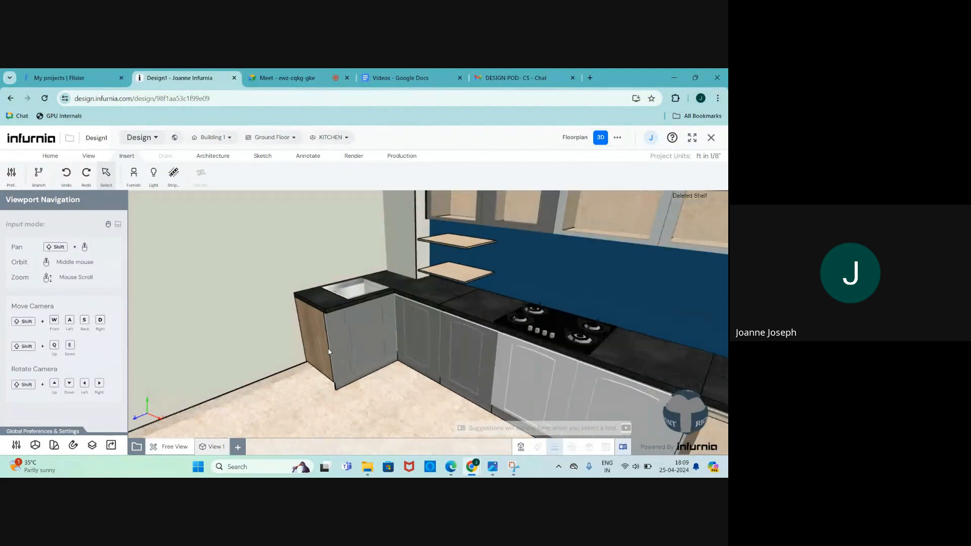
middle_drag(341, 348, 399, 347)
scroll(552, 336, down, 3)
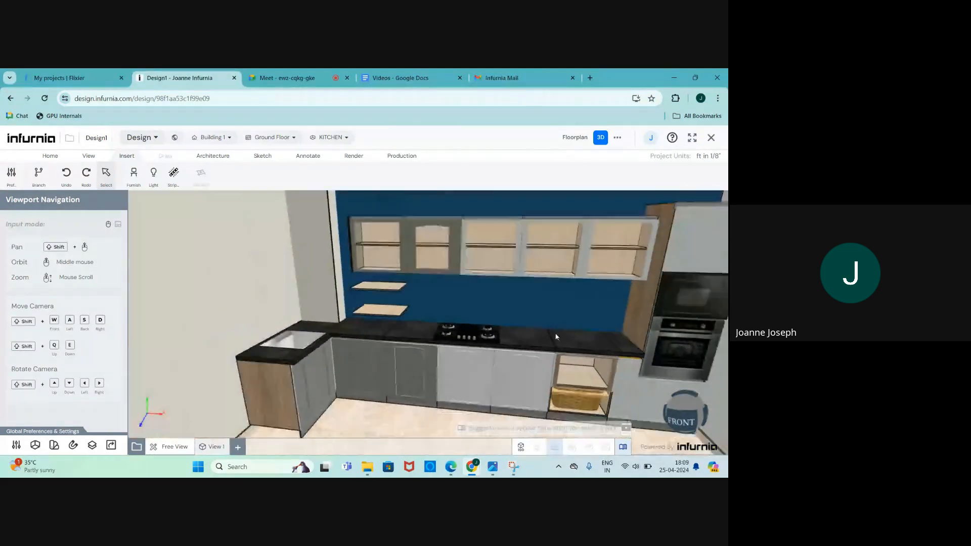
scroll(490, 340, up, 3)
scroll(488, 350, down, 3)
scroll(508, 270, up, 3)
scroll(457, 324, down, 3)
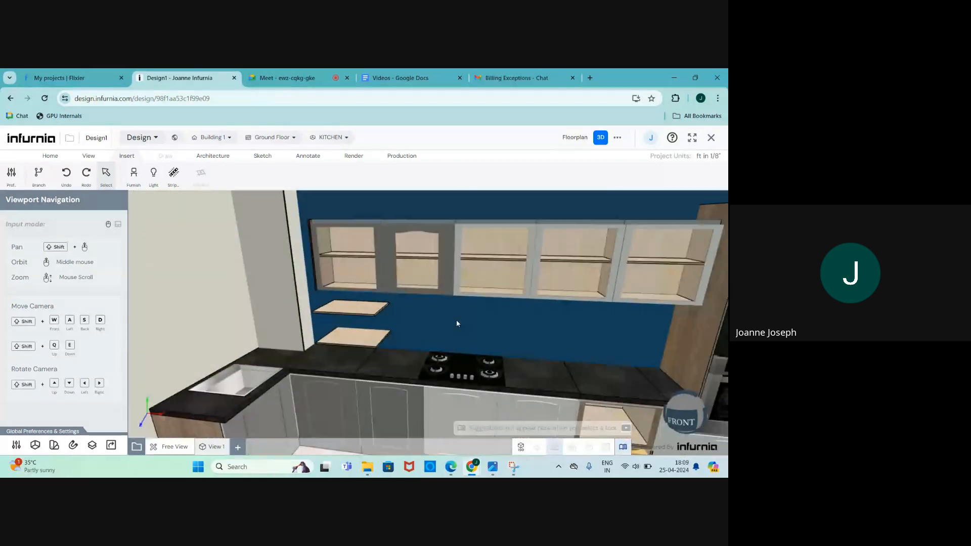
middle_drag(490, 248, 479, 245)
scroll(476, 275, down, 2)
scroll(521, 295, up, 3)
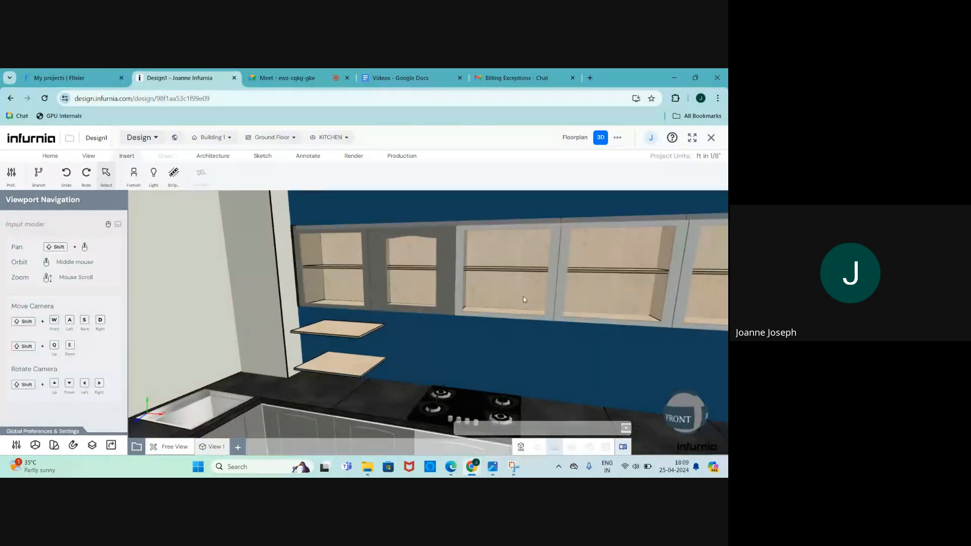
scroll(488, 287, down, 3)
click(488, 287)
scroll(520, 284, up, 3)
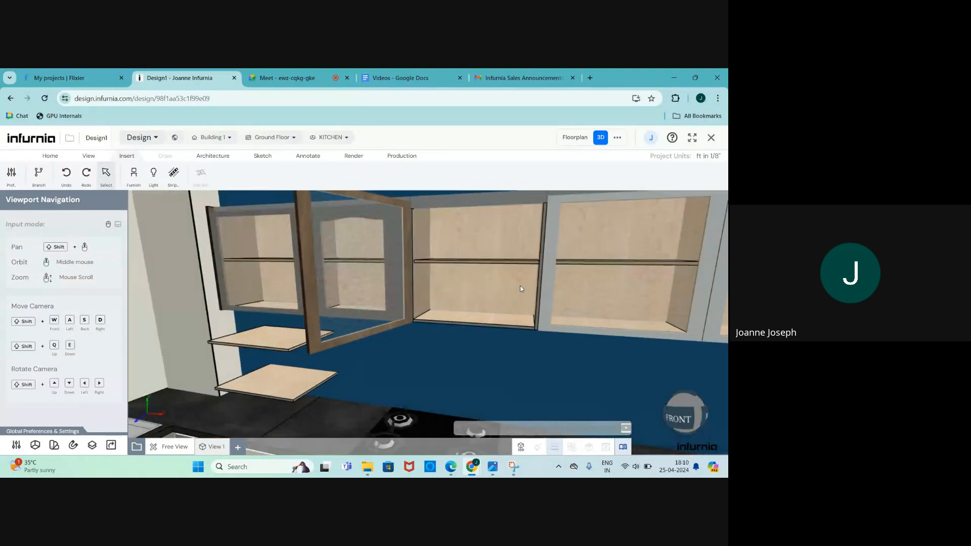
Step: Select the lower partition inside the open wall cabinet above the hob and show its add-on options
click(483, 284)
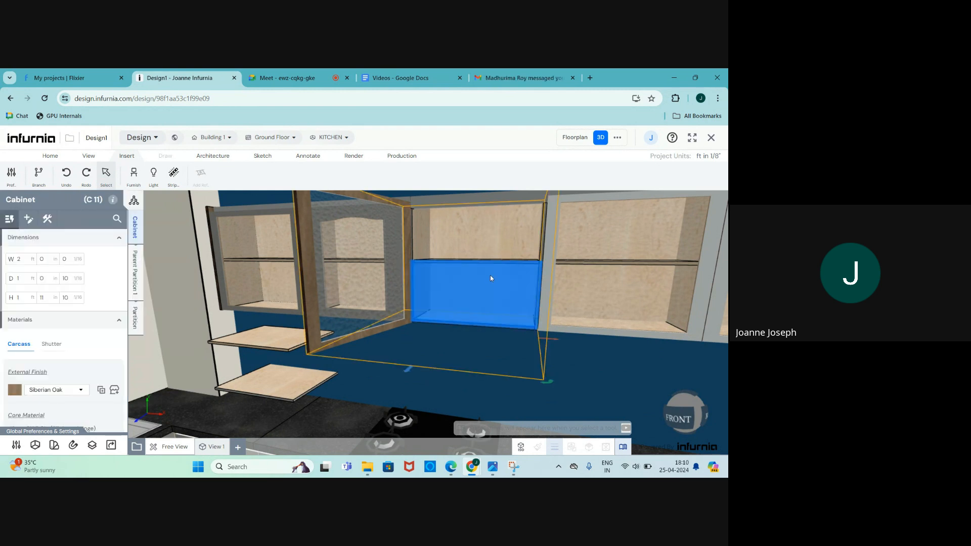
click(135, 273)
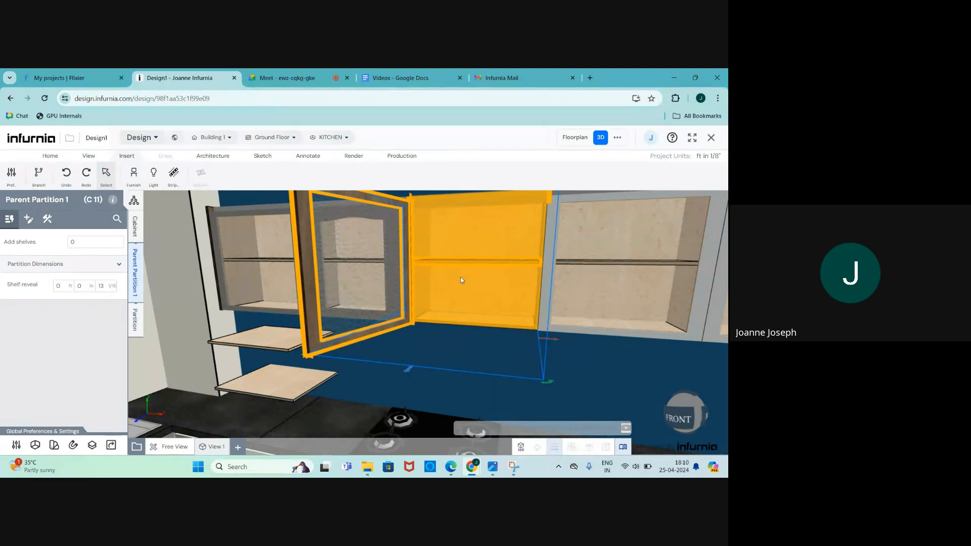
scroll(471, 265, up, 3)
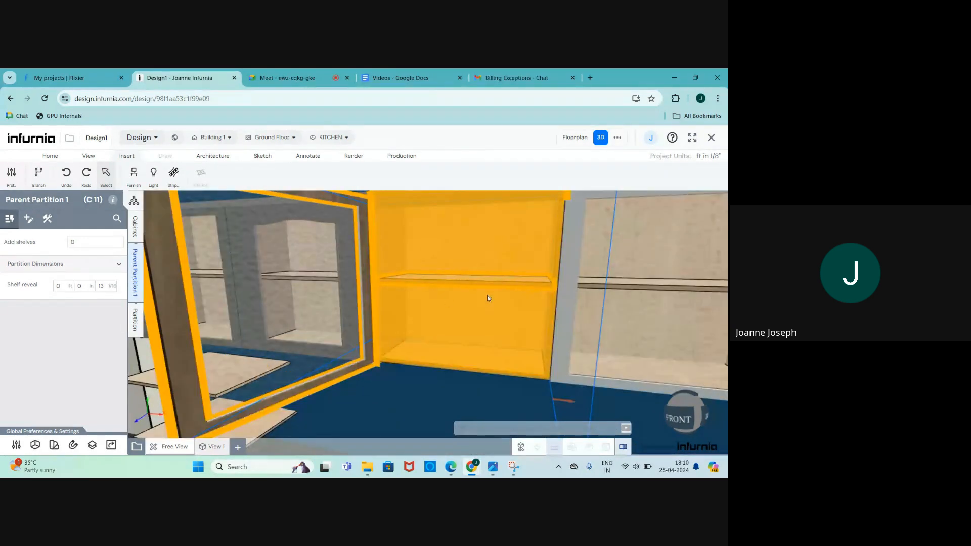
click(135, 319)
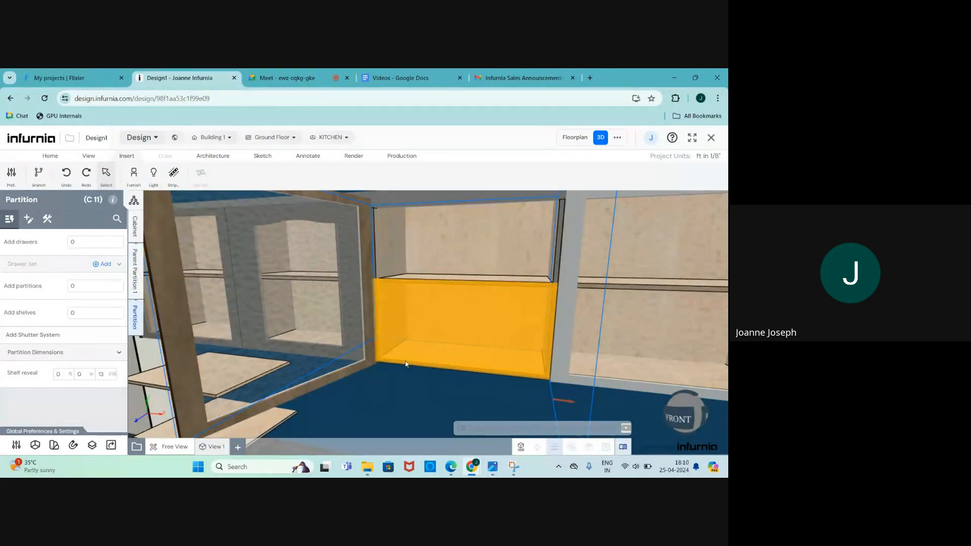
click(29, 221)
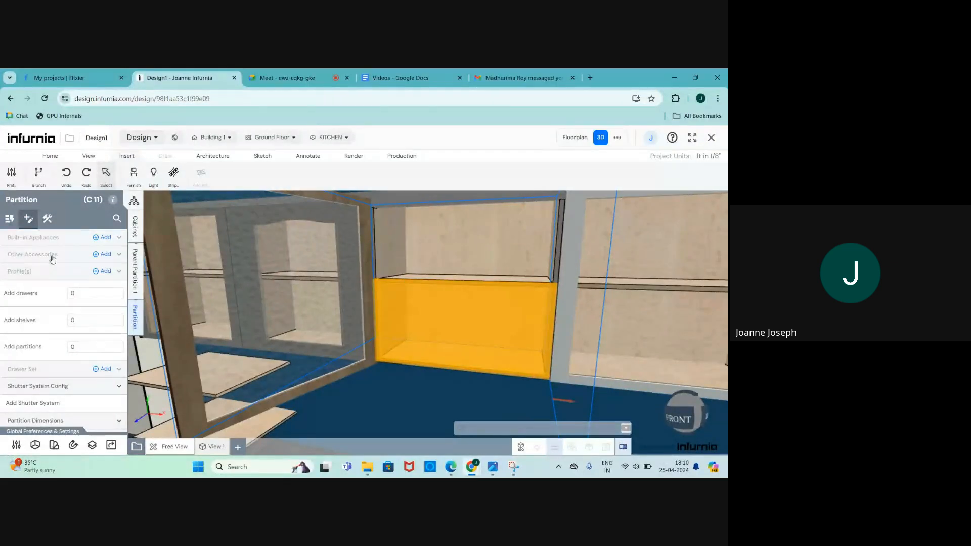
Step: Browse the built-in kitchen appliances available for the lower partition, including microwaves, ovens and refrigerators, and close the catalogue
click(99, 238)
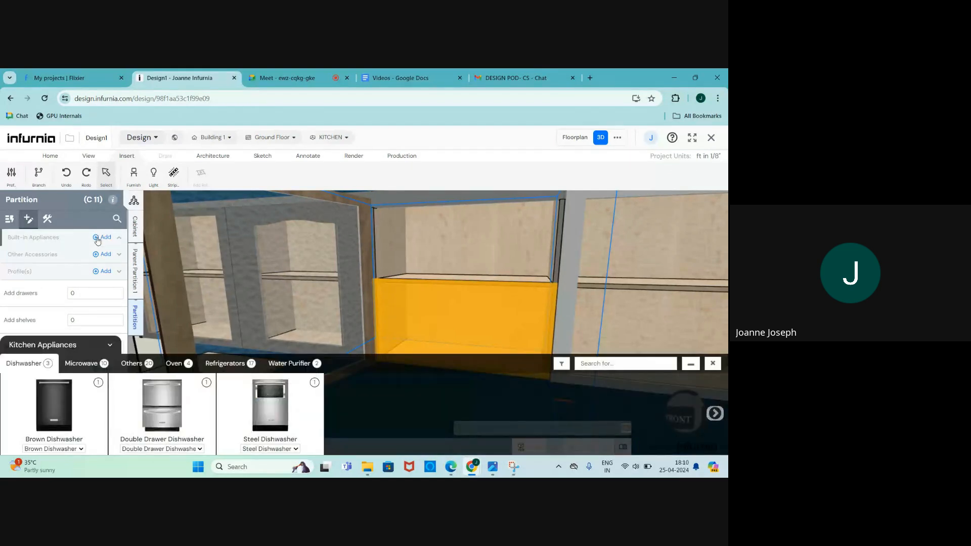
click(271, 366)
click(67, 369)
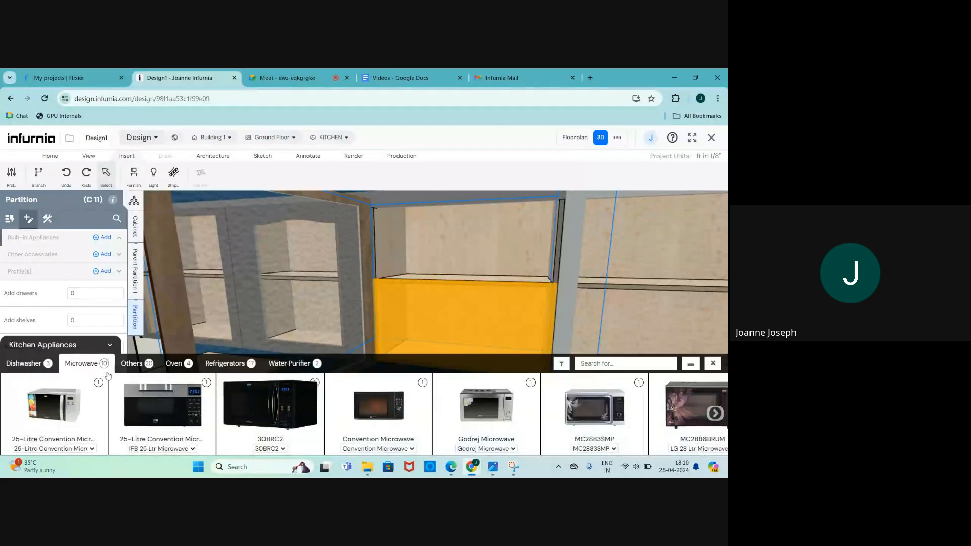
click(147, 367)
click(172, 364)
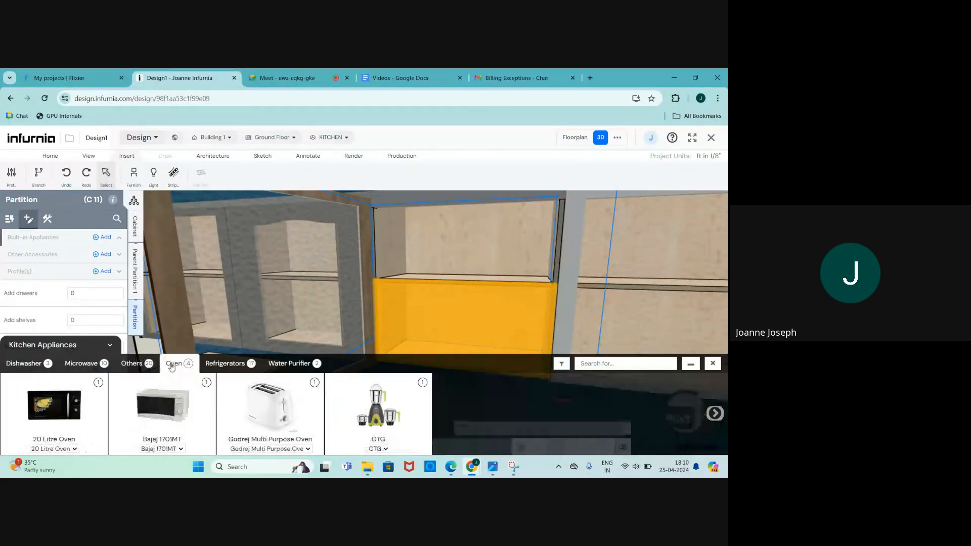
click(218, 364)
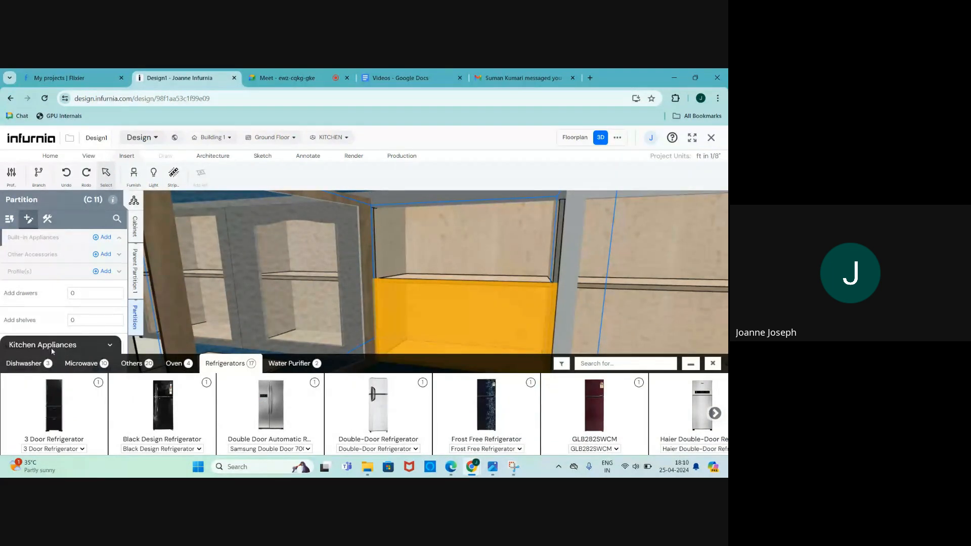
click(86, 343)
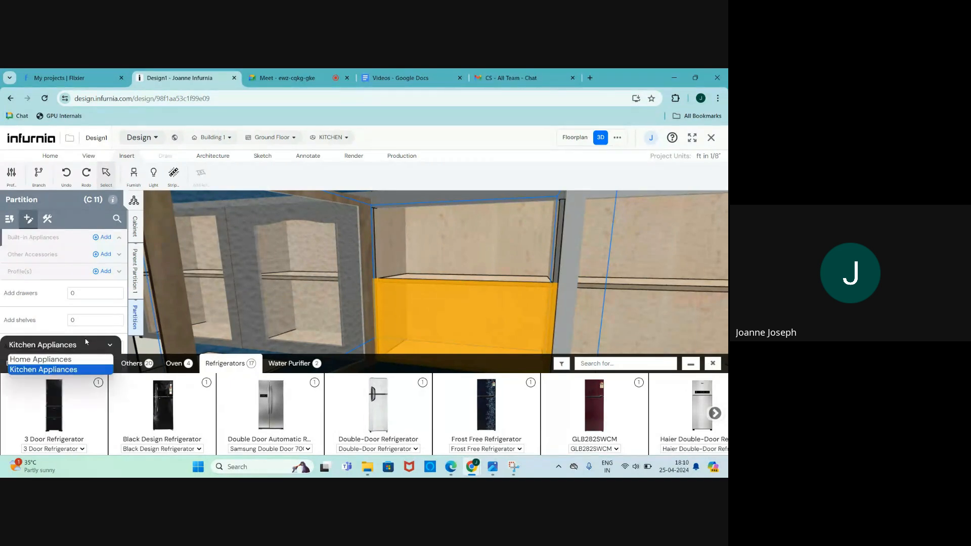
click(712, 364)
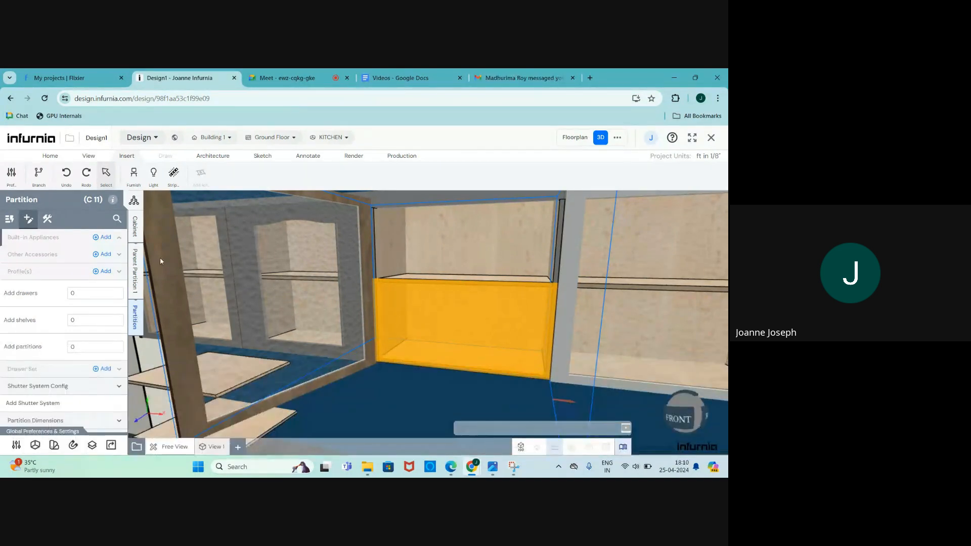
Step: Add the Condiments set from the Kitchen Props condiment sets to the lower partition as an other accessory
click(103, 254)
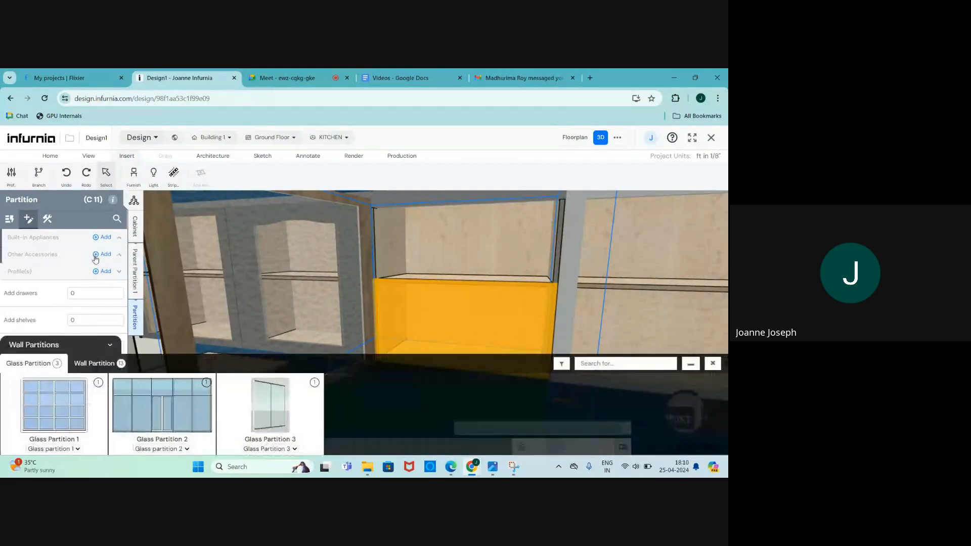
click(65, 349)
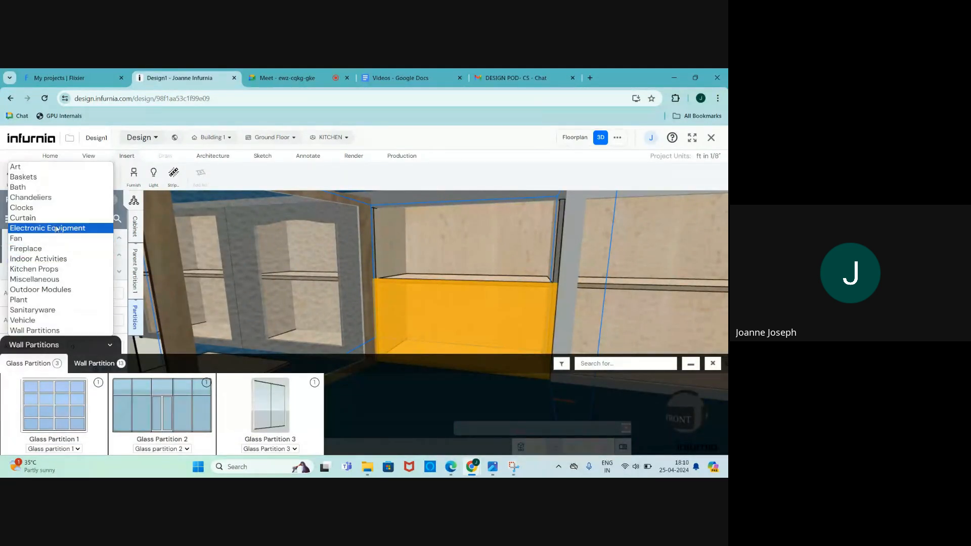
click(45, 274)
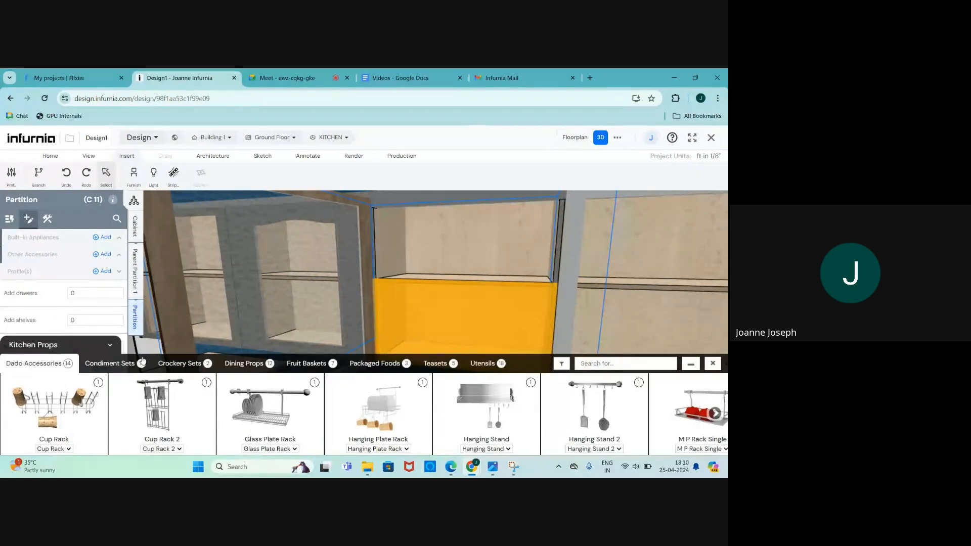
click(106, 365)
scroll(303, 438, right, 2)
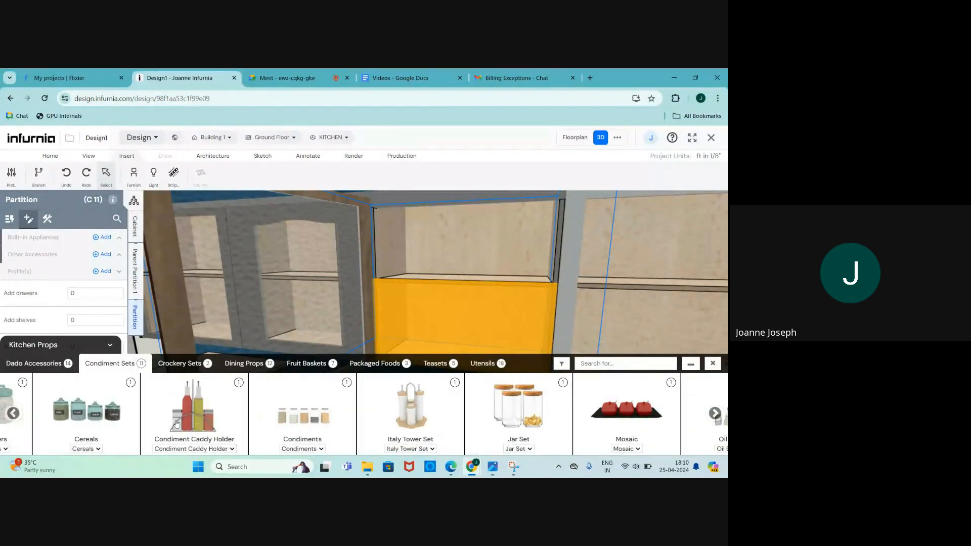
click(307, 415)
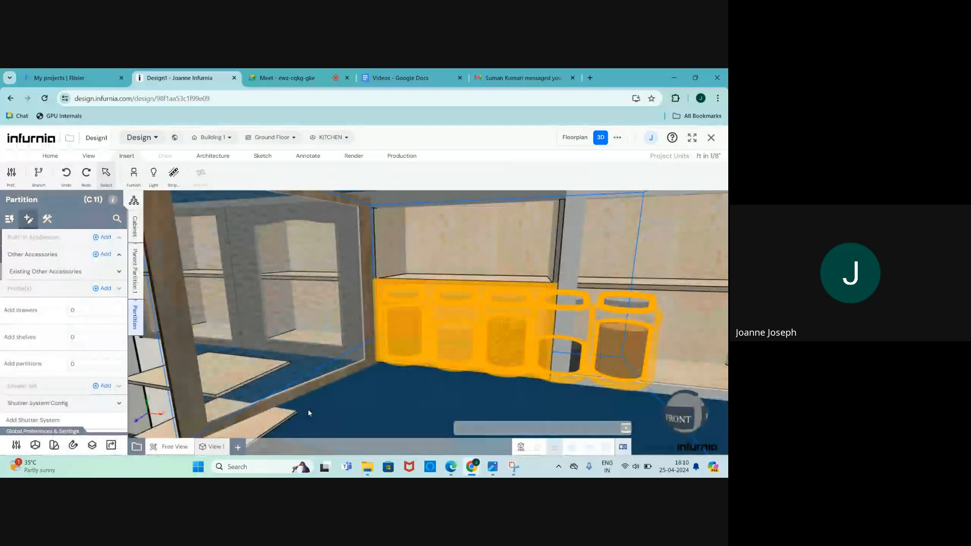
scroll(481, 352, down, 3)
scroll(482, 352, up, 1)
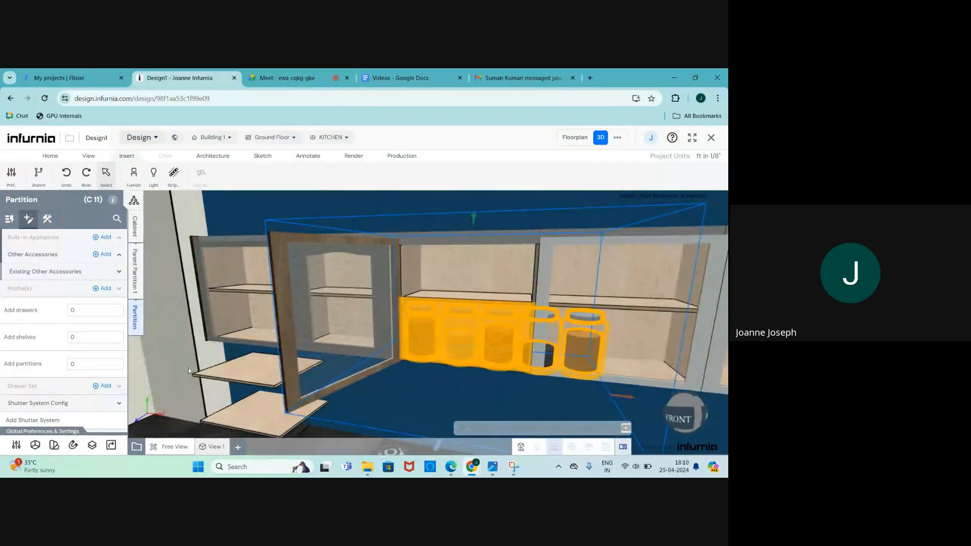
Step: Try to set the width of the condiment jar set in the lower partition to 500
click(493, 344)
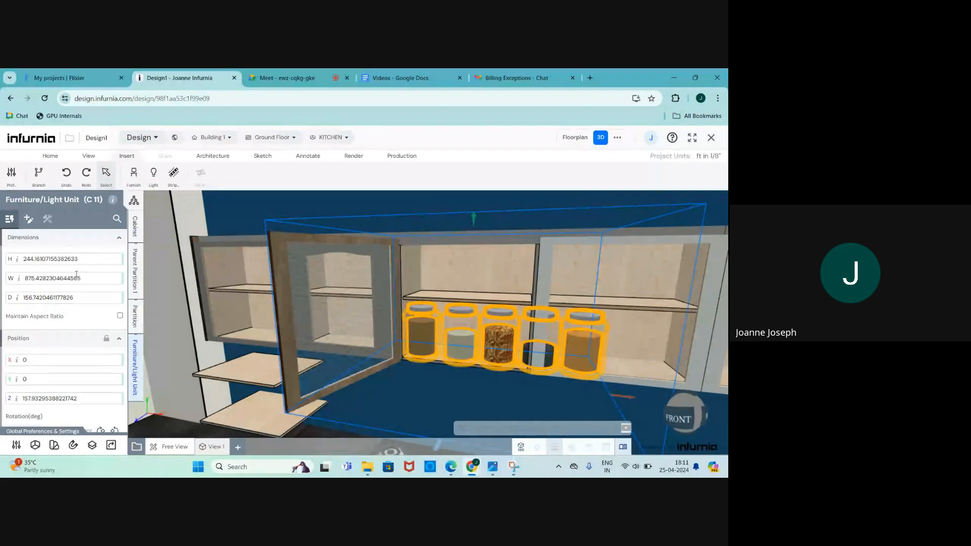
drag(88, 279, 10, 289)
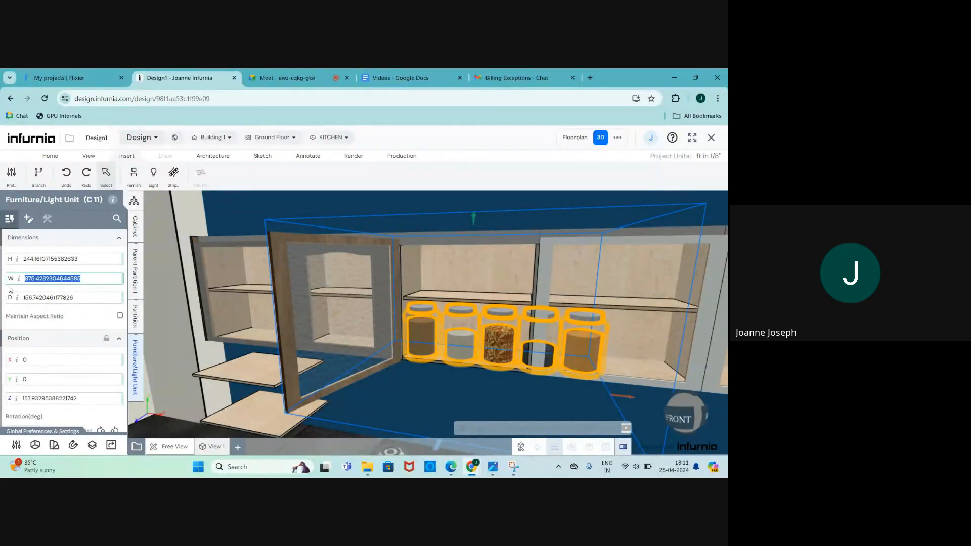
text(50)
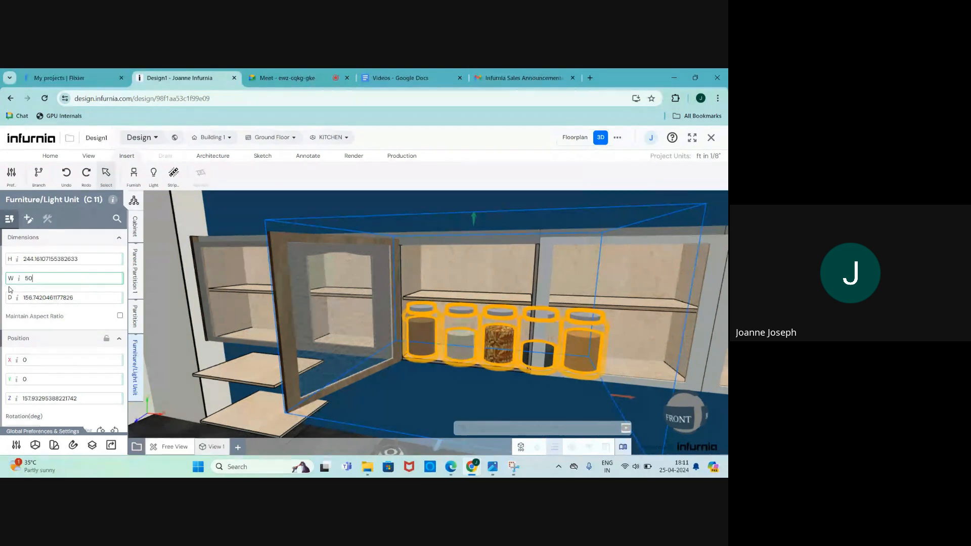
text(0)
key(Return)
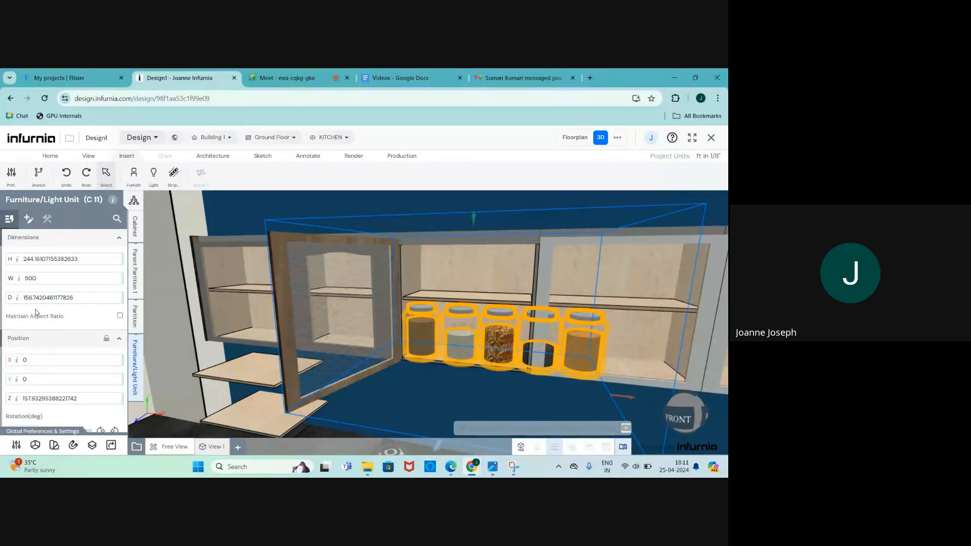
click(55, 297)
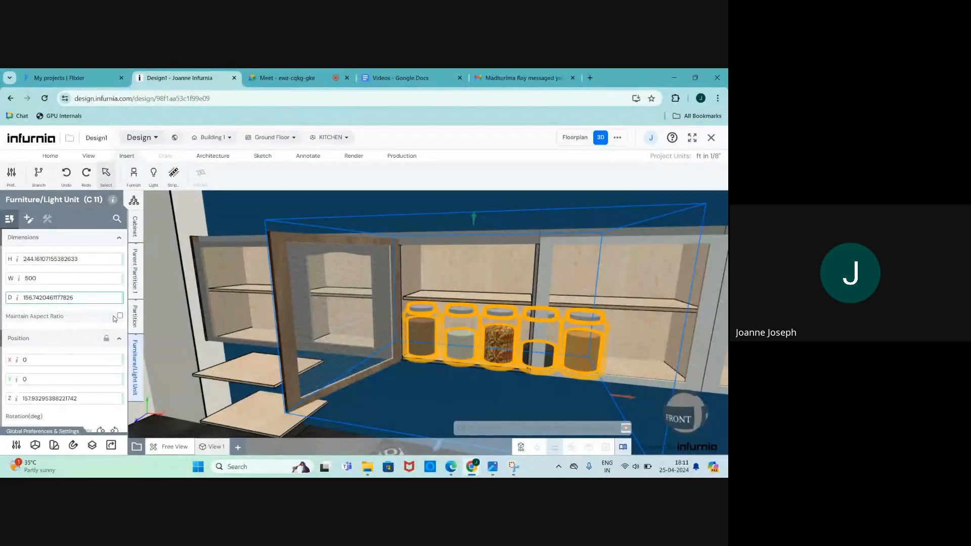
click(27, 239)
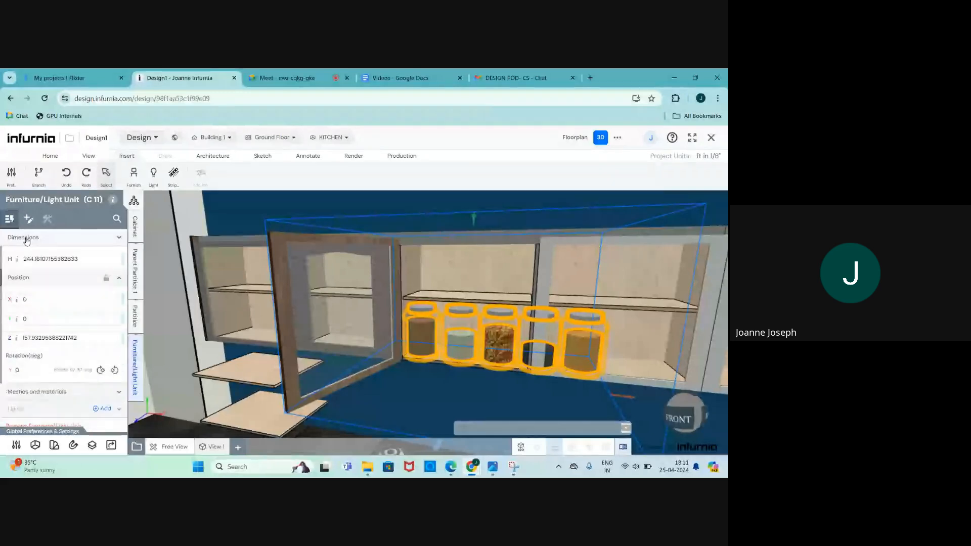
click(412, 383)
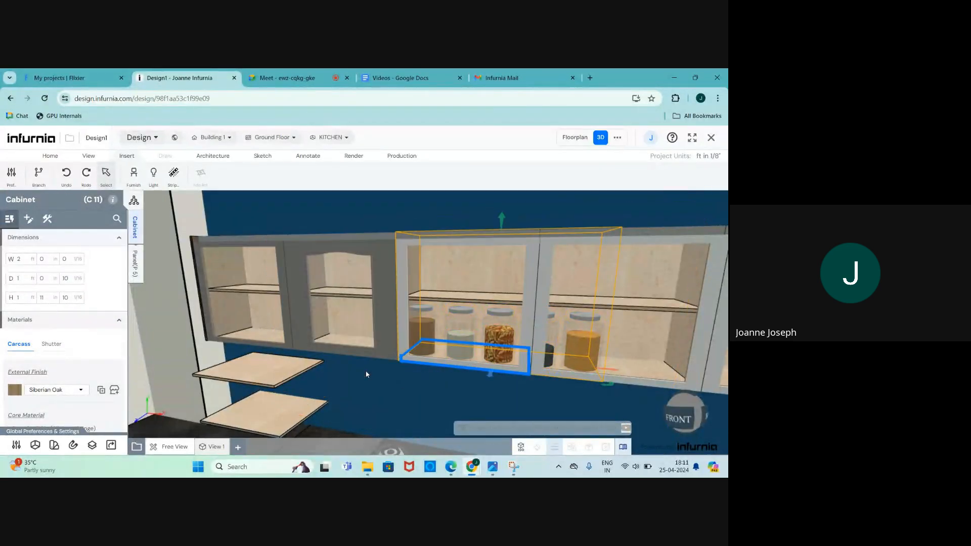
Step: Switch from the floorplan back to the 3D view, facing the wall cabinet with the condiment jars
click(454, 360)
click(502, 336)
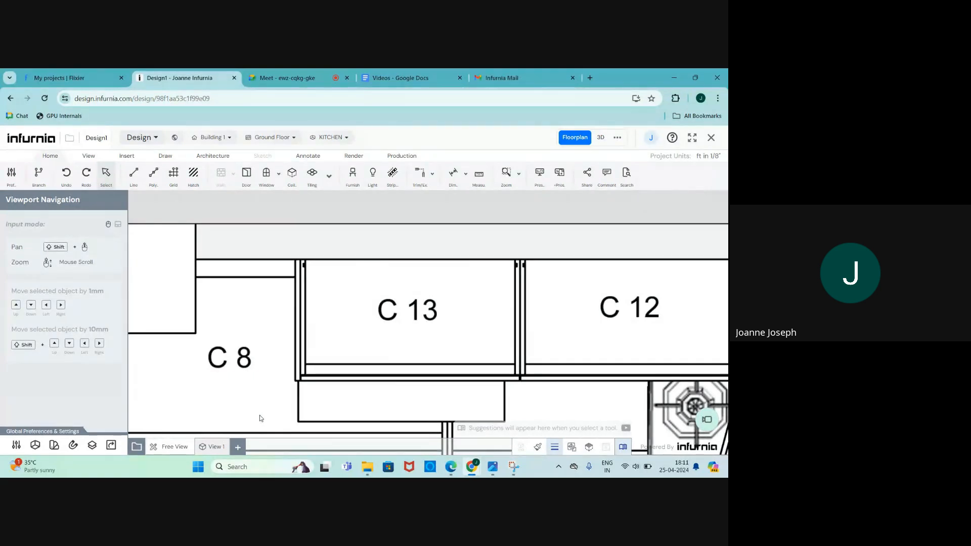
click(600, 139)
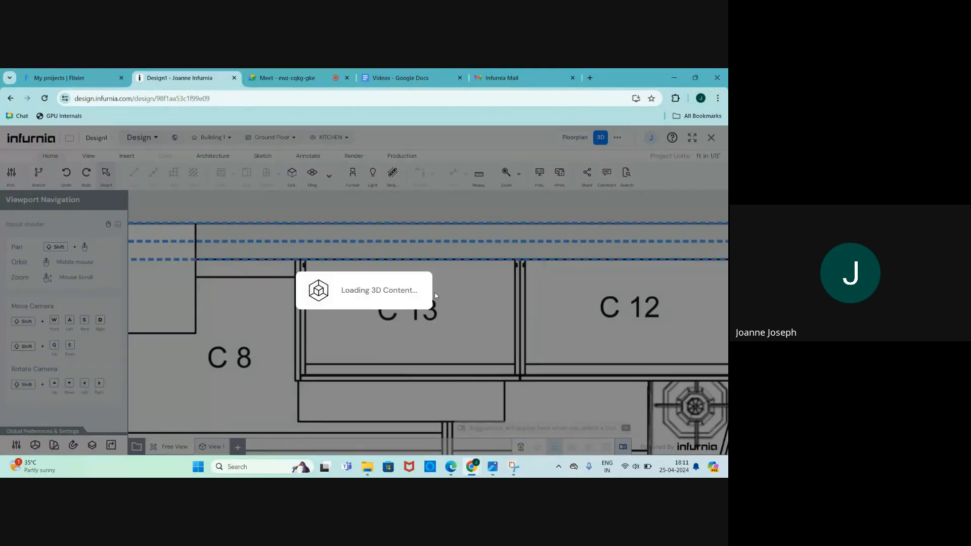
scroll(415, 290, up, 5)
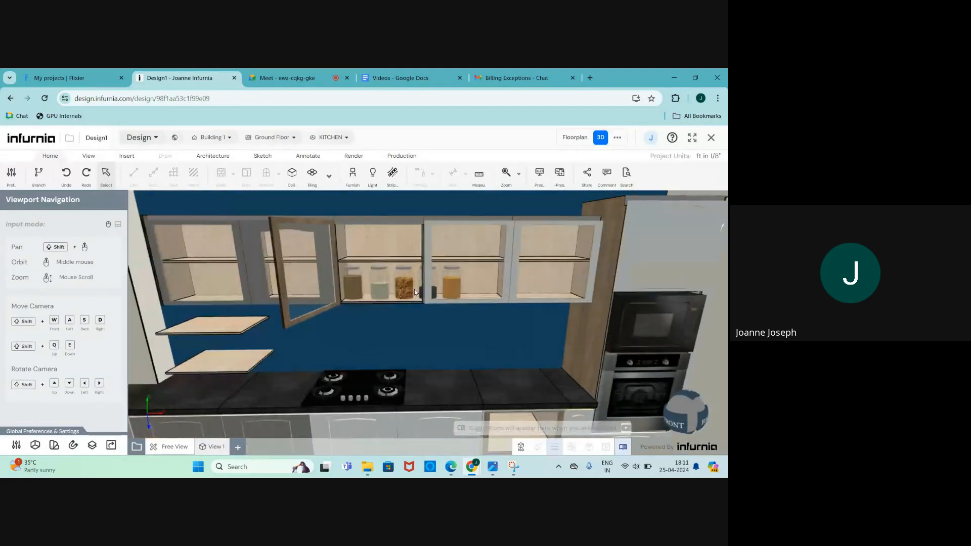
Step: Select the condiment jar set as a furniture unit within the wall cabinet and set its height to 100
click(405, 289)
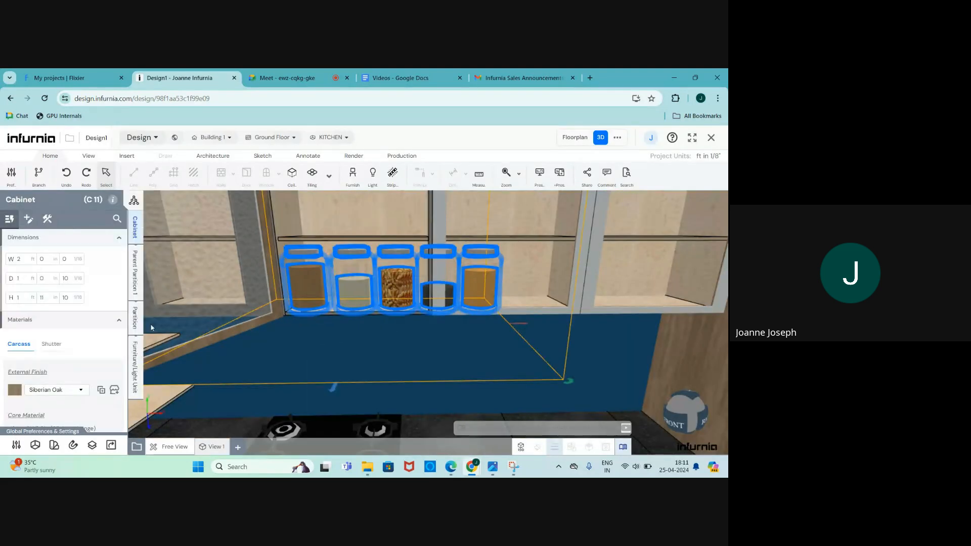
click(135, 367)
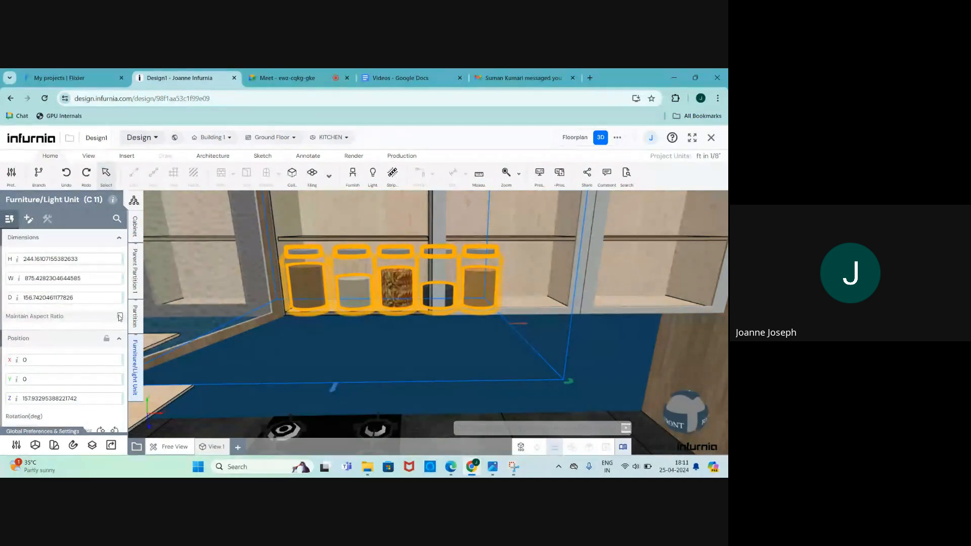
scroll(91, 324, down, 2)
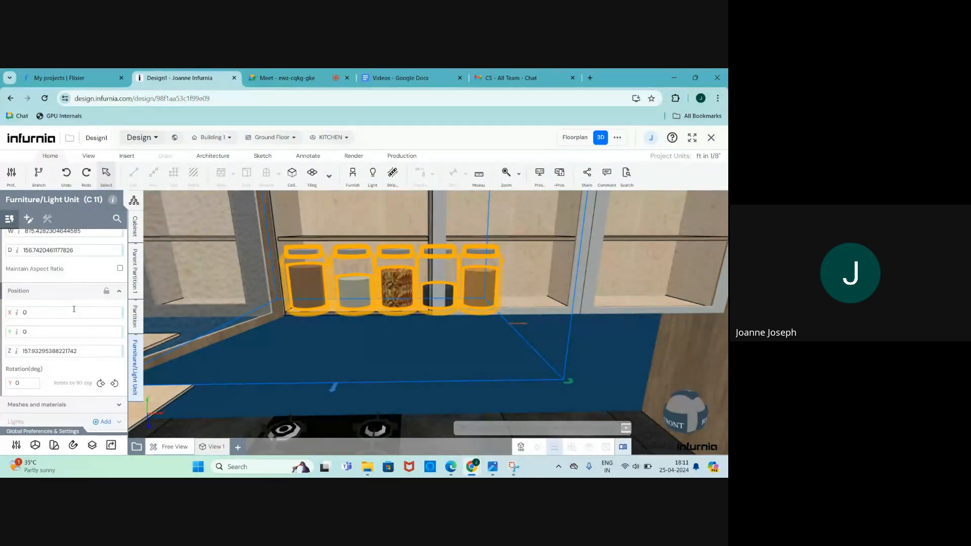
scroll(71, 304, up, 2)
scroll(236, 386, down, 2)
scroll(280, 347, up, 3)
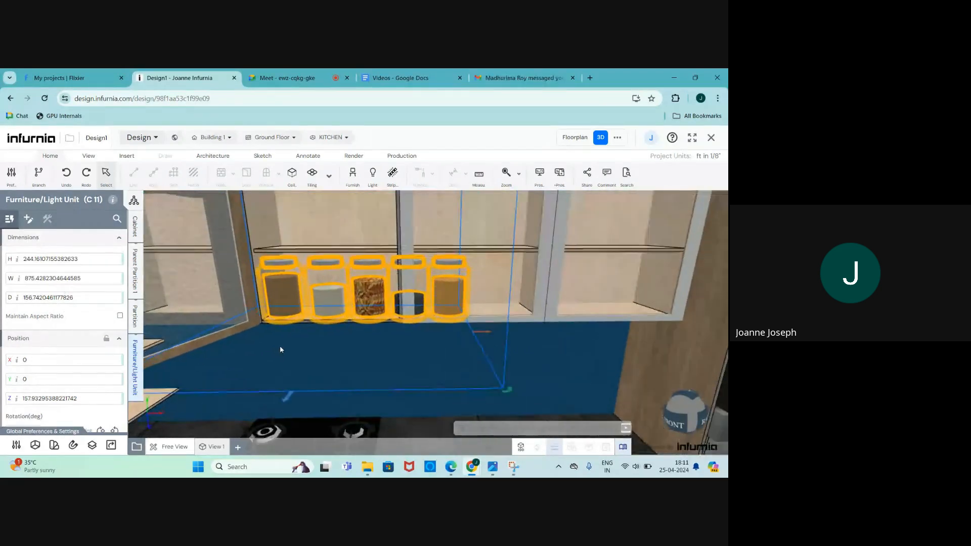
scroll(281, 347, down, 3)
scroll(307, 282, up, 3)
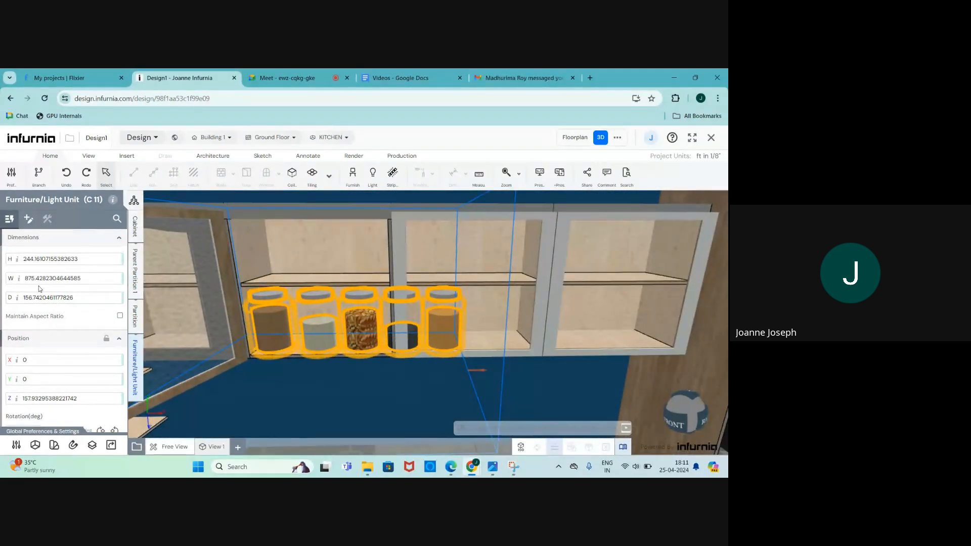
drag(80, 259, 8, 266)
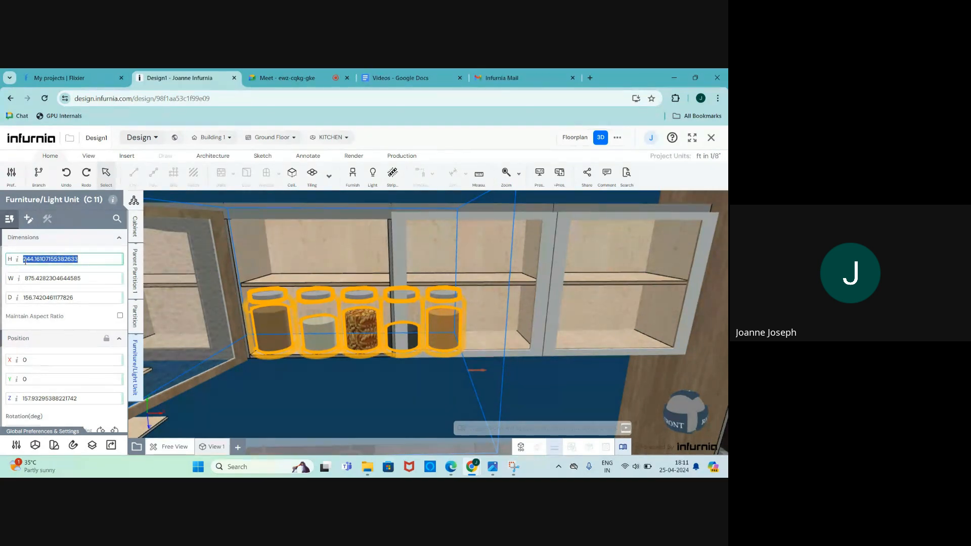
text(100)
key(Return)
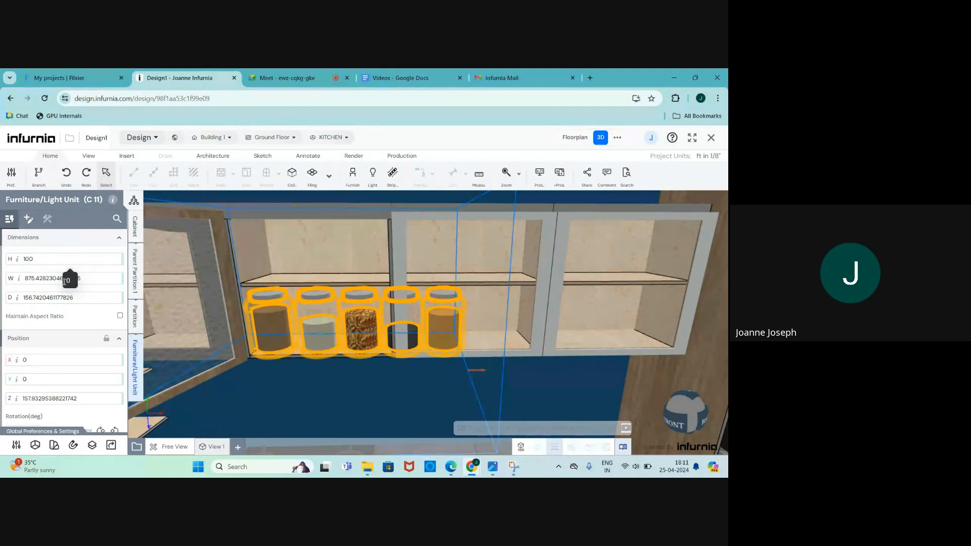
scroll(320, 324, down, 2)
scroll(314, 325, up, 1)
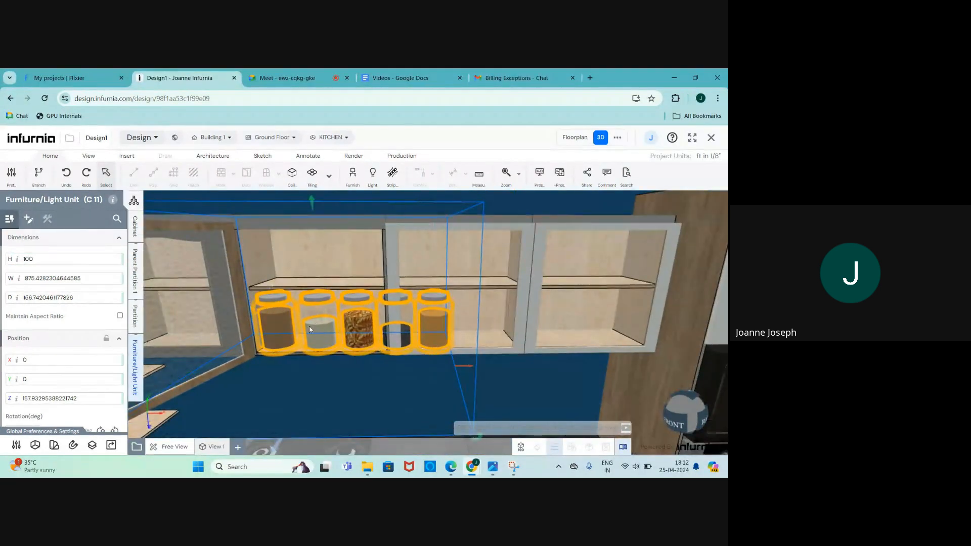
Step: Remove the condiment jar set and the adjustable middle shelf from the open wall cabinet, accepting the deletion of its child partitions
scroll(76, 379, down, 1)
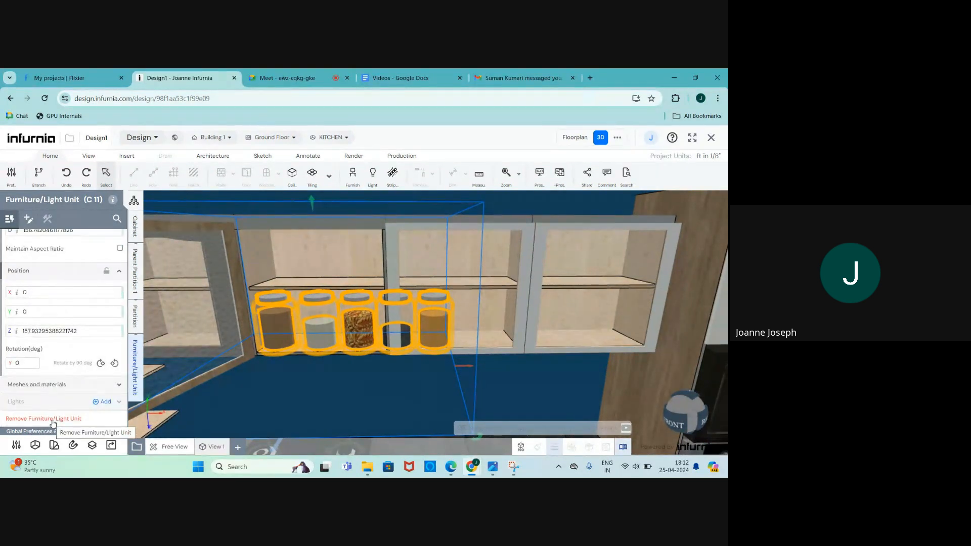
click(53, 420)
click(306, 292)
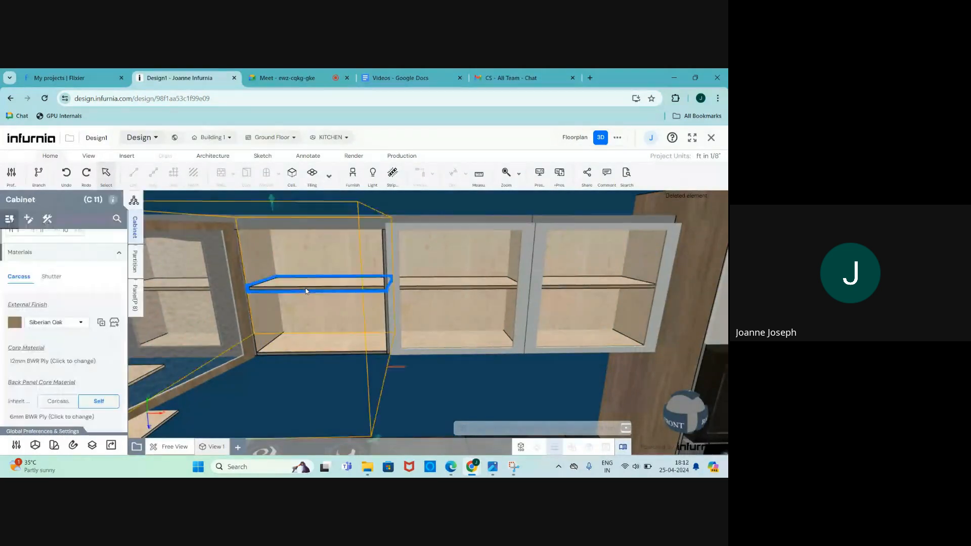
click(135, 298)
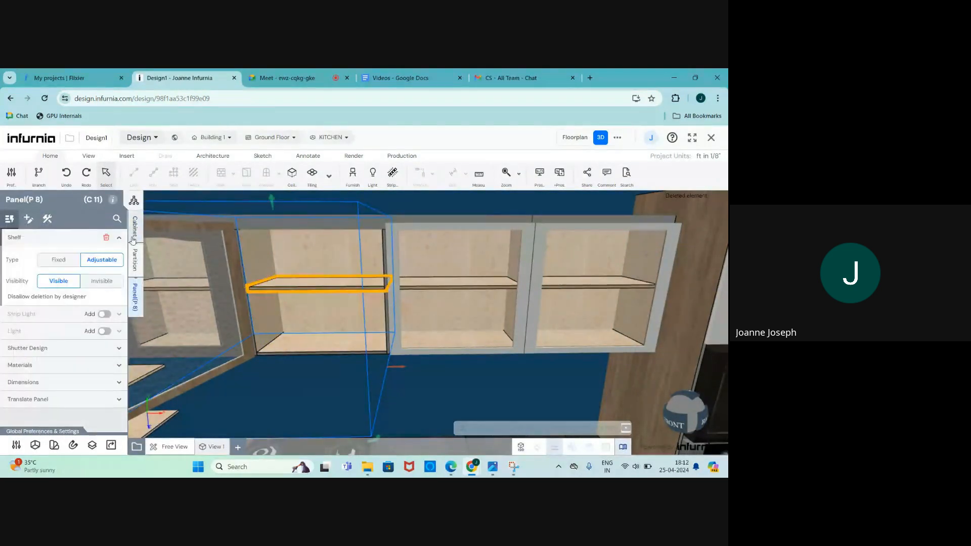
click(107, 240)
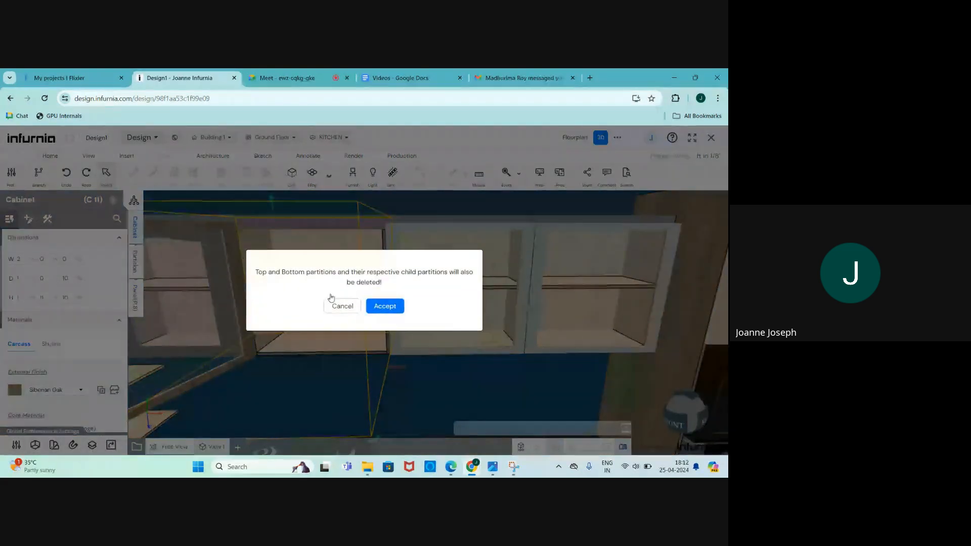
click(335, 304)
click(316, 282)
Step: Add the Bowl Set from the Kitchen Props crockery sets to the wall cabinet's partition as an other accessory
click(135, 261)
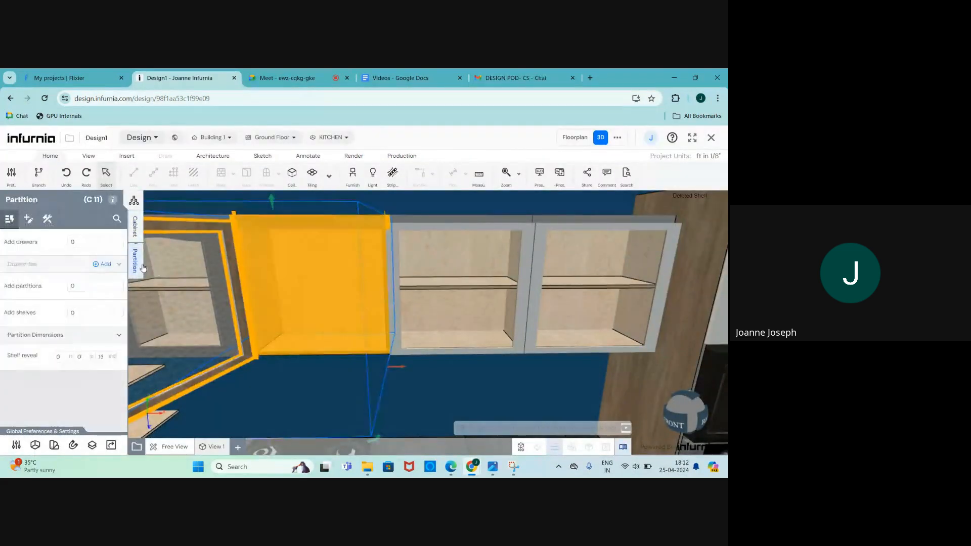
click(30, 223)
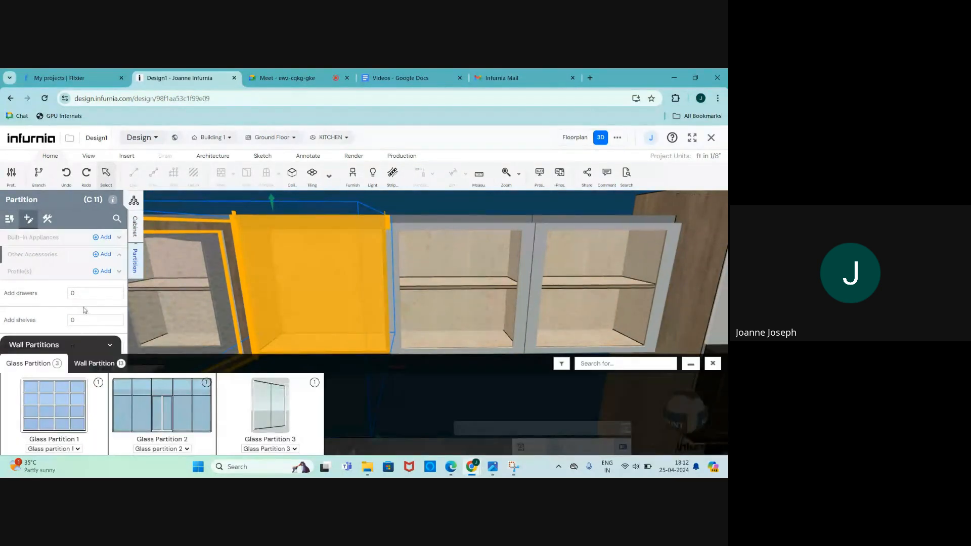
click(81, 344)
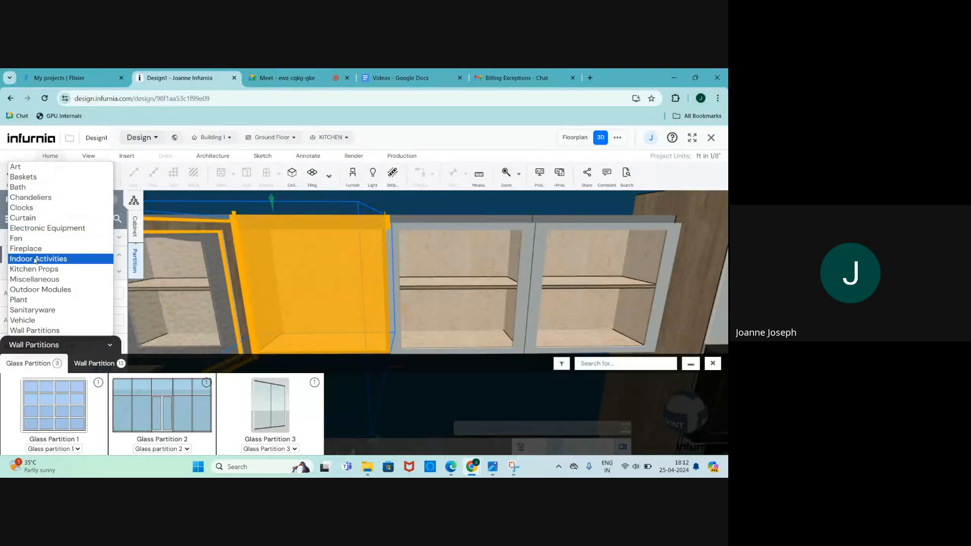
click(34, 269)
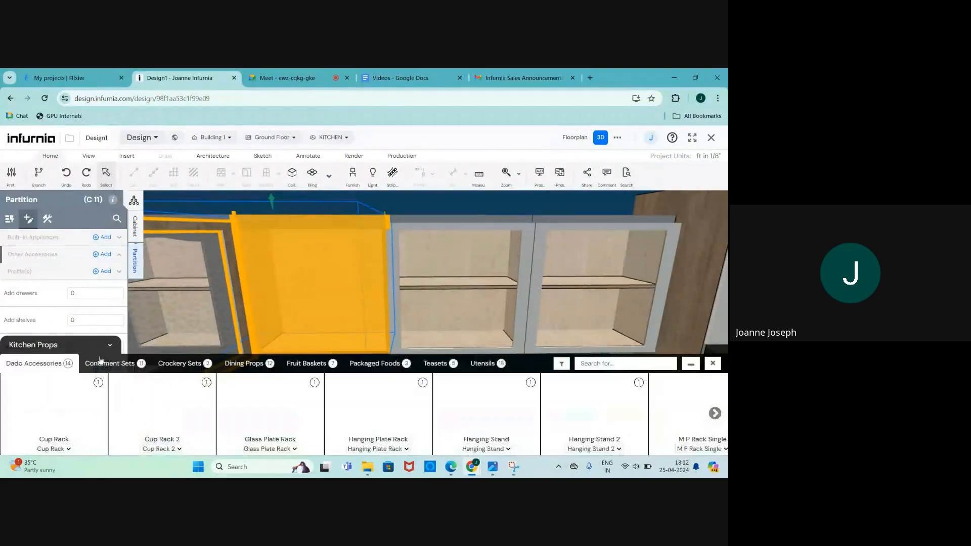
click(177, 364)
click(59, 397)
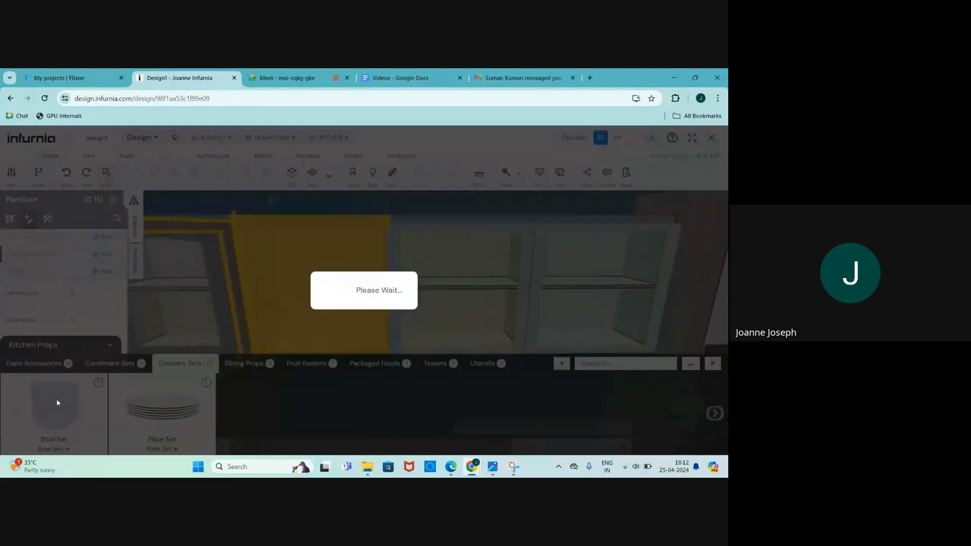
Step: Select the bowl set as a furniture unit within the wall cabinet and set its Z position to 0
scroll(296, 337, up, 5)
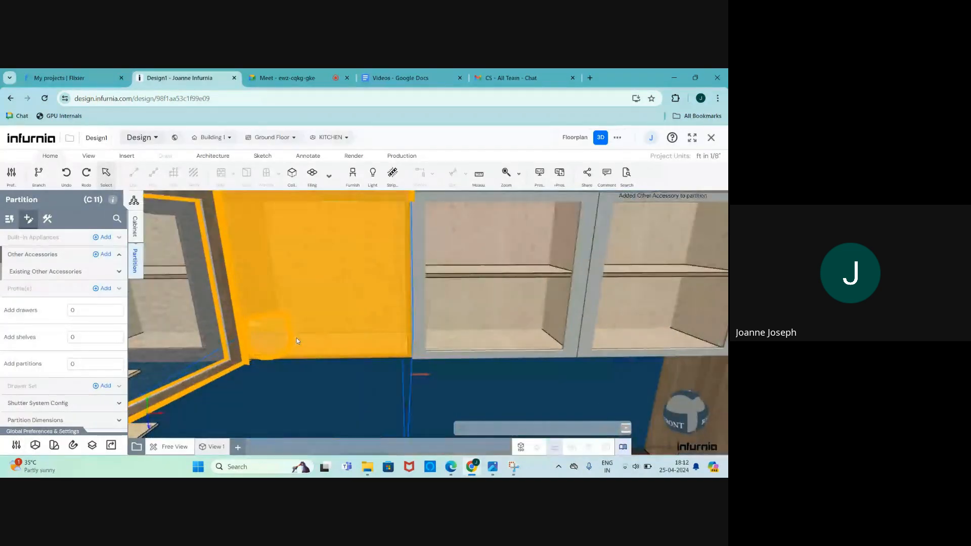
click(273, 344)
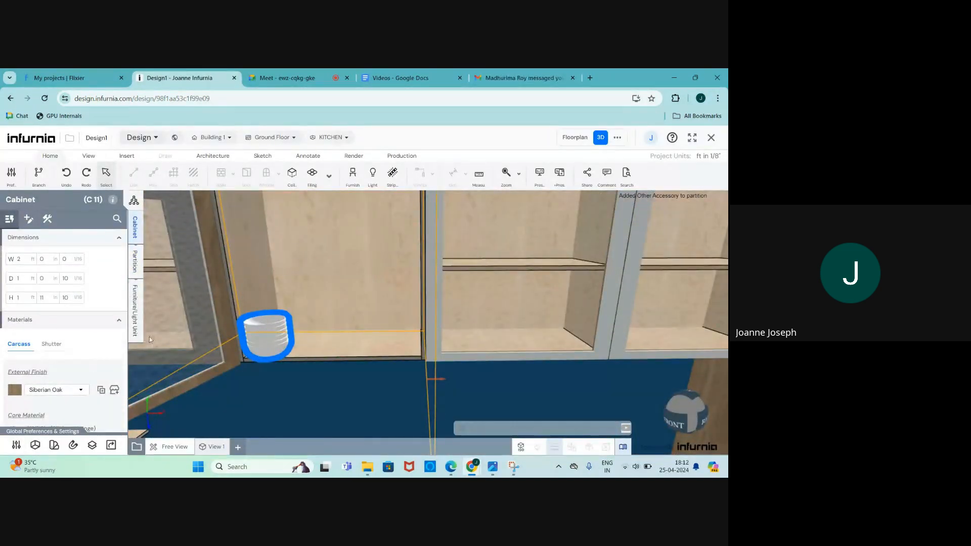
click(136, 324)
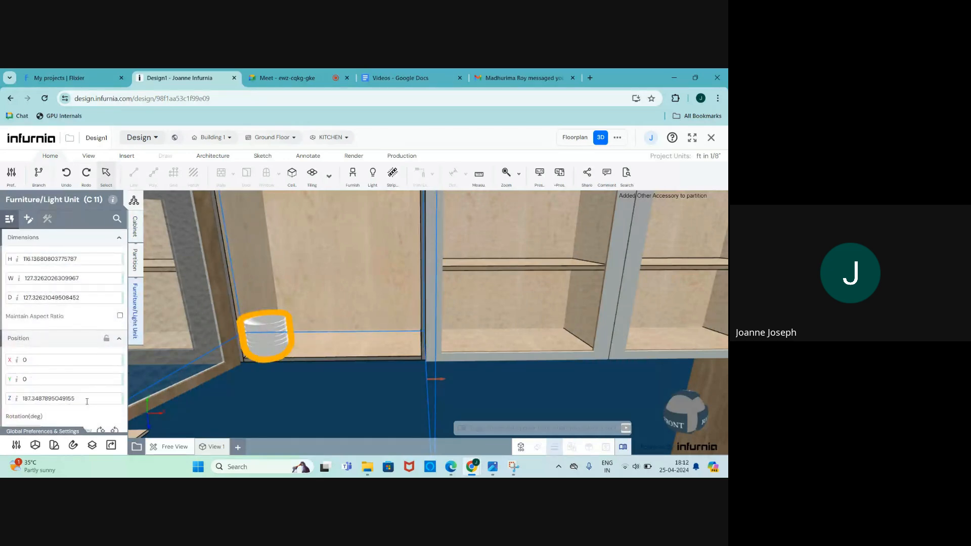
drag(87, 401, 8, 399)
text(0)
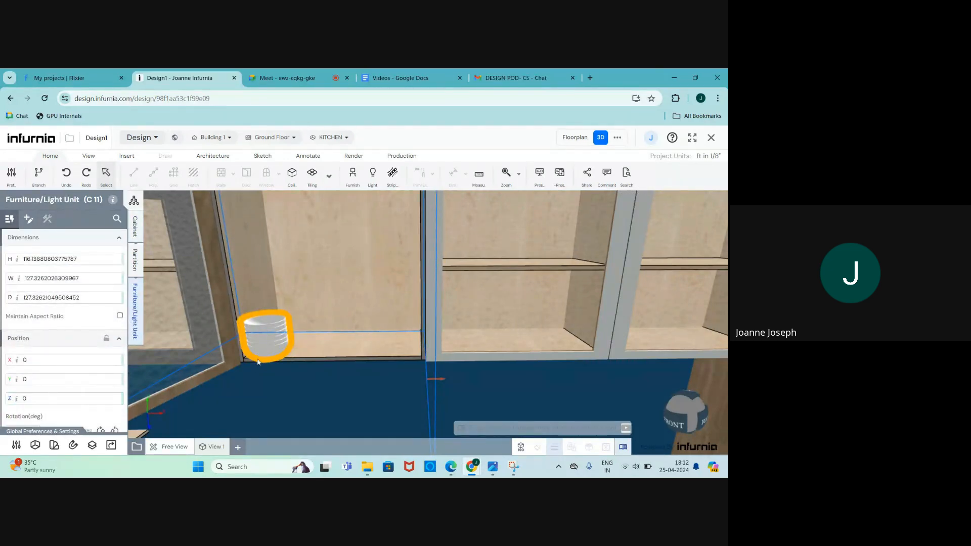
Step: Close the open glass shutter of the wall cabinet holding the bowl set and clear the selection
scroll(302, 313, down, 4)
double_click(188, 327)
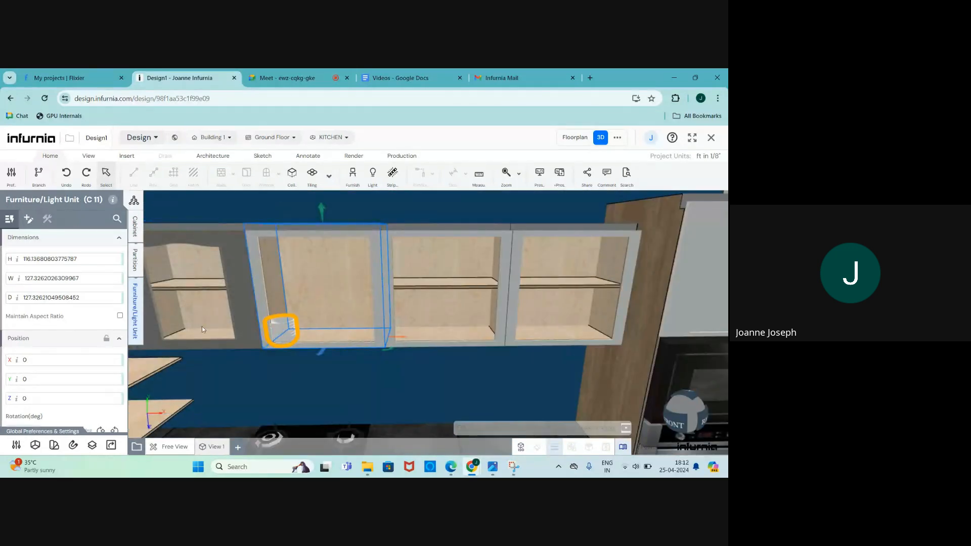
key(Escape)
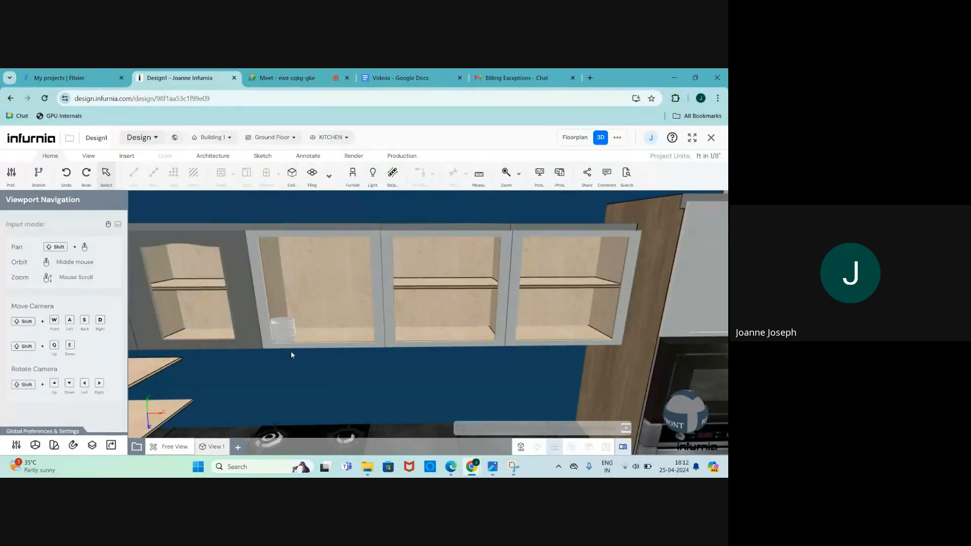
Step: Examine the bowl set behind the closed glass shutter and the row of wall cabinets from several distances and angles
scroll(292, 353, down, 5)
scroll(290, 348, up, 4)
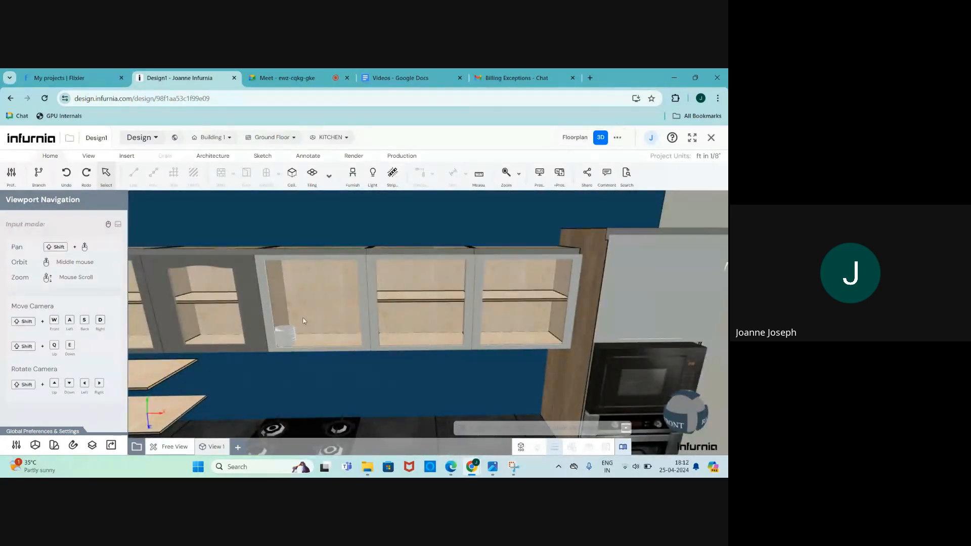
scroll(304, 321, down, 5)
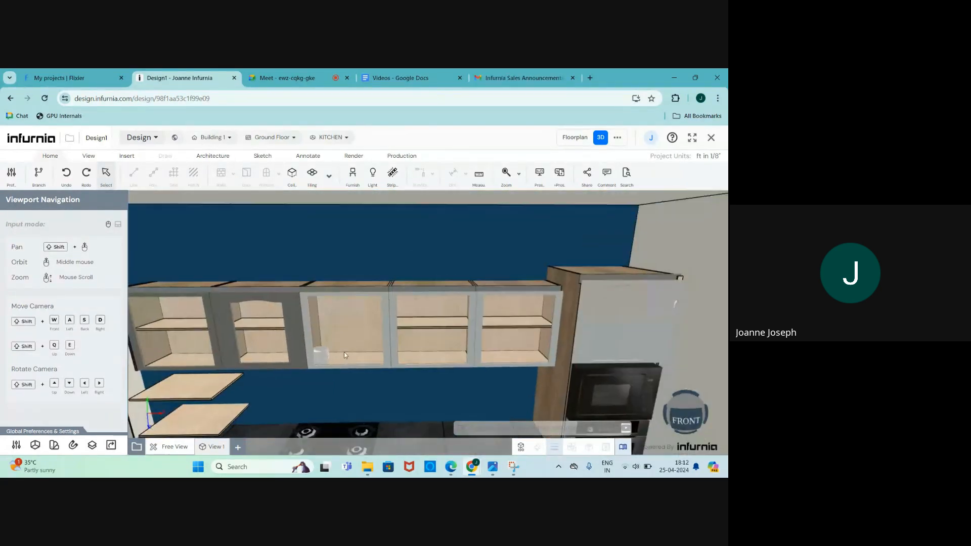
scroll(344, 355, down, 4)
scroll(338, 349, up, 6)
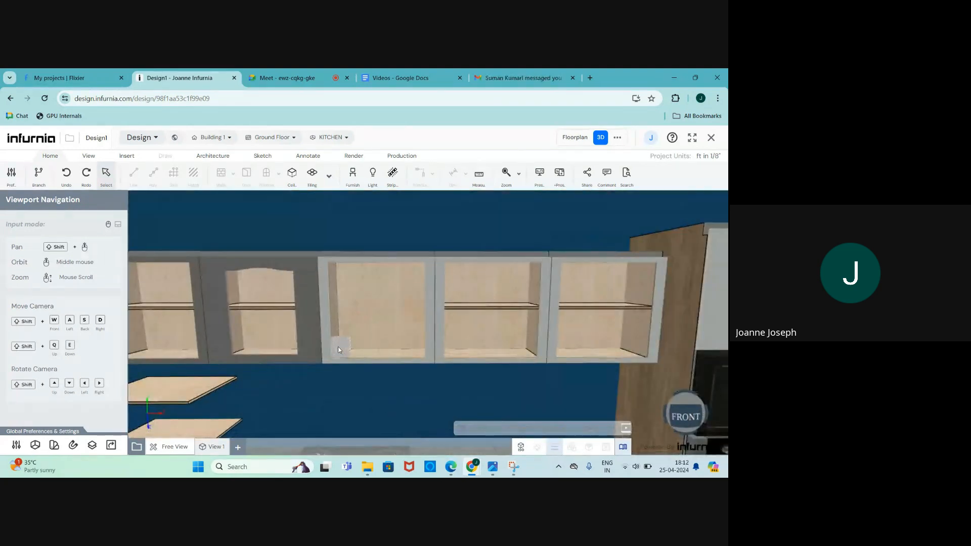
scroll(341, 329, up, 2)
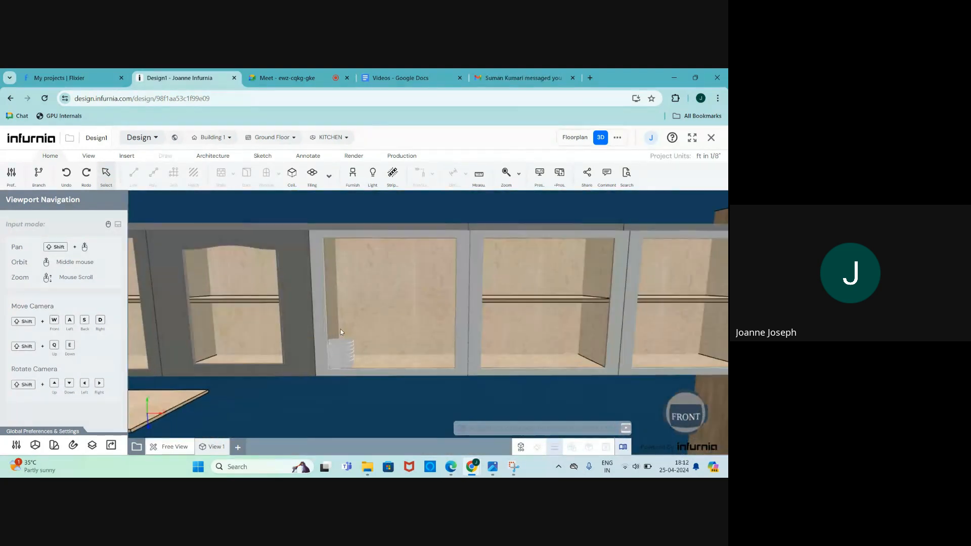
scroll(381, 332, down, 3)
scroll(381, 332, up, 4)
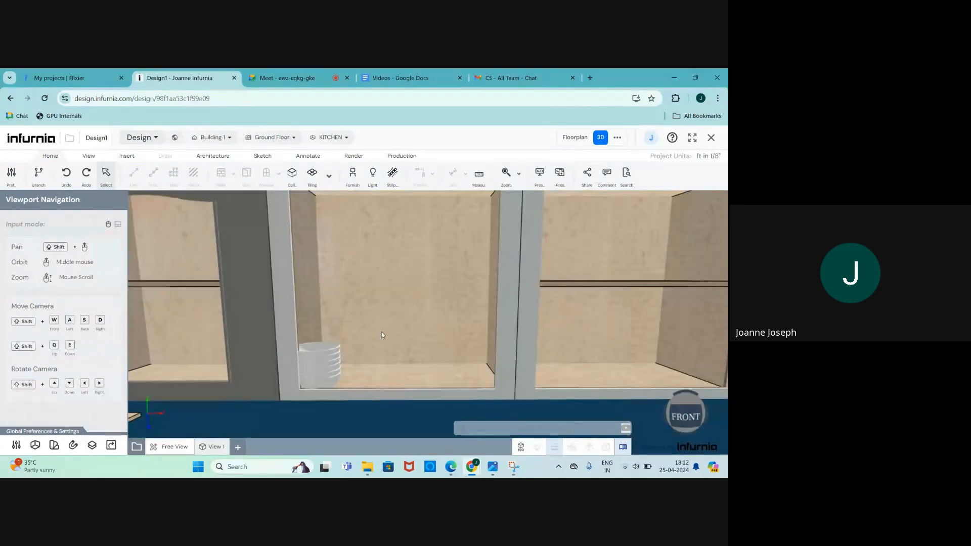
scroll(369, 338, down, 2)
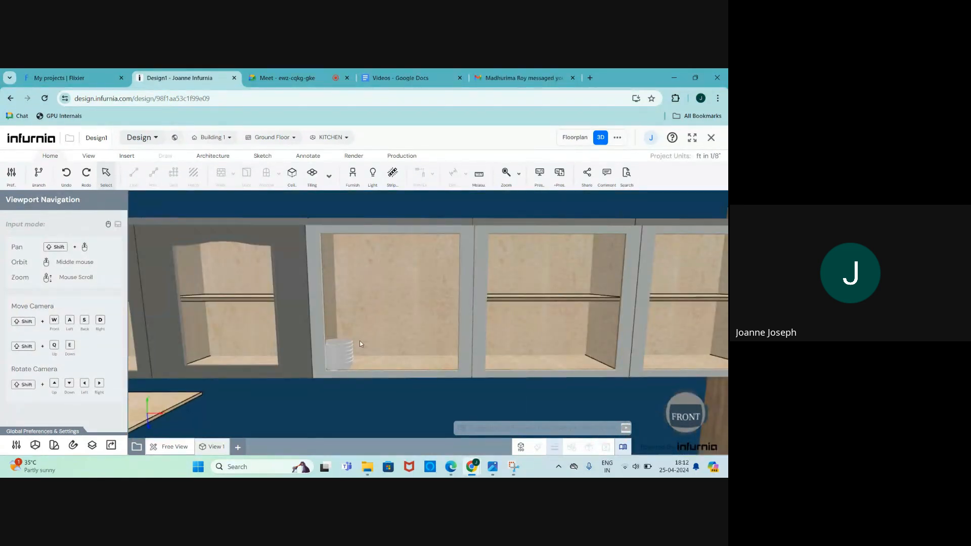
scroll(360, 344, down, 5)
scroll(348, 359, down, 2)
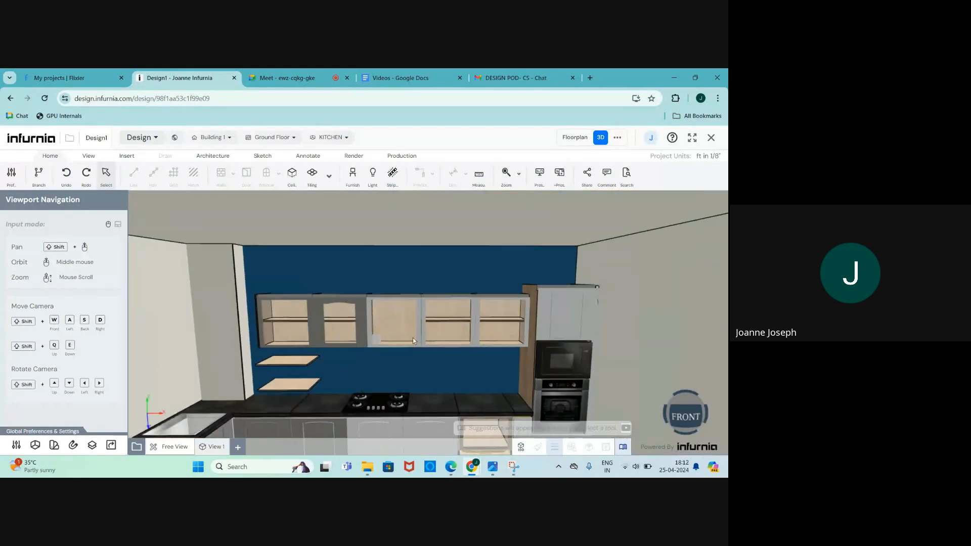
scroll(340, 345, up, 3)
scroll(385, 387, down, 2)
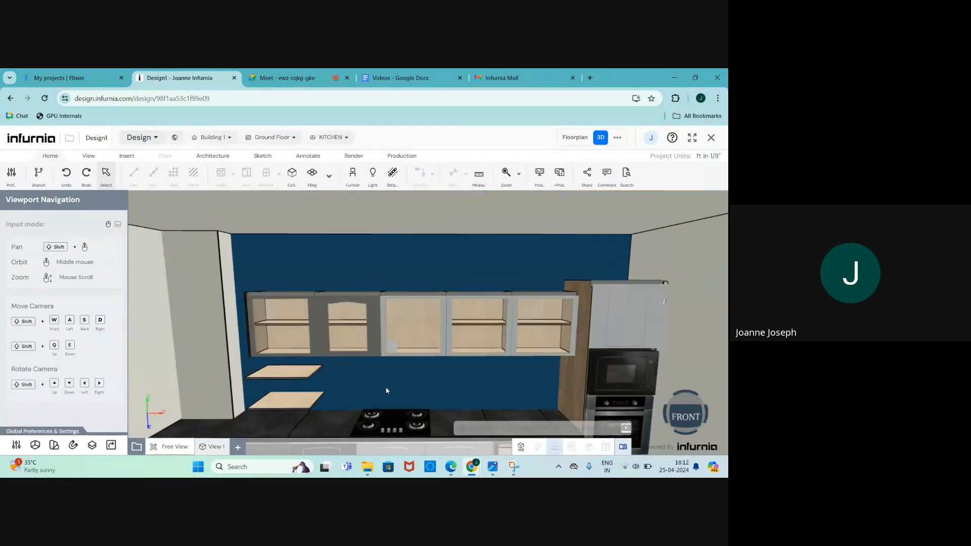
scroll(387, 374, up, 4)
scroll(393, 364, down, 3)
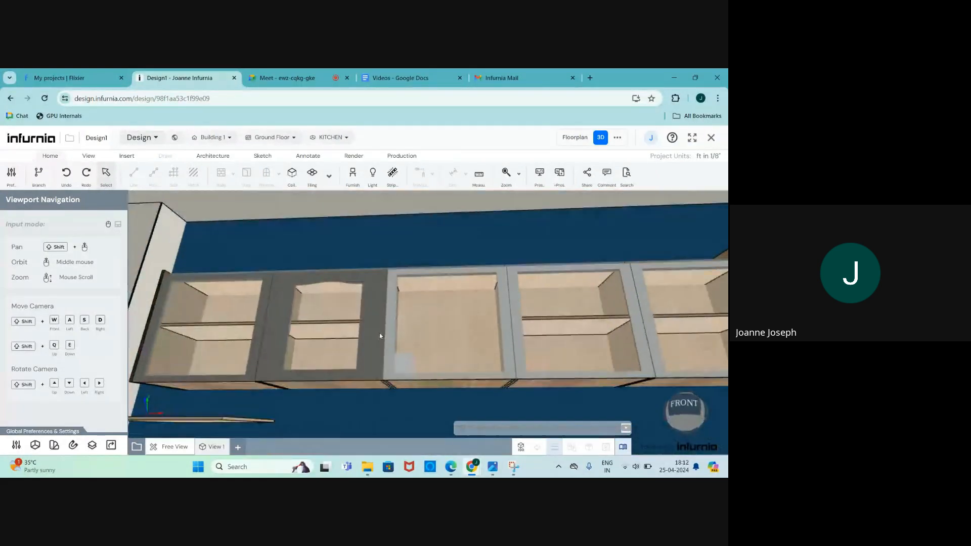
scroll(380, 333, up, 3)
scroll(379, 357, down, 3)
scroll(381, 368, up, 3)
scroll(379, 365, down, 3)
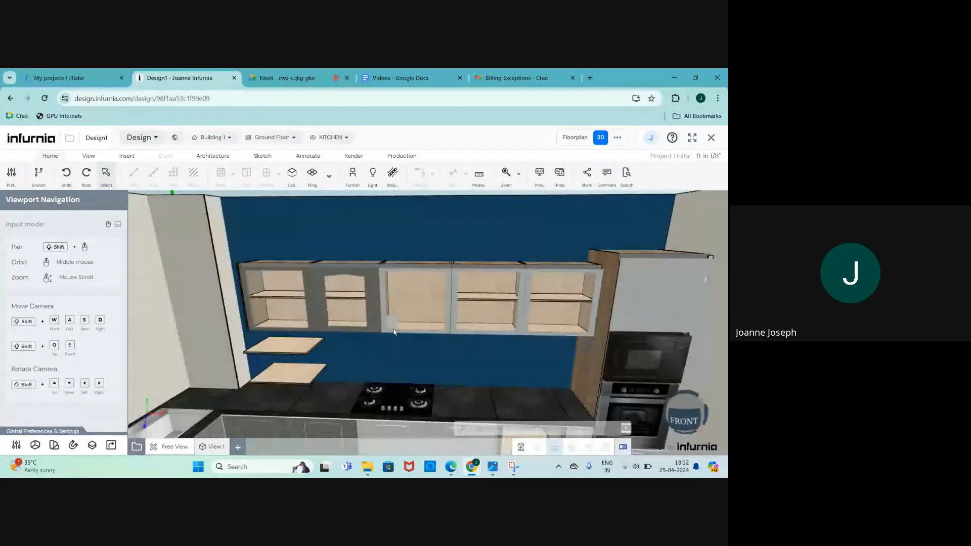
Step: Delete the shelfless glass-door wall cabinet above the hob, together with the bowl set inside it
scroll(369, 334, up, 3)
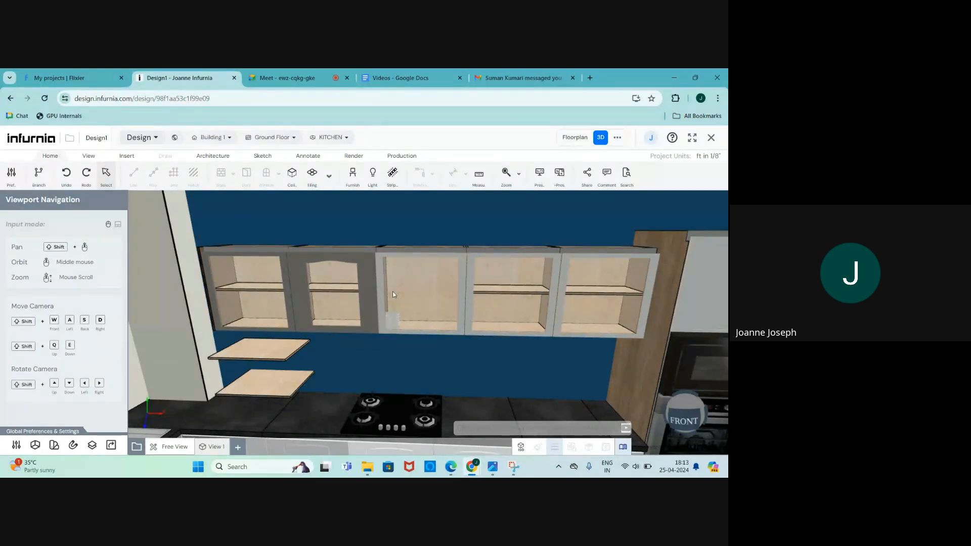
click(402, 314)
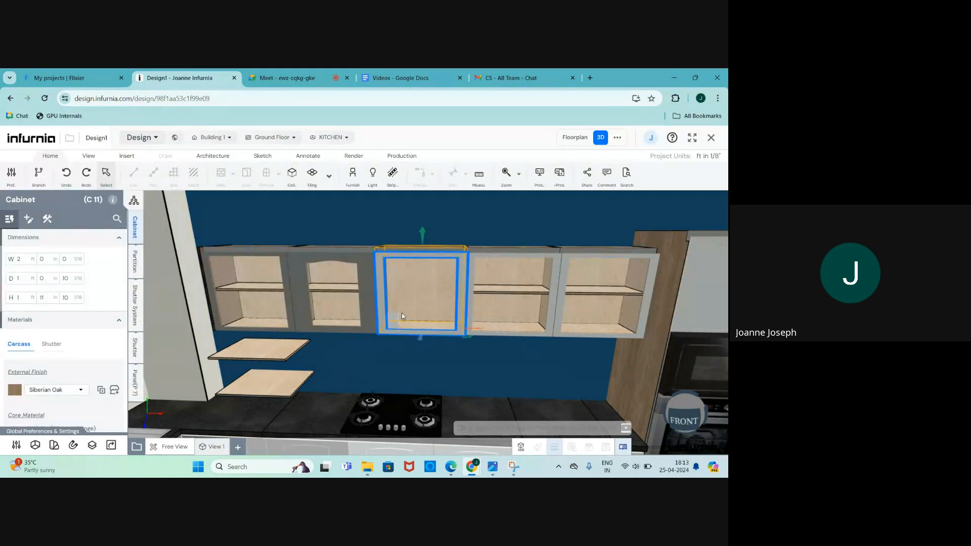
key(Delete)
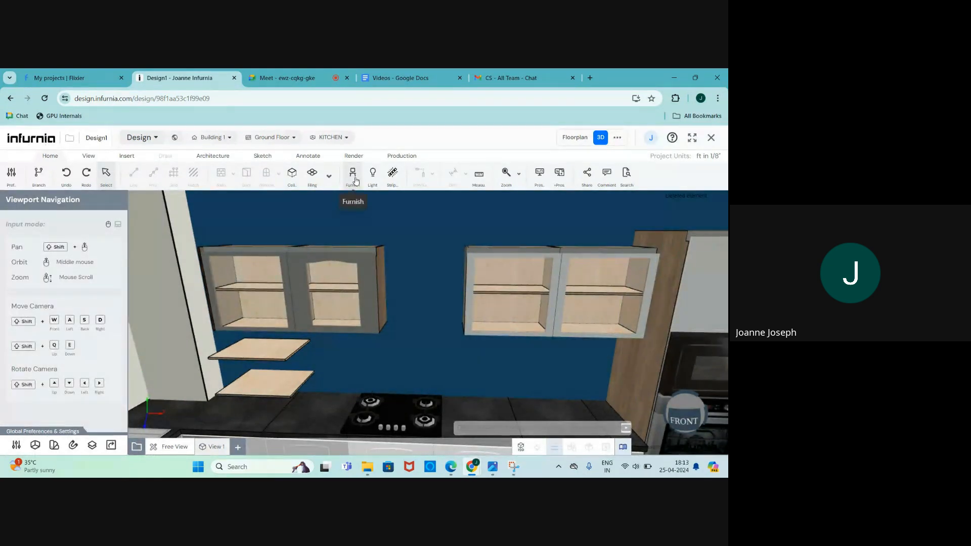
Step: Browse the wall-mounted chimney models in the Kitchen Accessory furnishings
click(353, 174)
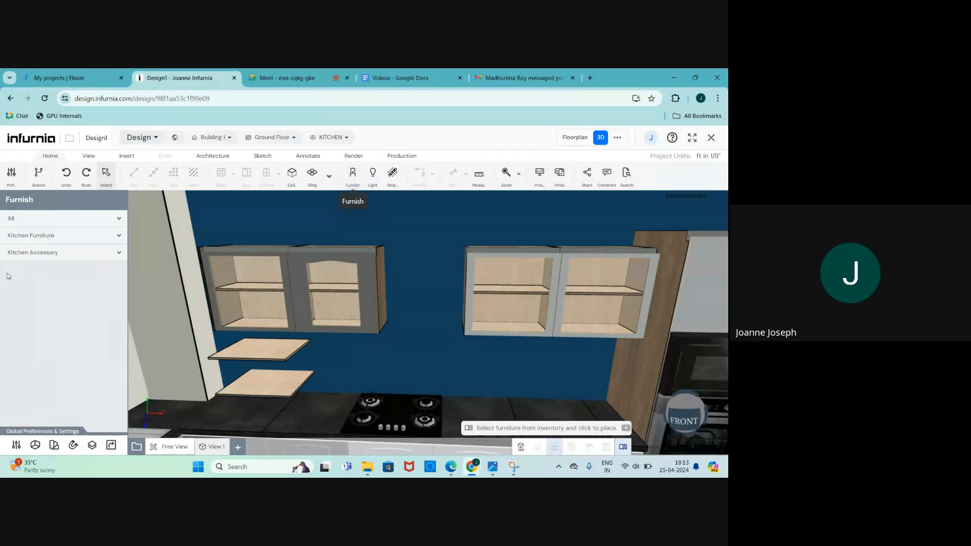
click(38, 253)
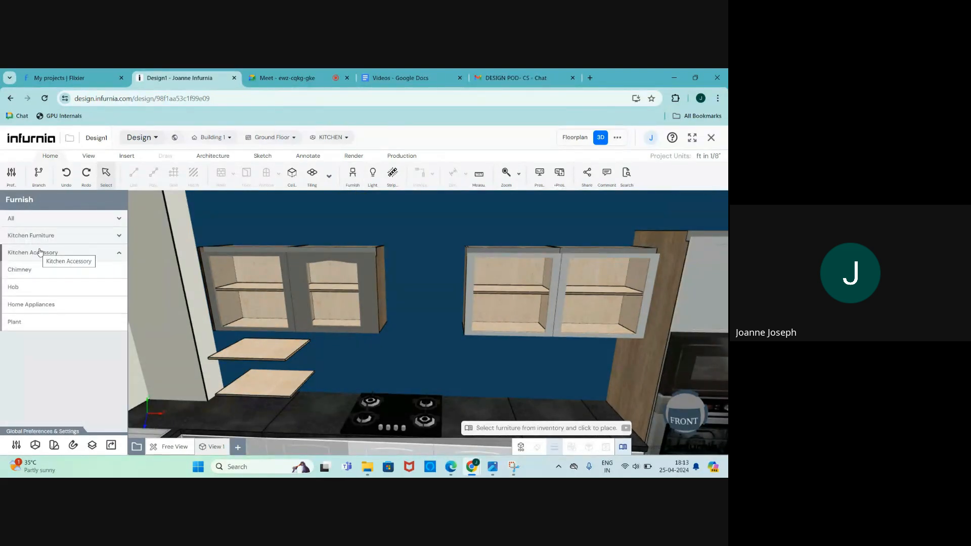
click(40, 252)
click(48, 255)
click(21, 271)
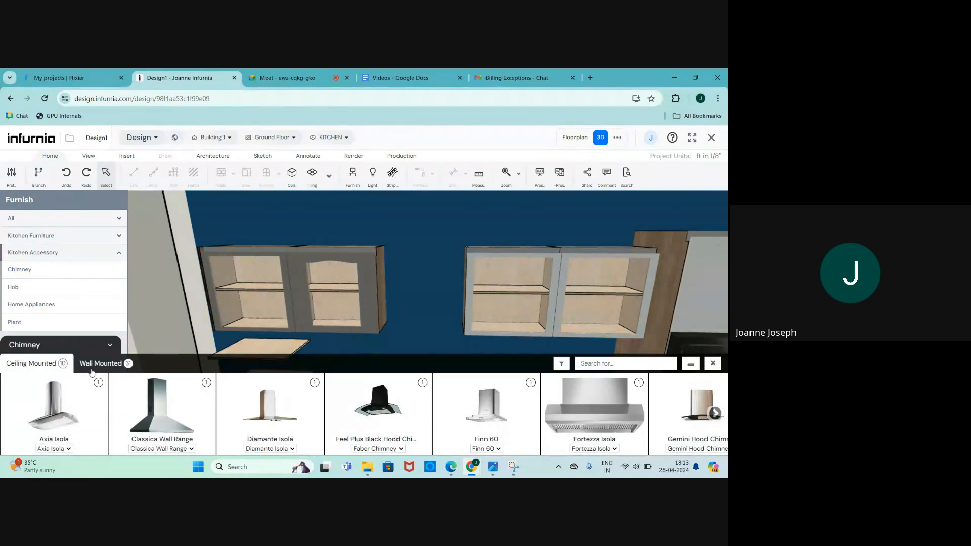
click(92, 364)
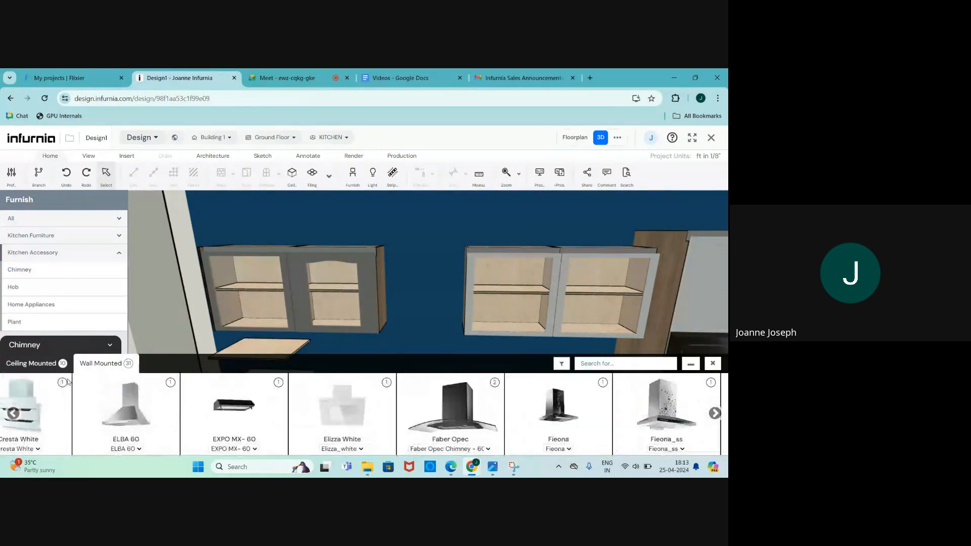
scroll(89, 407, right, 5)
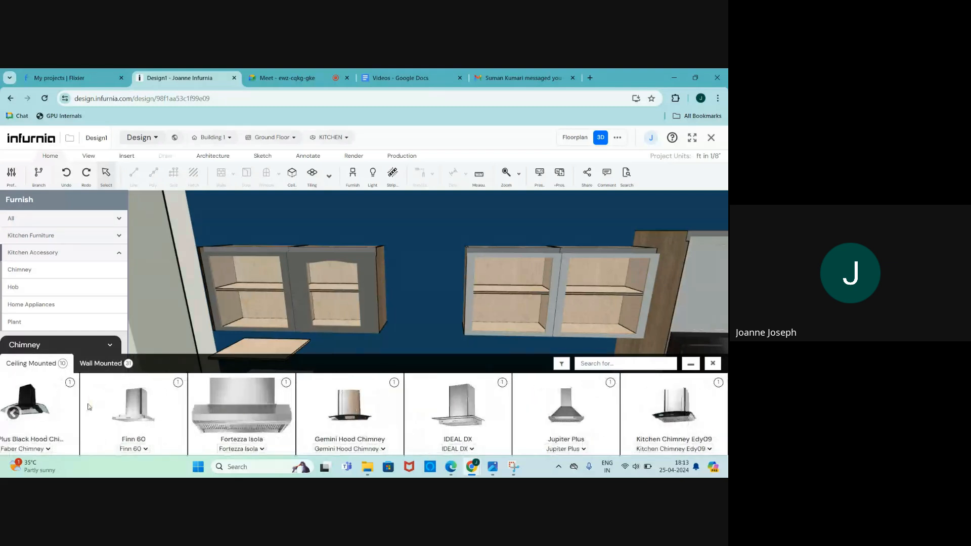
click(92, 366)
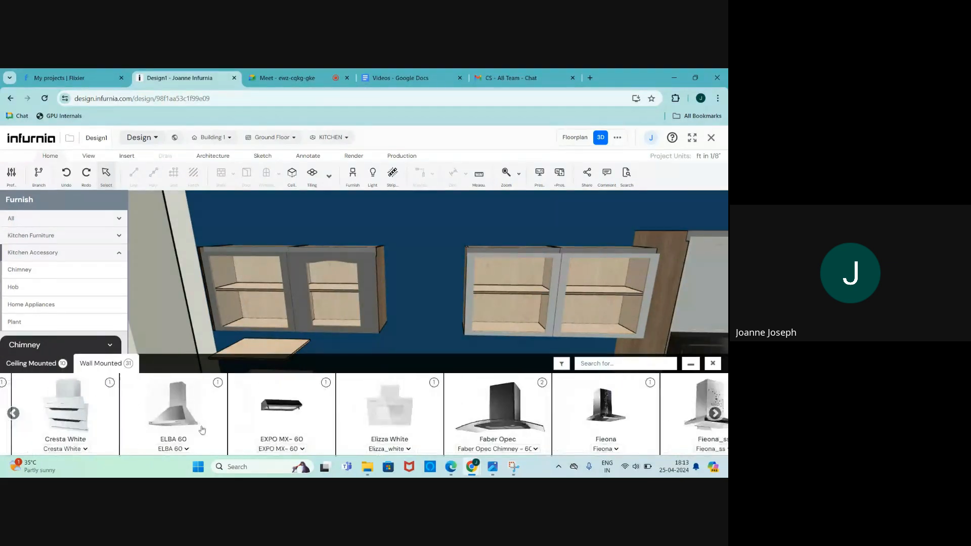
scroll(202, 430, right, 3)
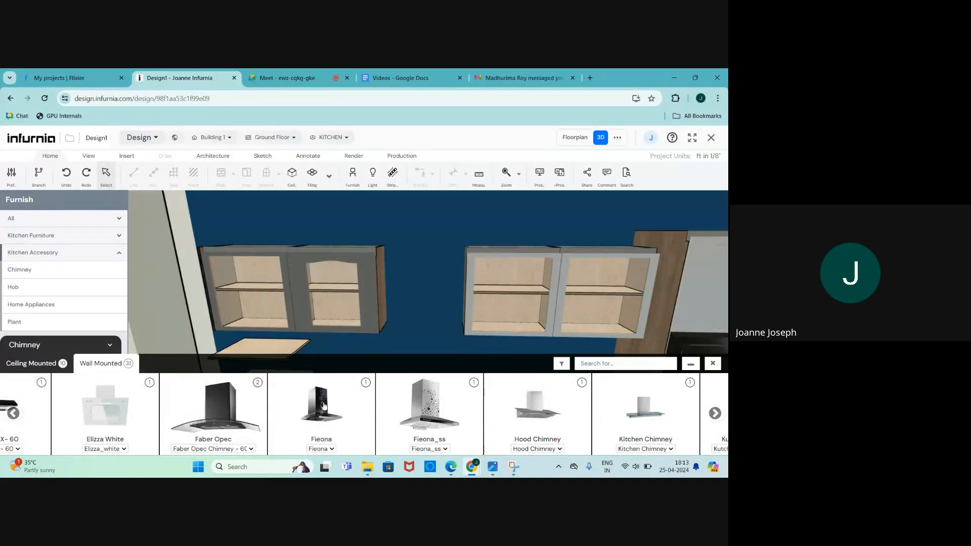
Step: Place the Fieona chimney above the hob between the wall cabinets, with its top level with theirs, and clear the selection
click(323, 406)
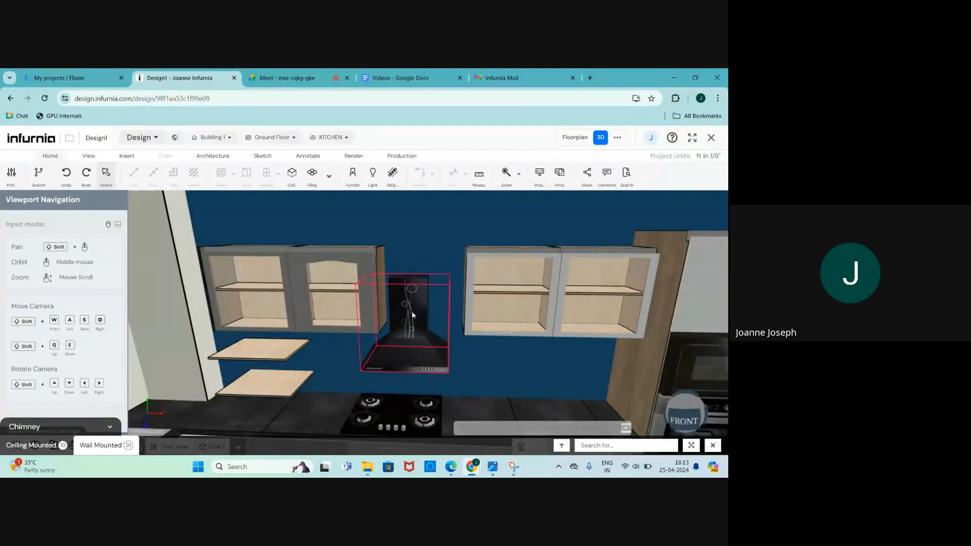
click(424, 284)
click(424, 283)
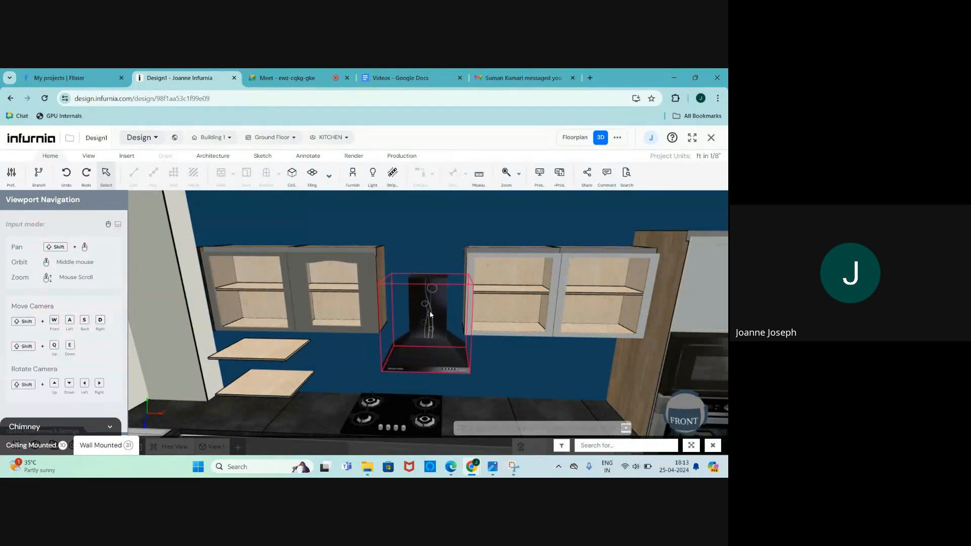
click(425, 286)
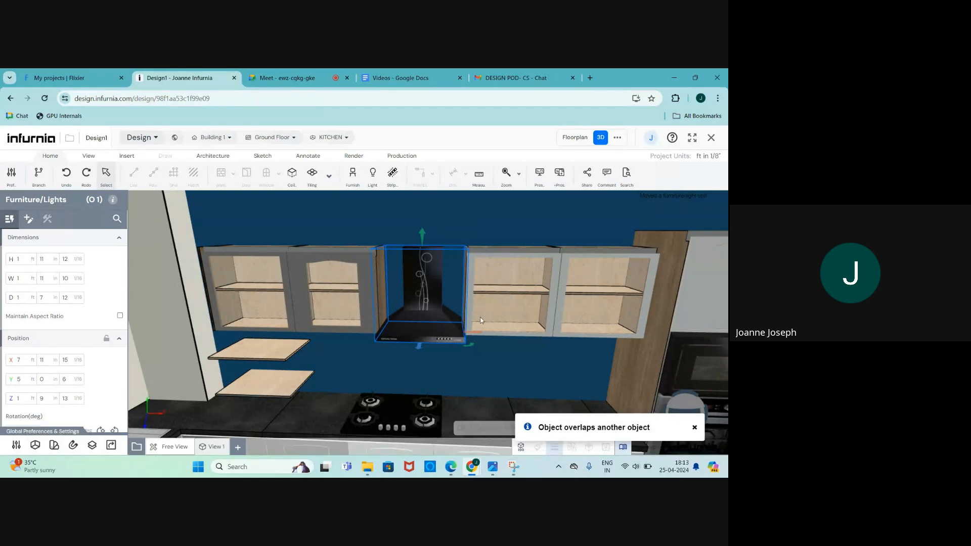
drag(482, 321, 414, 267)
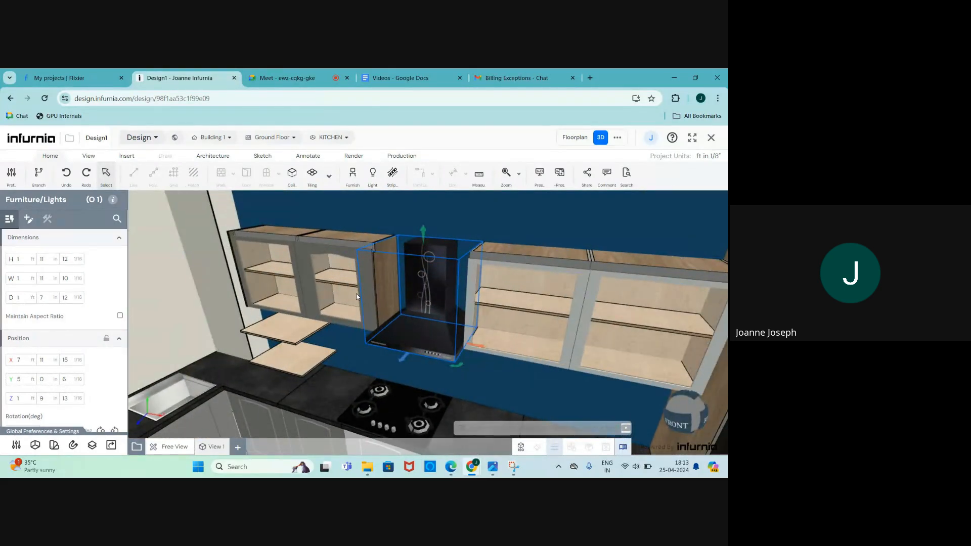
scroll(365, 285, up, 3)
key(Escape)
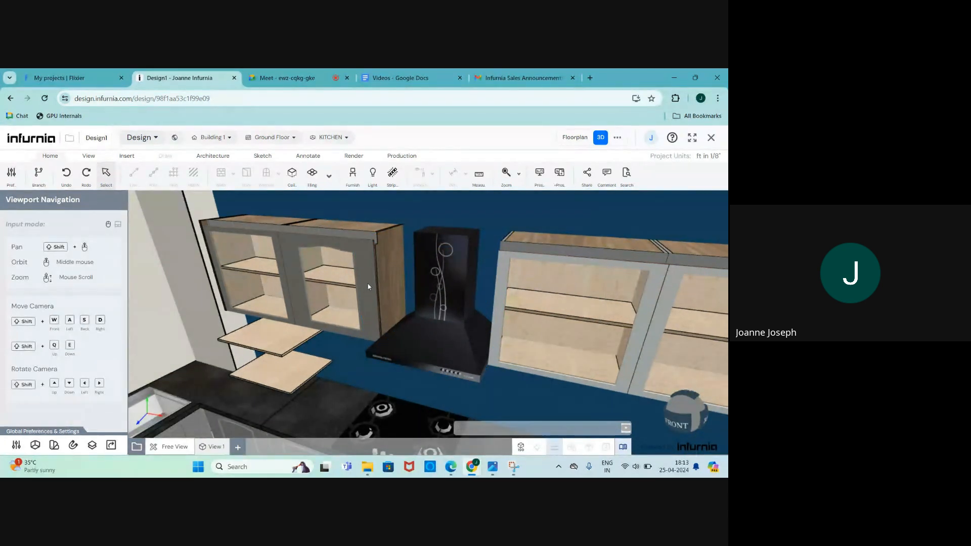
Step: Insert a Wall Unit vertical custom panel from the furnishing inventory on the wall at the chimney
click(353, 174)
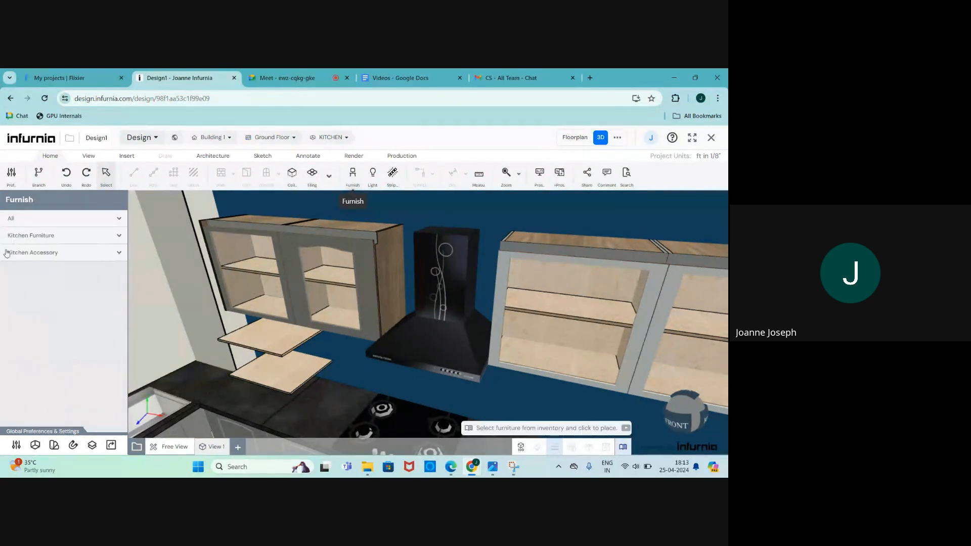
click(12, 220)
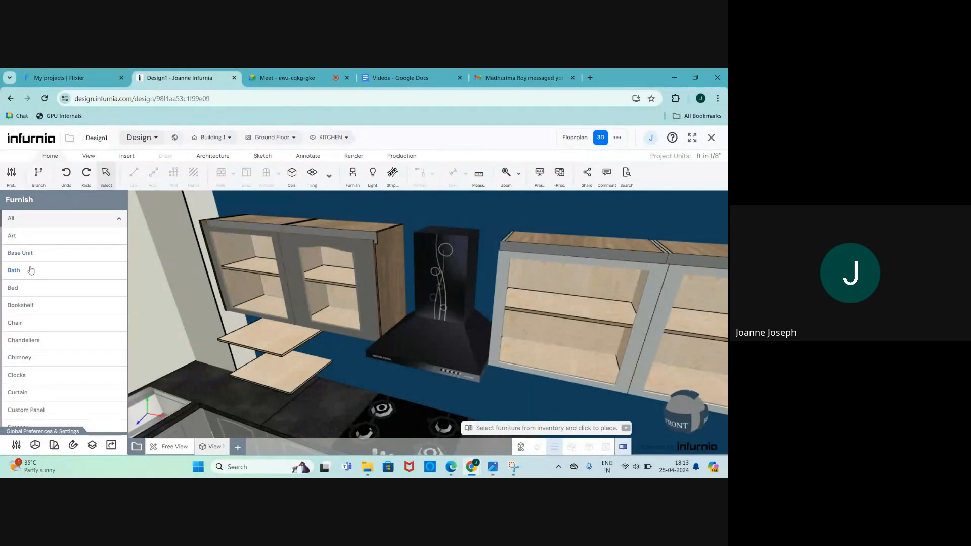
scroll(59, 324, down, 1)
scroll(50, 349, down, 1)
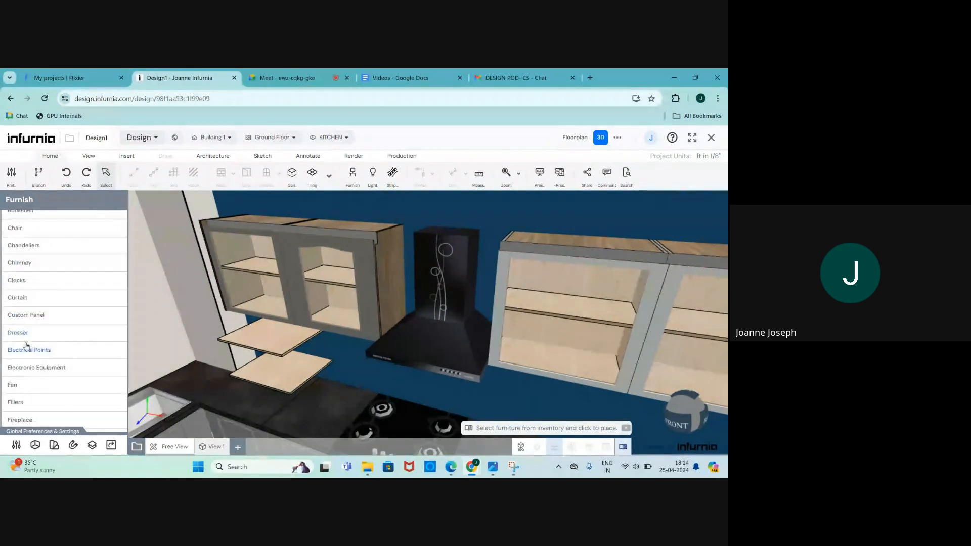
click(21, 316)
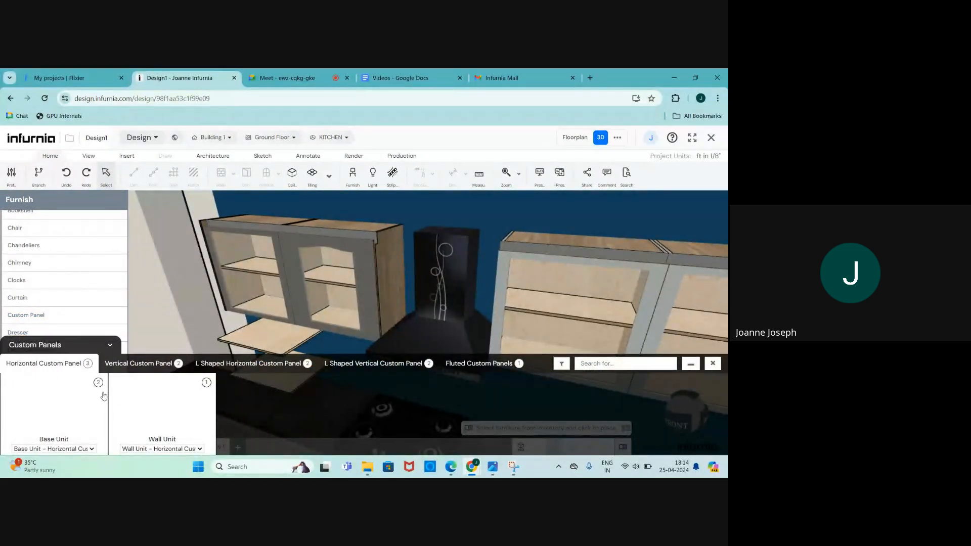
click(124, 370)
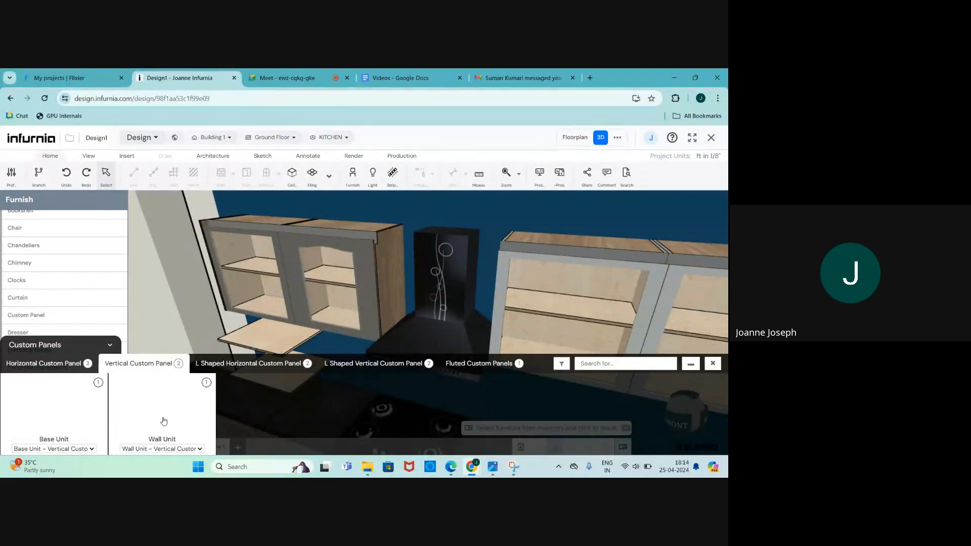
click(163, 421)
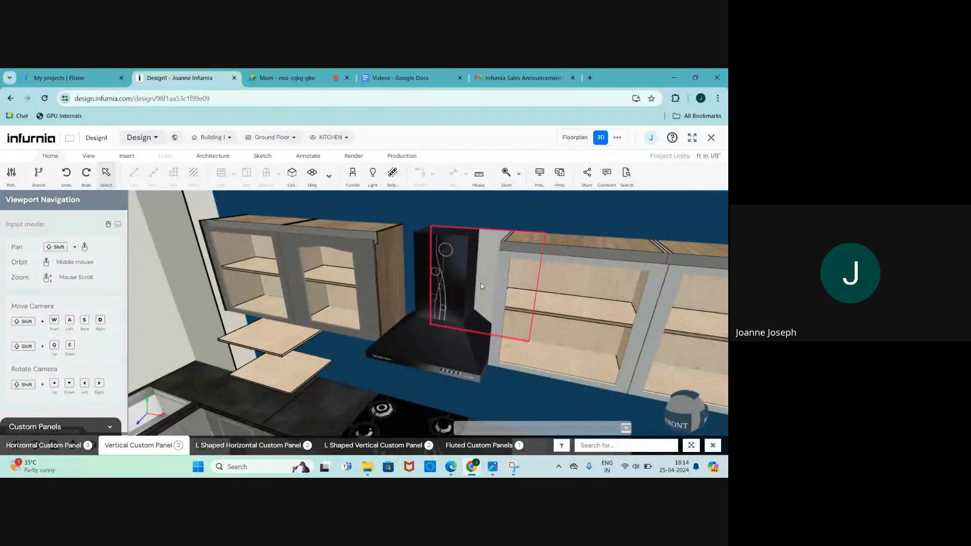
click(471, 288)
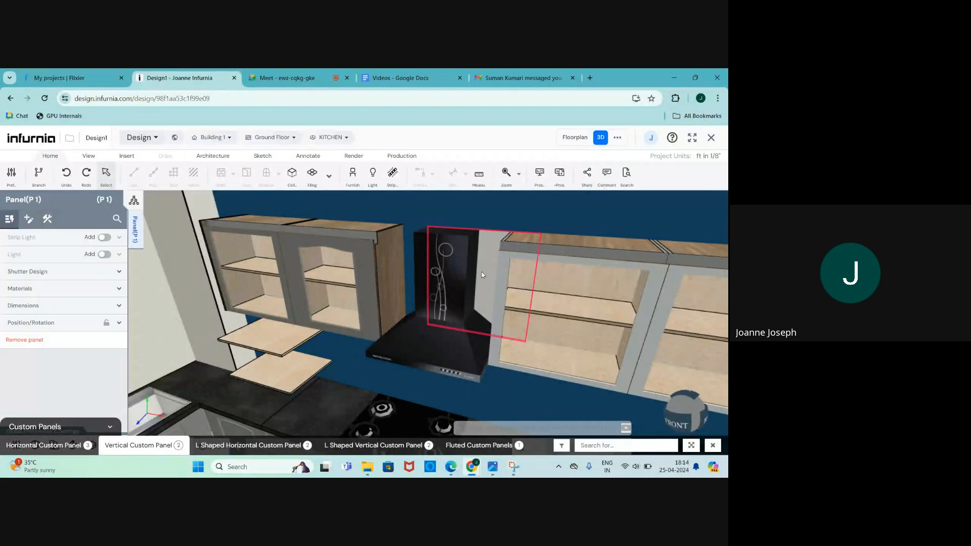
Step: Move the vertical panel in the floor plan to the front of the gap between the wall cabinets, covering the chimney, and return to 3D
click(575, 137)
scroll(371, 328, down, 5)
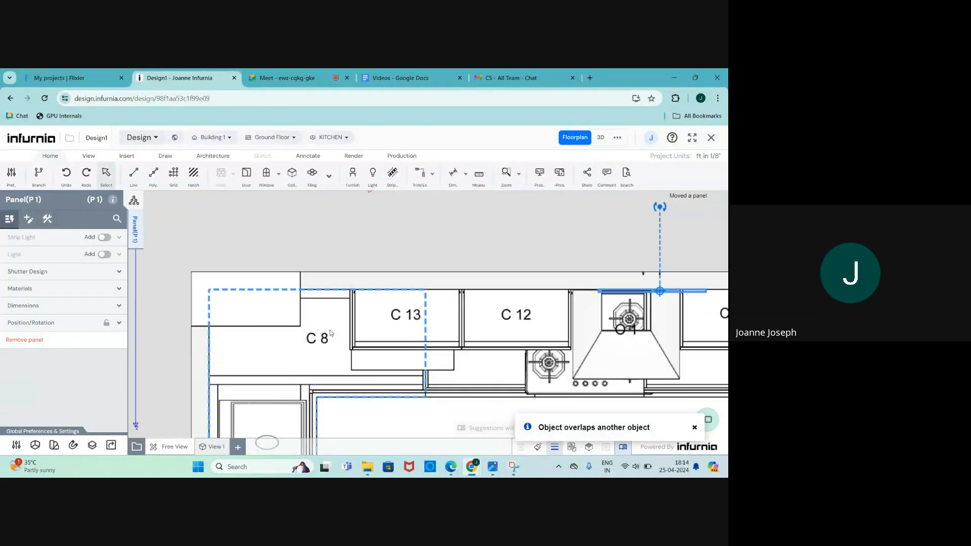
scroll(531, 344, up, 7)
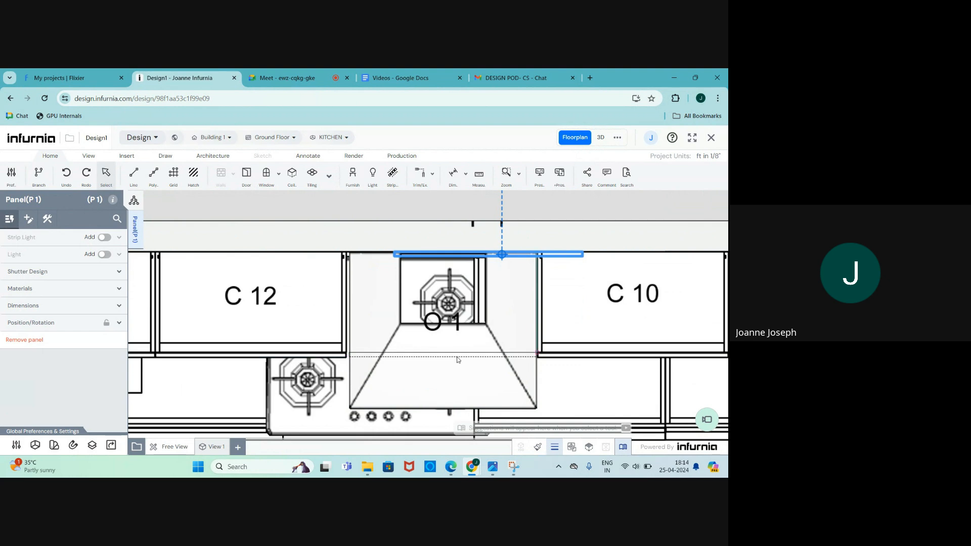
click(600, 137)
scroll(429, 278, down, 3)
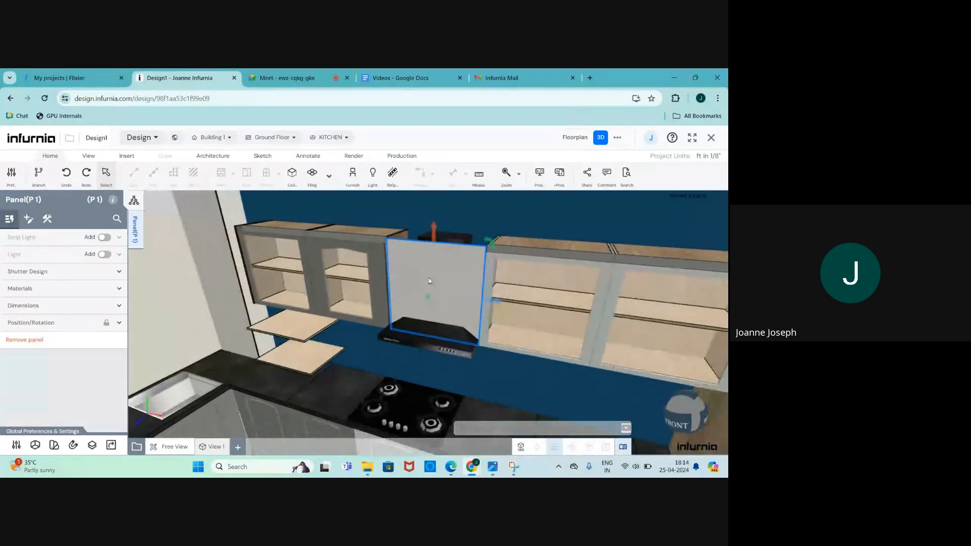
scroll(419, 357, up, 4)
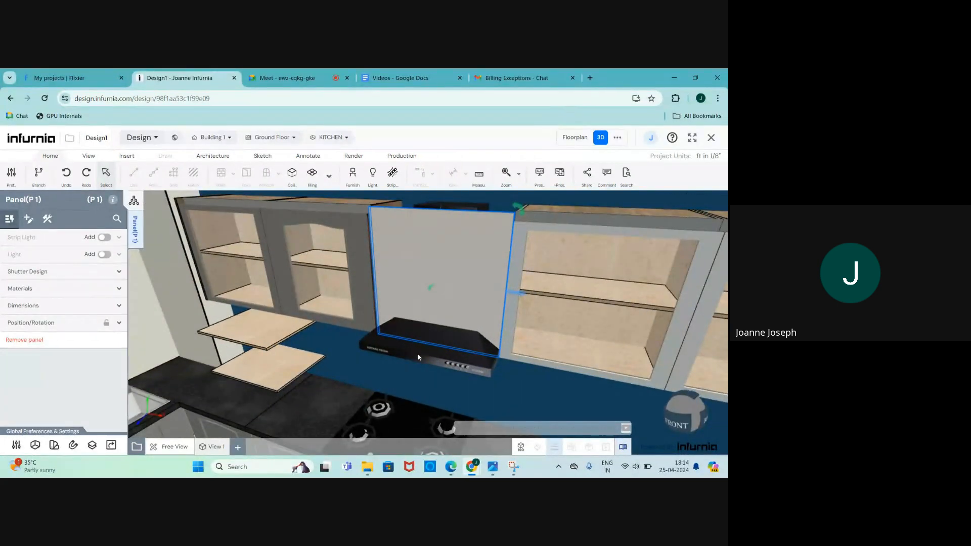
Step: Set the chimney's depth to 0 ft 7 12/16 in so it sits behind the panel
click(417, 356)
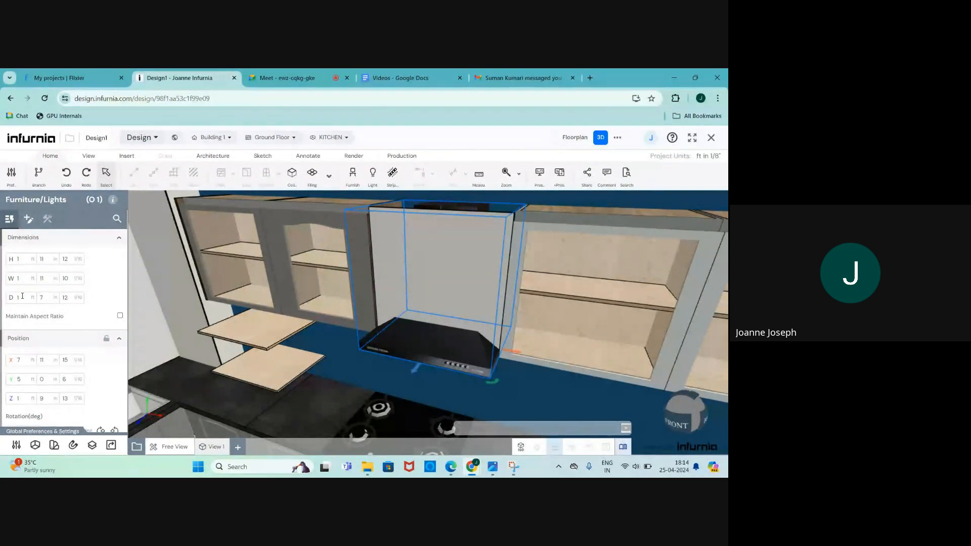
click(9, 299)
key(Return)
drag(420, 292, 439, 272)
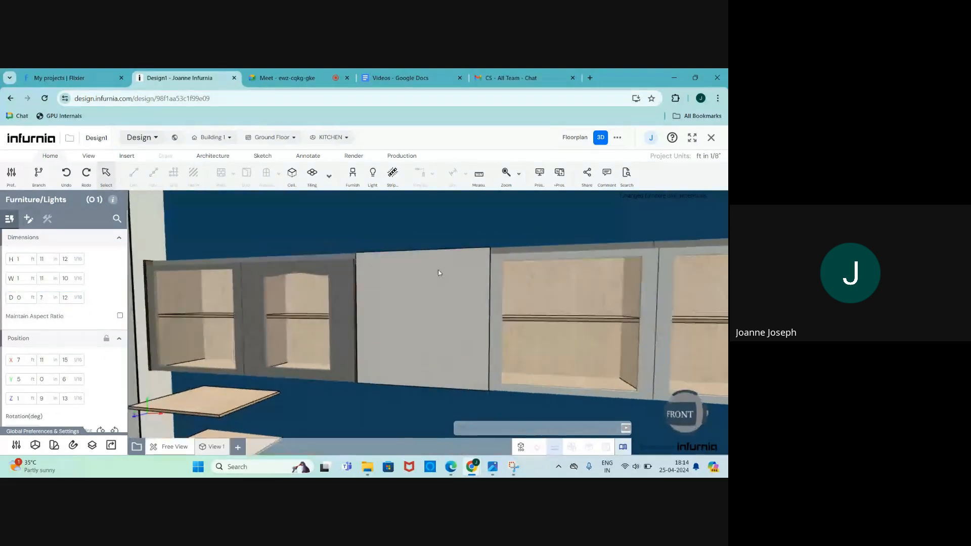
Step: Lower the chimney to a Y position of about 4 ft 8 1/16 in so its hood projects below the panel, and deselect it
scroll(439, 262, down, 5)
scroll(439, 262, up, 5)
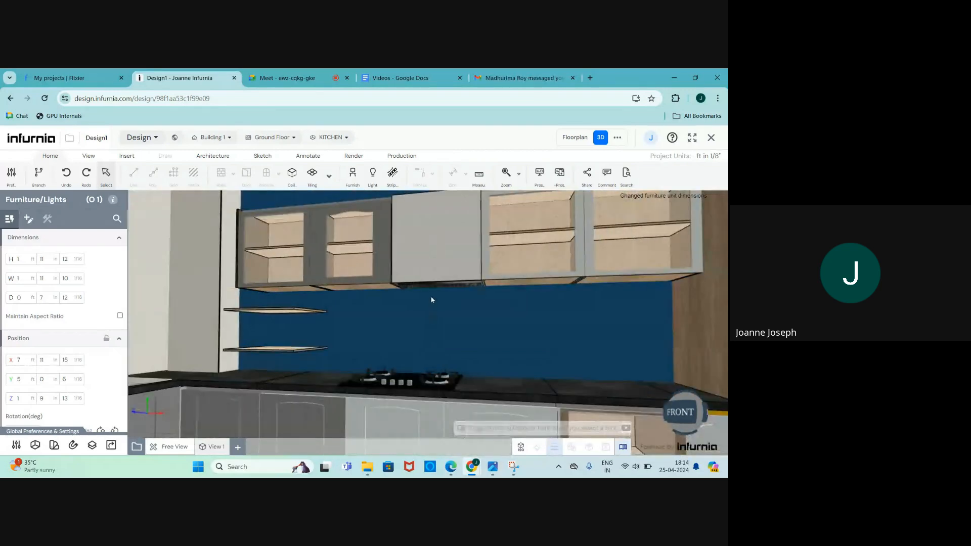
scroll(438, 306, down, 5)
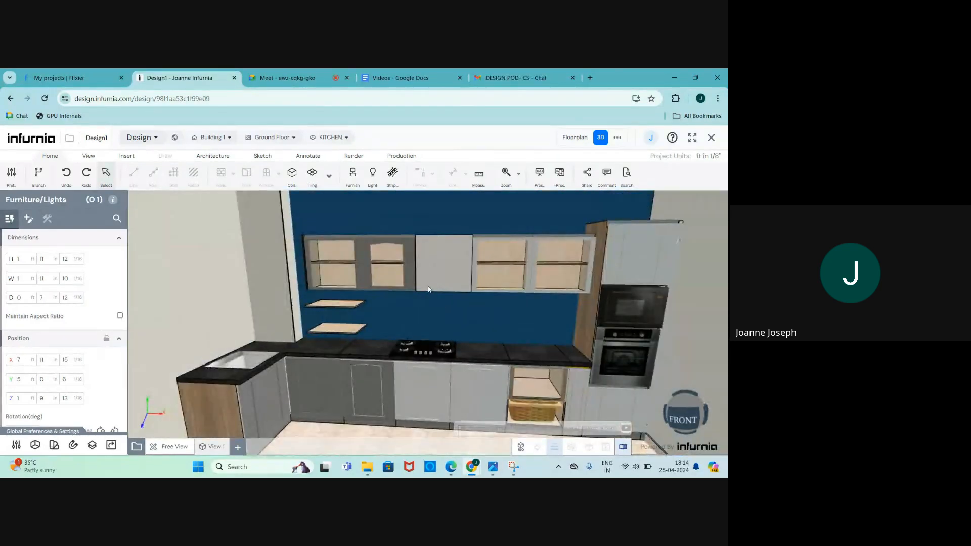
drag(428, 290, 426, 297)
scroll(335, 345, down, 5)
scroll(366, 241, up, 7)
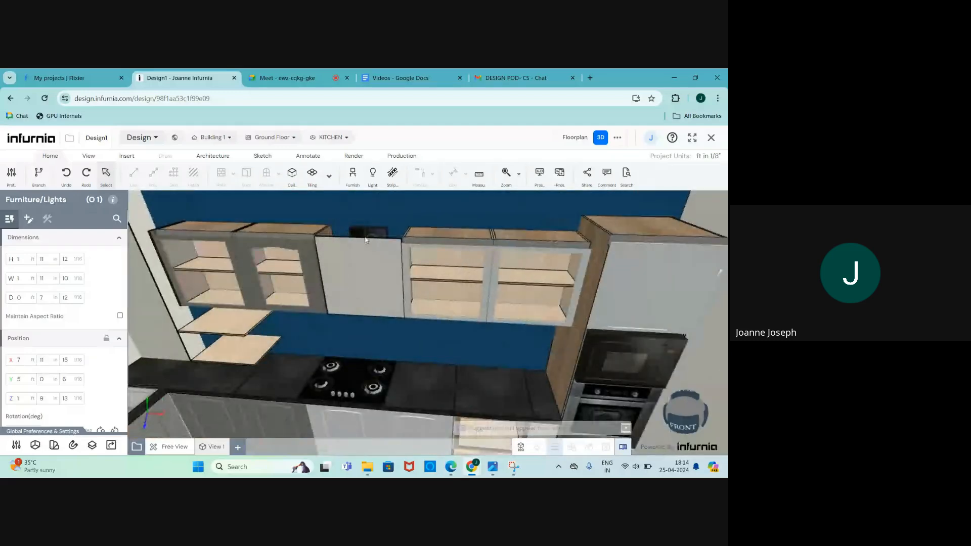
click(363, 283)
scroll(362, 297, up, 3)
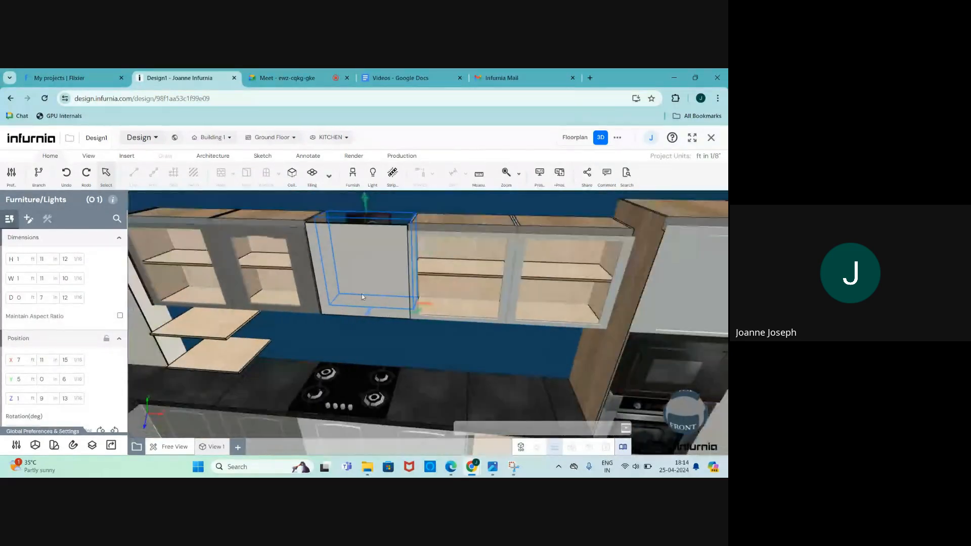
scroll(362, 297, down, 2)
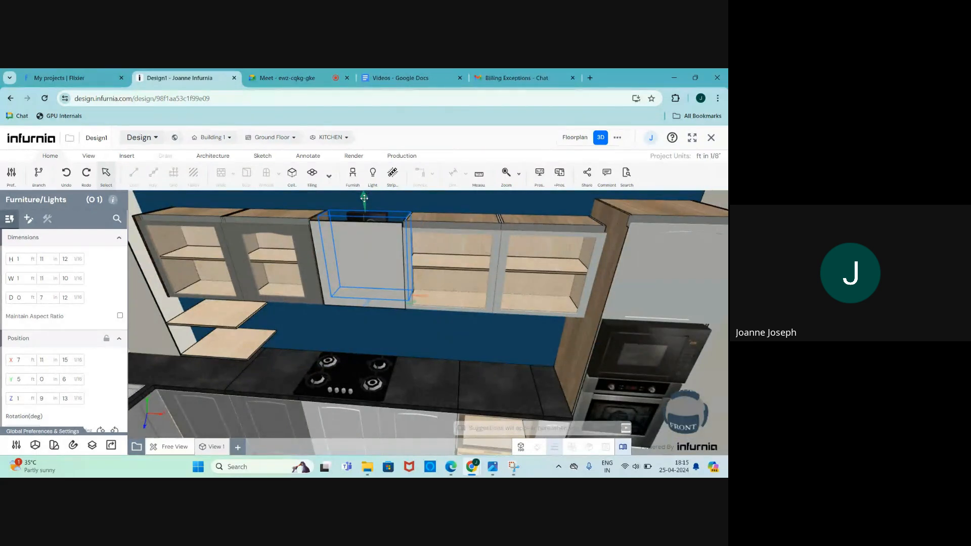
drag(364, 198, 363, 217)
middle_drag(363, 296, 361, 269)
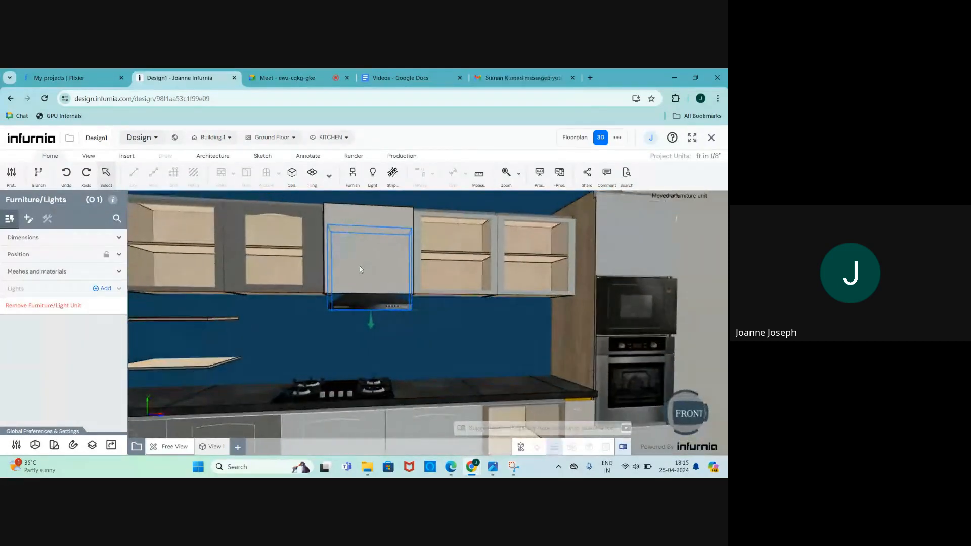
key(Escape)
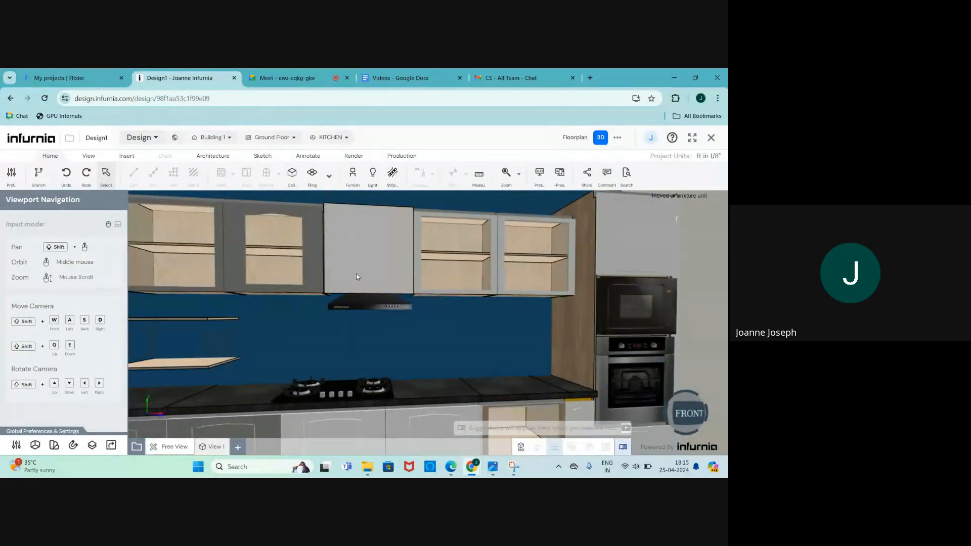
Step: Raise the chimney slightly to a Y position of about 4 ft 9 14/16 in and reselect it
click(368, 301)
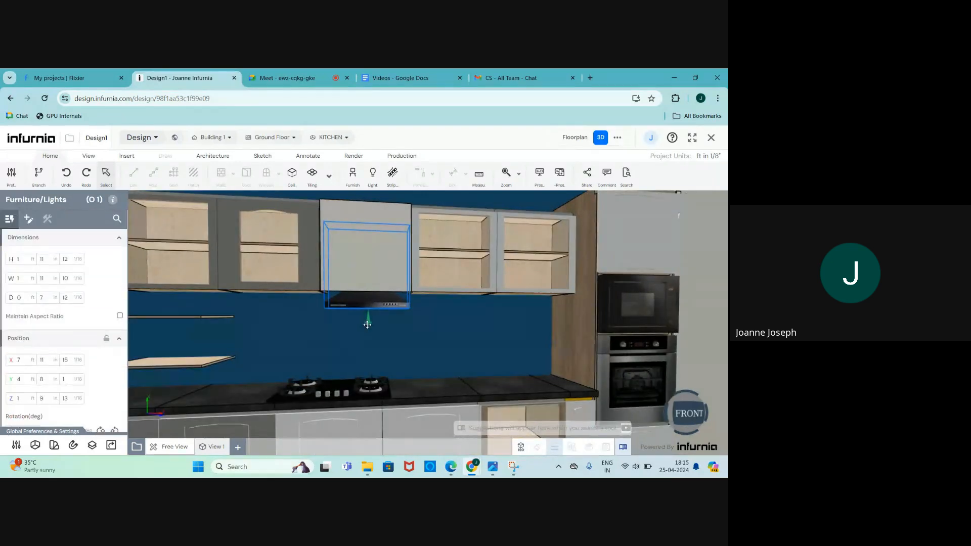
drag(368, 325, 366, 317)
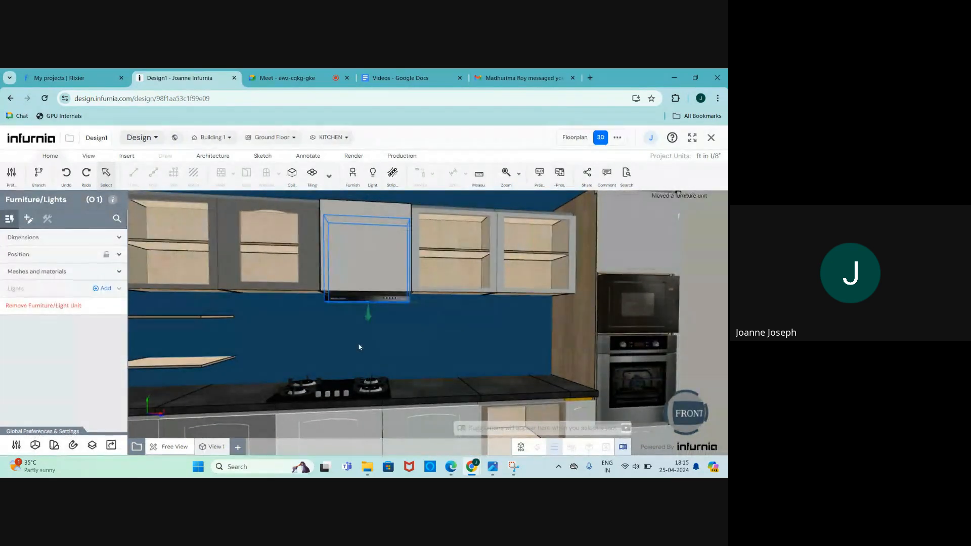
key(Escape)
click(352, 300)
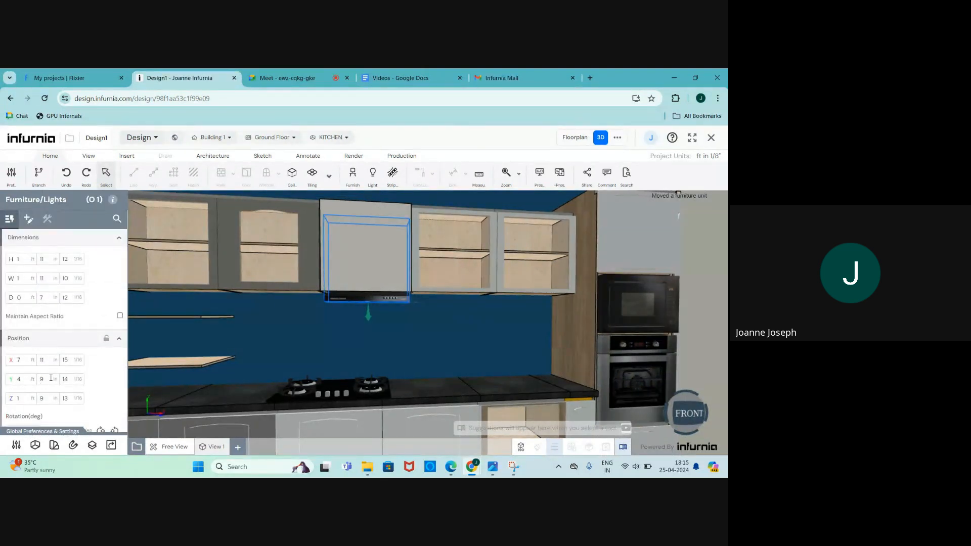
Step: Deselect the chimney and examine the whole kitchen wall, checking how the panel and chimney sit among the wall cabinets
key(Escape)
scroll(375, 333, down, 3)
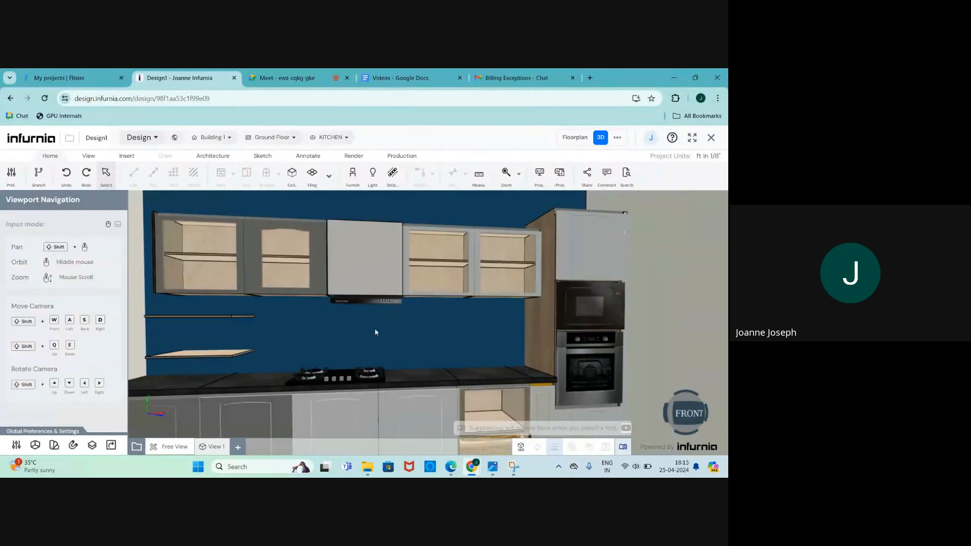
scroll(398, 354, down, 3)
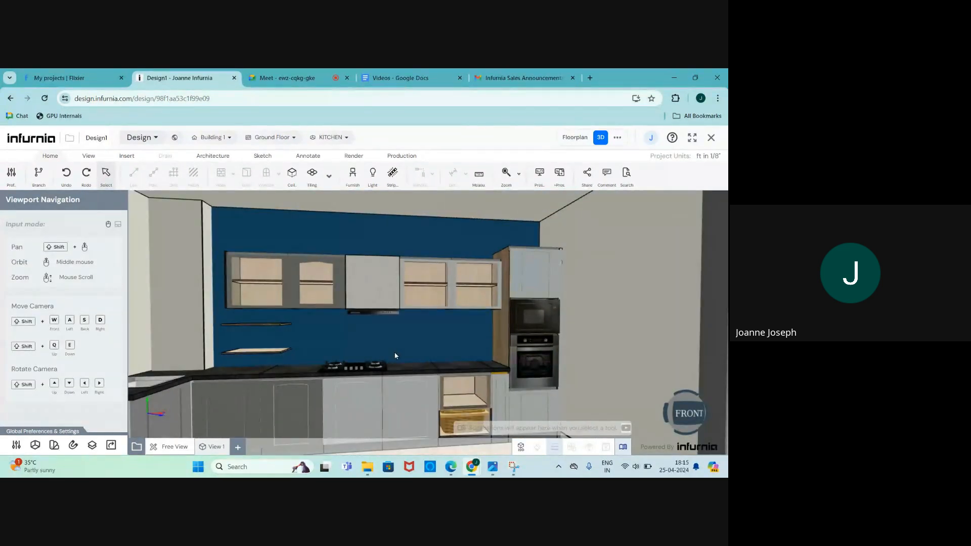
scroll(415, 335, down, 4)
middle_drag(411, 323, 387, 342)
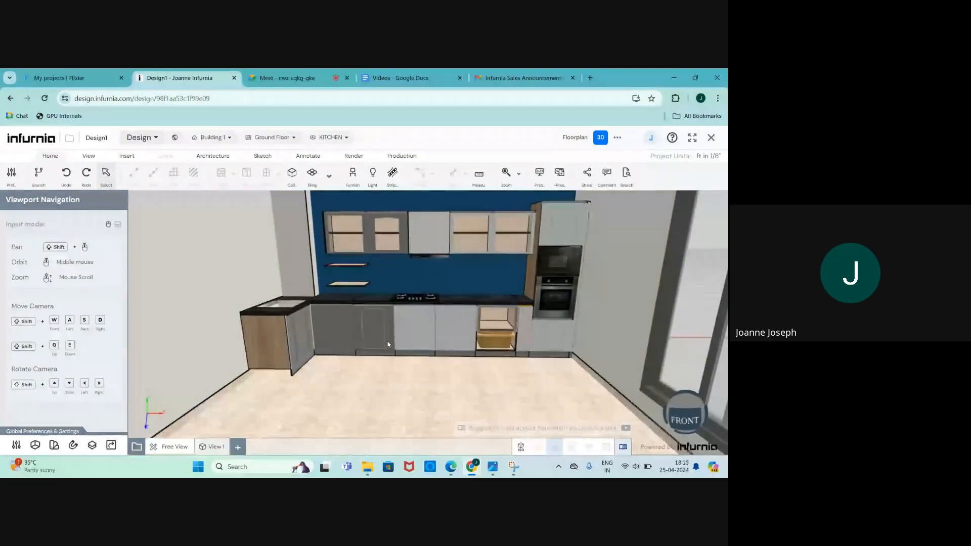
scroll(381, 348, down, 3)
scroll(379, 349, up, 5)
scroll(311, 386, down, 1)
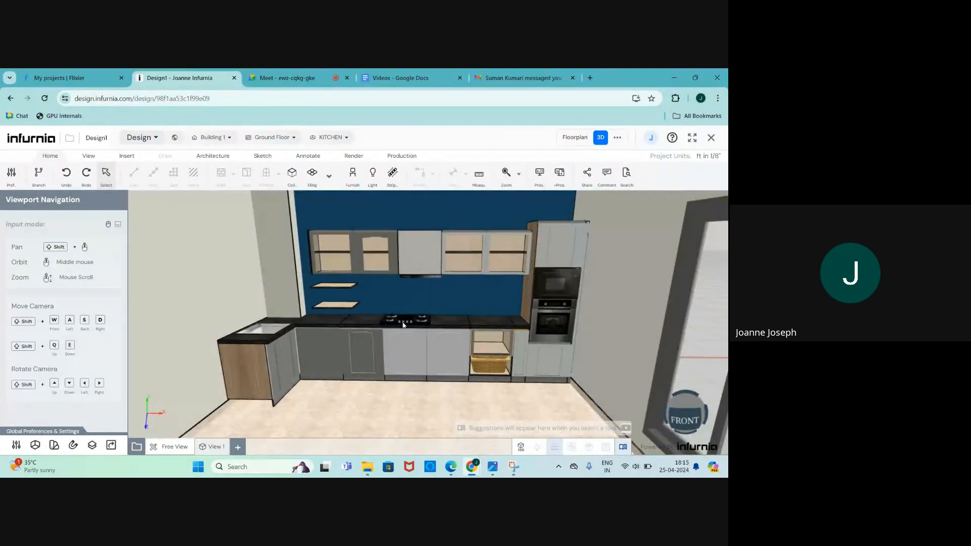
scroll(403, 326, up, 2)
scroll(325, 373, down, 2)
scroll(393, 276, up, 1)
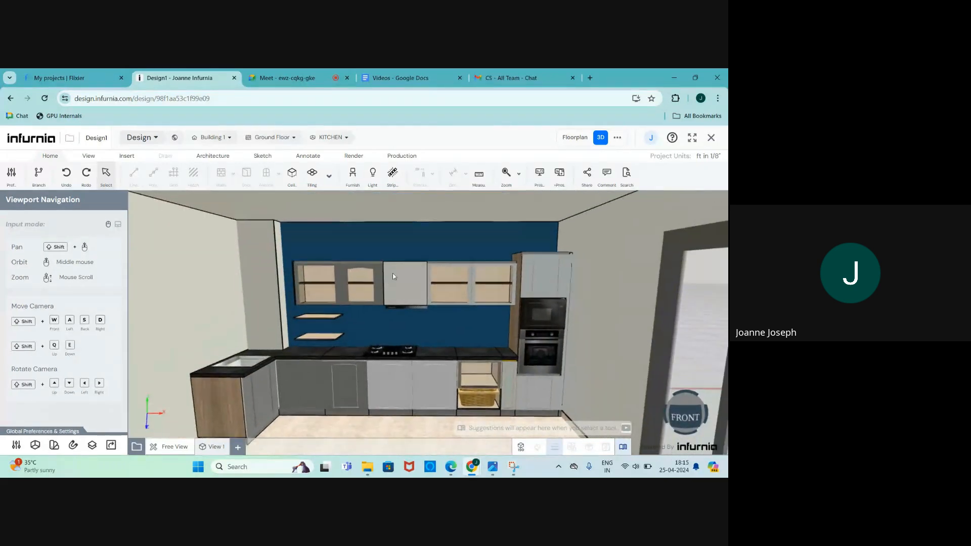
scroll(397, 335, up, 2)
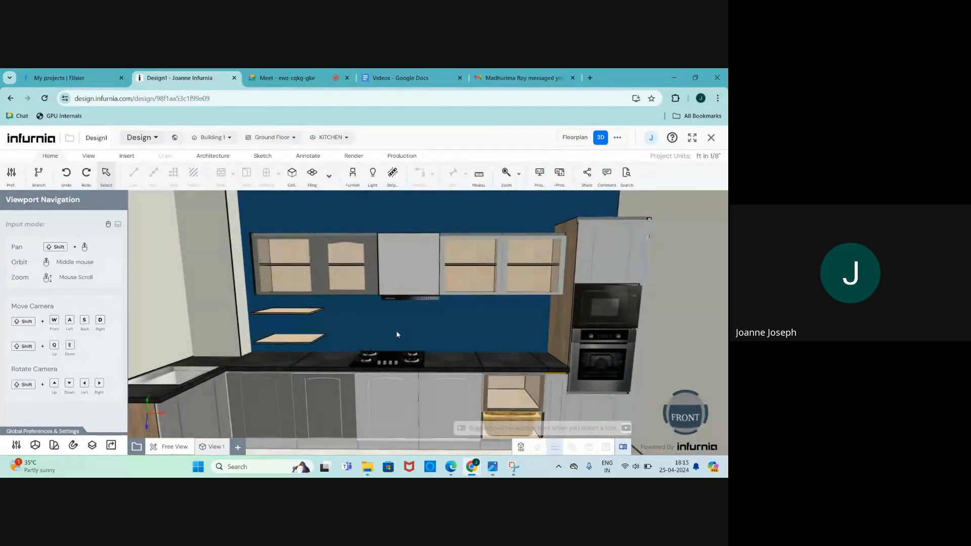
scroll(408, 332, down, 2)
scroll(412, 330, up, 2)
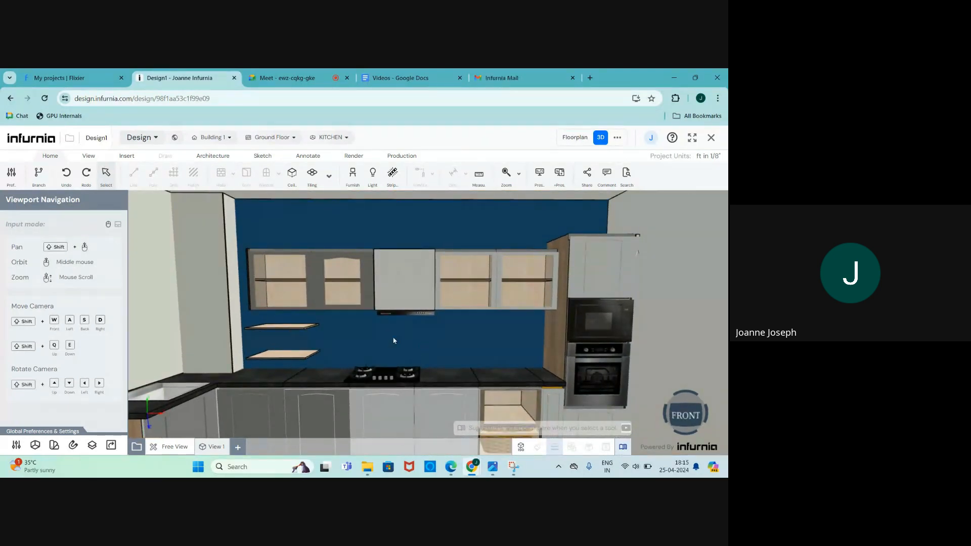
Step: Inspect the blue back wall's cabinet outlines in the Tiling and Cutting Tool, and return to the 3D view
click(408, 357)
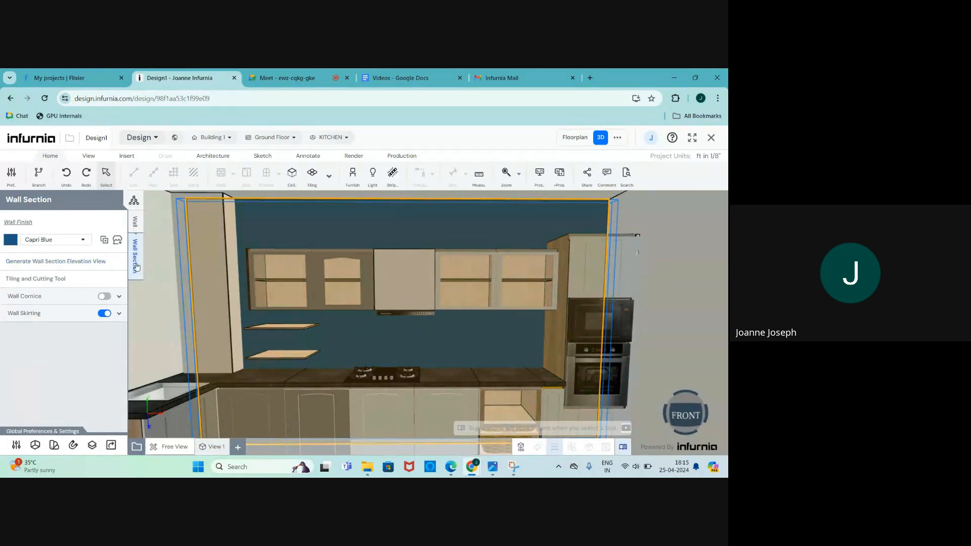
click(36, 281)
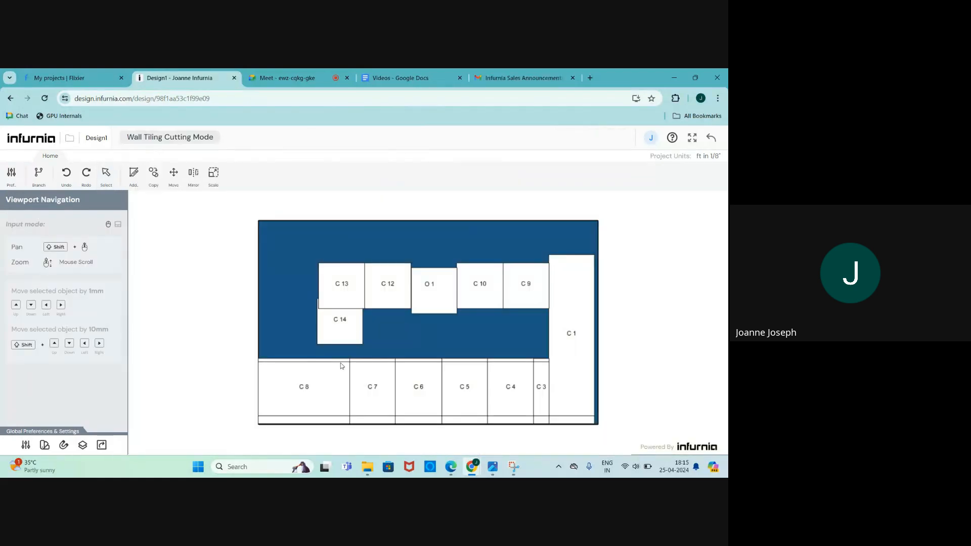
scroll(341, 365, up, 1)
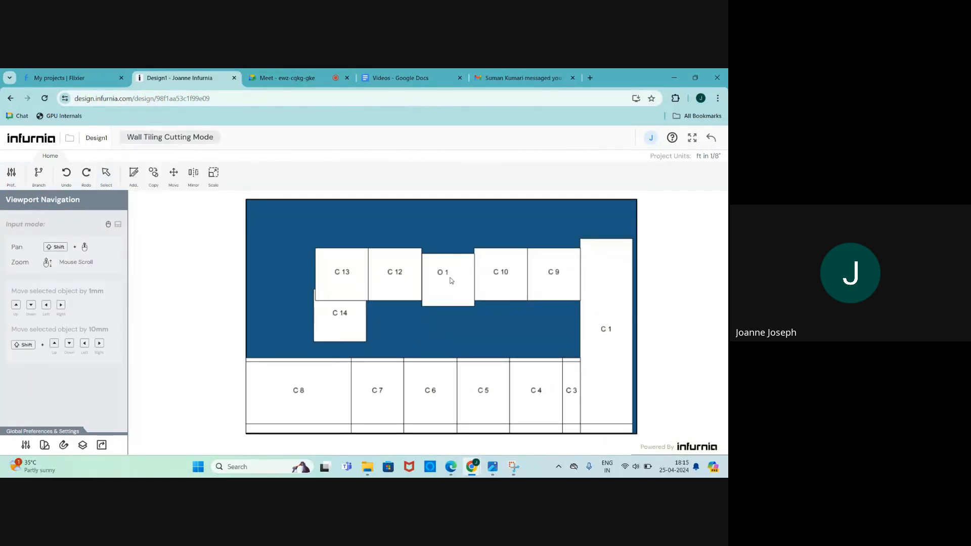
scroll(393, 330, up, 2)
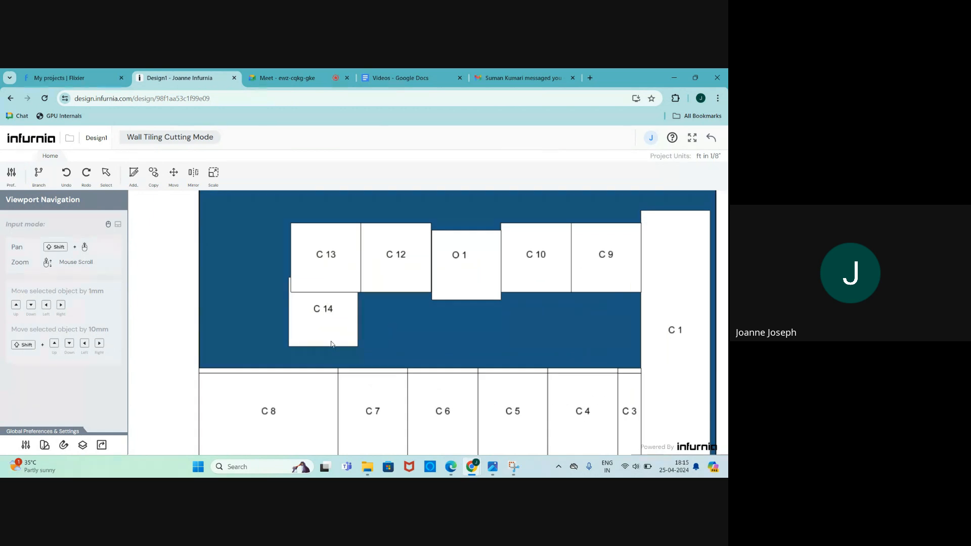
scroll(331, 344, down, 1)
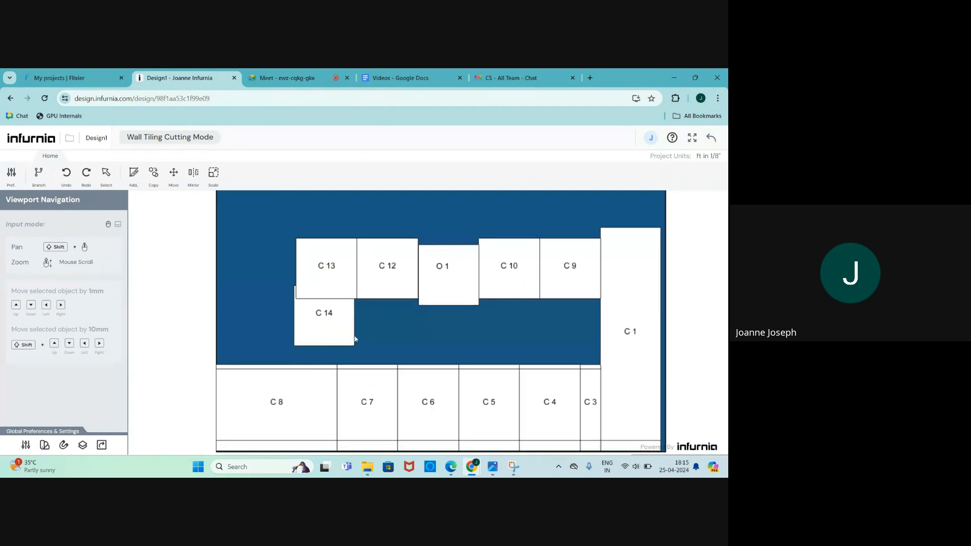
scroll(354, 348, up, 2)
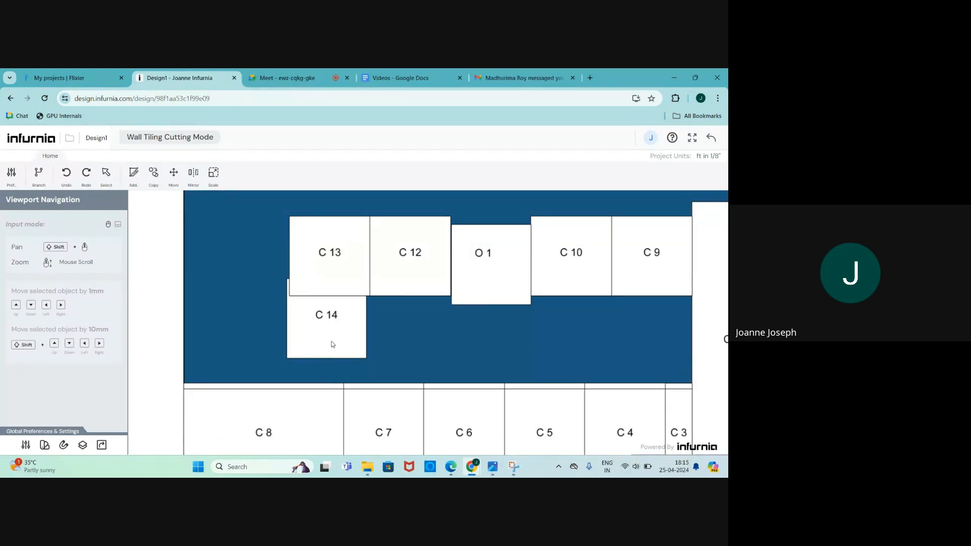
scroll(277, 350, down, 2)
scroll(449, 314, up, 1)
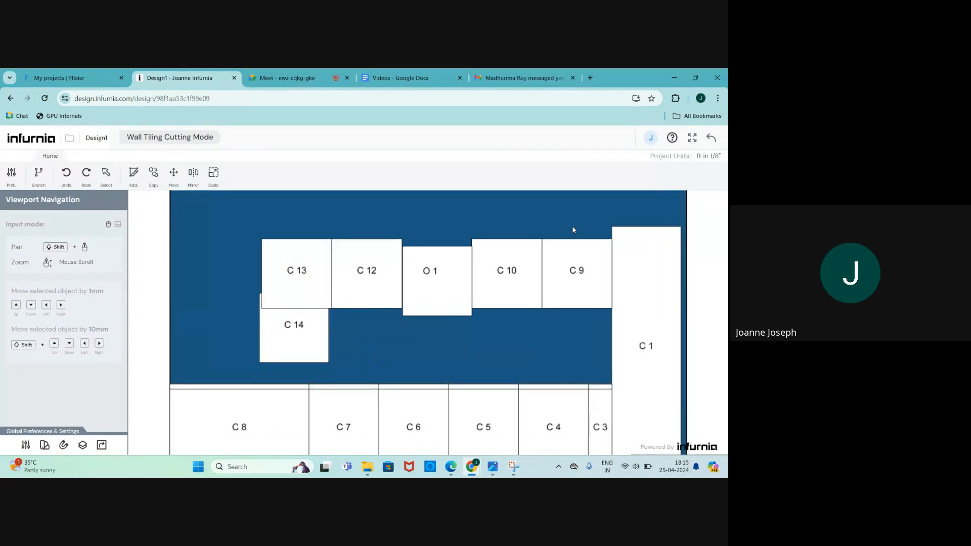
click(710, 139)
scroll(410, 267, up, 4)
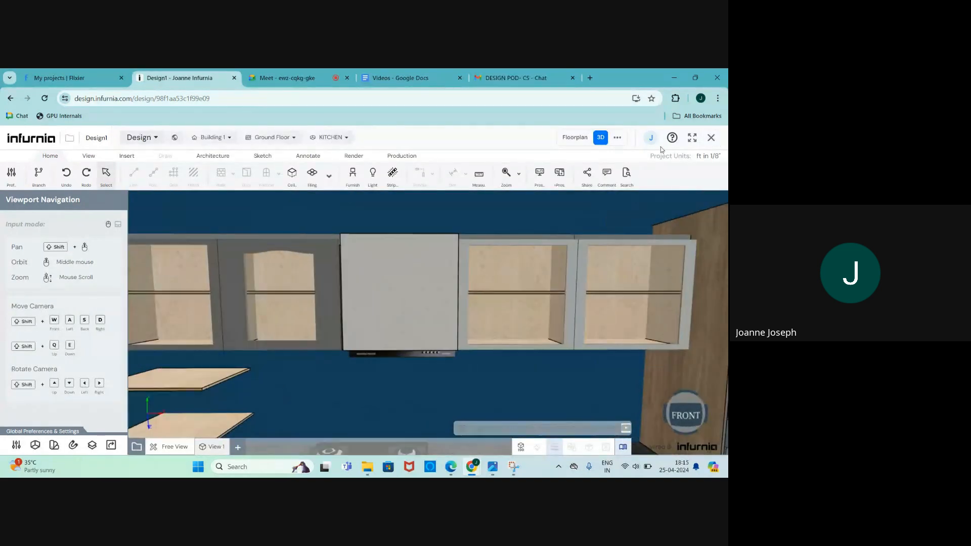
Step: Open the blue back wall's section in the Tiling and Cutting Tool
click(455, 388)
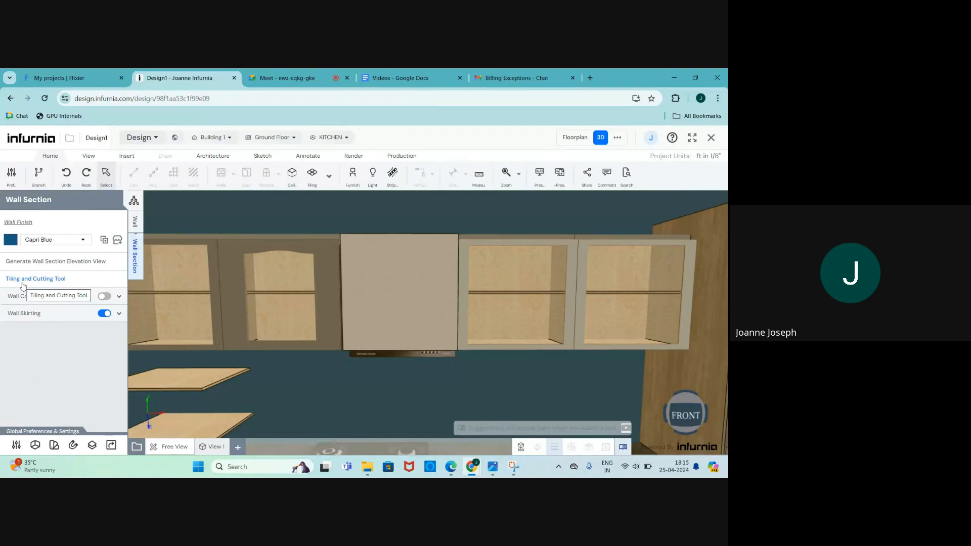
click(23, 283)
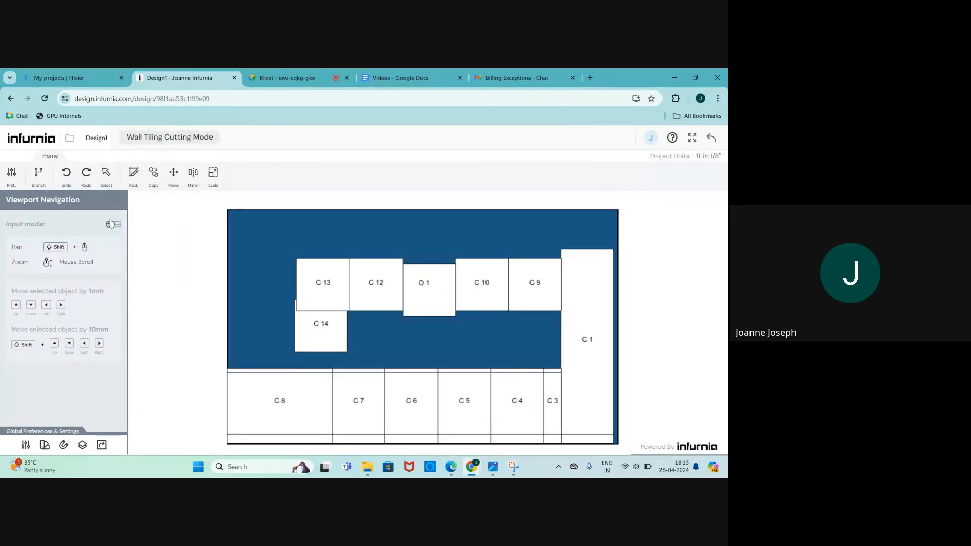
scroll(497, 320, up, 1)
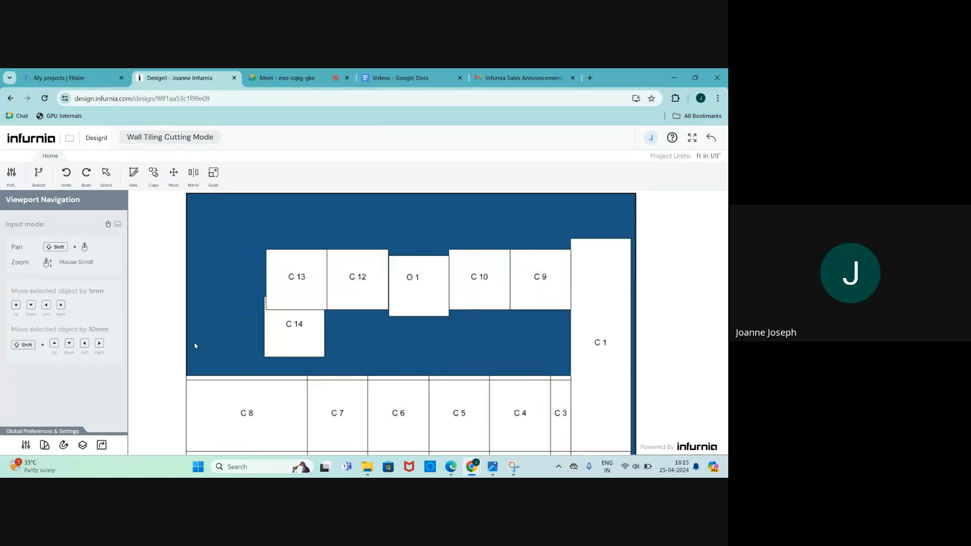
Step: Add a rectangular shape about 12 ft 8 in by 2 ft 2 in on the backsplash between the wall and base cabinets, ending at C 1
click(133, 185)
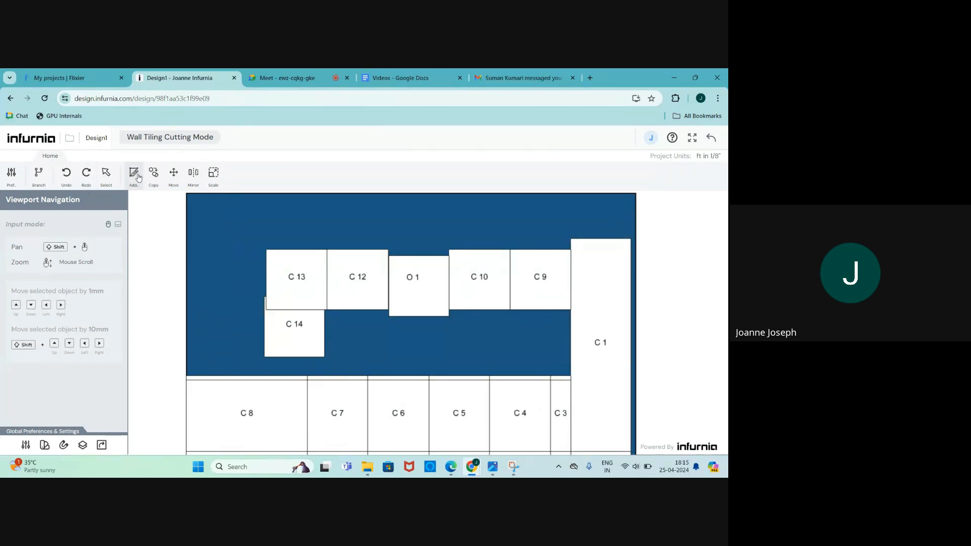
click(261, 176)
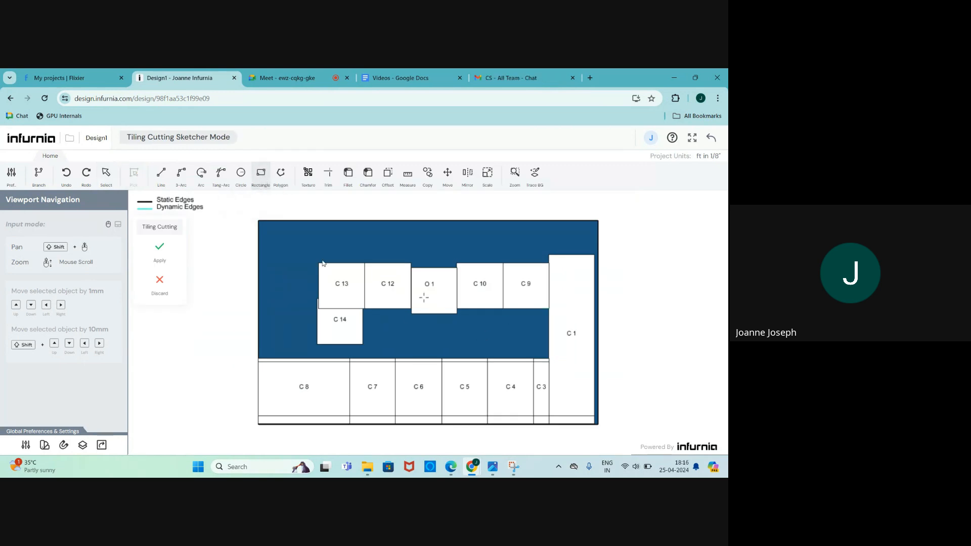
scroll(537, 333, up, 4)
scroll(559, 299, down, 5)
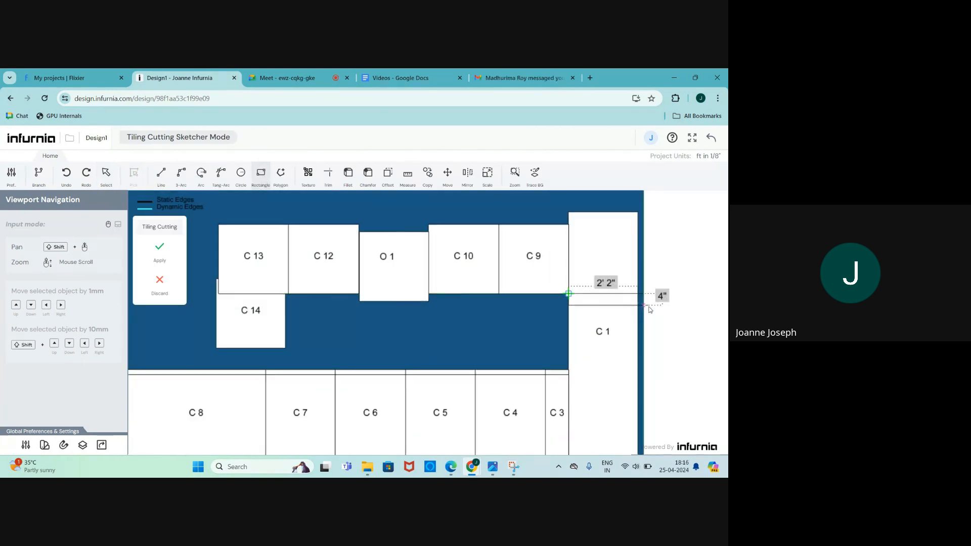
scroll(346, 345, up, 4)
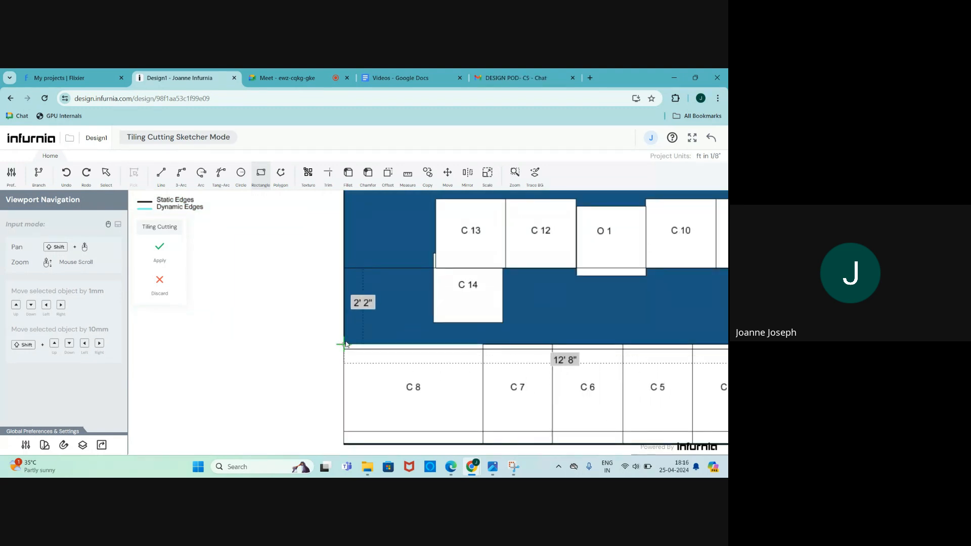
click(346, 344)
scroll(232, 363, down, 4)
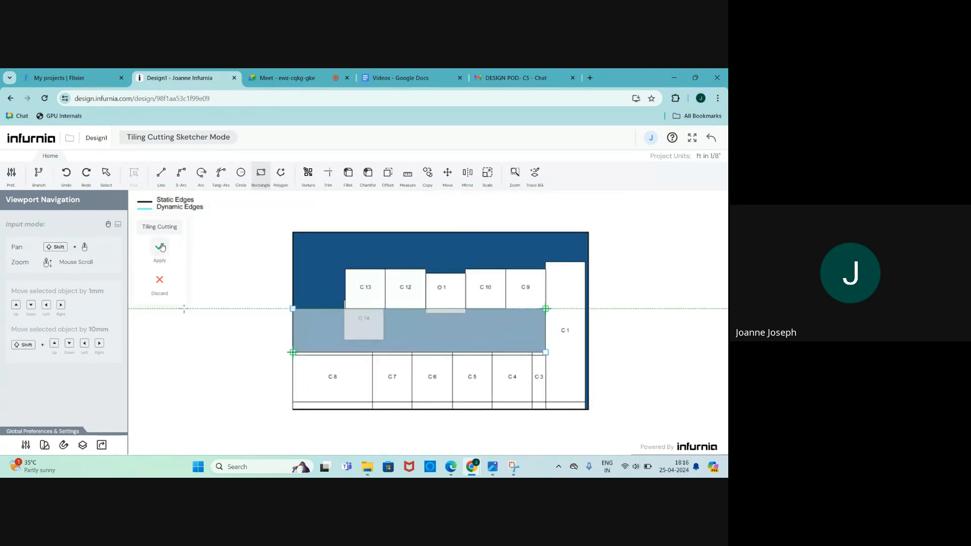
key(Return)
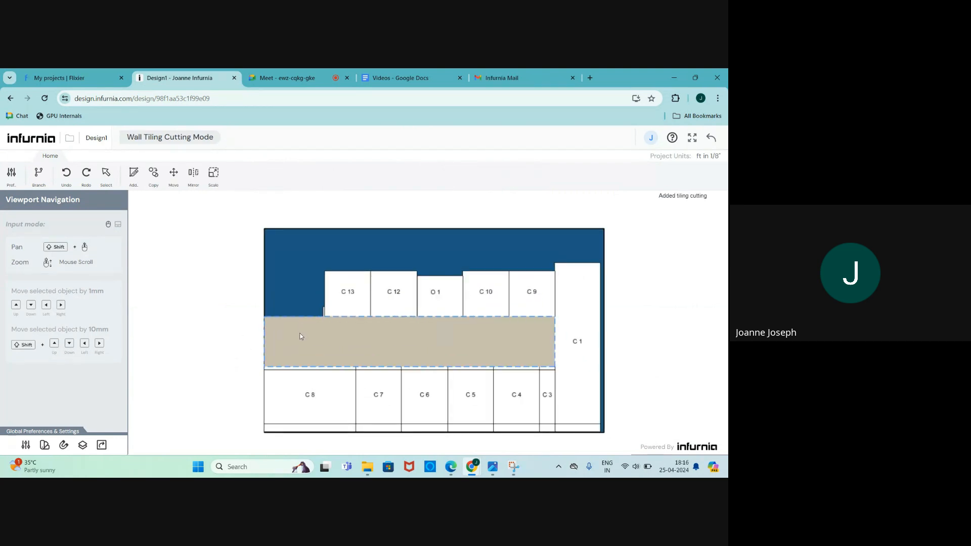
Step: Set the type of the backsplash shape to Tiling
click(296, 348)
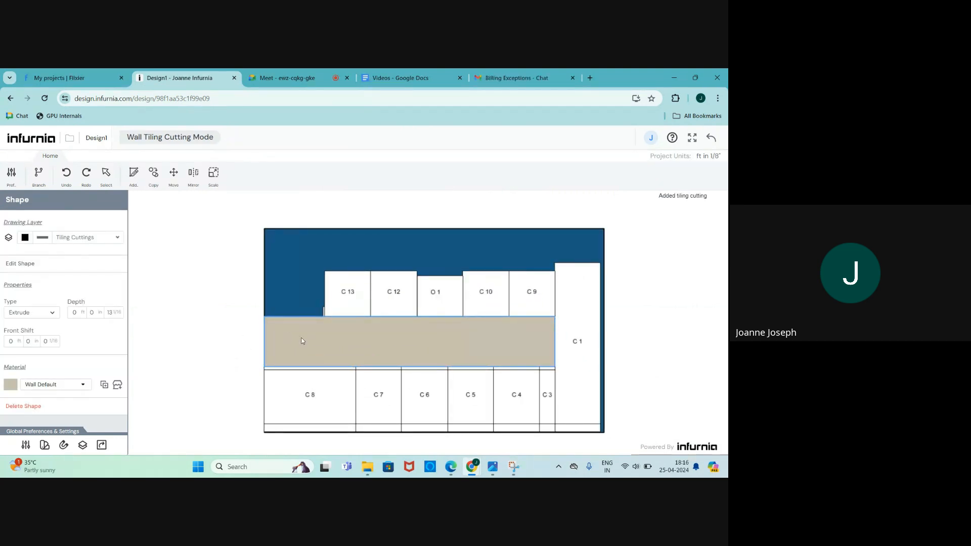
click(30, 314)
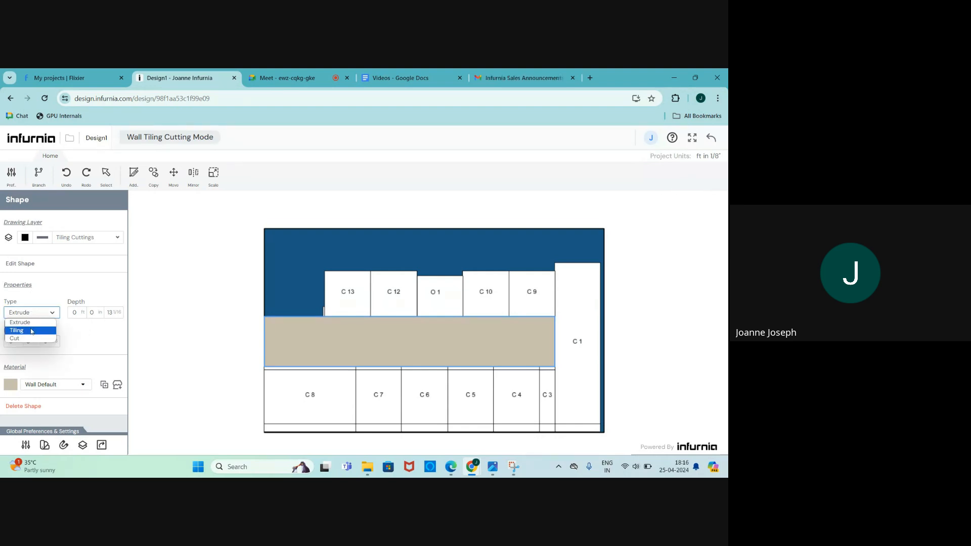
click(31, 331)
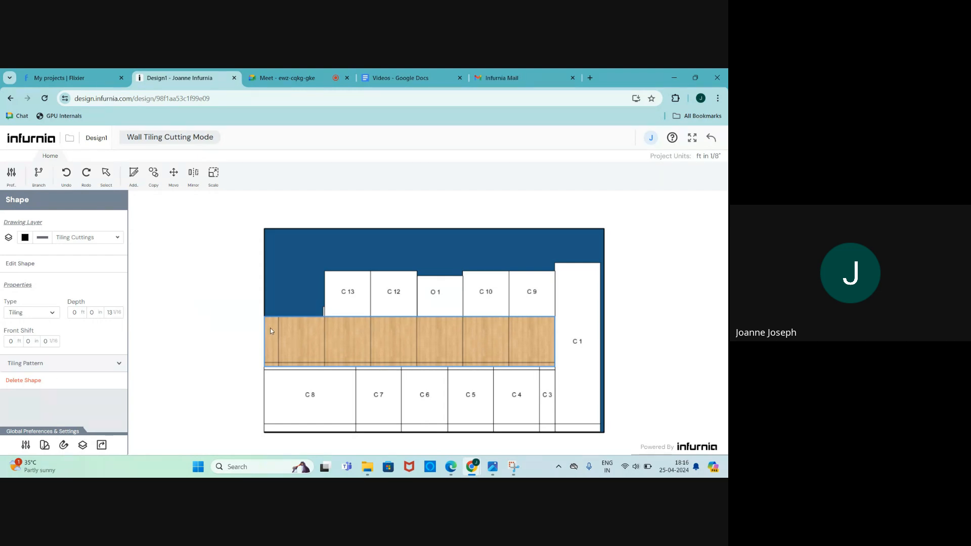
Step: Change the backsplash's tiling pattern to the diagonal herringbone layout
scroll(357, 338, up, 2)
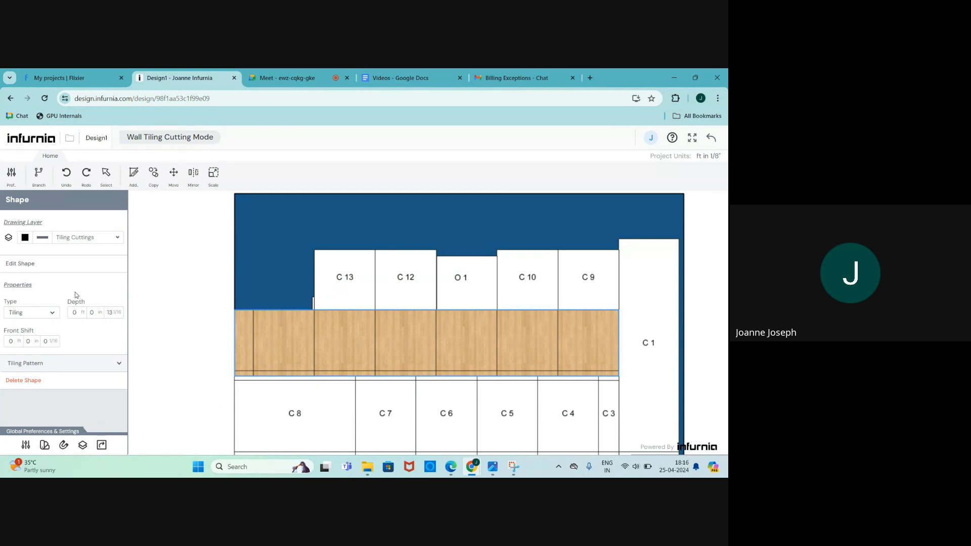
click(62, 369)
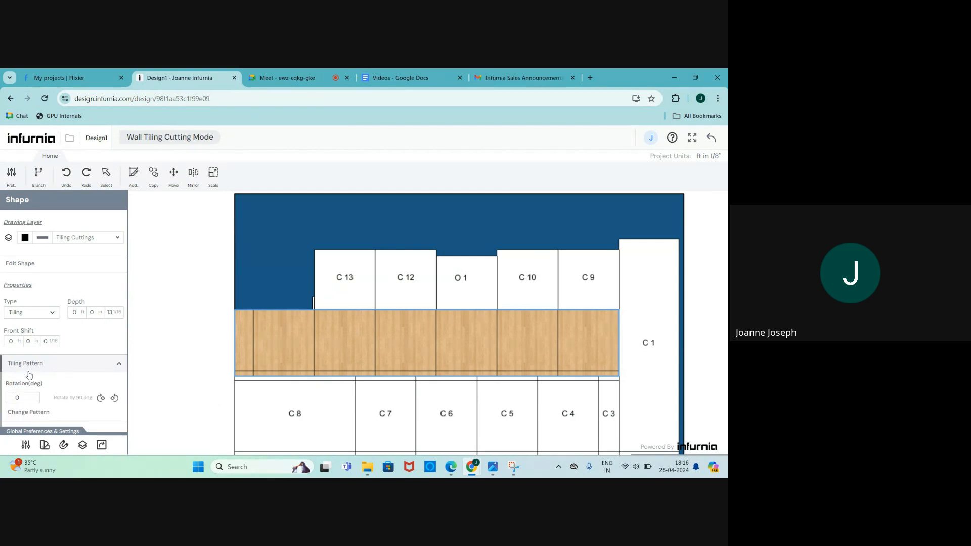
scroll(25, 359, down, 3)
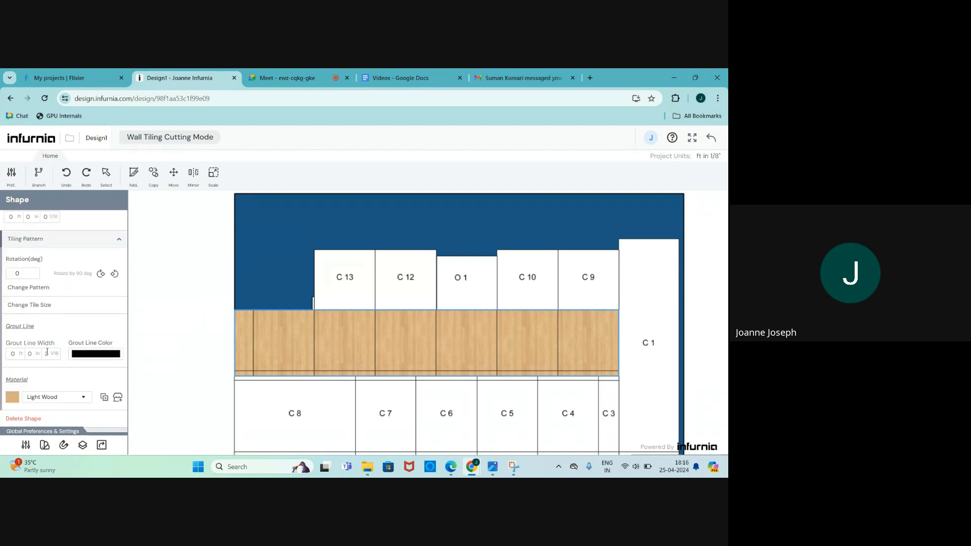
click(24, 295)
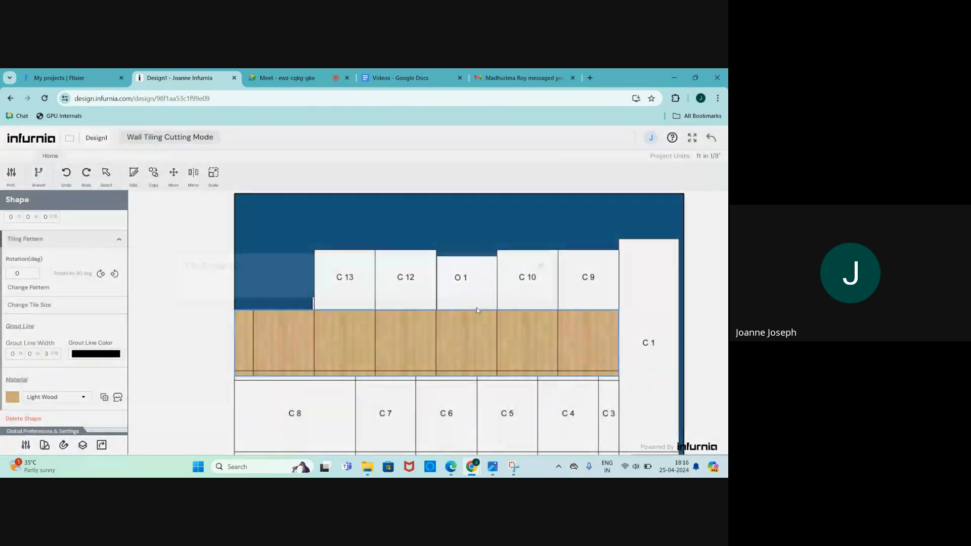
click(477, 307)
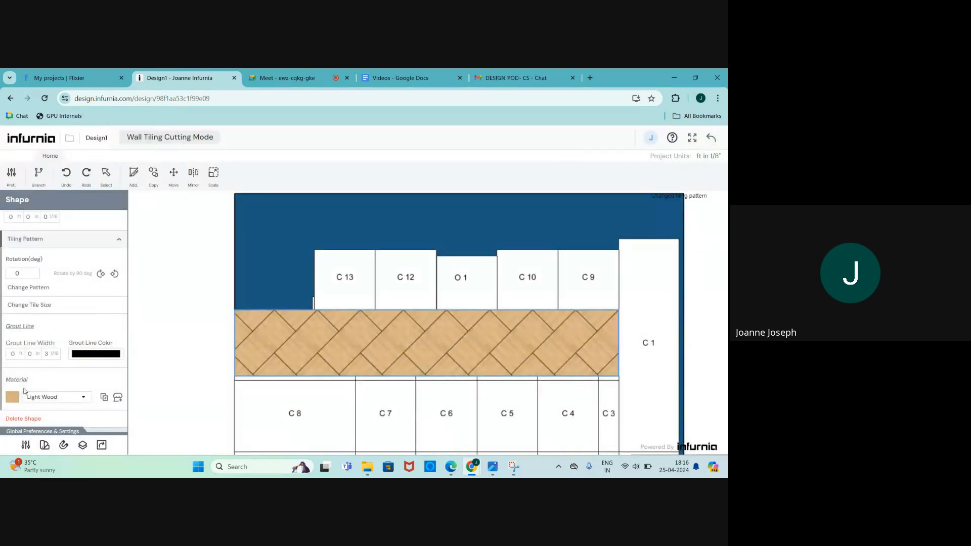
Step: Set the tile width of the backsplash's herringbone pattern to 200 mm
click(32, 305)
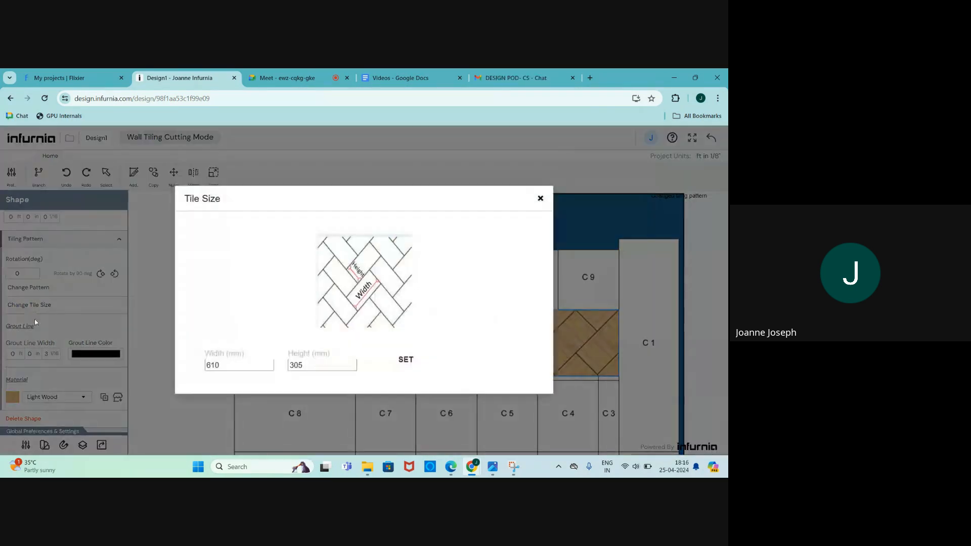
drag(223, 366, 196, 370)
text(300)
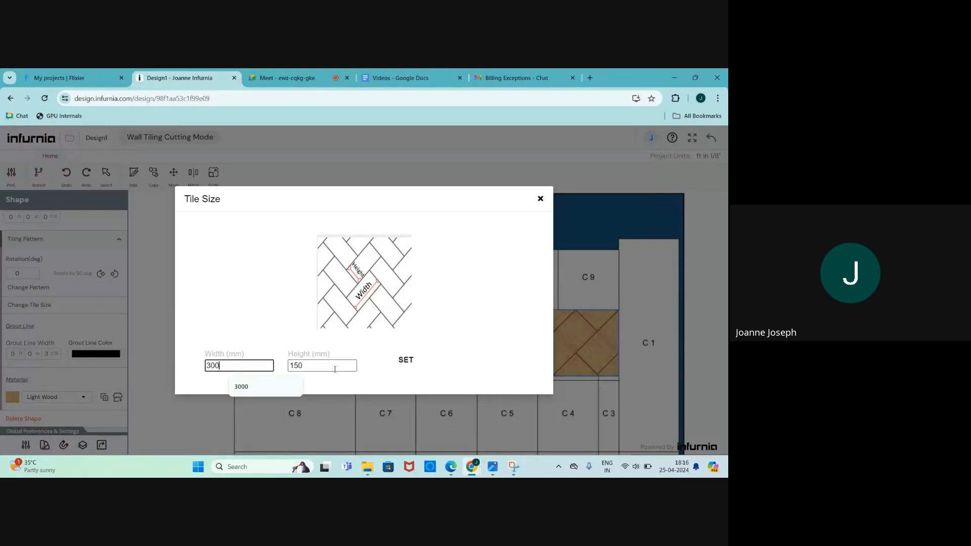
drag(309, 366, 291, 366)
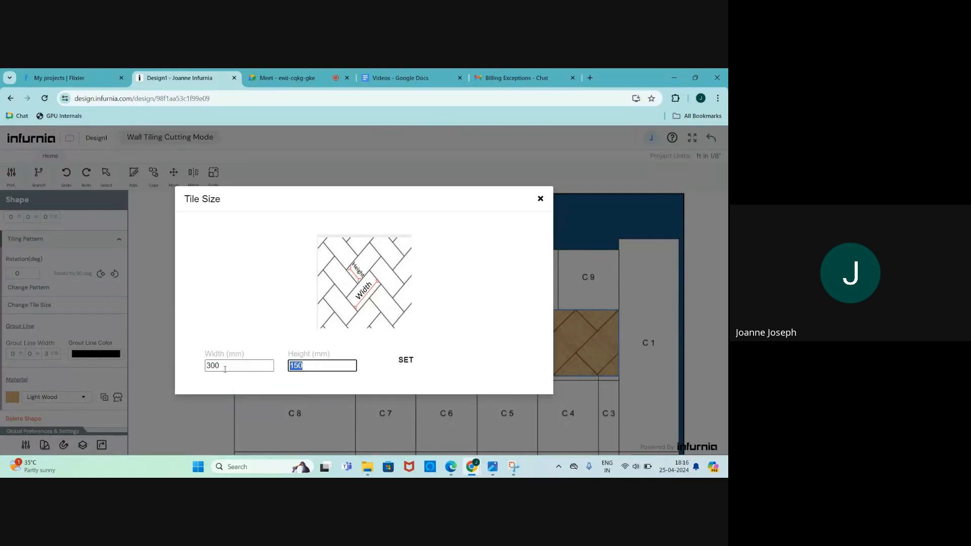
drag(225, 369, 194, 369)
text(200)
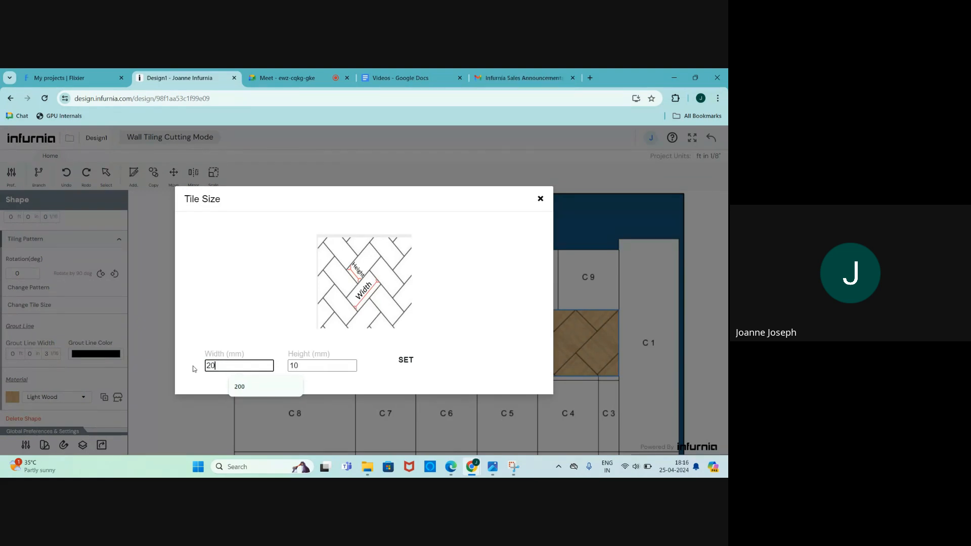
click(407, 361)
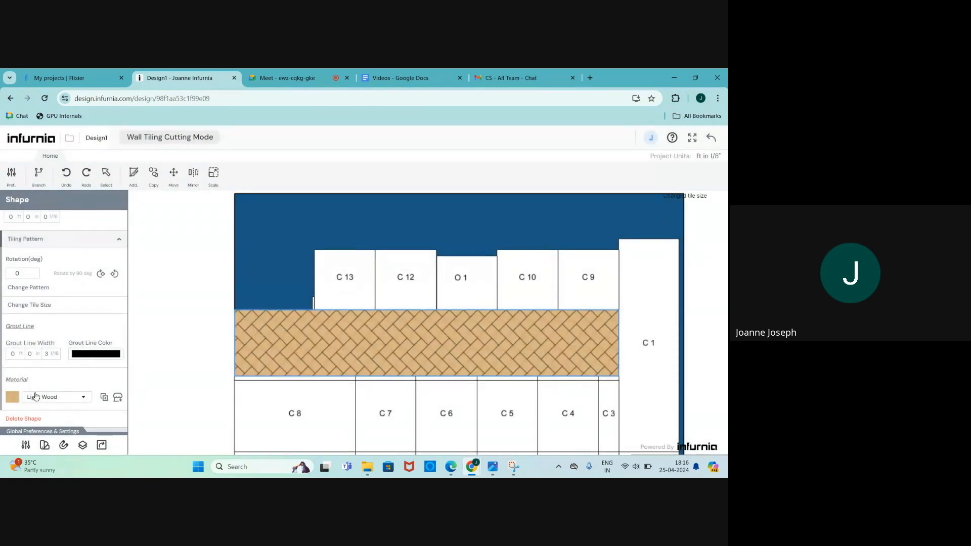
Step: Change the backsplash's grout line color to light grey #C5BABA
click(87, 355)
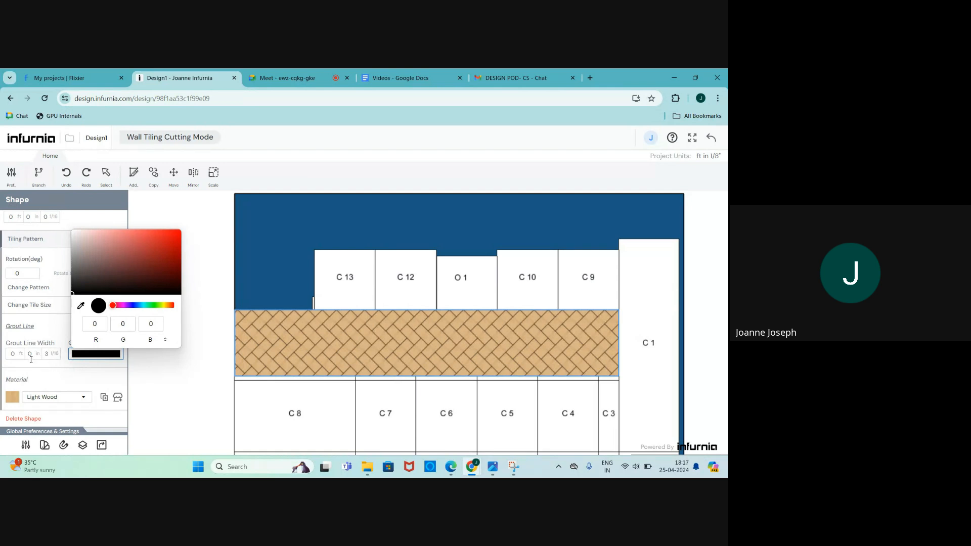
click(79, 245)
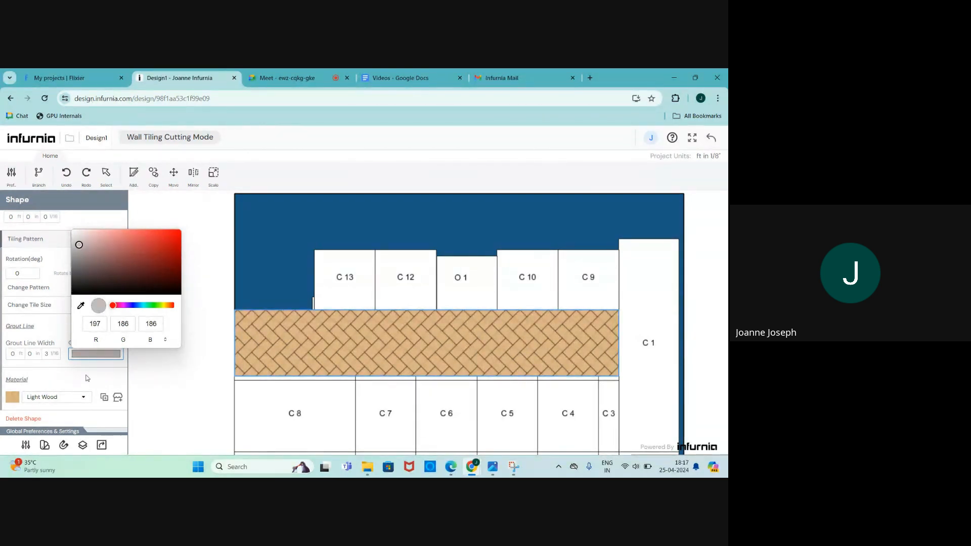
click(166, 341)
click(166, 341)
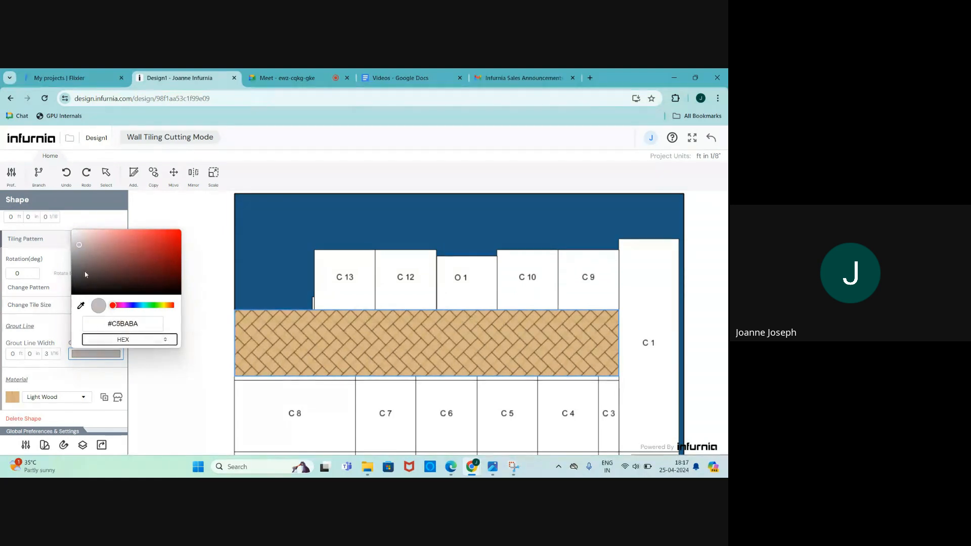
click(79, 419)
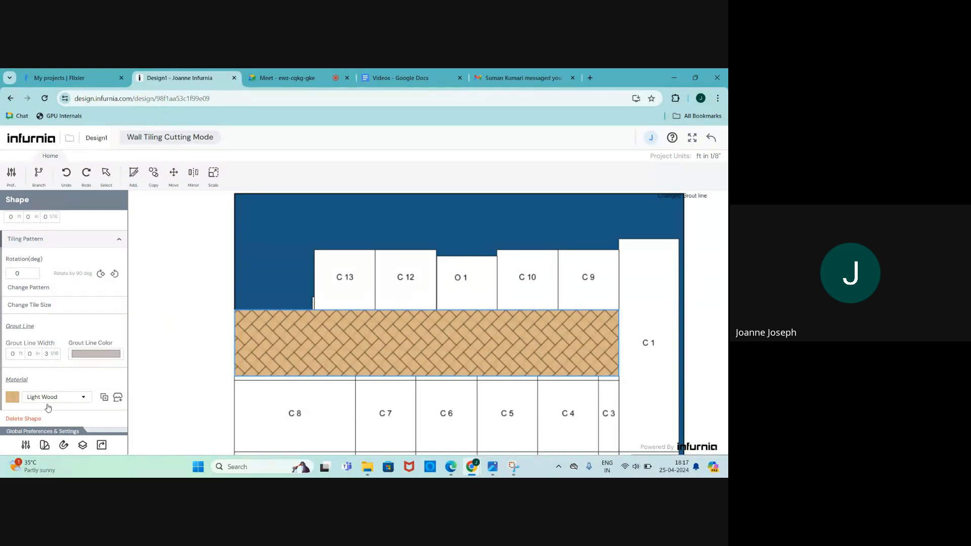
Step: Change the backsplash tile material to the store material Almond and return to the 3D kitchen view
click(62, 398)
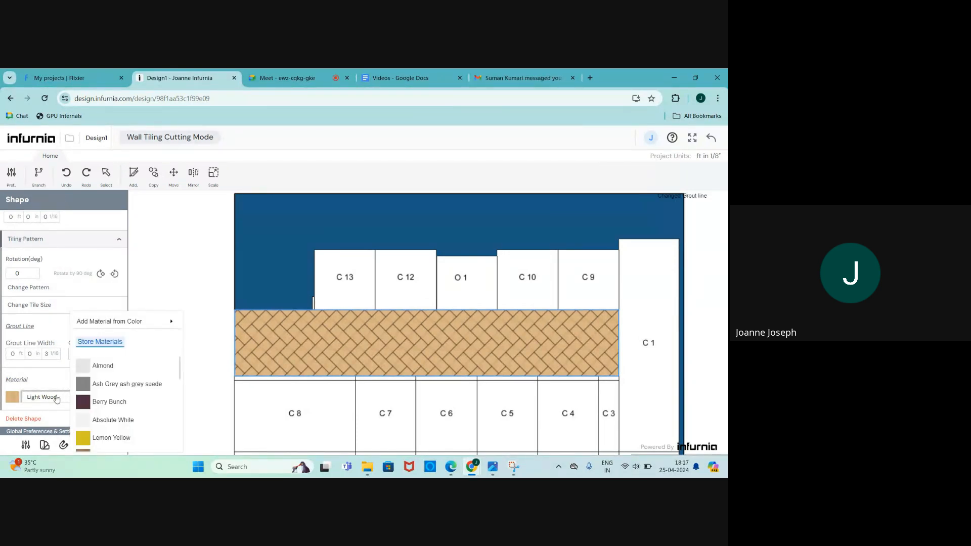
click(103, 369)
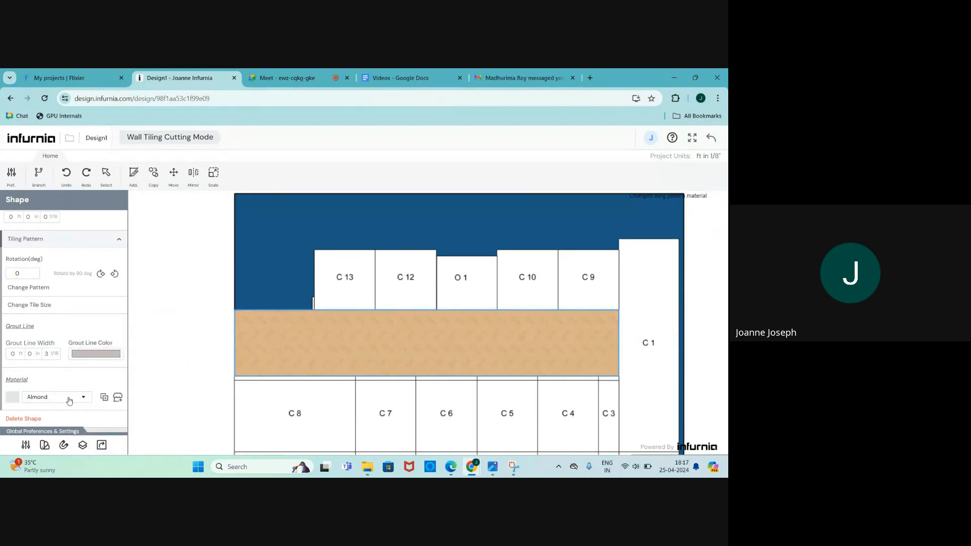
click(118, 397)
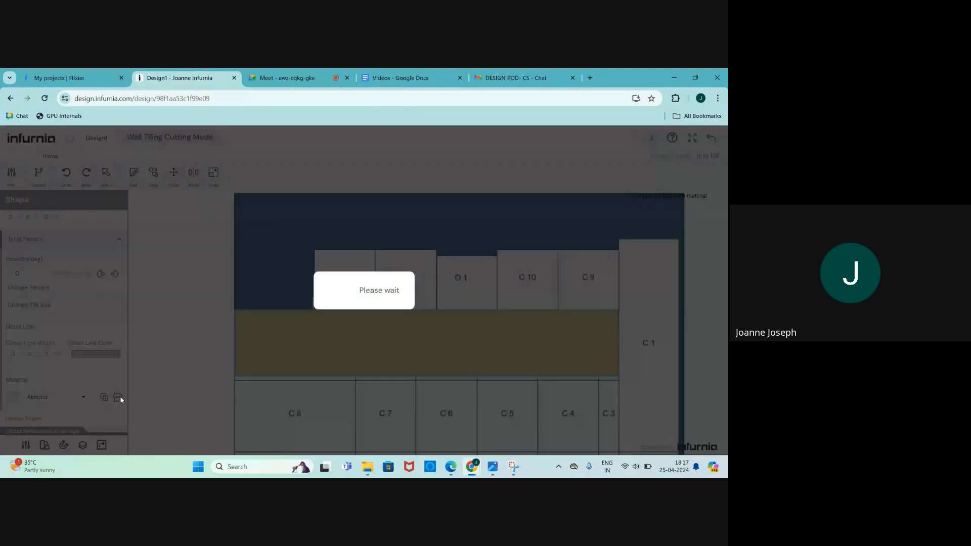
click(713, 363)
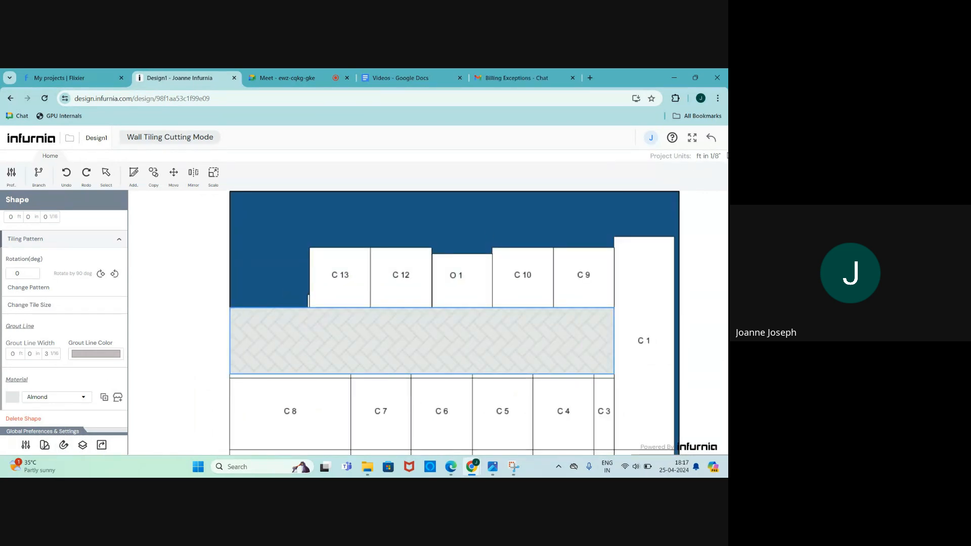
click(712, 138)
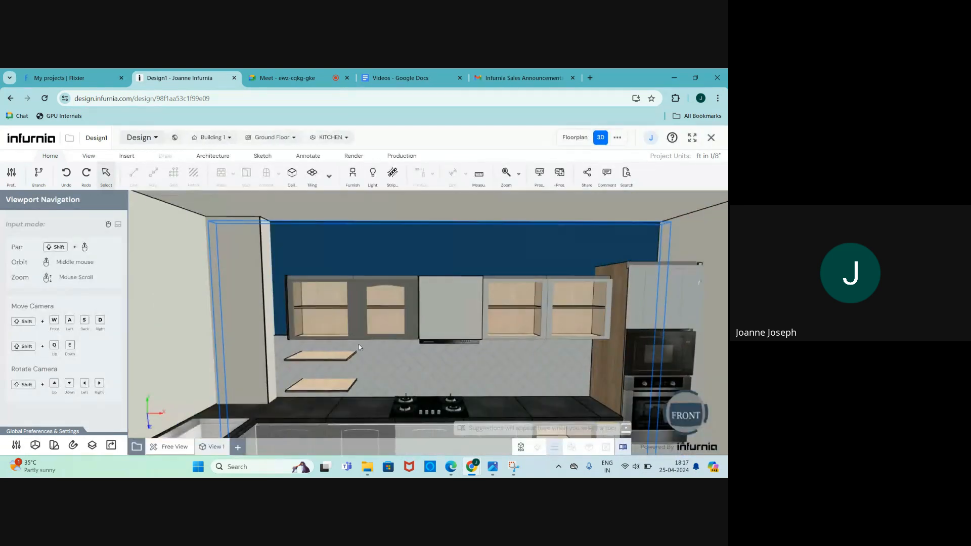
Step: Examine the tiled backsplash between the wall units and the countertop from several angles and distances
scroll(359, 348, down, 3)
mouse_move(359, 365)
middle_down()
mouse_move(334, 327)
mouse_move(361, 354)
middle_up()
scroll(361, 354, down, 2)
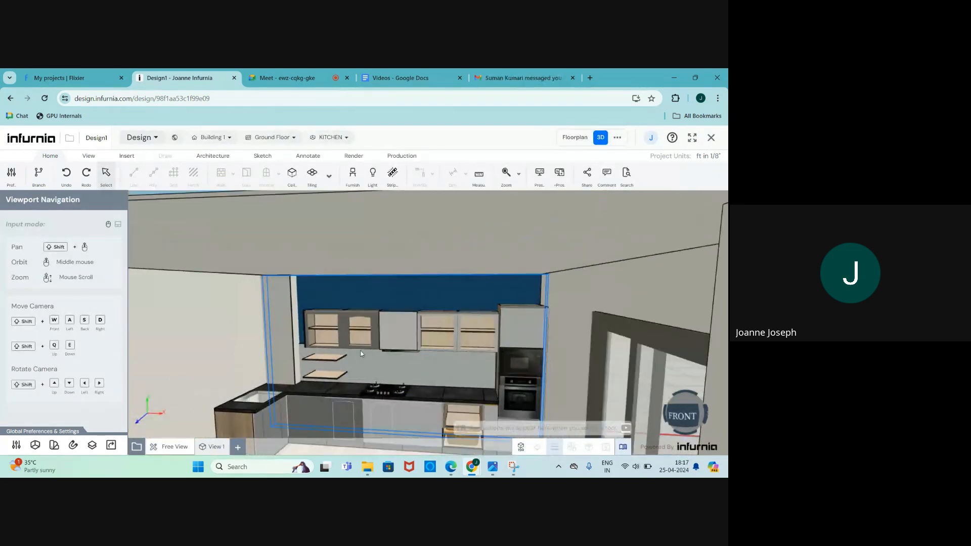
scroll(361, 354, up, 3)
scroll(350, 369, up, 1)
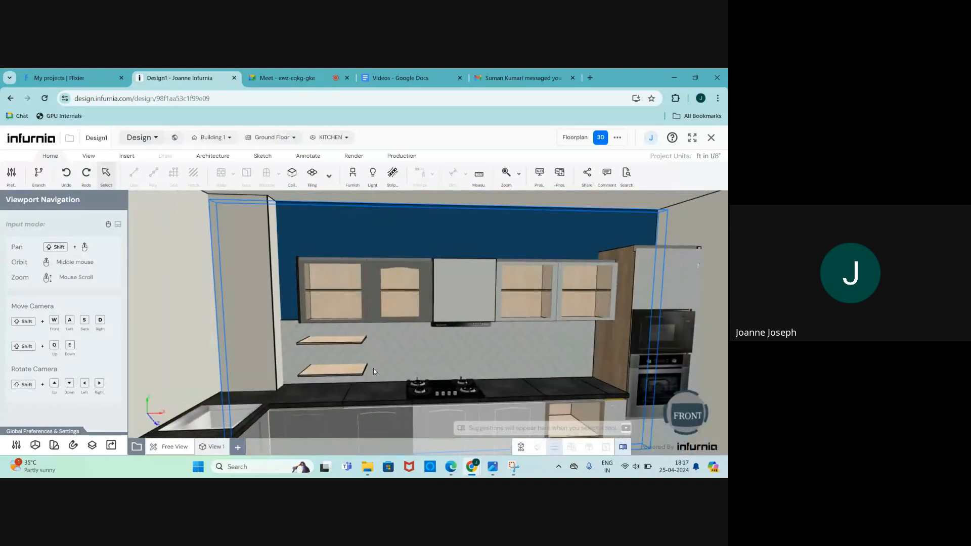
middle_drag(374, 371, 349, 370)
scroll(349, 371, down, 3)
scroll(354, 387, up, 2)
scroll(357, 406, down, 1)
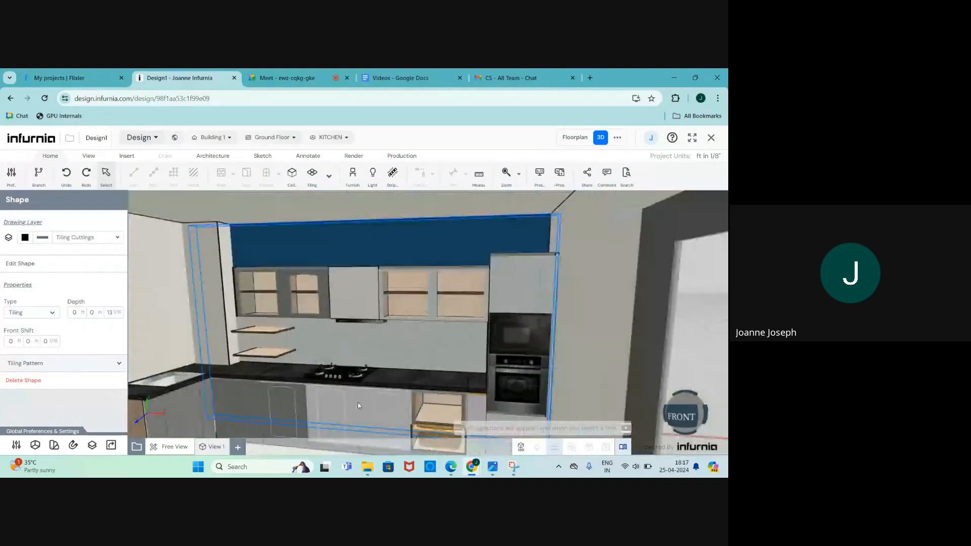
scroll(358, 406, up, 2)
scroll(390, 369, down, 1)
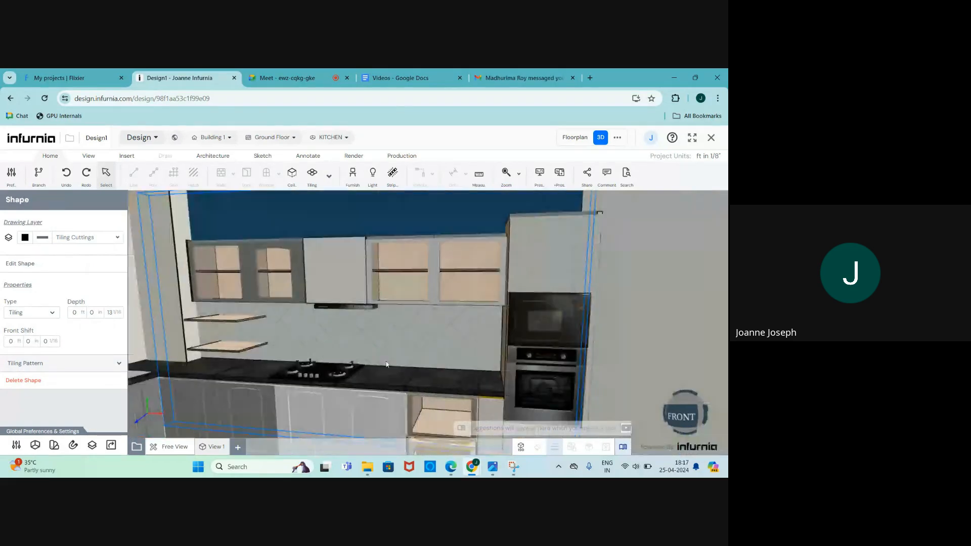
Step: Add a back countertop drop to base cabinet C 5 beside the hob
click(379, 388)
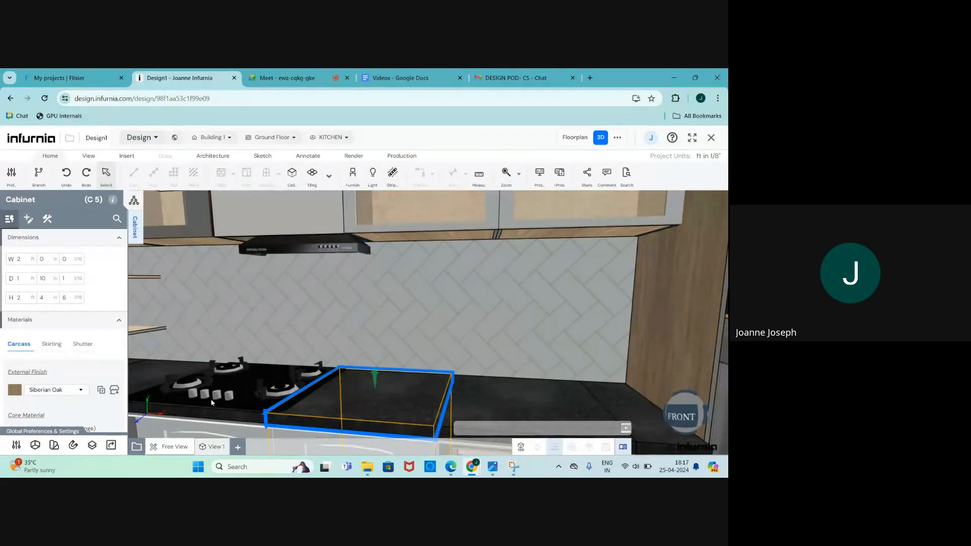
scroll(63, 309, down, 5)
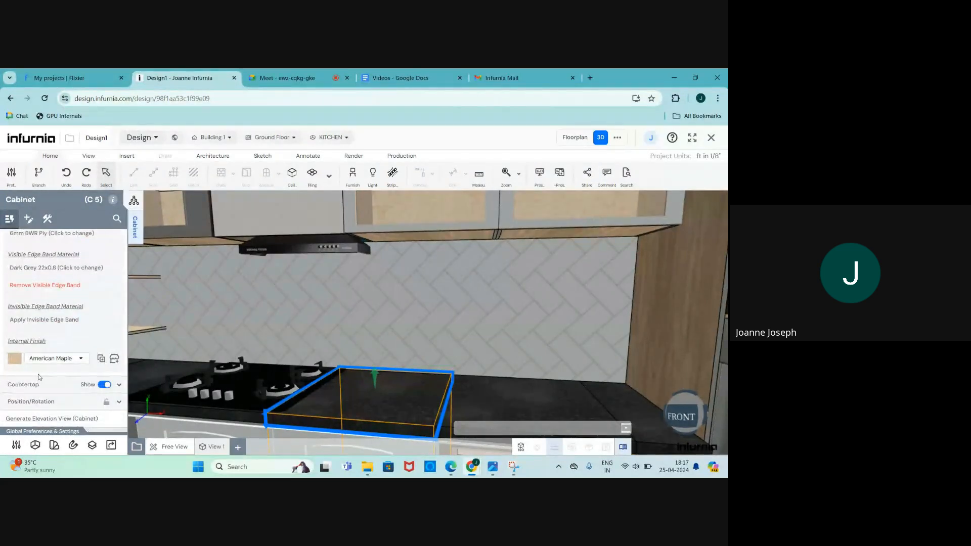
click(41, 384)
scroll(53, 362, down, 2)
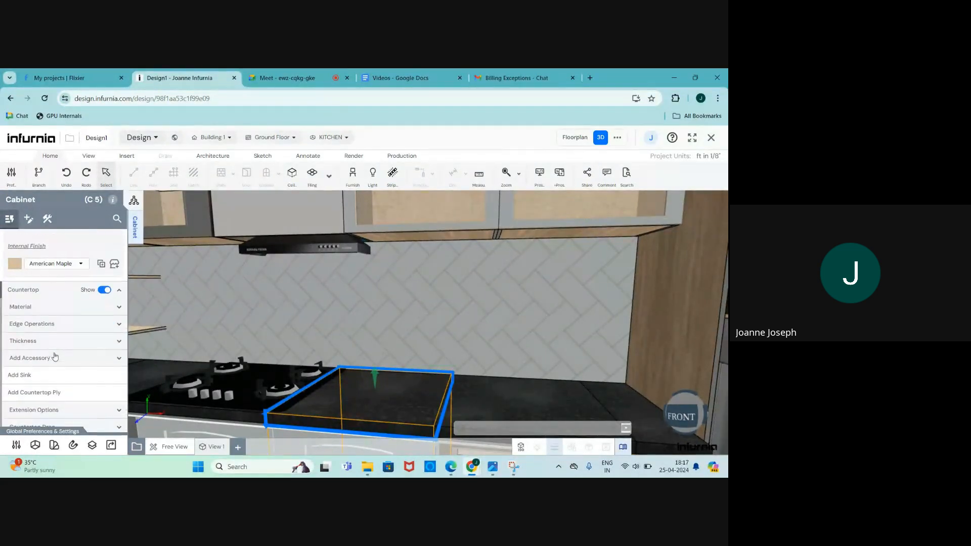
scroll(46, 339, down, 1)
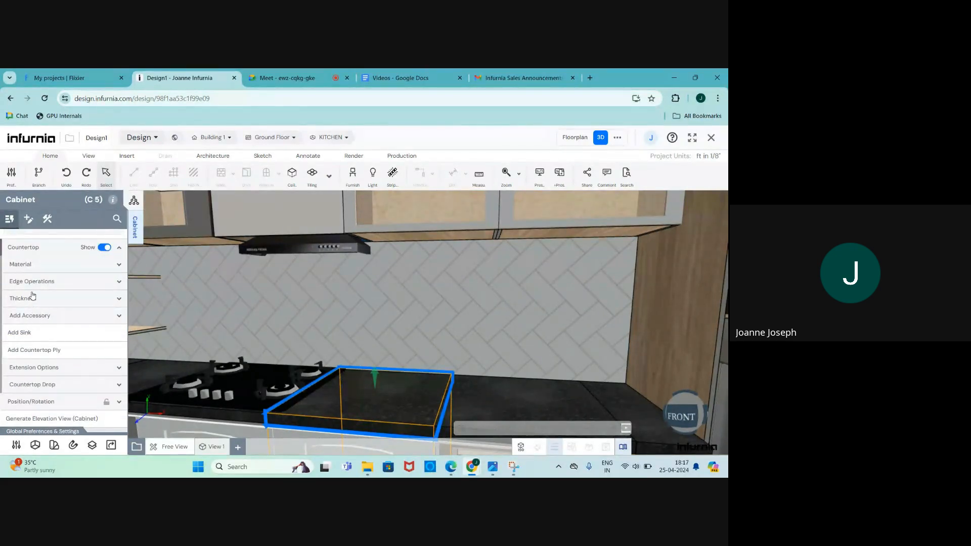
click(41, 387)
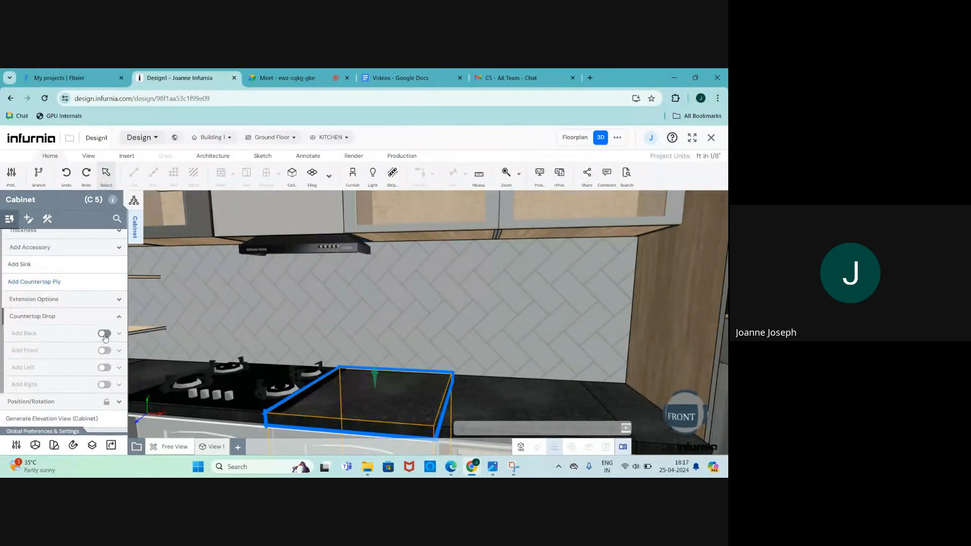
click(105, 334)
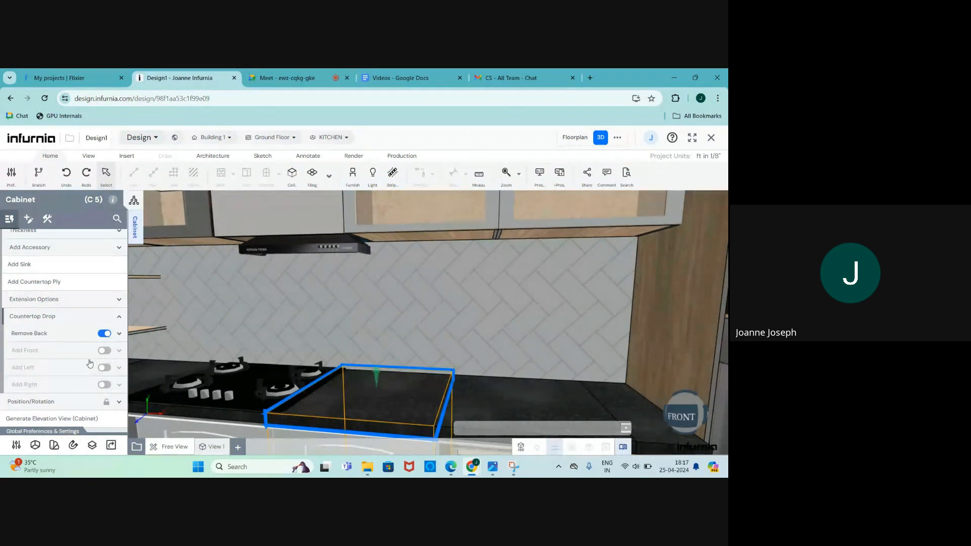
Step: Set the upward shift of cabinet C 5's back countertop drop to 3 15/16 in
click(71, 334)
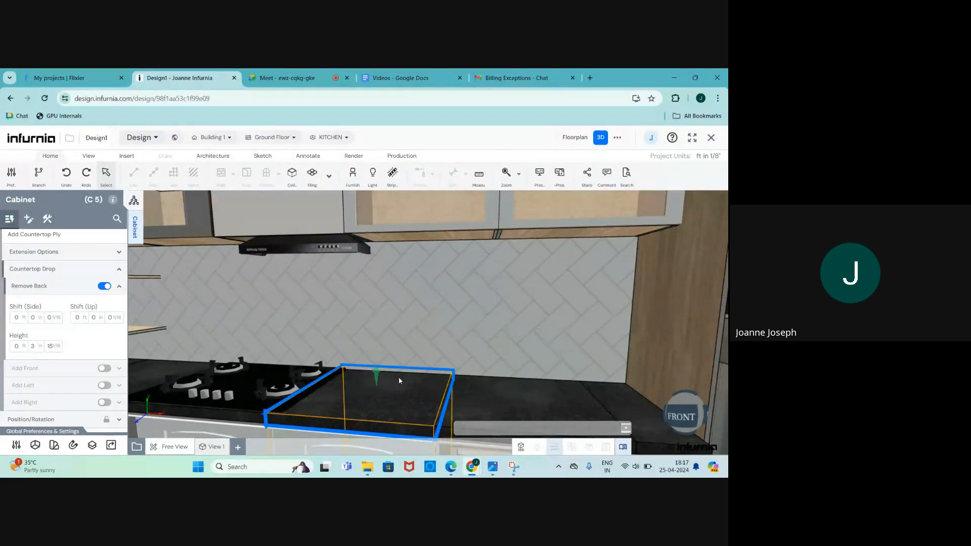
scroll(405, 378, down, 3)
middle_drag(410, 375, 386, 423)
scroll(420, 424, up, 5)
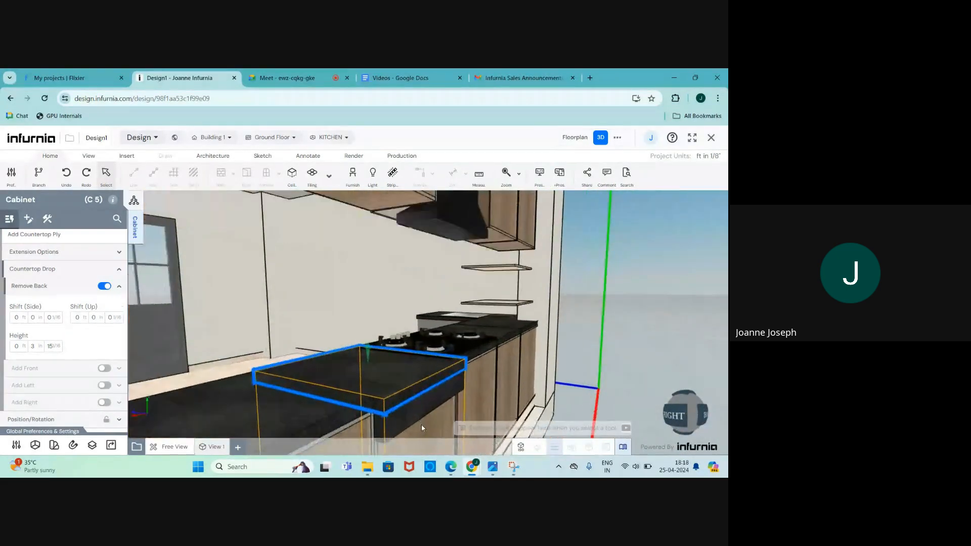
click(93, 317)
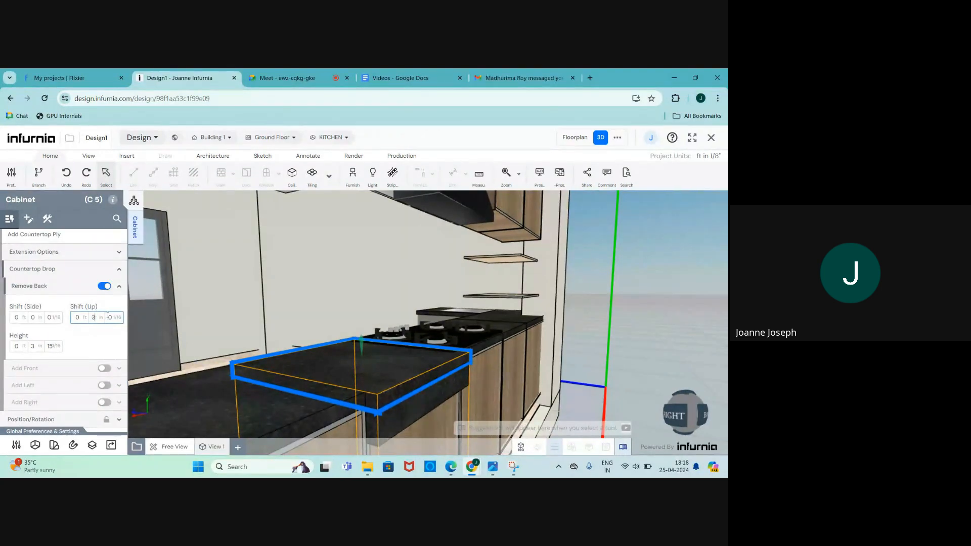
text(15)
key(Return)
drag(256, 336, 486, 304)
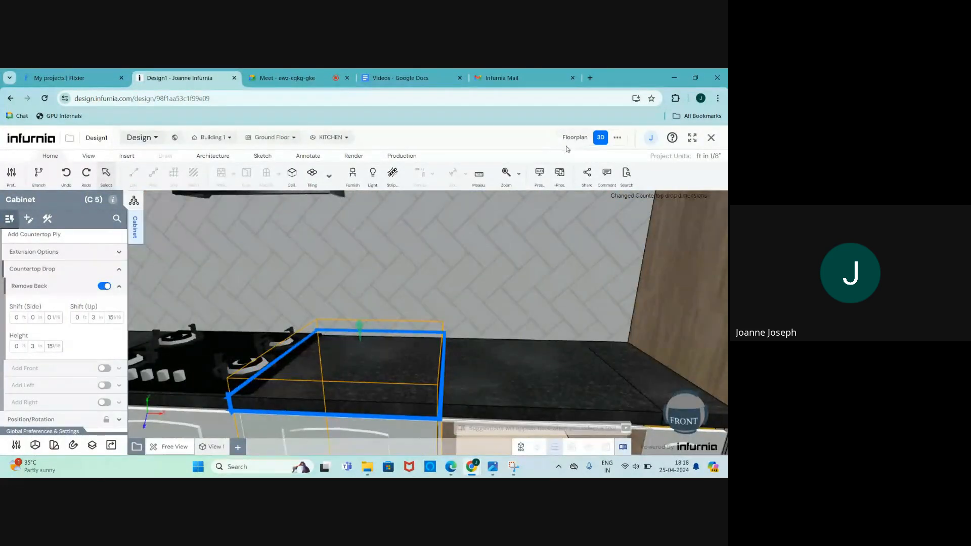
scroll(390, 297, down, 2)
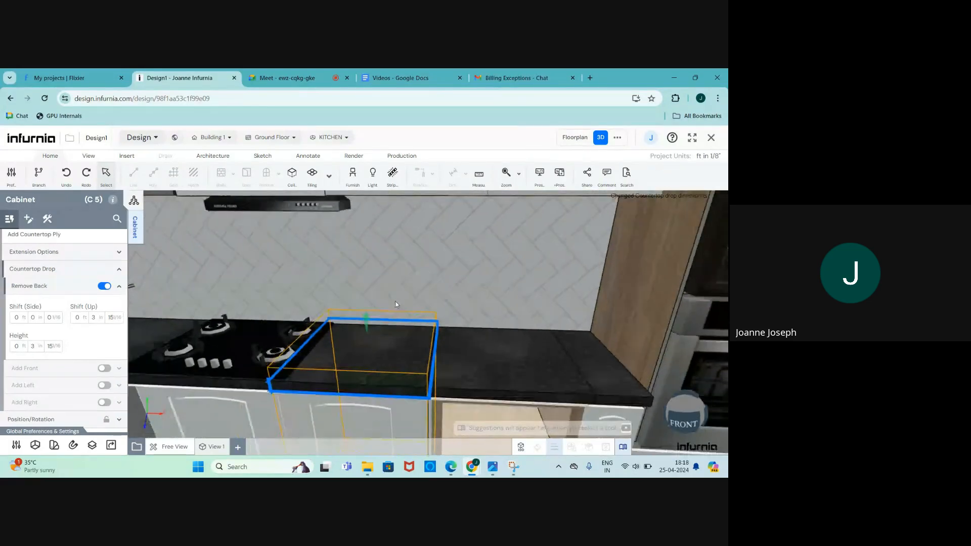
Step: Move cabinet C 5 slightly forward in the floorplan so its back lines up with the wall units' backs, and check its countertop drop in 3D
click(382, 339)
scroll(356, 349, down, 2)
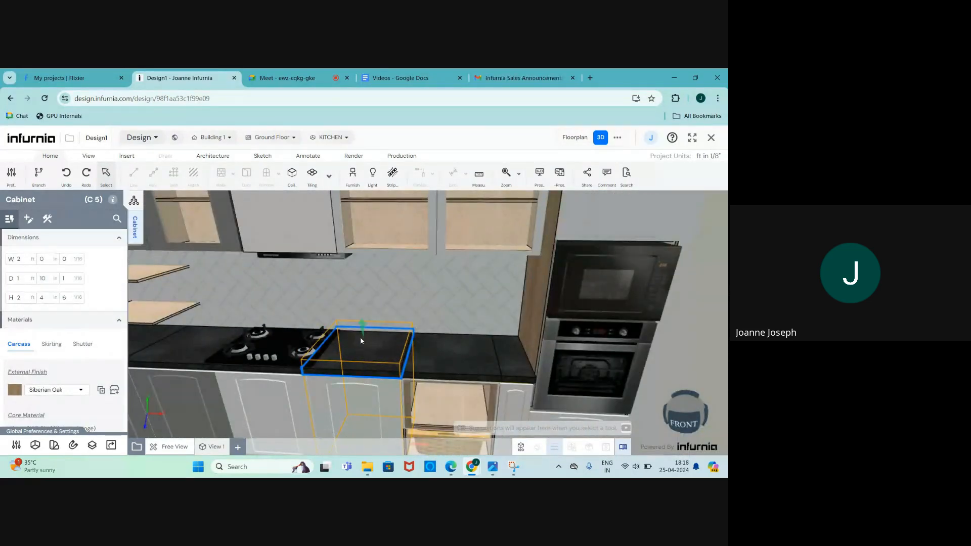
mouse_move(360, 337)
mouse_down()
mouse_move(357, 351)
mouse_move(359, 338)
mouse_up()
click(575, 139)
scroll(430, 336, down, 2)
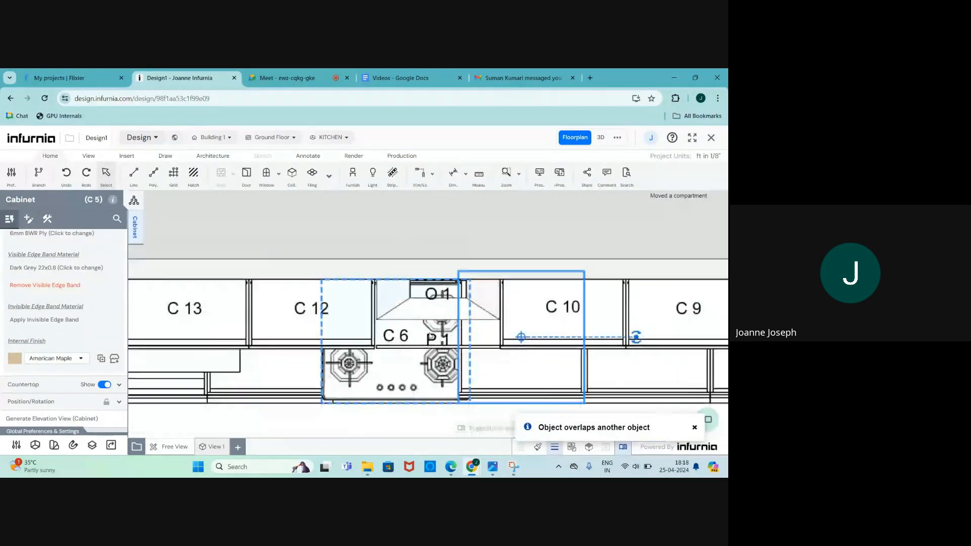
scroll(429, 349, up, 3)
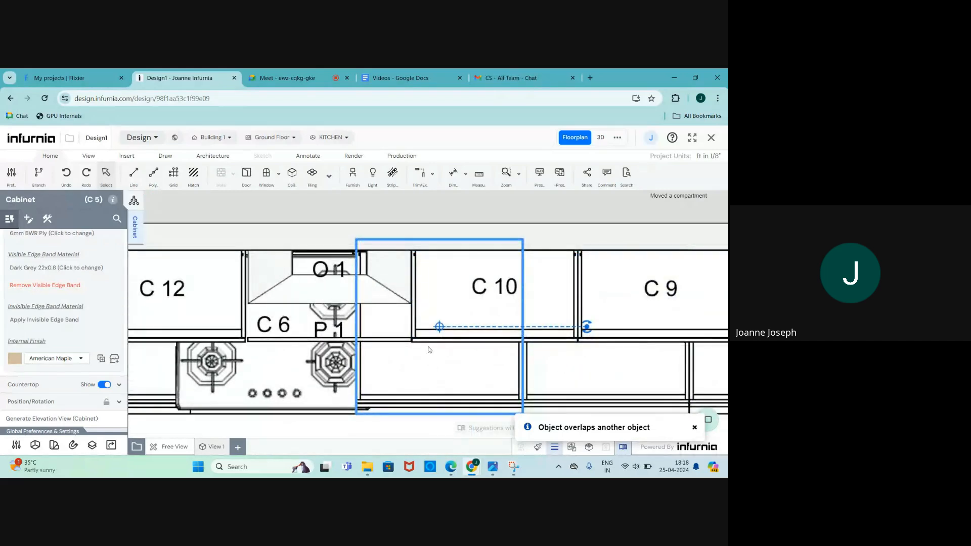
drag(441, 328, 442, 339)
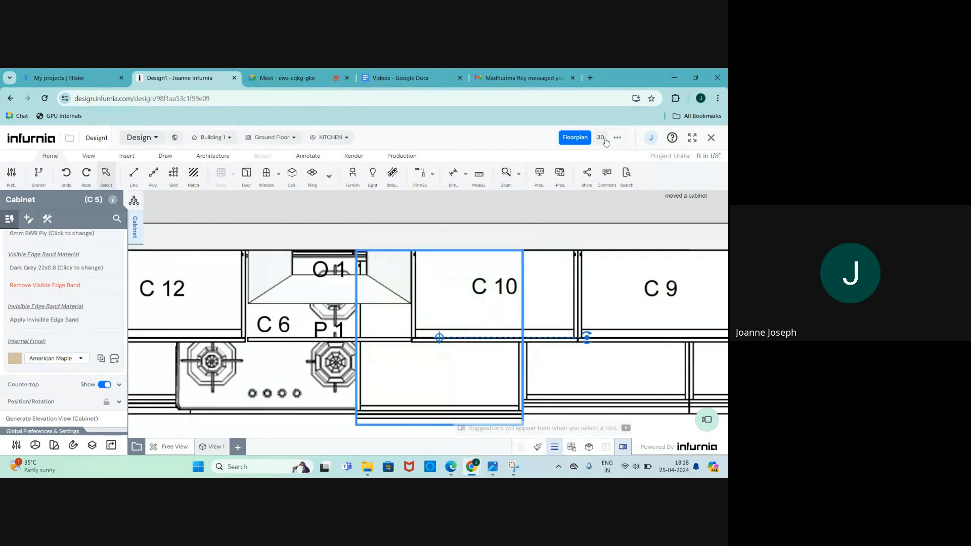
click(600, 137)
scroll(374, 356, up, 2)
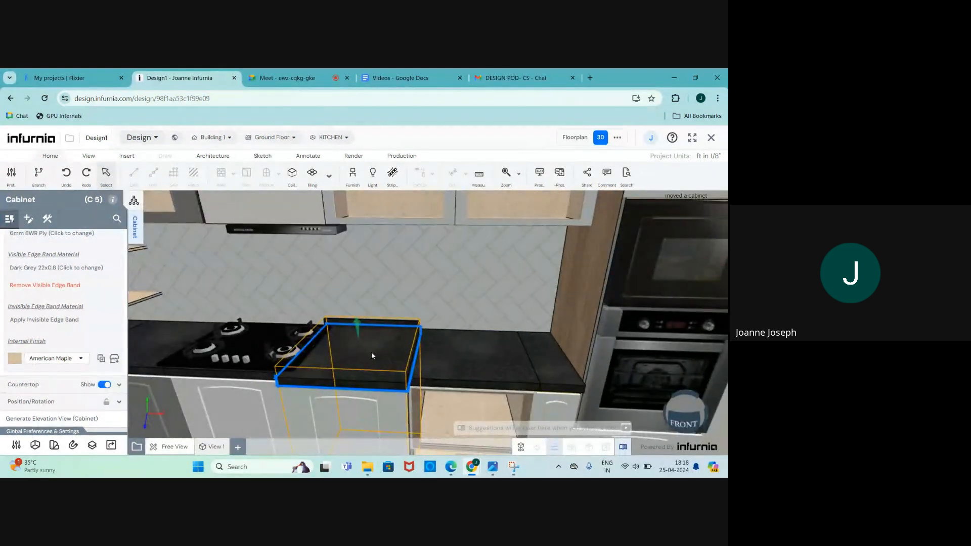
key(Escape)
scroll(357, 359, up, 4)
scroll(357, 357, down, 5)
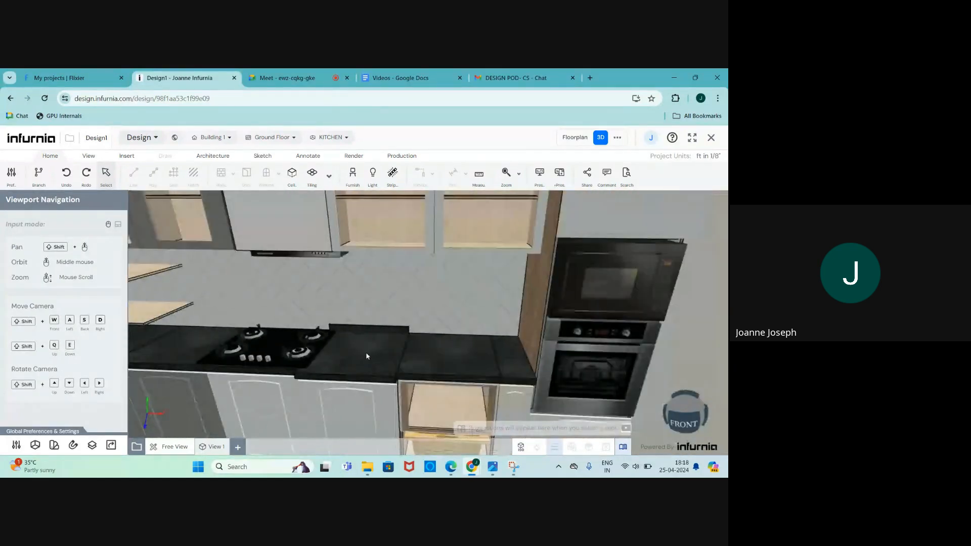
Step: Examine cabinet C 5's raised countertop drop against the tiled backsplash in 3D, and locate the cabinet in the floorplan
middle_drag(367, 354, 367, 376)
scroll(399, 258, up, 3)
scroll(405, 244, down, 6)
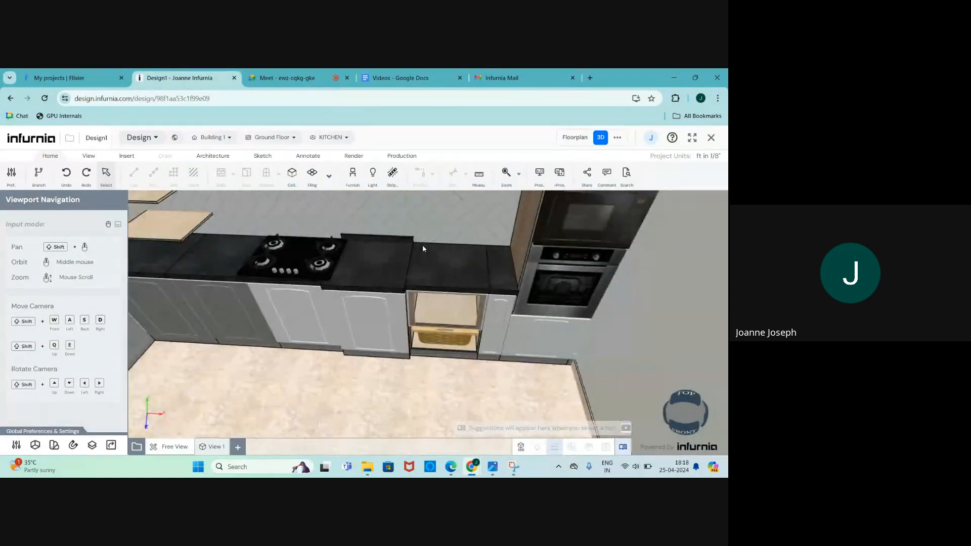
scroll(404, 281, up, 4)
scroll(367, 287, up, 2)
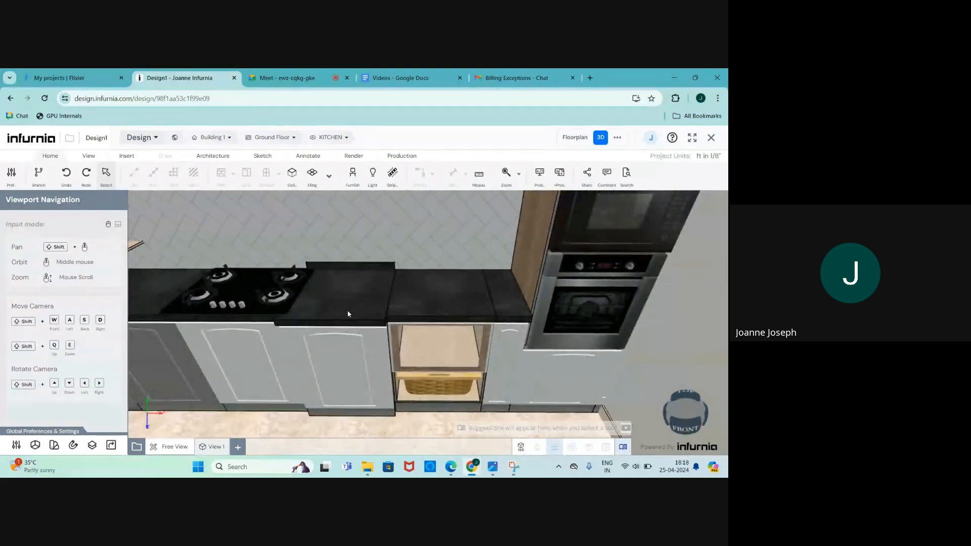
scroll(332, 300, up, 2)
scroll(317, 265, up, 2)
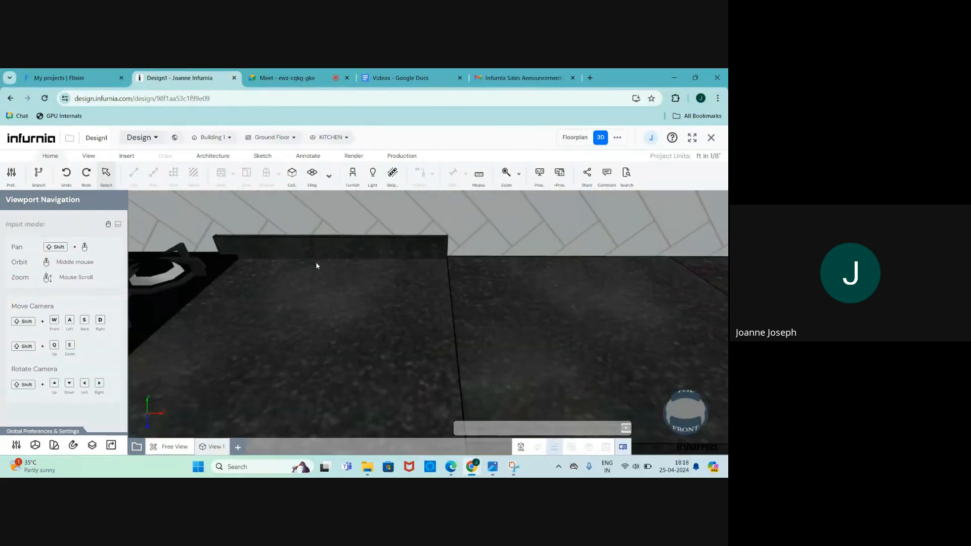
scroll(333, 262, down, 3)
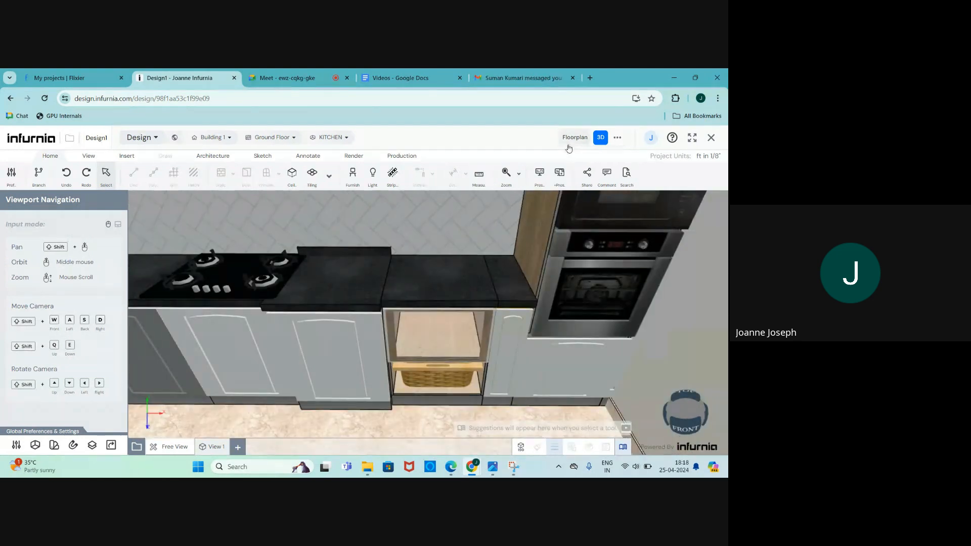
click(576, 137)
scroll(478, 278, up, 1)
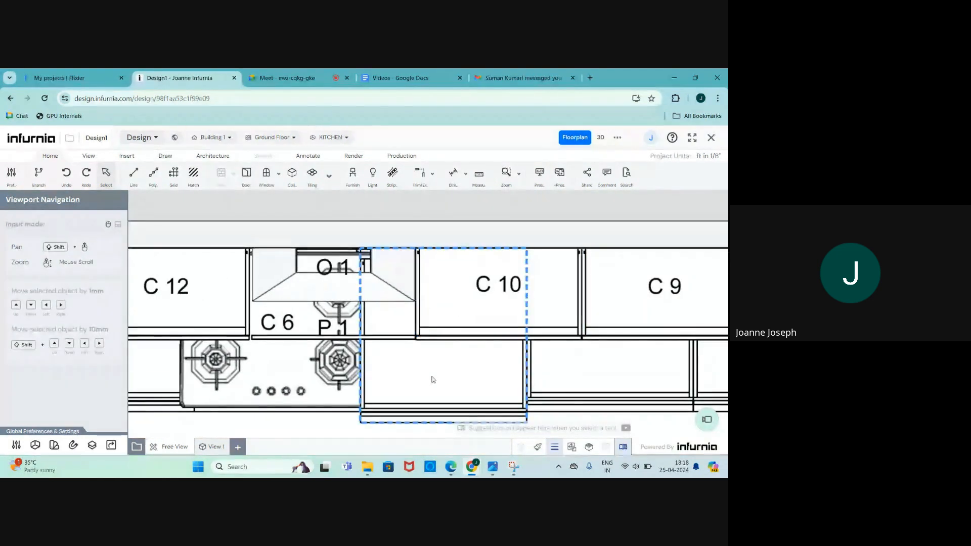
click(432, 378)
click(601, 137)
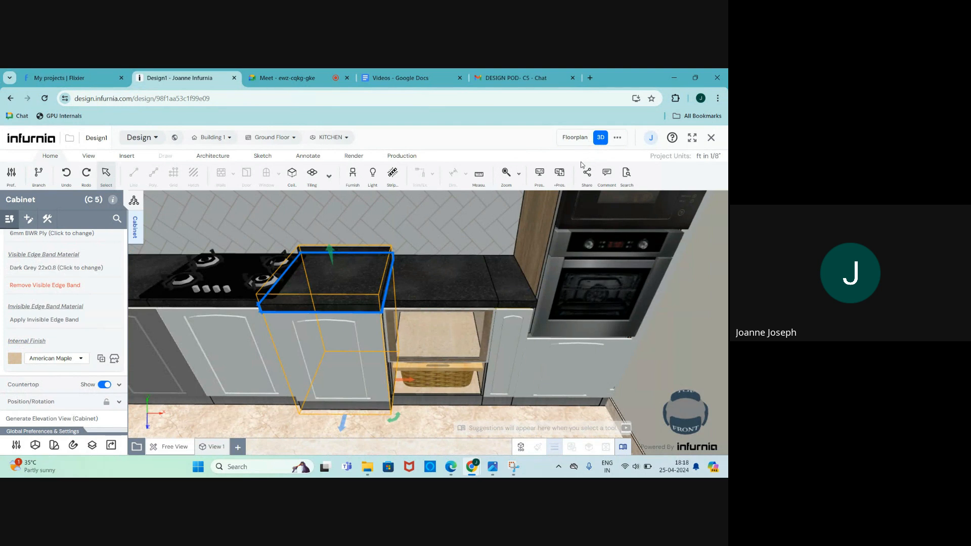
Step: Review the whole kitchen wall in 3D from several distances and angles, from the sink corner to the tall oven unit
scroll(486, 283, down, 5)
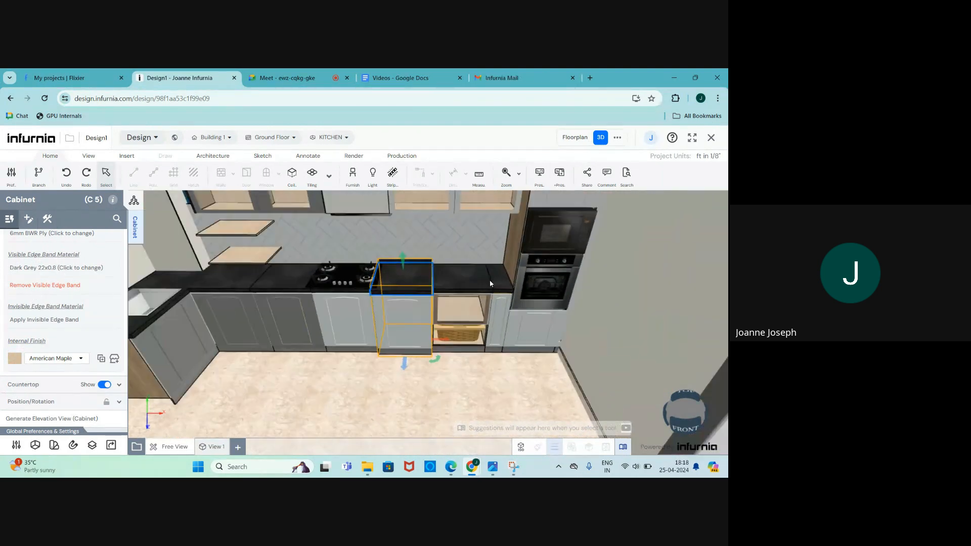
scroll(485, 283, down, 5)
scroll(373, 289, up, 5)
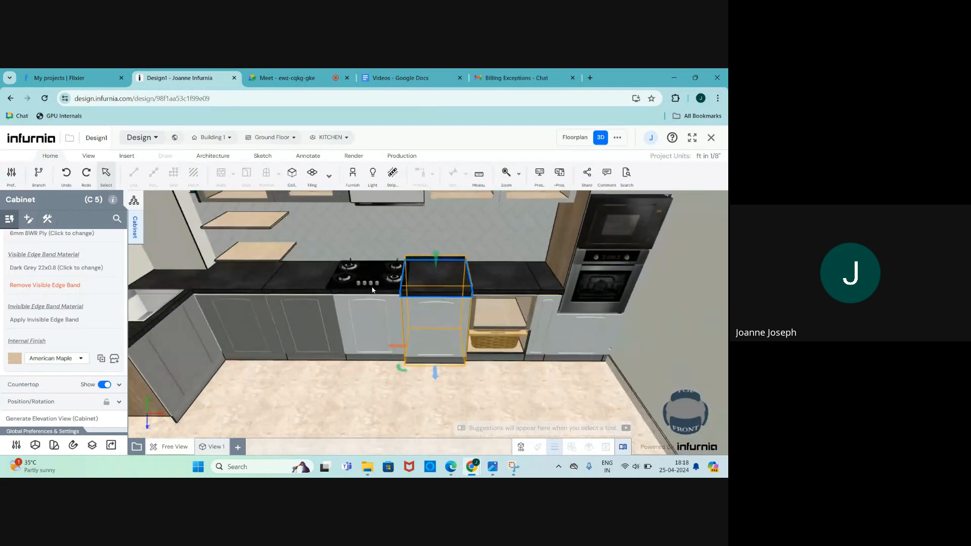
click(381, 284)
scroll(502, 305, down, 5)
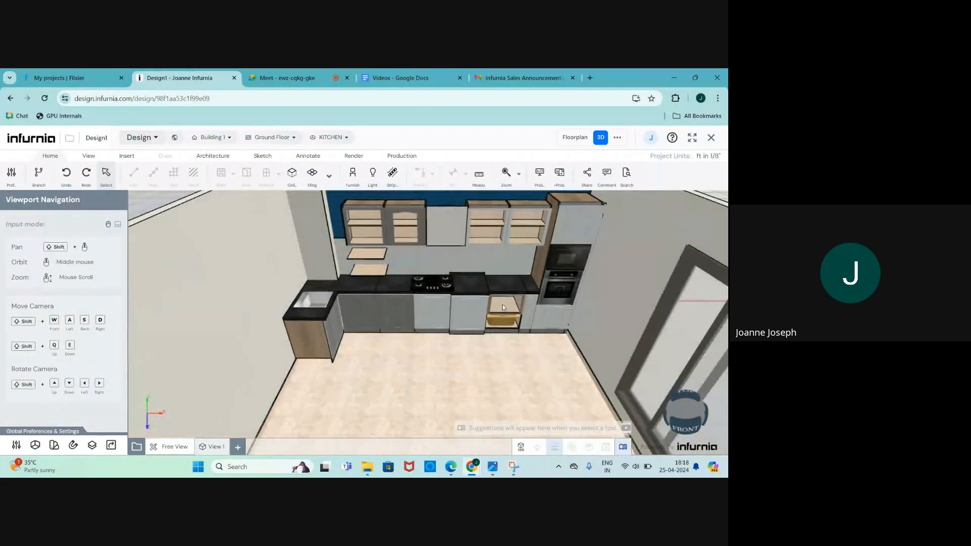
scroll(507, 312, up, 5)
scroll(507, 312, down, 5)
scroll(487, 313, up, 5)
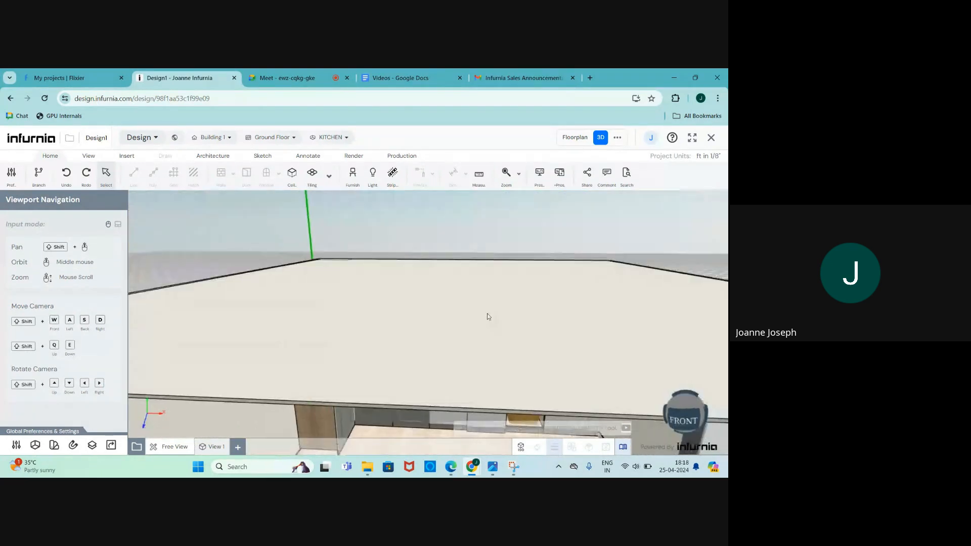
scroll(487, 317, down, 5)
scroll(508, 313, up, 5)
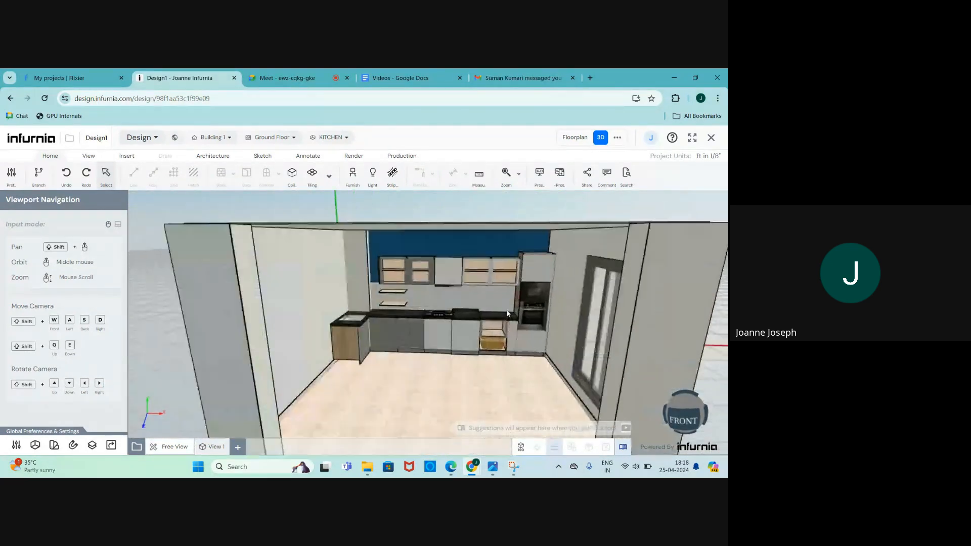
scroll(508, 314, down, 3)
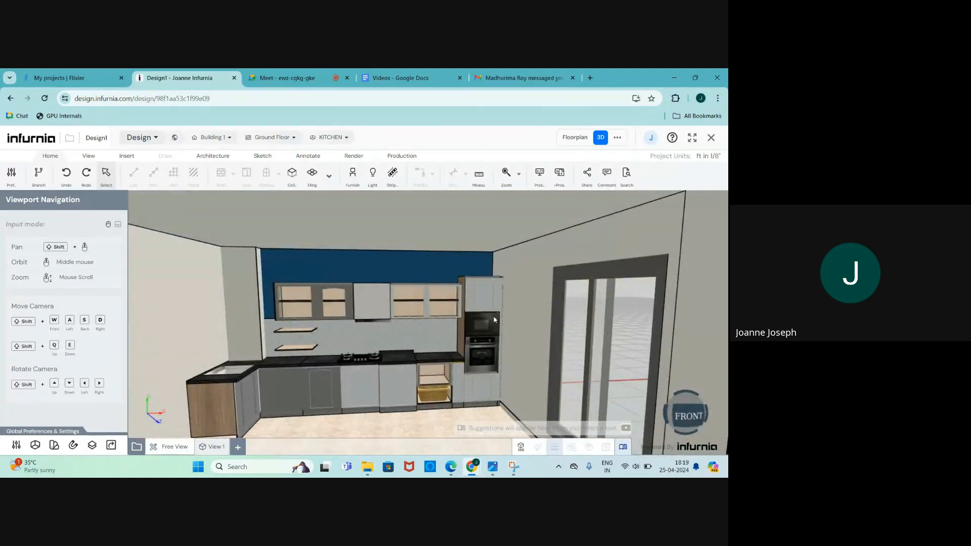
scroll(494, 319, down, 2)
middle_drag(438, 362, 430, 368)
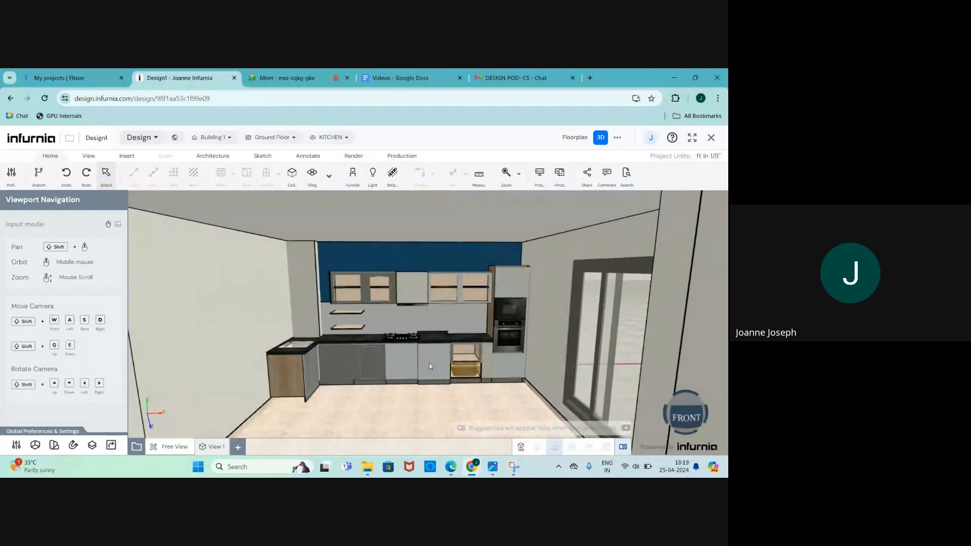
scroll(429, 367, up, 2)
scroll(430, 368, up, 2)
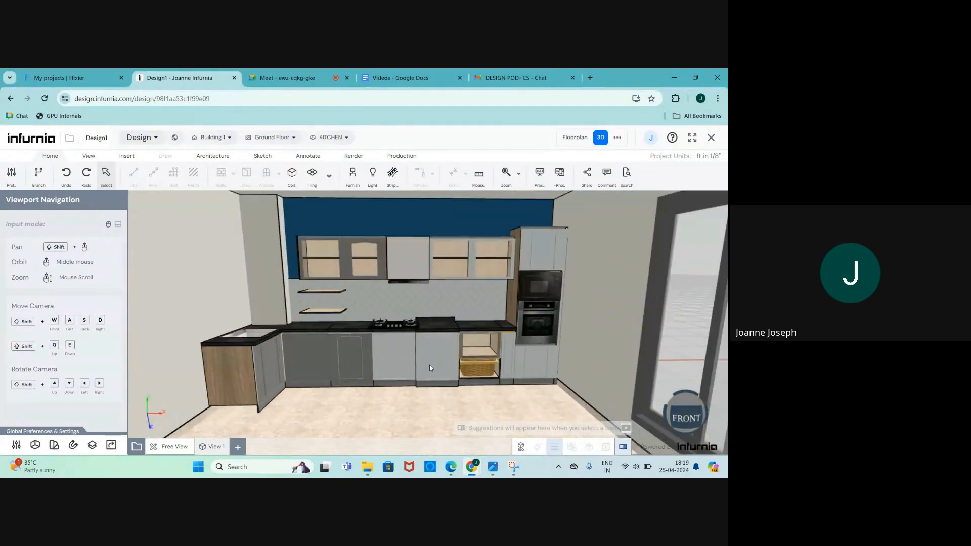
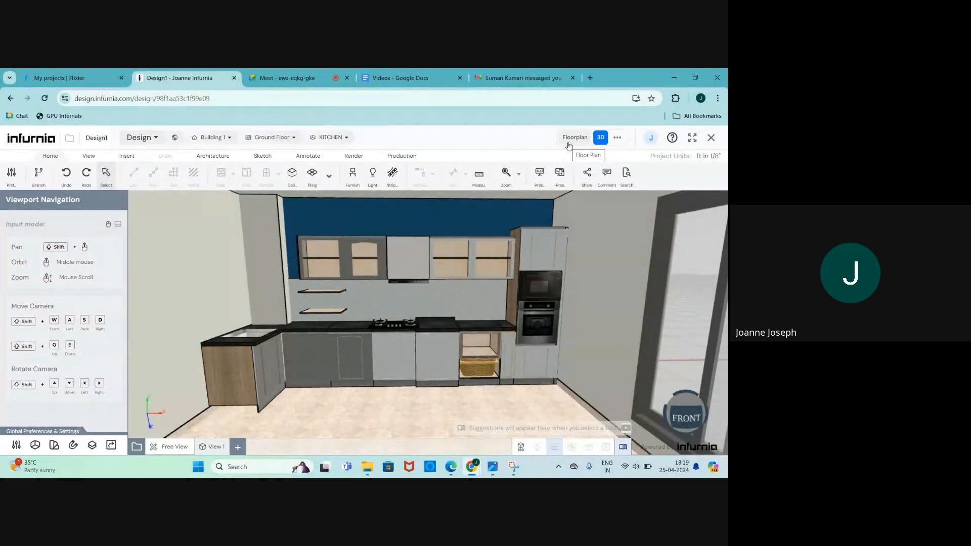
Step: Place a 3 Drawer Unit - M,M,L base unit, 1200W and 560D, against the side wall in front of tall cabinet C 1
click(574, 138)
scroll(399, 248, down, 3)
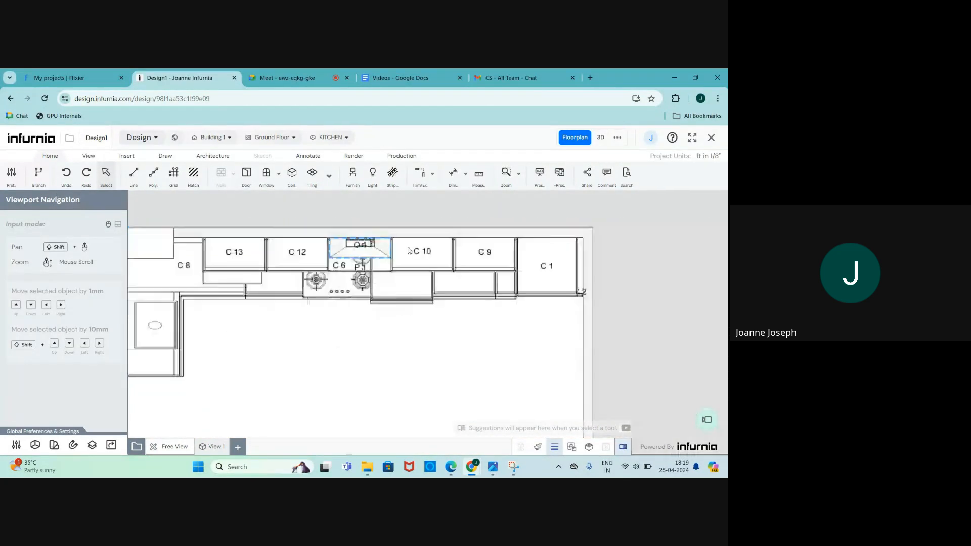
scroll(409, 250, down, 2)
scroll(454, 354, up, 2)
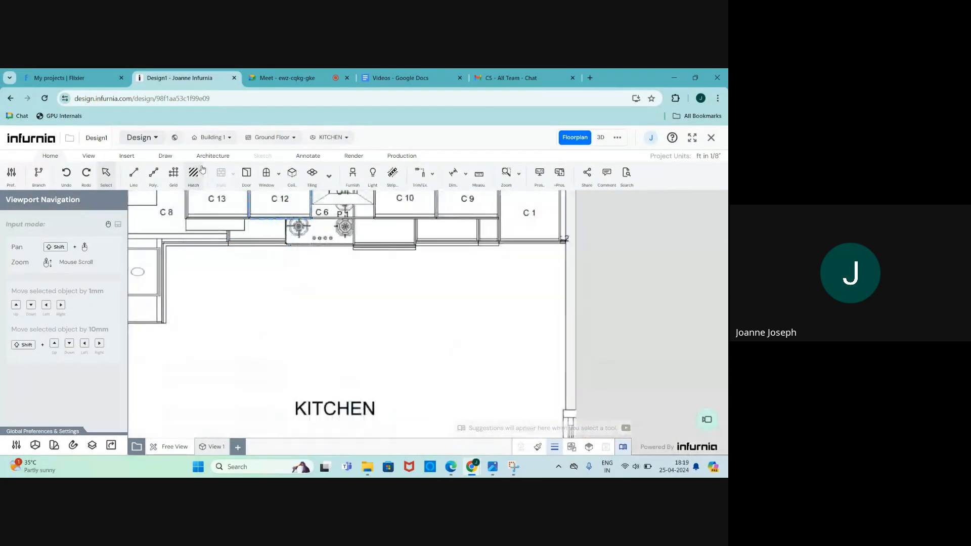
click(347, 179)
click(28, 237)
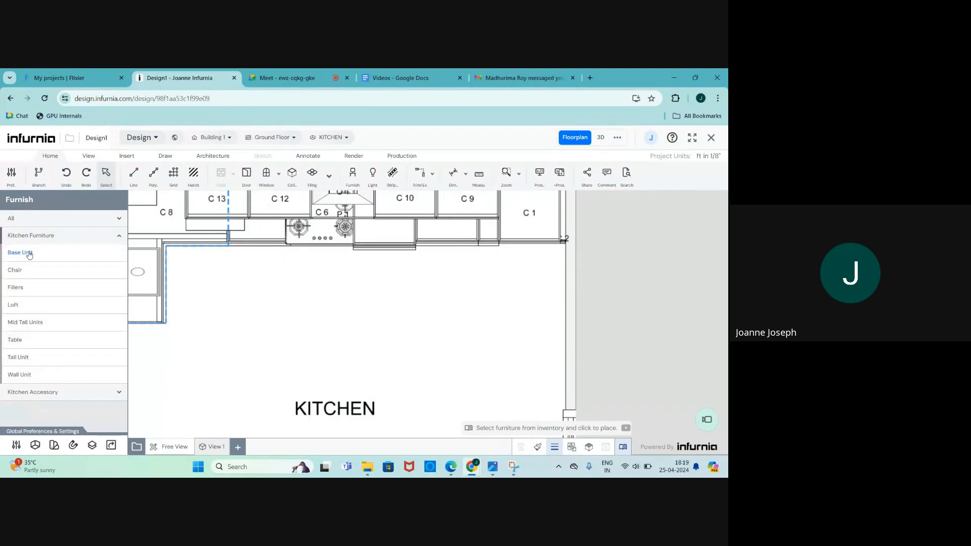
click(29, 253)
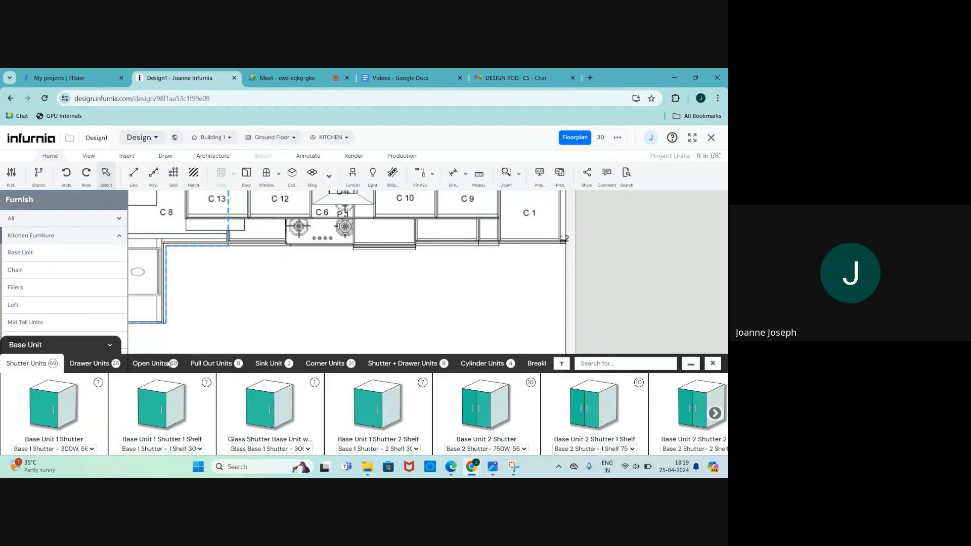
click(82, 364)
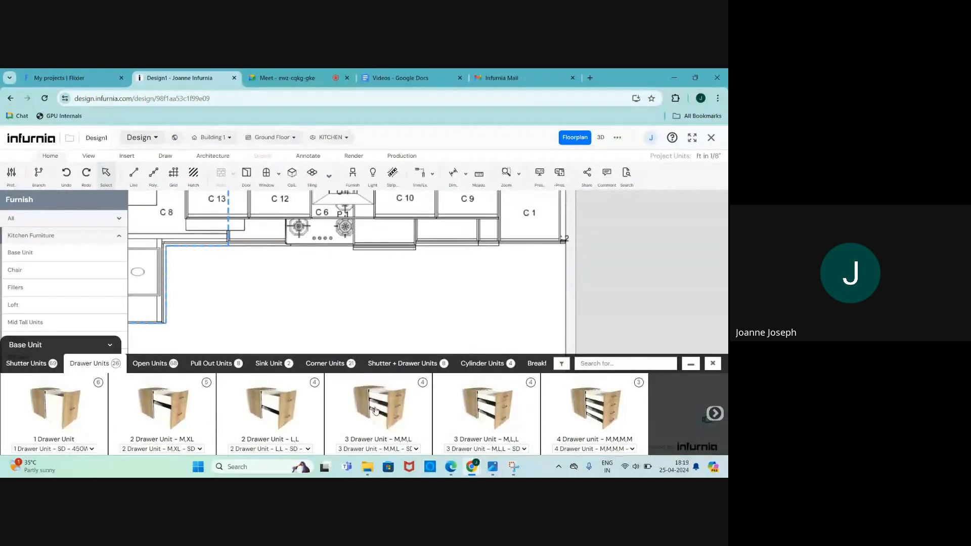
click(381, 449)
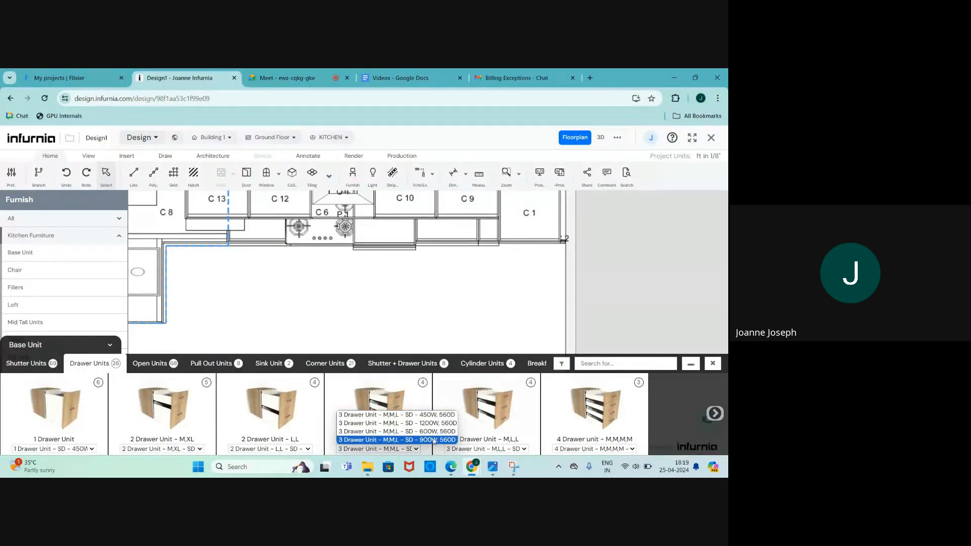
click(421, 427)
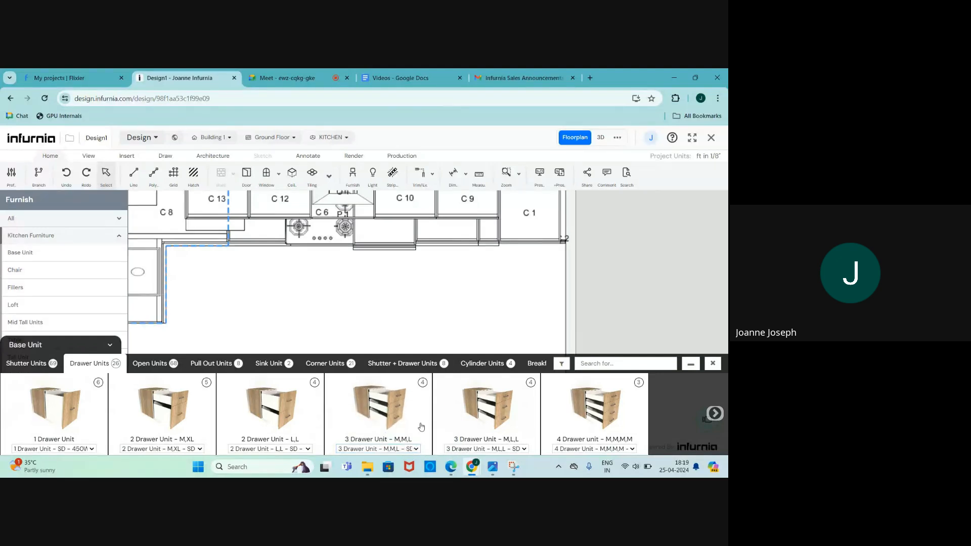
click(380, 421)
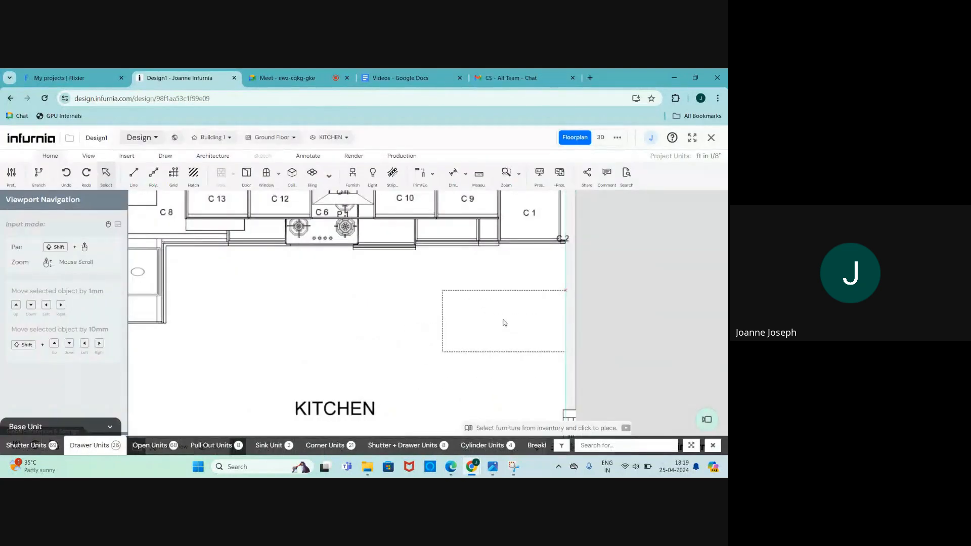
Step: Move the new drawer unit along the side wall, farther from the tall oven unit, and check its position in floorplan and 3D
click(601, 137)
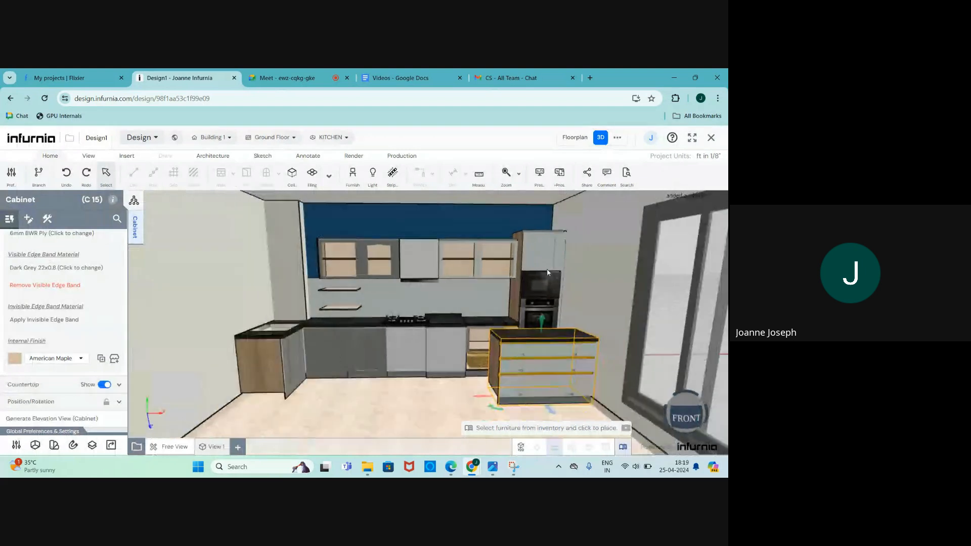
drag(472, 346, 552, 357)
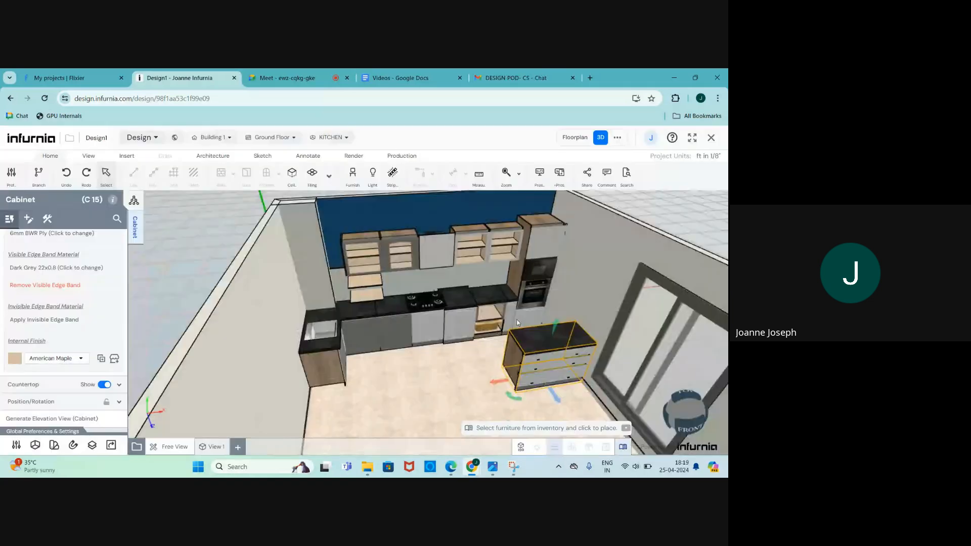
click(575, 137)
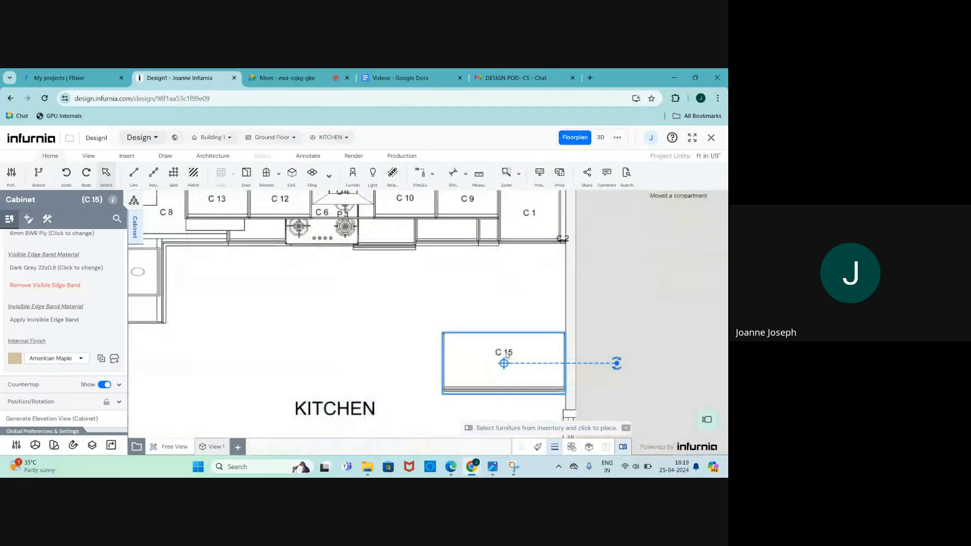
click(602, 139)
scroll(543, 338, up, 4)
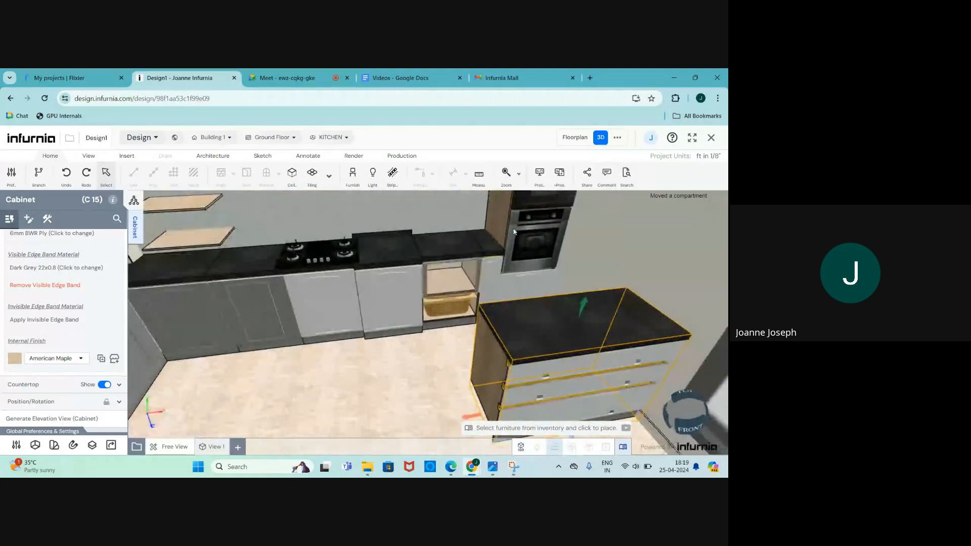
right_drag(542, 338, 539, 300)
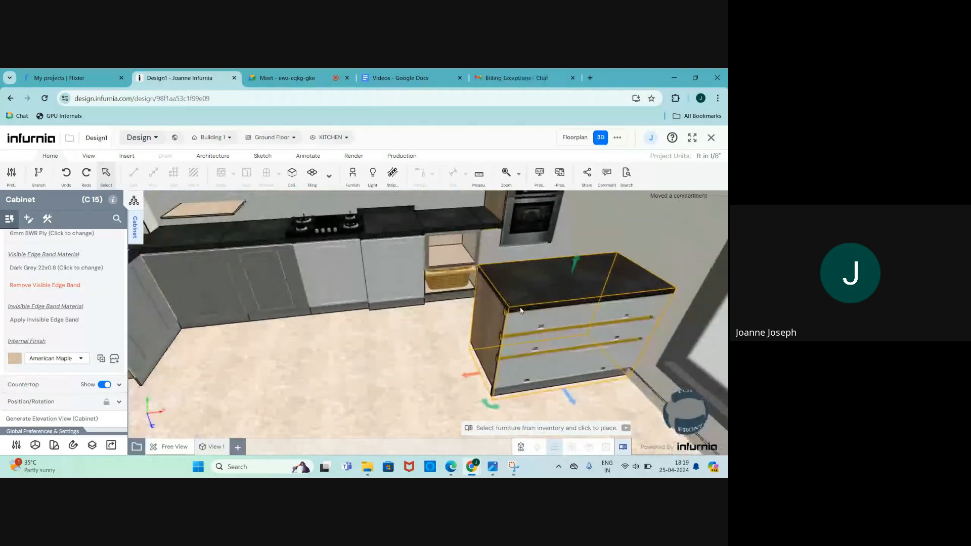
Step: Extend the drawer unit's countertop 3 ft on its left side and inspect the overhang in 3D
click(39, 390)
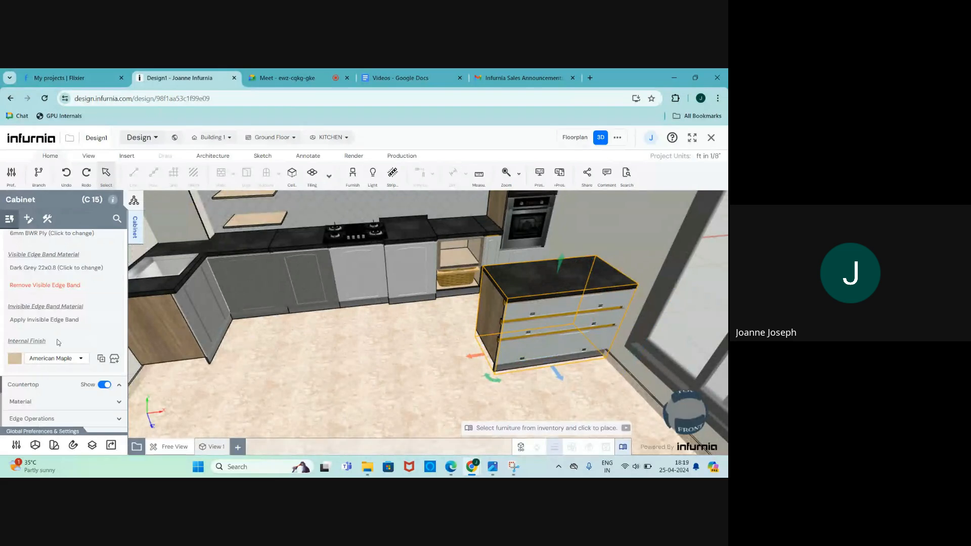
scroll(54, 369, down, 2)
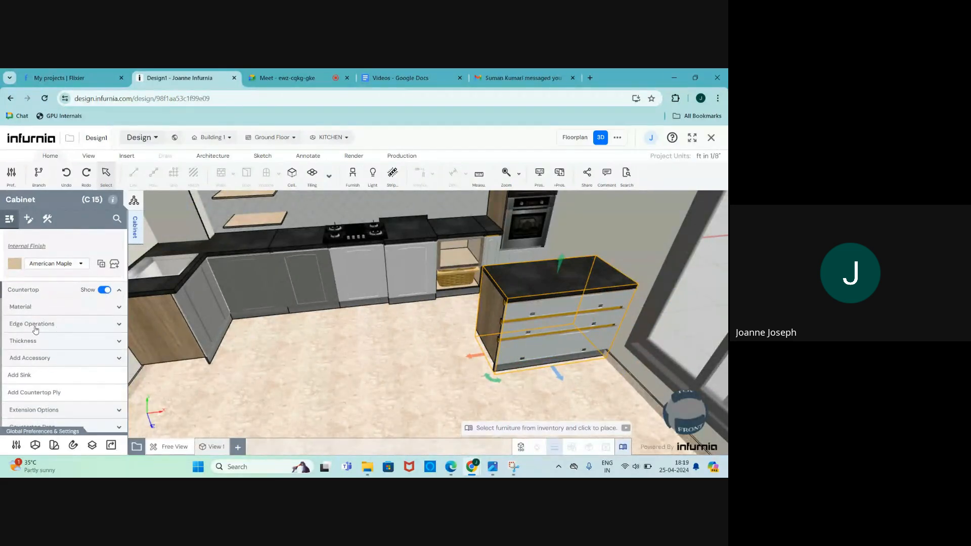
scroll(41, 373, down, 1)
click(41, 368)
scroll(45, 358, down, 2)
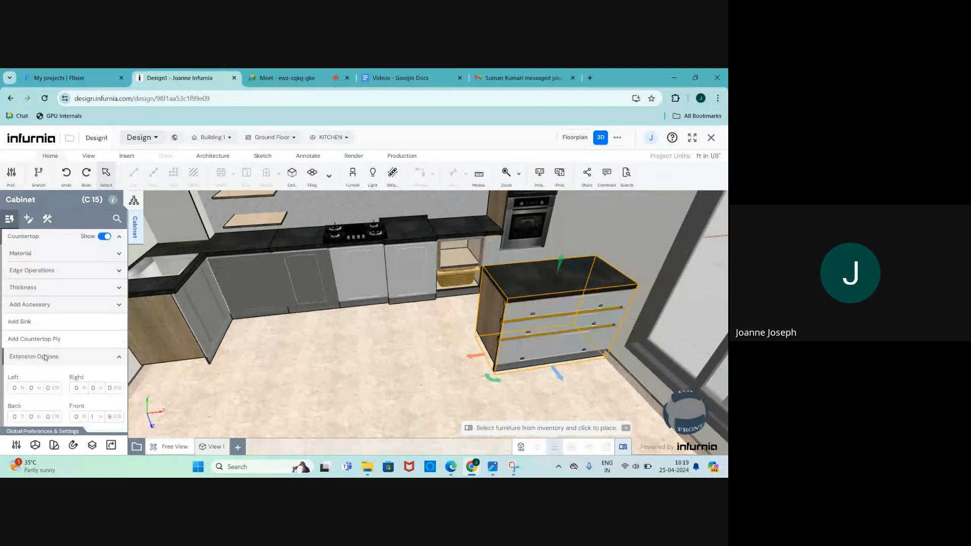
scroll(526, 287, up, 1)
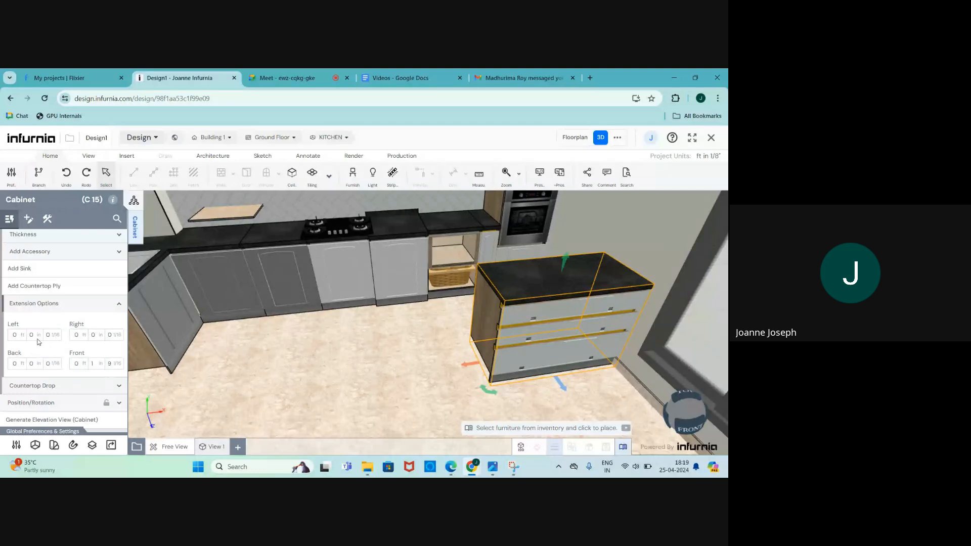
click(13, 335)
text(3)
key(Return)
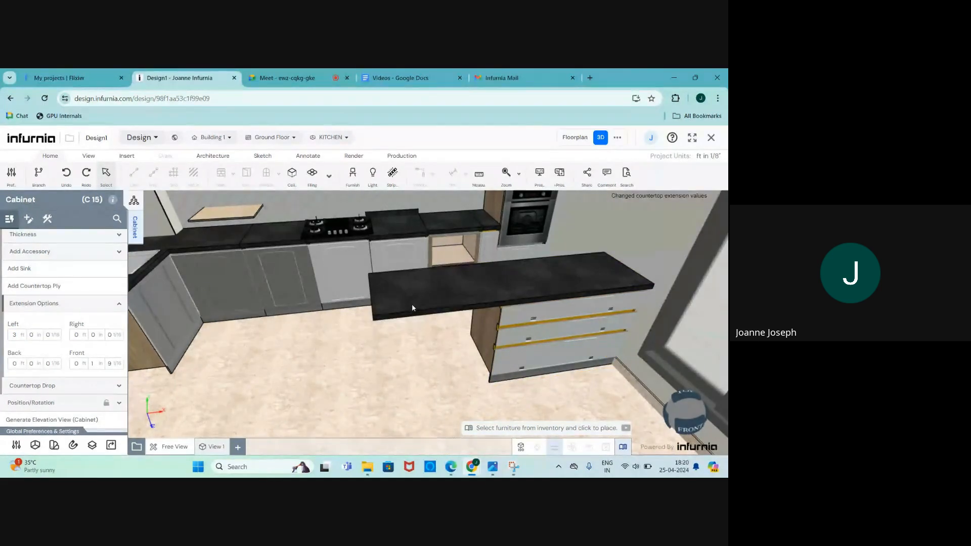
drag(411, 305, 321, 390)
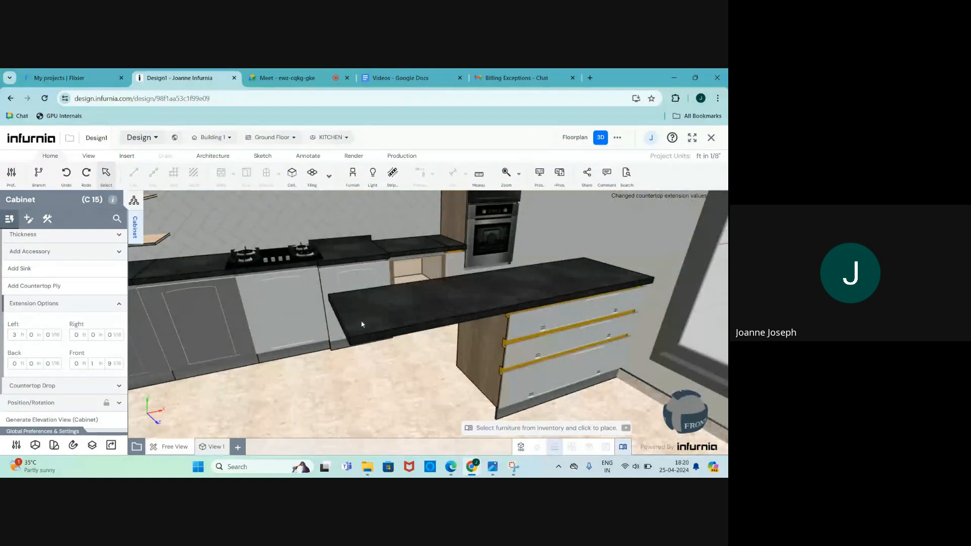
drag(363, 325, 355, 342)
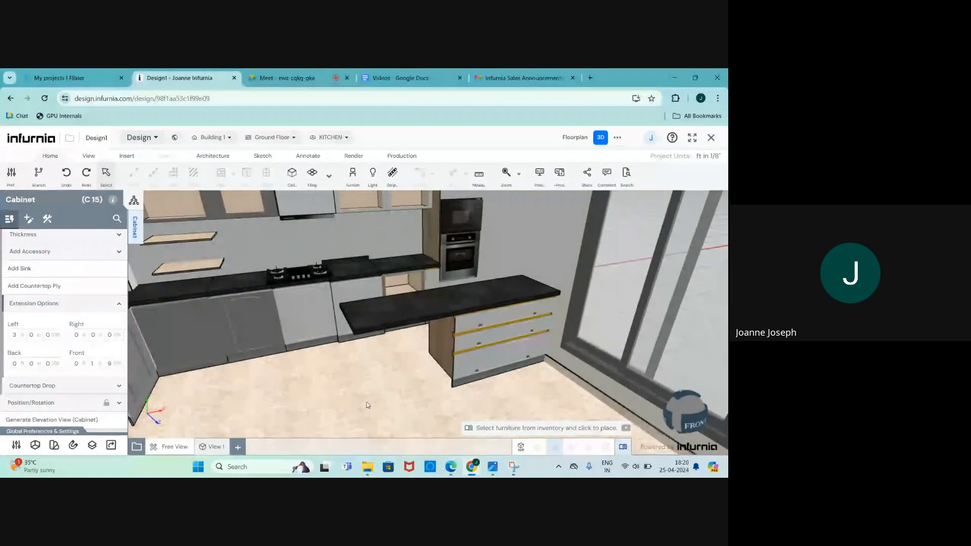
Step: Add a left countertop drop to the drawer unit and set the feet value of its height to 2
click(51, 387)
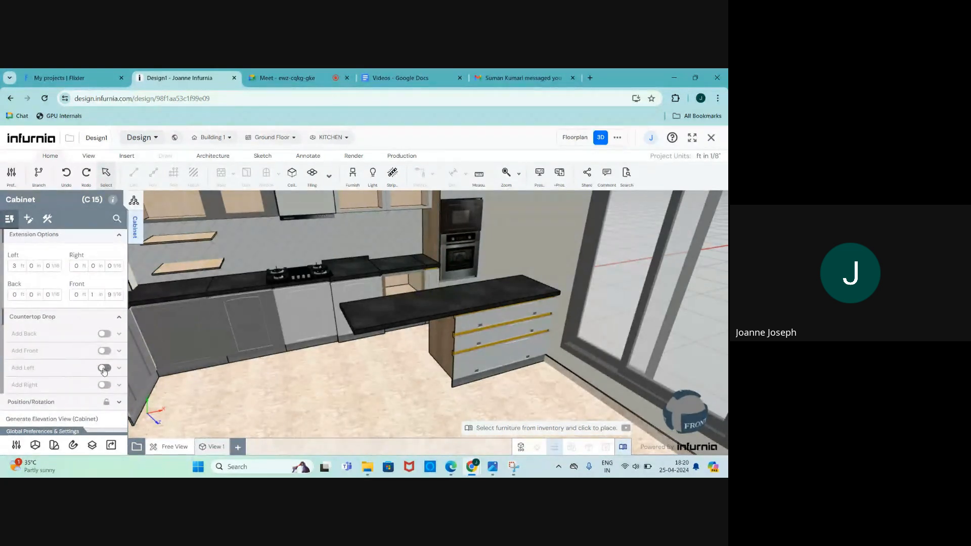
click(105, 368)
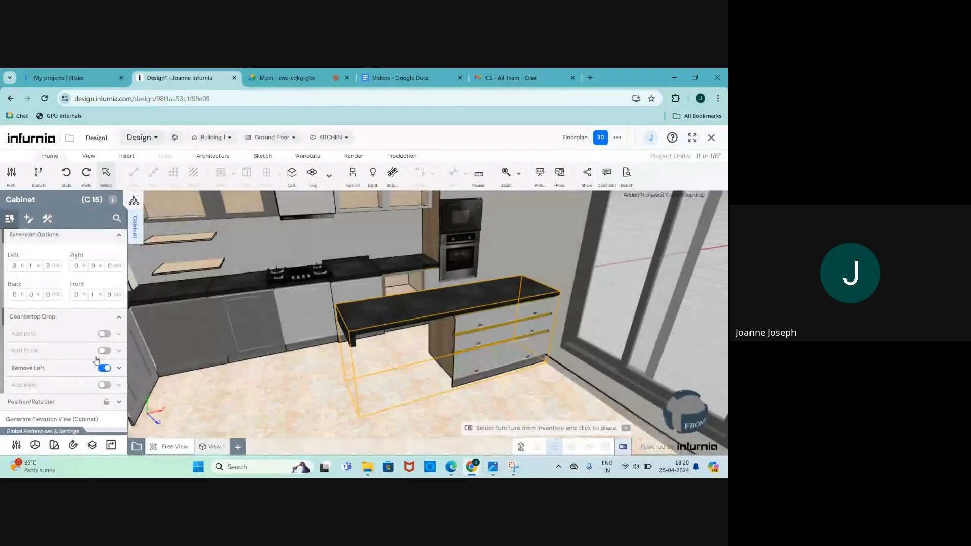
scroll(81, 361, down, 1)
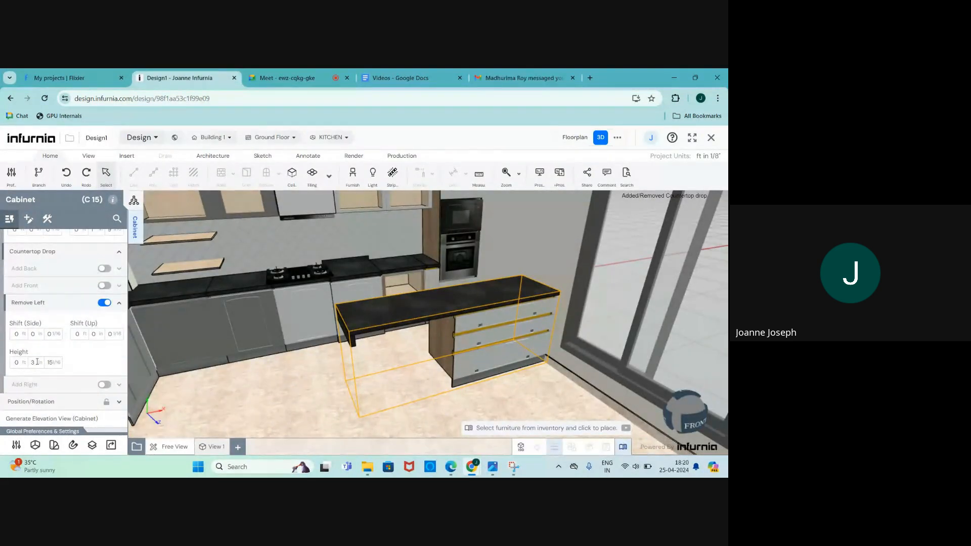
scroll(38, 299, up, 10)
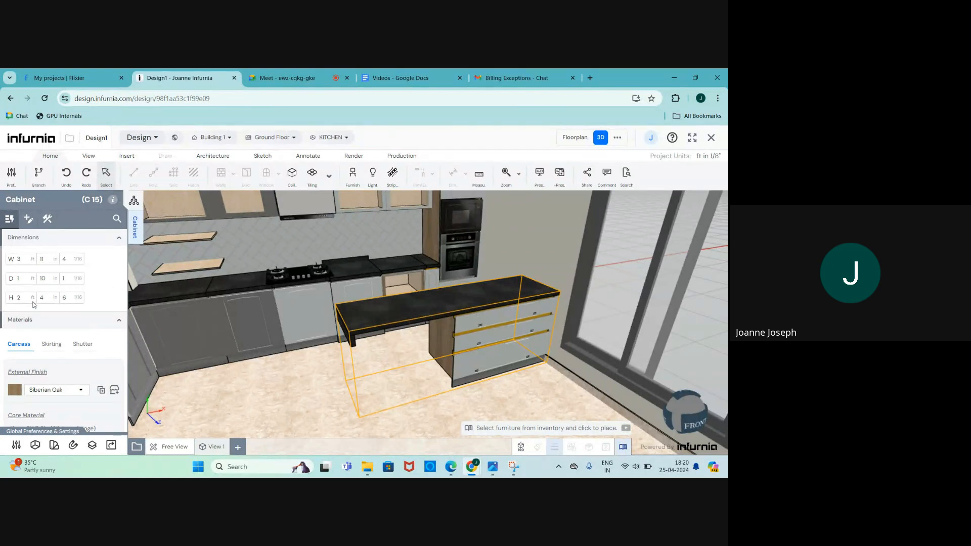
scroll(94, 313, down, 10)
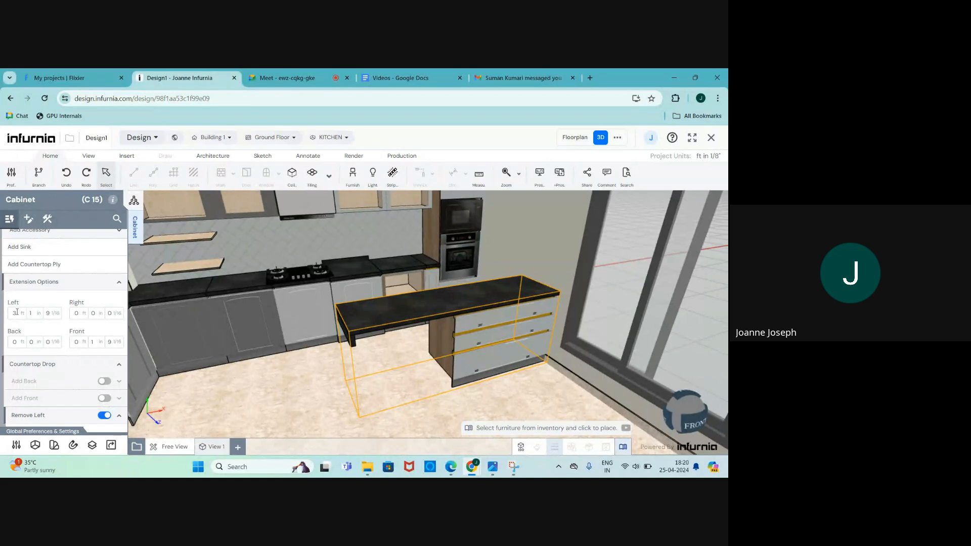
click(16, 312)
scroll(25, 326, down, 3)
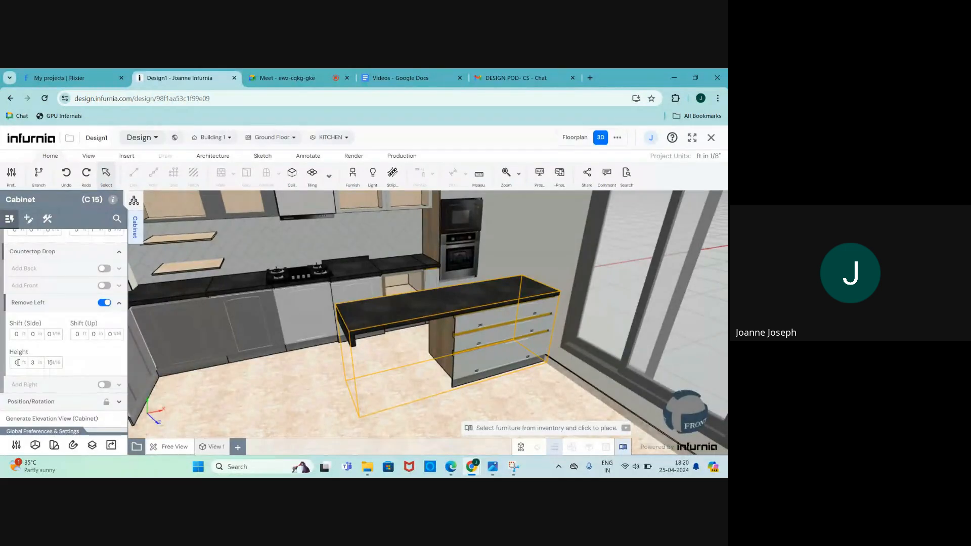
click(19, 362)
text(2)
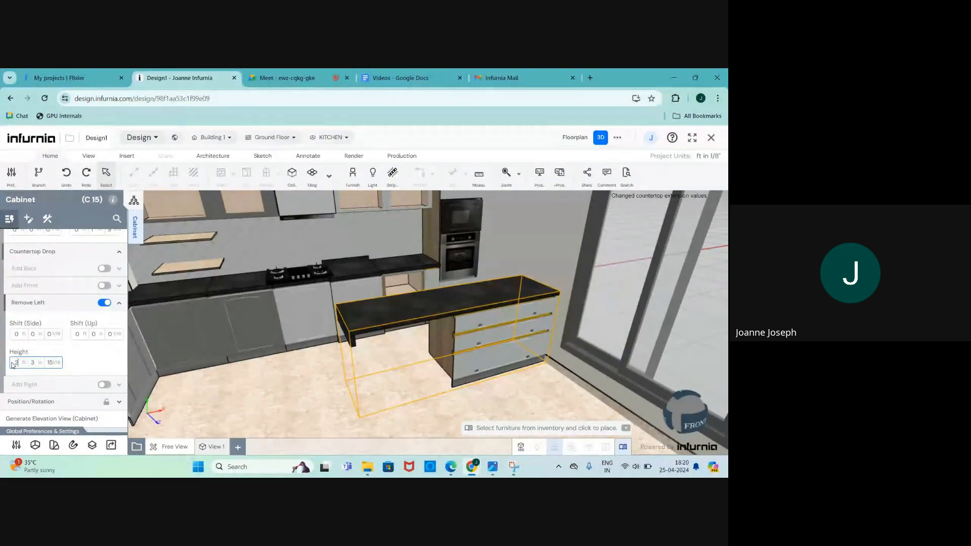
key(Return)
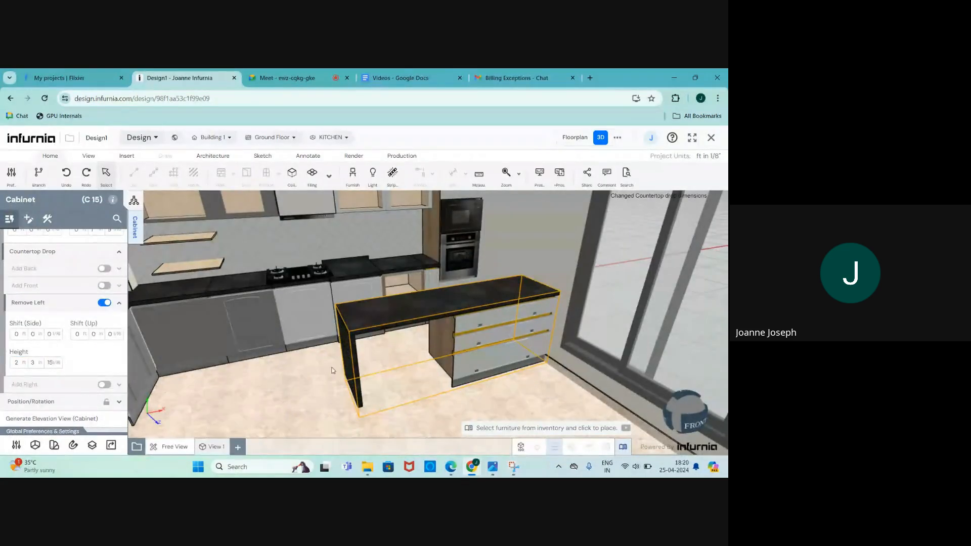
Step: Lengthen the left countertop drop to reach the floor by setting the inches value of its height to 7
drag(331, 355, 325, 331)
scroll(325, 339, down, 5)
scroll(341, 421, up, 6)
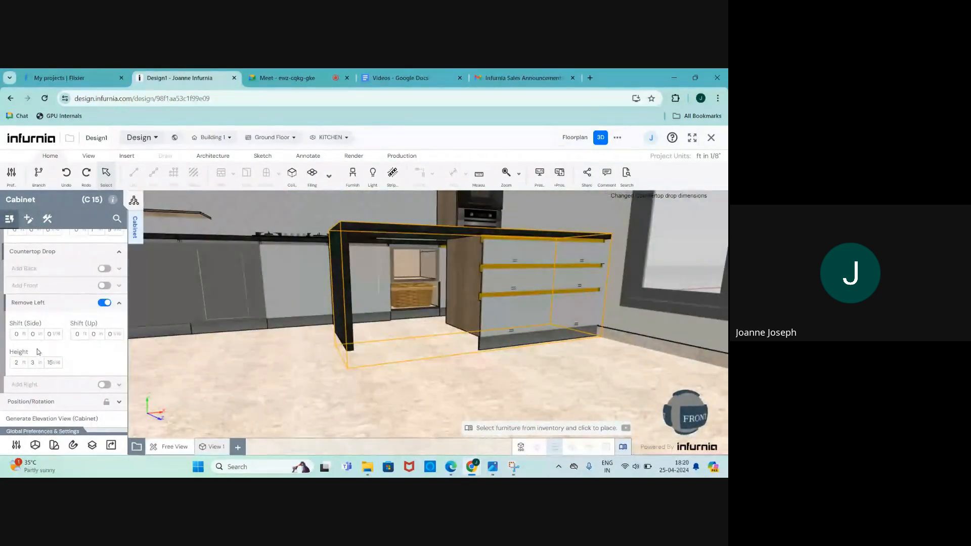
click(34, 363)
text(7)
key(Return)
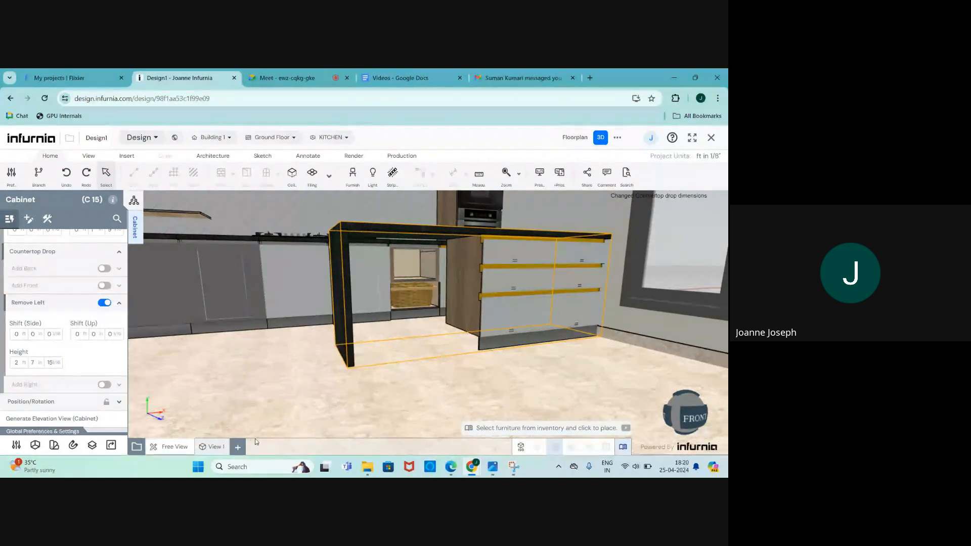
Step: Inspect the drawer unit's countertop drop in 3D from floor level and from above
scroll(389, 392, up, 8)
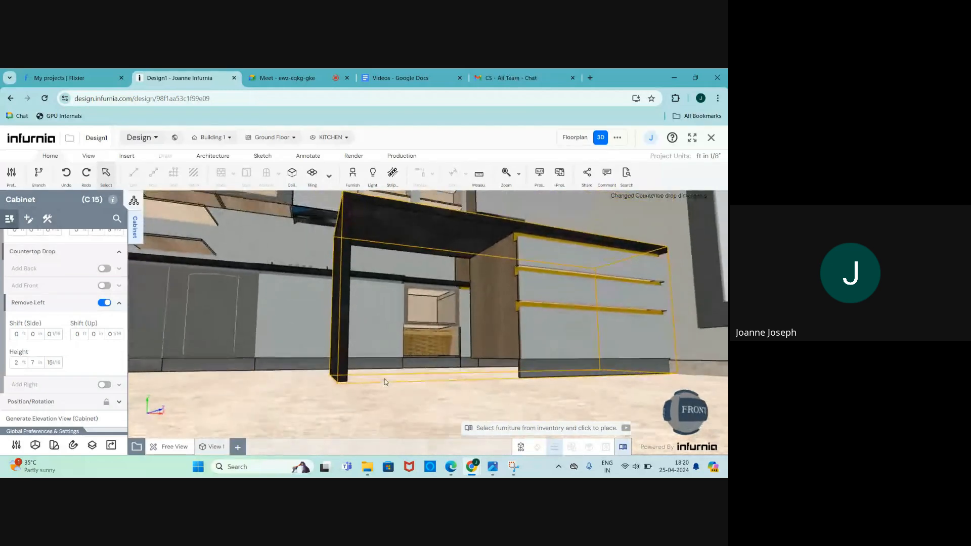
middle_drag(389, 376, 429, 392)
scroll(329, 412, down, 4)
middle_drag(318, 349, 323, 359)
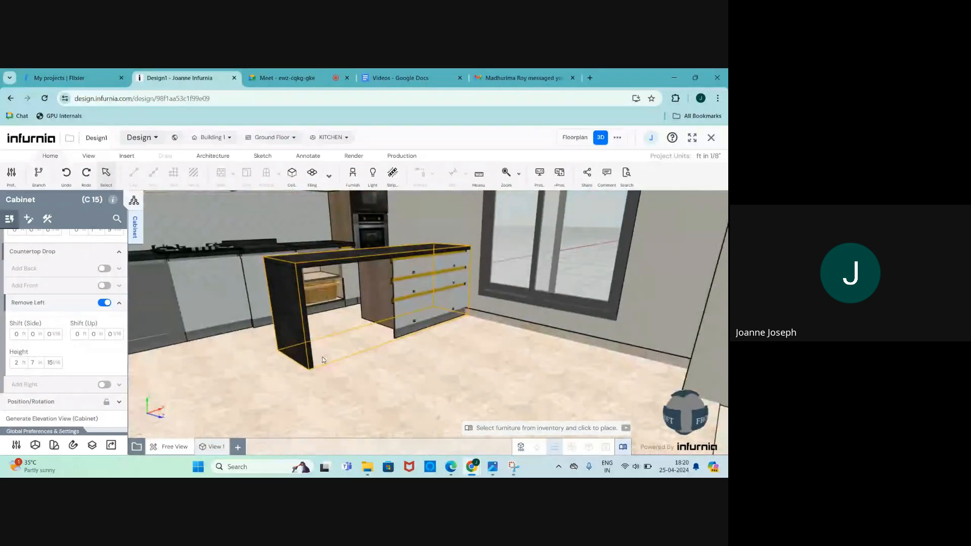
scroll(284, 387, down, 4)
scroll(304, 325, up, 3)
key(Escape)
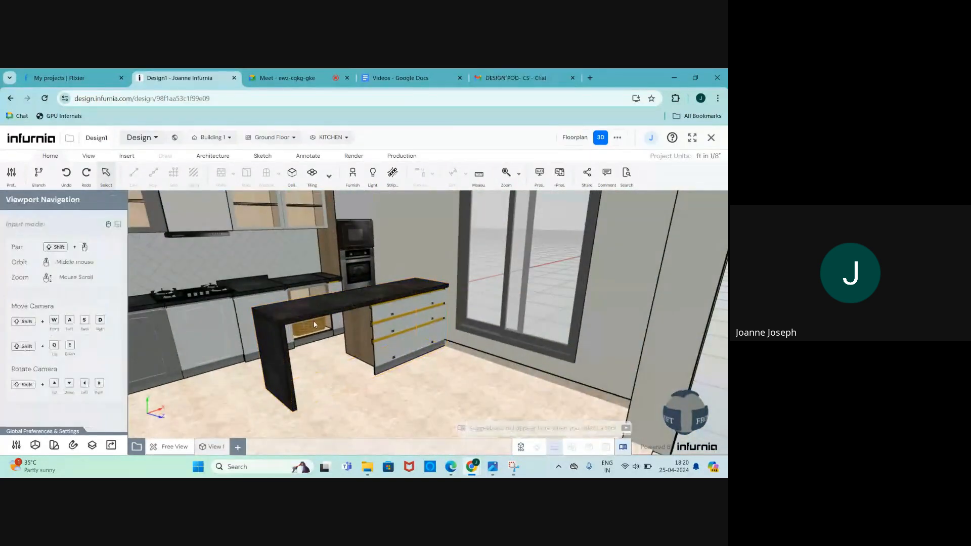
middle_drag(350, 322, 394, 307)
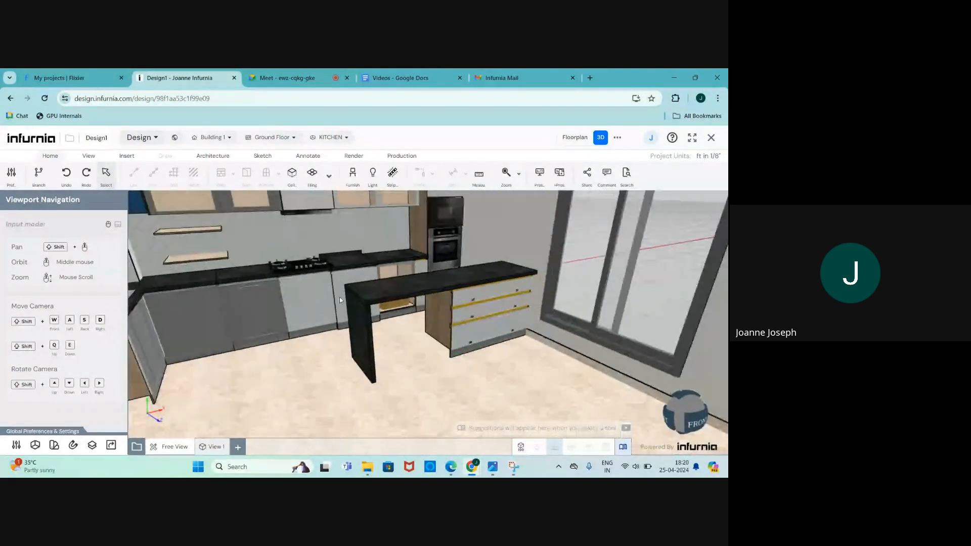
scroll(344, 296, up, 3)
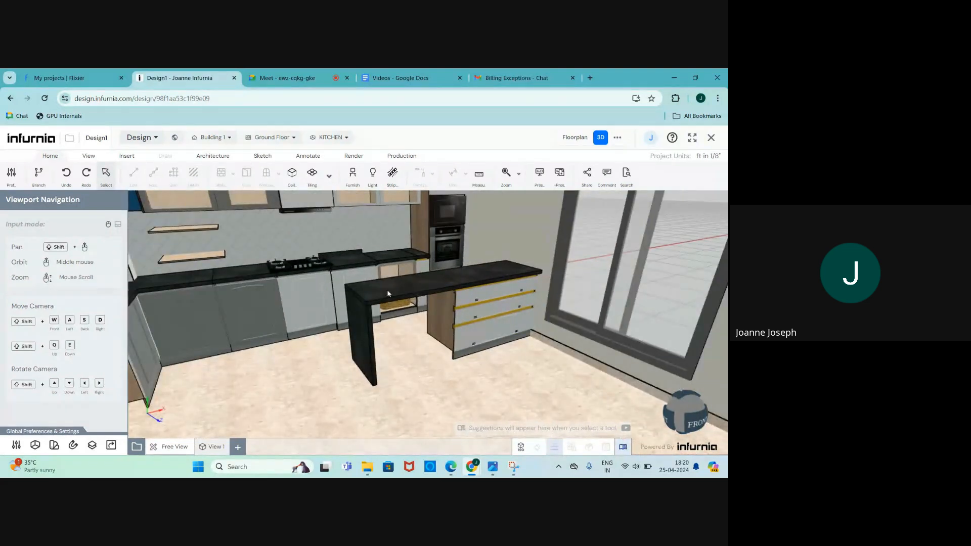
Step: Add a 2 Slot Toaster from the kitchen appliances as an accessory on the drawer unit's countertop
click(388, 293)
scroll(25, 375, down, 5)
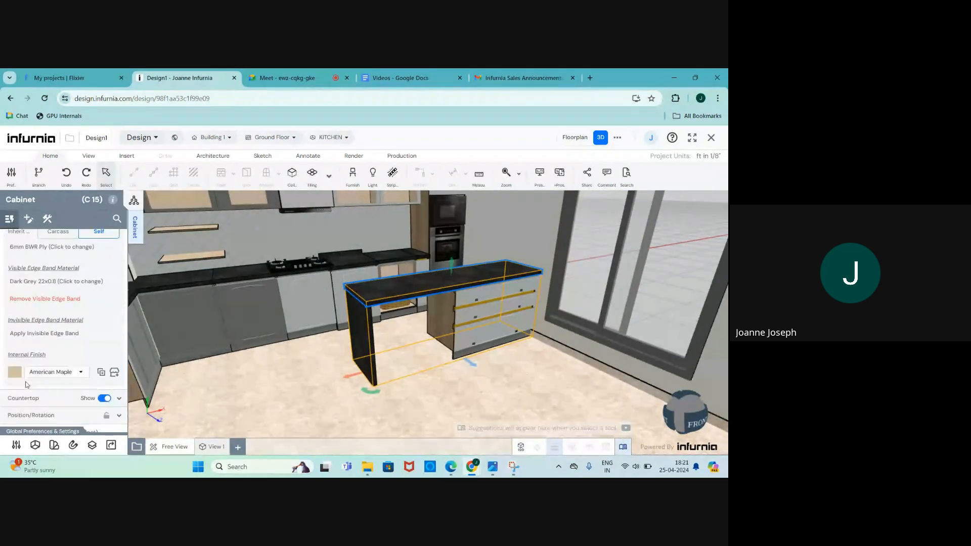
click(31, 386)
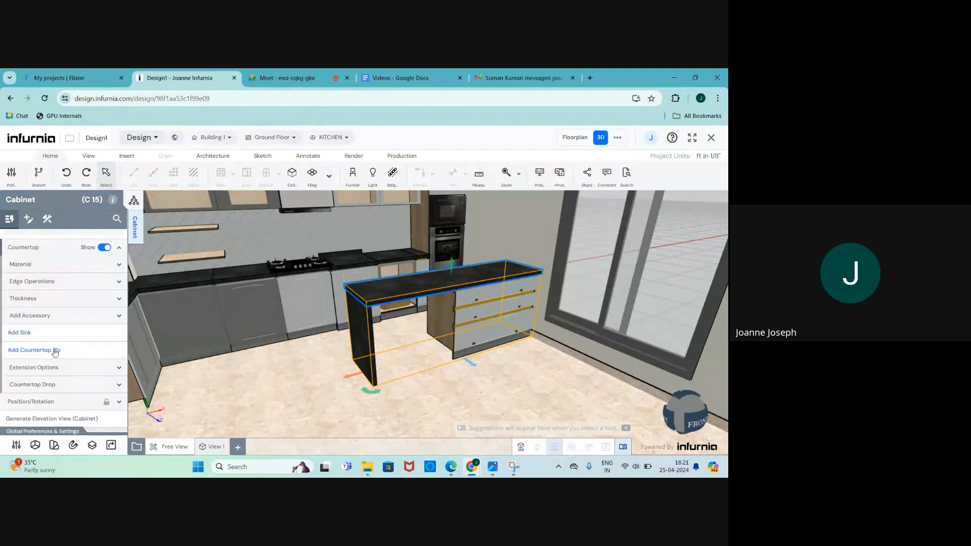
click(31, 316)
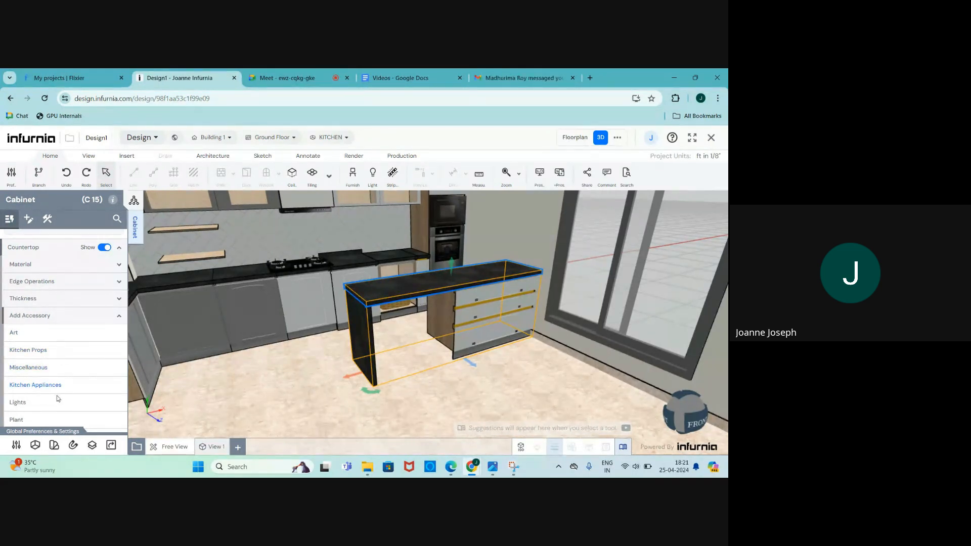
click(45, 386)
click(81, 363)
click(133, 364)
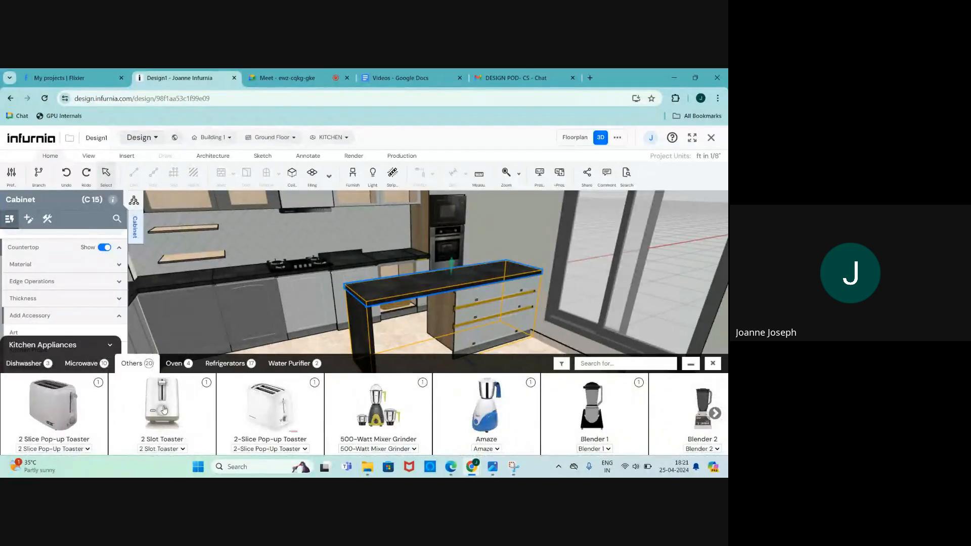
click(164, 410)
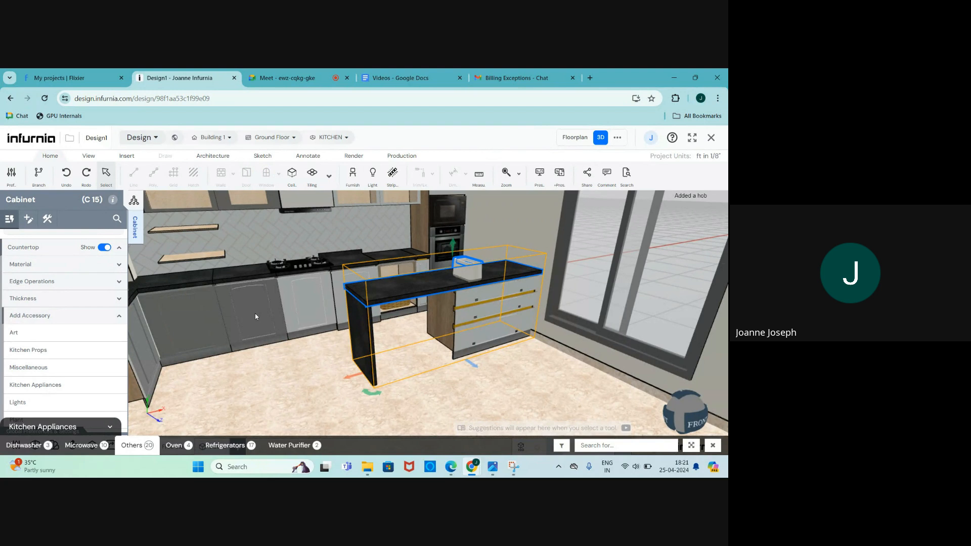
Step: Place a Bar Stool 14 in front of the extended countertop, beside the drop, with its backrest facing away from the counter
click(127, 156)
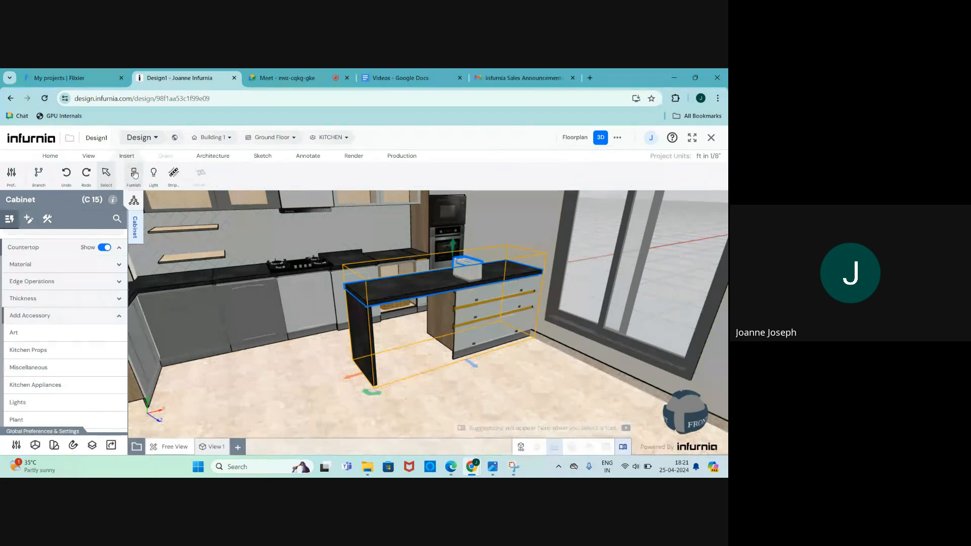
click(36, 253)
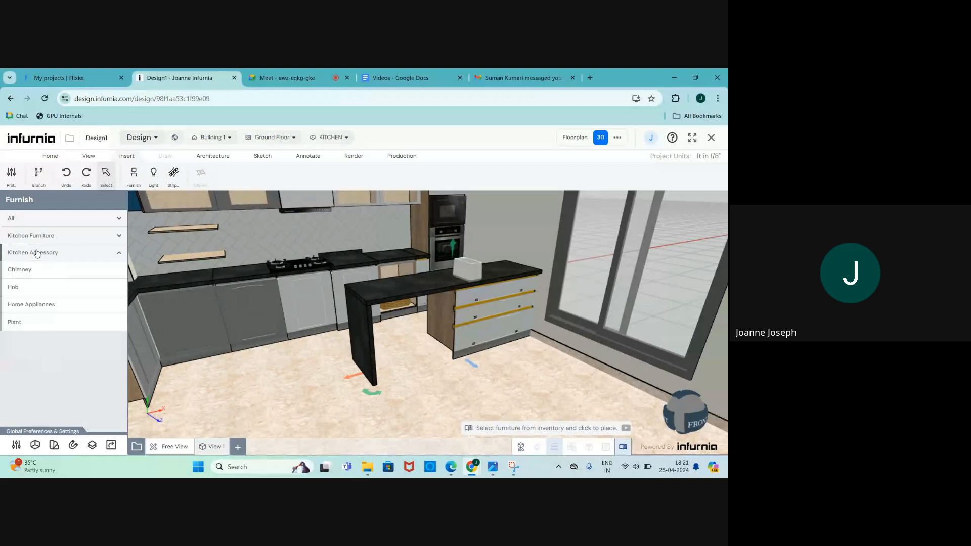
click(36, 242)
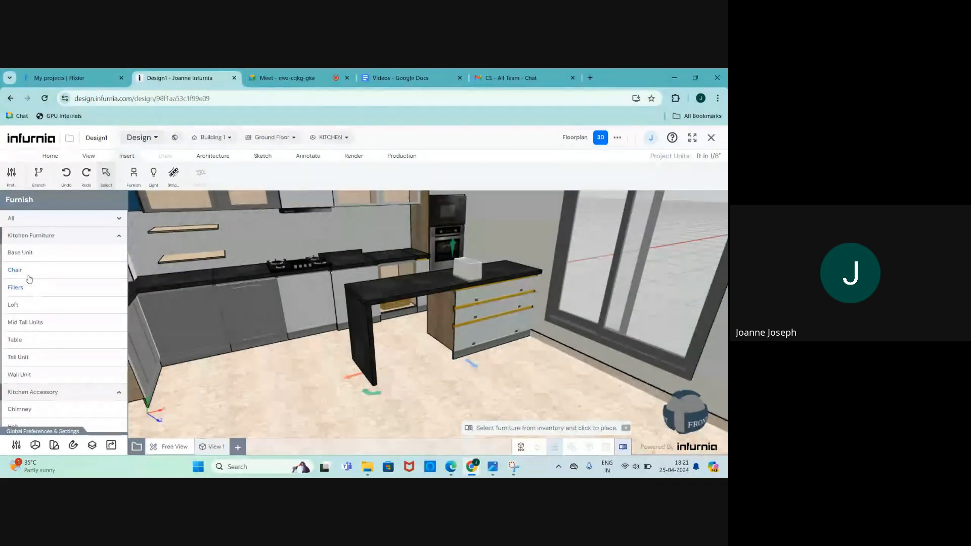
click(28, 277)
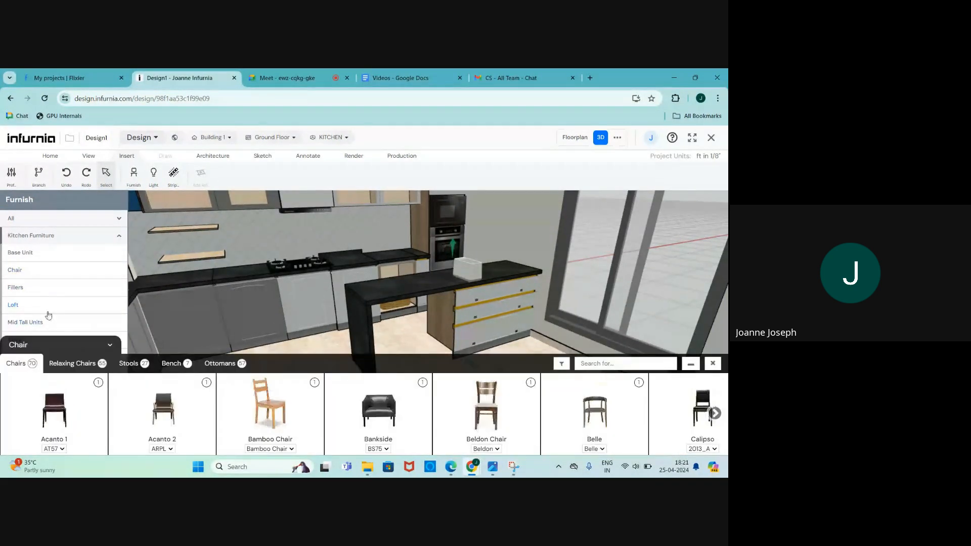
click(129, 363)
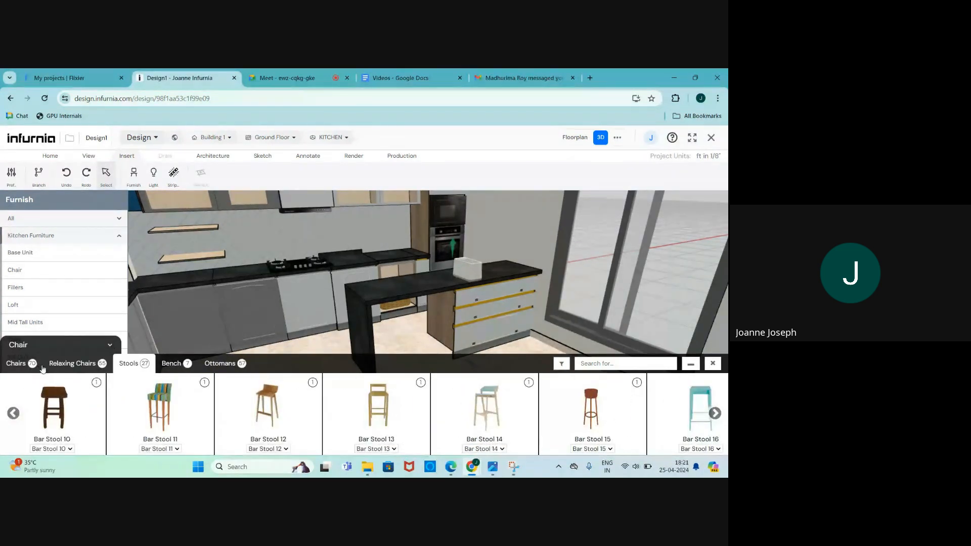
click(74, 363)
click(130, 364)
scroll(503, 419, down, 3)
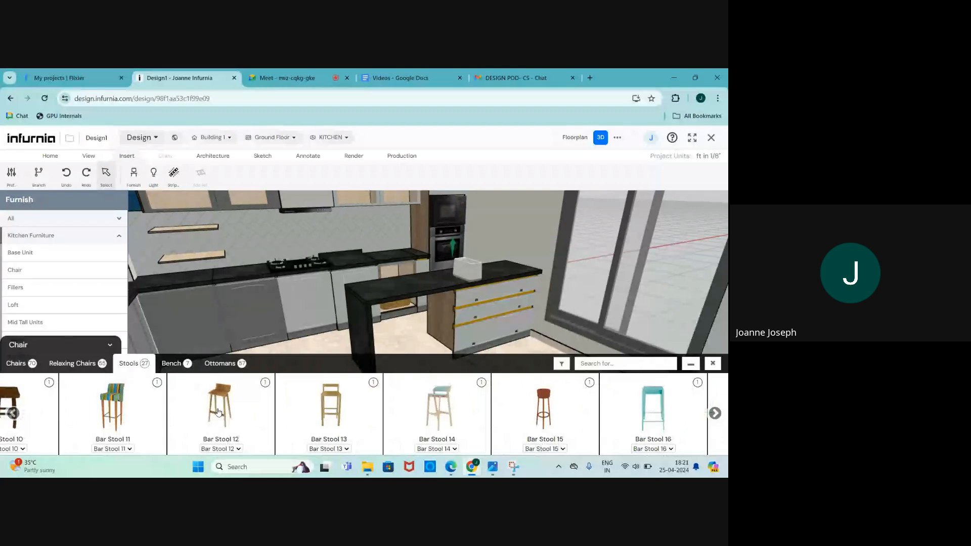
scroll(503, 419, down, 2)
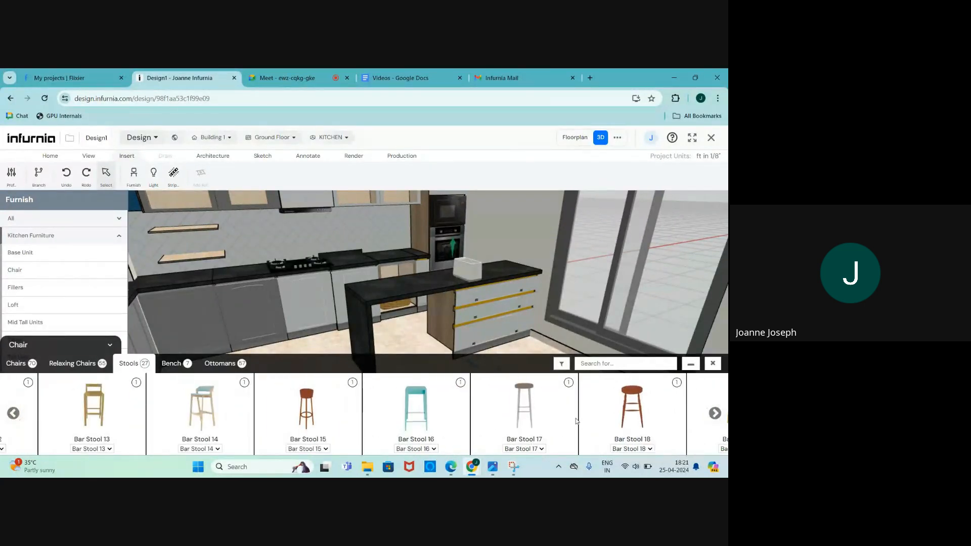
click(212, 408)
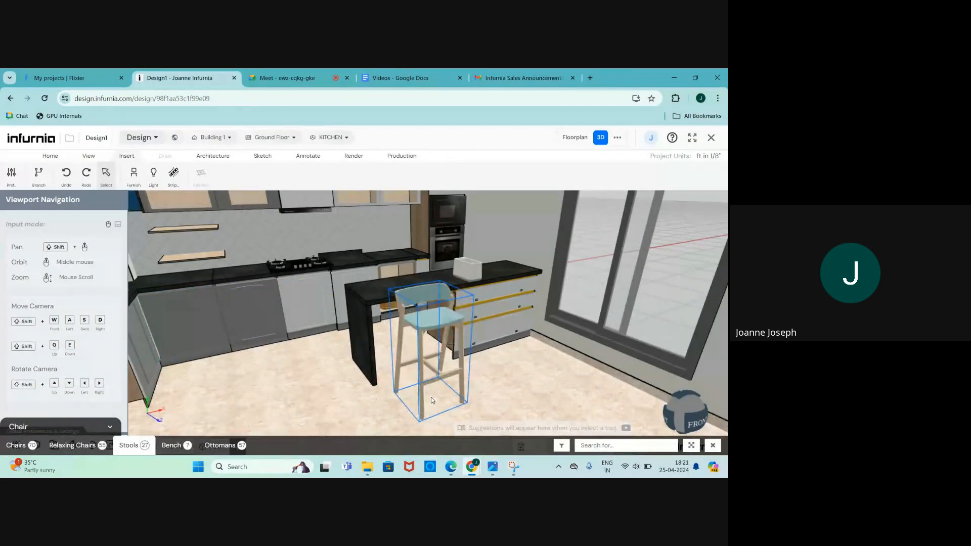
click(431, 400)
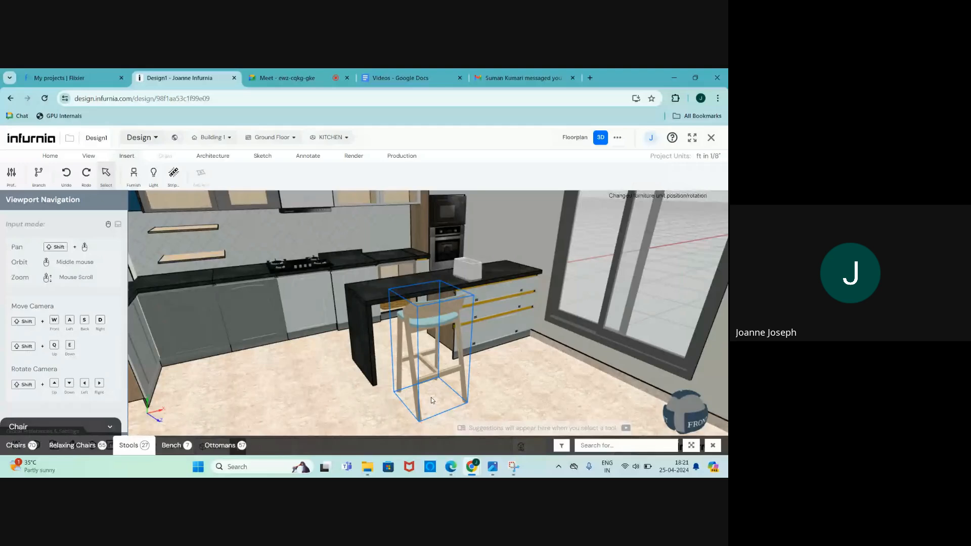
Step: Review the whole kitchen in 3D with the new stool and toaster, from raised and frontal angles
drag(381, 378, 322, 305)
scroll(408, 343, down, 3)
scroll(321, 305, up, 2)
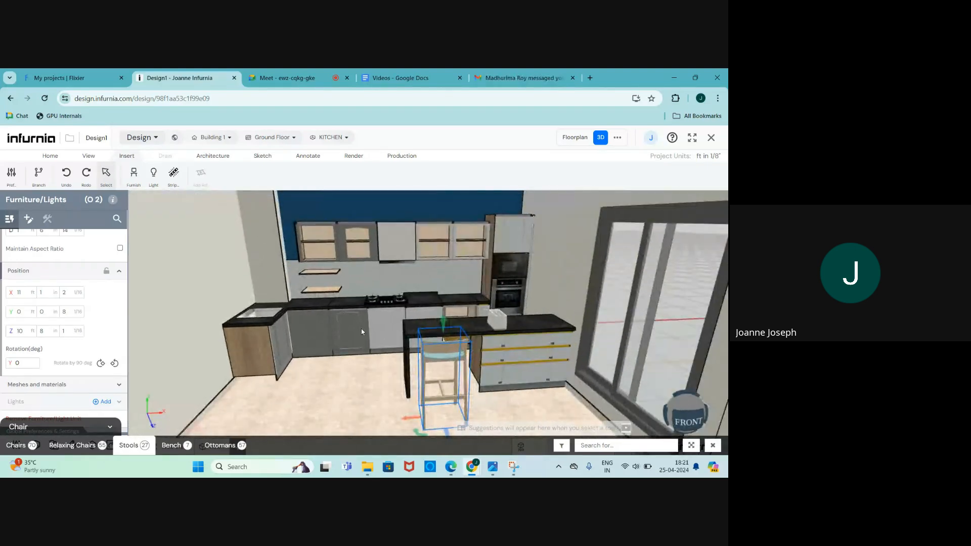
scroll(363, 330, up, 1)
drag(363, 329, 381, 357)
scroll(367, 334, down, 1)
scroll(382, 355, up, 1)
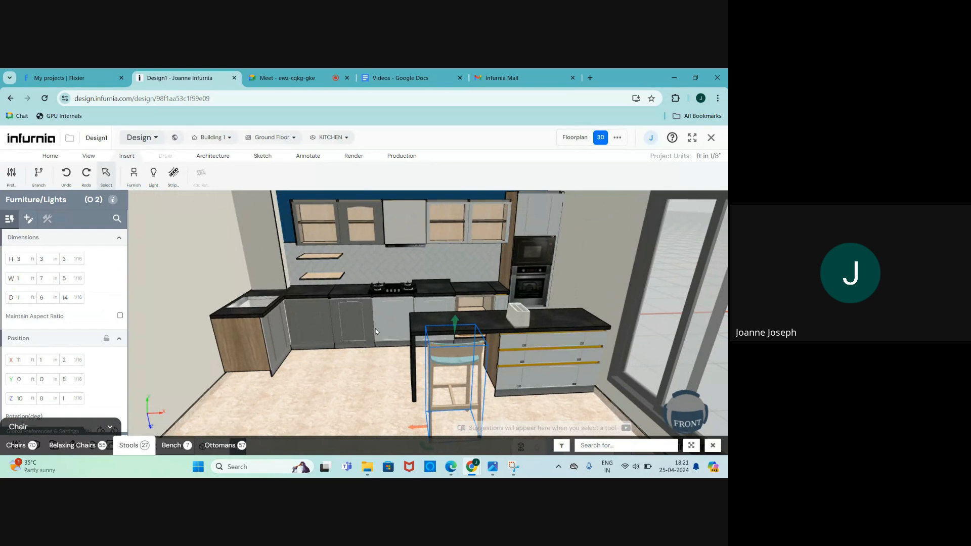
scroll(375, 329, down, 1)
drag(354, 325, 388, 327)
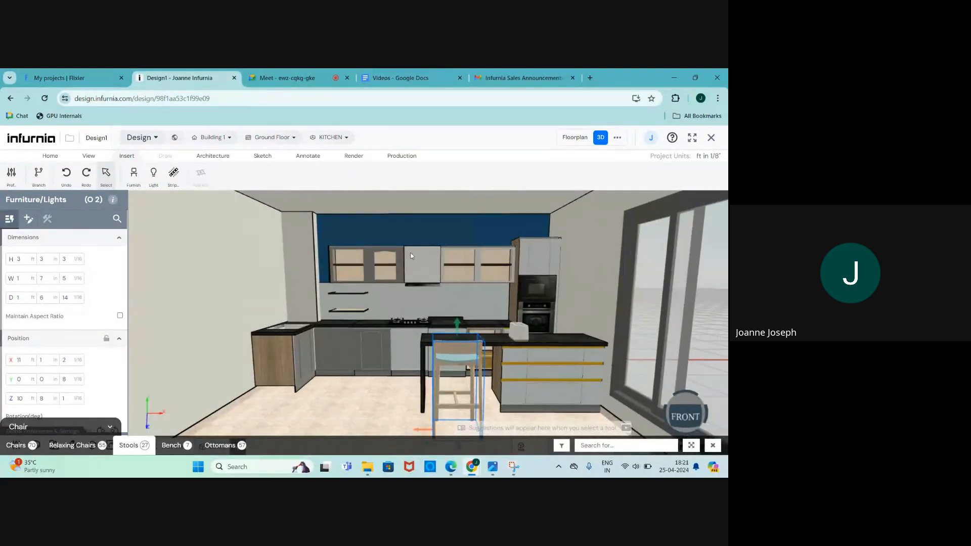
drag(410, 256, 420, 331)
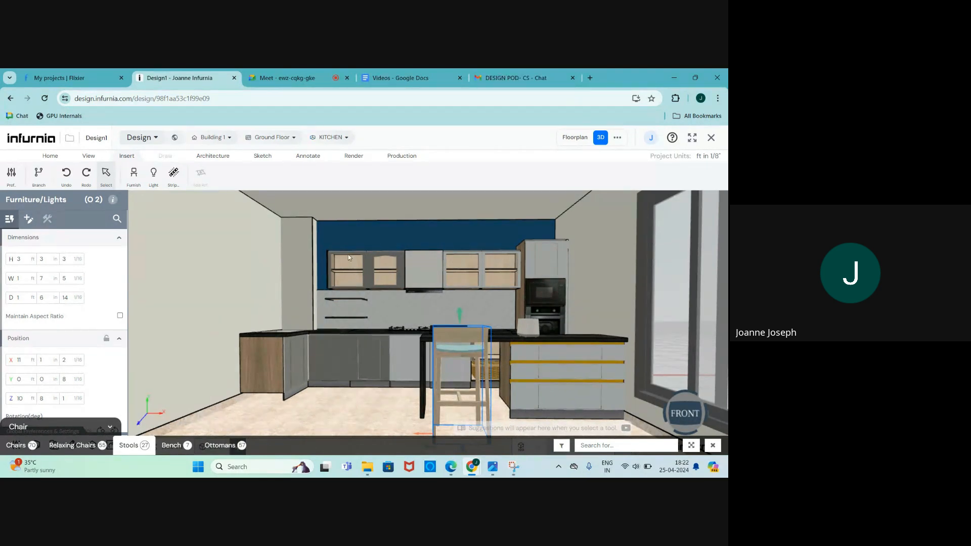
mouse_move(353, 267)
mouse_down()
mouse_move(364, 279)
mouse_move(355, 267)
mouse_up()
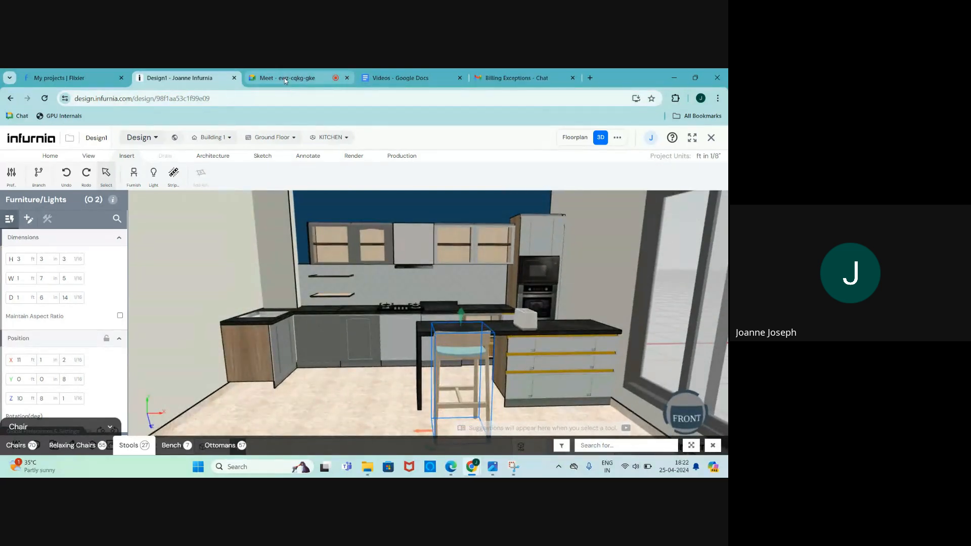
mouse_move(284, 78)
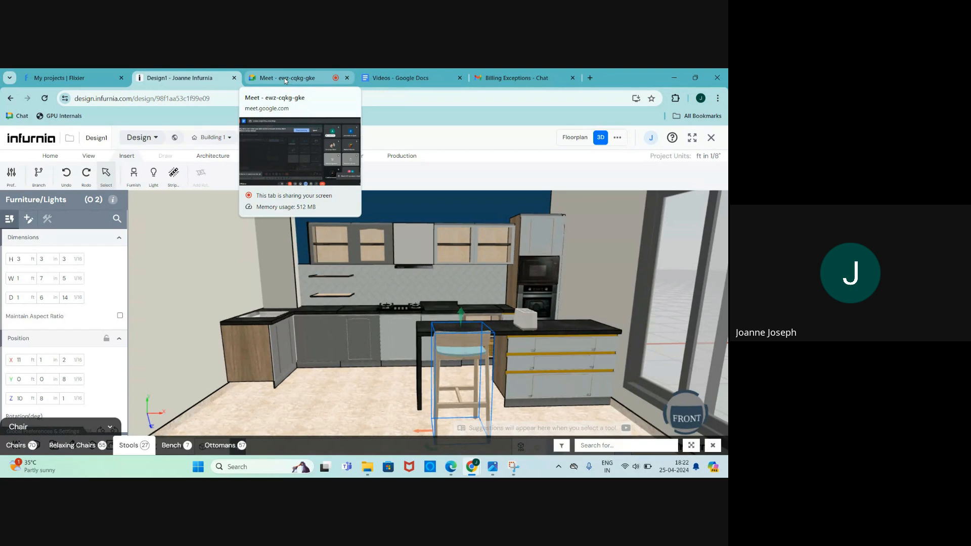
click(284, 77)
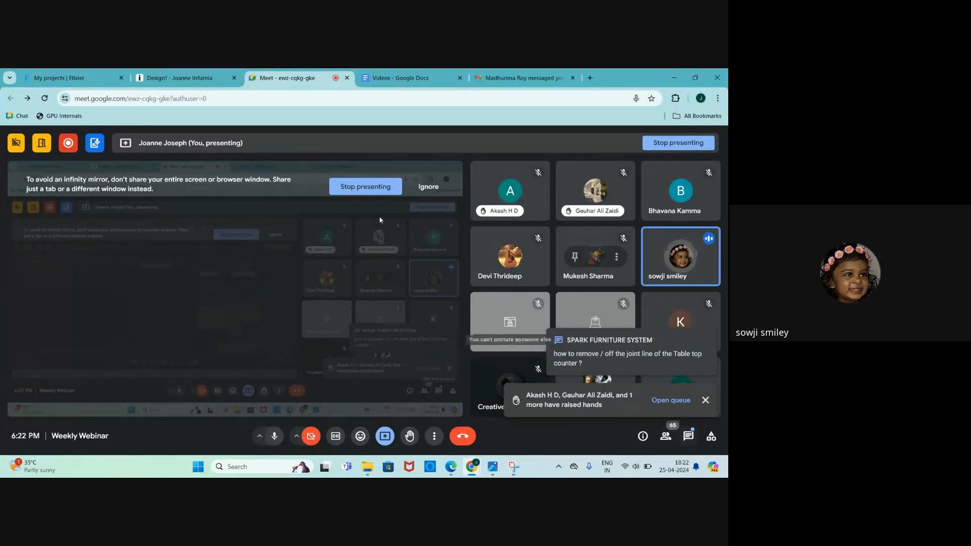
click(185, 77)
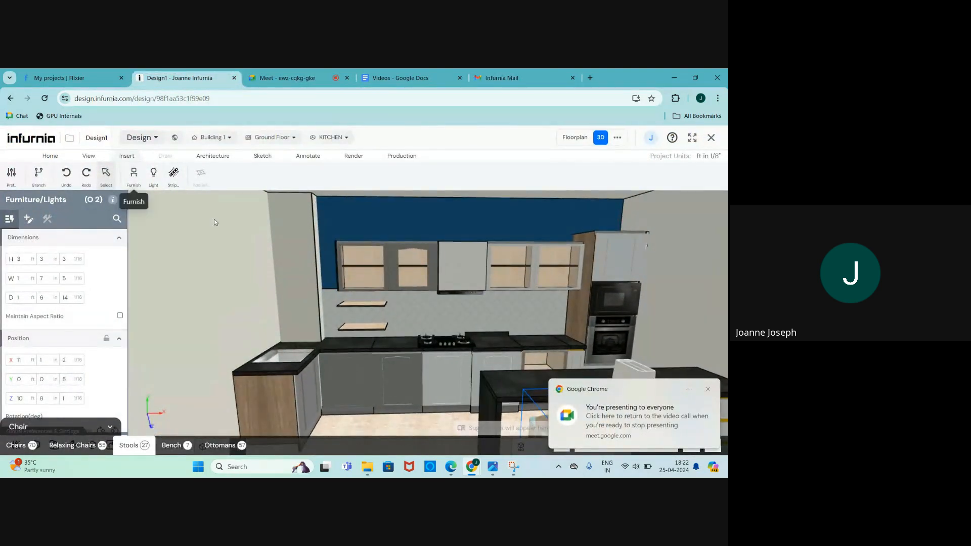
scroll(64, 324, down, 1)
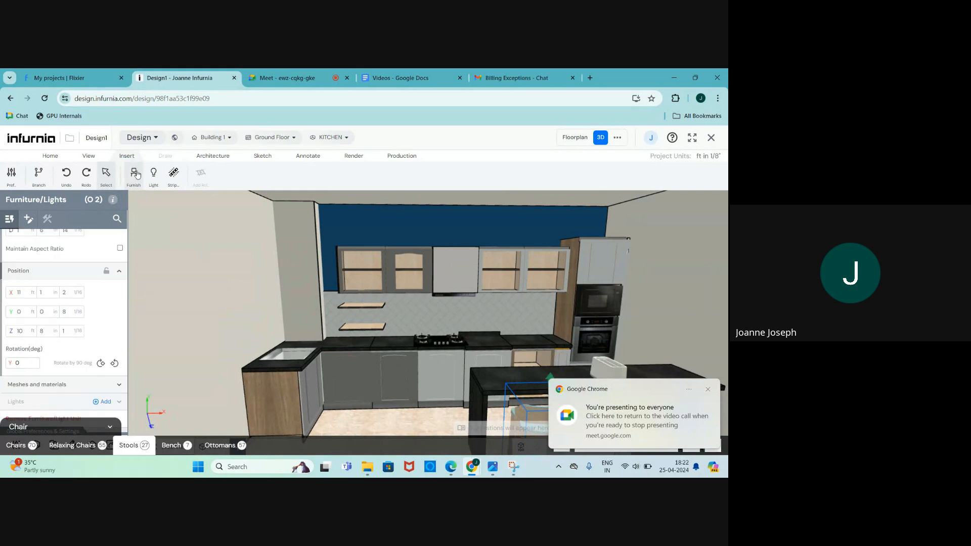
Step: Place a Loft Unit 1 Shutter, 1 Shelf box loft from the kitchen furniture against the wall beside the open wall units
click(134, 173)
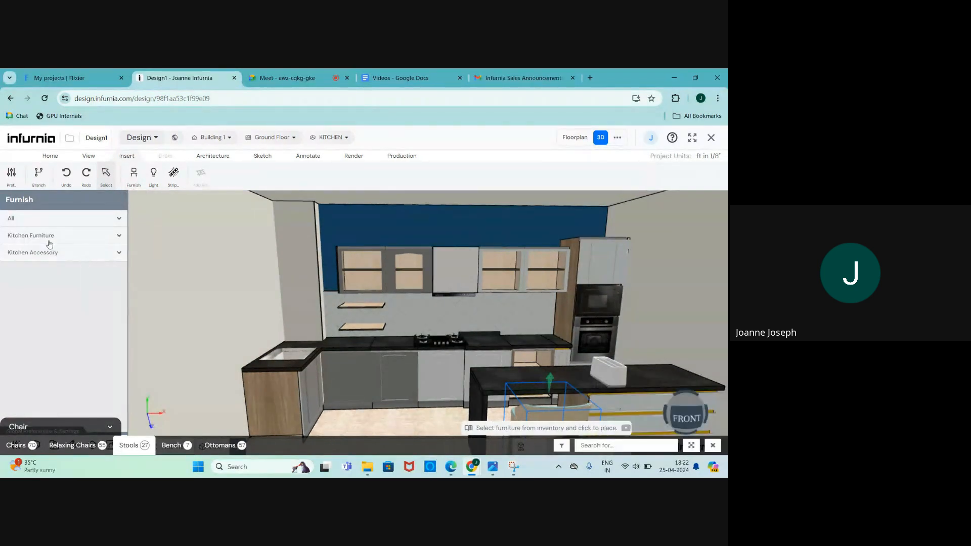
click(28, 225)
click(29, 225)
click(33, 235)
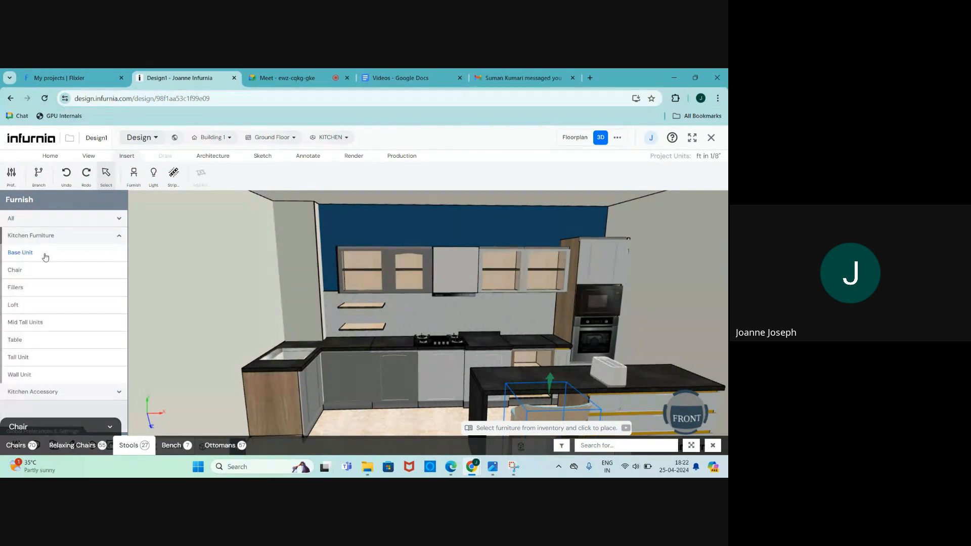
click(23, 308)
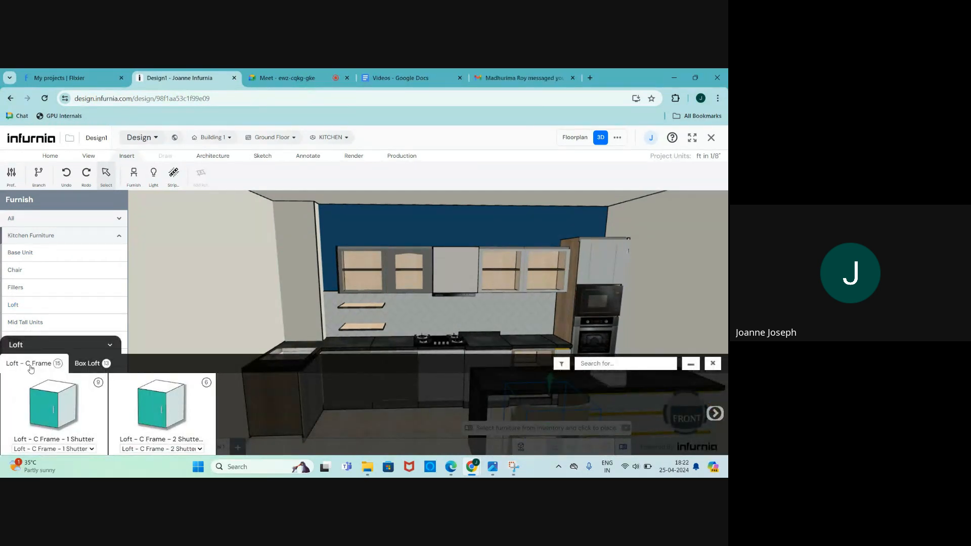
click(89, 364)
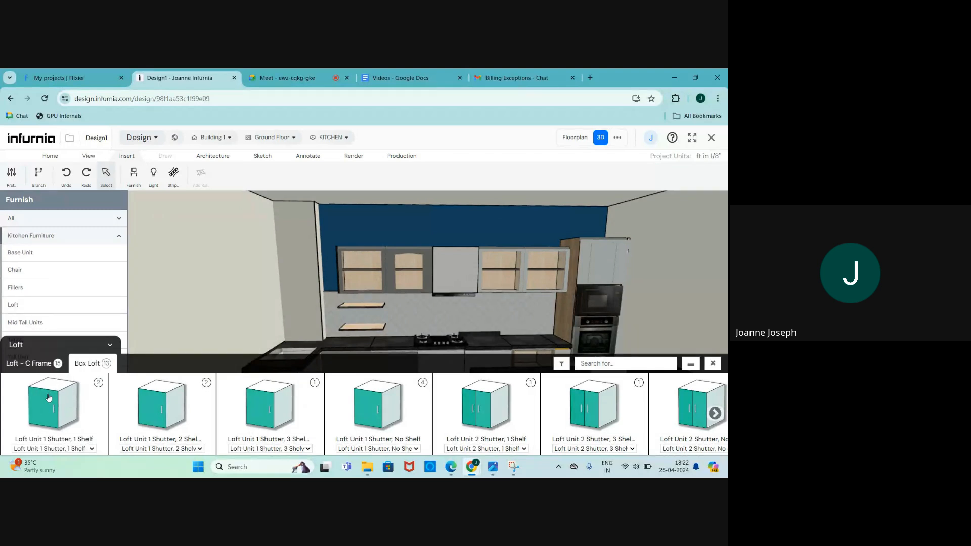
click(49, 398)
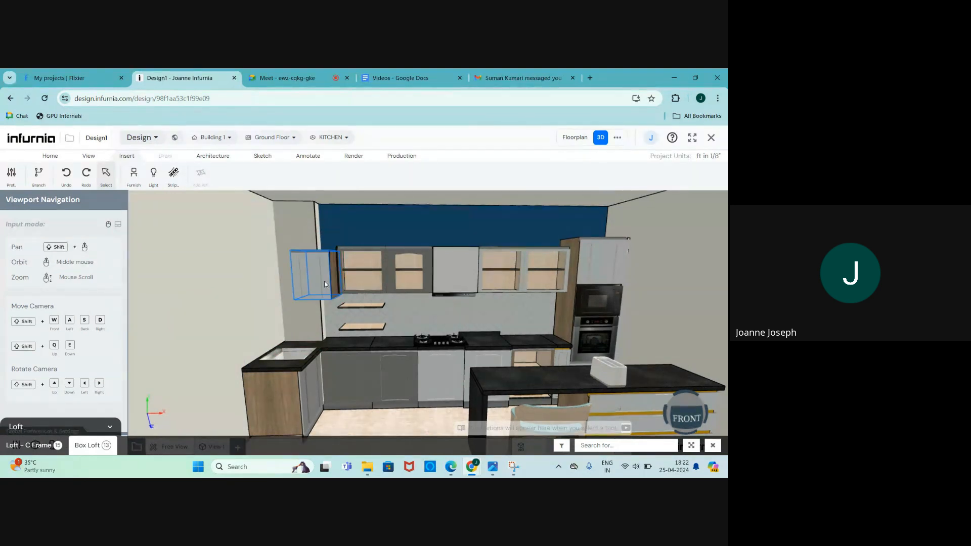
click(290, 260)
scroll(290, 260, up, 4)
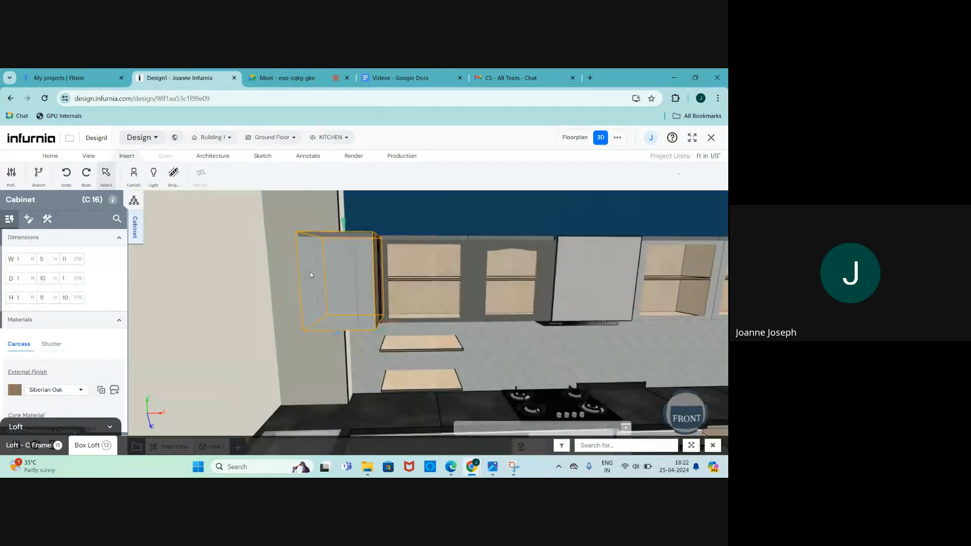
Step: Try to move the box loft out from the wall past the wall units, and undo its placement
middle_drag(311, 273, 463, 309)
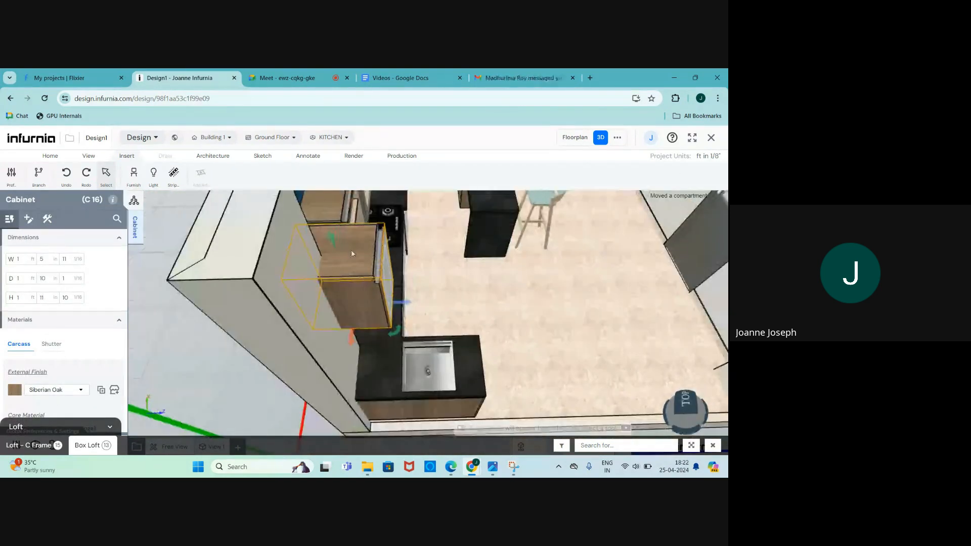
drag(354, 254, 439, 263)
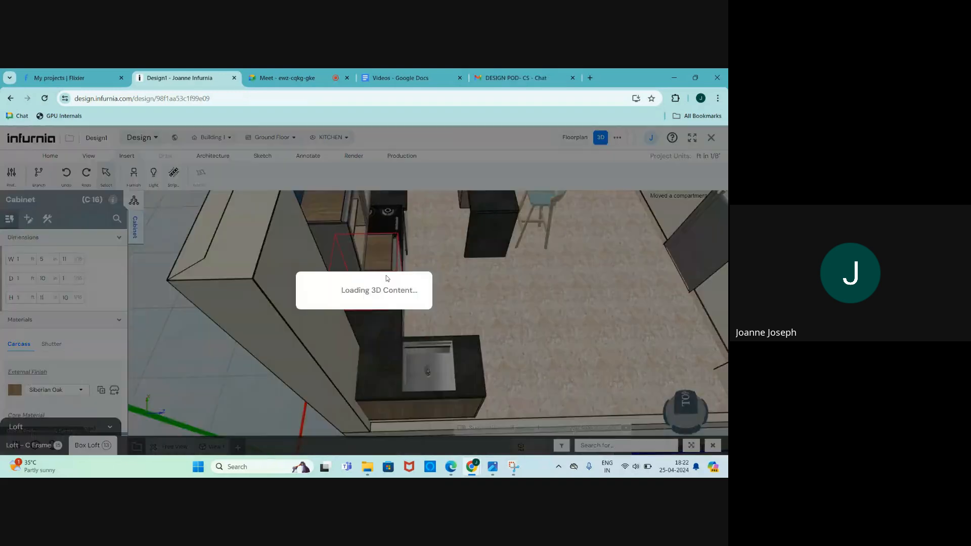
scroll(393, 276, up, 1)
click(388, 281)
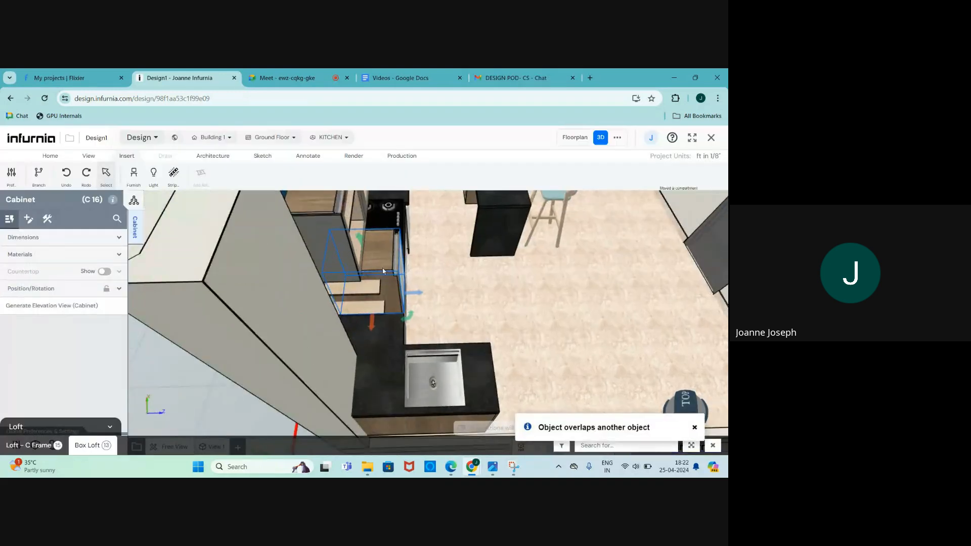
drag(388, 281, 412, 225)
scroll(419, 239, down, 3)
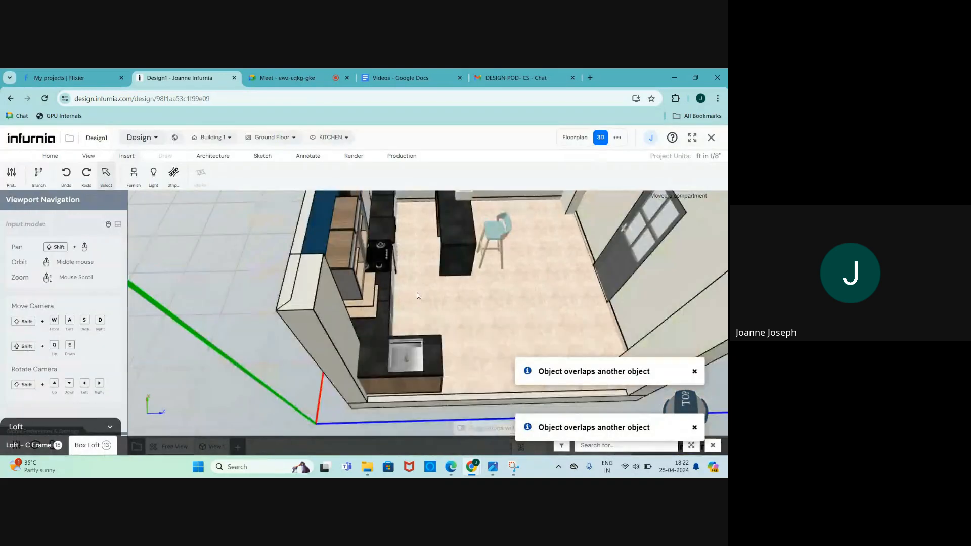
middle_drag(419, 239, 257, 262)
scroll(482, 317, up, 3)
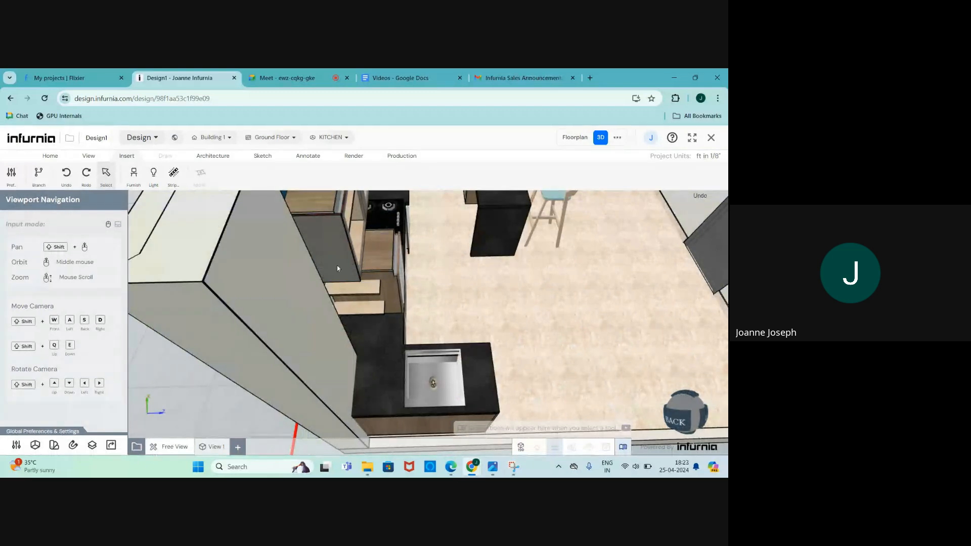
scroll(337, 265, down, 3)
scroll(290, 264, up, 2)
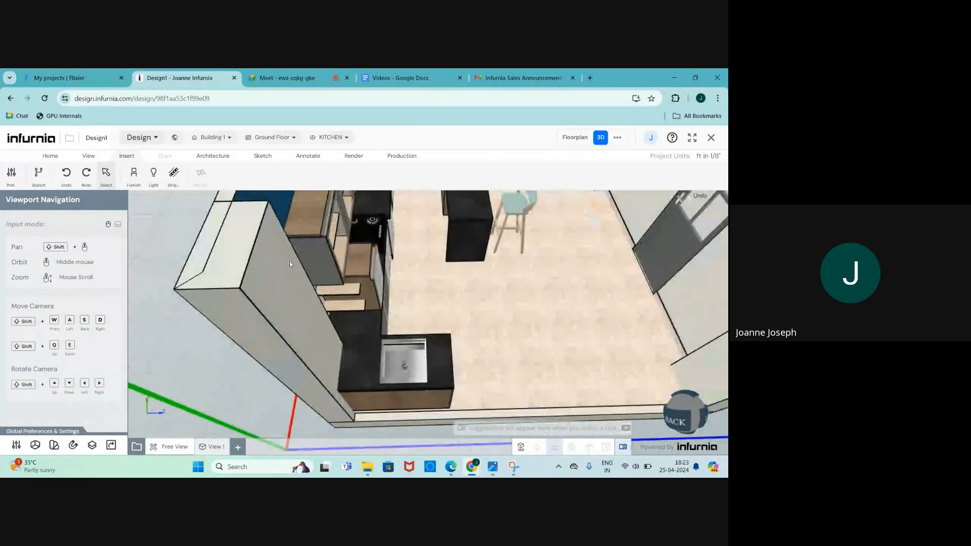
Step: Place a Loft - C Frame - 1 Shutter from the kitchen furniture on the back wall near the first wall unit
click(133, 174)
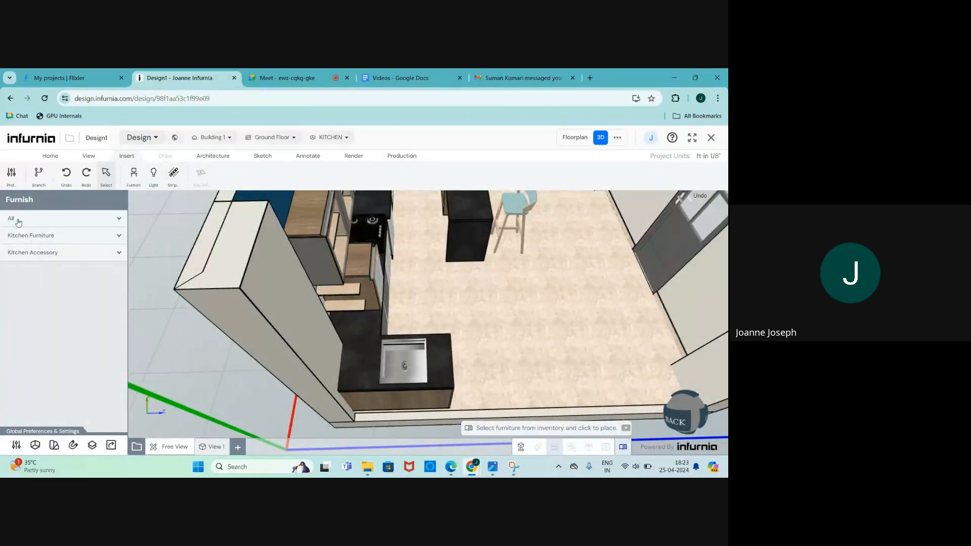
click(18, 219)
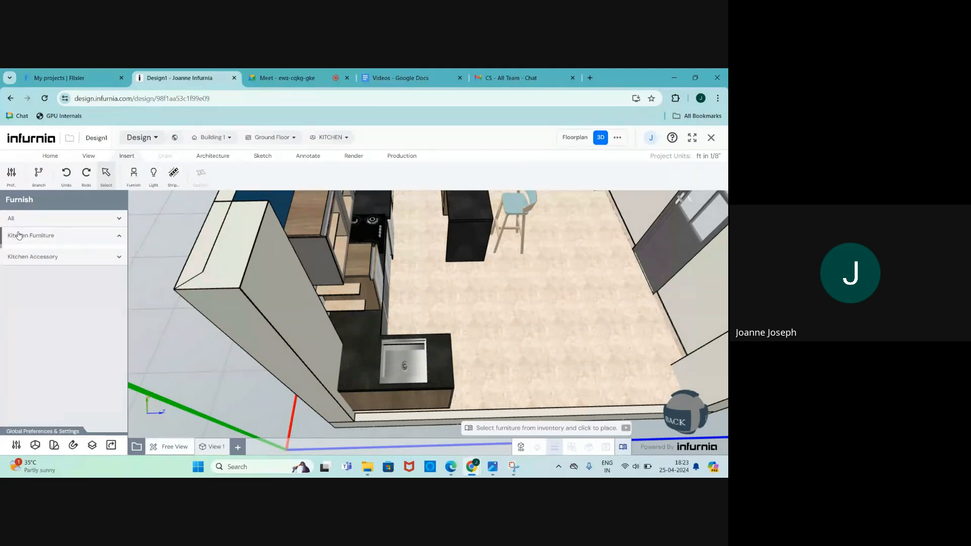
click(20, 235)
click(25, 307)
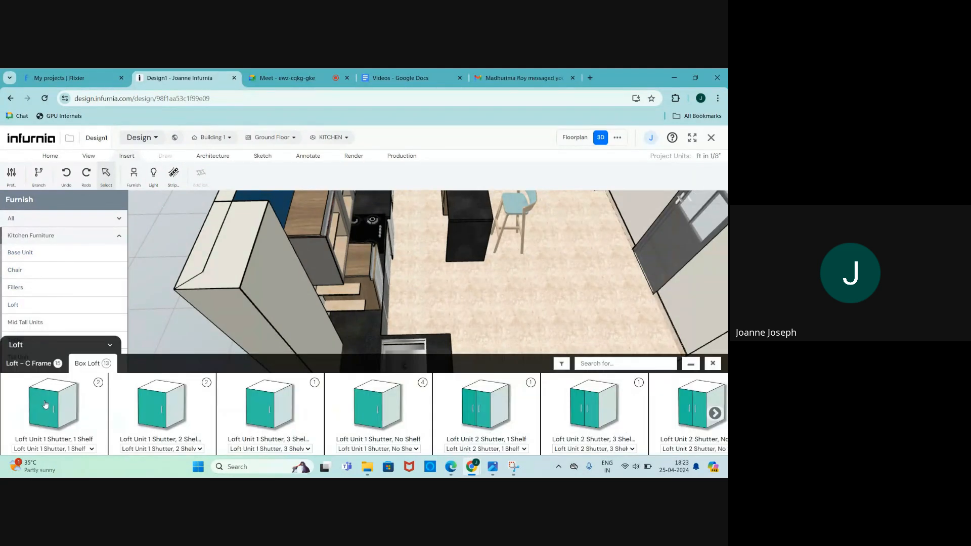
click(35, 364)
click(49, 409)
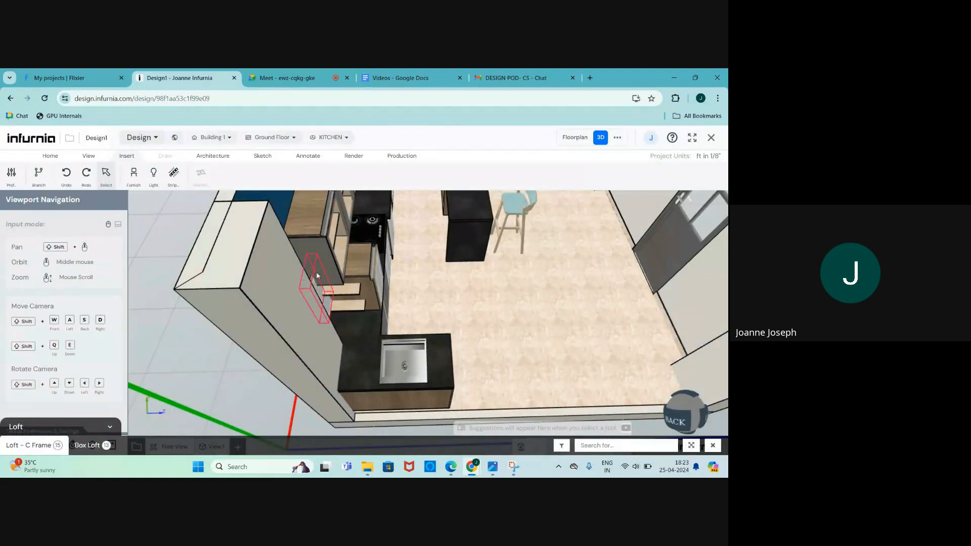
click(316, 289)
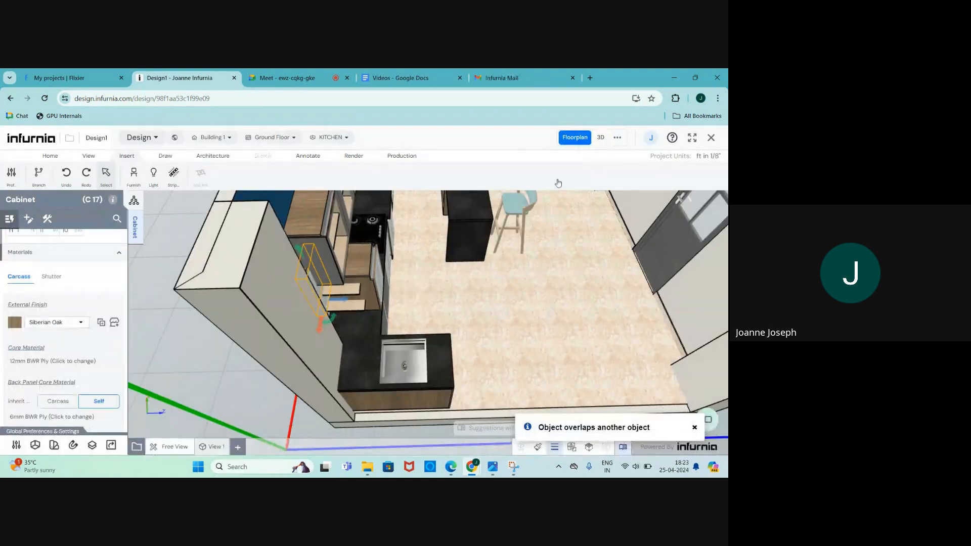
Step: Move the C-frame loft clear of the overlapping wall unit in the floorplan, and return to 3D
scroll(377, 324, down, 3)
scroll(243, 240, up, 8)
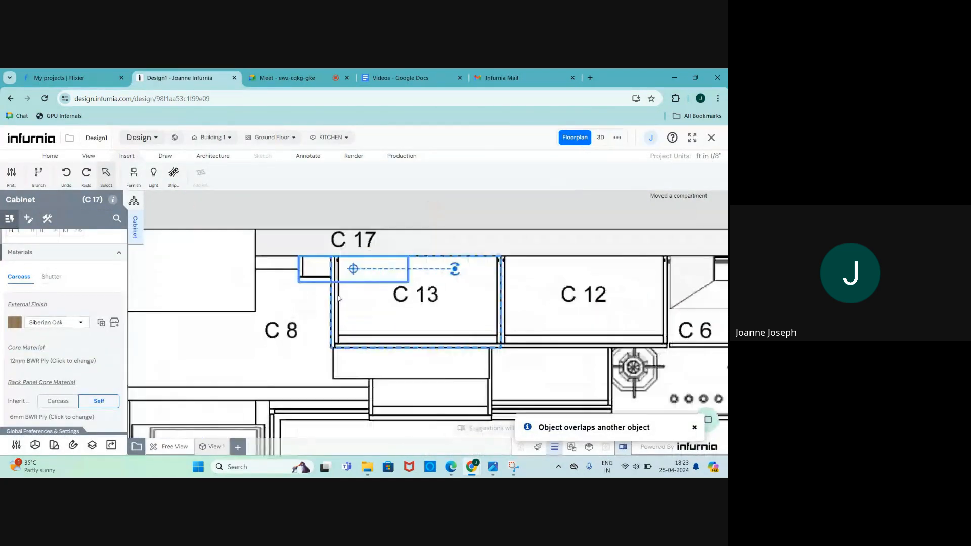
scroll(339, 298, up, 2)
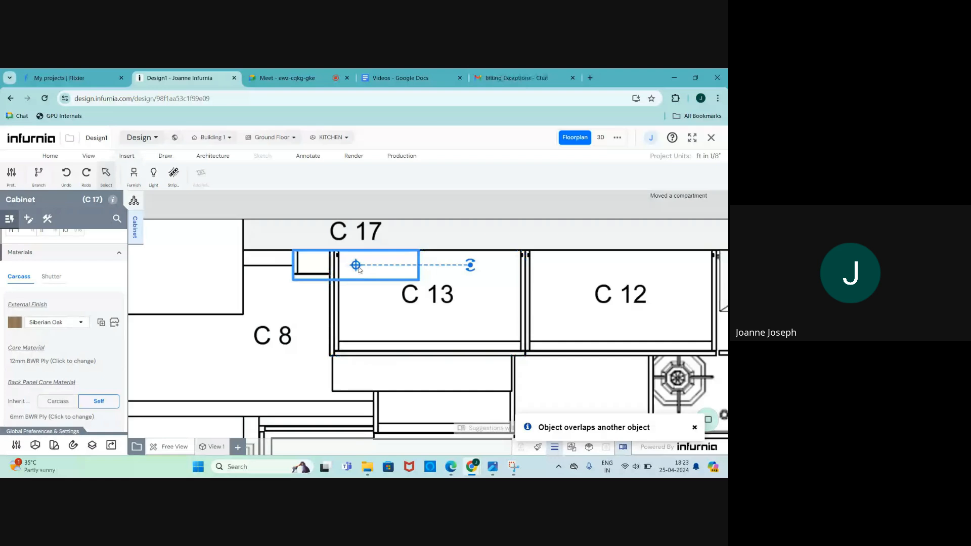
click(272, 342)
click(602, 137)
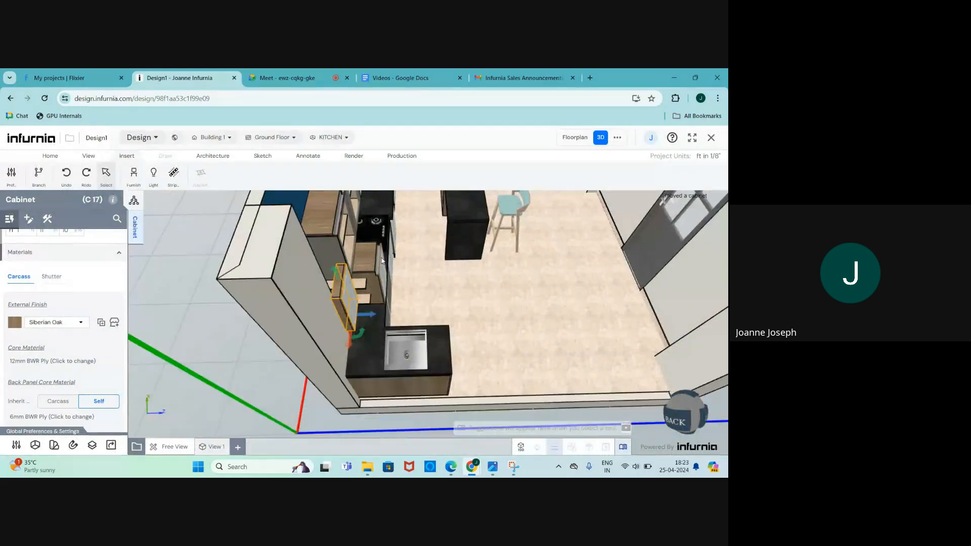
Step: Pull the C-frame loft forward, away from the back wall and over the sink counter
drag(437, 323, 267, 302)
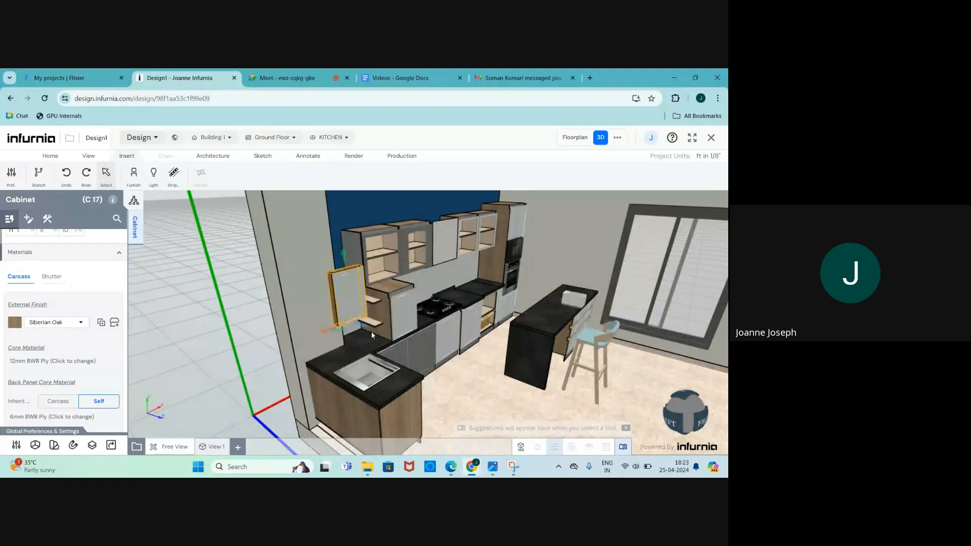
scroll(359, 320, up, 3)
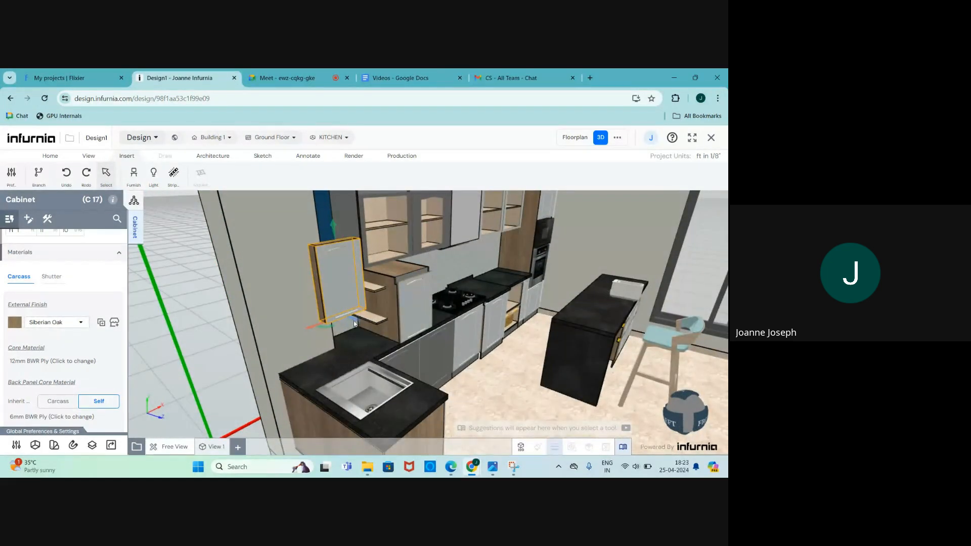
drag(357, 319, 455, 349)
Step: Examine the C-frame loft's carcass from below, from behind and from above
drag(419, 308, 398, 281)
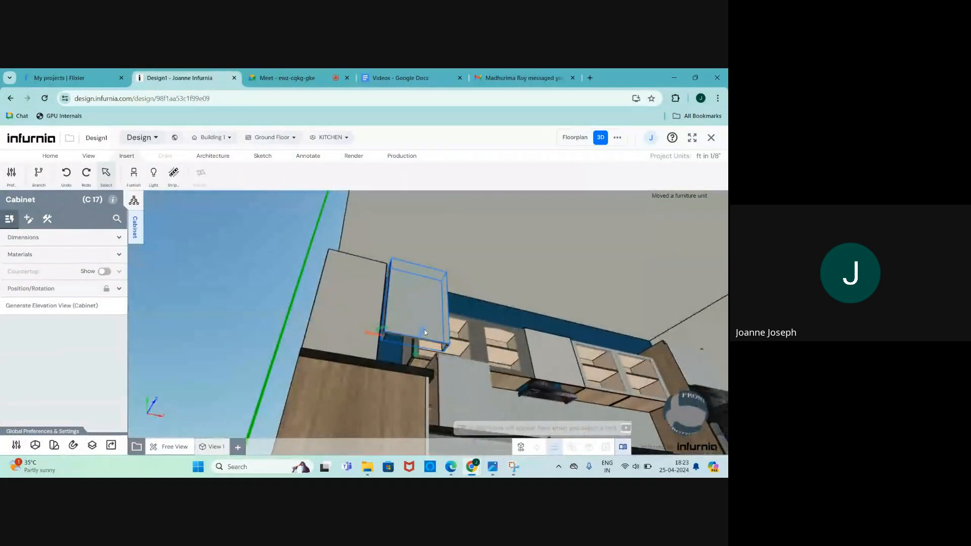
scroll(375, 348, up, 5)
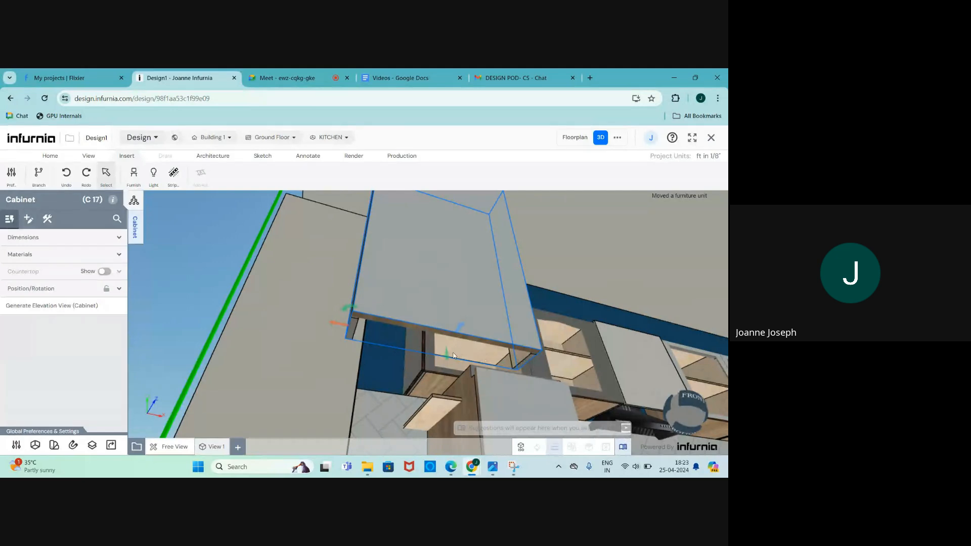
scroll(453, 355, down, 3)
drag(402, 299, 567, 324)
scroll(467, 287, down, 3)
scroll(467, 286, up, 2)
scroll(467, 286, down, 3)
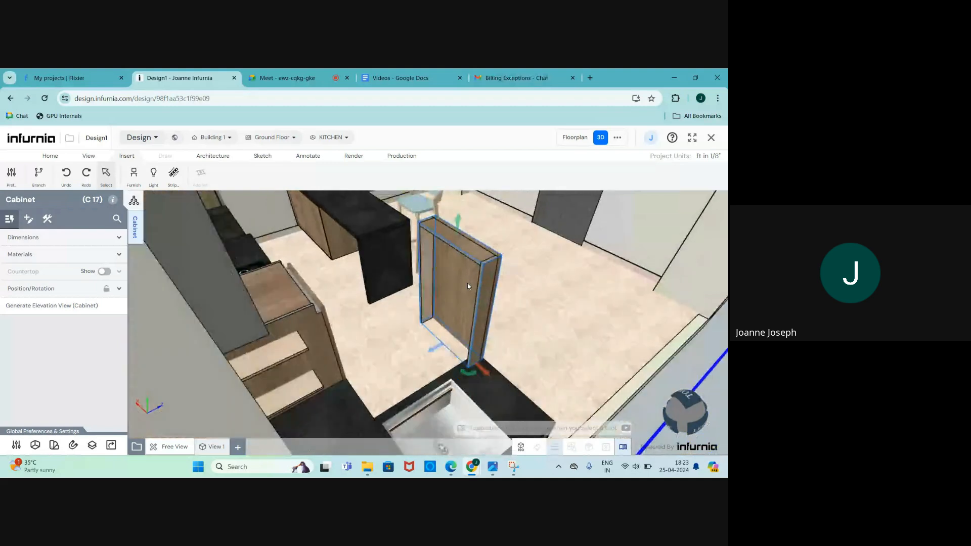
scroll(467, 284, up, 2)
drag(467, 280, 542, 276)
scroll(241, 261, down, 2)
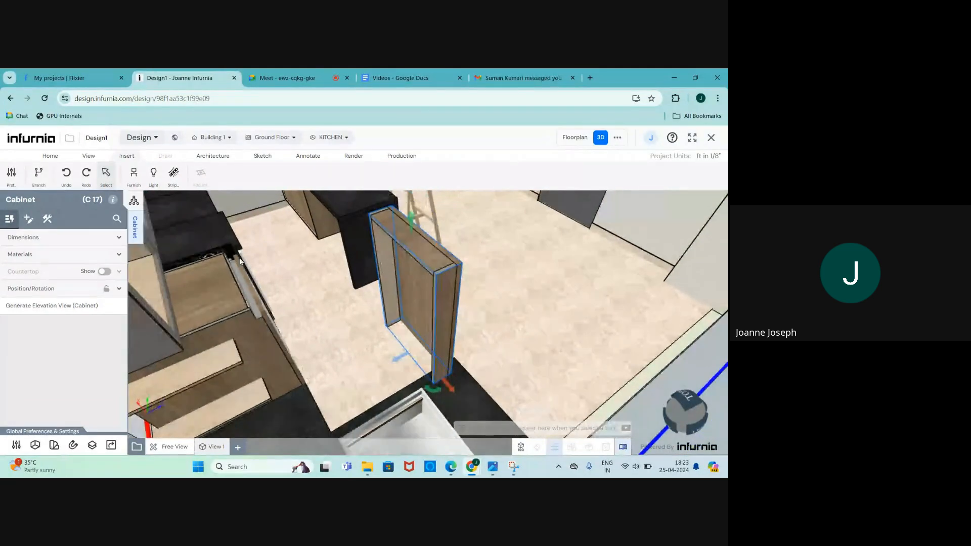
Step: Make the back carcass panel of the C-frame loft visible
click(48, 220)
click(37, 260)
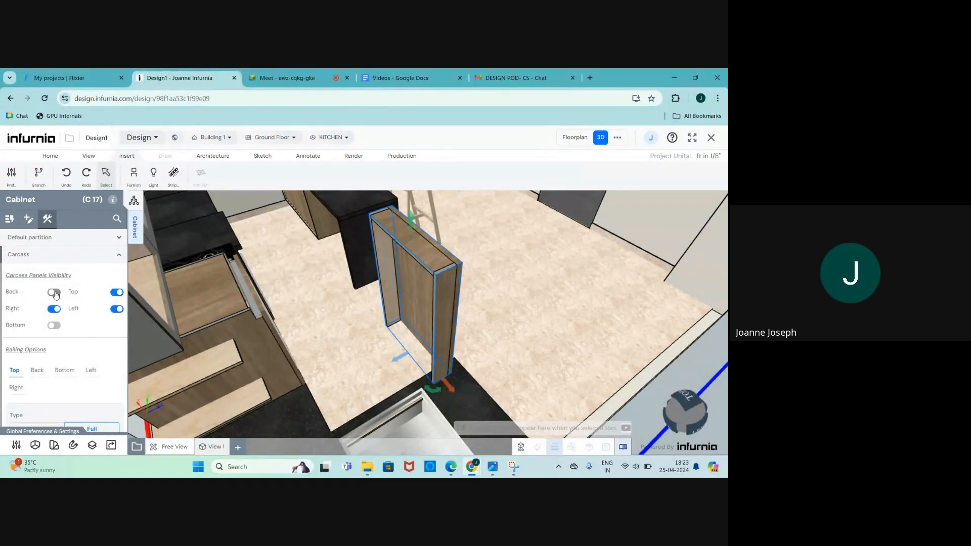
click(55, 294)
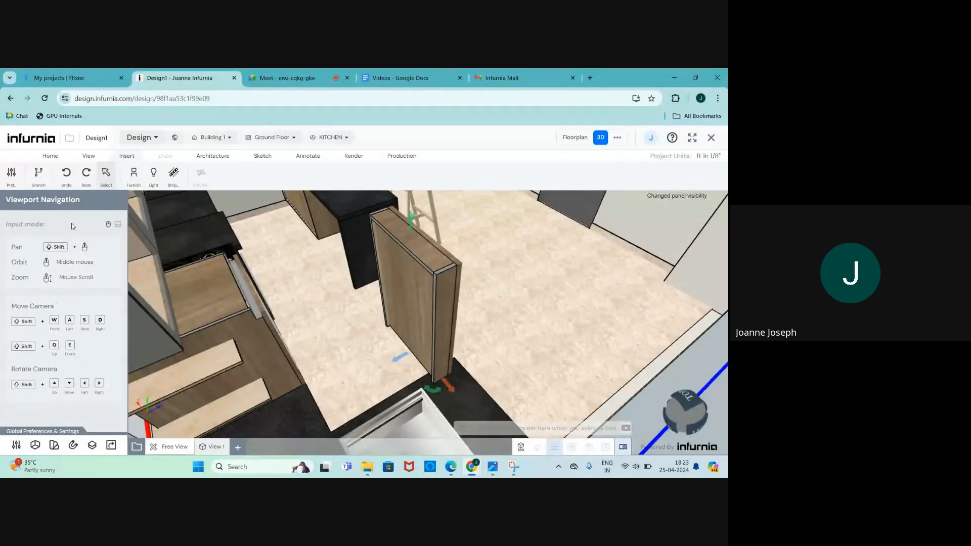
Step: Make the bottom carcass panel of the C-frame loft visible and view the closed carcass from above
click(433, 273)
scroll(414, 309, down, 2)
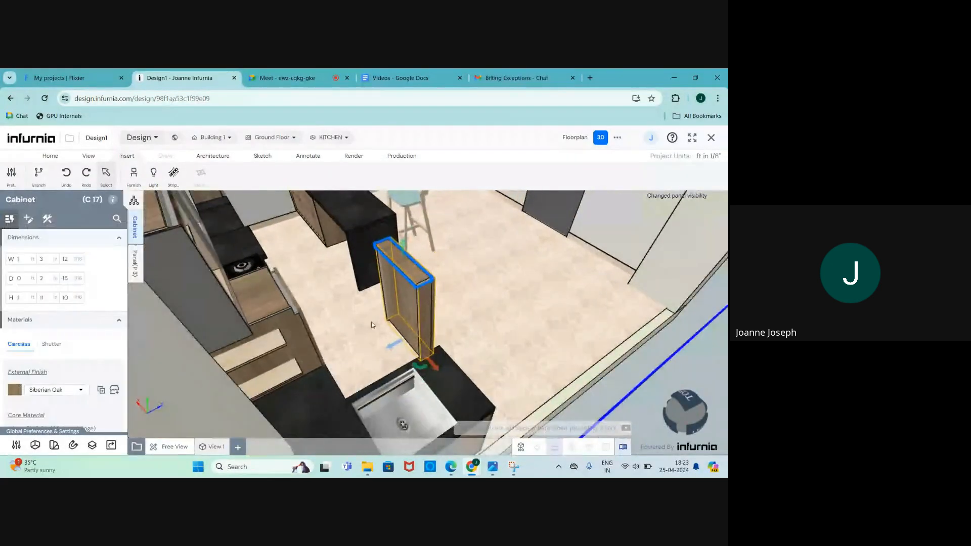
scroll(416, 314, up, 4)
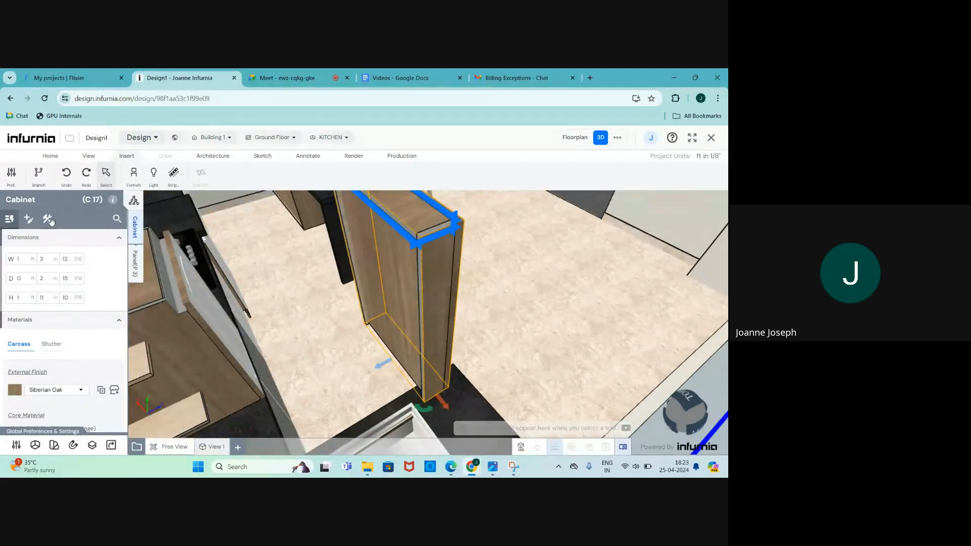
click(47, 218)
click(29, 275)
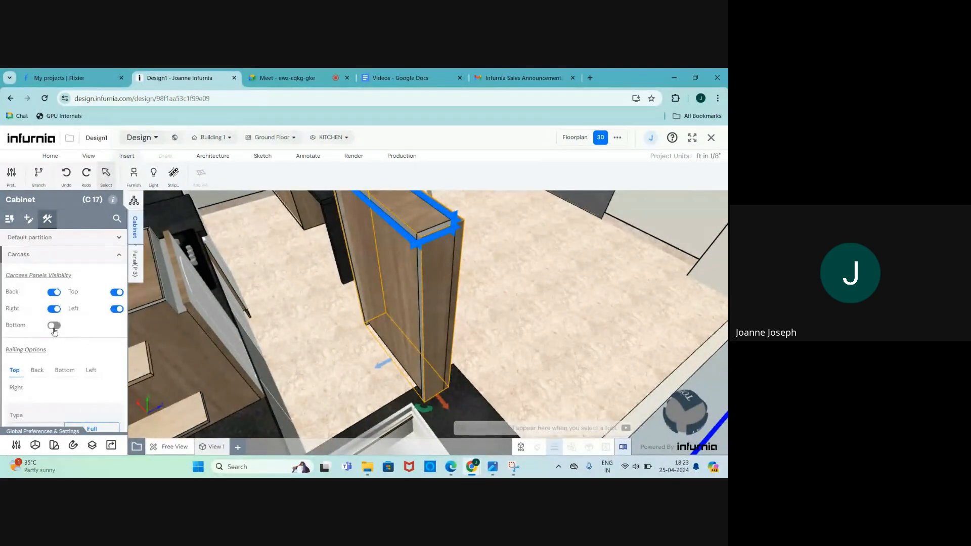
click(54, 327)
drag(439, 338, 407, 321)
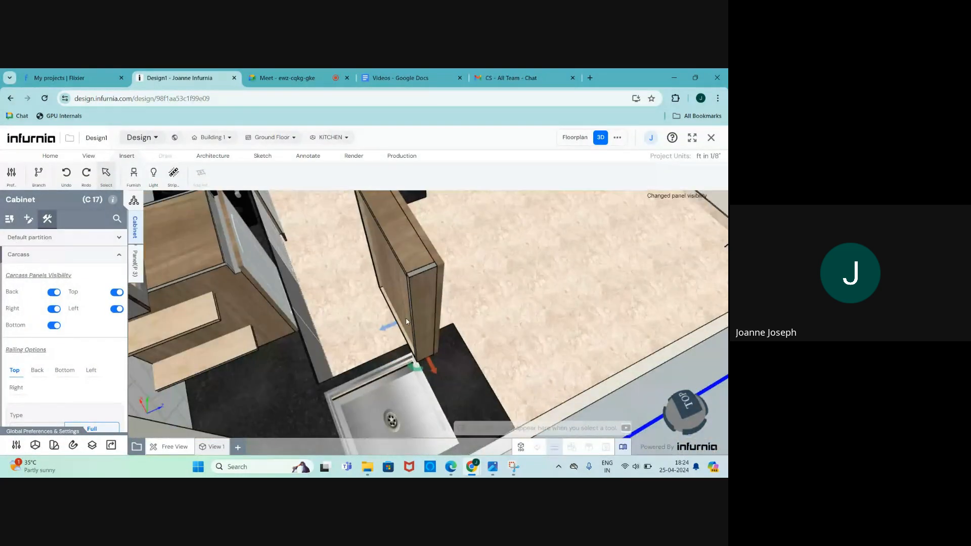
Step: Hide the bottom and back carcass panels of the C-frame loft
click(55, 327)
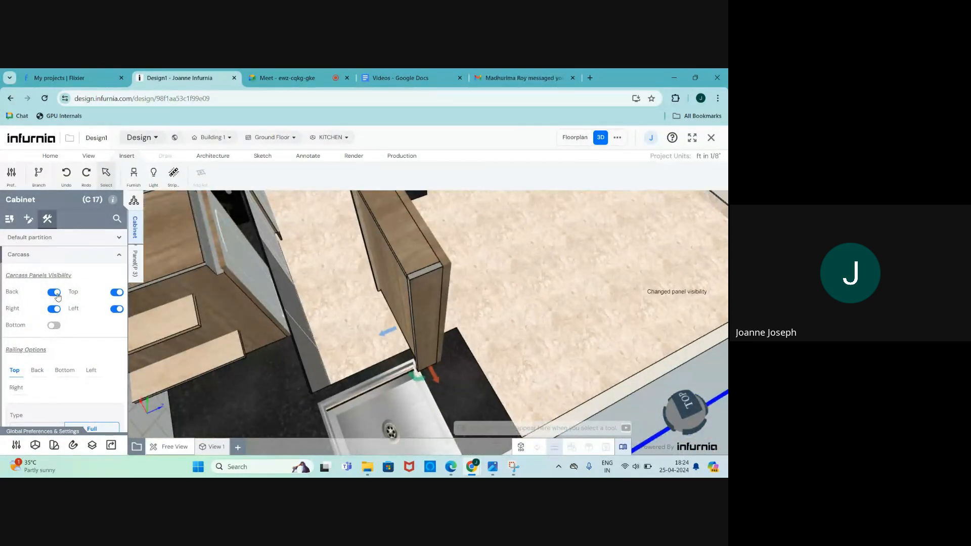
click(54, 293)
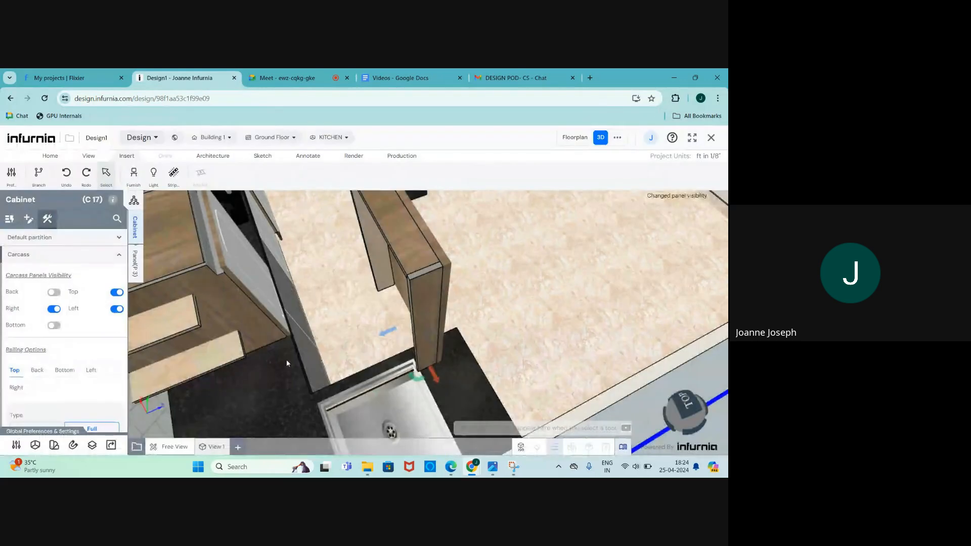
Step: Make the left skirting of the corner unit under the sink visible
drag(286, 359, 223, 301)
scroll(396, 275, up, 2)
scroll(396, 275, down, 3)
scroll(221, 318, down, 4)
scroll(221, 318, up, 1)
scroll(433, 334, up, 5)
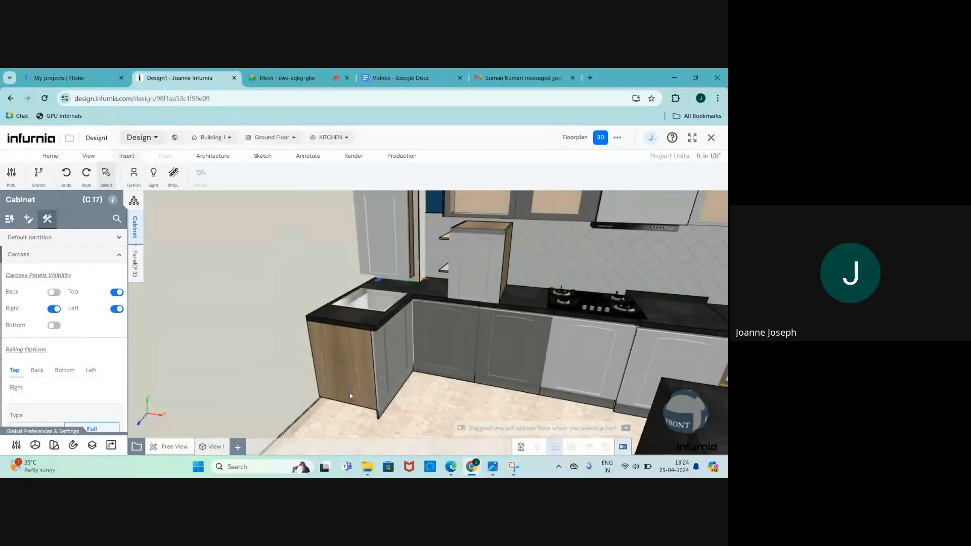
scroll(351, 413, up, 3)
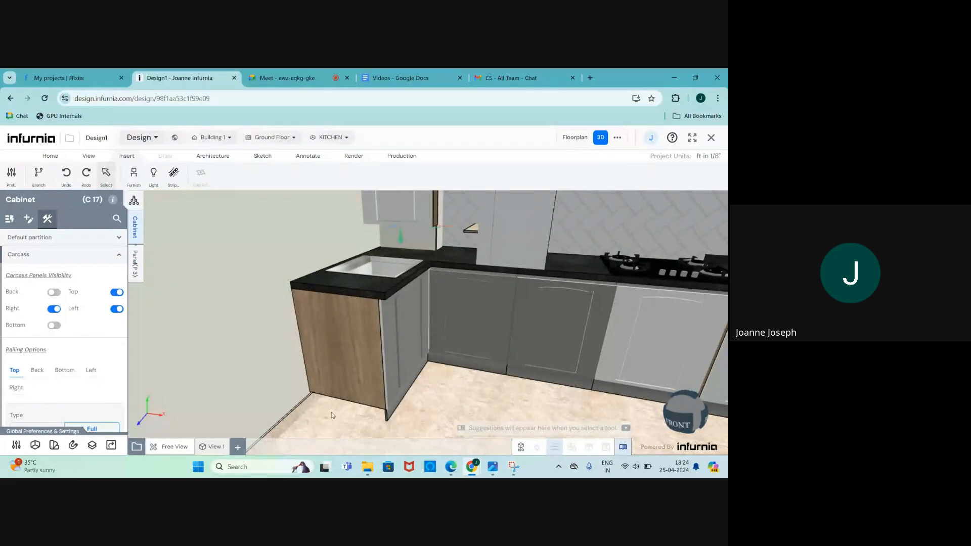
click(354, 378)
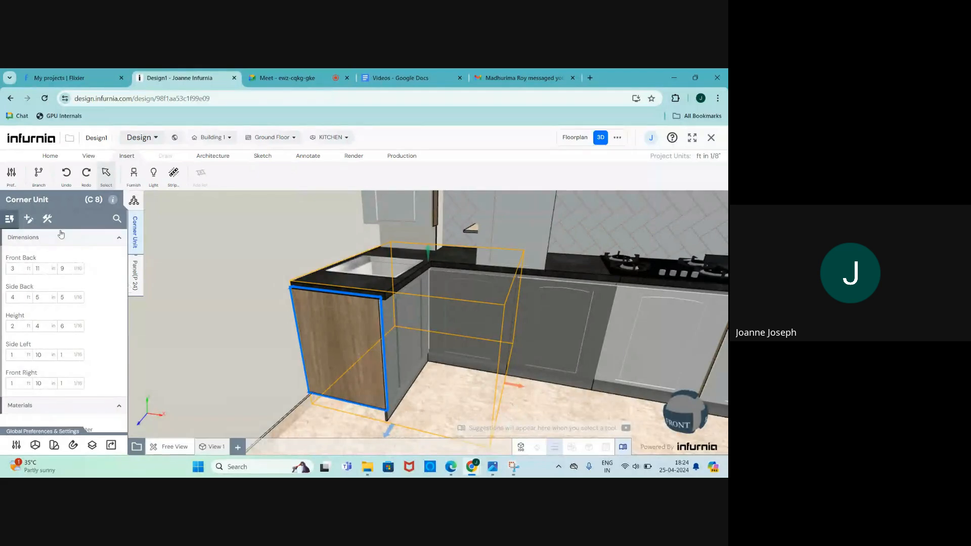
click(47, 219)
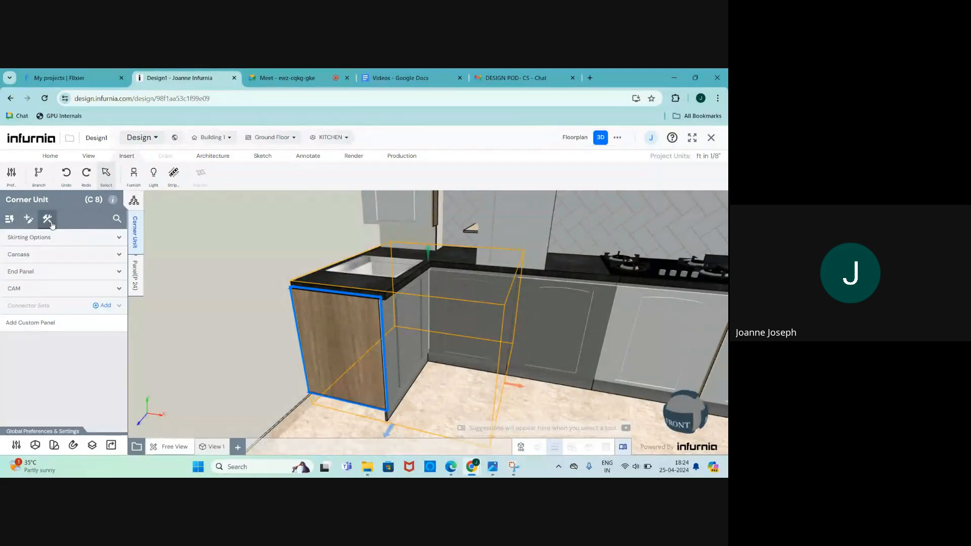
click(24, 240)
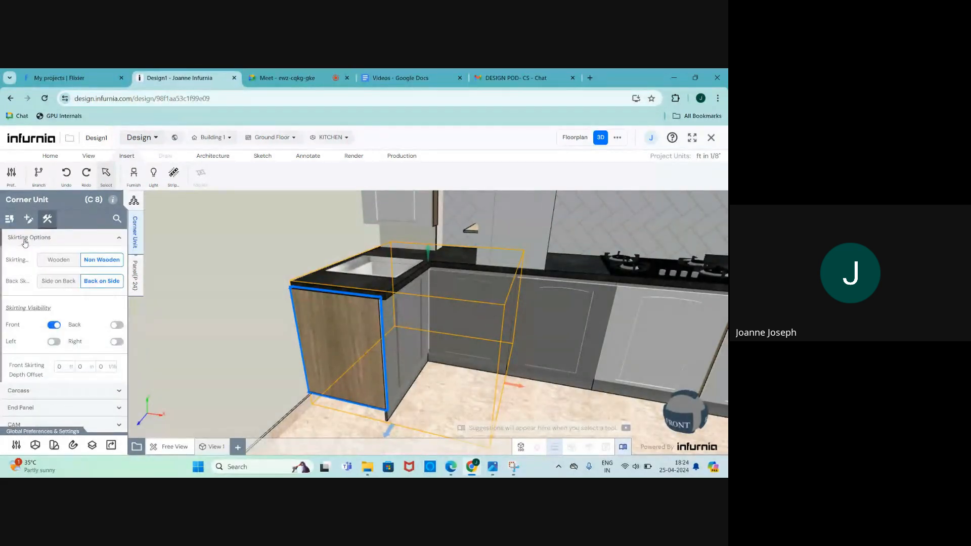
click(54, 342)
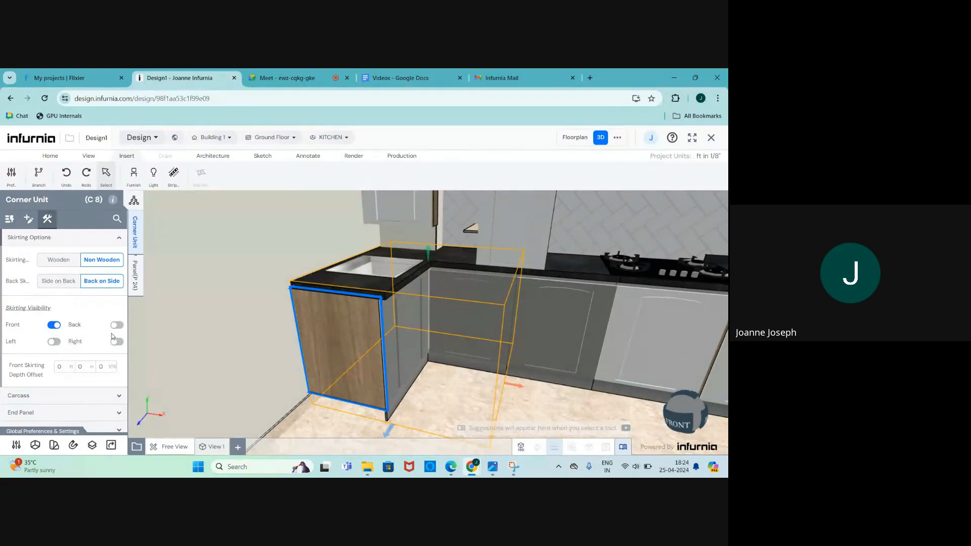
click(54, 342)
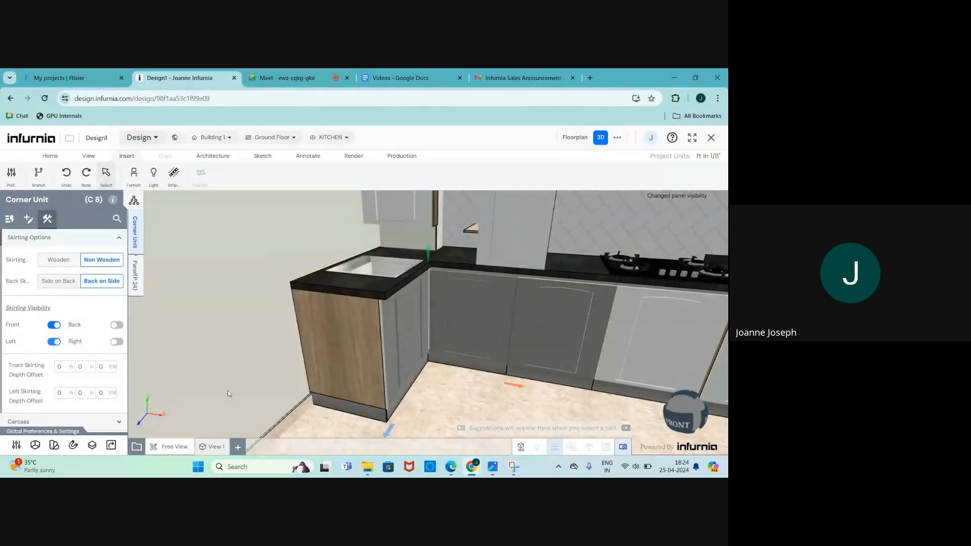
Step: Hide the top carcass panel of the C-frame loft above the sink counter
drag(228, 394, 286, 219)
click(285, 219)
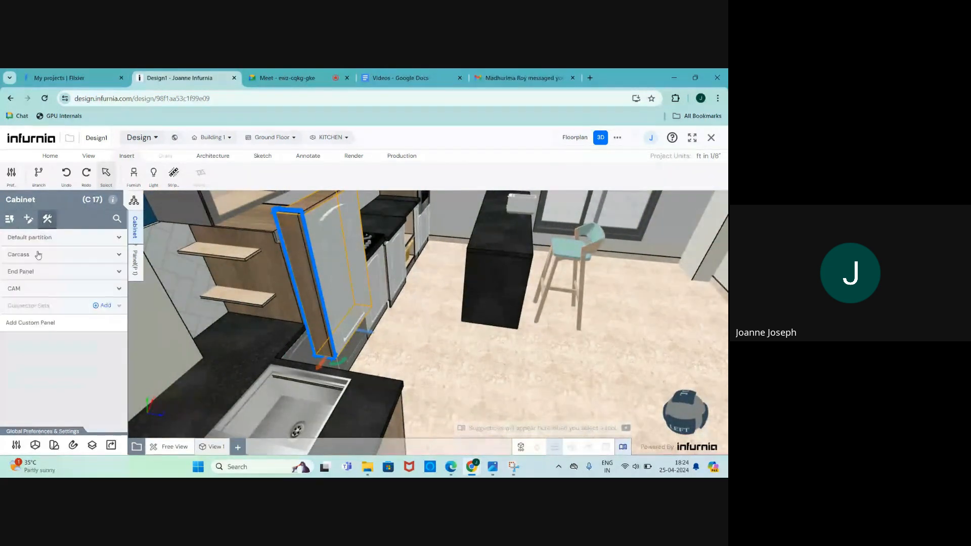
click(33, 256)
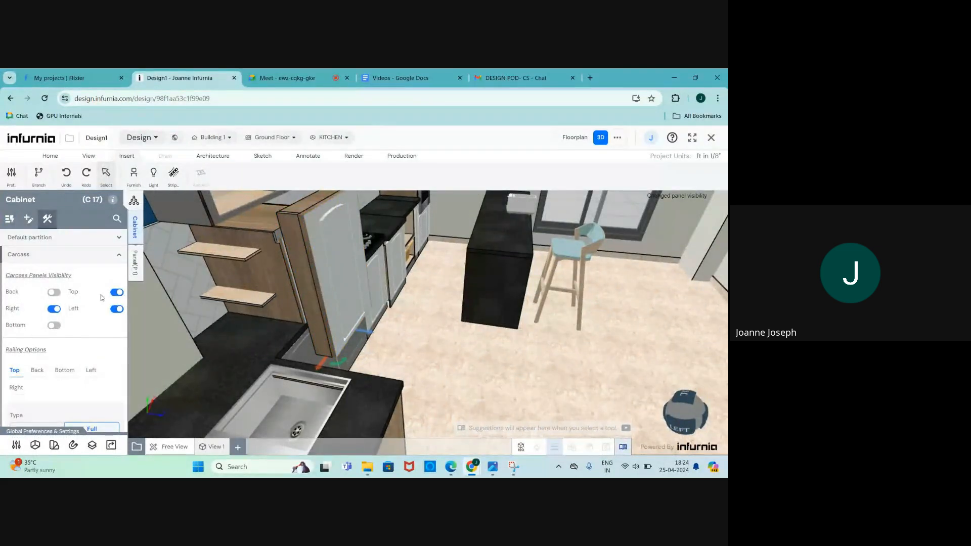
click(116, 292)
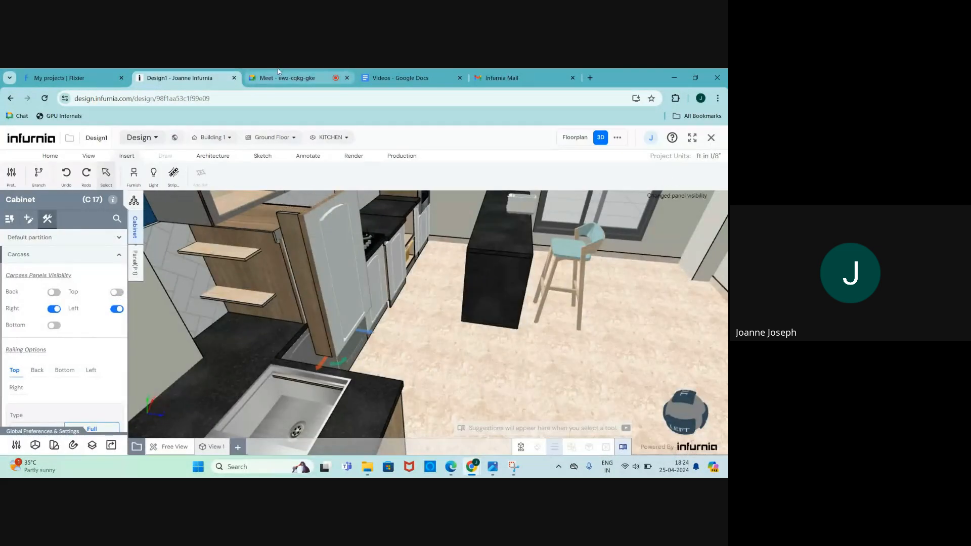
mouse_move(301, 238)
mouse_down()
mouse_move(307, 280)
mouse_move(306, 224)
mouse_up()
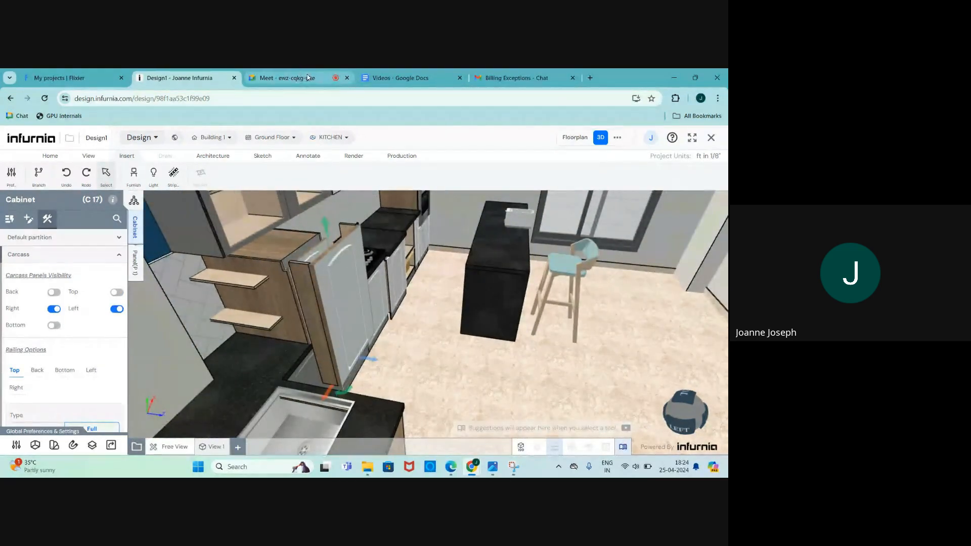
Step: Switch to the Google Meet call to check on the participants, and return to the kitchen design
mouse_move(307, 77)
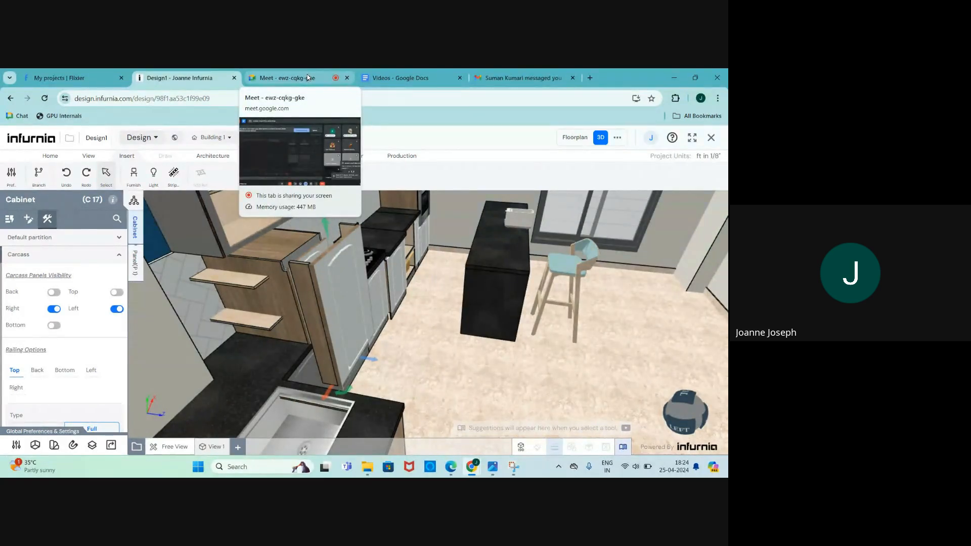
click(307, 77)
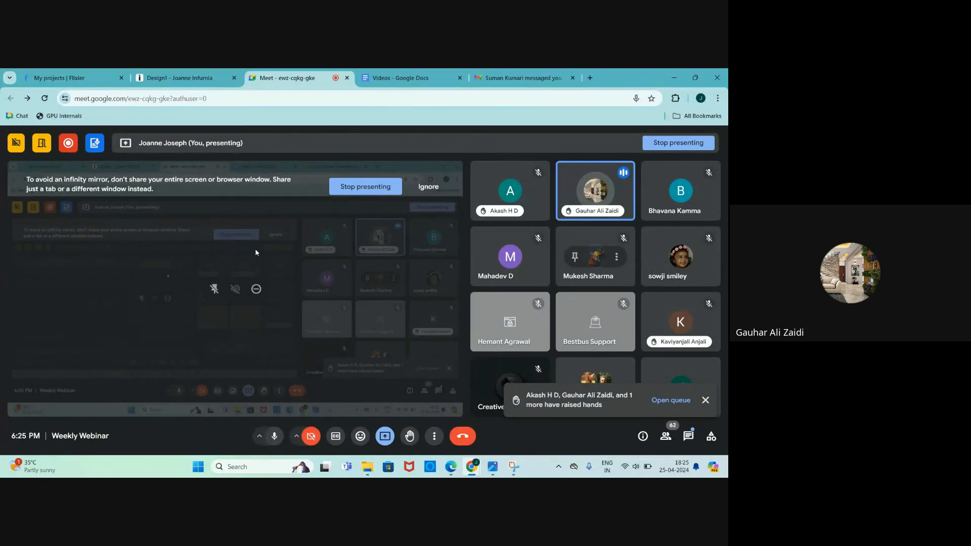
click(153, 73)
Step: View the whole kitchen from the front and select the windowed wall section beside the tall oven unit
scroll(348, 335, down, 5)
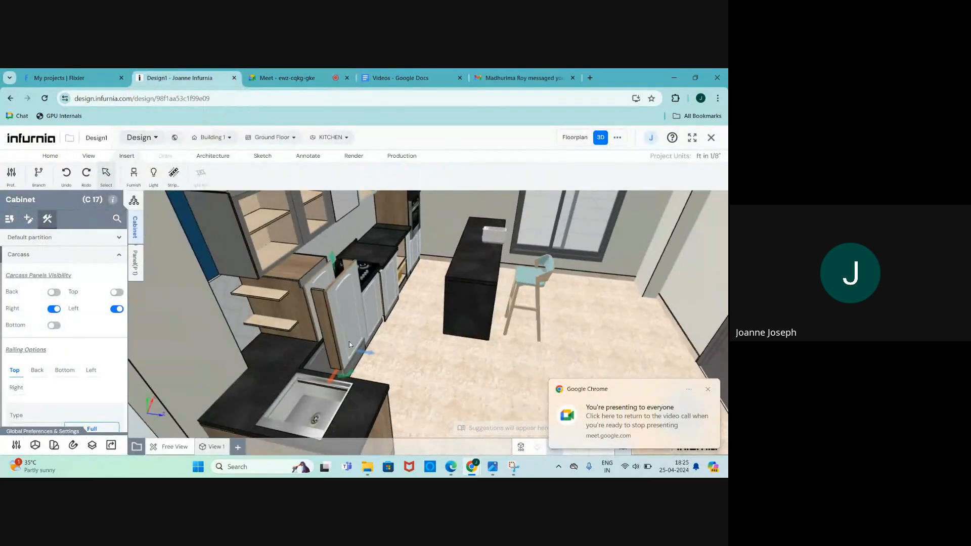
scroll(374, 354, down, 3)
middle_drag(375, 380, 377, 349)
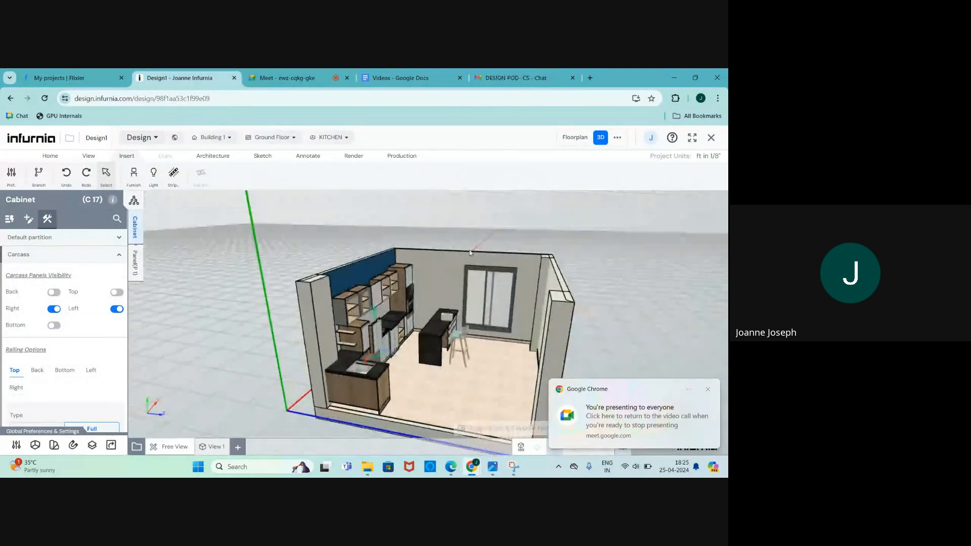
scroll(378, 349, up, 4)
middle_drag(518, 318, 294, 292)
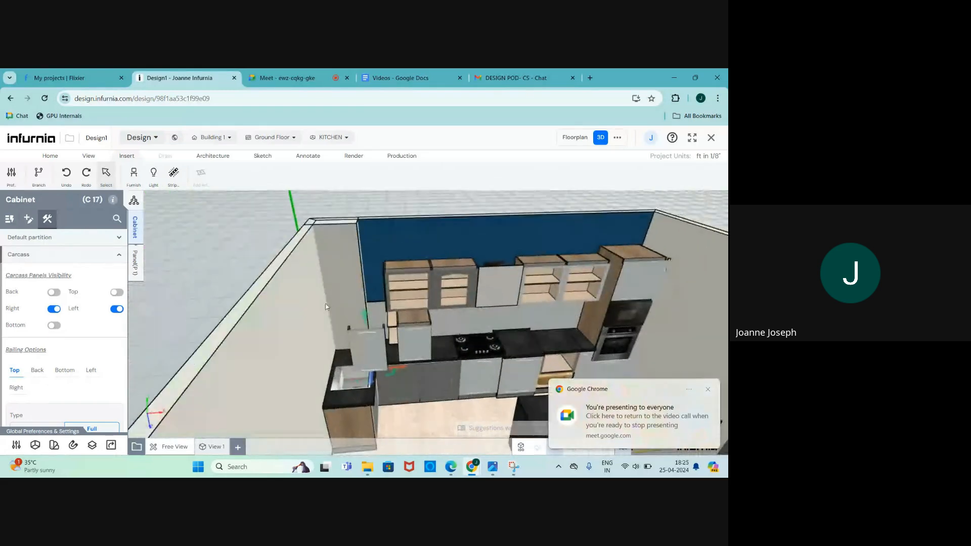
scroll(294, 292, down, 3)
click(630, 287)
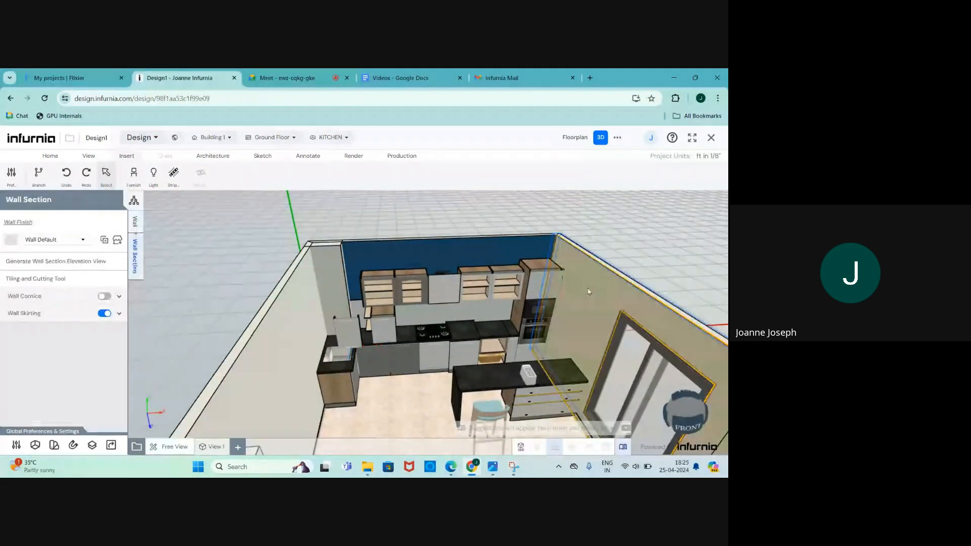
scroll(595, 307, up, 3)
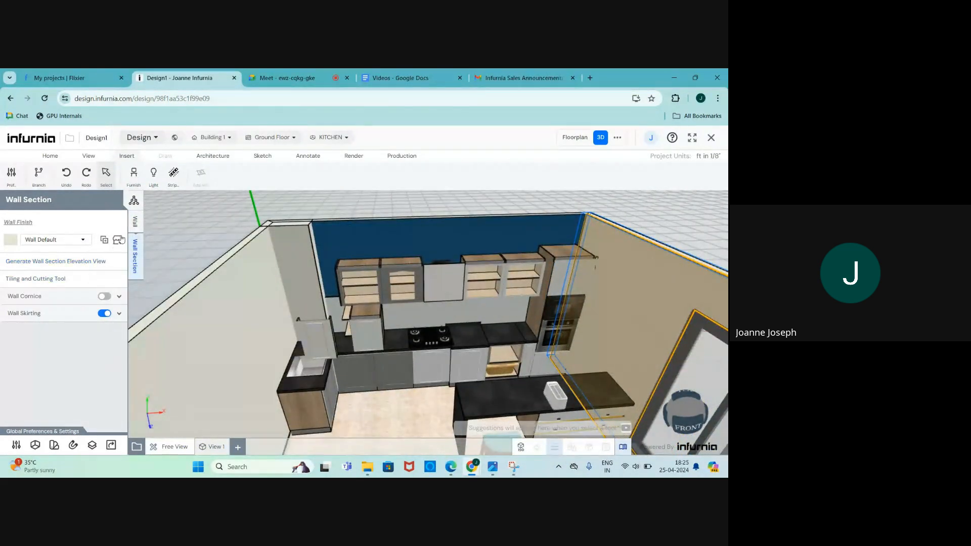
Step: Assign the kitchen wall containing the sliding glass door to the Hidden drawing layer
click(135, 221)
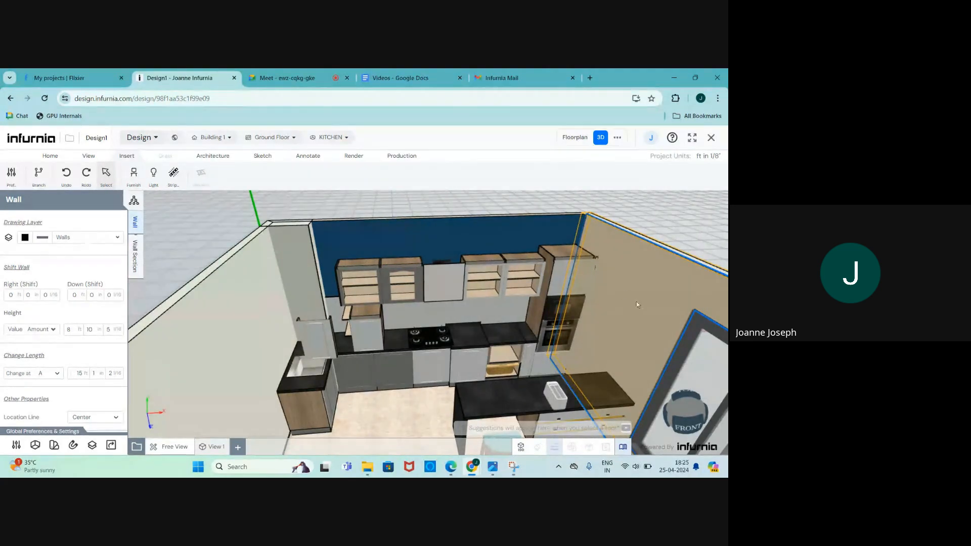
click(92, 239)
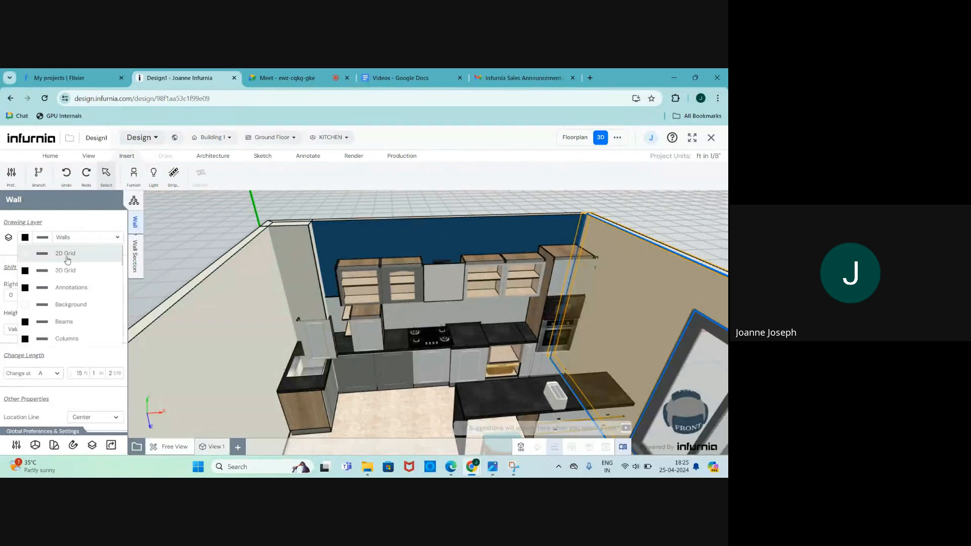
scroll(68, 260, down, 3)
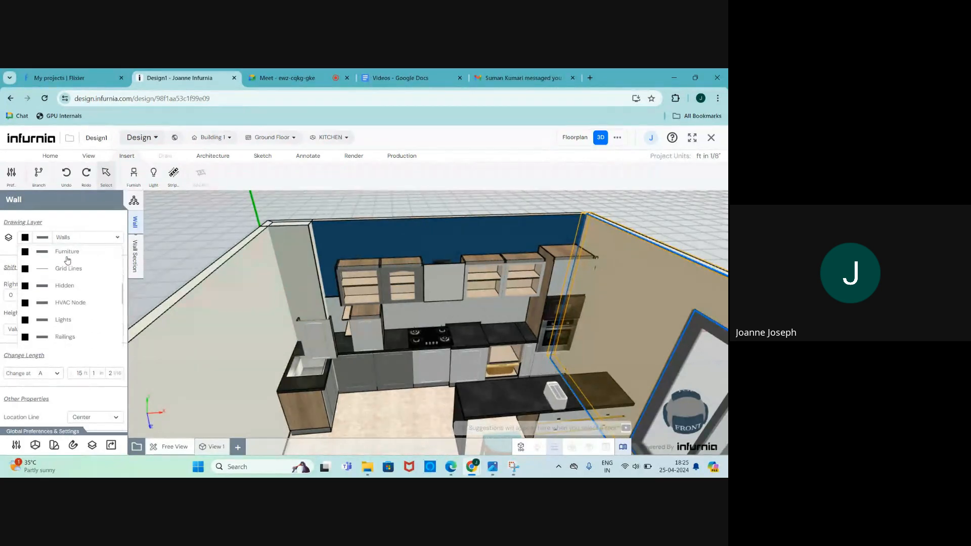
click(60, 286)
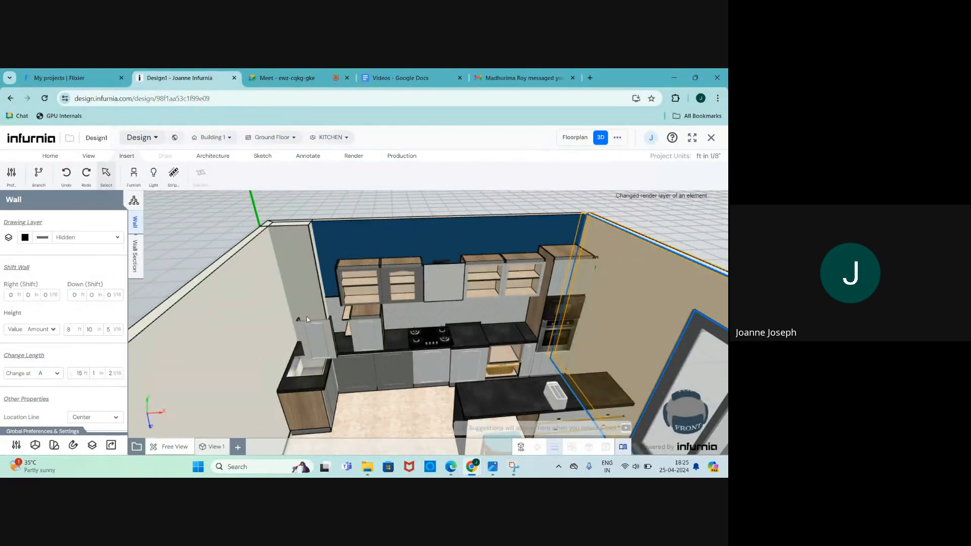
scroll(307, 320, down, 4)
scroll(314, 348, up, 4)
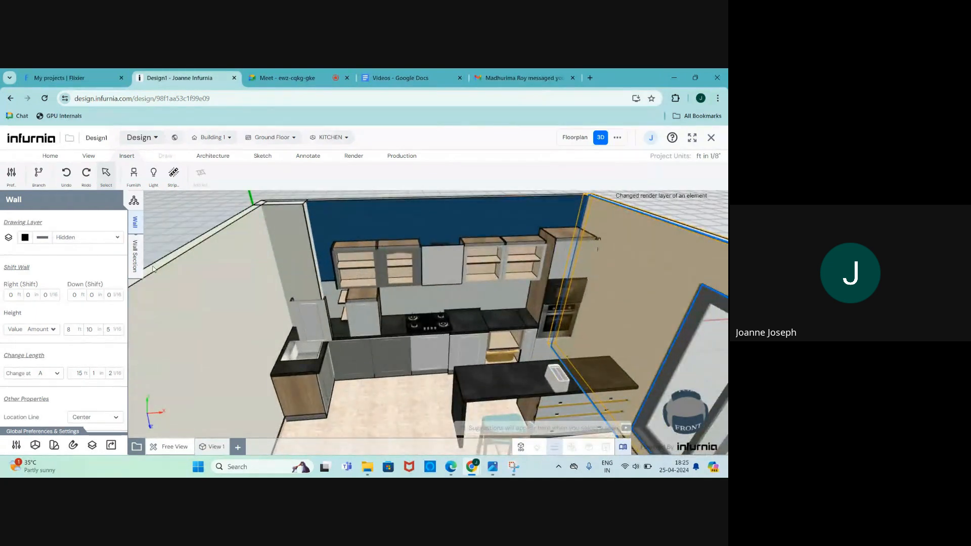
scroll(153, 269, down, 3)
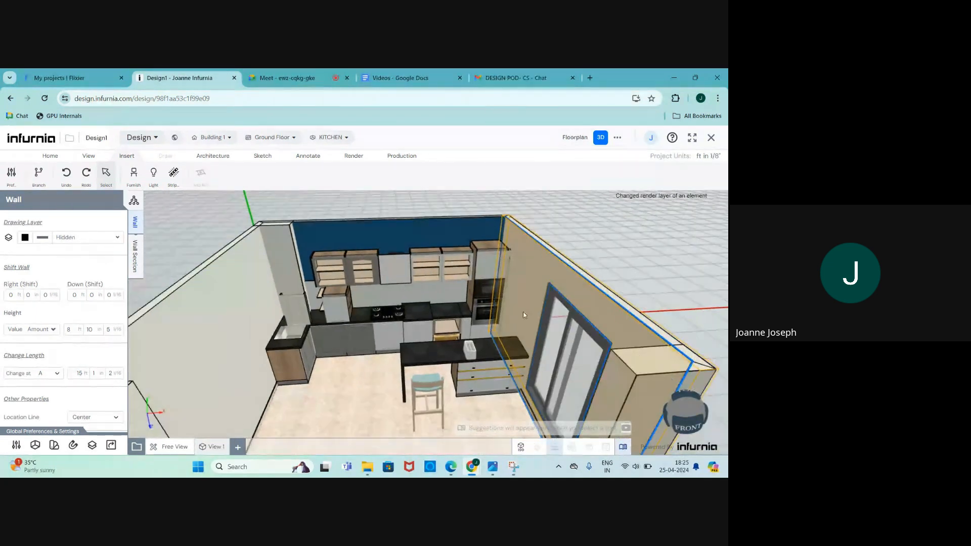
Step: Open the list of view layers to locate the Hidden layer, and deselect the sliding-door wall
click(92, 446)
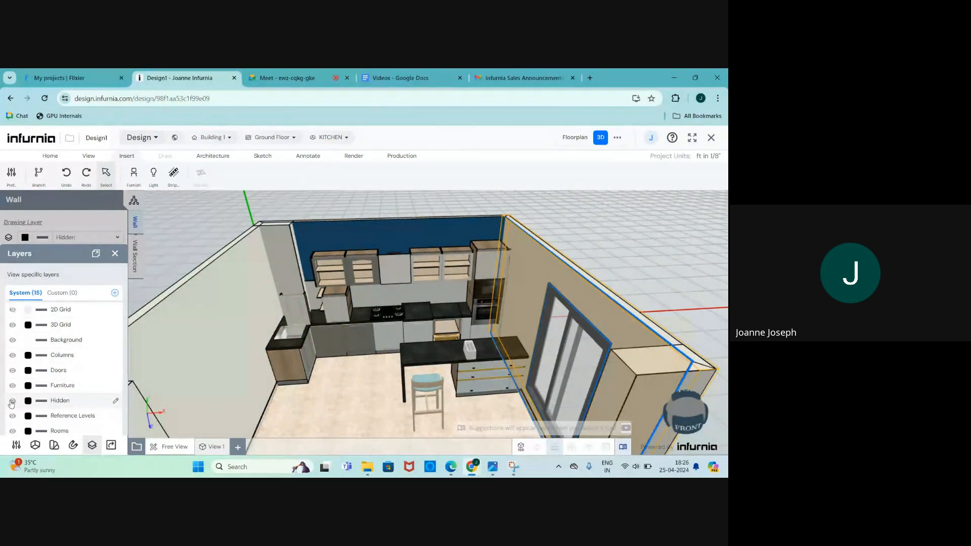
scroll(296, 328, up, 1)
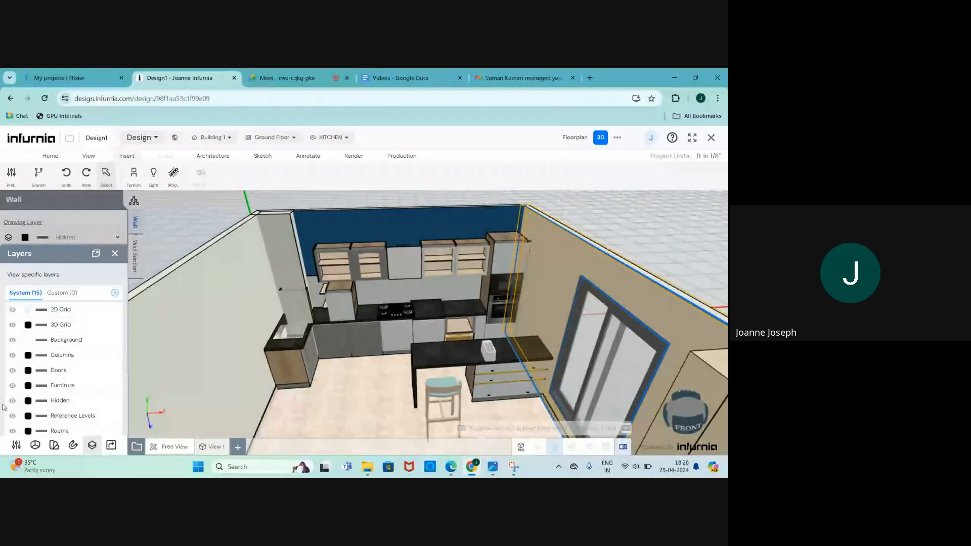
click(226, 206)
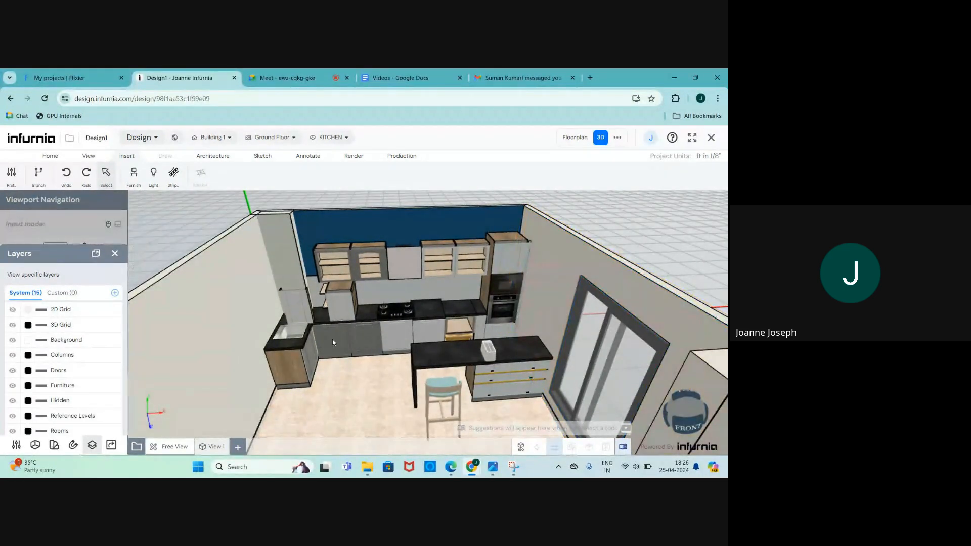
Step: Check which drawing layer is assigned to the base corner unit and to the base cabinet under the hob
click(333, 343)
click(115, 255)
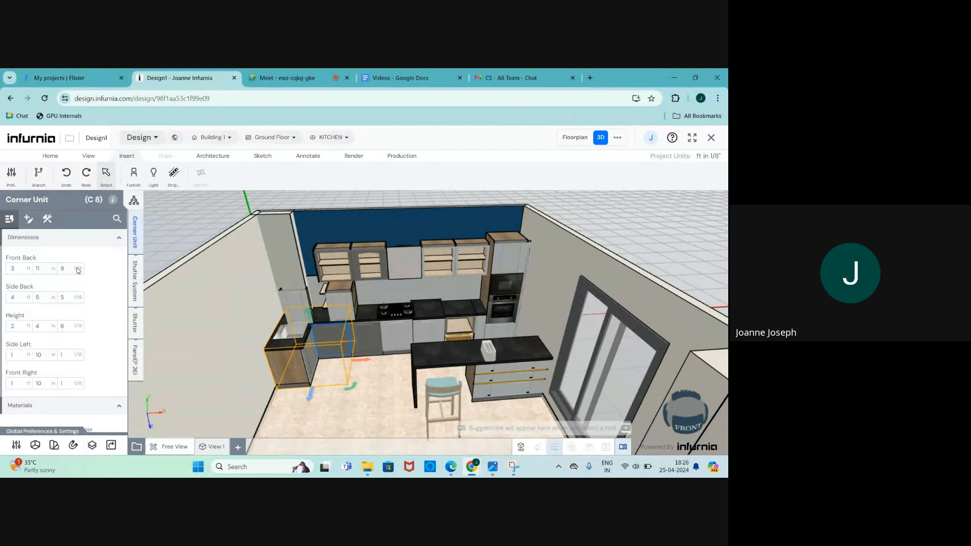
click(28, 219)
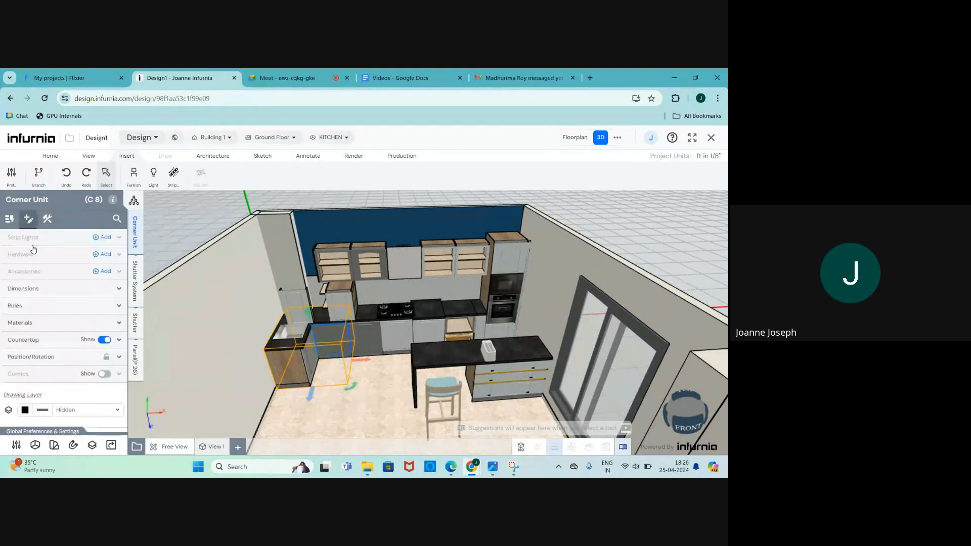
scroll(64, 386, down, 1)
scroll(65, 386, down, 1)
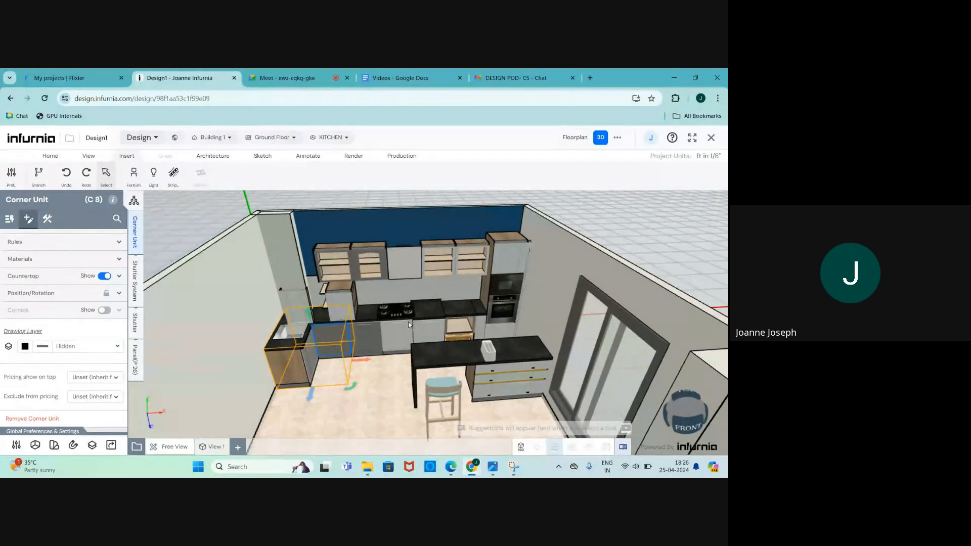
click(390, 336)
scroll(98, 363, down, 3)
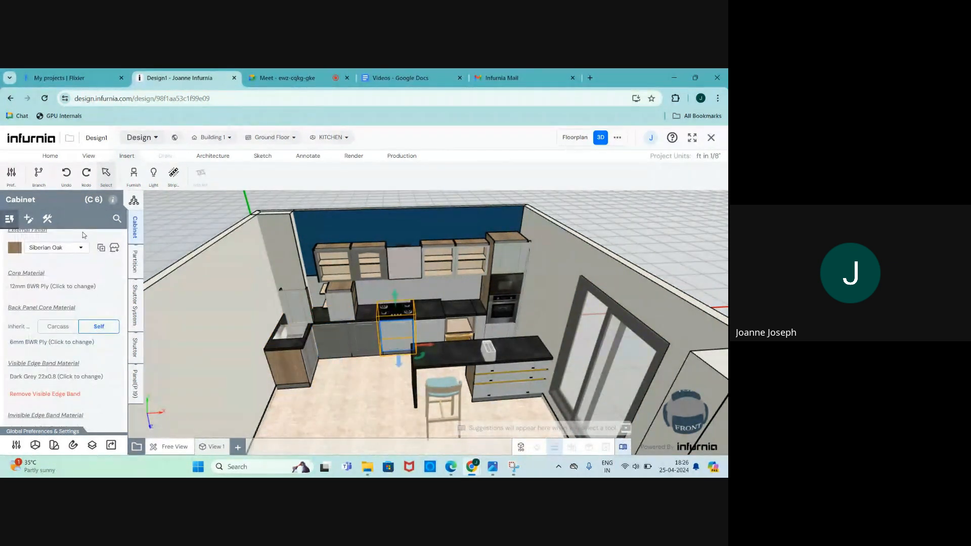
click(29, 219)
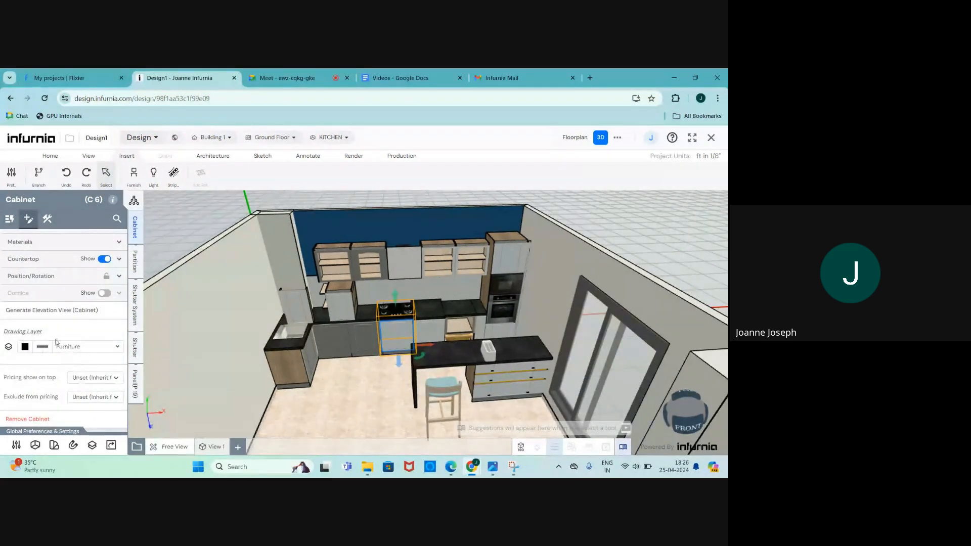
Step: Turn off the Hidden layer's visibility in the free 3D view and inspect the kitchen without its elements
click(92, 445)
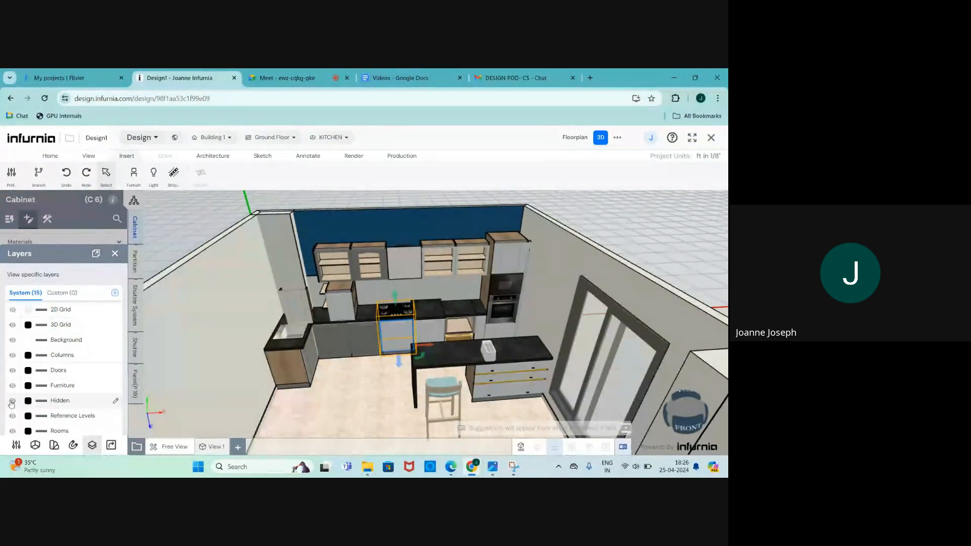
click(7, 400)
scroll(349, 318, down, 5)
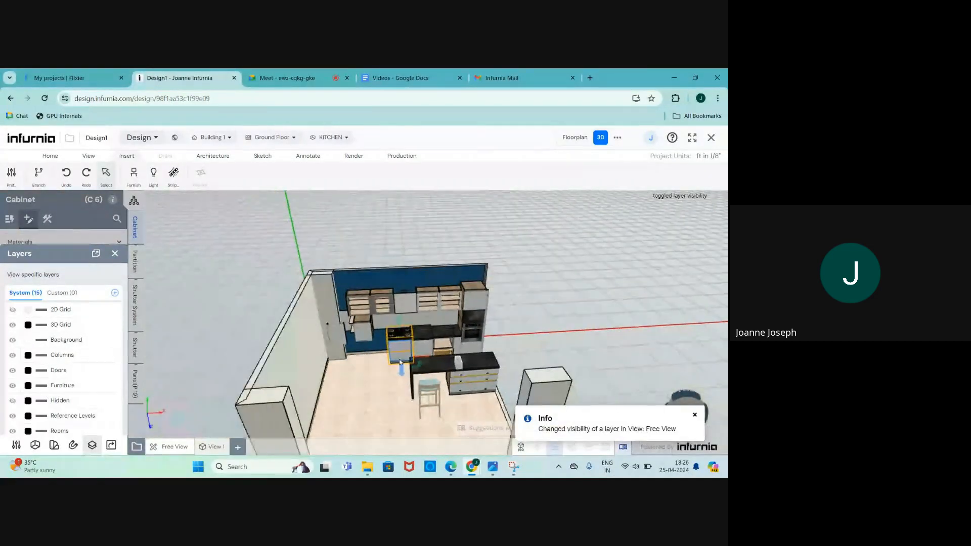
scroll(344, 314, up, 4)
drag(349, 319, 354, 339)
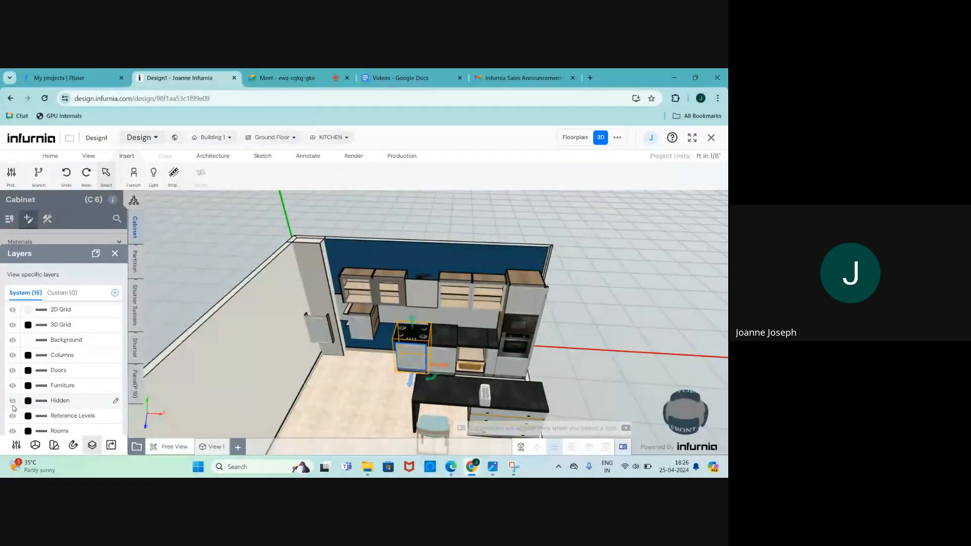
Step: Turn the Hidden layer's visibility back on and view the complete kitchen from the front
click(12, 401)
drag(305, 368, 353, 349)
scroll(353, 349, up, 3)
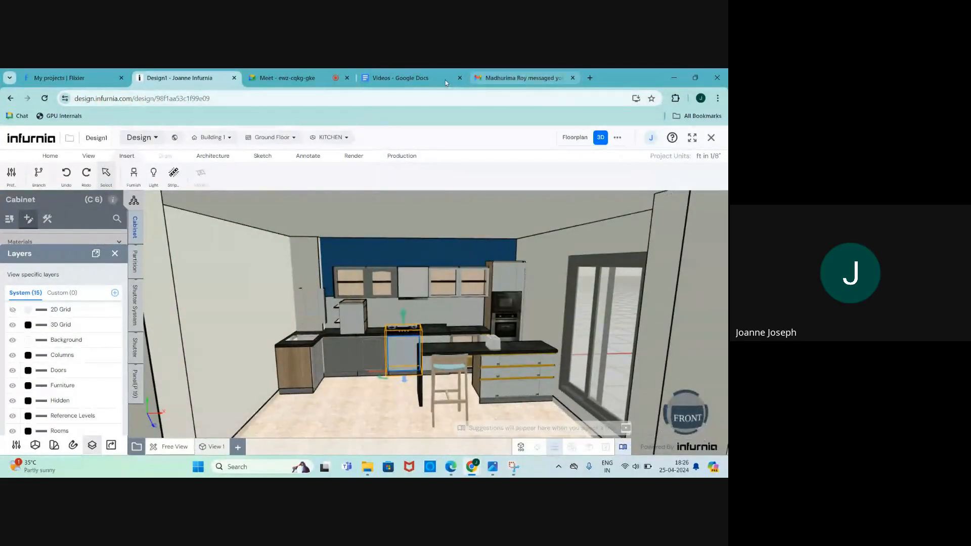
Step: Check the Google Meet call, return to the Infurnia kitchen design and close the layer list
click(295, 78)
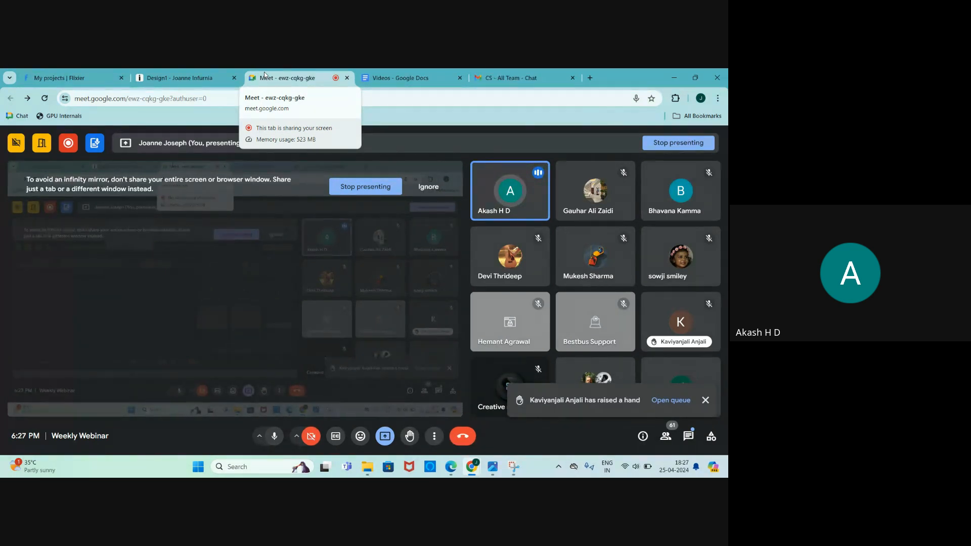
click(163, 76)
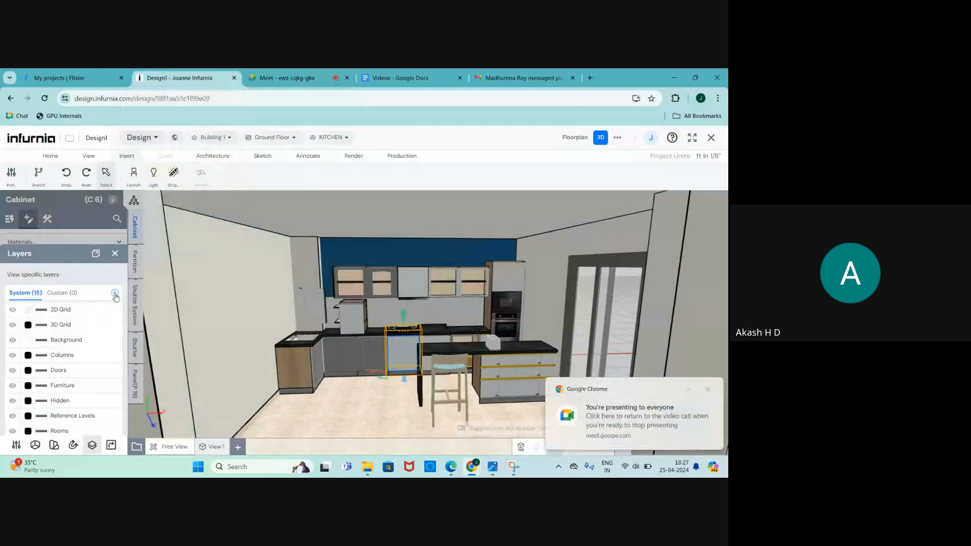
click(116, 254)
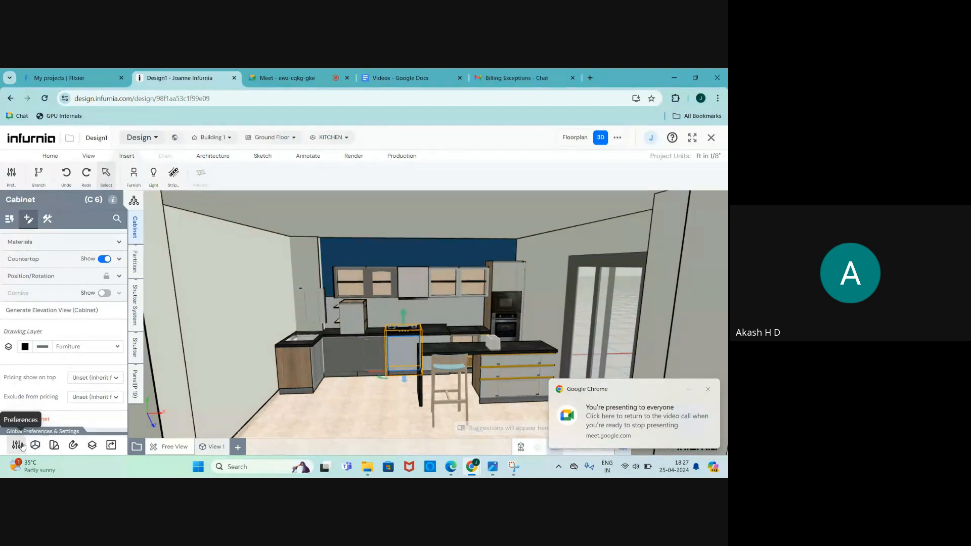
Step: Look through the available preference categories, keep Active Sales Channel chosen and close the preferences
click(17, 445)
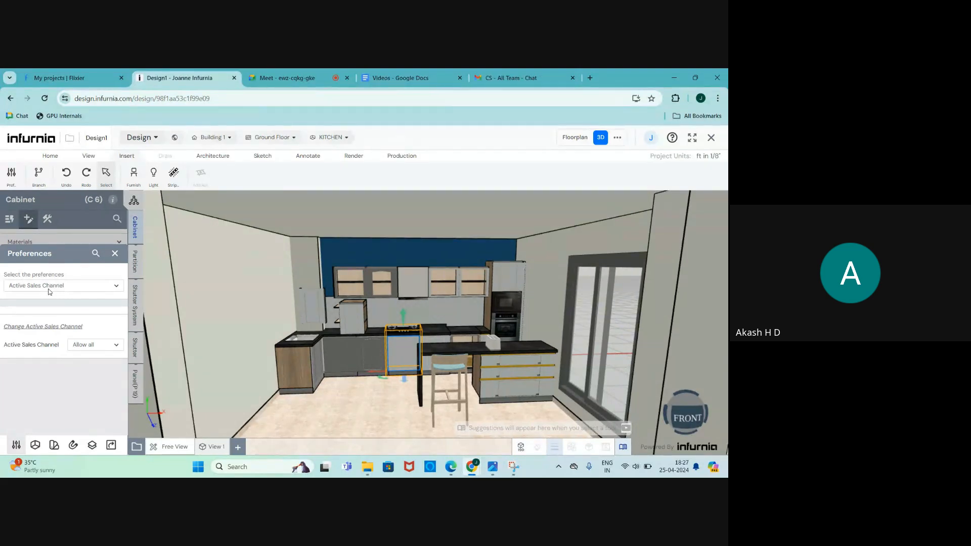
click(49, 286)
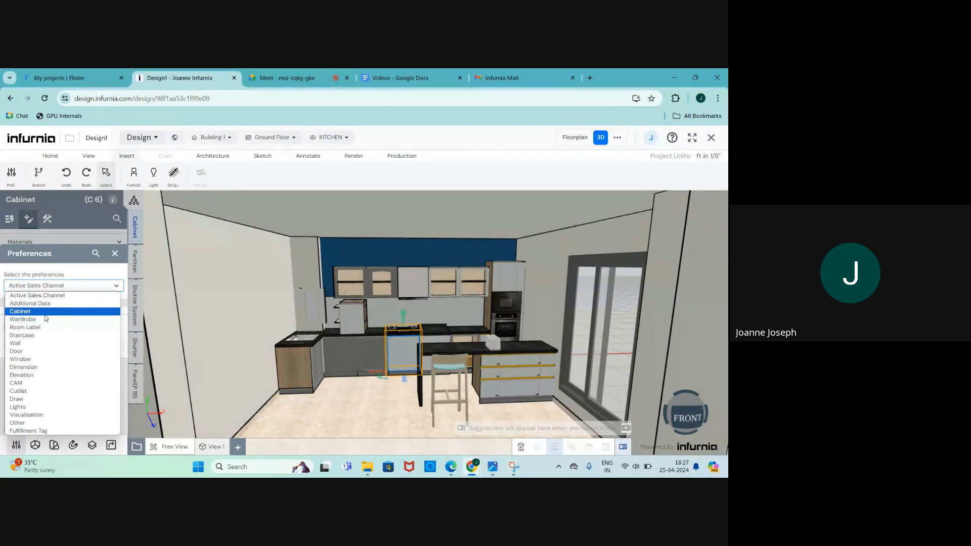
scroll(436, 314, up, 5)
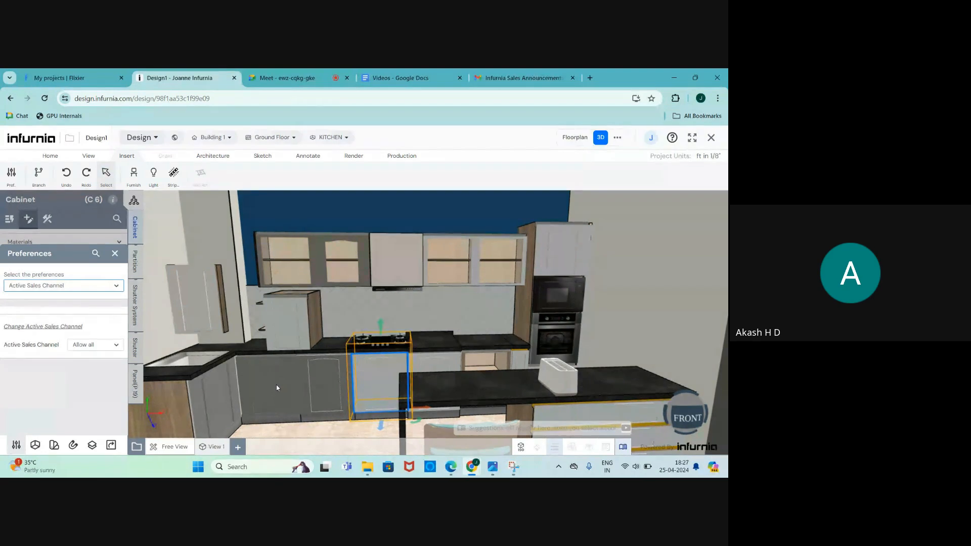
click(115, 254)
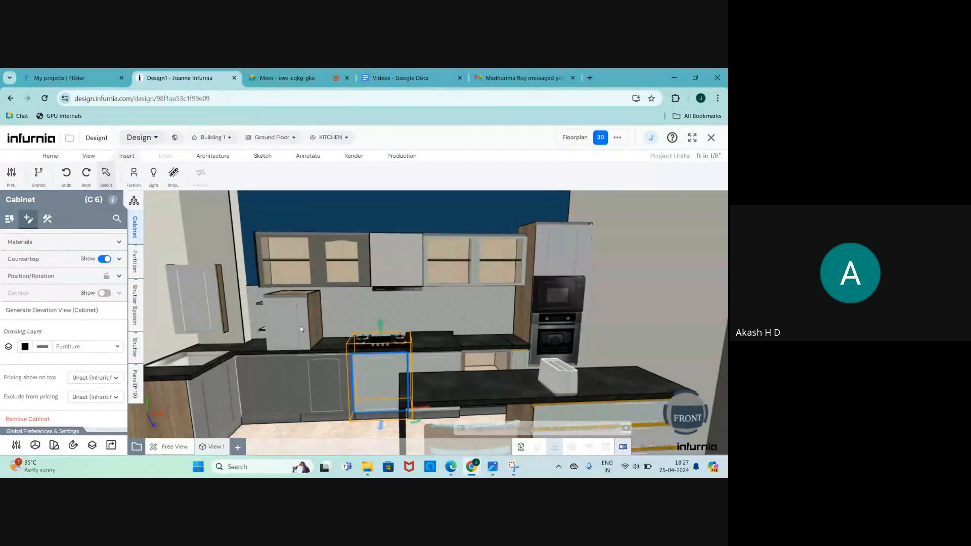
Step: Deselect the hob cabinet and examine the kitchen's wall cabinets and base units from several angles
scroll(397, 374, down, 2)
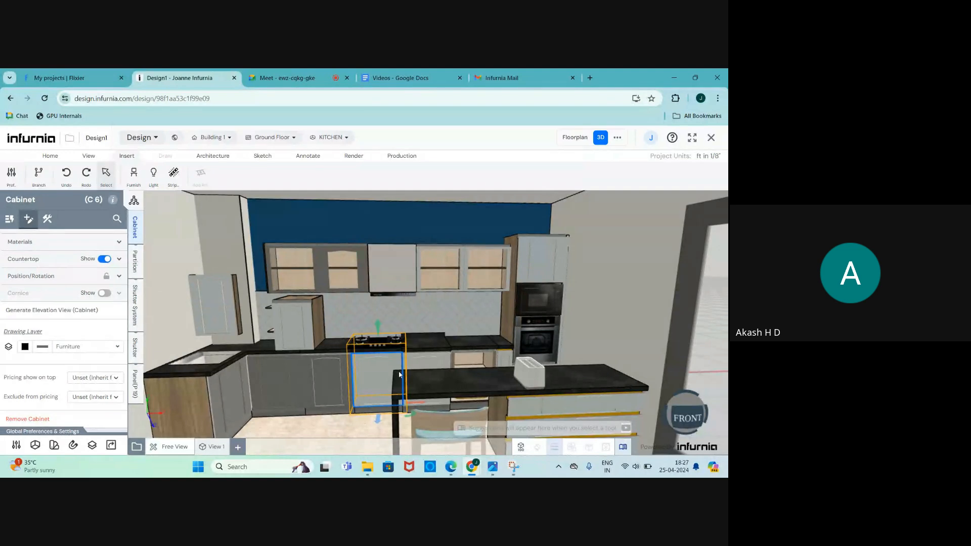
key(Escape)
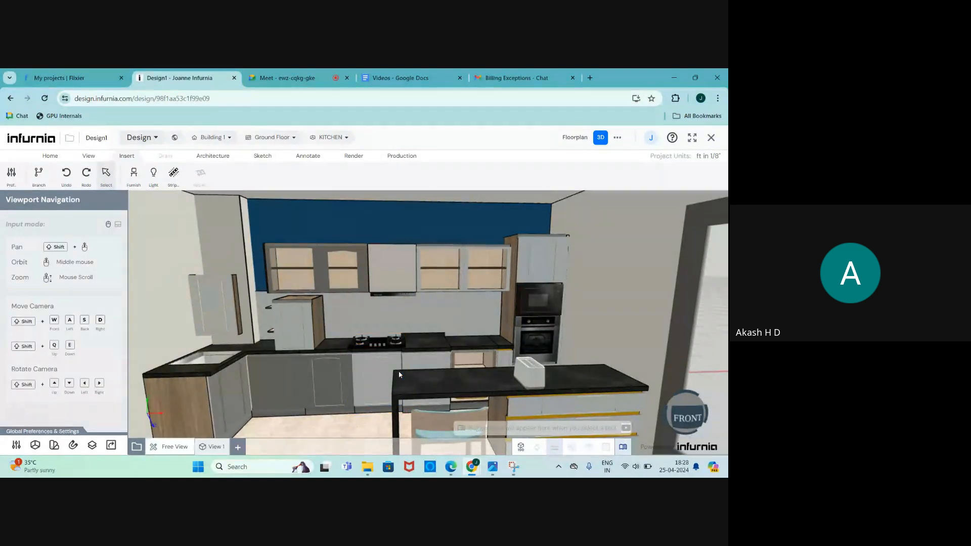
scroll(440, 338, down, 4)
middle_drag(350, 269, 335, 336)
scroll(416, 346, up, 2)
scroll(335, 336, up, 2)
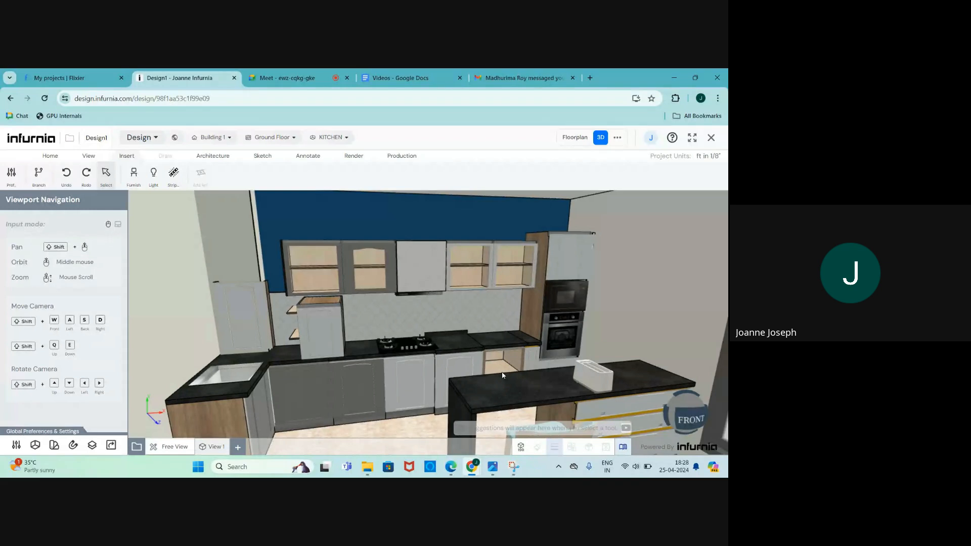
middle_drag(504, 376, 426, 360)
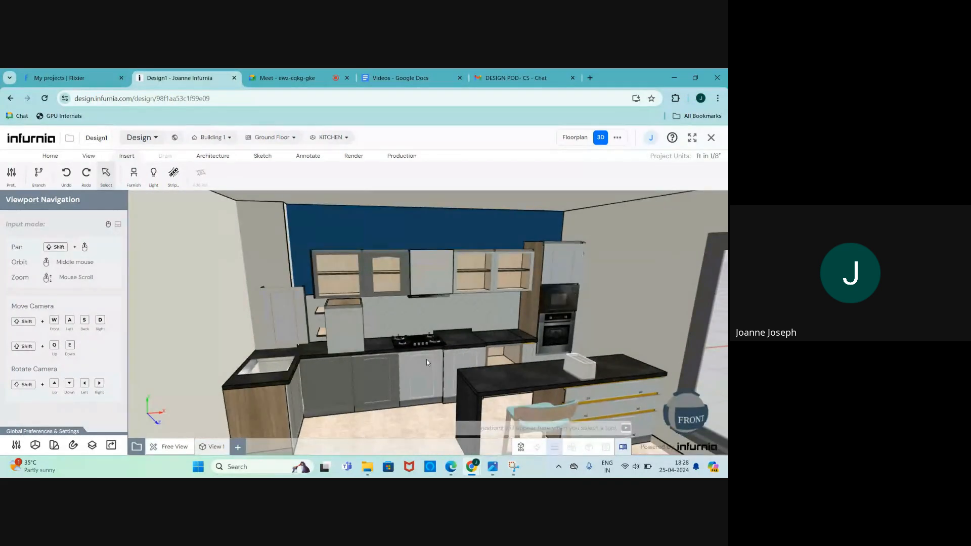
scroll(372, 256, up, 4)
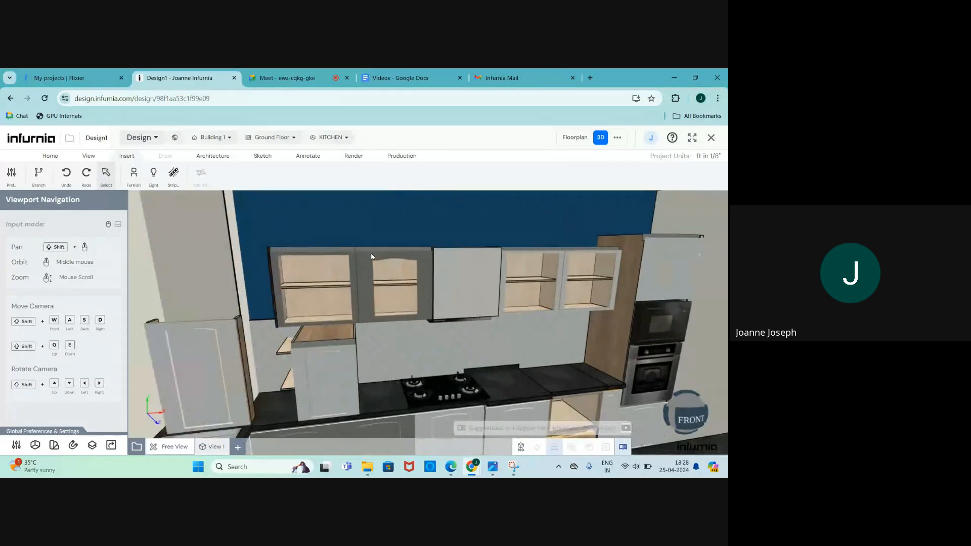
scroll(354, 299, down, 3)
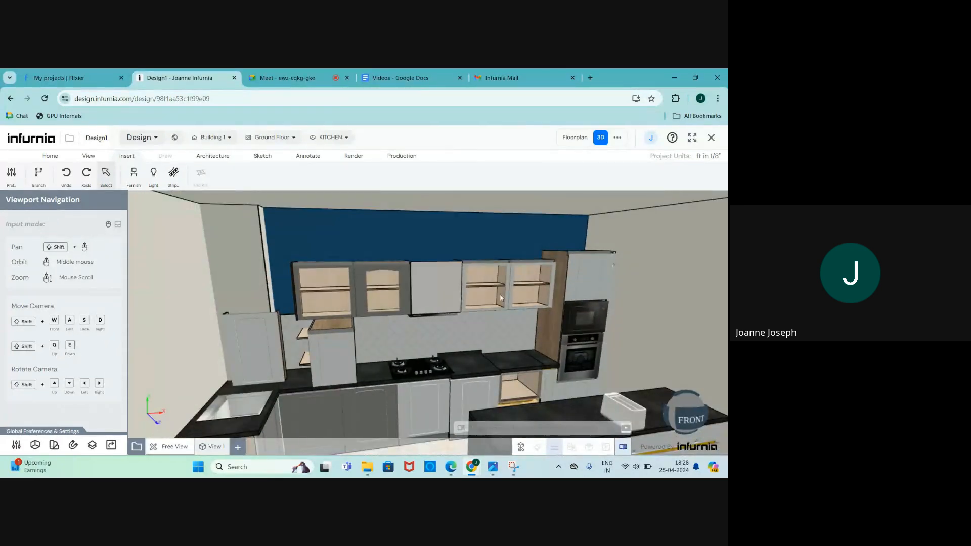
scroll(476, 301, down, 3)
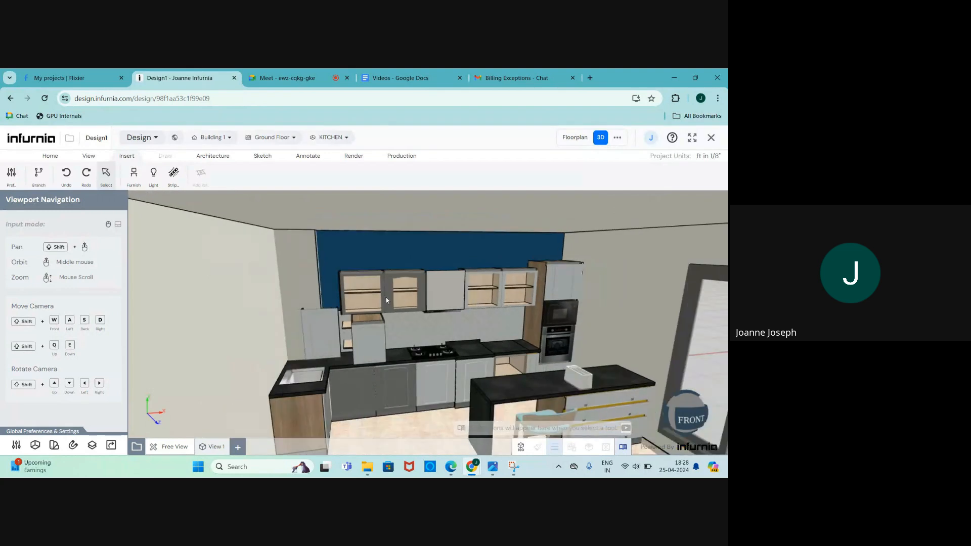
scroll(386, 300, down, 3)
scroll(361, 314, up, 4)
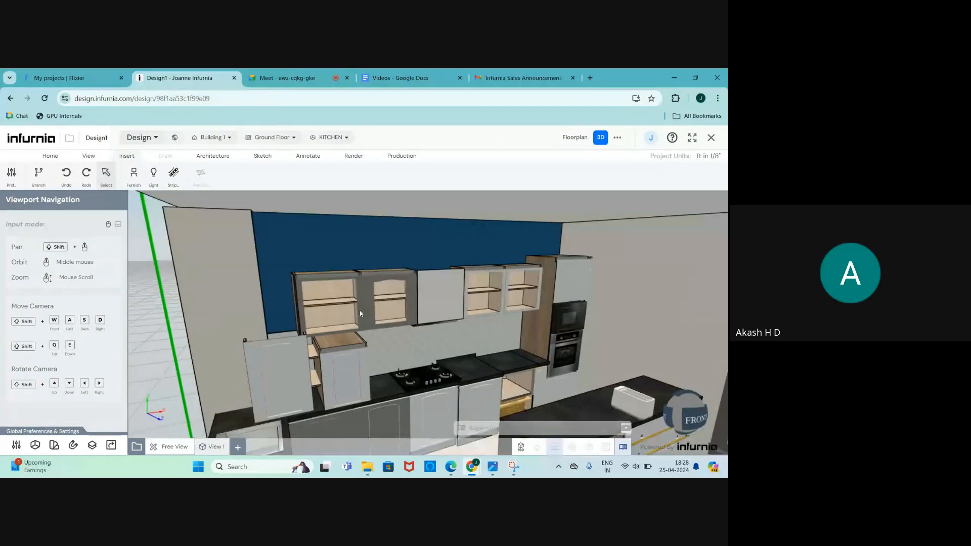
scroll(301, 300, down, 3)
scroll(307, 300, up, 3)
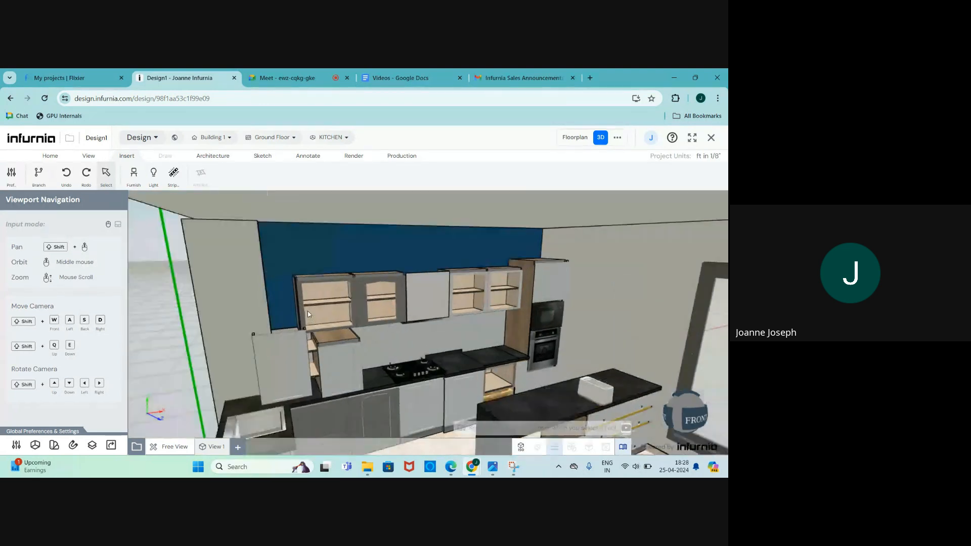
Step: Select the four wall cabinets on the blue wall together, leaving out the plain panel above the hob
click(345, 303)
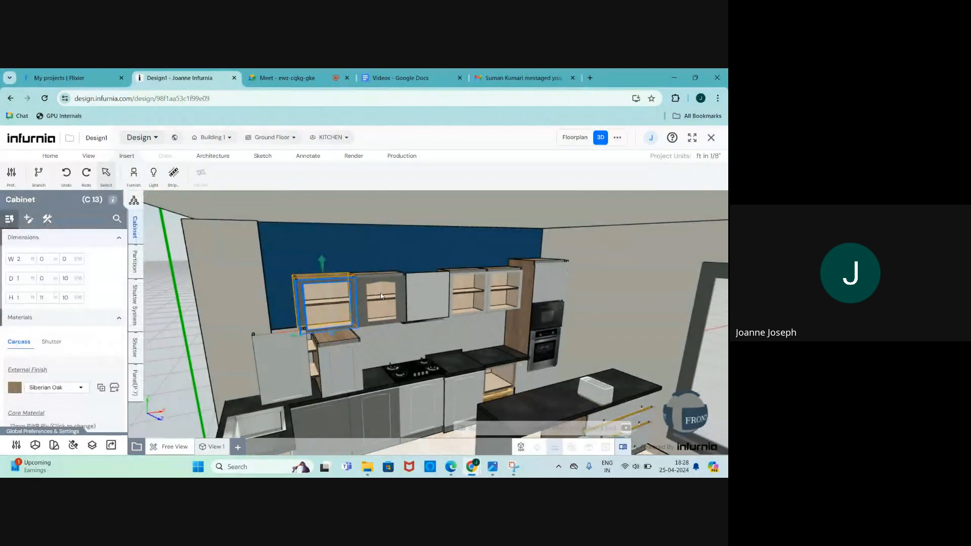
shift+click(381, 301)
shift+click(433, 296)
shift+click(470, 296)
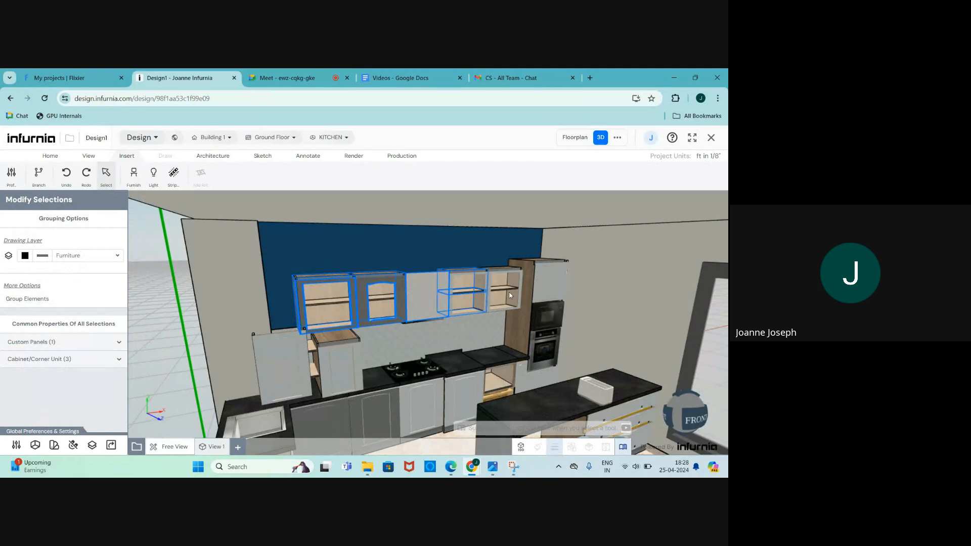
shift+click(423, 294)
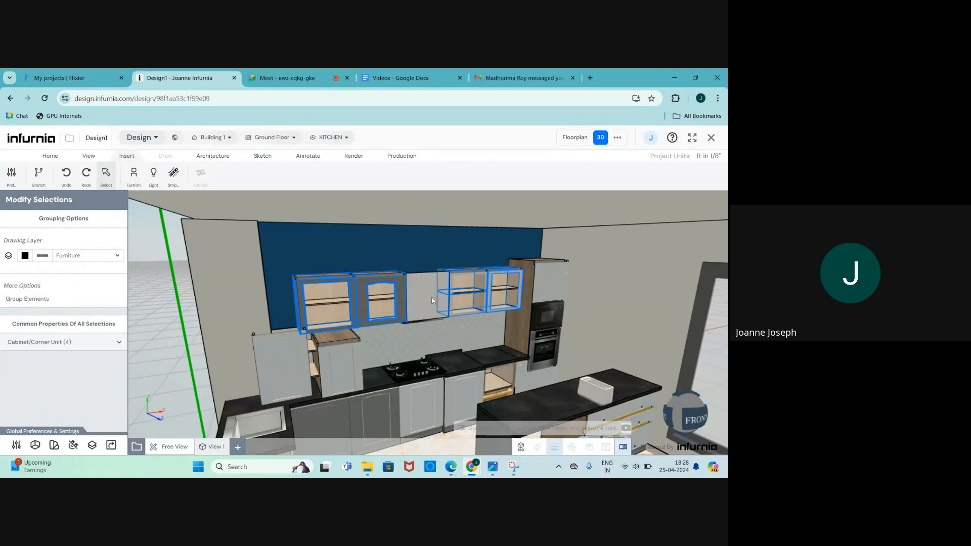
drag(426, 289, 461, 302)
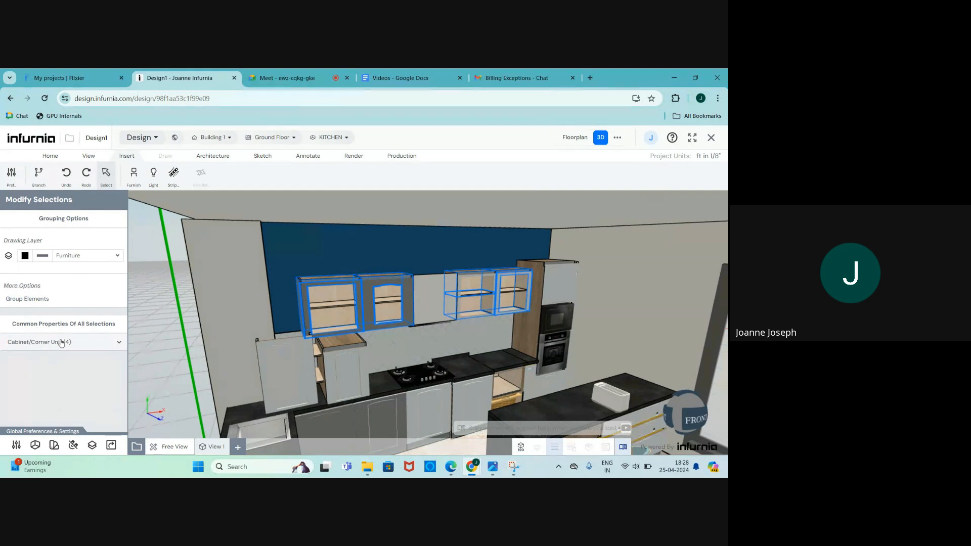
Step: Set the carcass external finish of the four selected wall cabinets to Berry Bunch and inspect their tops
click(45, 342)
scroll(82, 309, down, 3)
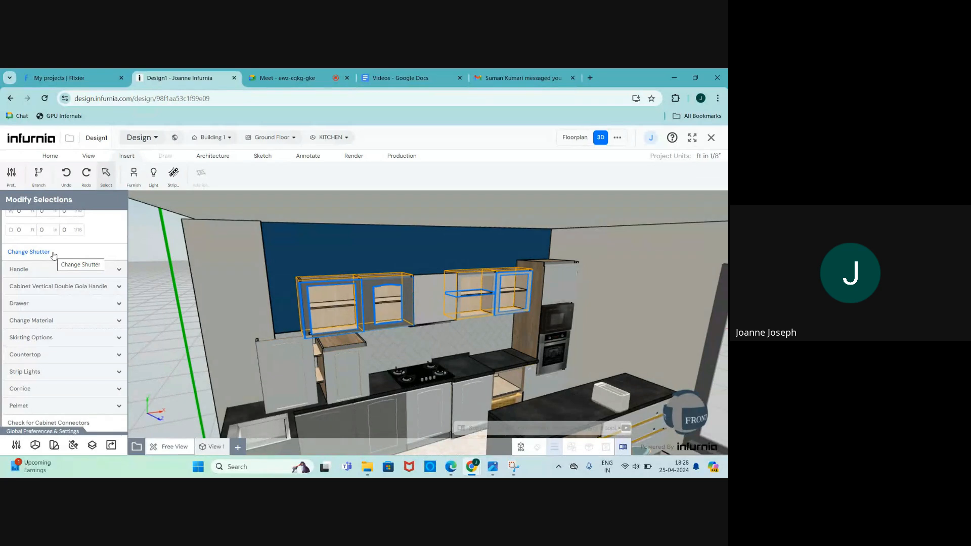
click(38, 321)
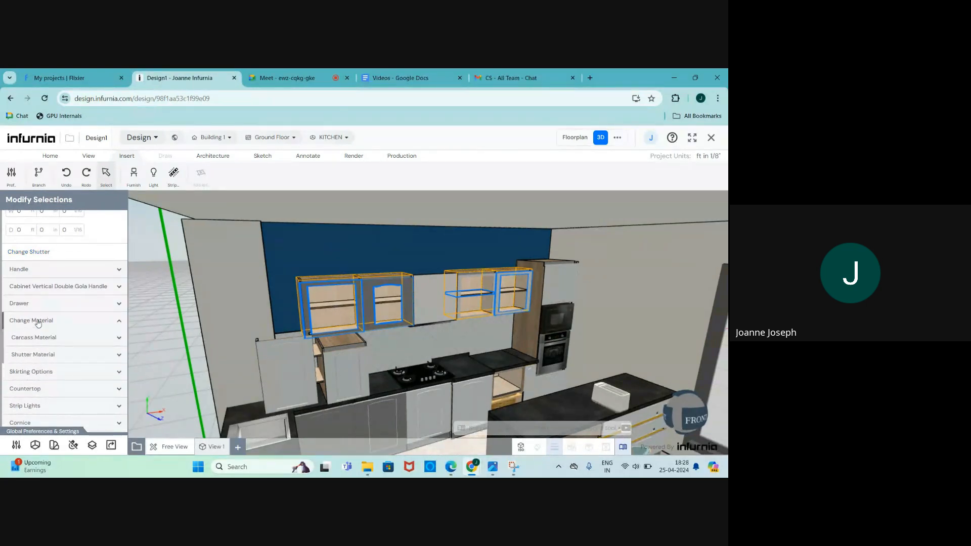
scroll(37, 316, down, 1)
click(29, 293)
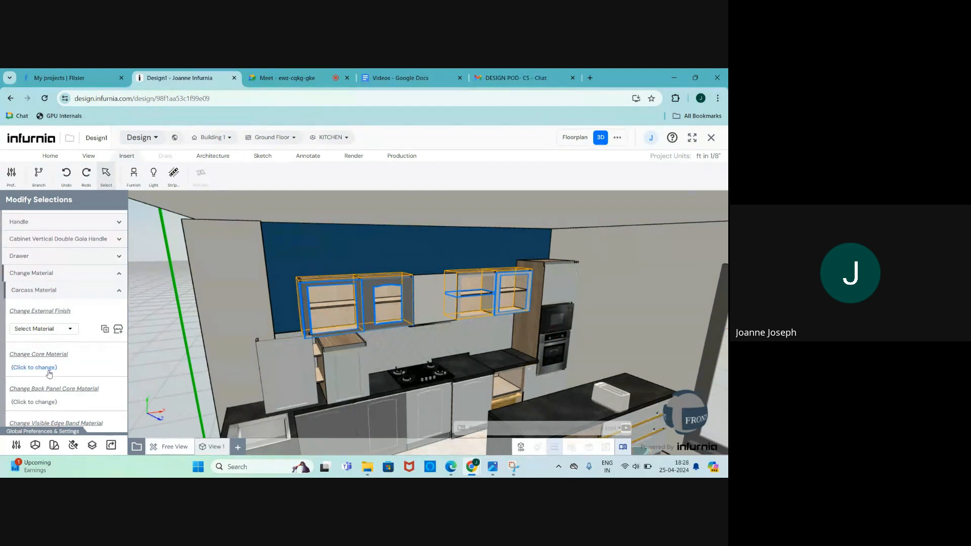
scroll(52, 402, down, 1)
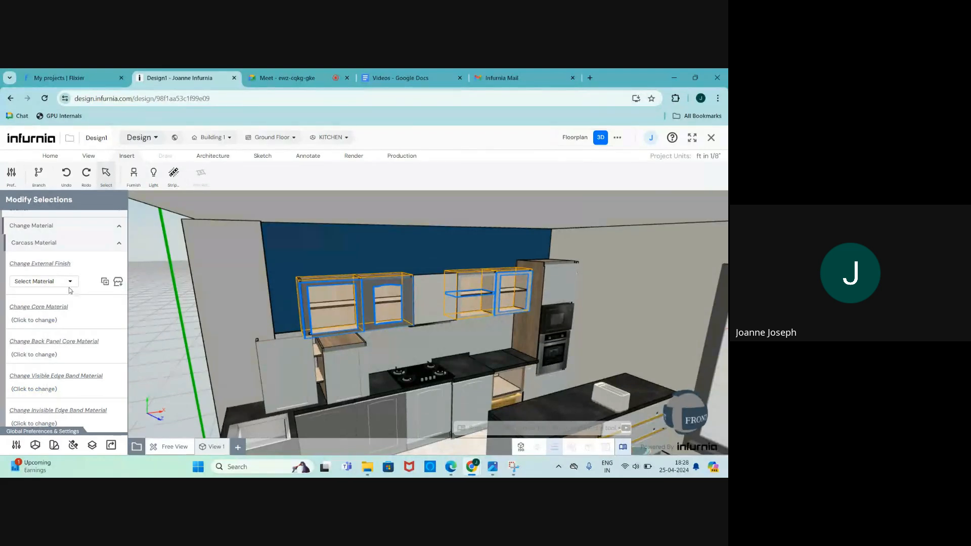
click(69, 284)
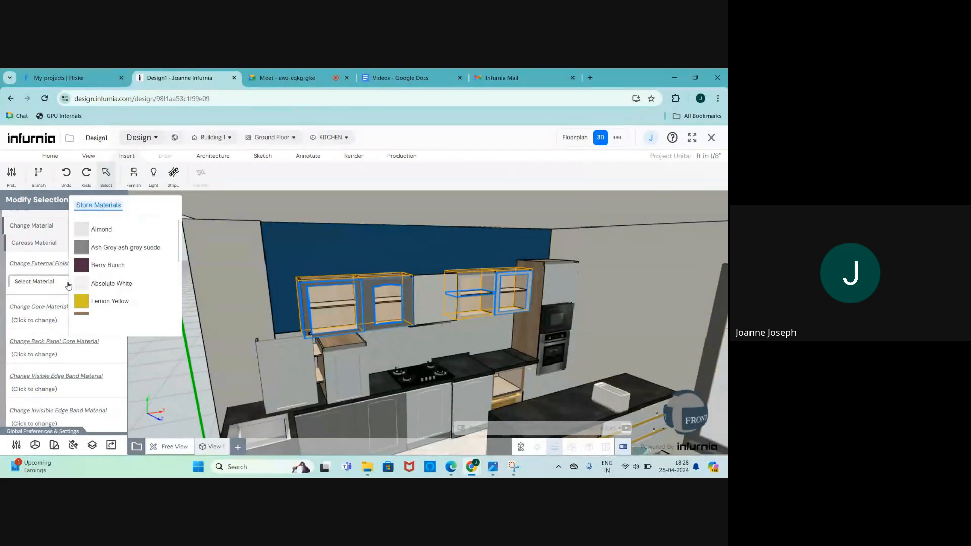
click(103, 267)
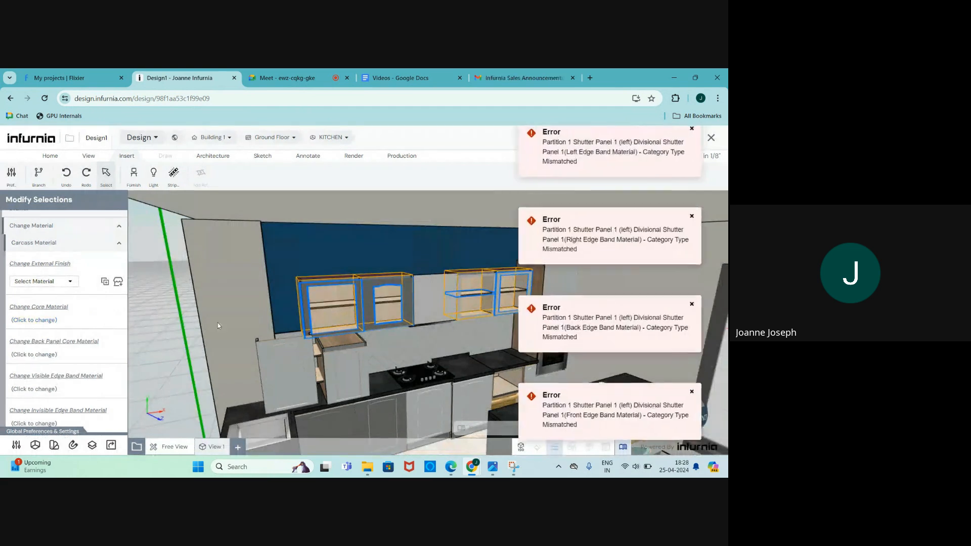
scroll(300, 291, up, 3)
middle_drag(299, 292, 340, 300)
scroll(356, 263, up, 2)
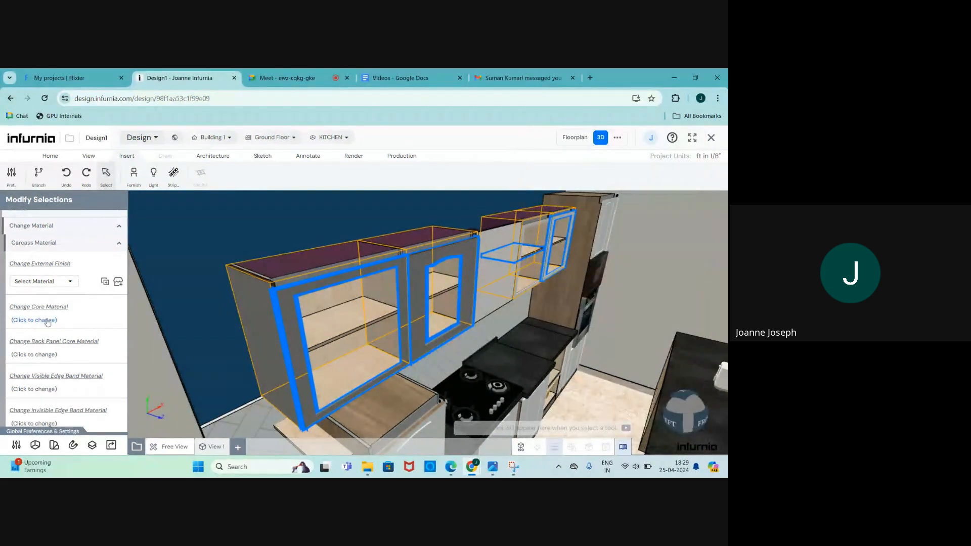
Step: Set the shutter external finish of the selected wall cabinets to American Maple
scroll(46, 337, up, 1)
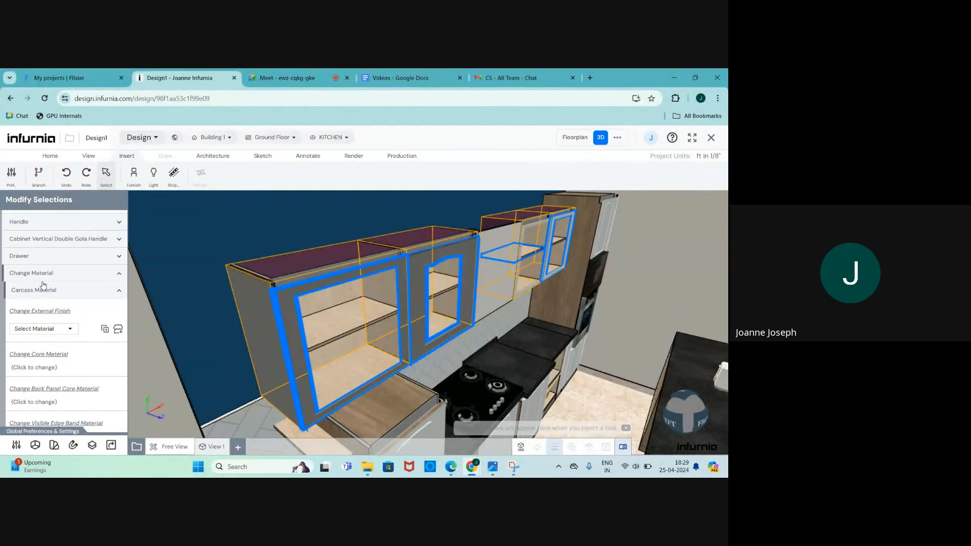
click(27, 291)
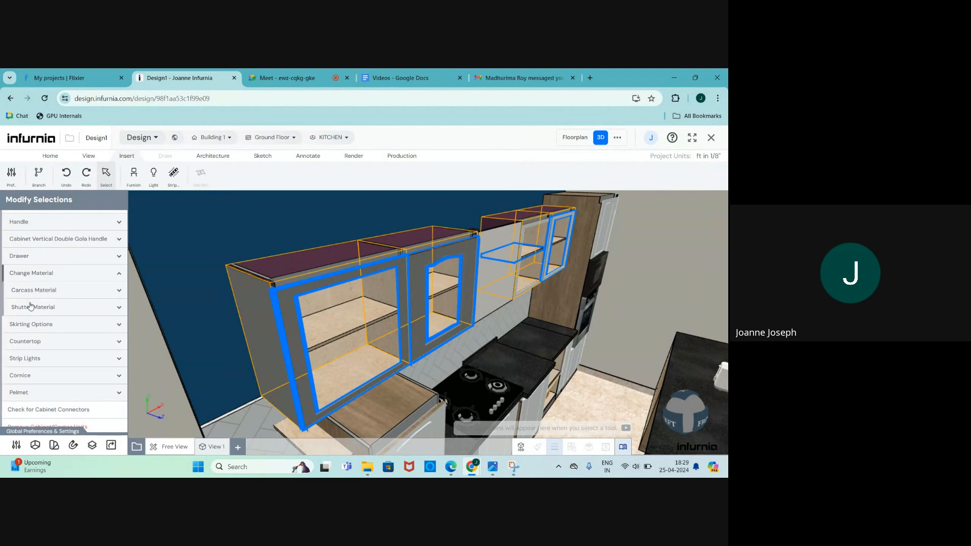
click(31, 306)
click(49, 348)
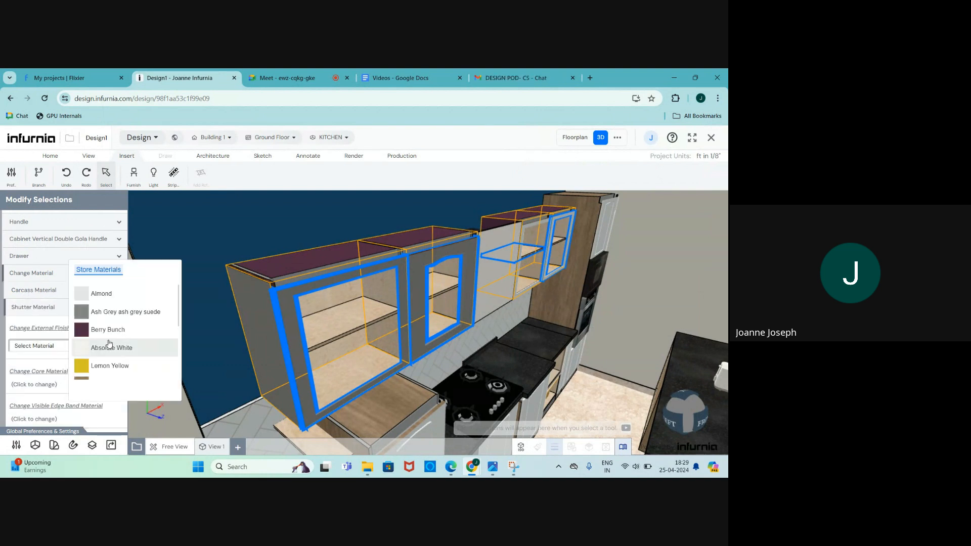
scroll(109, 344, down, 3)
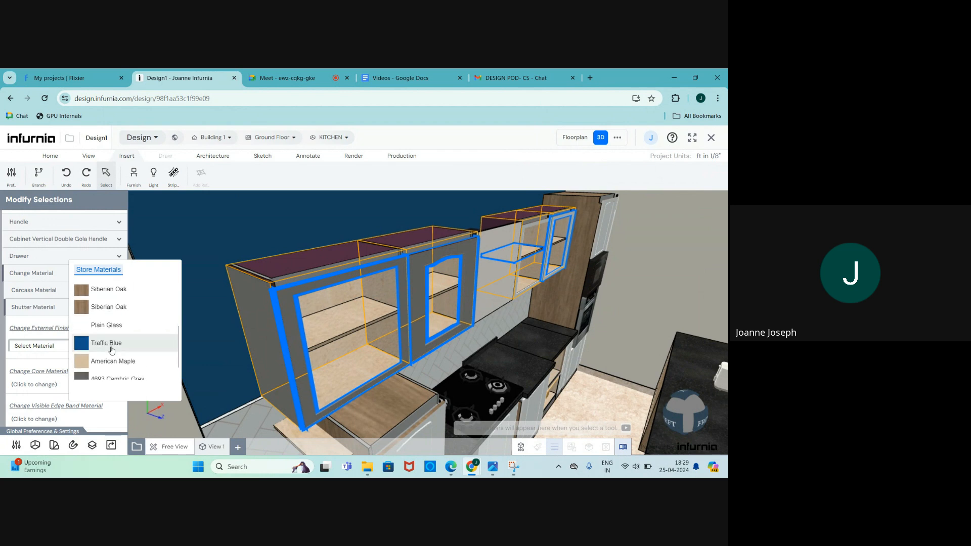
scroll(112, 351, down, 1)
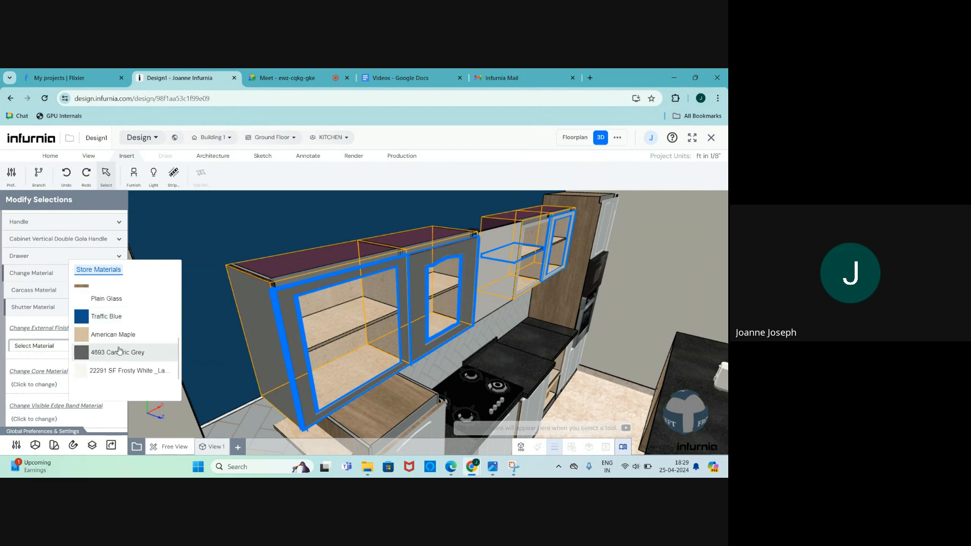
click(117, 335)
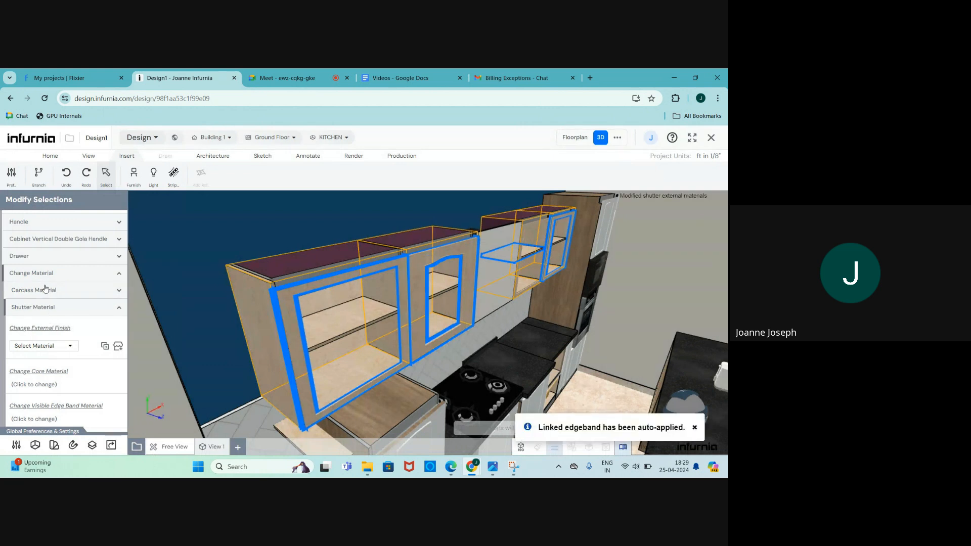
Step: View the shutter designs offered for replacing the selected cabinets' shutters and close the choices without picking one
scroll(42, 284, up, 2)
click(39, 302)
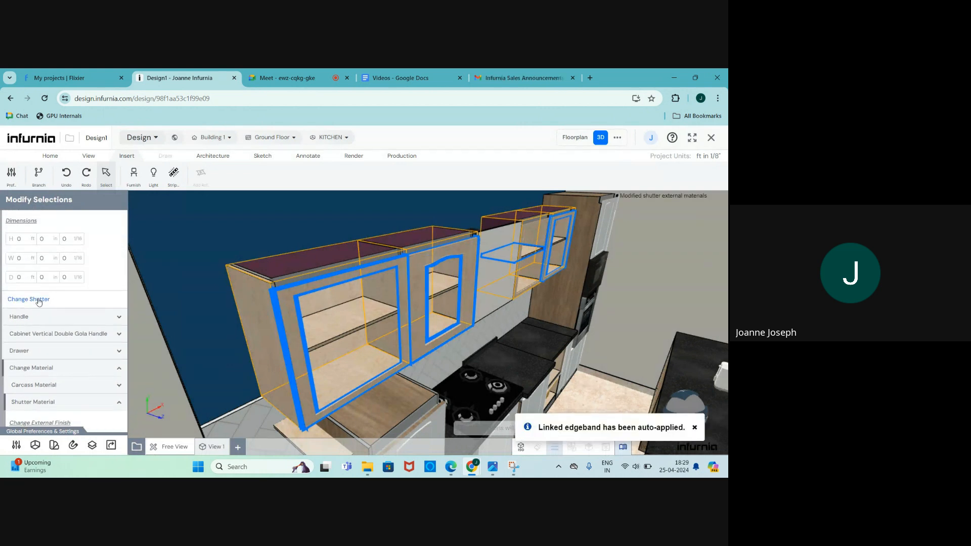
mouse_move(348, 312)
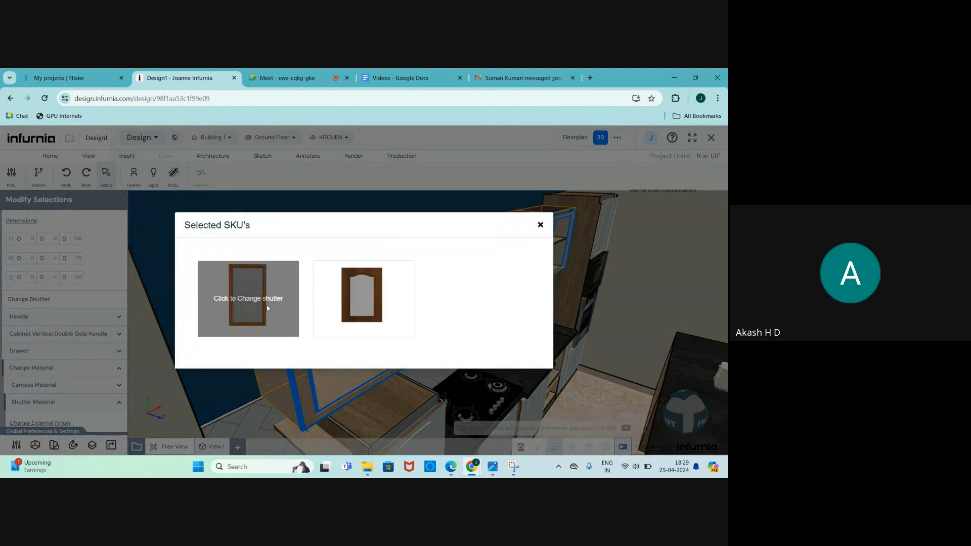
click(540, 225)
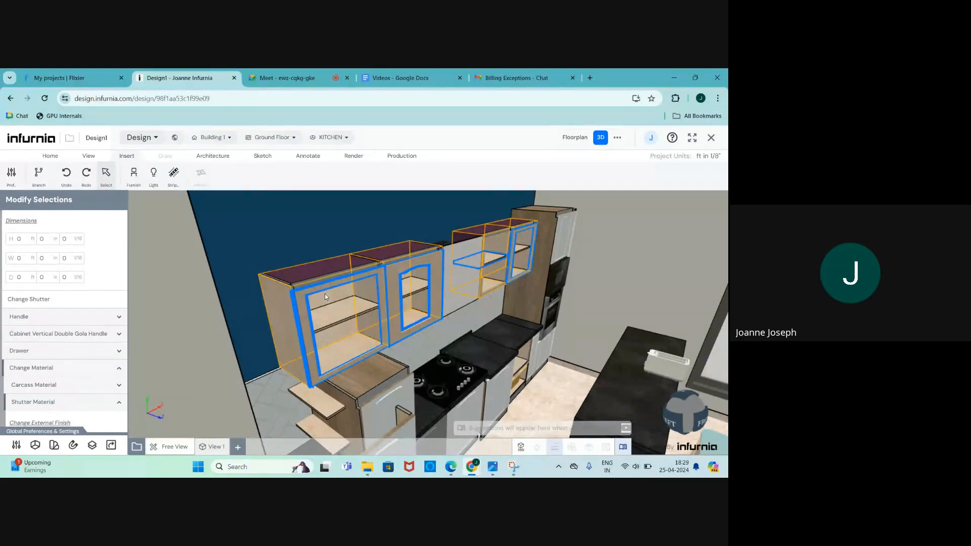
Step: Switch to the Google Meet call and read through the in-call messages for attendees' questions
click(324, 72)
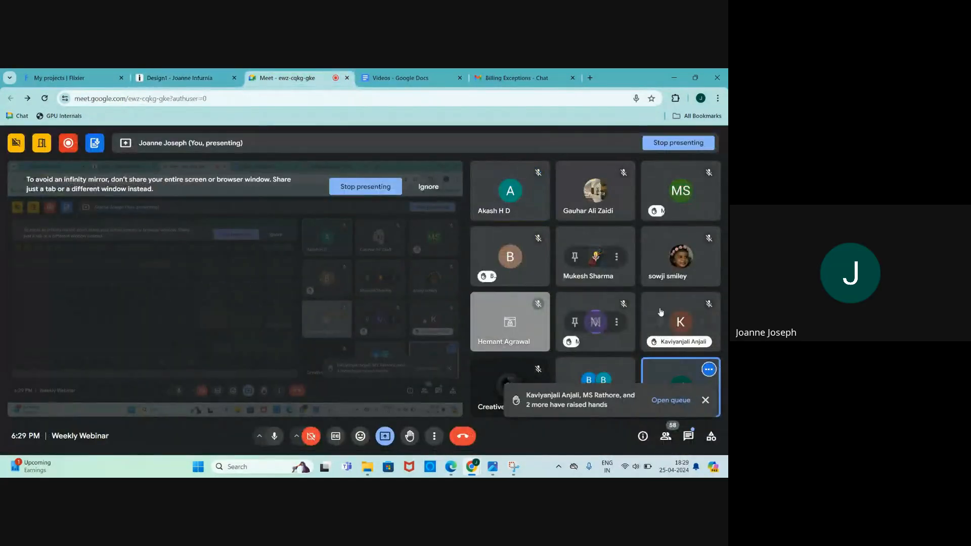
click(689, 436)
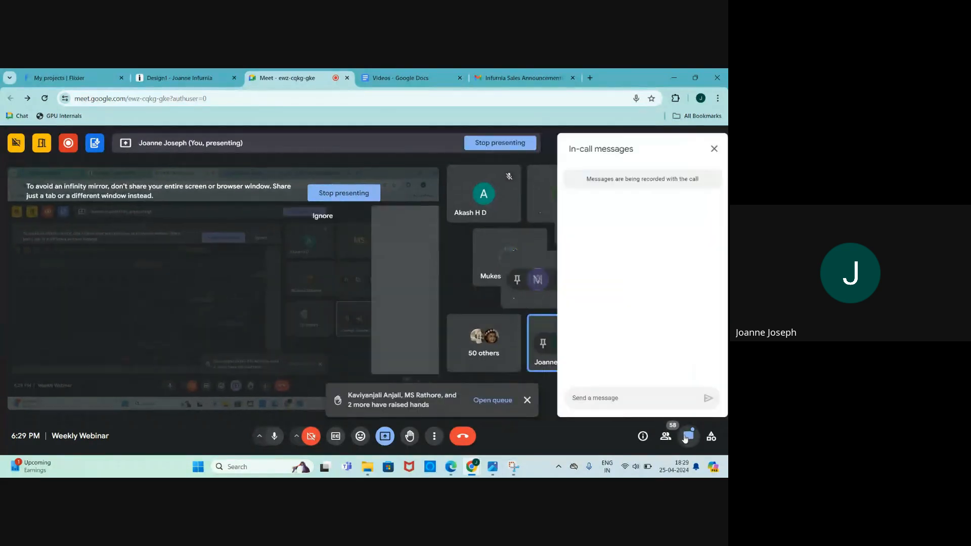
scroll(637, 318, up, 10)
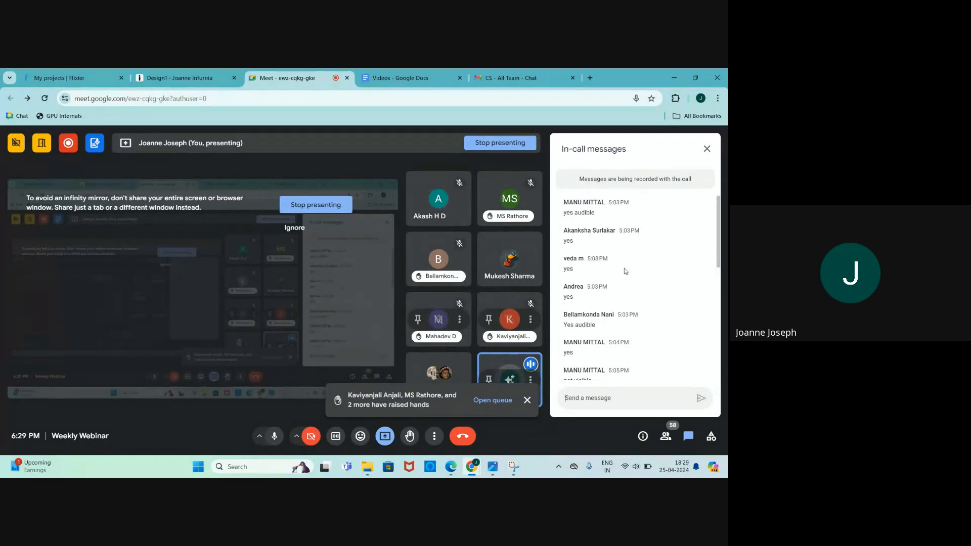
scroll(625, 268, down, 3)
scroll(624, 273, down, 5)
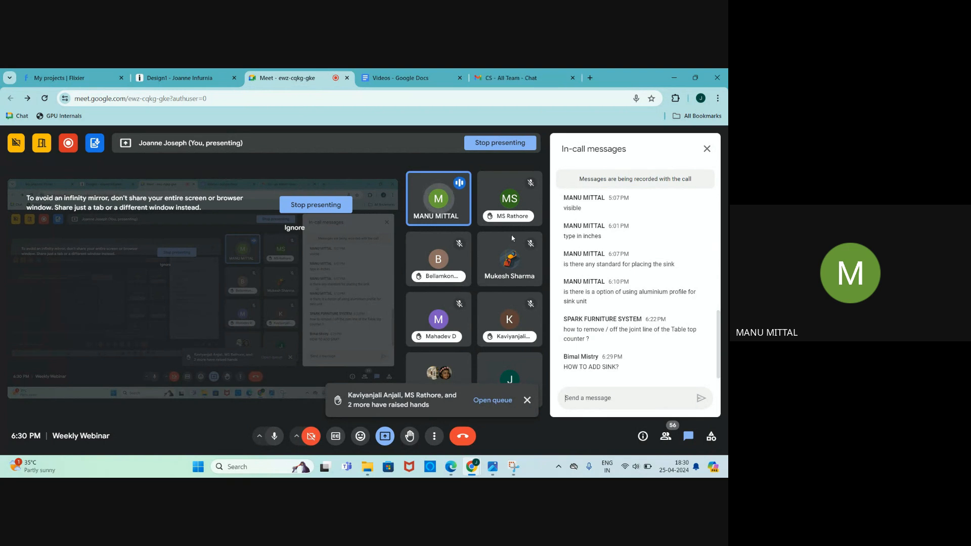
Step: Return to the Infurnia kitchen design, select the corner base unit with the sink and turn off its countertop
click(177, 77)
scroll(375, 319, down, 5)
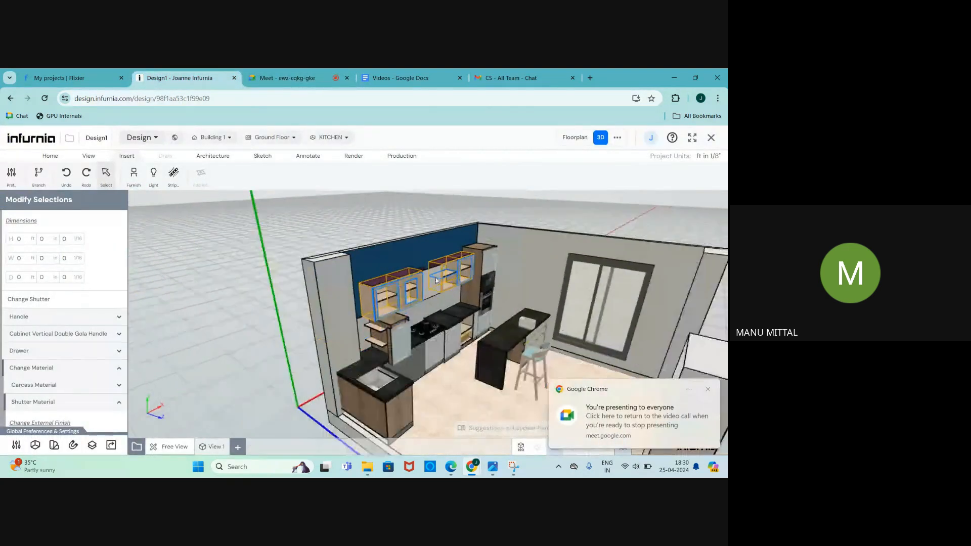
scroll(327, 391, up, 3)
scroll(263, 366, up, 2)
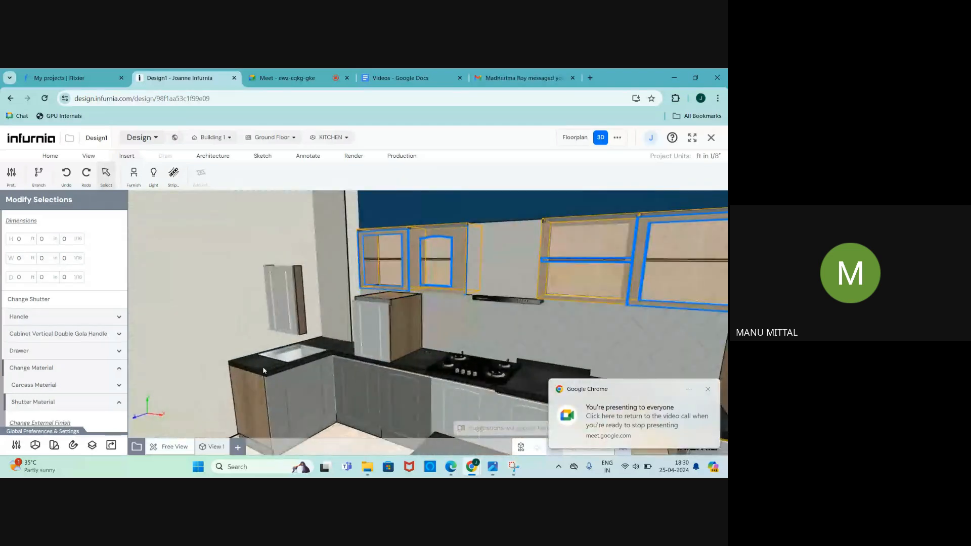
click(262, 367)
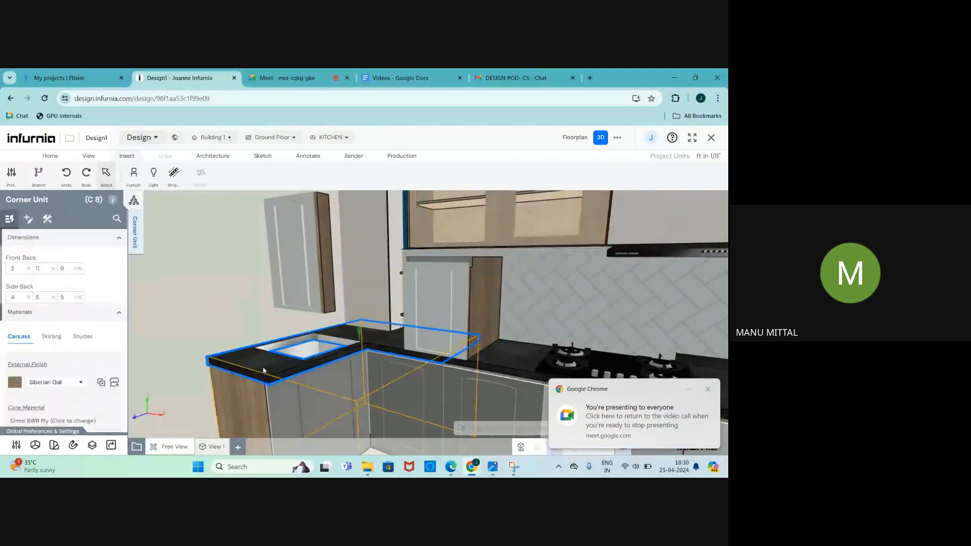
scroll(55, 371, down, 3)
scroll(54, 370, down, 5)
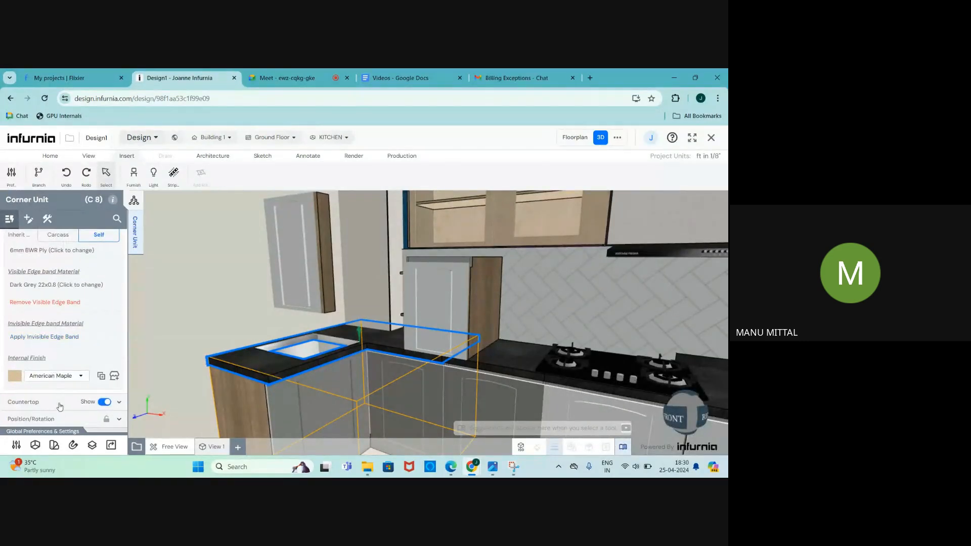
click(59, 402)
click(104, 282)
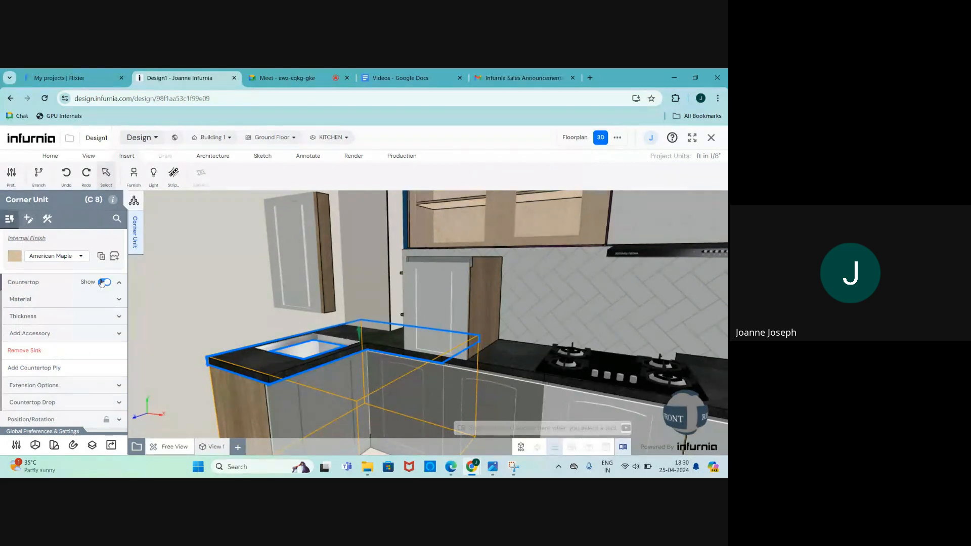
Step: In the sink corner unit's carcass settings, set both the top front rail depth and the top side rail depth to 0 ft 3 15/16 in
scroll(251, 301, up, 3)
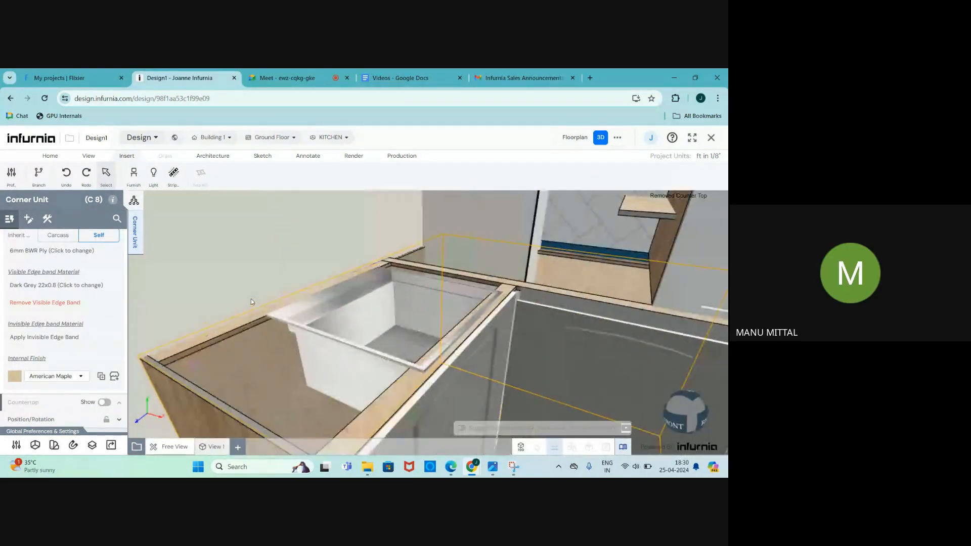
scroll(272, 353, up, 2)
scroll(273, 355, up, 2)
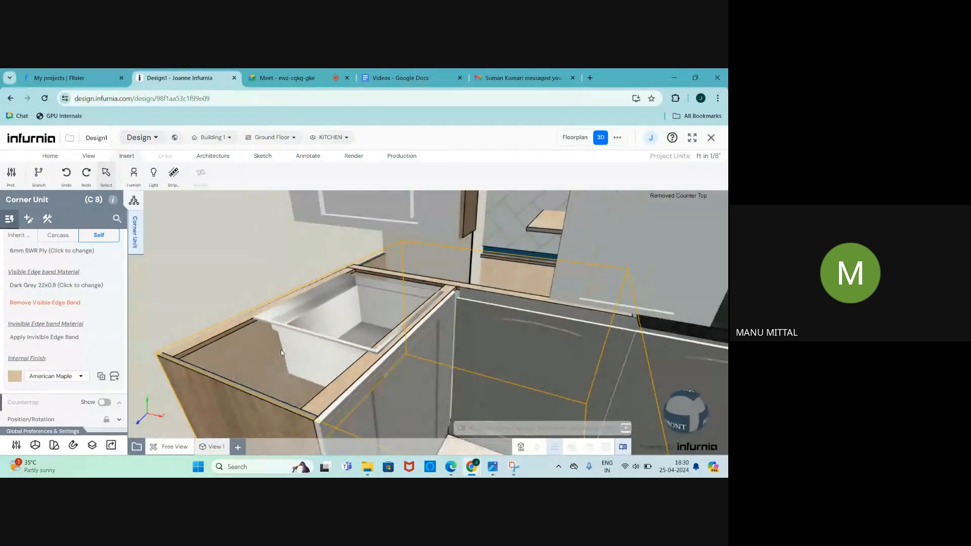
scroll(333, 408, up, 2)
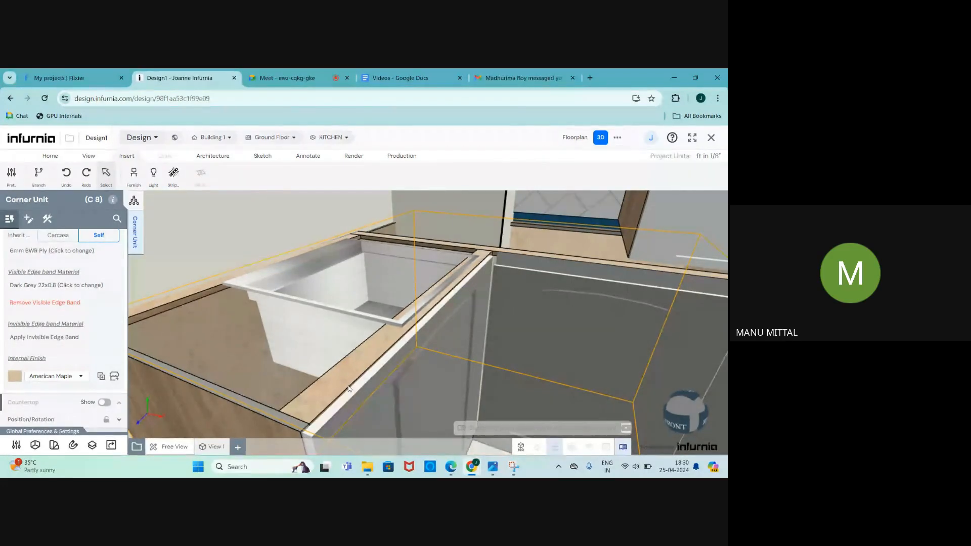
scroll(316, 319, down, 2)
scroll(36, 366, down, 1)
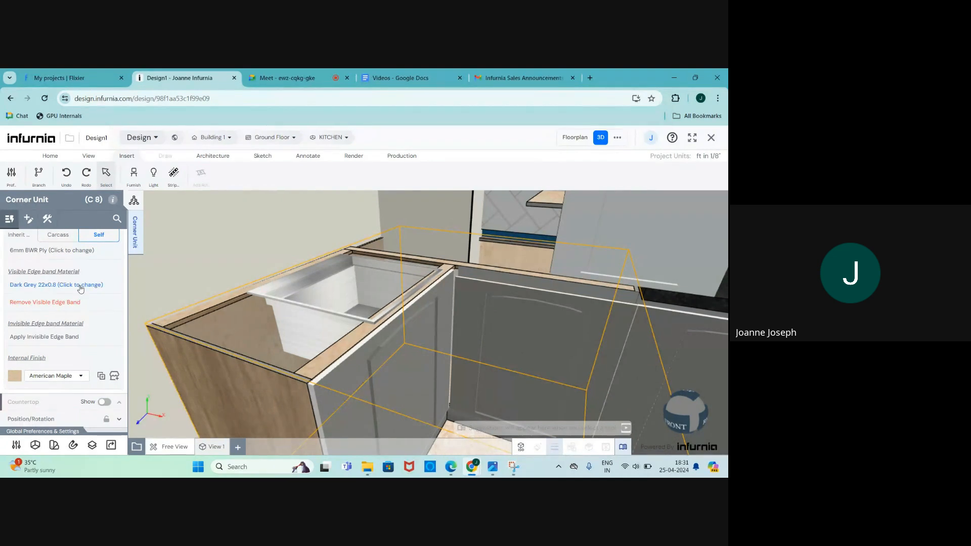
click(48, 219)
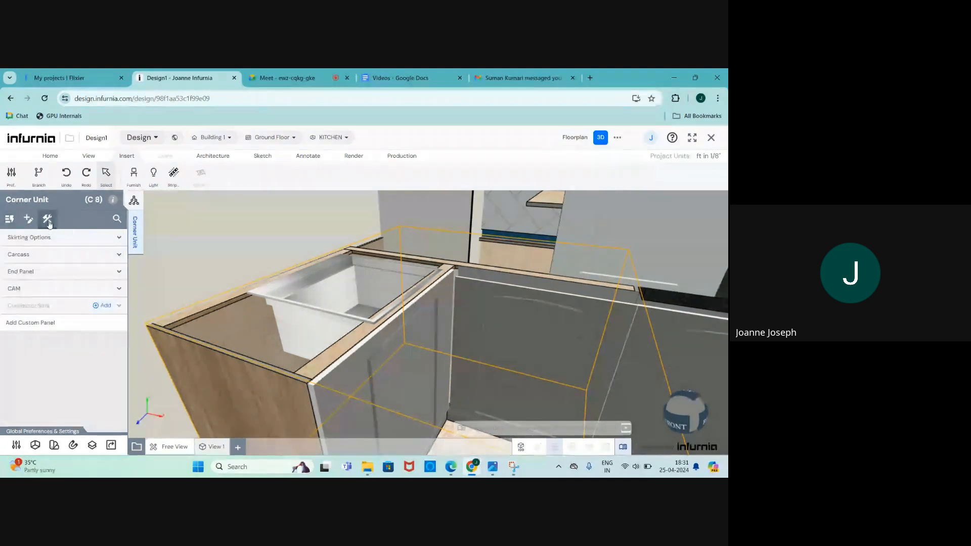
click(32, 259)
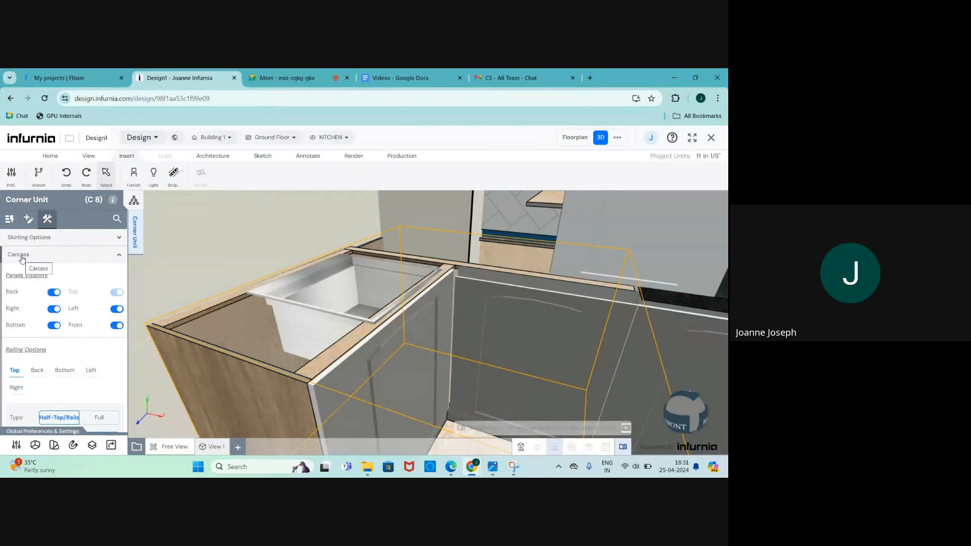
scroll(49, 338, down, 3)
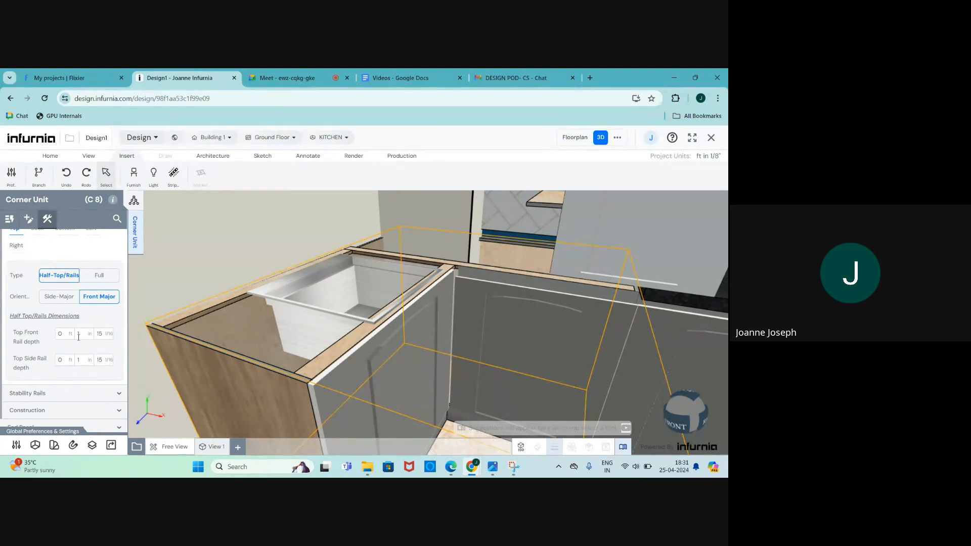
click(78, 335)
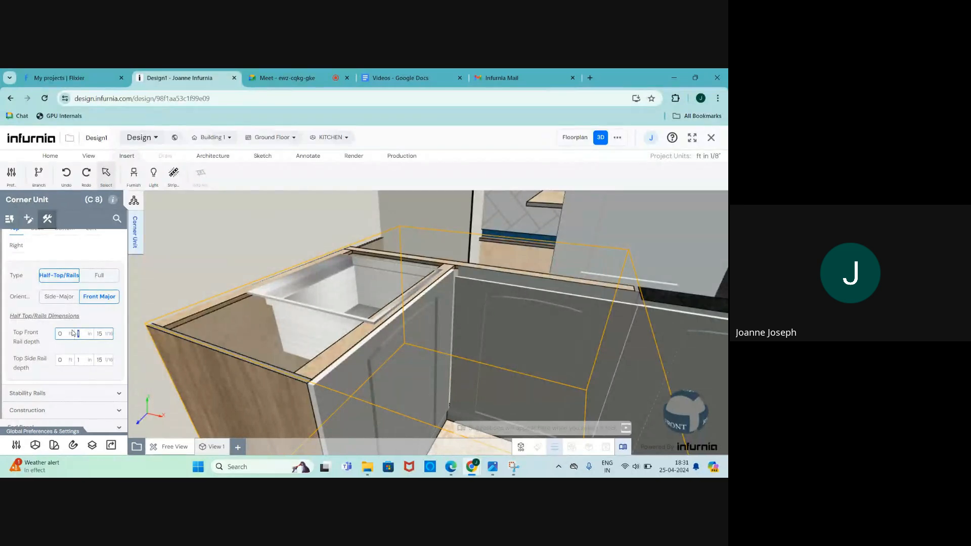
text(3)
click(82, 360)
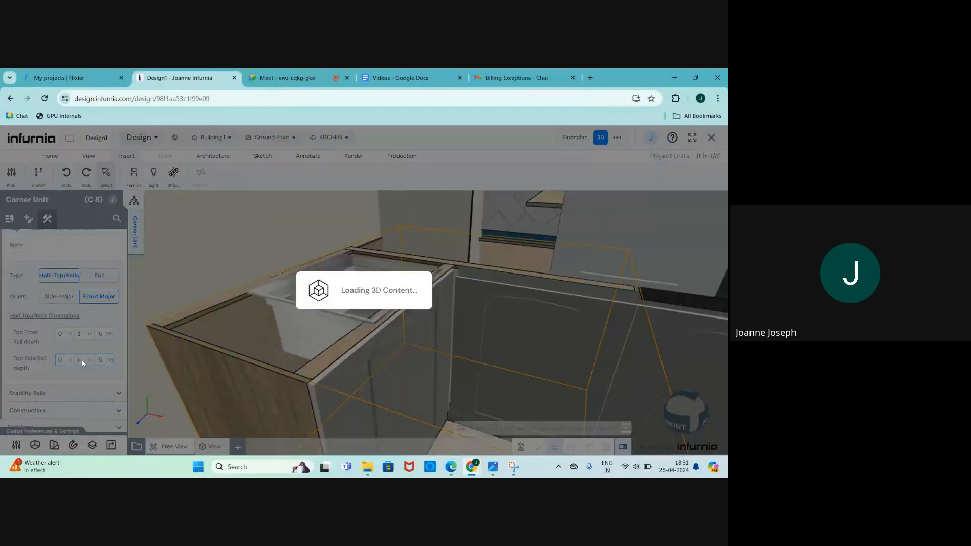
text(3)
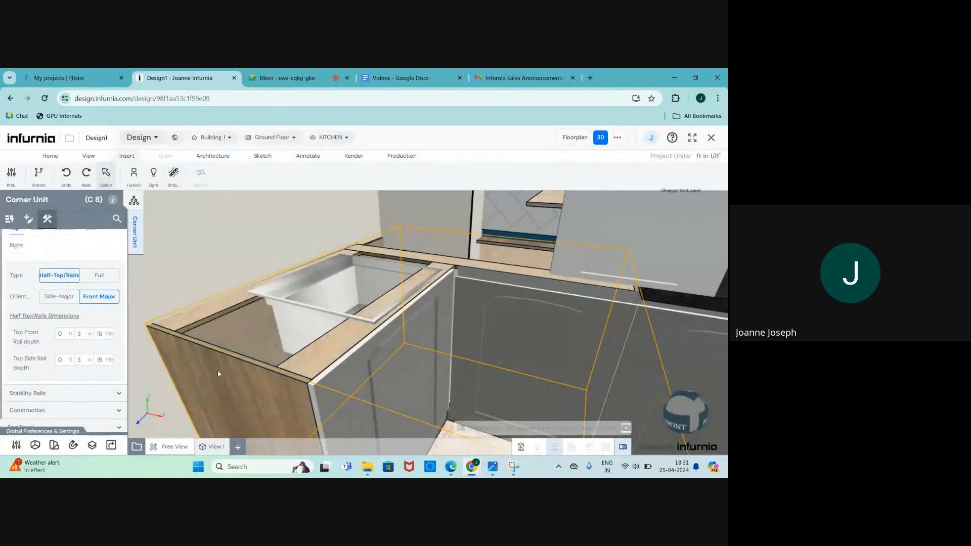
Step: Open both shutters of the sink corner unit to expose the carcass interior below the widened top rails
drag(217, 371, 262, 359)
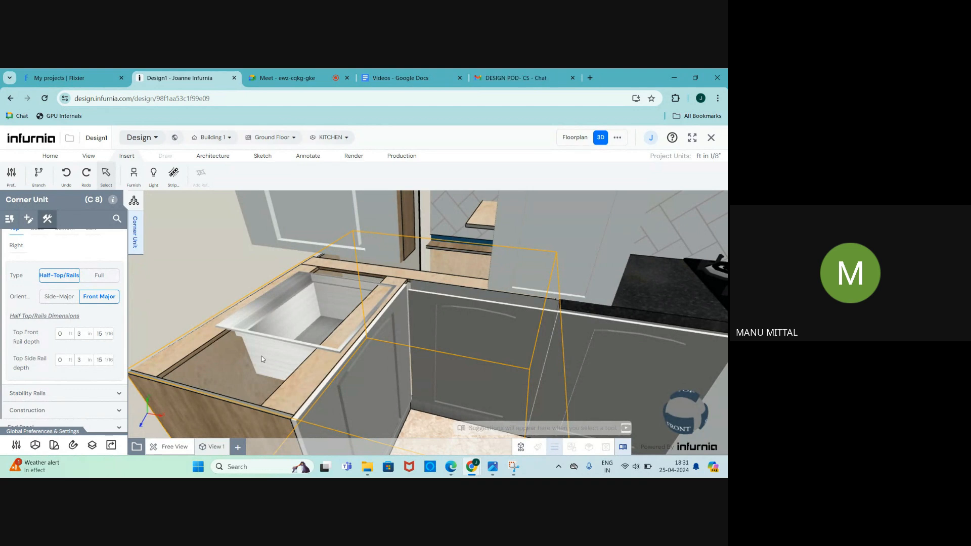
middle_drag(409, 392, 353, 383)
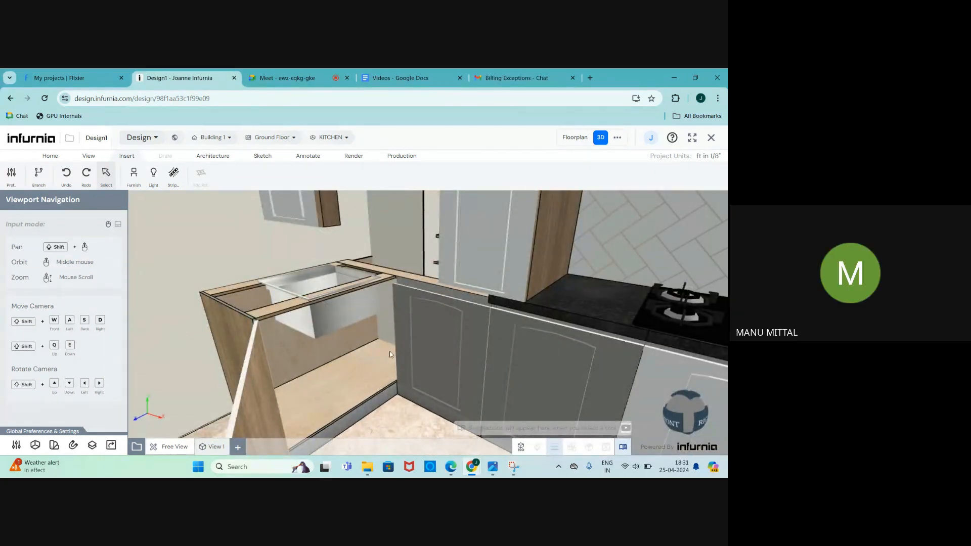
middle_drag(390, 354, 337, 350)
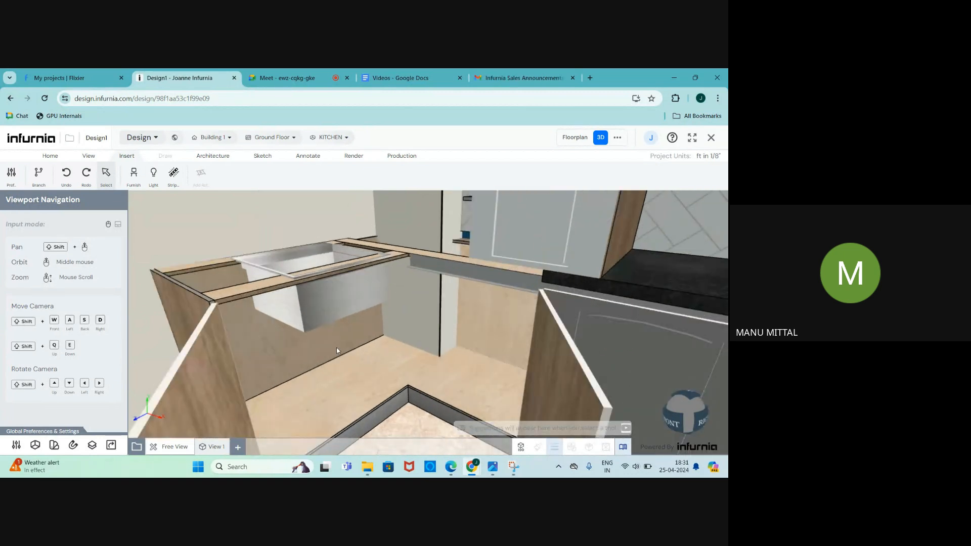
Step: Select the partition across the corner unit's sink-side opening, close the shutter nearest the hob, and clear the selection
click(338, 351)
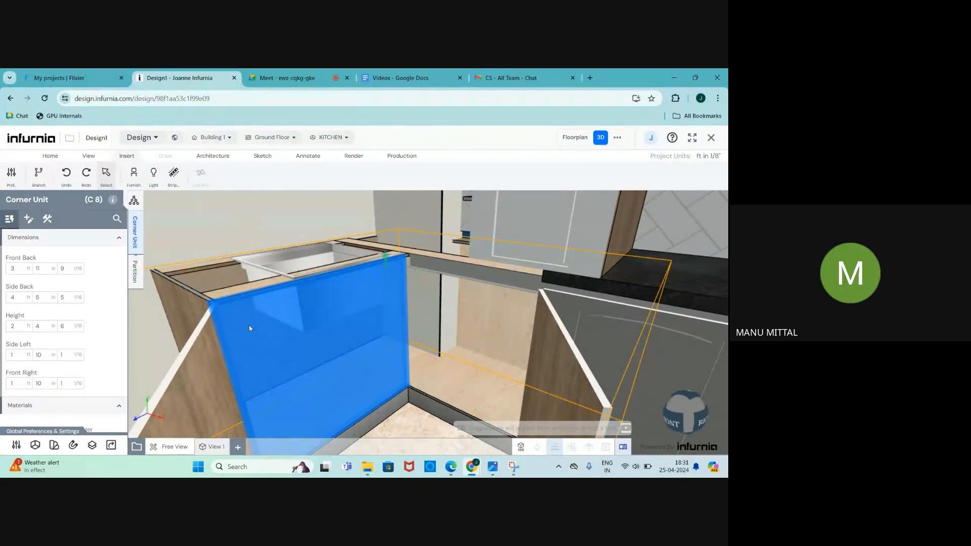
click(210, 375)
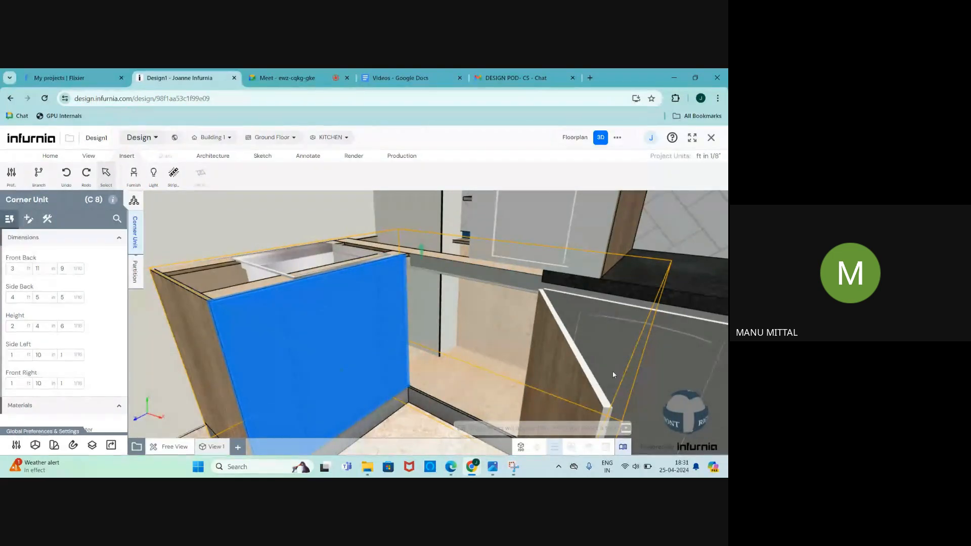
click(579, 371)
click(280, 367)
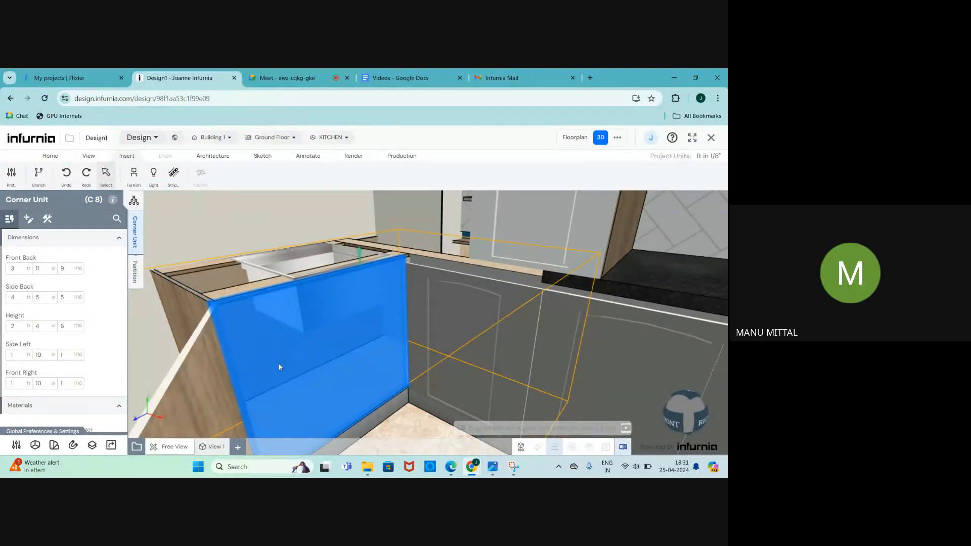
scroll(279, 368, down, 1)
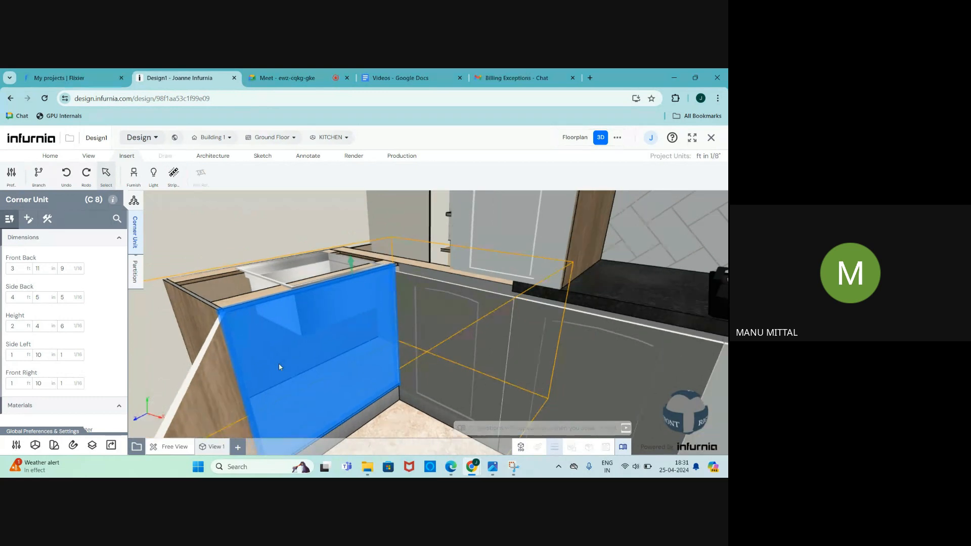
key(Delete)
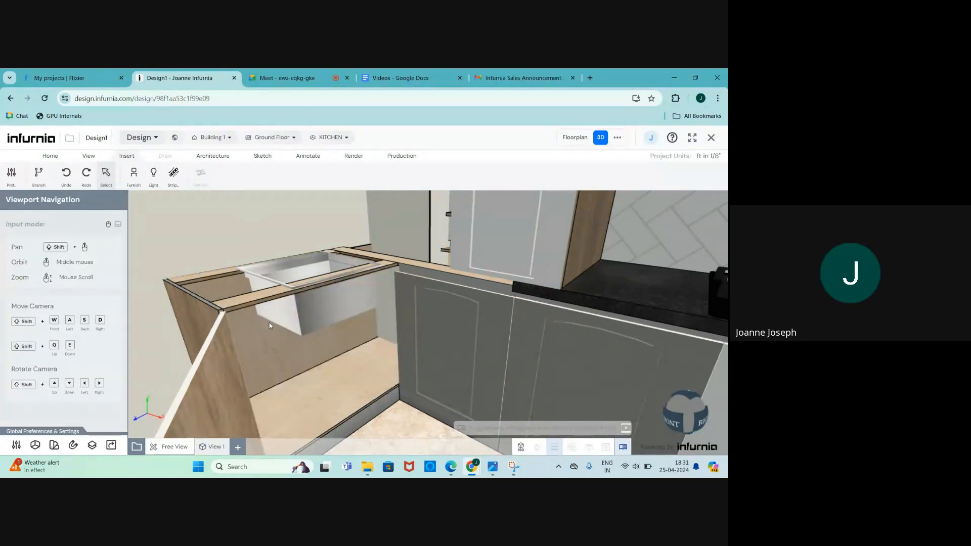
Step: Reopen the corner unit's shutter nearest the hob and leave the unit with nothing selected
scroll(269, 323, down, 3)
scroll(390, 358, up, 2)
scroll(391, 358, up, 1)
scroll(389, 356, down, 1)
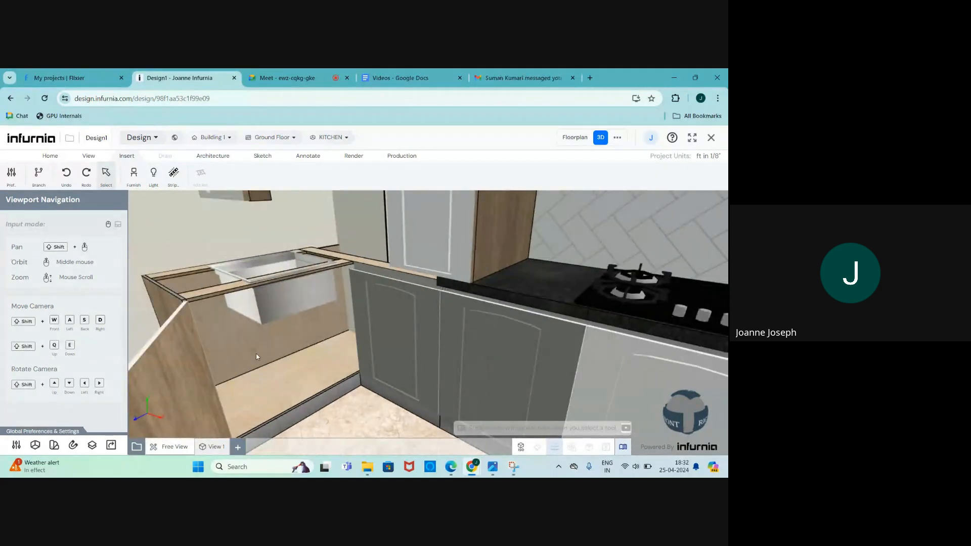
scroll(251, 356, up, 2)
scroll(250, 349, up, 1)
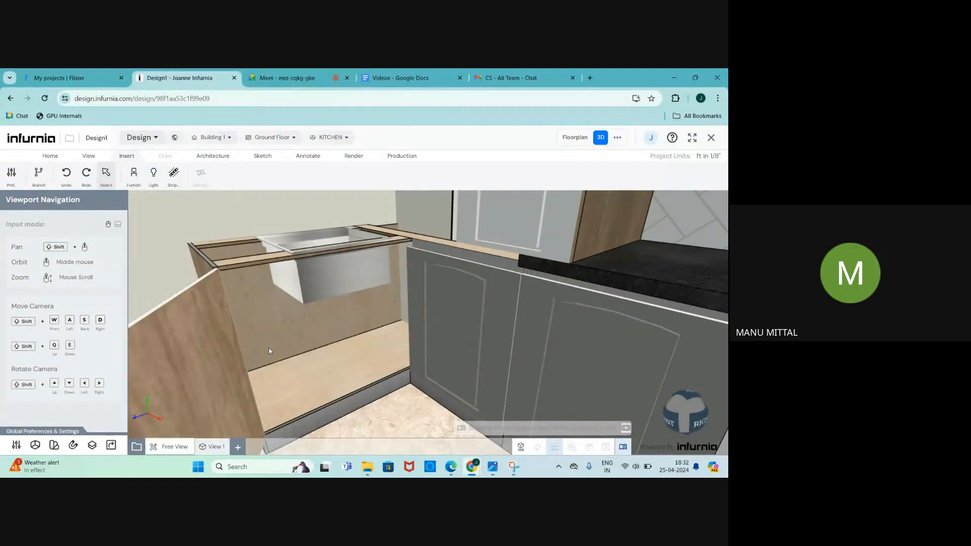
double_click(462, 332)
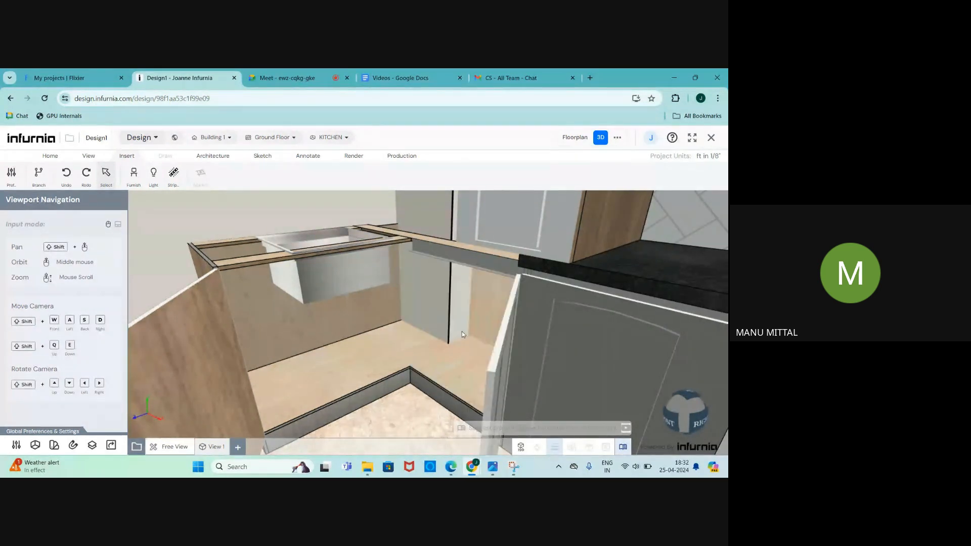
scroll(414, 340, down, 2)
scroll(413, 339, up, 2)
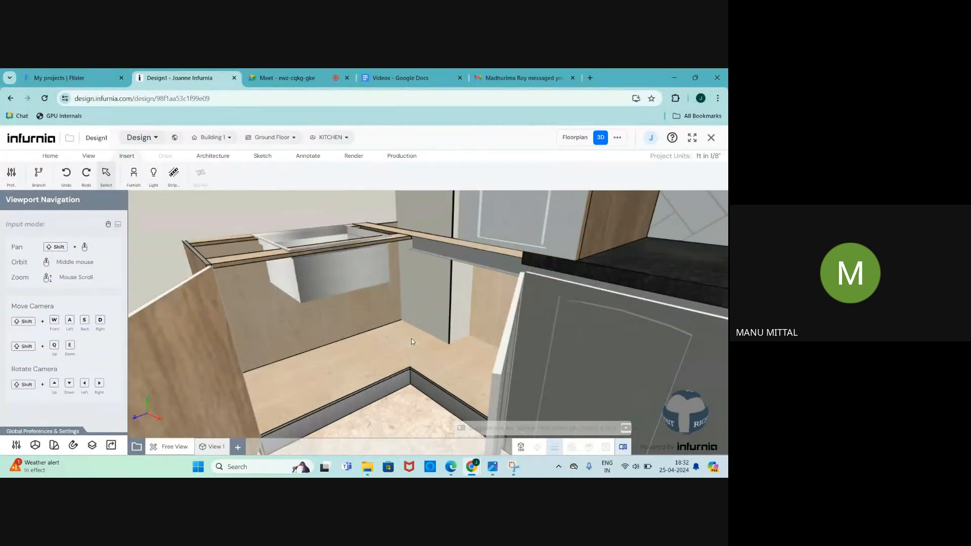
click(342, 330)
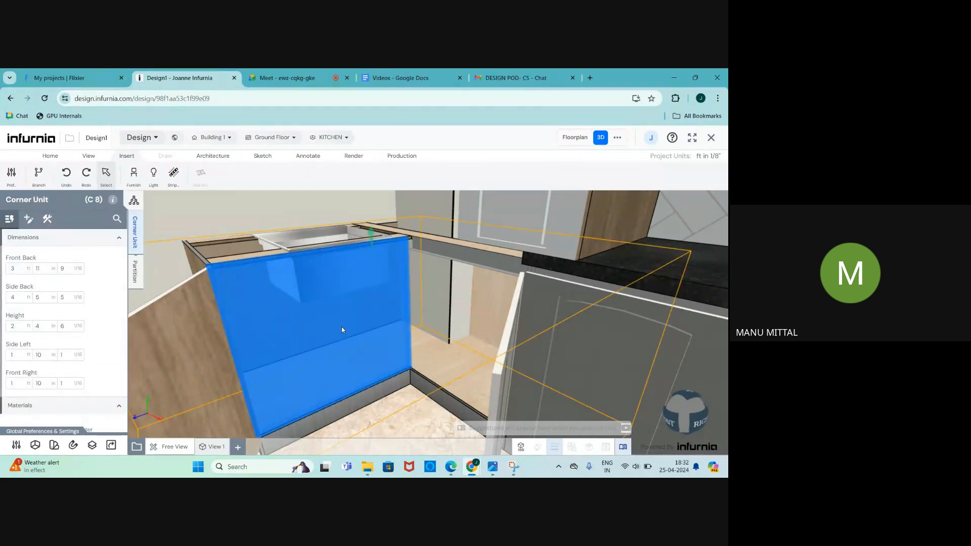
key(Delete)
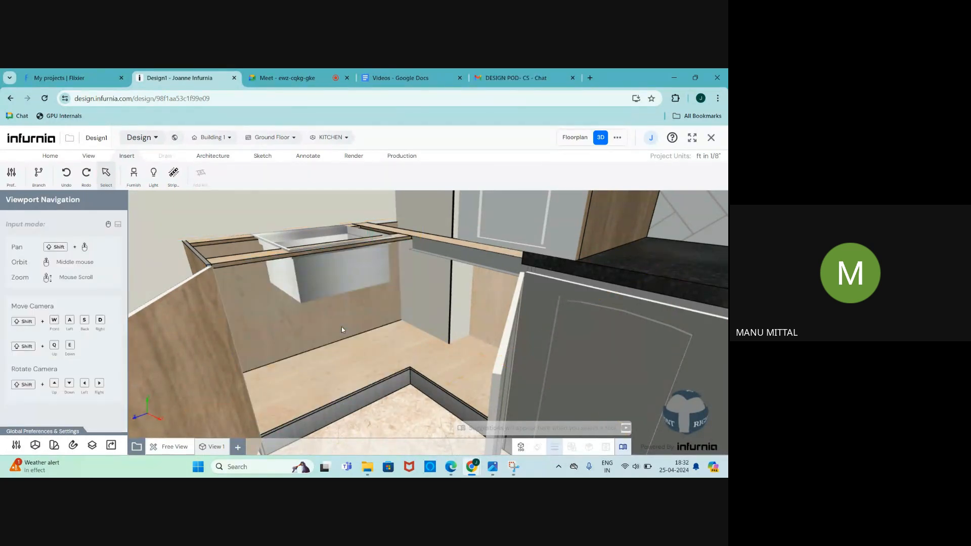
Step: Examine the open corner unit's interior around the sink bowl, top rails, back panels and skirting, from the front and from above
middle_drag(341, 327, 368, 324)
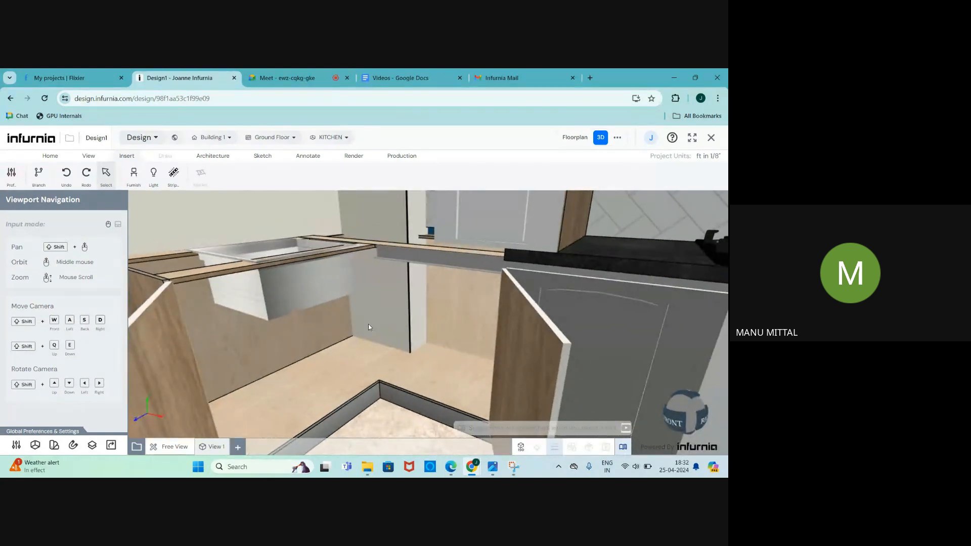
scroll(316, 339, up, 3)
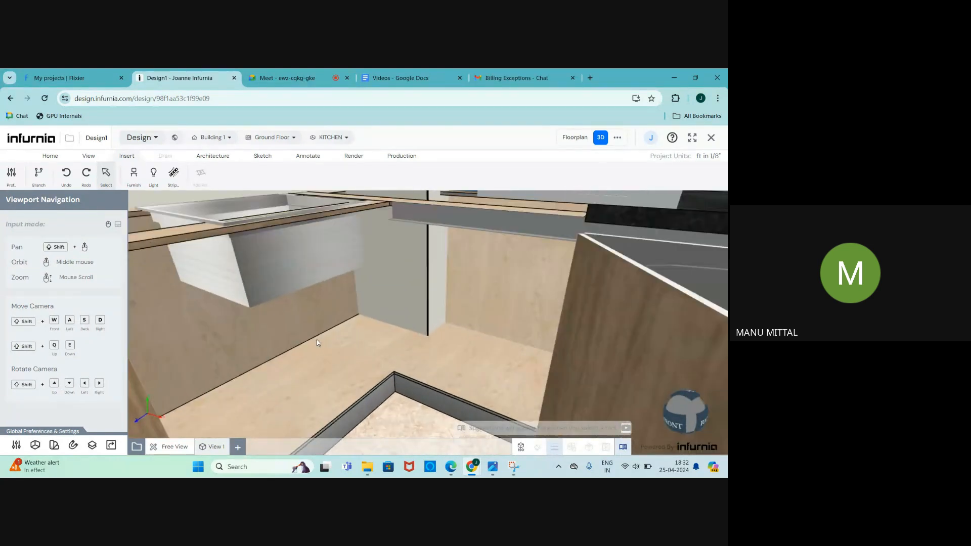
scroll(316, 339, down, 3)
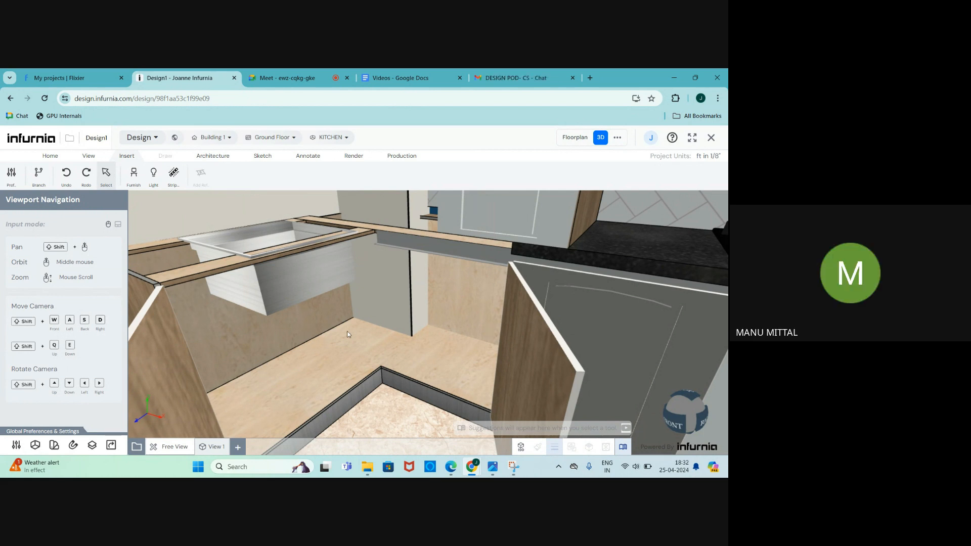
scroll(347, 331, down, 5)
scroll(255, 347, up, 1)
scroll(338, 344, up, 4)
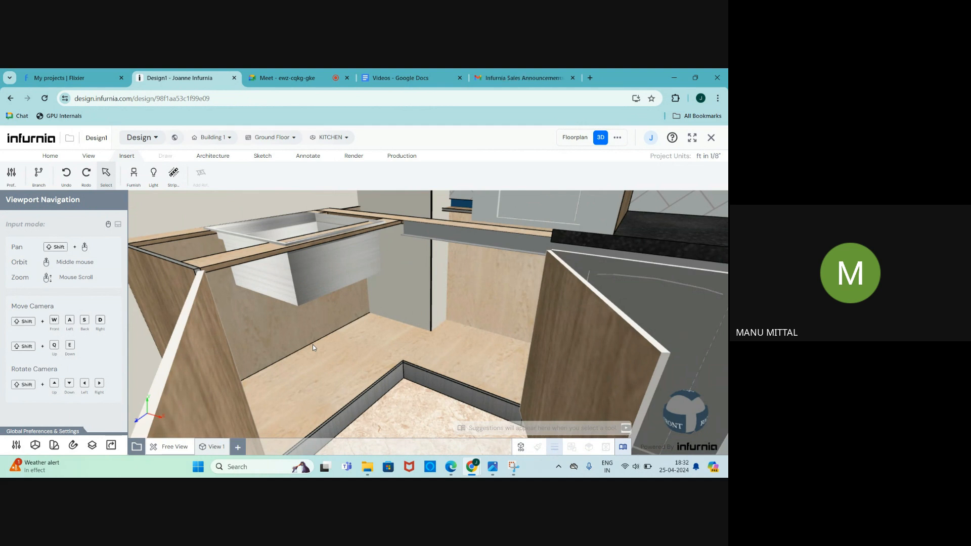
scroll(313, 348, down, 3)
scroll(268, 284, up, 3)
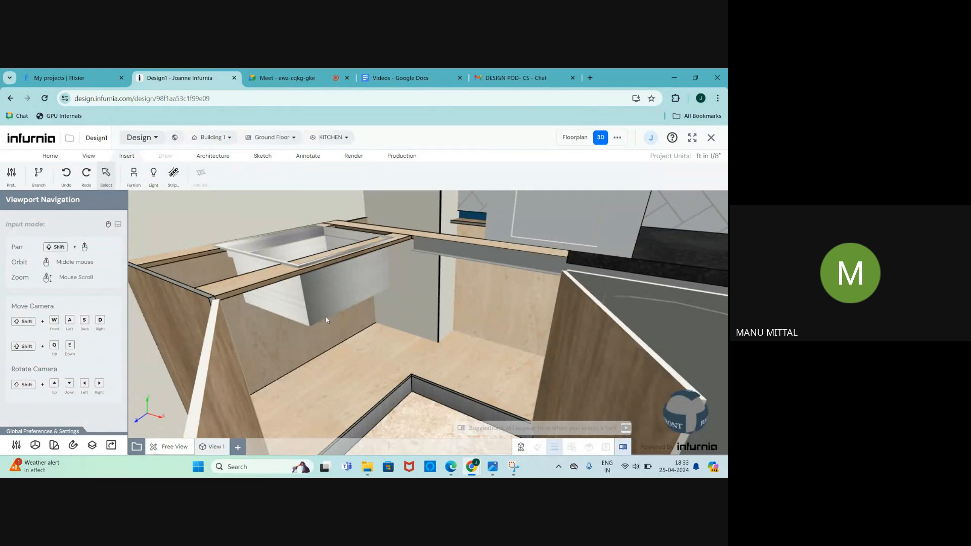
mouse_move(326, 316)
middle_down()
mouse_move(298, 309)
mouse_move(309, 315)
middle_up()
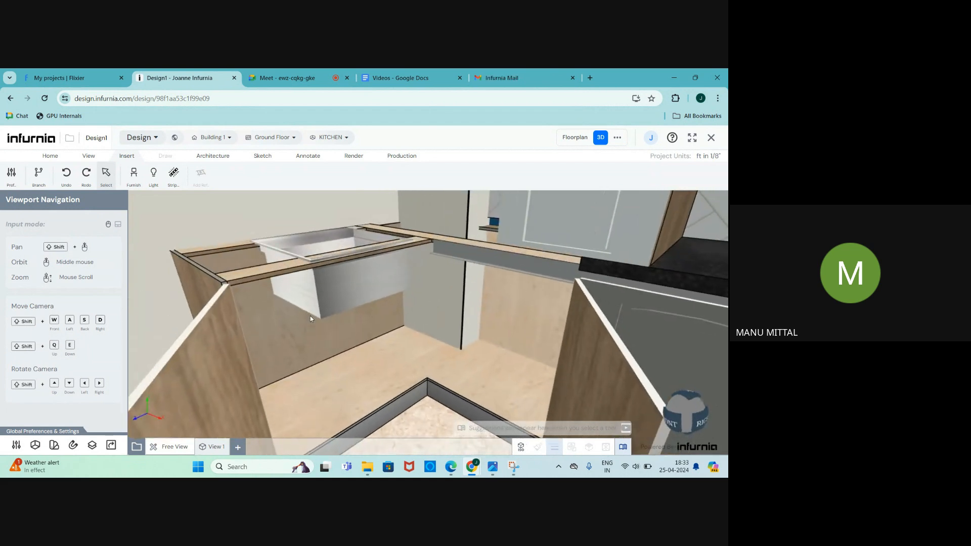
scroll(396, 364, down, 2)
scroll(395, 387, up, 3)
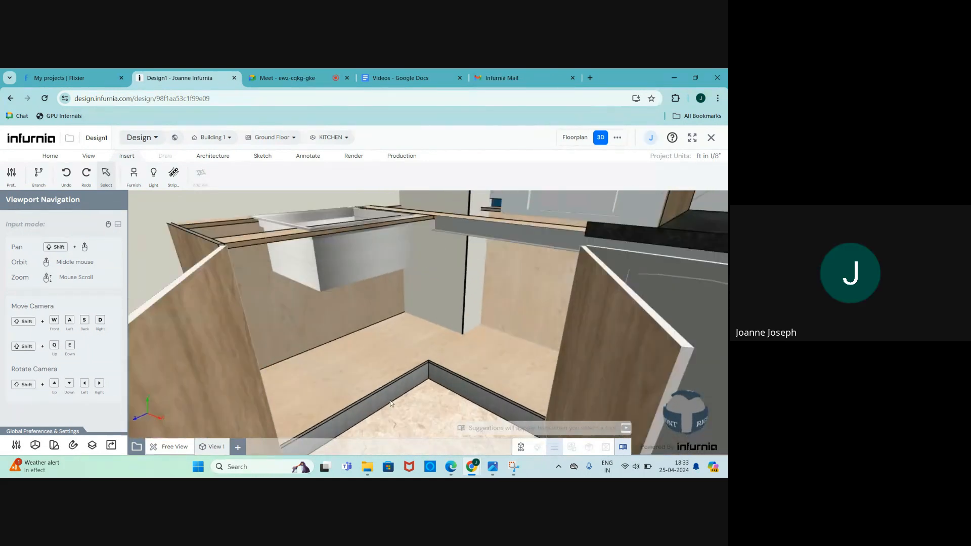
scroll(396, 387, down, 2)
scroll(395, 386, up, 2)
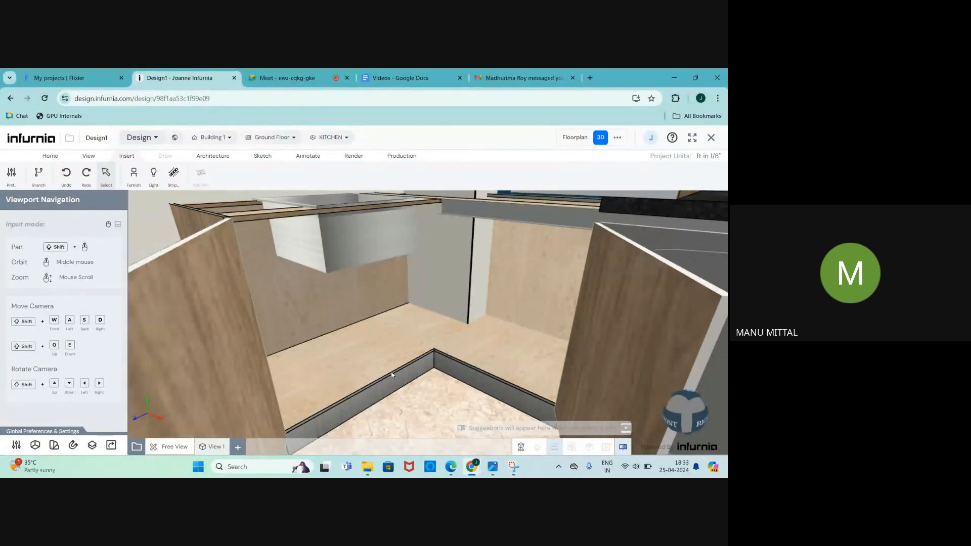
scroll(392, 375, down, 5)
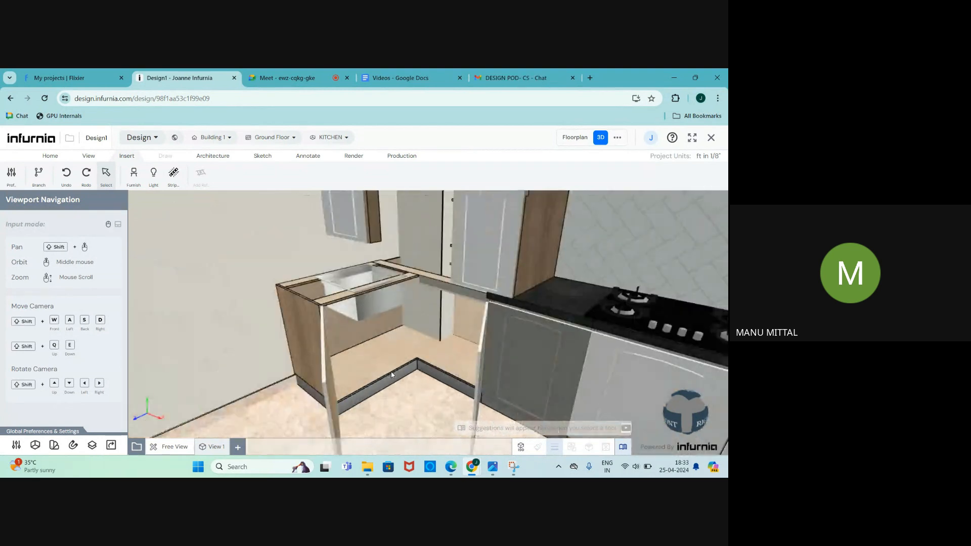
scroll(392, 375, up, 3)
scroll(316, 348, up, 3)
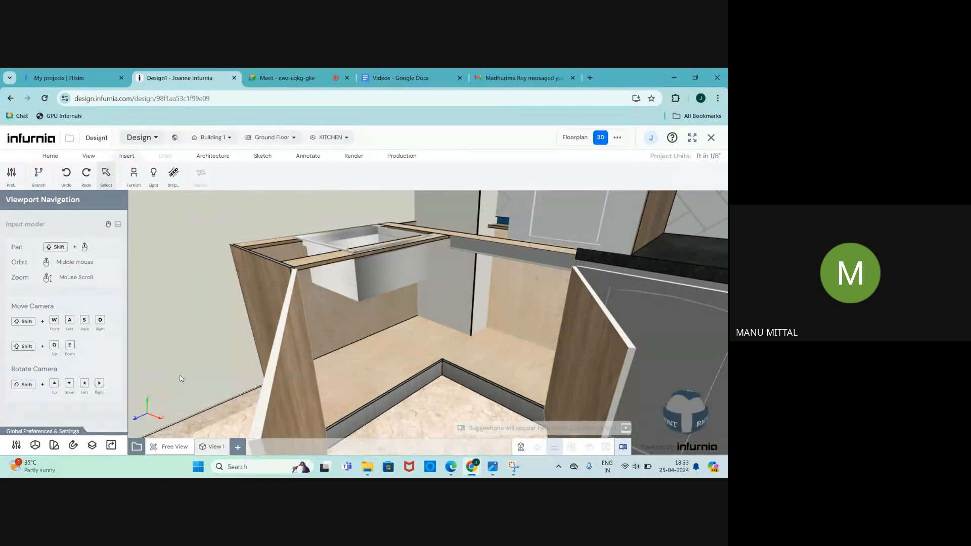
middle_drag(341, 310, 329, 294)
scroll(329, 295, up, 2)
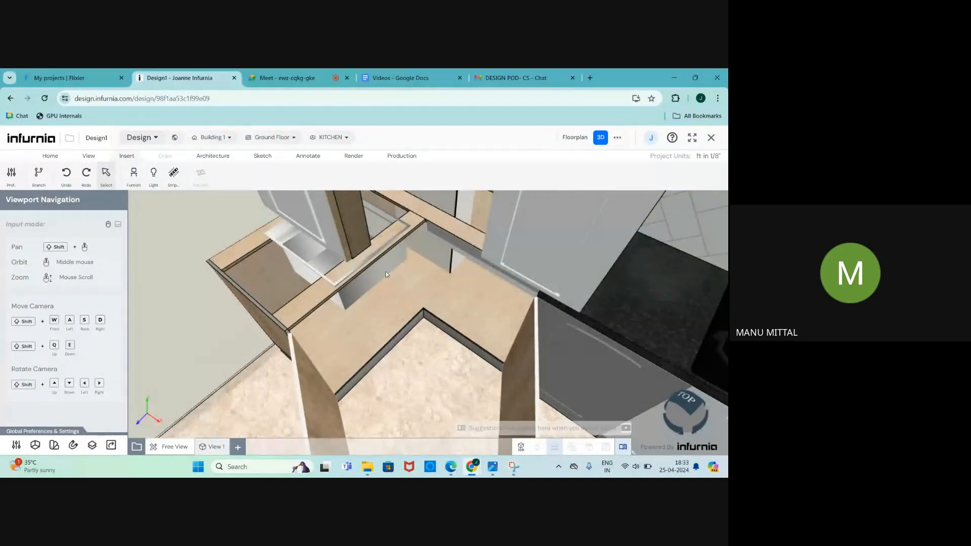
Step: Select the top rail beside the sink bowl and bring up the corner unit's skirting, carcass and end panel options
scroll(330, 294, down, 4)
scroll(368, 229, up, 4)
scroll(350, 263, down, 3)
scroll(350, 263, up, 3)
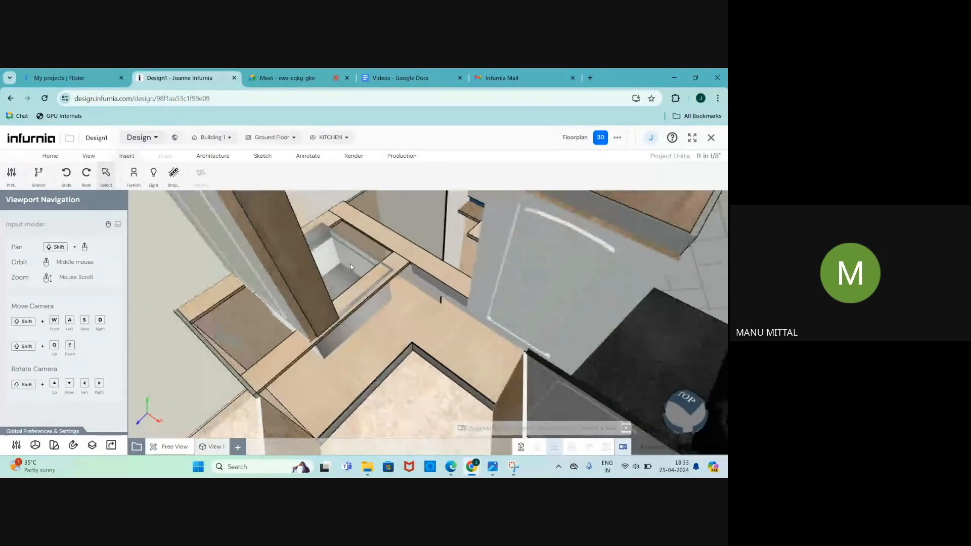
click(267, 365)
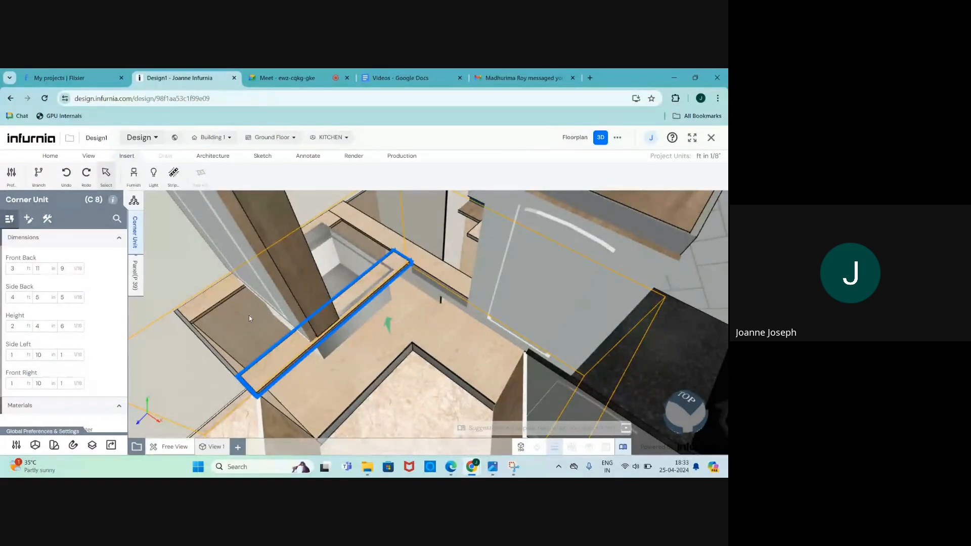
click(44, 222)
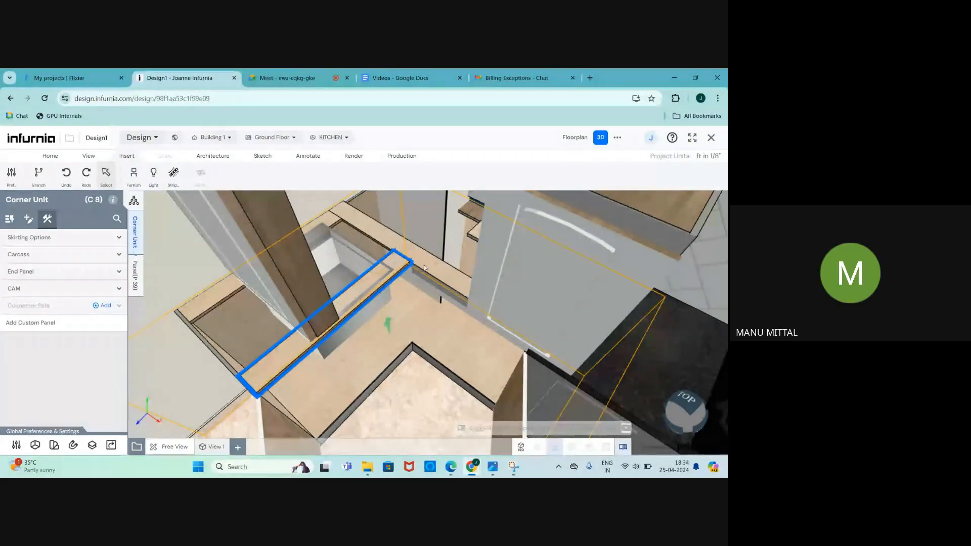
Step: Set the corner unit's top railing type to Full in its carcass options
scroll(375, 327, down, 3)
scroll(321, 275, up, 4)
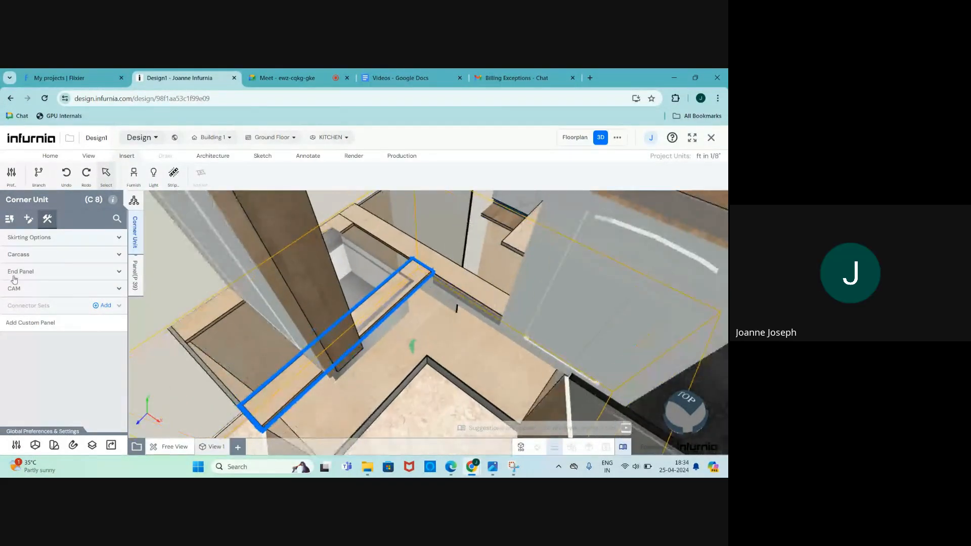
click(34, 255)
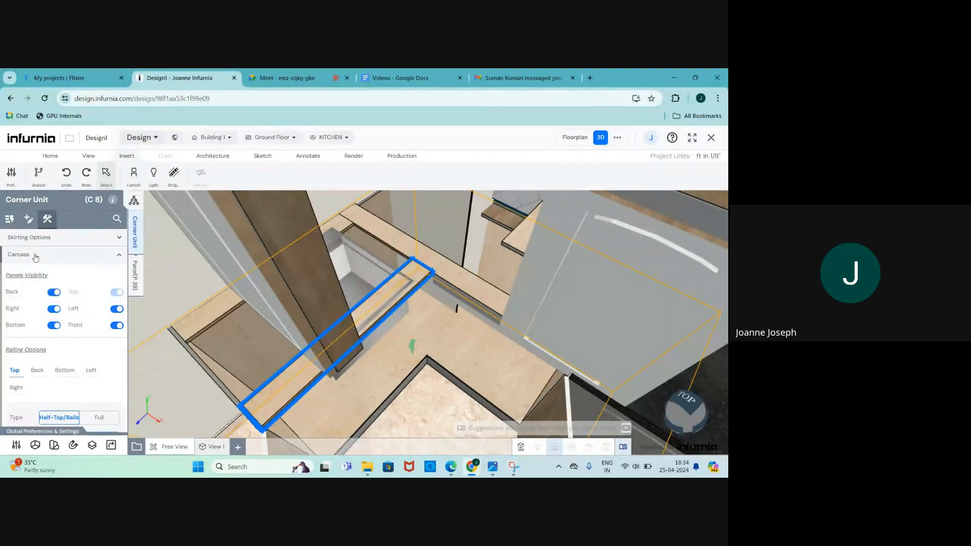
scroll(36, 272, down, 1)
scroll(35, 311, down, 2)
scroll(53, 304, up, 1)
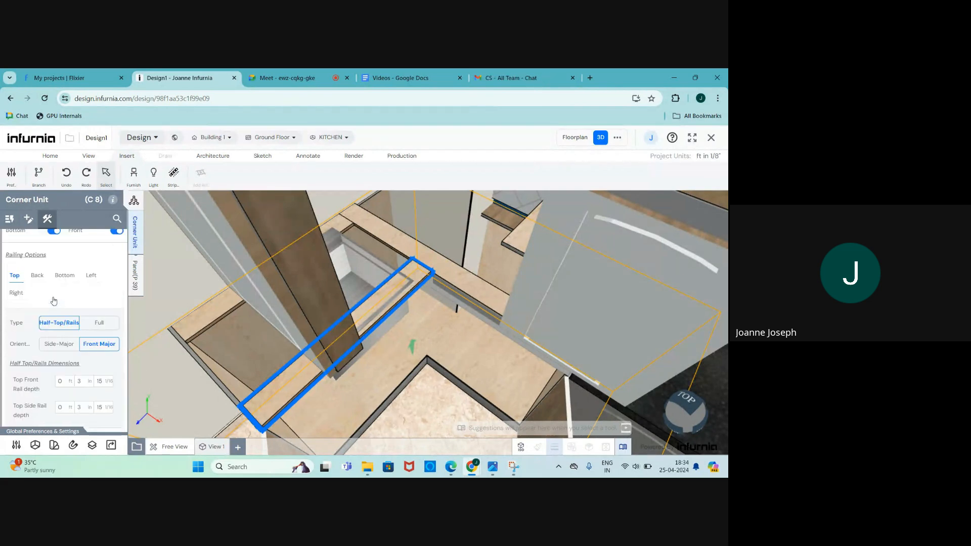
click(98, 324)
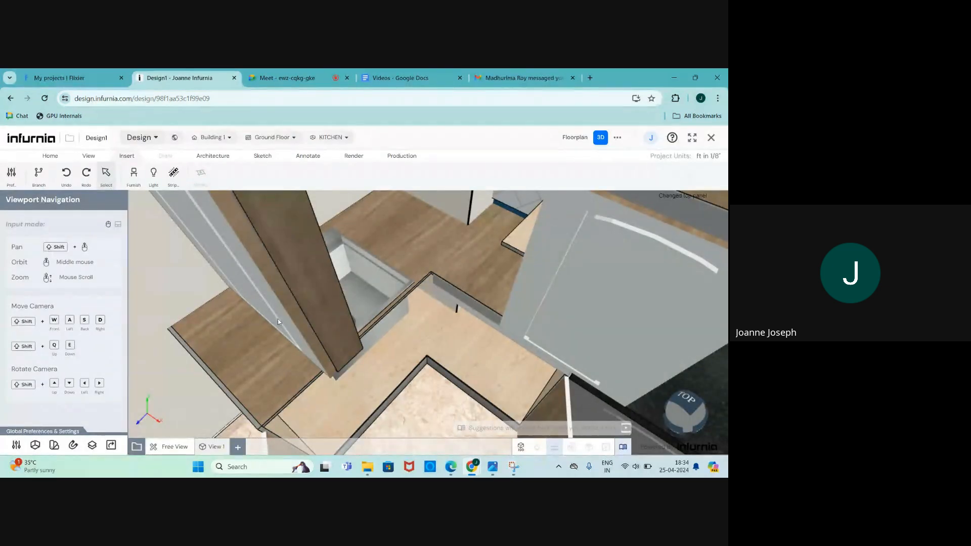
Step: Select the corner unit's full top panel, inspect its sink cutout from above and the front, and close the unit's shutters
click(255, 369)
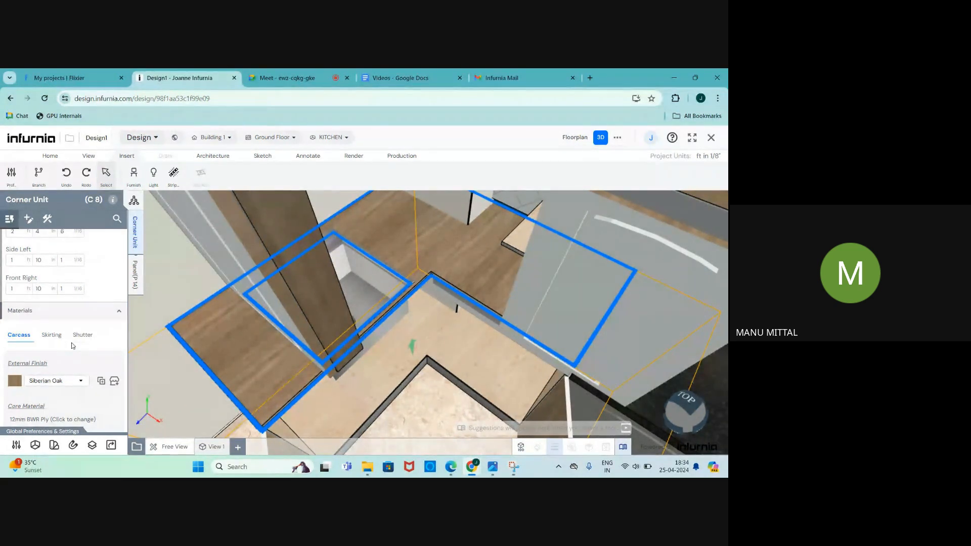
scroll(292, 320, down, 2)
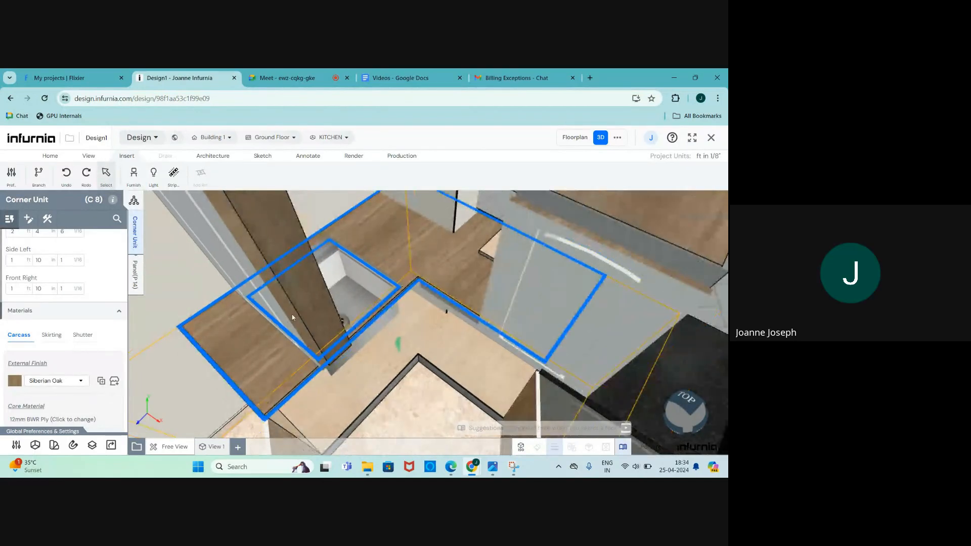
scroll(263, 375, up, 2)
drag(262, 373, 273, 340)
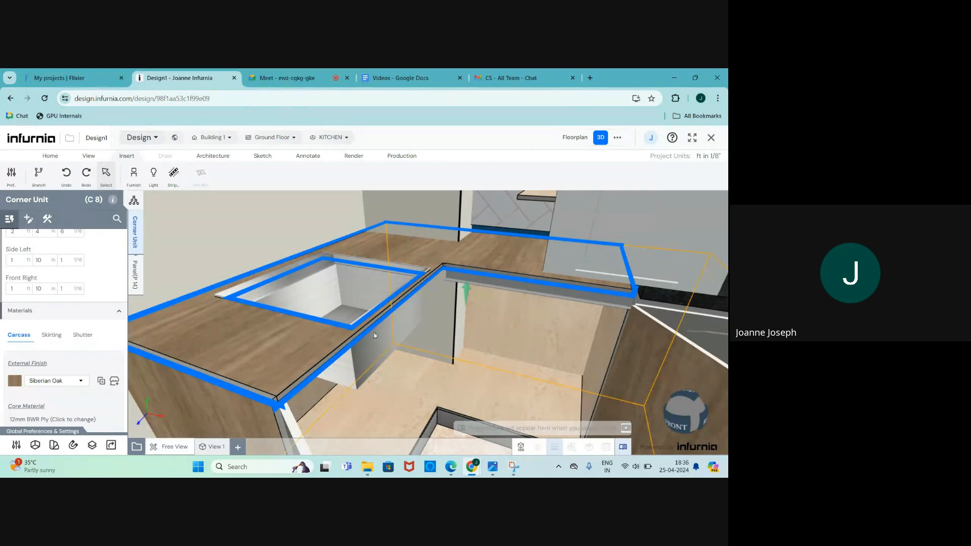
middle_drag(304, 365, 270, 380)
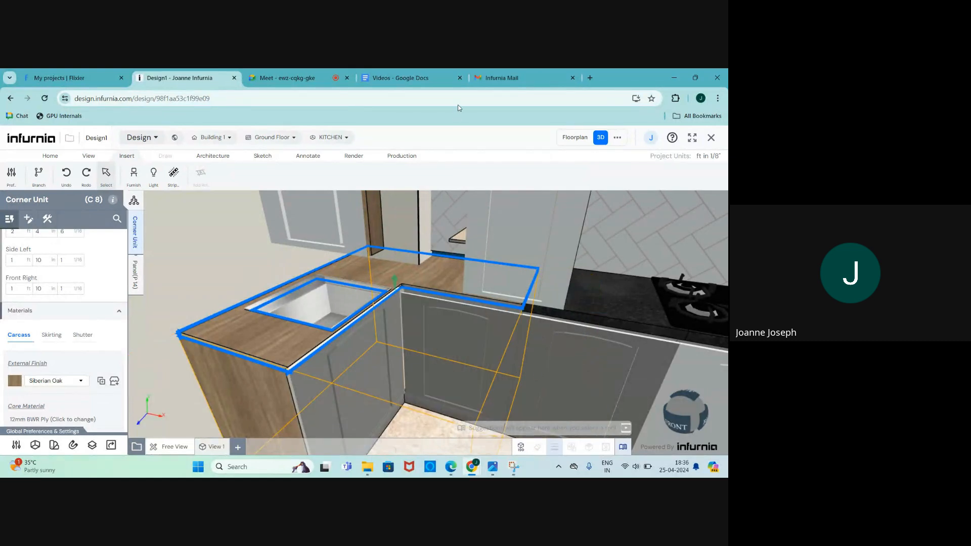
Step: Check the in-call messages and raised hands in the Google Meet call, returning to the kitchen design after each look
click(318, 79)
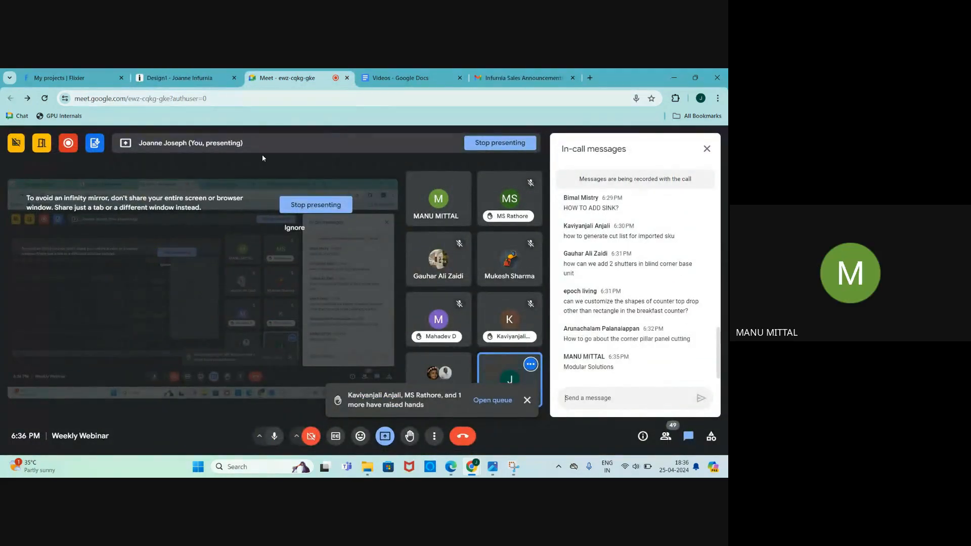
scroll(616, 328, up, 1)
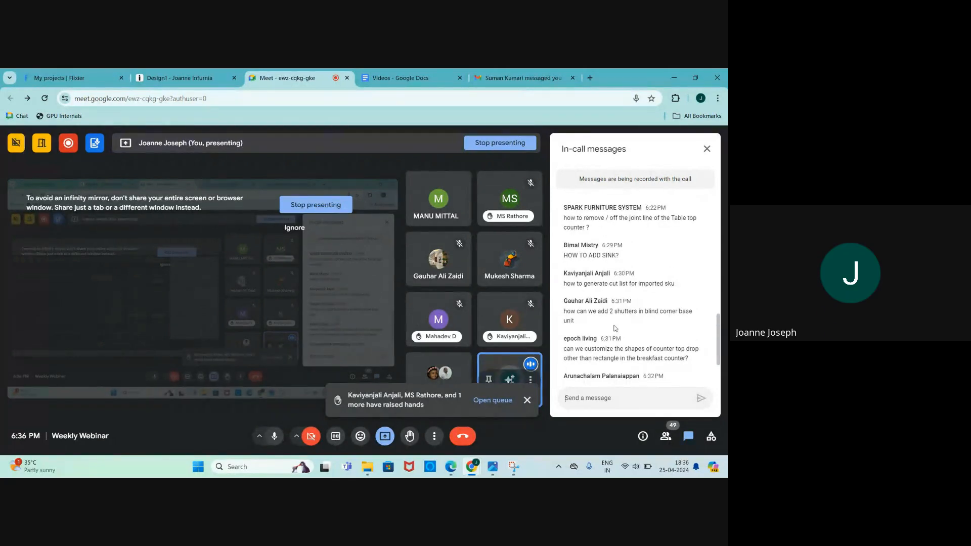
click(167, 78)
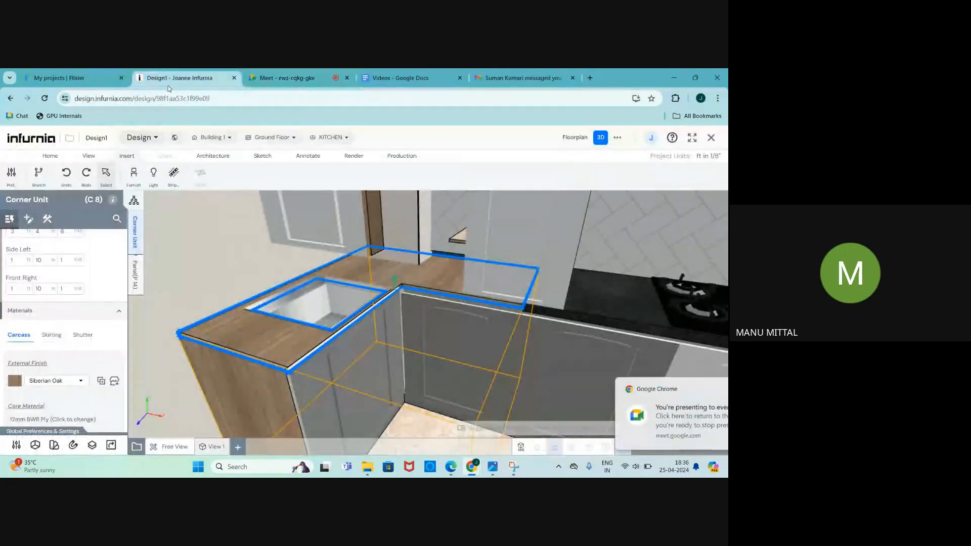
click(287, 78)
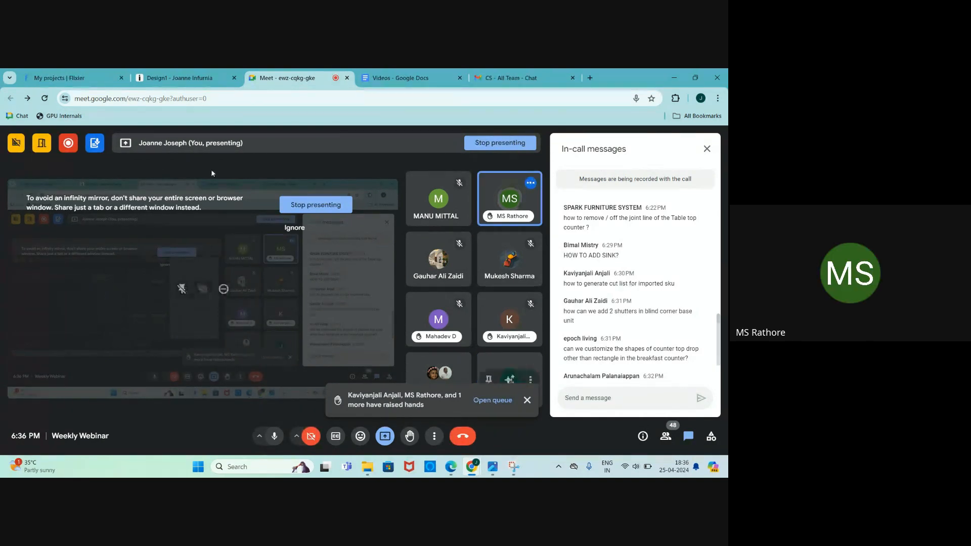
click(195, 70)
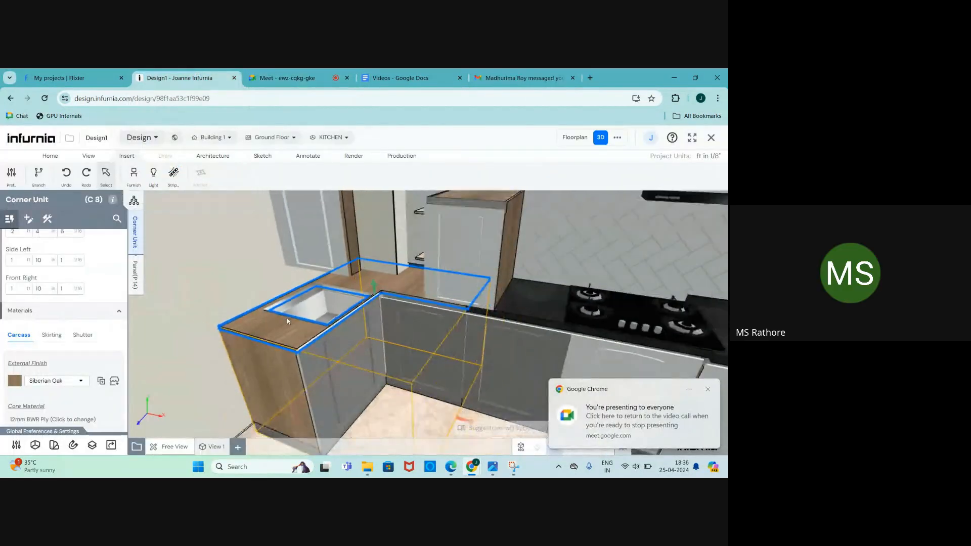
Step: Examine the corner unit's front and top panel, and the pair of wall cabinets on the sink side of the hob
drag(404, 338, 395, 334)
scroll(394, 303, up, 3)
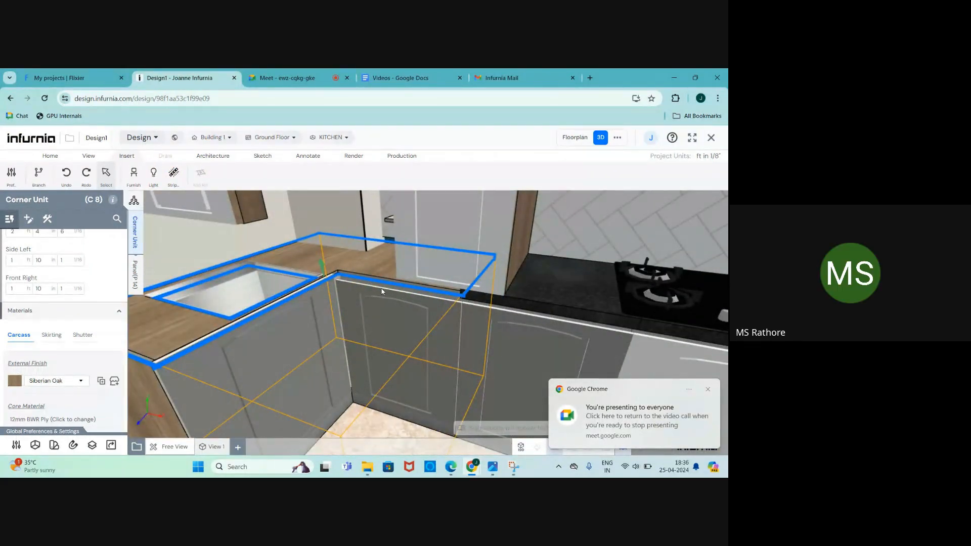
scroll(379, 291, down, 1)
scroll(378, 303, up, 3)
scroll(378, 301, down, 2)
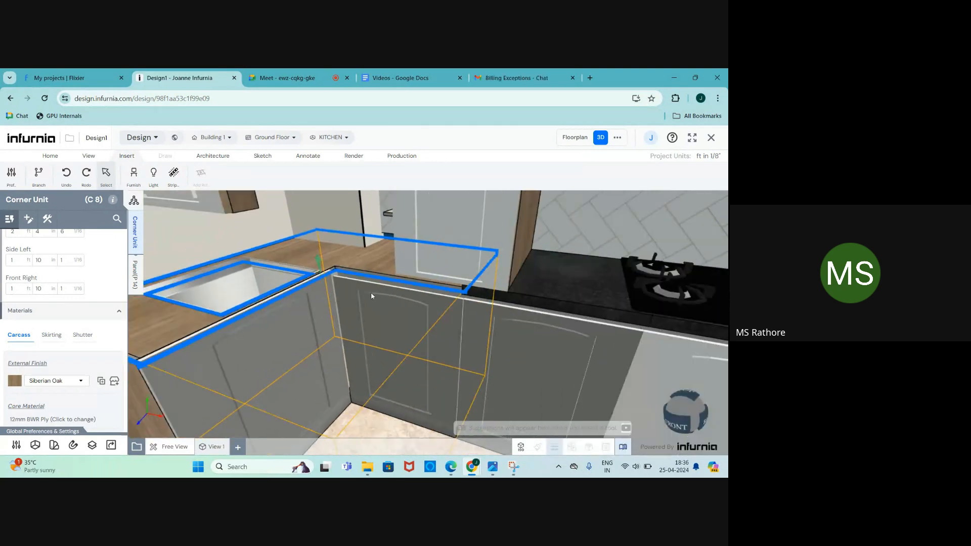
scroll(367, 345, down, 5)
scroll(432, 243, up, 2)
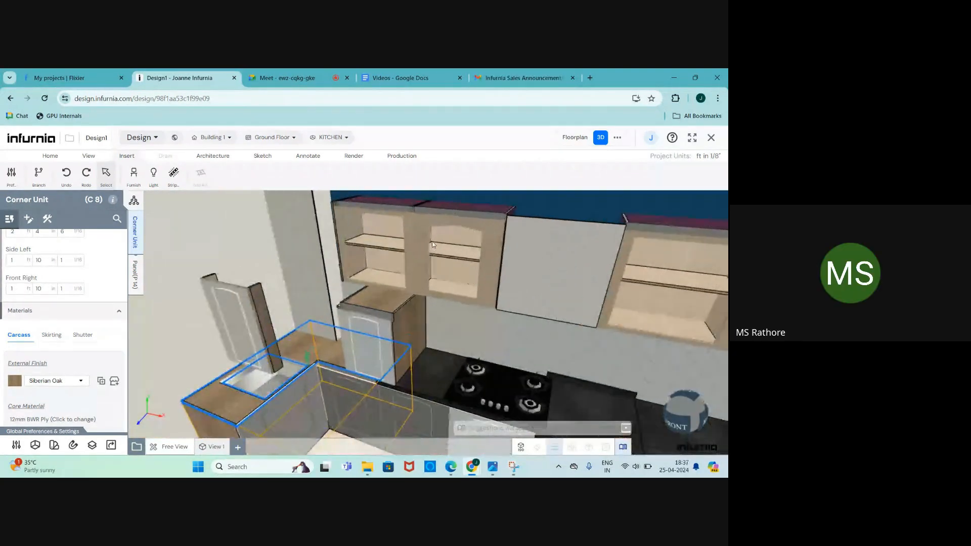
scroll(459, 247, down, 1)
scroll(459, 246, up, 3)
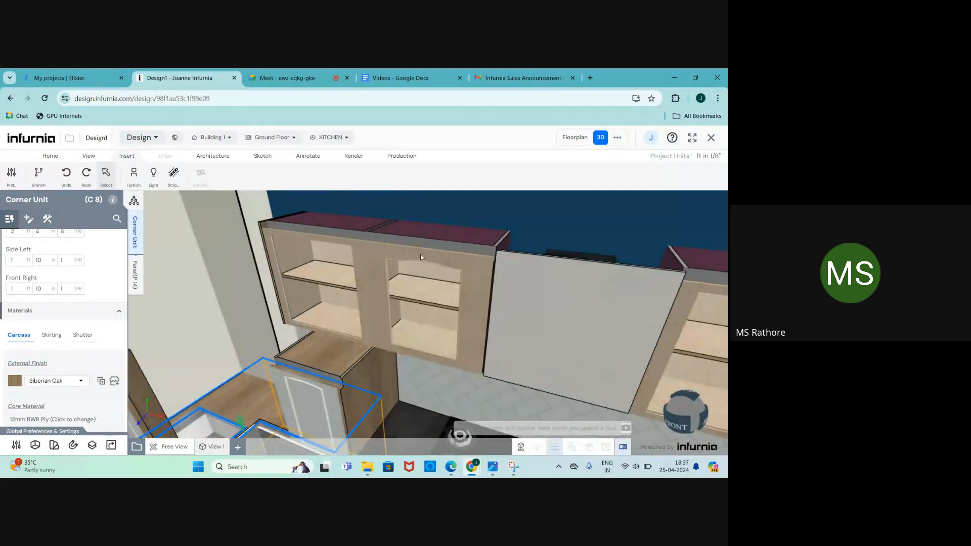
scroll(411, 250, up, 2)
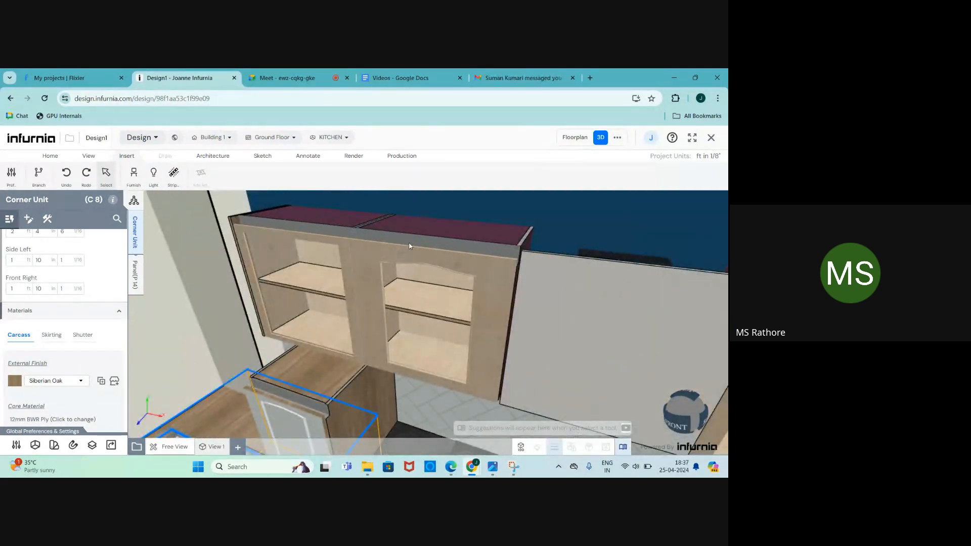
scroll(410, 247, down, 5)
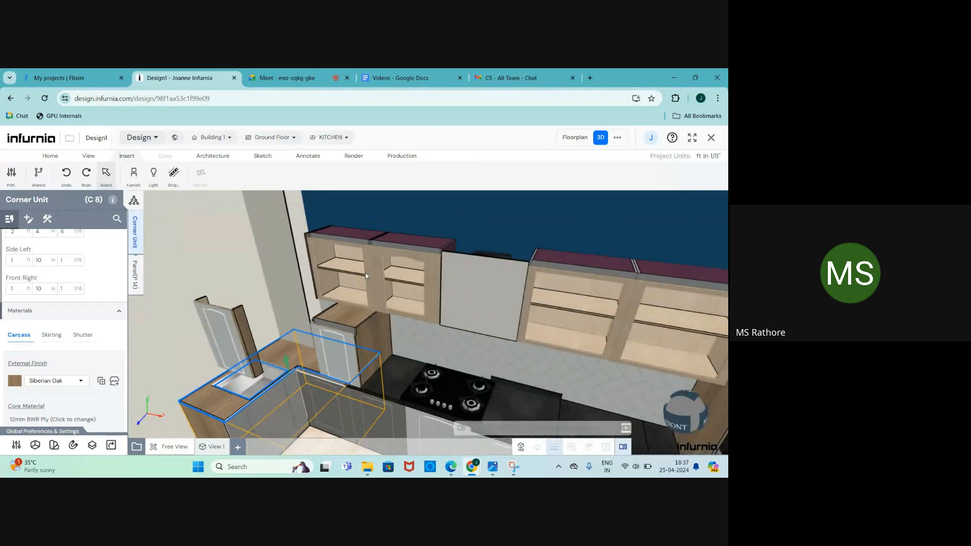
scroll(366, 276, down, 2)
scroll(365, 276, up, 3)
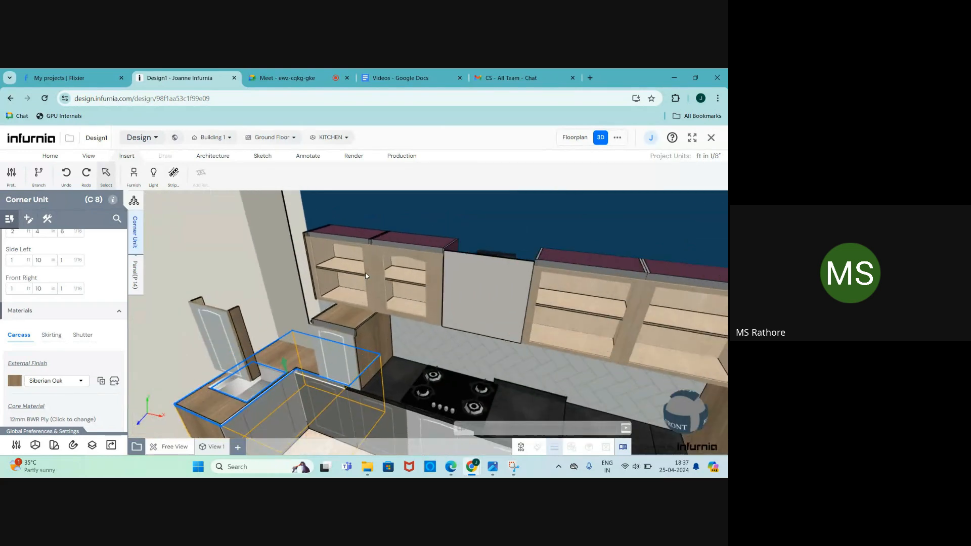
scroll(365, 276, up, 3)
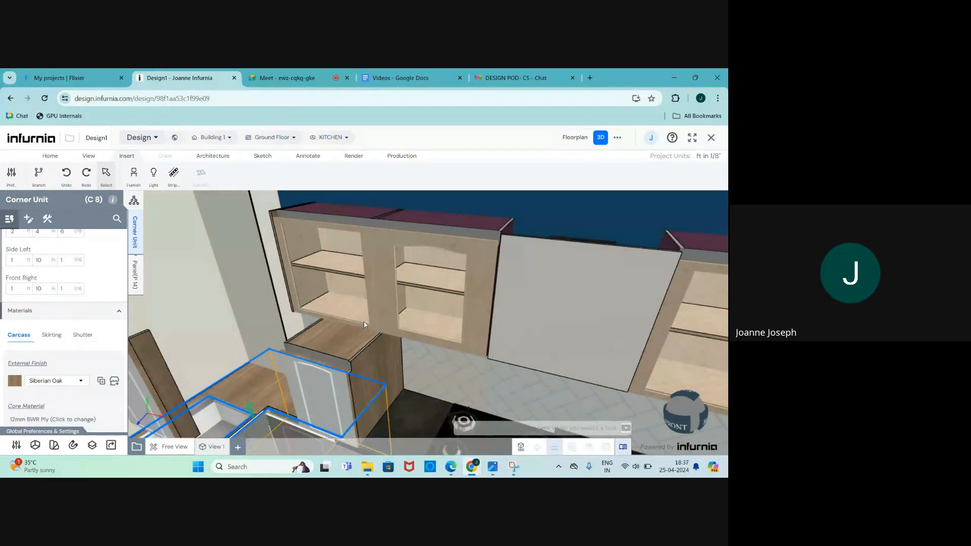
scroll(314, 283, down, 3)
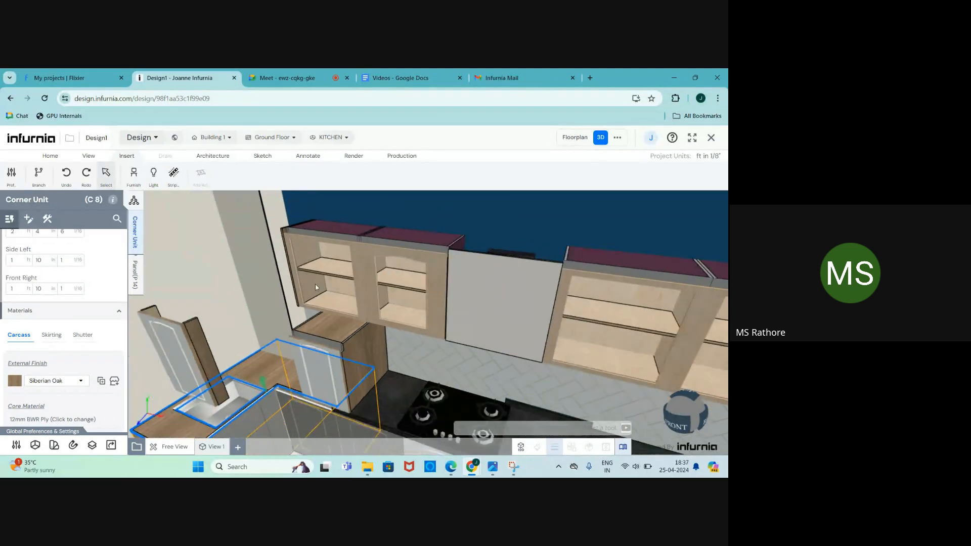
Step: Examine the two wall cabinets between the plain panel above the hob and the tall oven unit, from above and from the front
scroll(676, 324, up, 1)
scroll(607, 316, up, 1)
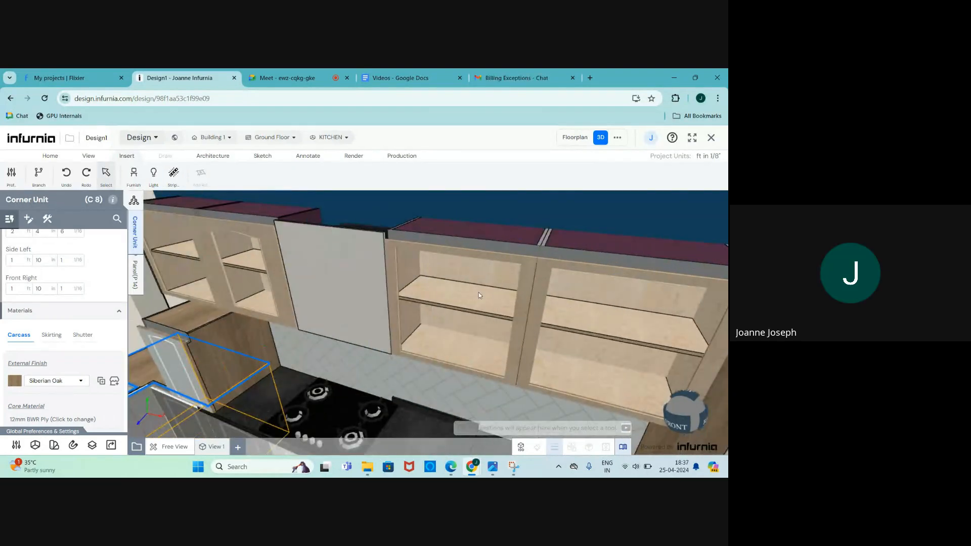
scroll(515, 314, down, 3)
scroll(517, 322, up, 2)
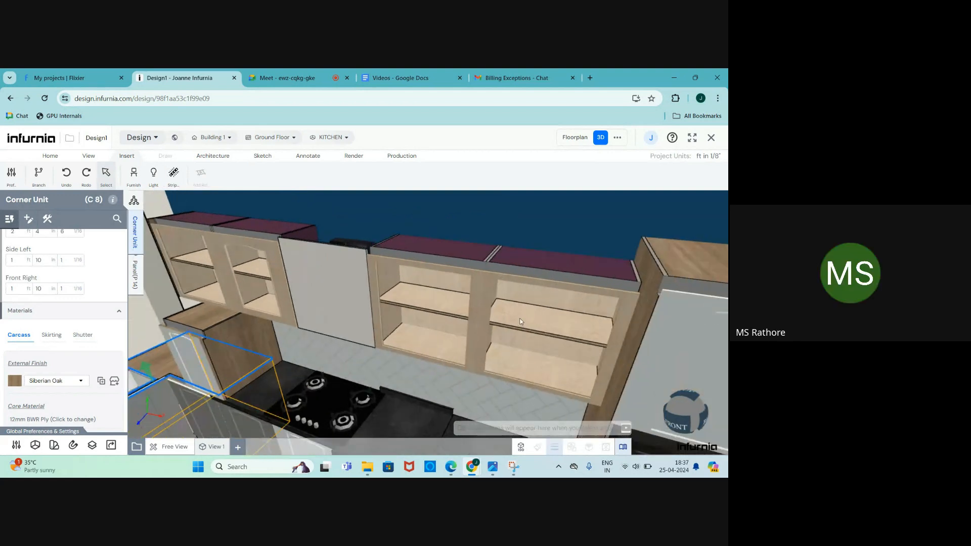
scroll(515, 324, up, 1)
scroll(470, 333, down, 3)
drag(454, 337, 477, 277)
scroll(477, 276, up, 1)
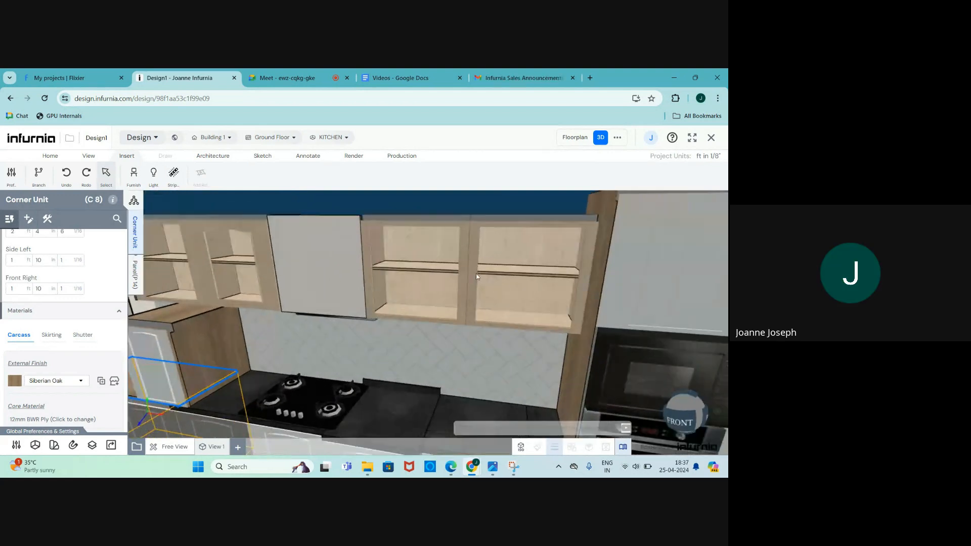
scroll(476, 268, up, 2)
scroll(484, 276, down, 2)
scroll(492, 274, up, 2)
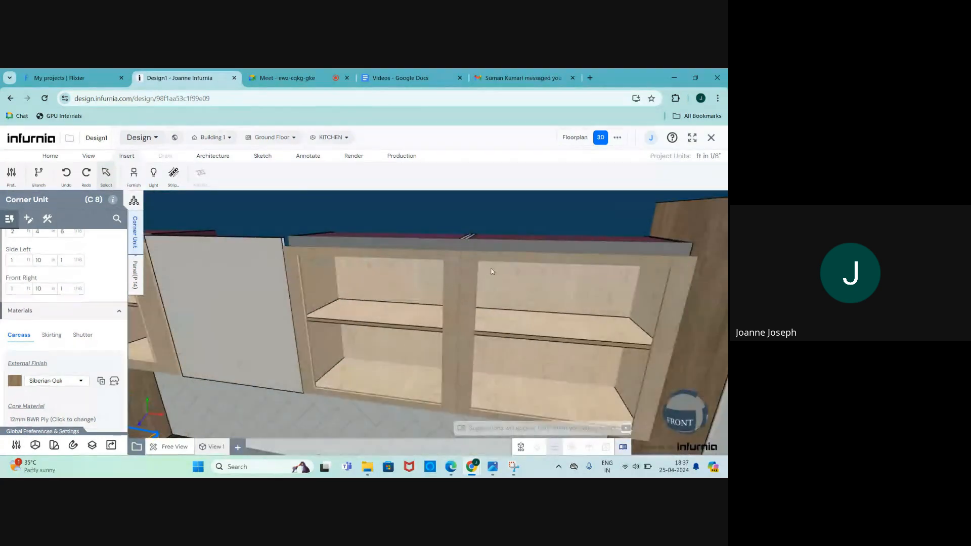
scroll(474, 323, down, 2)
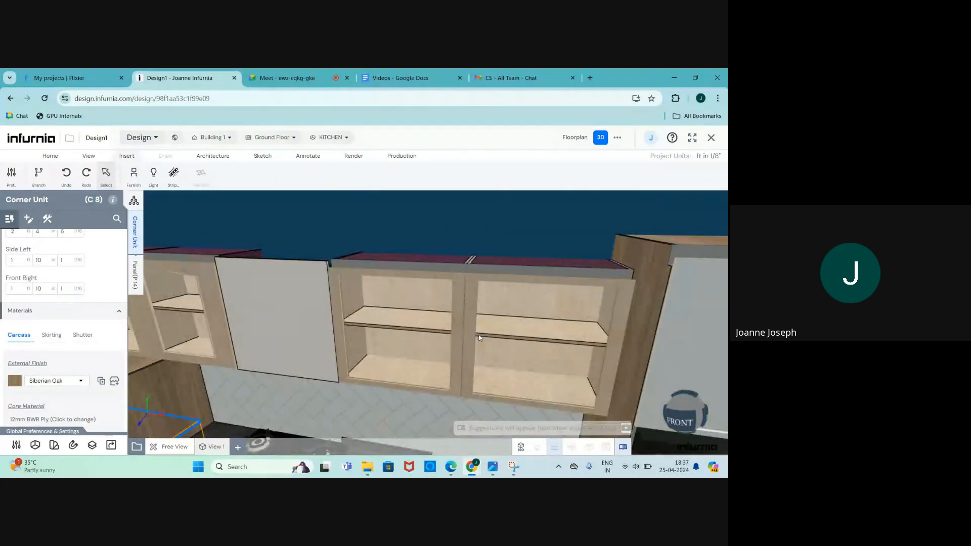
scroll(472, 347, up, 2)
scroll(472, 363, down, 2)
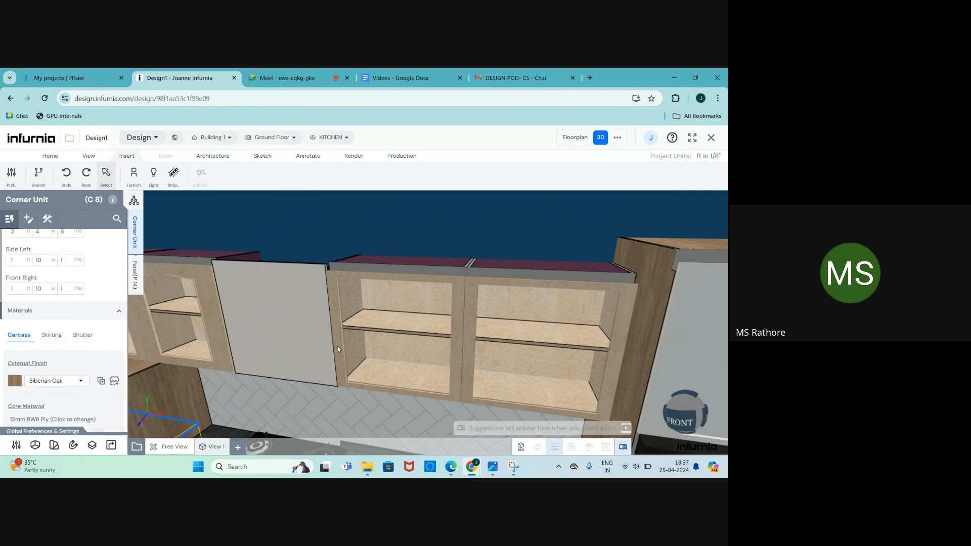
scroll(344, 342, up, 2)
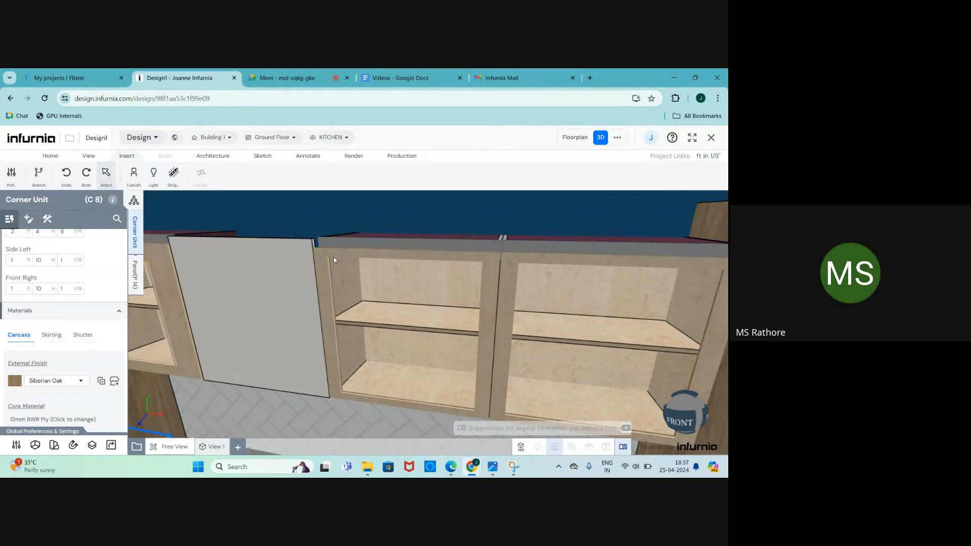
scroll(356, 269, down, 2)
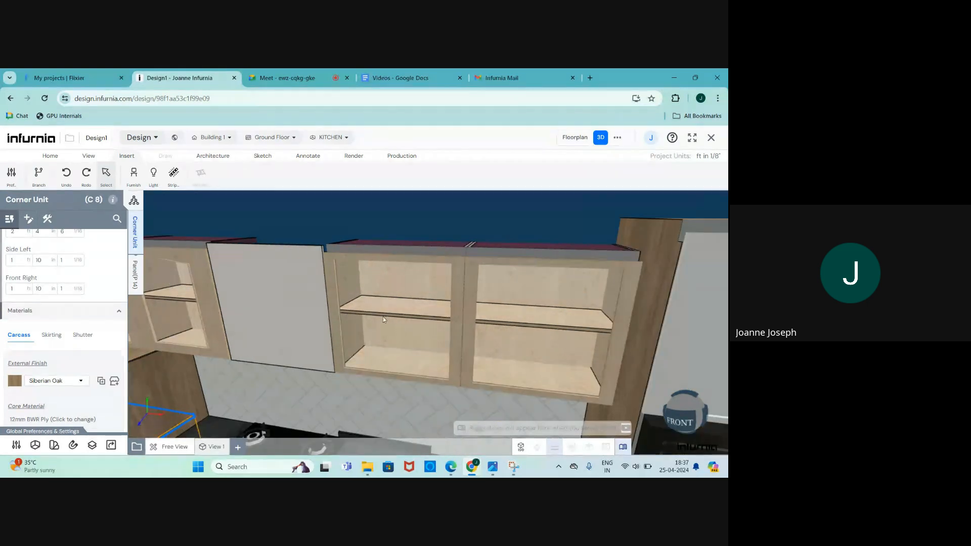
scroll(427, 327, down, 2)
scroll(418, 264, up, 3)
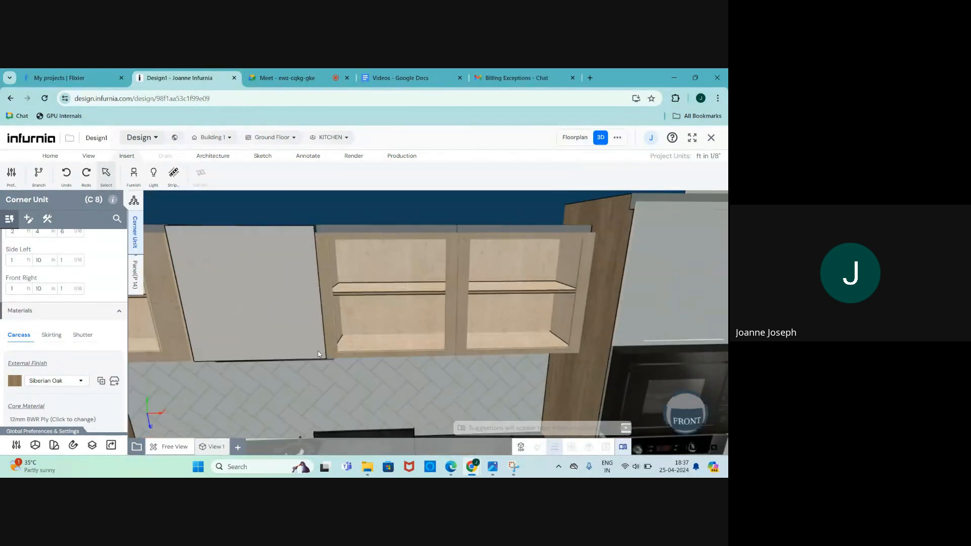
scroll(447, 231, up, 2)
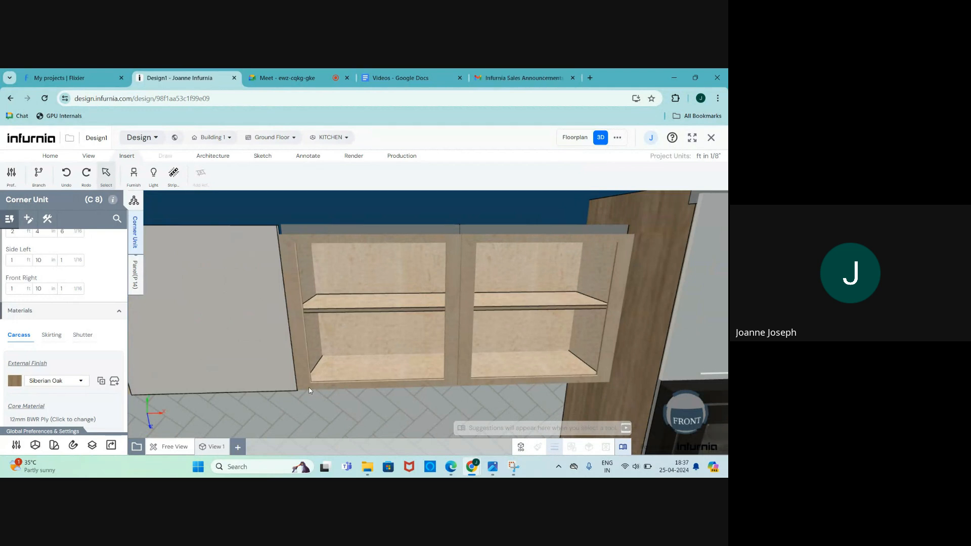
Step: Open the shutter of the wall cabinet right beside the plain panel above the hob
scroll(438, 242, up, 1)
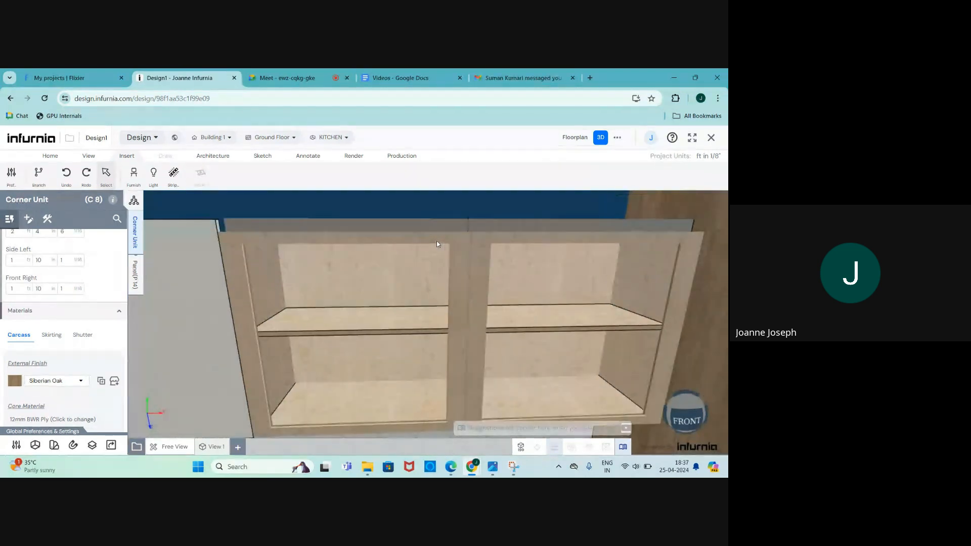
scroll(438, 244, down, 1)
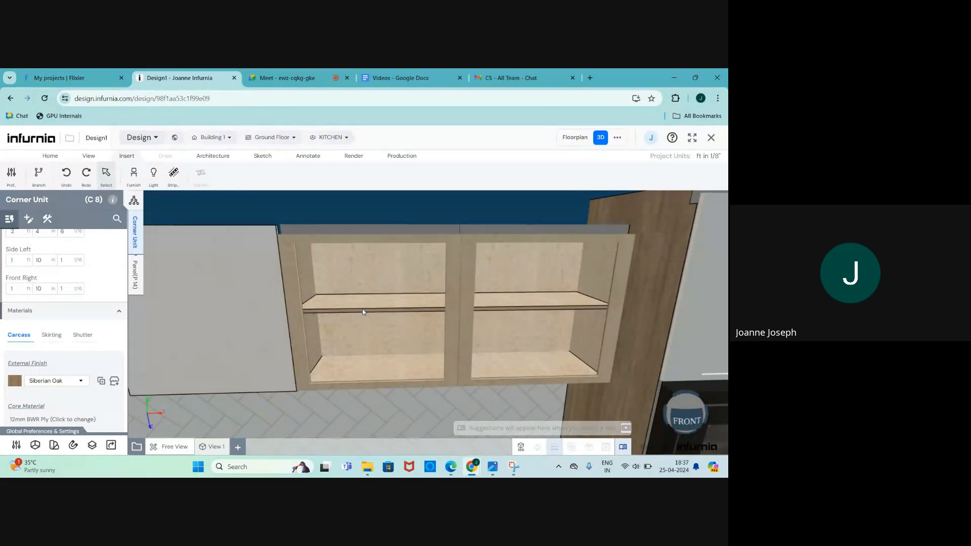
scroll(339, 319, up, 2)
scroll(344, 299, down, 1)
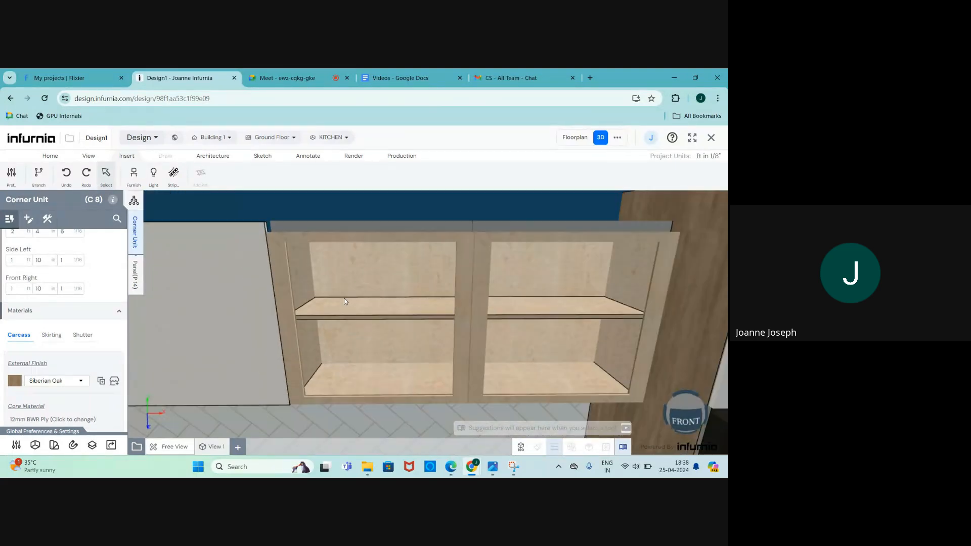
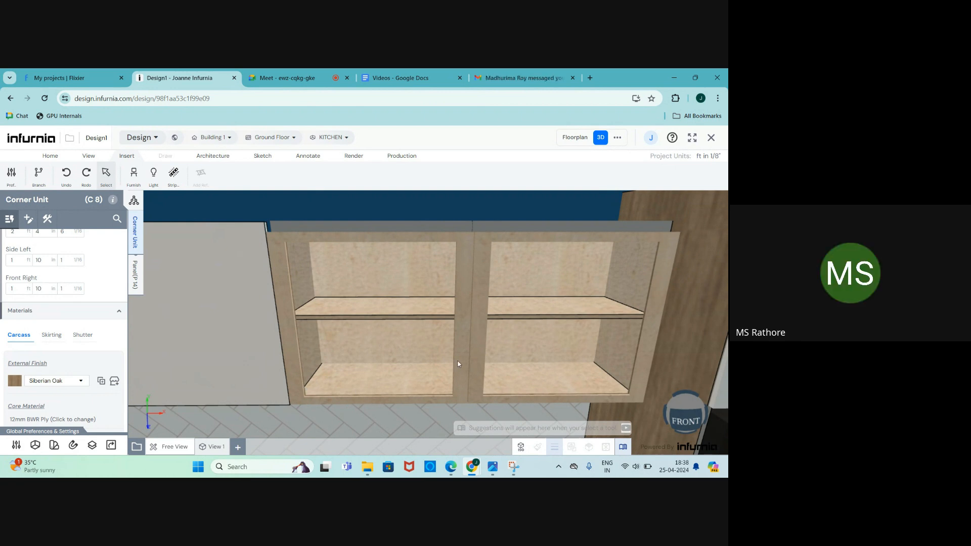
double_click(399, 339)
scroll(399, 339, down, 4)
scroll(395, 339, up, 4)
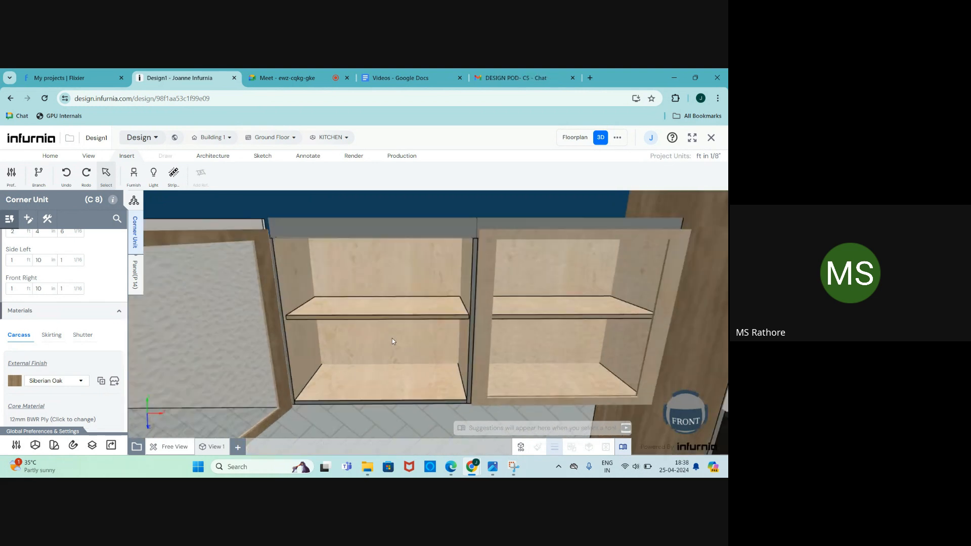
Step: Set the material source of the open wall cabinet's middle shelf to Self
click(362, 314)
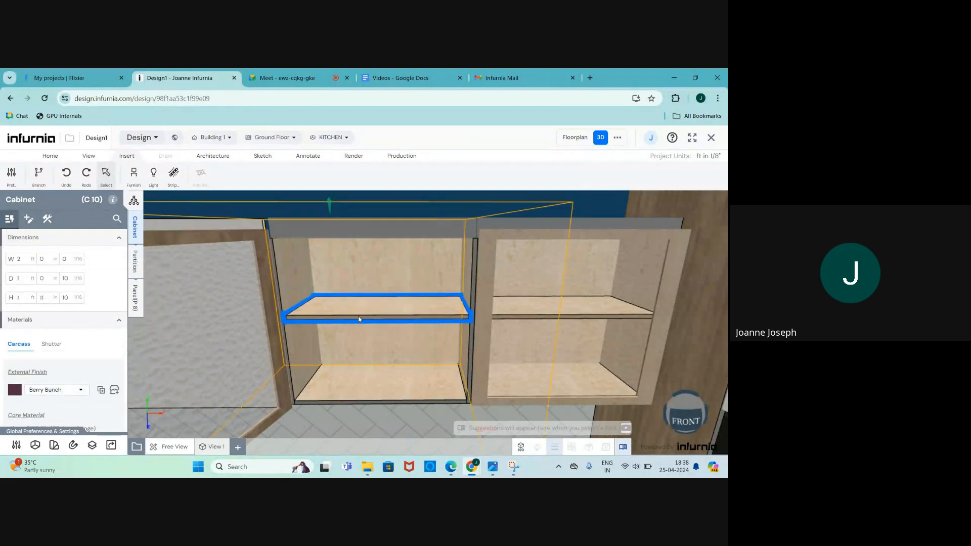
click(134, 301)
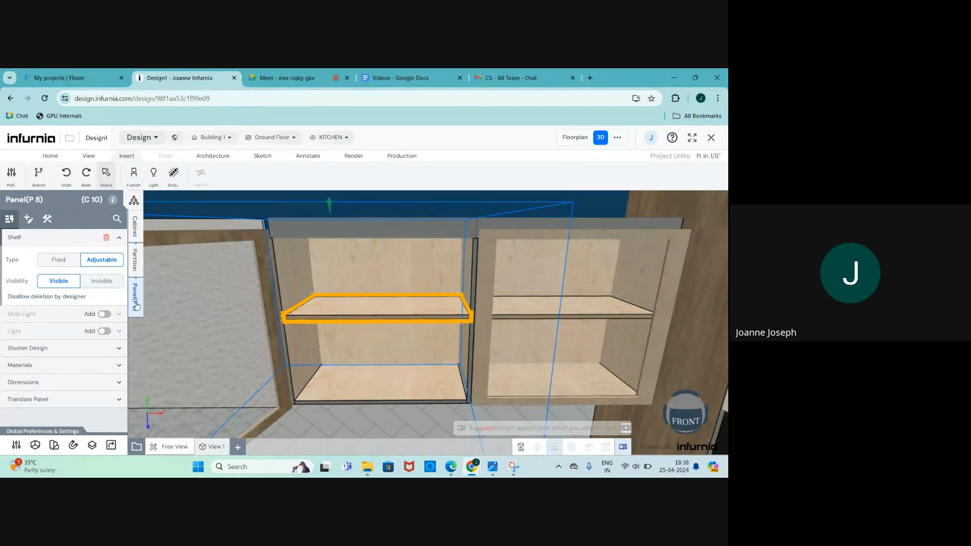
click(27, 367)
scroll(31, 367, down, 2)
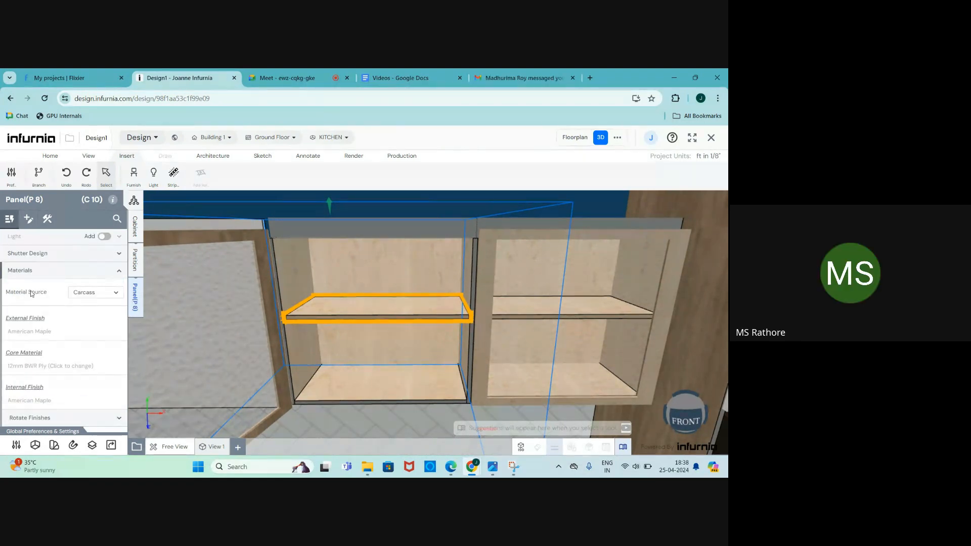
click(91, 293)
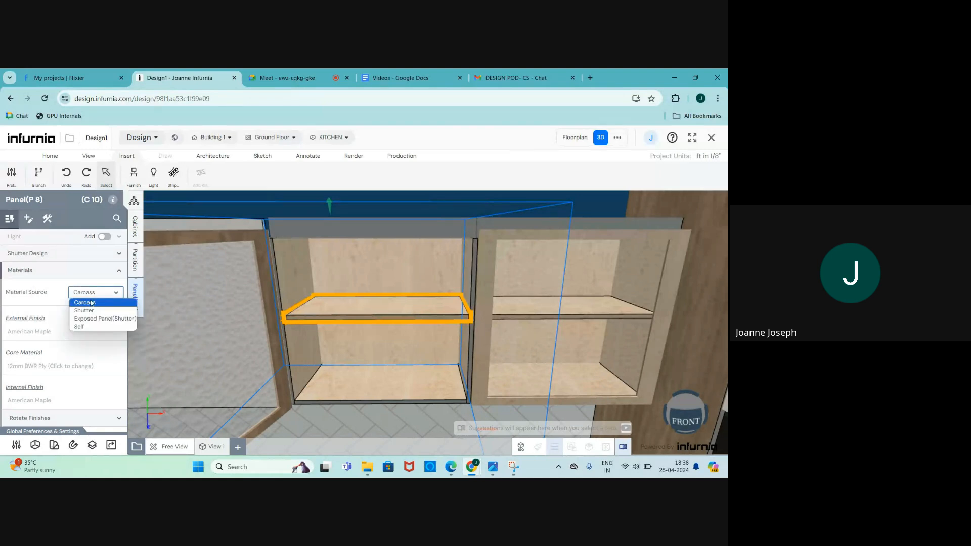
click(87, 327)
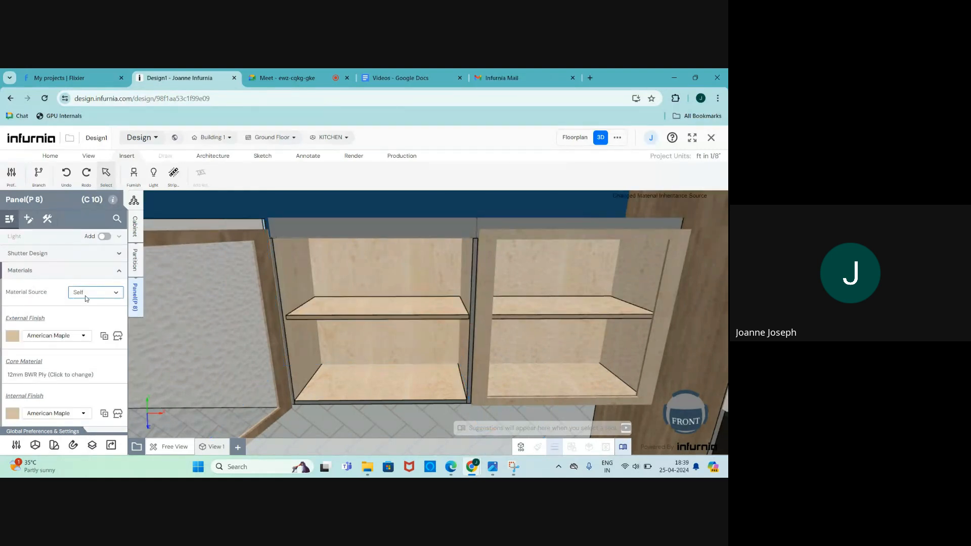
scroll(362, 349, down, 3)
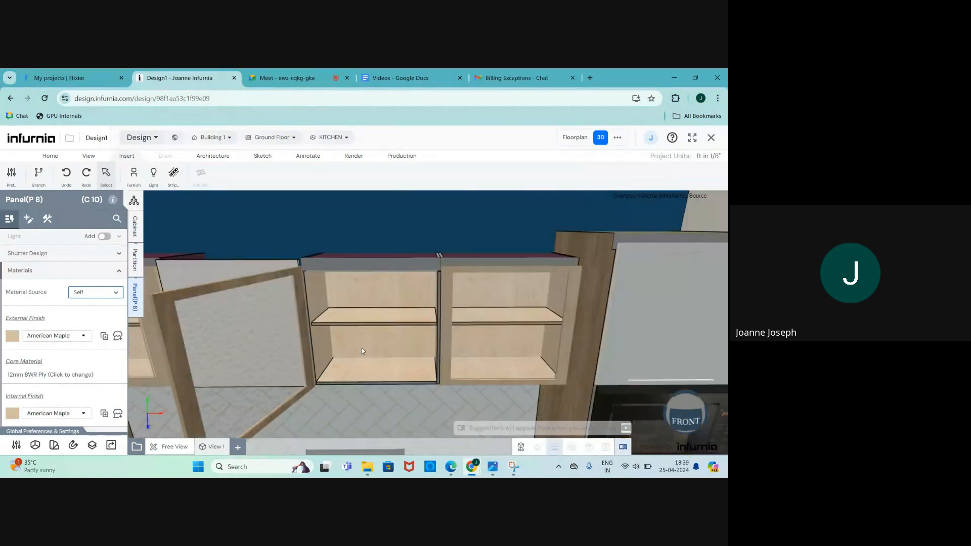
scroll(362, 348, up, 3)
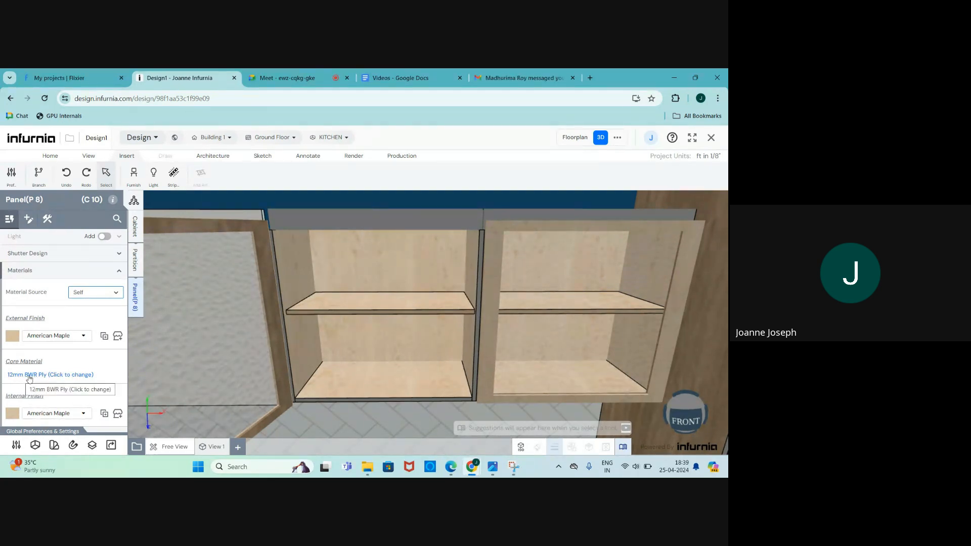
Step: Change the shelf's core material to Plain Glass_12mm from the Glass Ply category, and clear the selection
click(69, 377)
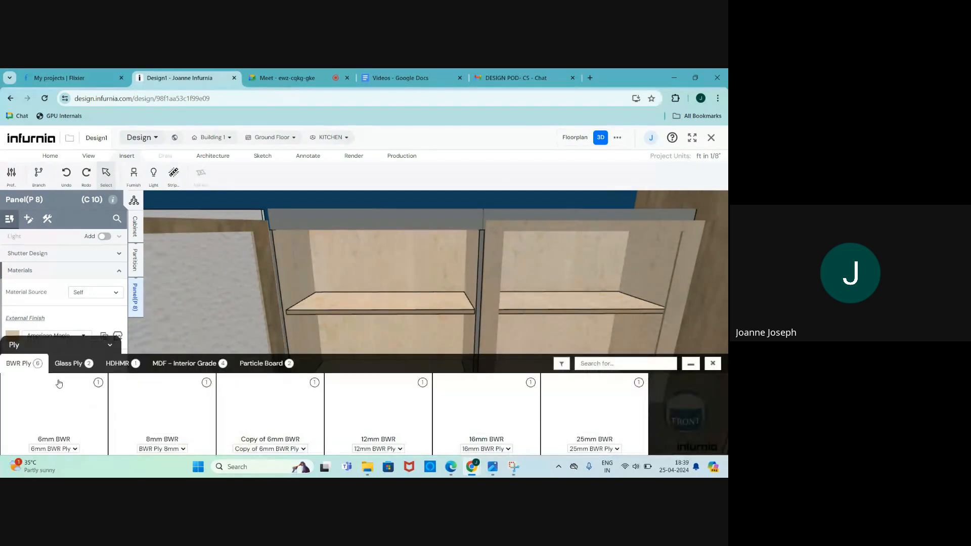
click(68, 363)
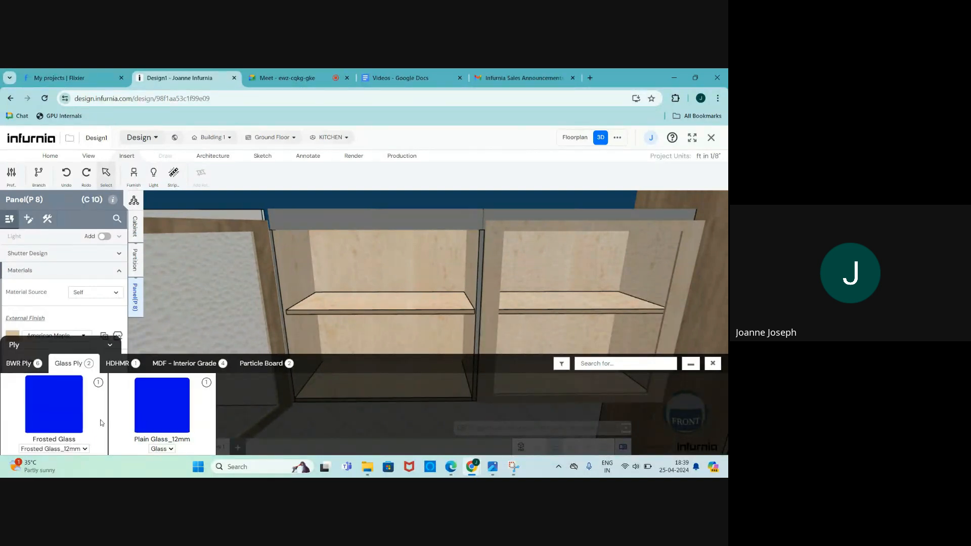
click(155, 428)
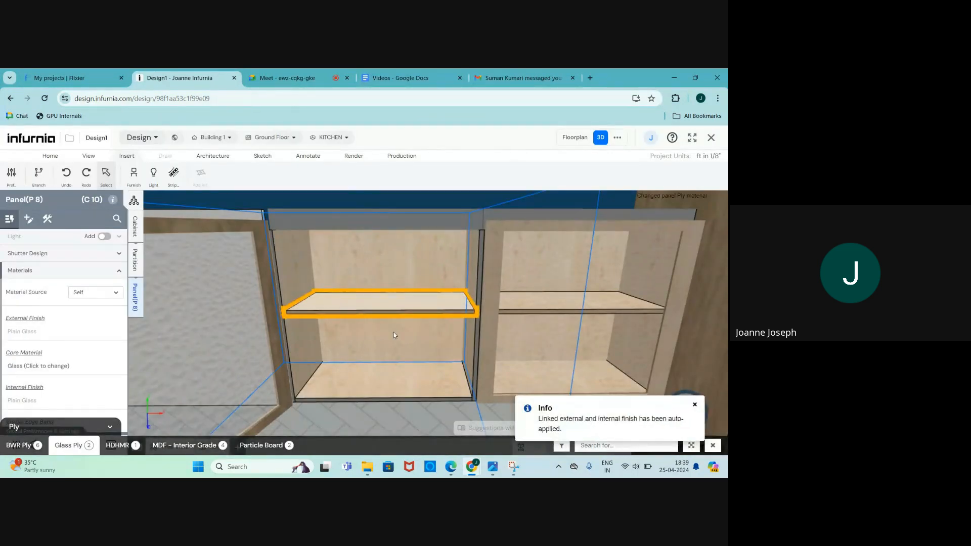
drag(391, 334, 445, 353)
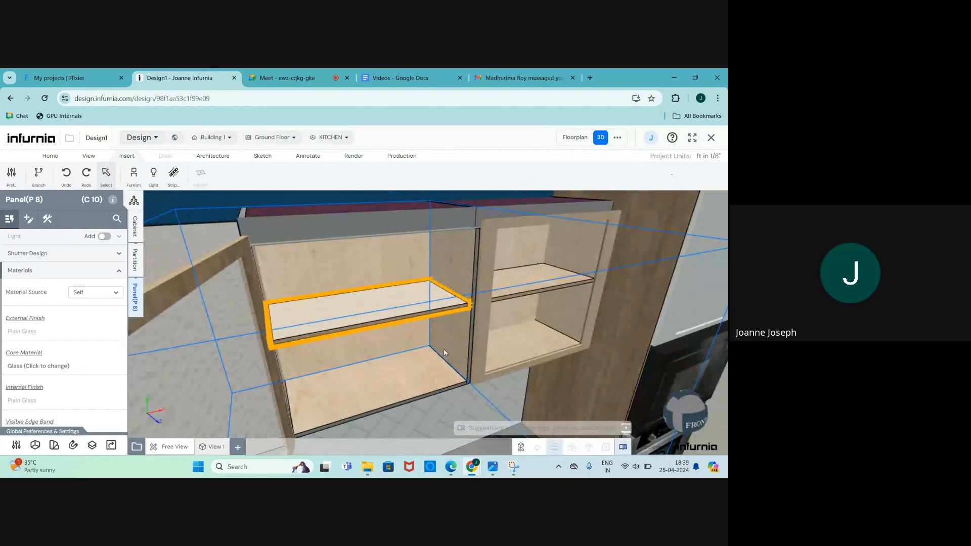
key(Escape)
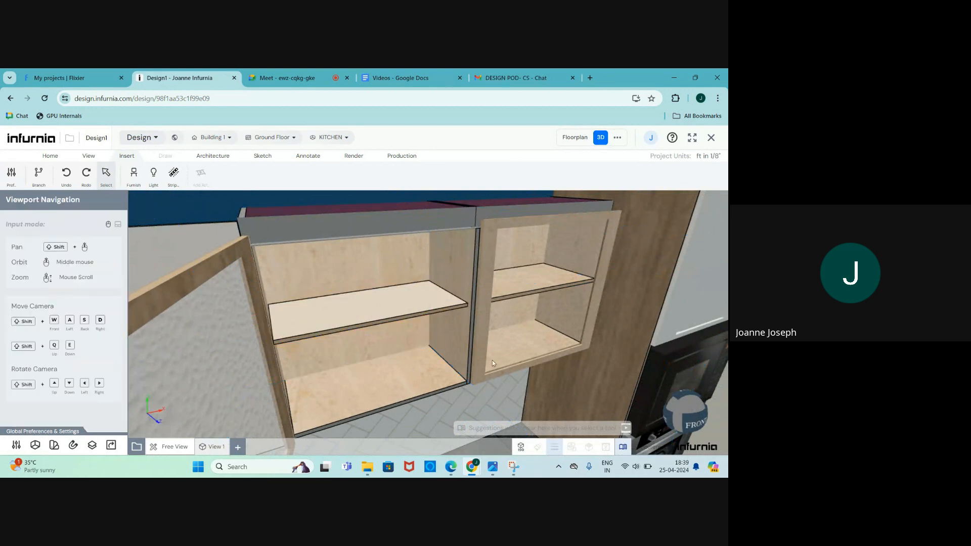
Step: Inspect the shelf in the open wall cabinet up close from both sides and within the whole kitchen
scroll(437, 324, down, 3)
scroll(436, 321, up, 5)
click(436, 320)
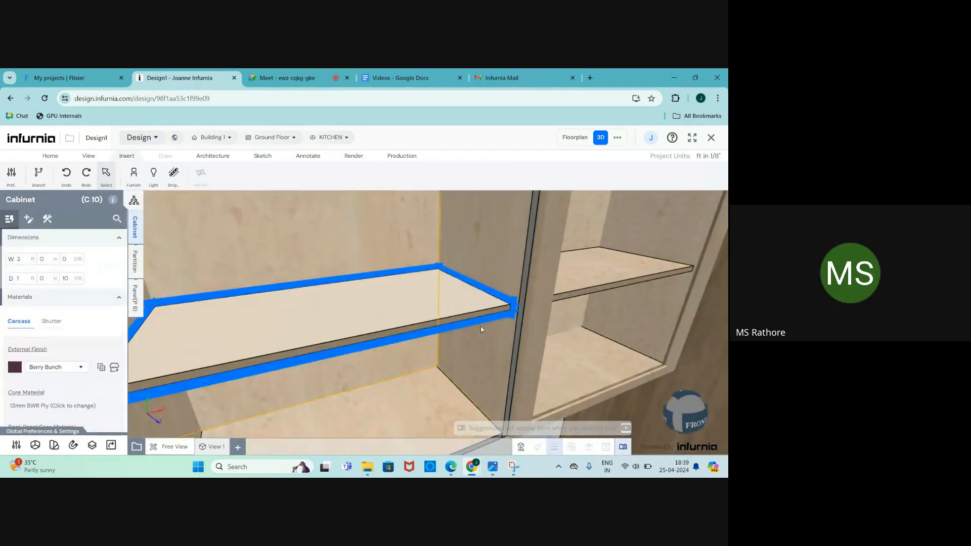
scroll(481, 330, down, 3)
middle_drag(493, 360, 416, 357)
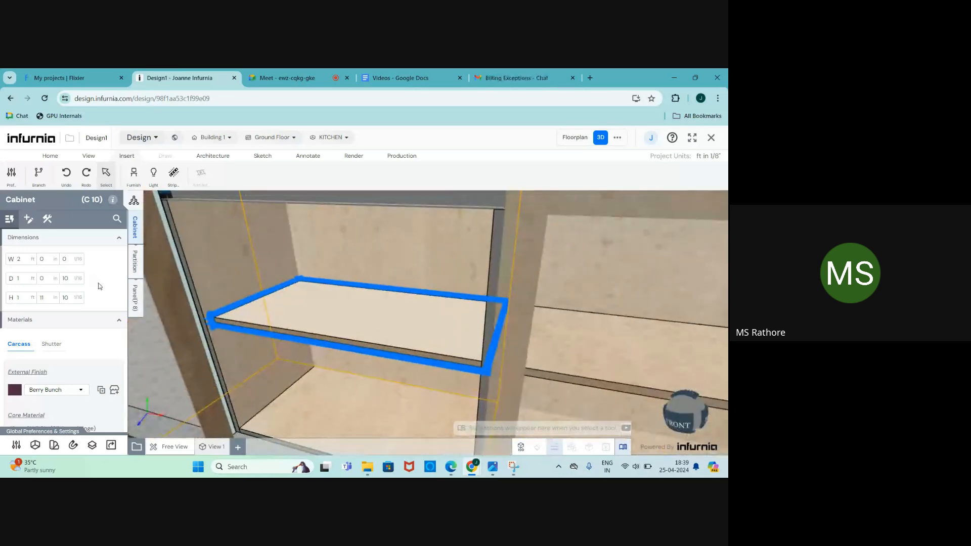
scroll(297, 275, down, 3)
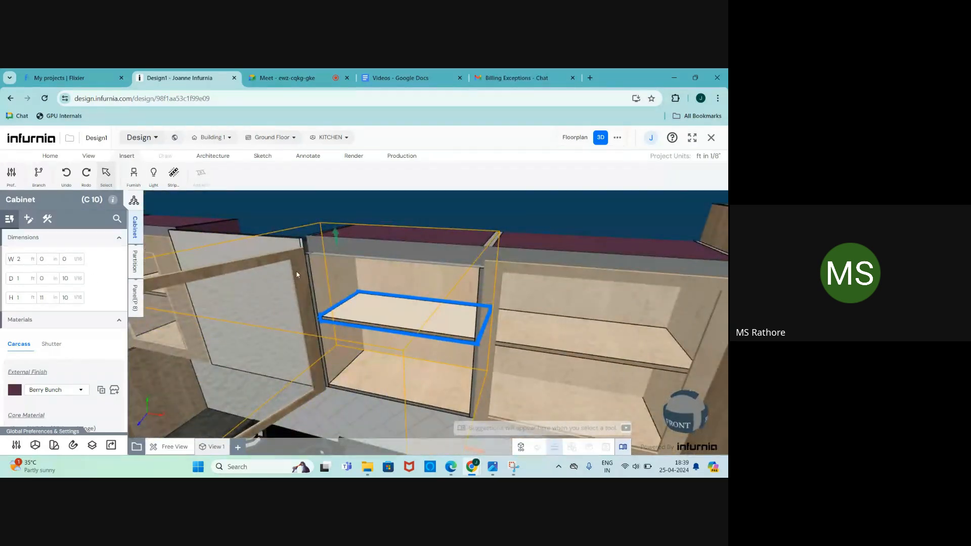
scroll(521, 318, down, 8)
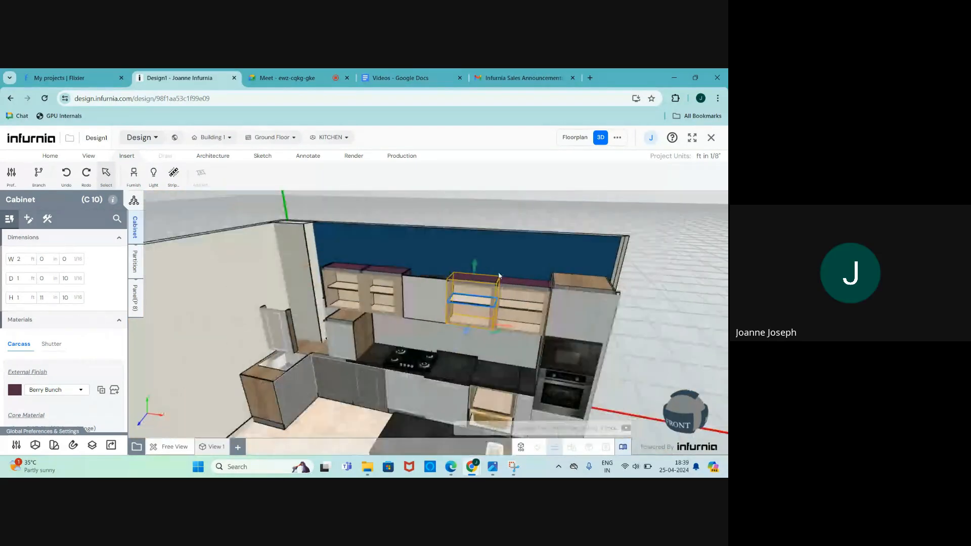
Step: Select the sink in the corner unit and set its depth to 1 ft 0 in
scroll(281, 364, up, 8)
click(248, 392)
scroll(241, 369, up, 3)
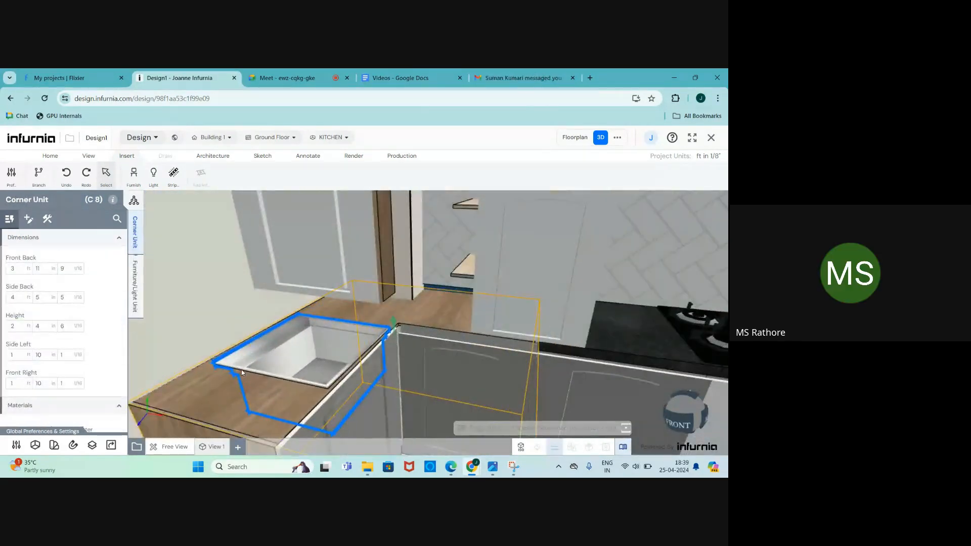
scroll(241, 369, up, 2)
scroll(259, 354, down, 1)
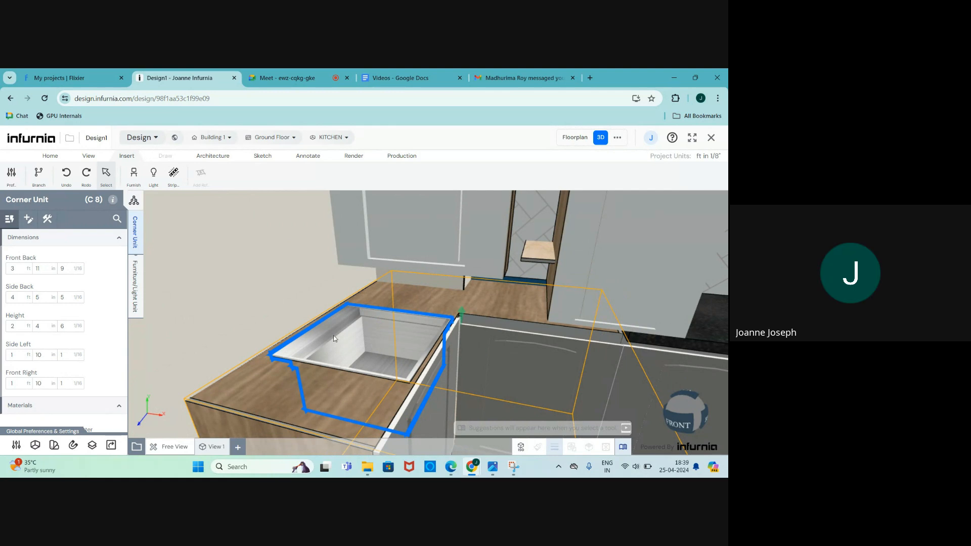
click(135, 291)
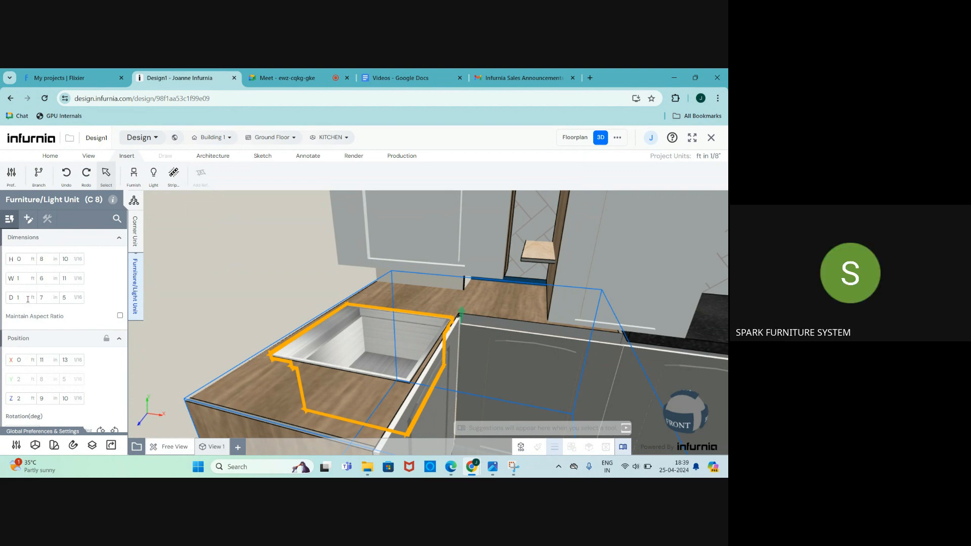
click(18, 298)
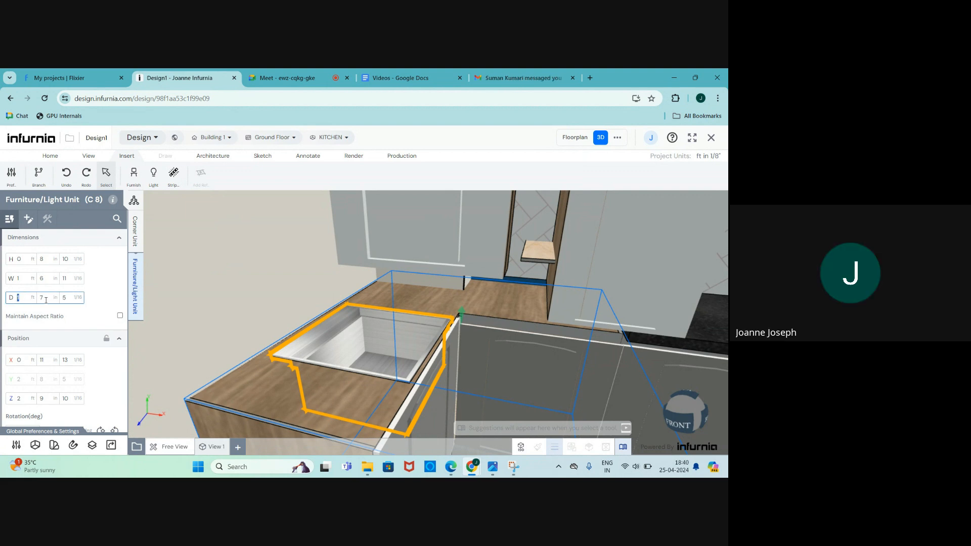
click(41, 294)
text(0)
click(64, 297)
text(0)
key(Return)
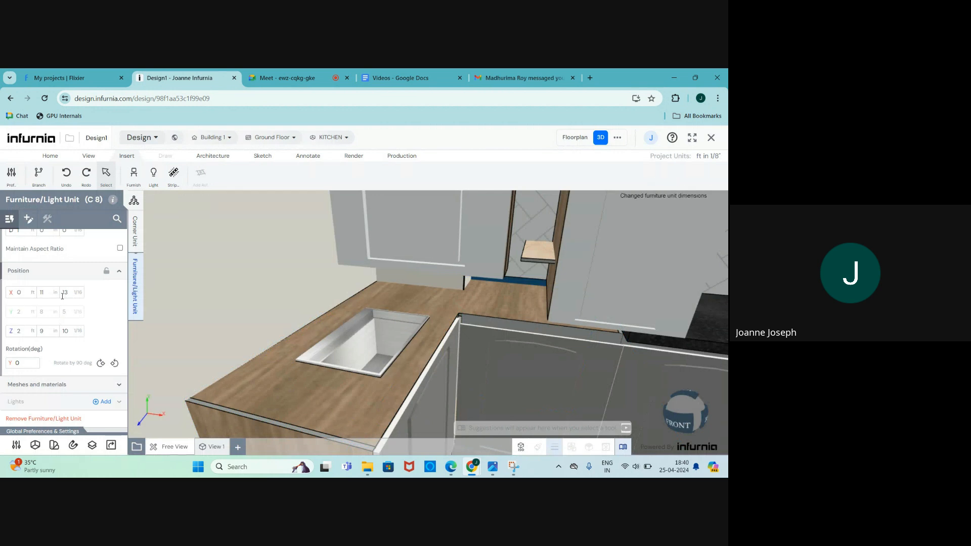
Step: Set the sink's depth to 1 ft 5 in and inspect the resized sink in the corner unit's top
scroll(41, 294, down, 1)
click(36, 277)
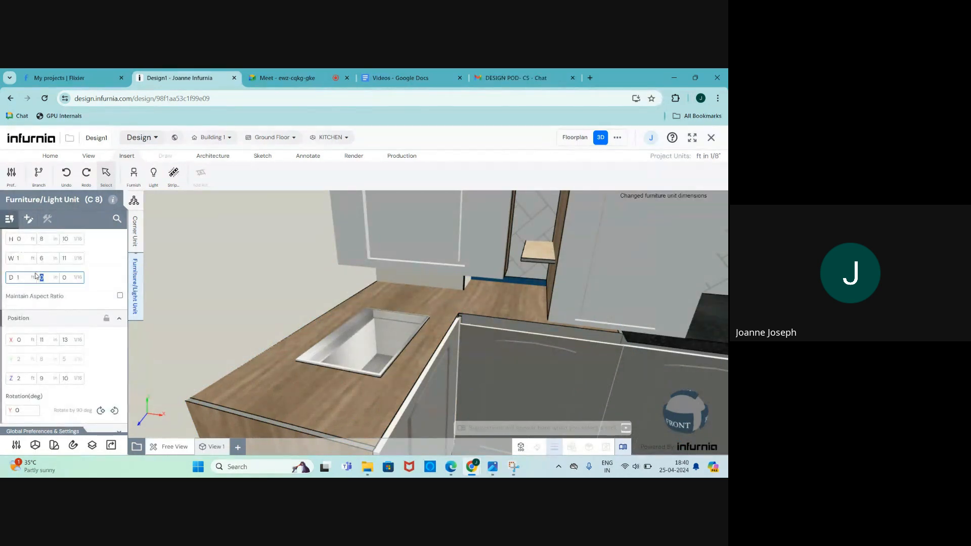
text(5)
key(Return)
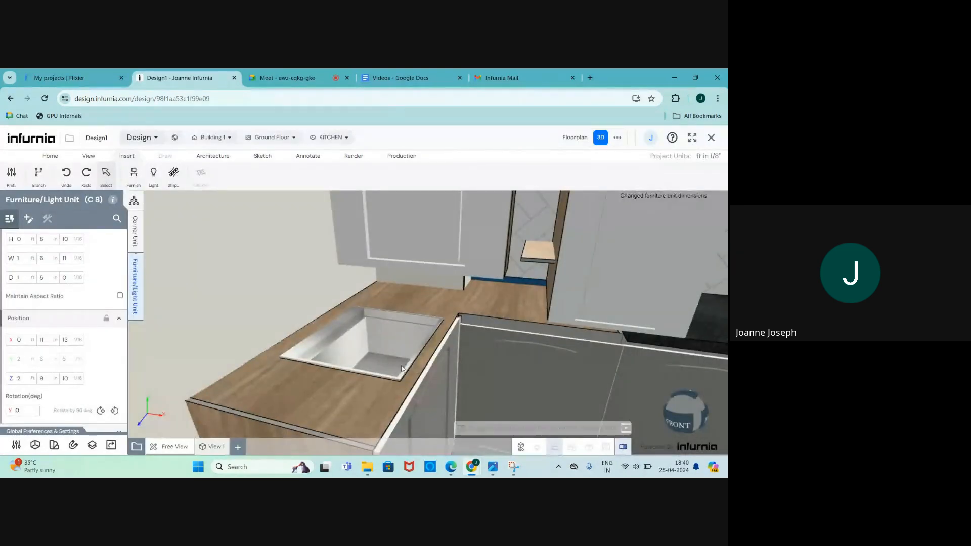
scroll(369, 354, up, 4)
scroll(369, 353, down, 4)
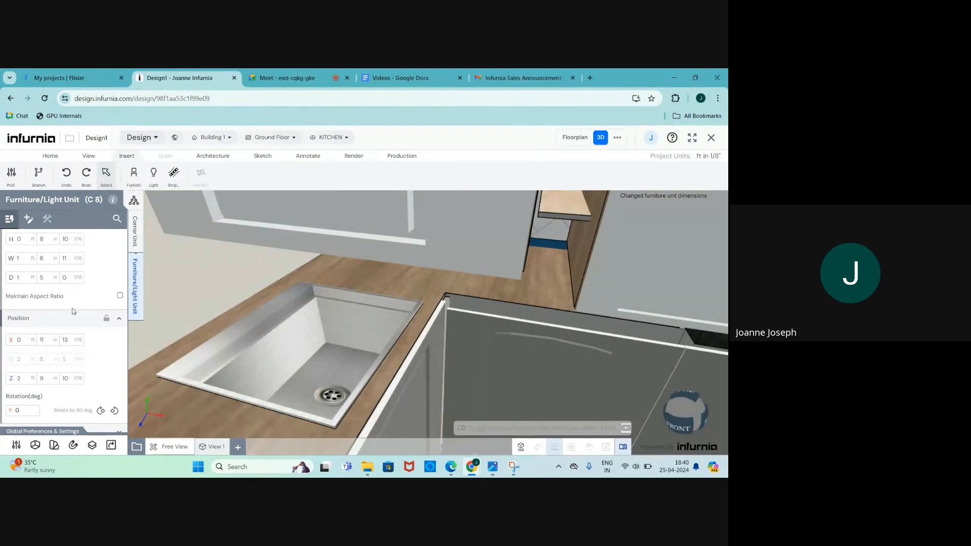
scroll(511, 312, down, 2)
scroll(379, 334, up, 3)
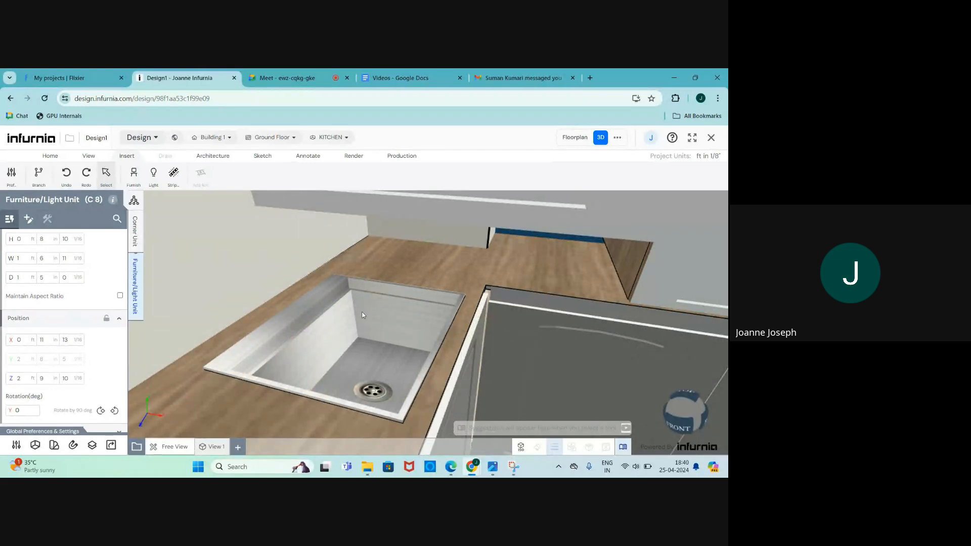
key(Escape)
scroll(333, 332, down, 4)
scroll(332, 332, up, 2)
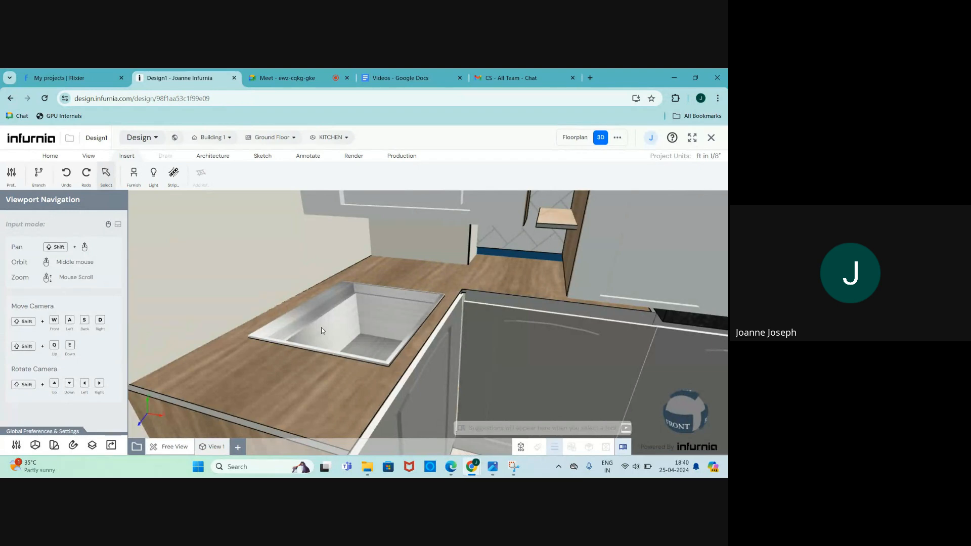
Step: Remove the sink from the corner unit
click(322, 330)
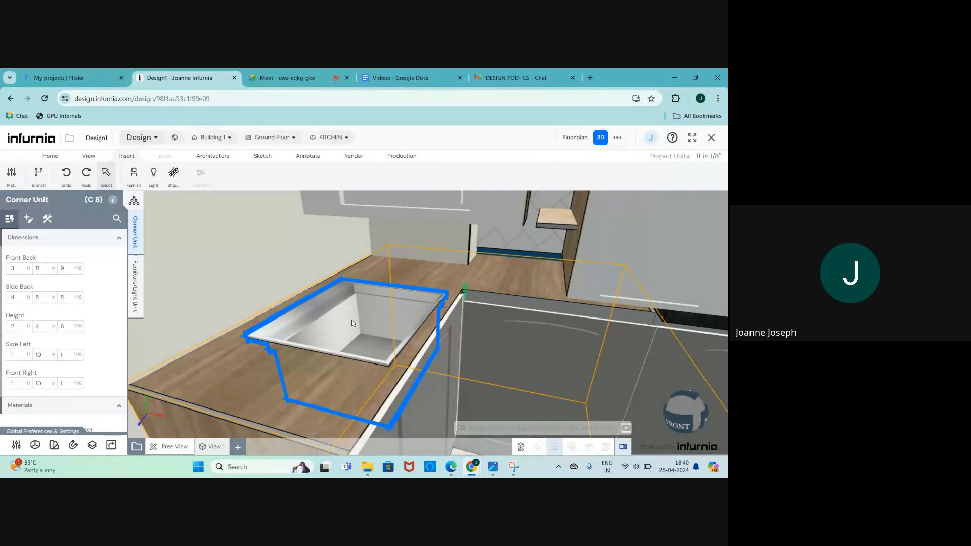
click(133, 301)
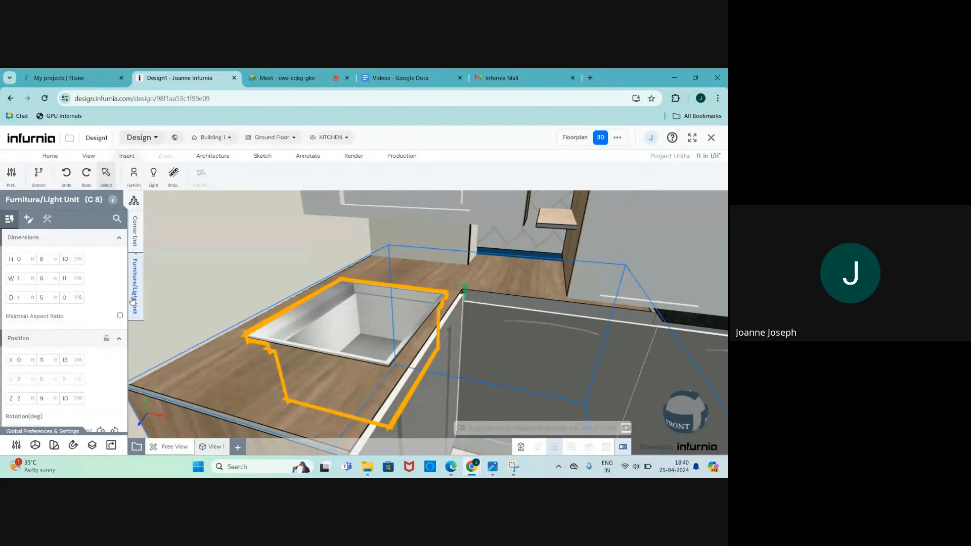
scroll(48, 308, down, 5)
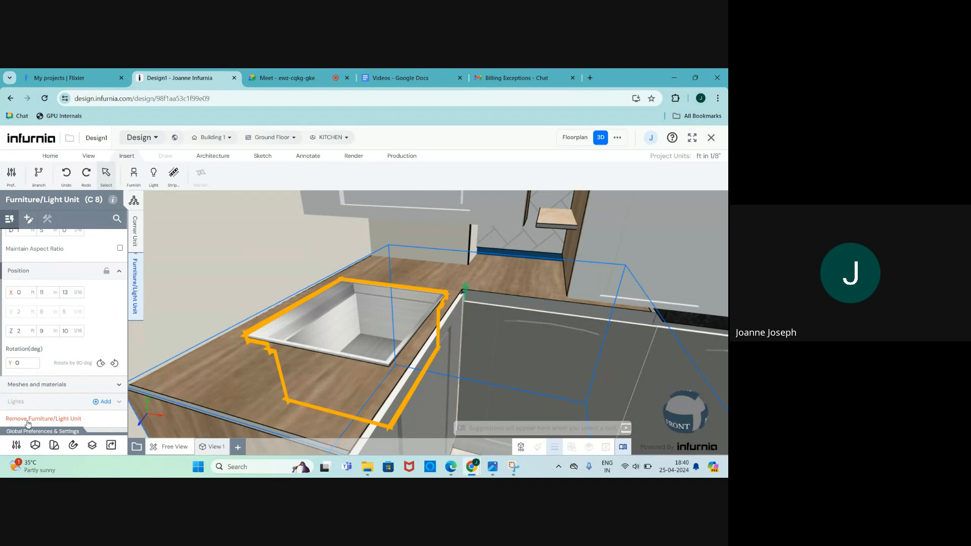
click(29, 420)
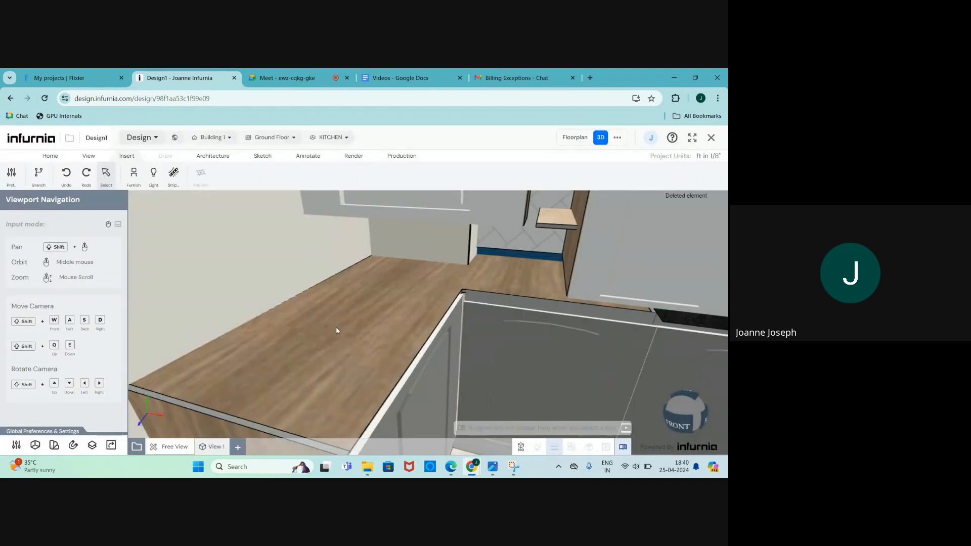
Step: Select the corner unit and turn on its countertop
click(336, 331)
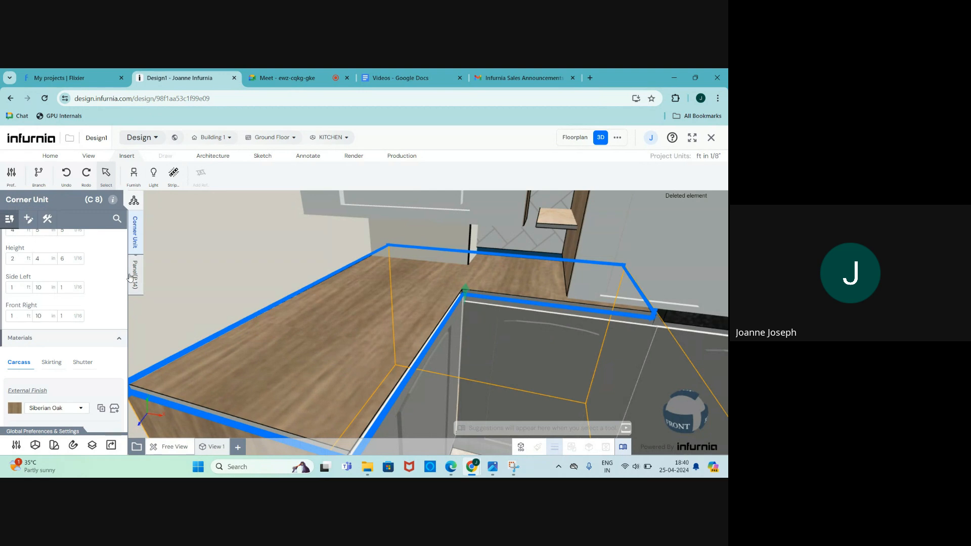
scroll(43, 360, down, 4)
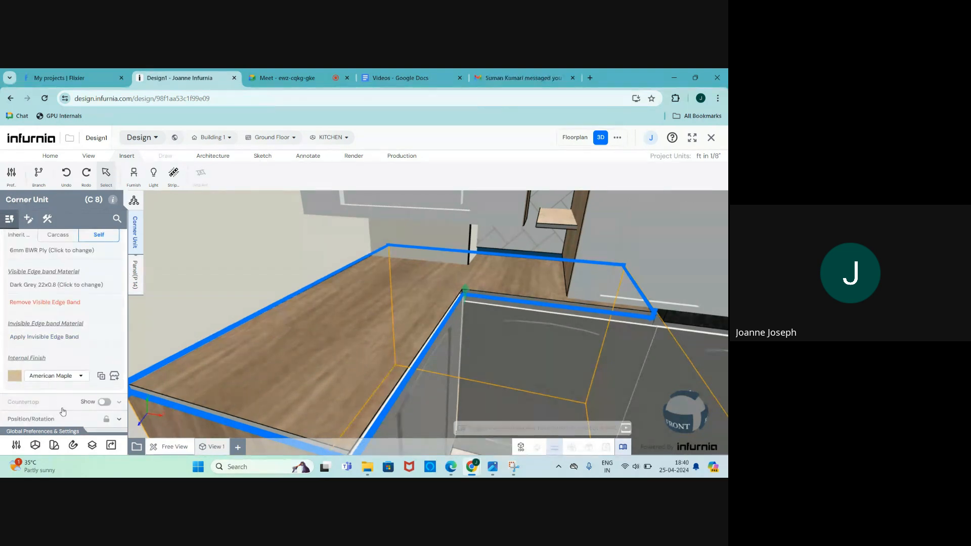
click(104, 402)
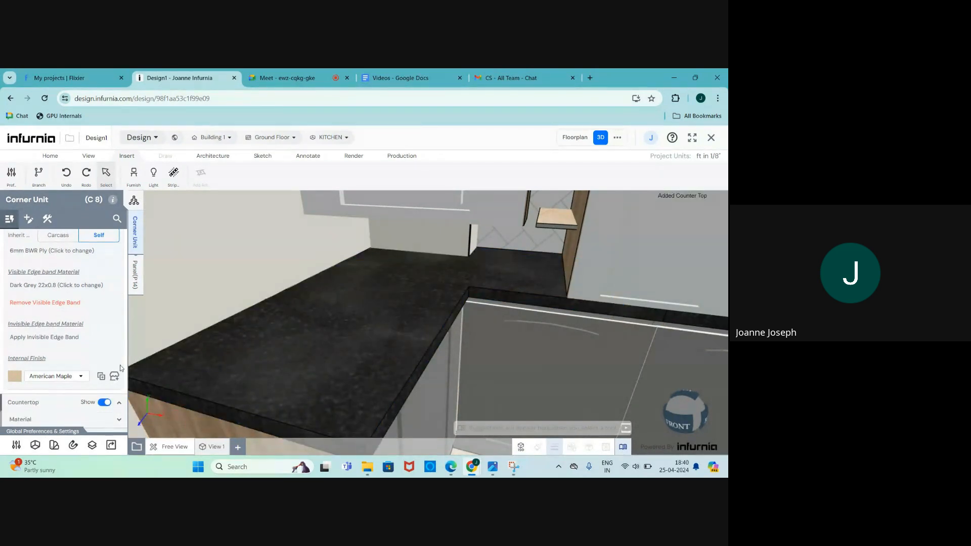
Step: Add the Handmade Sink from the with-tap sink catalogue to the corner unit's countertop
click(119, 402)
scroll(60, 374, down, 1)
click(27, 351)
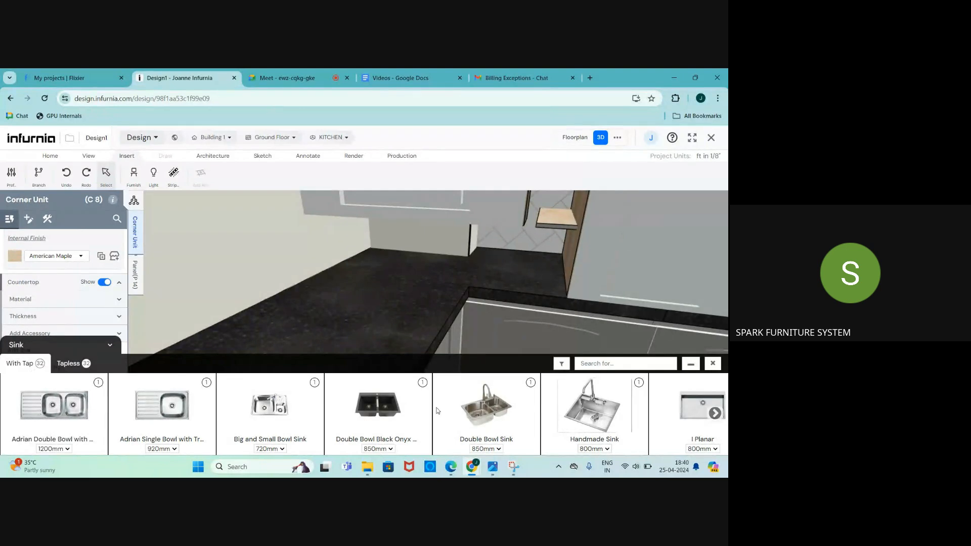
scroll(438, 411, right, 3)
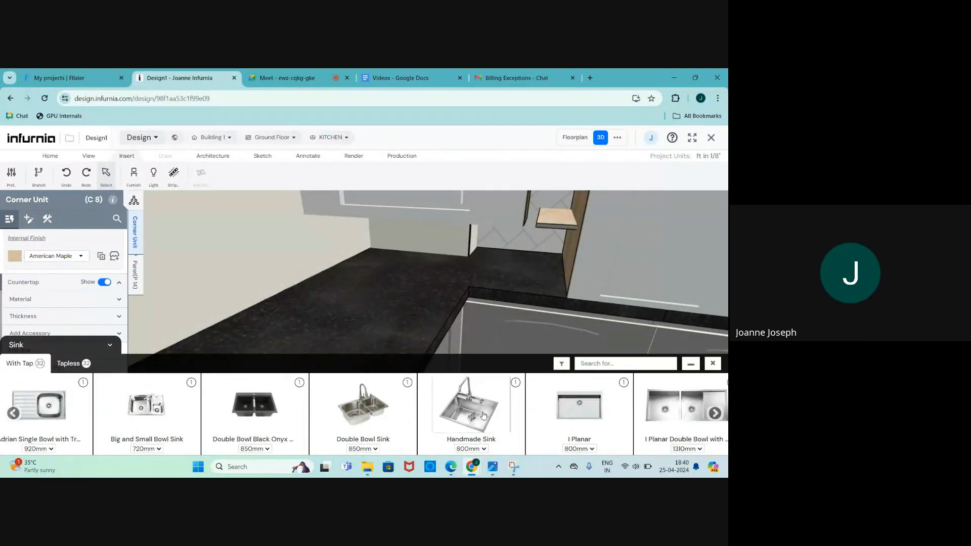
click(426, 434)
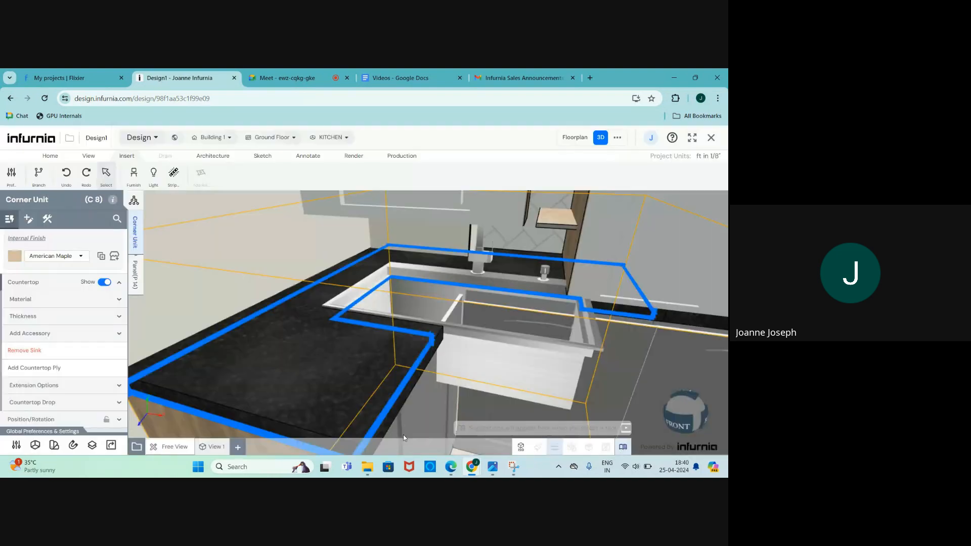
Step: Select the new sink itself and rotate it by 90 degrees three times so its tap side faces the side wall
scroll(467, 383, up, 3)
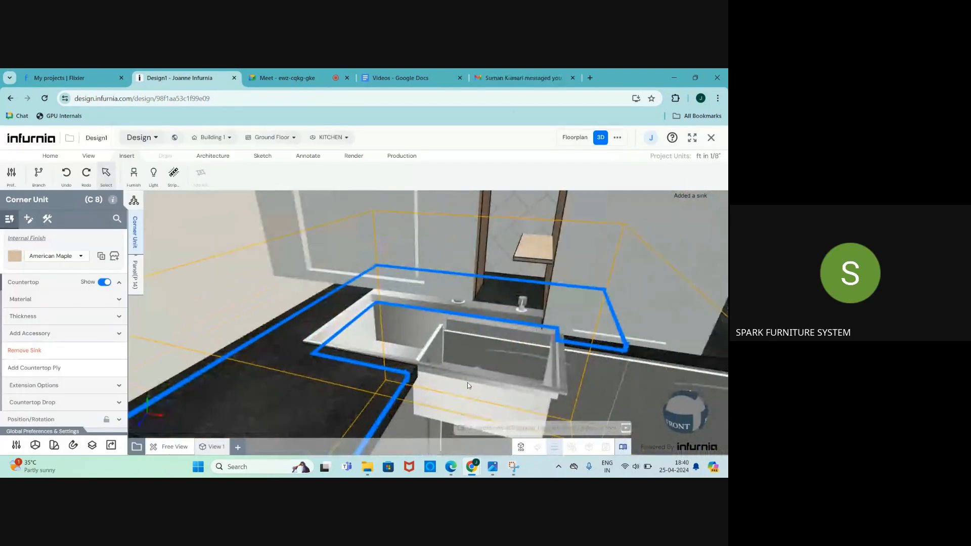
click(468, 382)
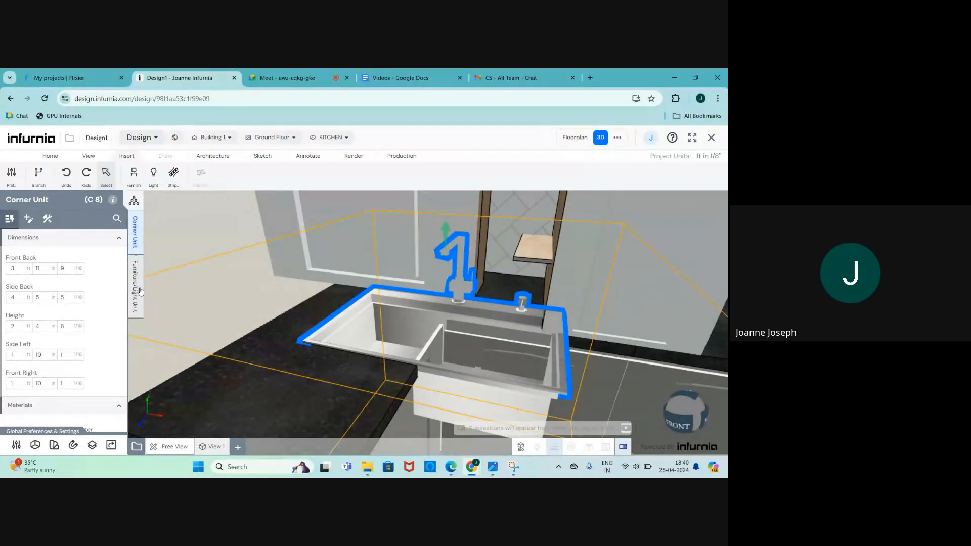
click(140, 292)
scroll(91, 339, down, 2)
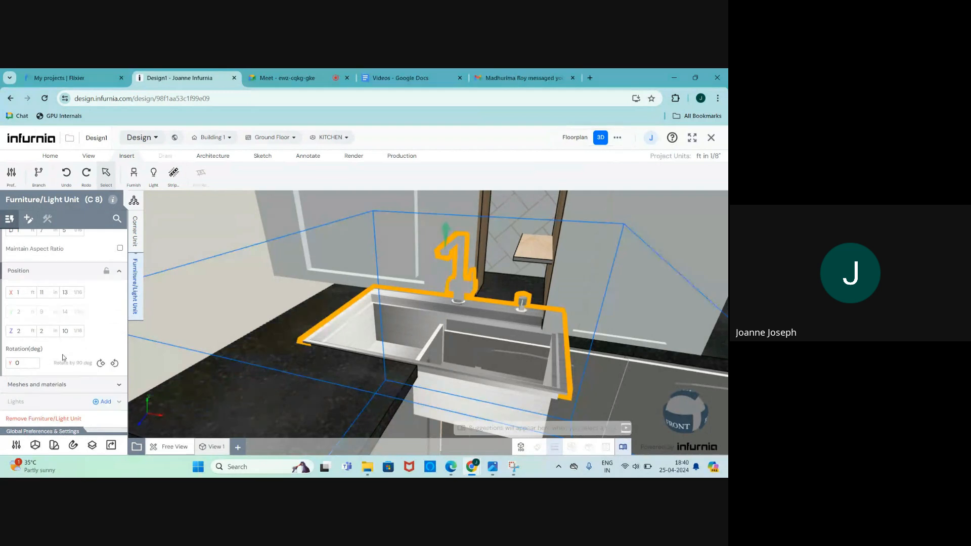
click(100, 364)
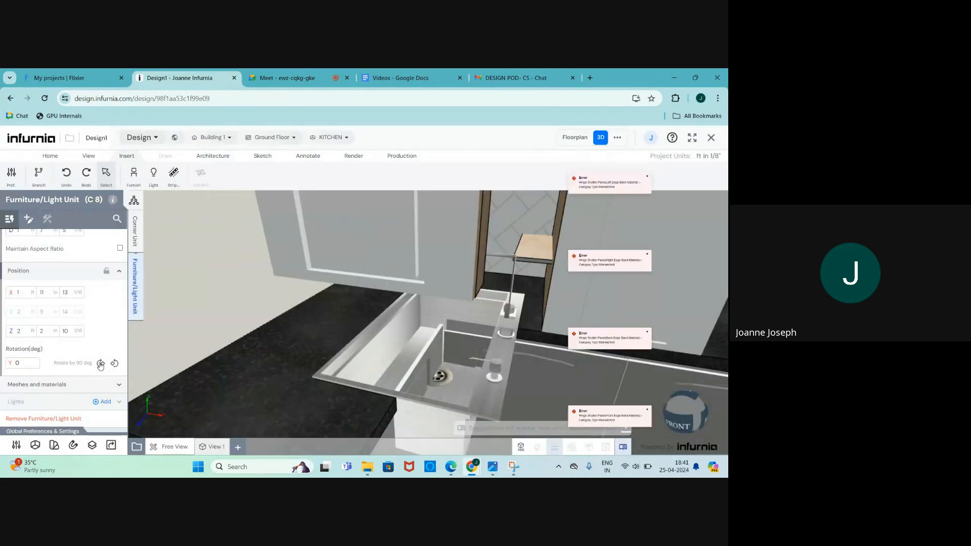
click(100, 364)
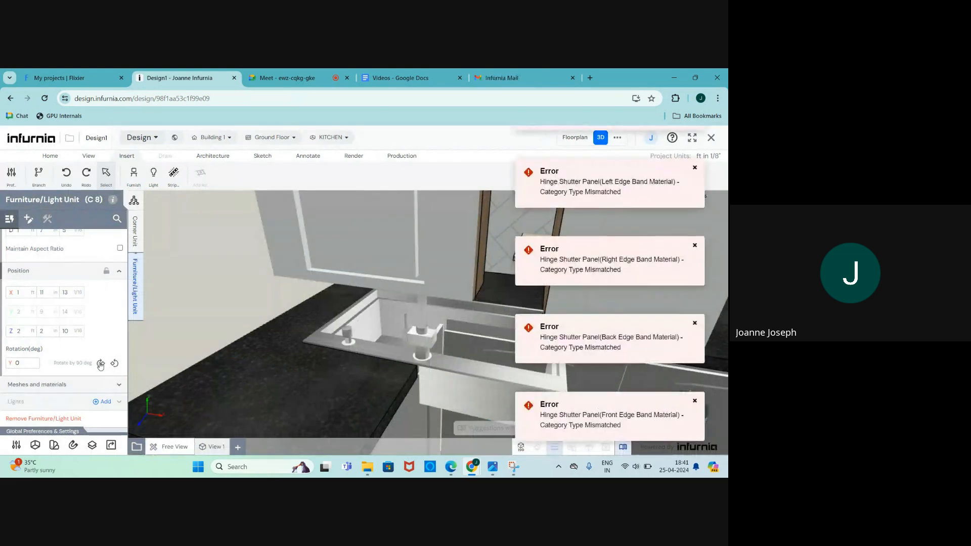
click(100, 363)
Step: Try moving the sink along Z by setting the feet value of its Z position to 0
click(28, 332)
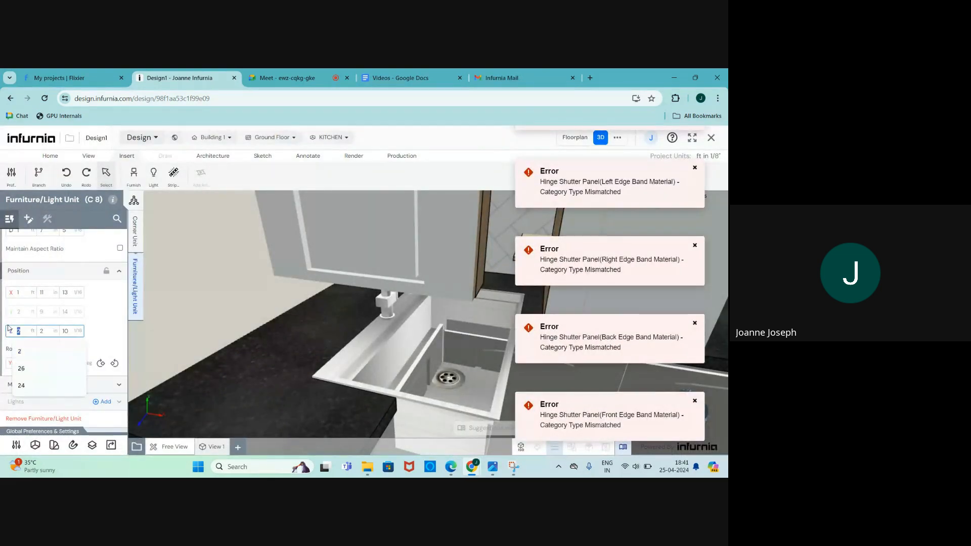
text(0)
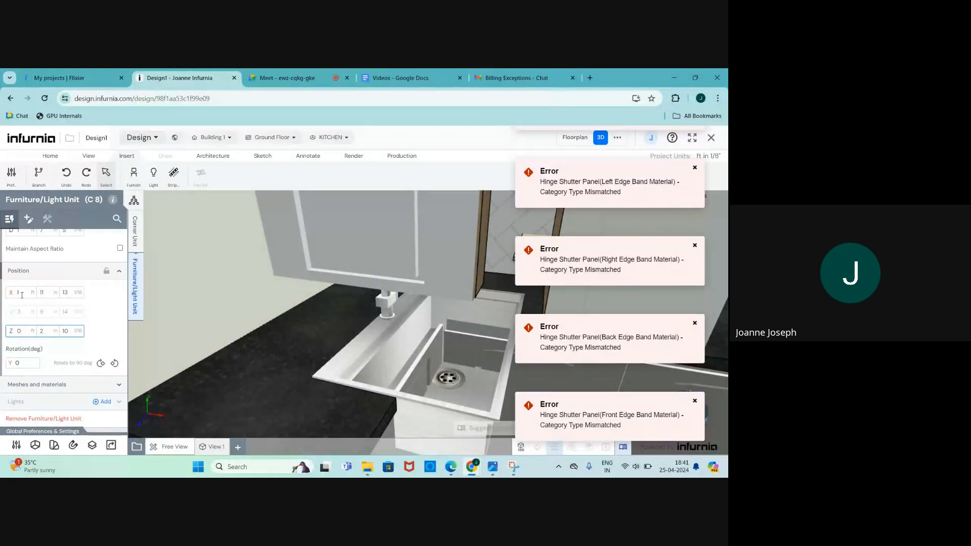
key(Return)
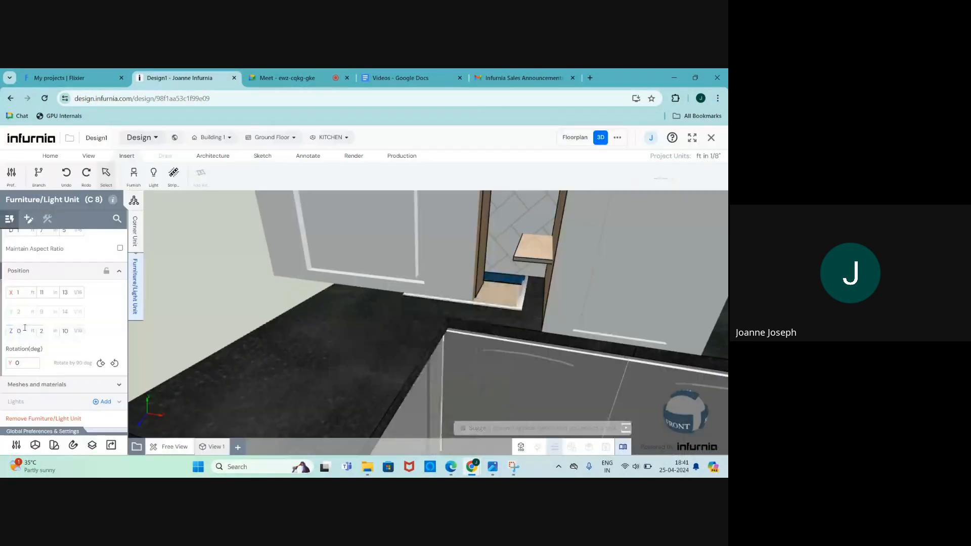
Step: Set the feet value of the sink's Z position to 3 and of its X position to 0
drag(22, 332, 4, 328)
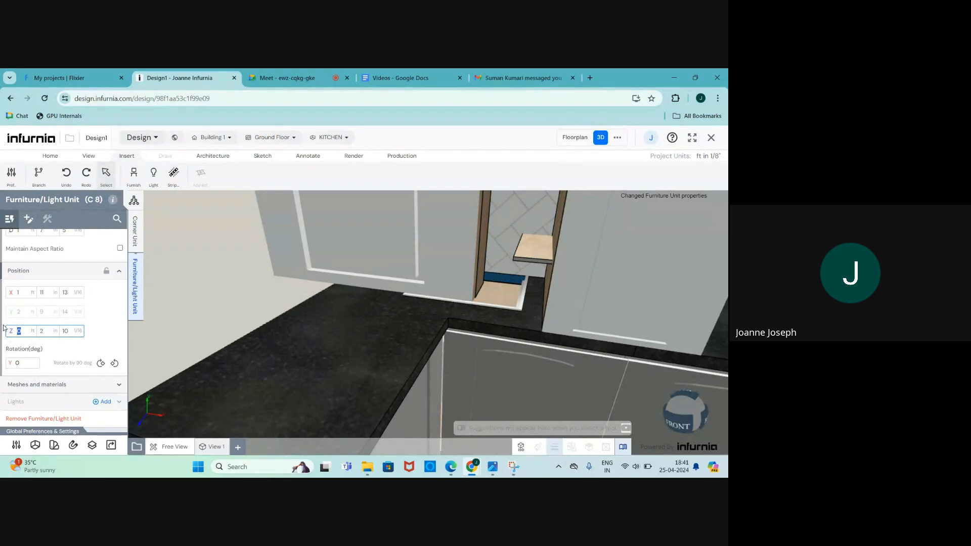
text(3)
key(Return)
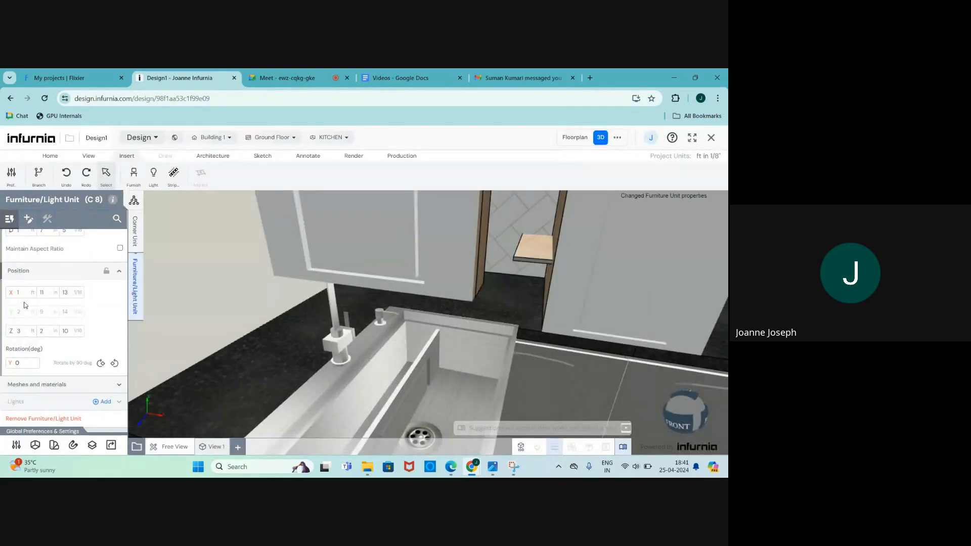
click(18, 292)
text(0)
key(Return)
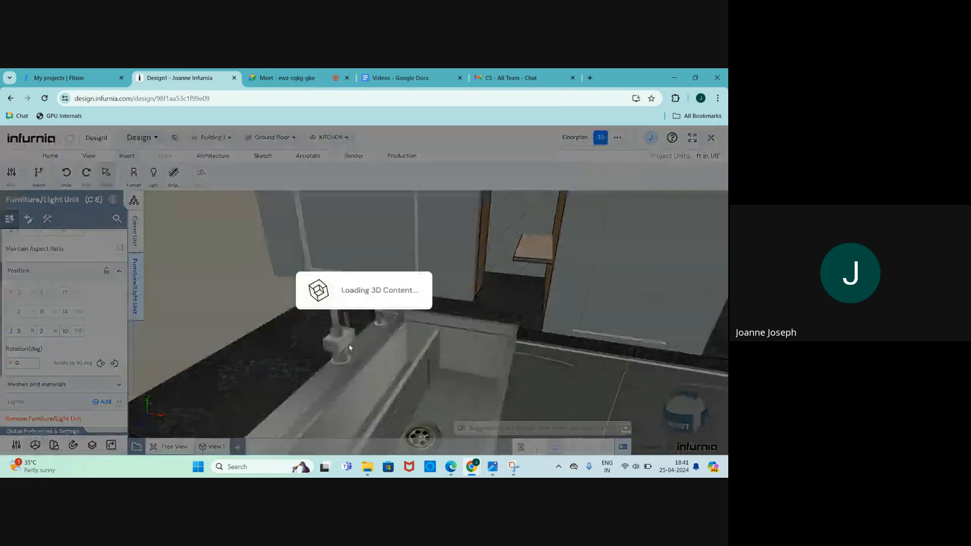
scroll(270, 368, up, 2)
scroll(76, 334, up, 2)
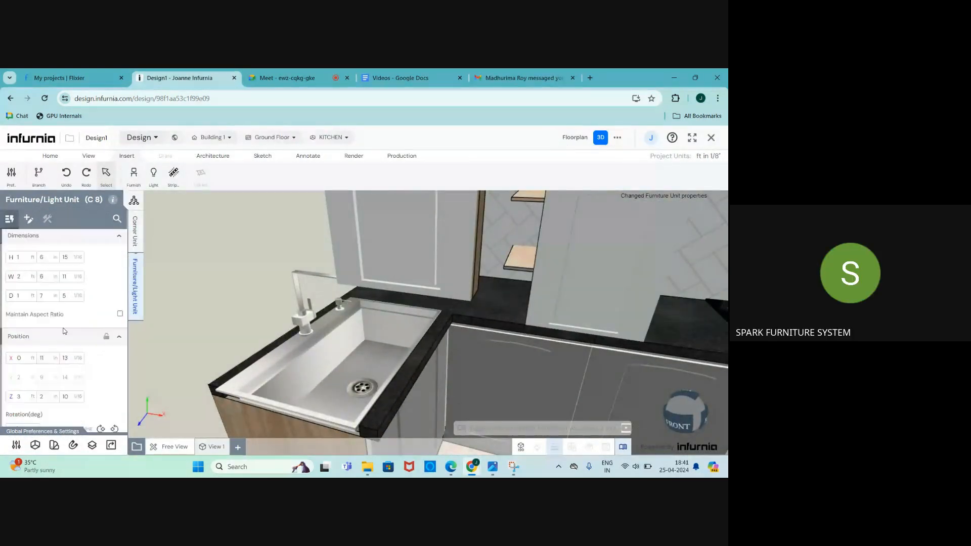
Step: Reselect the sink and reduce its width to 1 ft 6 11/16 in
click(311, 373)
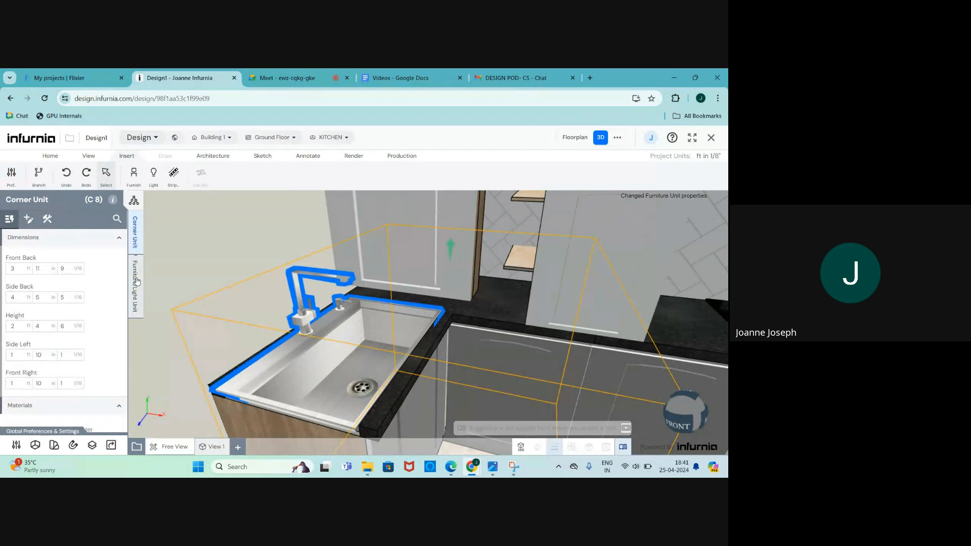
click(135, 284)
drag(23, 278, 9, 277)
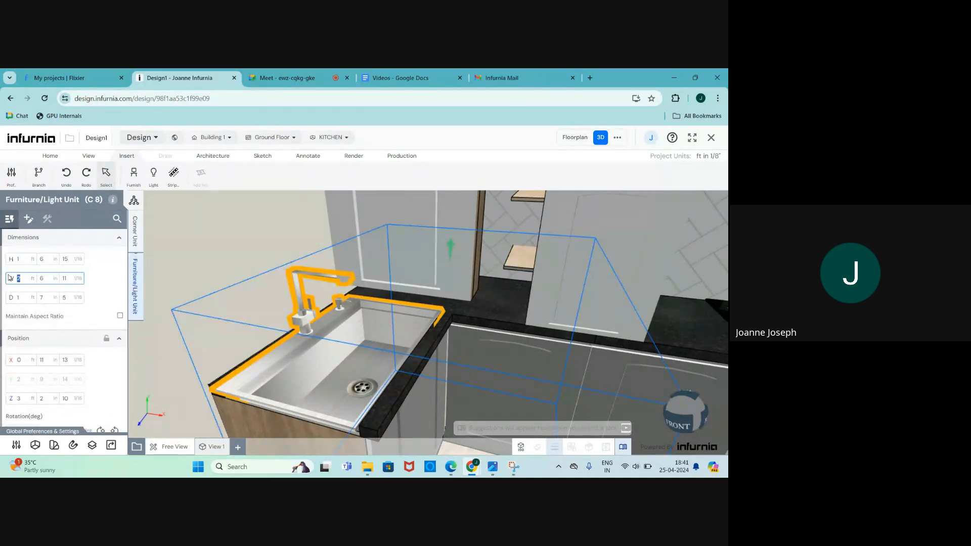
text(1)
key(Return)
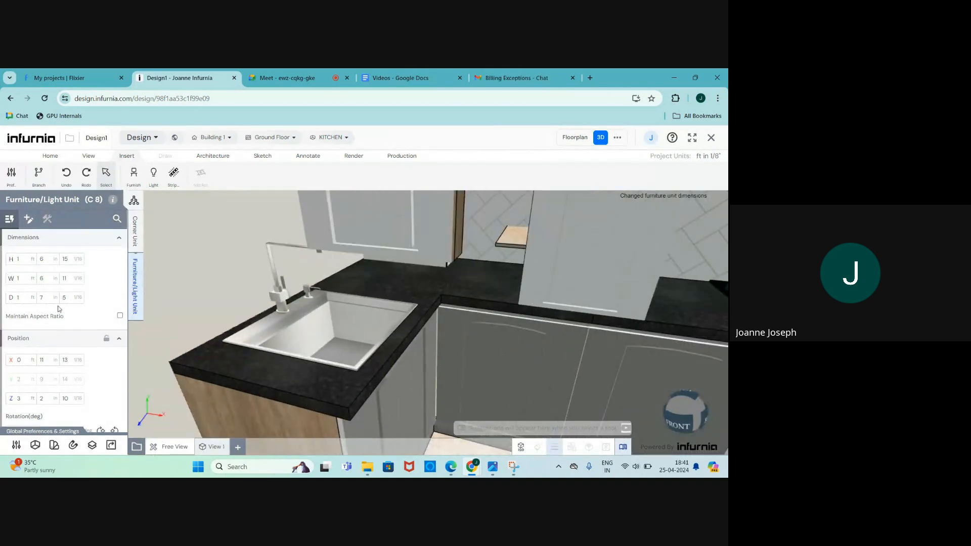
scroll(56, 352, down, 2)
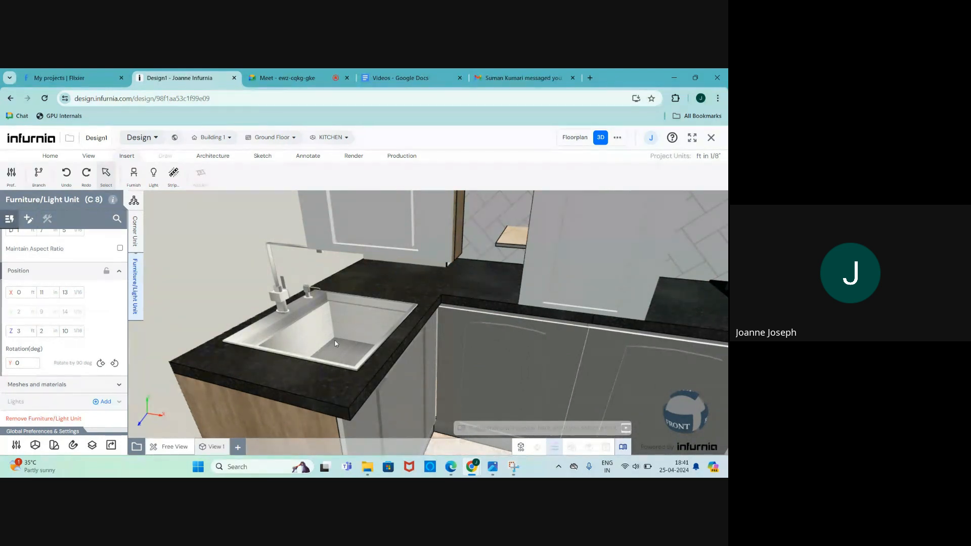
Step: Inspect the narrowed sink on the corner countertop within the whole kitchen from several distances and angles
scroll(336, 344, down, 4)
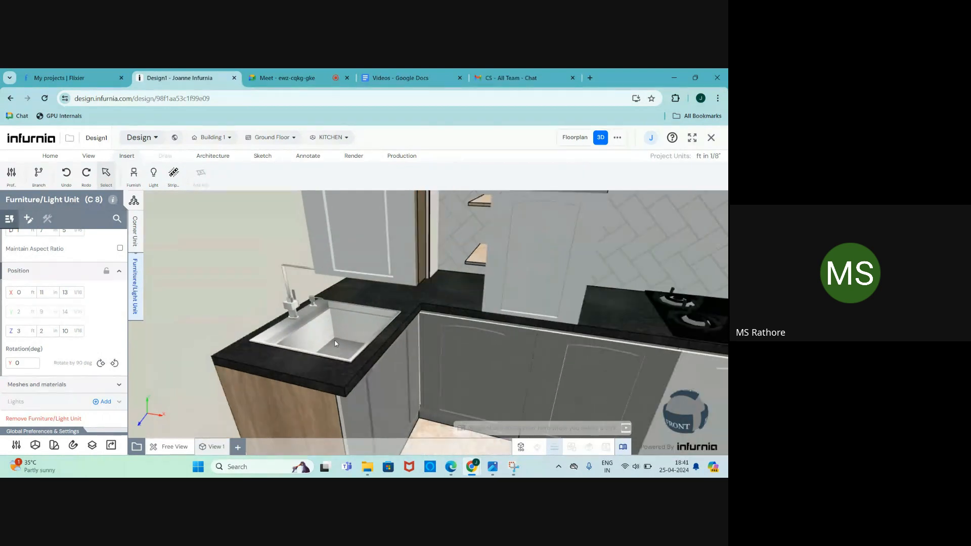
scroll(315, 364, down, 2)
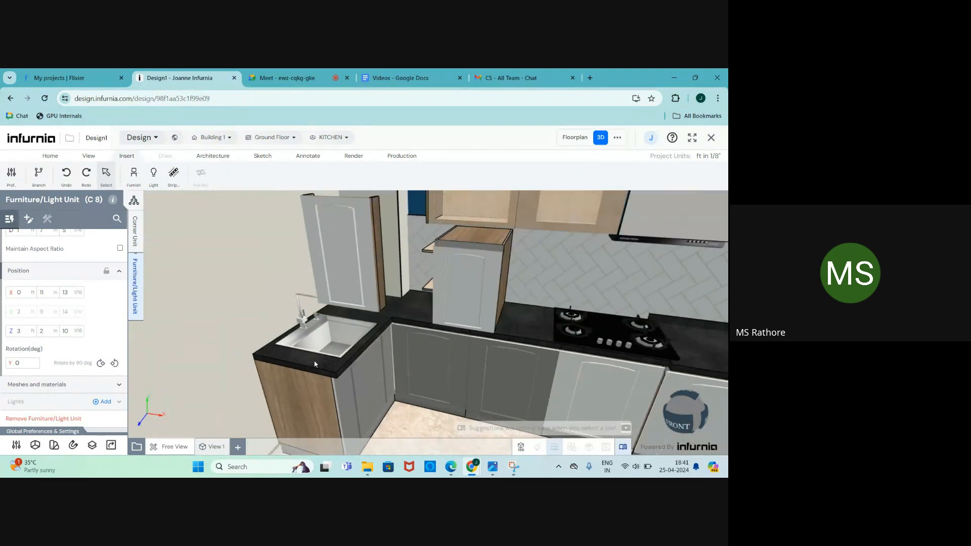
scroll(315, 364, down, 4)
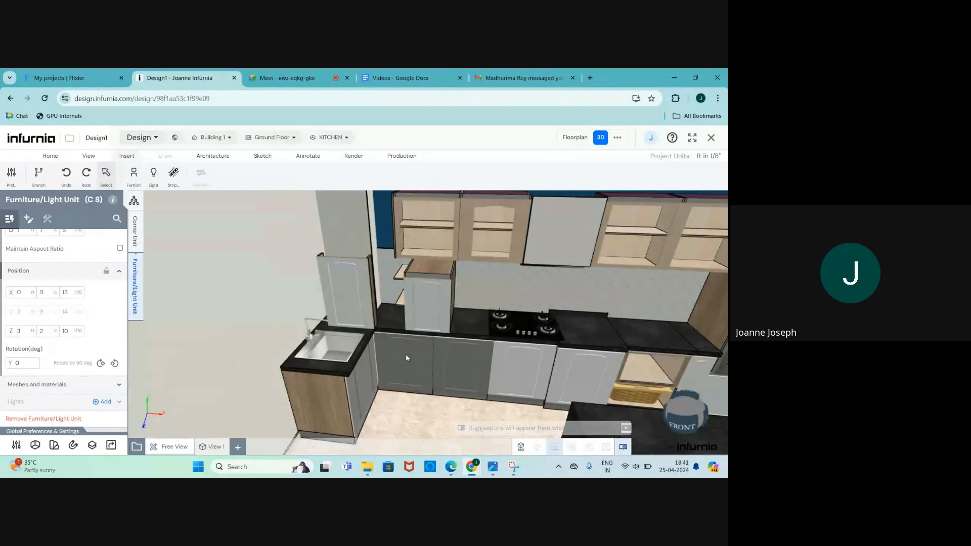
scroll(406, 358, down, 2)
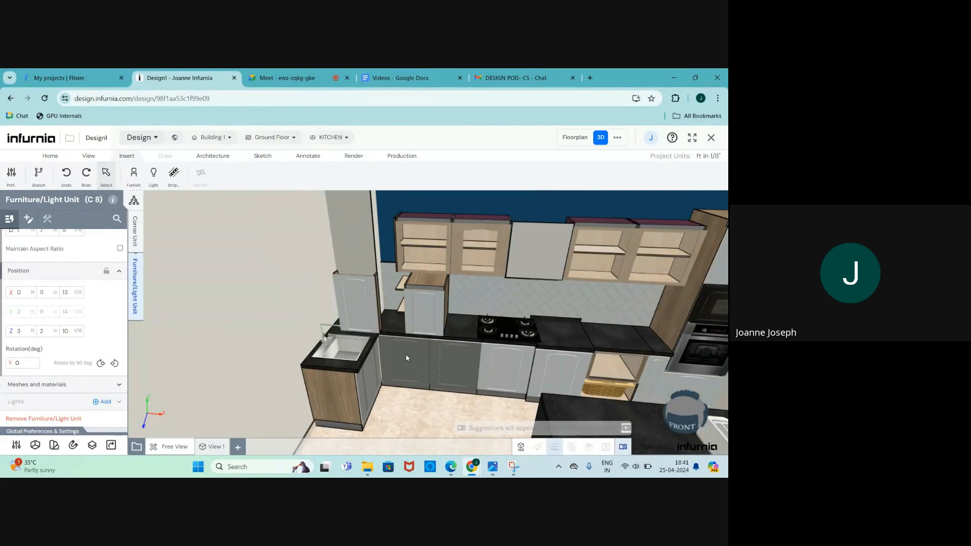
scroll(406, 358, up, 3)
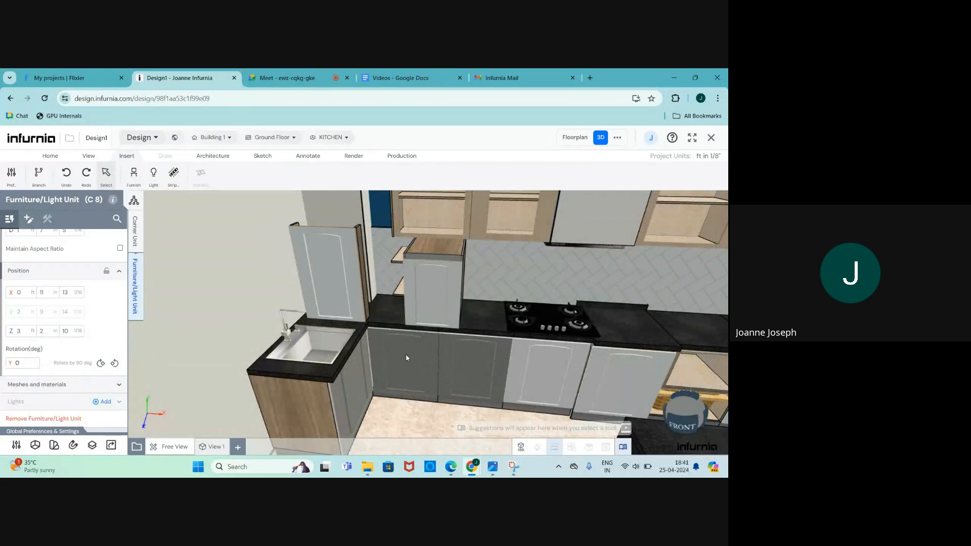
scroll(406, 357, down, 2)
drag(407, 358, 434, 346)
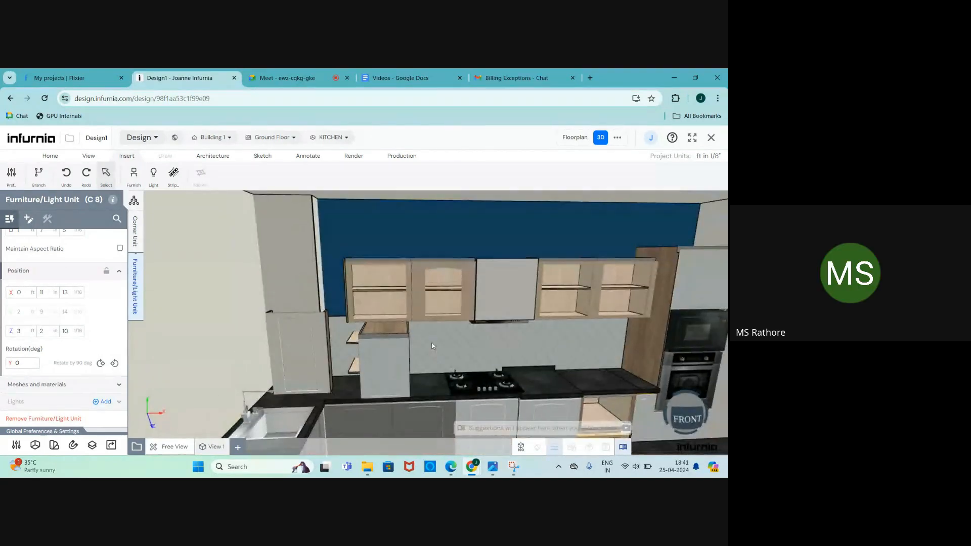
scroll(368, 330, down, 3)
scroll(367, 365, up, 3)
scroll(359, 304, down, 1)
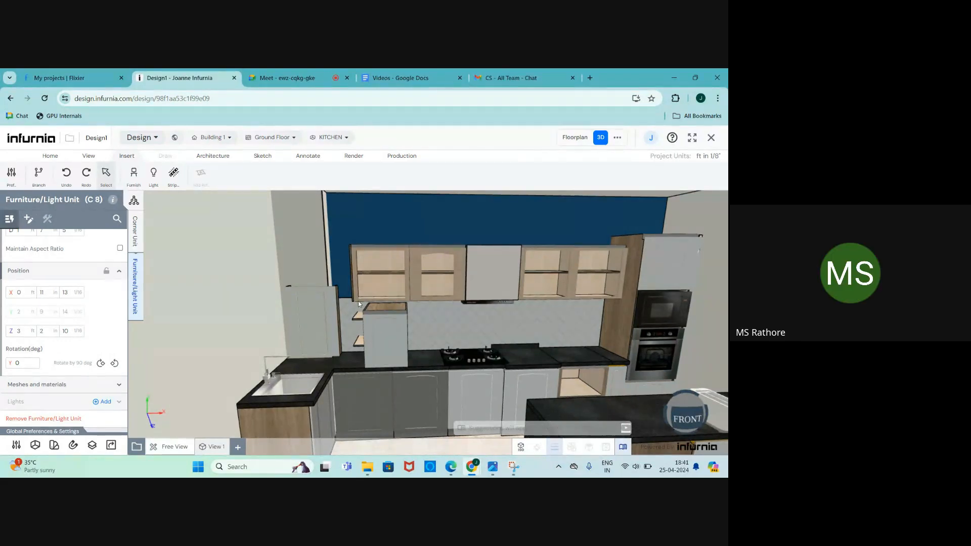
scroll(358, 302, down, 2)
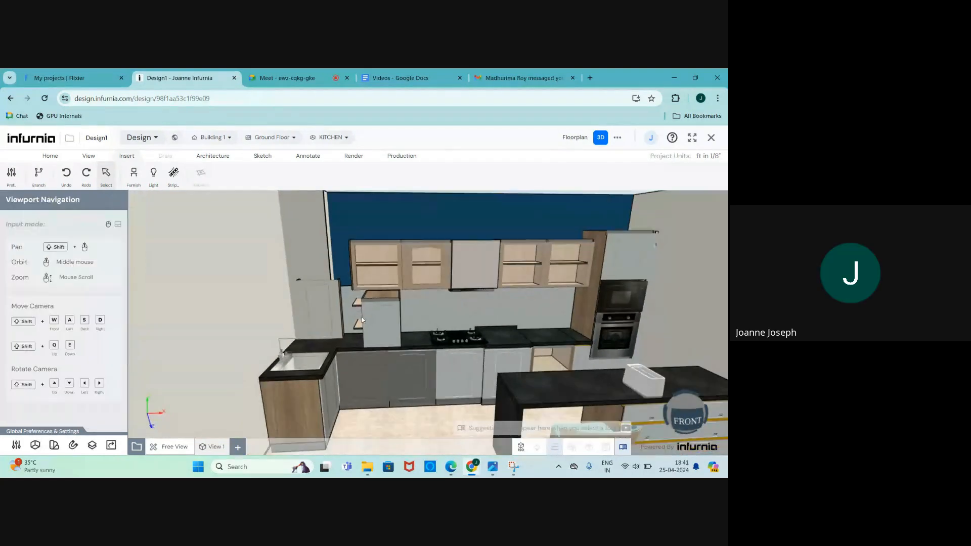
scroll(298, 370, up, 3)
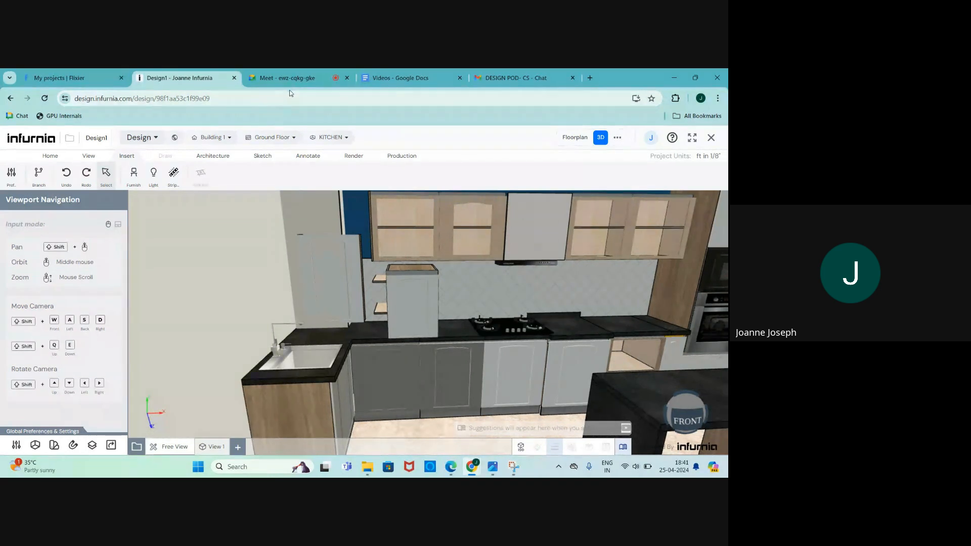
Step: Switch to the Google Meet call to check the in-call messages and return to the kitchen design
mouse_move(289, 85)
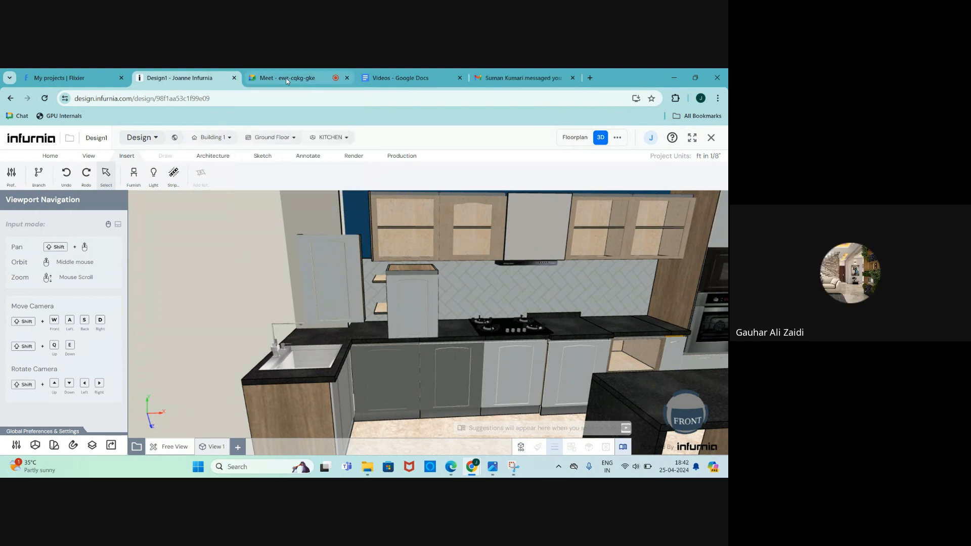
click(286, 78)
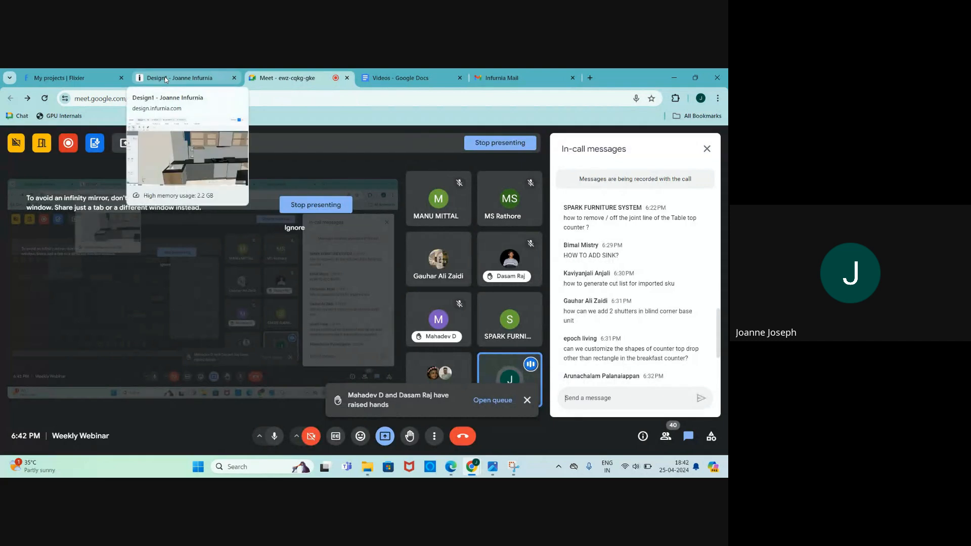
click(166, 79)
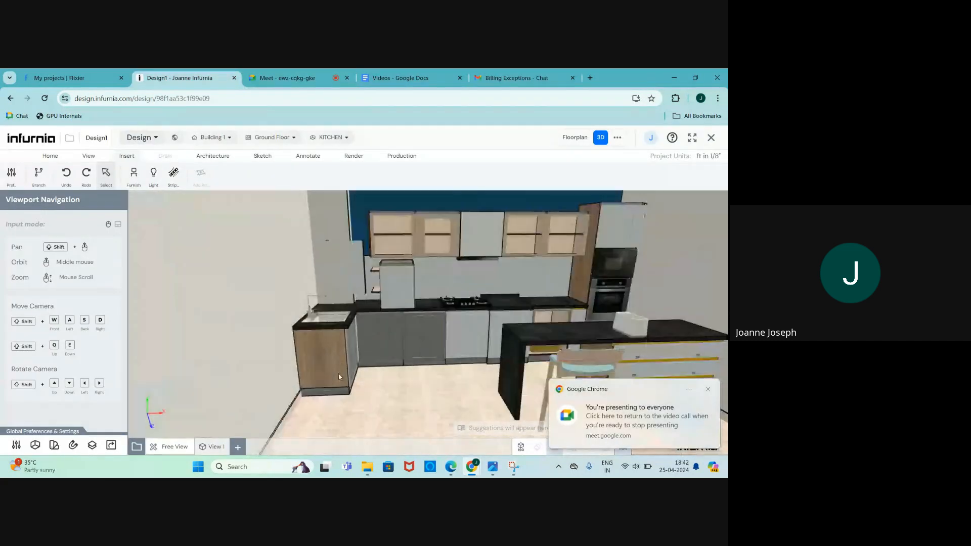
scroll(339, 374, up, 2)
middle_drag(338, 373, 306, 387)
scroll(298, 373, down, 2)
scroll(363, 339, up, 2)
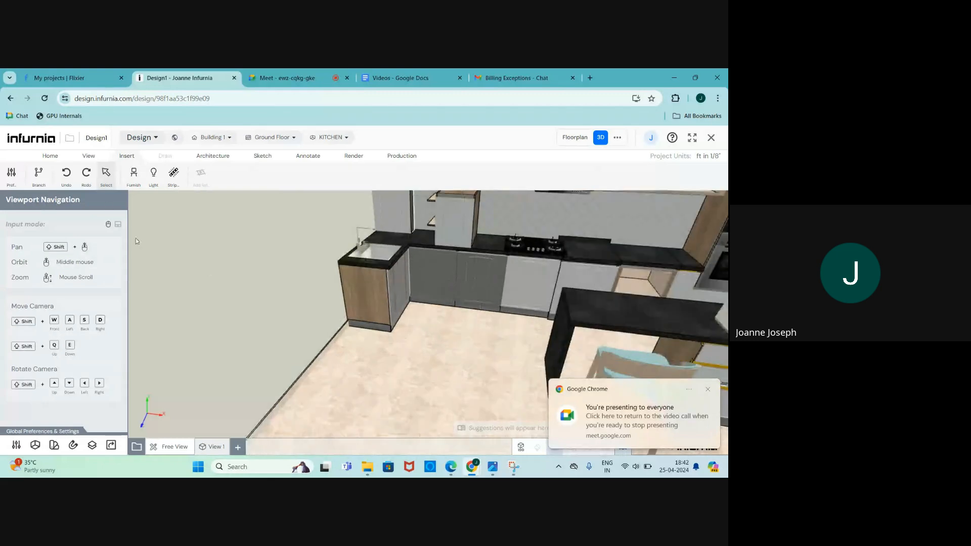
Step: Insert a Base Blind Corner 1 Shelf unit from the base corner units and place it on the floor beside the sink cabinet
click(134, 175)
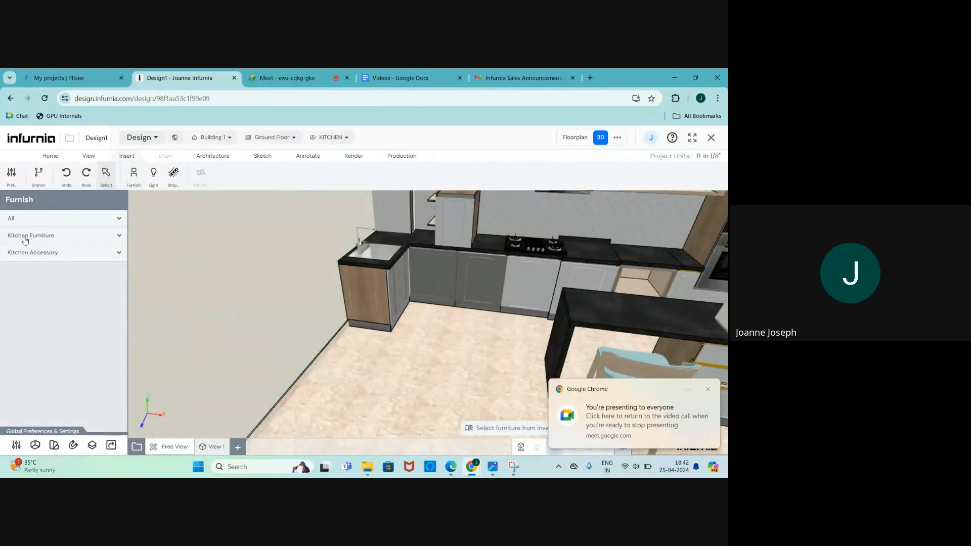
click(21, 222)
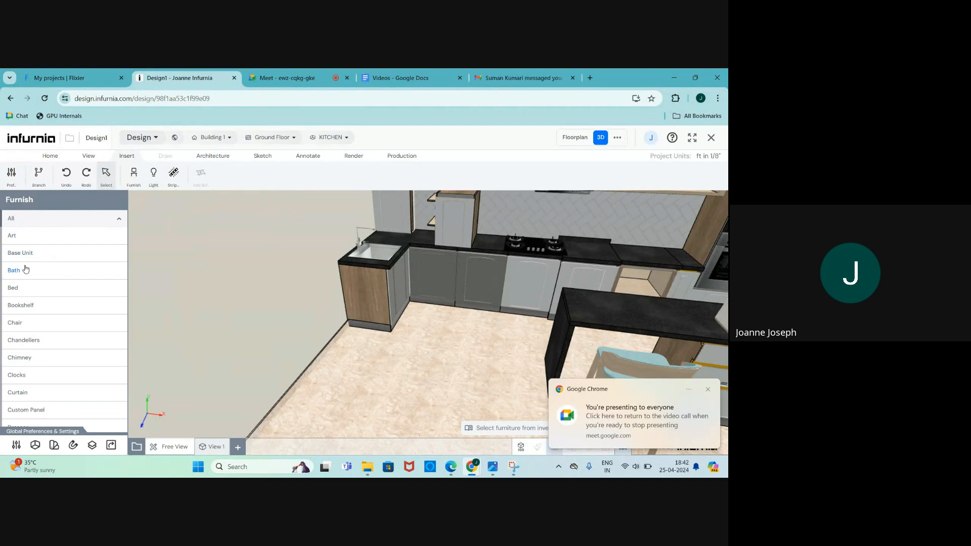
click(20, 256)
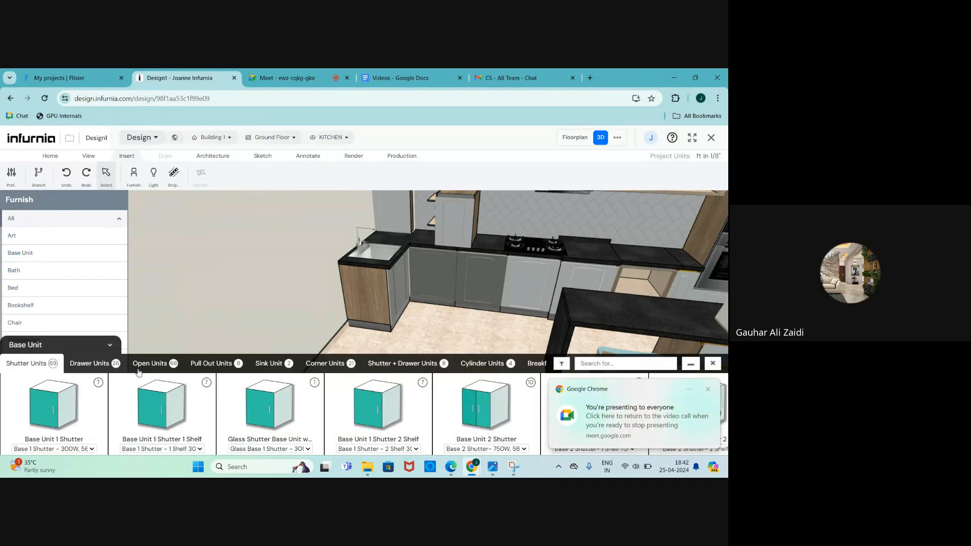
click(328, 364)
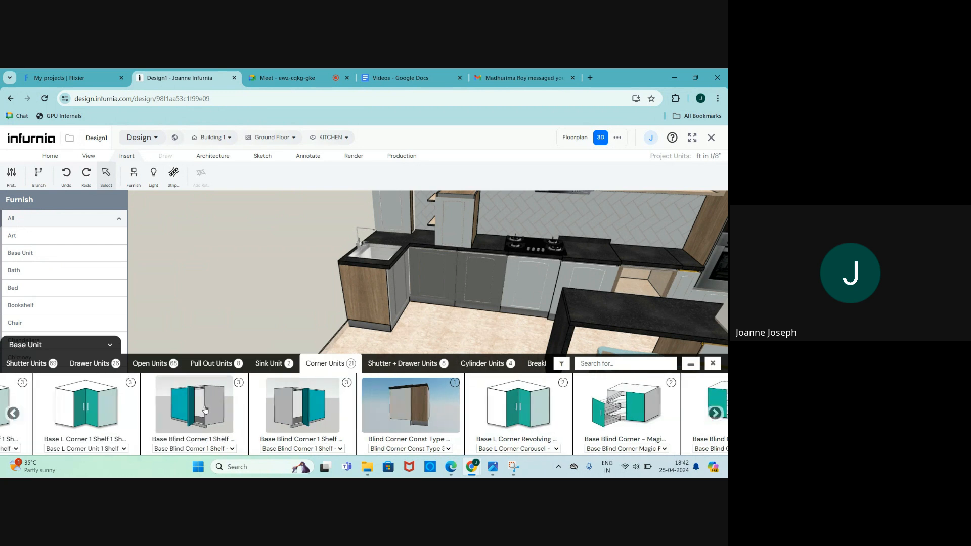
scroll(205, 409, left, 1)
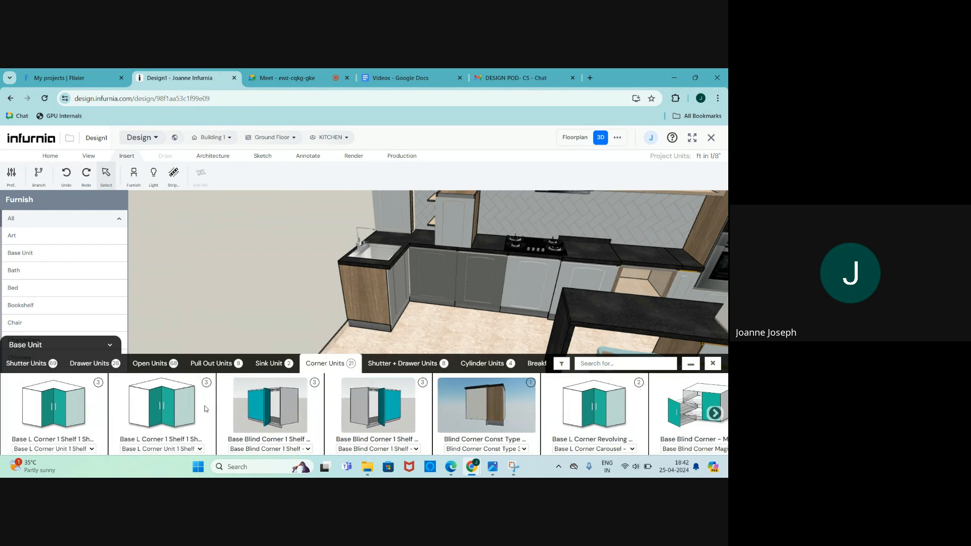
click(268, 411)
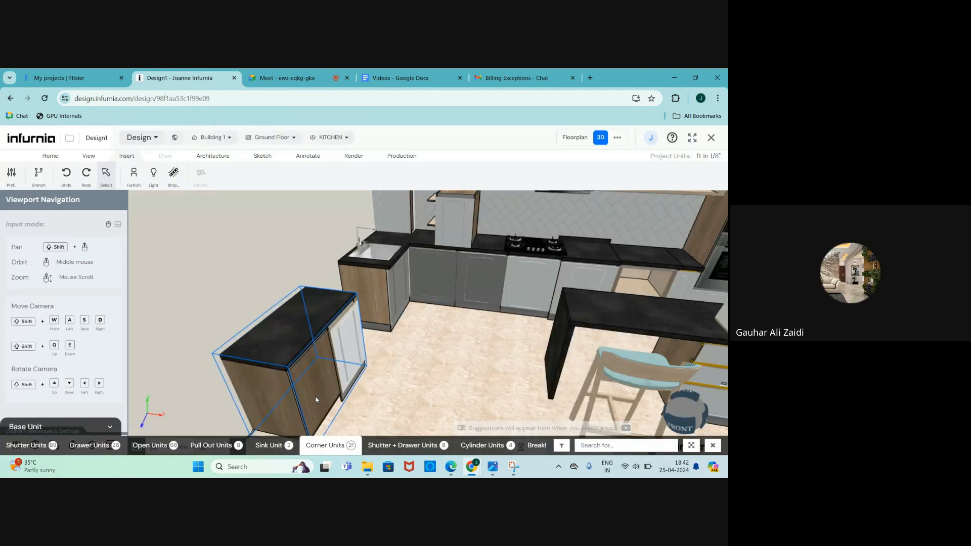
Step: Set the shutter mechanism of the newly placed blind corner unit to Double Swing and check its two shutters
click(316, 400)
scroll(316, 399, down, 2)
middle_drag(316, 400, 286, 399)
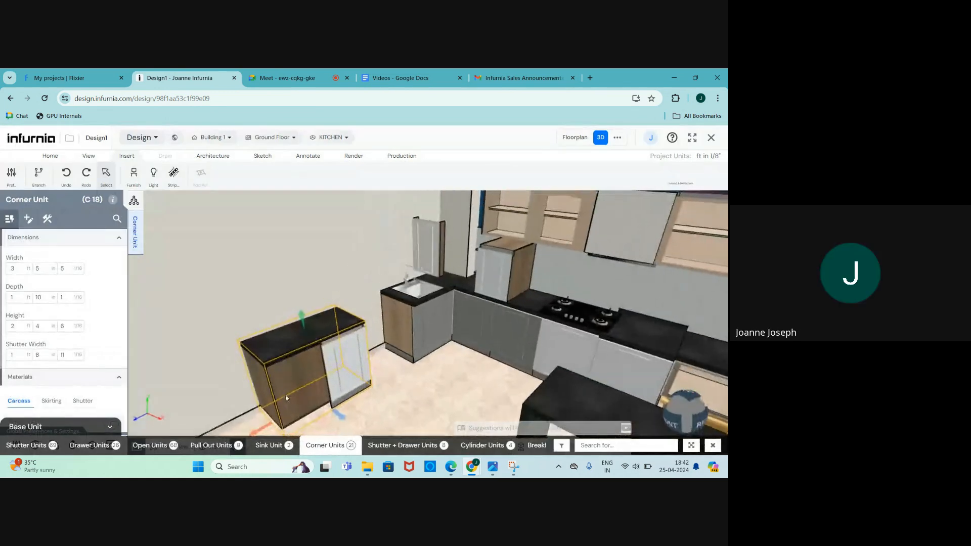
scroll(338, 361, up, 5)
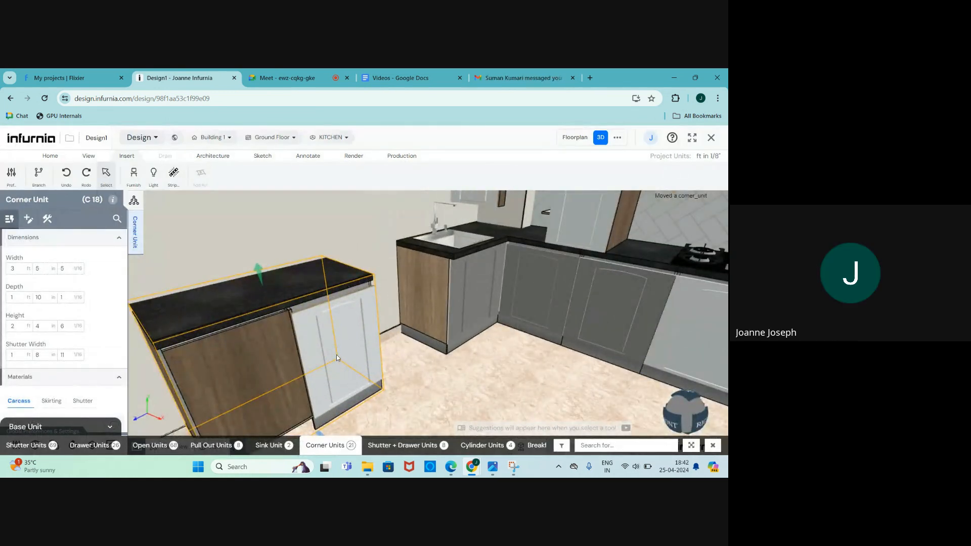
scroll(337, 355, up, 1)
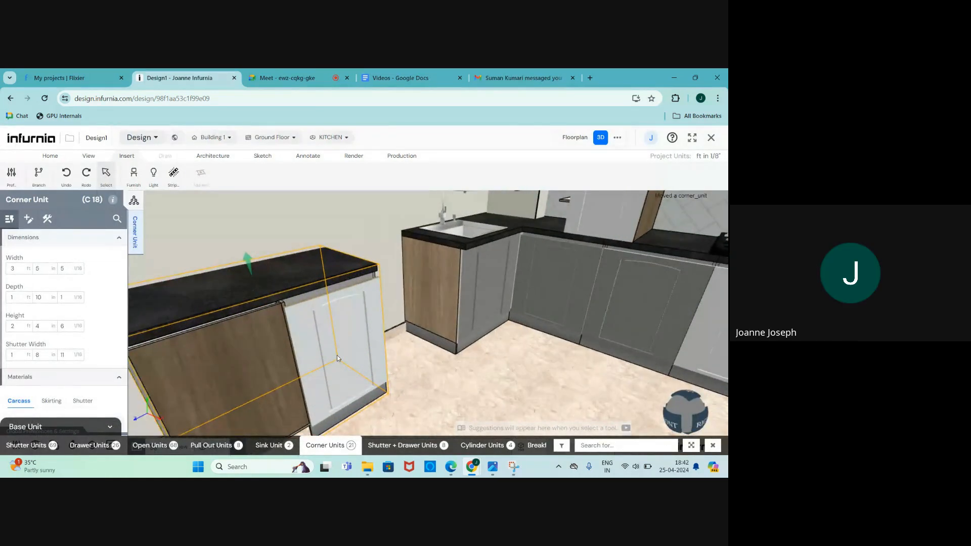
click(341, 330)
scroll(373, 318, down, 2)
scroll(363, 357, up, 3)
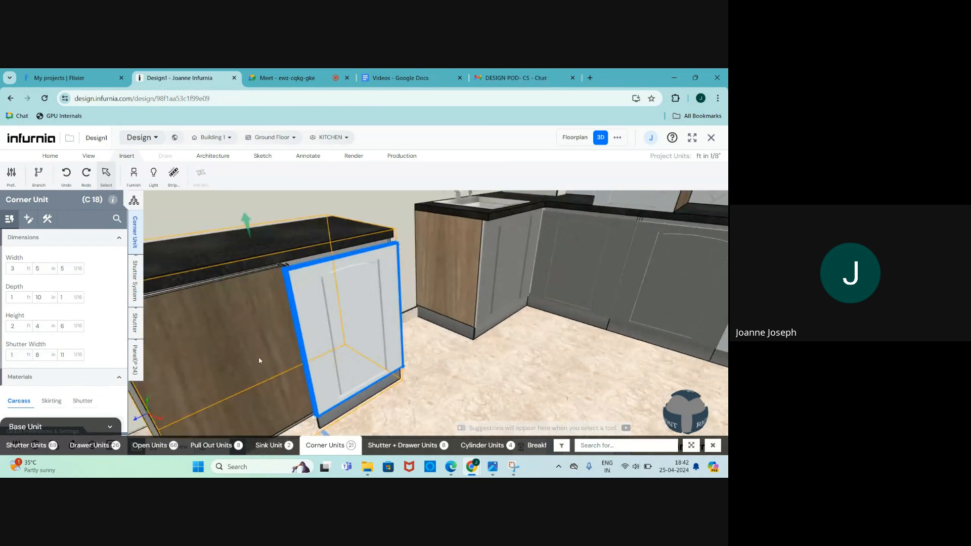
click(129, 284)
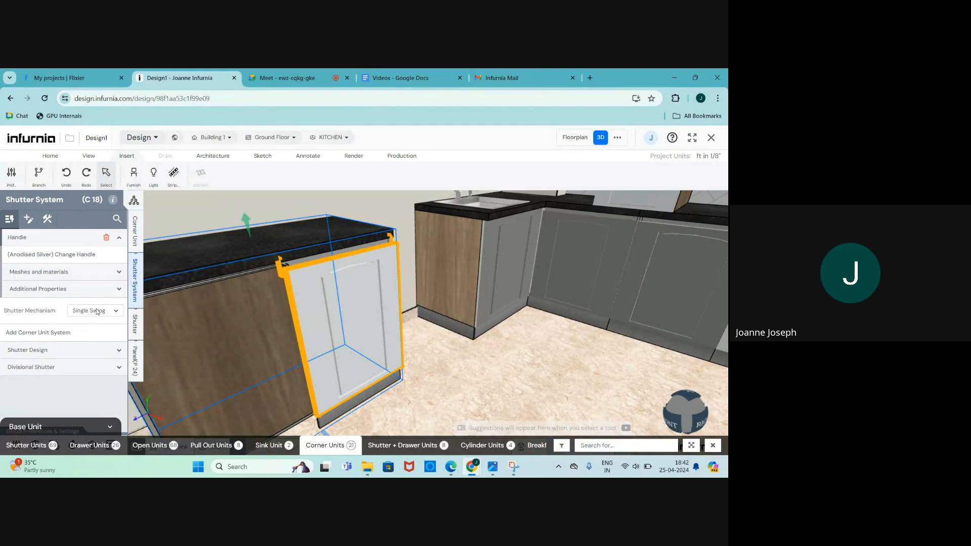
click(93, 312)
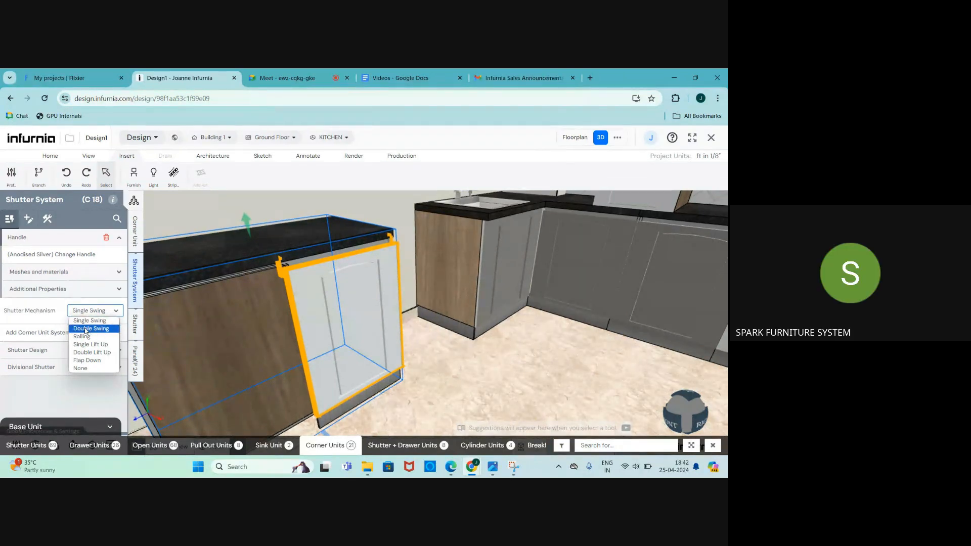
click(85, 329)
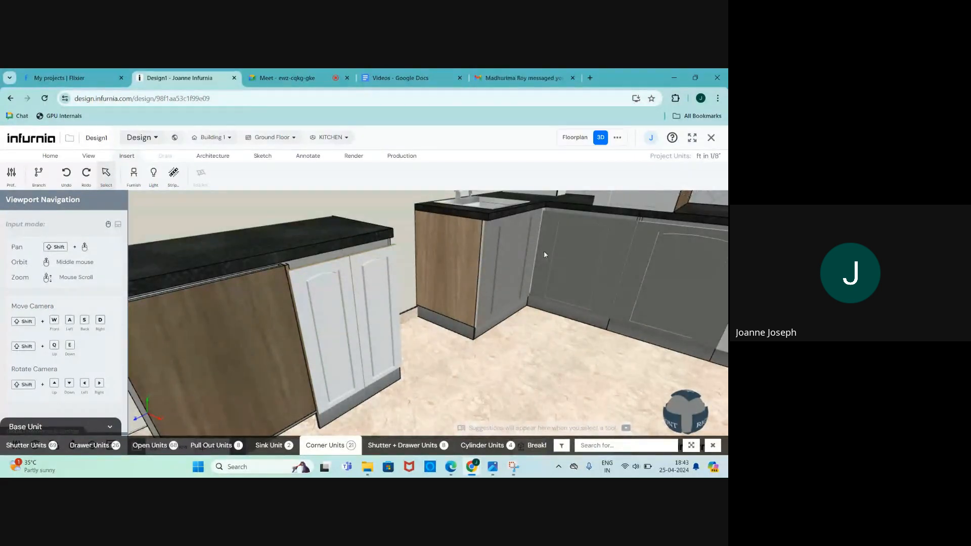
scroll(358, 343, down, 3)
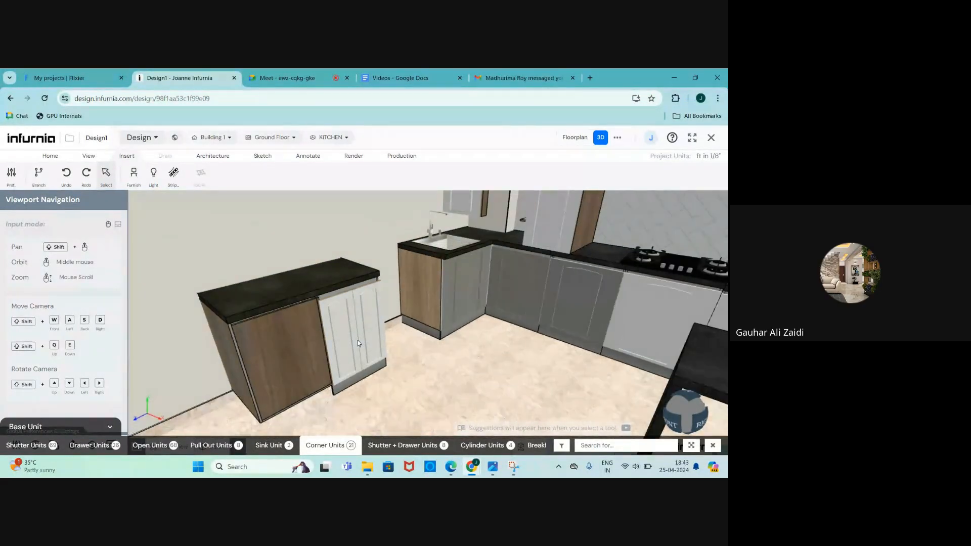
Step: Check the in-call messages in the Google Meet call against the kitchen design and switch back to the call
click(299, 80)
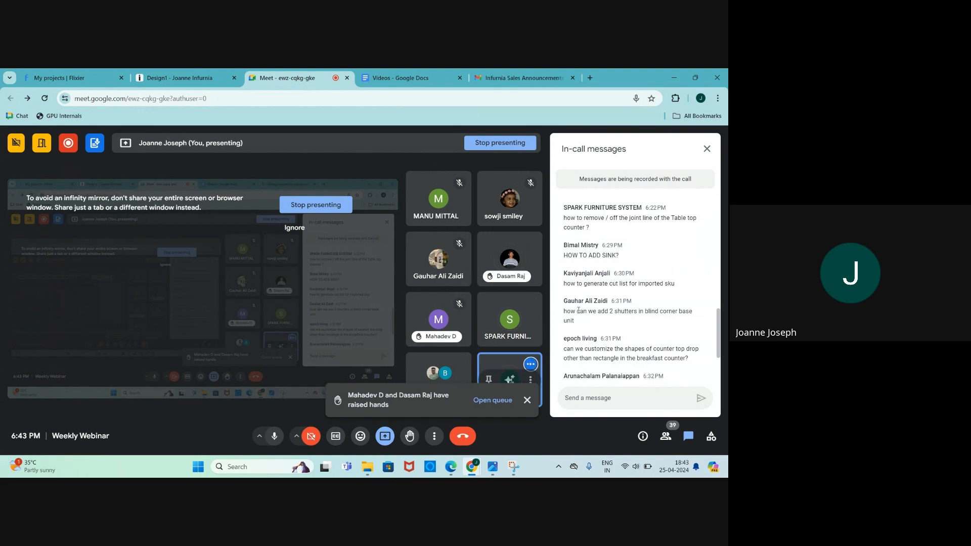
click(204, 75)
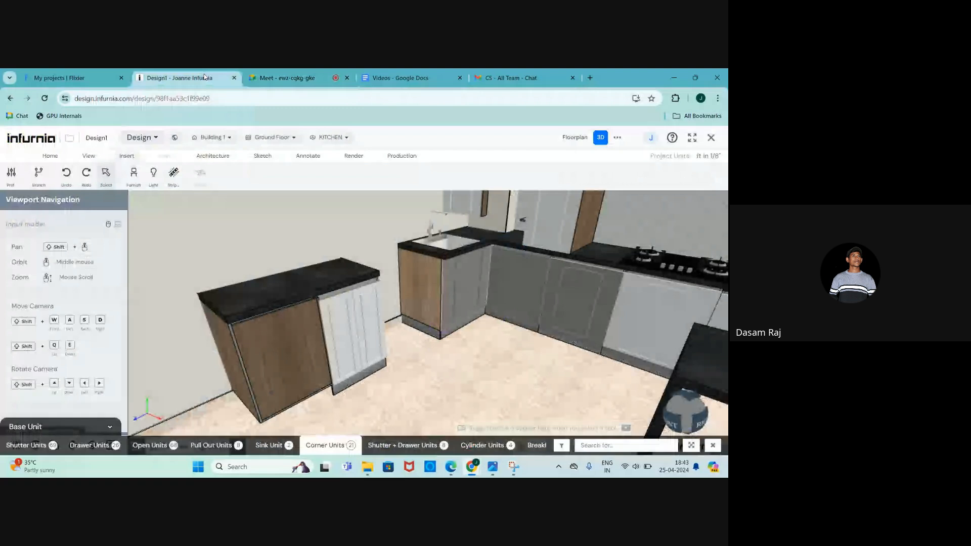
right_click(204, 76)
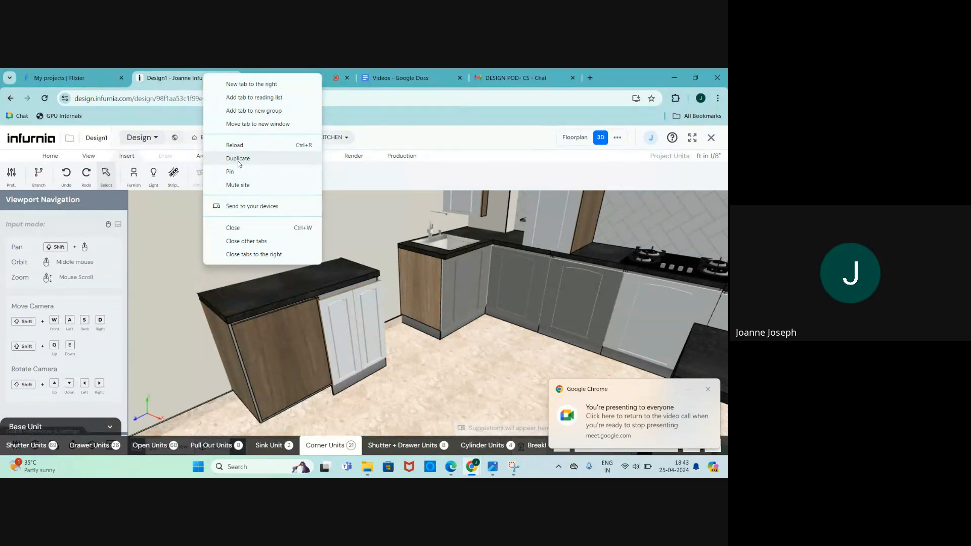
click(284, 69)
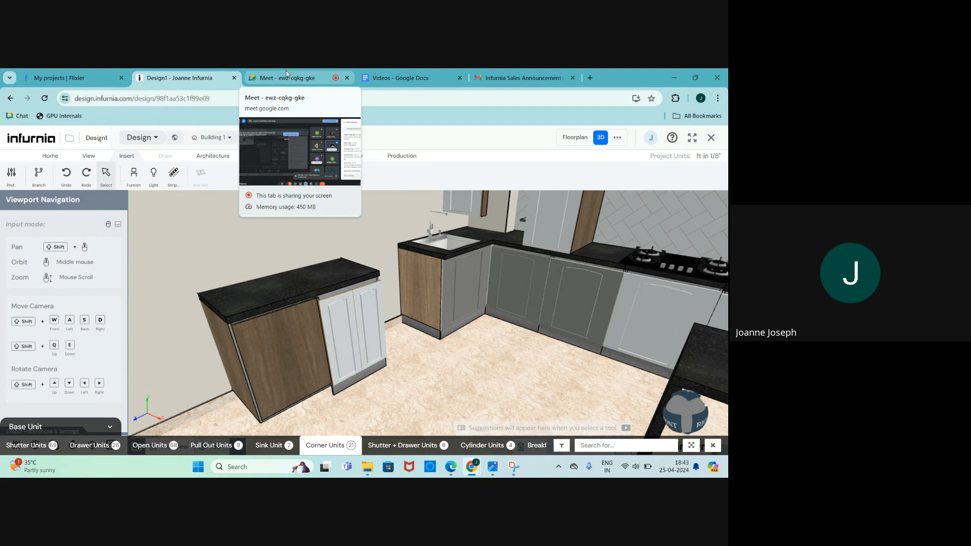
click(286, 76)
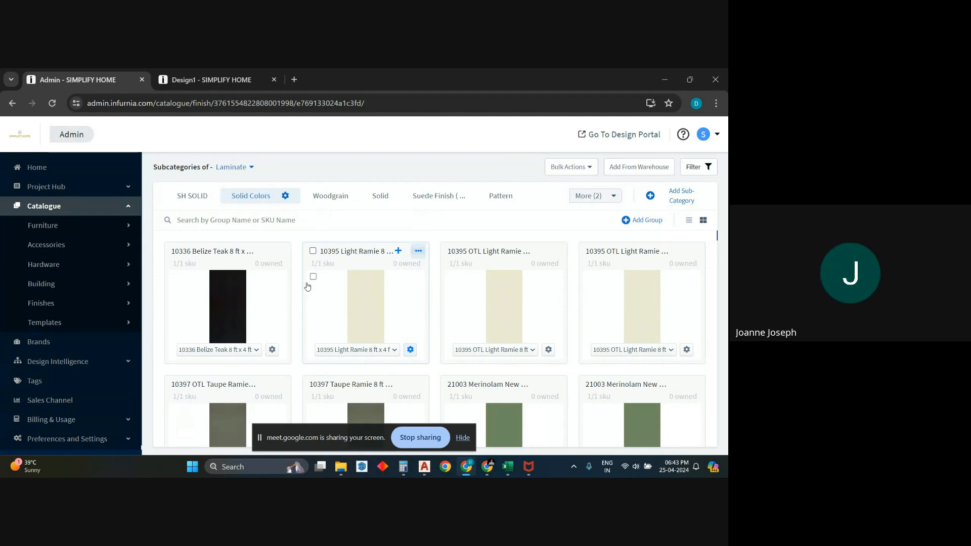
Step: Review the sales channel pricing in the SKU properties of the 10336 Belize Teak laminate under Solid Colors, and close them
scroll(308, 303, down, 1)
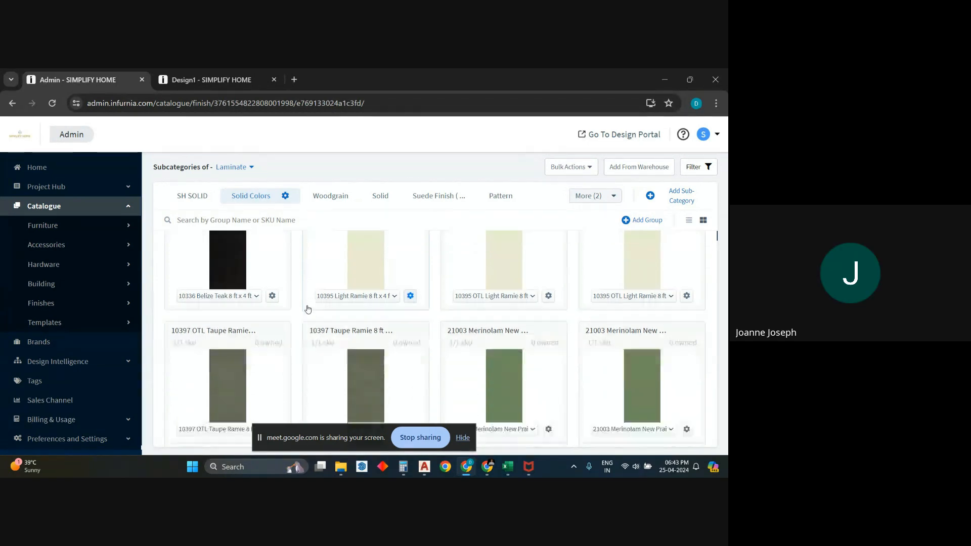
scroll(299, 314, up, 1)
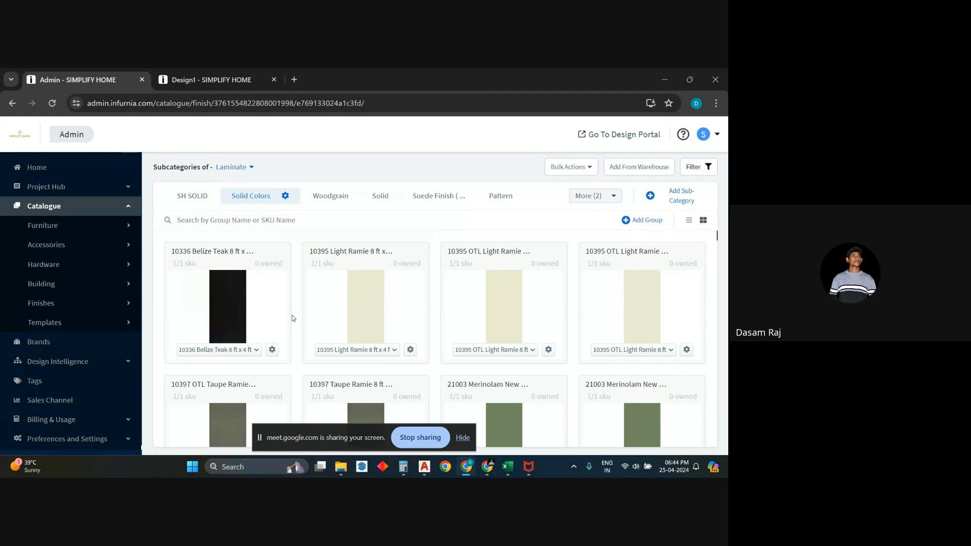
mouse_move(307, 317)
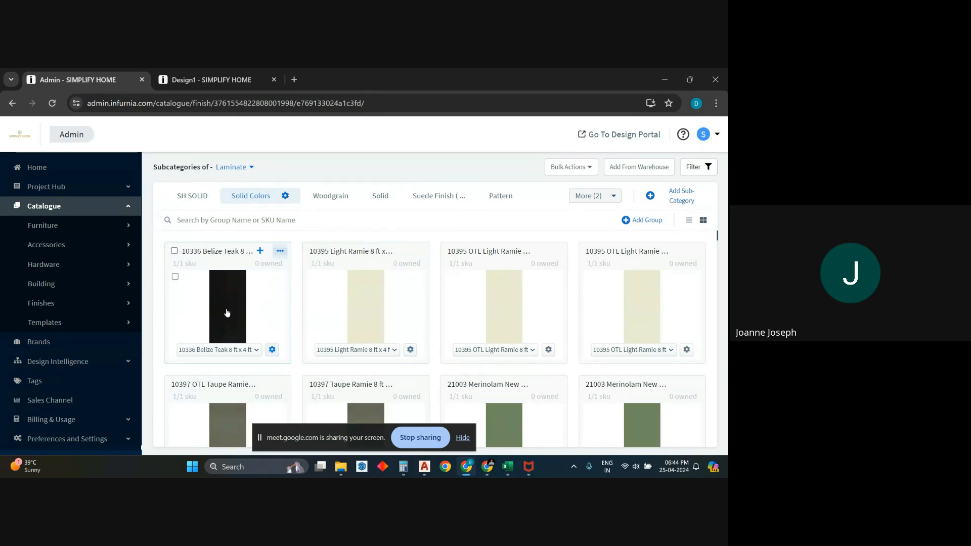
click(272, 350)
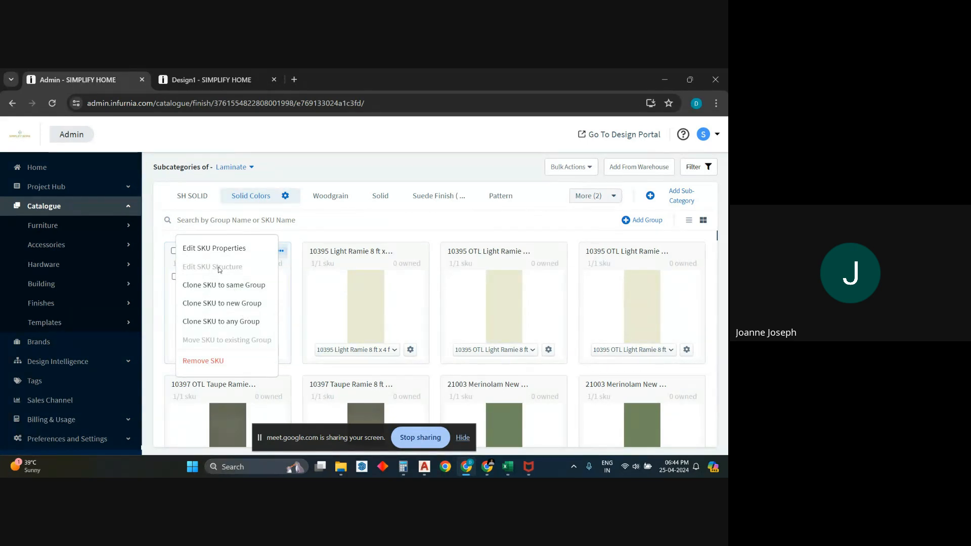
click(230, 250)
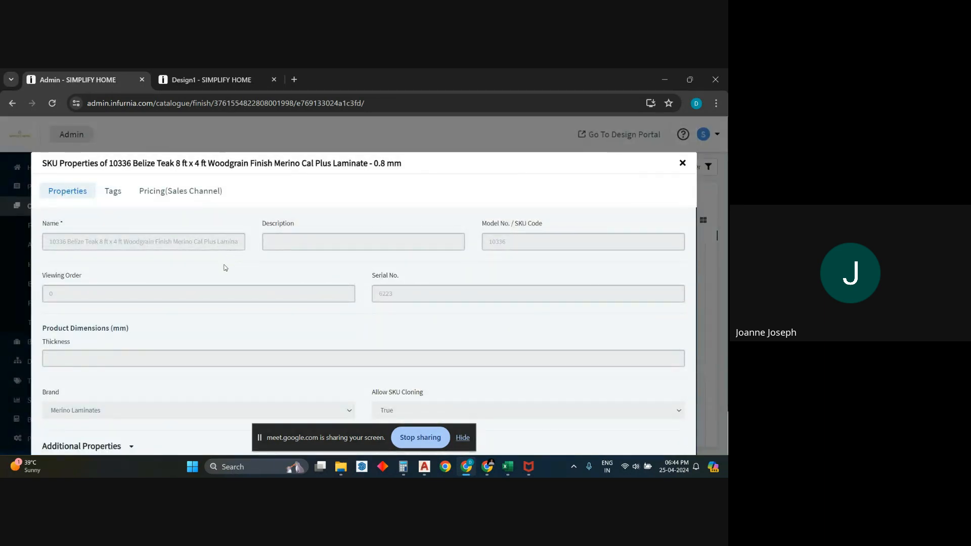
click(186, 197)
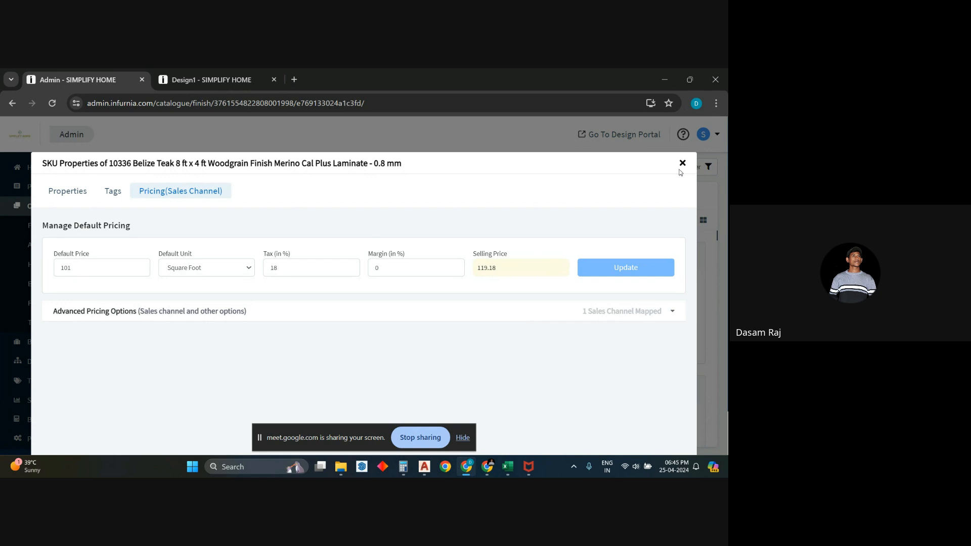
click(683, 163)
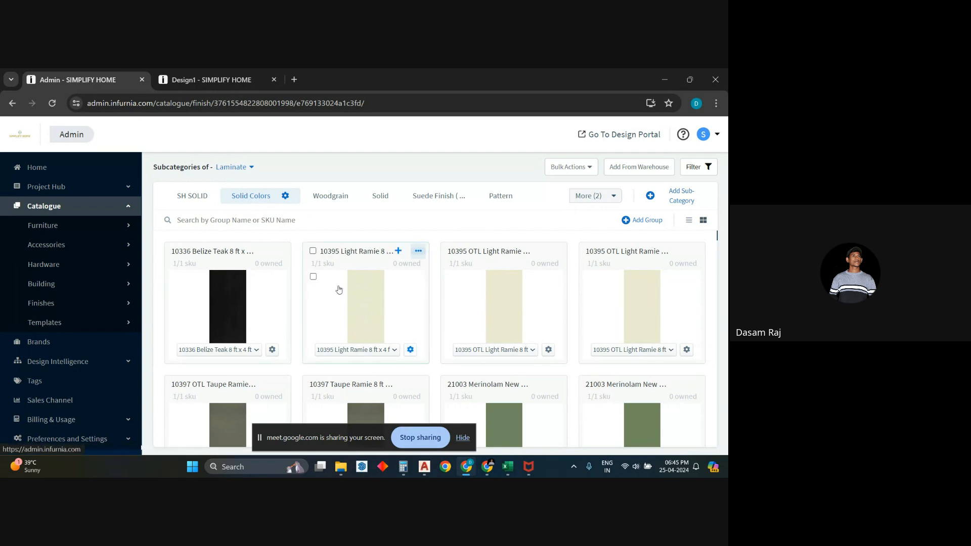
Step: Compare the laminates in the SH SOLID subcategory with those in Solid Colors, browsing through the Solid Colors list
click(198, 197)
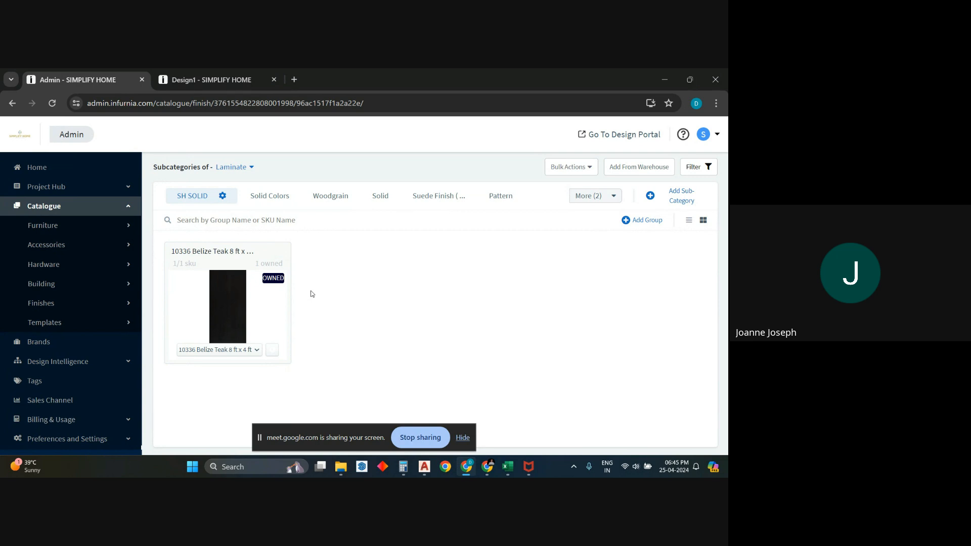
click(271, 198)
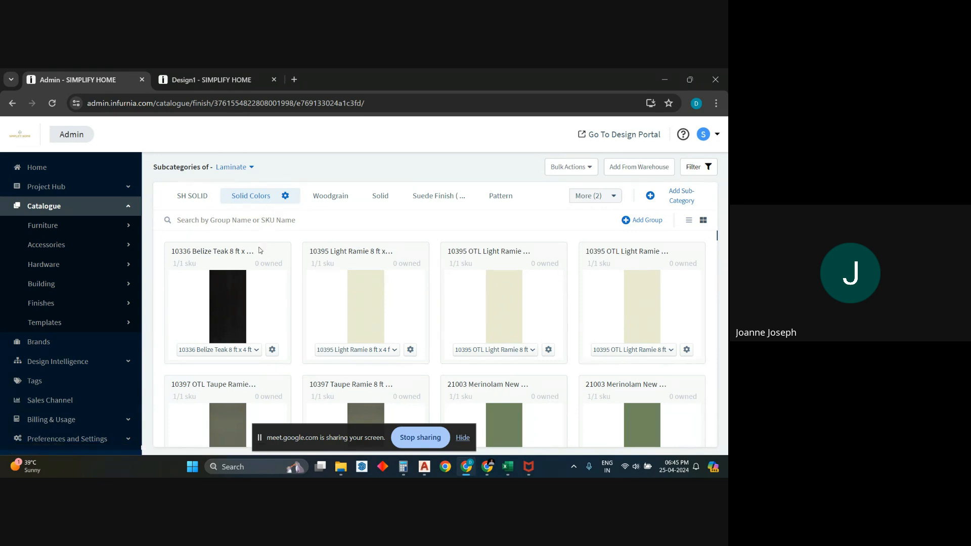
scroll(286, 312, down, 3)
scroll(286, 312, up, 3)
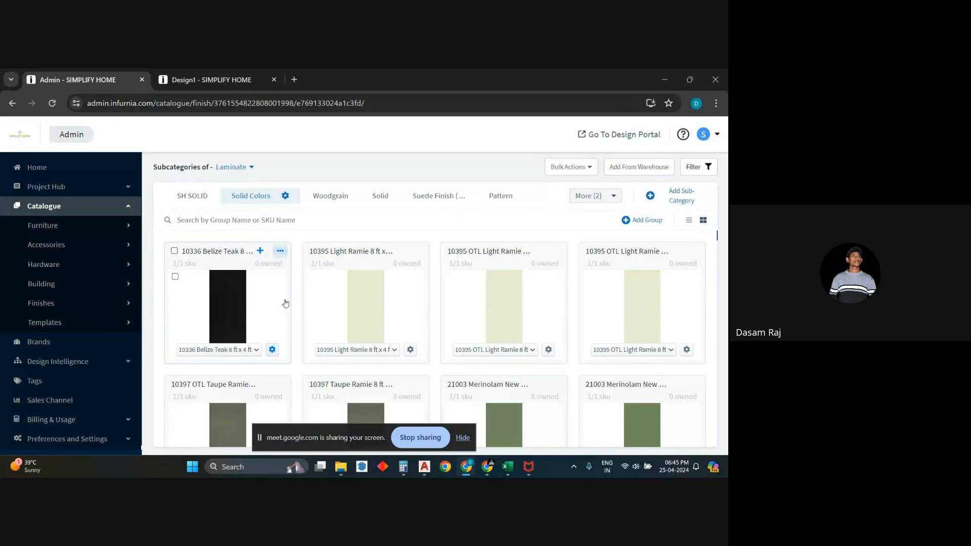
scroll(338, 333, down, 7)
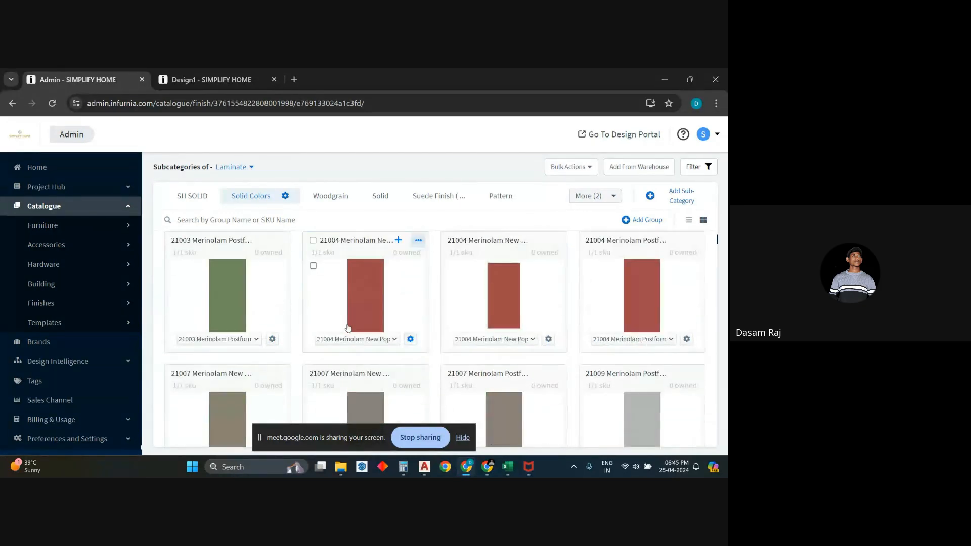
scroll(338, 335, down, 10)
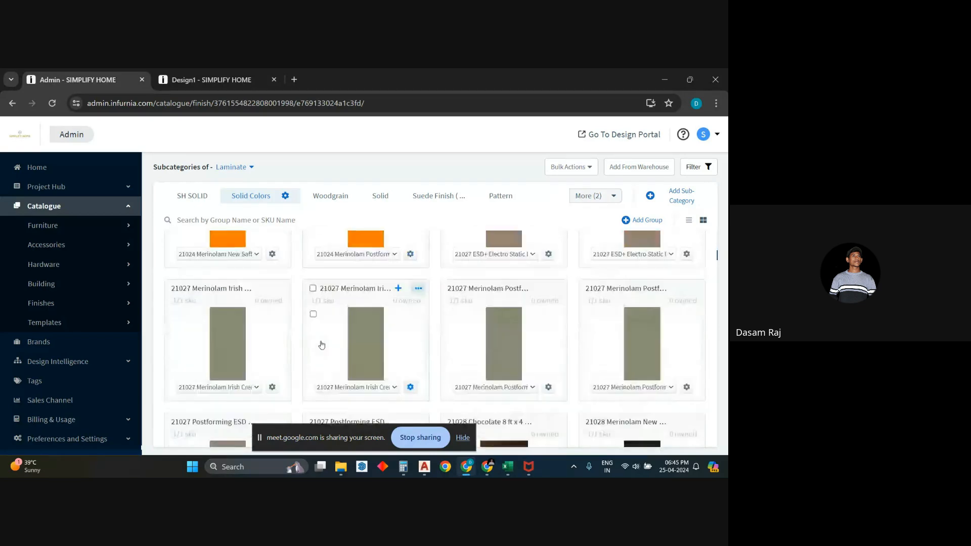
scroll(320, 345, up, 15)
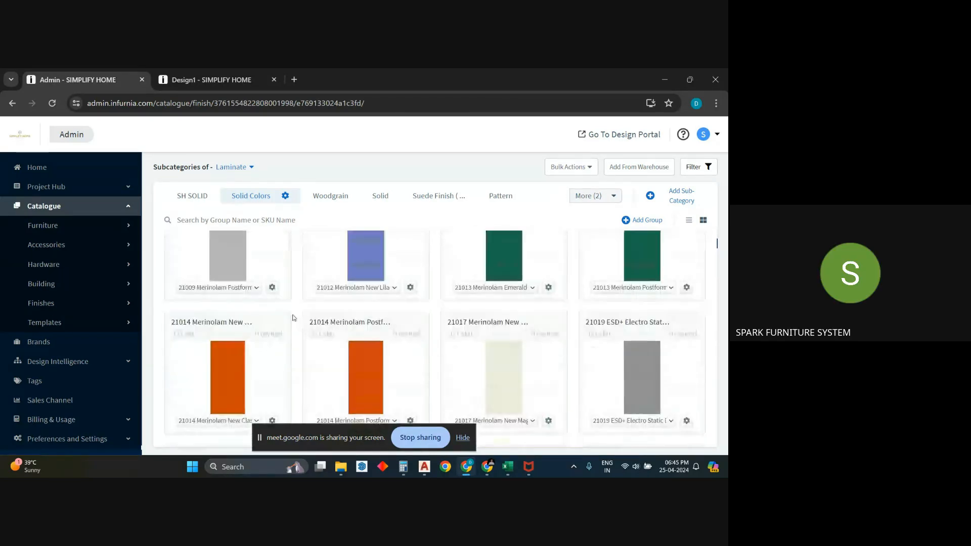
scroll(268, 271, up, 2)
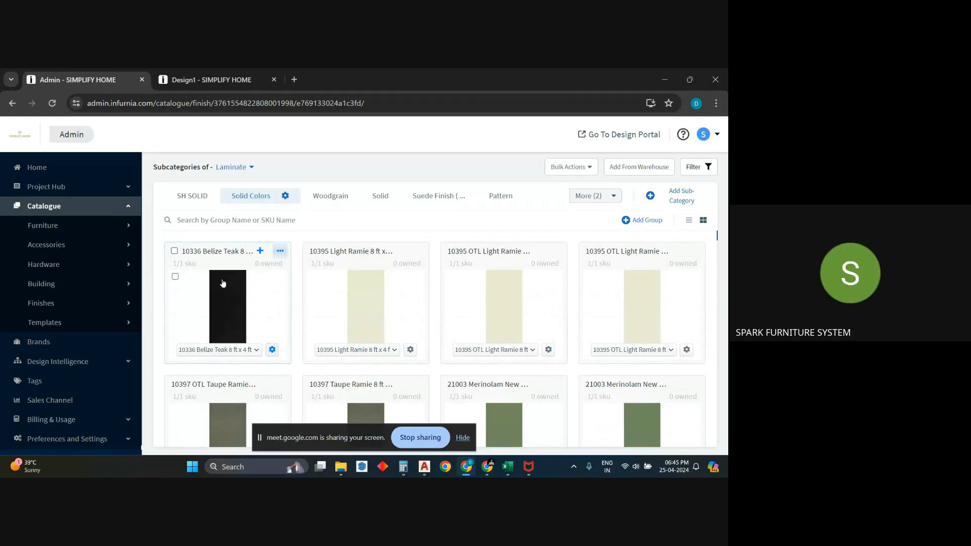
click(190, 205)
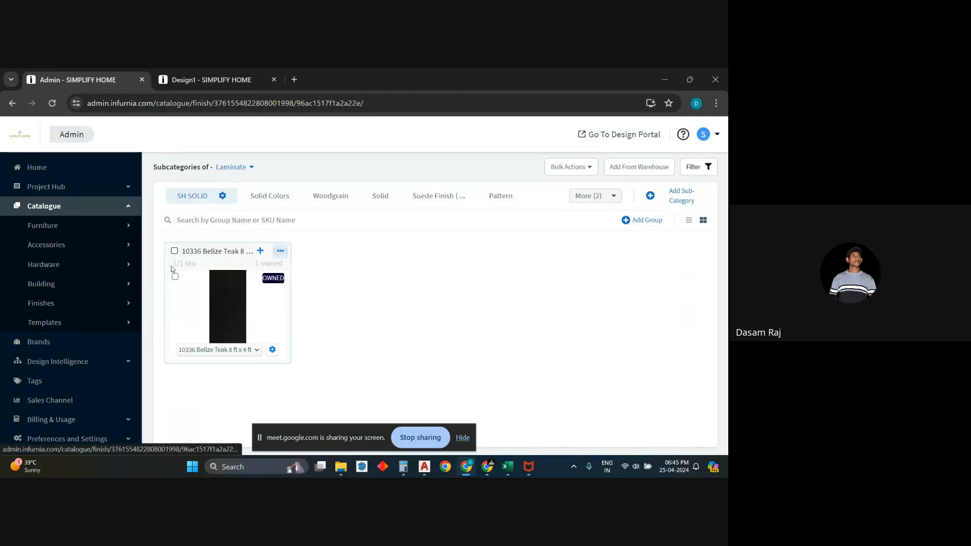
click(273, 196)
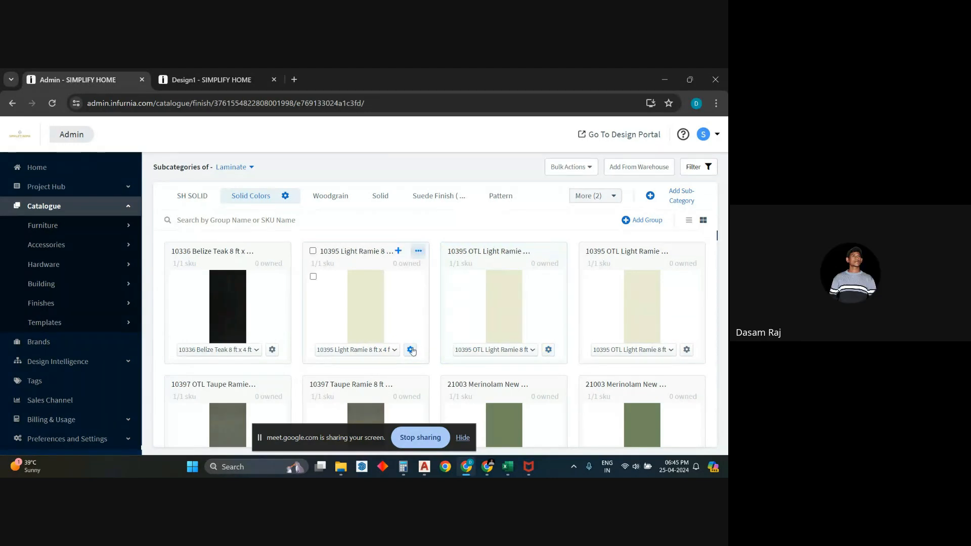
Step: Clone the 10395 Light Ramie laminate to a new group in the SH SOLID subcategory, removing "Copy of" from the SKU and group names
click(418, 251)
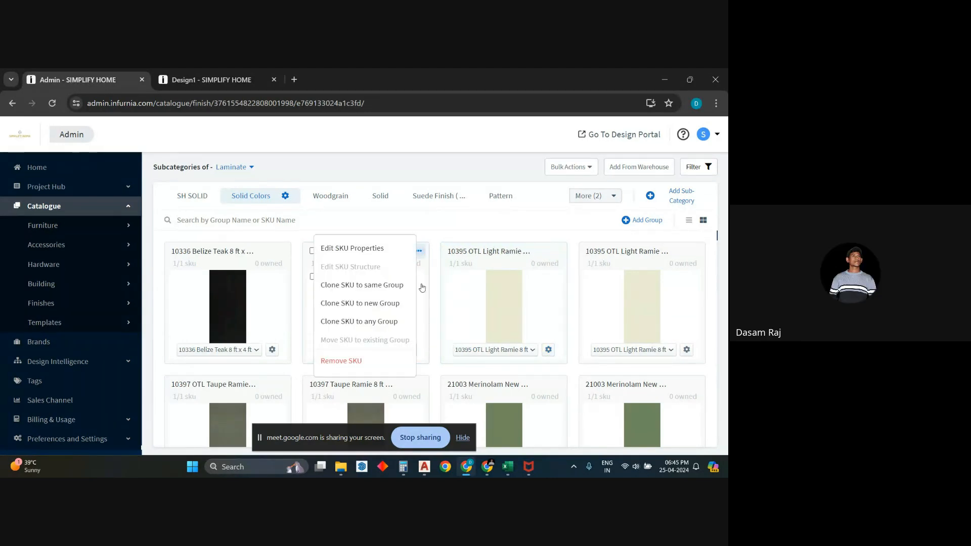
click(368, 306)
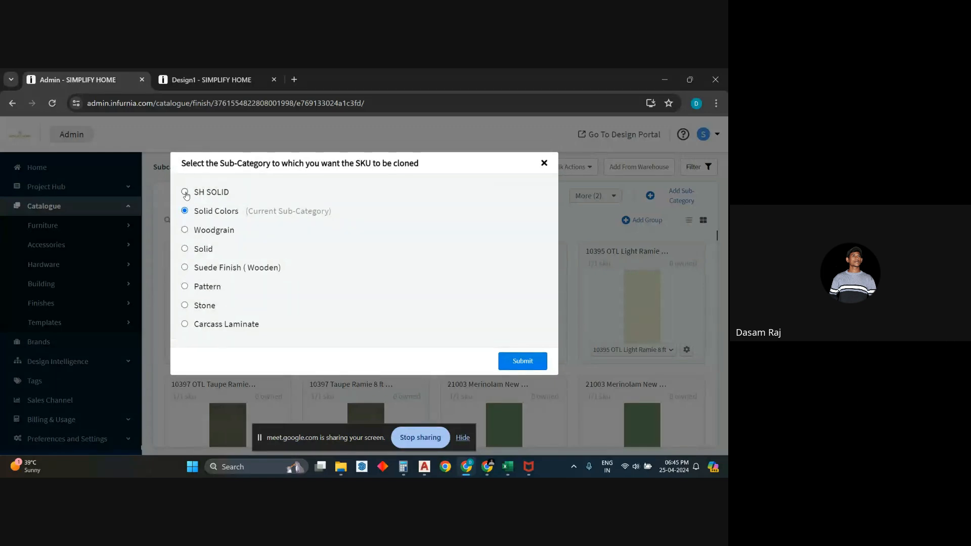
click(514, 363)
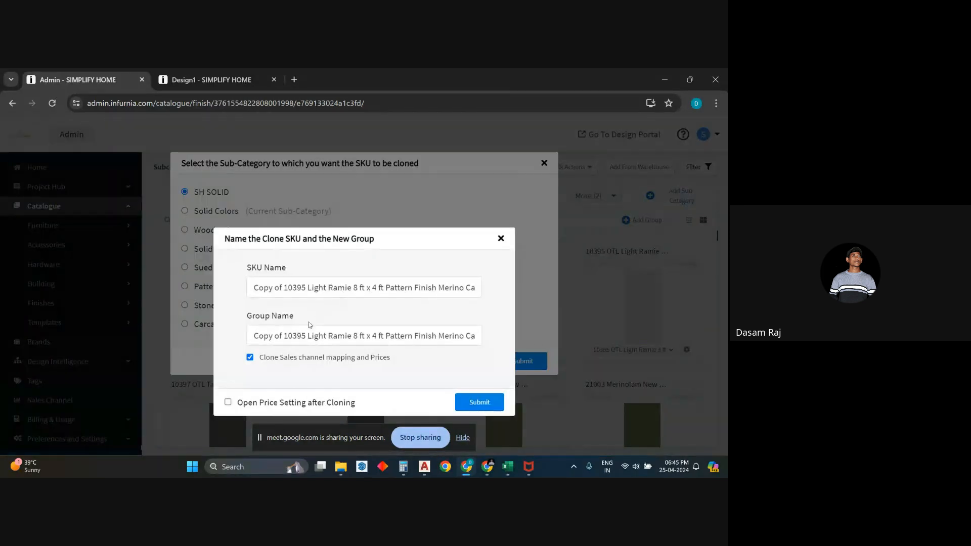
drag(286, 292, 236, 295)
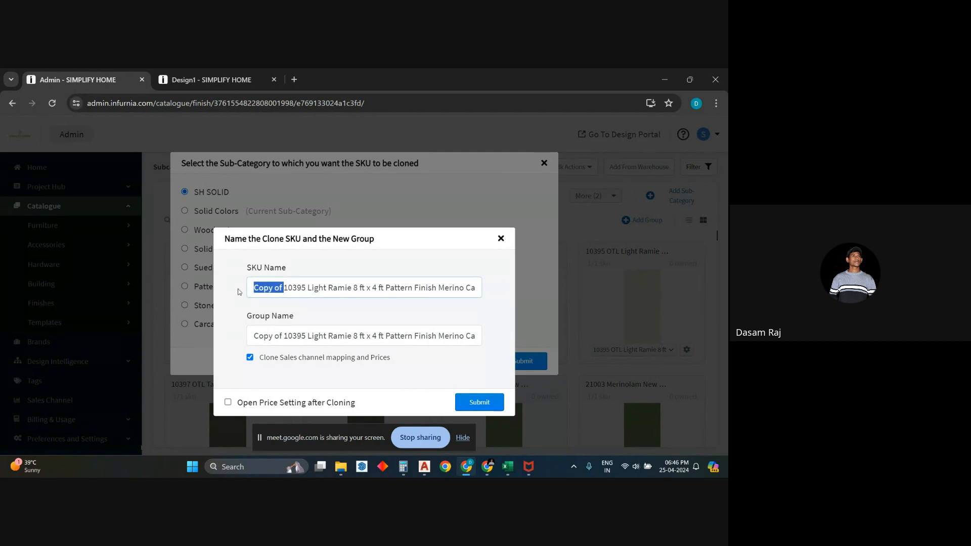
key(BackSpace)
drag(284, 337, 245, 340)
key(BackSpace)
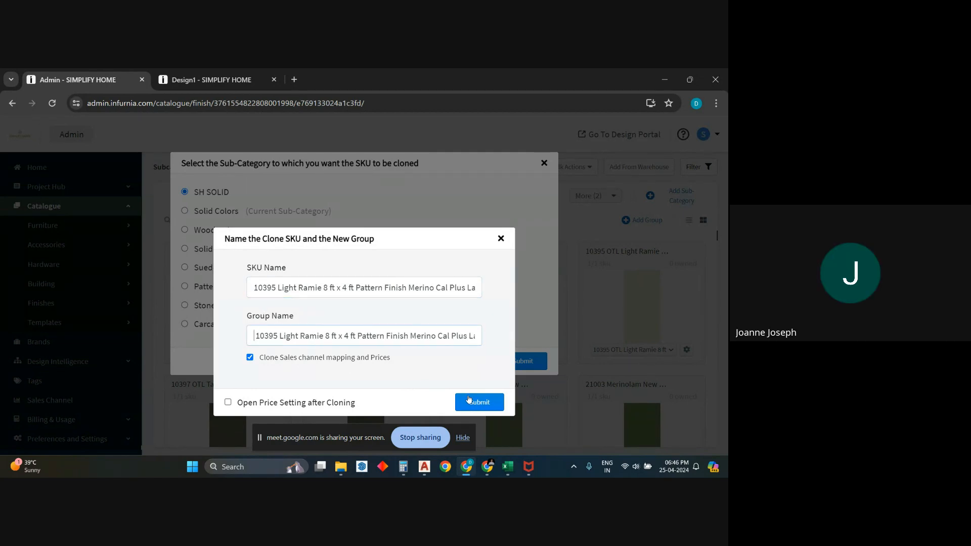
click(474, 403)
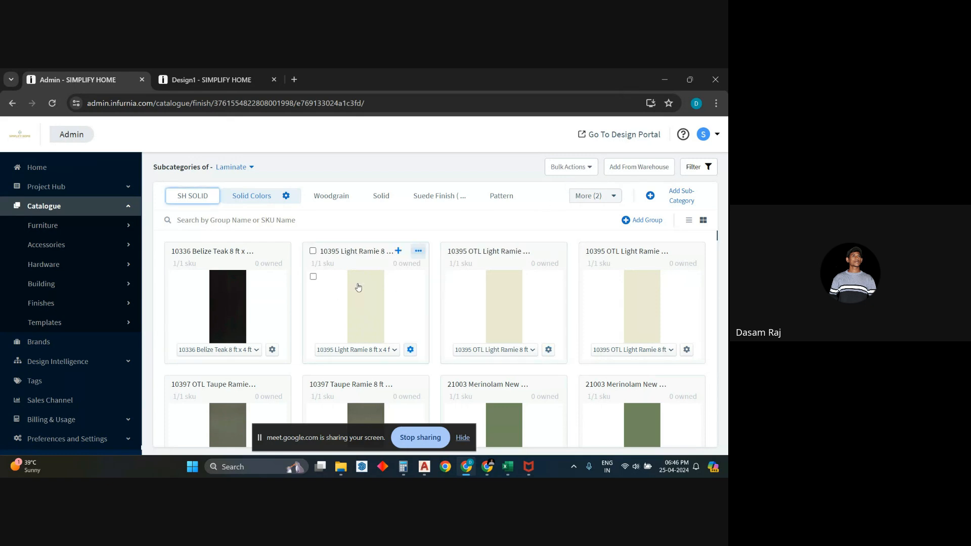
Step: Select all SKUs in the Solid Colors subcategory, preview them for Bulk Edit, and close the preview
click(175, 251)
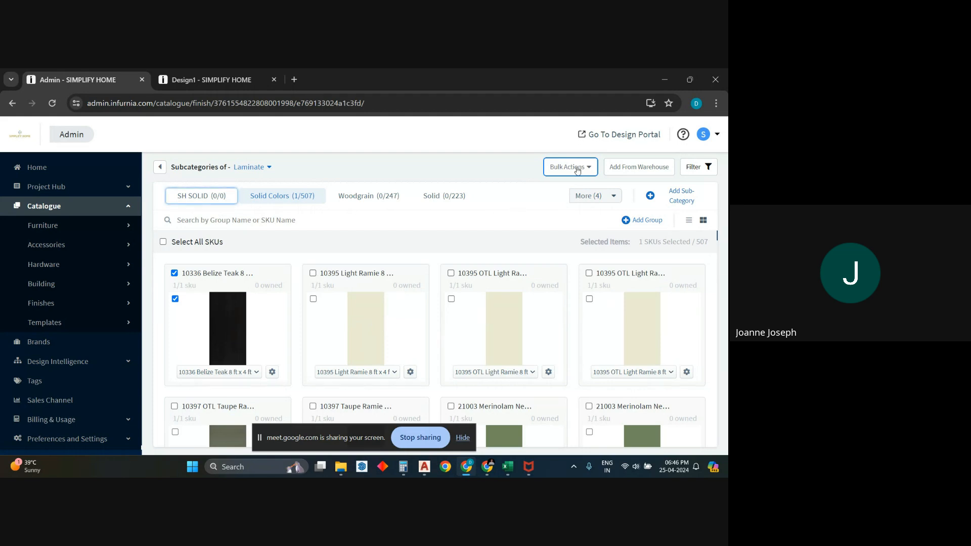
click(163, 243)
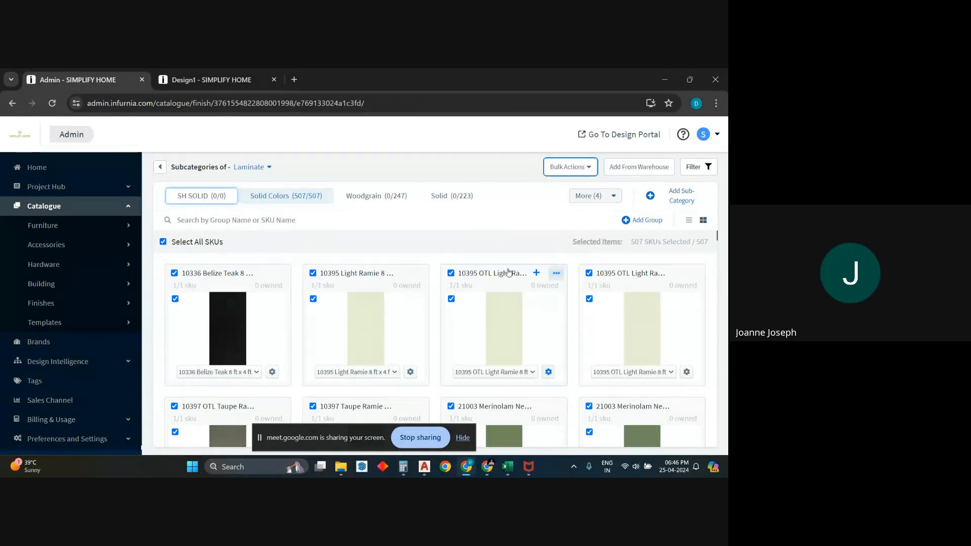
click(574, 168)
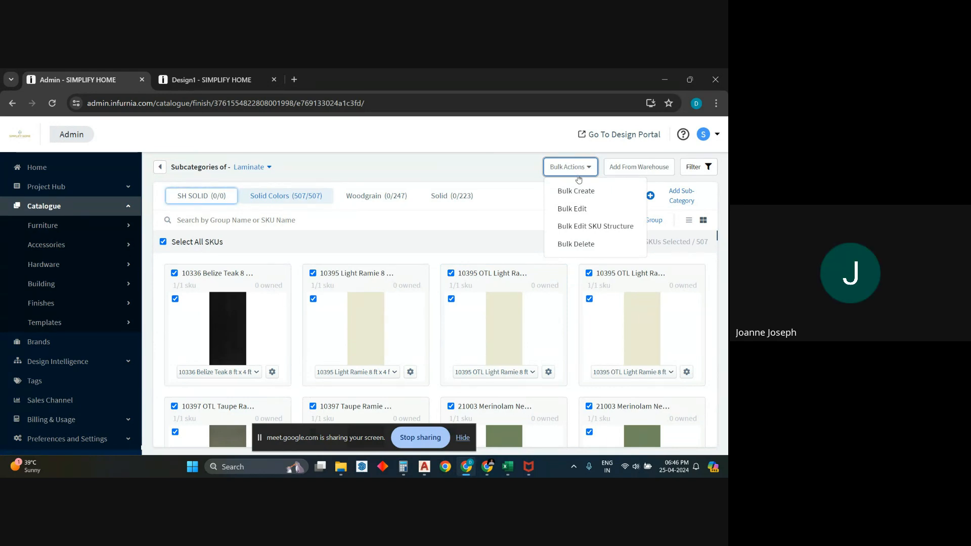
click(582, 216)
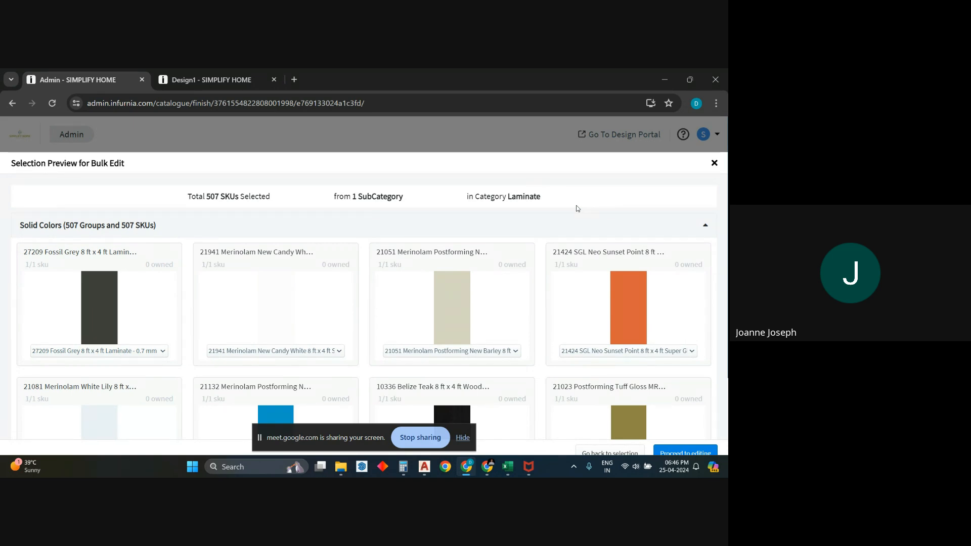
click(715, 163)
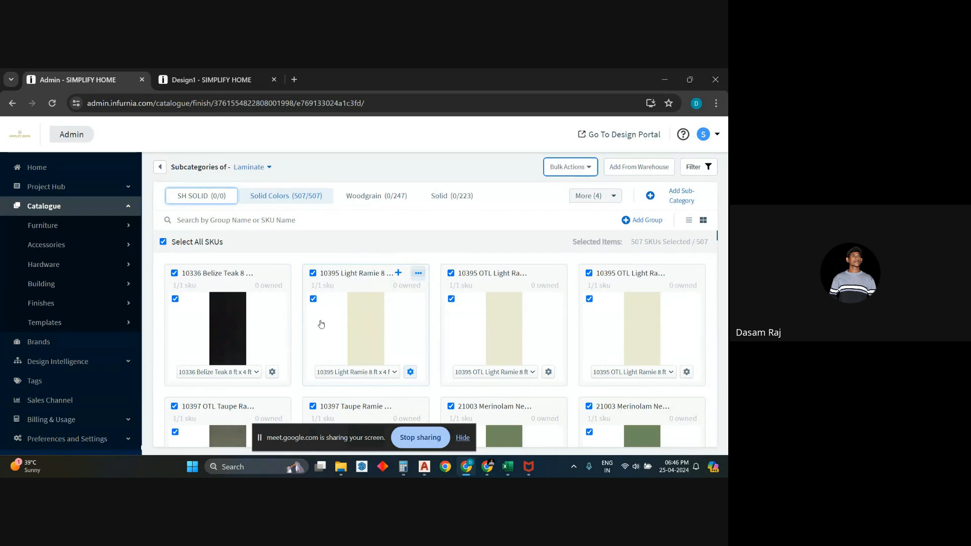
Step: Look through the selected laminates in the Solid Colors list
scroll(322, 322, down, 2)
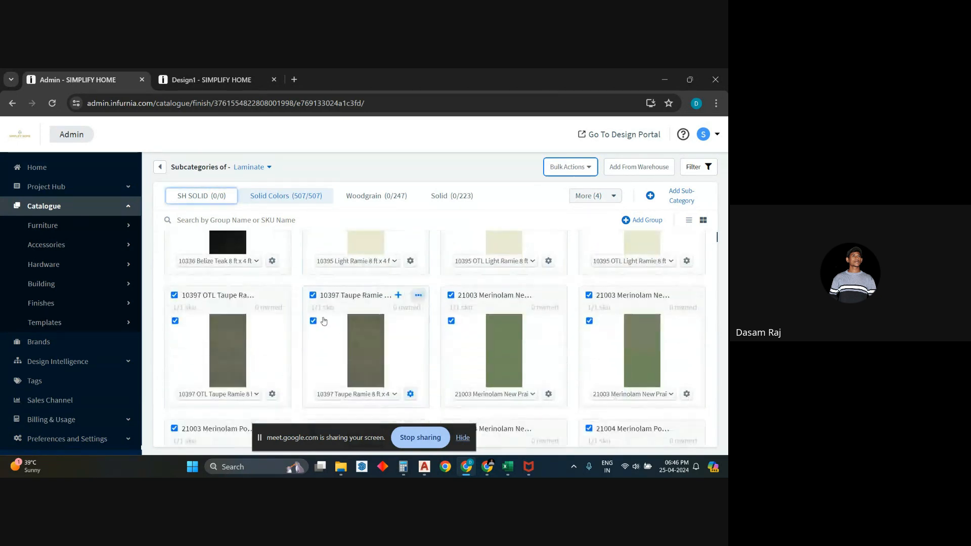
scroll(324, 321, down, 20)
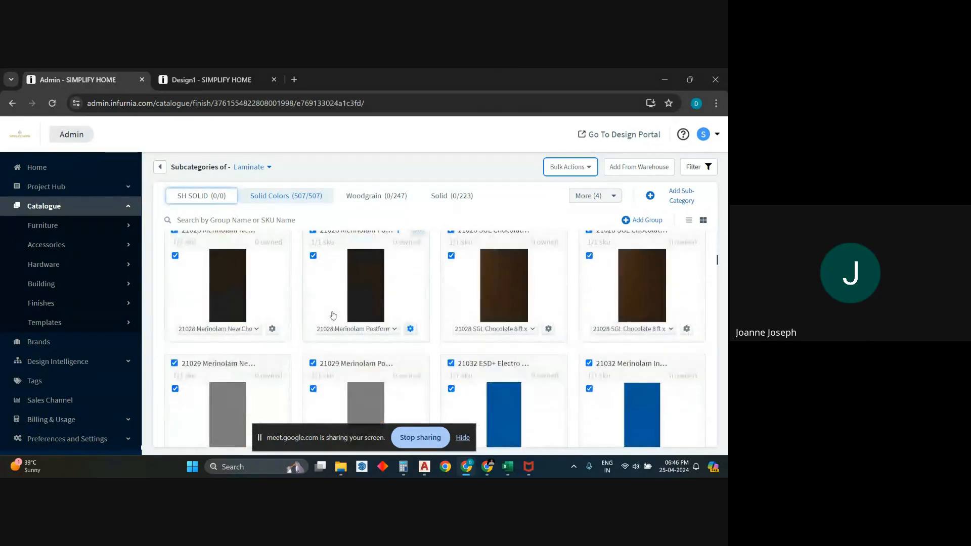
scroll(333, 316, down, 20)
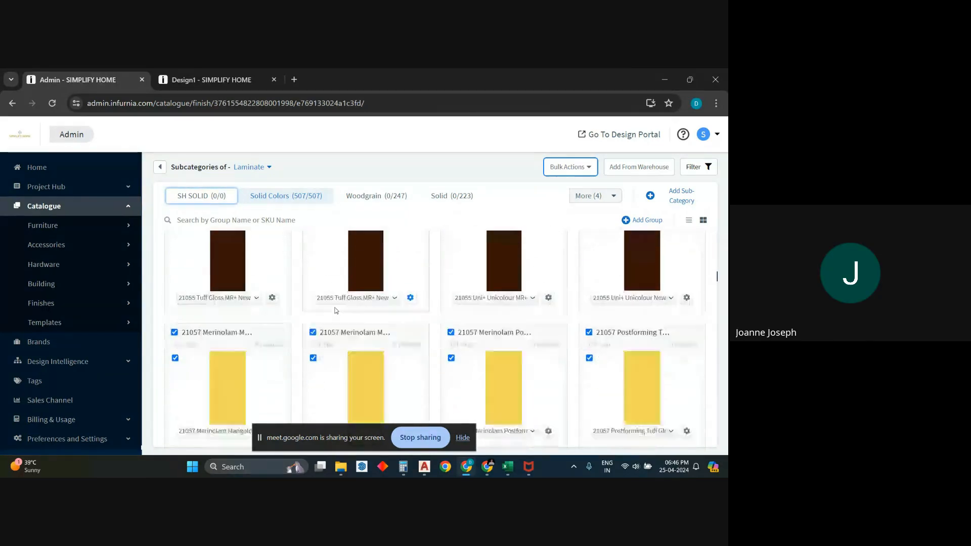
scroll(336, 310, down, 20)
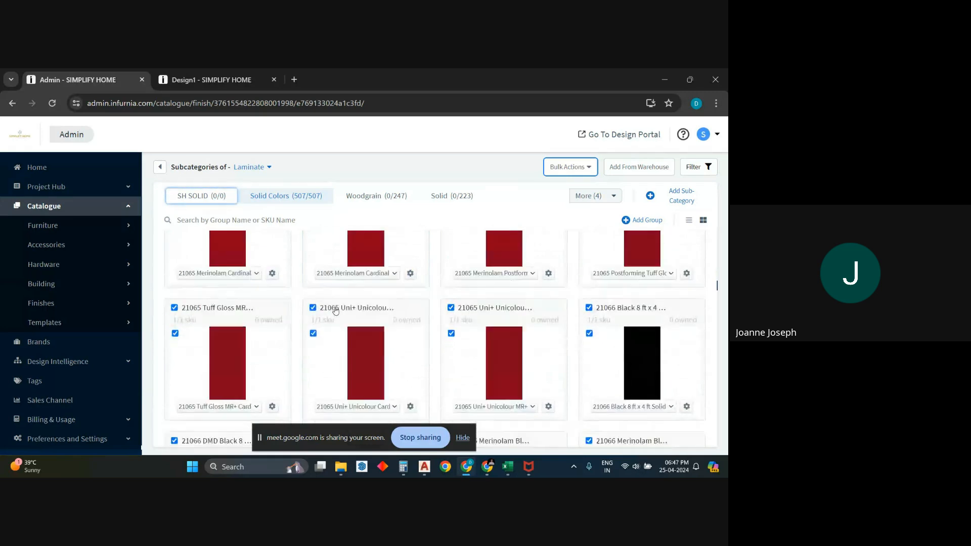
scroll(336, 311, up, 20)
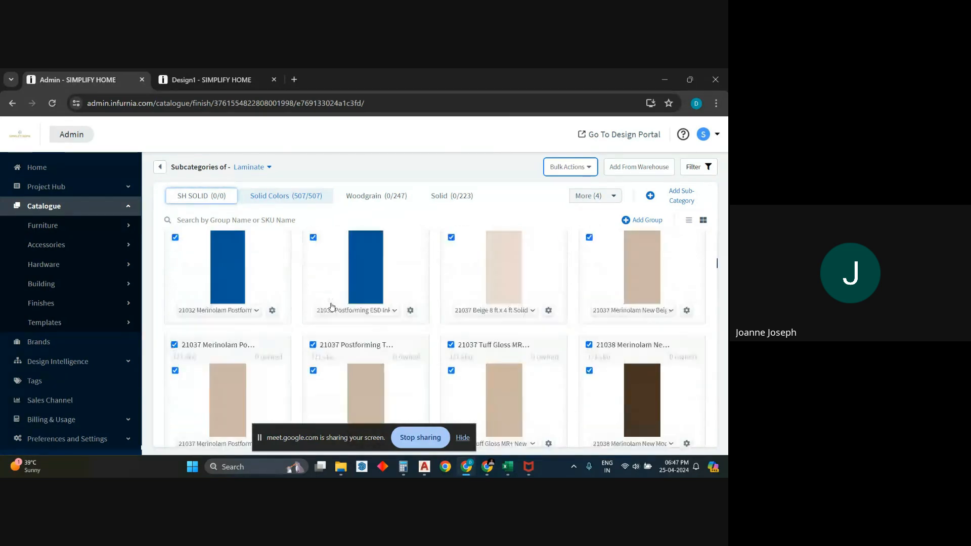
scroll(332, 307, up, 20)
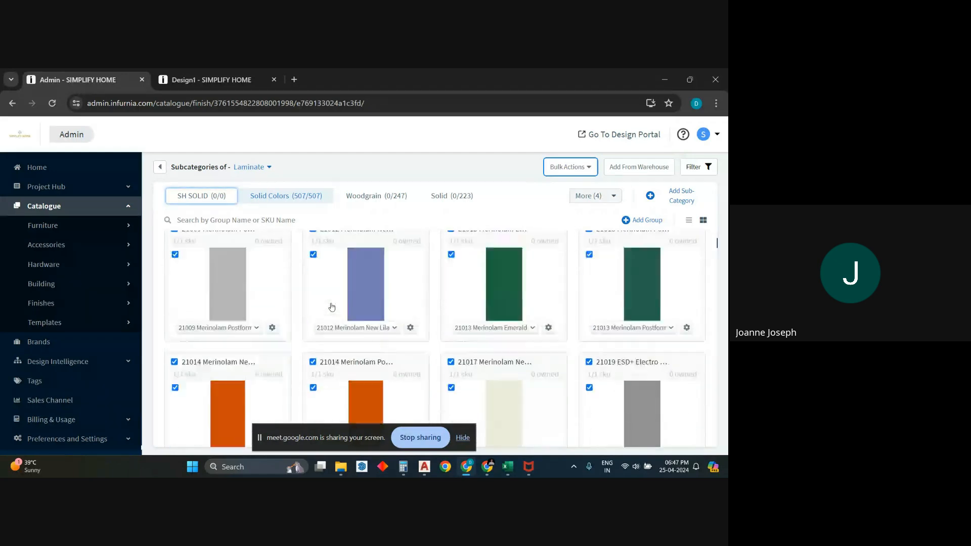
scroll(331, 308, up, 10)
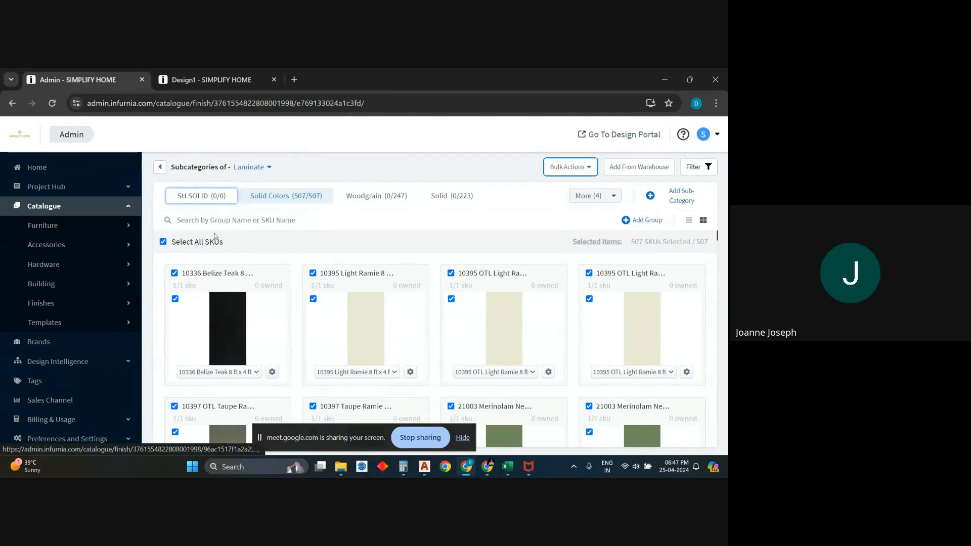
click(202, 201)
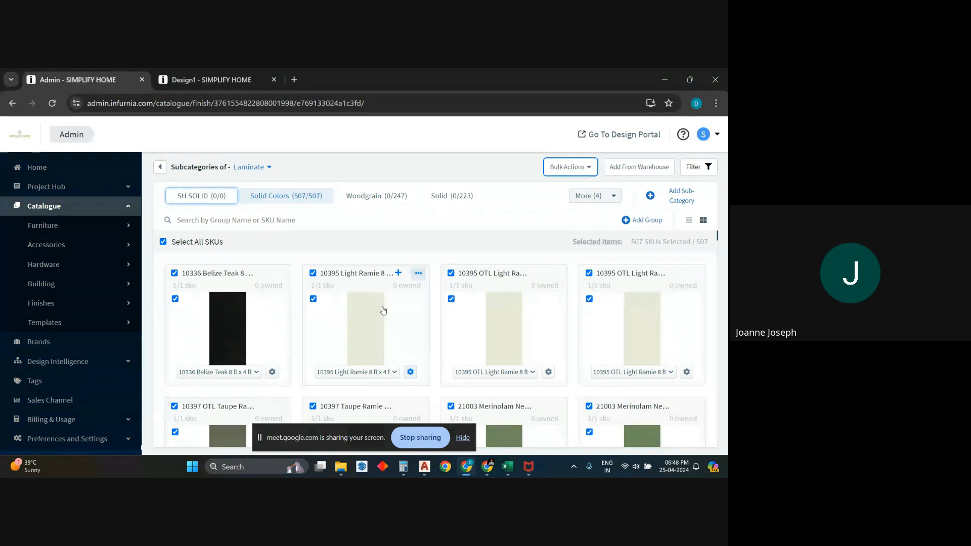
scroll(388, 309, down, 3)
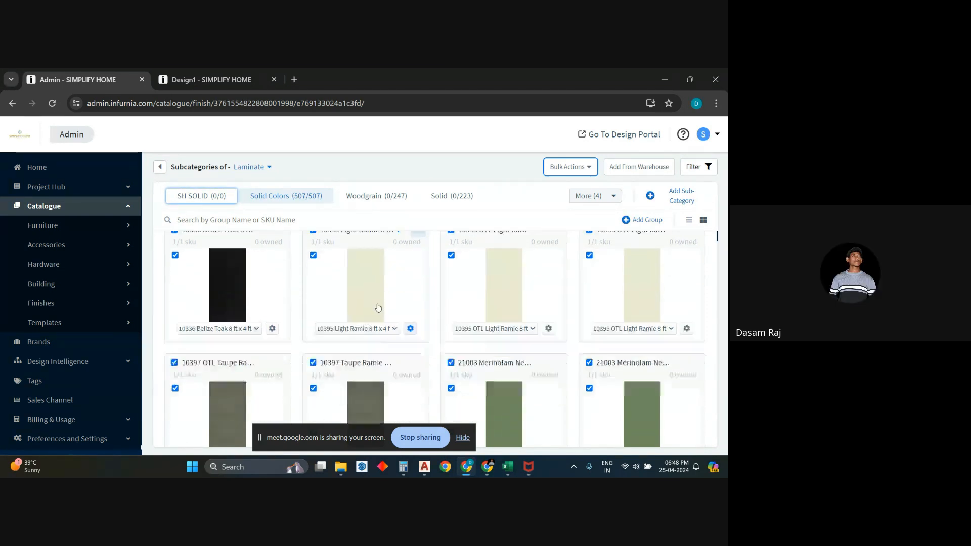
scroll(390, 316, up, 3)
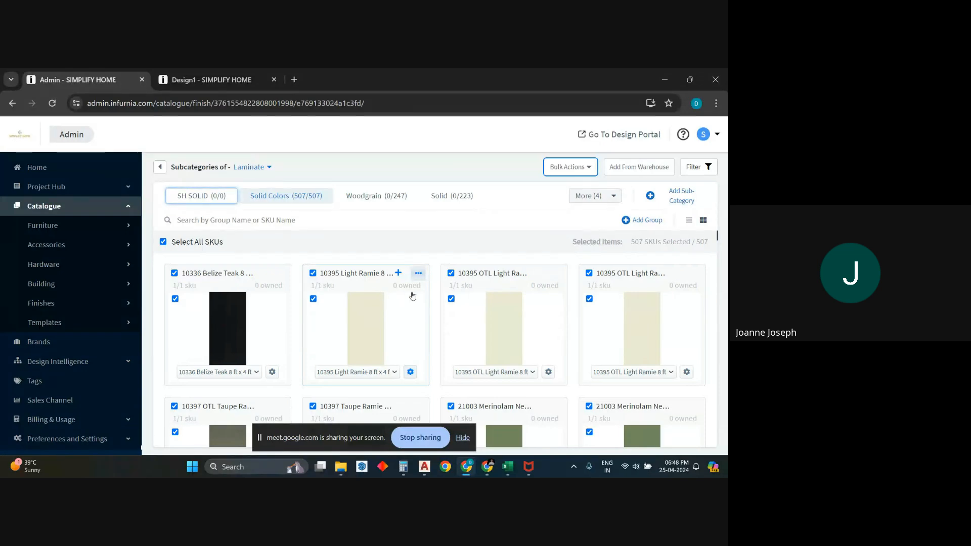
Step: Start a Bulk Edit of the selected Solid Colors SKUs, review the selection preview and proceed to editing
click(575, 172)
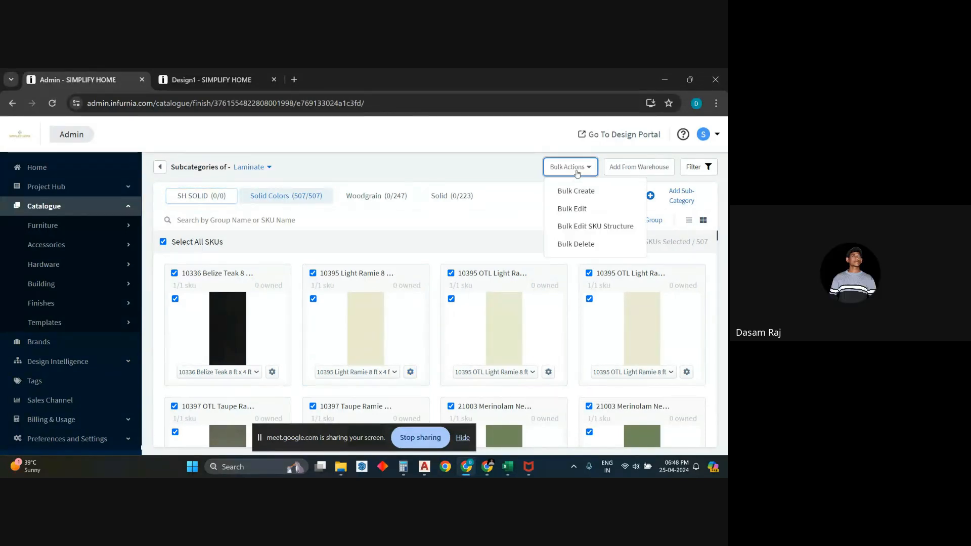
click(581, 207)
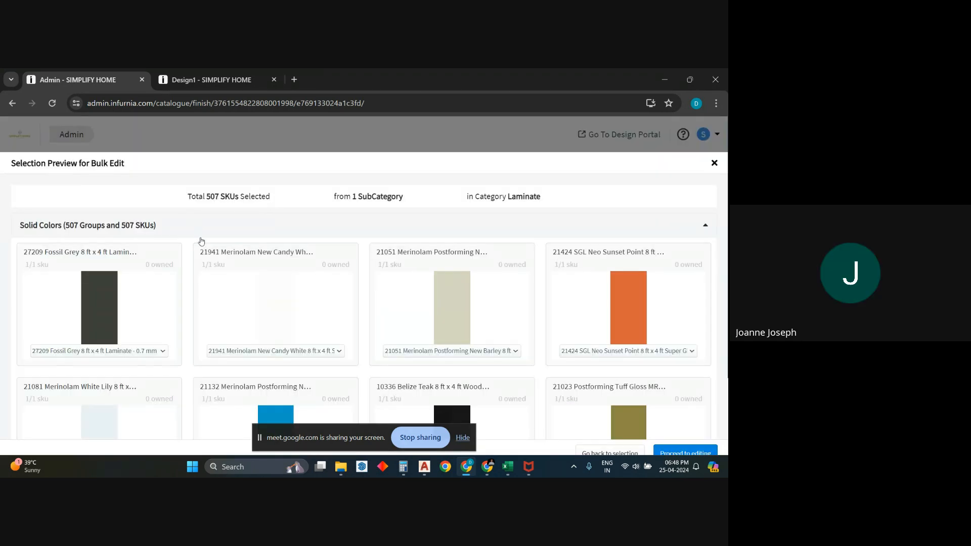
scroll(238, 264, down, 5)
scroll(239, 265, down, 10)
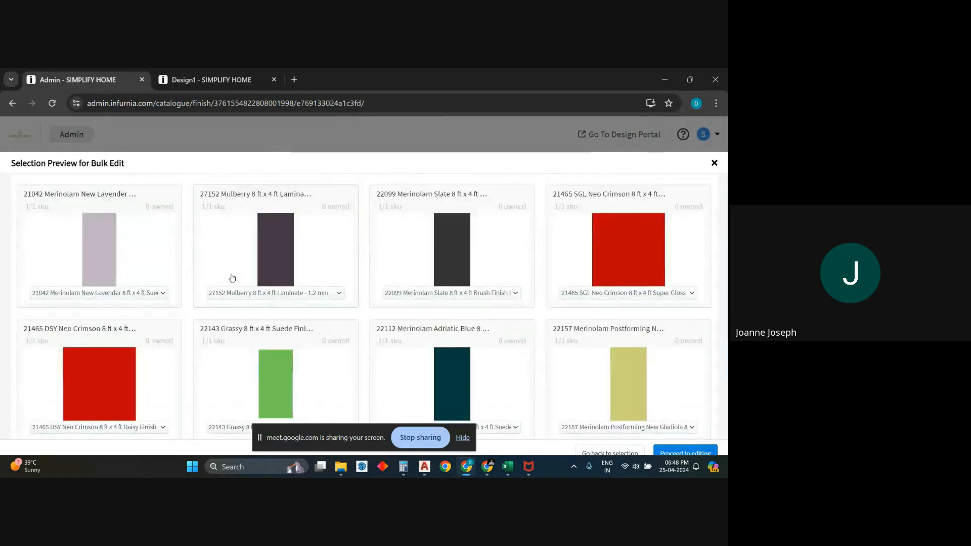
scroll(462, 248, down, 10)
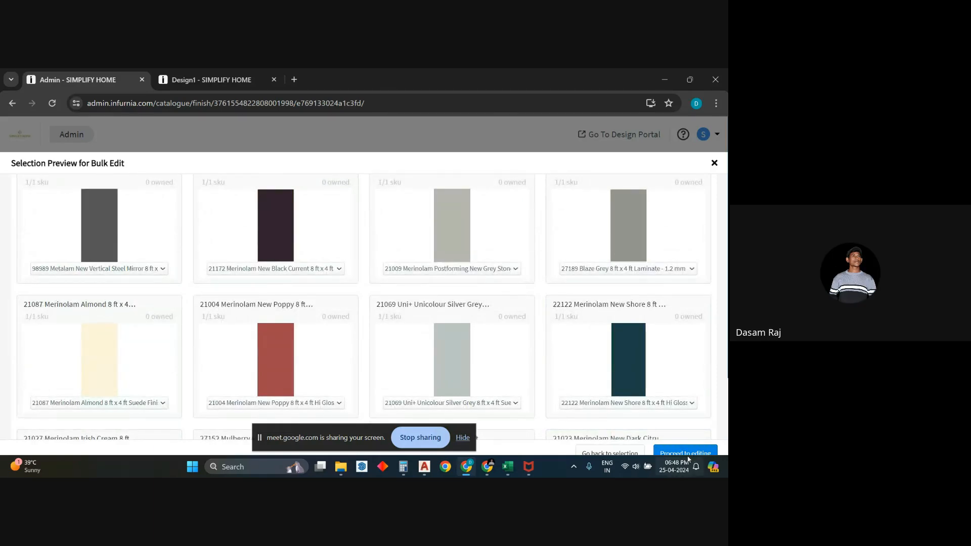
scroll(650, 263, down, 5)
scroll(651, 262, down, 10)
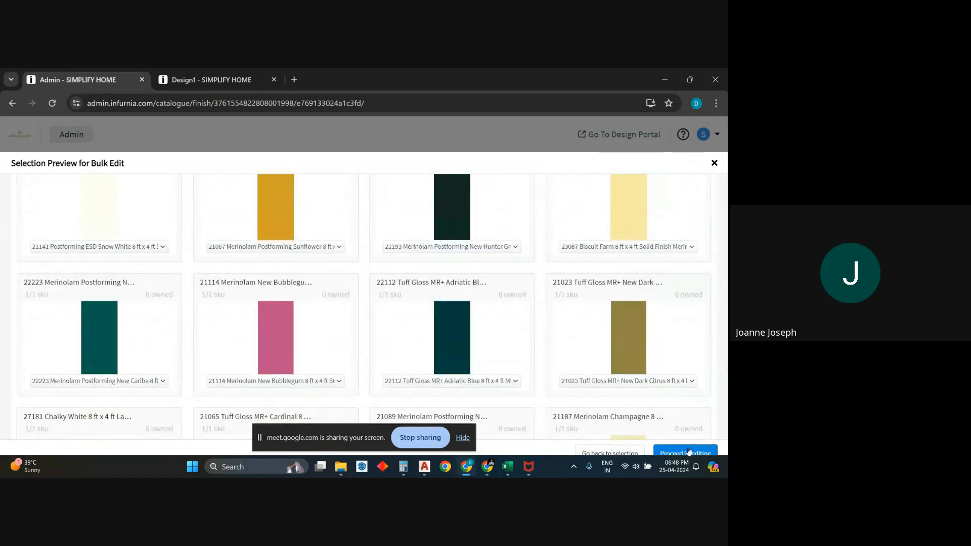
click(685, 451)
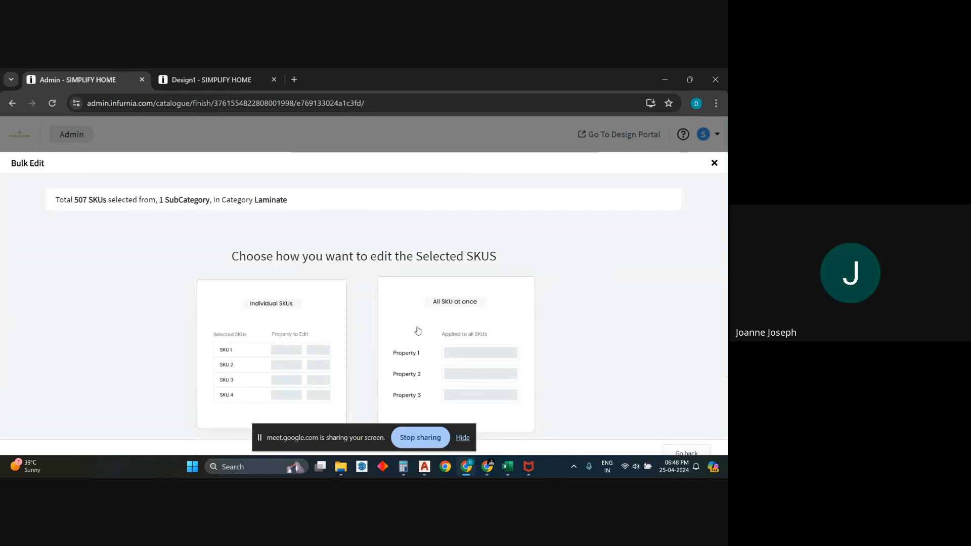
Step: Examine the SKU properties offered when bulk editing individual SKUs, and go back to the choice of editing method
click(260, 325)
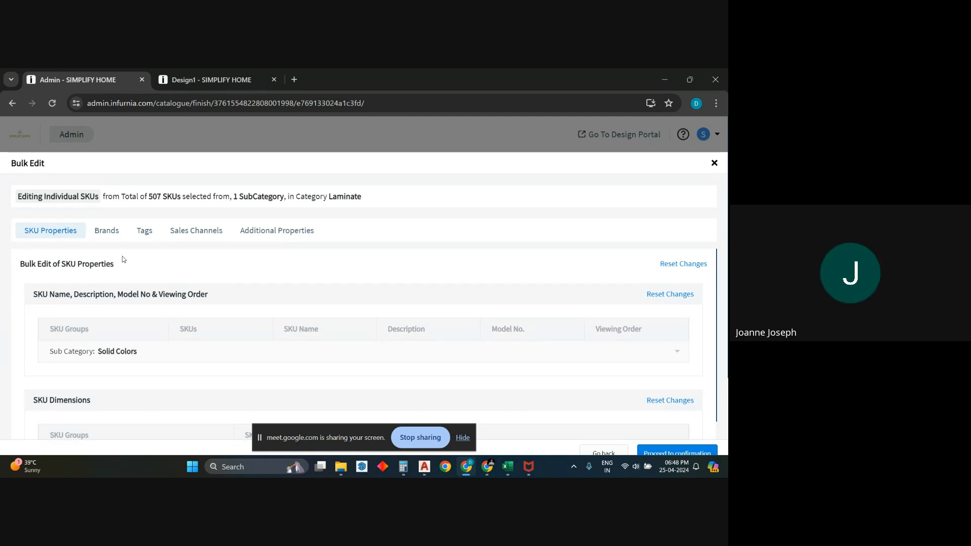
scroll(123, 263, down, 1)
scroll(126, 276, up, 1)
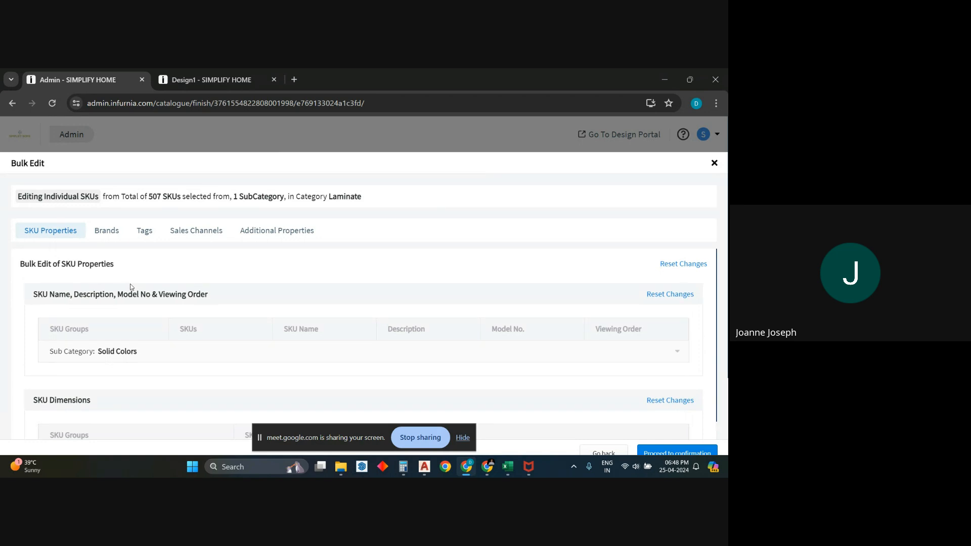
click(608, 452)
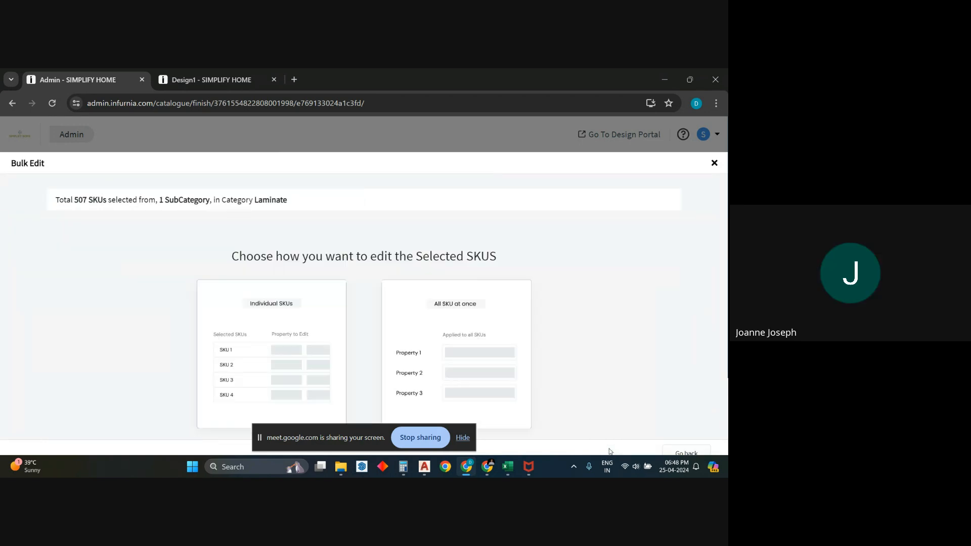
Step: Choose to edit all SKUs at once and check which sales channels can be mapped to the selected SKUs
click(452, 336)
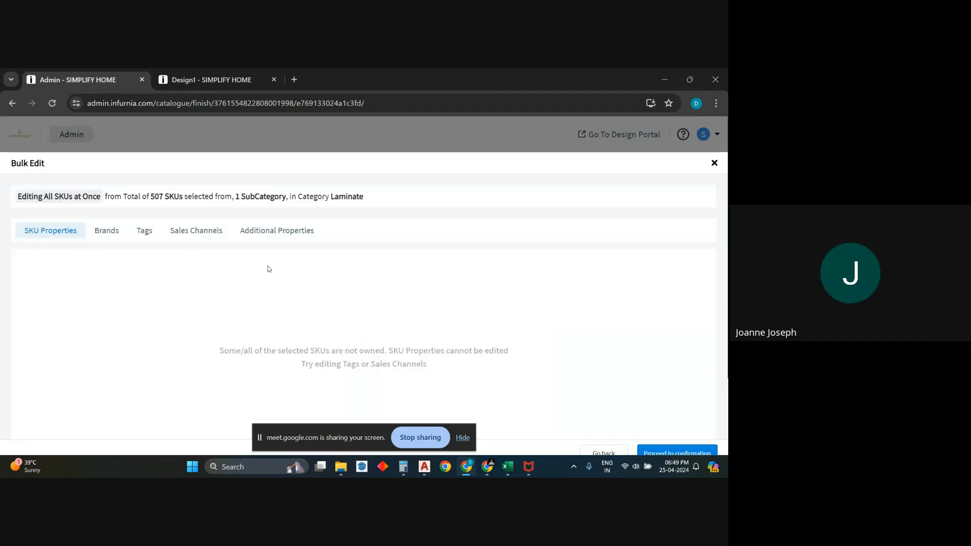
click(197, 231)
scroll(120, 301, down, 1)
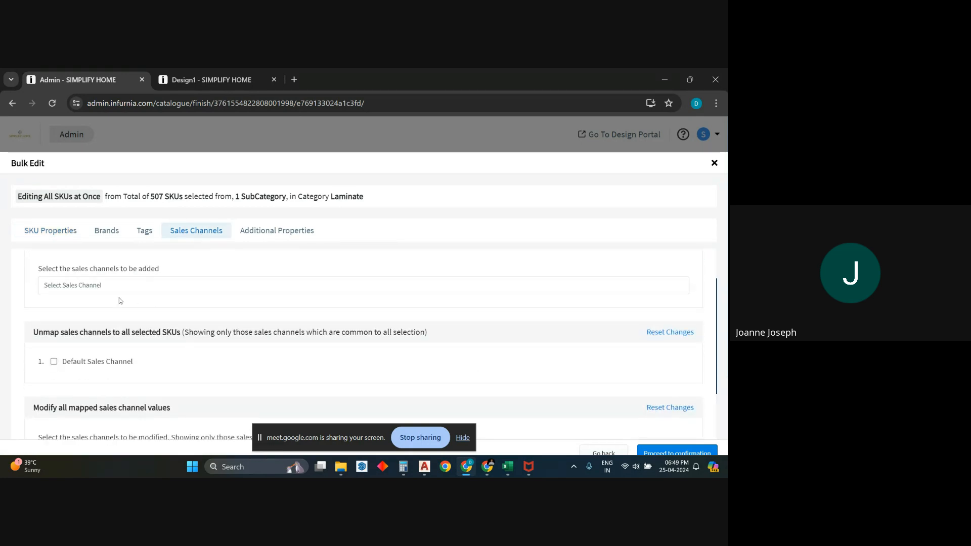
scroll(120, 301, up, 1)
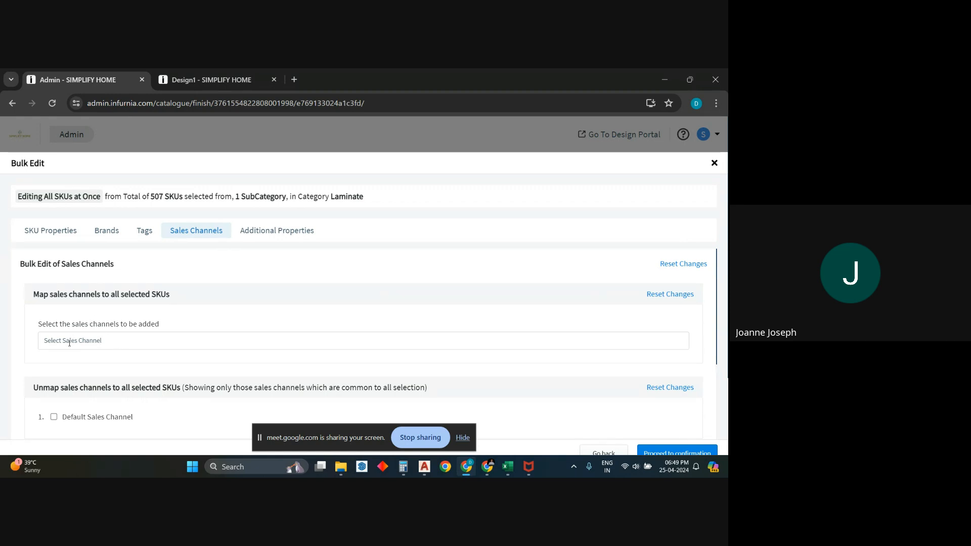
click(89, 342)
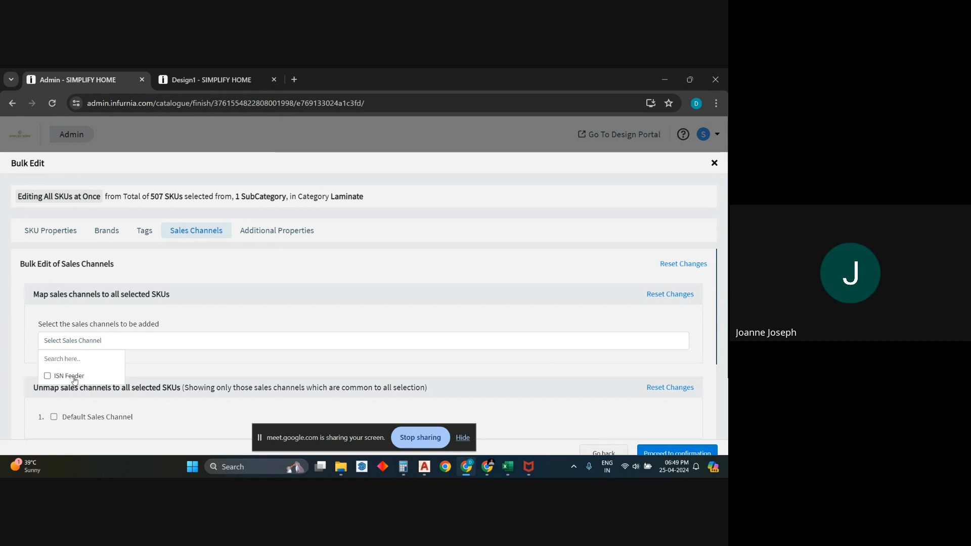
click(157, 341)
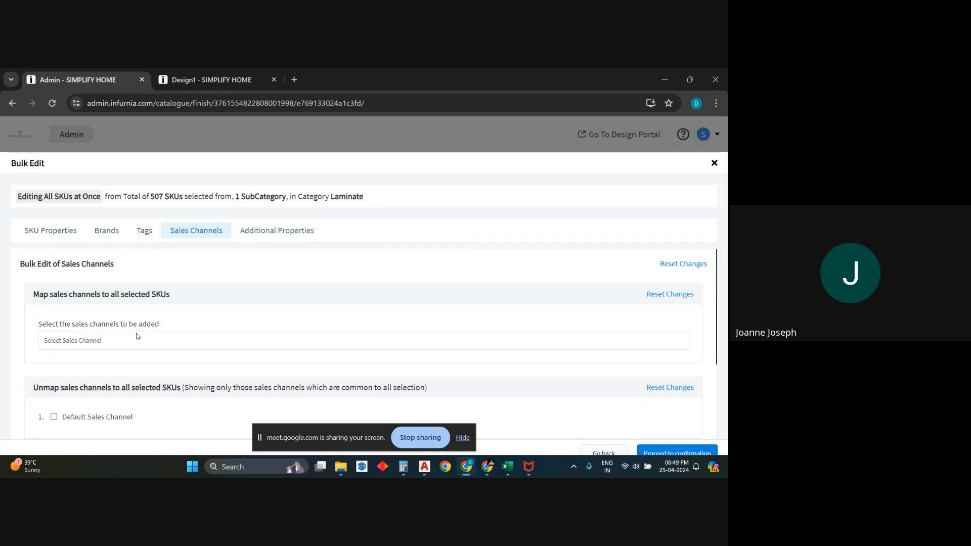
Step: Include the Default Sales Channel in the bulk modification and set its price to 100 with the unit sq_foot
scroll(135, 336, down, 4)
scroll(135, 338, up, 2)
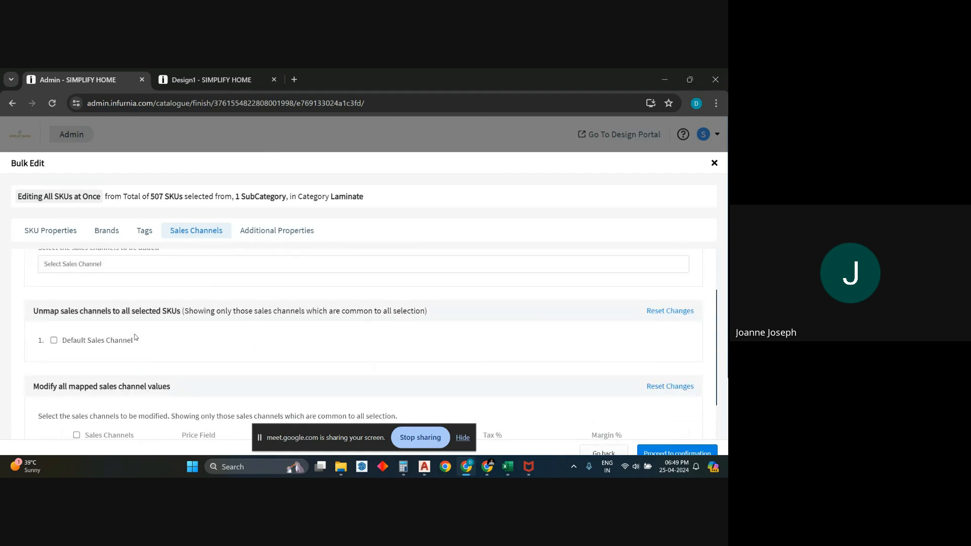
scroll(135, 336, down, 3)
scroll(135, 337, down, 1)
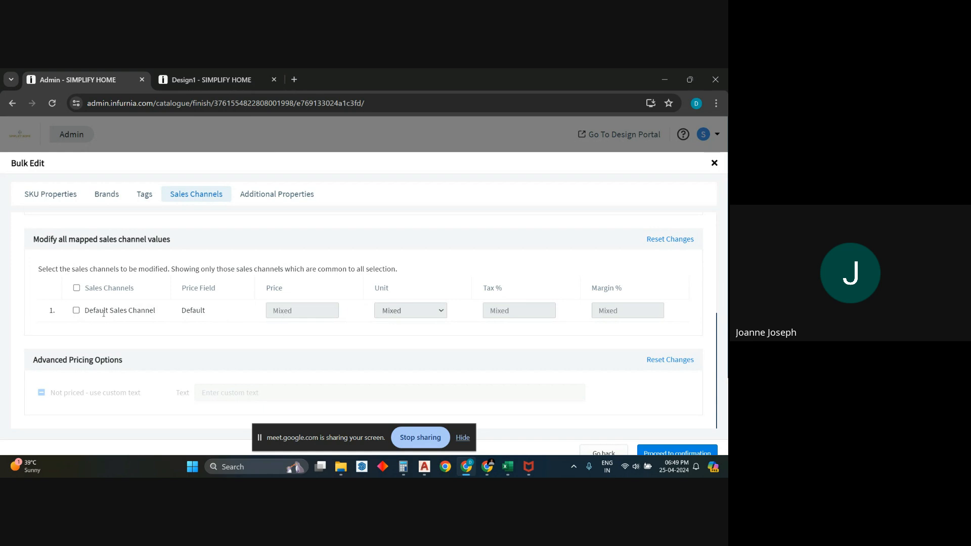
click(76, 311)
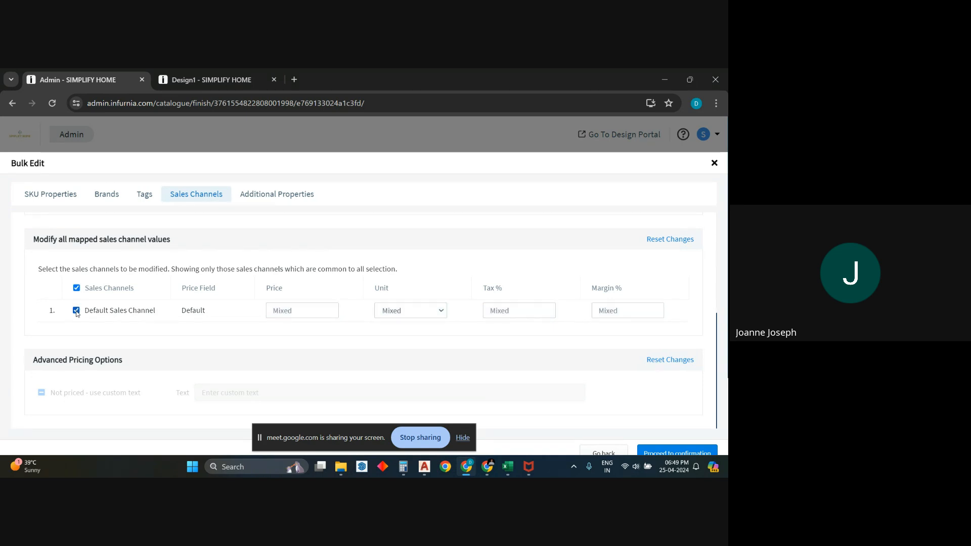
click(273, 310)
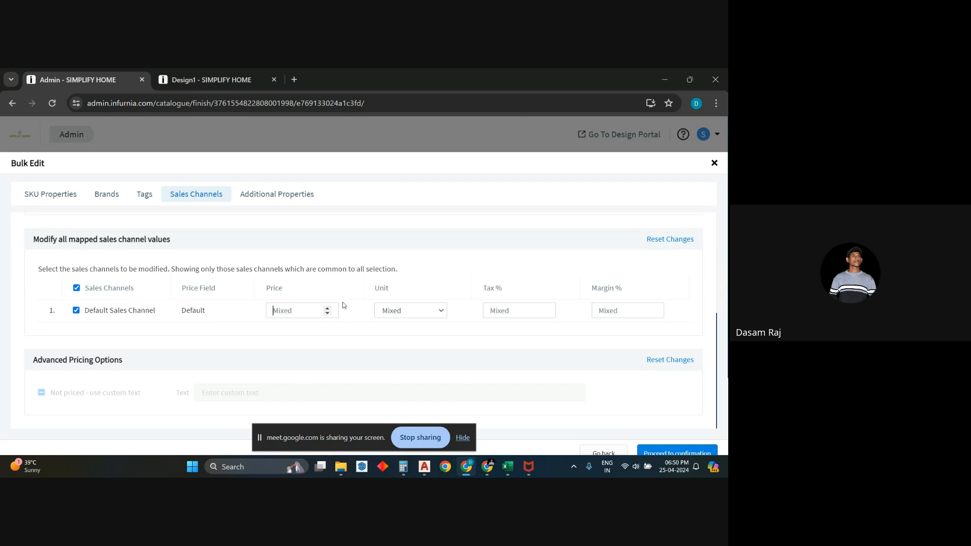
click(407, 311)
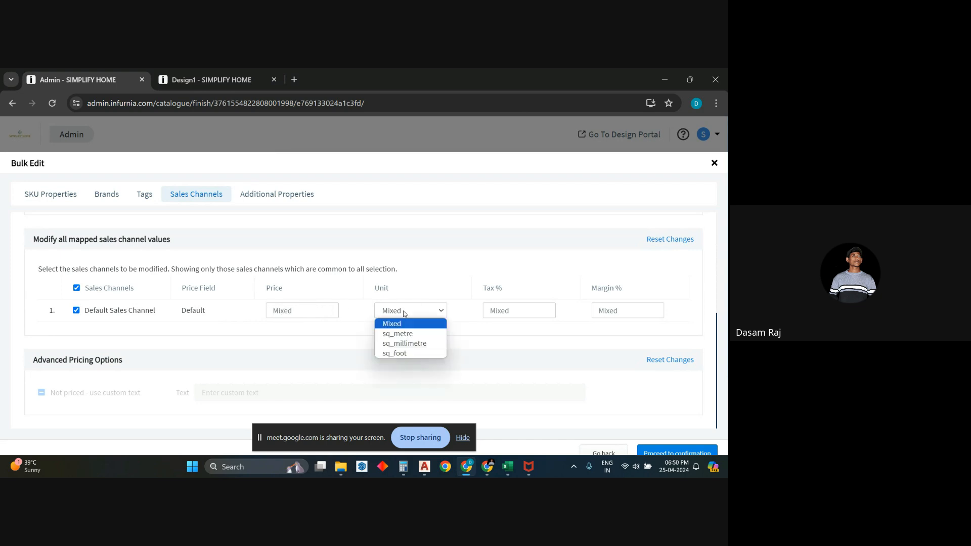
click(396, 354)
click(277, 308)
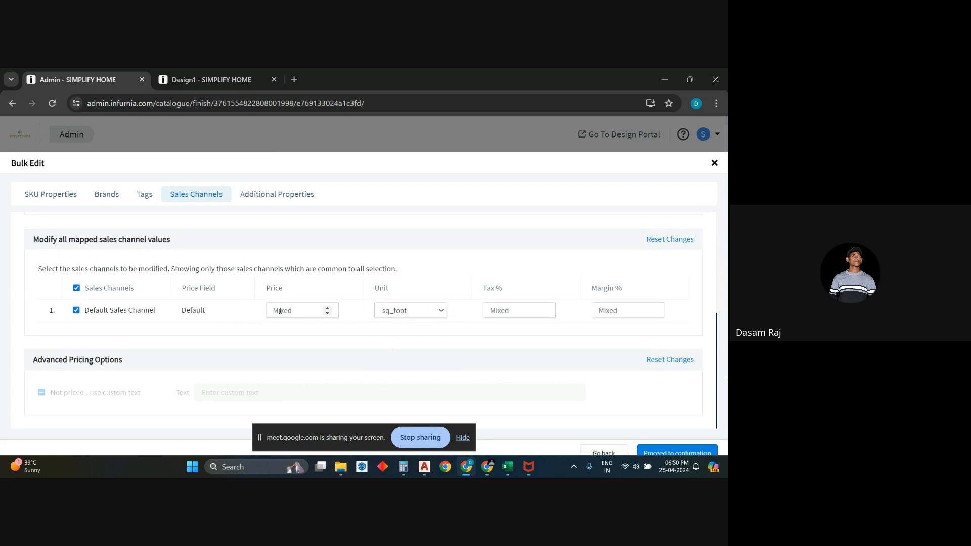
text(100)
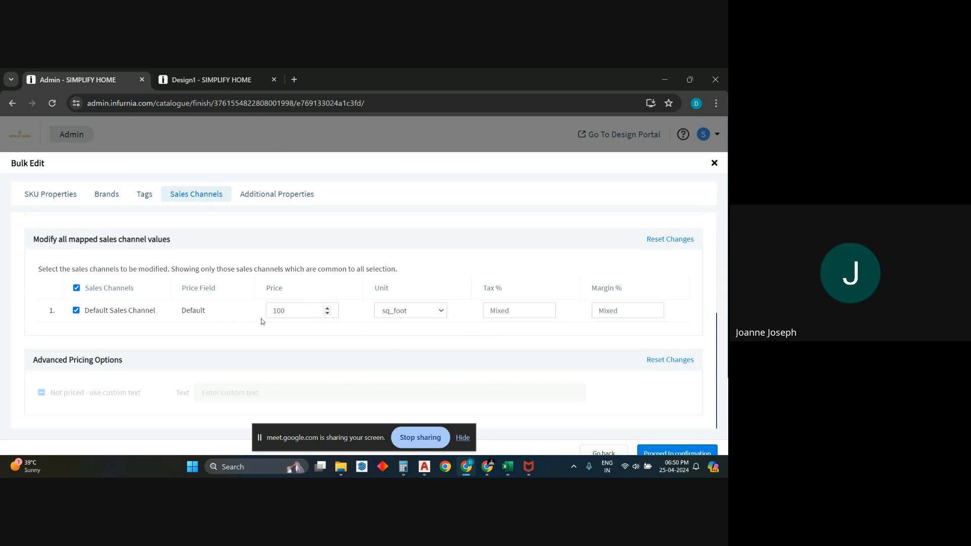
Step: Set the Default Sales Channel's tax to 13% and proceed to the confirmation of the bulk edit
scroll(506, 338, up, 3)
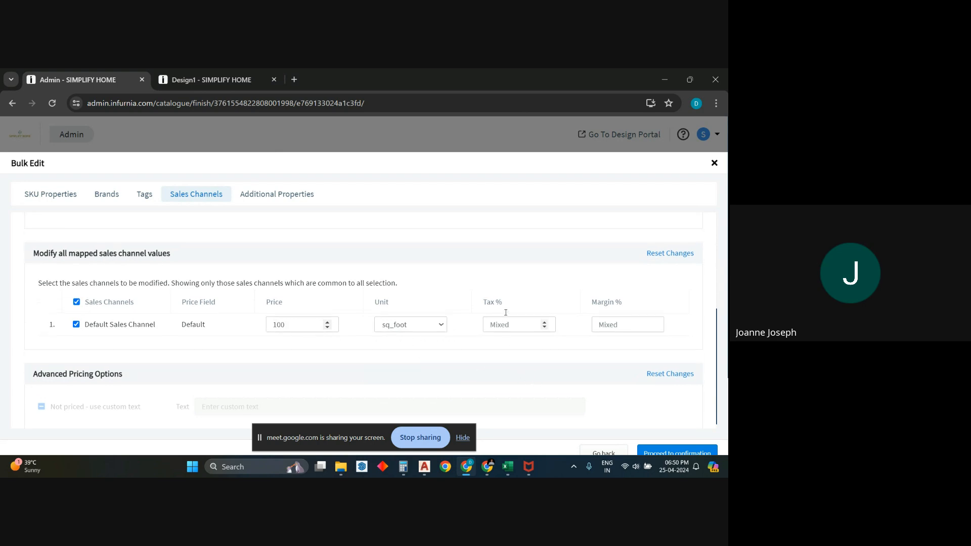
scroll(458, 339, down, 3)
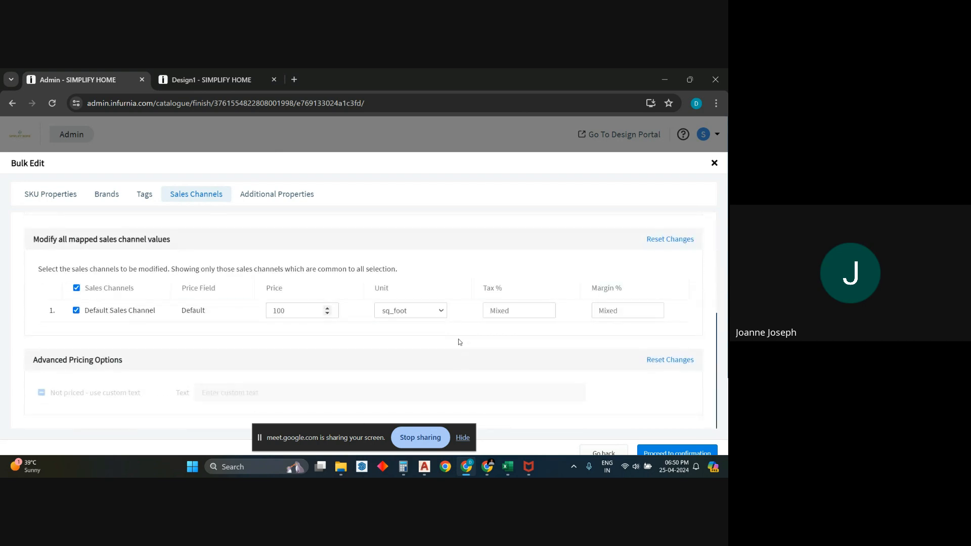
click(495, 309)
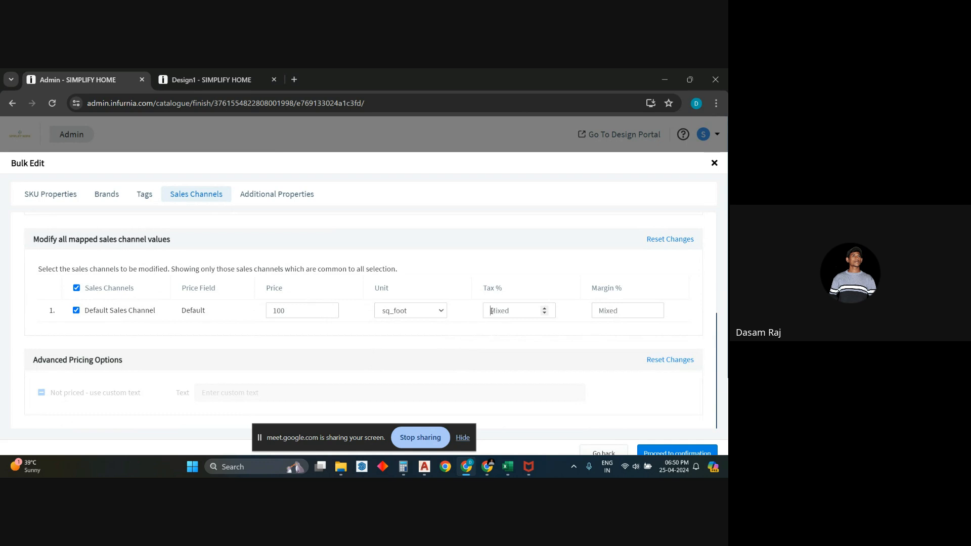
text(3)
scroll(563, 320, down, 2)
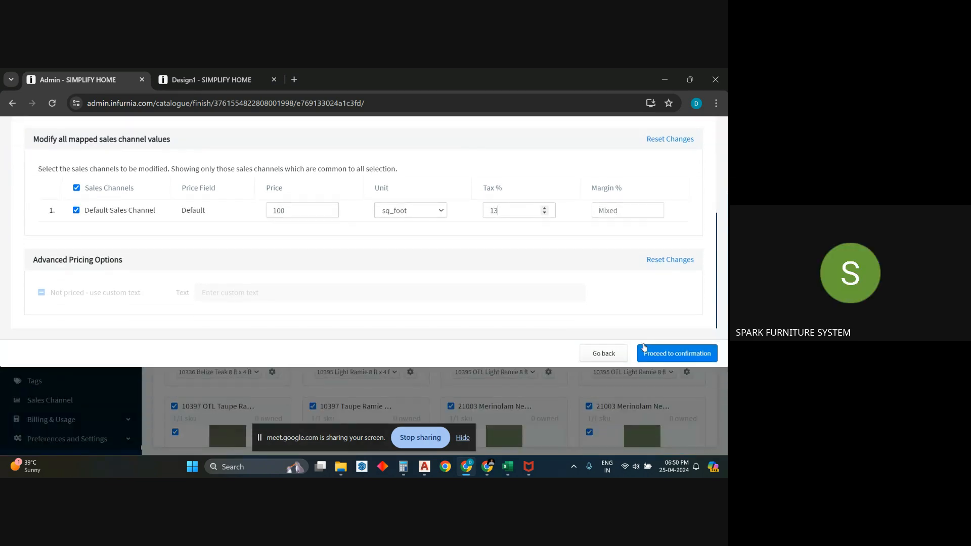
scroll(622, 332, up, 1)
scroll(629, 331, down, 1)
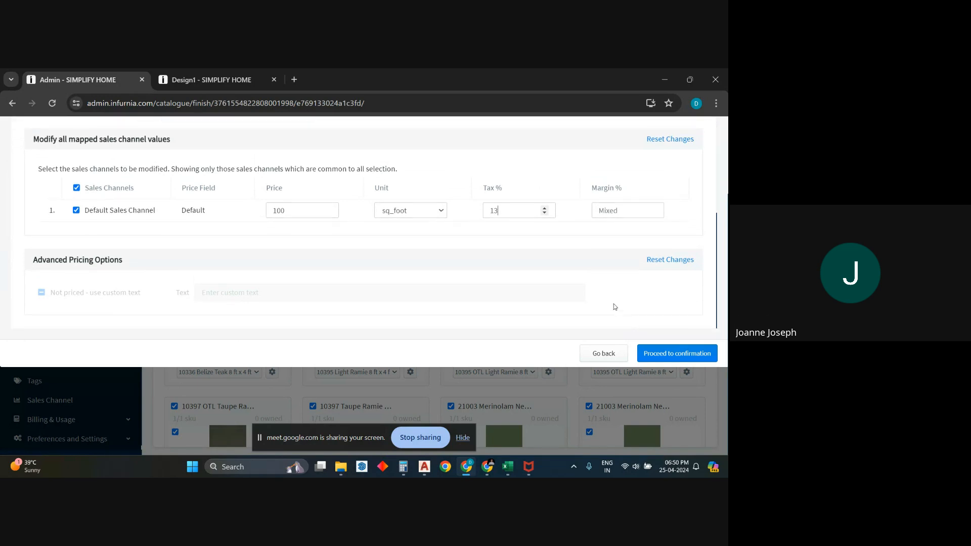
click(661, 354)
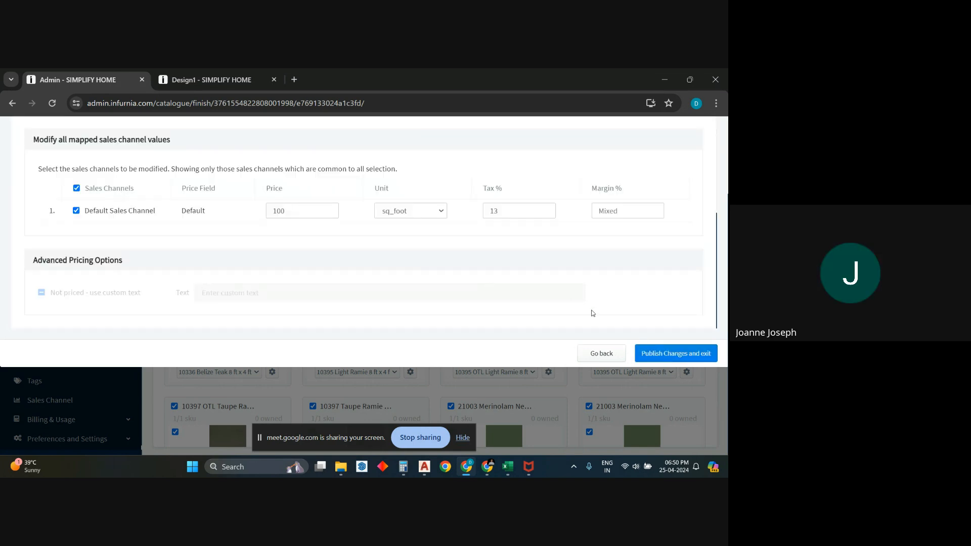
Step: Review the sales channel changes for the selected laminate SKUs and publish them
scroll(587, 311, up, 1)
scroll(551, 286, down, 1)
scroll(453, 270, up, 3)
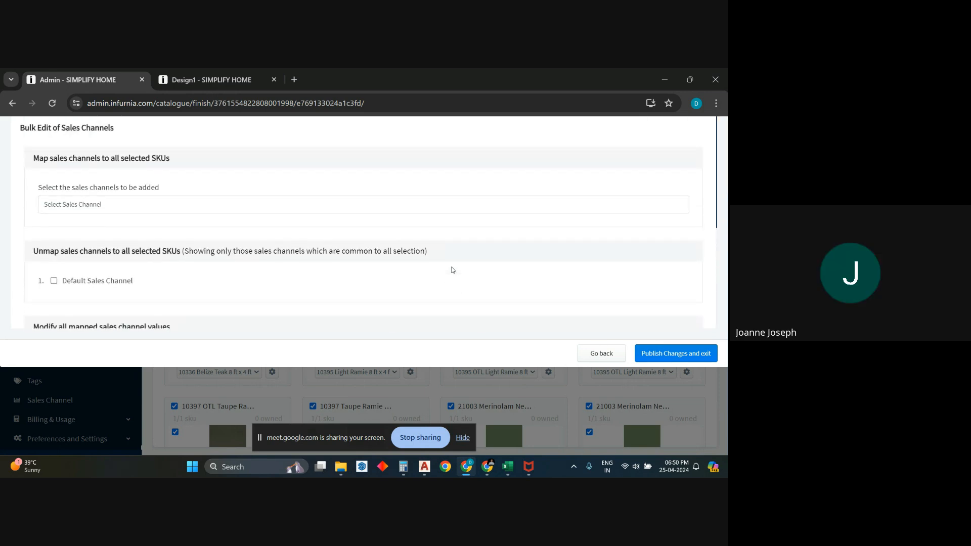
scroll(453, 270, down, 3)
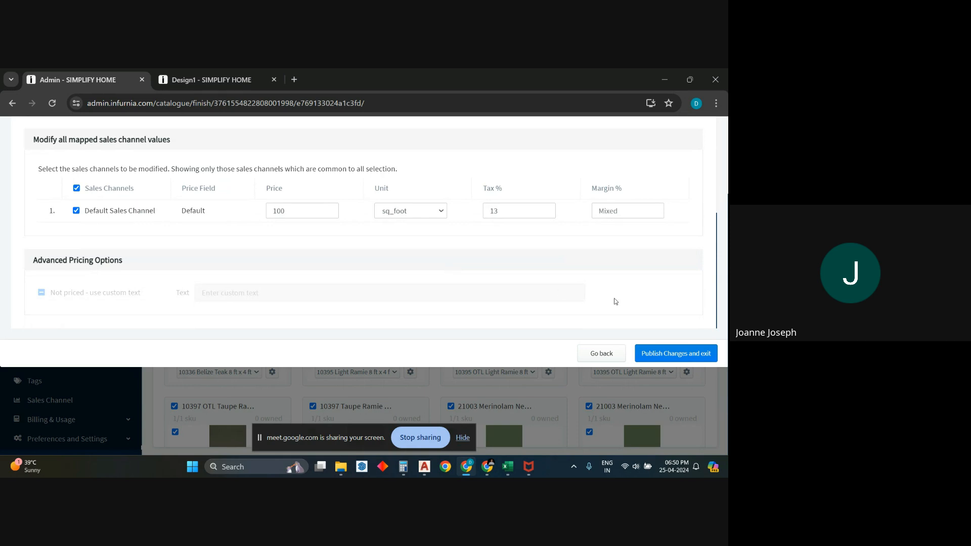
click(664, 352)
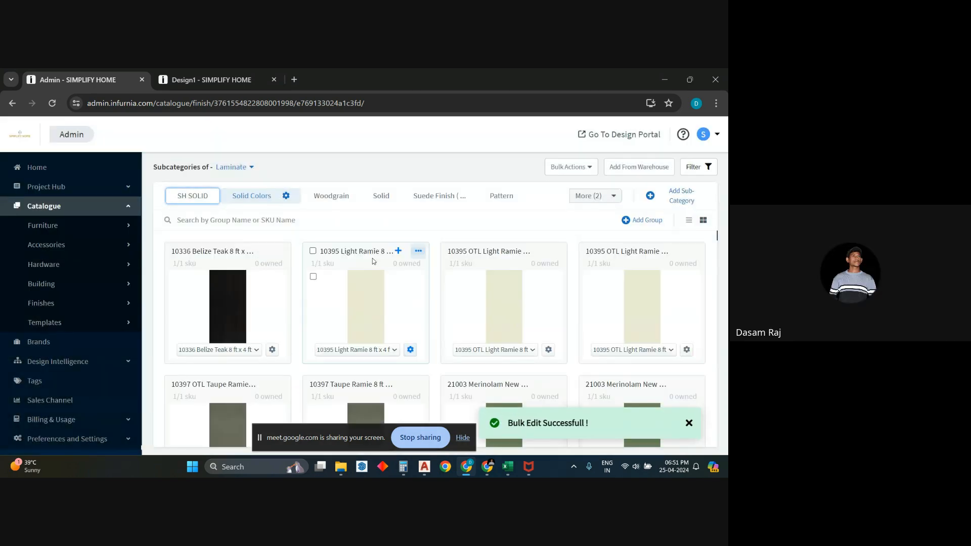
scroll(359, 299, down, 2)
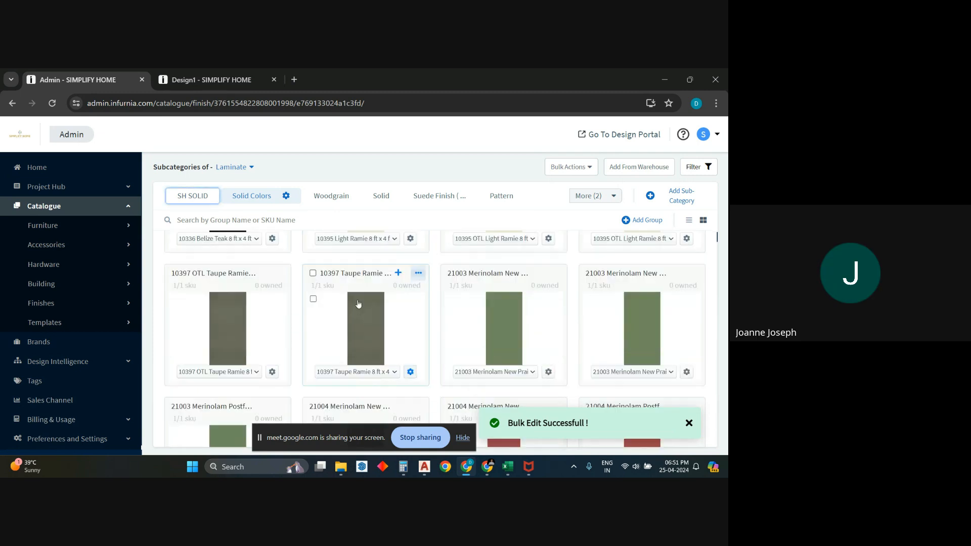
scroll(359, 303, up, 2)
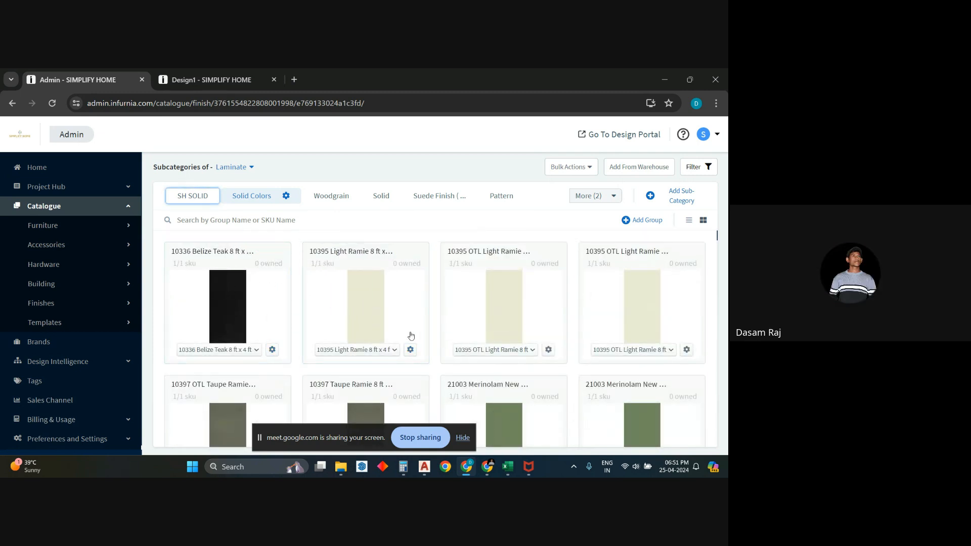
click(290, 333)
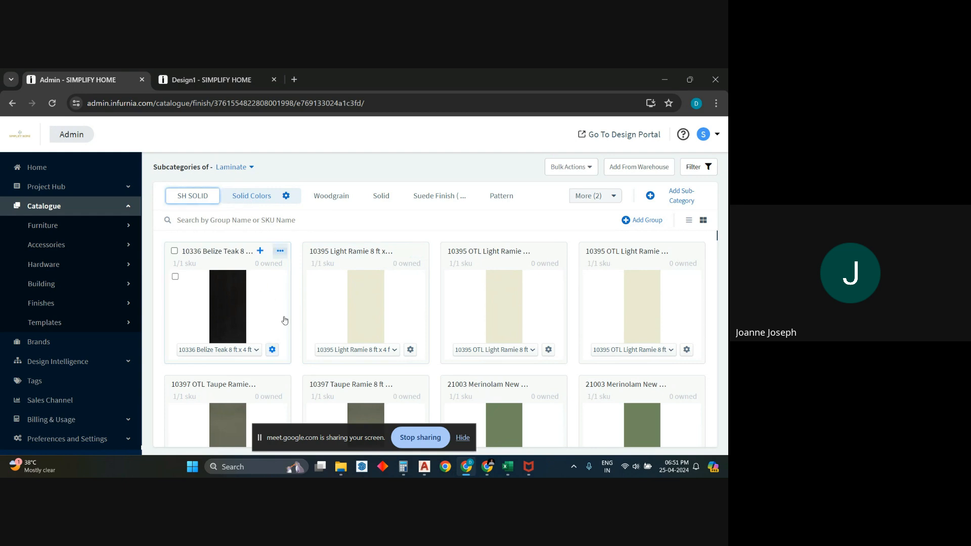
scroll(290, 317, down, 3)
scroll(291, 316, up, 5)
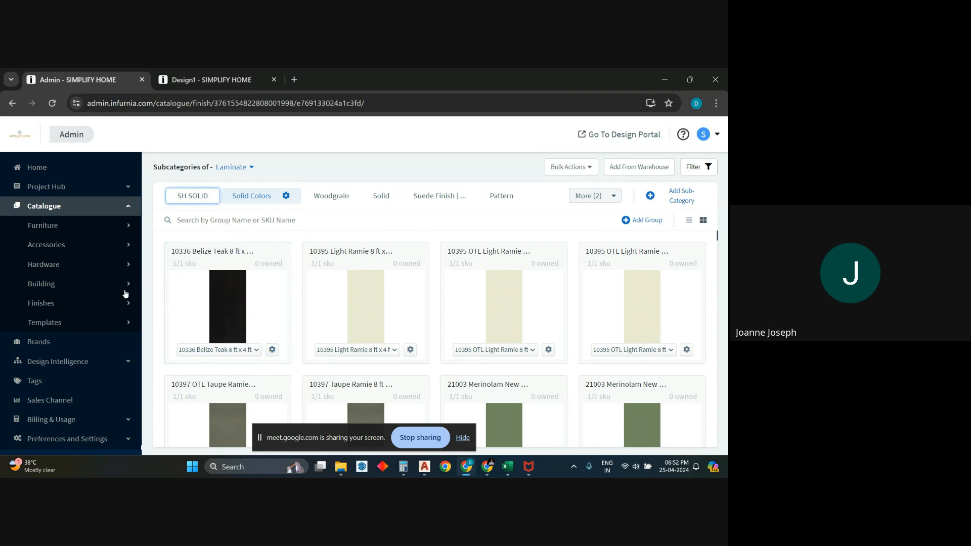
Step: Open the Base Unit category of the Furniture catalogue
click(81, 228)
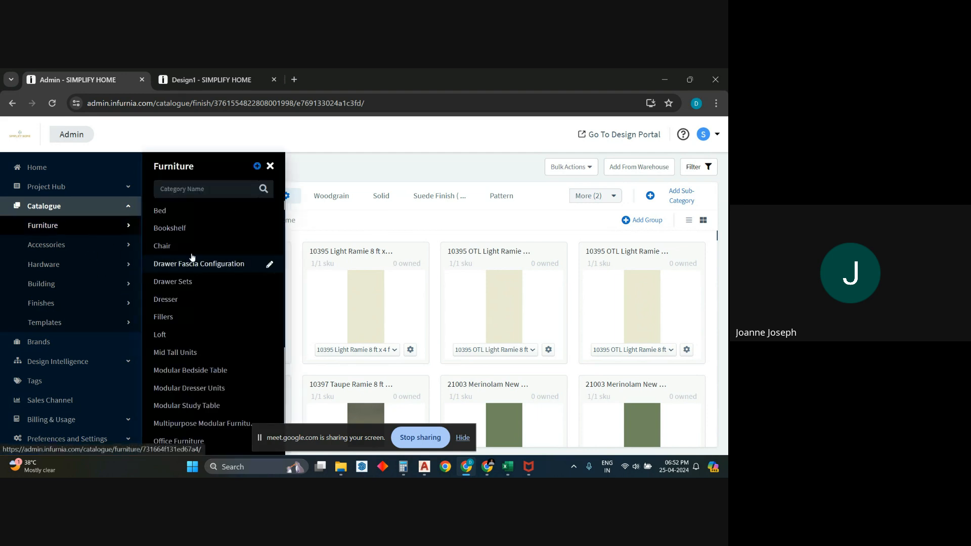
scroll(180, 350, down, 3)
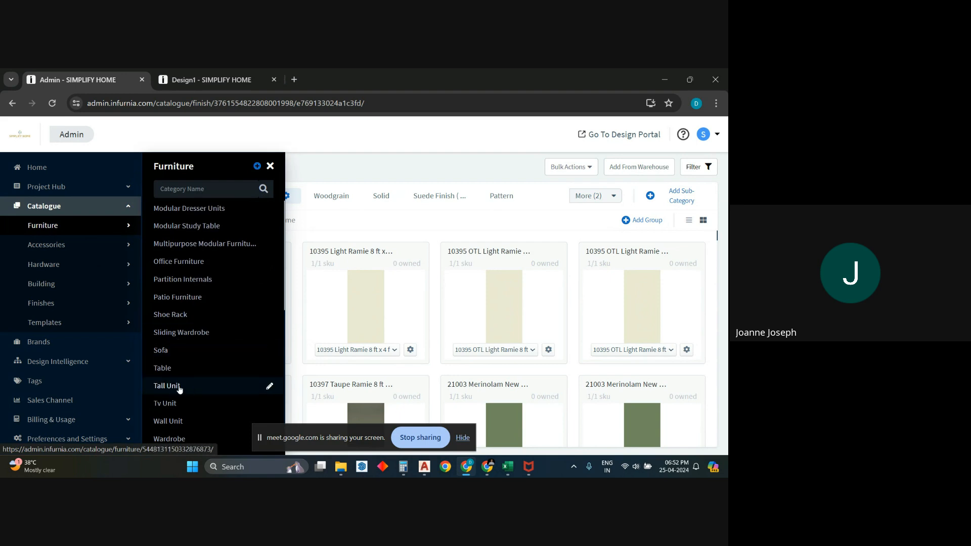
scroll(195, 349, up, 3)
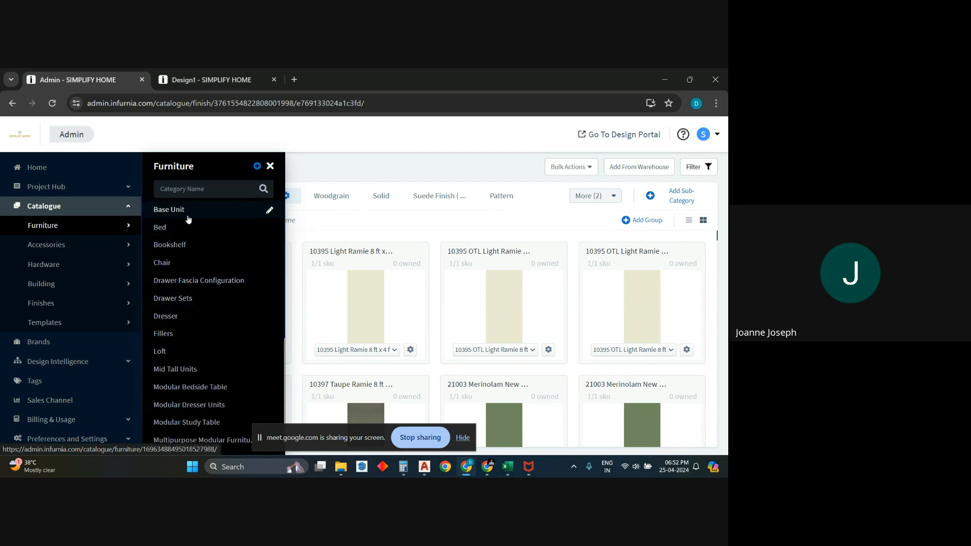
click(172, 210)
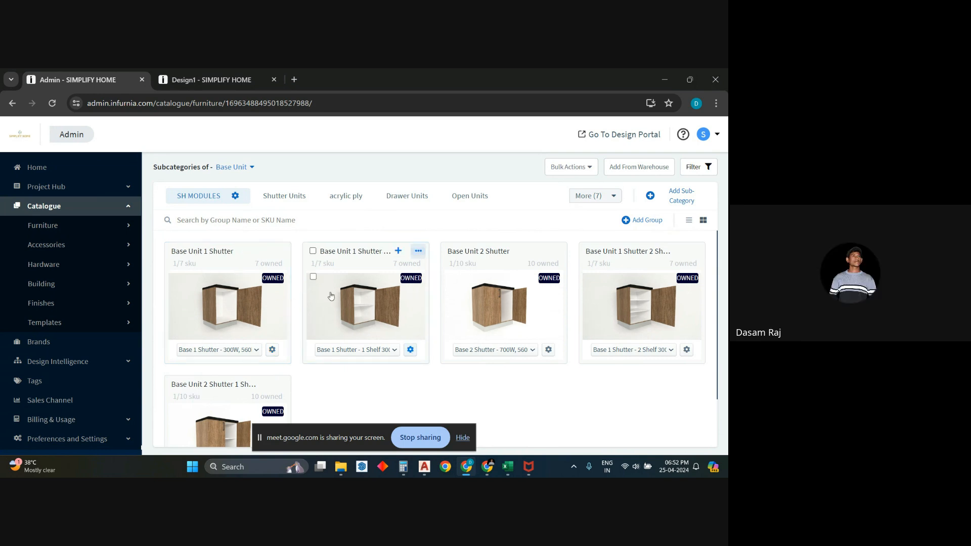
Step: Try selecting the Base Unit 1 Shutter group and all SKUs in the SH MODULES subcategory
click(174, 251)
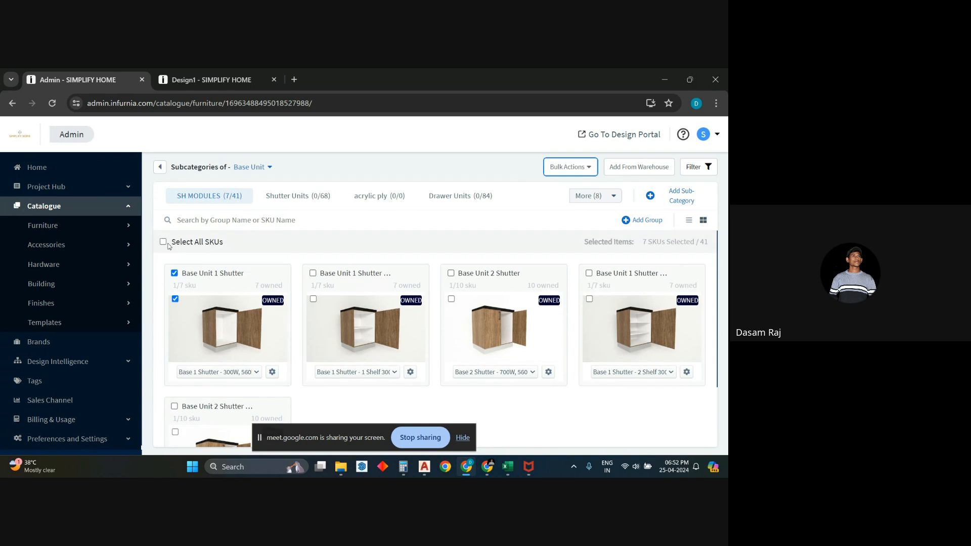
click(163, 242)
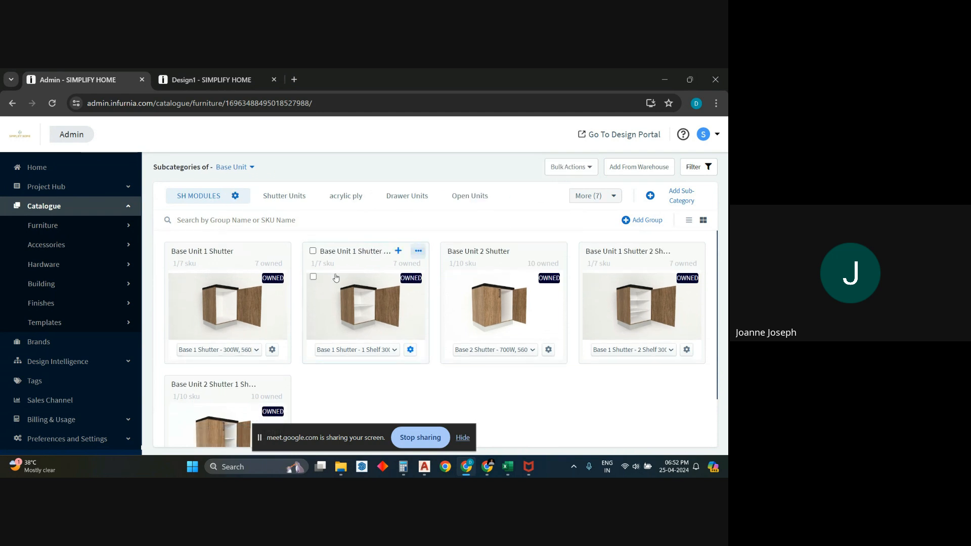
scroll(415, 348, down, 1)
scroll(412, 346, up, 1)
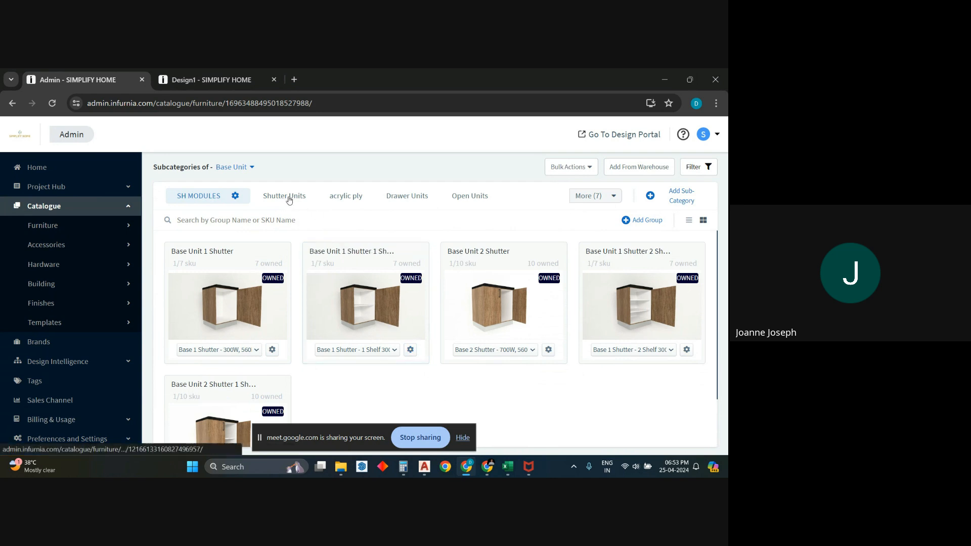
Step: Compare the base unit modules in the SH MODULES subcategory with those in Shutter Units
scroll(387, 367, down, 2)
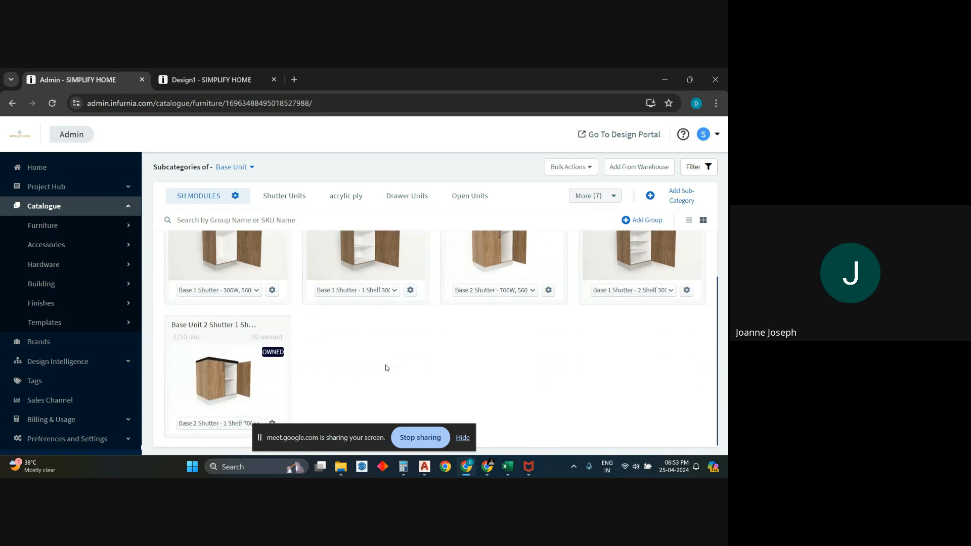
scroll(390, 372, up, 2)
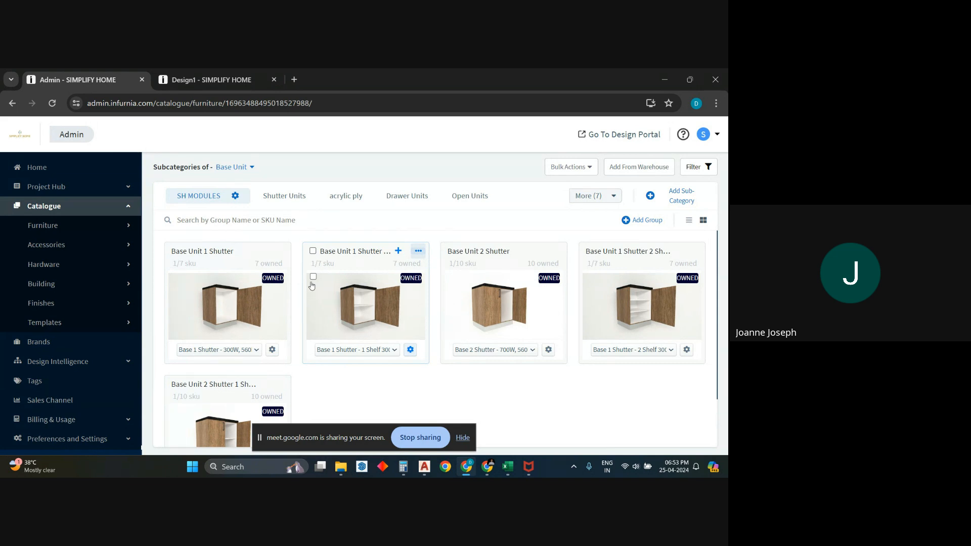
click(286, 197)
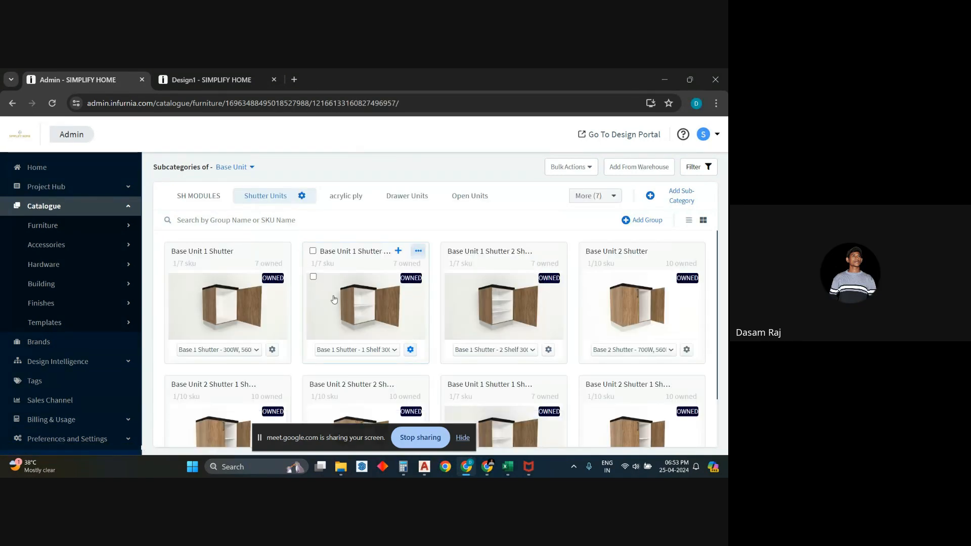
scroll(313, 309, down, 1)
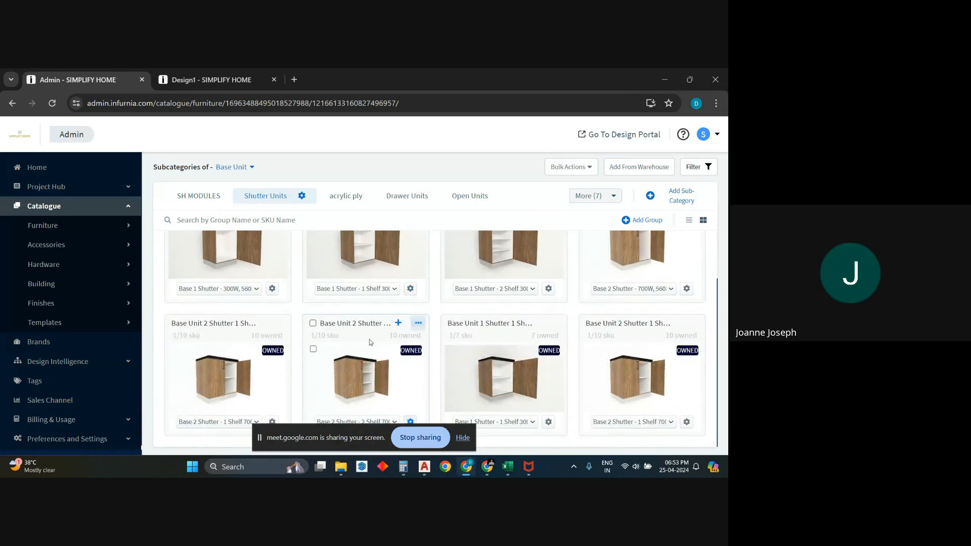
scroll(369, 339, up, 1)
click(196, 202)
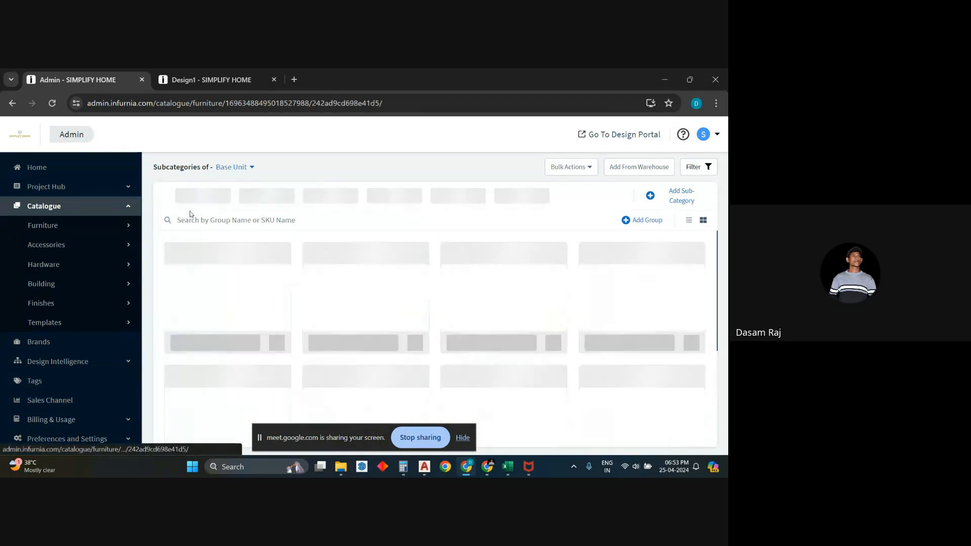
scroll(307, 311, down, 1)
scroll(294, 301, up, 1)
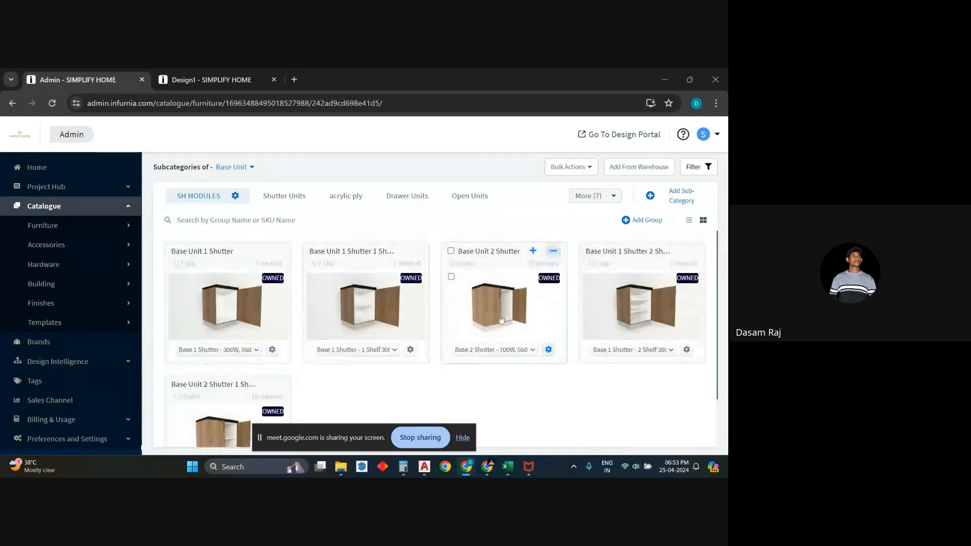
click(291, 205)
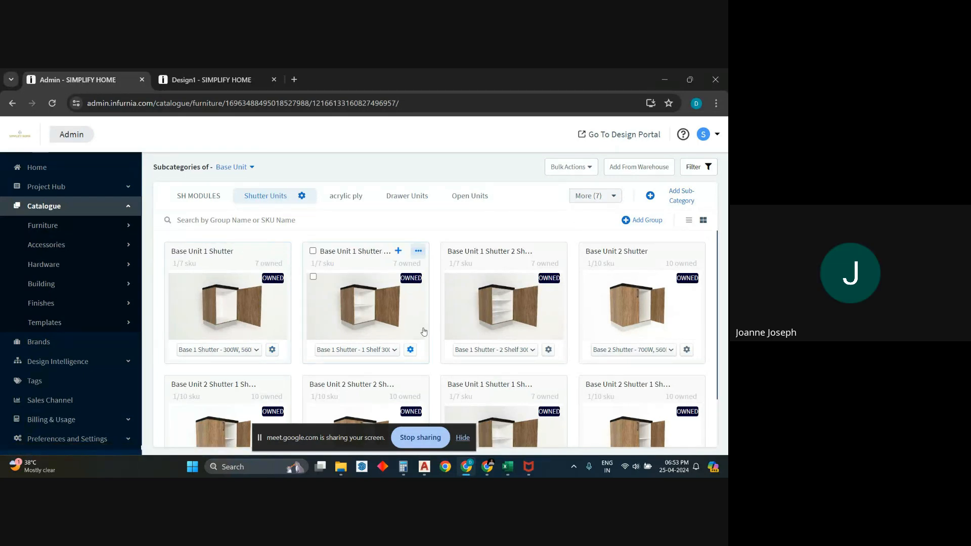
scroll(349, 354, down, 1)
scroll(349, 367, up, 1)
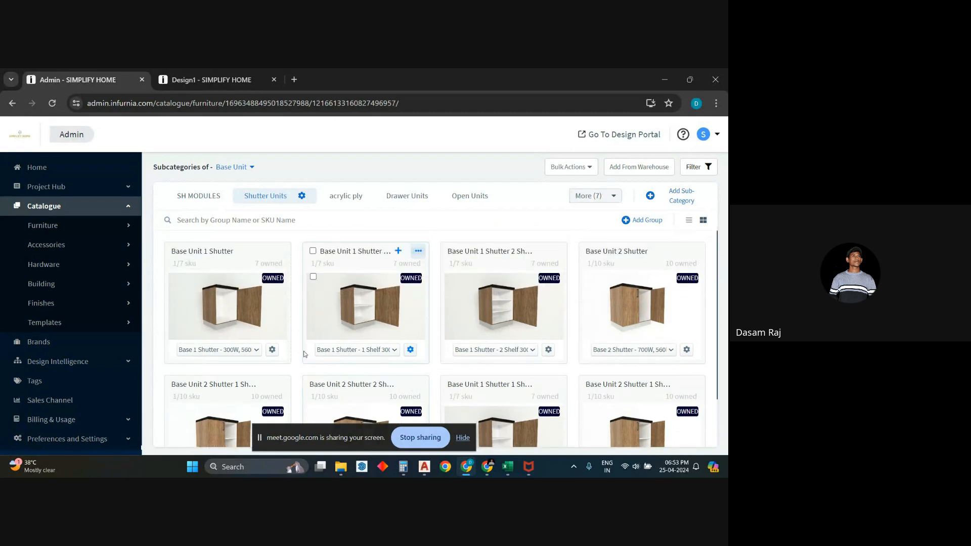
Step: Select the Base Unit 1 Shutter group and extend the selection to all SKUs in the Shutter Units subcategory
click(272, 350)
click(312, 324)
scroll(309, 347, down, 1)
scroll(303, 329, up, 1)
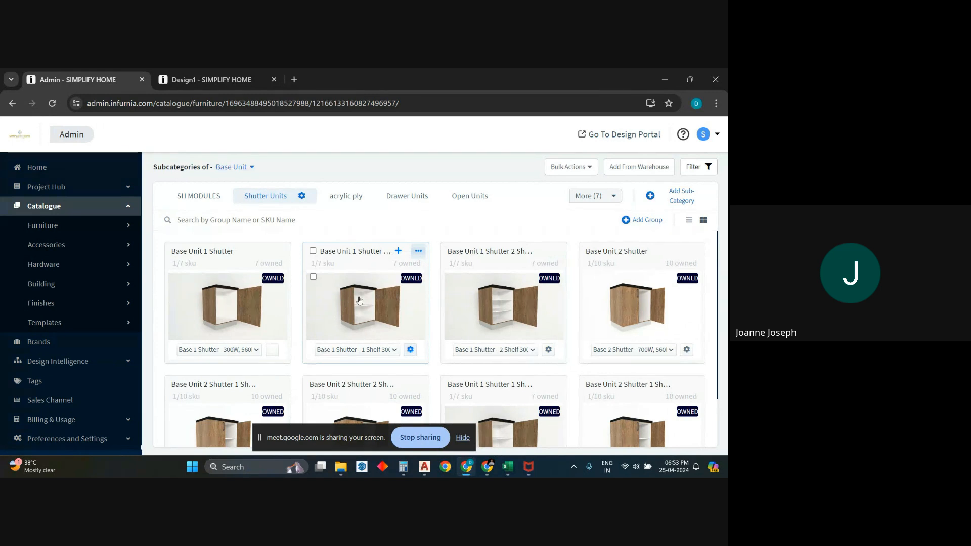
click(175, 251)
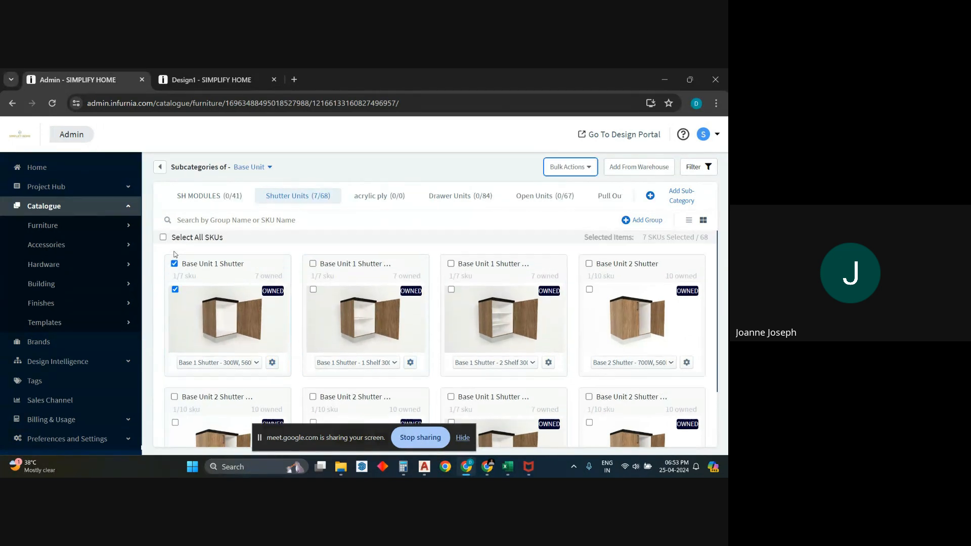
click(164, 242)
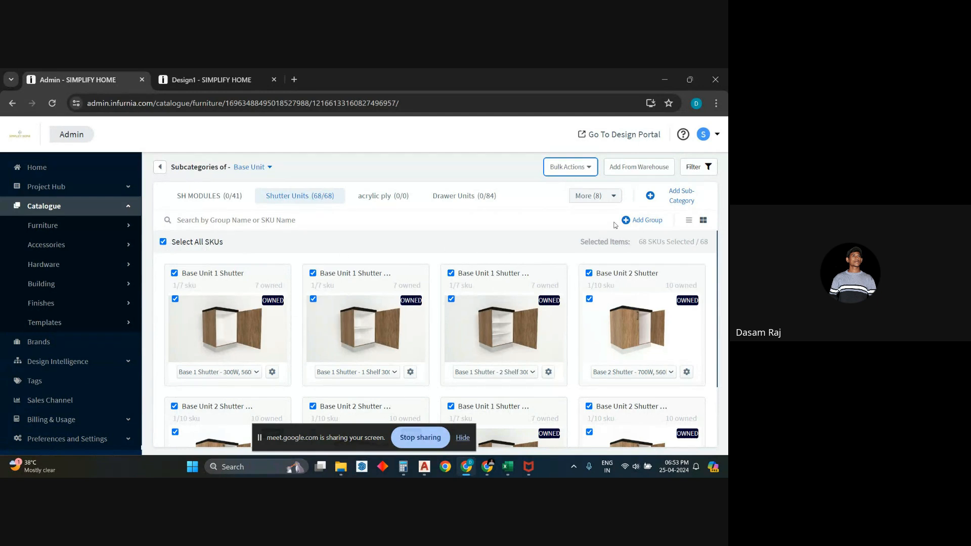
Step: Start a bulk edit of the selected Shutter Units SKUs, choosing to edit all SKUs at once
right_click(575, 185)
click(571, 169)
click(572, 169)
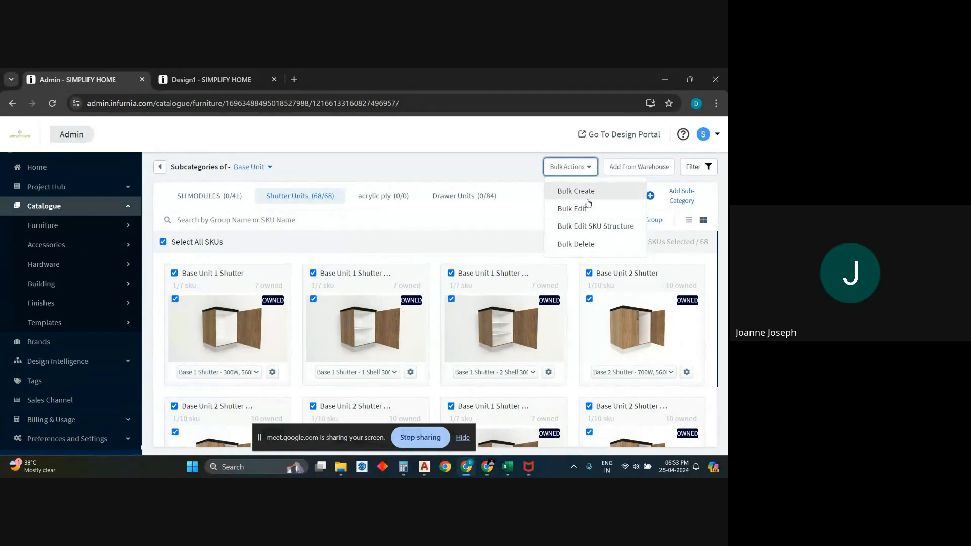
click(577, 207)
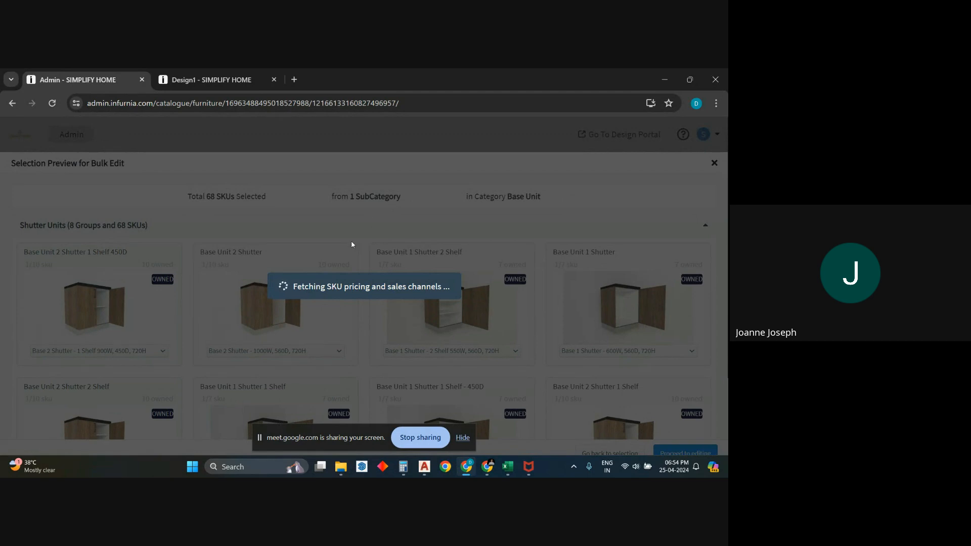
scroll(440, 273, down, 3)
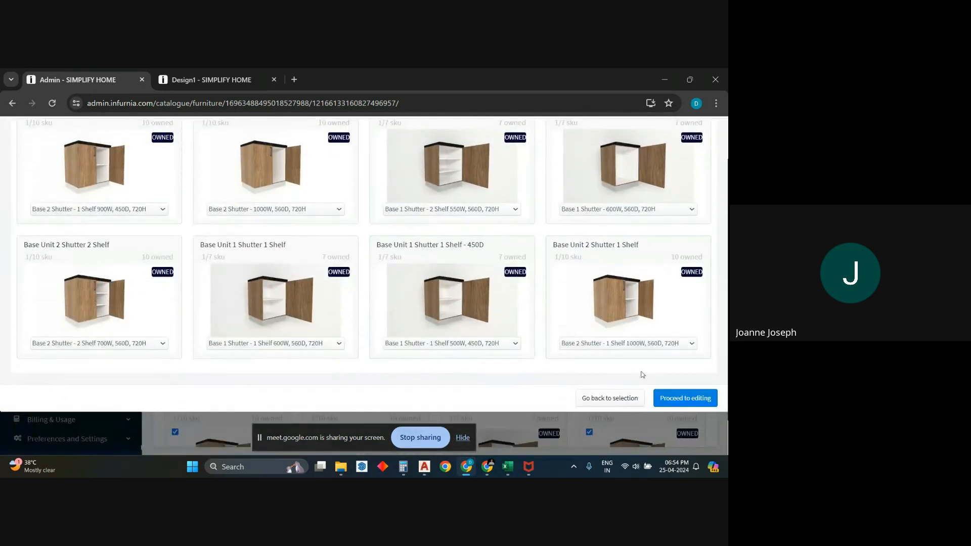
click(697, 399)
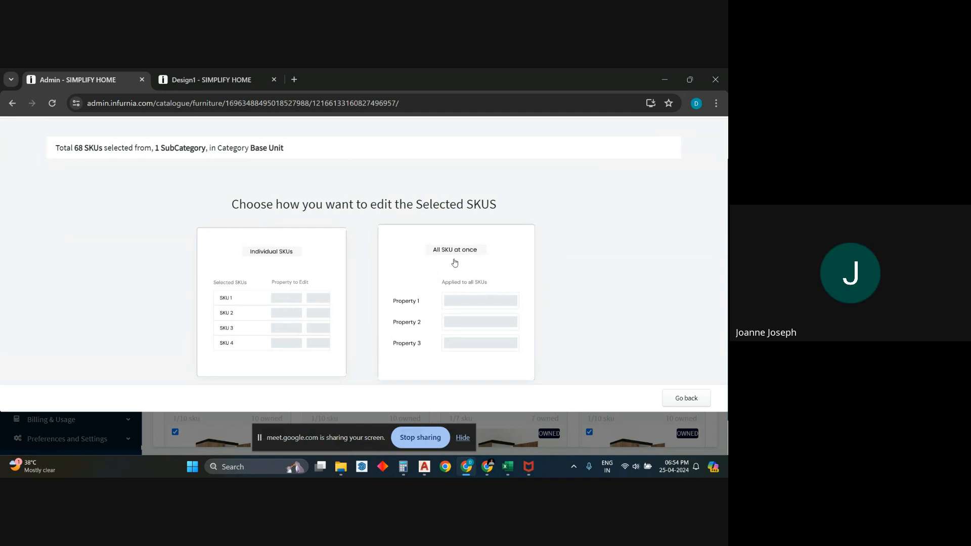
click(455, 263)
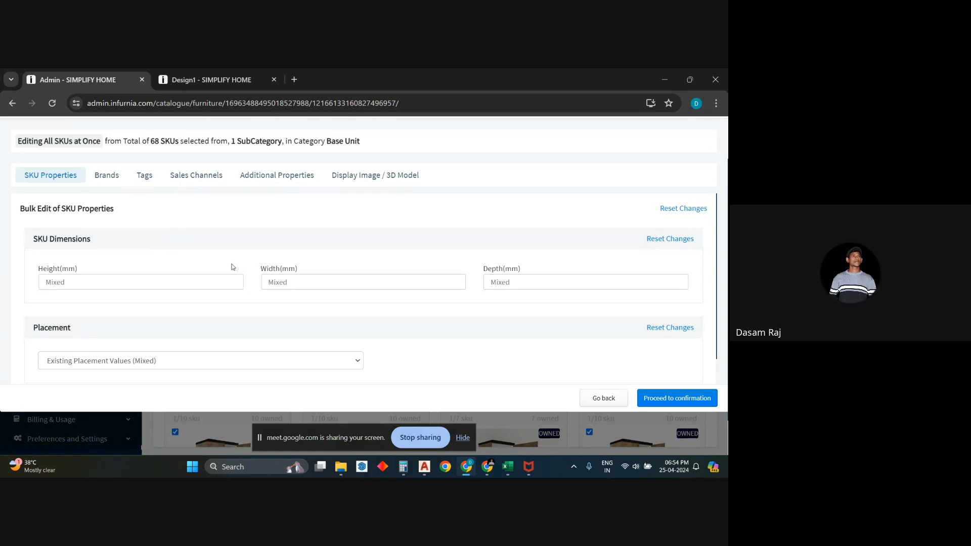
Step: Examine the bulk edit options for mapping, unmapping and modifying sales channels, including the advanced pricing options
scroll(178, 225, up, 1)
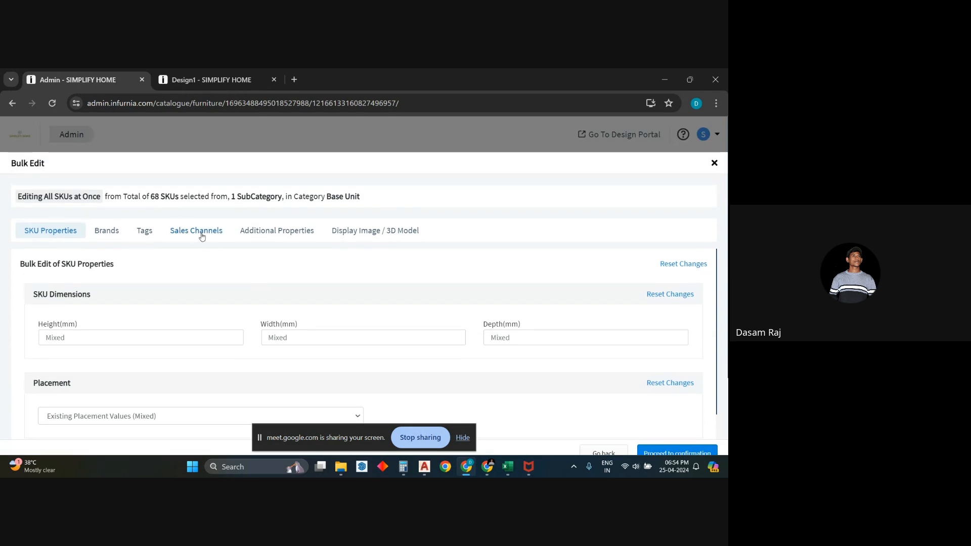
click(200, 231)
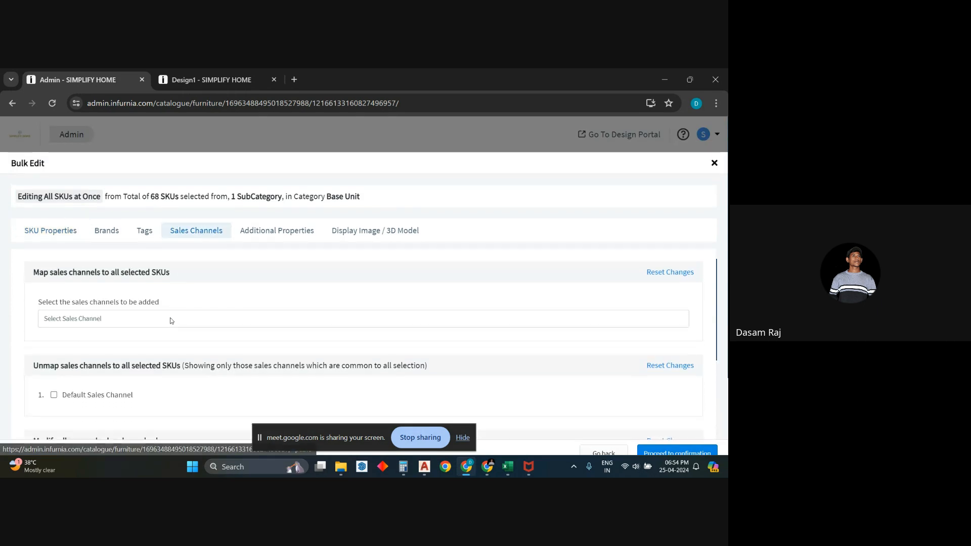
scroll(179, 312, down, 2)
scroll(224, 307, down, 1)
scroll(227, 309, up, 3)
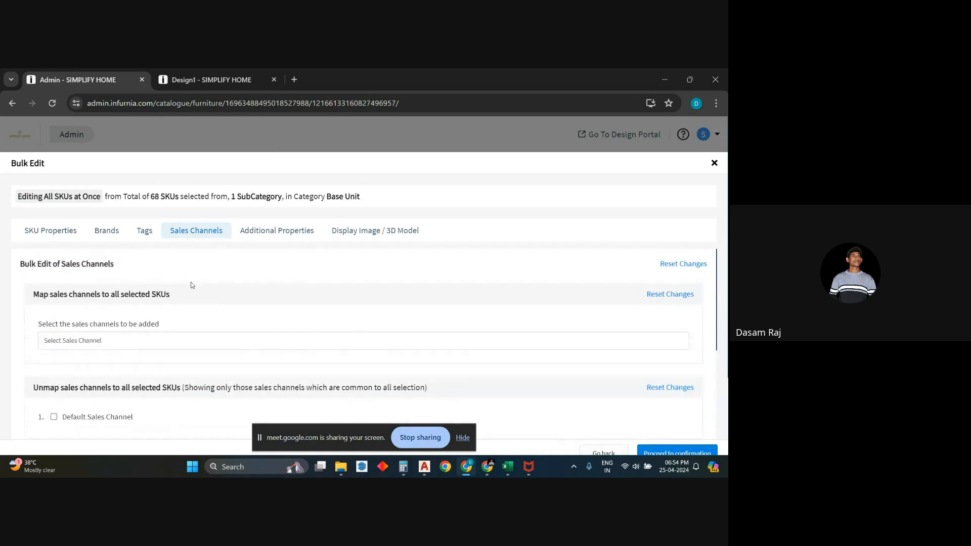
scroll(232, 314, down, 4)
scroll(278, 316, up, 4)
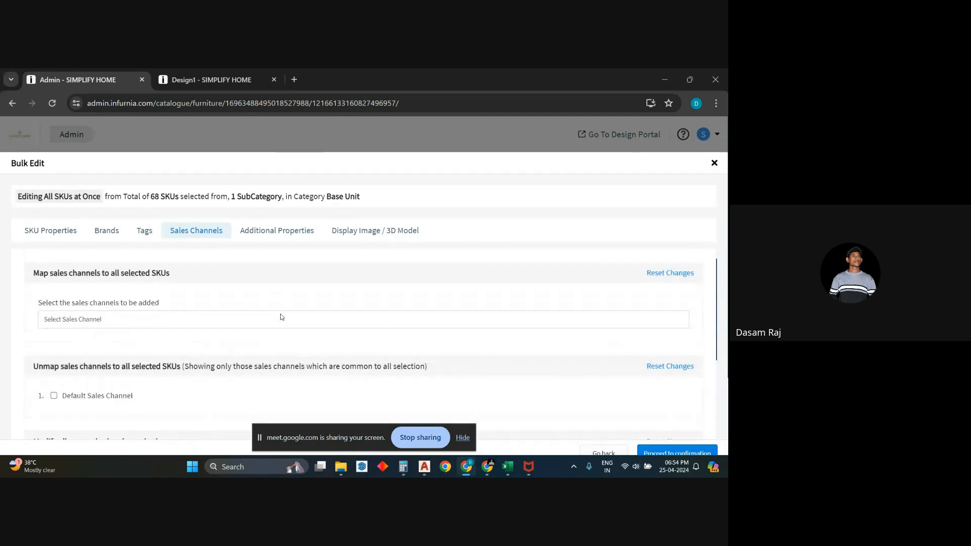
scroll(258, 312, down, 4)
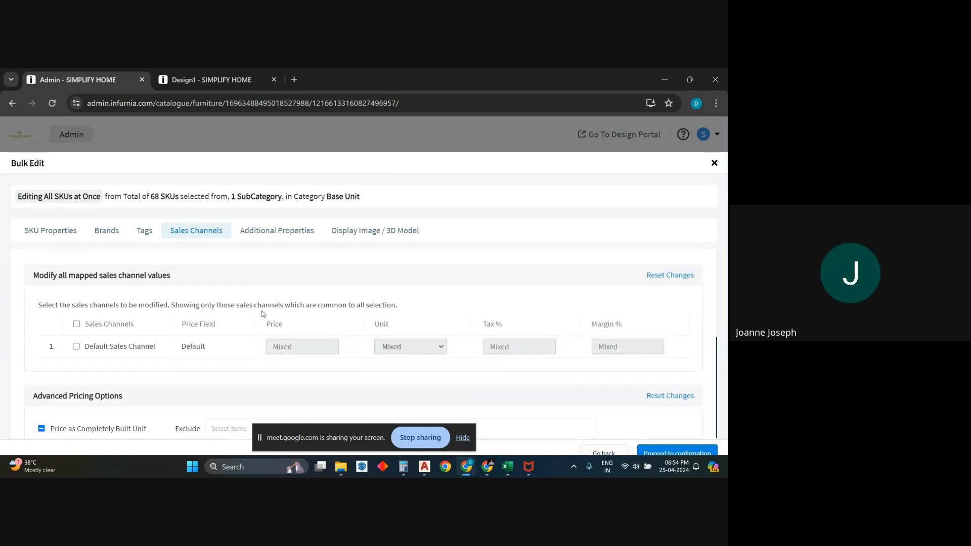
scroll(262, 314, down, 1)
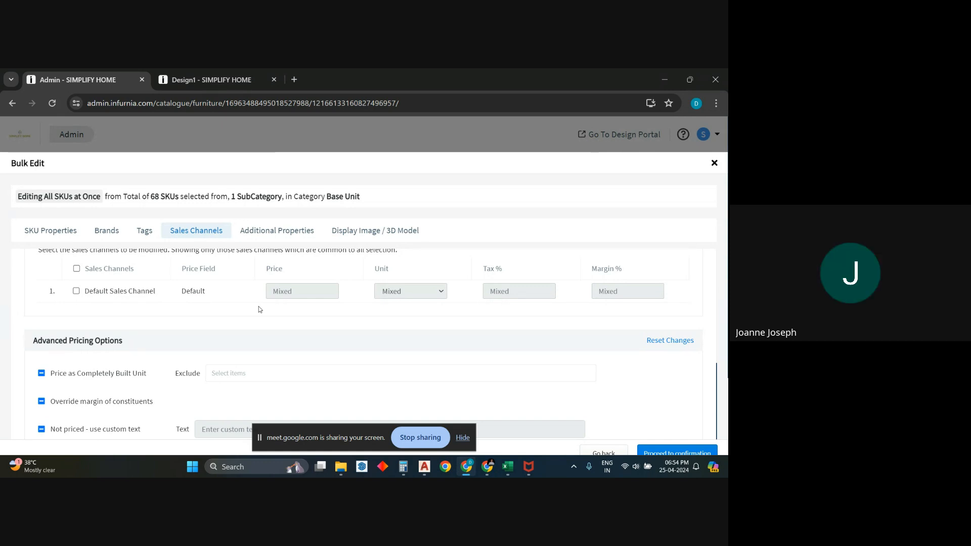
scroll(311, 344, up, 5)
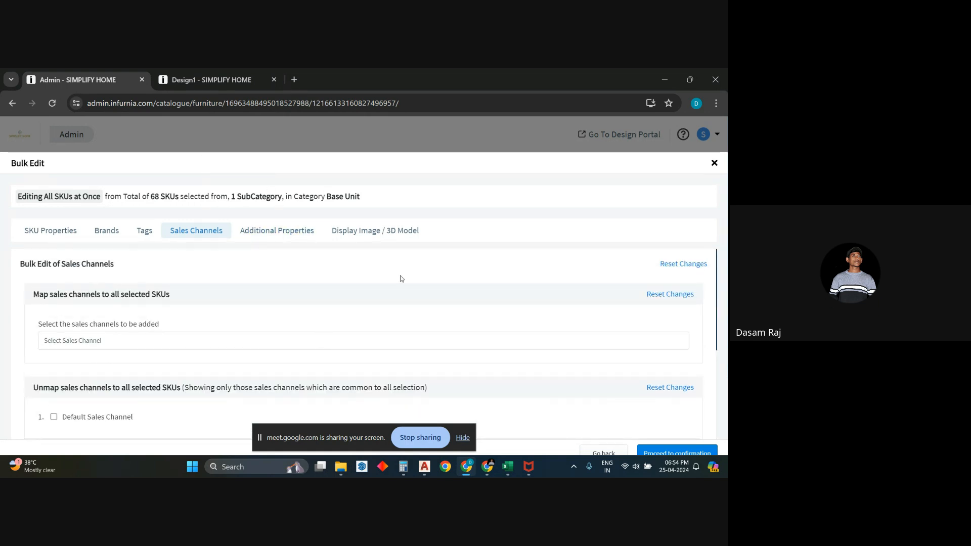
scroll(608, 387, down, 3)
scroll(395, 362, up, 3)
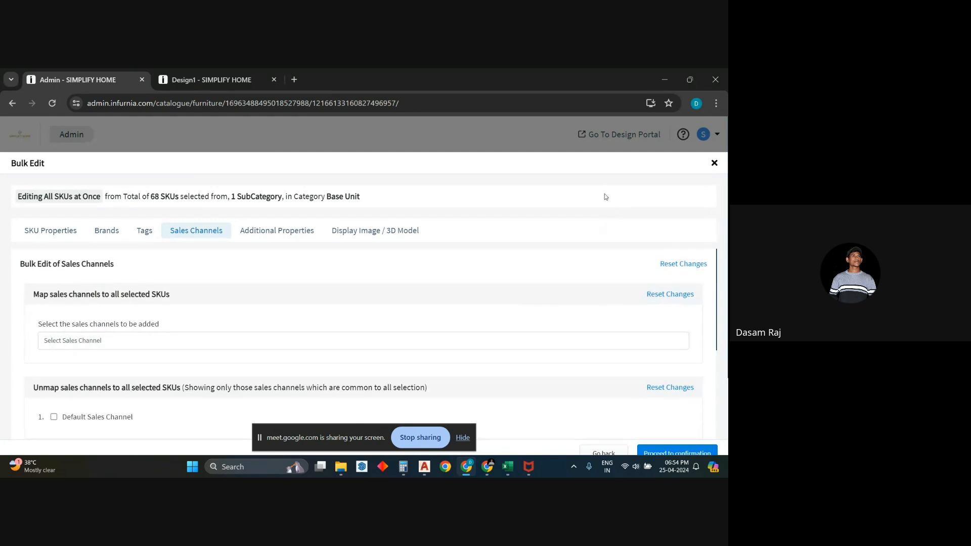
Step: Leave the bulk edit without changes for the open Design1 project and stop sharing the screen
click(712, 164)
click(198, 81)
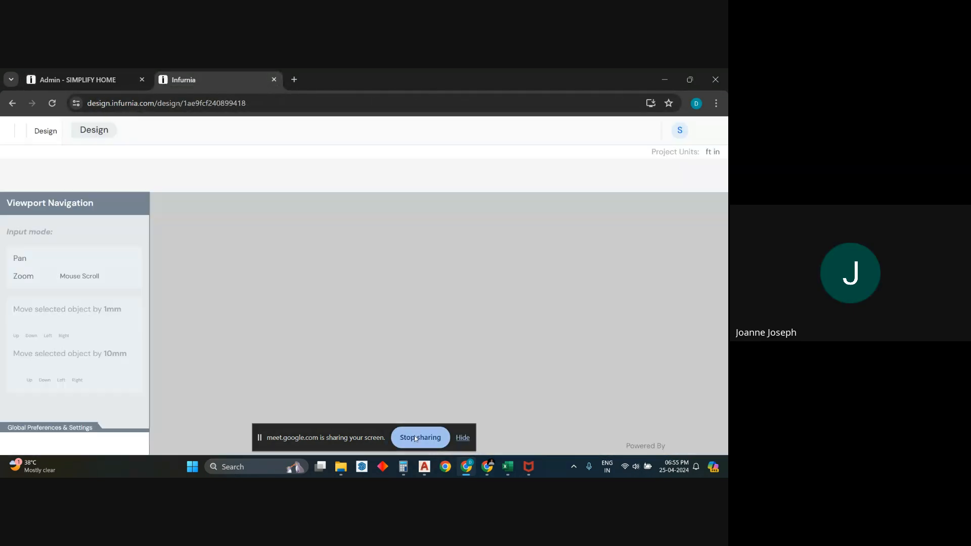
click(415, 438)
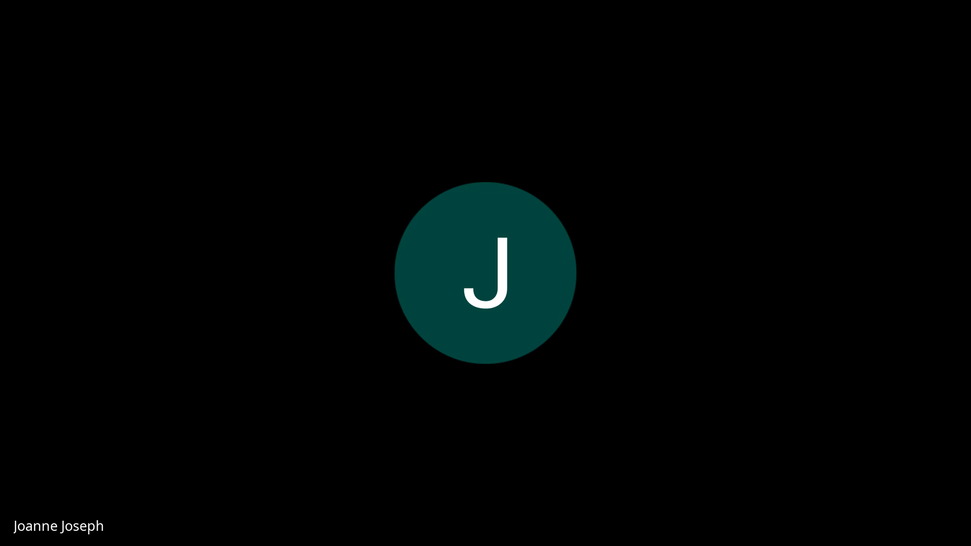